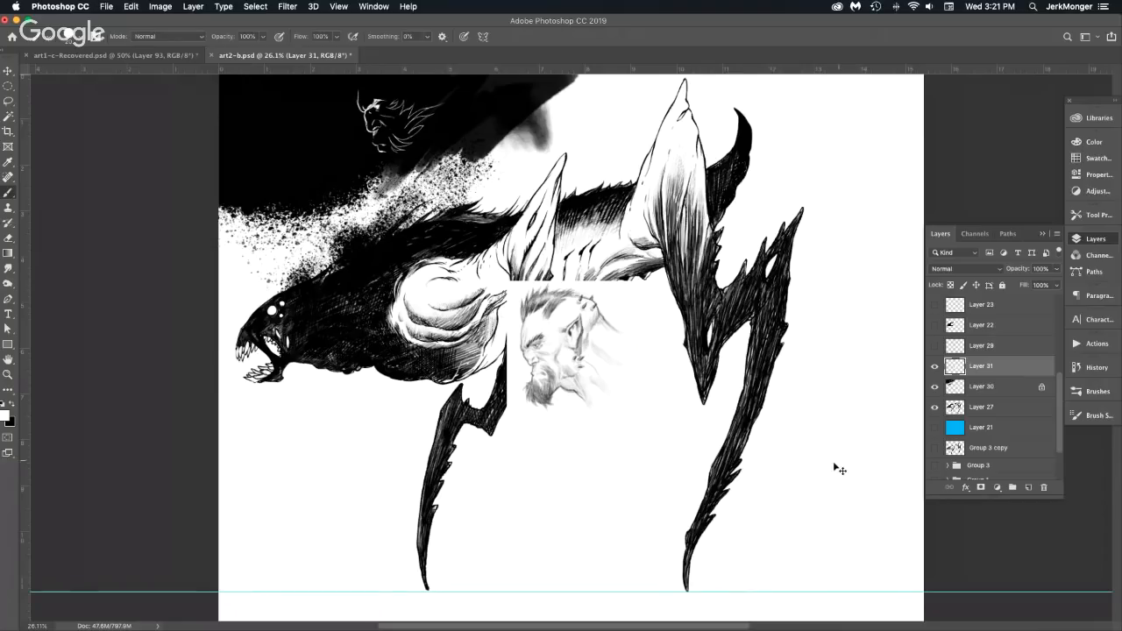
Scale the small head sketch on Layer 31 up to about 280% over the creature drawing.
{"action": "key", "text": "ctrl+t"}
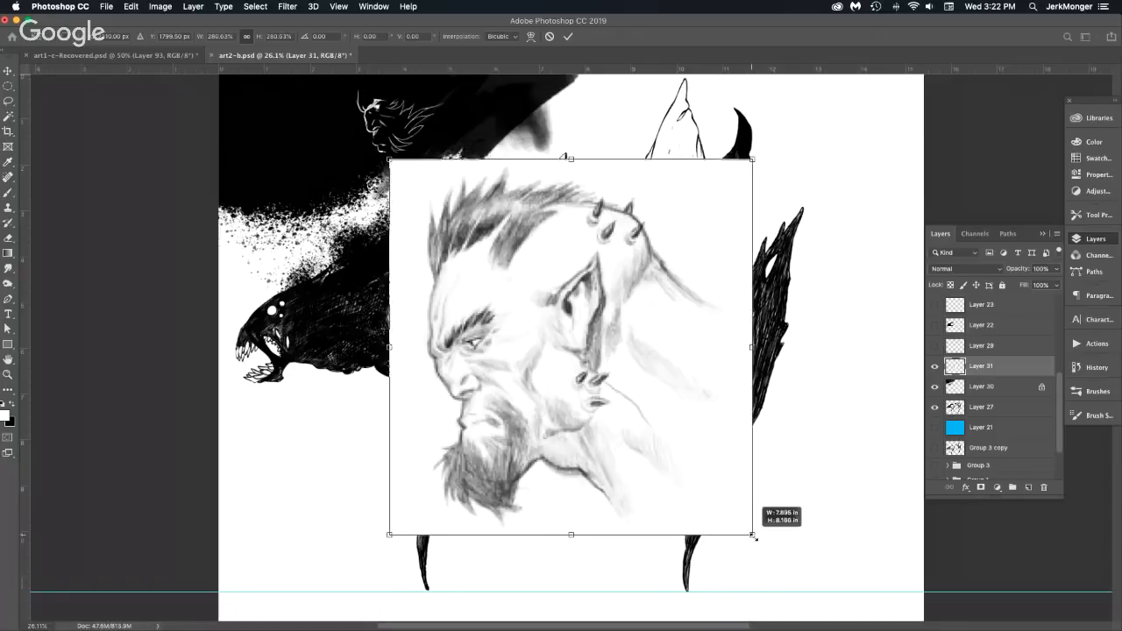
{"action": "left_click_drag", "start_coordinate": [757, 531], "coordinate": [756, 537]}
{"action": "key", "text": "Return"}
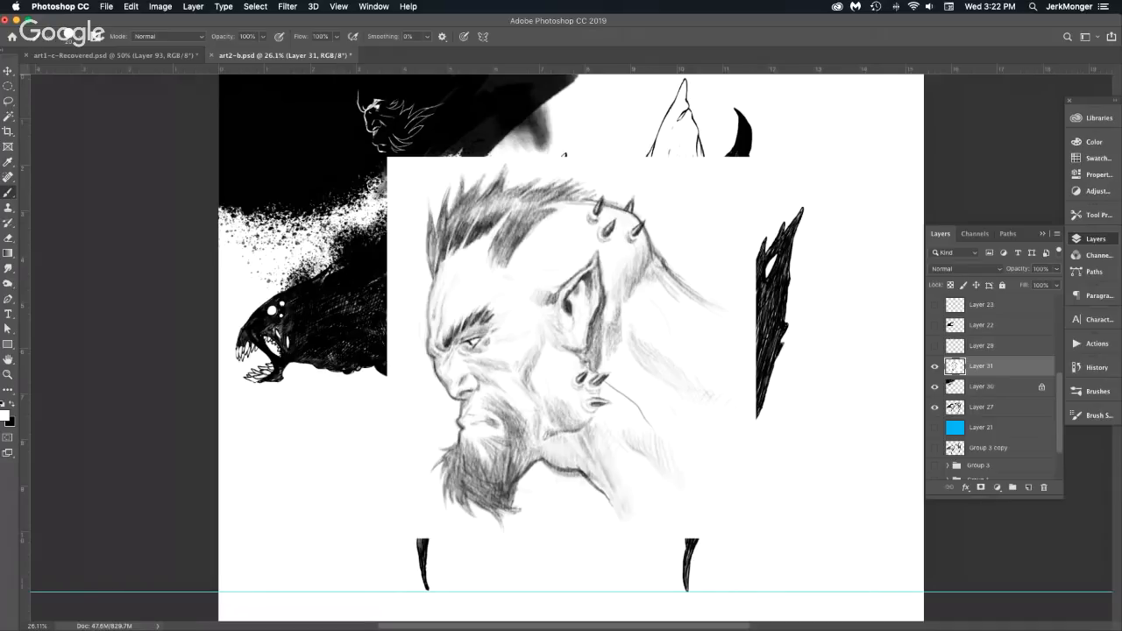
Enlarge the head sketch on Layer 31 again to about 137% so it fills most of the canvas height.
{"action": "key", "text": "super+Tab"}
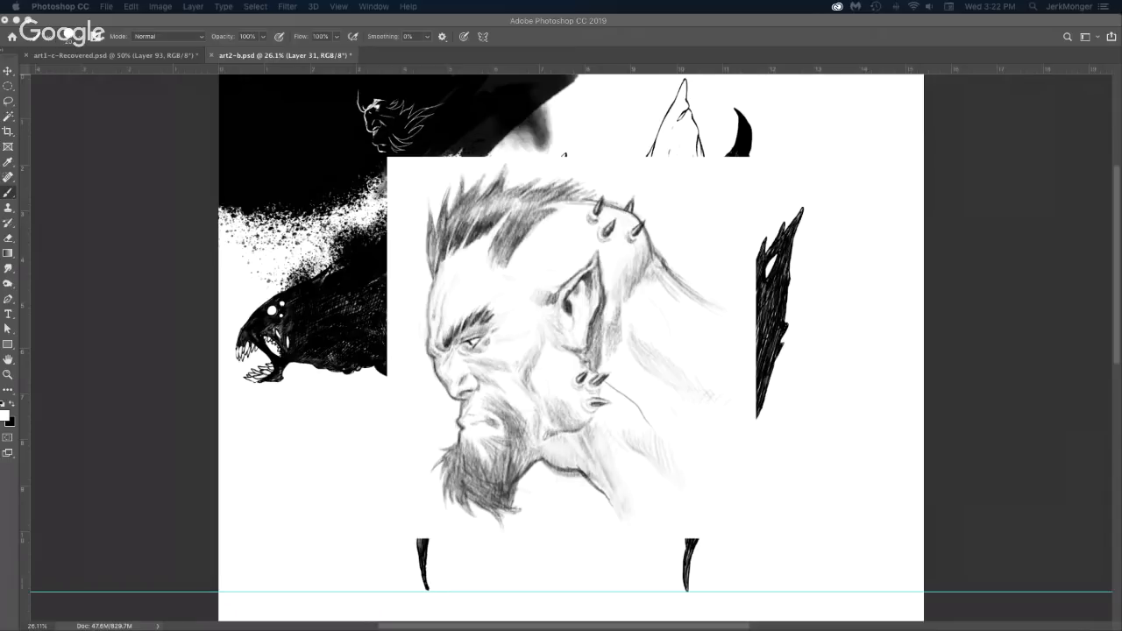
{"action": "left_click", "coordinate": [932, 427]}
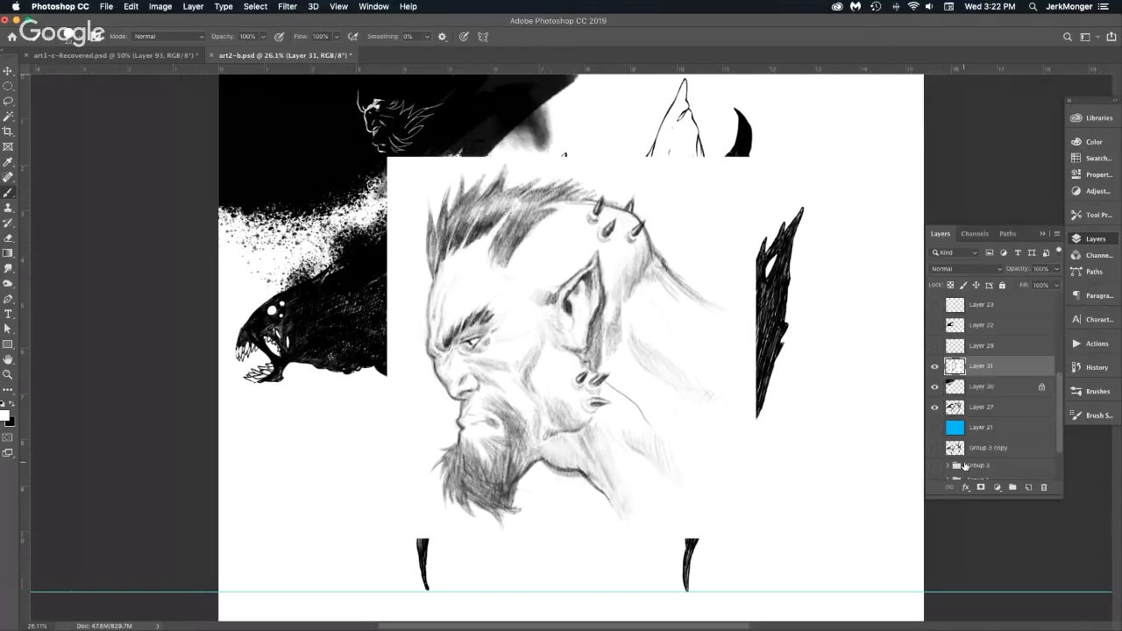
{"action": "key", "text": "super+t"}
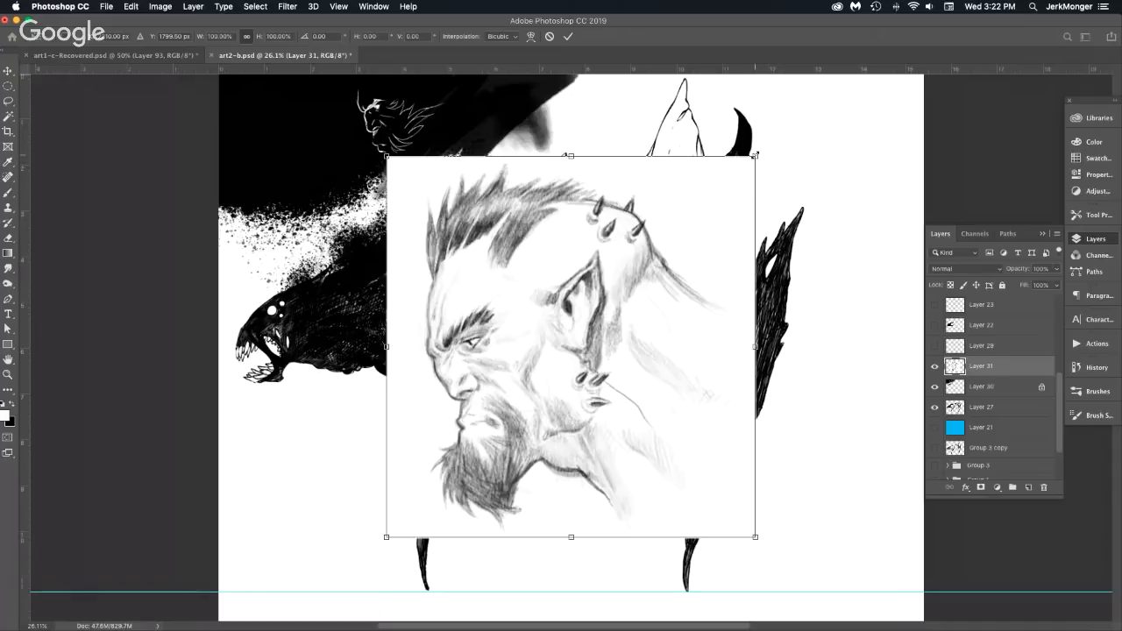
{"action": "left_click_drag", "start_coordinate": [756, 156], "coordinate": [825, 85]}
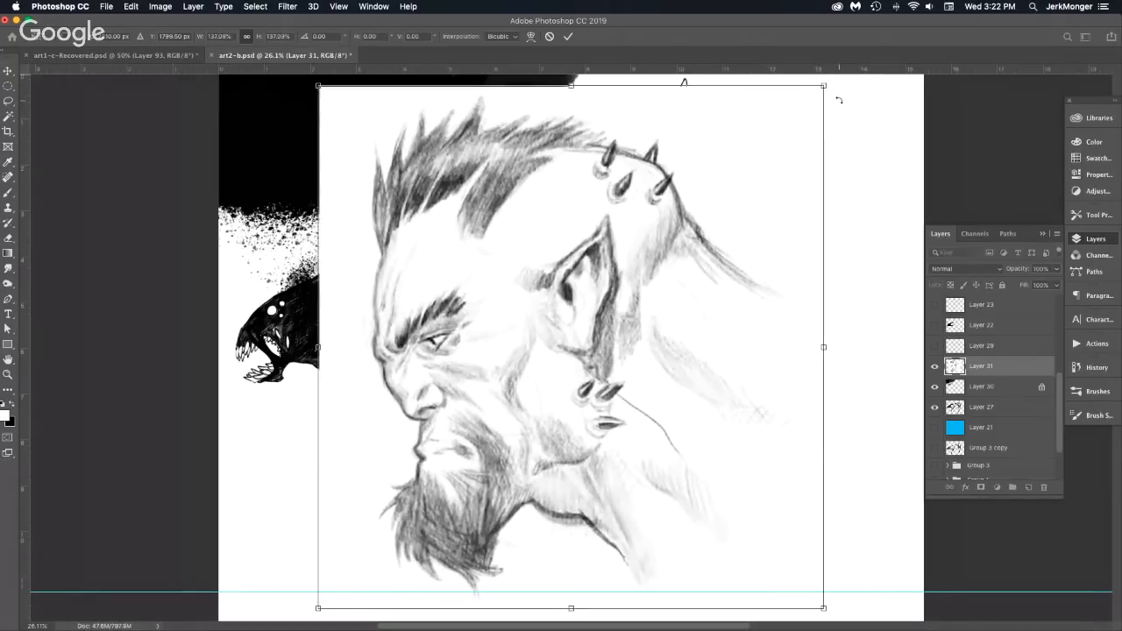
{"action": "key", "text": "Return"}
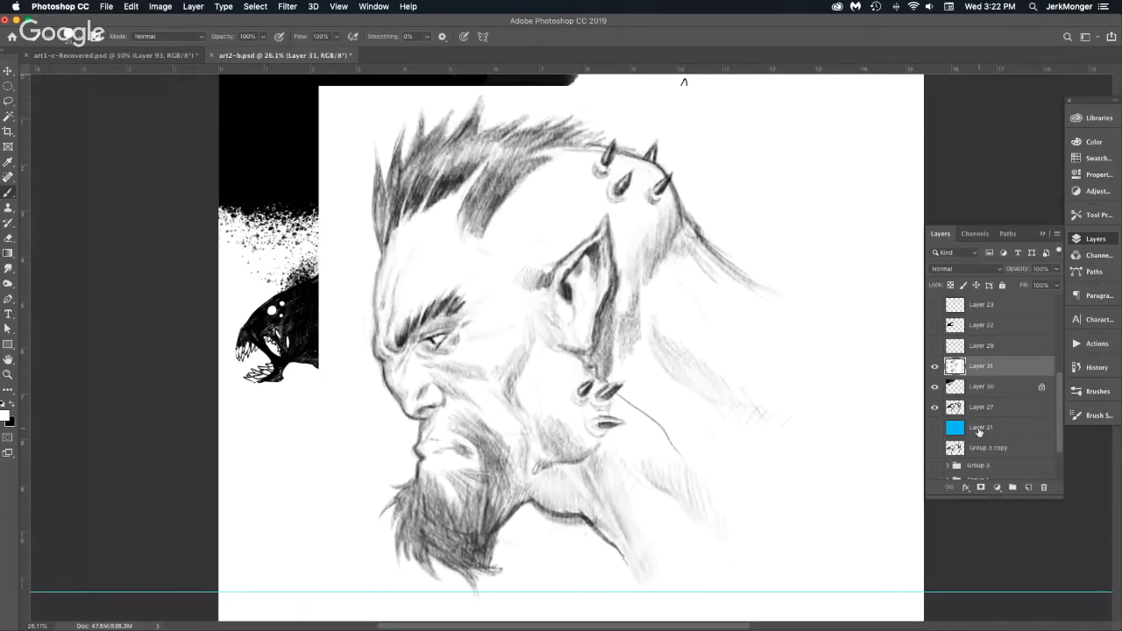
Copy the blue of Layer 21 within Layer 31's outline to a new layer and place it directly above Layer 31.
{"action": "left_click", "coordinate": [955, 368], "text": "super"}
{"action": "left_click", "coordinate": [956, 429]}
{"action": "left_click", "coordinate": [936, 429]}
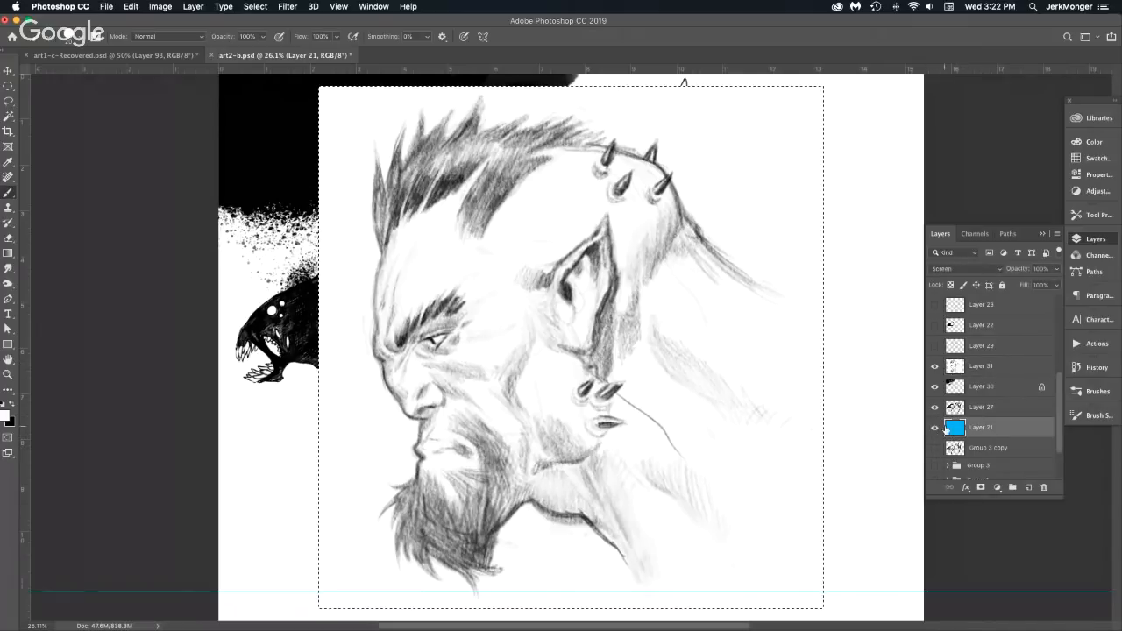
{"action": "key", "text": "super+j"}
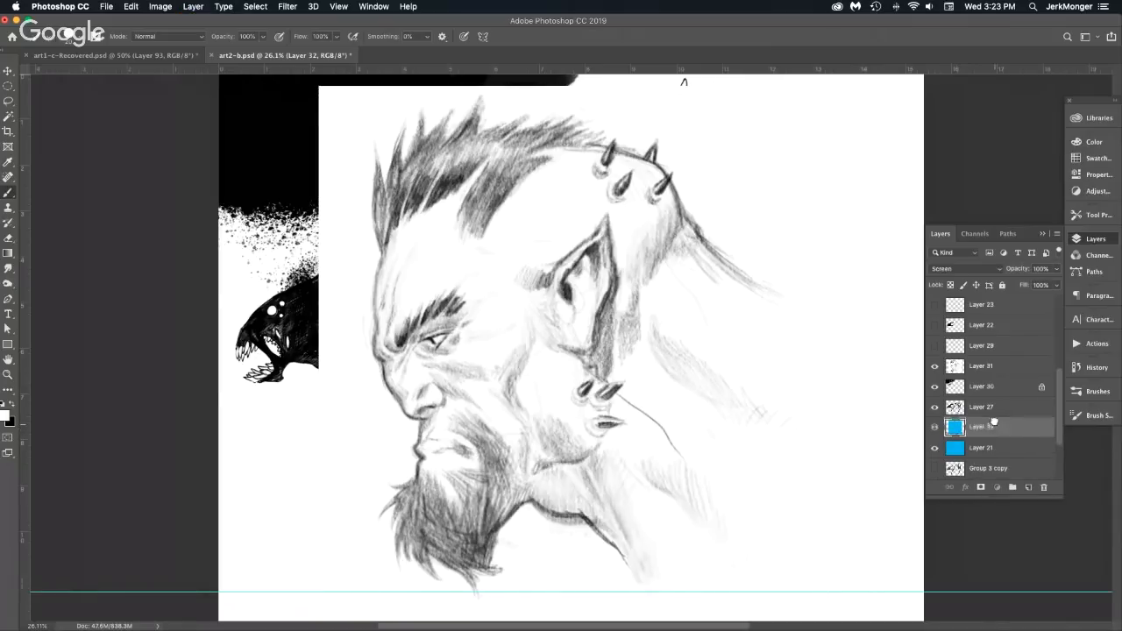
{"action": "left_click_drag", "start_coordinate": [994, 424], "coordinate": [989, 361]}
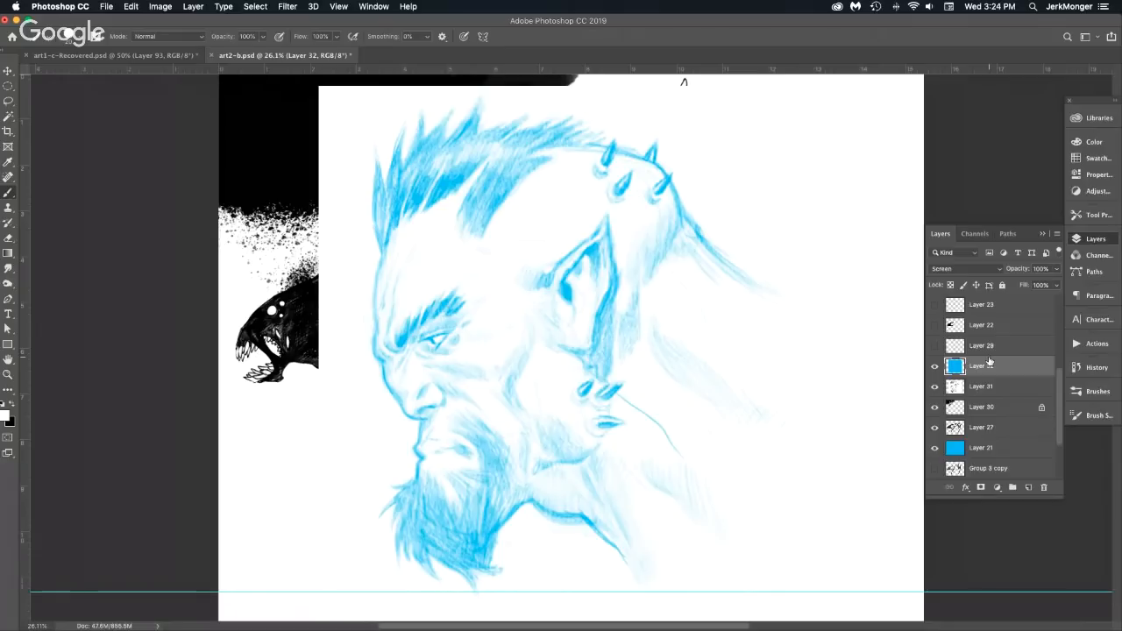
Add an empty layer above the blue overlay with black as the foreground colour, and group Layers 32 and 31 beneath it.
{"action": "left_click", "coordinate": [1029, 489]}
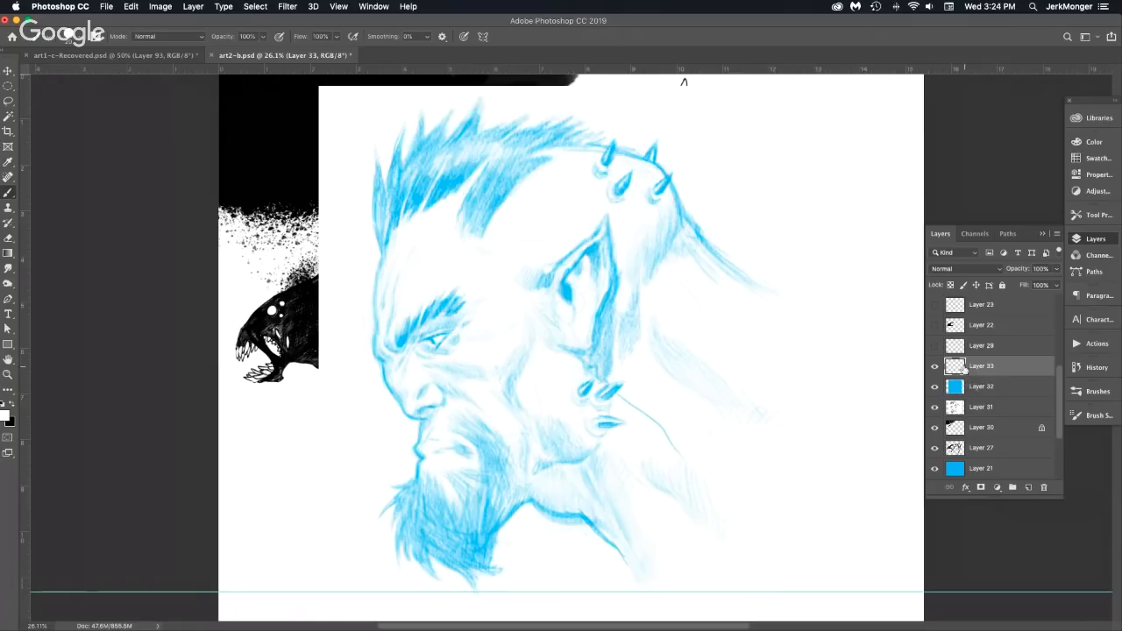
{"action": "key", "text": "x"}
{"action": "left_click", "coordinate": [995, 390]}
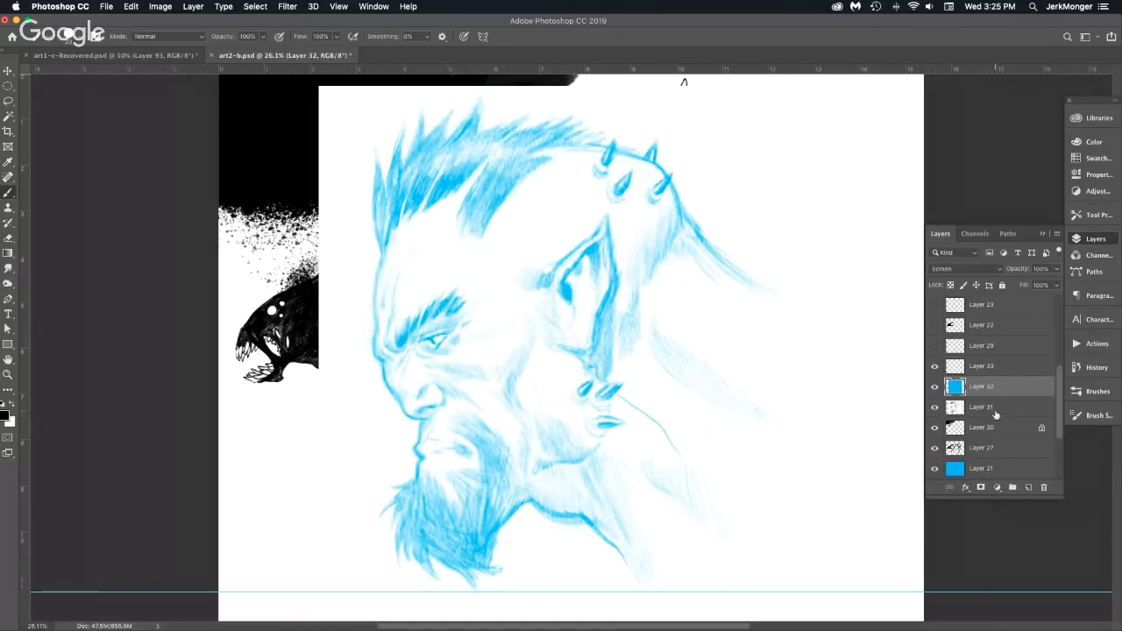
{"action": "left_click", "coordinate": [996, 410], "text": "shift"}
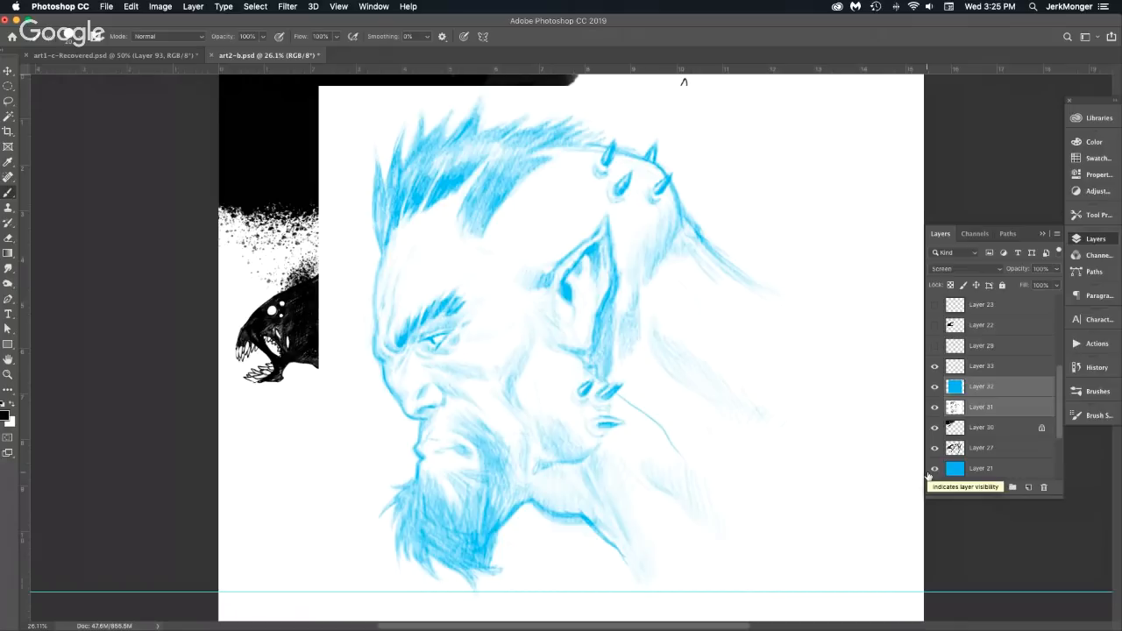
{"action": "key", "text": "super+g"}
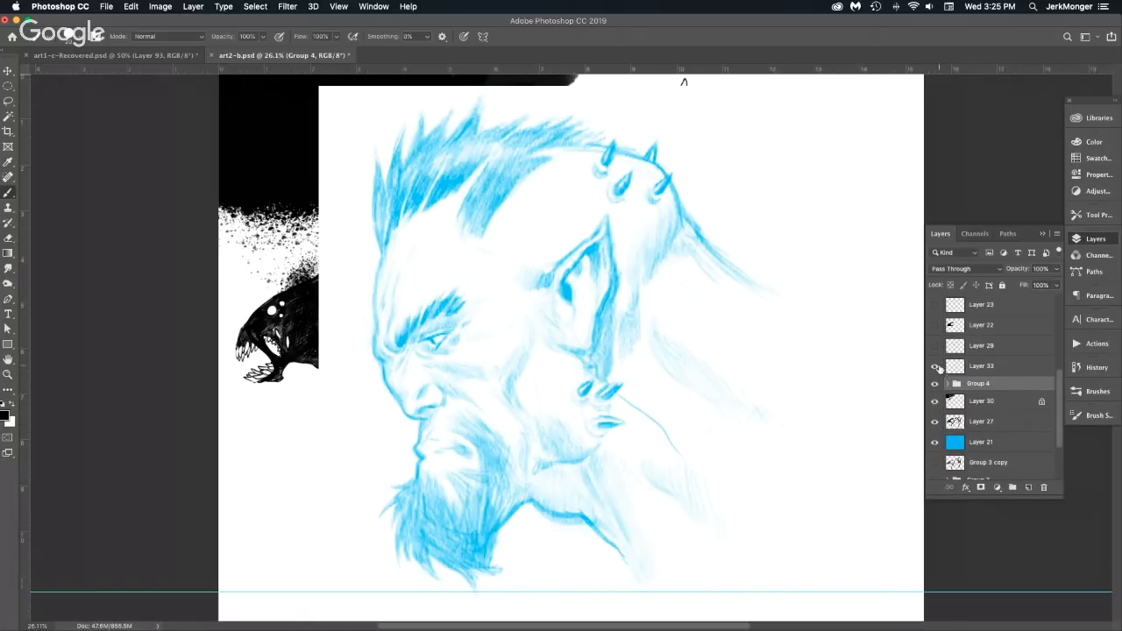
Hide Group 4 and Layer 30 so that only the inked creature shows.
{"action": "left_click_drag", "start_coordinate": [936, 367], "coordinate": [935, 384]}
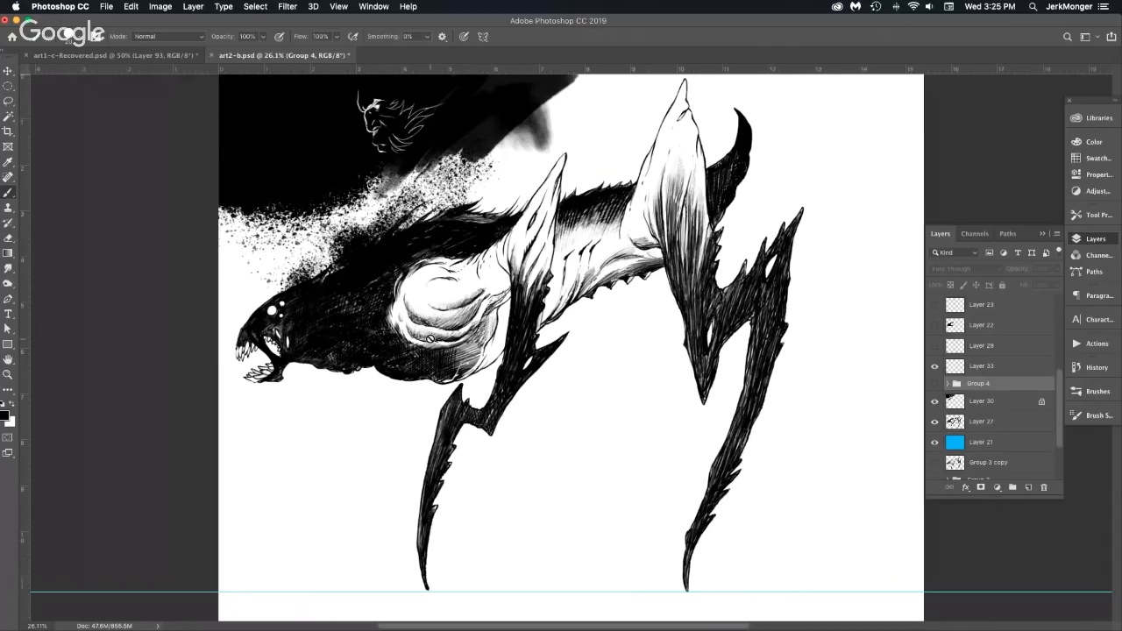
{"action": "left_click", "coordinate": [935, 401]}
{"action": "left_click", "coordinate": [936, 401]}
{"action": "left_click", "coordinate": [936, 401]}
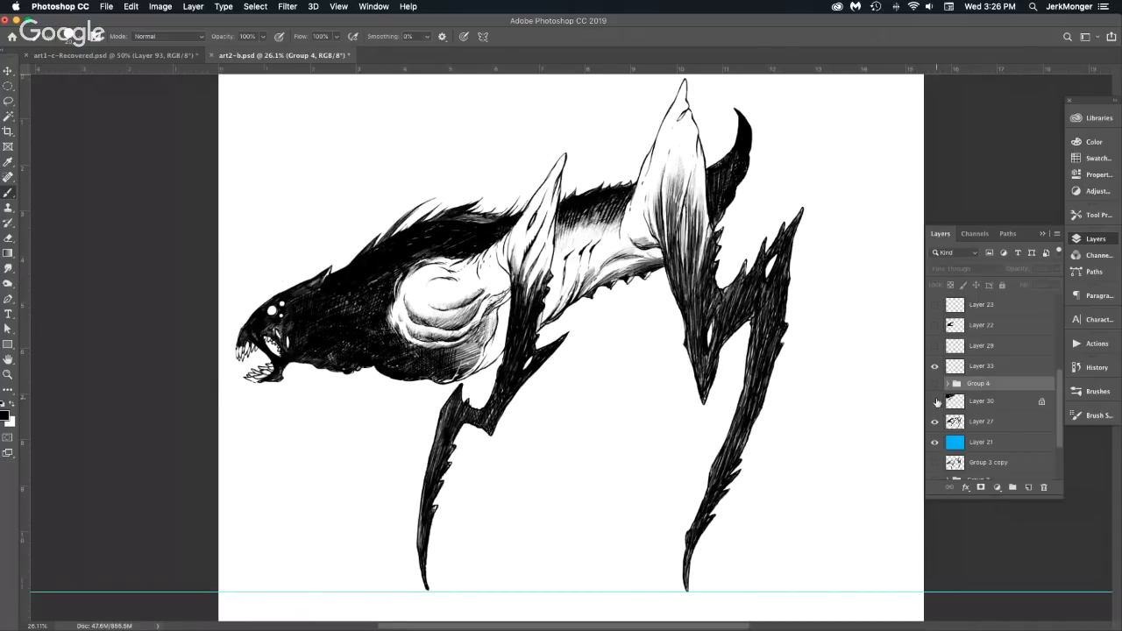
Compare the inked creature with its blue underdrawing by toggling the visibility of Group 3 copy and Layer 27.
{"action": "left_click", "coordinate": [936, 462]}
{"action": "left_click", "coordinate": [935, 422]}
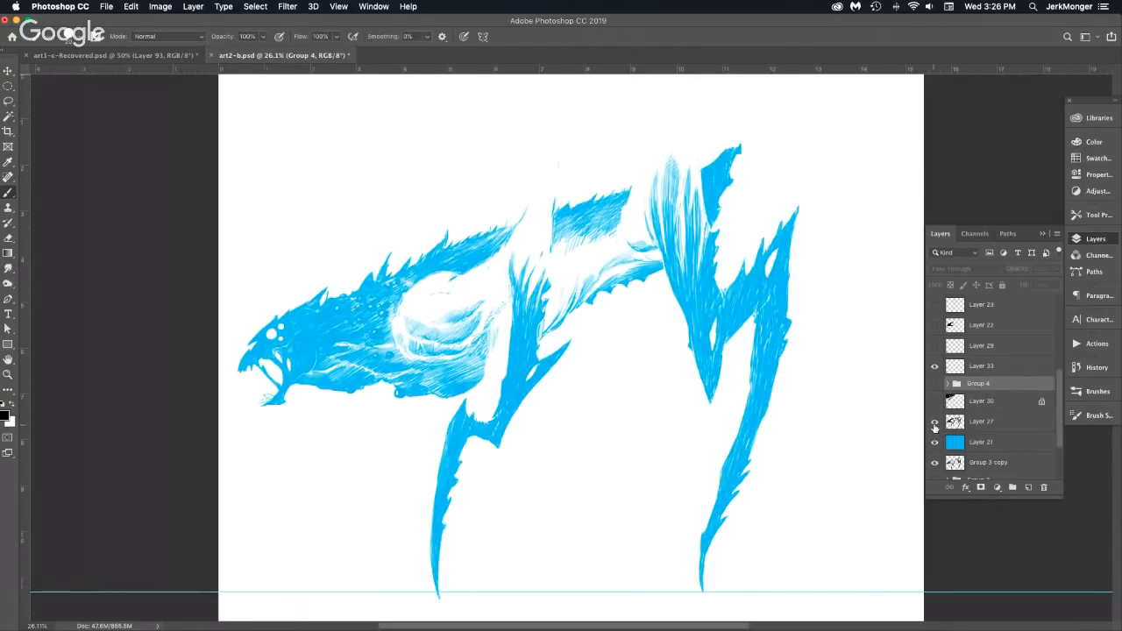
{"action": "left_click", "coordinate": [935, 422]}
{"action": "left_click", "coordinate": [934, 462]}
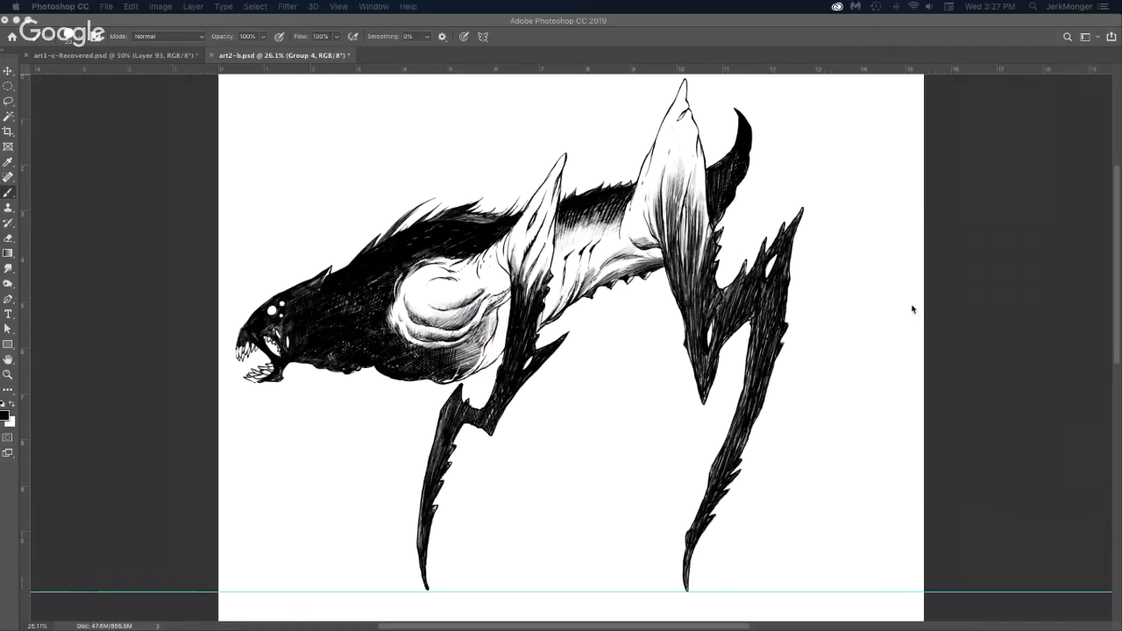
Show Group 4 again and choose the KYLE Ultimate Pencil Hard brush for drawing on Layer 33.
{"action": "key", "text": "shift+Tab"}
{"action": "left_click", "coordinate": [935, 383]}
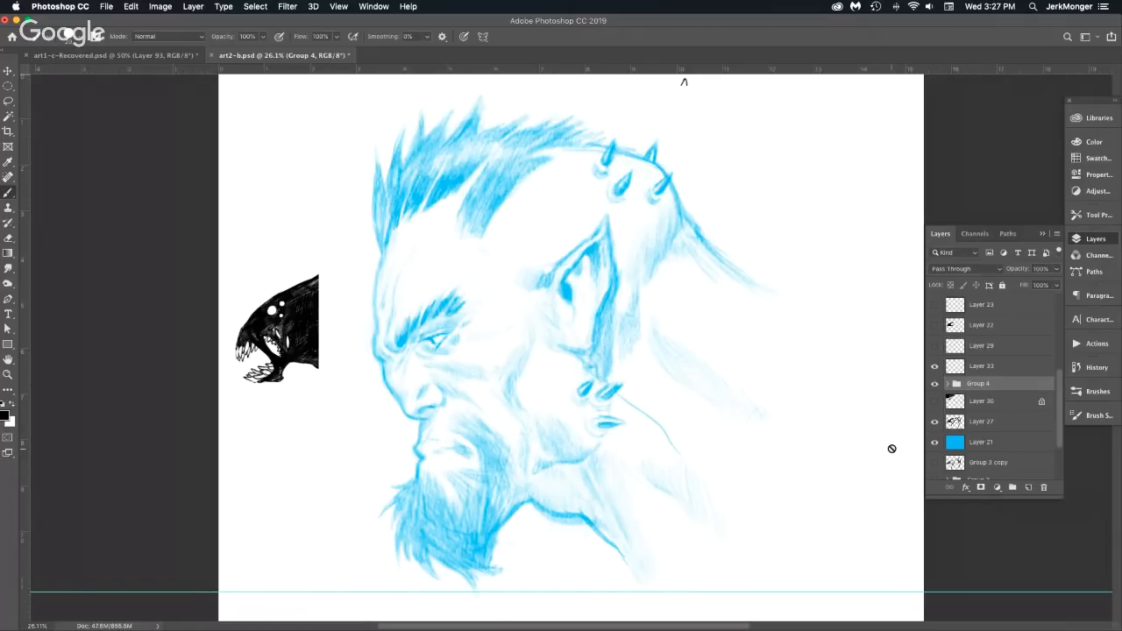
{"action": "left_click", "coordinate": [47, 40]}
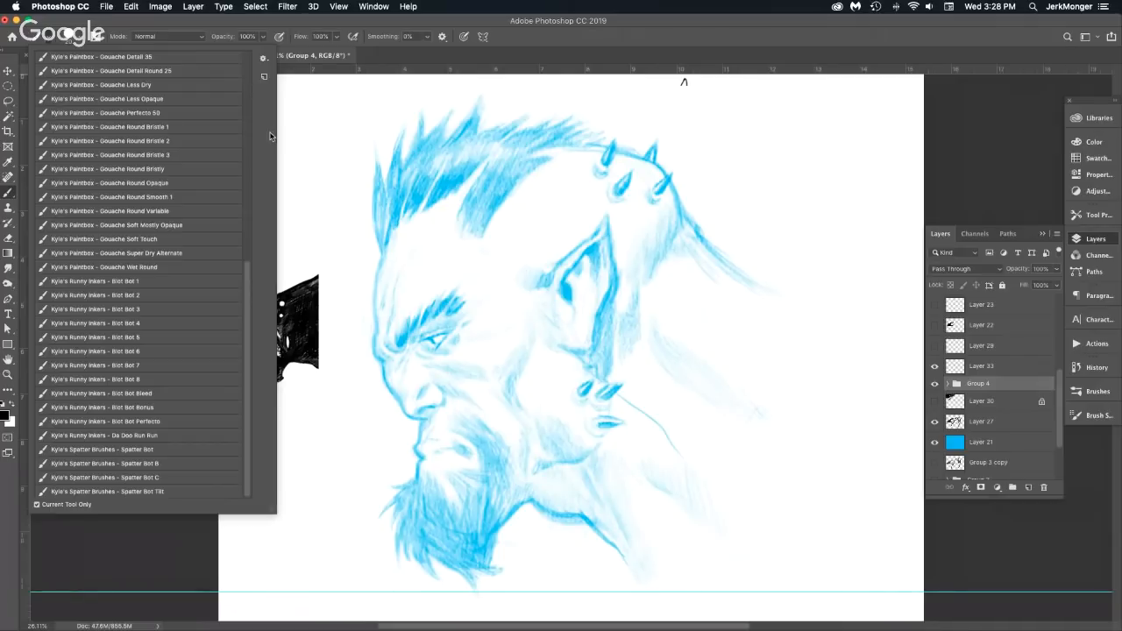
{"action": "left_click", "coordinate": [248, 79]}
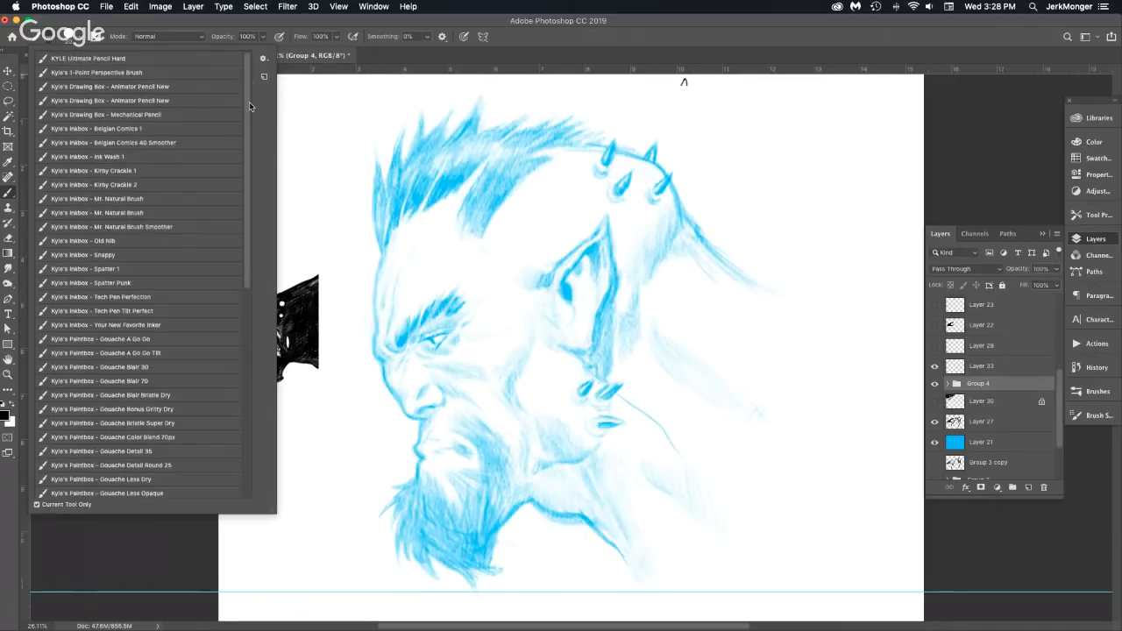
{"action": "left_click", "coordinate": [186, 60]}
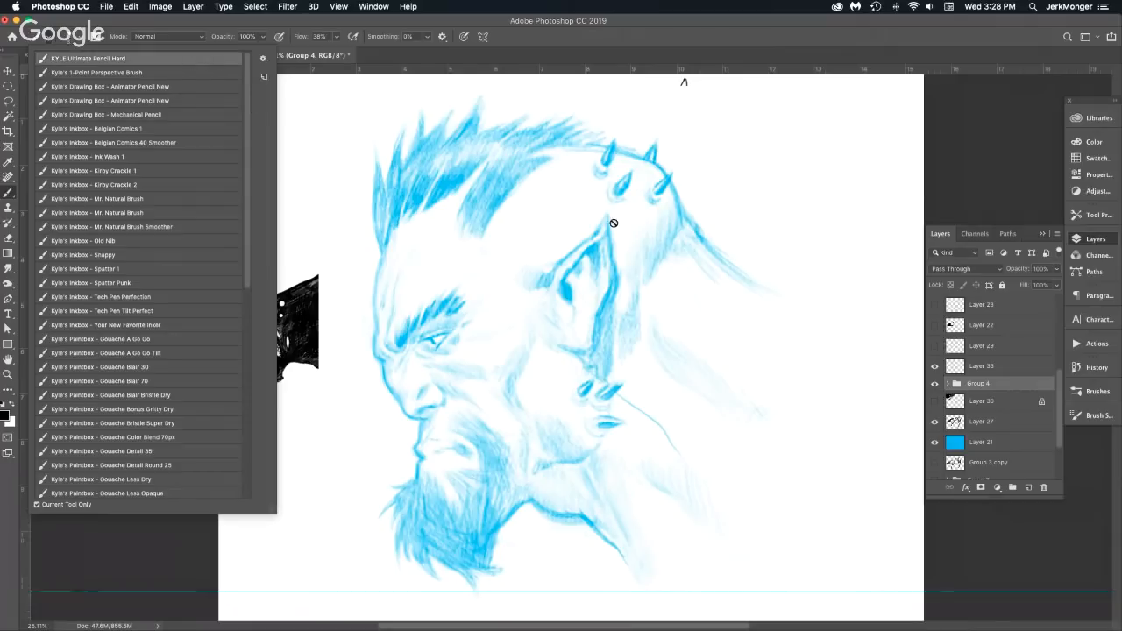
{"action": "left_click", "coordinate": [995, 373]}
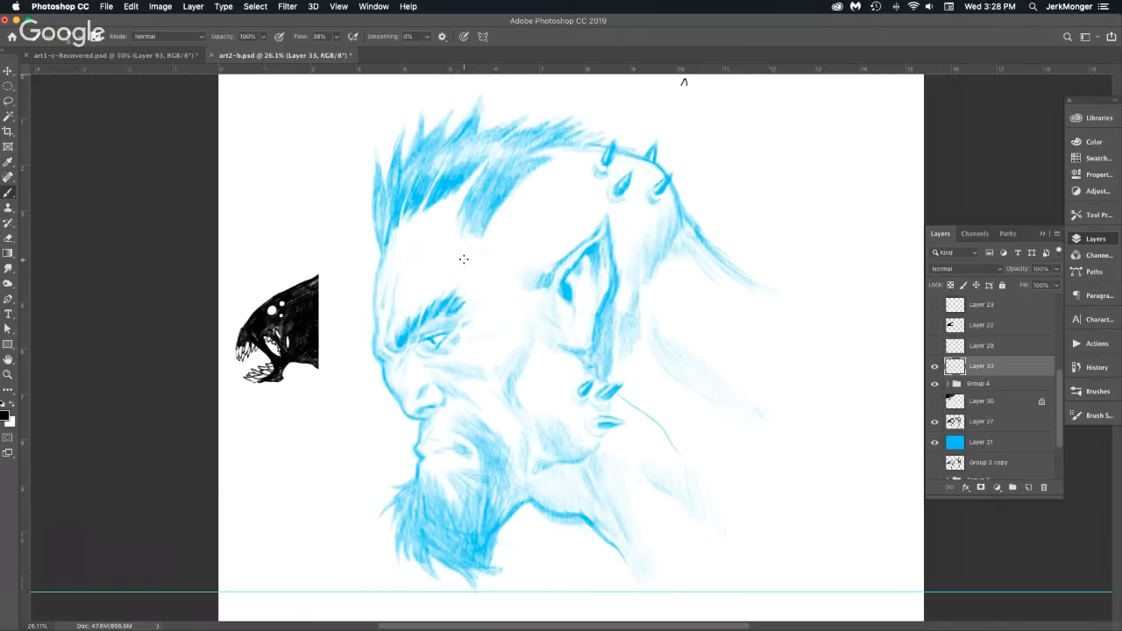
Try pencil strokes along the outer edge of the frontmost hair tuft.
{"action": "left_click", "coordinate": [415, 169]}
{"action": "left_click", "coordinate": [415, 169]}
{"action": "left_click", "coordinate": [415, 169]}
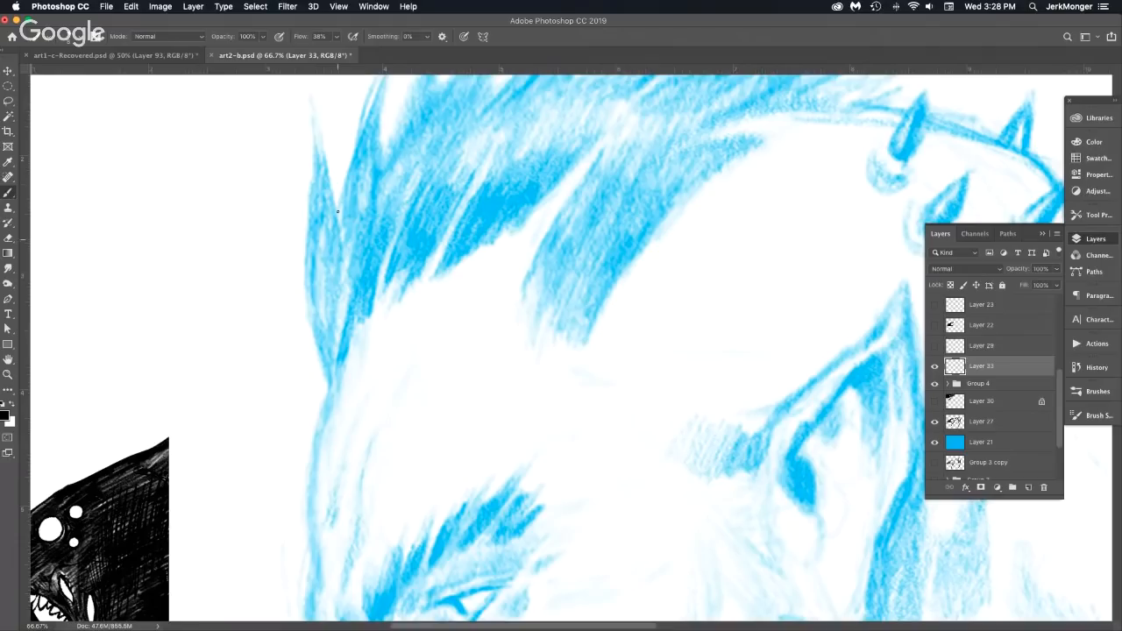
{"action": "left_click_drag", "start_coordinate": [314, 128], "coordinate": [313, 177]}
{"action": "left_click_drag", "start_coordinate": [302, 272], "coordinate": [311, 347]}
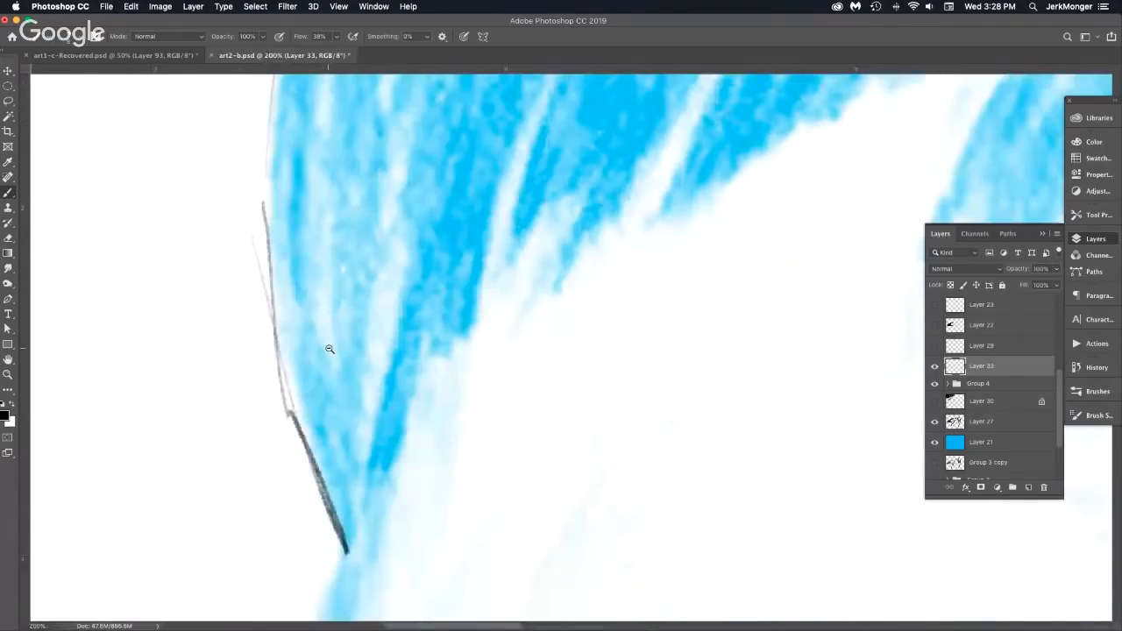
{"action": "scroll", "coordinate": [328, 348], "scroll_direction": "down", "scroll_amount": 3}
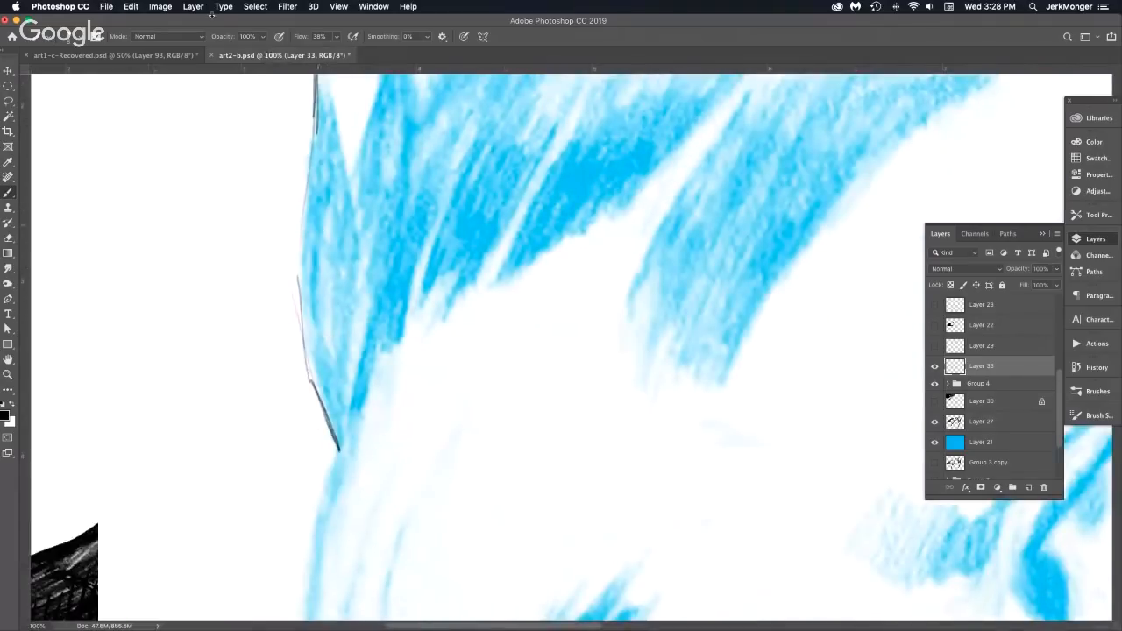
Check the document's dimensions and resolution in Image Size without changing them.
{"action": "left_click", "coordinate": [160, 7]}
{"action": "left_click", "coordinate": [160, 7]}
{"action": "left_click", "coordinate": [161, 7]}
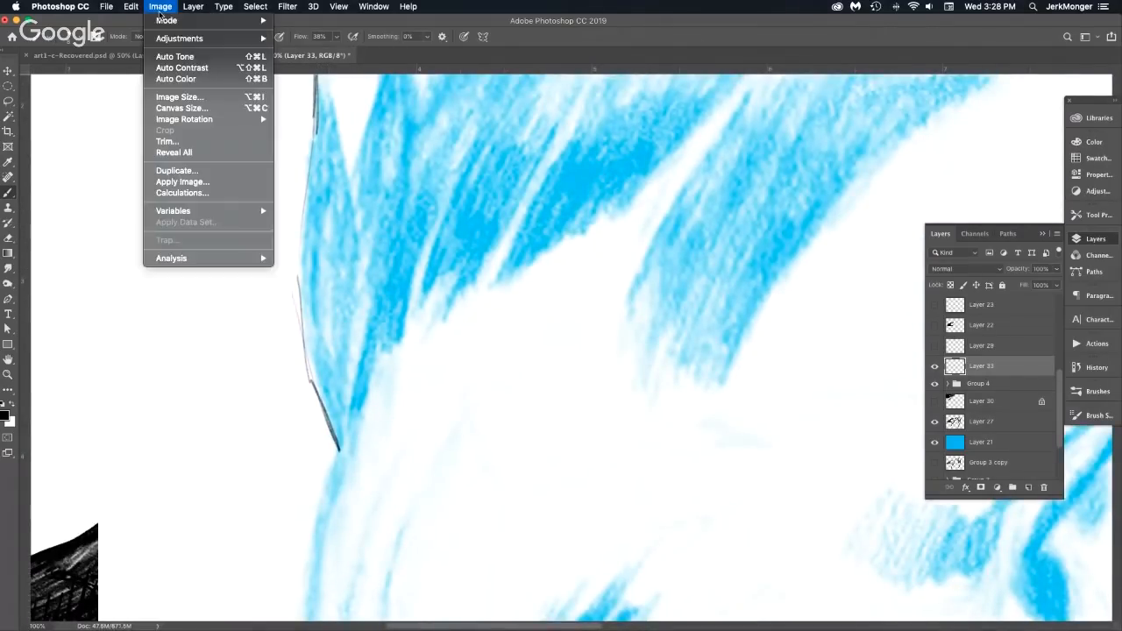
{"action": "left_click", "coordinate": [193, 100]}
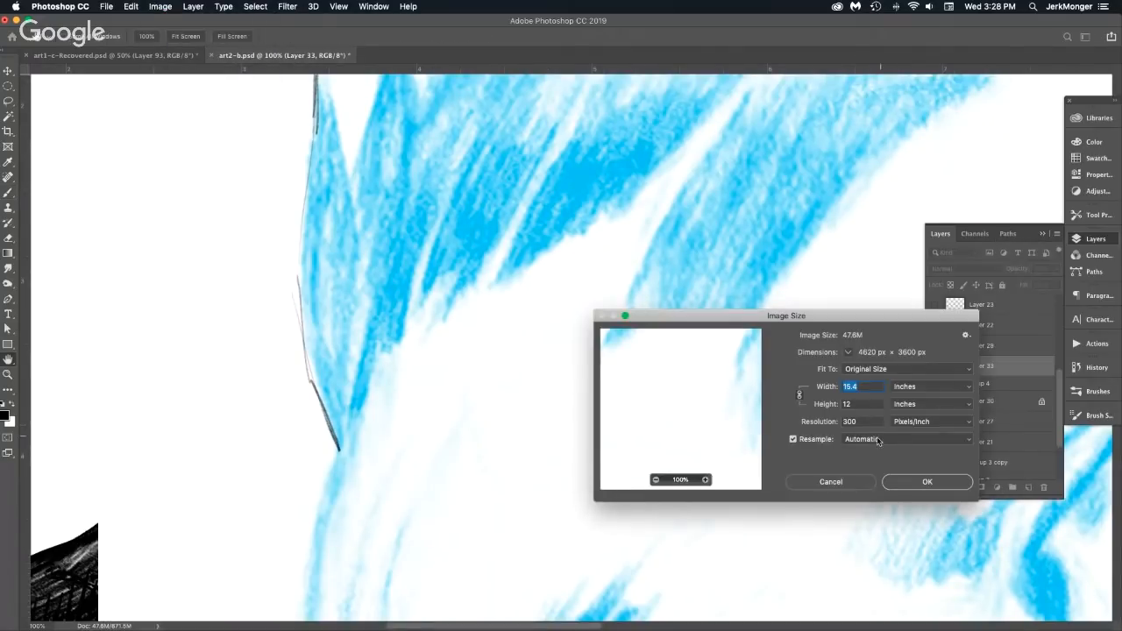
{"action": "left_click", "coordinate": [847, 488]}
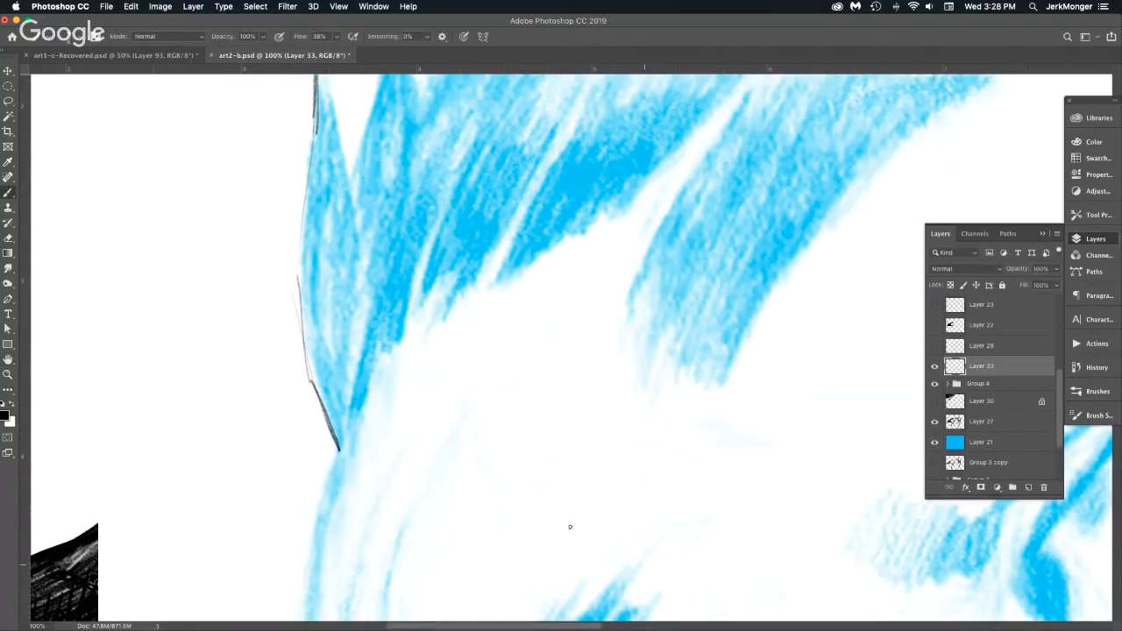
Try pencil lines along the hair's lower edge and loose ovals in the blank area beside it, and undo all the test strokes.
{"action": "left_click_drag", "start_coordinate": [350, 417], "coordinate": [439, 239]}
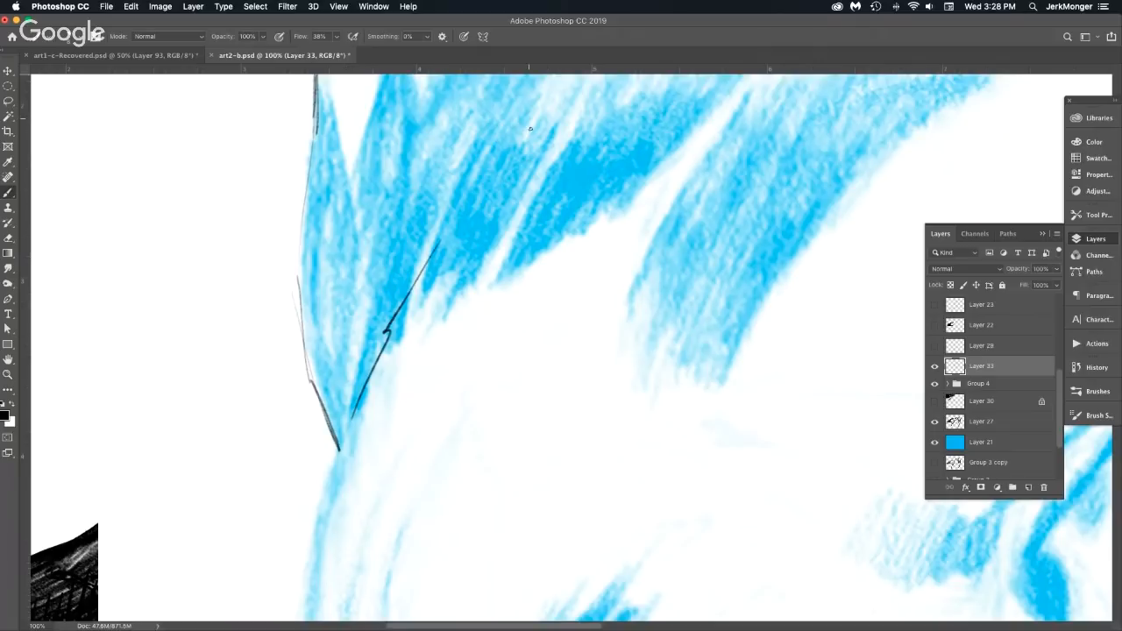
{"action": "left_click_drag", "start_coordinate": [398, 348], "coordinate": [430, 274]}
{"action": "mouse_move", "coordinate": [253, 294]}
{"action": "left_mouse_down"}
{"action": "mouse_move", "coordinate": [166, 277]}
{"action": "mouse_move", "coordinate": [188, 371]}
{"action": "left_mouse_up"}
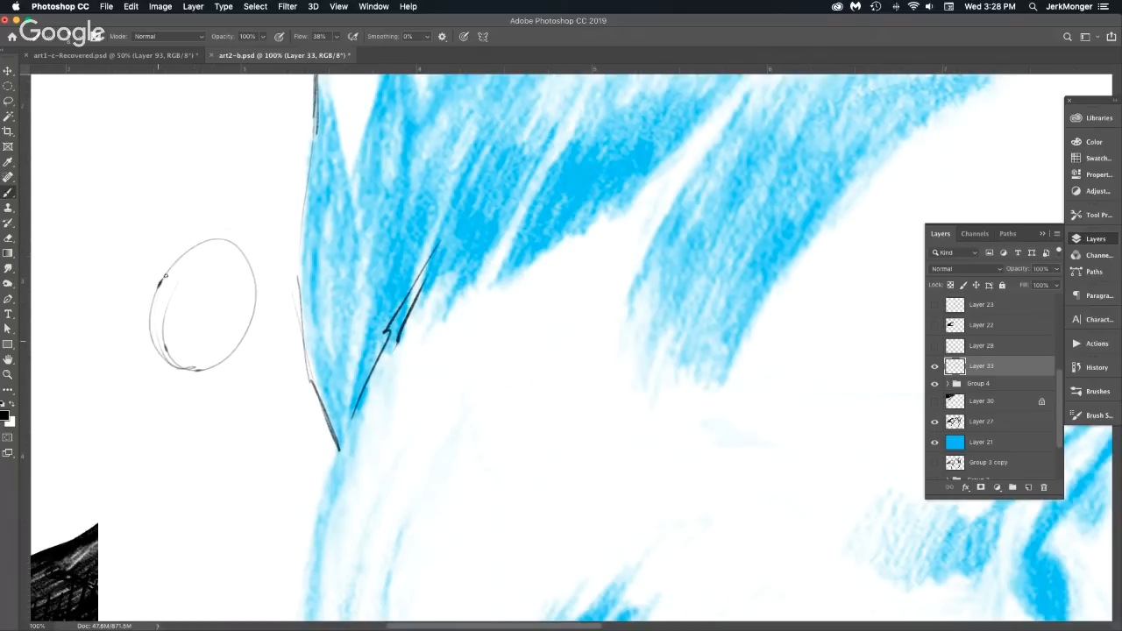
{"action": "left_click_drag", "start_coordinate": [200, 233], "coordinate": [210, 380]}
{"action": "mouse_move", "coordinate": [166, 243]}
{"action": "left_mouse_down"}
{"action": "mouse_move", "coordinate": [217, 379]}
{"action": "mouse_move", "coordinate": [195, 221]}
{"action": "mouse_move", "coordinate": [207, 380]}
{"action": "mouse_move", "coordinate": [238, 229]}
{"action": "mouse_move", "coordinate": [260, 342]}
{"action": "left_mouse_up"}
{"action": "mouse_move", "coordinate": [169, 388]}
{"action": "left_mouse_down"}
{"action": "mouse_move", "coordinate": [90, 296]}
{"action": "mouse_move", "coordinate": [145, 385]}
{"action": "mouse_move", "coordinate": [267, 310]}
{"action": "mouse_move", "coordinate": [146, 191]}
{"action": "mouse_move", "coordinate": [177, 380]}
{"action": "mouse_move", "coordinate": [261, 389]}
{"action": "left_mouse_up"}
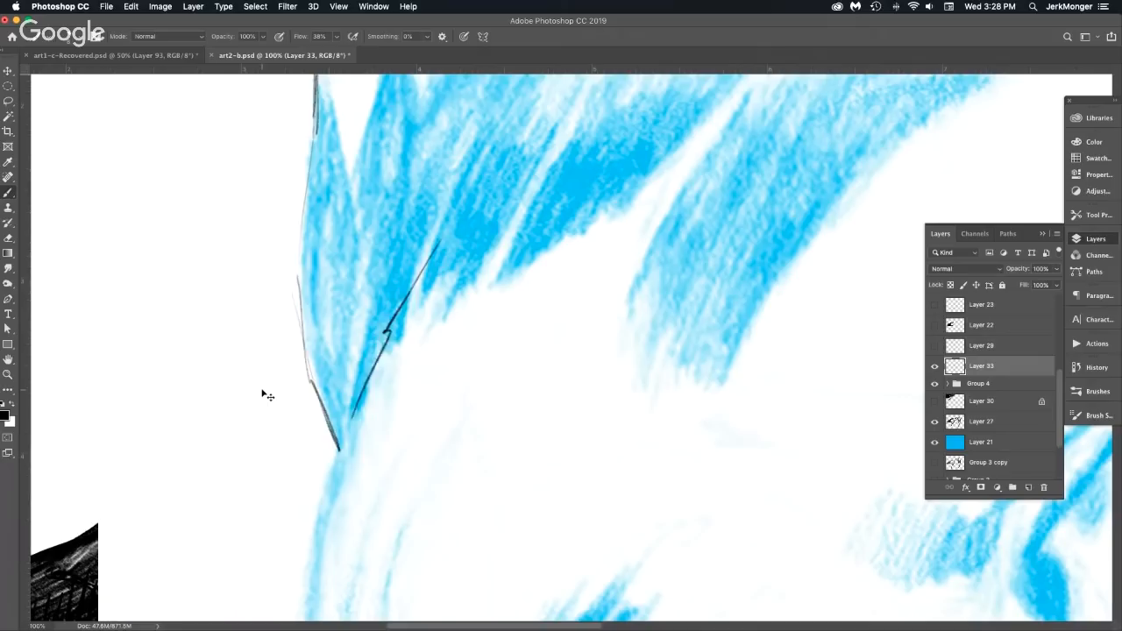
{"action": "key", "text": "super+z"}
{"action": "key", "text": "super+z"}
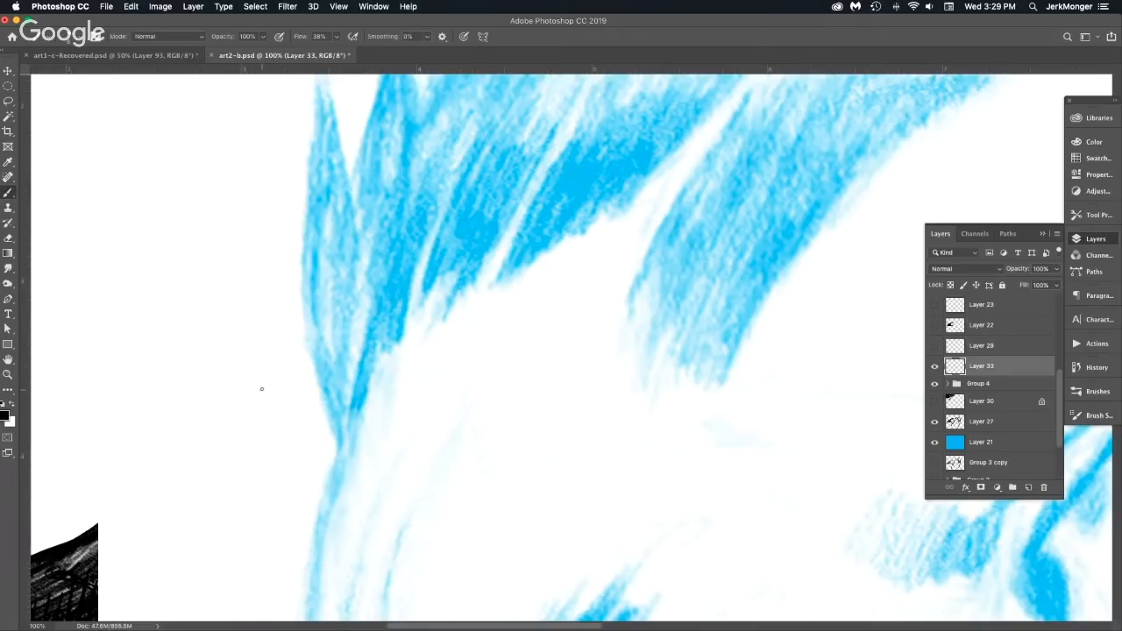
Sketch two patches of pencil test hatching in the blank area beside the hair and undo the upper patch.
{"action": "left_click_drag", "start_coordinate": [195, 376], "coordinate": [164, 477]}
{"action": "mouse_move", "coordinate": [116, 326]}
{"action": "left_mouse_down"}
{"action": "mouse_move", "coordinate": [200, 220]}
{"action": "mouse_move", "coordinate": [212, 240]}
{"action": "left_mouse_up"}
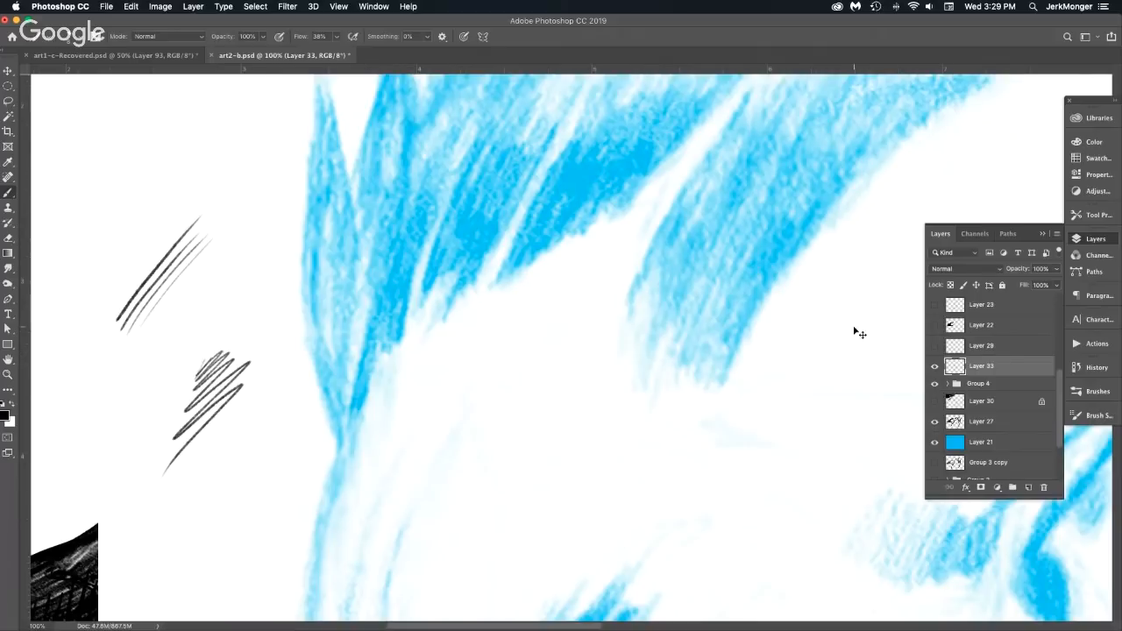
{"action": "key", "text": "super+z"}
{"action": "key", "text": "super+z"}
{"action": "key", "text": "super+z"}
{"action": "key", "text": "super+z"}
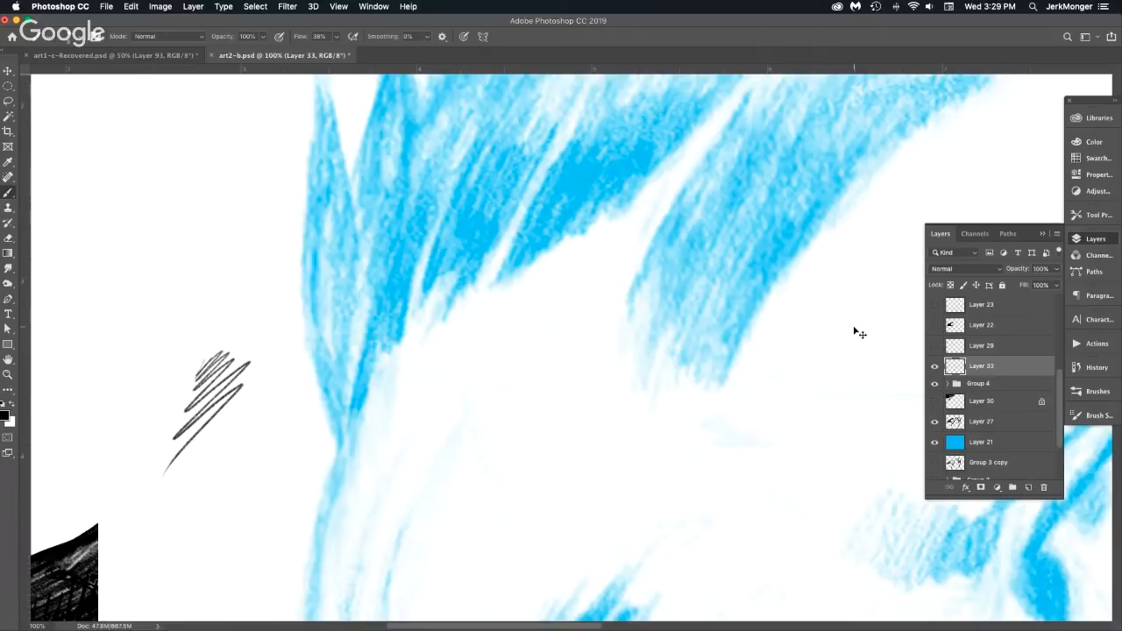
Undo the remaining test hatching and try the Kyle's 1-Point Perspective Brush preset over the head sketch.
{"action": "key", "text": "super+z"}
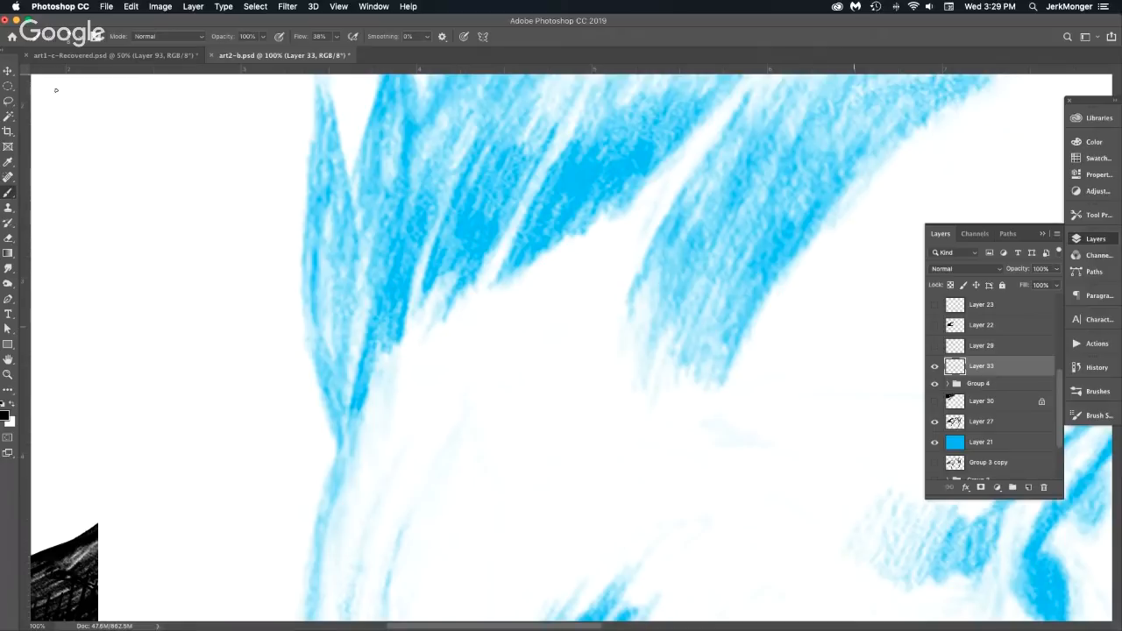
{"action": "left_click", "coordinate": [53, 37]}
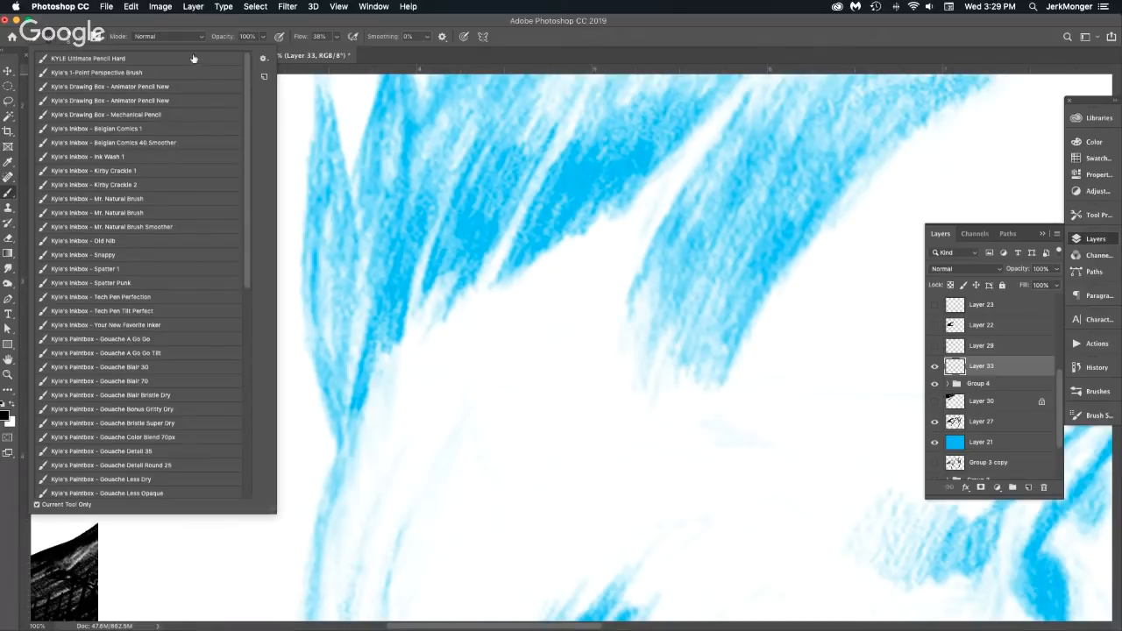
{"action": "left_click", "coordinate": [190, 72]}
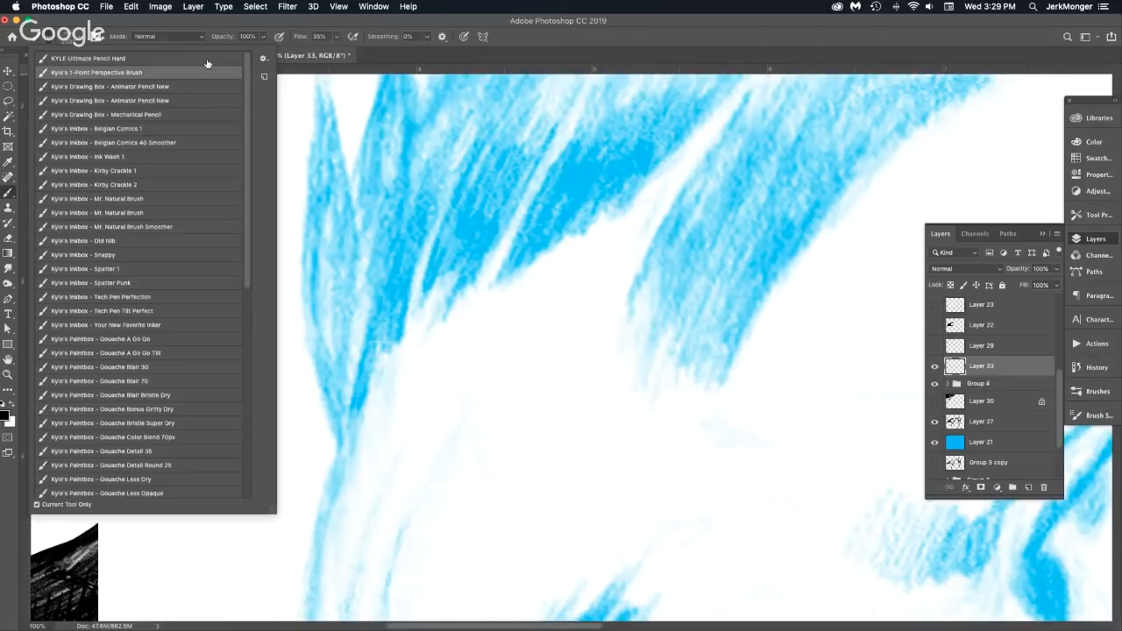
{"action": "left_click", "coordinate": [493, 384]}
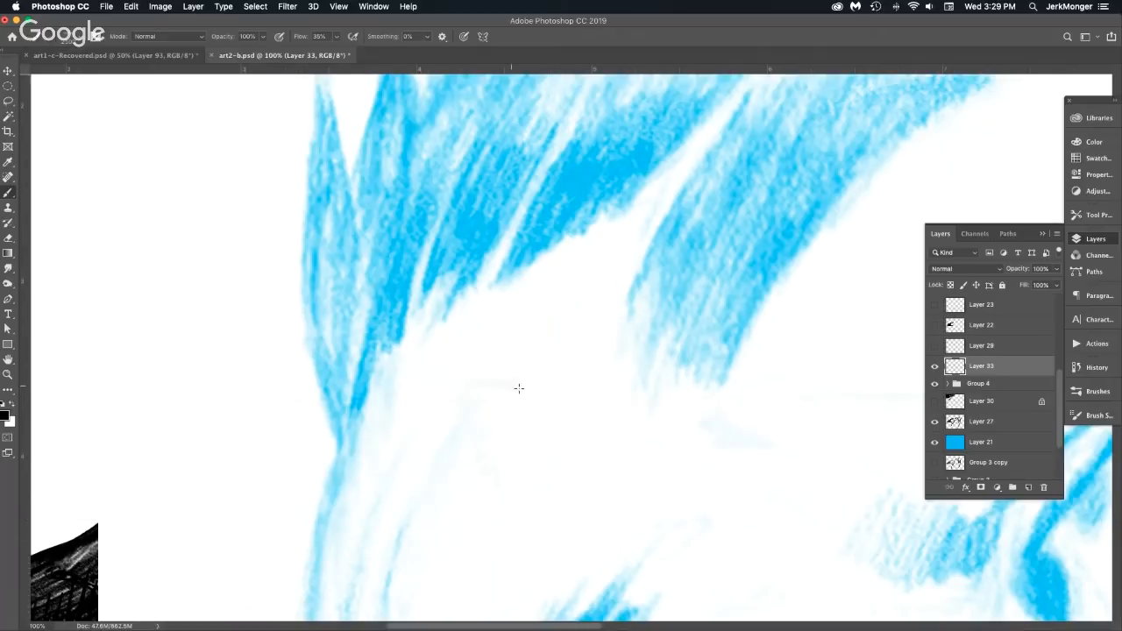
{"action": "left_click", "coordinate": [470, 443], "text": "alt"}
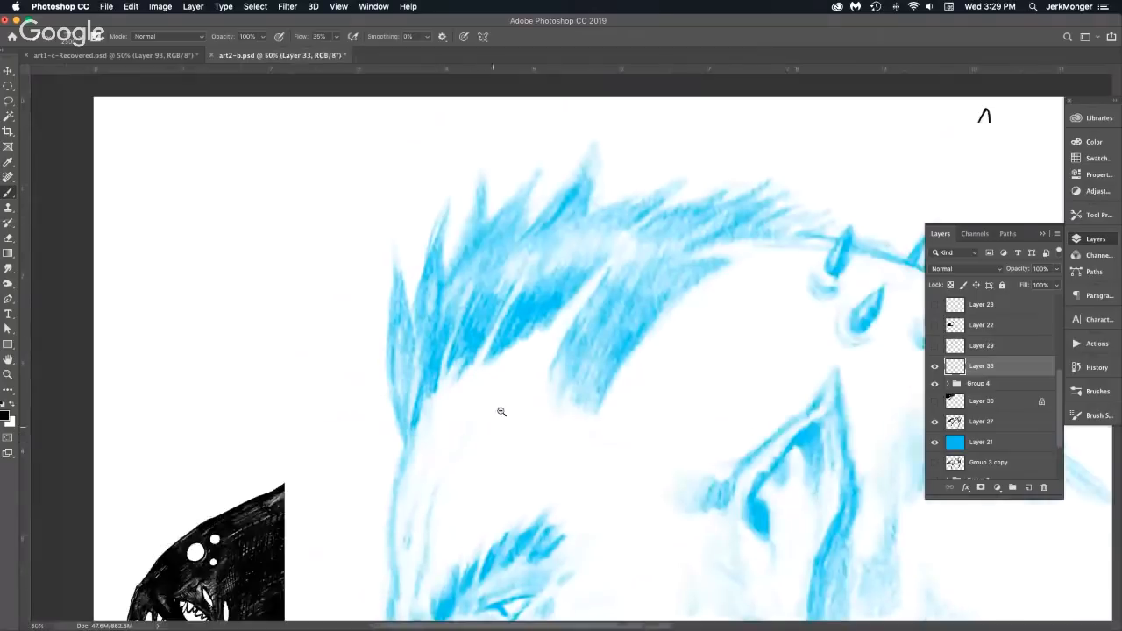
{"action": "left_click", "coordinate": [506, 428]}
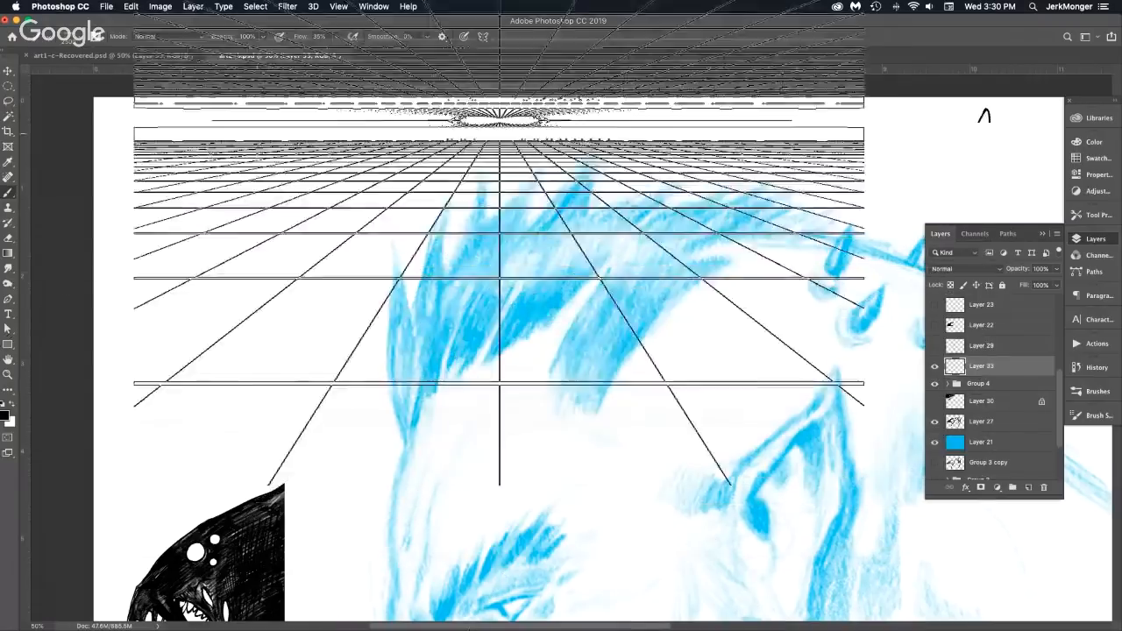
Delete the Kyle's 1-Point Perspective Brush tool preset through the Preset Manager.
{"action": "left_click", "coordinate": [47, 37]}
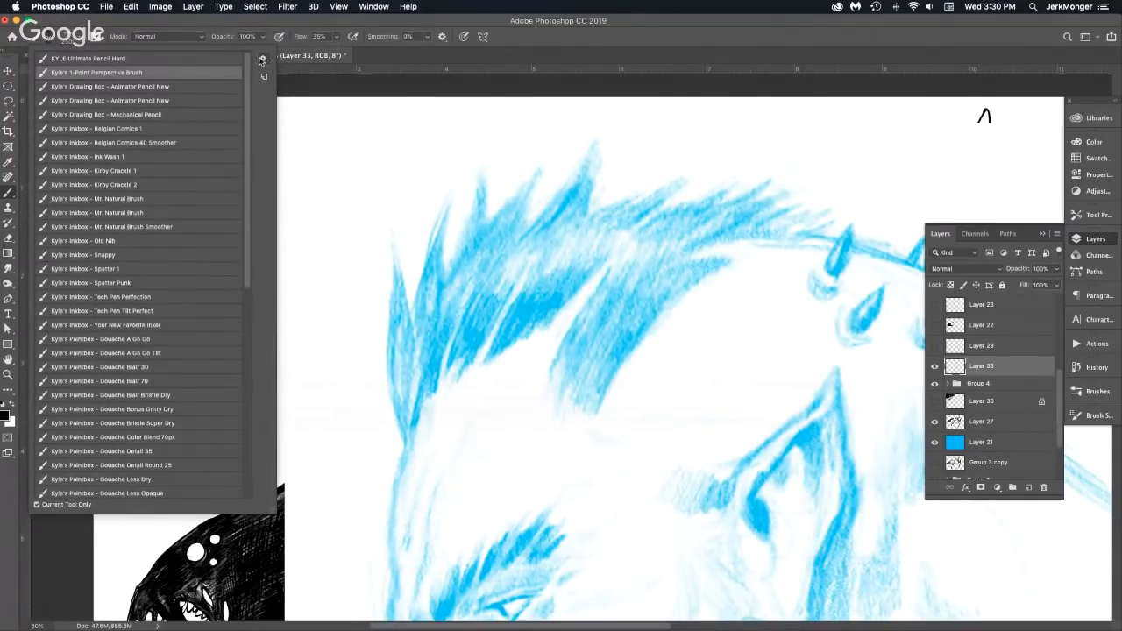
{"action": "left_click", "coordinate": [263, 59]}
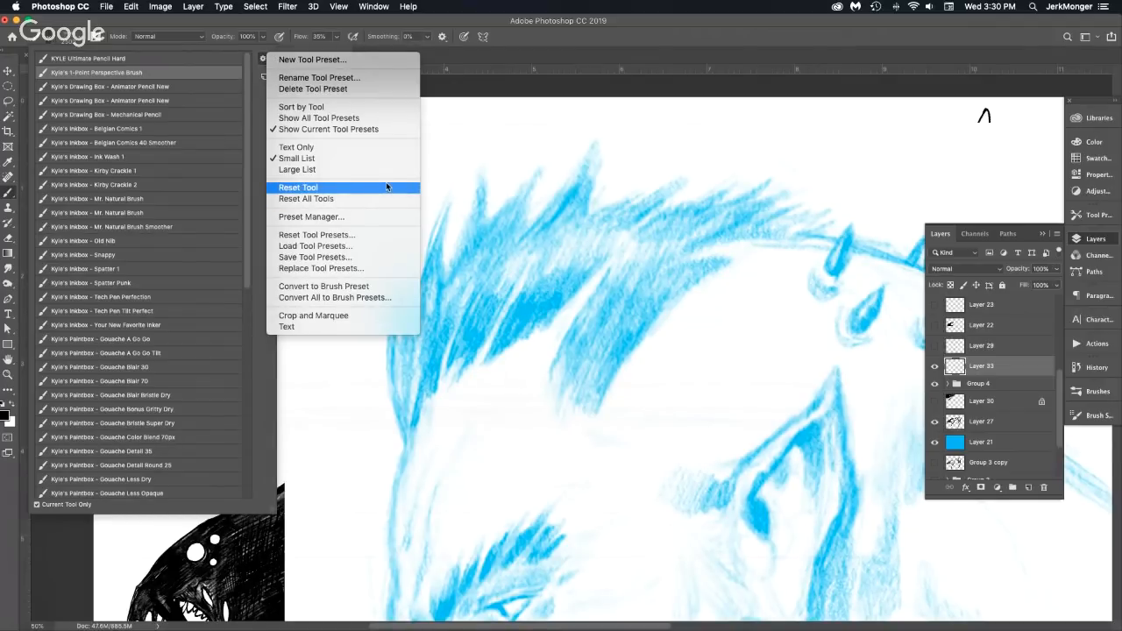
{"action": "left_click", "coordinate": [368, 217]}
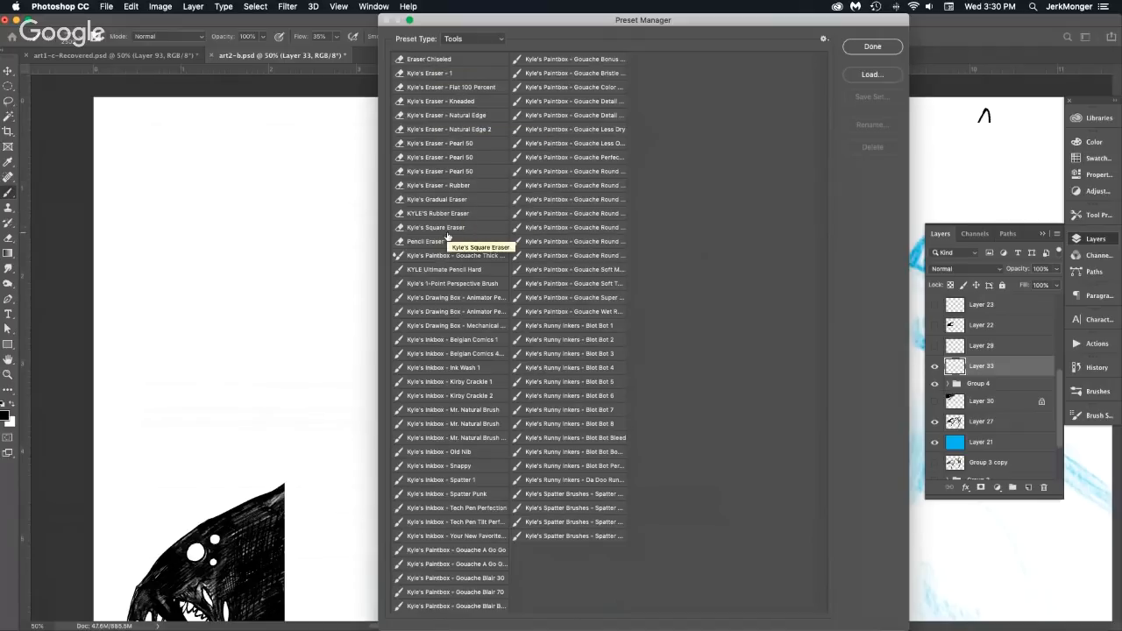
{"action": "left_click", "coordinate": [455, 286]}
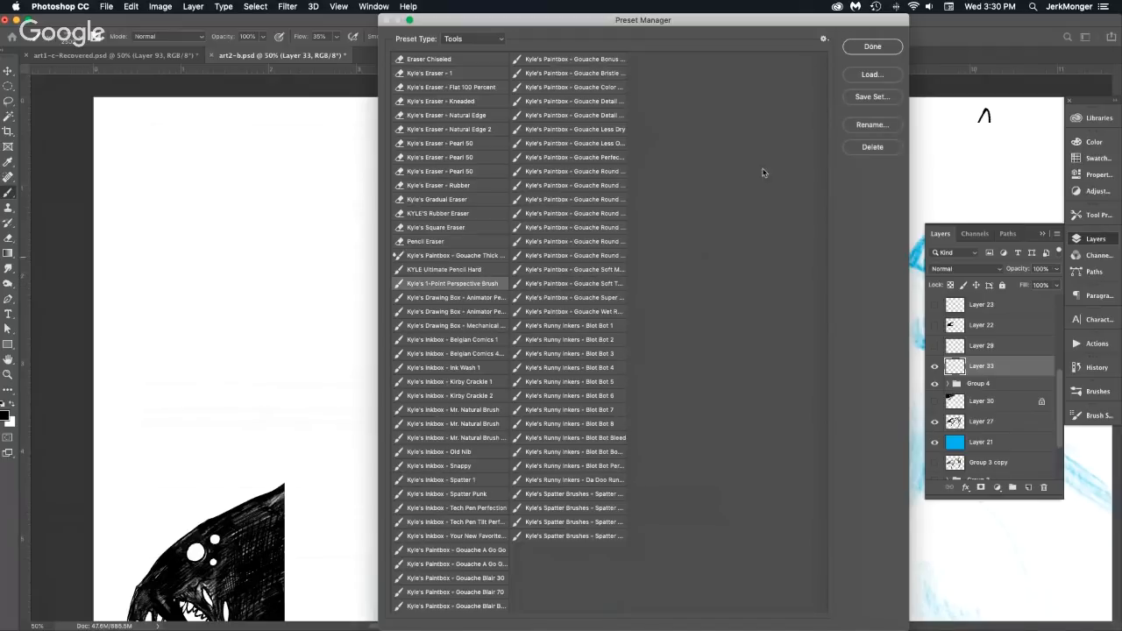
{"action": "left_click", "coordinate": [872, 147]}
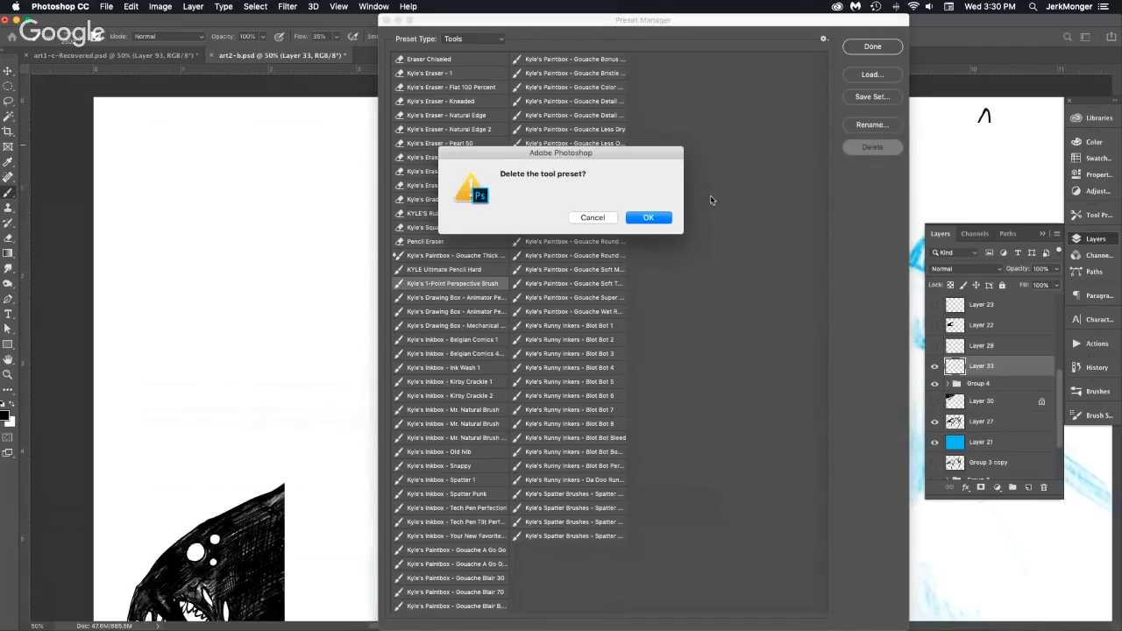
{"action": "left_click", "coordinate": [662, 219]}
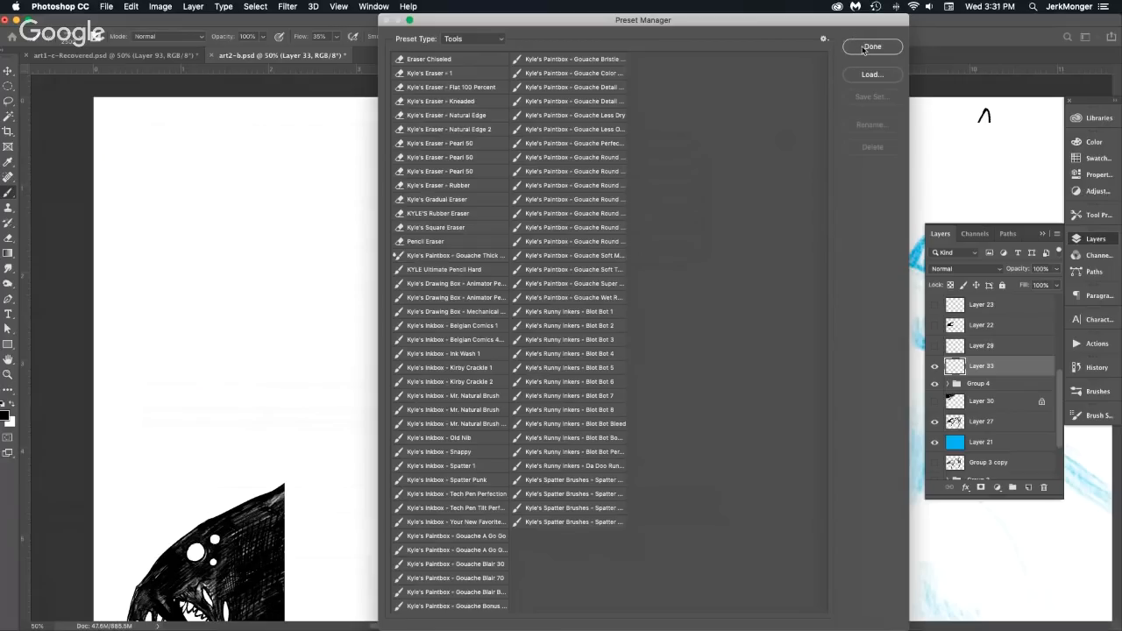
{"action": "left_click", "coordinate": [862, 45]}
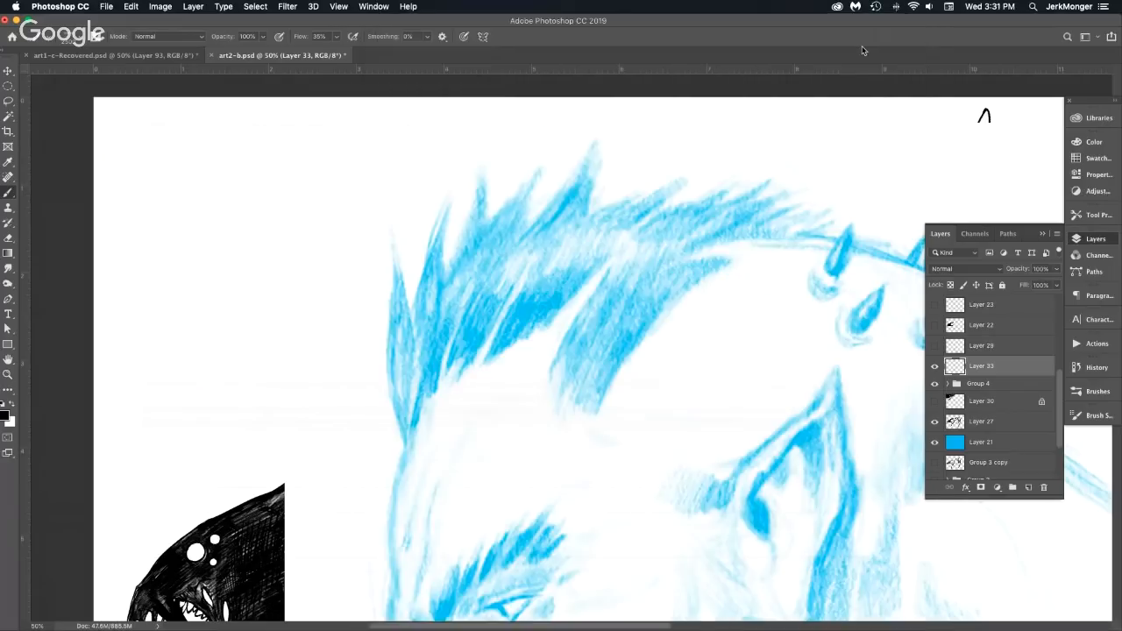
Choose the first Kyle's Drawing Box - Animator Pencil New preset and sketch a test zigzag and a loose double oval beside the hair.
{"action": "left_click", "coordinate": [50, 41]}
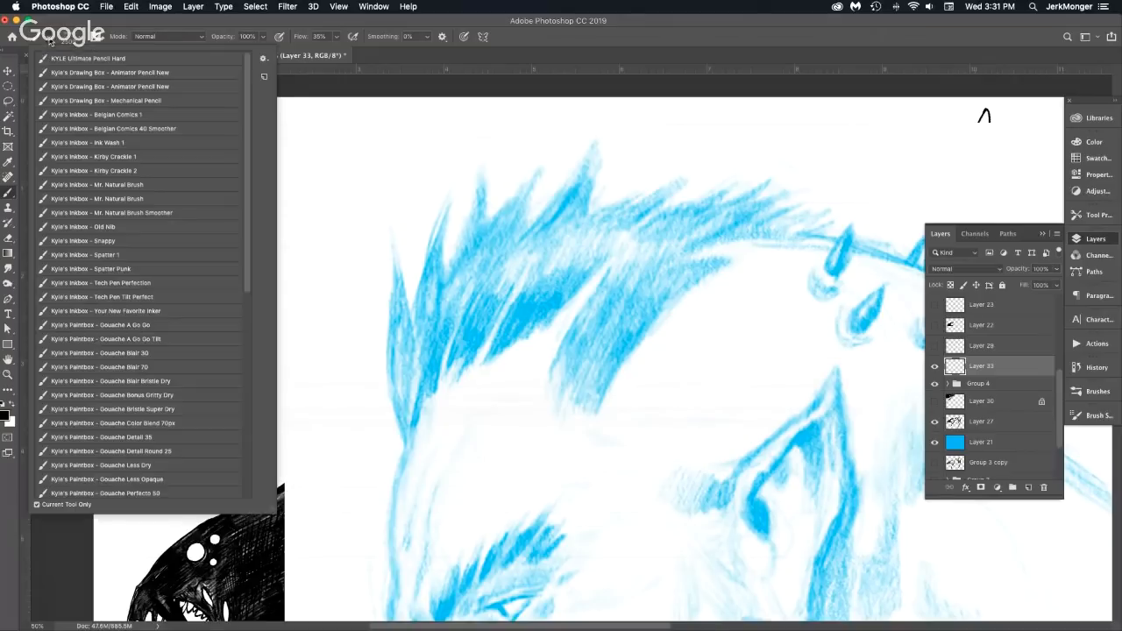
{"action": "left_click", "coordinate": [168, 78]}
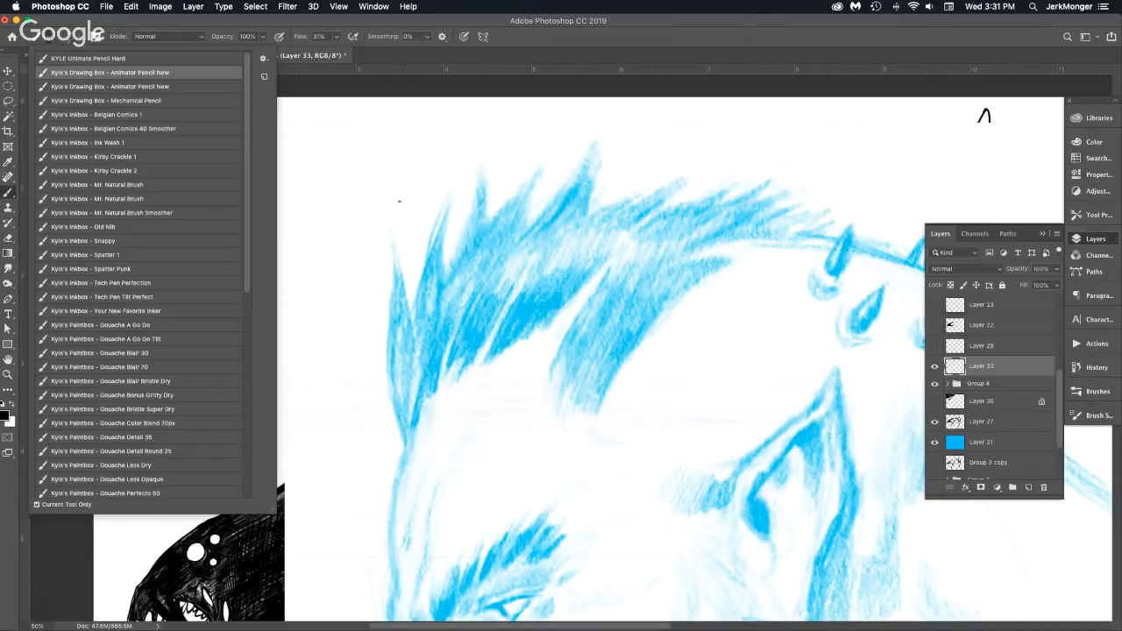
{"action": "left_click", "coordinate": [402, 201]}
{"action": "mouse_move", "coordinate": [281, 268]}
{"action": "left_mouse_down"}
{"action": "mouse_move", "coordinate": [267, 308]}
{"action": "mouse_move", "coordinate": [303, 264]}
{"action": "mouse_move", "coordinate": [275, 322]}
{"action": "mouse_move", "coordinate": [326, 289]}
{"action": "mouse_move", "coordinate": [314, 361]}
{"action": "left_mouse_up"}
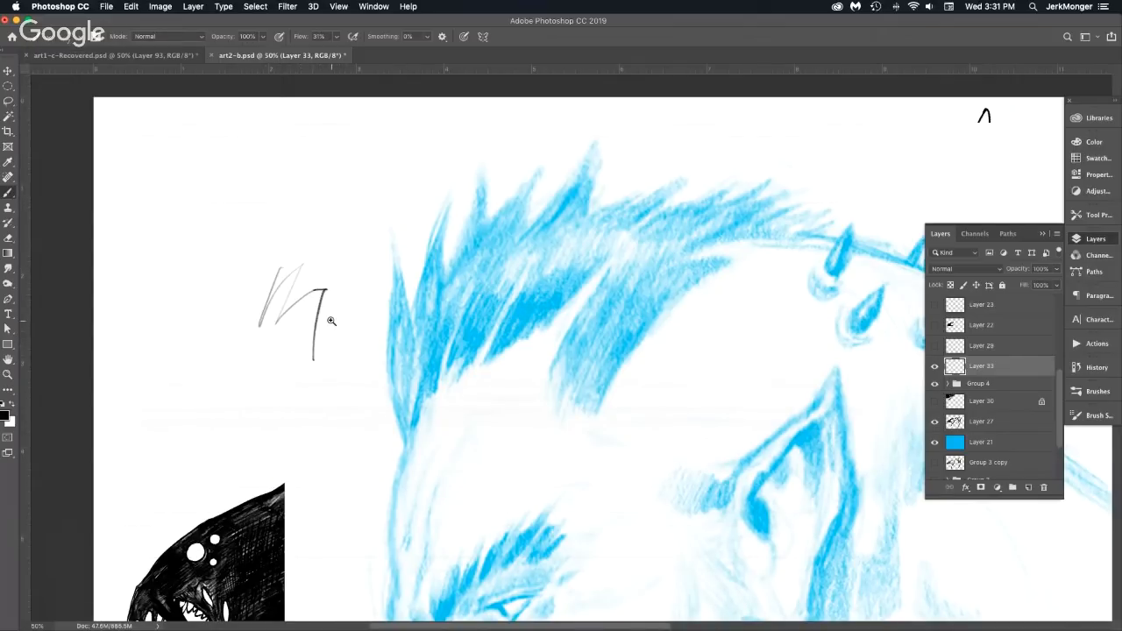
{"action": "left_click", "coordinate": [333, 320], "text": "super"}
{"action": "left_click_drag", "start_coordinate": [386, 334], "coordinate": [317, 222]}
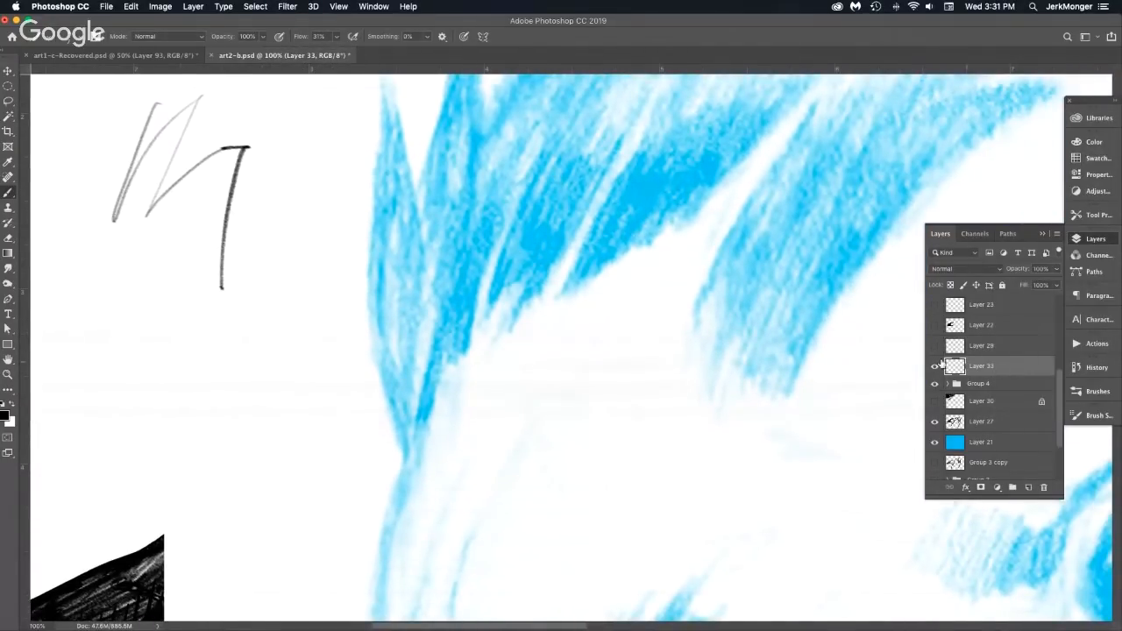
{"action": "left_click", "coordinate": [935, 366]}
{"action": "left_click", "coordinate": [935, 367]}
{"action": "left_click_drag", "start_coordinate": [230, 351], "coordinate": [260, 458]}
{"action": "mouse_move", "coordinate": [282, 323]}
{"action": "left_mouse_down"}
{"action": "mouse_move", "coordinate": [221, 404]}
{"action": "mouse_move", "coordinate": [321, 441]}
{"action": "mouse_move", "coordinate": [300, 457]}
{"action": "left_mouse_up"}
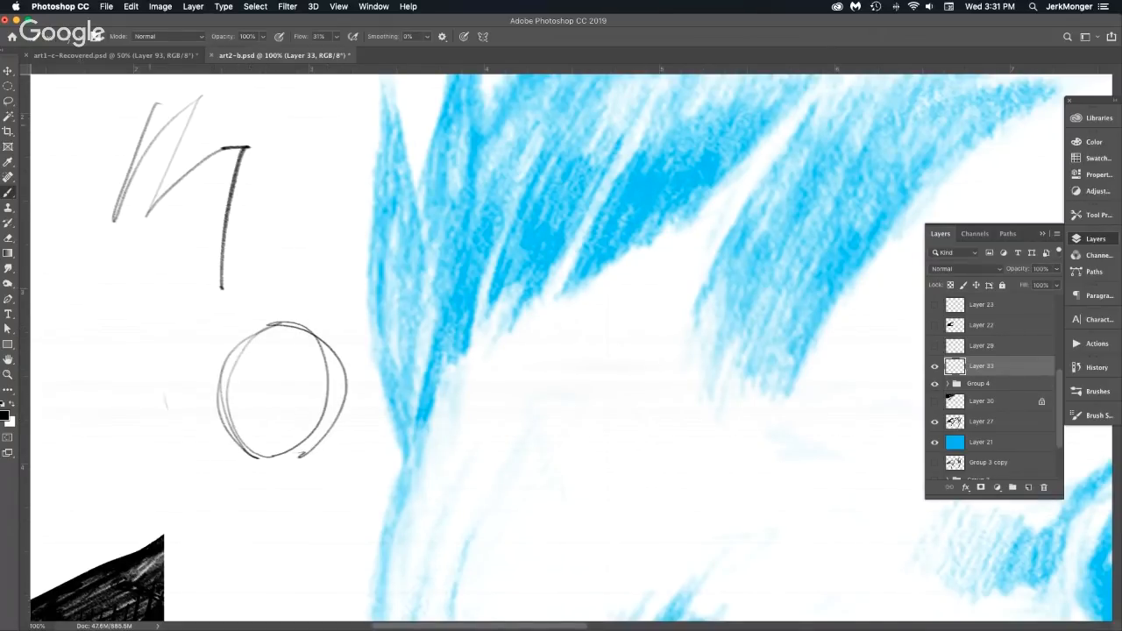
Switch to the KYLE Ultimate Pencil Hard preset and draw sets of parallel test lines around the oval, from faint to dark.
{"action": "left_click", "coordinate": [36, 37]}
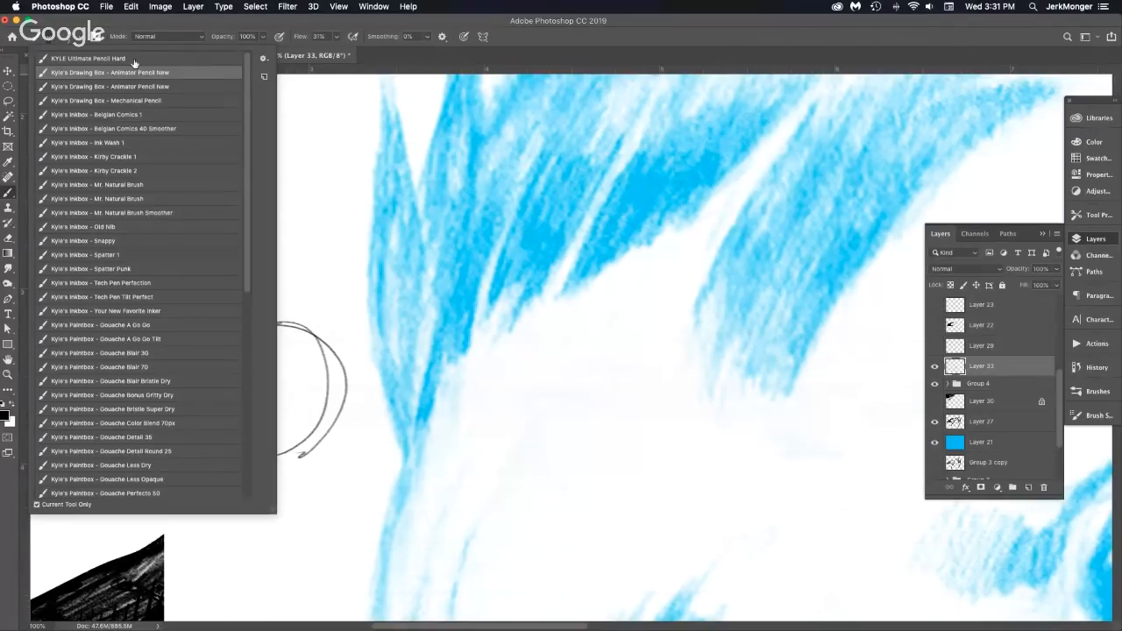
{"action": "left_click", "coordinate": [134, 60]}
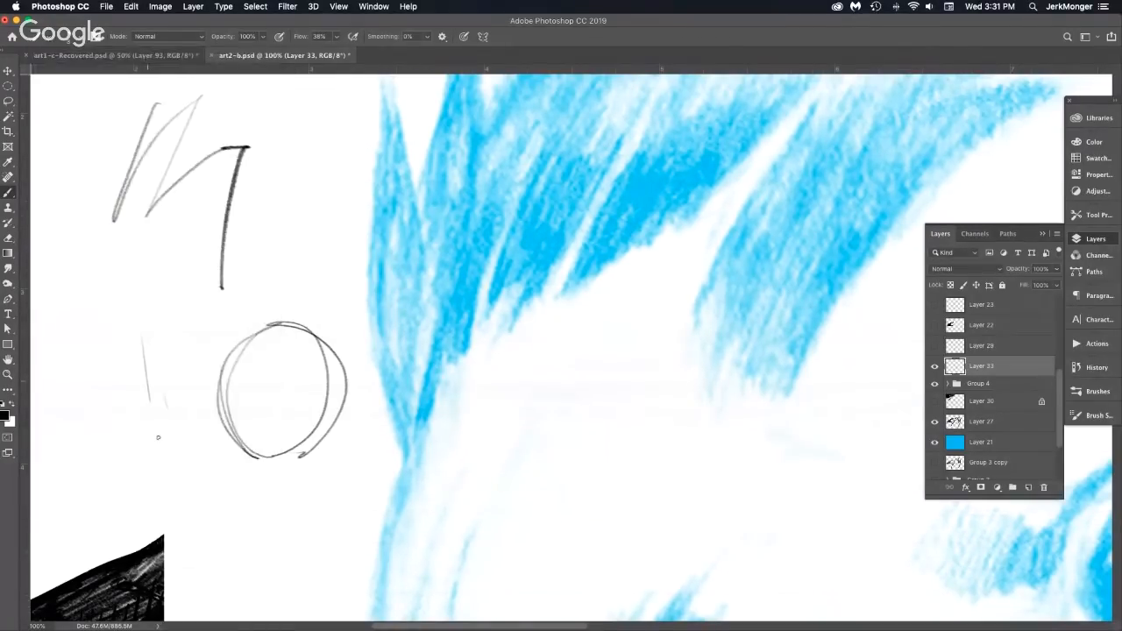
{"action": "left_click_drag", "start_coordinate": [155, 340], "coordinate": [200, 467]}
{"action": "left_click_drag", "start_coordinate": [225, 528], "coordinate": [356, 457]}
{"action": "left_click_drag", "start_coordinate": [282, 545], "coordinate": [388, 455]}
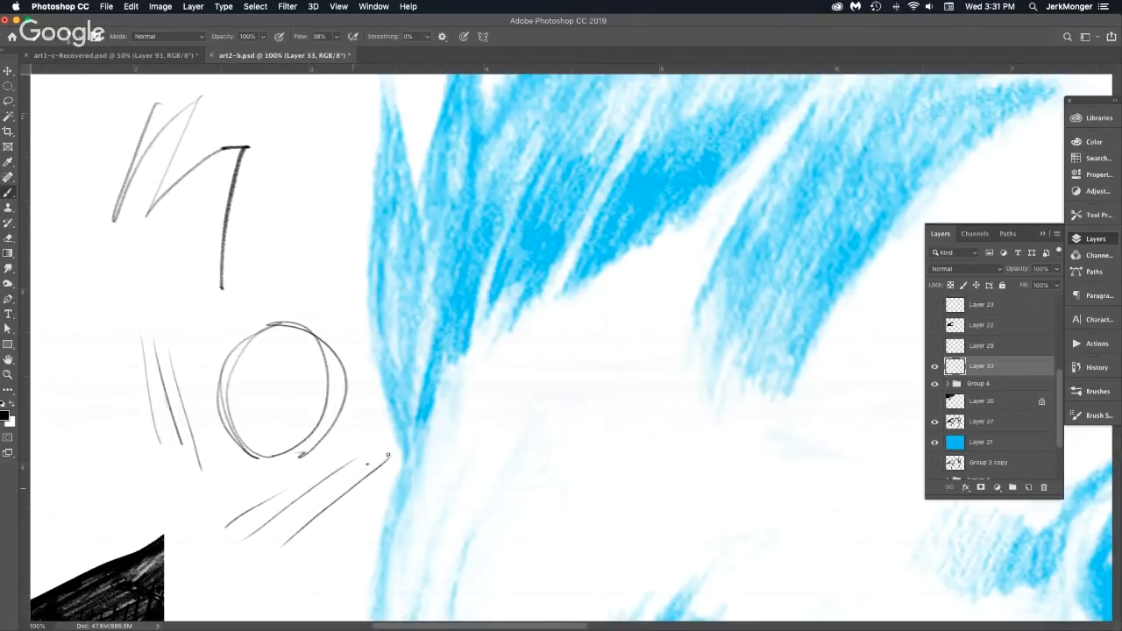
{"action": "mouse_move", "coordinate": [288, 568]}
{"action": "left_mouse_down"}
{"action": "mouse_move", "coordinate": [413, 466]}
{"action": "mouse_move", "coordinate": [434, 465]}
{"action": "left_mouse_up"}
{"action": "left_click_drag", "start_coordinate": [335, 575], "coordinate": [474, 453]}
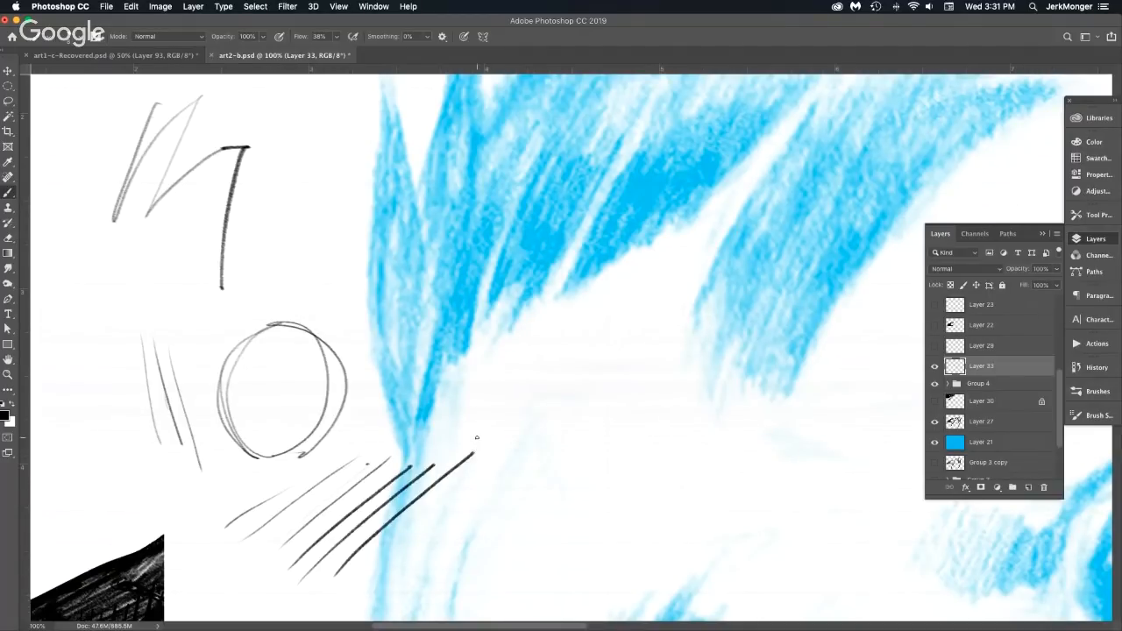
Switch back to the first Kyle's Drawing Box - Animator Pencil New preset and sketch an overlapping test oval beside the zigzag.
{"action": "left_click", "coordinate": [62, 39]}
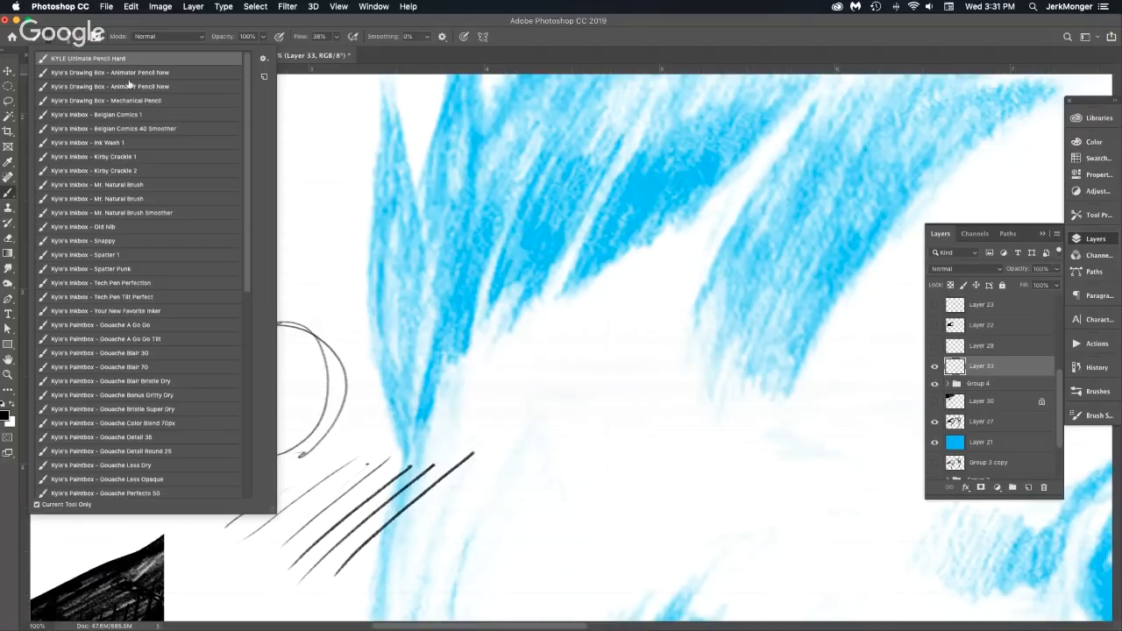
{"action": "left_click", "coordinate": [149, 75]}
{"action": "left_click", "coordinate": [313, 210]}
{"action": "mouse_move", "coordinate": [304, 169]}
{"action": "left_mouse_down"}
{"action": "mouse_move", "coordinate": [295, 275]}
{"action": "mouse_move", "coordinate": [345, 283]}
{"action": "left_mouse_up"}
{"action": "mouse_move", "coordinate": [302, 276]}
{"action": "left_mouse_down"}
{"action": "mouse_move", "coordinate": [315, 168]}
{"action": "mouse_move", "coordinate": [354, 279]}
{"action": "mouse_move", "coordinate": [377, 187]}
{"action": "mouse_move", "coordinate": [368, 256]}
{"action": "mouse_move", "coordinate": [341, 285]}
{"action": "left_mouse_up"}
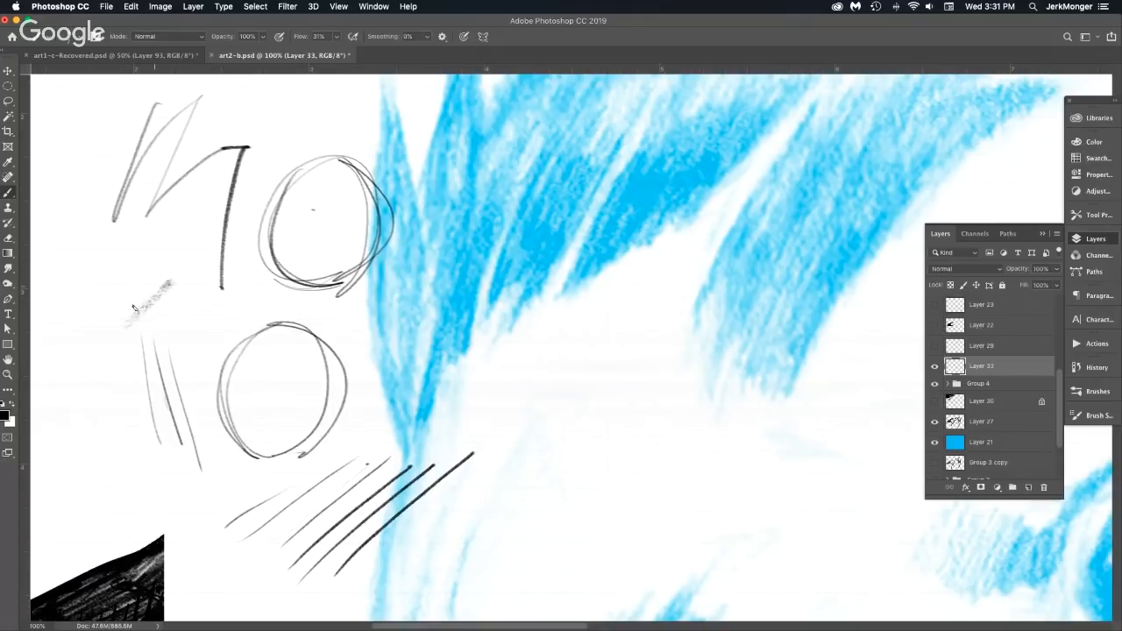
Shade several dense test patches with the animator pencil between the zigzag and the short parallel lines.
{"action": "mouse_move", "coordinate": [167, 280]}
{"action": "left_mouse_down"}
{"action": "mouse_move", "coordinate": [121, 317]}
{"action": "mouse_move", "coordinate": [122, 329]}
{"action": "mouse_move", "coordinate": [180, 288]}
{"action": "mouse_move", "coordinate": [114, 347]}
{"action": "mouse_move", "coordinate": [172, 308]}
{"action": "mouse_move", "coordinate": [121, 360]}
{"action": "mouse_move", "coordinate": [176, 311]}
{"action": "mouse_move", "coordinate": [123, 364]}
{"action": "mouse_move", "coordinate": [189, 320]}
{"action": "mouse_move", "coordinate": [130, 398]}
{"action": "left_mouse_up"}
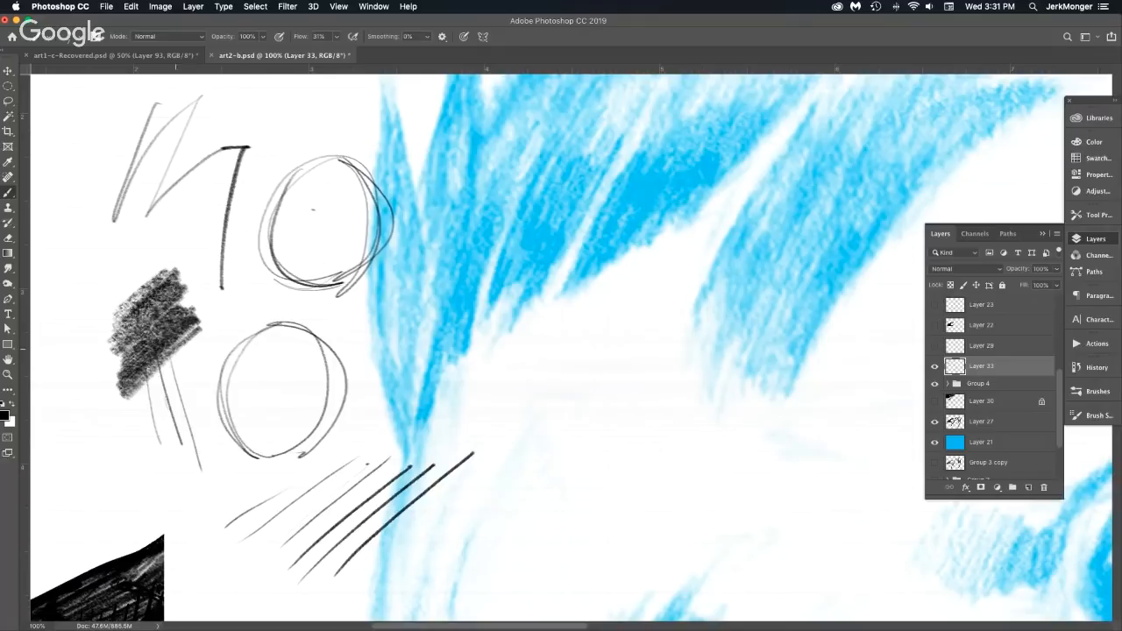
{"action": "left_click_drag", "start_coordinate": [161, 358], "coordinate": [200, 338]}
{"action": "mouse_move", "coordinate": [150, 389]}
{"action": "left_mouse_down"}
{"action": "mouse_move", "coordinate": [131, 416]}
{"action": "mouse_move", "coordinate": [205, 354]}
{"action": "mouse_move", "coordinate": [131, 448]}
{"action": "left_mouse_up"}
{"action": "mouse_move", "coordinate": [124, 224]}
{"action": "left_mouse_down"}
{"action": "mouse_move", "coordinate": [88, 268]}
{"action": "mouse_move", "coordinate": [145, 235]}
{"action": "mouse_move", "coordinate": [81, 303]}
{"action": "mouse_move", "coordinate": [153, 254]}
{"action": "left_mouse_up"}
{"action": "left_click_drag", "start_coordinate": [98, 298], "coordinate": [145, 269]}
{"action": "mouse_move", "coordinate": [186, 213]}
{"action": "left_mouse_down"}
{"action": "mouse_move", "coordinate": [158, 276]}
{"action": "mouse_move", "coordinate": [200, 238]}
{"action": "mouse_move", "coordinate": [190, 228]}
{"action": "left_mouse_up"}
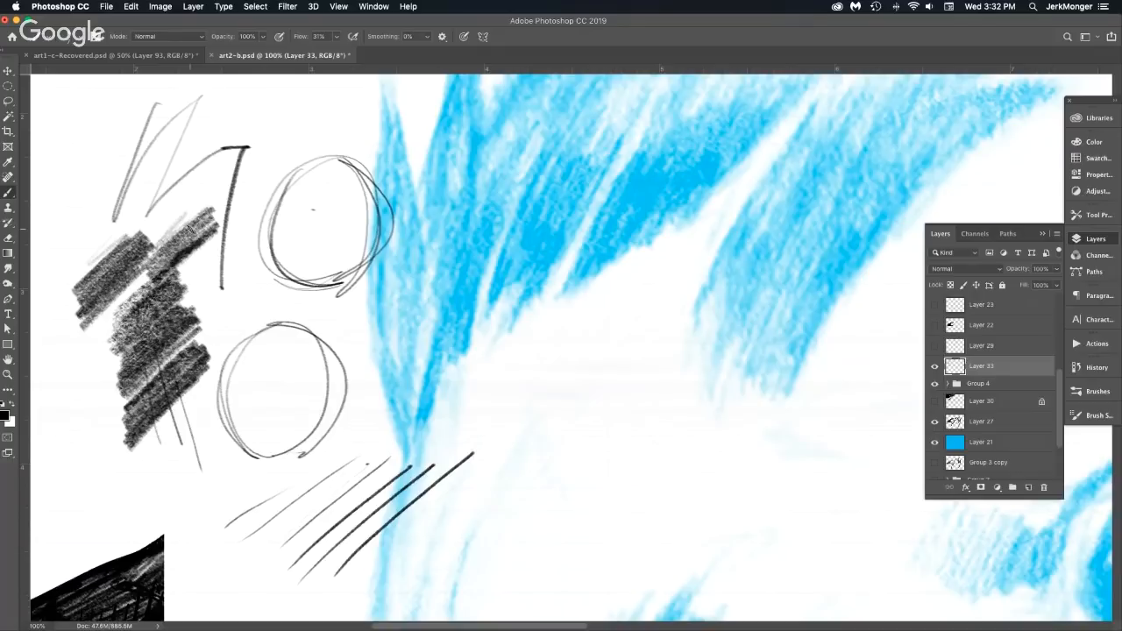
Clear all the test strokes from Layer 33, and check the layer by hiding and showing it.
{"action": "key", "text": "super+a"}
{"action": "key", "text": "Delete"}
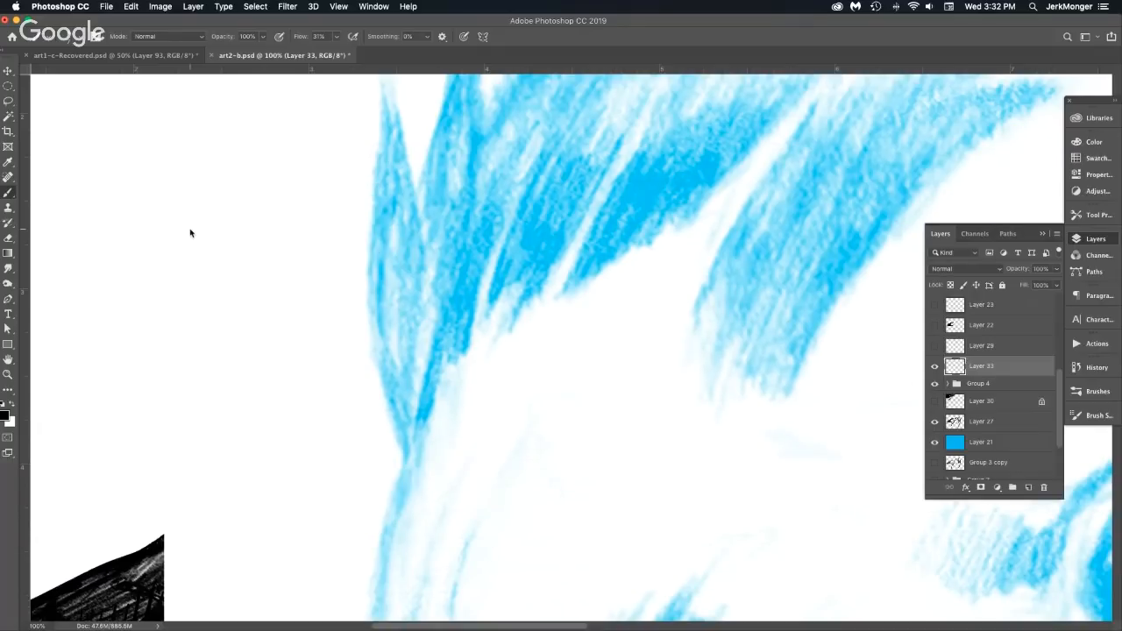
{"action": "left_click", "coordinate": [935, 366]}
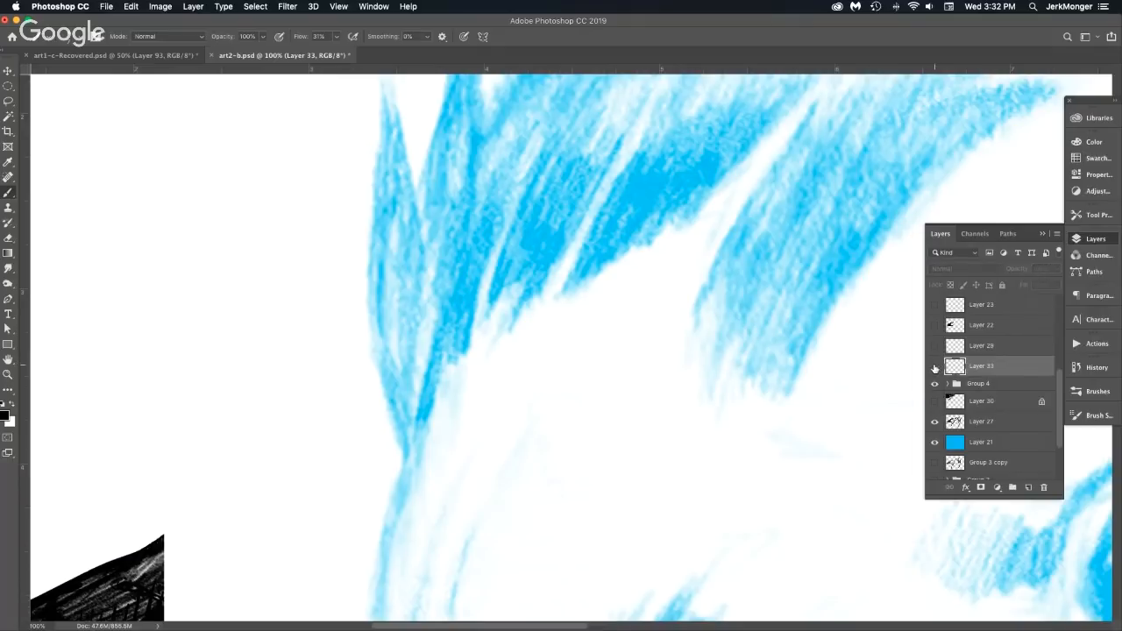
{"action": "left_click", "coordinate": [934, 368]}
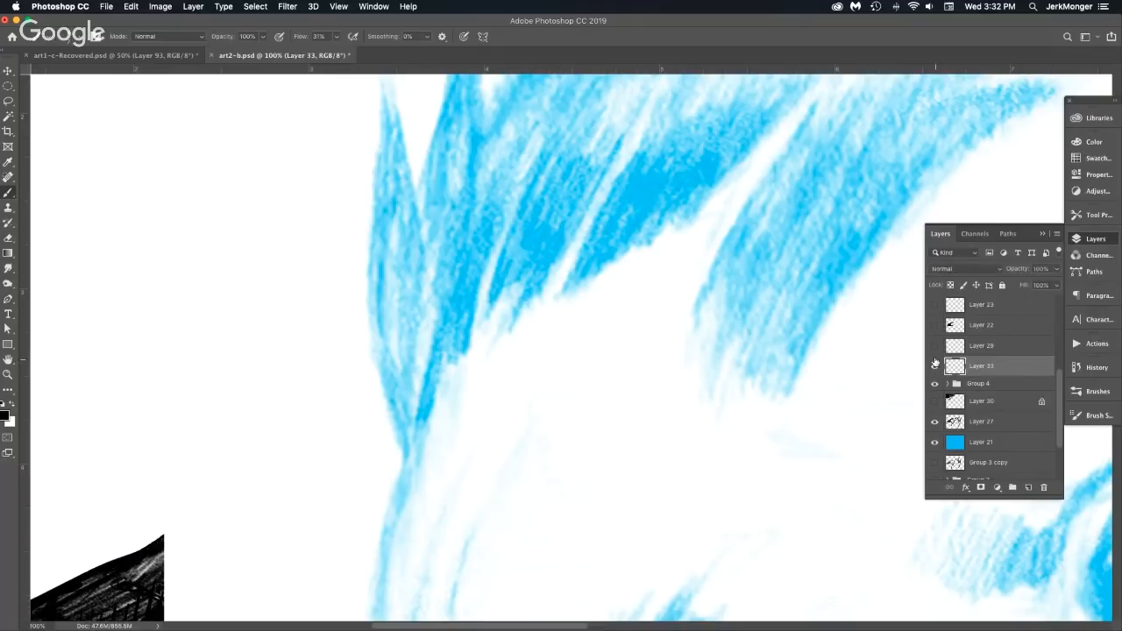
Delete the duplicate Kyle's Drawing Box - Animator Pencil New tool preset in the Preset Manager, and close the manager.
{"action": "left_click", "coordinate": [87, 36]}
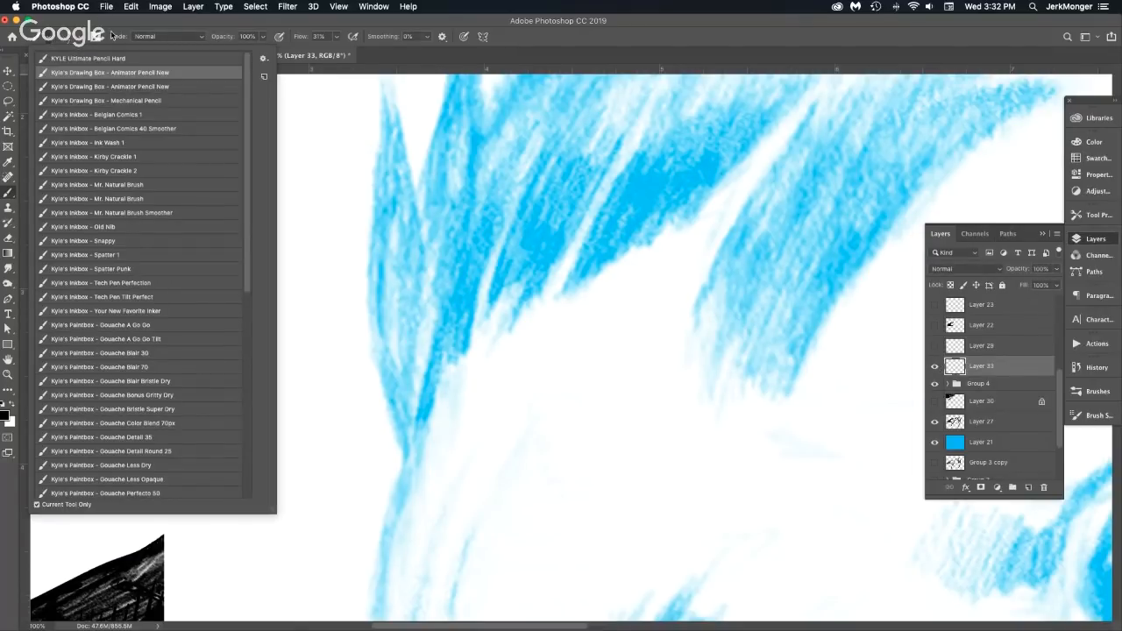
{"action": "left_click", "coordinate": [263, 58]}
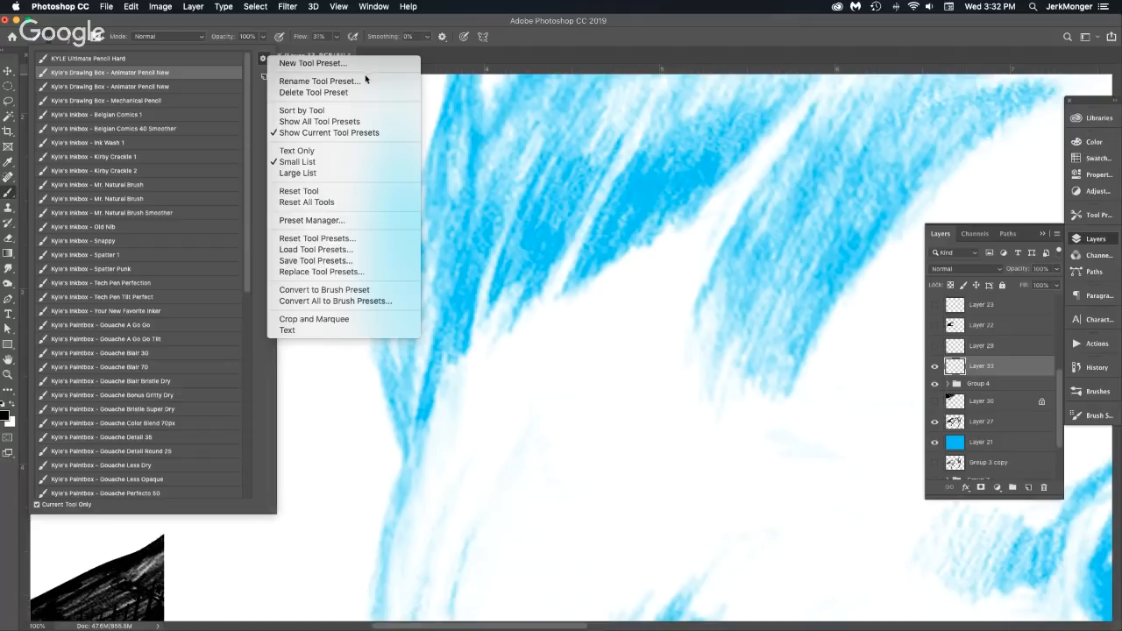
{"action": "left_click", "coordinate": [344, 219]}
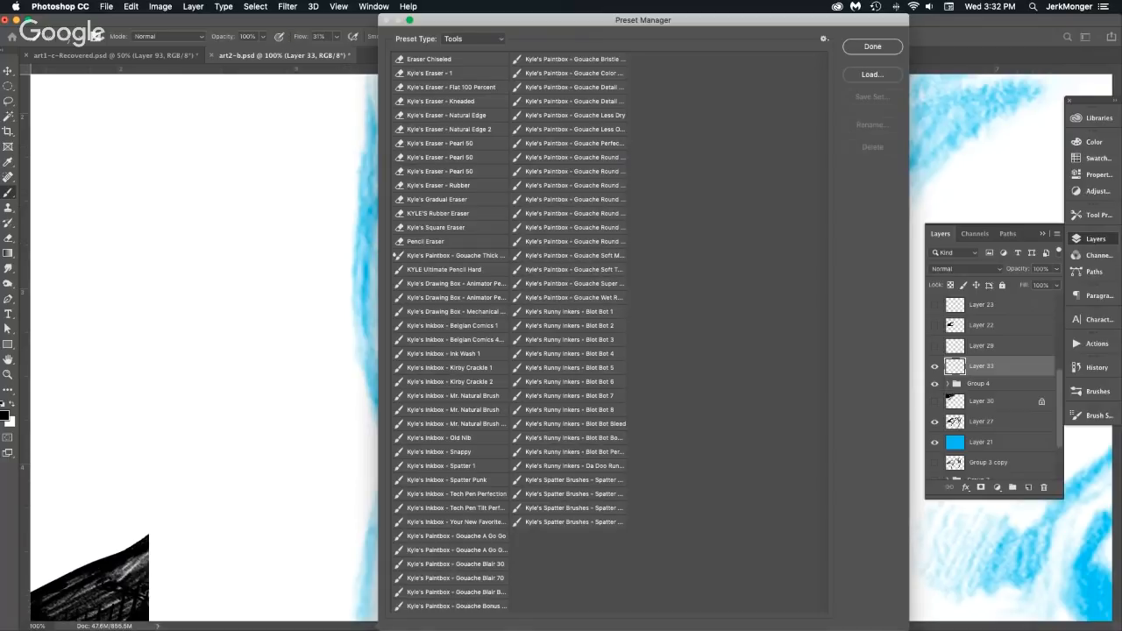
{"action": "key", "text": "super+Tab"}
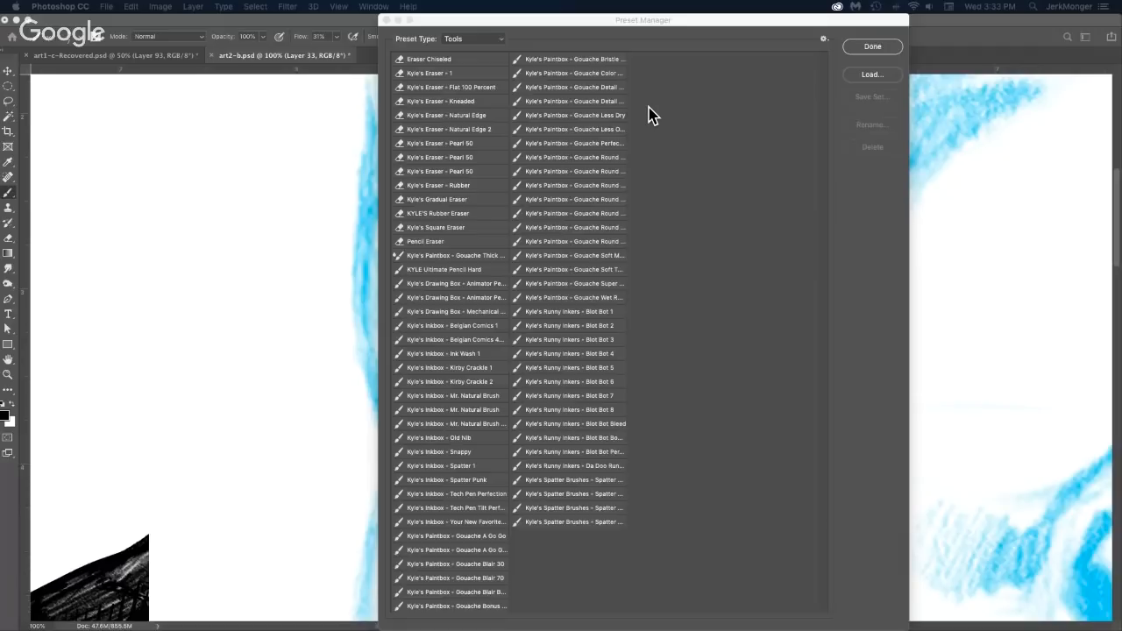
{"action": "left_click", "coordinate": [488, 284]}
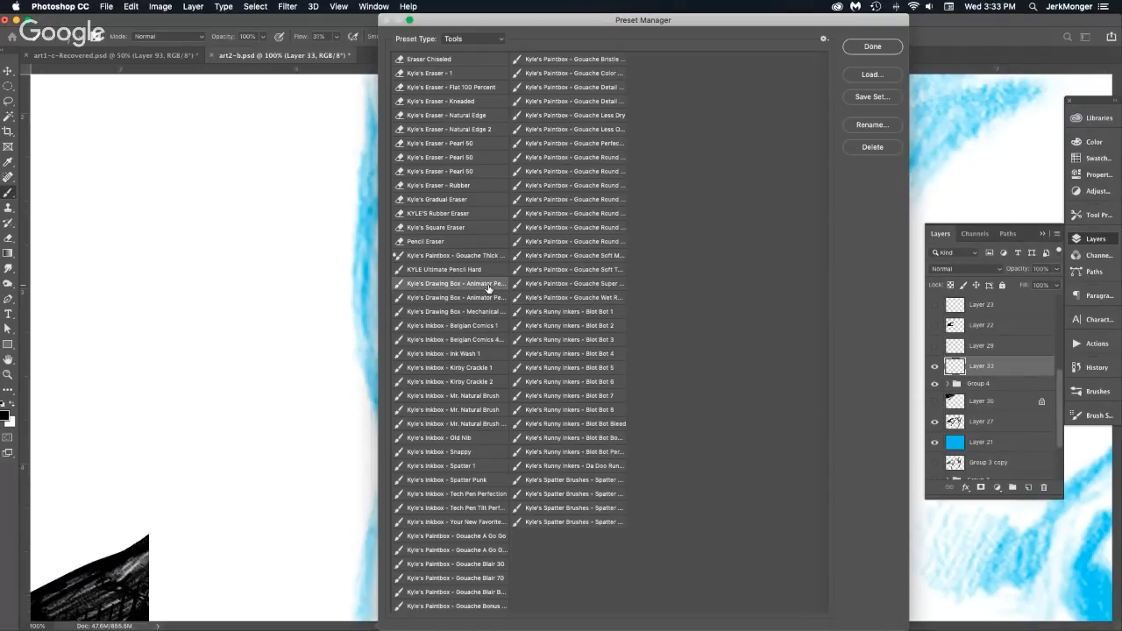
{"action": "left_click", "coordinate": [489, 298], "text": "shift"}
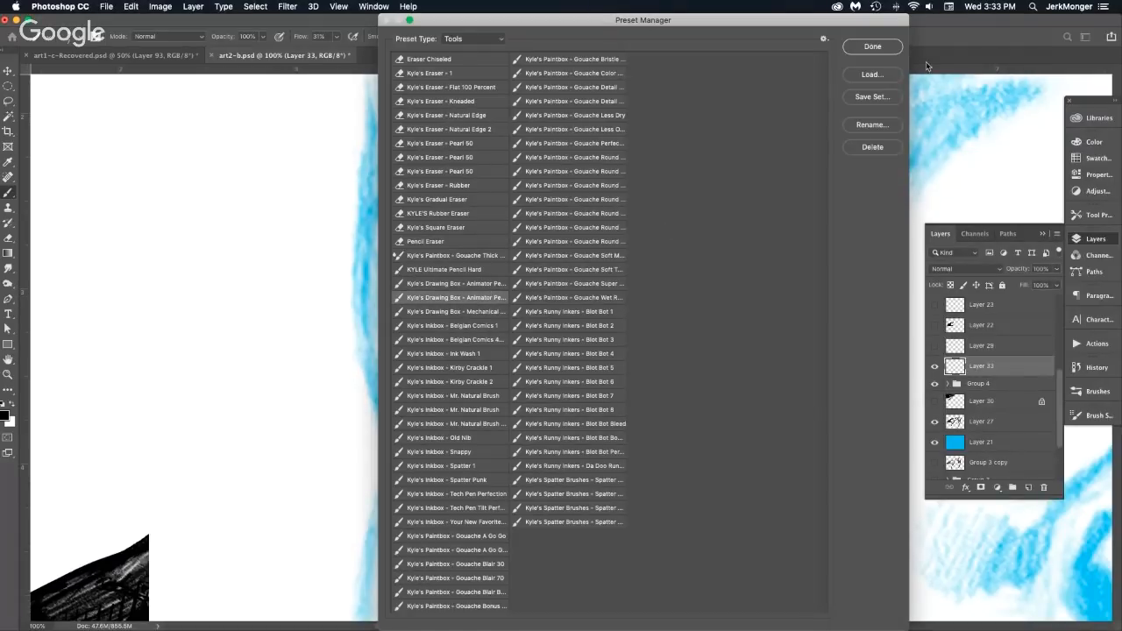
{"action": "left_click", "coordinate": [877, 145]}
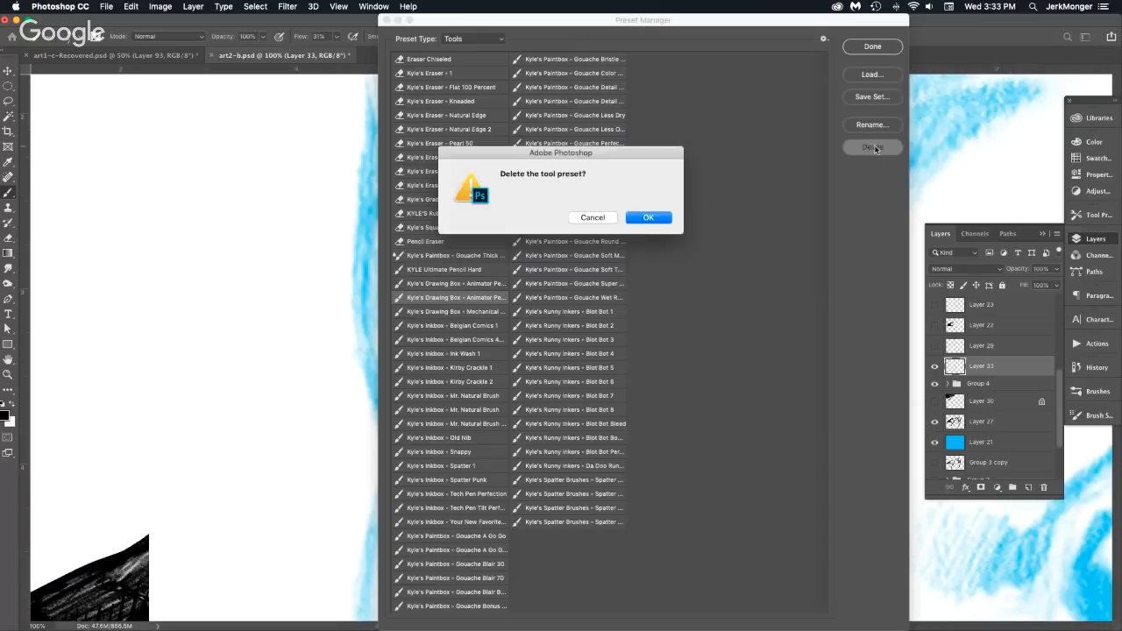
{"action": "left_click", "coordinate": [646, 218]}
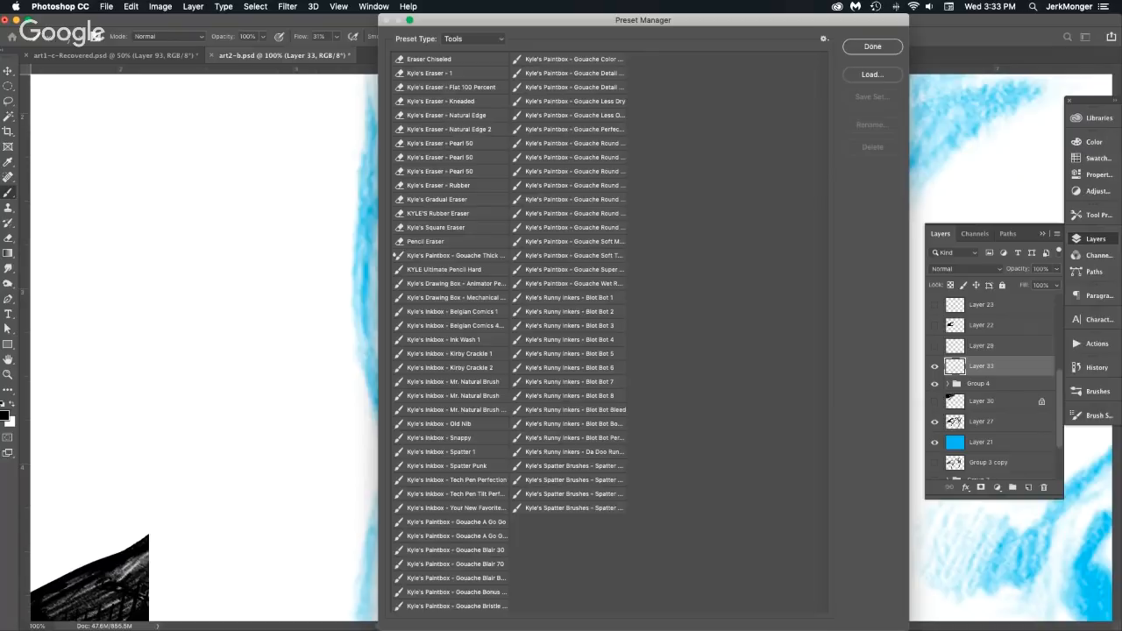
{"action": "key", "text": "super+Tab"}
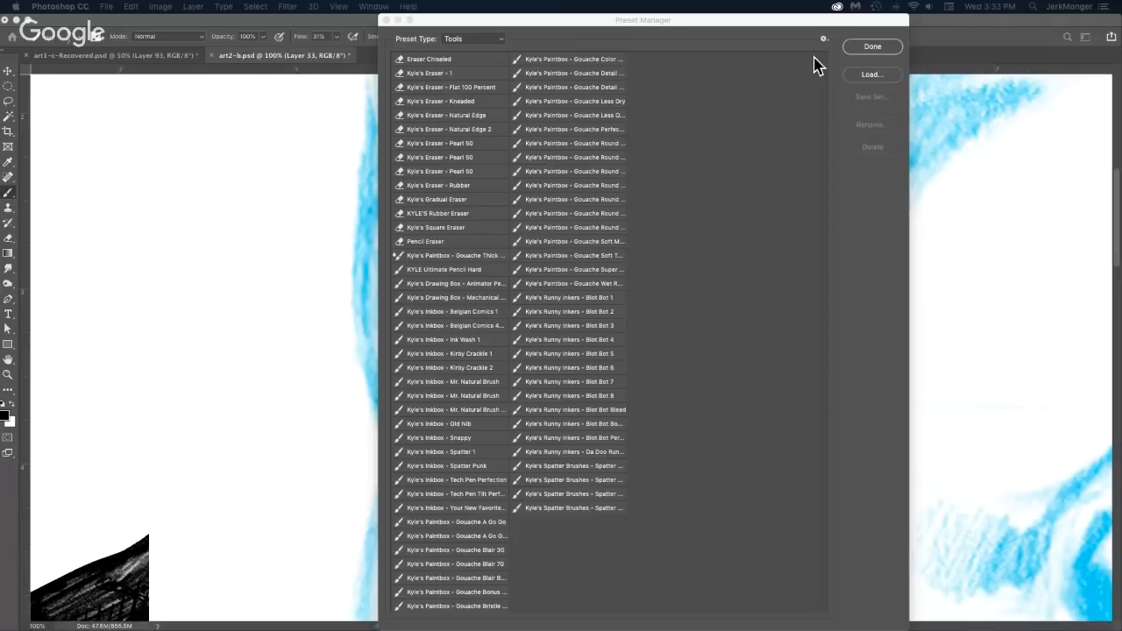
{"action": "left_click", "coordinate": [872, 47]}
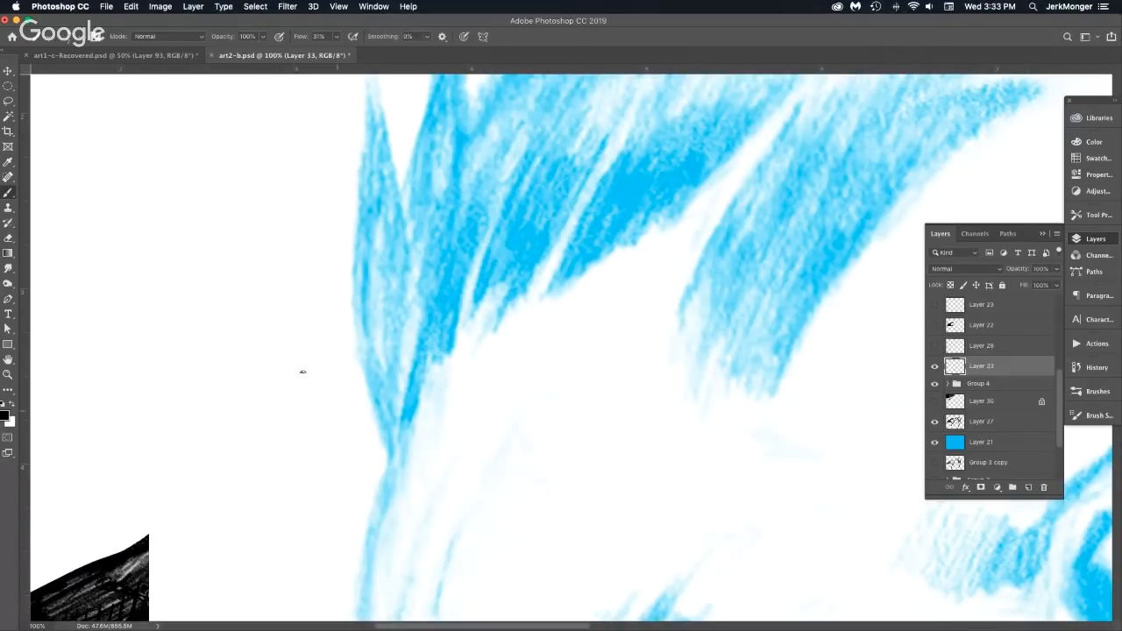
Switch to the Kyle's Drawing Box - Mechanical Pencil preset and draw light vertical and slanted test lines, followed by heavier diagonal ones, beside the forehead hair.
{"action": "left_click", "coordinate": [49, 41]}
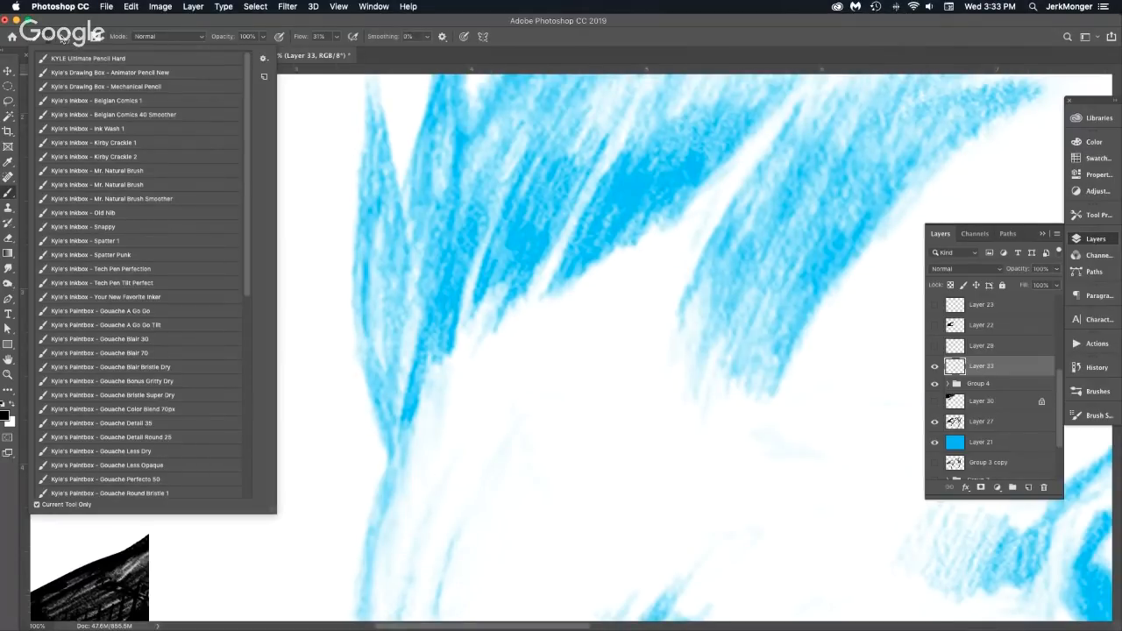
{"action": "left_click", "coordinate": [202, 86]}
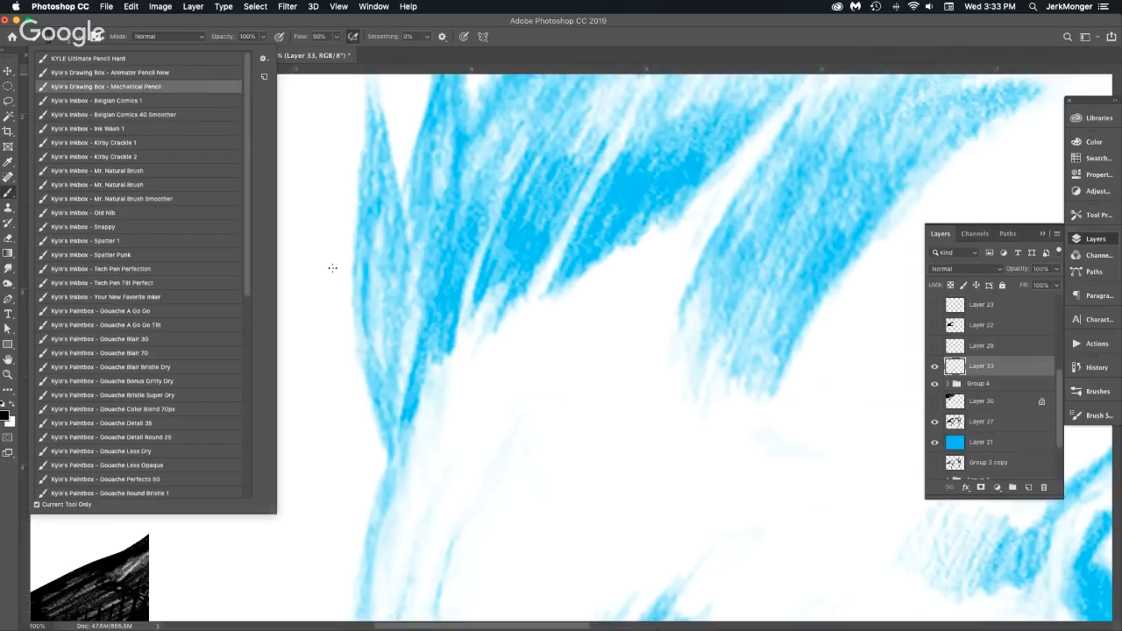
{"action": "left_click", "coordinate": [334, 302]}
{"action": "left_click_drag", "start_coordinate": [246, 250], "coordinate": [251, 423]}
{"action": "mouse_move", "coordinate": [257, 232]}
{"action": "left_mouse_down"}
{"action": "mouse_move", "coordinate": [274, 460]}
{"action": "mouse_move", "coordinate": [281, 390]}
{"action": "mouse_move", "coordinate": [291, 447]}
{"action": "left_mouse_up"}
{"action": "left_click_drag", "start_coordinate": [285, 331], "coordinate": [373, 268]}
{"action": "left_click_drag", "start_coordinate": [292, 351], "coordinate": [417, 262]}
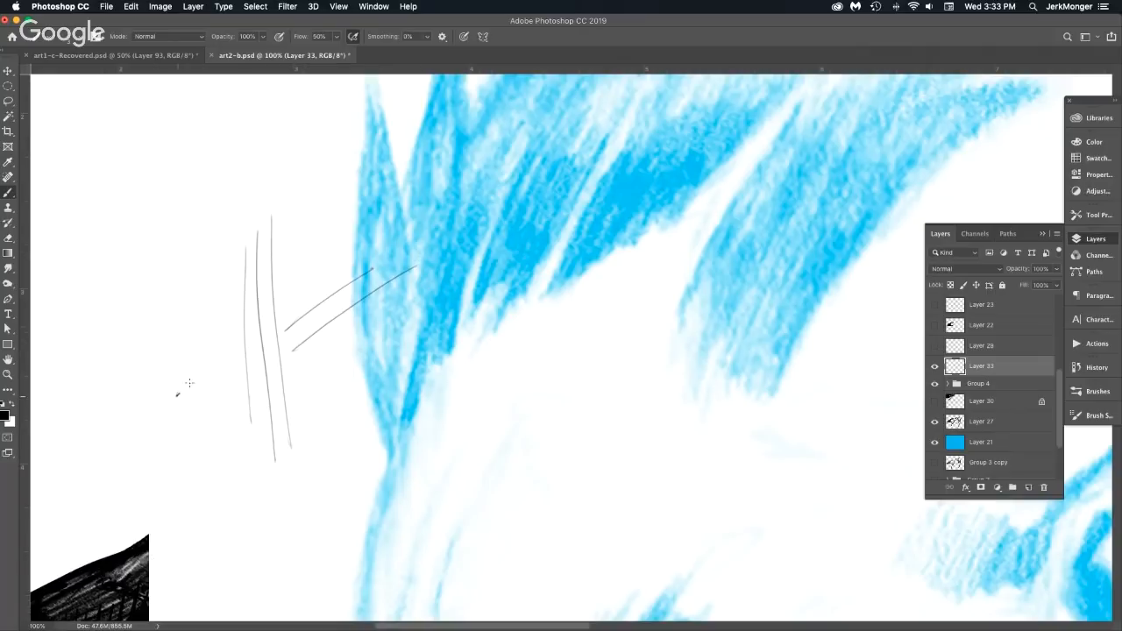
{"action": "left_click_drag", "start_coordinate": [176, 394], "coordinate": [247, 324]}
{"action": "left_click_drag", "start_coordinate": [187, 456], "coordinate": [292, 354]}
{"action": "left_click_drag", "start_coordinate": [242, 512], "coordinate": [386, 376]}
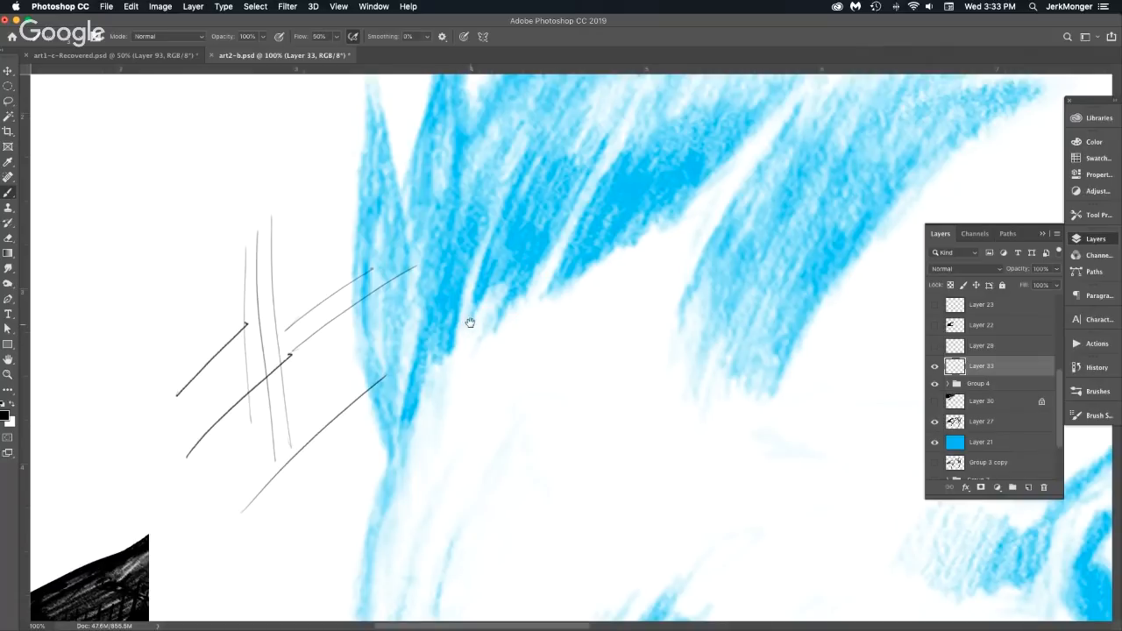
Sketch an overlapping circle with centre guidelines and a jaw line on the forehead, and zigzag hatching beside it.
{"action": "left_click_drag", "start_coordinate": [435, 306], "coordinate": [313, 243]}
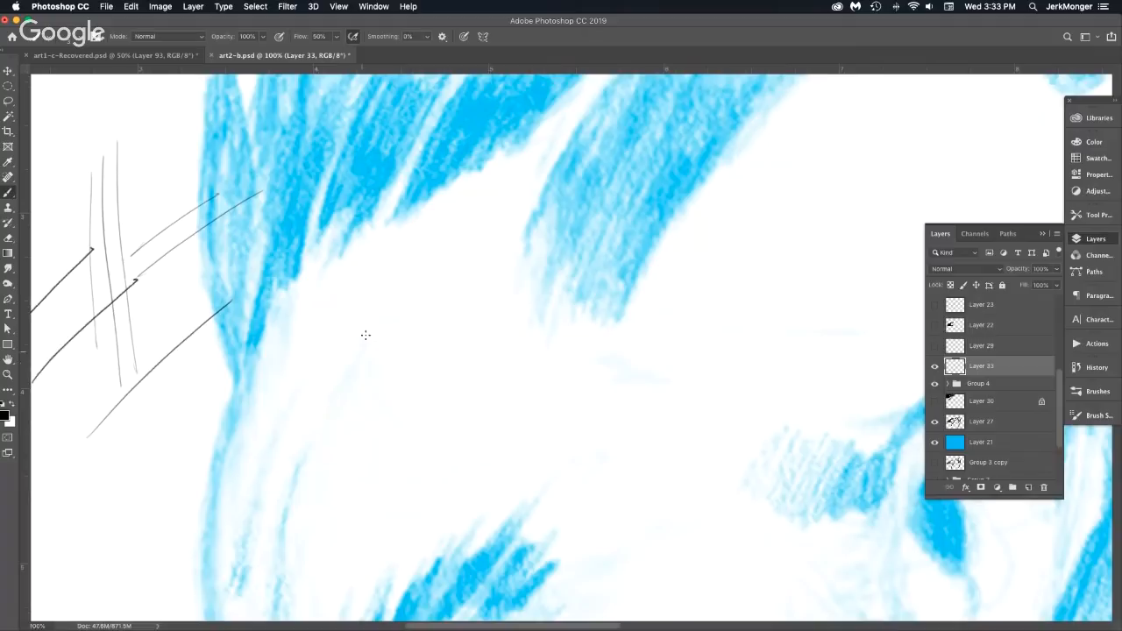
{"action": "mouse_move", "coordinate": [364, 321]}
{"action": "left_mouse_down"}
{"action": "mouse_move", "coordinate": [353, 428]}
{"action": "mouse_move", "coordinate": [350, 345]}
{"action": "mouse_move", "coordinate": [353, 428]}
{"action": "mouse_move", "coordinate": [454, 384]}
{"action": "mouse_move", "coordinate": [424, 433]}
{"action": "mouse_move", "coordinate": [369, 309]}
{"action": "mouse_move", "coordinate": [437, 433]}
{"action": "mouse_move", "coordinate": [355, 317]}
{"action": "mouse_move", "coordinate": [462, 409]}
{"action": "mouse_move", "coordinate": [463, 380]}
{"action": "mouse_move", "coordinate": [328, 378]}
{"action": "mouse_move", "coordinate": [452, 357]}
{"action": "mouse_move", "coordinate": [318, 391]}
{"action": "mouse_move", "coordinate": [372, 445]}
{"action": "left_mouse_up"}
{"action": "mouse_move", "coordinate": [425, 499]}
{"action": "left_mouse_down"}
{"action": "mouse_move", "coordinate": [571, 389]}
{"action": "mouse_move", "coordinate": [608, 395]}
{"action": "left_mouse_up"}
{"action": "left_click_drag", "start_coordinate": [484, 489], "coordinate": [635, 409]}
{"action": "mouse_move", "coordinate": [541, 467]}
{"action": "left_mouse_down"}
{"action": "mouse_move", "coordinate": [682, 419]}
{"action": "mouse_move", "coordinate": [688, 439]}
{"action": "mouse_move", "coordinate": [622, 524]}
{"action": "left_mouse_up"}
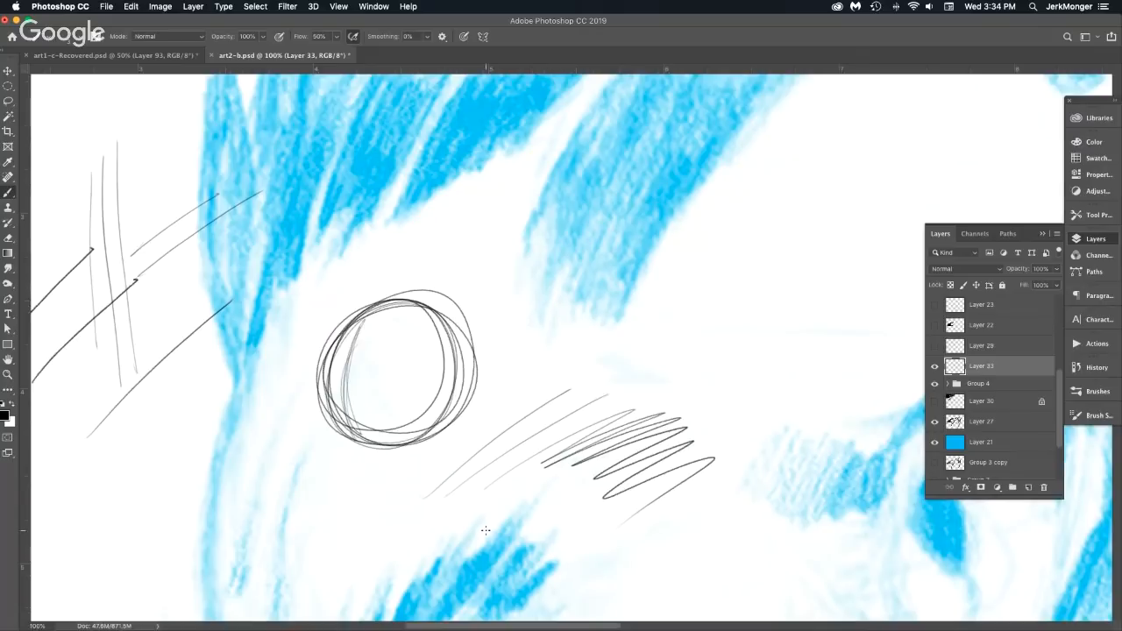
{"action": "left_click_drag", "start_coordinate": [380, 301], "coordinate": [395, 440]}
{"action": "mouse_move", "coordinate": [321, 393]}
{"action": "left_mouse_down"}
{"action": "mouse_move", "coordinate": [438, 379]}
{"action": "mouse_move", "coordinate": [358, 395]}
{"action": "mouse_move", "coordinate": [456, 380]}
{"action": "left_mouse_up"}
{"action": "mouse_move", "coordinate": [316, 377]}
{"action": "left_mouse_down"}
{"action": "mouse_move", "coordinate": [347, 310]}
{"action": "mouse_move", "coordinate": [337, 330]}
{"action": "mouse_move", "coordinate": [417, 307]}
{"action": "mouse_move", "coordinate": [465, 358]}
{"action": "mouse_move", "coordinate": [454, 332]}
{"action": "mouse_move", "coordinate": [440, 436]}
{"action": "mouse_move", "coordinate": [325, 424]}
{"action": "mouse_move", "coordinate": [319, 360]}
{"action": "mouse_move", "coordinate": [364, 506]}
{"action": "mouse_move", "coordinate": [346, 490]}
{"action": "mouse_move", "coordinate": [373, 532]}
{"action": "mouse_move", "coordinate": [423, 523]}
{"action": "left_mouse_up"}
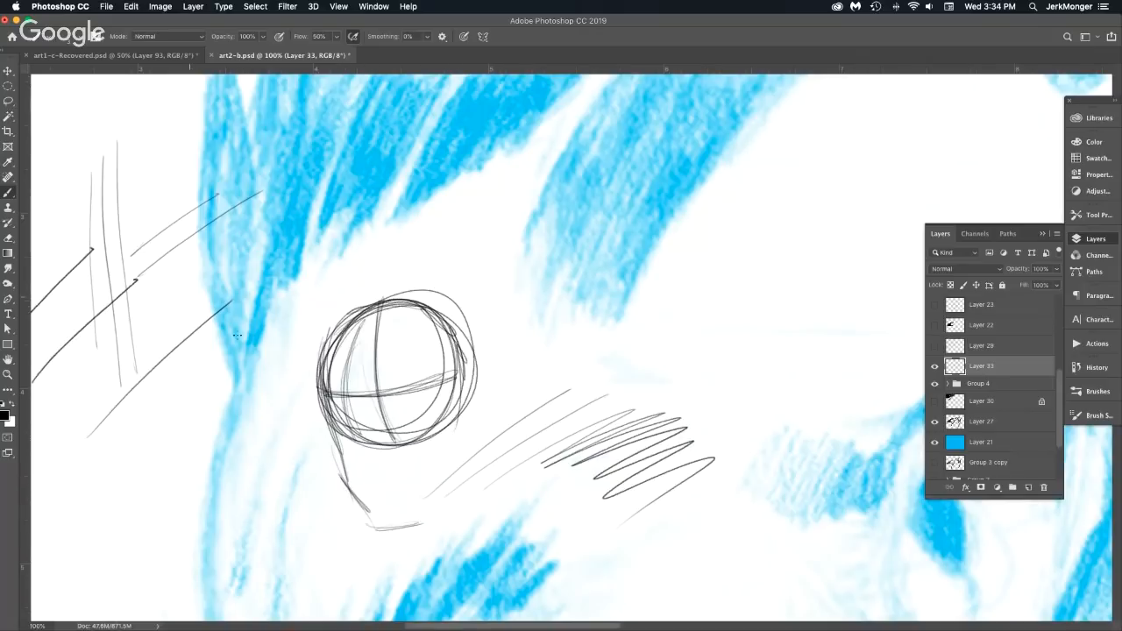
Draw a loose zigzag around the hatching, and clear all the mechanical pencil test strokes from Layer 33.
{"action": "key", "text": "super+Tab"}
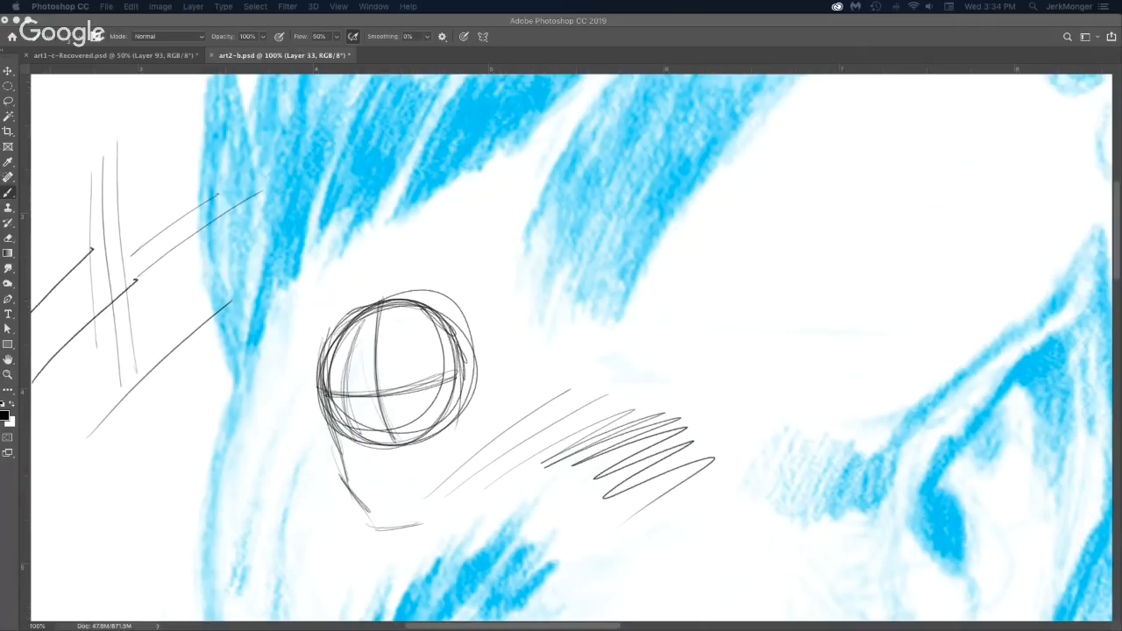
{"action": "left_click", "coordinate": [550, 362]}
{"action": "mouse_move", "coordinate": [576, 361]}
{"action": "left_mouse_down"}
{"action": "mouse_move", "coordinate": [724, 336]}
{"action": "mouse_move", "coordinate": [712, 395]}
{"action": "mouse_move", "coordinate": [771, 551]}
{"action": "left_mouse_up"}
{"action": "left_click", "coordinate": [529, 386], "text": "alt"}
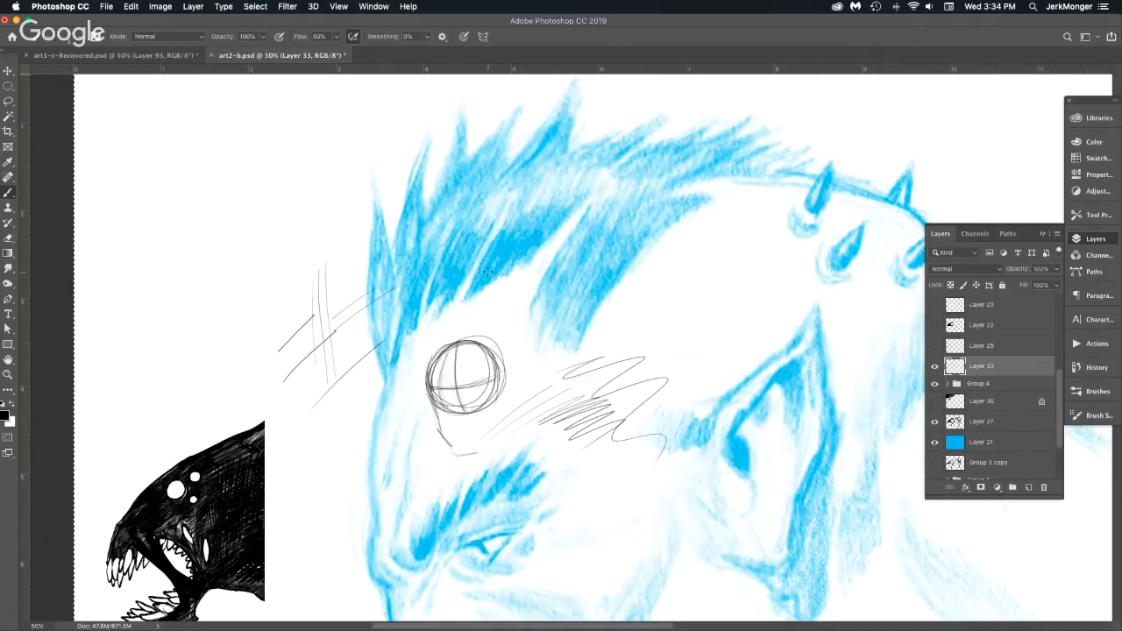
{"action": "key", "text": "Delete"}
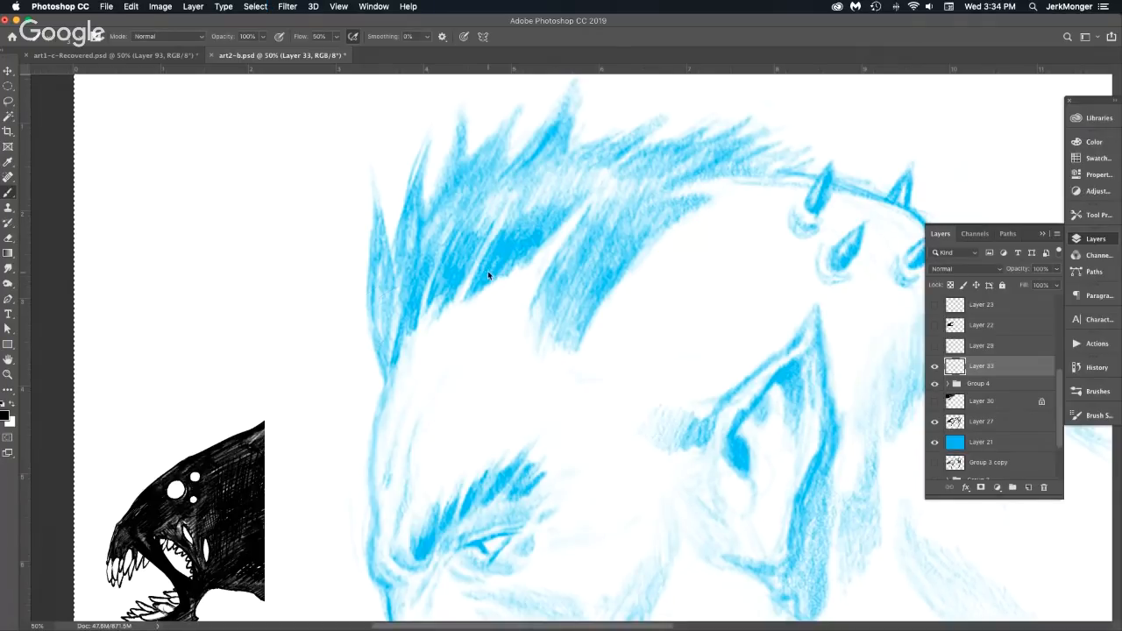
Delete the Kyle's Drawing Box - Mechanical Pencil tool preset in the Preset Manager, and close the manager.
{"action": "left_click", "coordinate": [50, 39]}
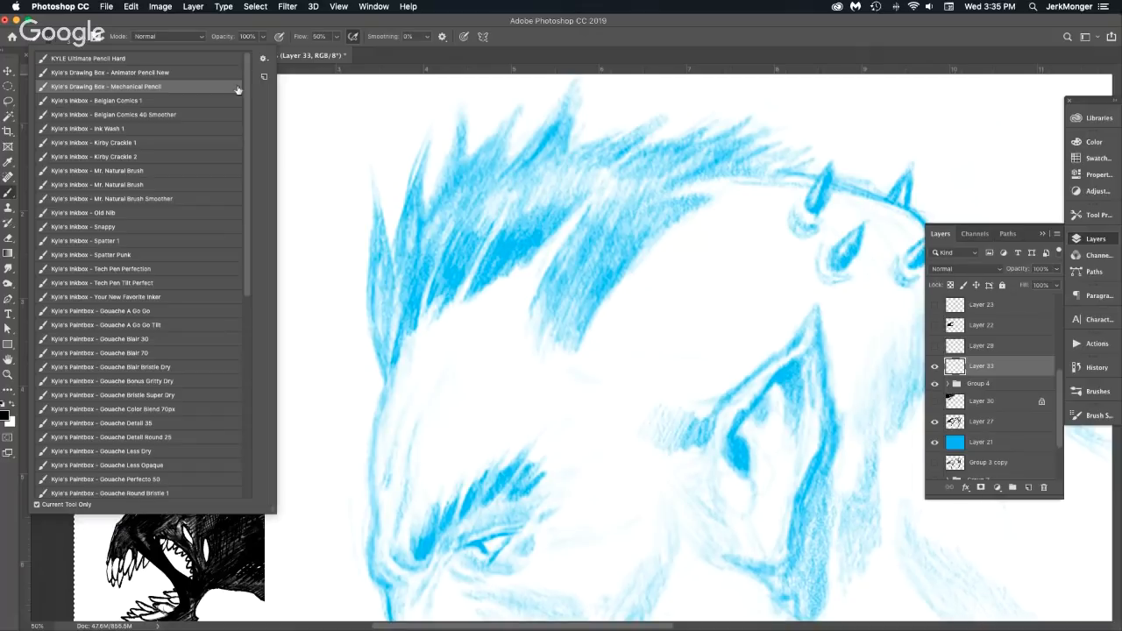
{"action": "left_click", "coordinate": [263, 58]}
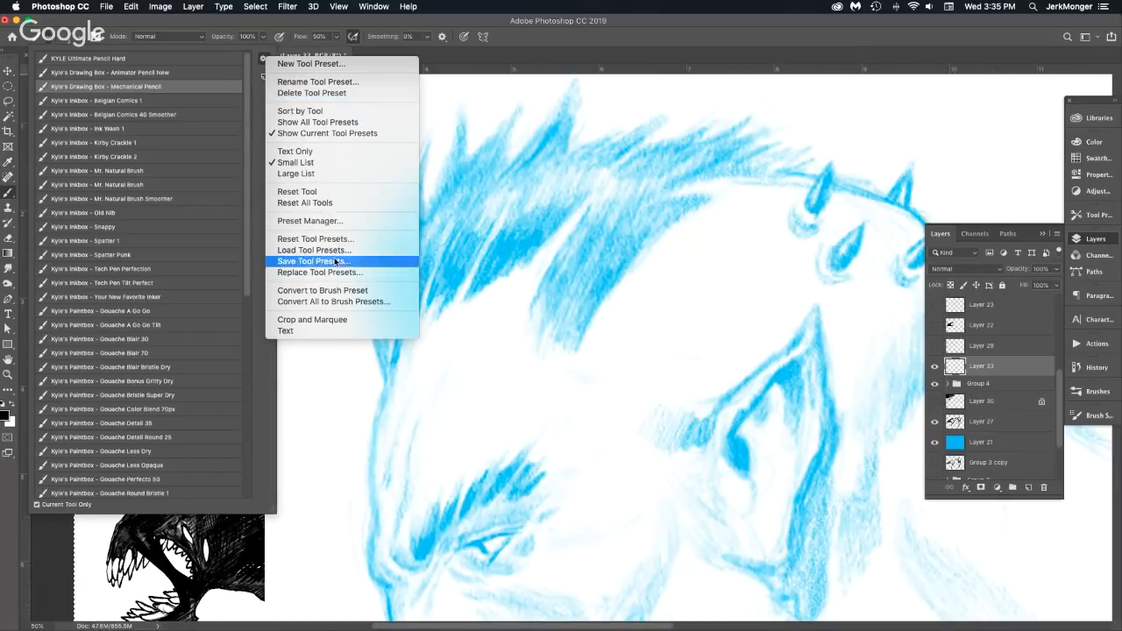
{"action": "left_click", "coordinate": [339, 221]}
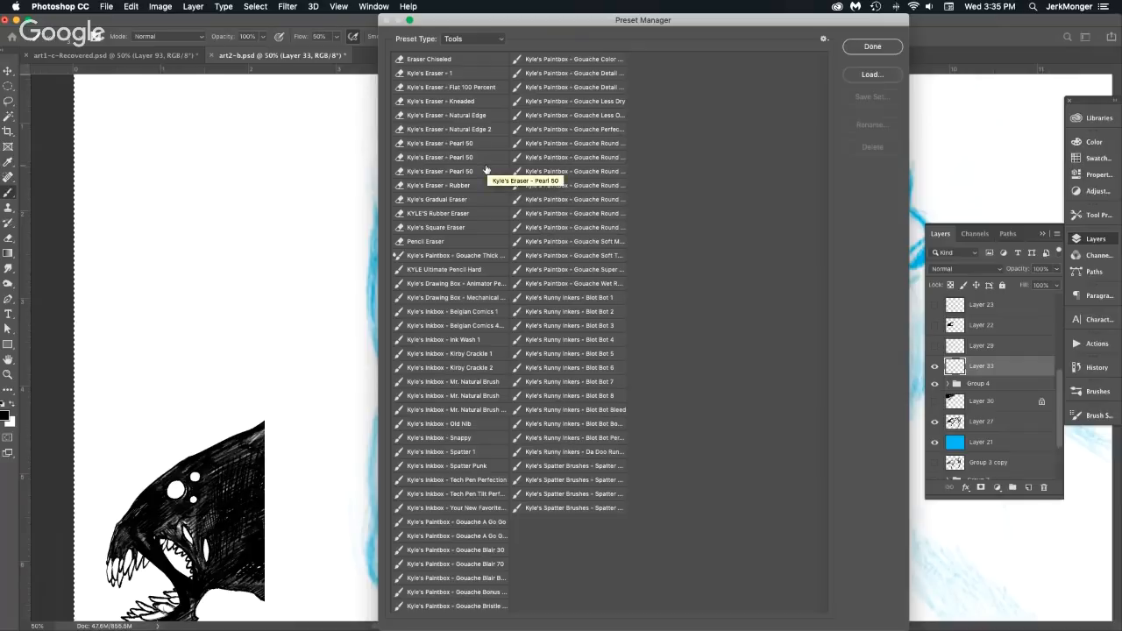
{"action": "left_click", "coordinate": [496, 297]}
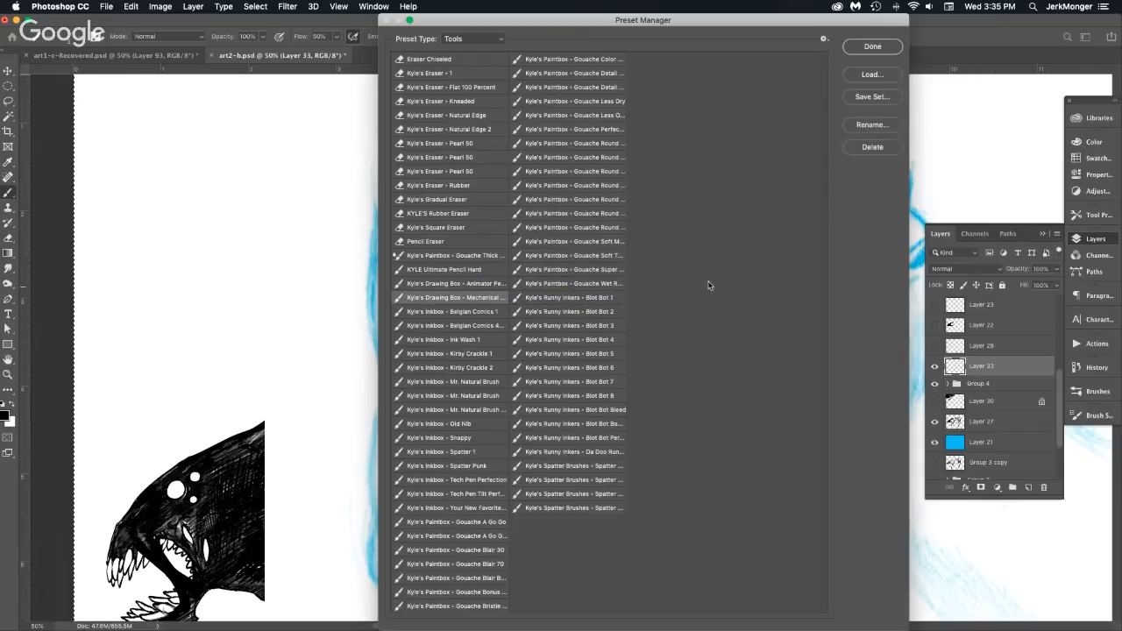
{"action": "left_click", "coordinate": [872, 148]}
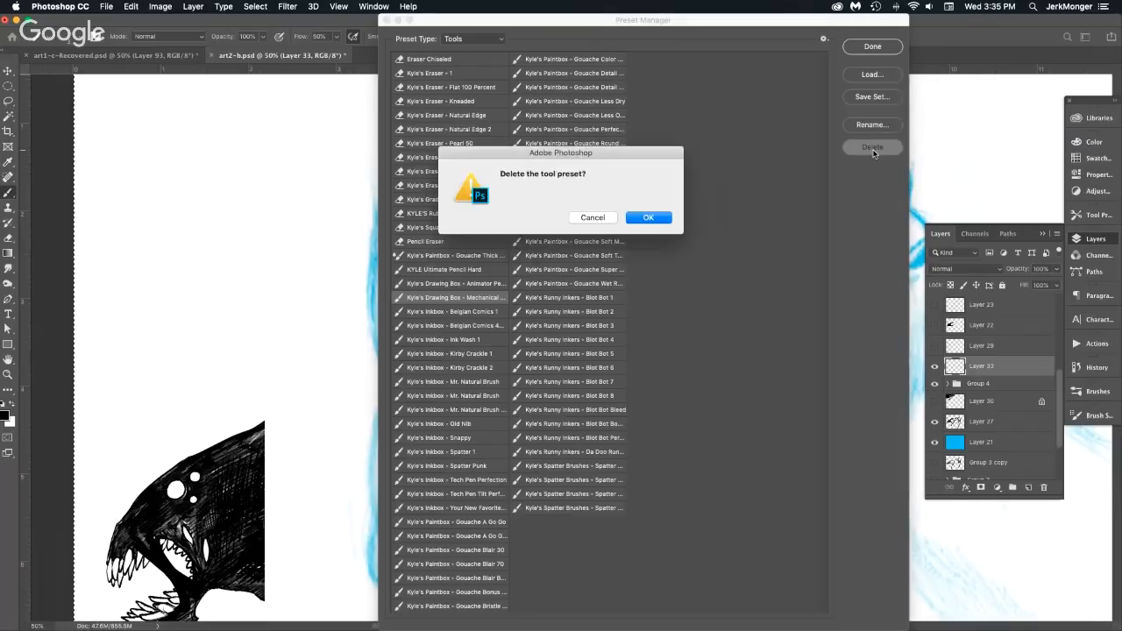
{"action": "left_click", "coordinate": [667, 218]}
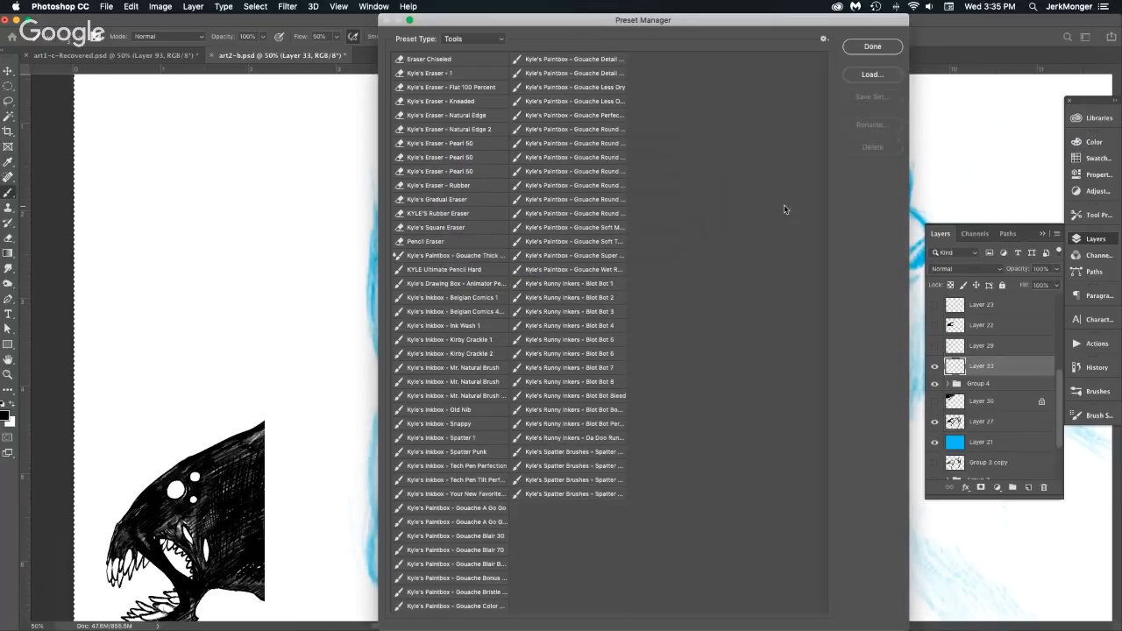
{"action": "left_click", "coordinate": [873, 47]}
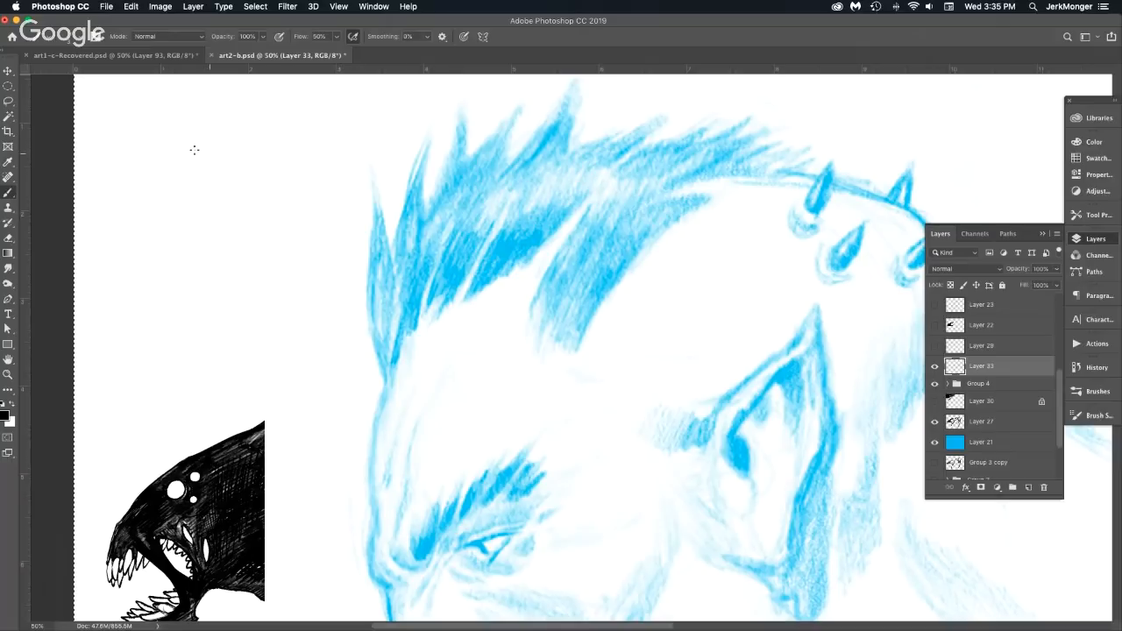
Switch to the Kyle's Inkbox - Belgian Comics 1 preset and draw four parallel curved ink lines across the forehead.
{"action": "left_click", "coordinate": [51, 39]}
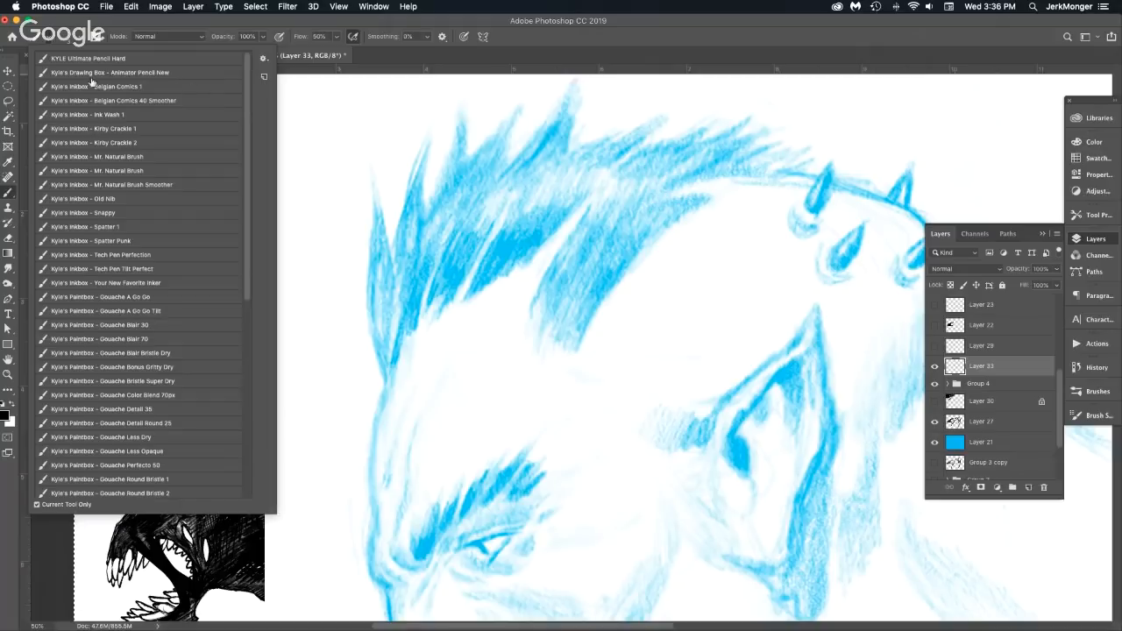
{"action": "left_click", "coordinate": [163, 89]}
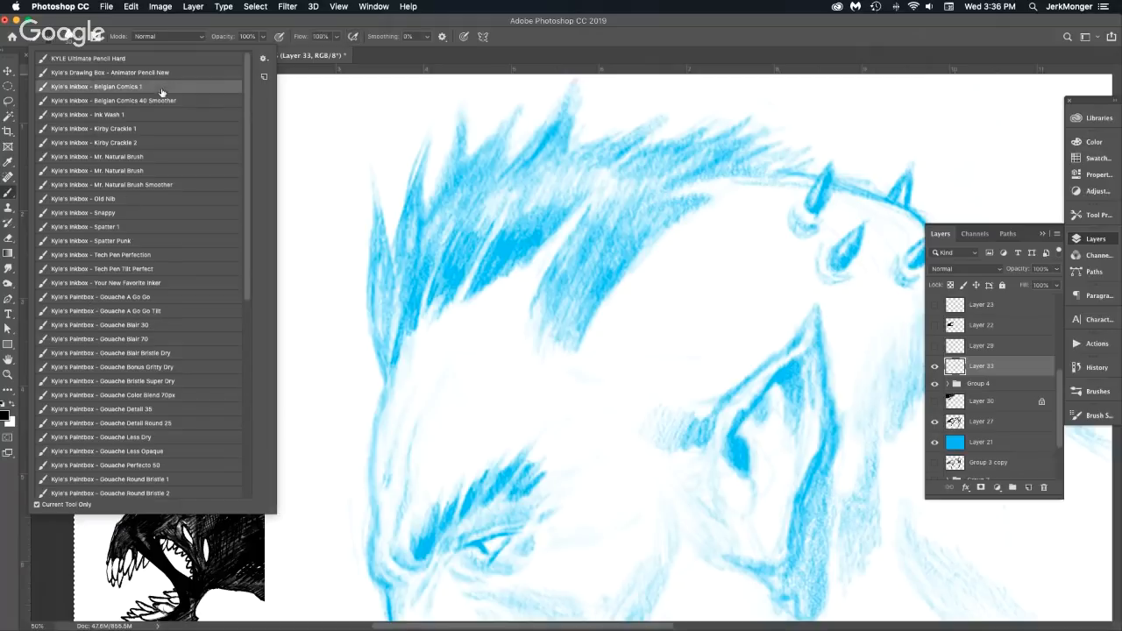
{"action": "left_click", "coordinate": [473, 374]}
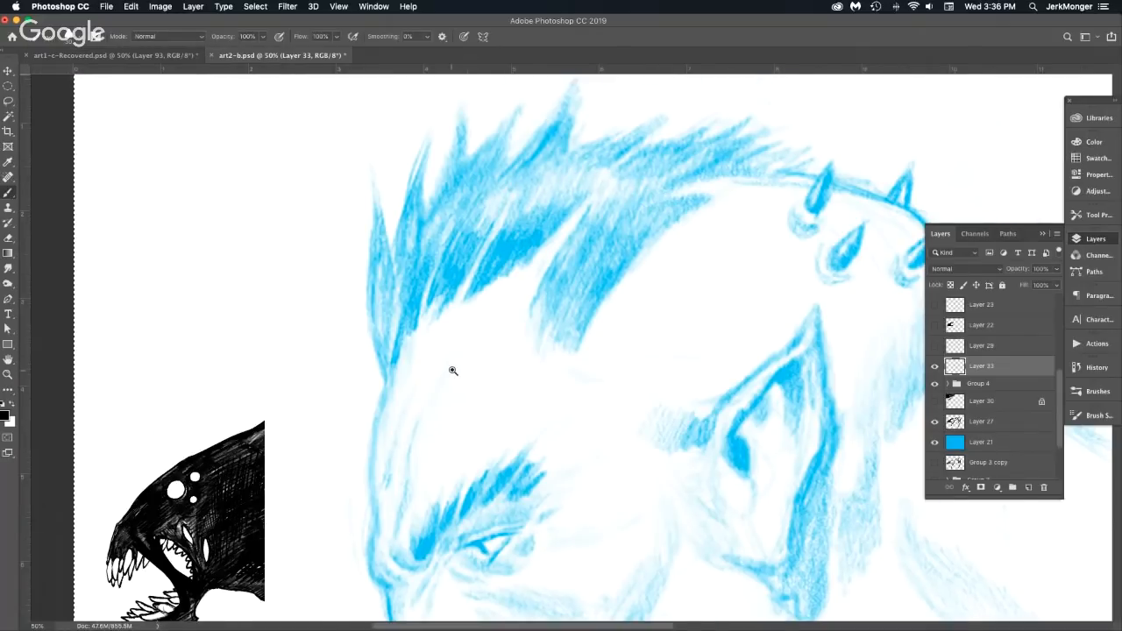
{"action": "left_click", "coordinate": [454, 371]}
{"action": "mouse_move", "coordinate": [389, 430]}
{"action": "left_mouse_down"}
{"action": "mouse_move", "coordinate": [426, 391]}
{"action": "mouse_move", "coordinate": [544, 329]}
{"action": "left_mouse_up"}
{"action": "left_click_drag", "start_coordinate": [398, 481], "coordinate": [620, 350]}
{"action": "mouse_move", "coordinate": [423, 508]}
{"action": "left_mouse_down"}
{"action": "mouse_move", "coordinate": [534, 425]}
{"action": "mouse_move", "coordinate": [656, 376]}
{"action": "left_mouse_up"}
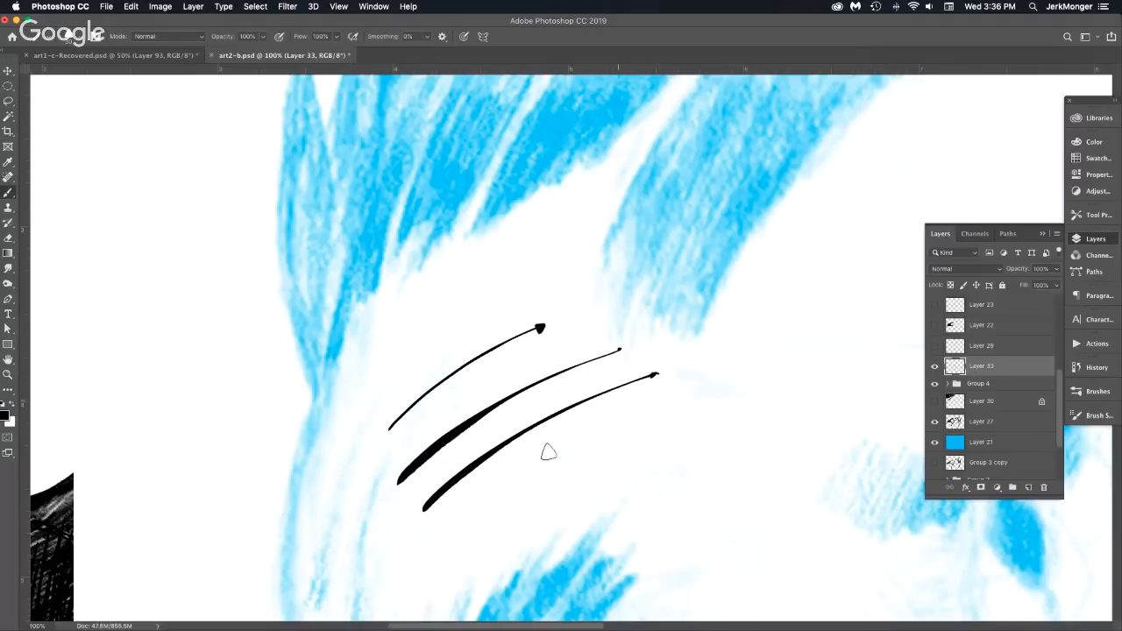
{"action": "left_click_drag", "start_coordinate": [440, 539], "coordinate": [593, 435]}
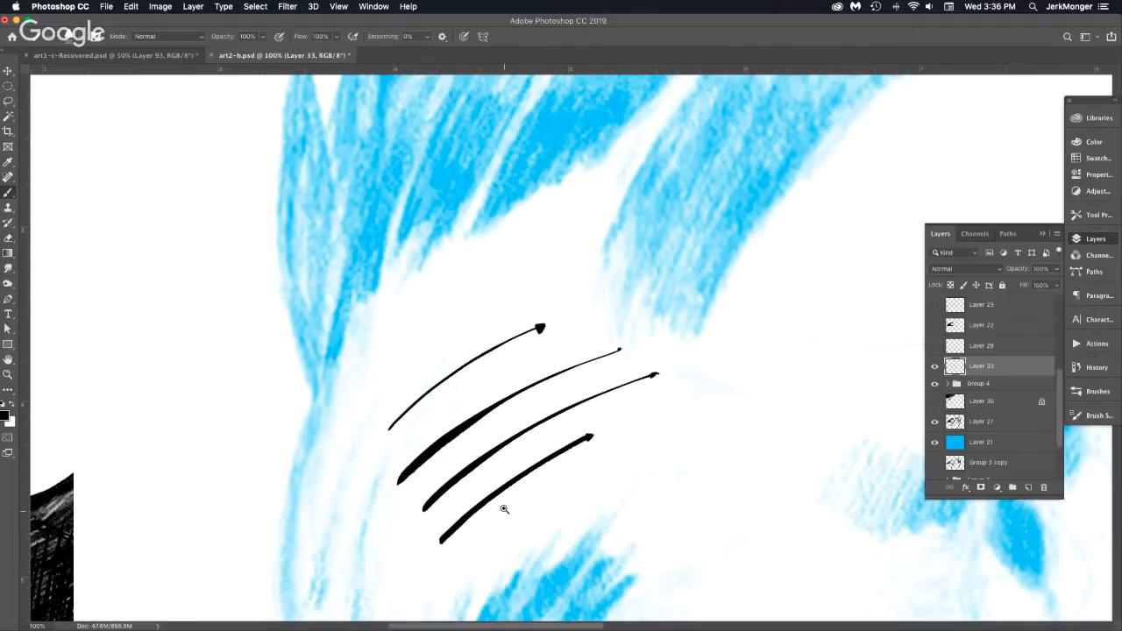
Examine the edges of the ink lines up close, and add a fifth, shorter tapered line below them.
{"action": "left_click_drag", "start_coordinate": [504, 509], "coordinate": [573, 518]}
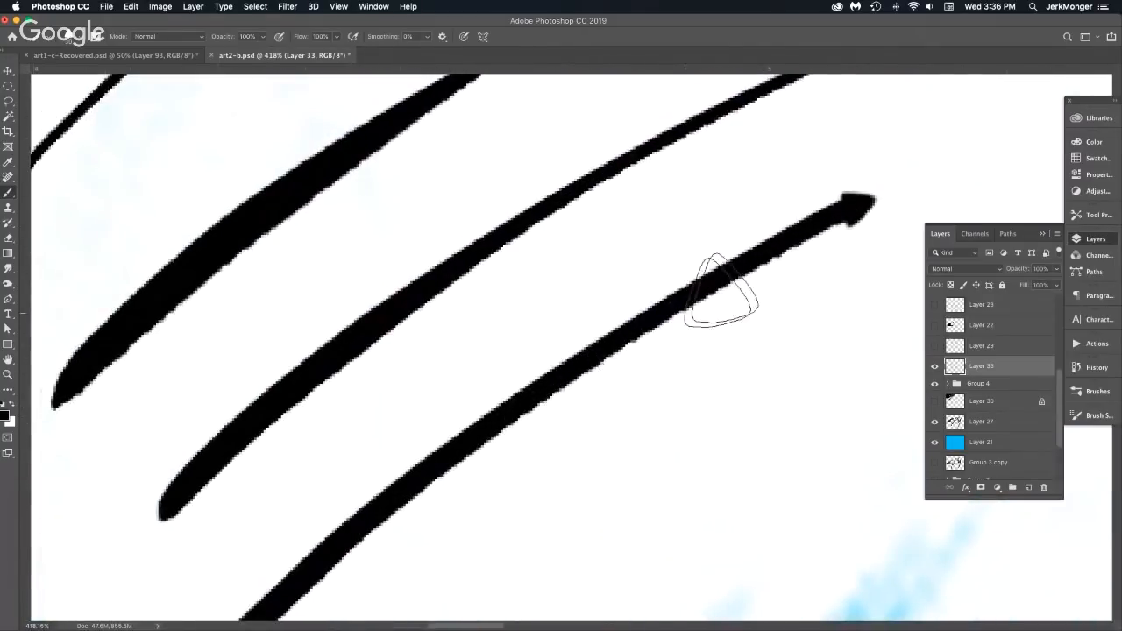
{"action": "left_click", "coordinate": [574, 422], "text": "alt"}
{"action": "left_click", "coordinate": [575, 422], "text": "alt"}
{"action": "left_click", "coordinate": [578, 422], "text": "alt"}
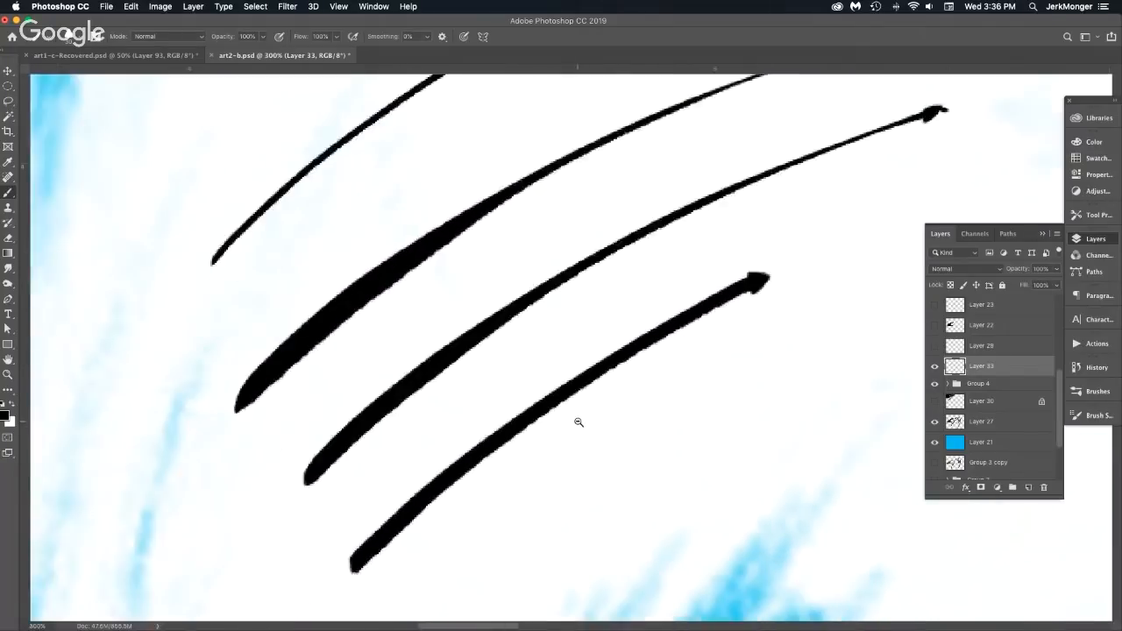
{"action": "left_click_drag", "start_coordinate": [647, 427], "coordinate": [772, 366]}
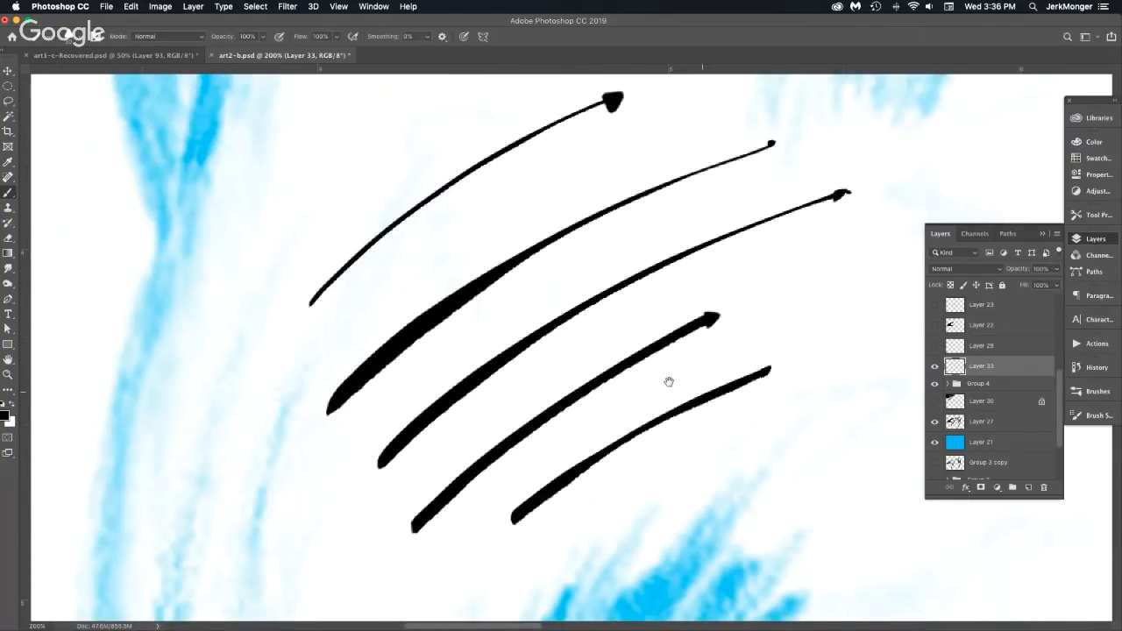
Draw three shorter tapered ink curves beyond the existing parallel lines, down toward the eyebrow.
{"action": "left_click_drag", "start_coordinate": [631, 373], "coordinate": [348, 295]}
{"action": "mouse_move", "coordinate": [442, 386]}
{"action": "left_mouse_down"}
{"action": "mouse_move", "coordinate": [533, 337]}
{"action": "mouse_move", "coordinate": [621, 318]}
{"action": "left_mouse_up"}
{"action": "mouse_move", "coordinate": [456, 513]}
{"action": "left_mouse_down"}
{"action": "mouse_move", "coordinate": [592, 419]}
{"action": "mouse_move", "coordinate": [692, 396]}
{"action": "left_mouse_up"}
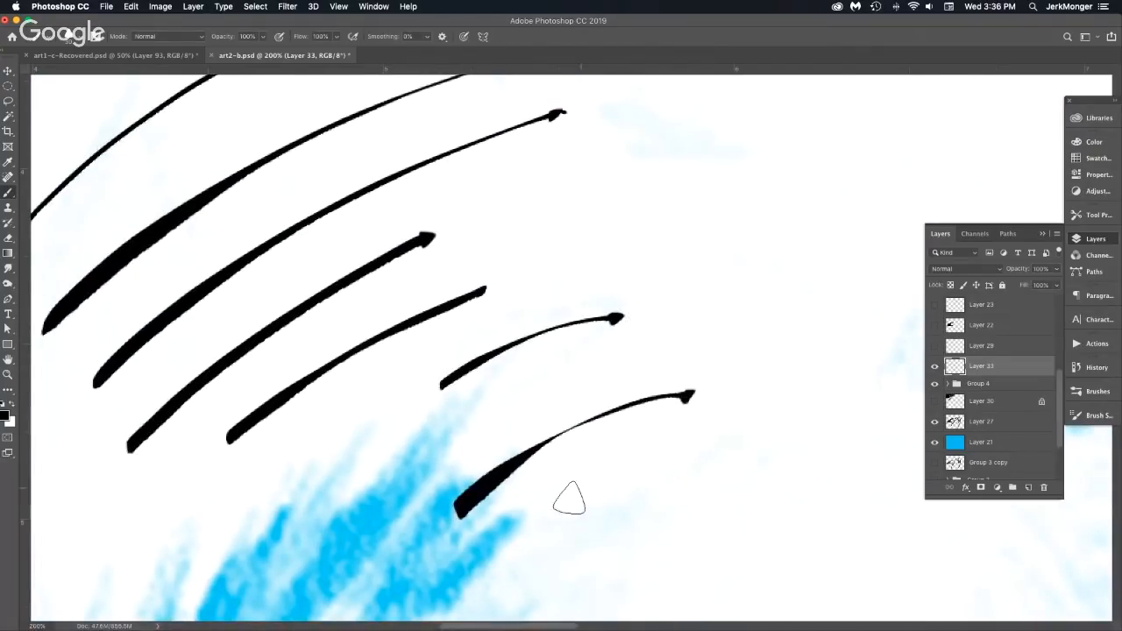
{"action": "left_click_drag", "start_coordinate": [506, 555], "coordinate": [735, 437]}
Thicken the start of the uppermost ink line, add more curved strokes above it up to the hairline, and clear Layer 33.
{"action": "scroll", "coordinate": [659, 491], "scroll_direction": "down", "scroll_amount": 4}
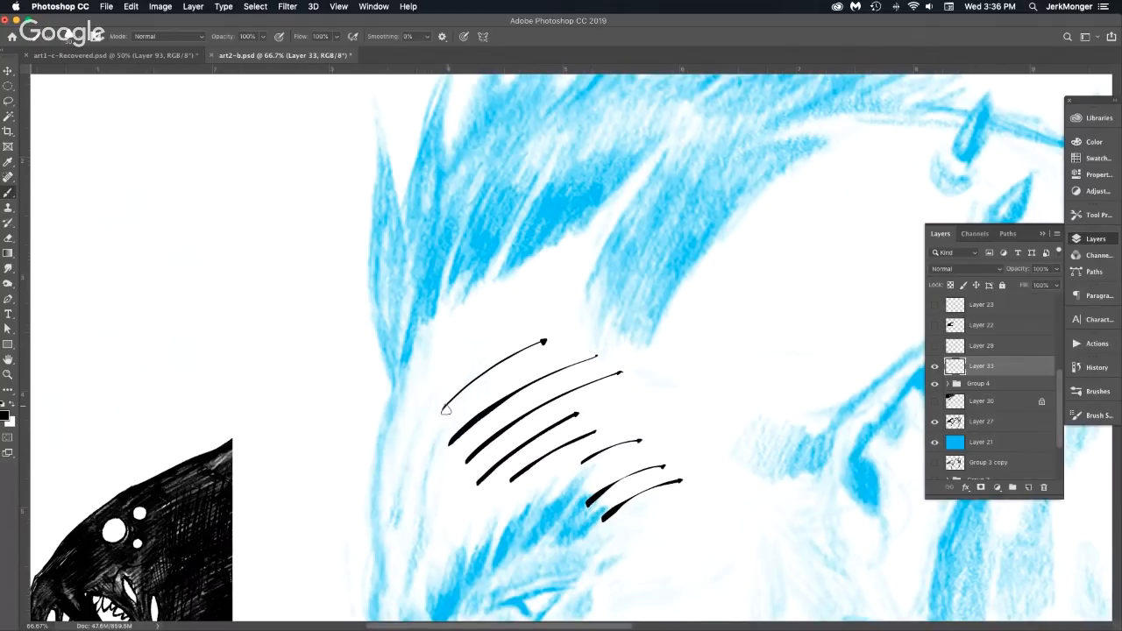
{"action": "left_click_drag", "start_coordinate": [445, 411], "coordinate": [542, 331]}
{"action": "left_click_drag", "start_coordinate": [434, 383], "coordinate": [479, 340]}
{"action": "left_click_drag", "start_coordinate": [510, 318], "coordinate": [587, 286]}
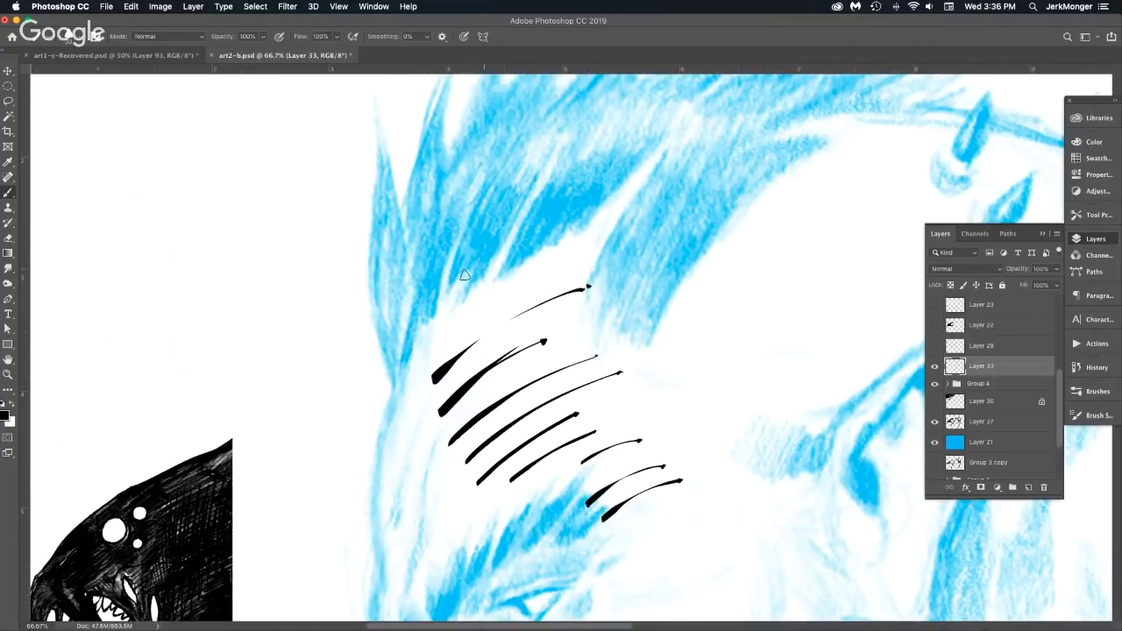
{"action": "left_click_drag", "start_coordinate": [427, 343], "coordinate": [599, 253]}
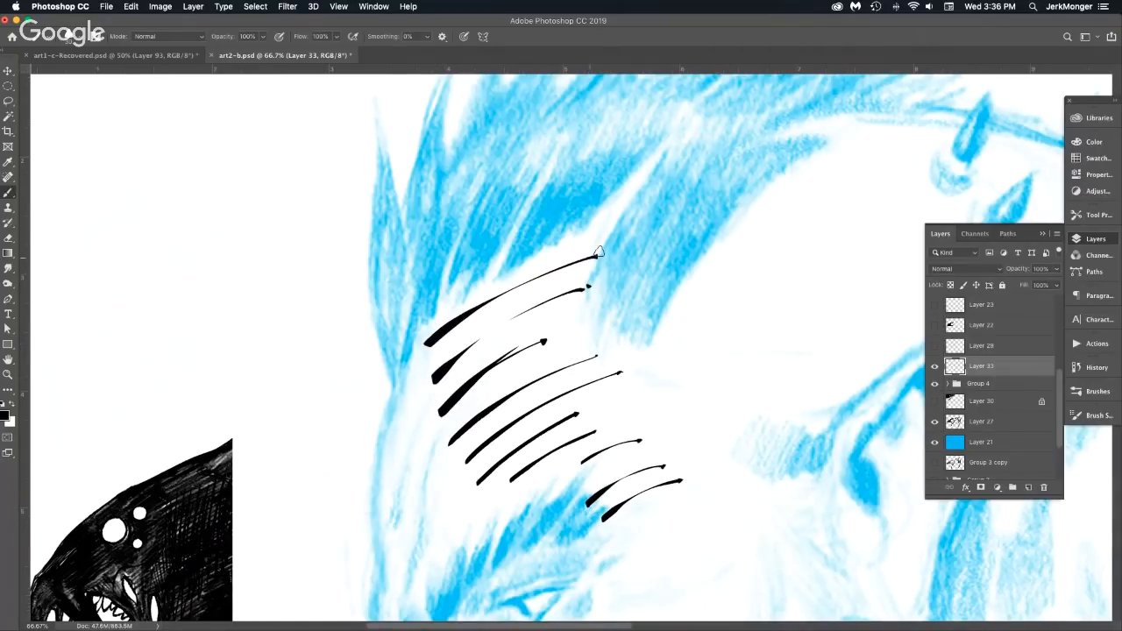
{"action": "key", "text": "super+a"}
{"action": "key", "text": "Delete"}
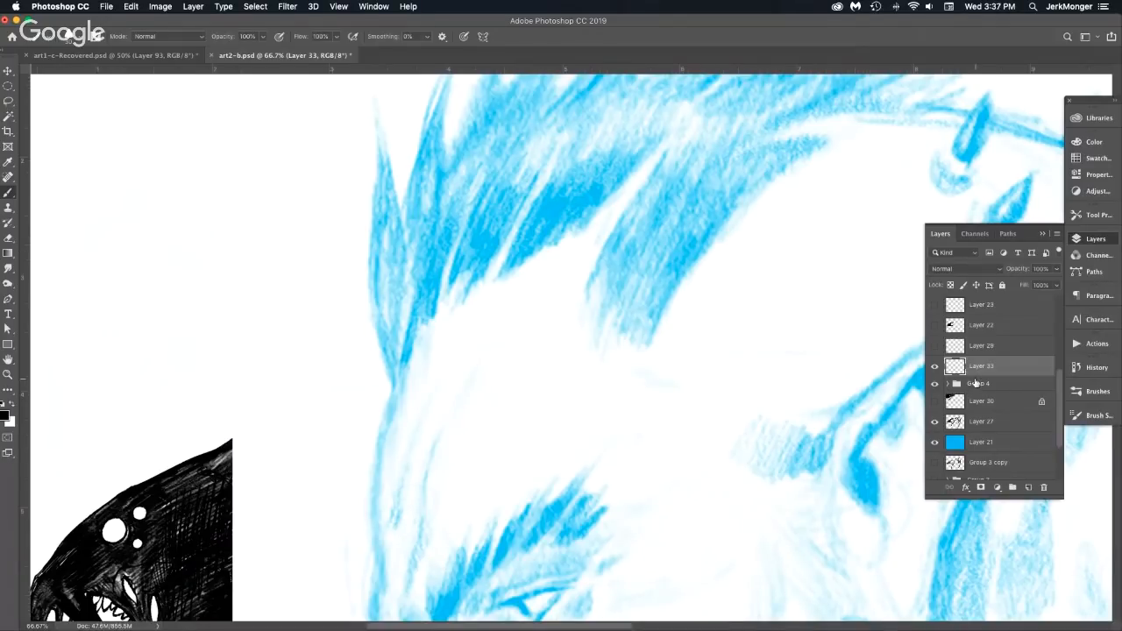
Switch to the Kyle's Inkbox - Belgian Comics 40 Smoother preset and draw a long curved ink line across the forehead.
{"action": "left_click", "coordinate": [42, 39]}
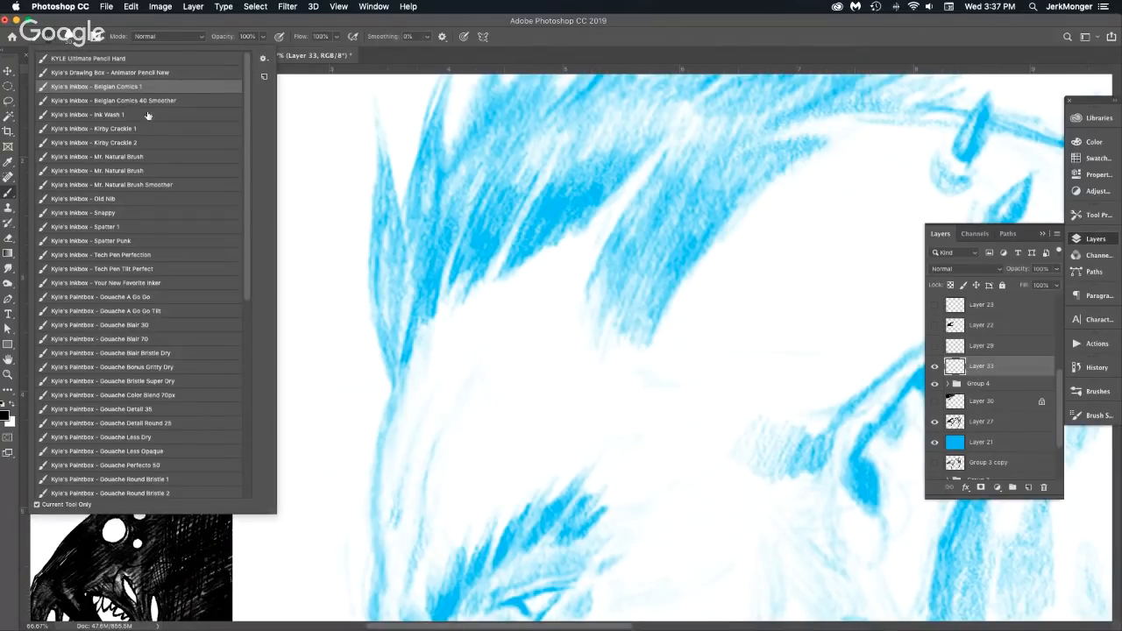
{"action": "left_click", "coordinate": [180, 101]}
{"action": "left_click", "coordinate": [454, 385]}
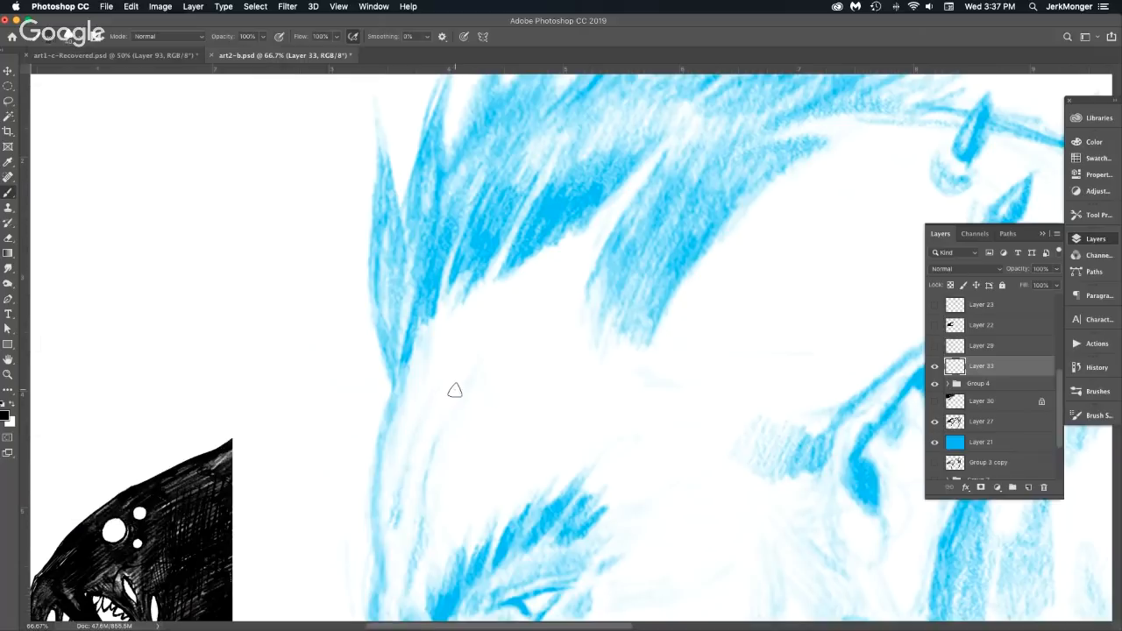
{"action": "left_click_drag", "start_coordinate": [435, 424], "coordinate": [574, 355]}
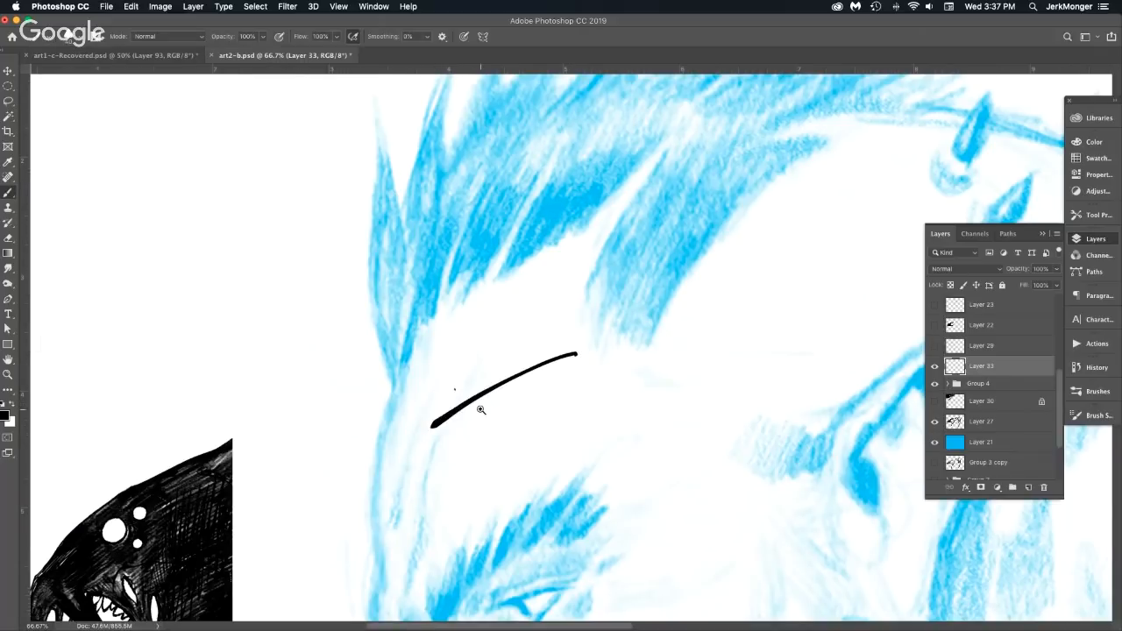
Draw a series of shorter tapered ink strokes below the long forehead line, viewed up close.
{"action": "left_click_drag", "start_coordinate": [485, 408], "coordinate": [531, 400]}
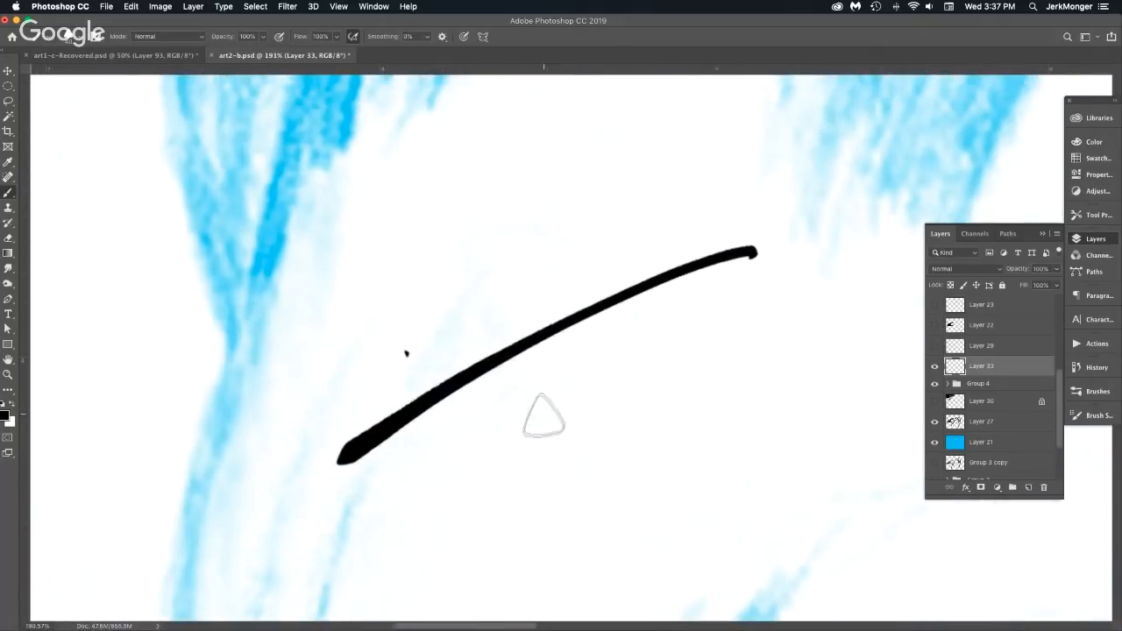
{"action": "left_click_drag", "start_coordinate": [439, 486], "coordinate": [721, 371]}
{"action": "mouse_move", "coordinate": [523, 518]}
{"action": "left_mouse_down"}
{"action": "mouse_move", "coordinate": [681, 443]}
{"action": "mouse_move", "coordinate": [815, 408]}
{"action": "left_mouse_up"}
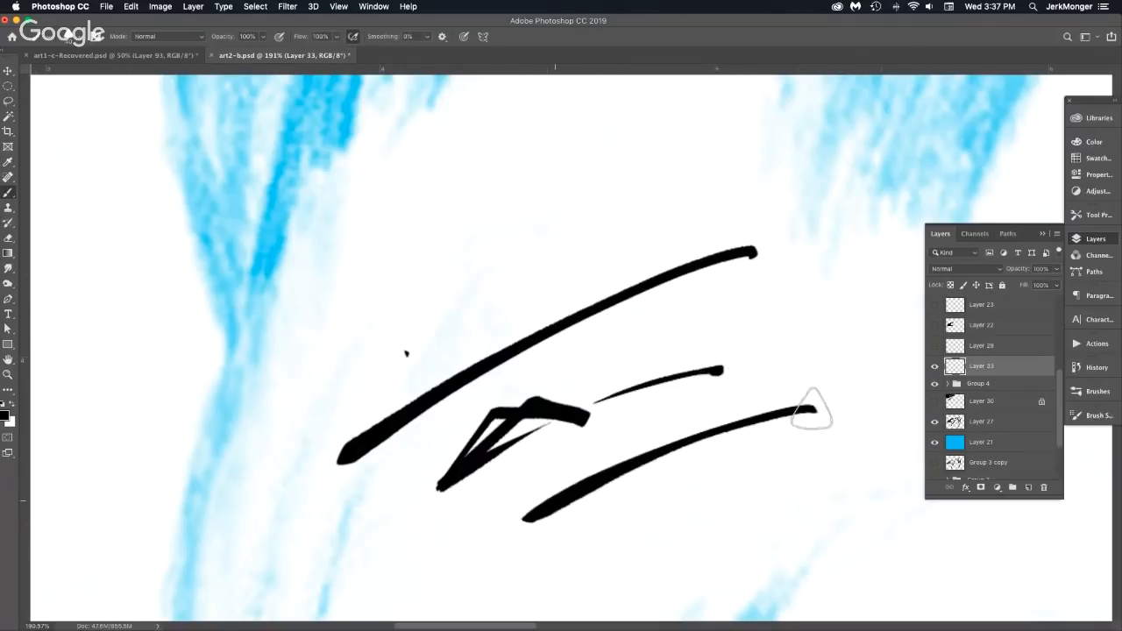
{"action": "mouse_move", "coordinate": [605, 537]}
{"action": "left_mouse_down"}
{"action": "mouse_move", "coordinate": [793, 452]}
{"action": "mouse_move", "coordinate": [874, 439]}
{"action": "left_mouse_up"}
{"action": "left_click_drag", "start_coordinate": [746, 521], "coordinate": [793, 500]}
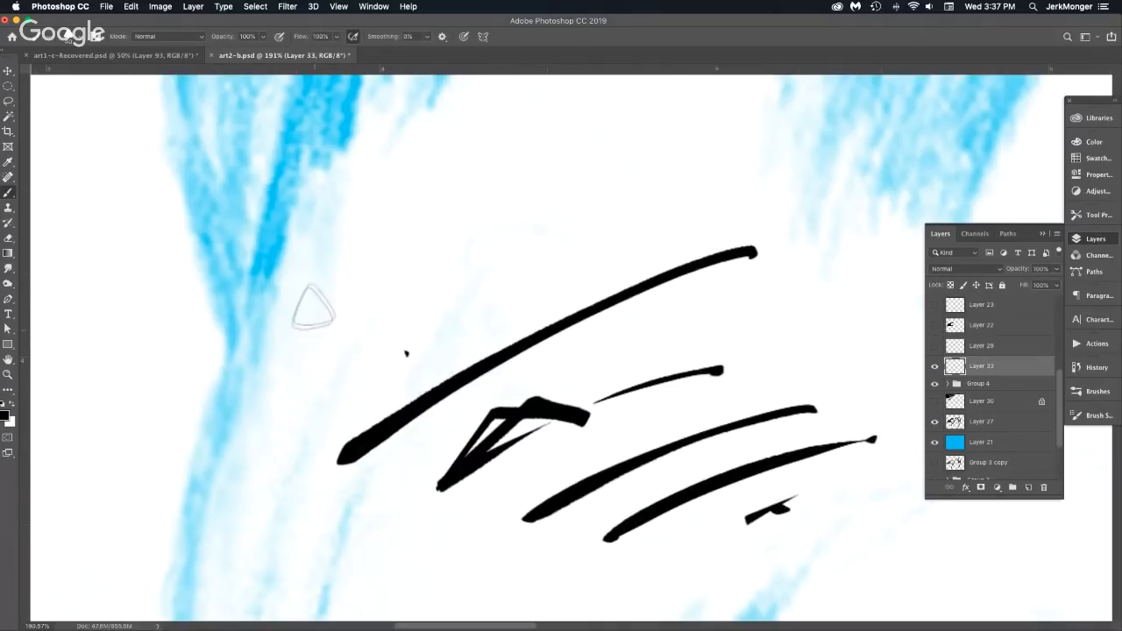
Draw a looping curve of varying thickness above the test lines, and clear all the ink strokes from Layer 33.
{"action": "mouse_move", "coordinate": [305, 328]}
{"action": "left_mouse_down"}
{"action": "mouse_move", "coordinate": [526, 303]}
{"action": "mouse_move", "coordinate": [663, 158]}
{"action": "left_mouse_up"}
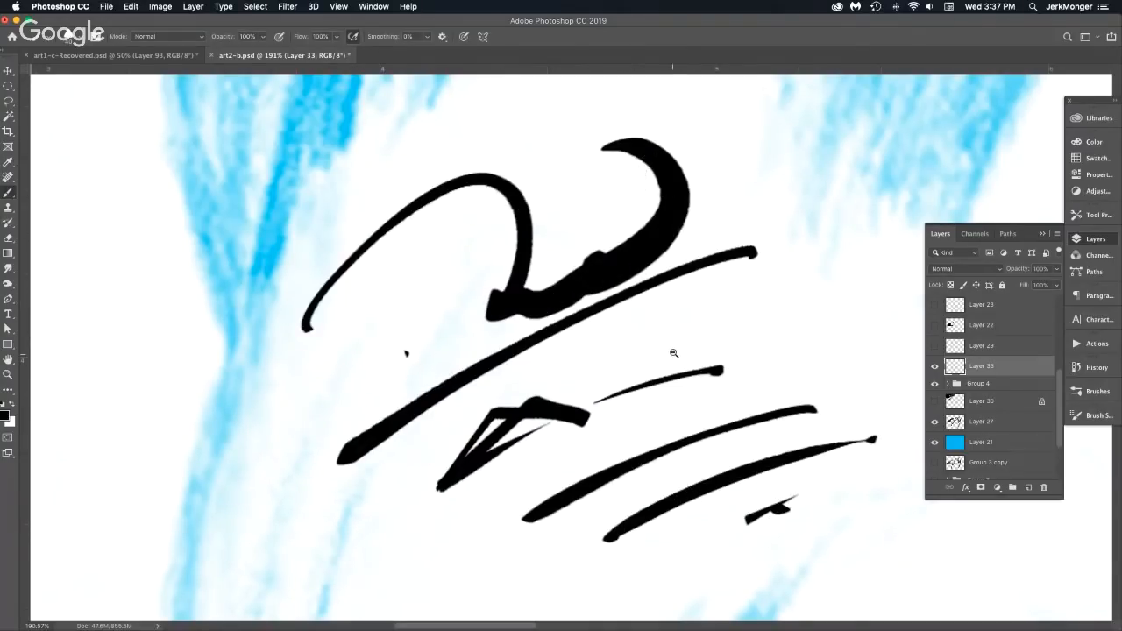
{"action": "scroll", "coordinate": [675, 347], "scroll_direction": "down", "scroll_amount": 3}
{"action": "key", "text": "BackSpace"}
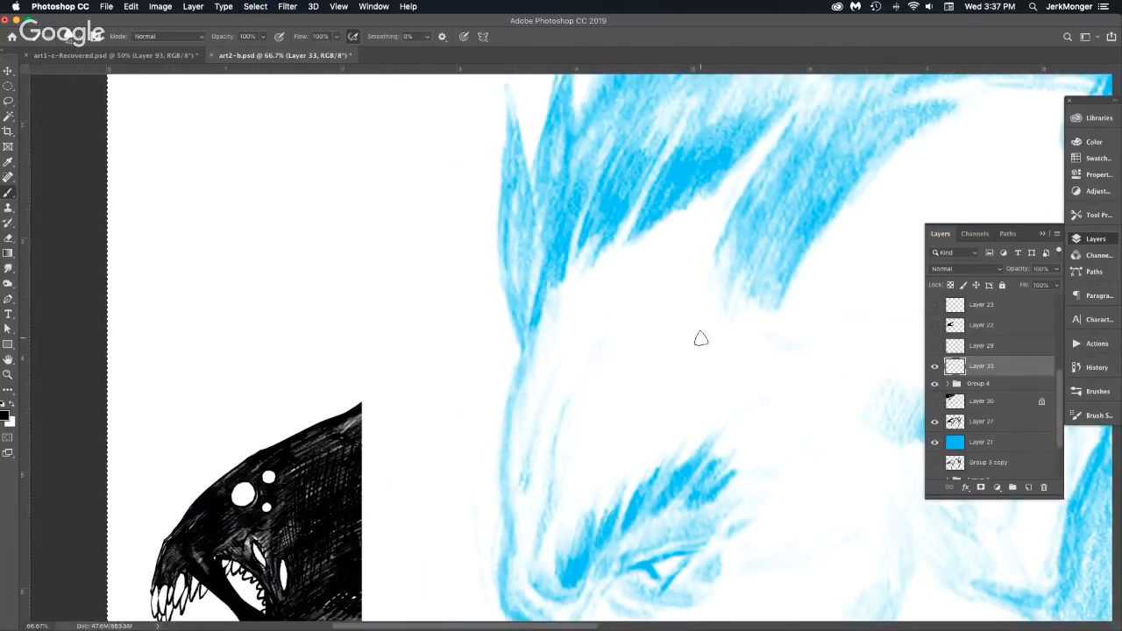
Switch to the Kyle's Inkbox - Ink Wash 1 preset and paint overlapping grey wash strokes over the forehead.
{"action": "left_click", "coordinate": [46, 41]}
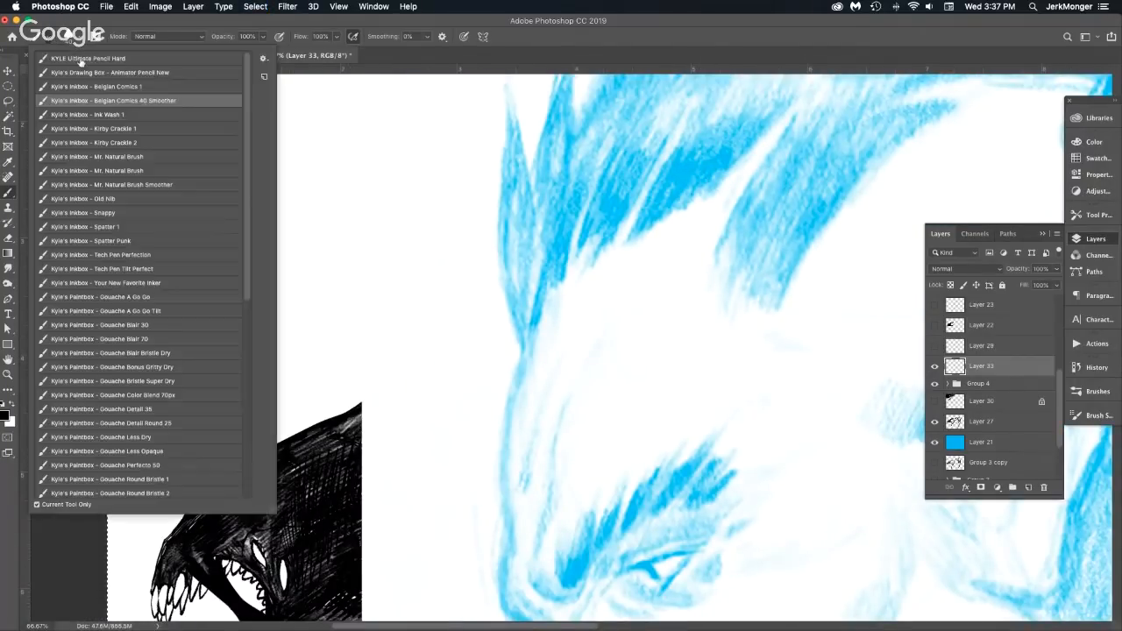
{"action": "left_click", "coordinate": [149, 115]}
{"action": "left_click", "coordinate": [543, 376]}
{"action": "mouse_move", "coordinate": [571, 339]}
{"action": "left_mouse_down"}
{"action": "mouse_move", "coordinate": [572, 392]}
{"action": "mouse_move", "coordinate": [657, 327]}
{"action": "mouse_move", "coordinate": [576, 356]}
{"action": "mouse_move", "coordinate": [621, 284]}
{"action": "mouse_move", "coordinate": [598, 284]}
{"action": "mouse_move", "coordinate": [579, 308]}
{"action": "mouse_move", "coordinate": [527, 465]}
{"action": "mouse_move", "coordinate": [554, 319]}
{"action": "mouse_move", "coordinate": [521, 544]}
{"action": "mouse_move", "coordinate": [528, 411]}
{"action": "mouse_move", "coordinate": [521, 568]}
{"action": "mouse_move", "coordinate": [552, 377]}
{"action": "mouse_move", "coordinate": [524, 530]}
{"action": "mouse_move", "coordinate": [534, 593]}
{"action": "mouse_move", "coordinate": [556, 435]}
{"action": "mouse_move", "coordinate": [590, 356]}
{"action": "mouse_move", "coordinate": [553, 468]}
{"action": "mouse_move", "coordinate": [570, 380]}
{"action": "mouse_move", "coordinate": [552, 448]}
{"action": "mouse_move", "coordinate": [644, 334]}
{"action": "mouse_move", "coordinate": [559, 453]}
{"action": "mouse_move", "coordinate": [681, 321]}
{"action": "mouse_move", "coordinate": [693, 334]}
{"action": "mouse_move", "coordinate": [612, 408]}
{"action": "mouse_move", "coordinate": [675, 356]}
{"action": "mouse_move", "coordinate": [640, 391]}
{"action": "mouse_move", "coordinate": [689, 370]}
{"action": "mouse_move", "coordinate": [660, 400]}
{"action": "mouse_move", "coordinate": [719, 369]}
{"action": "mouse_move", "coordinate": [653, 413]}
{"action": "mouse_move", "coordinate": [653, 427]}
{"action": "mouse_move", "coordinate": [774, 361]}
{"action": "mouse_move", "coordinate": [664, 430]}
{"action": "mouse_move", "coordinate": [784, 373]}
{"action": "mouse_move", "coordinate": [684, 430]}
{"action": "mouse_move", "coordinate": [796, 389]}
{"action": "mouse_move", "coordinate": [695, 445]}
{"action": "mouse_move", "coordinate": [628, 459]}
{"action": "mouse_move", "coordinate": [664, 404]}
{"action": "mouse_move", "coordinate": [623, 422]}
{"action": "mouse_move", "coordinate": [581, 468]}
{"action": "mouse_move", "coordinate": [596, 413]}
{"action": "mouse_move", "coordinate": [559, 485]}
{"action": "mouse_move", "coordinate": [553, 527]}
{"action": "mouse_move", "coordinate": [585, 470]}
{"action": "mouse_move", "coordinate": [570, 500]}
{"action": "mouse_move", "coordinate": [669, 424]}
{"action": "mouse_move", "coordinate": [534, 562]}
{"action": "mouse_move", "coordinate": [543, 567]}
{"action": "mouse_move", "coordinate": [565, 507]}
{"action": "mouse_move", "coordinate": [620, 460]}
{"action": "mouse_move", "coordinate": [581, 527]}
{"action": "mouse_move", "coordinate": [704, 416]}
{"action": "mouse_move", "coordinate": [690, 444]}
{"action": "mouse_move", "coordinate": [638, 466]}
{"action": "mouse_move", "coordinate": [613, 433]}
{"action": "mouse_move", "coordinate": [626, 402]}
{"action": "mouse_move", "coordinate": [554, 491]}
{"action": "mouse_move", "coordinate": [585, 440]}
{"action": "mouse_move", "coordinate": [617, 321]}
{"action": "mouse_move", "coordinate": [611, 273]}
{"action": "mouse_move", "coordinate": [576, 271]}
{"action": "mouse_move", "coordinate": [558, 282]}
{"action": "mouse_move", "coordinate": [534, 382]}
{"action": "mouse_move", "coordinate": [542, 340]}
{"action": "mouse_move", "coordinate": [489, 451]}
{"action": "mouse_move", "coordinate": [500, 571]}
{"action": "left_mouse_up"}
{"action": "mouse_move", "coordinate": [585, 255]}
{"action": "left_mouse_down"}
{"action": "mouse_move", "coordinate": [565, 334]}
{"action": "mouse_move", "coordinate": [614, 280]}
{"action": "mouse_move", "coordinate": [601, 258]}
{"action": "mouse_move", "coordinate": [548, 325]}
{"action": "mouse_move", "coordinate": [547, 350]}
{"action": "left_mouse_up"}
{"action": "mouse_move", "coordinate": [624, 421]}
{"action": "left_mouse_down"}
{"action": "mouse_move", "coordinate": [555, 508]}
{"action": "mouse_move", "coordinate": [578, 476]}
{"action": "mouse_move", "coordinate": [674, 433]}
{"action": "mouse_move", "coordinate": [570, 514]}
{"action": "mouse_move", "coordinate": [606, 390]}
{"action": "mouse_move", "coordinate": [545, 516]}
{"action": "mouse_move", "coordinate": [586, 431]}
{"action": "mouse_move", "coordinate": [562, 530]}
{"action": "left_mouse_up"}
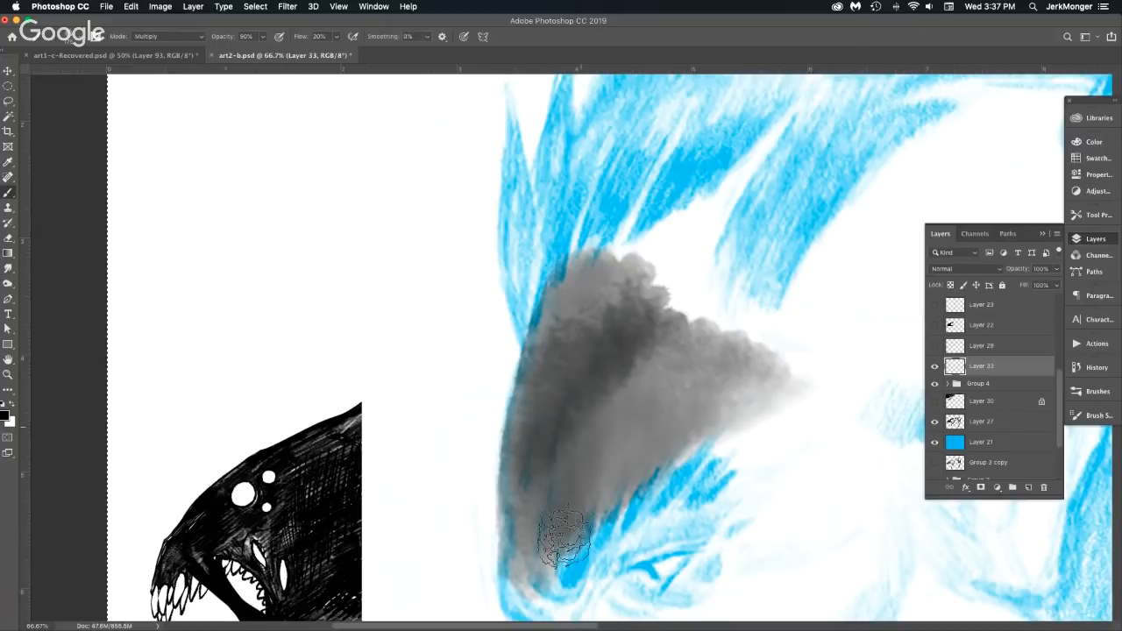
Paint a small wash patch on the side of the head, and remove all the wash strokes from Layer 33.
{"action": "left_click", "coordinate": [752, 431], "text": "alt"}
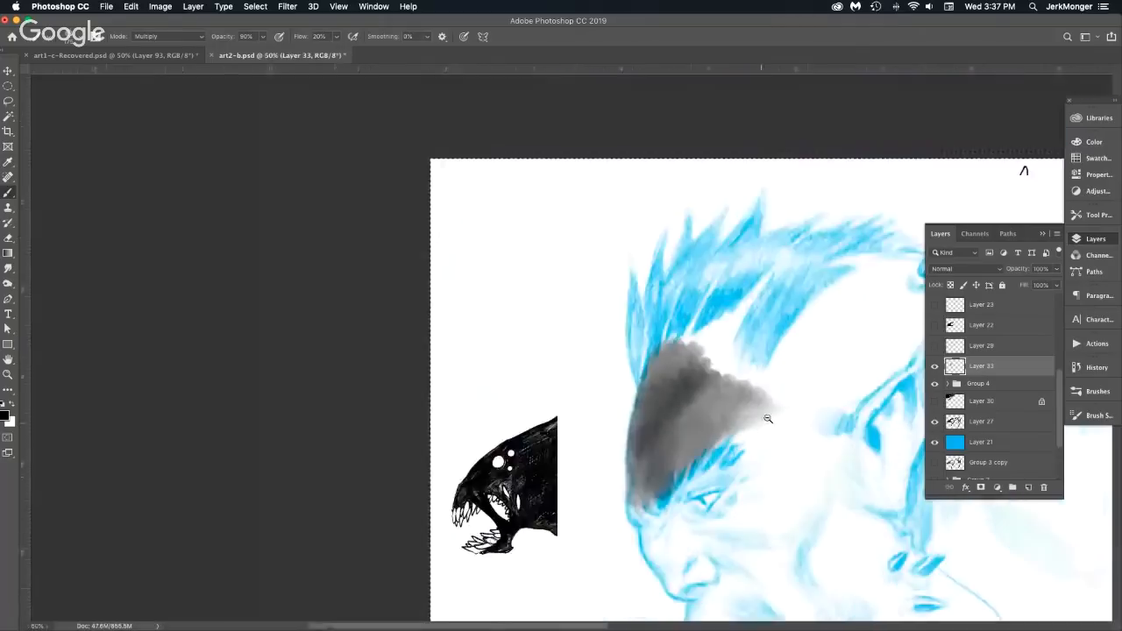
{"action": "left_click_drag", "start_coordinate": [1024, 171], "coordinate": [755, 91]}
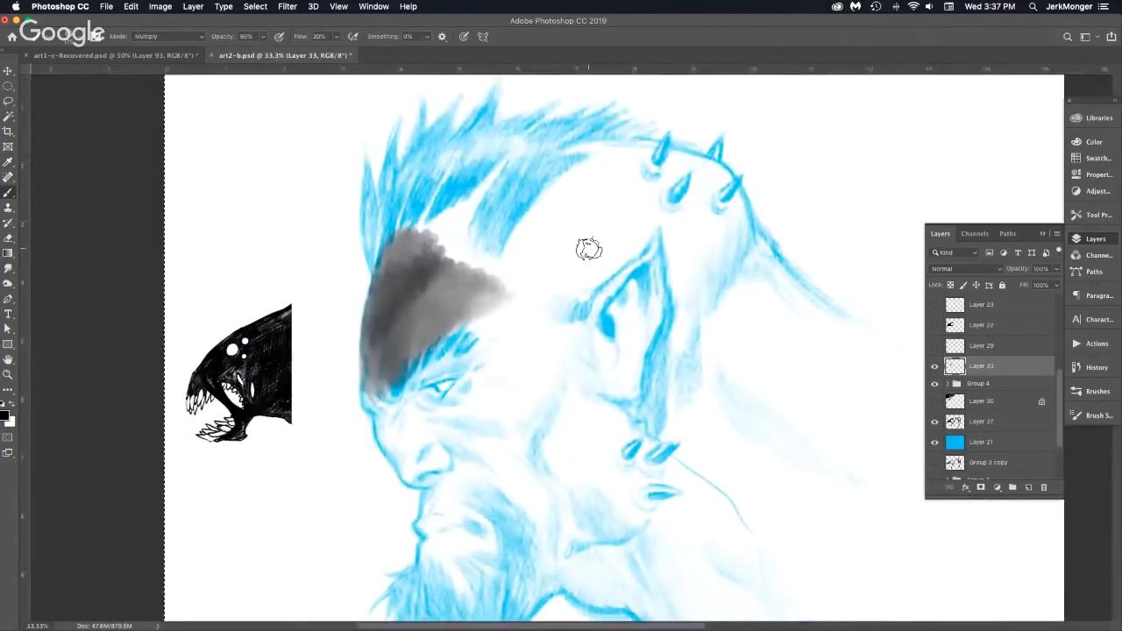
{"action": "mouse_move", "coordinate": [514, 254]}
{"action": "left_mouse_down"}
{"action": "mouse_move", "coordinate": [542, 235]}
{"action": "mouse_move", "coordinate": [579, 243]}
{"action": "left_mouse_up"}
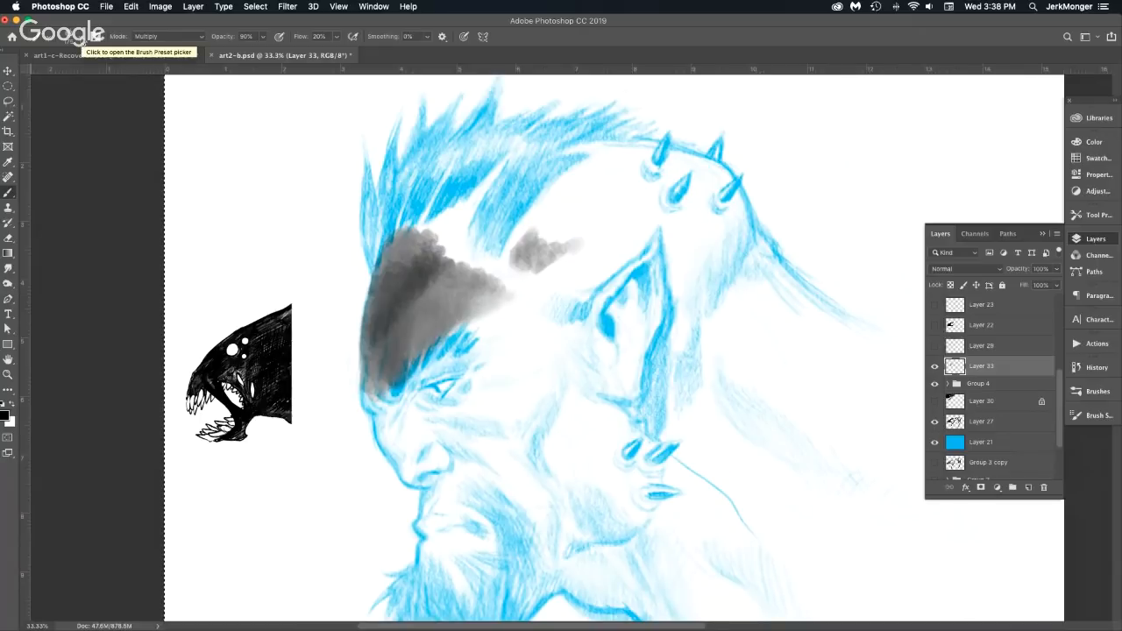
{"action": "key", "text": "super+z"}
Switch to the Kyle's Inkbox - Kirby Crackle 1 preset, scatter dots around the ear and in front of the face, and clear them.
{"action": "left_click", "coordinate": [84, 40]}
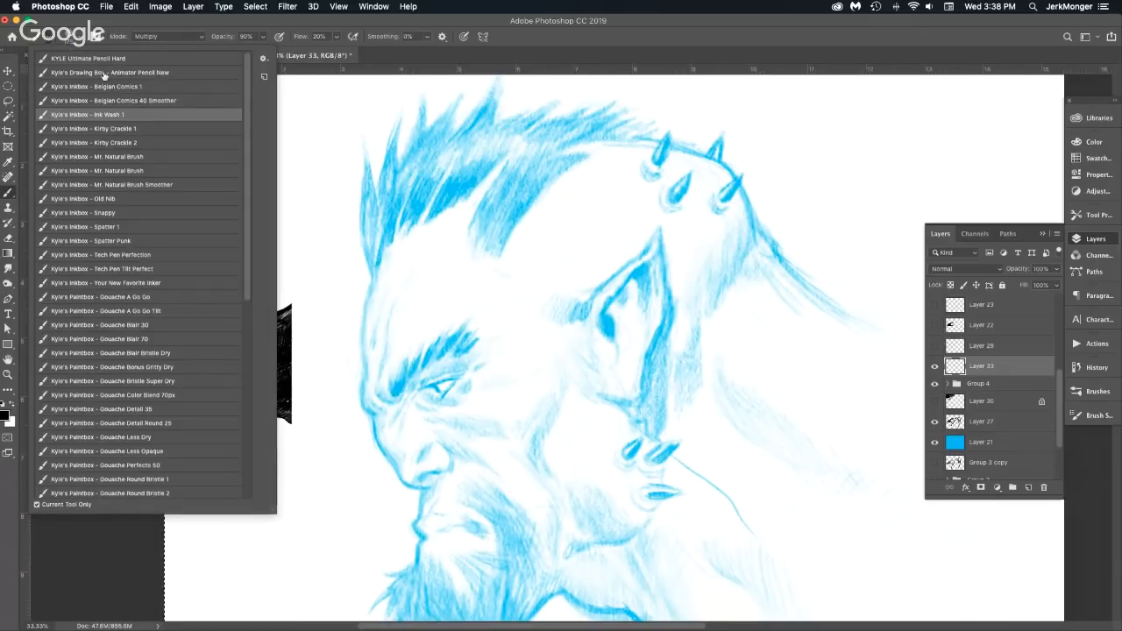
{"action": "left_click", "coordinate": [134, 129]}
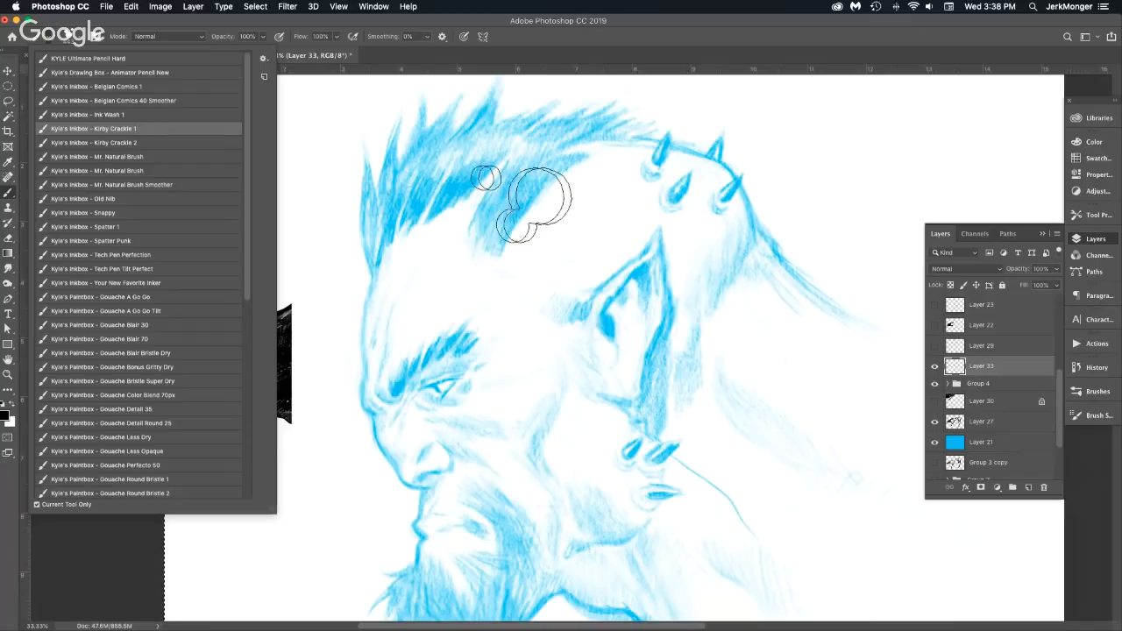
{"action": "mouse_move", "coordinate": [517, 215]}
{"action": "left_mouse_down"}
{"action": "mouse_move", "coordinate": [536, 239]}
{"action": "mouse_move", "coordinate": [554, 230]}
{"action": "mouse_move", "coordinate": [631, 256]}
{"action": "mouse_move", "coordinate": [656, 250]}
{"action": "mouse_move", "coordinate": [629, 189]}
{"action": "mouse_move", "coordinate": [590, 164]}
{"action": "mouse_move", "coordinate": [641, 133]}
{"action": "mouse_move", "coordinate": [688, 237]}
{"action": "mouse_move", "coordinate": [658, 194]}
{"action": "mouse_move", "coordinate": [677, 231]}
{"action": "mouse_move", "coordinate": [679, 298]}
{"action": "mouse_move", "coordinate": [693, 294]}
{"action": "mouse_move", "coordinate": [671, 337]}
{"action": "mouse_move", "coordinate": [649, 272]}
{"action": "mouse_move", "coordinate": [624, 337]}
{"action": "left_mouse_up"}
{"action": "mouse_move", "coordinate": [355, 195]}
{"action": "left_mouse_down"}
{"action": "mouse_move", "coordinate": [353, 272]}
{"action": "mouse_move", "coordinate": [312, 355]}
{"action": "mouse_move", "coordinate": [284, 283]}
{"action": "mouse_move", "coordinate": [314, 305]}
{"action": "mouse_move", "coordinate": [342, 414]}
{"action": "mouse_move", "coordinate": [298, 427]}
{"action": "mouse_move", "coordinate": [305, 495]}
{"action": "mouse_move", "coordinate": [390, 486]}
{"action": "left_mouse_up"}
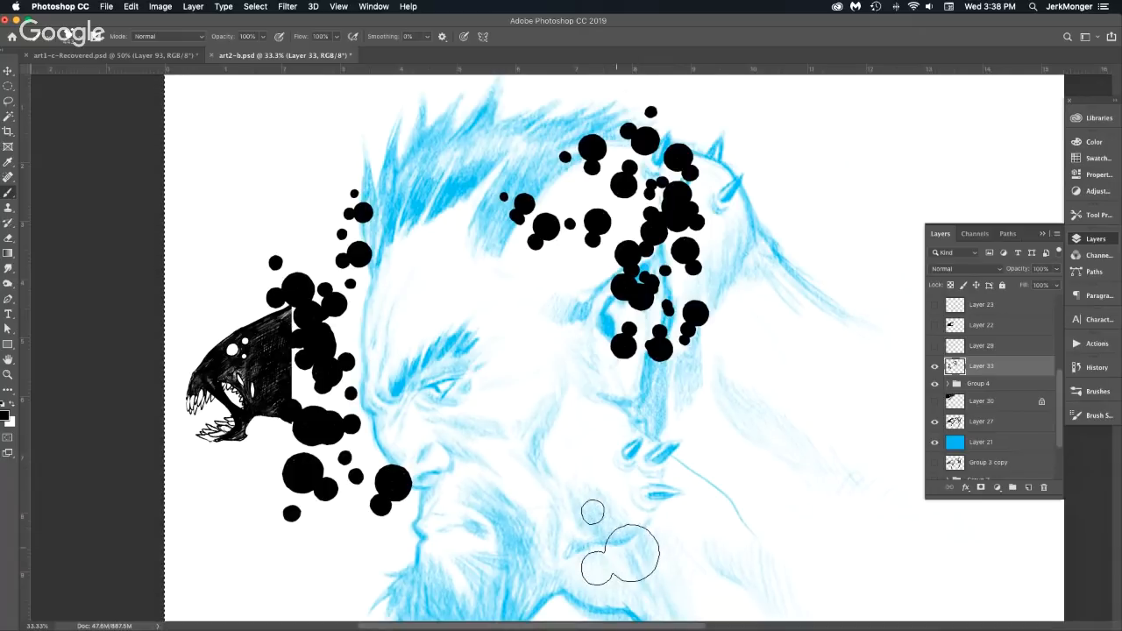
{"action": "key", "text": "Delete"}
Stamp single Kirby Crackle 1 dot clusters on the hair and the scalp, viewed up close.
{"action": "left_click", "coordinate": [49, 38]}
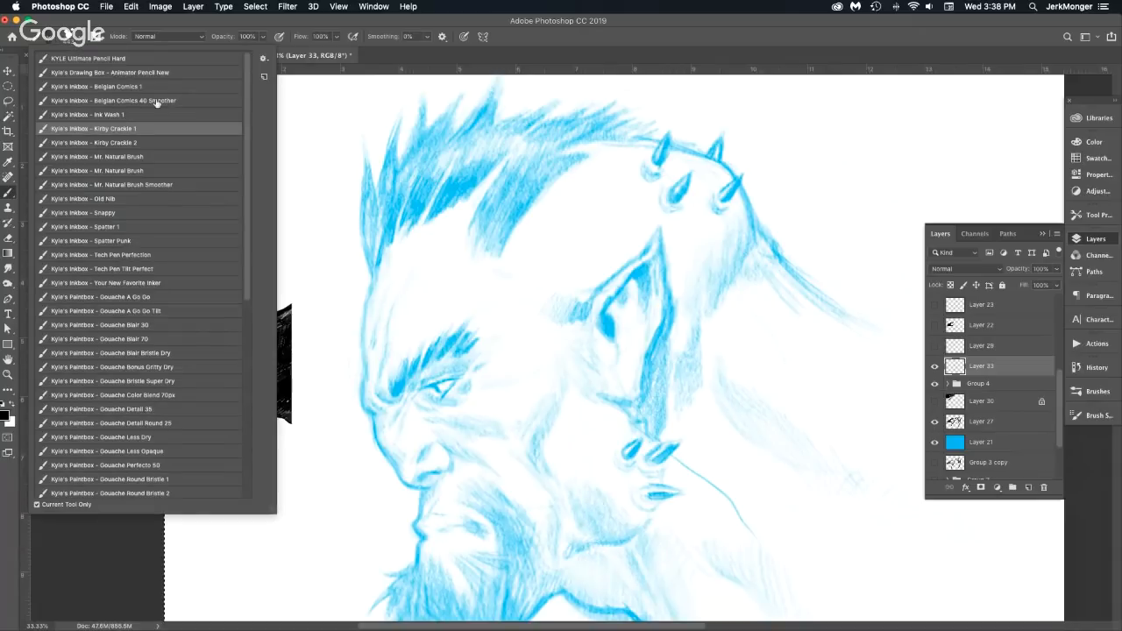
{"action": "left_click", "coordinate": [482, 182]}
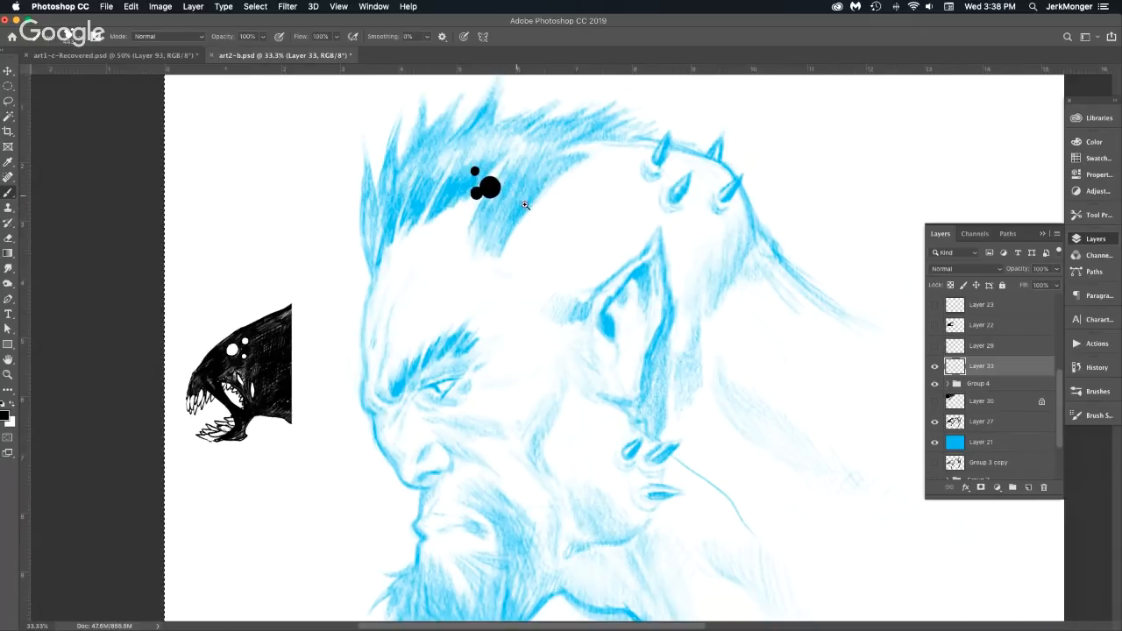
{"action": "left_click_drag", "start_coordinate": [527, 206], "coordinate": [613, 261]}
{"action": "left_click_drag", "start_coordinate": [538, 182], "coordinate": [458, 268]}
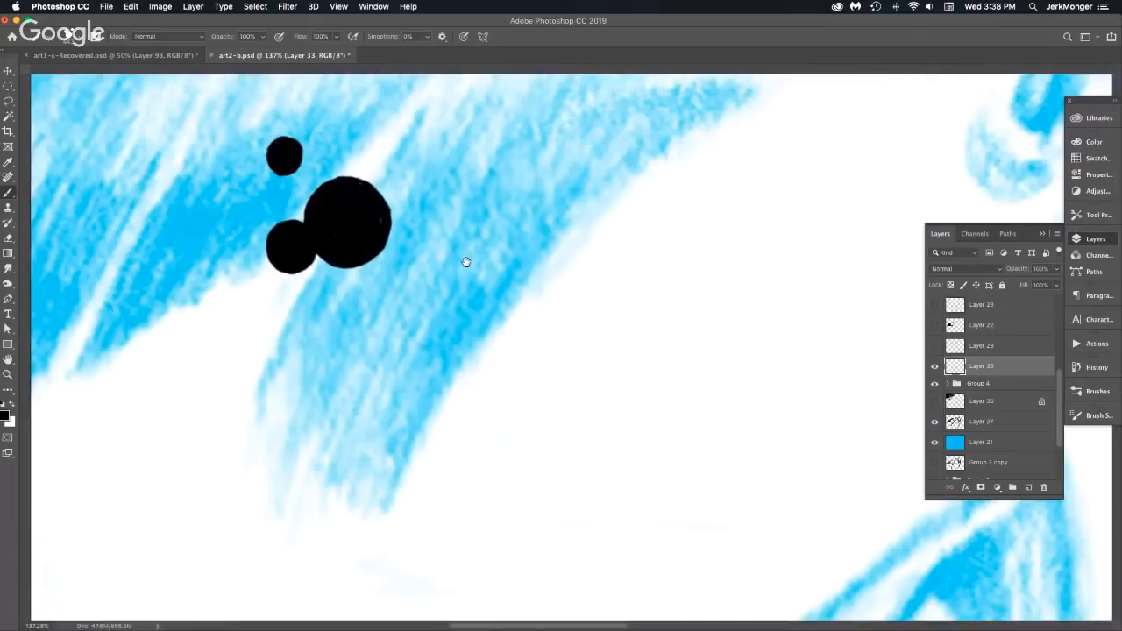
{"action": "left_click", "coordinate": [592, 390]}
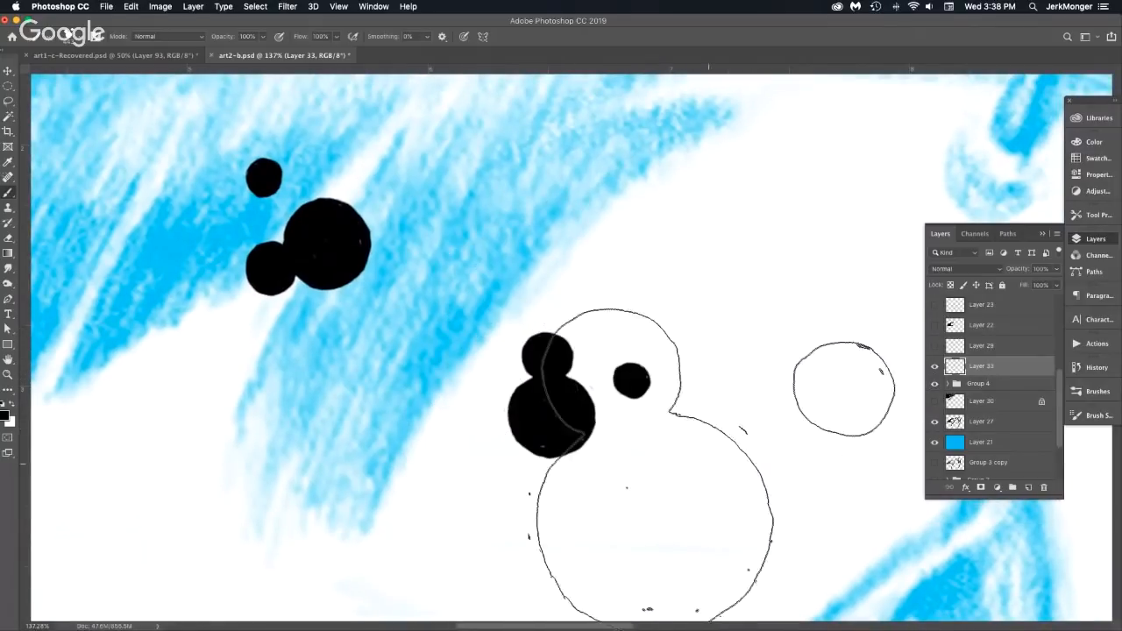
Switch to the Kyle's Inkbox - Kirby Crackle 2 preset and scatter dots of varied sizes across the scalp and hairline.
{"action": "left_click", "coordinate": [59, 45]}
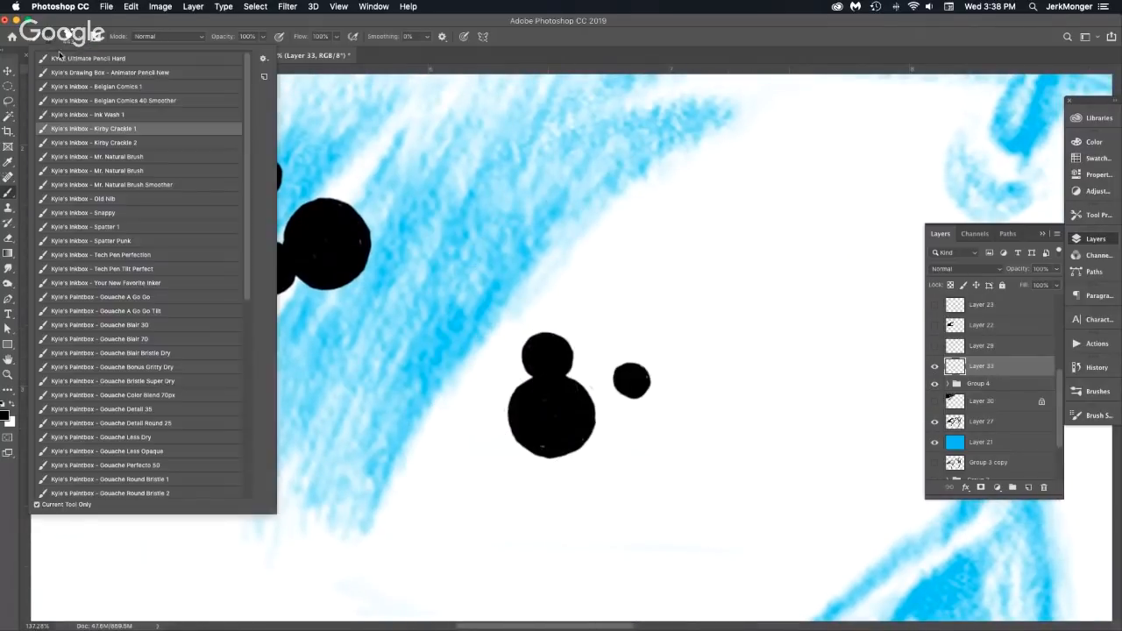
{"action": "left_click", "coordinate": [141, 142]}
{"action": "left_click", "coordinate": [737, 316]}
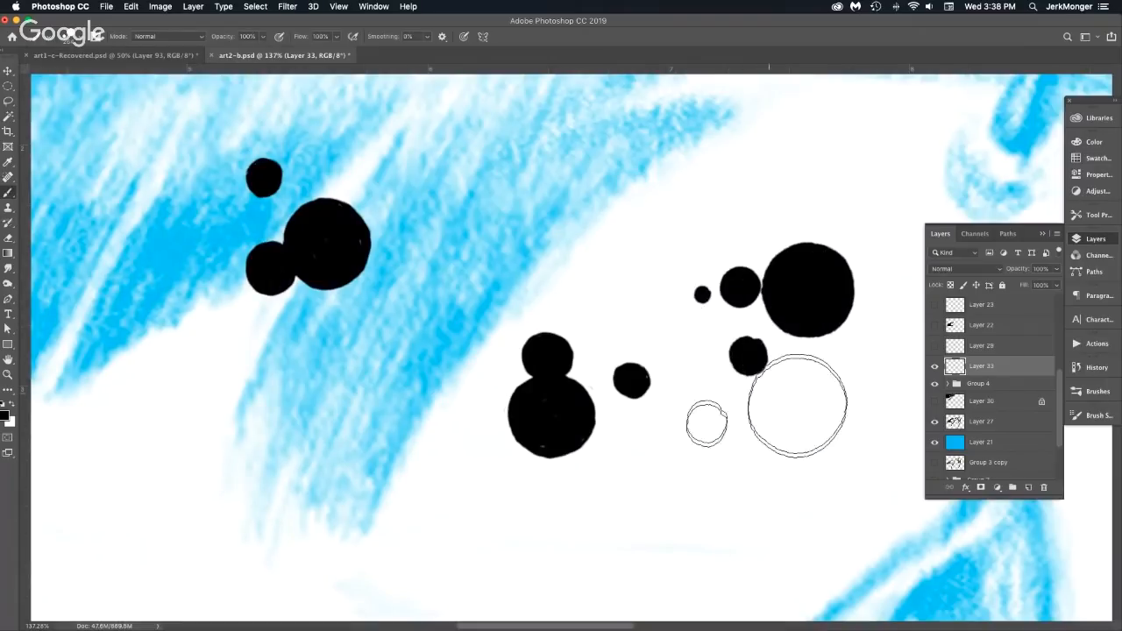
{"action": "mouse_move", "coordinate": [798, 405]}
{"action": "left_mouse_down"}
{"action": "mouse_move", "coordinate": [754, 514]}
{"action": "mouse_move", "coordinate": [447, 512]}
{"action": "mouse_move", "coordinate": [390, 451]}
{"action": "mouse_move", "coordinate": [400, 385]}
{"action": "mouse_move", "coordinate": [483, 368]}
{"action": "mouse_move", "coordinate": [536, 381]}
{"action": "mouse_move", "coordinate": [520, 421]}
{"action": "mouse_move", "coordinate": [475, 368]}
{"action": "mouse_move", "coordinate": [571, 446]}
{"action": "mouse_move", "coordinate": [710, 412]}
{"action": "mouse_move", "coordinate": [598, 342]}
{"action": "mouse_move", "coordinate": [519, 255]}
{"action": "mouse_move", "coordinate": [503, 138]}
{"action": "left_mouse_up"}
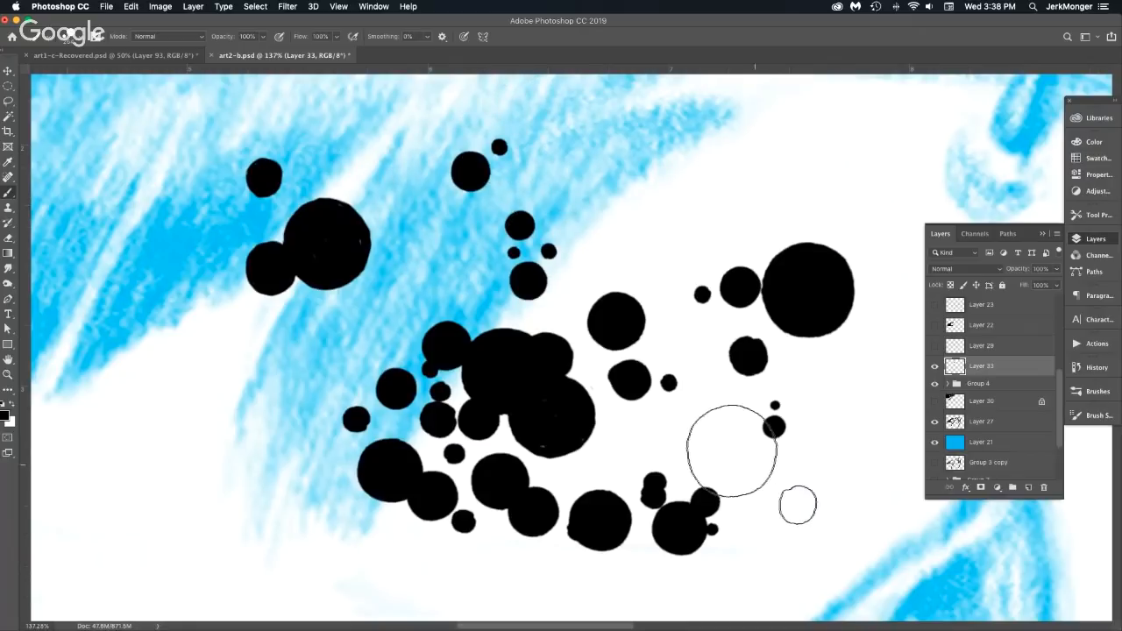
{"action": "left_click", "coordinate": [521, 424]}
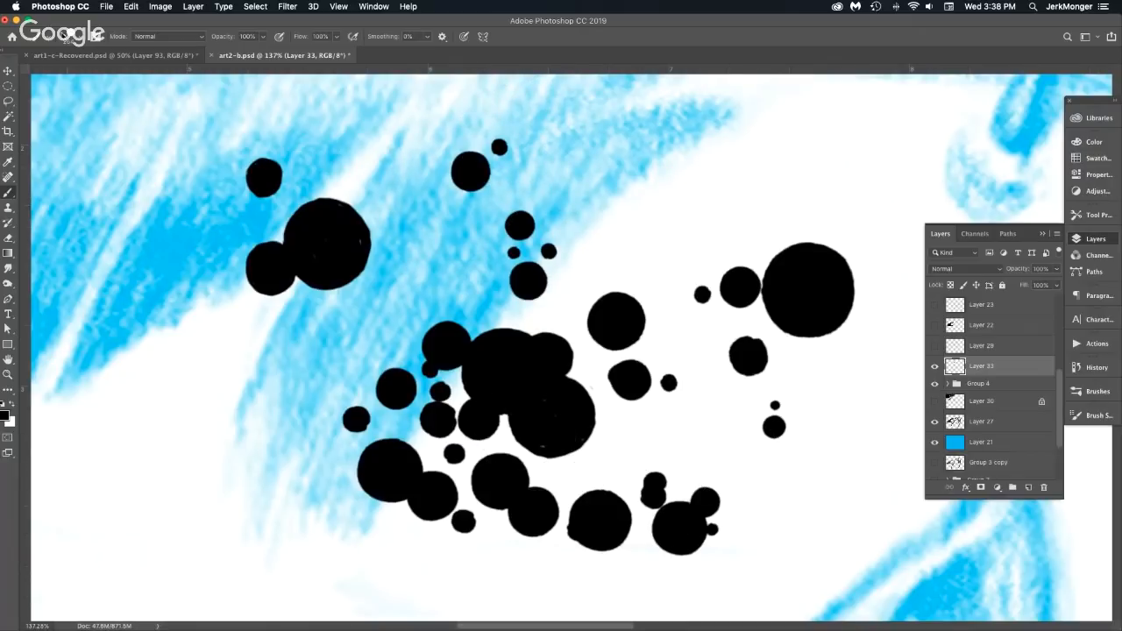
Switch to the first Kyle's Inkbox - Mr. Natural Brush preset, and remove all the Kirby Crackle dots from Layer 33.
{"action": "left_click", "coordinate": [62, 38]}
{"action": "left_click", "coordinate": [145, 156]}
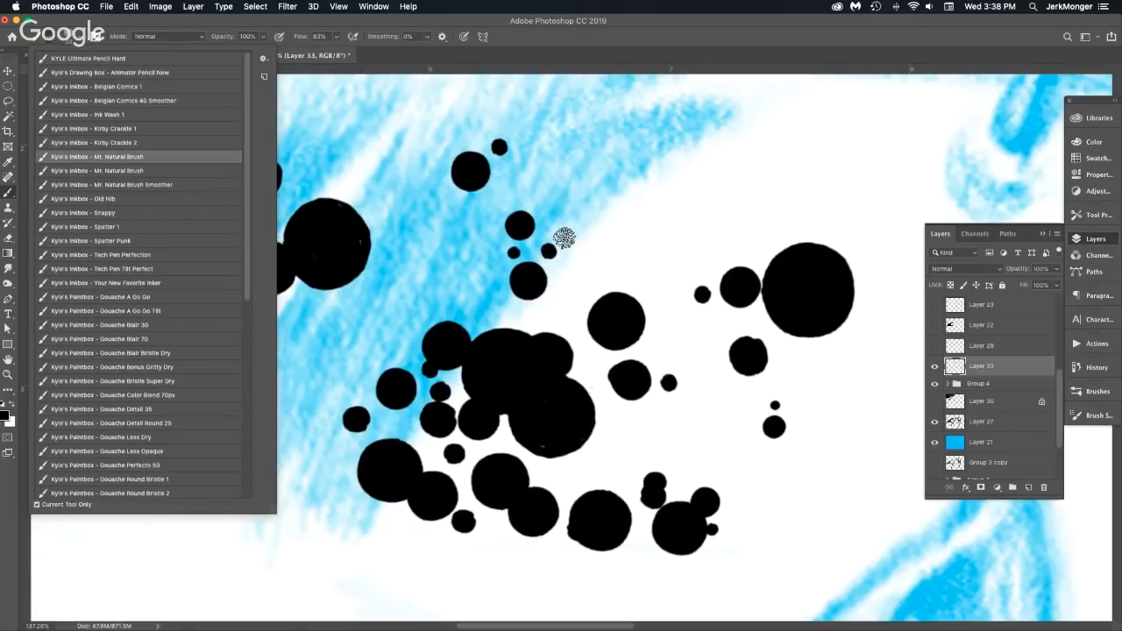
{"action": "left_click", "coordinate": [577, 314]}
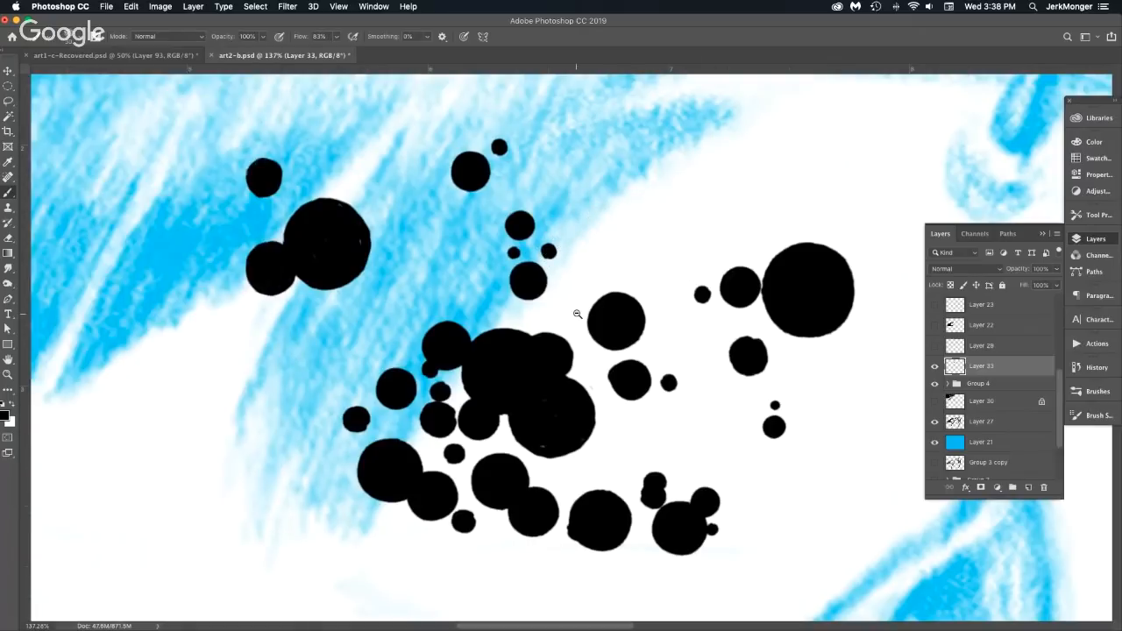
{"action": "left_click", "coordinate": [577, 314], "text": "alt"}
{"action": "mouse_move", "coordinate": [499, 347]}
{"action": "left_mouse_down"}
{"action": "mouse_move", "coordinate": [634, 201]}
{"action": "mouse_move", "coordinate": [596, 246]}
{"action": "left_mouse_up"}
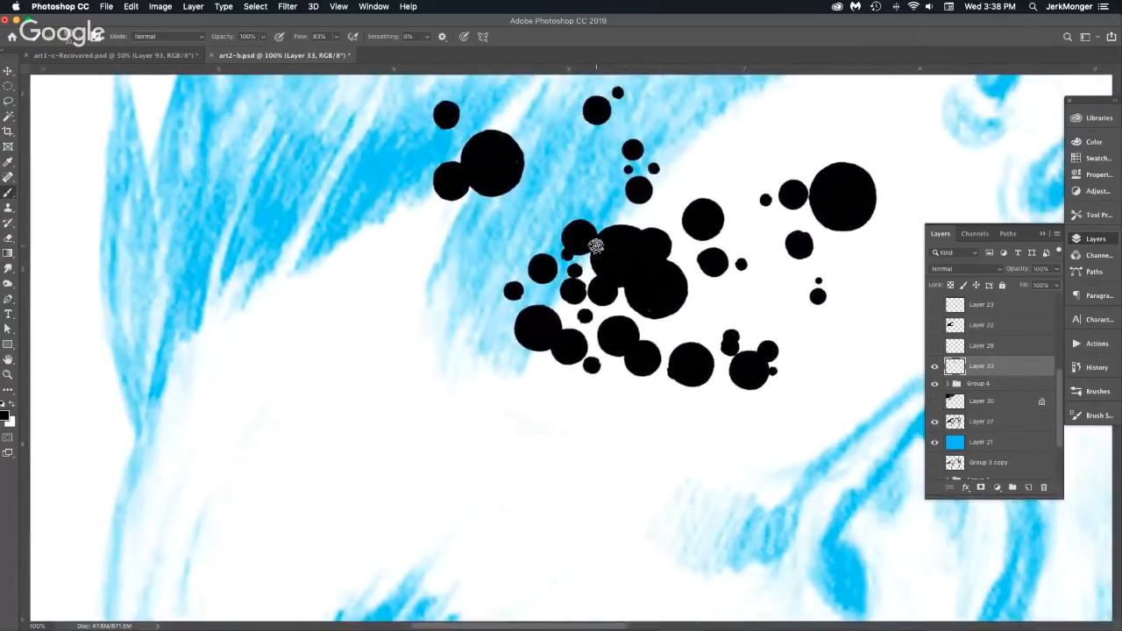
{"action": "key", "text": "super+z"}
Ink both edges of the frontmost hair spike with tapered contour lines, thickening the lower part of its outer edge.
{"action": "left_click_drag", "start_coordinate": [296, 294], "coordinate": [349, 381]}
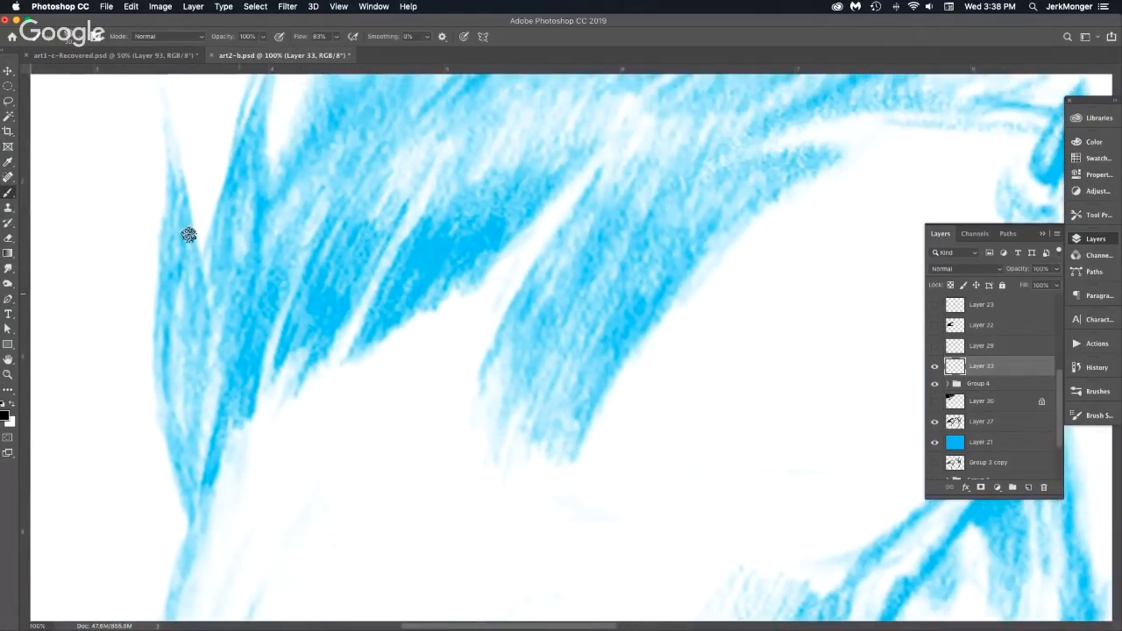
{"action": "mouse_move", "coordinate": [158, 102]}
{"action": "left_mouse_down"}
{"action": "mouse_move", "coordinate": [150, 331]}
{"action": "mouse_move", "coordinate": [169, 464]}
{"action": "mouse_move", "coordinate": [187, 508]}
{"action": "left_mouse_up"}
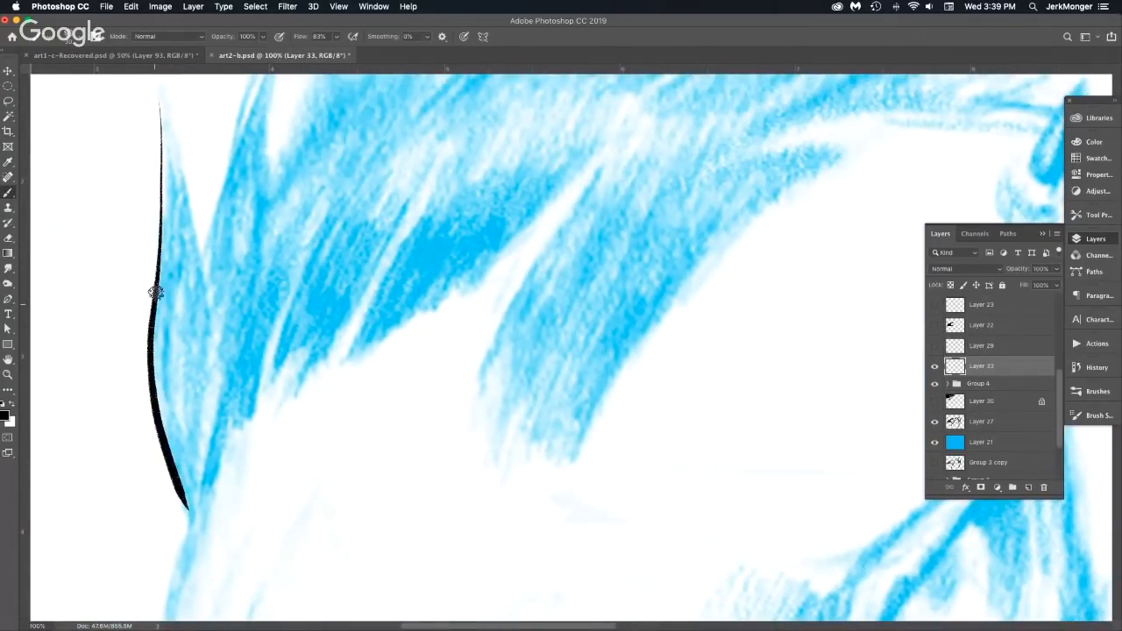
{"action": "mouse_move", "coordinate": [156, 292]}
{"action": "left_mouse_down"}
{"action": "mouse_move", "coordinate": [162, 410]}
{"action": "mouse_move", "coordinate": [187, 494]}
{"action": "left_mouse_up"}
{"action": "mouse_move", "coordinate": [159, 95]}
{"action": "left_mouse_down"}
{"action": "mouse_move", "coordinate": [205, 280]}
{"action": "mouse_move", "coordinate": [205, 267]}
{"action": "left_mouse_up"}
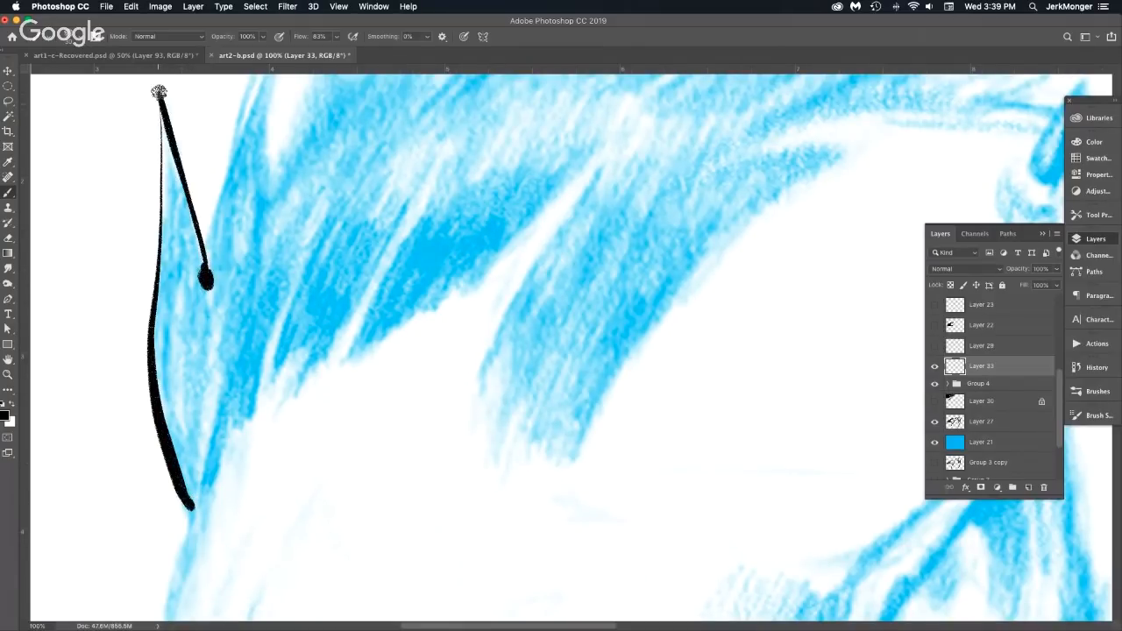
Thicken the upper outer edge of the frontmost hair spike and draw two long tapered arcs across the forehead below the hair.
{"action": "left_click_drag", "start_coordinate": [160, 92], "coordinate": [160, 285]}
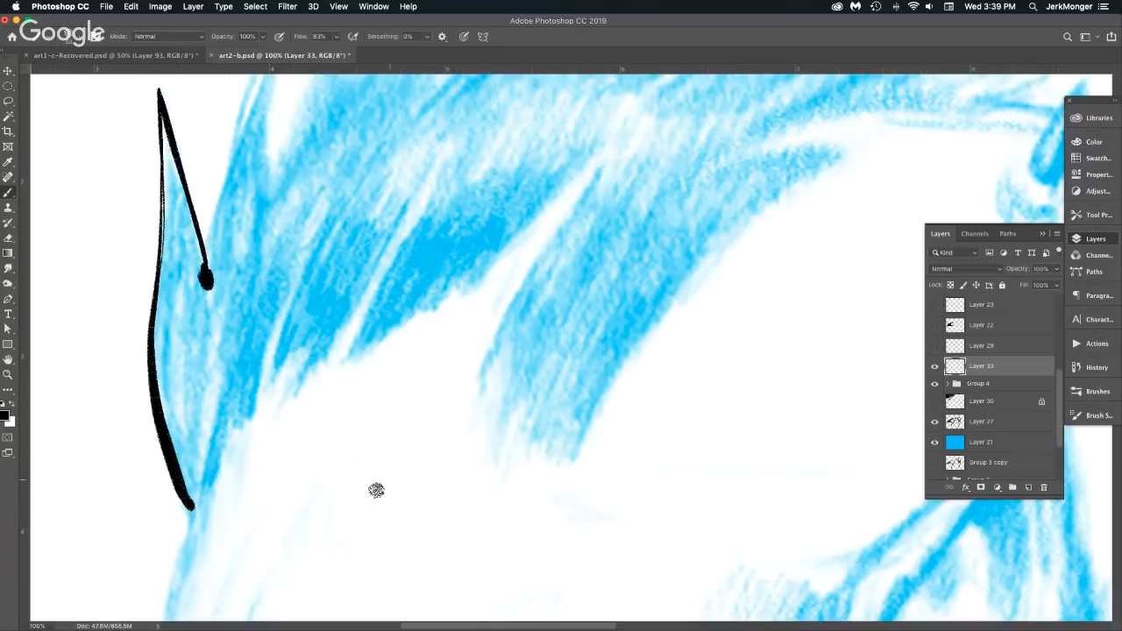
{"action": "left_click_drag", "start_coordinate": [371, 488], "coordinate": [655, 355]}
{"action": "mouse_move", "coordinate": [391, 529]}
{"action": "left_mouse_down"}
{"action": "mouse_move", "coordinate": [599, 406]}
{"action": "mouse_move", "coordinate": [759, 365]}
{"action": "left_mouse_up"}
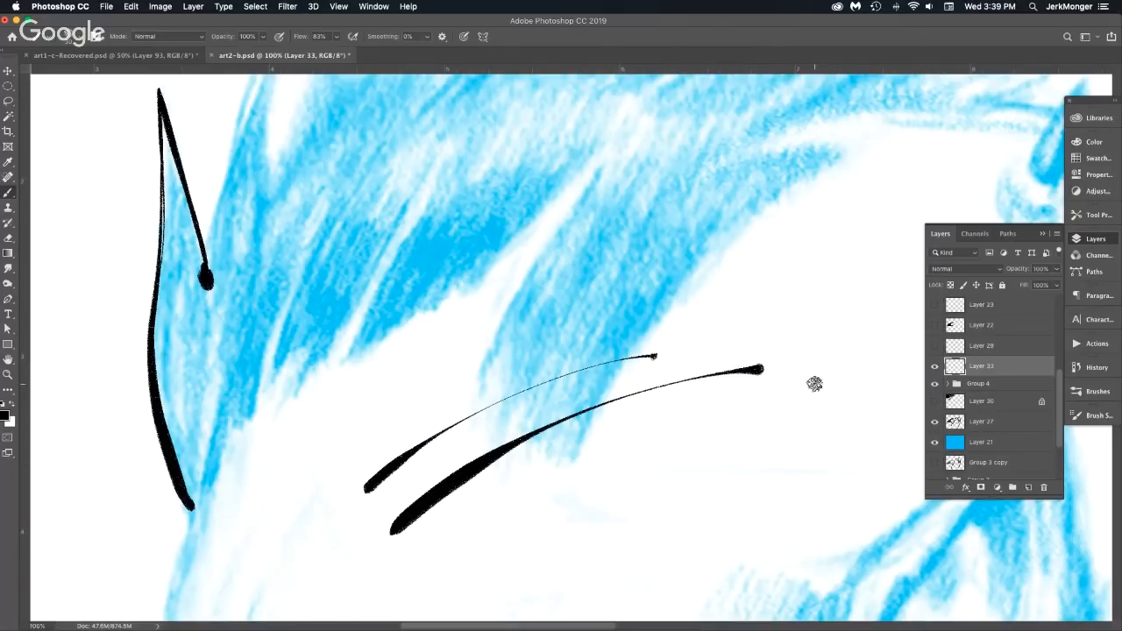
Draw a thick-and-thin zigzag and a short tapered line on the bare scalp behind the hairline, plus a small dot in the hair.
{"action": "mouse_move", "coordinate": [1107, 395]}
{"action": "mouse_move", "coordinate": [1121, 211]}
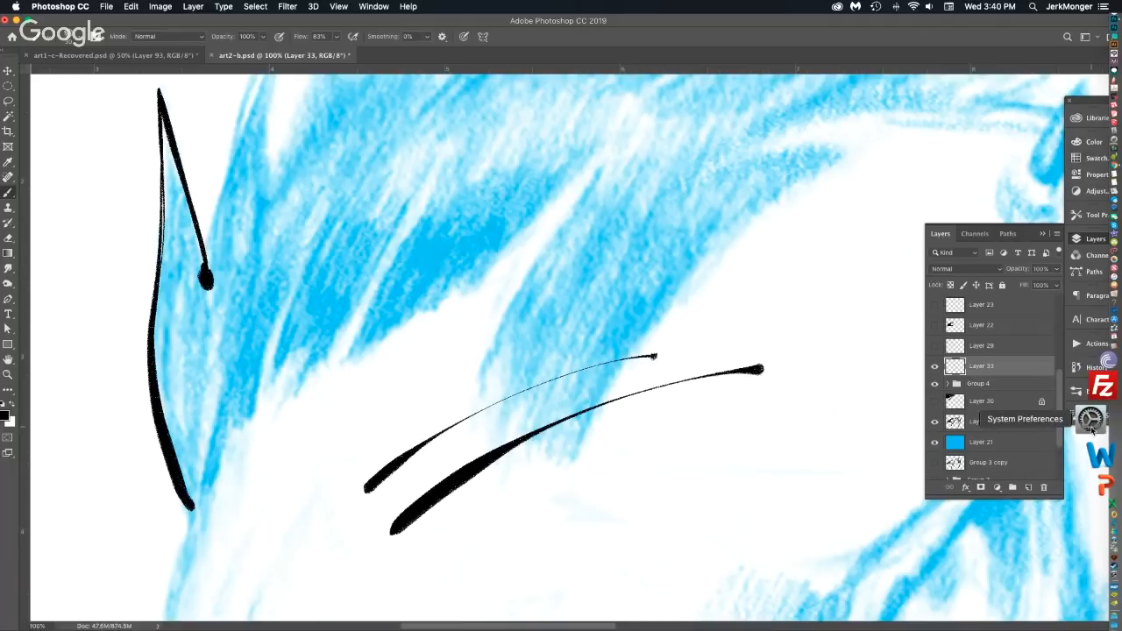
{"action": "mouse_move", "coordinate": [715, 320]}
{"action": "left_mouse_down"}
{"action": "mouse_move", "coordinate": [838, 237]}
{"action": "mouse_move", "coordinate": [795, 318]}
{"action": "mouse_move", "coordinate": [801, 350]}
{"action": "mouse_move", "coordinate": [833, 321]}
{"action": "mouse_move", "coordinate": [871, 209]}
{"action": "left_mouse_up"}
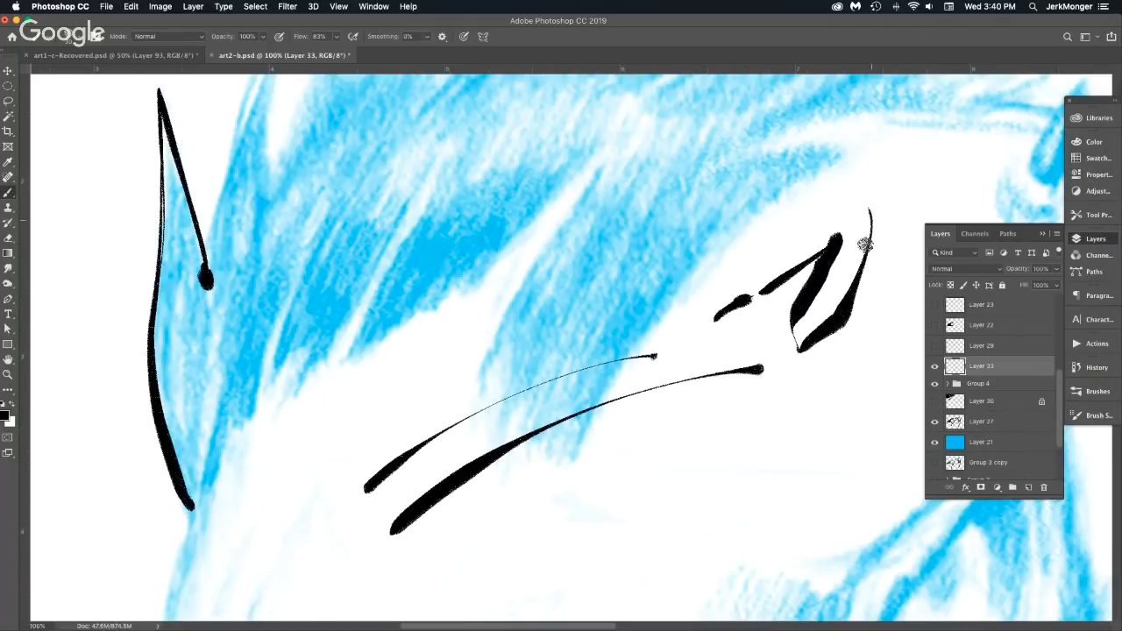
{"action": "left_click_drag", "start_coordinate": [777, 420], "coordinate": [862, 364]}
{"action": "mouse_move", "coordinate": [1117, 461]}
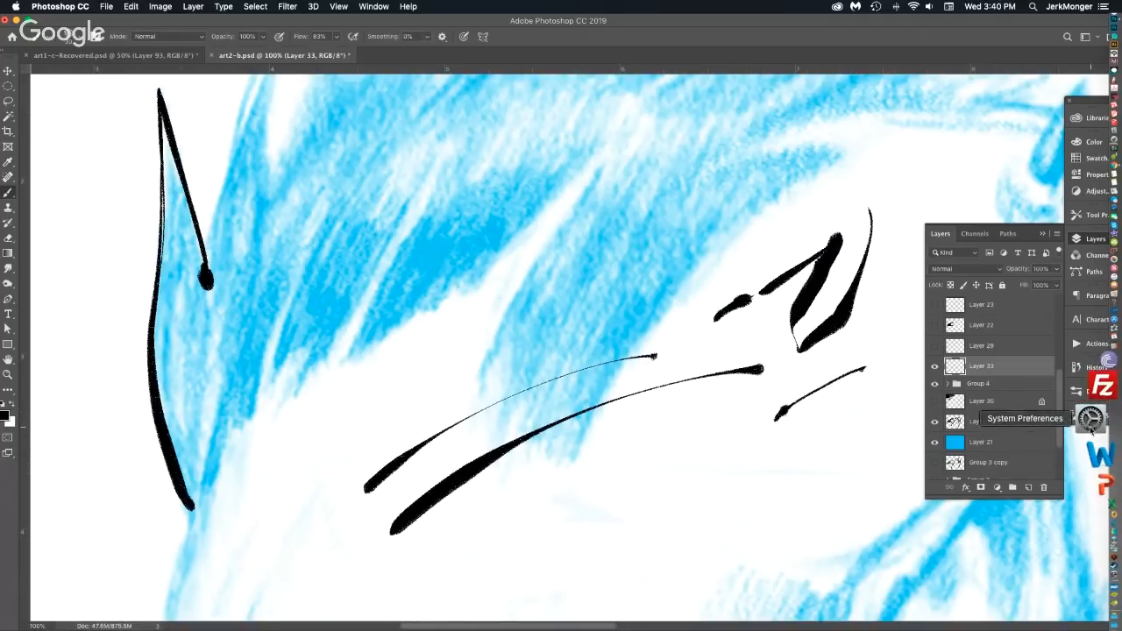
{"action": "left_click", "coordinate": [282, 227]}
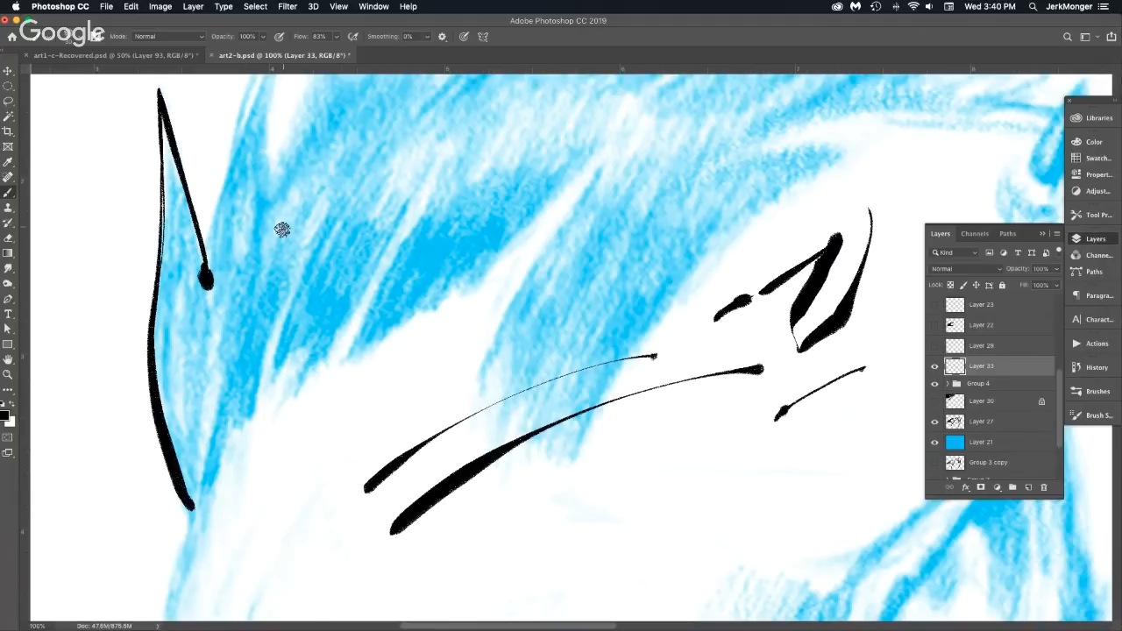
Ink both edges of the second hair spike with swelling strokes and add the front edge of the third spike.
{"action": "left_click", "coordinate": [377, 350], "text": "alt"}
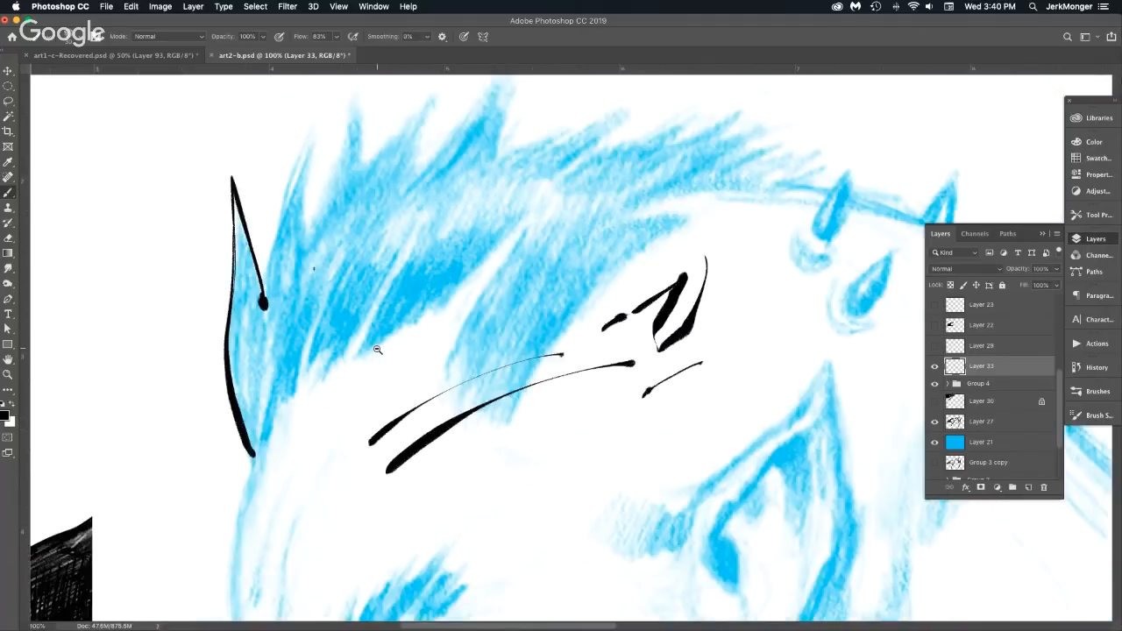
{"action": "left_click_drag", "start_coordinate": [424, 271], "coordinate": [356, 358]}
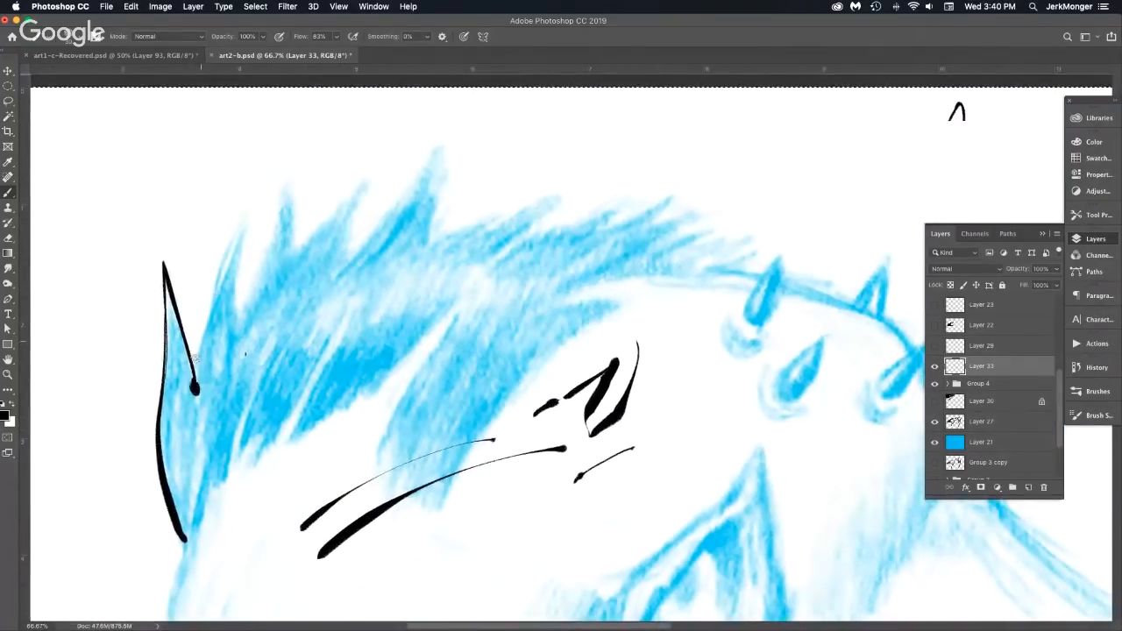
{"action": "mouse_move", "coordinate": [195, 388]}
{"action": "left_mouse_down"}
{"action": "mouse_move", "coordinate": [256, 214]}
{"action": "mouse_move", "coordinate": [234, 338]}
{"action": "left_mouse_up"}
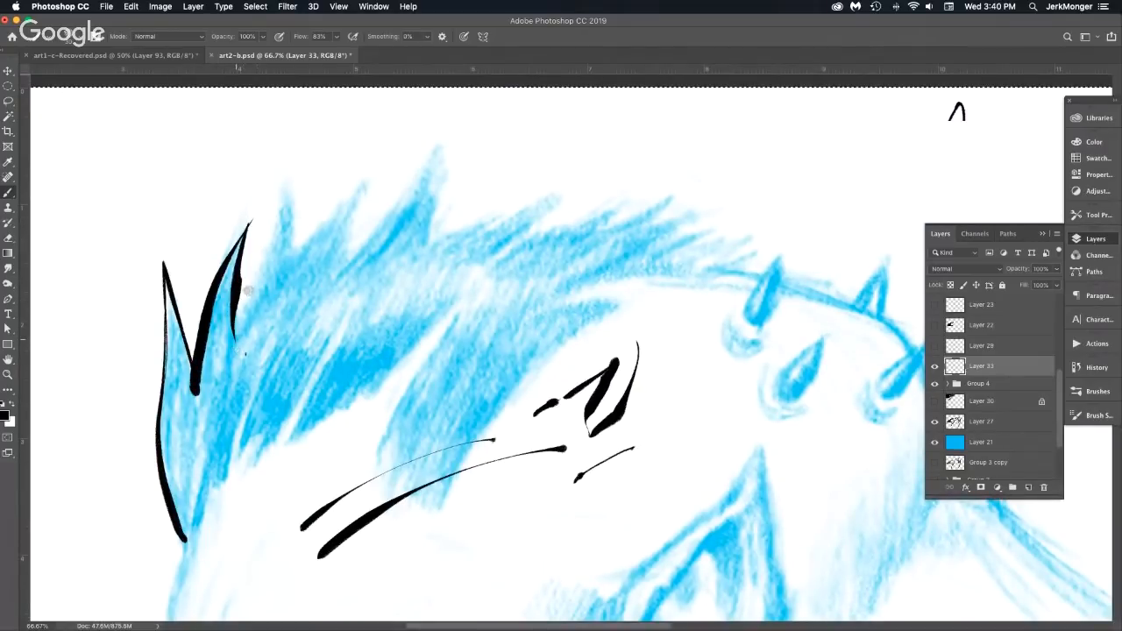
{"action": "mouse_move", "coordinate": [266, 264]}
{"action": "left_mouse_down"}
{"action": "mouse_move", "coordinate": [282, 182]}
{"action": "mouse_move", "coordinate": [264, 275]}
{"action": "left_mouse_up"}
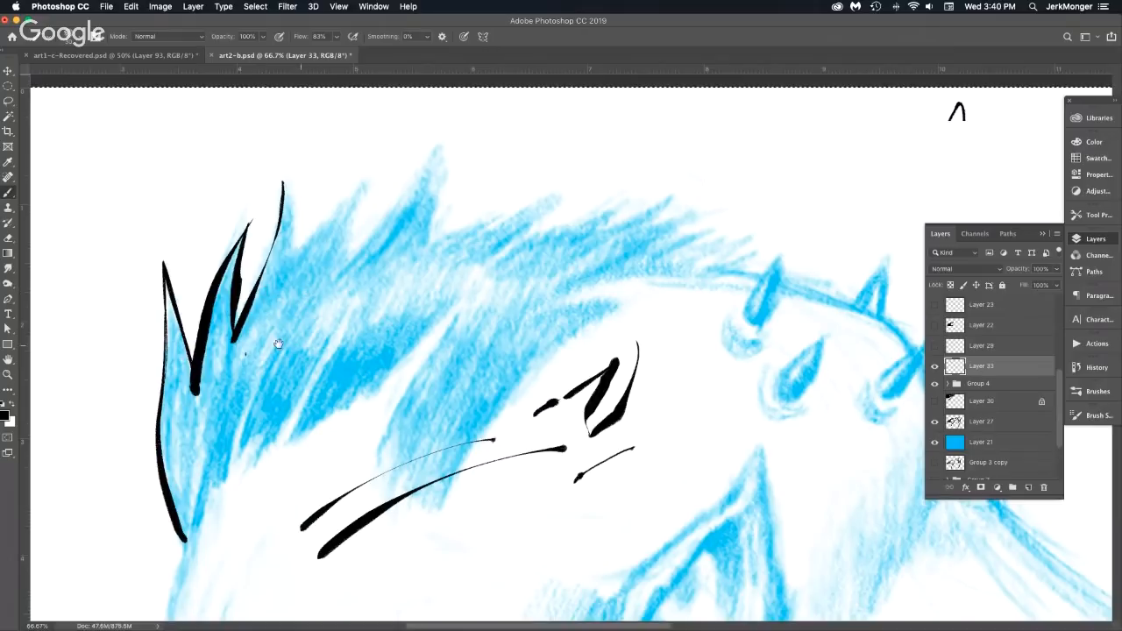
Undo the thin stray line running down from the third spike's front edge.
{"action": "left_click_drag", "start_coordinate": [225, 347], "coordinate": [283, 362]}
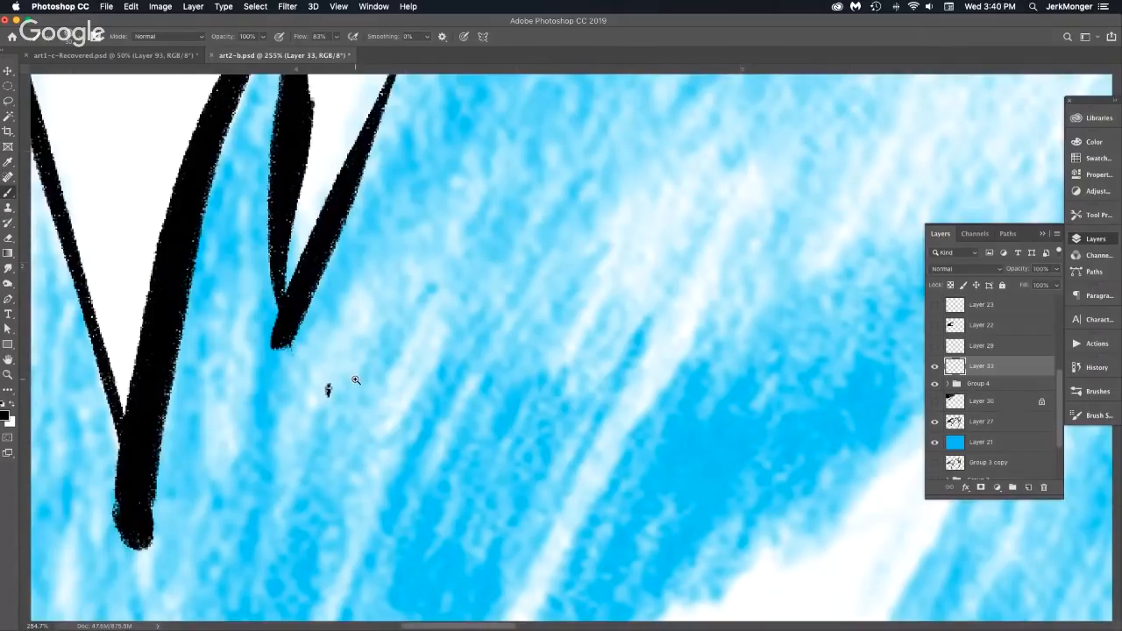
{"action": "left_click", "coordinate": [359, 380], "text": "alt"}
{"action": "left_click", "coordinate": [360, 379], "text": "alt"}
{"action": "left_click", "coordinate": [360, 380], "text": "alt"}
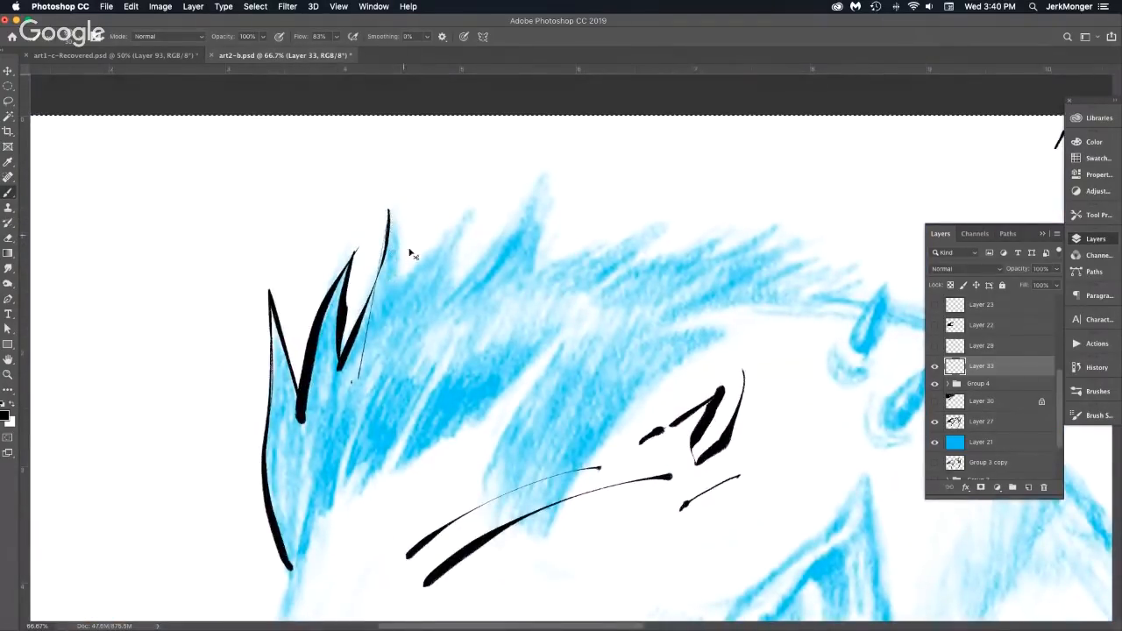
{"action": "key", "text": "super+z"}
Ink the back edge of the third hair spike and both edges of the fourth and fifth spikes with heavy tapered strokes.
{"action": "left_click_drag", "start_coordinate": [388, 207], "coordinate": [394, 280]}
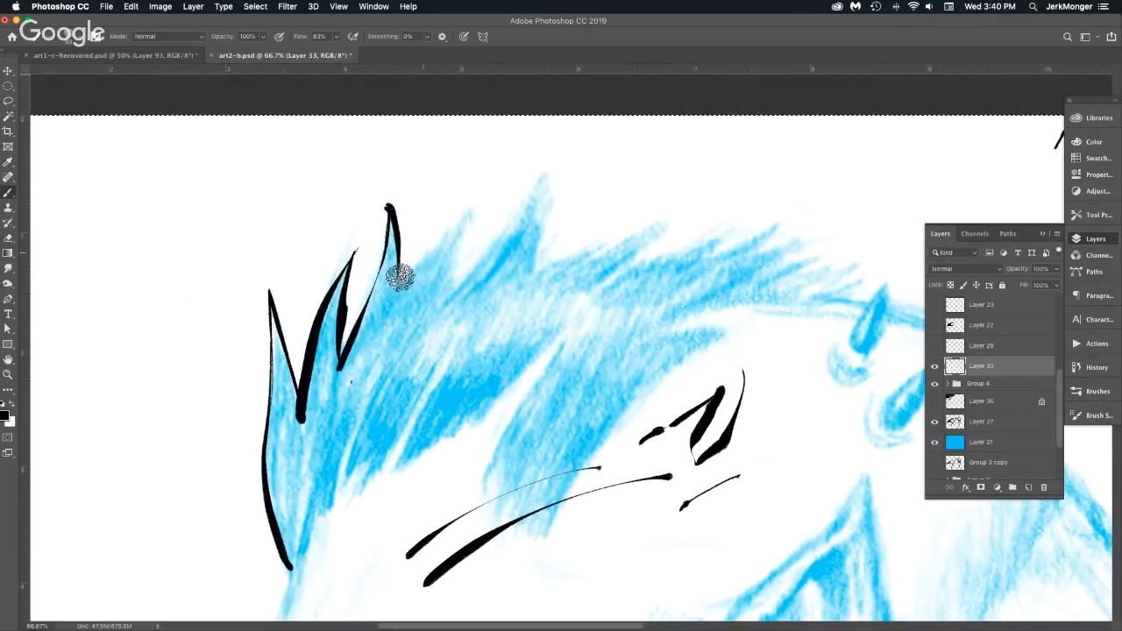
{"action": "left_click_drag", "start_coordinate": [396, 281], "coordinate": [491, 190]}
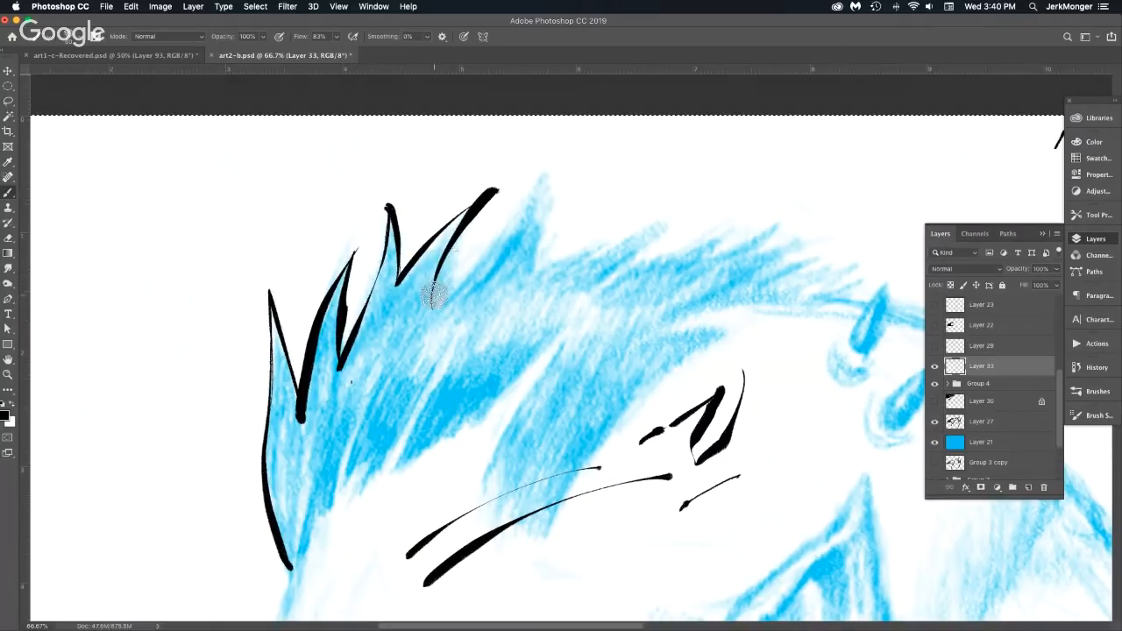
{"action": "left_click_drag", "start_coordinate": [436, 303], "coordinate": [500, 187]}
{"action": "mouse_move", "coordinate": [461, 275]}
{"action": "left_mouse_down"}
{"action": "mouse_move", "coordinate": [537, 172]}
{"action": "mouse_move", "coordinate": [526, 288]}
{"action": "left_mouse_up"}
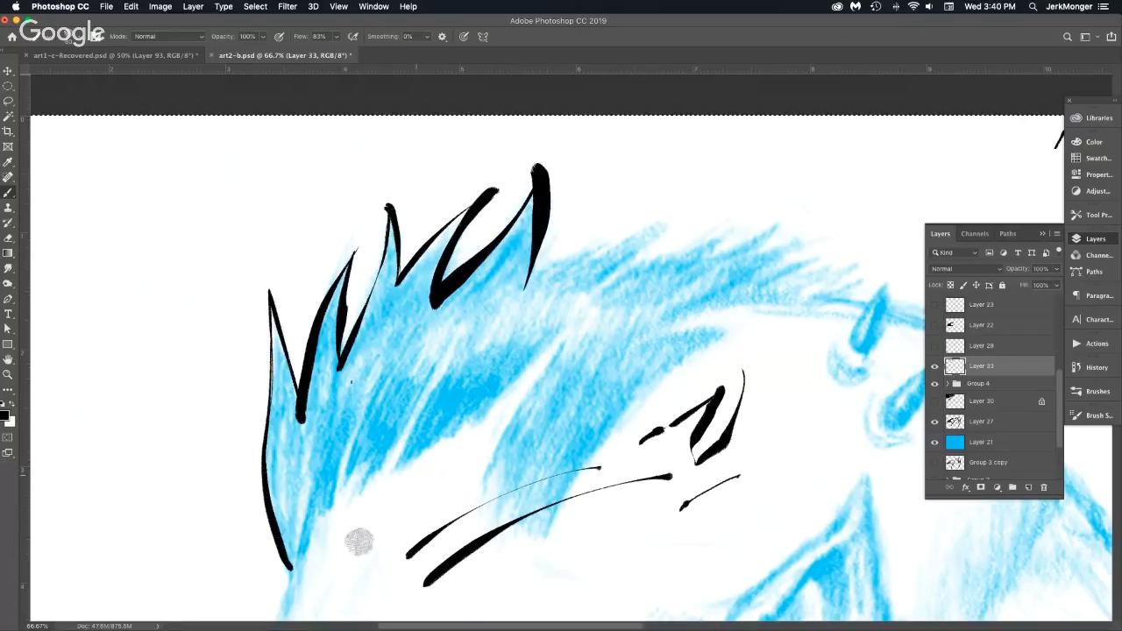
Paint long diagonal thick-to-thin strokes over the hair toward the back of the head, and clear all test inking from Layer 33.
{"action": "left_click_drag", "start_coordinate": [514, 352], "coordinate": [599, 265]}
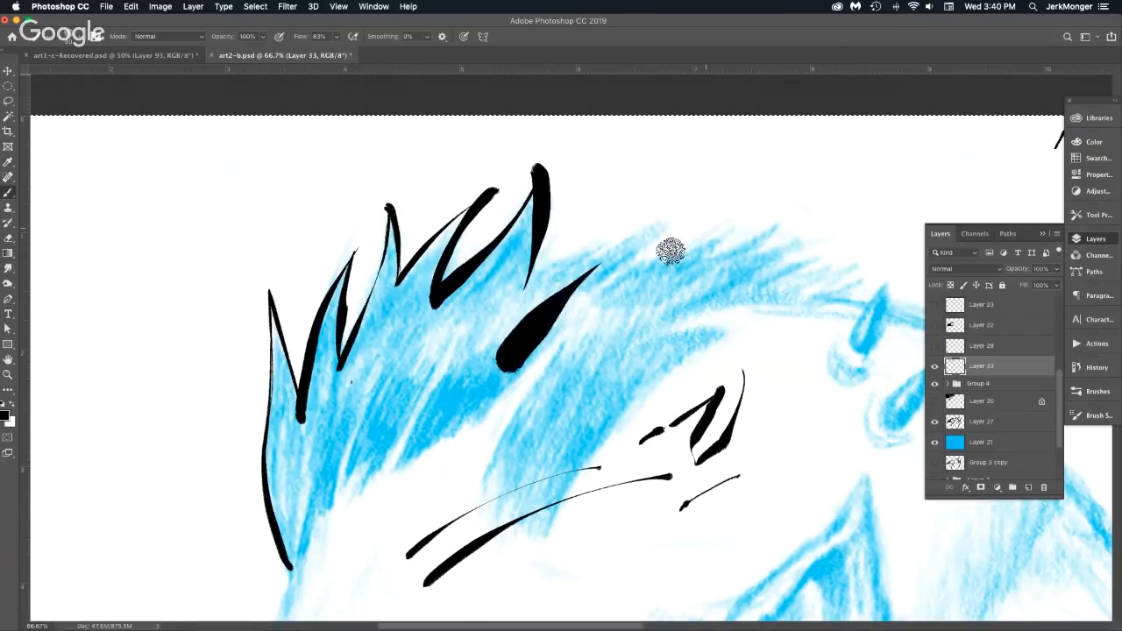
{"action": "left_click_drag", "start_coordinate": [549, 377], "coordinate": [729, 226]}
{"action": "left_click_drag", "start_coordinate": [785, 195], "coordinate": [719, 239]}
{"action": "left_click_drag", "start_coordinate": [603, 350], "coordinate": [862, 188]}
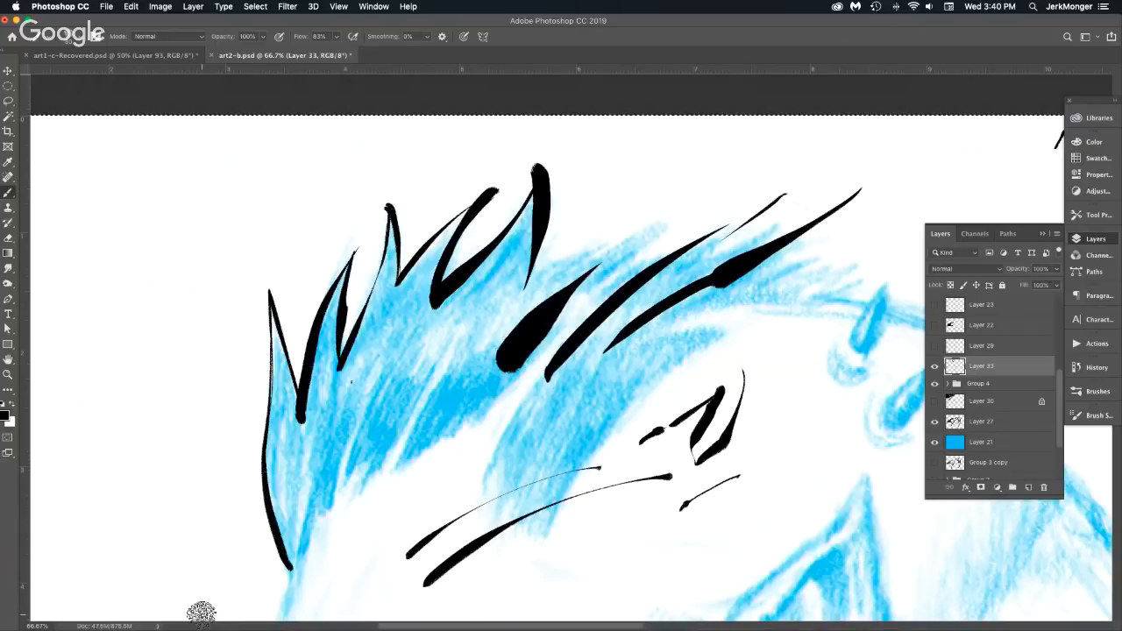
{"action": "key", "text": "BackSpace"}
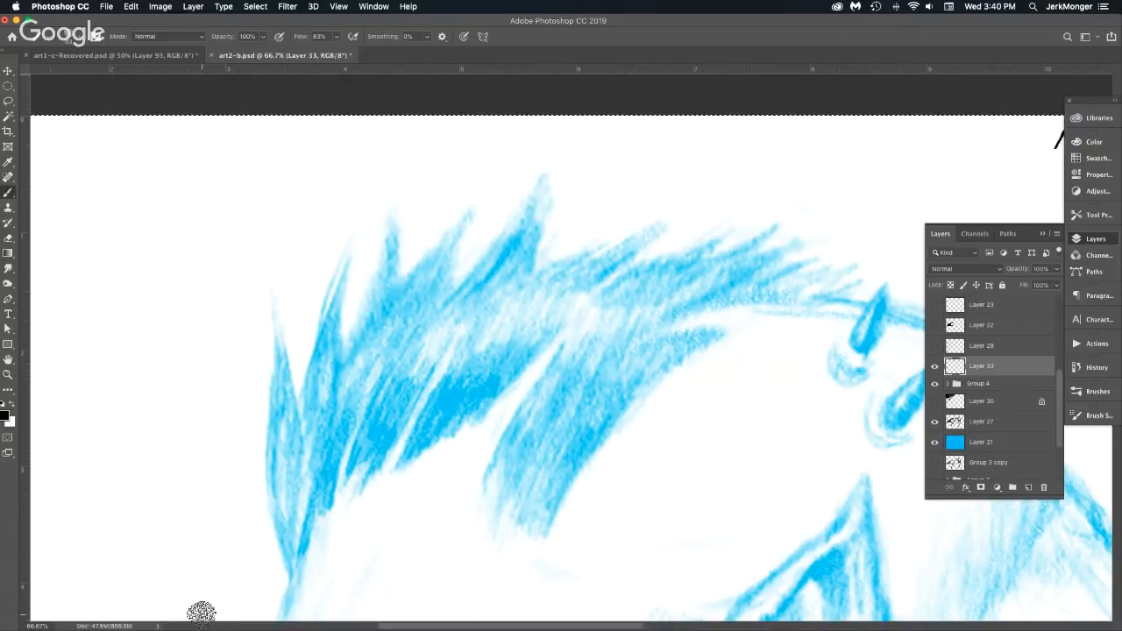
Delete the duplicate Kyle's Inkbox - Mr. Natural Brush tool preset through the Preset Manager.
{"action": "left_click", "coordinate": [88, 37]}
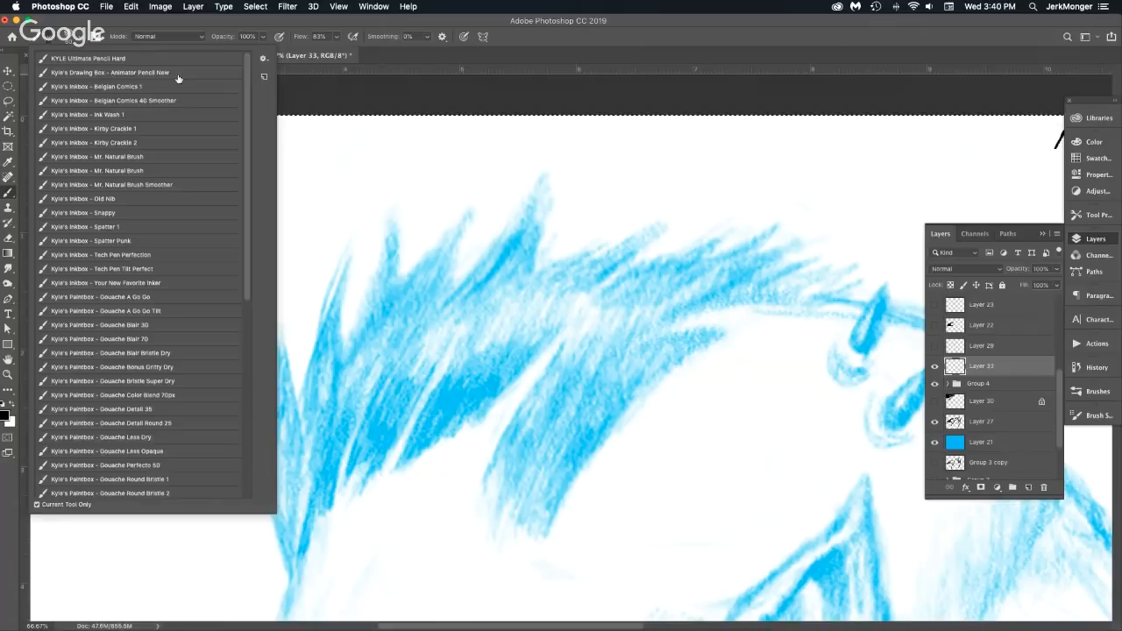
{"action": "left_click", "coordinate": [371, 22]}
{"action": "left_click", "coordinate": [85, 41]}
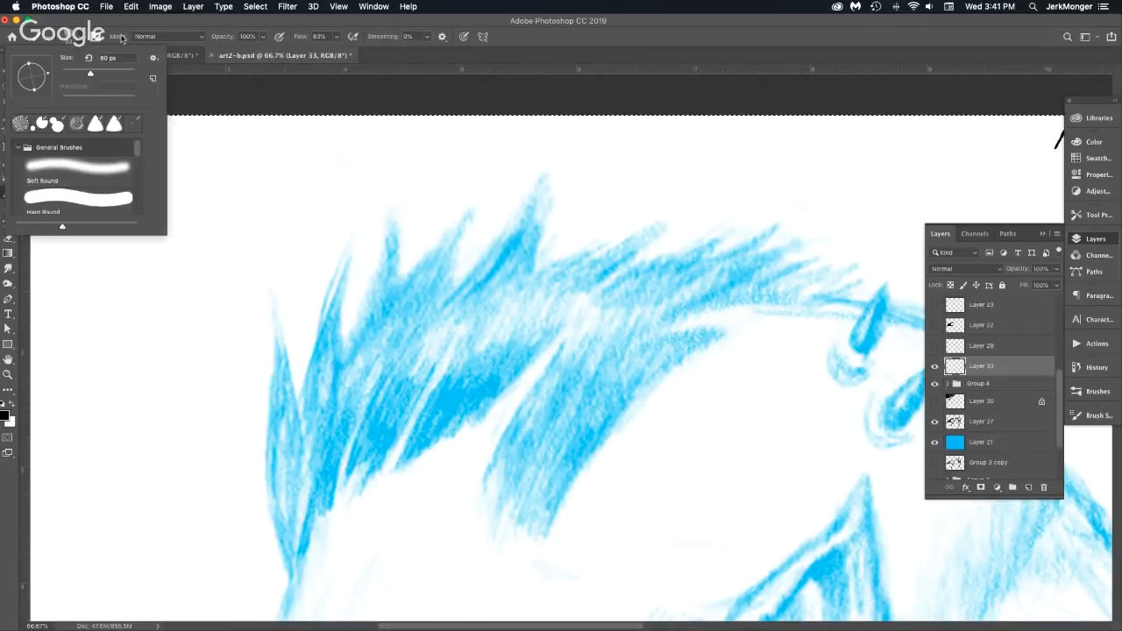
{"action": "left_click", "coordinate": [48, 39]}
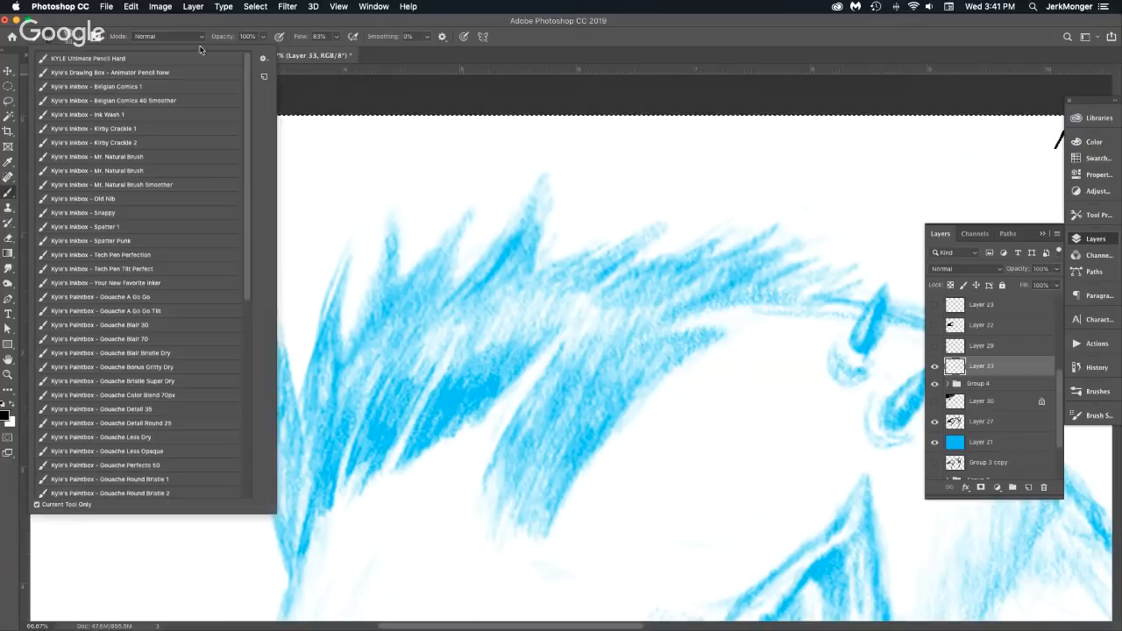
{"action": "left_click", "coordinate": [265, 59]}
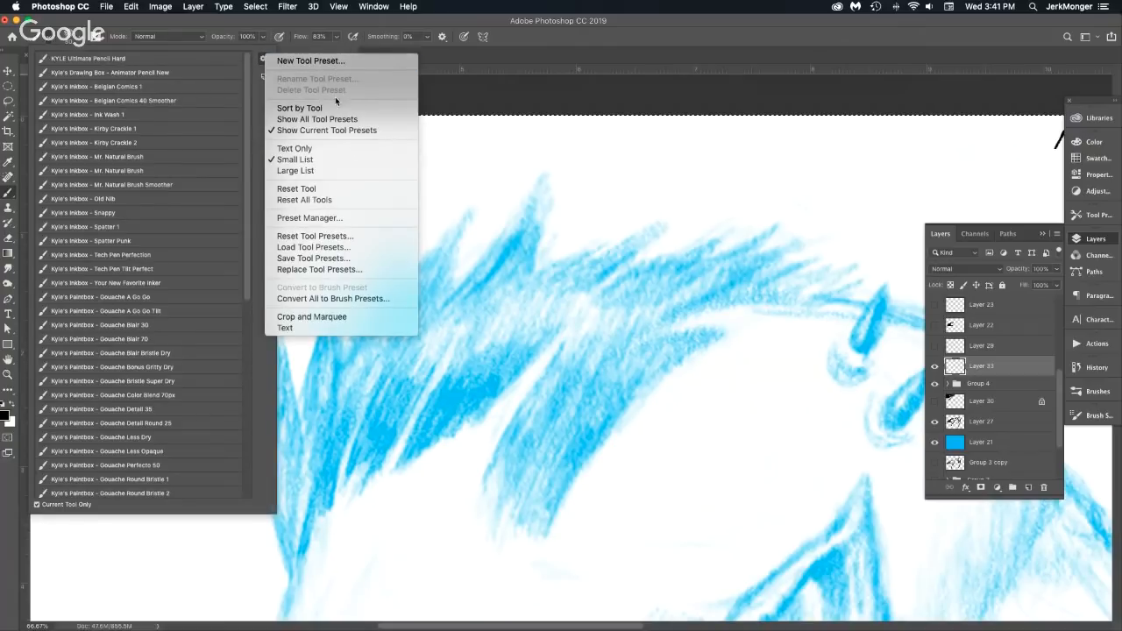
{"action": "left_click", "coordinate": [332, 215]}
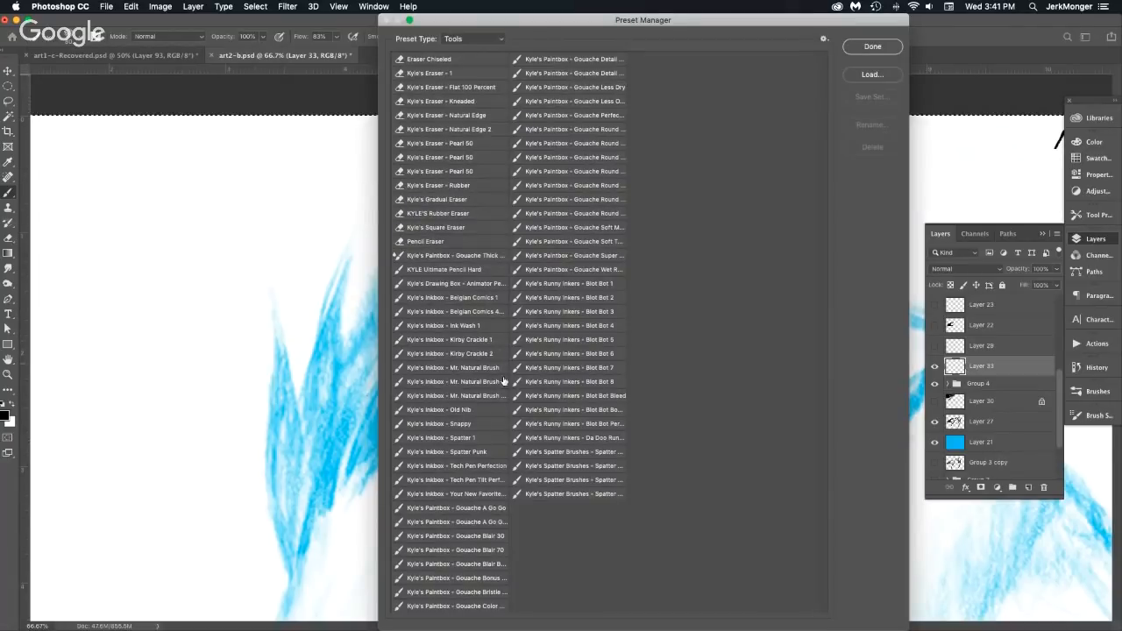
{"action": "left_click", "coordinate": [507, 383]}
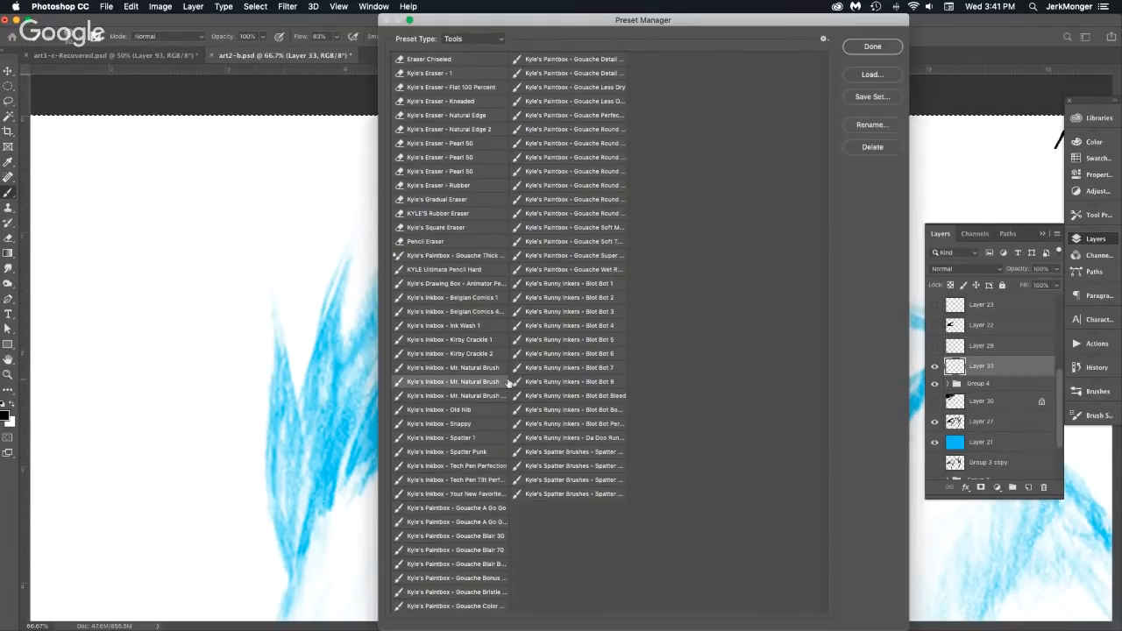
{"action": "left_click", "coordinate": [877, 146]}
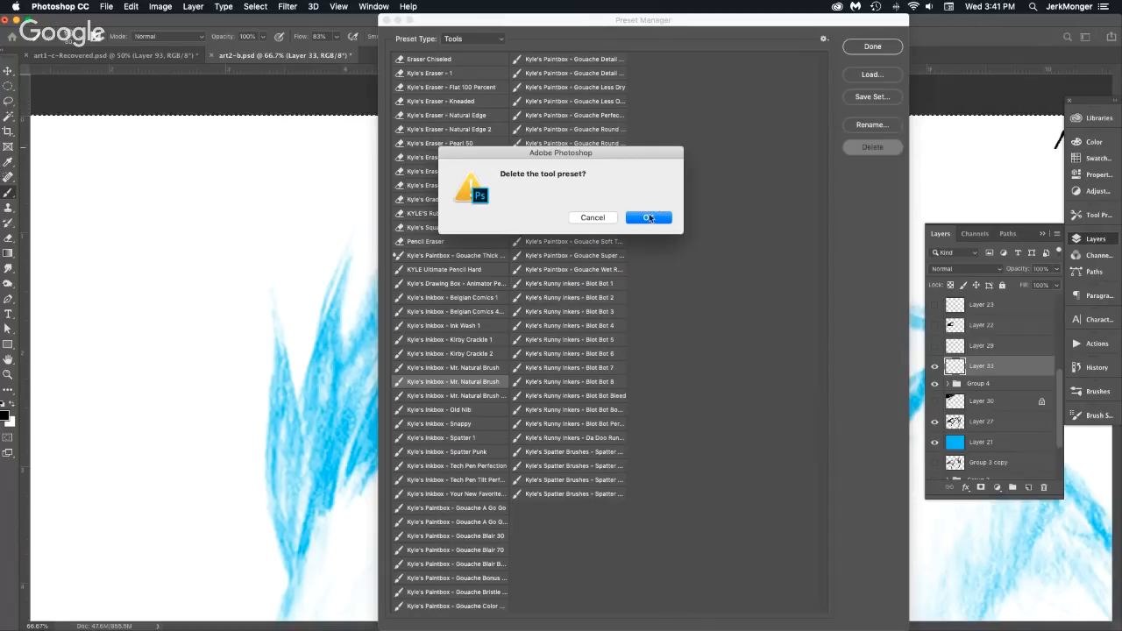
{"action": "left_click", "coordinate": [649, 219]}
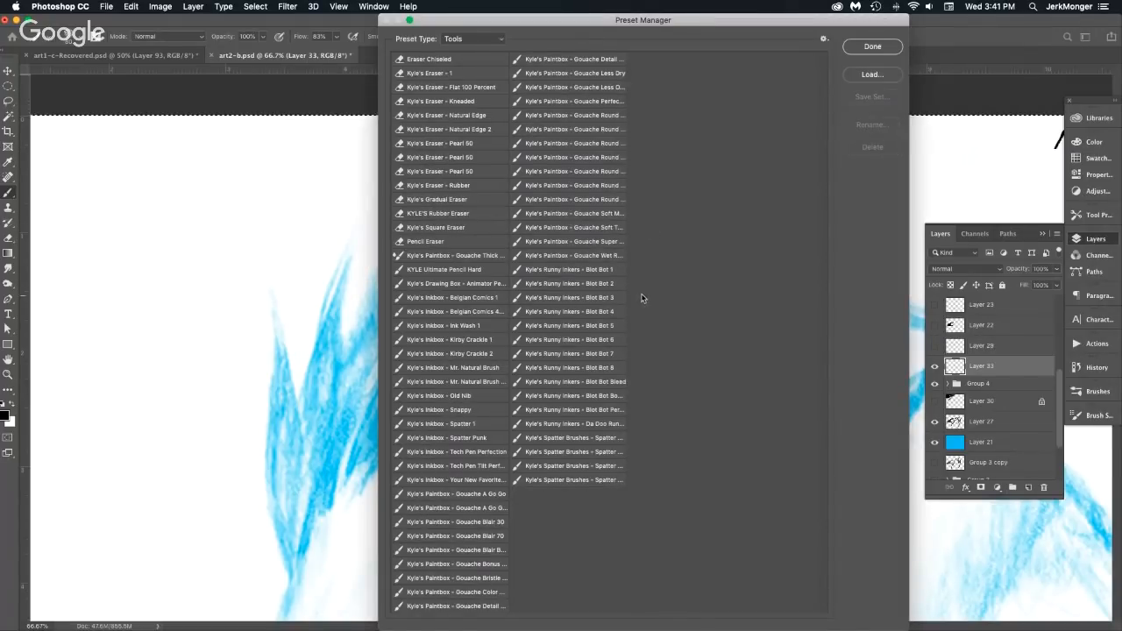
{"action": "left_click", "coordinate": [872, 47]}
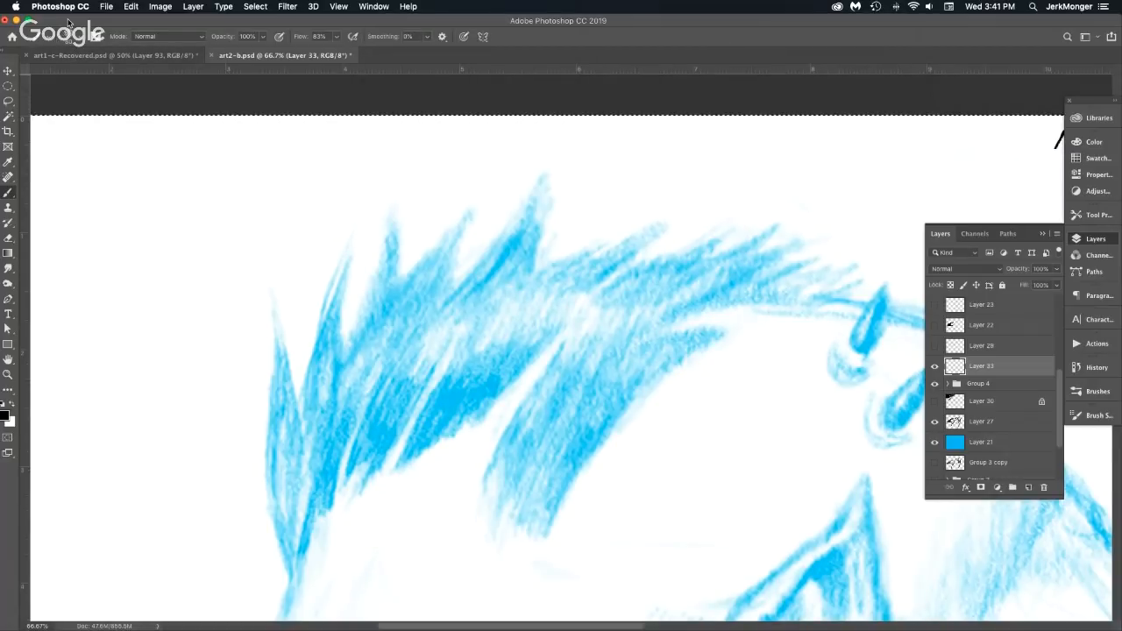
Switch to the Kyle's Inkbox - Mr. Natural Brush Smoother preset and draw a tapered stroke along the dark hair mass at the hairline.
{"action": "left_click", "coordinate": [56, 38]}
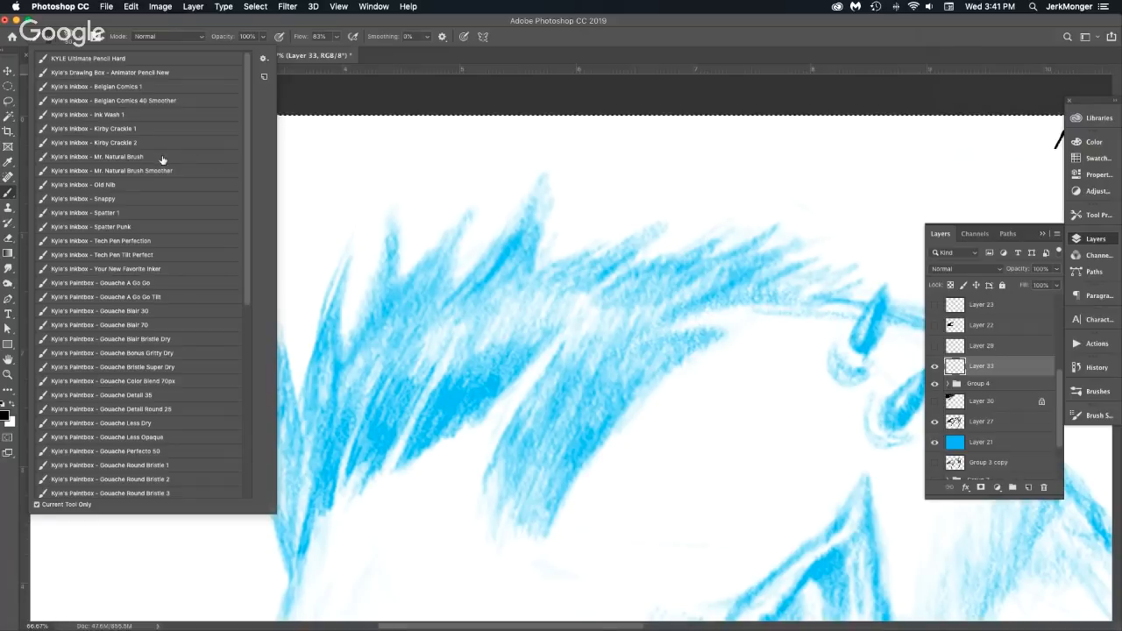
{"action": "left_click", "coordinate": [173, 171]}
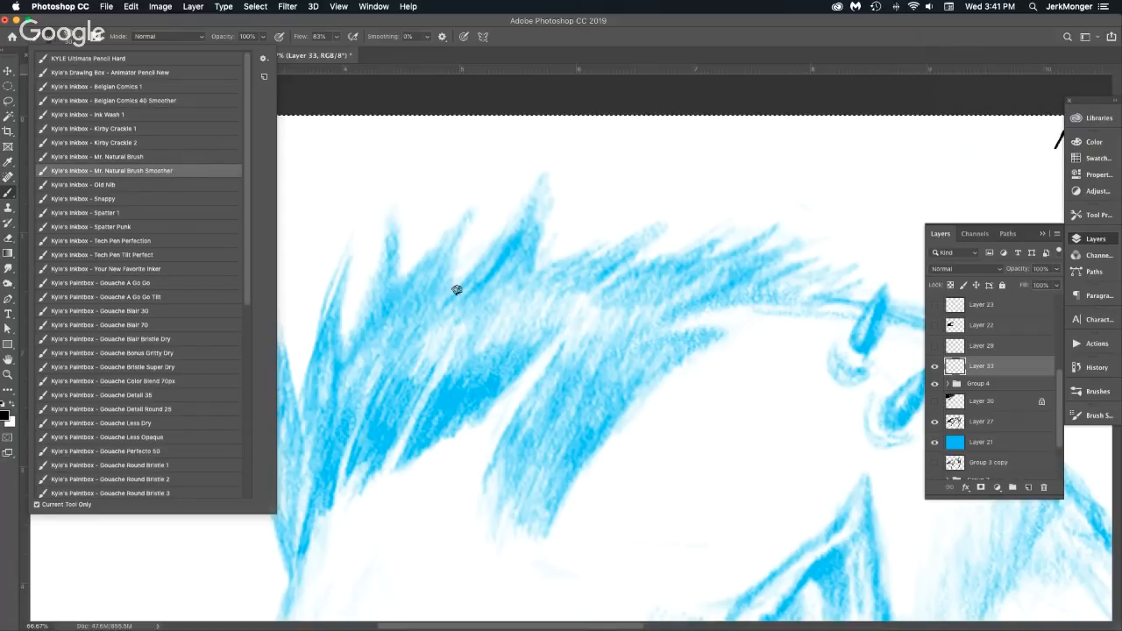
{"action": "left_click", "coordinate": [466, 378]}
{"action": "left_click_drag", "start_coordinate": [403, 452], "coordinate": [536, 326]}
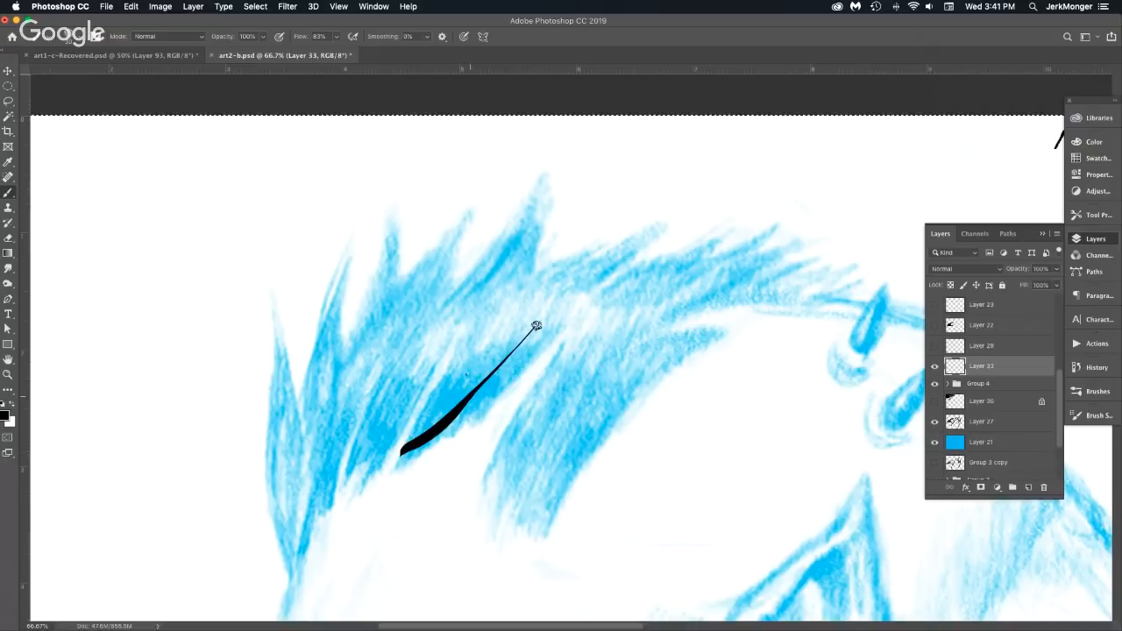
Draw swelling, zigzag and looping test strokes over the hair up close, and clear all of them from Layer 33.
{"action": "mouse_move", "coordinate": [443, 429]}
{"action": "left_mouse_down"}
{"action": "mouse_move", "coordinate": [519, 450]}
{"action": "mouse_move", "coordinate": [496, 432]}
{"action": "mouse_move", "coordinate": [625, 304]}
{"action": "left_mouse_up"}
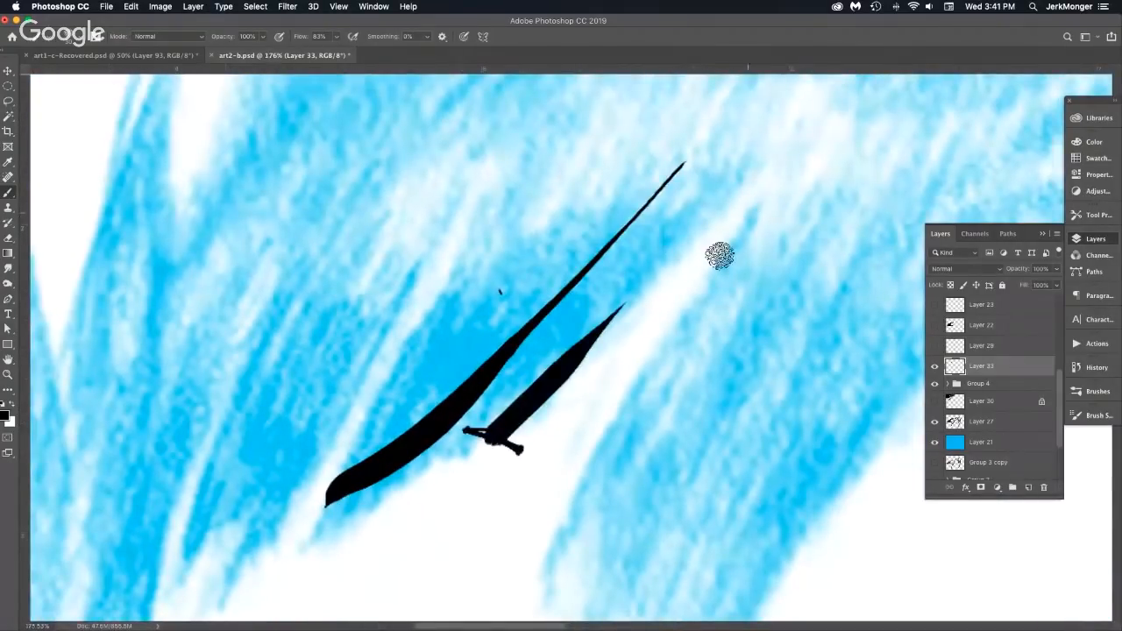
{"action": "mouse_move", "coordinate": [761, 191]}
{"action": "left_mouse_down"}
{"action": "mouse_move", "coordinate": [575, 501]}
{"action": "mouse_move", "coordinate": [829, 161]}
{"action": "mouse_move", "coordinate": [775, 443]}
{"action": "mouse_move", "coordinate": [848, 354]}
{"action": "mouse_move", "coordinate": [879, 272]}
{"action": "left_mouse_up"}
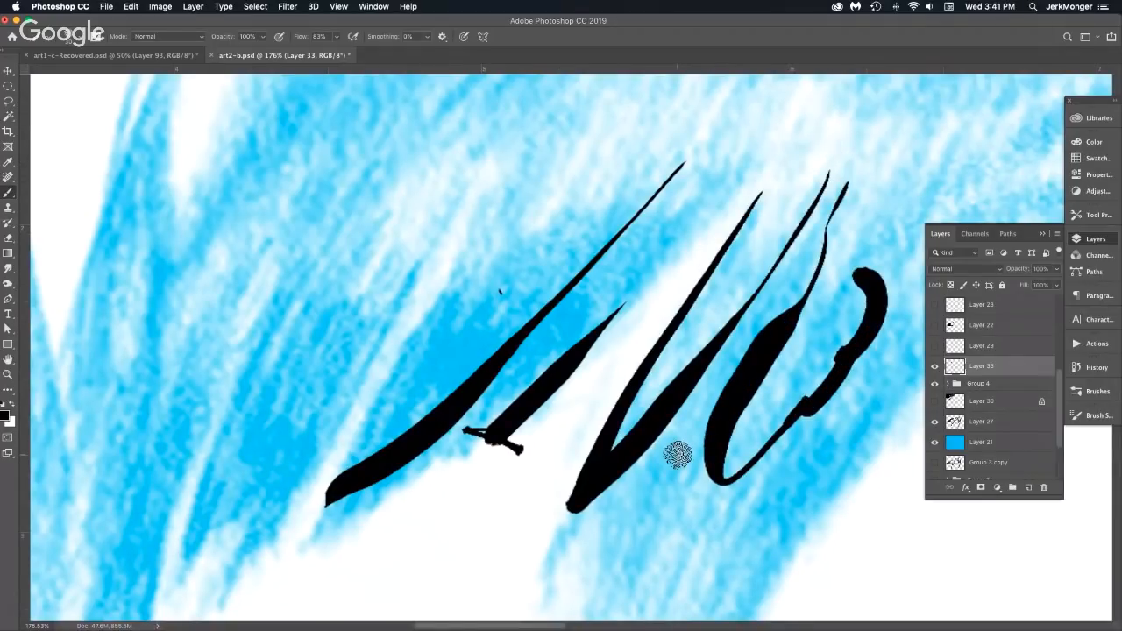
{"action": "key", "text": "BackSpace"}
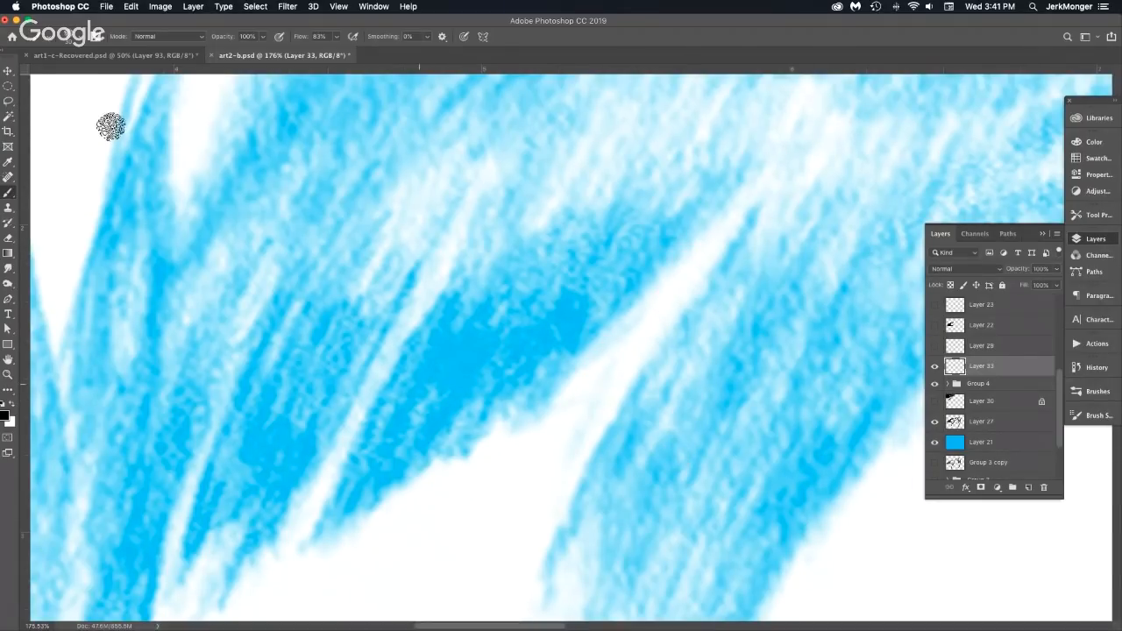
{"action": "key", "text": "super+Tab"}
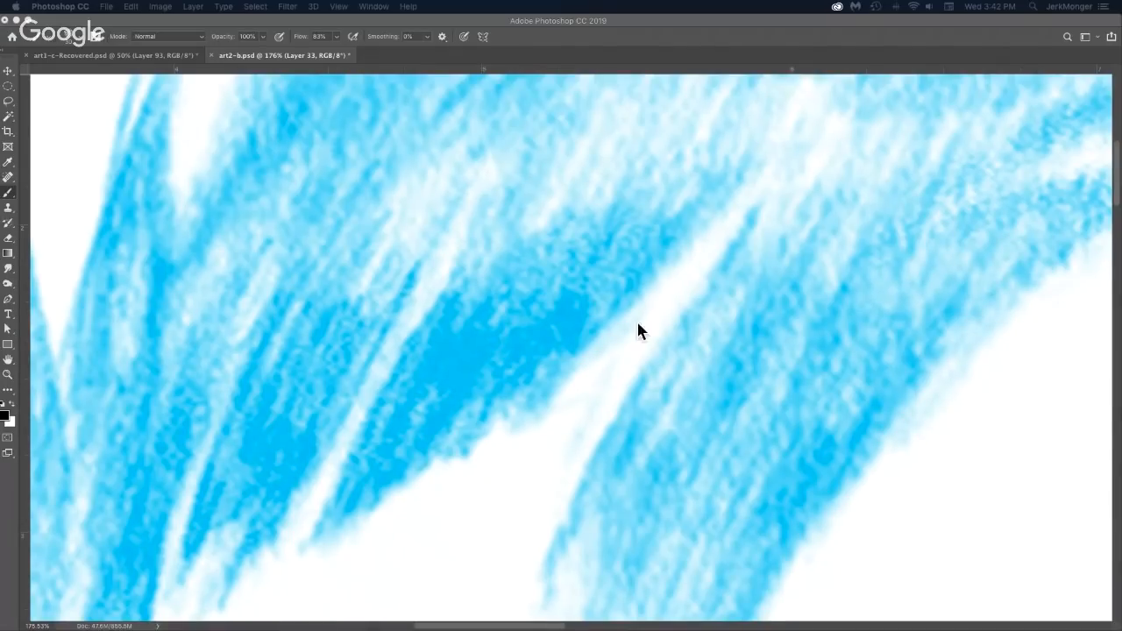
{"action": "key", "text": "shift+Tab"}
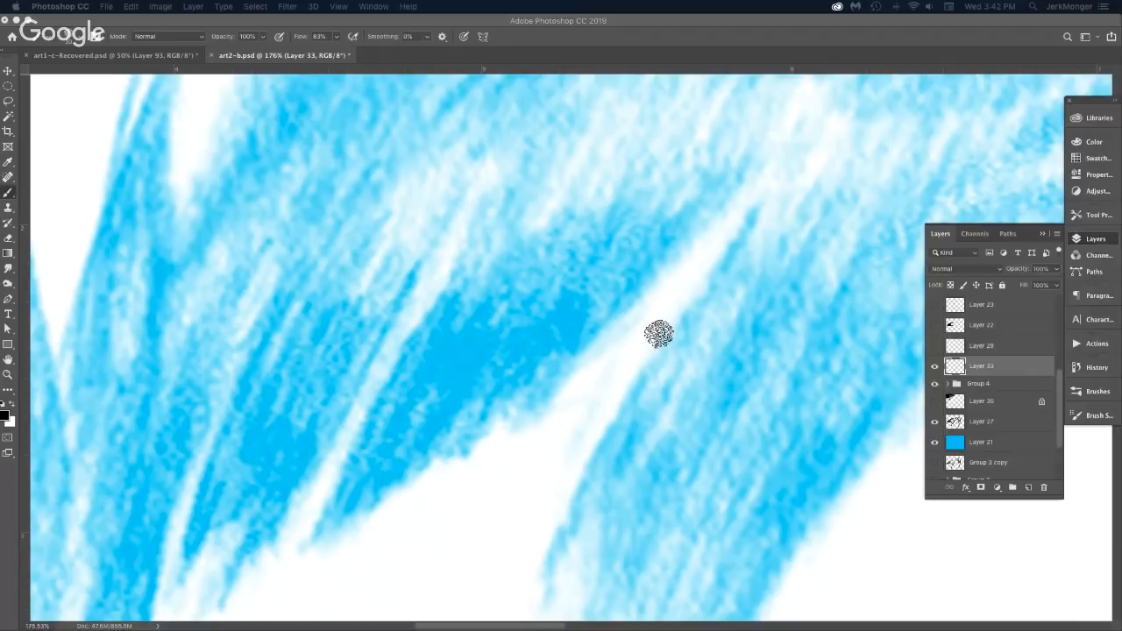
Switch to the Kyle's Inkbox - Old Nib preset and ink tapered strokes along the lower edge of the dark hair mass.
{"action": "left_click", "coordinate": [50, 39]}
{"action": "left_click", "coordinate": [193, 185]}
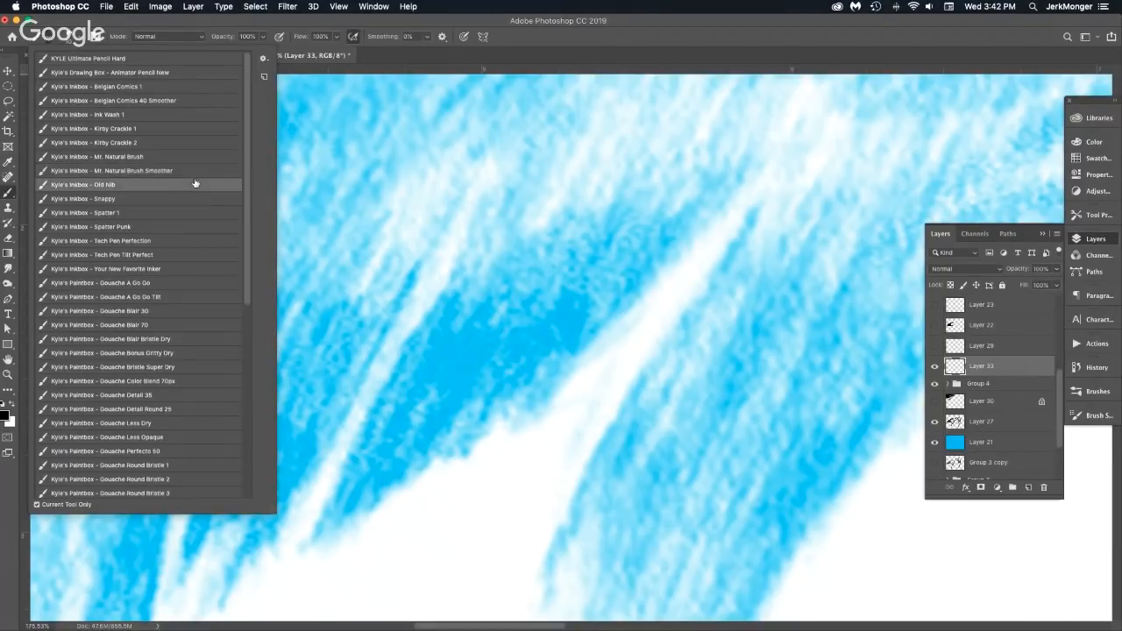
{"action": "left_click", "coordinate": [484, 433]}
{"action": "mouse_move", "coordinate": [317, 531]}
{"action": "left_mouse_down"}
{"action": "mouse_move", "coordinate": [419, 363]}
{"action": "mouse_move", "coordinate": [437, 463]}
{"action": "mouse_move", "coordinate": [516, 410]}
{"action": "mouse_move", "coordinate": [693, 210]}
{"action": "left_mouse_up"}
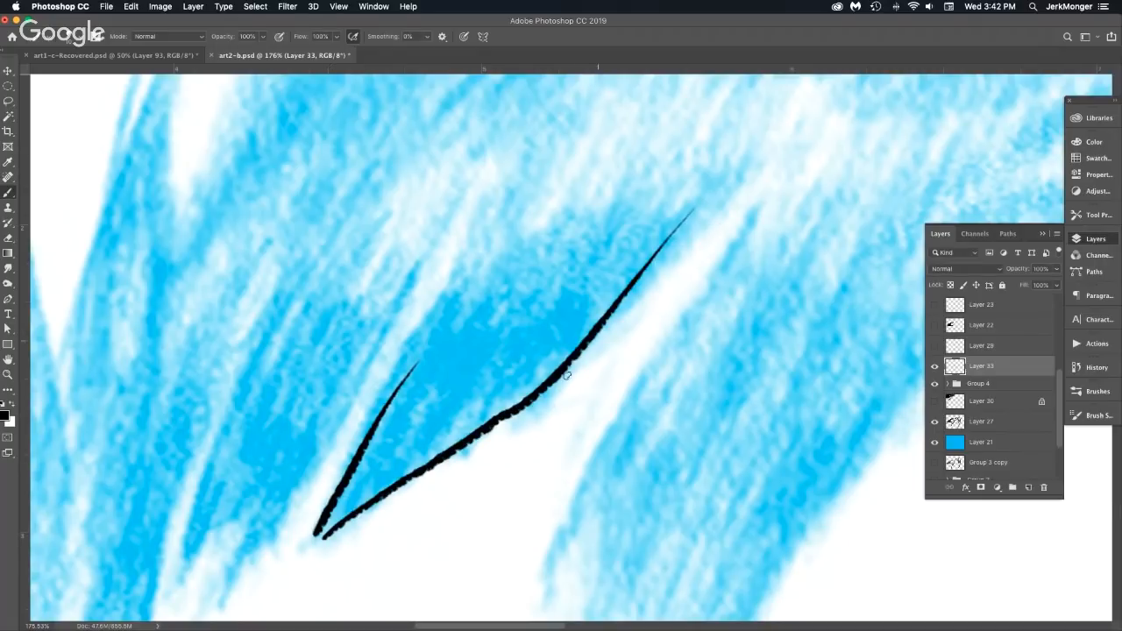
{"action": "left_click_drag", "start_coordinate": [568, 375], "coordinate": [747, 167]}
{"action": "left_click_drag", "start_coordinate": [500, 412], "coordinate": [598, 270]}
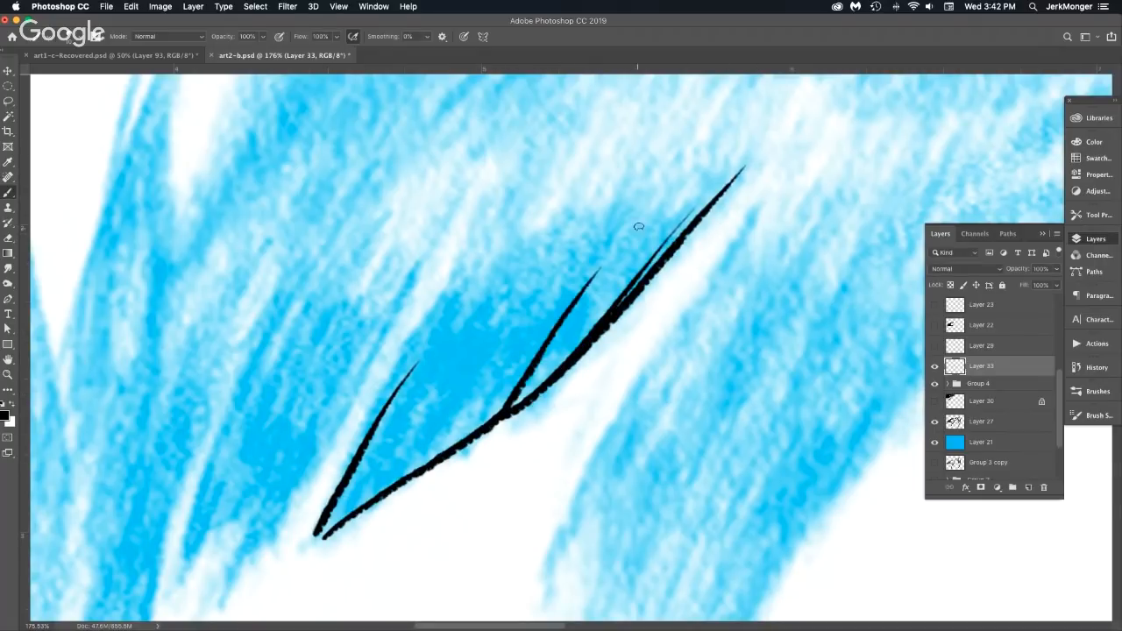
{"action": "left_click_drag", "start_coordinate": [638, 227], "coordinate": [627, 237]}
{"action": "key", "text": "super+Tab"}
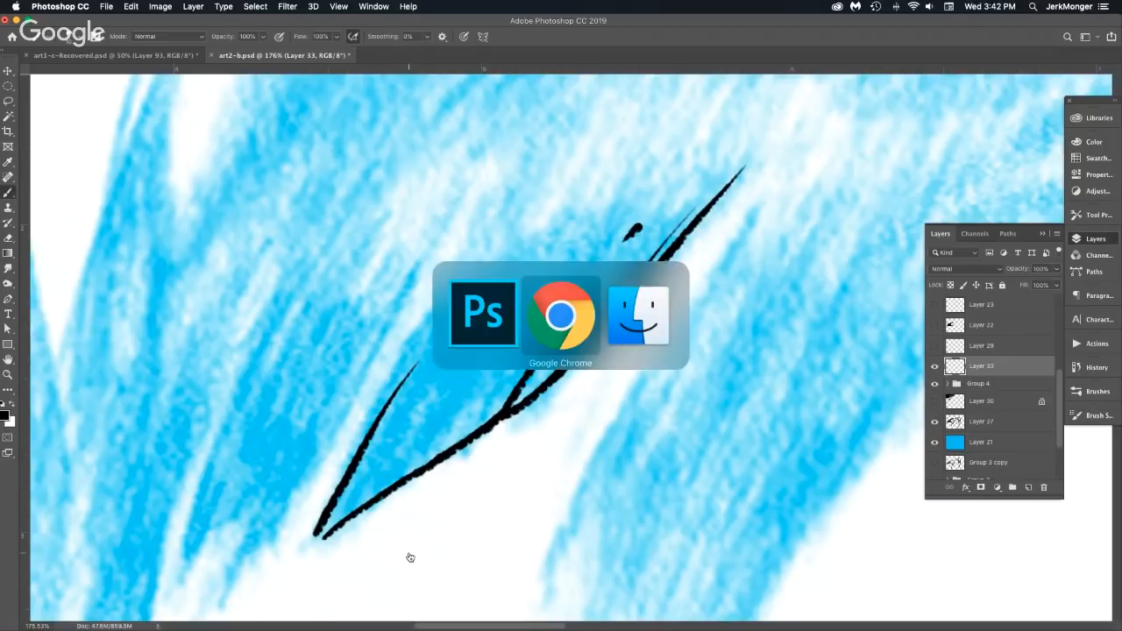
{"action": "key", "text": "super+Tab"}
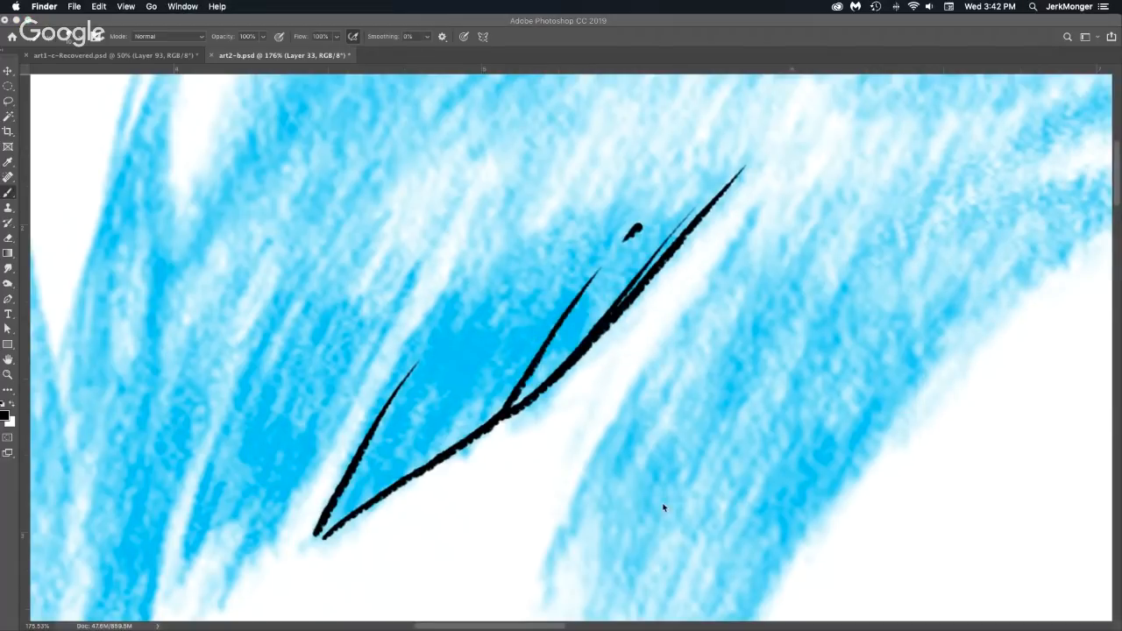
{"action": "mouse_move", "coordinate": [1106, 405]}
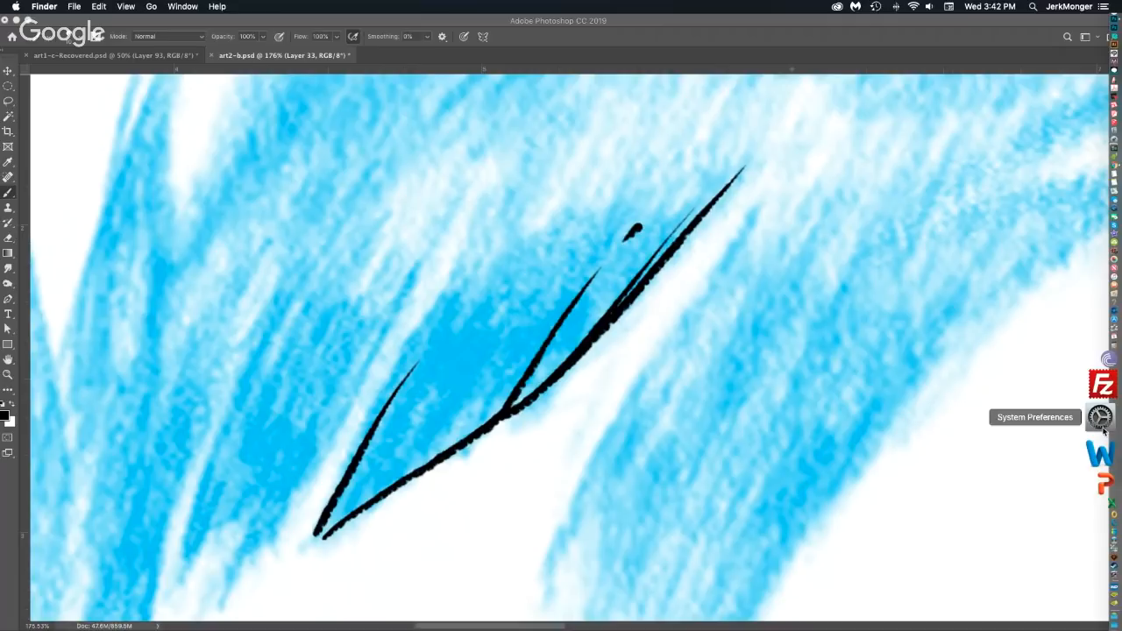
{"action": "left_click", "coordinate": [562, 263]}
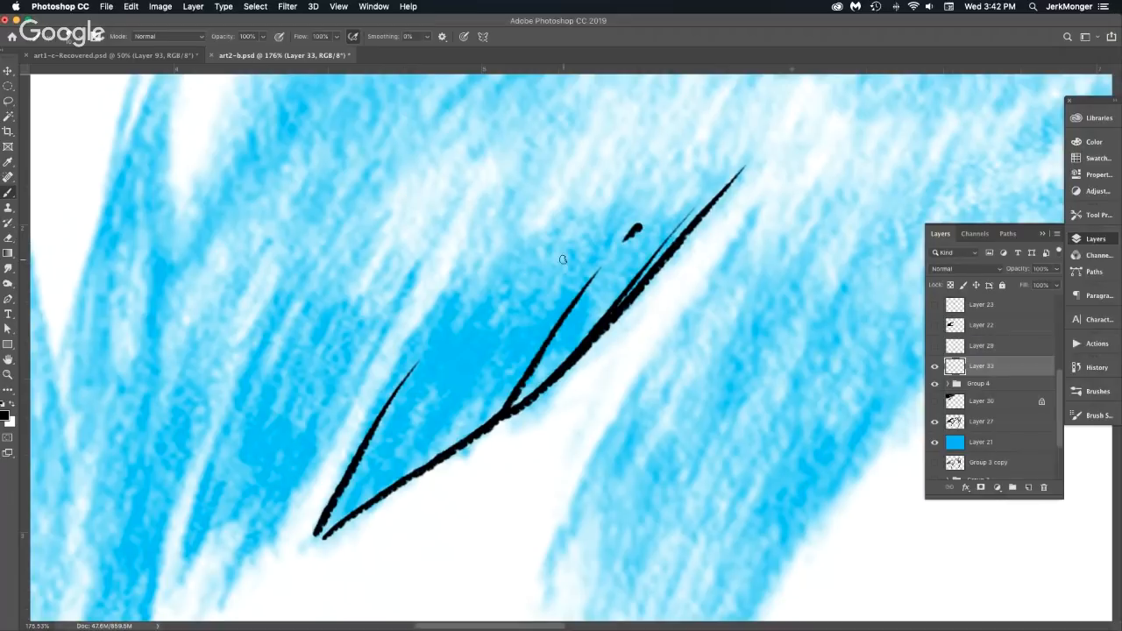
Fill the two dark hair masses at the hairline with dense tapered diagonal strokes, and clear all test inking from Layer 33.
{"action": "left_click", "coordinate": [632, 359], "text": "alt"}
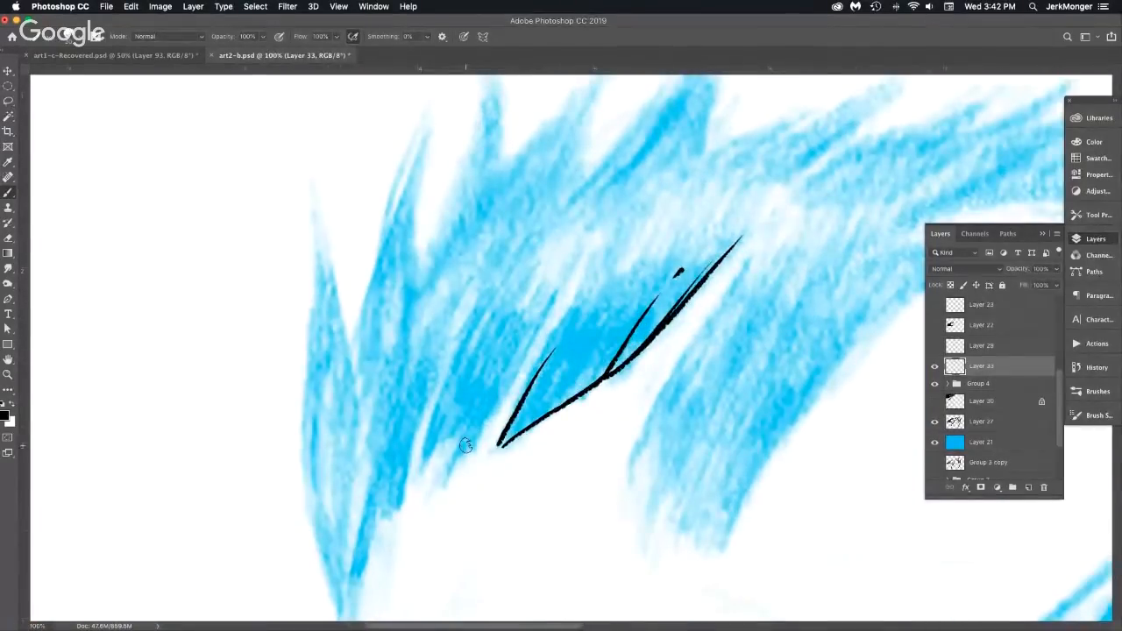
{"action": "mouse_move", "coordinate": [444, 487]}
{"action": "left_mouse_down"}
{"action": "mouse_move", "coordinate": [512, 392]}
{"action": "mouse_move", "coordinate": [571, 272]}
{"action": "mouse_move", "coordinate": [528, 319]}
{"action": "left_mouse_up"}
{"action": "left_click_drag", "start_coordinate": [465, 449], "coordinate": [533, 308]}
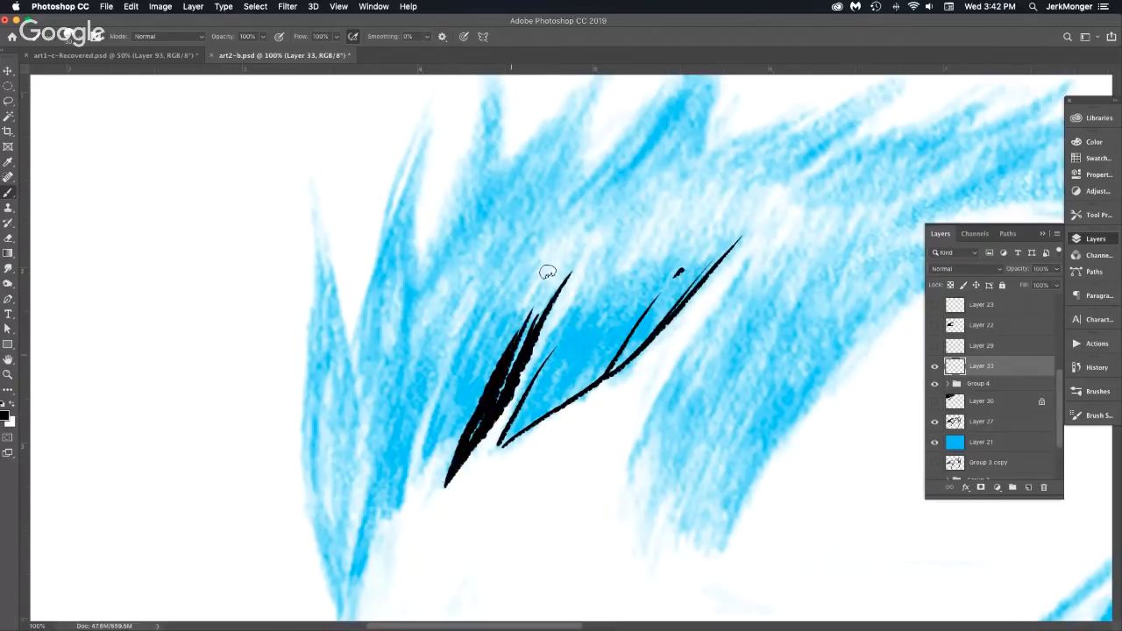
{"action": "left_click_drag", "start_coordinate": [505, 368], "coordinate": [561, 279]}
{"action": "left_click_drag", "start_coordinate": [500, 441], "coordinate": [599, 269]}
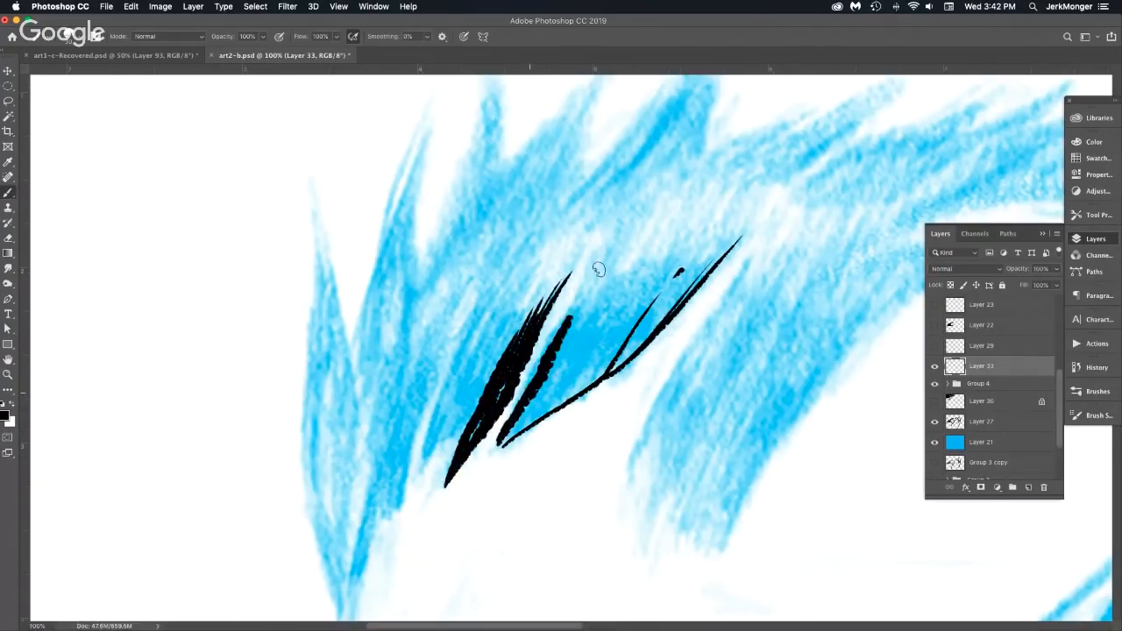
{"action": "mouse_move", "coordinate": [501, 441]}
{"action": "left_mouse_down"}
{"action": "mouse_move", "coordinate": [579, 312]}
{"action": "mouse_move", "coordinate": [544, 406]}
{"action": "mouse_move", "coordinate": [602, 378]}
{"action": "left_mouse_up"}
{"action": "mouse_move", "coordinate": [576, 394]}
{"action": "left_mouse_down"}
{"action": "mouse_move", "coordinate": [605, 375]}
{"action": "mouse_move", "coordinate": [662, 275]}
{"action": "mouse_move", "coordinate": [586, 375]}
{"action": "mouse_move", "coordinate": [654, 276]}
{"action": "left_mouse_up"}
{"action": "mouse_move", "coordinate": [545, 408]}
{"action": "left_mouse_down"}
{"action": "mouse_move", "coordinate": [648, 276]}
{"action": "mouse_move", "coordinate": [619, 289]}
{"action": "left_mouse_up"}
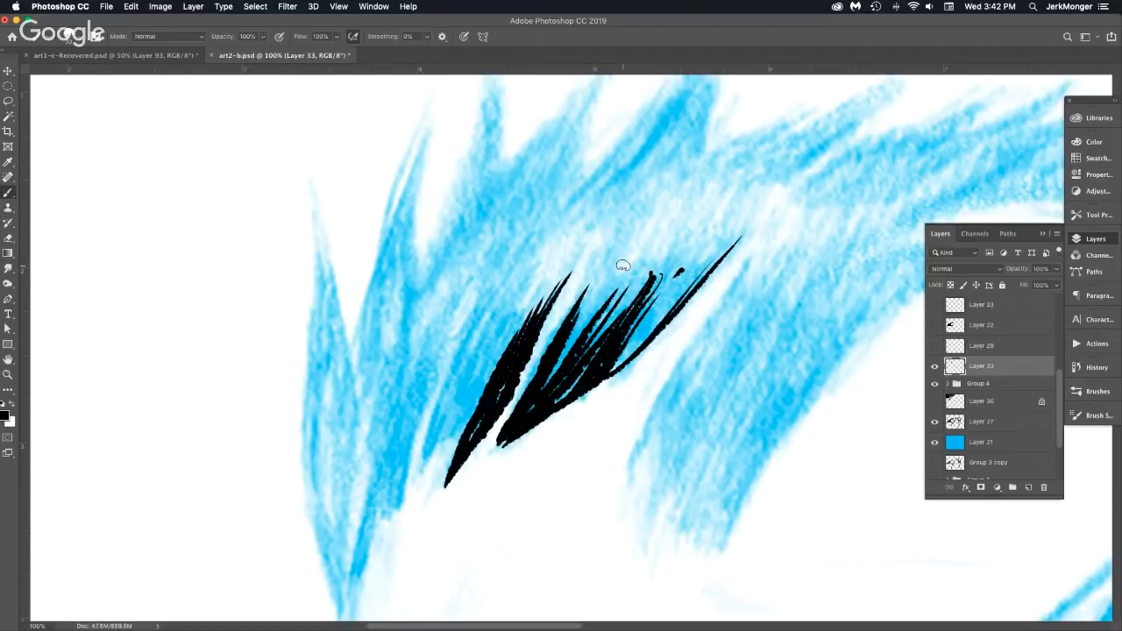
{"action": "key", "text": "super+z"}
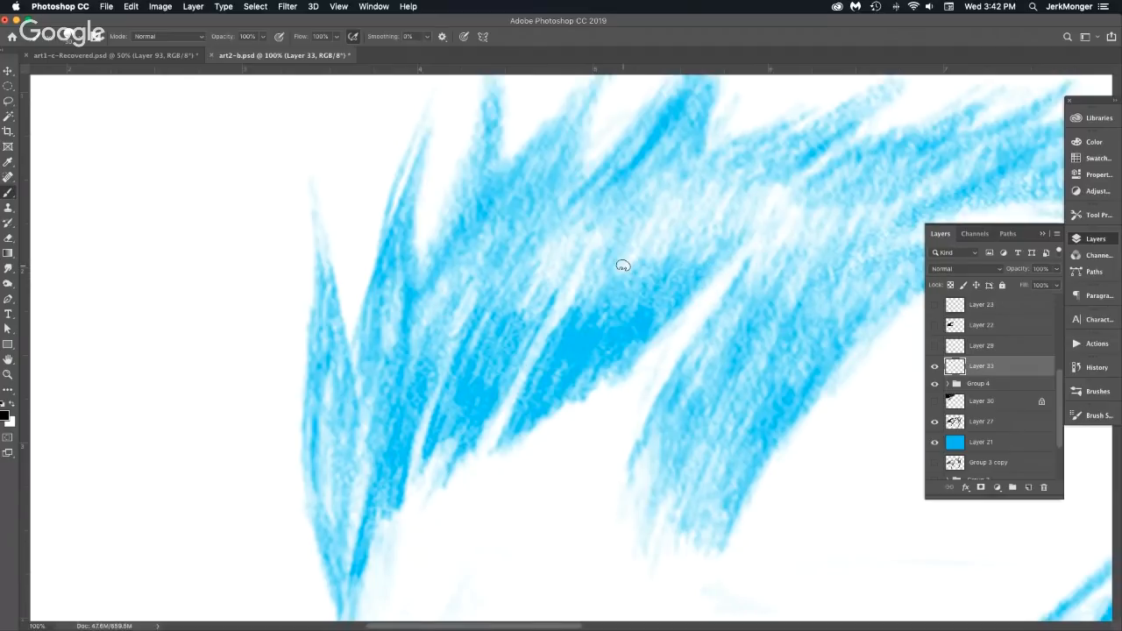
Switch to the Kyle's Inkbox - Snappy preset and draw a row of slanted parallel strokes across the dark hair mass.
{"action": "left_click", "coordinate": [57, 43]}
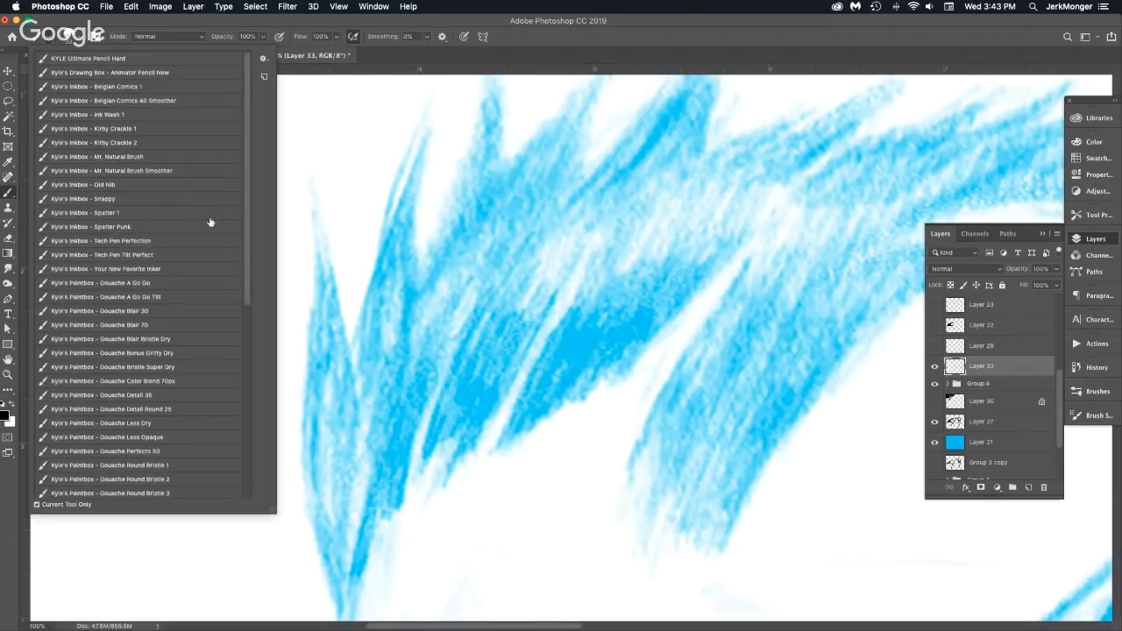
{"action": "left_click", "coordinate": [175, 201]}
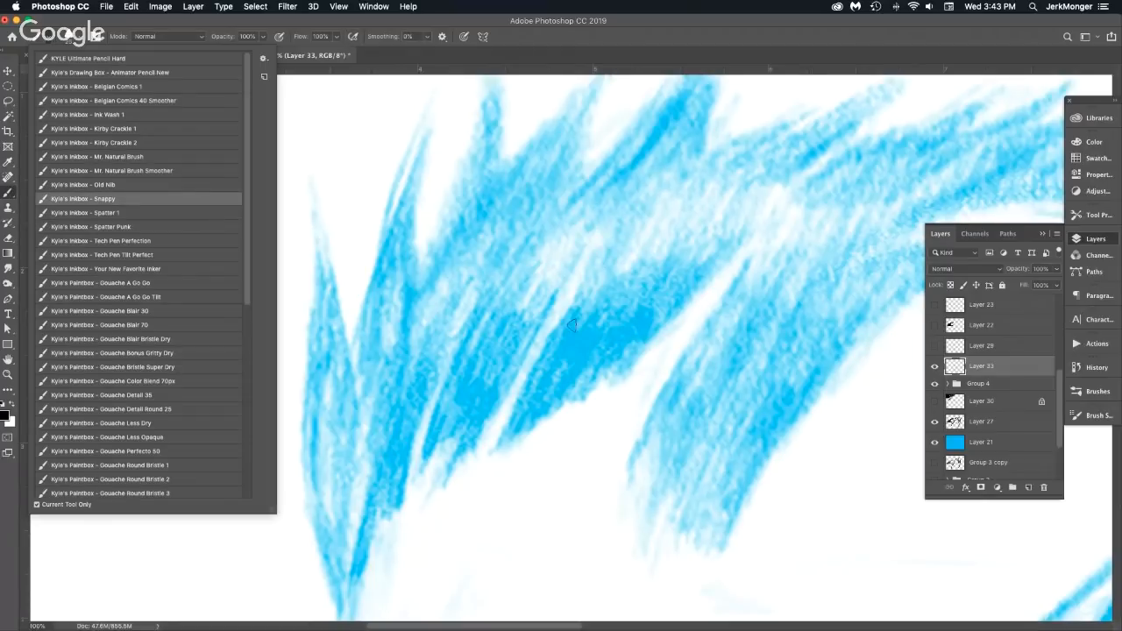
{"action": "left_click", "coordinate": [550, 354]}
{"action": "left_click_drag", "start_coordinate": [561, 354], "coordinate": [682, 270]}
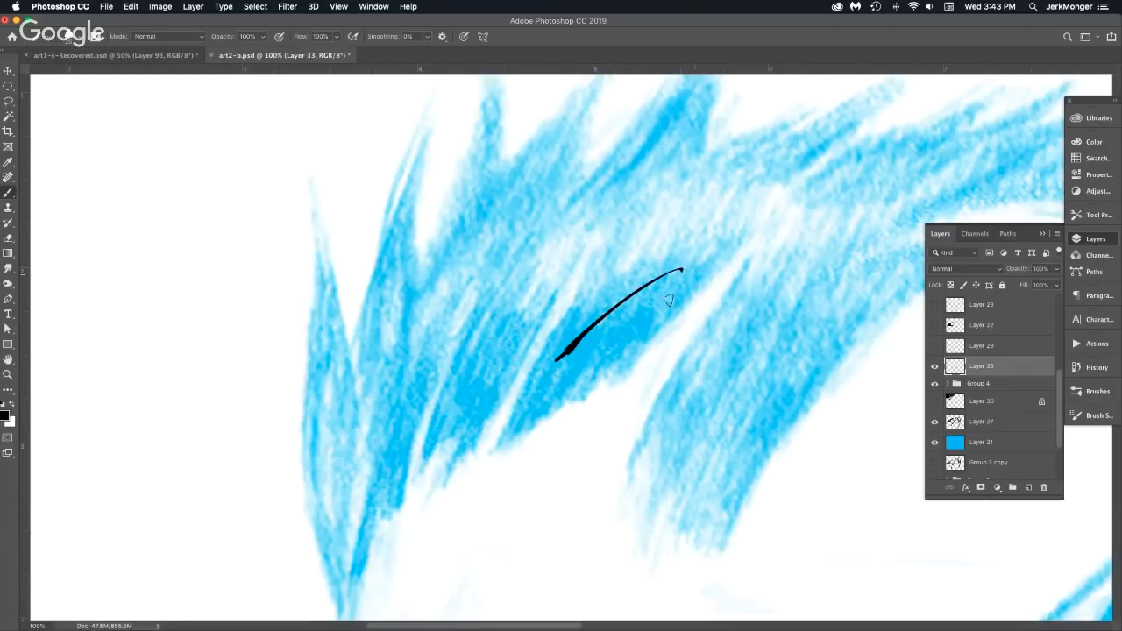
{"action": "left_click_drag", "start_coordinate": [600, 356], "coordinate": [724, 276]}
{"action": "left_click", "coordinate": [742, 263]}
{"action": "left_click_drag", "start_coordinate": [609, 371], "coordinate": [737, 294]}
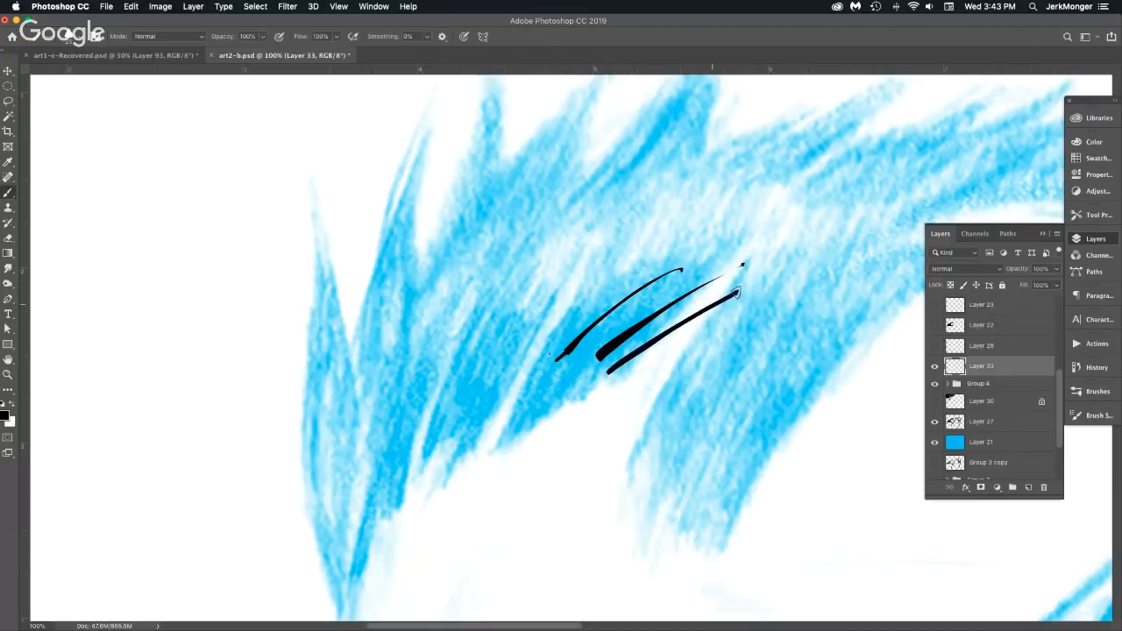
{"action": "mouse_move", "coordinate": [638, 385]}
{"action": "left_mouse_down"}
{"action": "mouse_move", "coordinate": [781, 299]}
{"action": "mouse_move", "coordinate": [733, 352]}
{"action": "left_mouse_up"}
{"action": "mouse_move", "coordinate": [693, 378]}
{"action": "left_mouse_down"}
{"action": "mouse_move", "coordinate": [660, 394]}
{"action": "mouse_move", "coordinate": [749, 344]}
{"action": "left_mouse_up"}
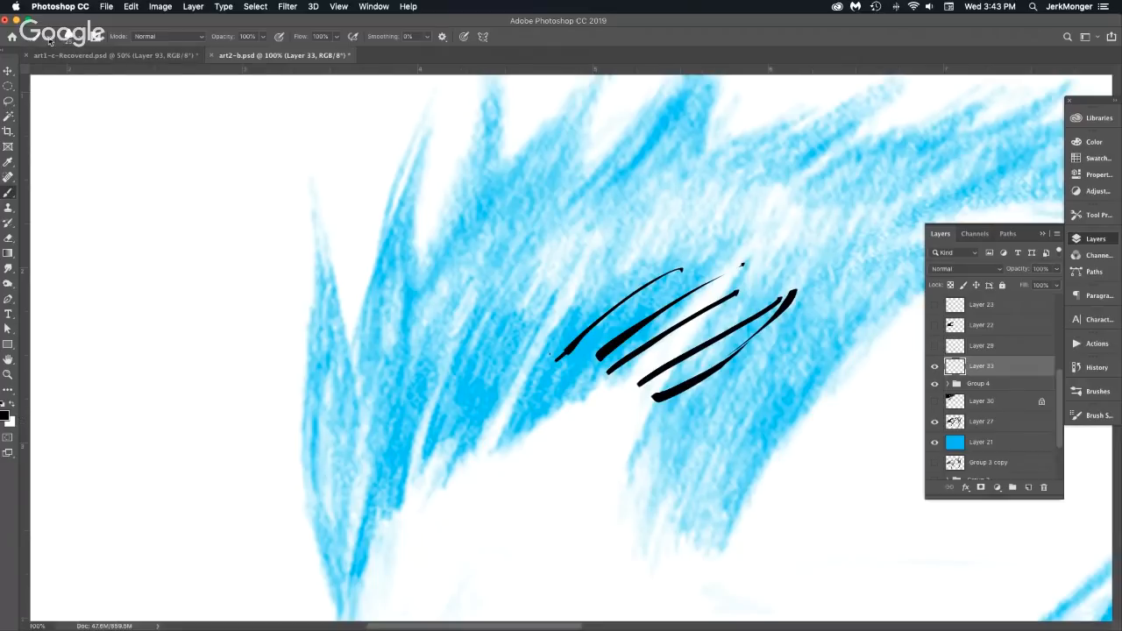
Draw long, gently curved test strokes with the Snappy preset over the upper hair, and clear all of them from Layer 33.
{"action": "left_click", "coordinate": [50, 39]}
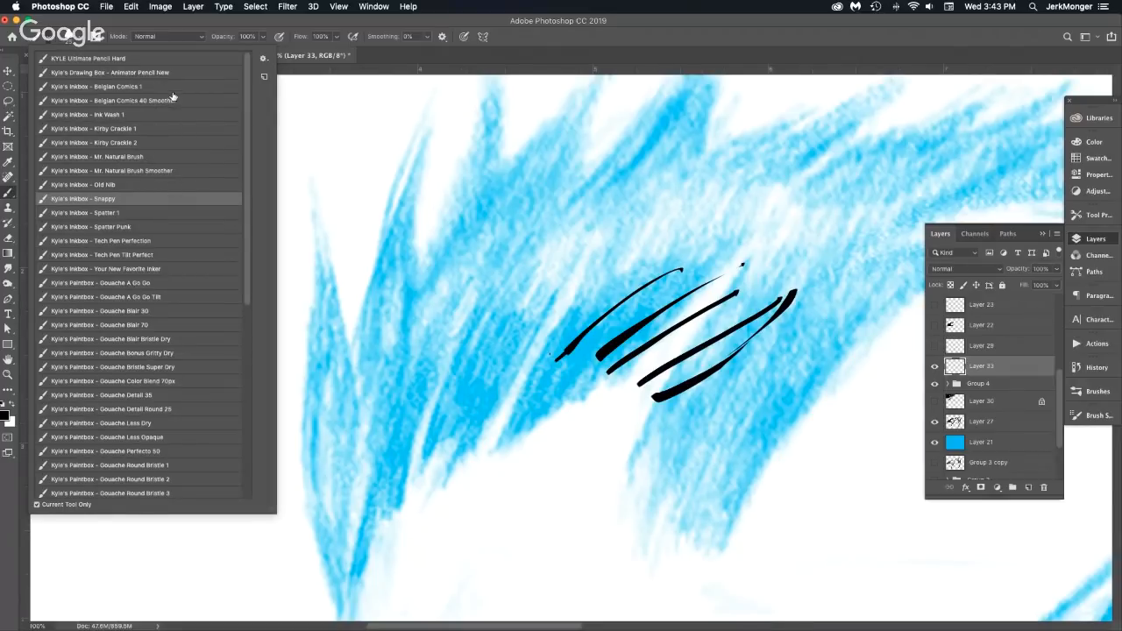
{"action": "left_click", "coordinate": [742, 221]}
{"action": "left_click_drag", "start_coordinate": [628, 249], "coordinate": [794, 173]}
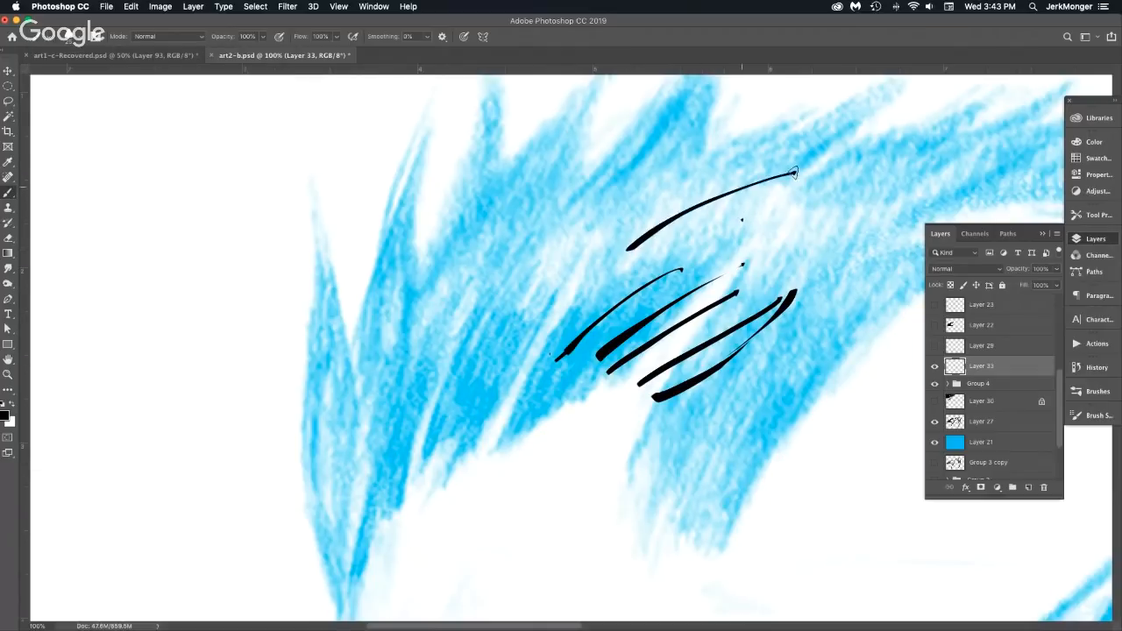
{"action": "left_click", "coordinate": [811, 173]}
{"action": "left_click_drag", "start_coordinate": [761, 211], "coordinate": [884, 171]}
{"action": "left_click_drag", "start_coordinate": [841, 217], "coordinate": [884, 247]}
{"action": "left_click_drag", "start_coordinate": [740, 273], "coordinate": [491, 350]}
{"action": "left_click_drag", "start_coordinate": [537, 314], "coordinate": [729, 256]}
{"action": "left_click_drag", "start_coordinate": [578, 340], "coordinate": [795, 298]}
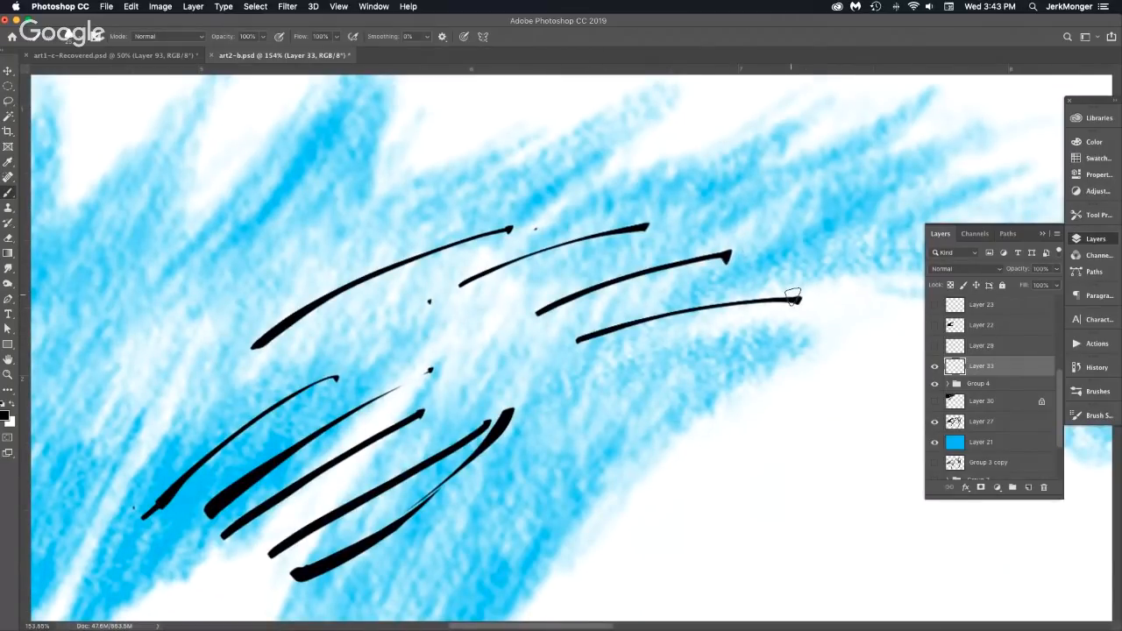
{"action": "key", "text": "Delete"}
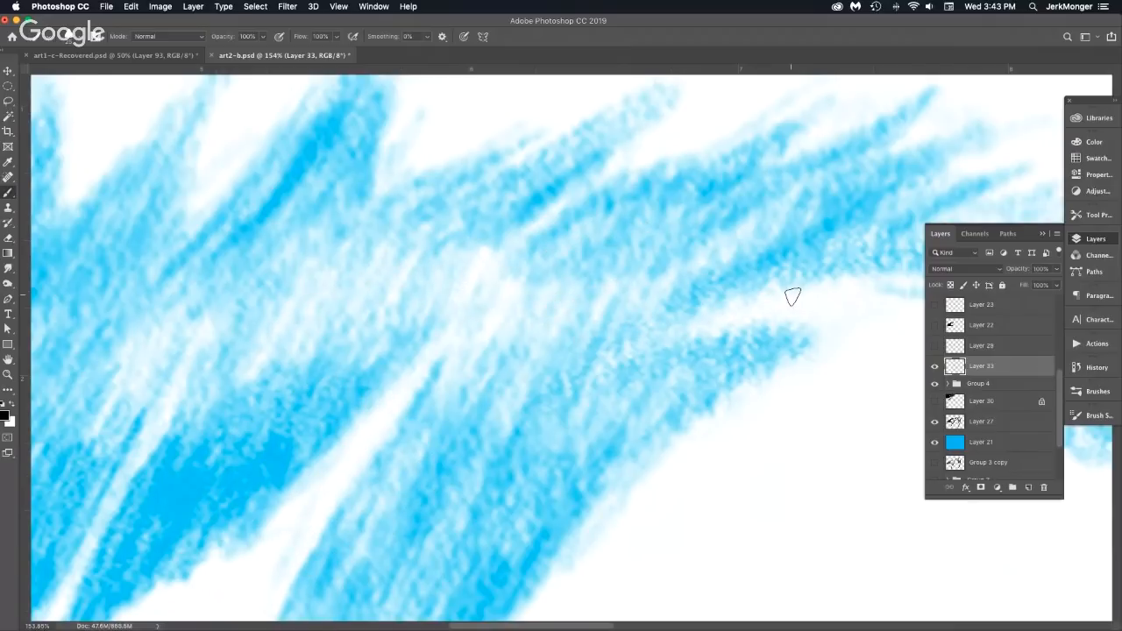
Switch to the Kyle's Inkbox - Spatter 1 preset, spatter dots over the hair, and undo the spatter.
{"action": "left_click", "coordinate": [47, 42]}
{"action": "left_click", "coordinate": [175, 217]}
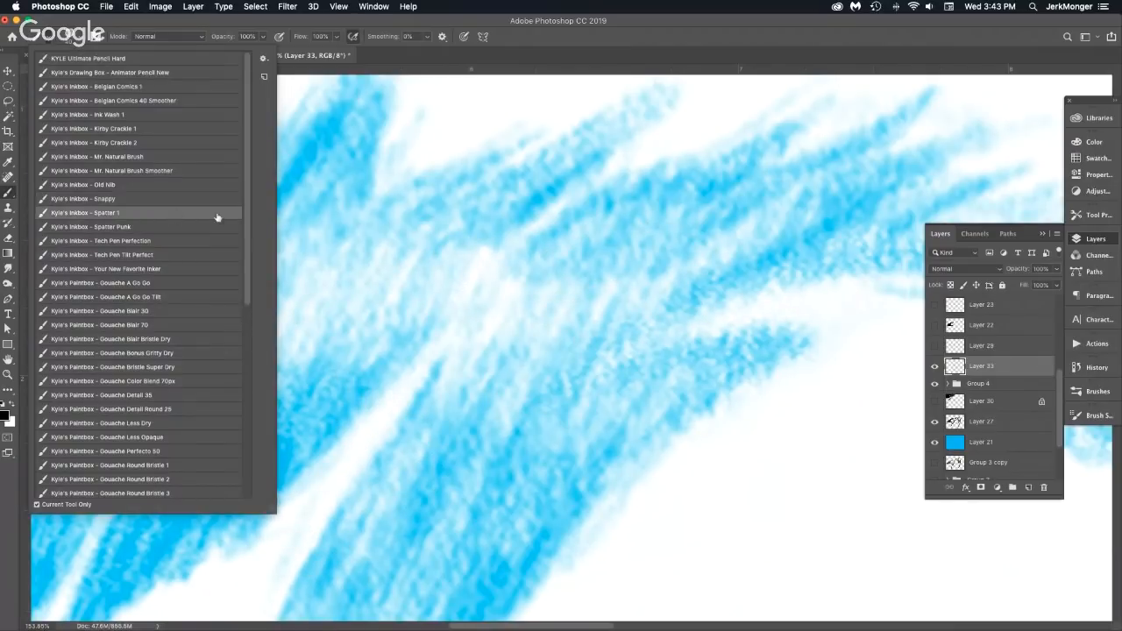
{"action": "left_click", "coordinate": [417, 328]}
{"action": "mouse_move", "coordinate": [441, 374]}
{"action": "left_mouse_down"}
{"action": "mouse_move", "coordinate": [676, 243]}
{"action": "mouse_move", "coordinate": [726, 228]}
{"action": "mouse_move", "coordinate": [729, 265]}
{"action": "mouse_move", "coordinate": [699, 314]}
{"action": "mouse_move", "coordinate": [743, 354]}
{"action": "mouse_move", "coordinate": [682, 368]}
{"action": "mouse_move", "coordinate": [623, 343]}
{"action": "mouse_move", "coordinate": [423, 464]}
{"action": "mouse_move", "coordinate": [359, 519]}
{"action": "mouse_move", "coordinate": [321, 501]}
{"action": "mouse_move", "coordinate": [304, 431]}
{"action": "mouse_move", "coordinate": [216, 346]}
{"action": "mouse_move", "coordinate": [237, 283]}
{"action": "mouse_move", "coordinate": [328, 238]}
{"action": "mouse_move", "coordinate": [469, 229]}
{"action": "mouse_move", "coordinate": [625, 189]}
{"action": "mouse_move", "coordinate": [702, 155]}
{"action": "mouse_move", "coordinate": [779, 182]}
{"action": "mouse_move", "coordinate": [772, 156]}
{"action": "left_mouse_up"}
{"action": "left_click", "coordinate": [631, 415], "text": "alt"}
{"action": "left_click", "coordinate": [631, 415], "text": "alt"}
{"action": "left_click", "coordinate": [631, 415], "text": "alt"}
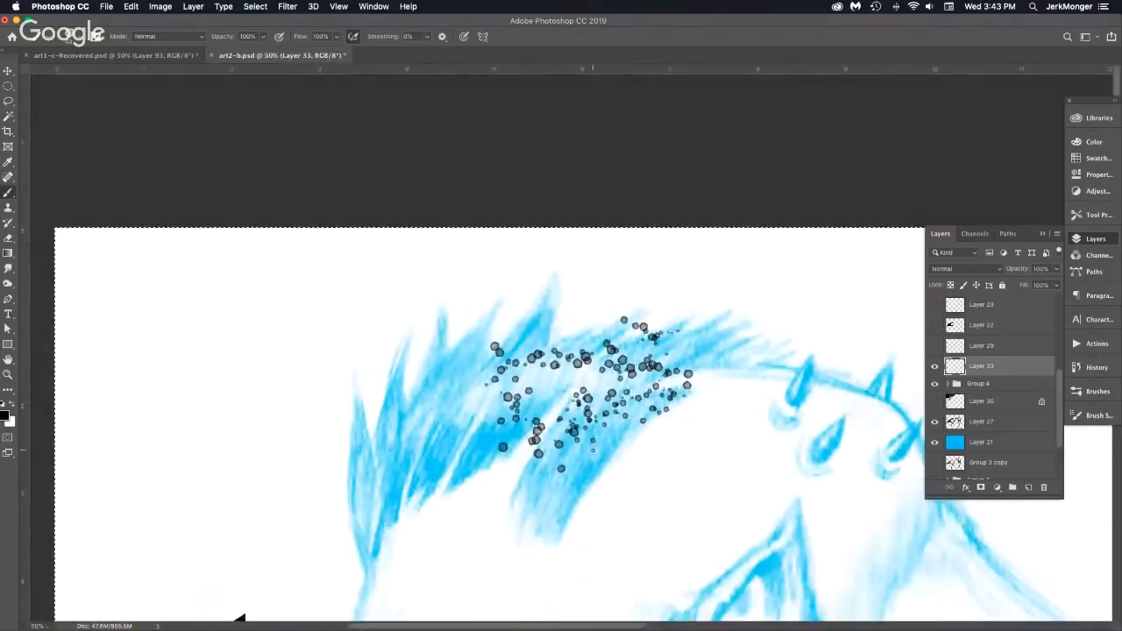
{"action": "key", "text": "super+z"}
{"action": "key", "text": "super+z"}
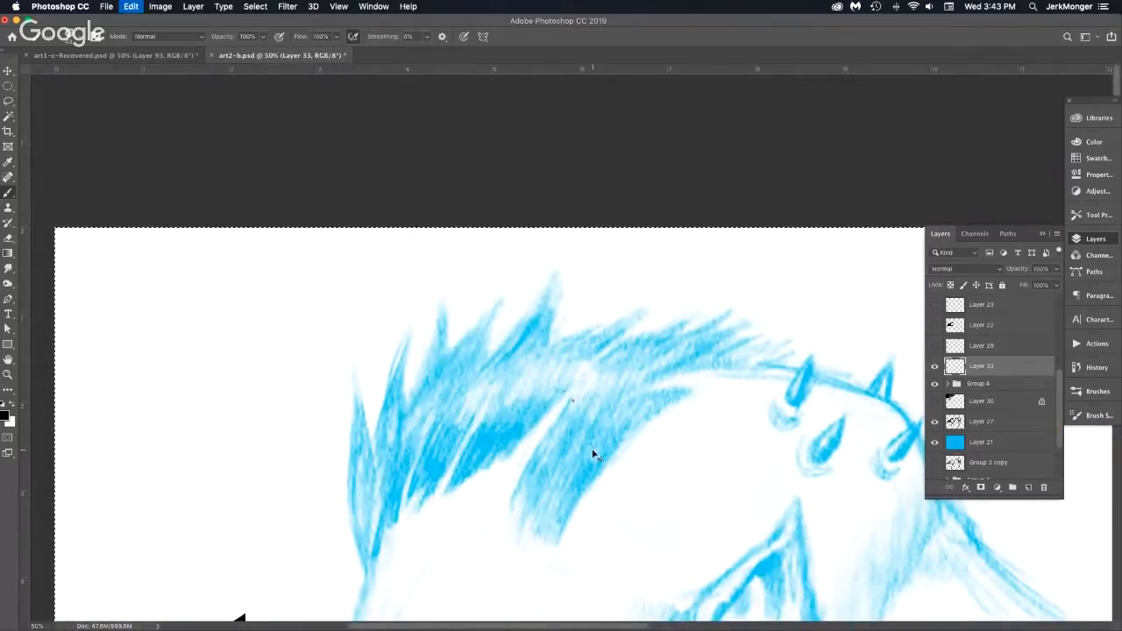
Switch to the Kyle's Inkbox - Spatter Punk preset, spray a dense diagonal band of spatter across the hair, and undo it.
{"action": "left_click", "coordinate": [57, 39]}
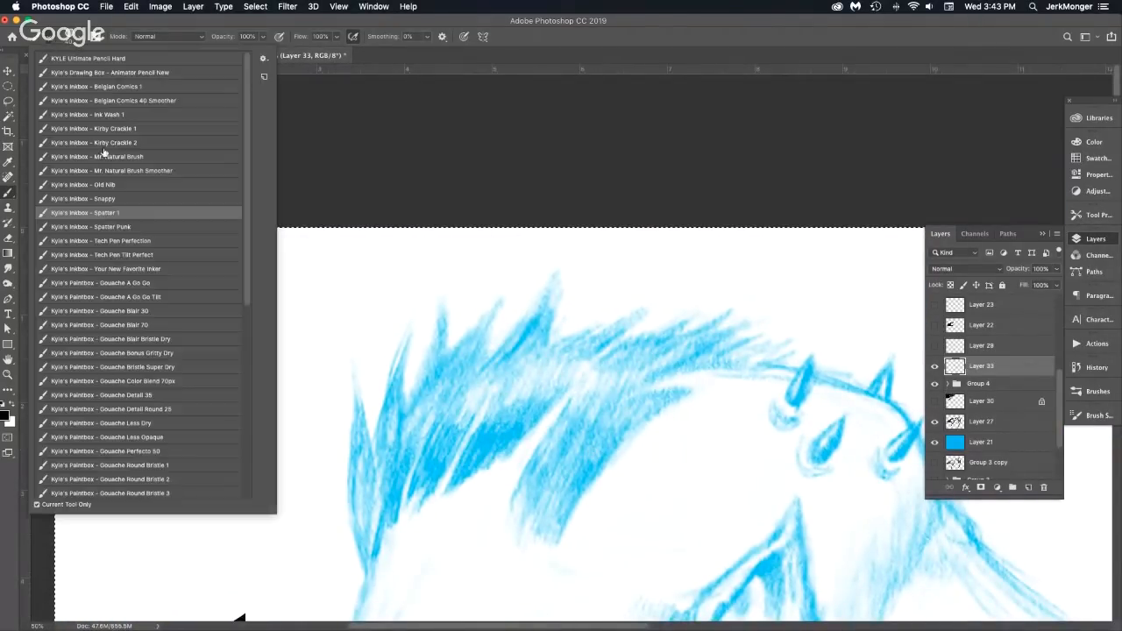
{"action": "left_click", "coordinate": [145, 227]}
{"action": "mouse_move", "coordinate": [496, 404]}
{"action": "left_mouse_down"}
{"action": "mouse_move", "coordinate": [645, 329]}
{"action": "mouse_move", "coordinate": [504, 408]}
{"action": "mouse_move", "coordinate": [481, 439]}
{"action": "mouse_move", "coordinate": [484, 465]}
{"action": "mouse_move", "coordinate": [518, 293]}
{"action": "left_mouse_up"}
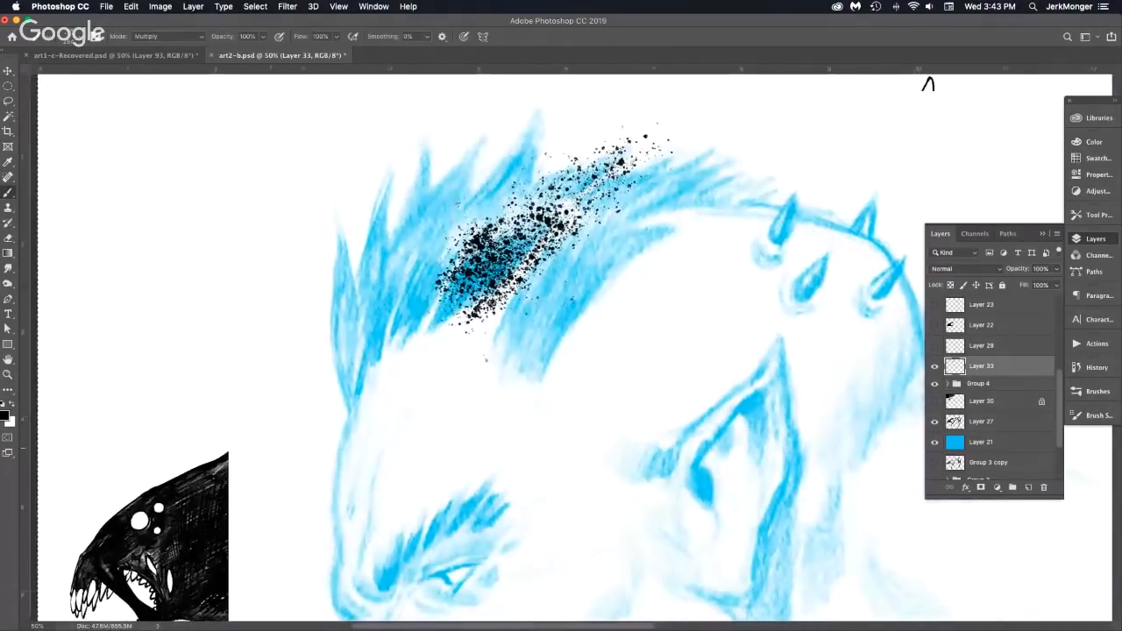
{"action": "mouse_move", "coordinate": [179, 465]}
{"action": "left_mouse_down"}
{"action": "mouse_move", "coordinate": [206, 464]}
{"action": "mouse_move", "coordinate": [298, 258]}
{"action": "left_mouse_up"}
{"action": "key", "text": "super+z"}
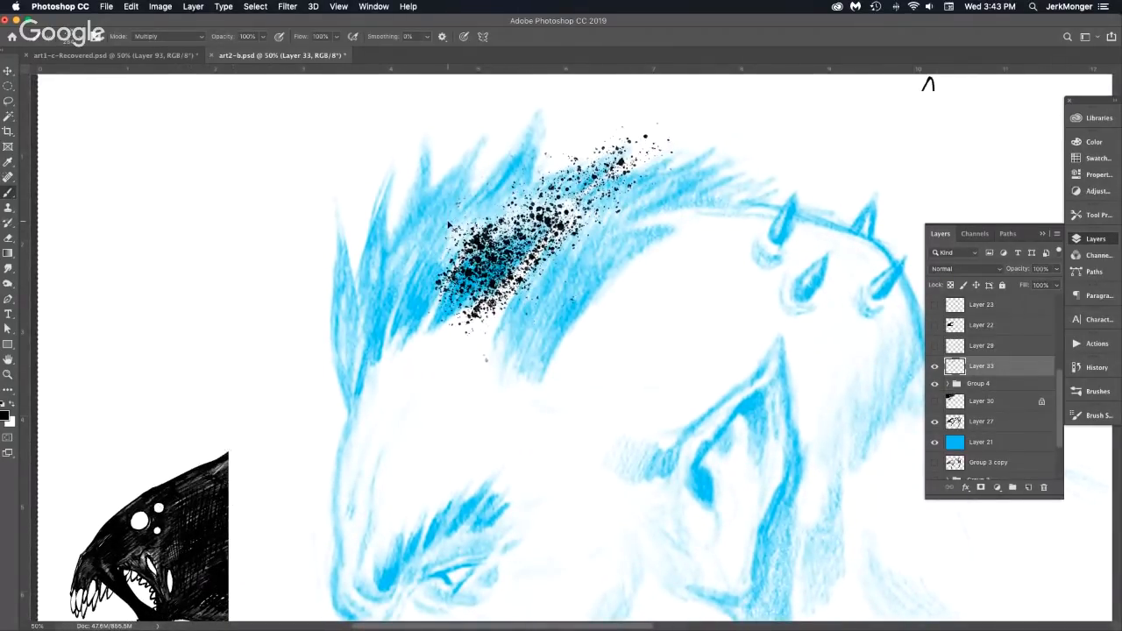
{"action": "key", "text": "super+z"}
Switch to the Kyle's Inkbox - Tech Pen Perfection preset and draw two long parallel curves along the rear hair lock.
{"action": "left_click", "coordinate": [50, 40]}
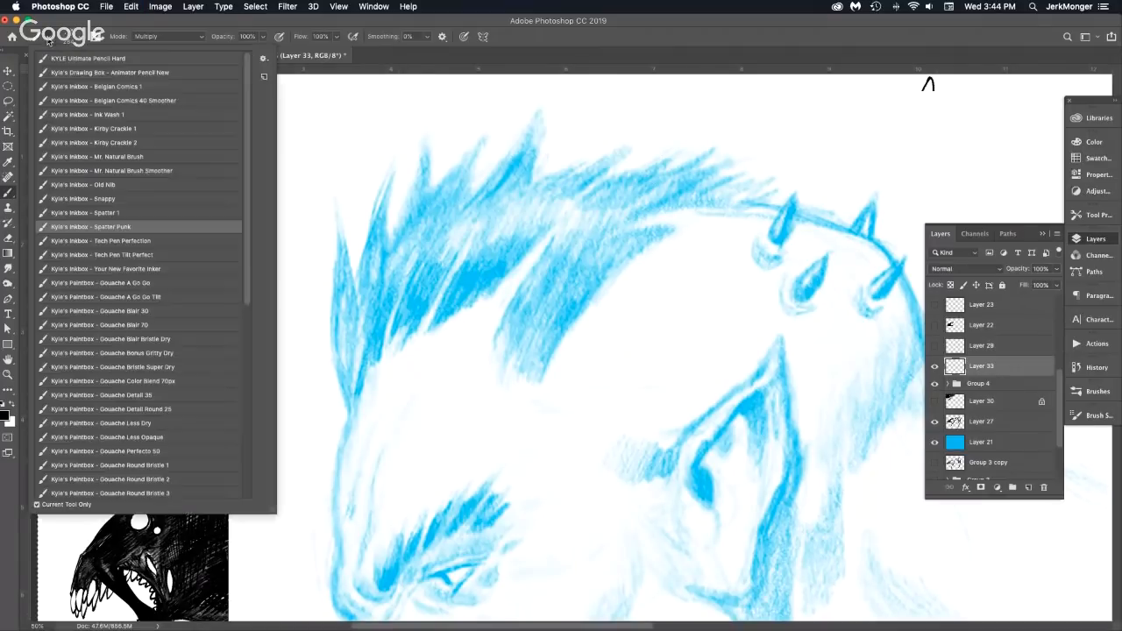
{"action": "left_click", "coordinate": [165, 241]}
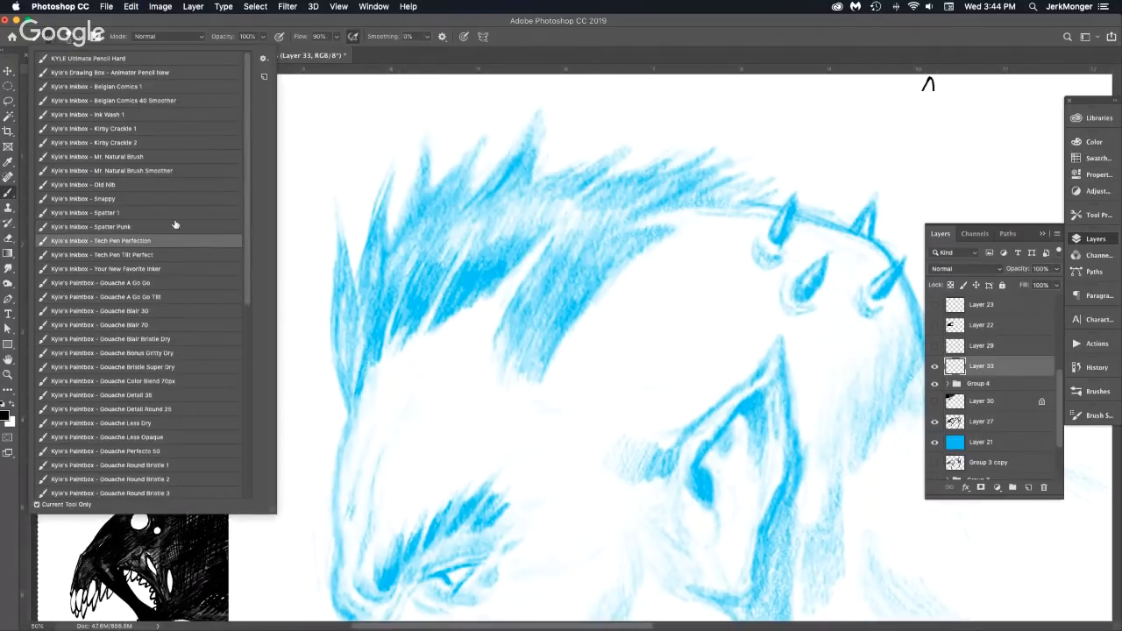
{"action": "left_click", "coordinate": [527, 306]}
{"action": "mouse_move", "coordinate": [653, 212]}
{"action": "left_mouse_down"}
{"action": "mouse_move", "coordinate": [523, 316]}
{"action": "mouse_move", "coordinate": [701, 203]}
{"action": "left_mouse_up"}
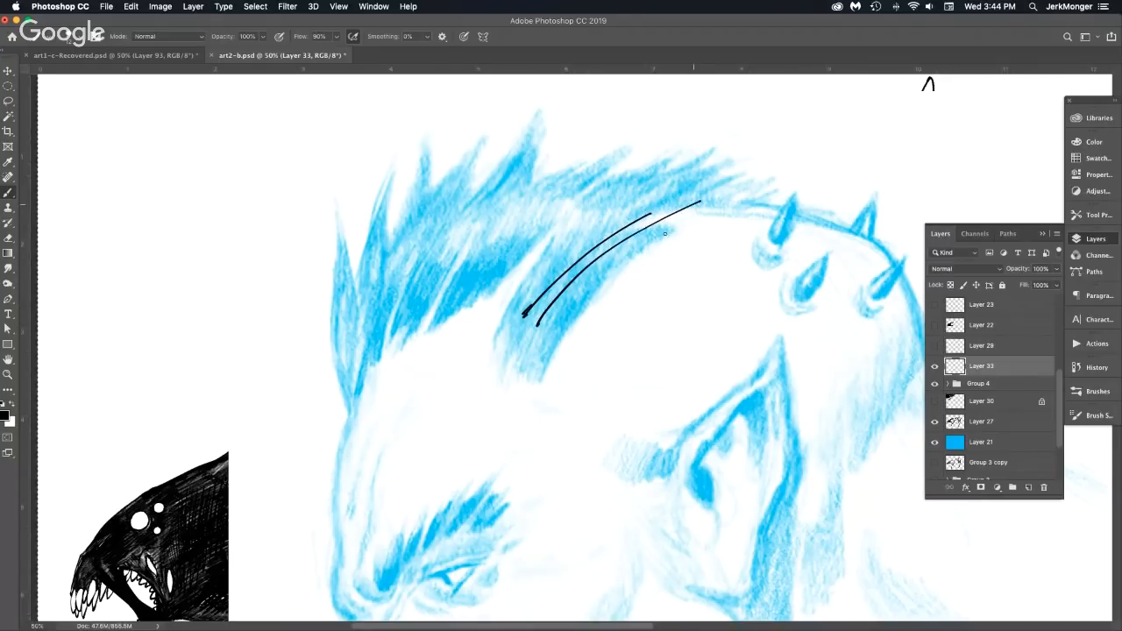
Draw more uniform curved test strokes up close on both sides of the two long curves over the rear hair lock.
{"action": "left_click", "coordinate": [602, 276]}
{"action": "left_click", "coordinate": [602, 275]}
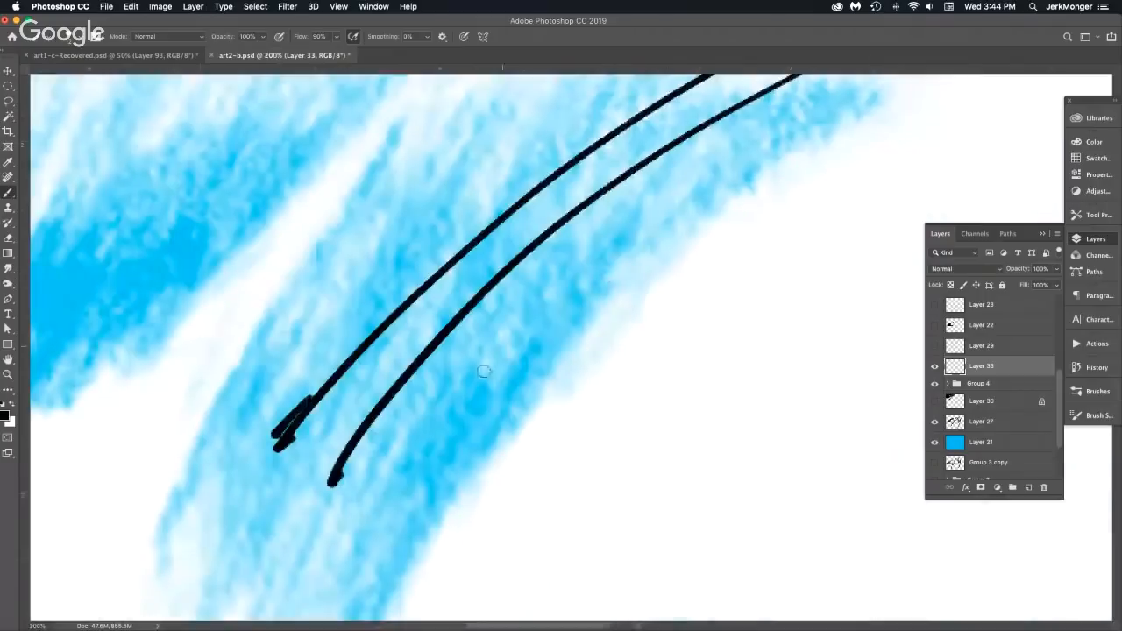
{"action": "left_click_drag", "start_coordinate": [398, 491], "coordinate": [607, 276]}
{"action": "mouse_move", "coordinate": [392, 533]}
{"action": "left_mouse_down"}
{"action": "mouse_move", "coordinate": [671, 282]}
{"action": "mouse_move", "coordinate": [721, 263]}
{"action": "left_mouse_up"}
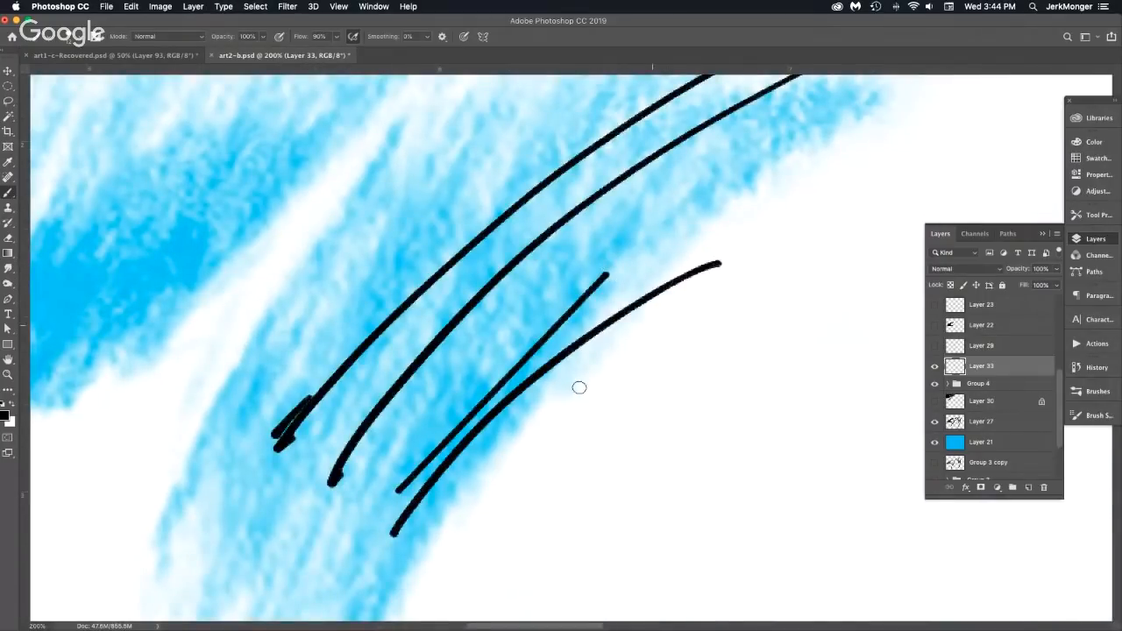
{"action": "left_click_drag", "start_coordinate": [469, 508], "coordinate": [689, 337]}
{"action": "left_click_drag", "start_coordinate": [730, 321], "coordinate": [774, 308]}
{"action": "left_click_drag", "start_coordinate": [178, 309], "coordinate": [292, 208]}
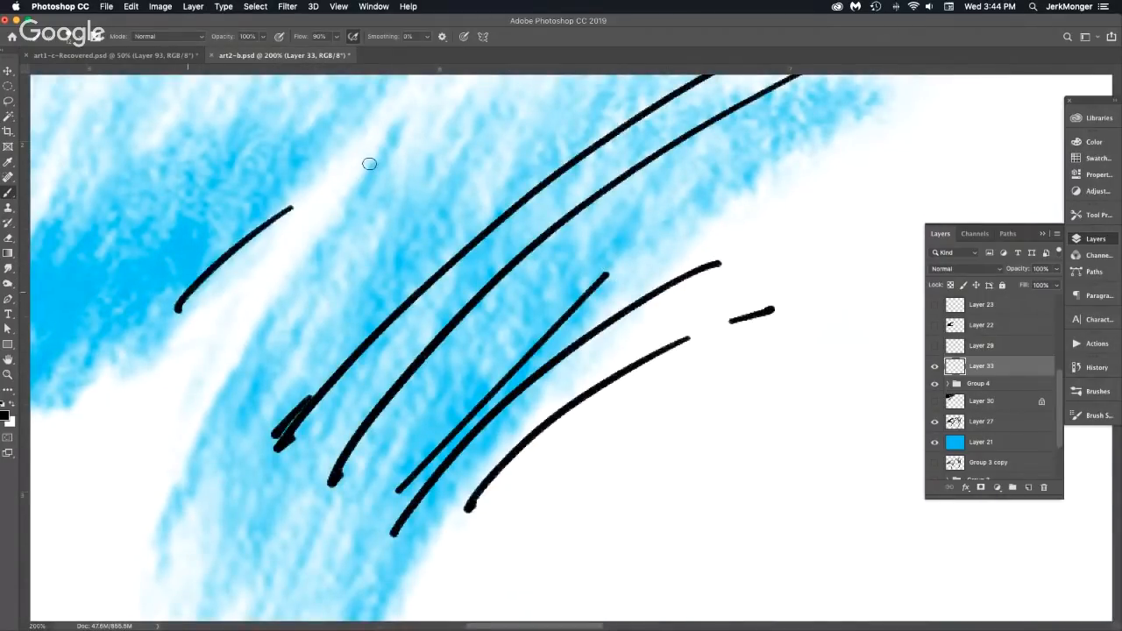
{"action": "left_click_drag", "start_coordinate": [344, 174], "coordinate": [465, 134]}
{"action": "mouse_move", "coordinate": [224, 375]}
{"action": "left_mouse_down"}
{"action": "mouse_move", "coordinate": [497, 159]}
{"action": "mouse_move", "coordinate": [575, 134]}
{"action": "left_mouse_up"}
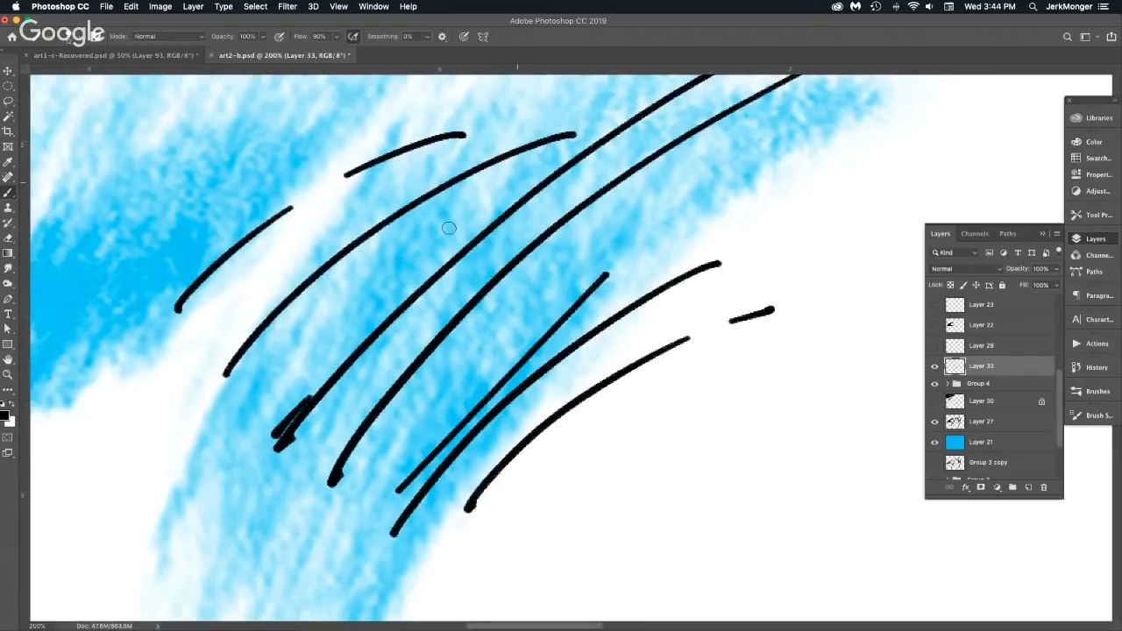
{"action": "mouse_move", "coordinate": [281, 355]}
{"action": "left_mouse_down"}
{"action": "mouse_move", "coordinate": [566, 172]}
{"action": "mouse_move", "coordinate": [672, 150]}
{"action": "left_mouse_up"}
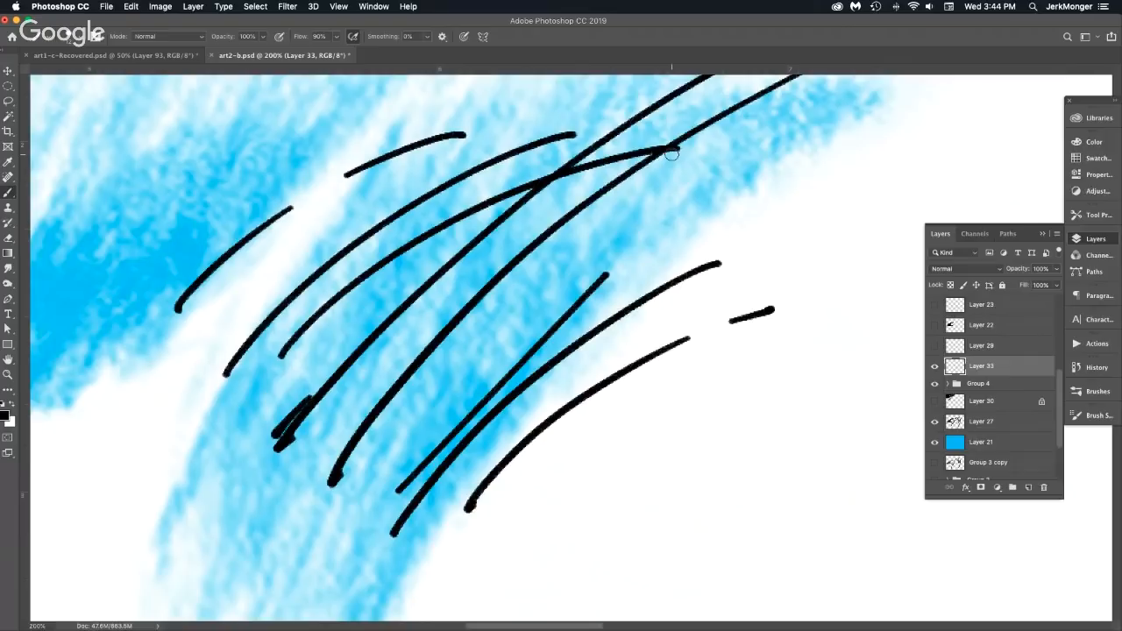
Clear the test strokes from the layer and draw one short and one longer uniform curve over the rear hair lock.
{"action": "key", "text": "super+a"}
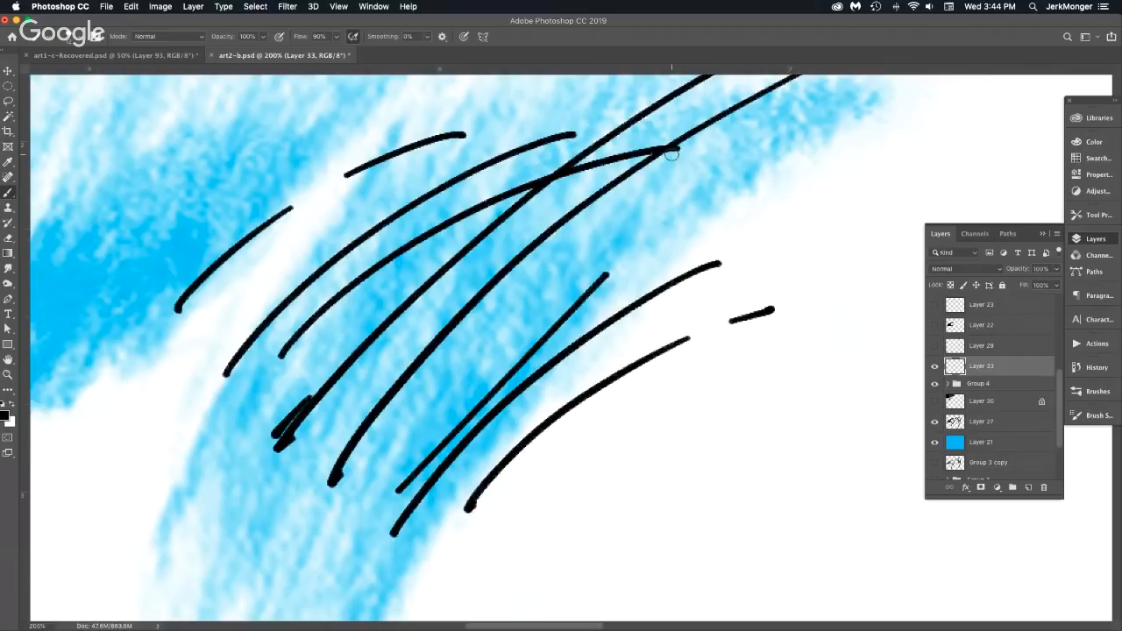
{"action": "key", "text": "BackSpace"}
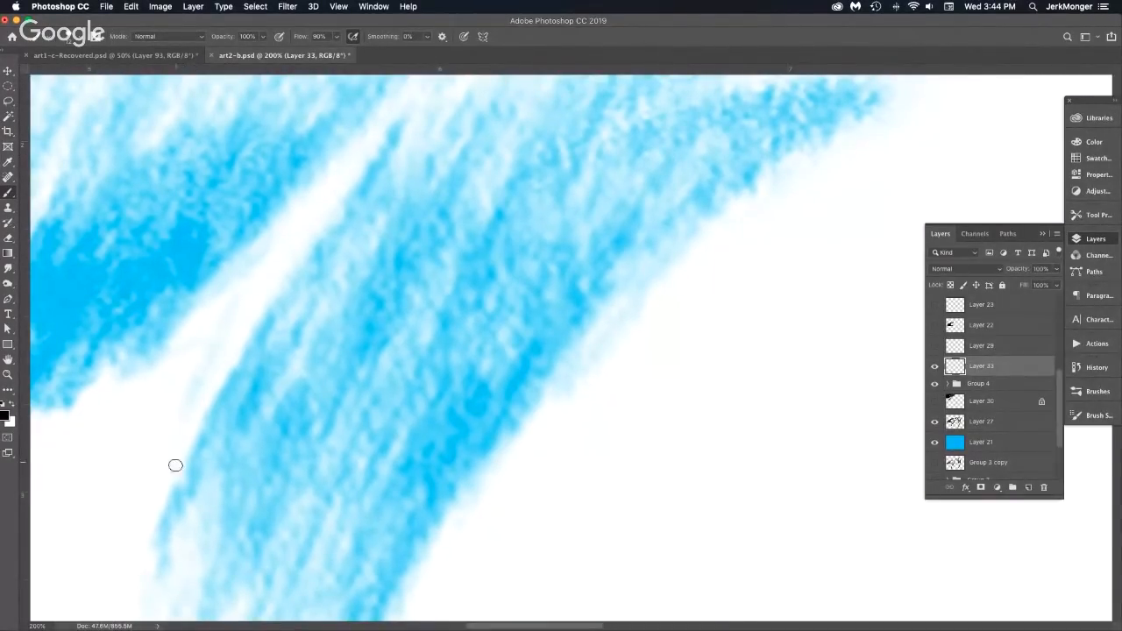
{"action": "mouse_move", "coordinate": [298, 351]}
{"action": "left_mouse_down"}
{"action": "mouse_move", "coordinate": [387, 247]}
{"action": "mouse_move", "coordinate": [382, 265]}
{"action": "left_mouse_up"}
{"action": "left_click_drag", "start_coordinate": [326, 386], "coordinate": [559, 217]}
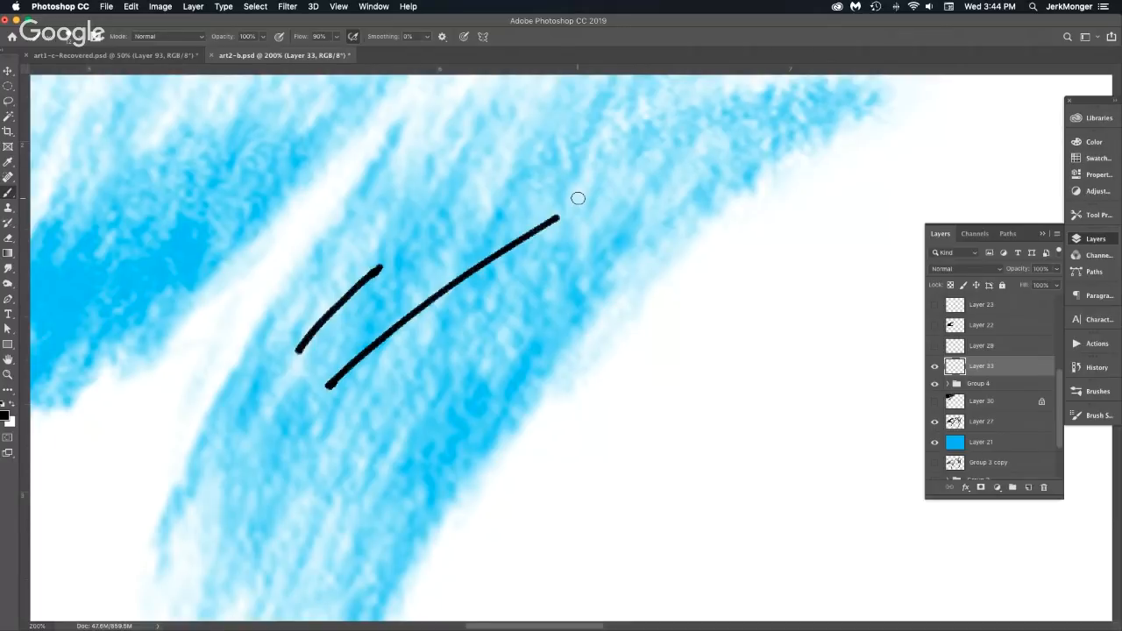
Switch to the Hard Round Pressure Size brush, draw tapered comparison strokes beside the uniform curves, and clear the layer.
{"action": "right_click", "coordinate": [424, 361]}
{"action": "scroll", "coordinate": [563, 493], "scroll_direction": "down", "scroll_amount": 2}
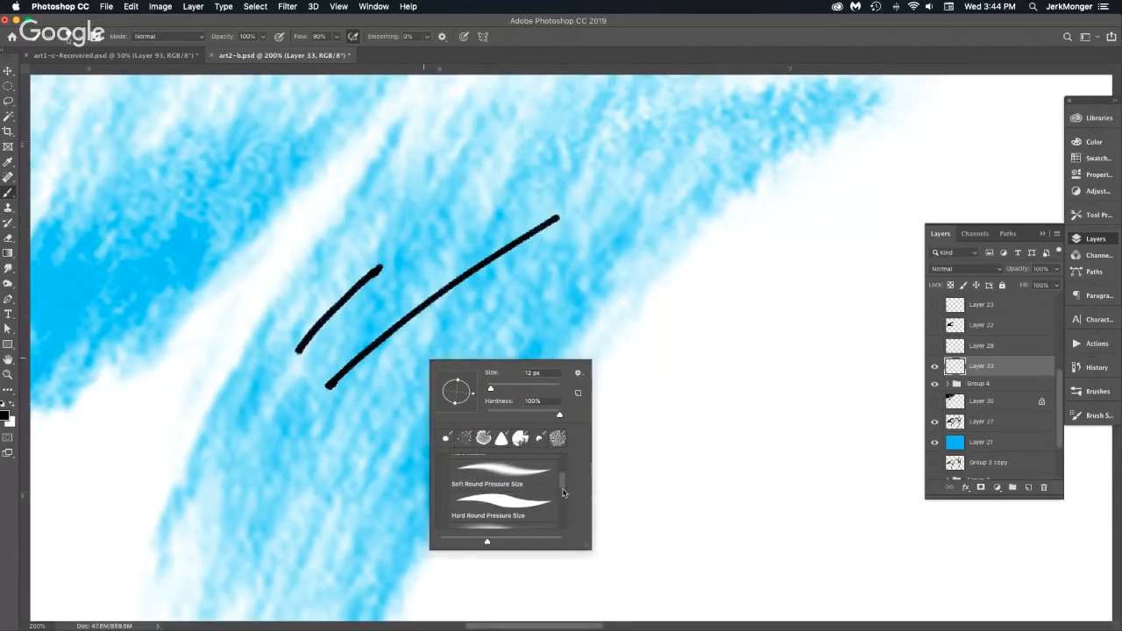
{"action": "left_click", "coordinate": [501, 502]}
{"action": "left_click", "coordinate": [363, 200]}
{"action": "left_click_drag", "start_coordinate": [250, 320], "coordinate": [536, 140]}
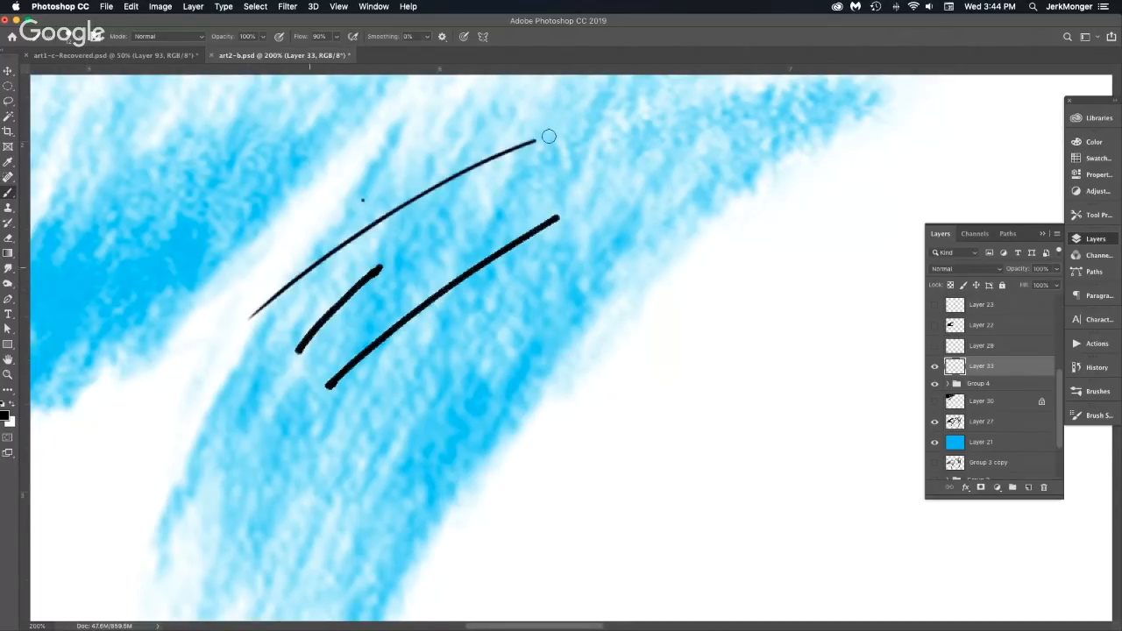
{"action": "left_click_drag", "start_coordinate": [459, 227], "coordinate": [589, 155]}
{"action": "left_click_drag", "start_coordinate": [641, 128], "coordinate": [655, 116]}
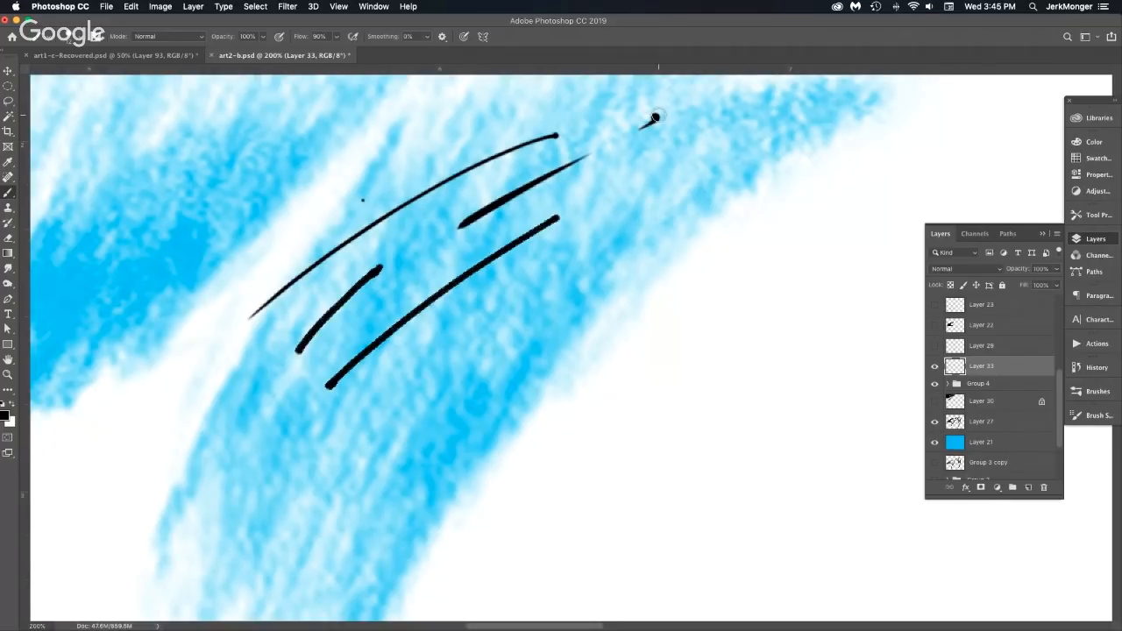
{"action": "key", "text": "super+a"}
{"action": "key", "text": "Delete"}
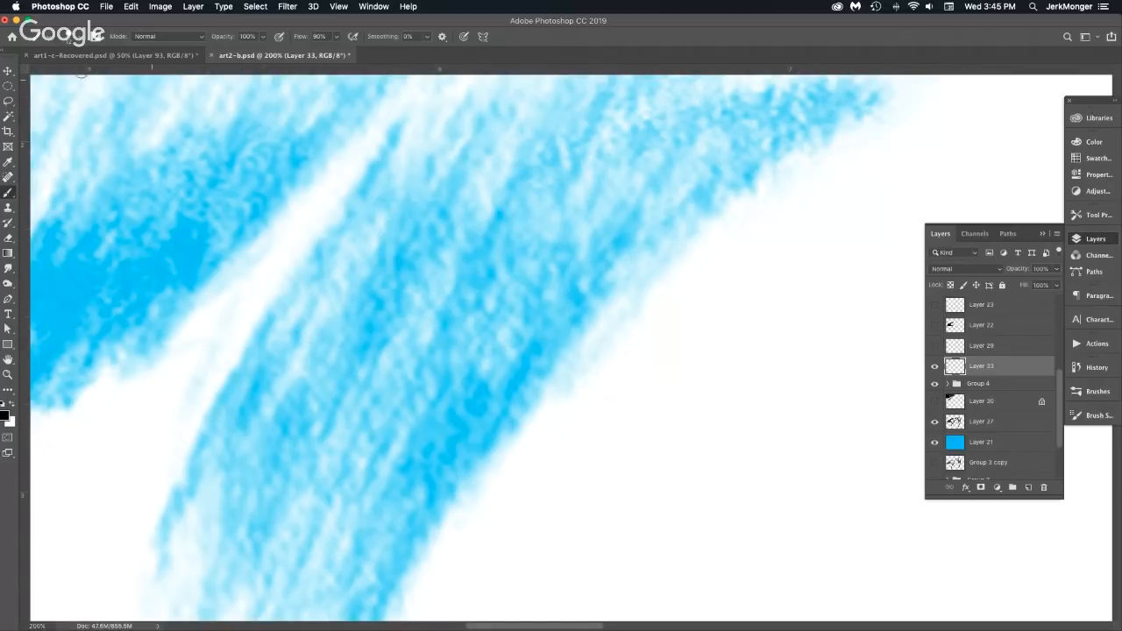
Switch to the Kyle's Inkbox - Tech Pen Tilt Perfect preset and draw a set of curved test strokes over the rear hair lock.
{"action": "left_click", "coordinate": [50, 40]}
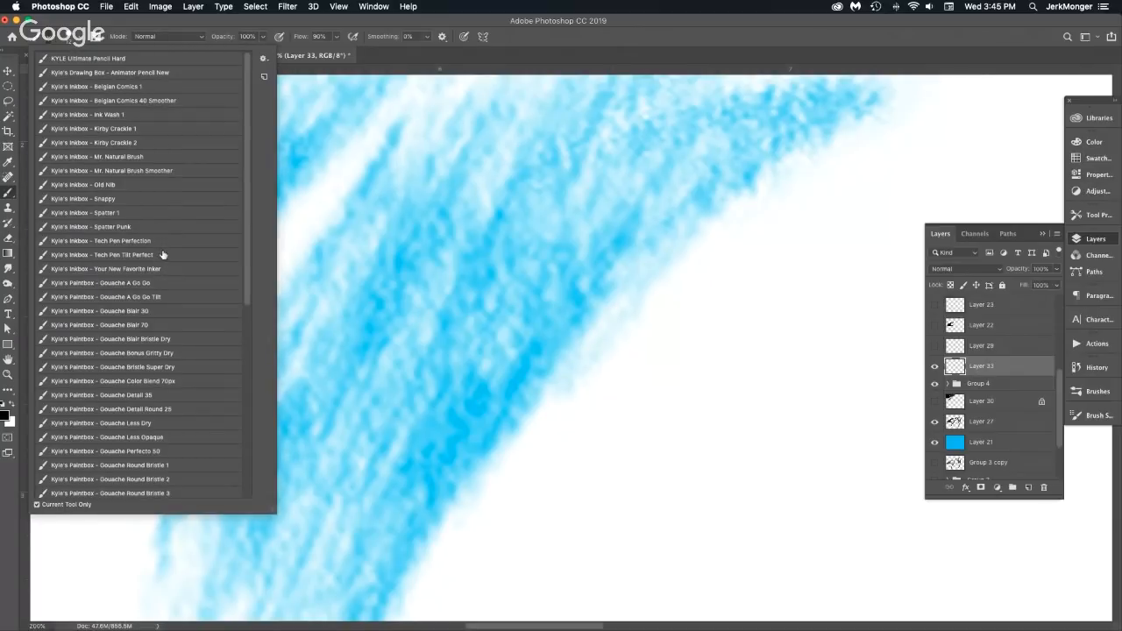
{"action": "left_click", "coordinate": [163, 254]}
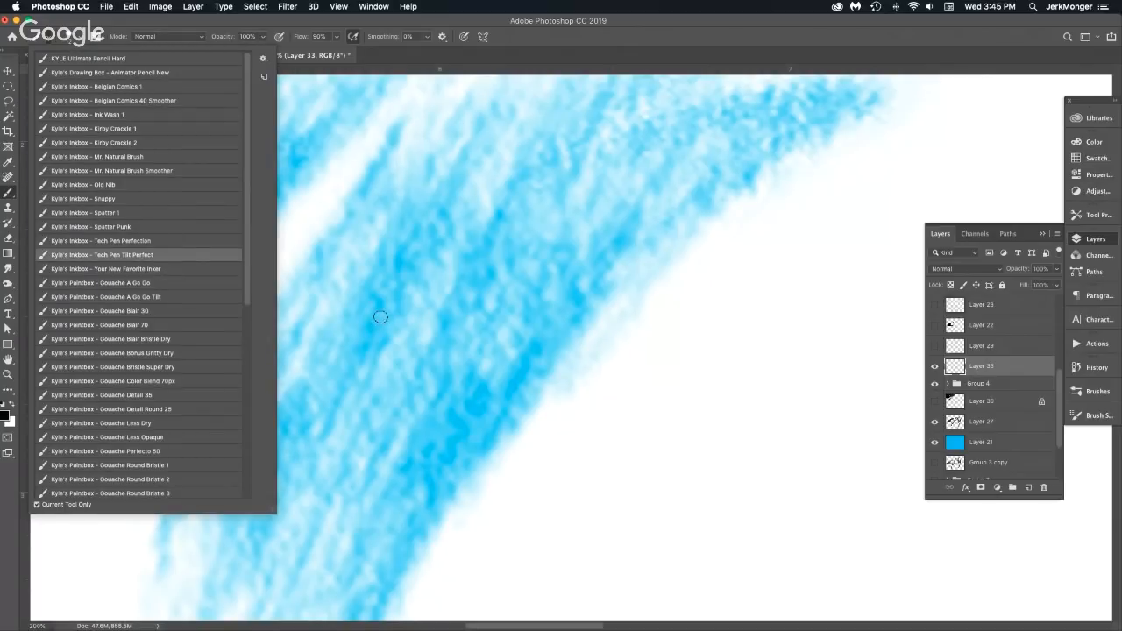
{"action": "left_click", "coordinate": [350, 347]}
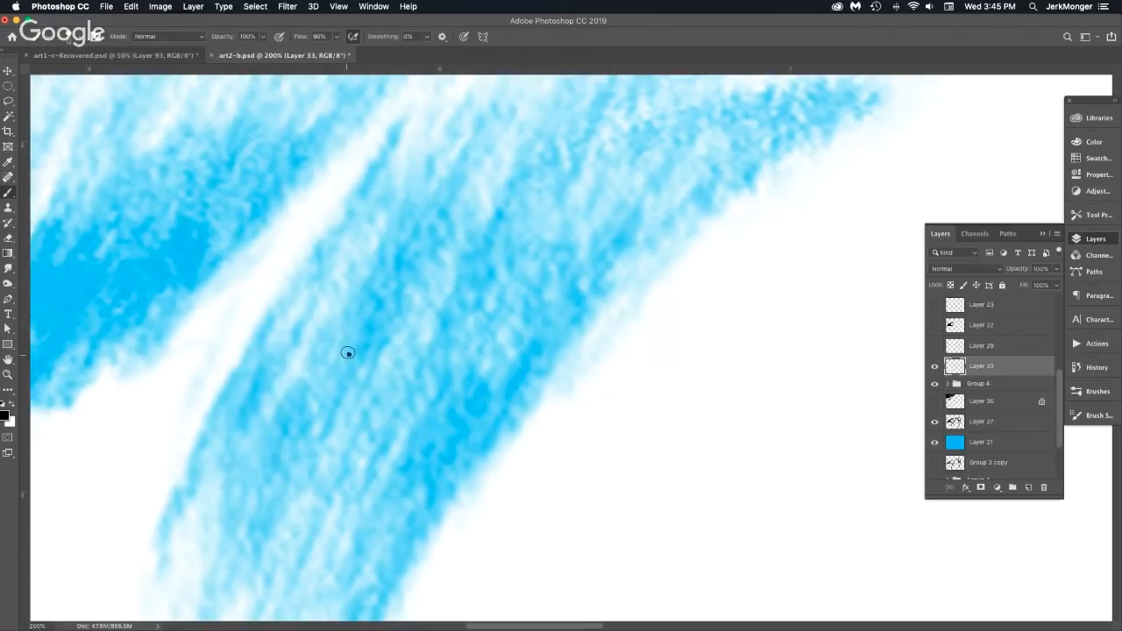
{"action": "left_click_drag", "start_coordinate": [346, 355], "coordinate": [618, 172]}
{"action": "left_click_drag", "start_coordinate": [342, 252], "coordinate": [530, 159]}
{"action": "left_click_drag", "start_coordinate": [396, 234], "coordinate": [561, 154]}
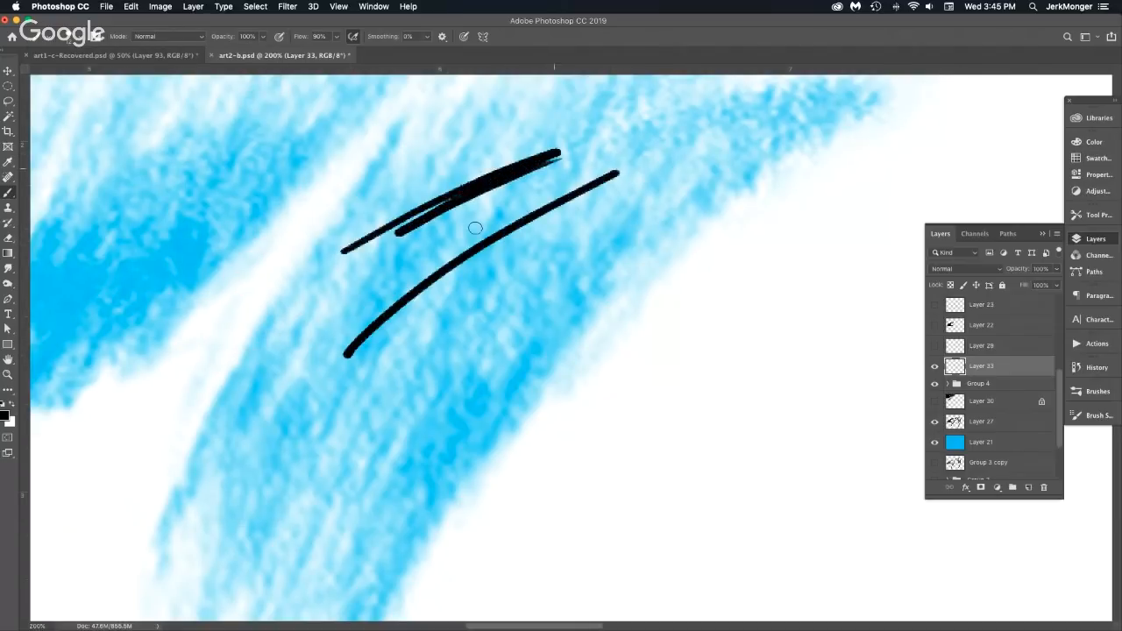
{"action": "mouse_move", "coordinate": [309, 459]}
{"action": "left_mouse_down"}
{"action": "mouse_move", "coordinate": [589, 245]}
{"action": "mouse_move", "coordinate": [659, 214]}
{"action": "left_mouse_up"}
{"action": "left_click_drag", "start_coordinate": [328, 481], "coordinate": [659, 226]}
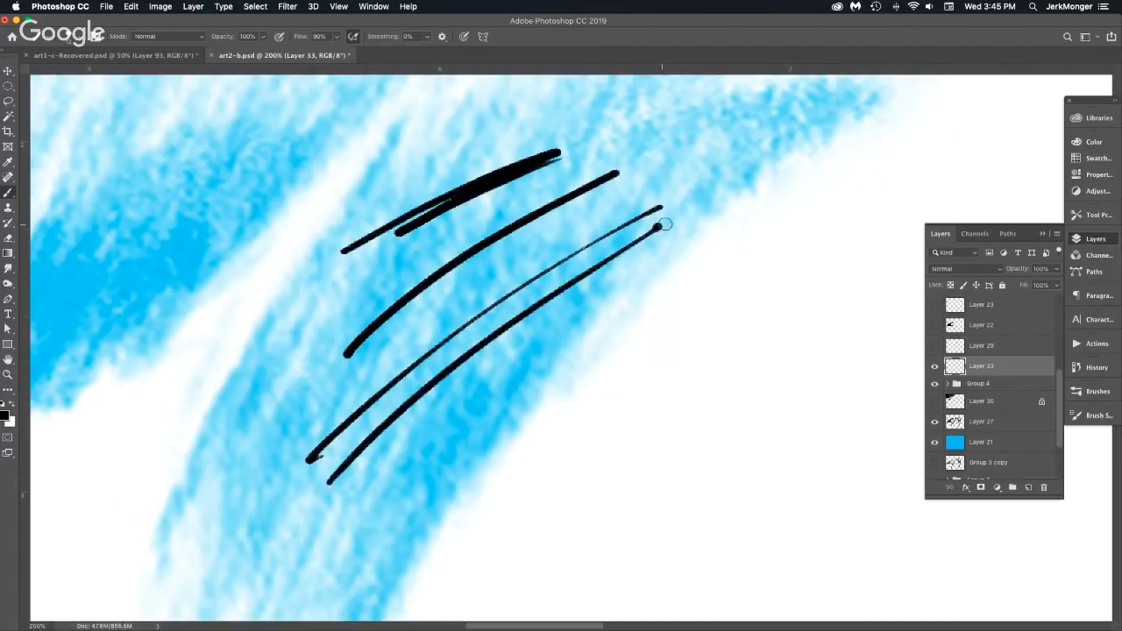
{"action": "left_click_drag", "start_coordinate": [595, 213], "coordinate": [783, 136]}
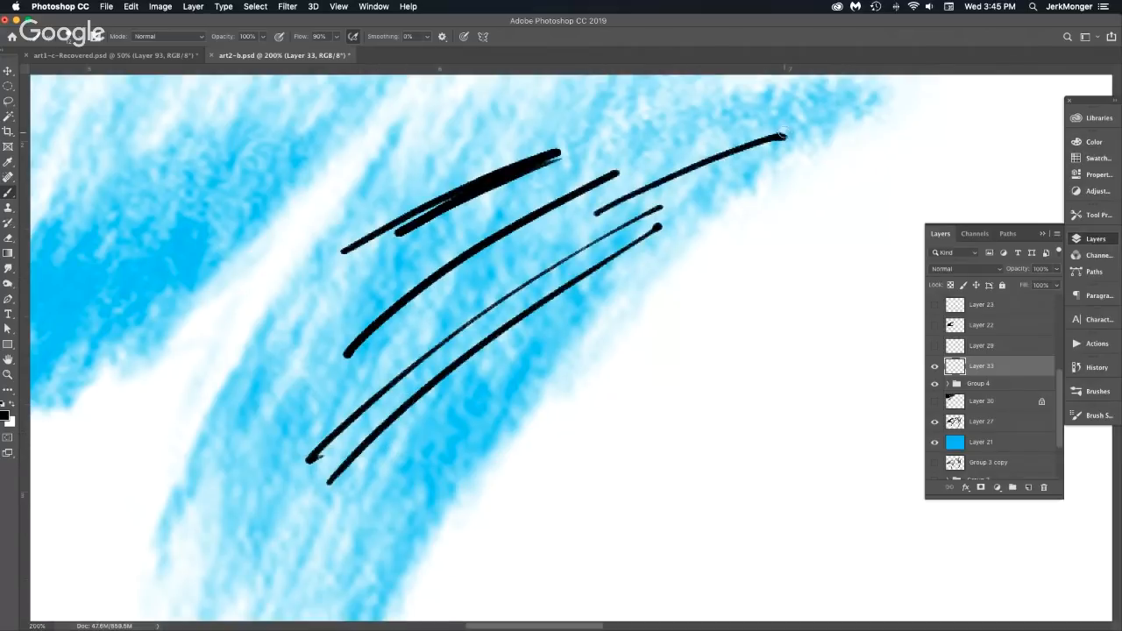
Switch to the Kyle's Inkbox - Your New Favorite Inker preset and draw a thick-to-thin stroke along the hair lock's lower edge.
{"action": "left_click", "coordinate": [50, 41]}
{"action": "left_click", "coordinate": [176, 269]}
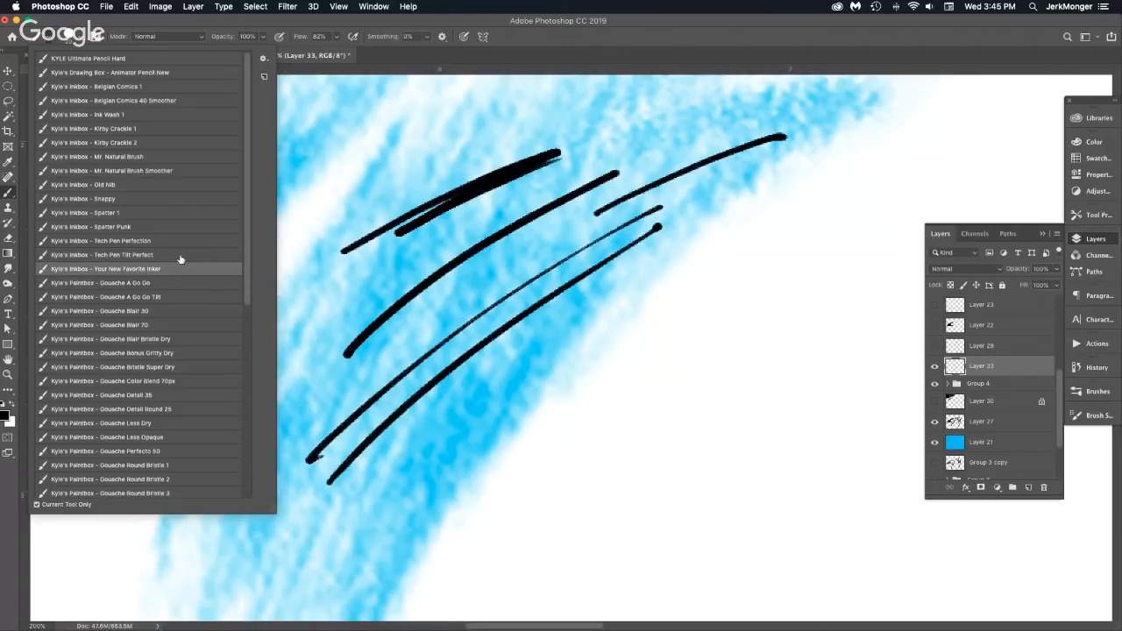
{"action": "left_click_drag", "start_coordinate": [441, 495], "coordinate": [639, 278]}
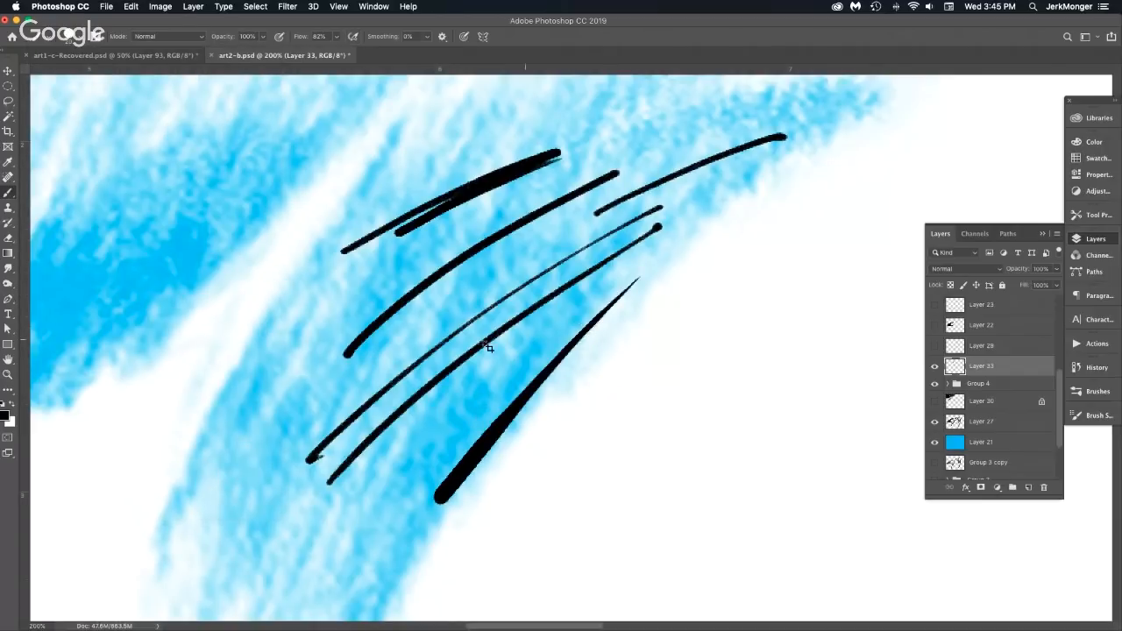
{"action": "key", "text": "c"}
{"action": "left_click_drag", "start_coordinate": [354, 275], "coordinate": [562, 394]}
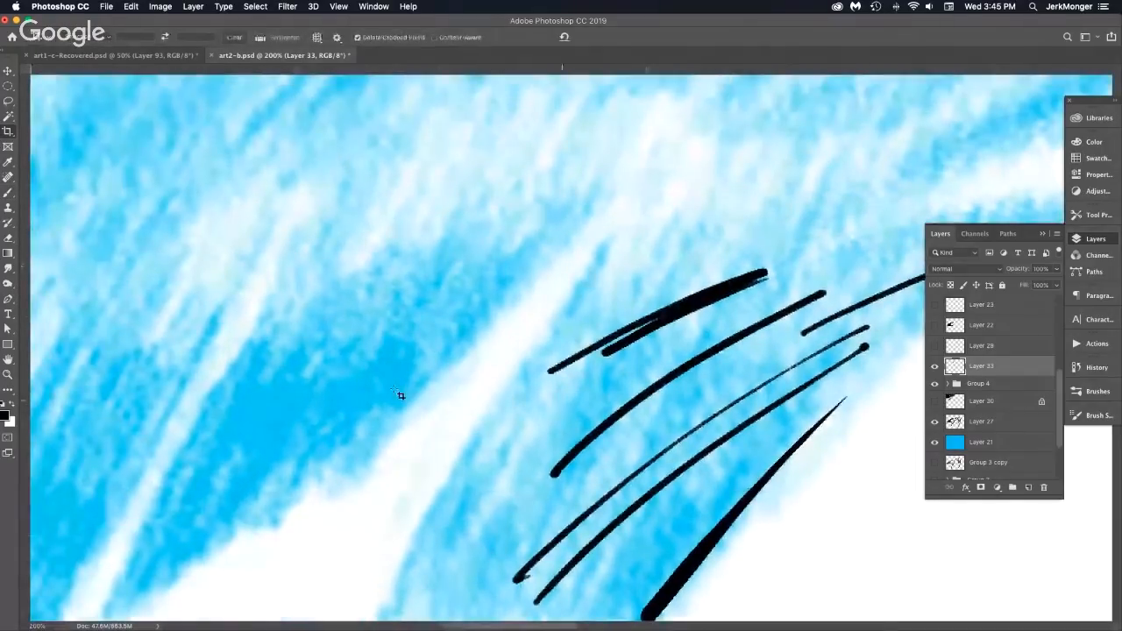
{"action": "left_click_drag", "start_coordinate": [195, 506], "coordinate": [276, 426]}
{"action": "left_click_drag", "start_coordinate": [180, 538], "coordinate": [195, 502]}
{"action": "key", "text": "ctrl+s"}
{"action": "key", "text": "Escape"}
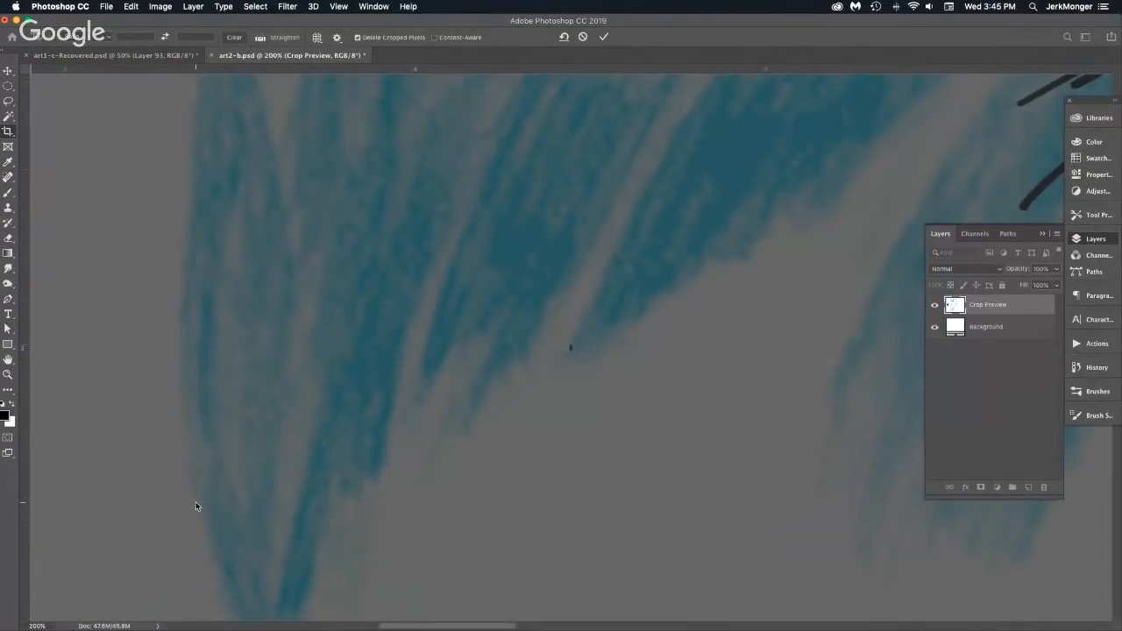
{"action": "key", "text": "Escape"}
{"action": "key", "text": "b"}
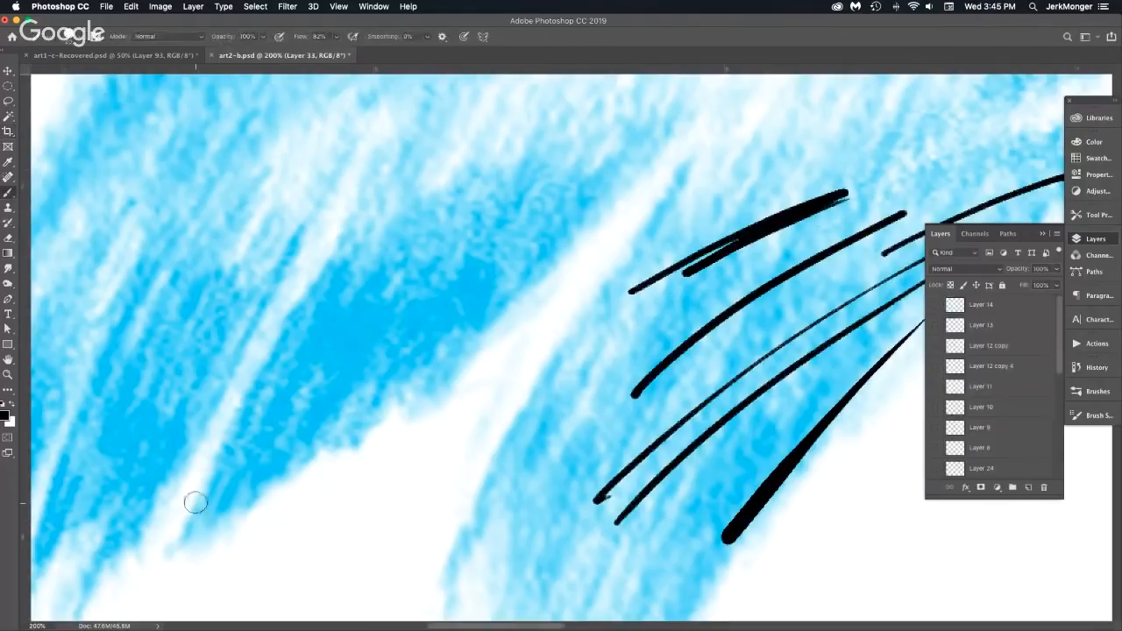
Draw several strokes of varying thickness over the dark front hair lock with the inker brush, and clear all test strokes.
{"action": "mouse_move", "coordinate": [190, 533]}
{"action": "left_mouse_down"}
{"action": "mouse_move", "coordinate": [371, 215]}
{"action": "mouse_move", "coordinate": [263, 441]}
{"action": "mouse_move", "coordinate": [349, 357]}
{"action": "mouse_move", "coordinate": [462, 209]}
{"action": "left_mouse_up"}
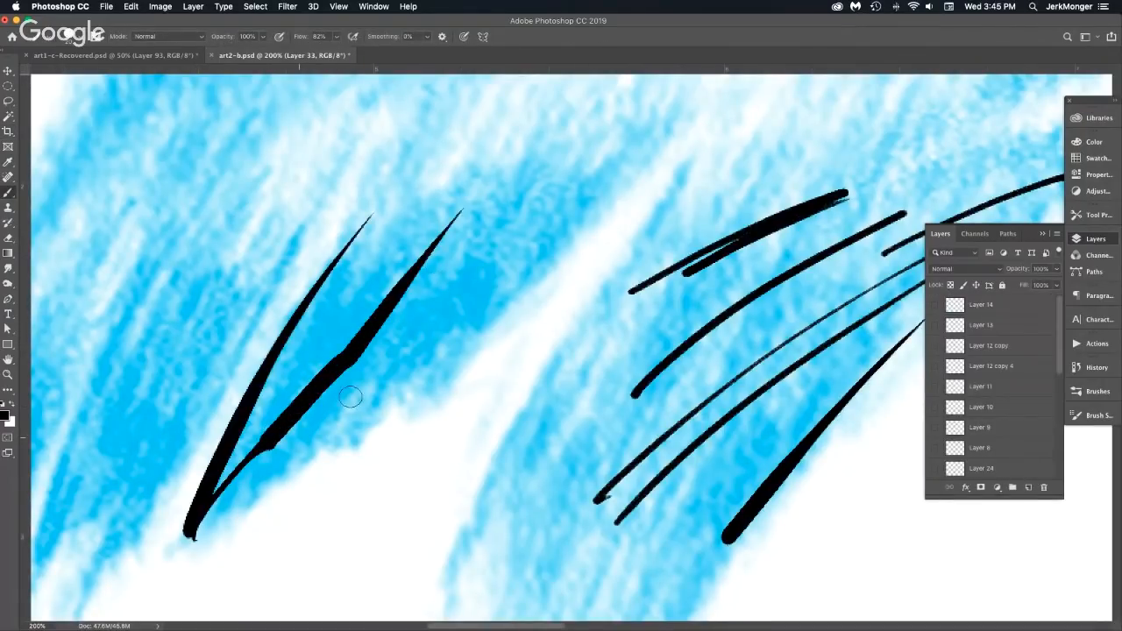
{"action": "left_click_drag", "start_coordinate": [239, 503], "coordinate": [576, 151]}
{"action": "key", "text": "super+a"}
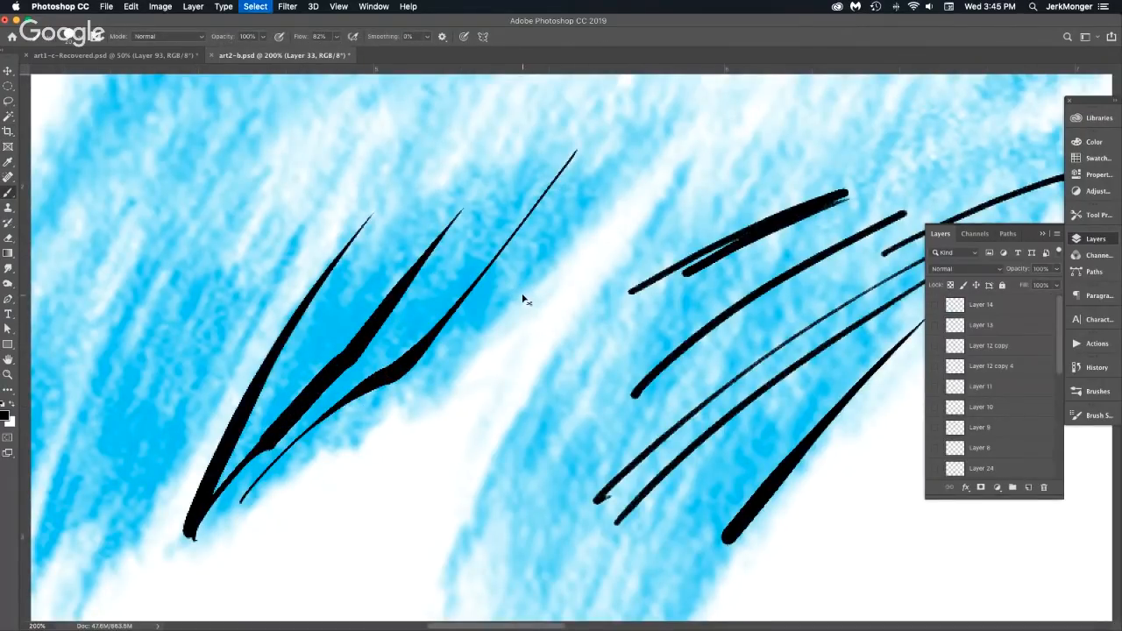
{"action": "key", "text": "Delete"}
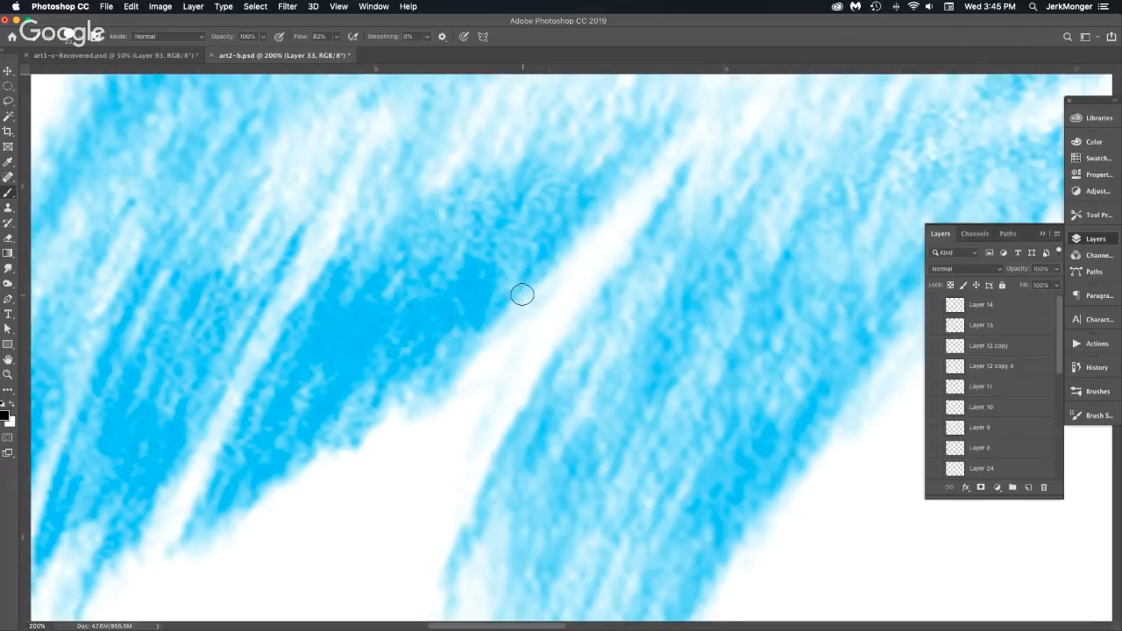
Switch to the Kyle's Paintbox - Gouache A Go Go preset and paint short dry strokes along the front edge of the forehead.
{"action": "key", "text": "super+0"}
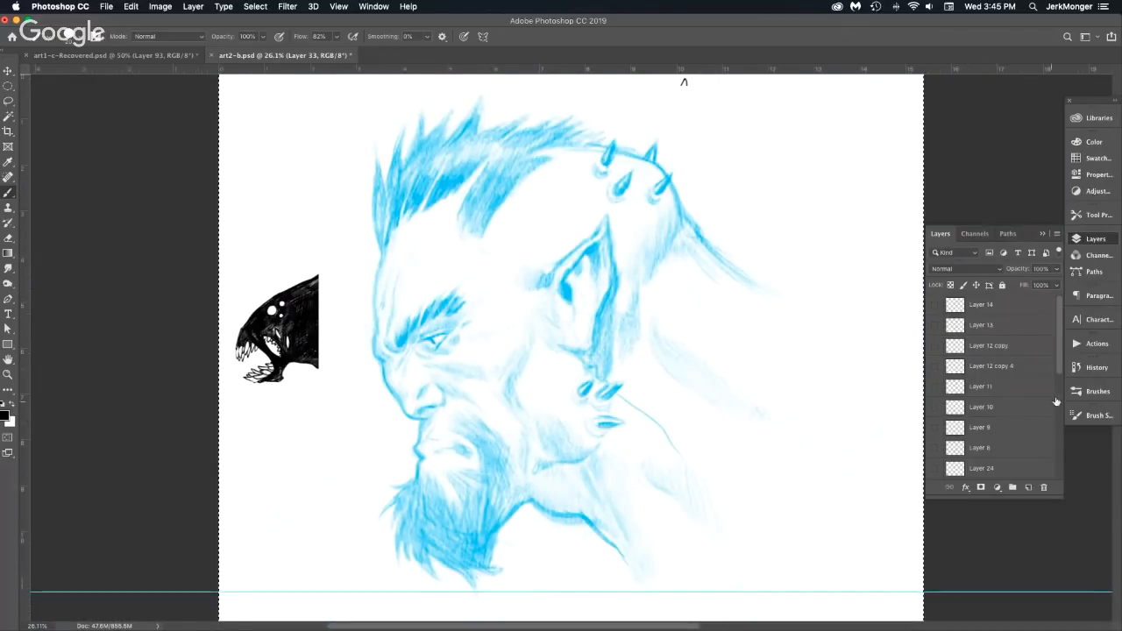
{"action": "scroll", "coordinate": [1041, 403], "scroll_direction": "down", "scroll_amount": 5}
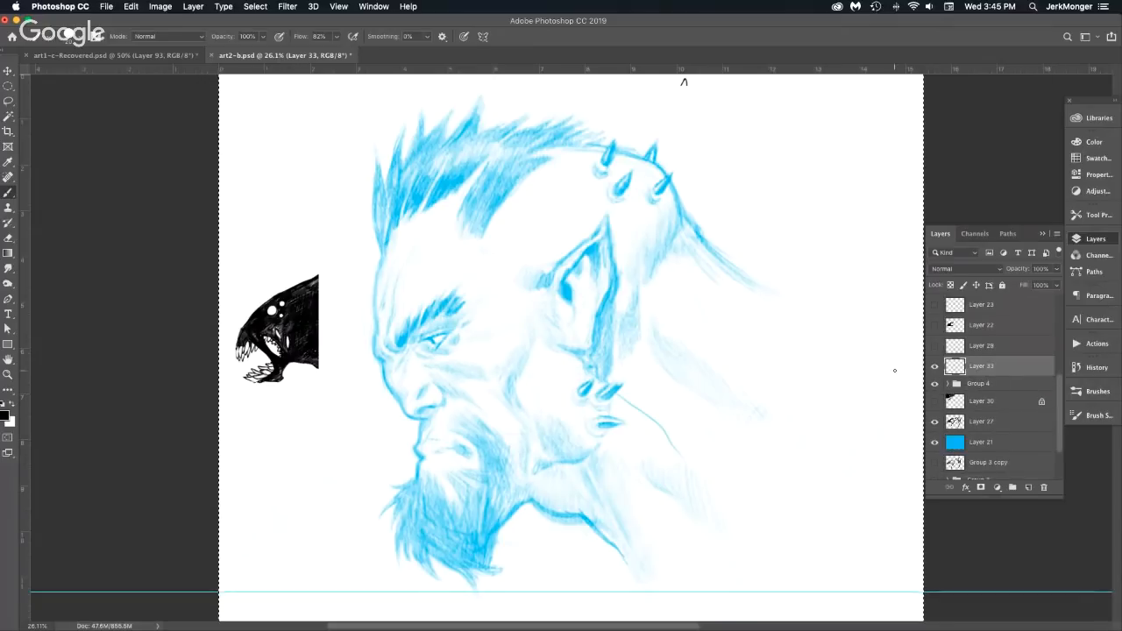
{"action": "left_click", "coordinate": [52, 43]}
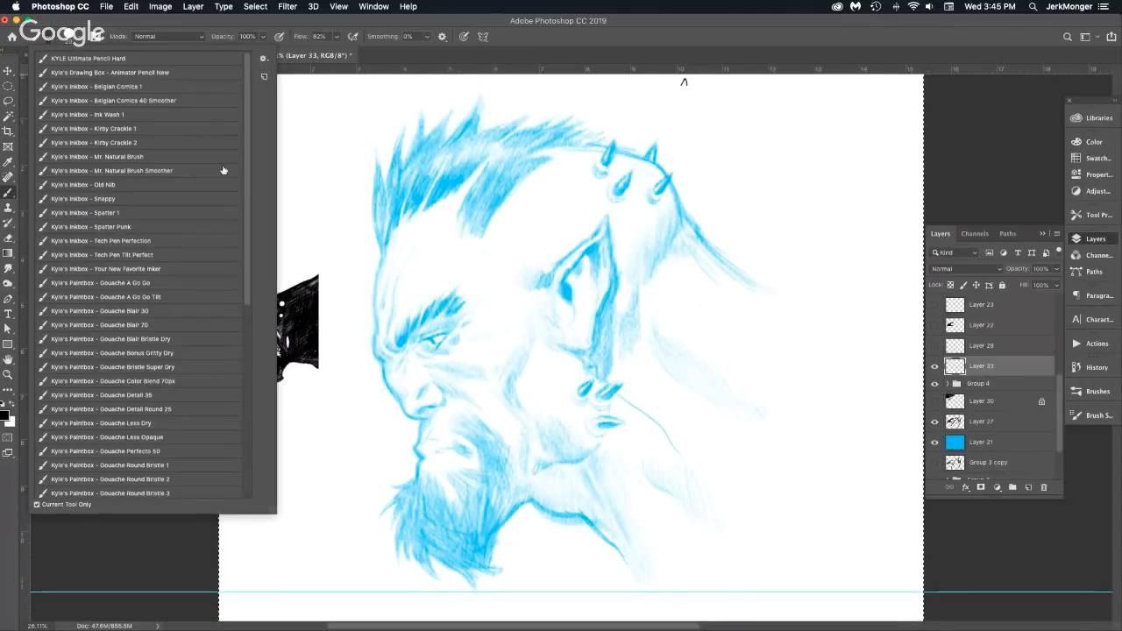
{"action": "left_click", "coordinate": [163, 283]}
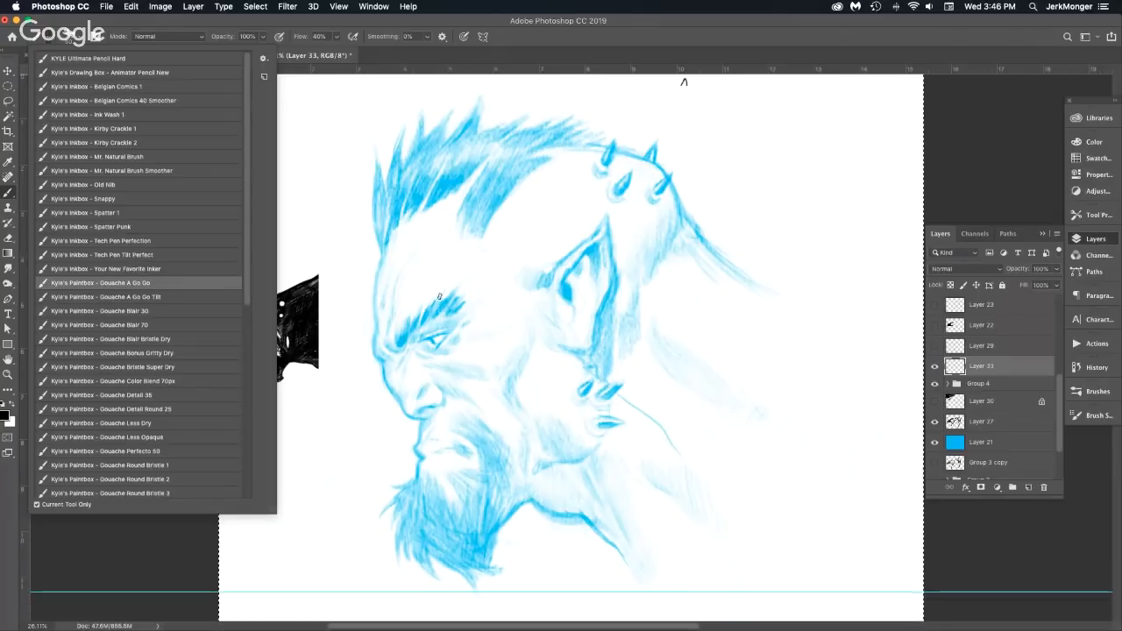
{"action": "left_click", "coordinate": [410, 271], "text": "super"}
{"action": "left_click", "coordinate": [410, 269], "text": "super"}
{"action": "left_click", "coordinate": [411, 269], "text": "super"}
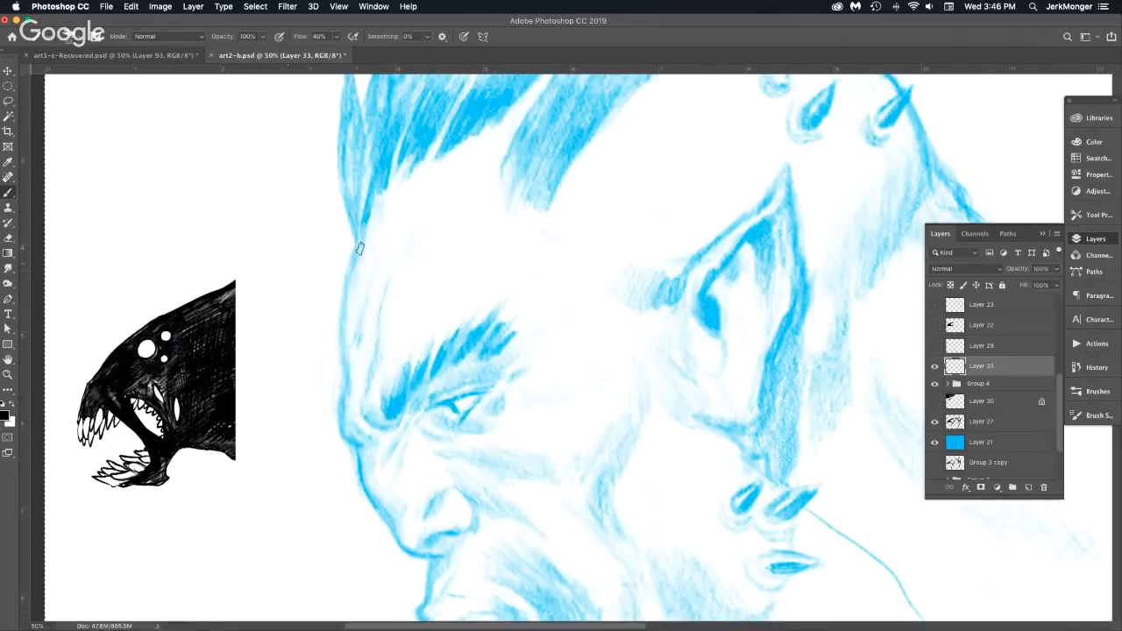
{"action": "mouse_move", "coordinate": [348, 313]}
{"action": "left_mouse_down"}
{"action": "mouse_move", "coordinate": [378, 208]}
{"action": "mouse_move", "coordinate": [349, 335]}
{"action": "left_mouse_up"}
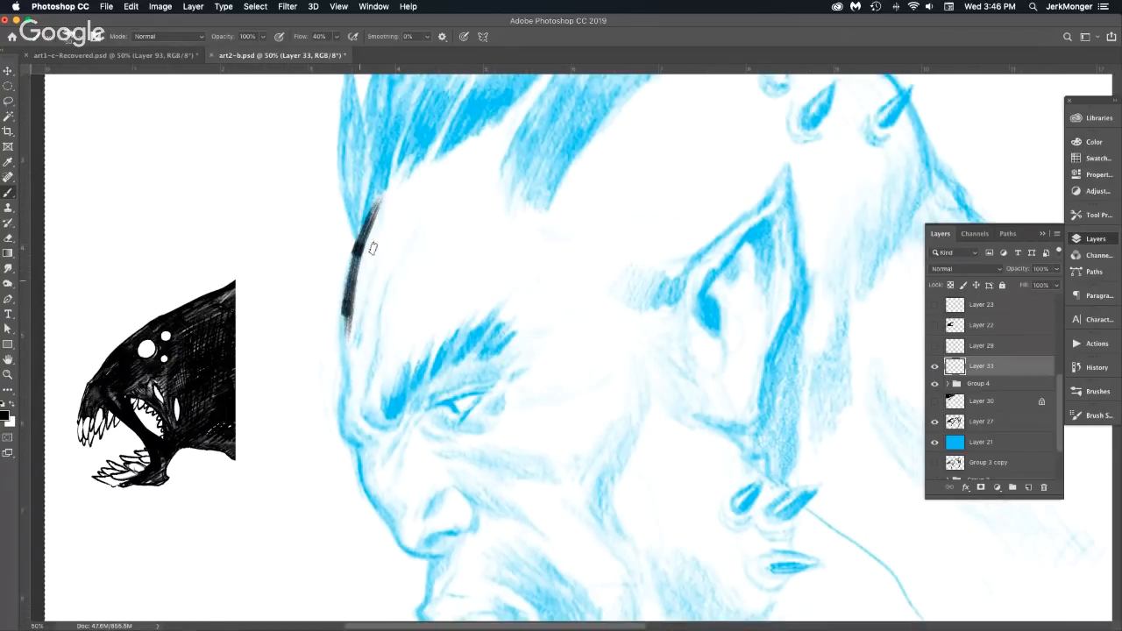
Layer more overlapping gouache strokes up close along the forehead edge to build a dense black streak.
{"action": "left_click", "coordinate": [382, 253], "text": "super"}
{"action": "left_click", "coordinate": [381, 253], "text": "super"}
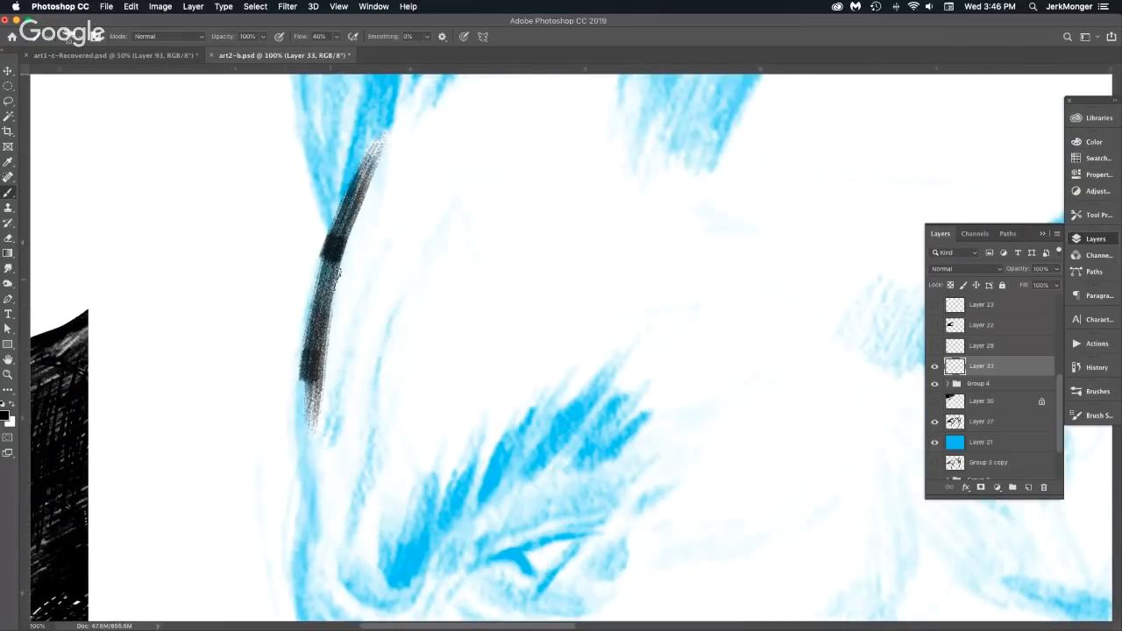
{"action": "mouse_move", "coordinate": [308, 481]}
{"action": "left_mouse_down"}
{"action": "mouse_move", "coordinate": [316, 298]}
{"action": "mouse_move", "coordinate": [325, 325]}
{"action": "mouse_move", "coordinate": [351, 250]}
{"action": "left_mouse_up"}
{"action": "mouse_move", "coordinate": [314, 447]}
{"action": "left_mouse_down"}
{"action": "mouse_move", "coordinate": [362, 277]}
{"action": "mouse_move", "coordinate": [412, 177]}
{"action": "left_mouse_up"}
{"action": "left_click_drag", "start_coordinate": [330, 324], "coordinate": [436, 129]}
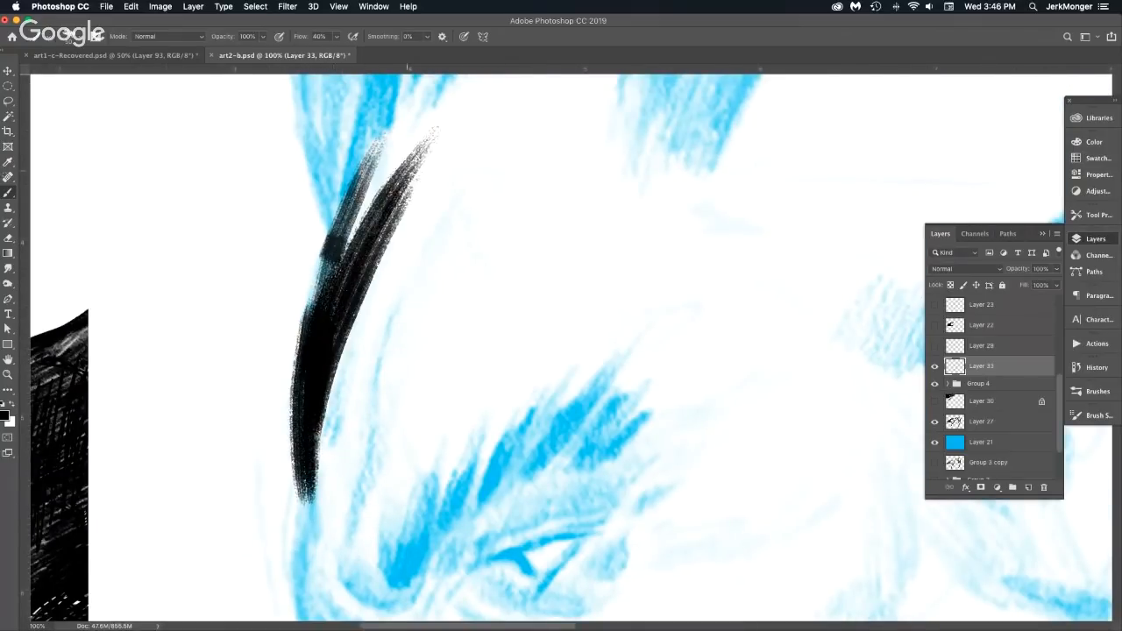
Paint gouache strokes along the back of the black toothed creature, and undo all the gouache test strokes.
{"action": "left_click_drag", "start_coordinate": [309, 392], "coordinate": [486, 285]}
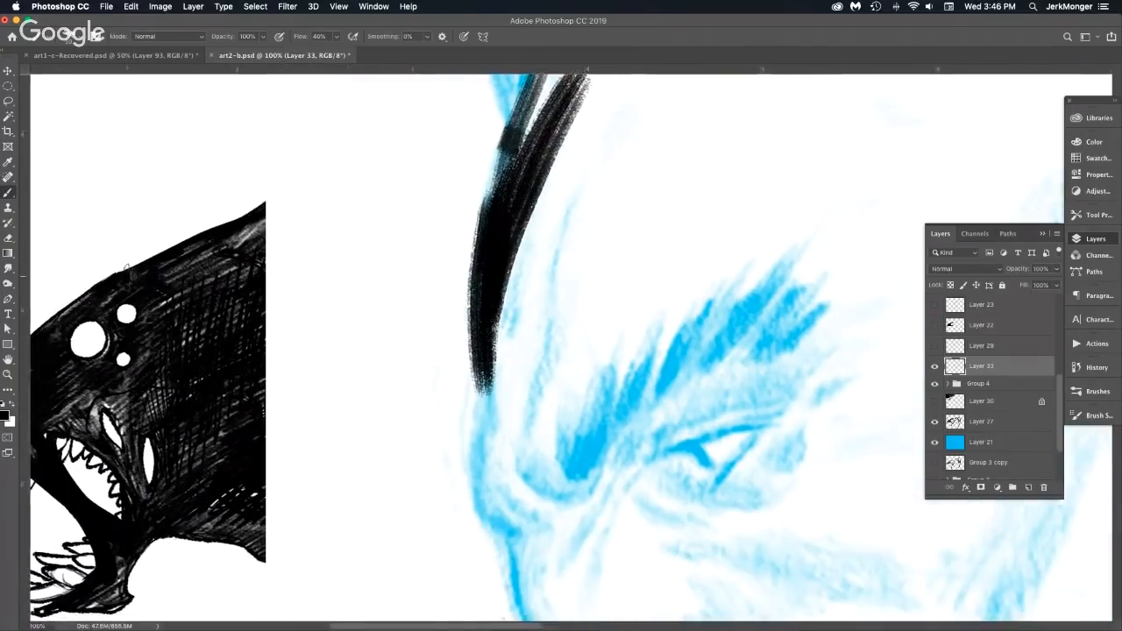
{"action": "mouse_move", "coordinate": [126, 270]}
{"action": "left_mouse_down"}
{"action": "mouse_move", "coordinate": [210, 191]}
{"action": "mouse_move", "coordinate": [149, 249]}
{"action": "mouse_move", "coordinate": [205, 203]}
{"action": "left_mouse_up"}
{"action": "left_click_drag", "start_coordinate": [167, 254], "coordinate": [259, 171]}
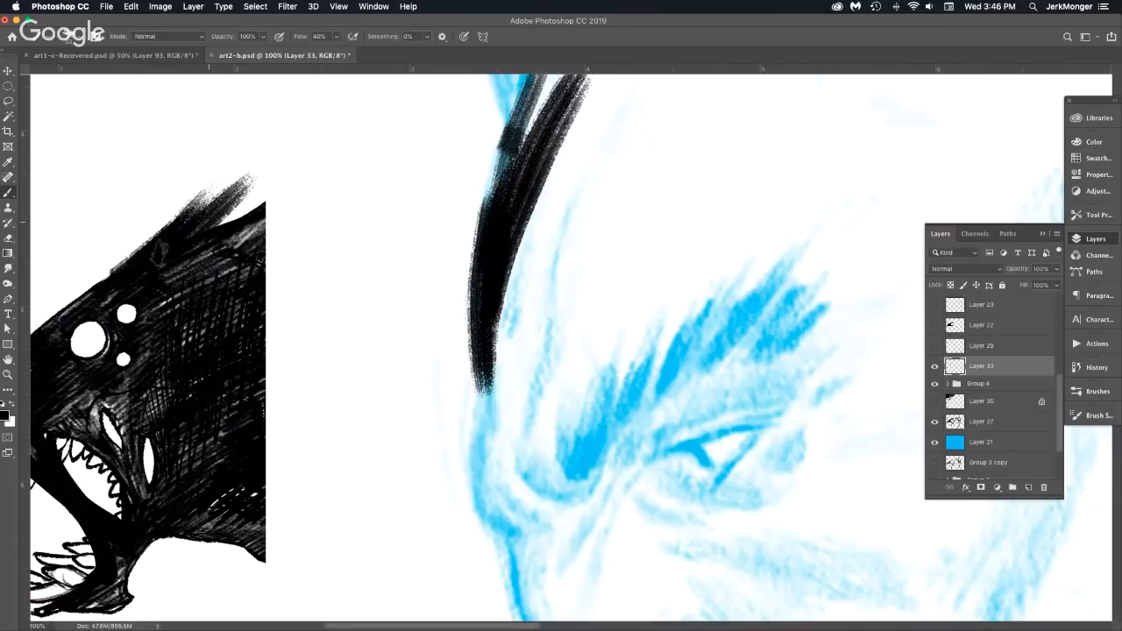
{"action": "left_click_drag", "start_coordinate": [84, 298], "coordinate": [248, 175]}
{"action": "scroll", "coordinate": [266, 395], "scroll_direction": "down", "scroll_amount": 2}
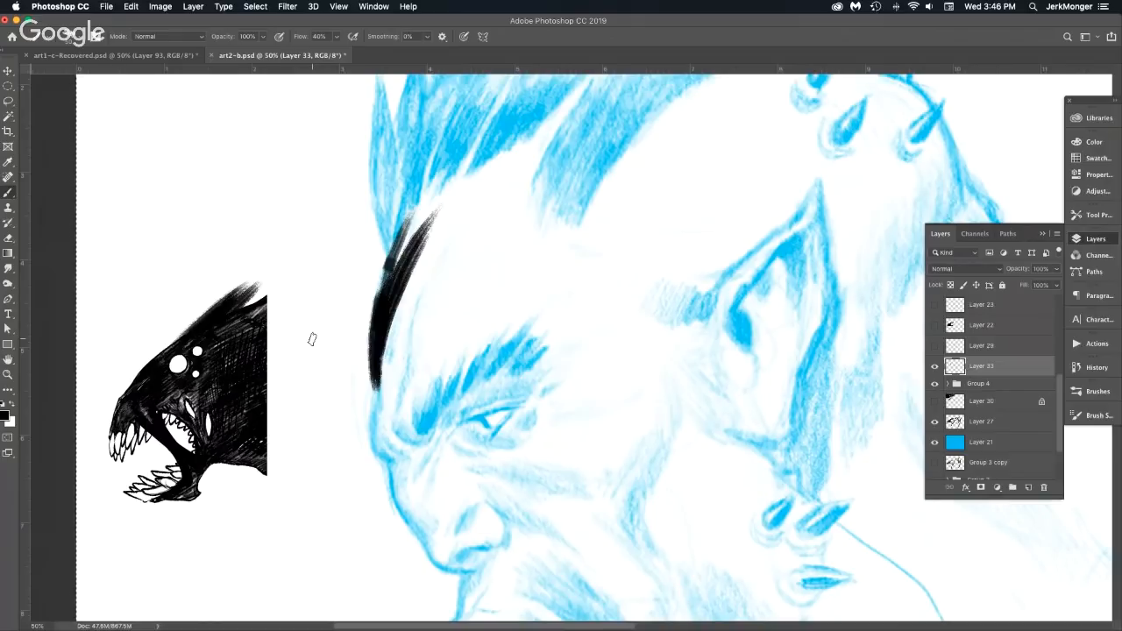
{"action": "key", "text": "super+z"}
{"action": "key", "text": "super+z"}
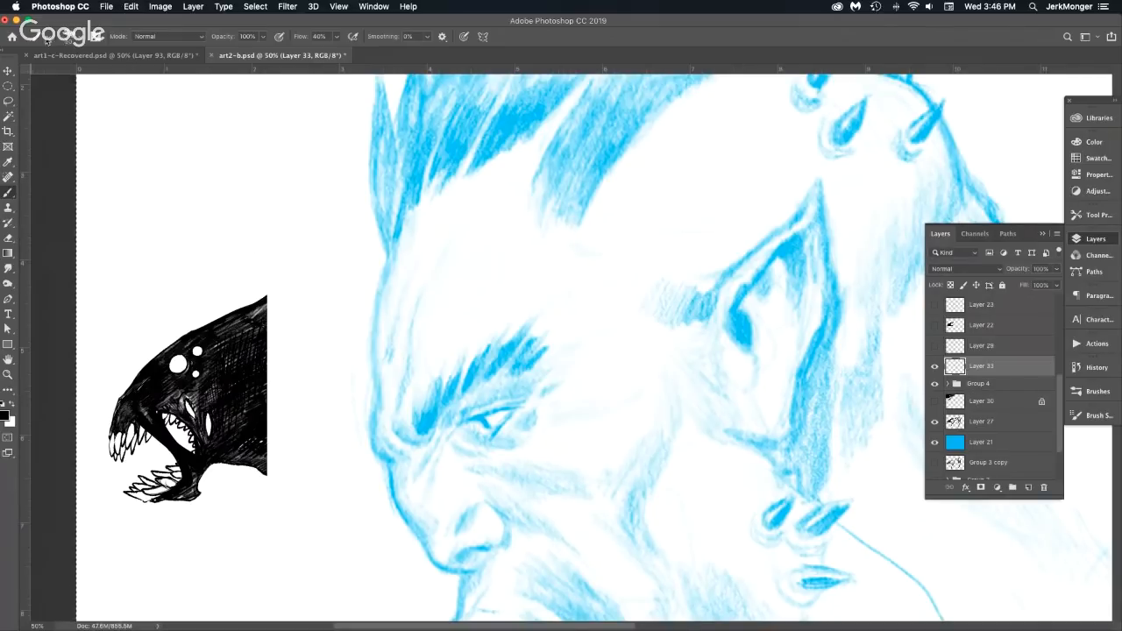
Switch to the Kyle's Spatter Brushes - Spatter Bot preset and paint one spatter stroke from the eyebrow up across the forehead.
{"action": "left_click", "coordinate": [91, 37]}
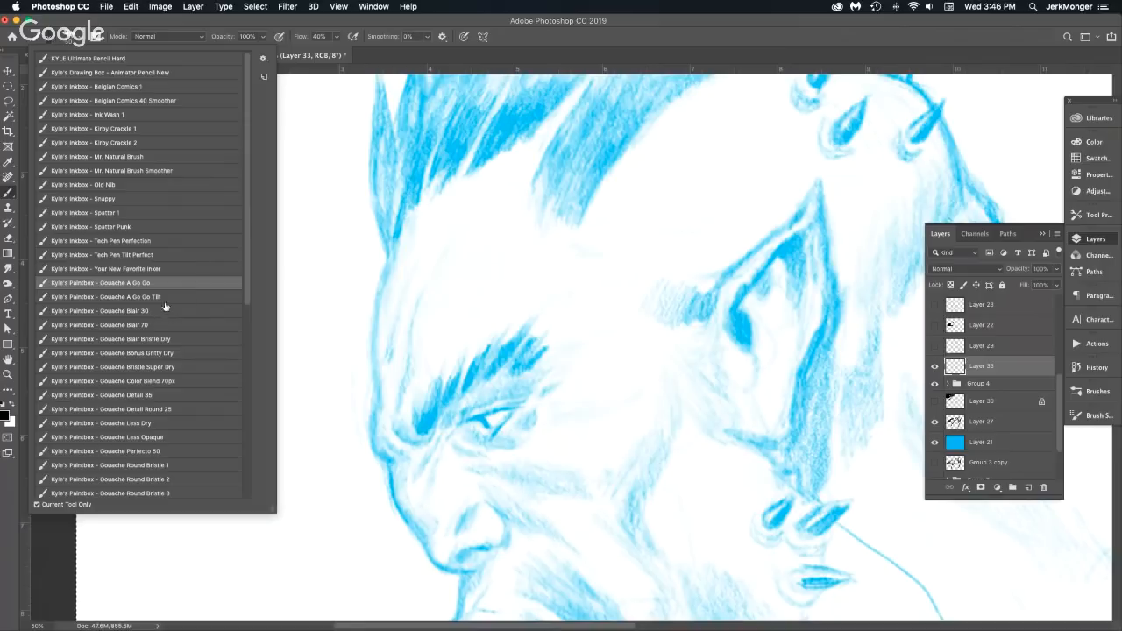
{"action": "left_click_drag", "start_coordinate": [248, 250], "coordinate": [252, 483]}
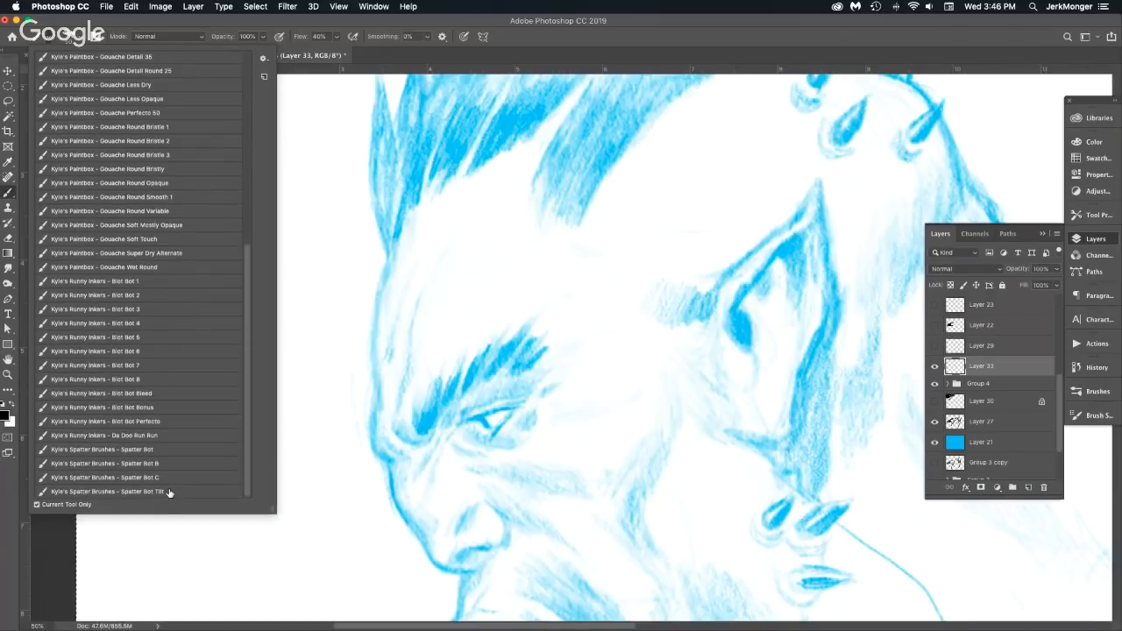
{"action": "left_click", "coordinate": [167, 451]}
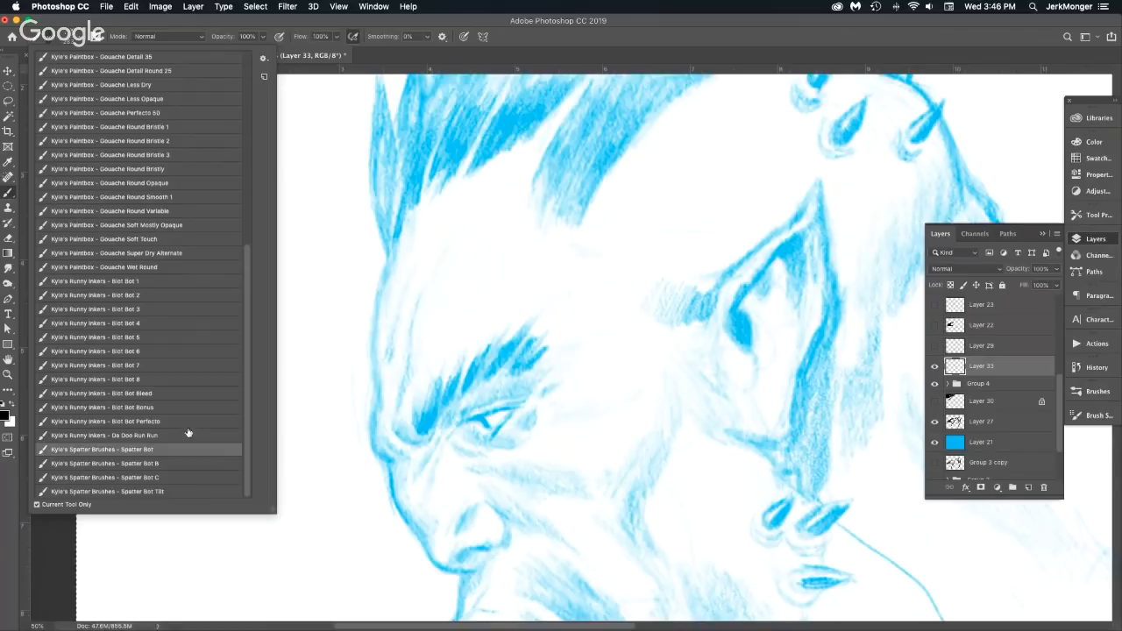
{"action": "left_click_drag", "start_coordinate": [495, 363], "coordinate": [653, 140]}
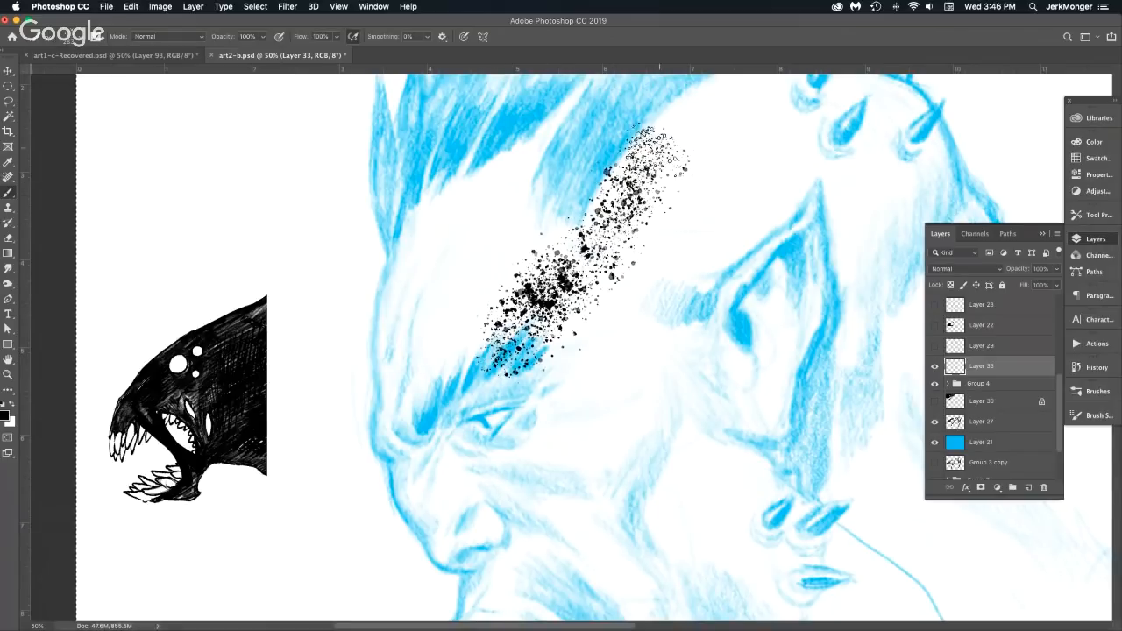
Test Spatter Bot B from the eye to the ear tip, and Spatter Bot C over the middle of the forehead.
{"action": "left_click", "coordinate": [88, 37]}
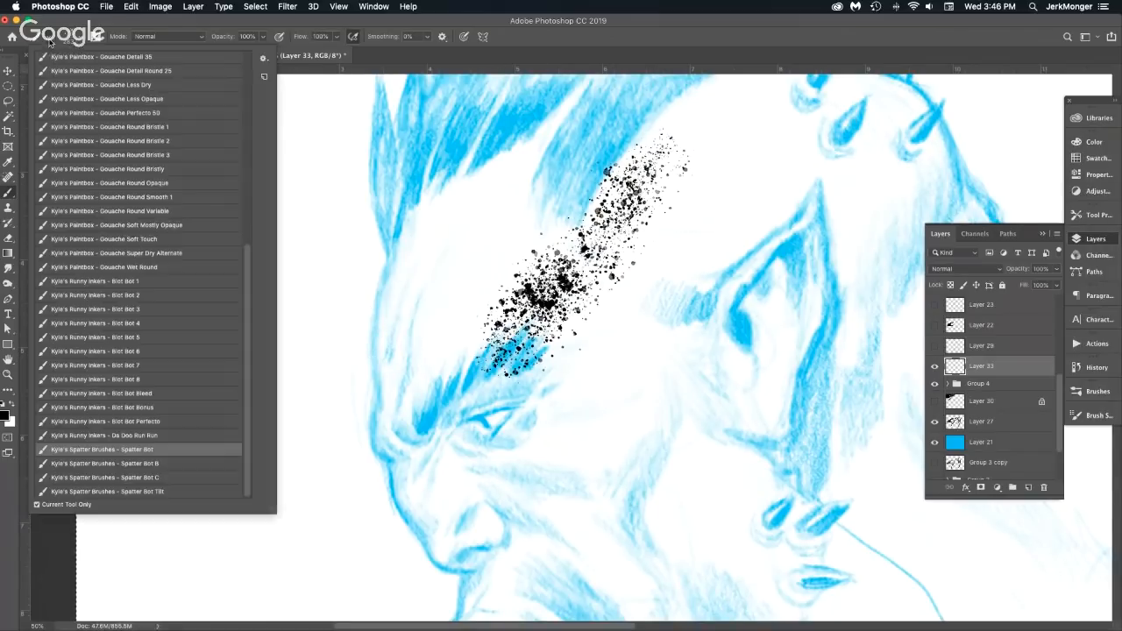
{"action": "left_click", "coordinate": [166, 465]}
{"action": "mouse_move", "coordinate": [458, 402]}
{"action": "left_mouse_down"}
{"action": "mouse_move", "coordinate": [658, 265]}
{"action": "mouse_move", "coordinate": [679, 335]}
{"action": "mouse_move", "coordinate": [846, 203]}
{"action": "left_mouse_up"}
{"action": "left_click", "coordinate": [58, 39]}
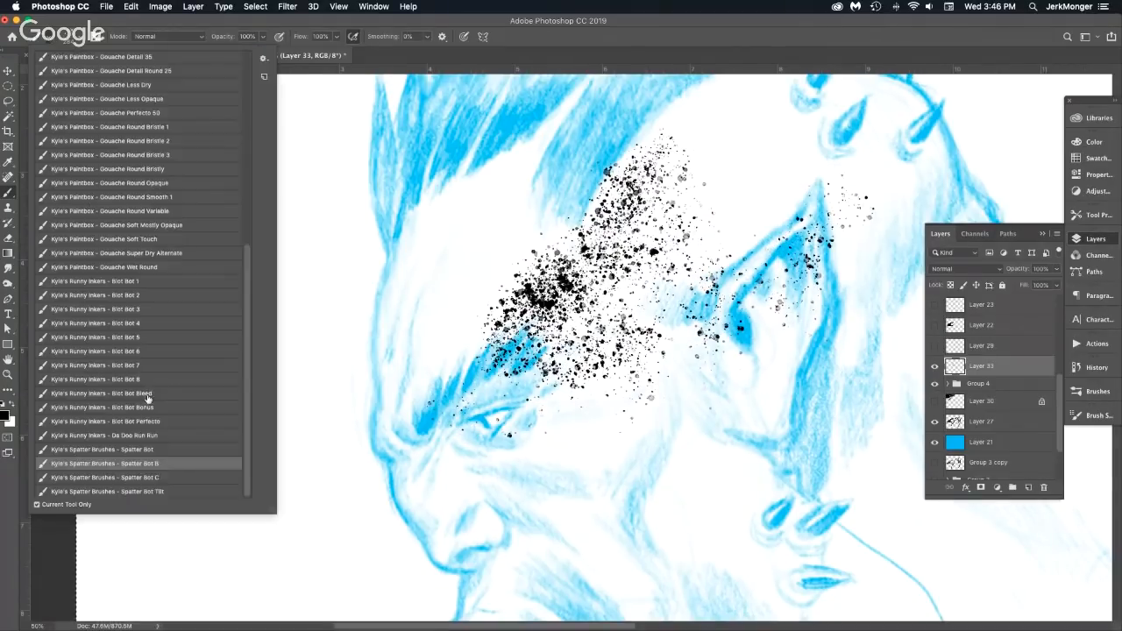
{"action": "left_click", "coordinate": [184, 480]}
{"action": "mouse_move", "coordinate": [518, 300]}
{"action": "left_mouse_down"}
{"action": "mouse_move", "coordinate": [536, 242]}
{"action": "mouse_move", "coordinate": [512, 305]}
{"action": "left_mouse_up"}
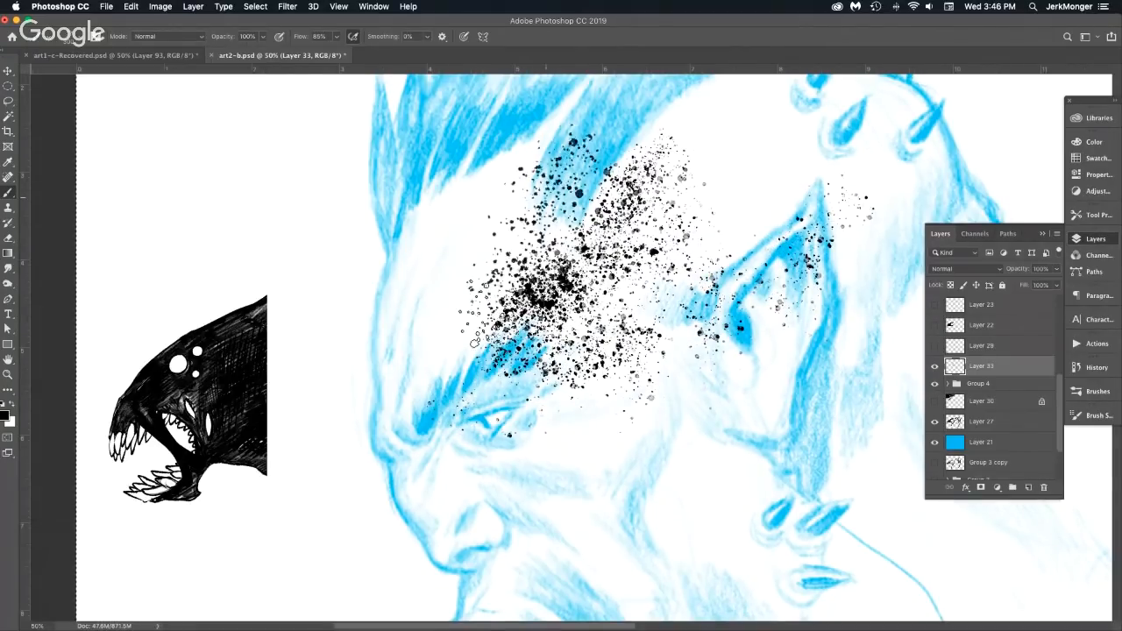
Spatter the forehead and temple with the Spatter Bot Tilt preset, and undo all the spatter test strokes.
{"action": "left_click", "coordinate": [58, 39]}
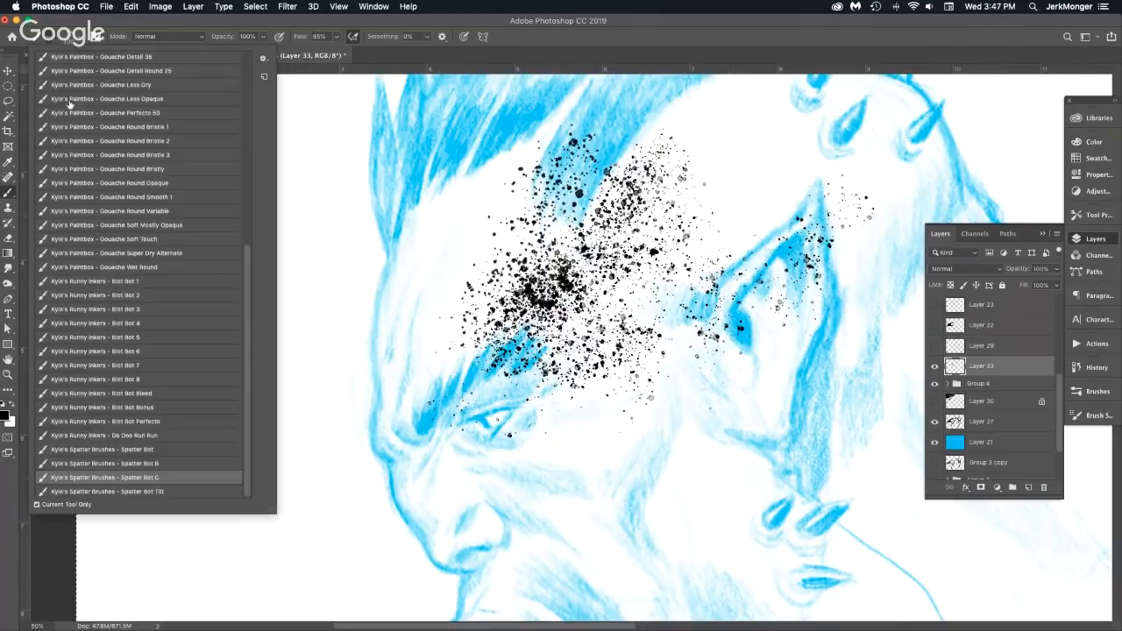
{"action": "left_click", "coordinate": [169, 493]}
{"action": "left_click_drag", "start_coordinate": [480, 187], "coordinate": [435, 314]}
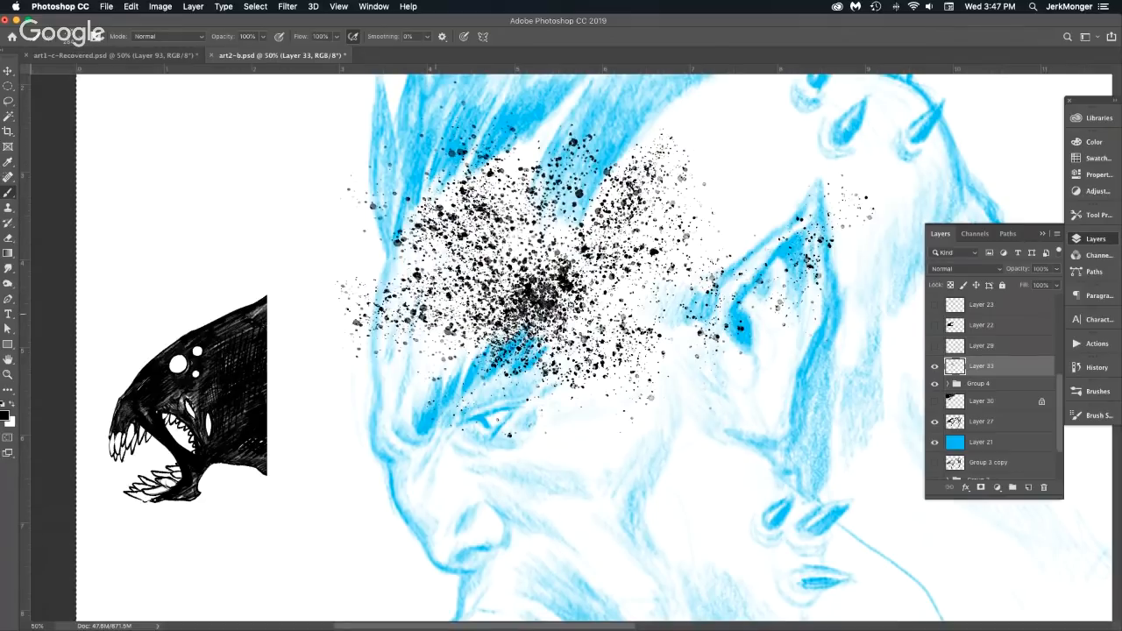
{"action": "left_click_drag", "start_coordinate": [526, 306], "coordinate": [737, 223]}
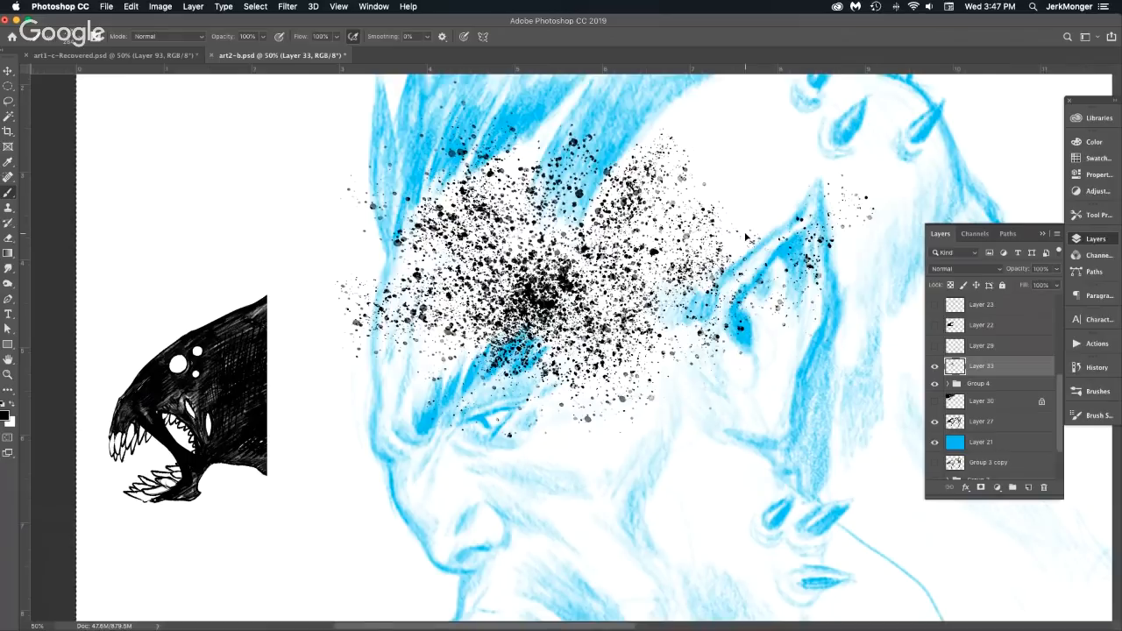
{"action": "key", "text": "super+z"}
{"action": "key", "text": "super+z"}
{"action": "key", "text": "super+z"}
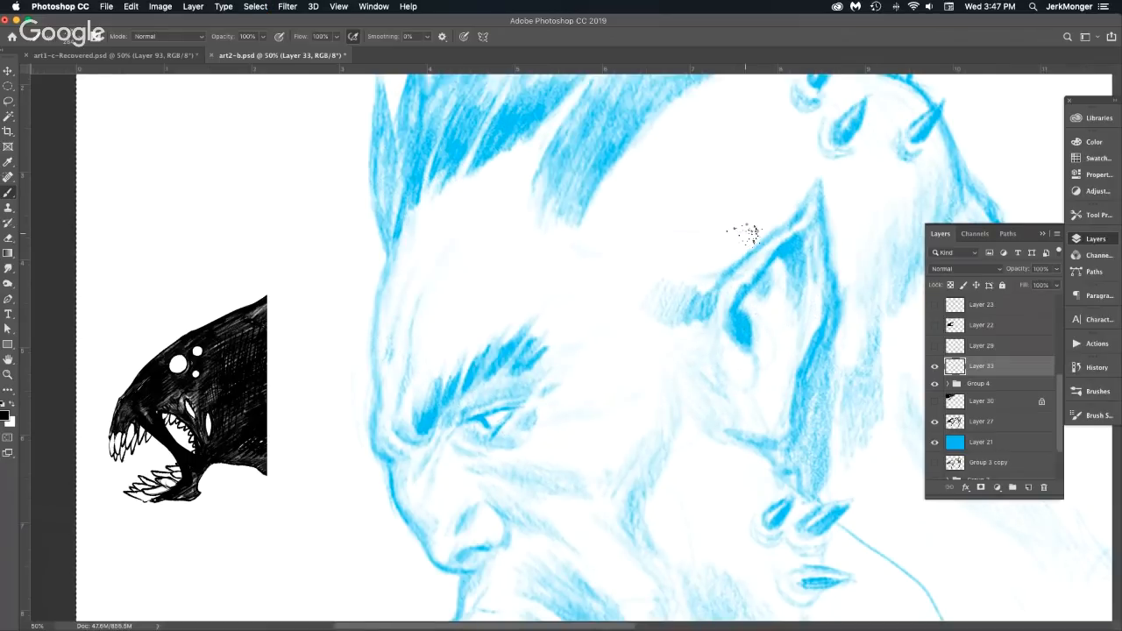
Switch to the Kyle's Inkbox - Mr. Natural Brush preset and ink the curved crease and inner hairs of the eyebrow up close.
{"action": "left_click", "coordinate": [54, 41]}
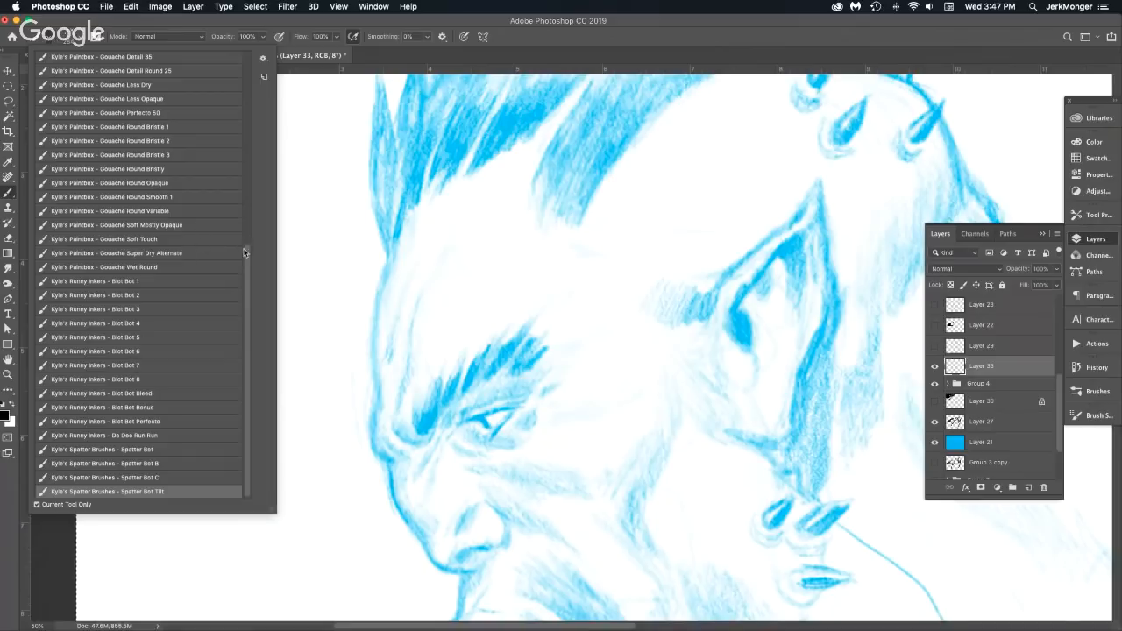
{"action": "left_click_drag", "start_coordinate": [248, 246], "coordinate": [268, 21]}
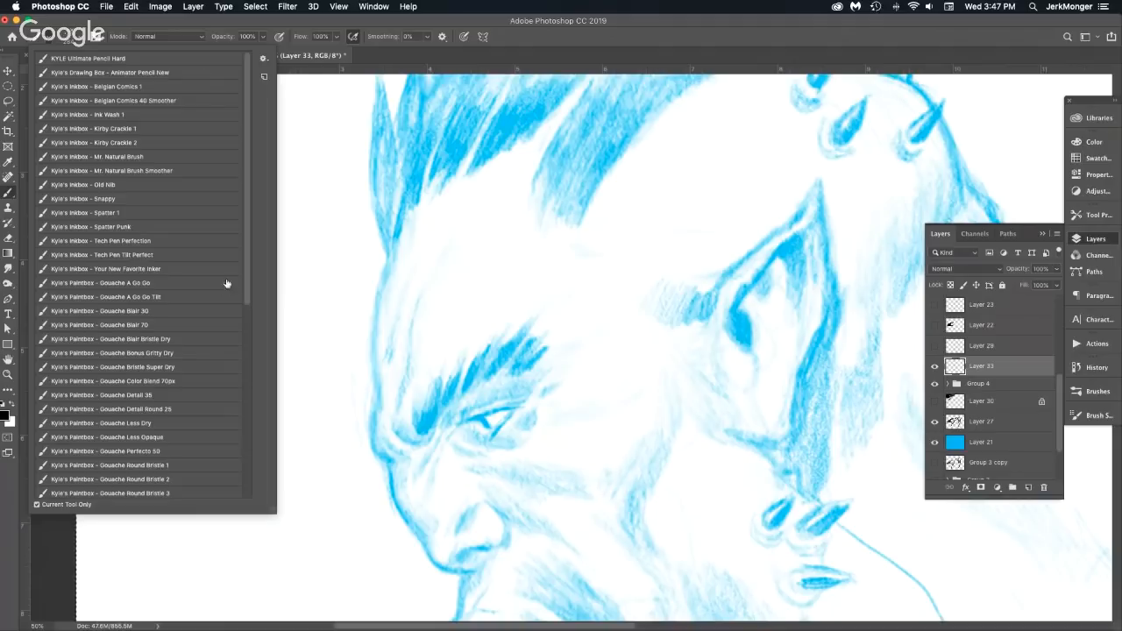
{"action": "left_click", "coordinate": [196, 157]}
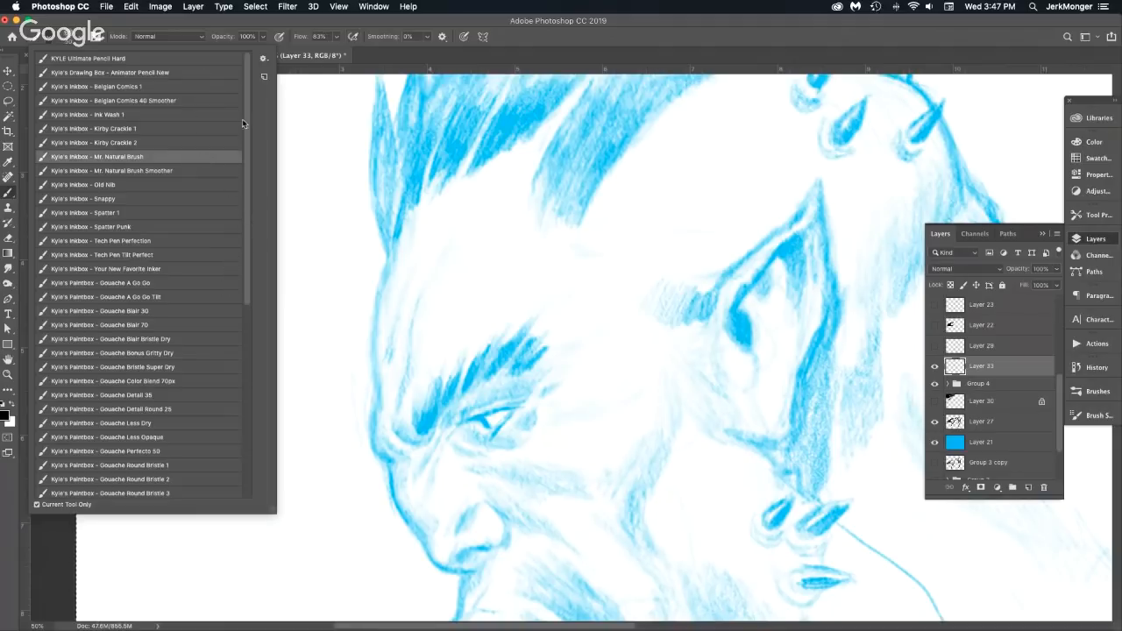
{"action": "left_click", "coordinate": [540, 45]}
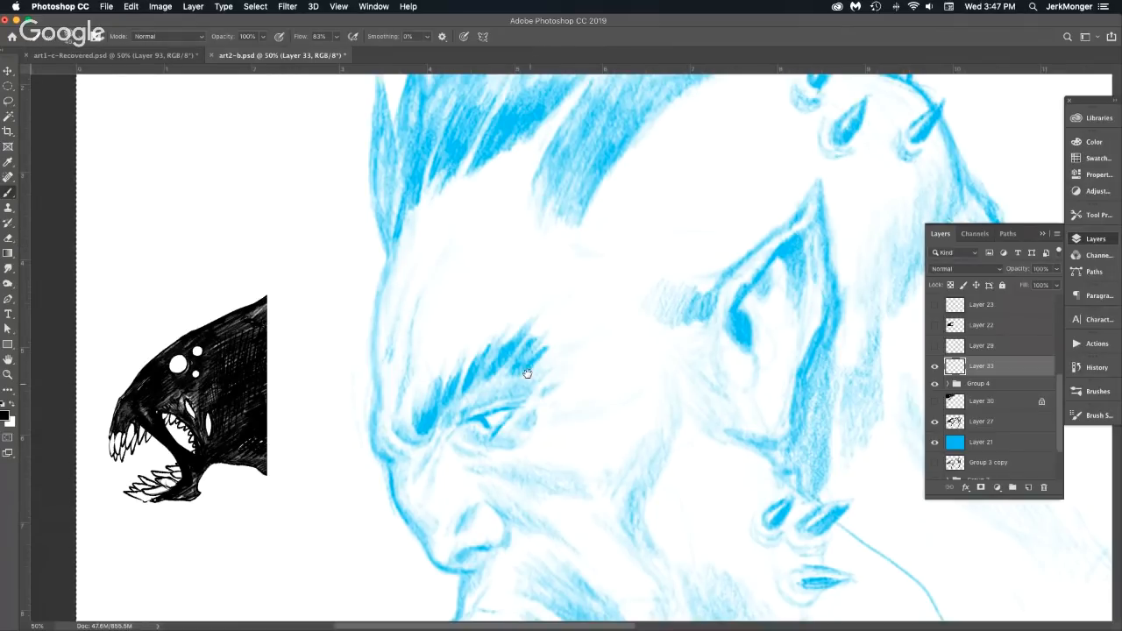
{"action": "left_click_drag", "start_coordinate": [527, 374], "coordinate": [349, 256]}
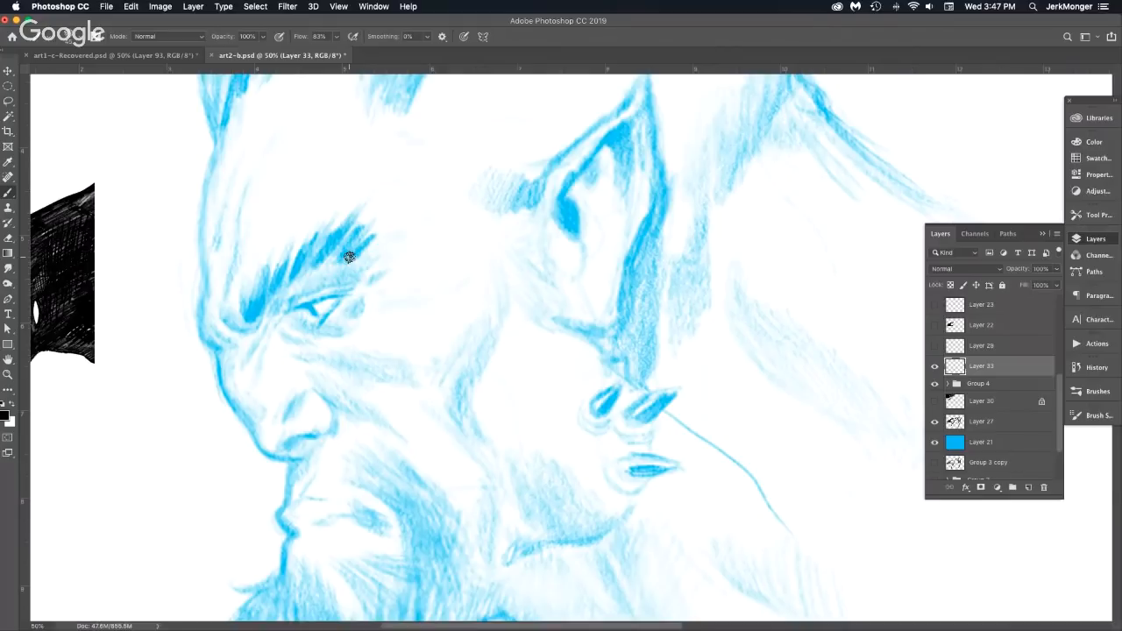
{"action": "left_click", "coordinate": [259, 301]}
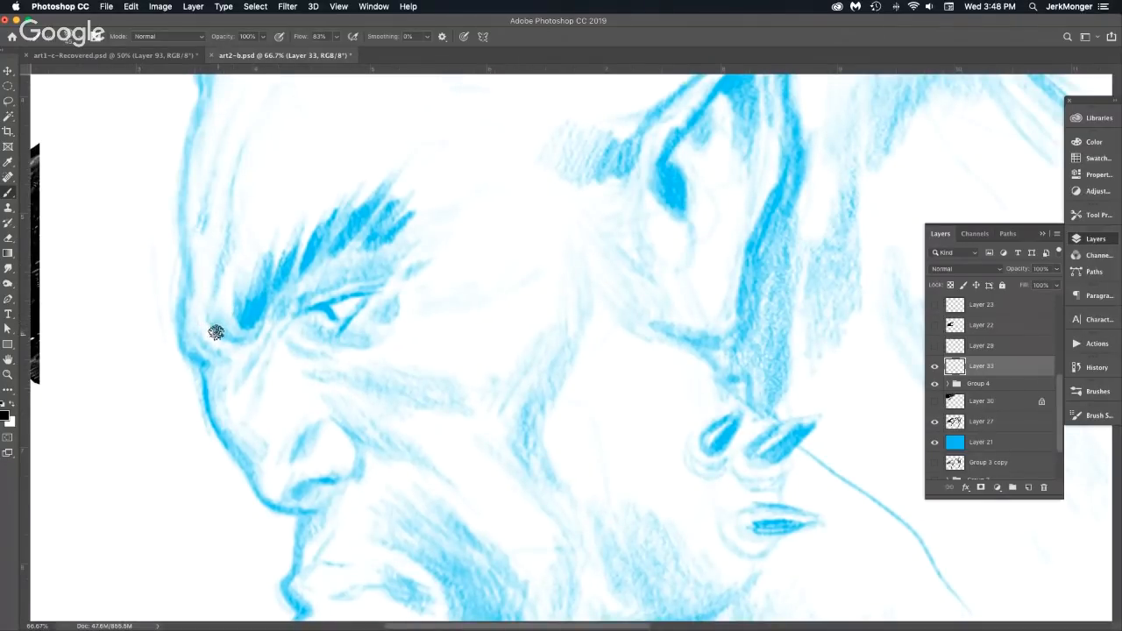
{"action": "mouse_move", "coordinate": [215, 334]}
{"action": "left_mouse_down"}
{"action": "mouse_move", "coordinate": [256, 335]}
{"action": "mouse_move", "coordinate": [223, 338]}
{"action": "mouse_move", "coordinate": [261, 327]}
{"action": "mouse_move", "coordinate": [304, 255]}
{"action": "mouse_move", "coordinate": [260, 327]}
{"action": "mouse_move", "coordinate": [296, 248]}
{"action": "mouse_move", "coordinate": [263, 326]}
{"action": "mouse_move", "coordinate": [302, 242]}
{"action": "left_mouse_up"}
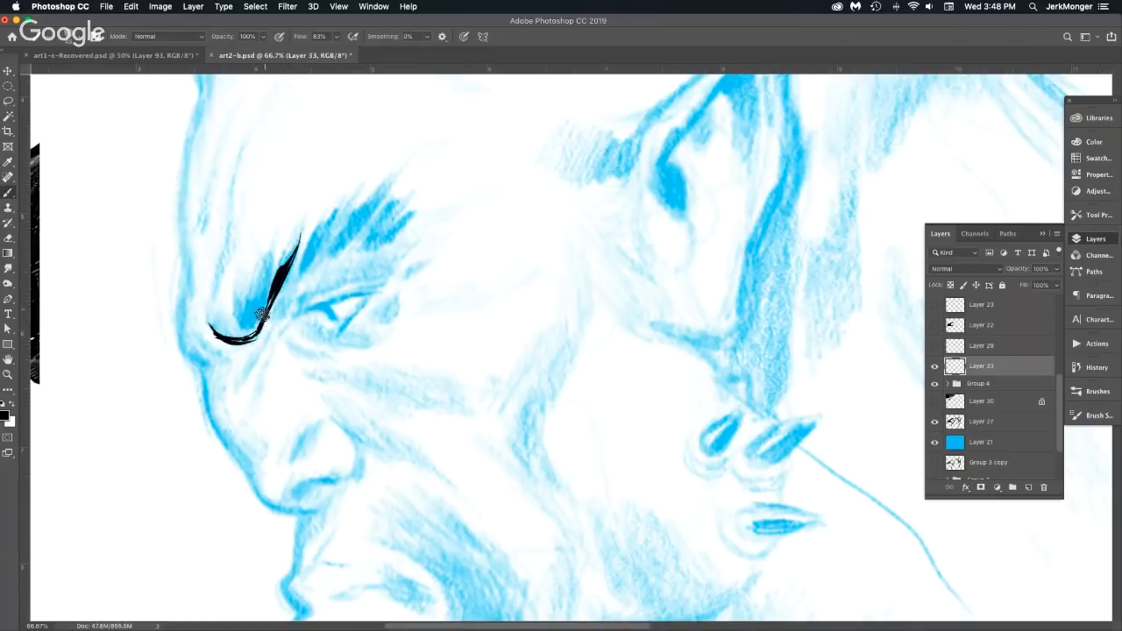
{"action": "left_click_drag", "start_coordinate": [263, 314], "coordinate": [277, 256]}
{"action": "left_click_drag", "start_coordinate": [256, 304], "coordinate": [293, 227]}
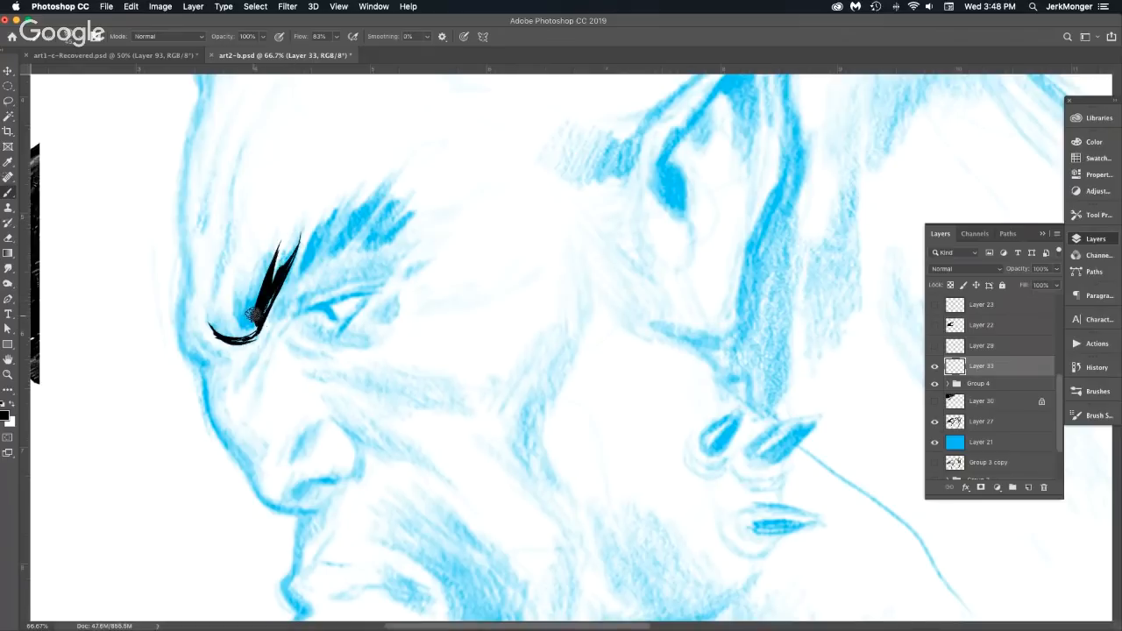
{"action": "mouse_move", "coordinate": [253, 314]}
{"action": "left_mouse_down"}
{"action": "mouse_move", "coordinate": [282, 244]}
{"action": "mouse_move", "coordinate": [256, 317]}
{"action": "left_mouse_up"}
{"action": "mouse_move", "coordinate": [258, 270]}
{"action": "left_mouse_down"}
{"action": "mouse_move", "coordinate": [252, 323]}
{"action": "mouse_move", "coordinate": [254, 282]}
{"action": "mouse_move", "coordinate": [248, 305]}
{"action": "mouse_move", "coordinate": [233, 307]}
{"action": "mouse_move", "coordinate": [236, 283]}
{"action": "mouse_move", "coordinate": [249, 325]}
{"action": "mouse_move", "coordinate": [300, 262]}
{"action": "mouse_move", "coordinate": [294, 284]}
{"action": "mouse_move", "coordinate": [317, 230]}
{"action": "left_mouse_up"}
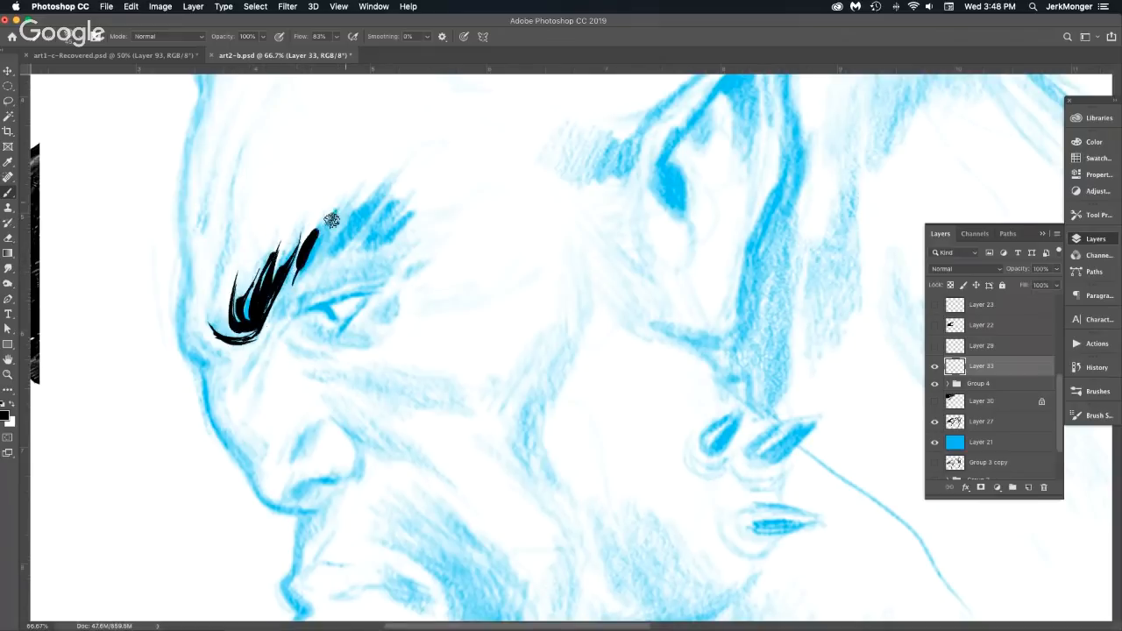
Ink tapered hair strokes along the middle and outer end of the eyebrow, and clear all the ink from the layer.
{"action": "left_click_drag", "start_coordinate": [294, 286], "coordinate": [335, 213]}
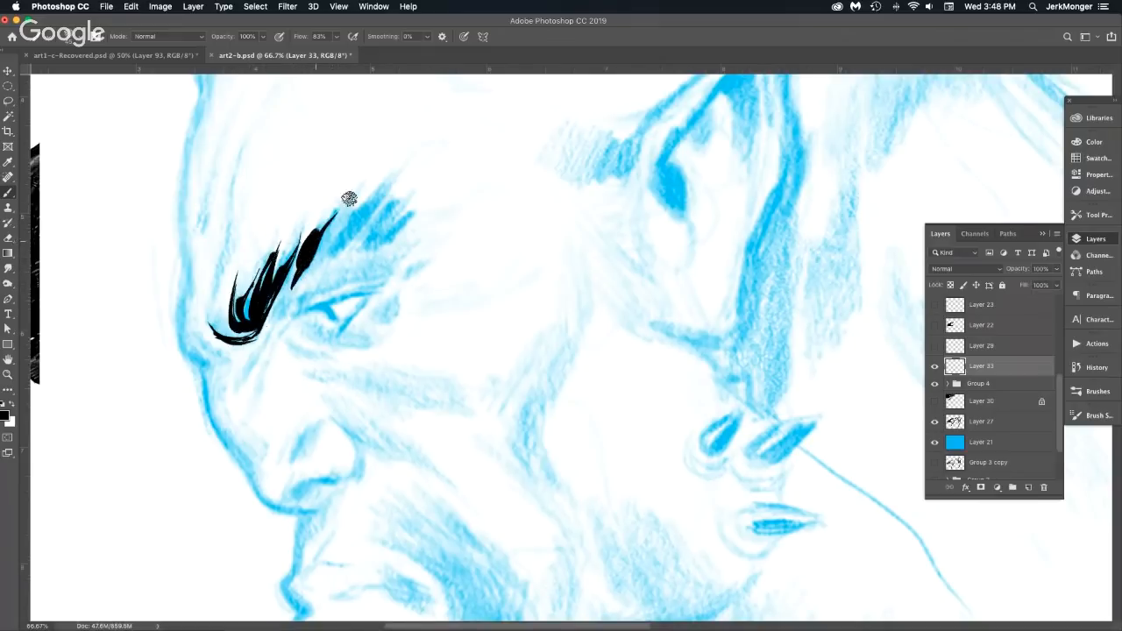
{"action": "mouse_move", "coordinate": [314, 254]}
{"action": "left_mouse_down"}
{"action": "mouse_move", "coordinate": [393, 182]}
{"action": "mouse_move", "coordinate": [314, 260]}
{"action": "mouse_move", "coordinate": [384, 196]}
{"action": "left_mouse_up"}
{"action": "left_click_drag", "start_coordinate": [351, 229], "coordinate": [407, 162]}
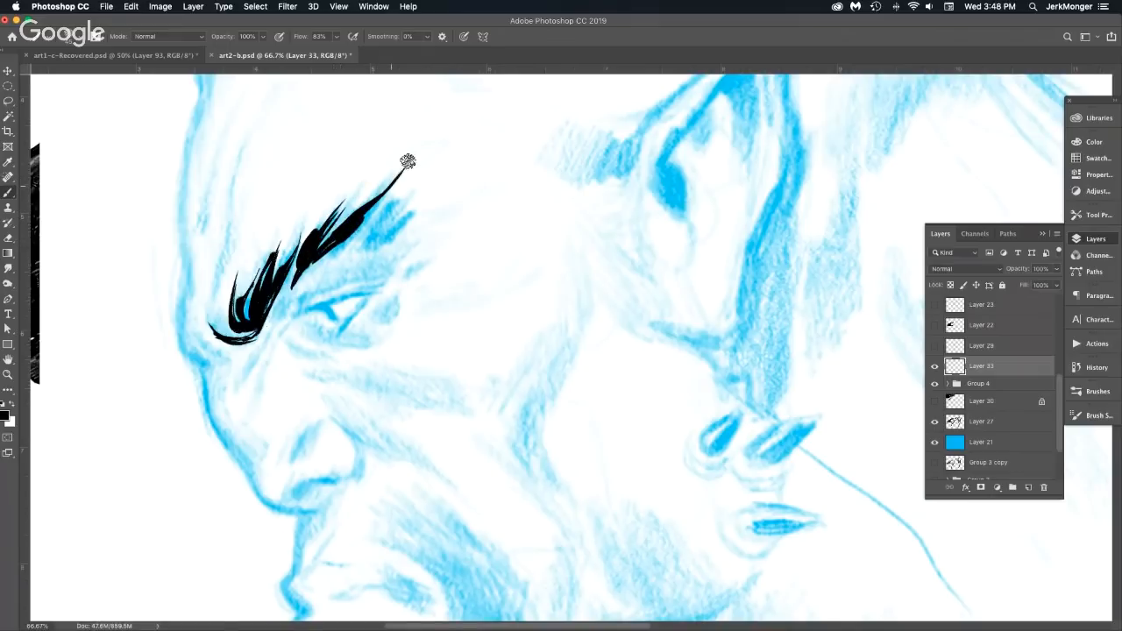
{"action": "left_click_drag", "start_coordinate": [363, 221], "coordinate": [384, 195]}
{"action": "left_click_drag", "start_coordinate": [330, 254], "coordinate": [372, 205]}
{"action": "left_click_drag", "start_coordinate": [352, 252], "coordinate": [410, 195]}
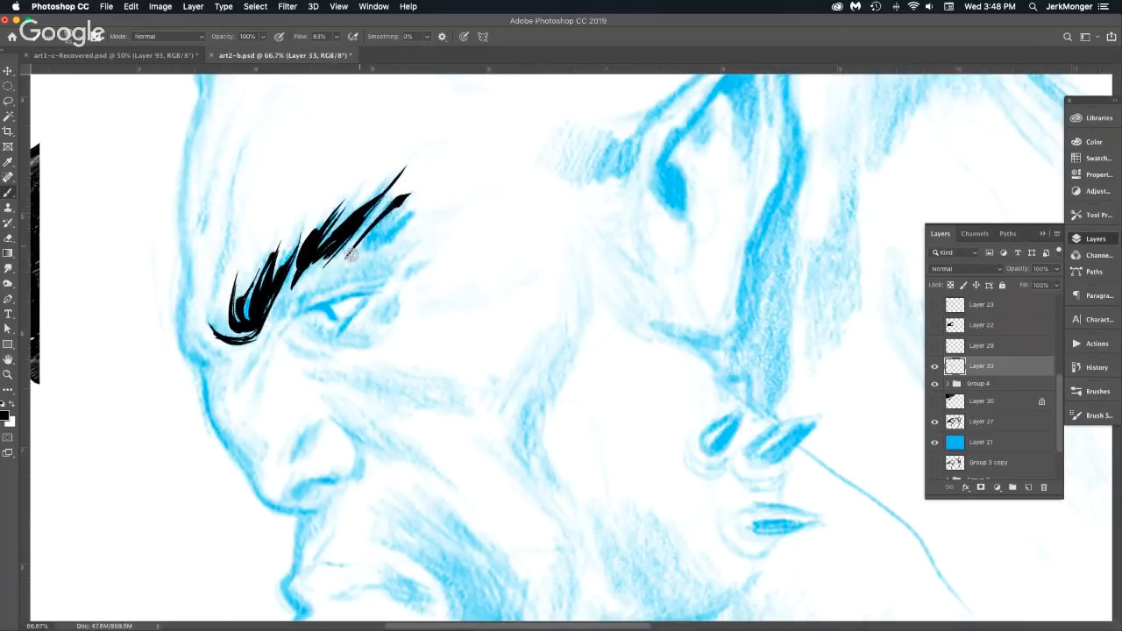
{"action": "left_click_drag", "start_coordinate": [351, 254], "coordinate": [412, 195]}
{"action": "left_click_drag", "start_coordinate": [372, 233], "coordinate": [419, 189]}
{"action": "left_click_drag", "start_coordinate": [356, 257], "coordinate": [419, 211]}
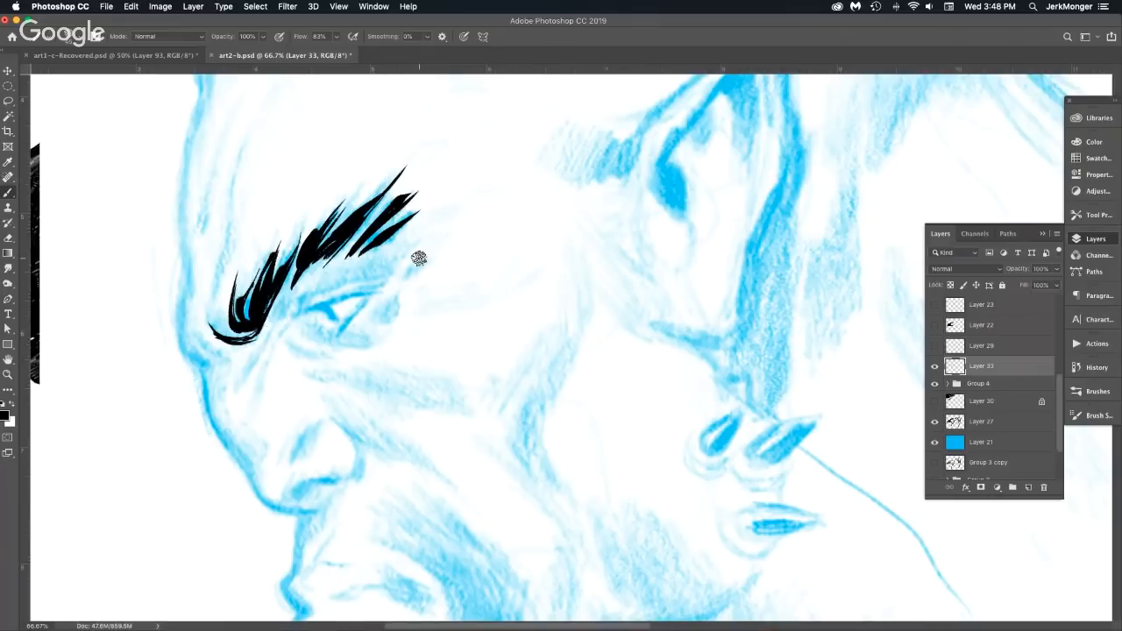
{"action": "key", "text": "super+a"}
{"action": "key", "text": "BackSpace"}
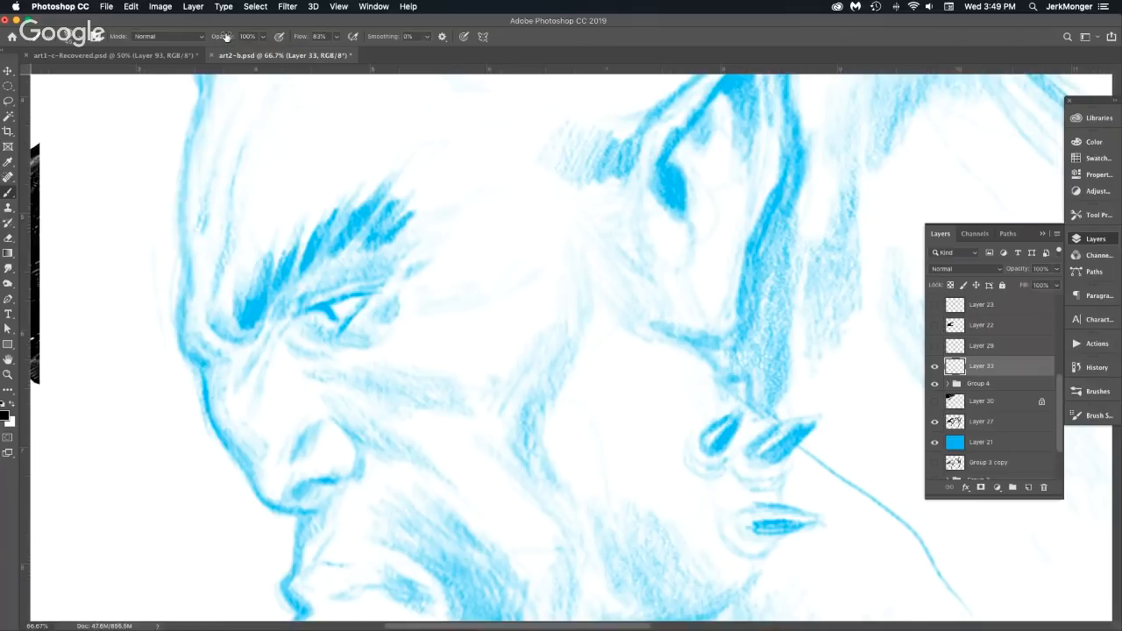
Switch to the Kyle's Inkbox - Old Nib preset and ink the inner eyebrow hairs and the crease beneath them.
{"action": "left_click", "coordinate": [98, 37]}
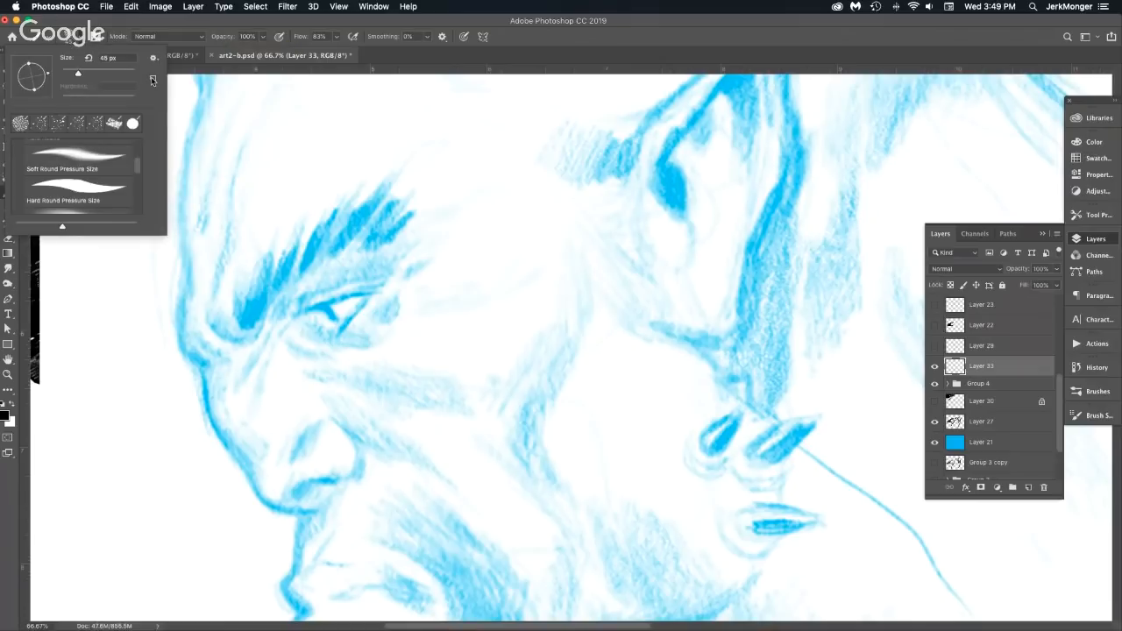
{"action": "left_click", "coordinate": [43, 37]}
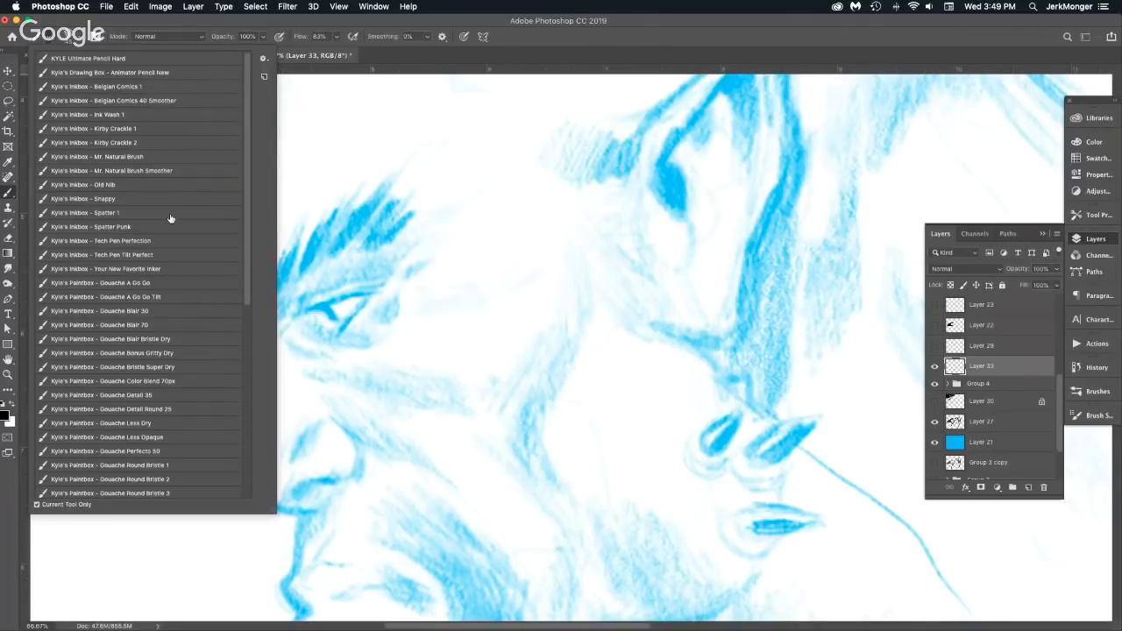
{"action": "left_click", "coordinate": [154, 188]}
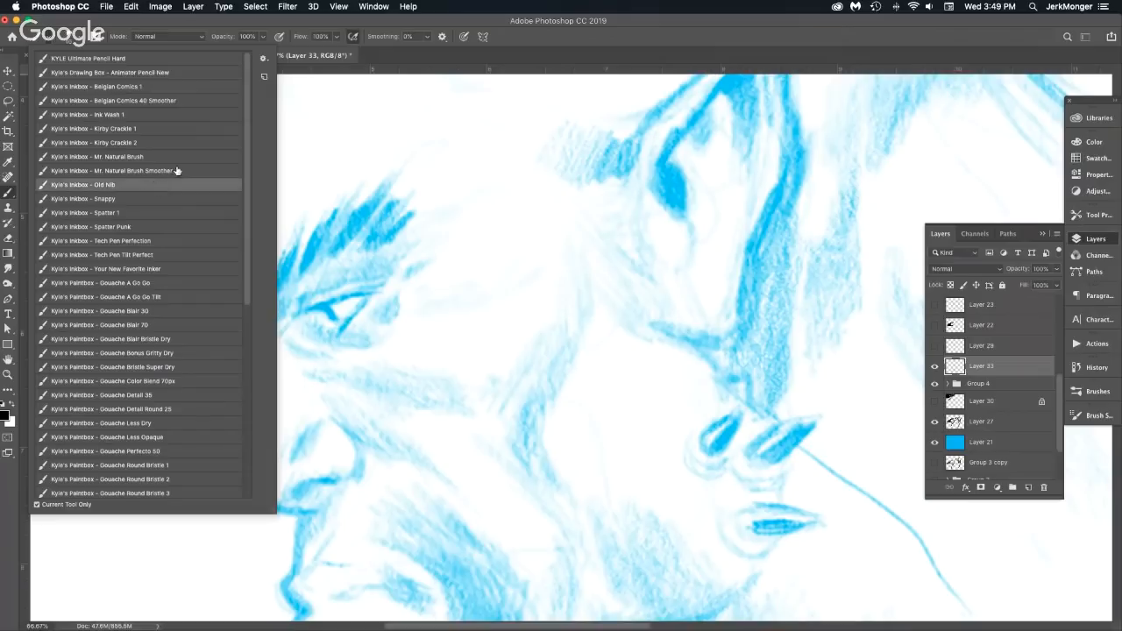
{"action": "left_click", "coordinate": [532, 62]}
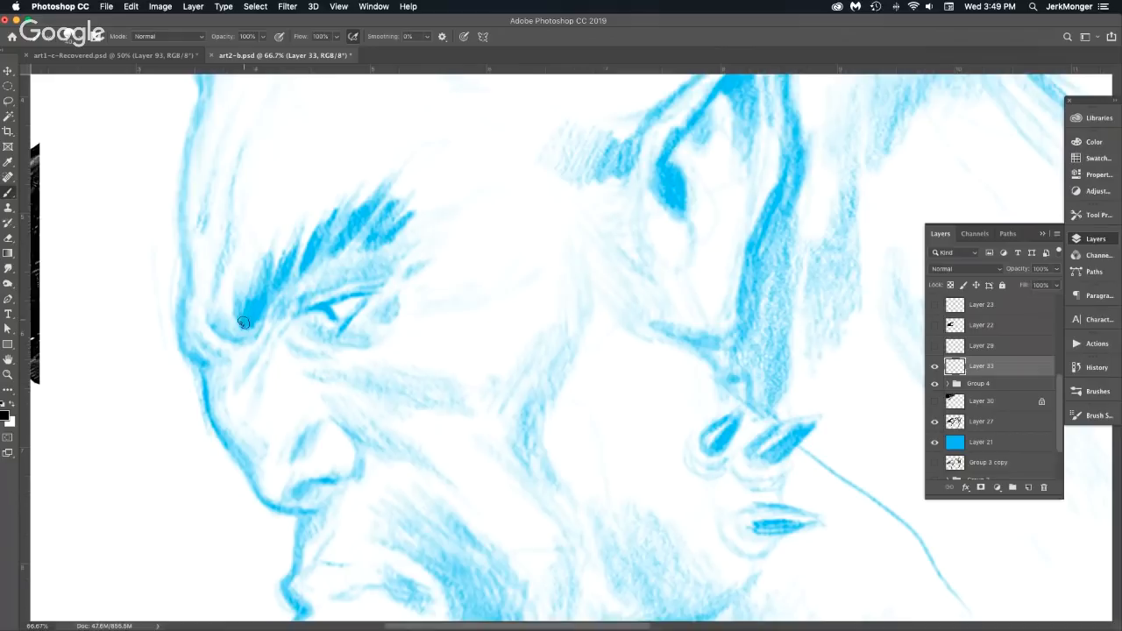
{"action": "left_click_drag", "start_coordinate": [244, 323], "coordinate": [253, 290]}
{"action": "mouse_move", "coordinate": [242, 328]}
{"action": "left_mouse_down"}
{"action": "mouse_move", "coordinate": [271, 256]}
{"action": "mouse_move", "coordinate": [249, 321]}
{"action": "left_mouse_up"}
{"action": "mouse_move", "coordinate": [268, 283]}
{"action": "left_mouse_down"}
{"action": "mouse_move", "coordinate": [248, 323]}
{"action": "mouse_move", "coordinate": [292, 237]}
{"action": "left_mouse_up"}
{"action": "mouse_move", "coordinate": [278, 278]}
{"action": "left_mouse_down"}
{"action": "mouse_move", "coordinate": [302, 220]}
{"action": "mouse_move", "coordinate": [285, 264]}
{"action": "left_mouse_up"}
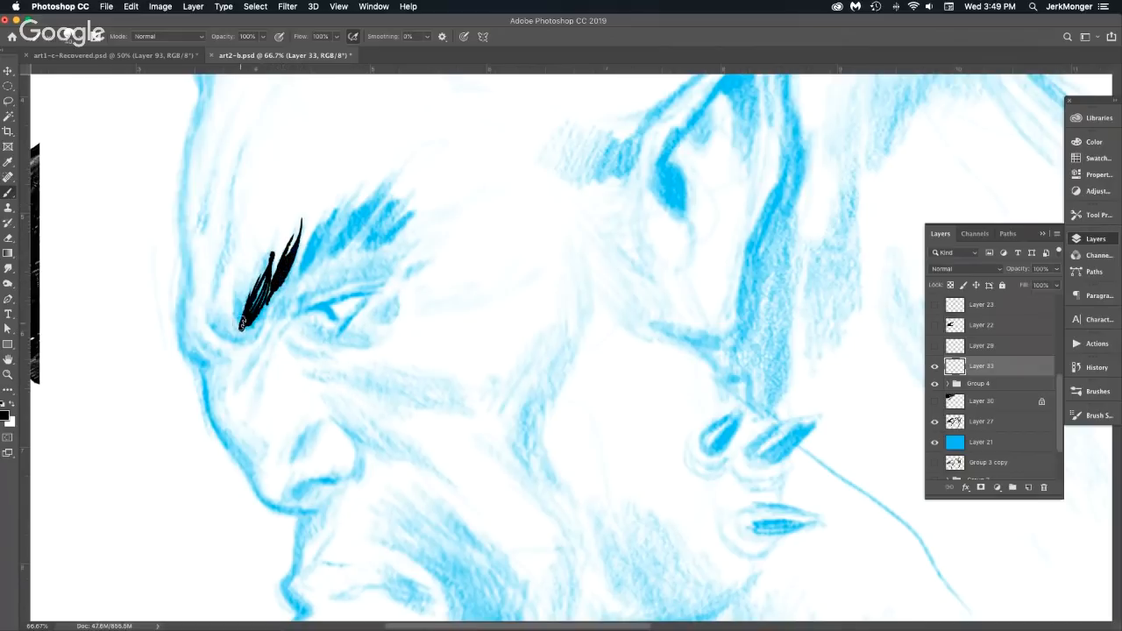
{"action": "mouse_move", "coordinate": [241, 327]}
{"action": "left_mouse_down"}
{"action": "mouse_move", "coordinate": [239, 257]}
{"action": "mouse_move", "coordinate": [241, 330]}
{"action": "left_mouse_up"}
{"action": "mouse_move", "coordinate": [241, 291]}
{"action": "left_mouse_down"}
{"action": "mouse_move", "coordinate": [229, 341]}
{"action": "mouse_move", "coordinate": [249, 343]}
{"action": "mouse_move", "coordinate": [328, 219]}
{"action": "left_mouse_up"}
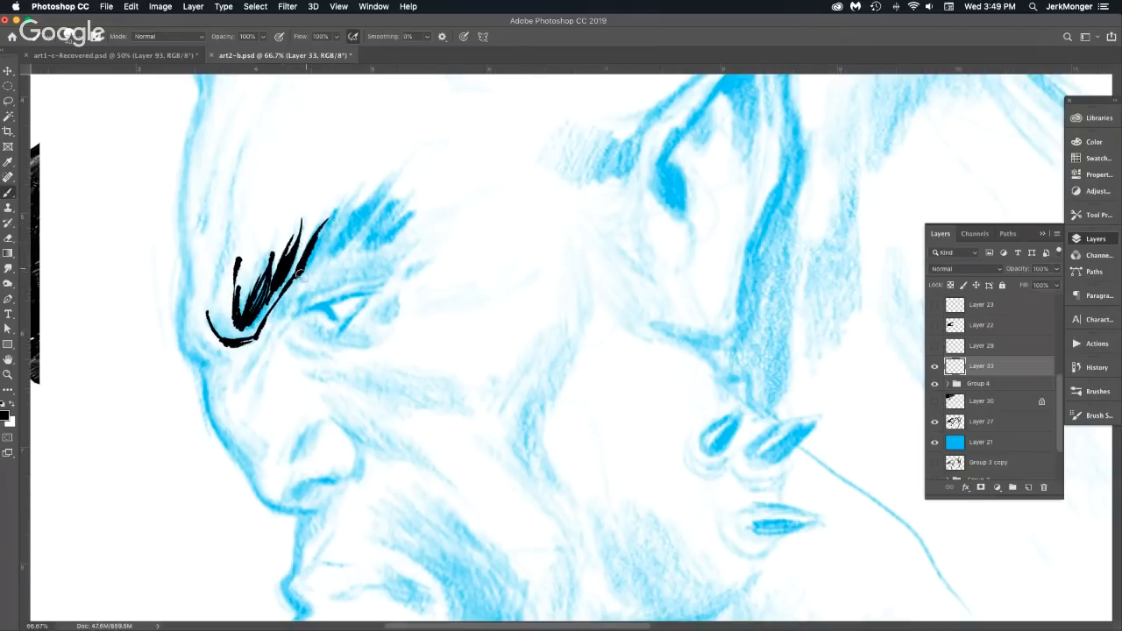
Ink the remaining eyebrow hairs out to the outer tip and fill the gaps at the inner end with solid black.
{"action": "left_click_drag", "start_coordinate": [302, 277], "coordinate": [335, 207]}
{"action": "mouse_move", "coordinate": [307, 266]}
{"action": "left_mouse_down"}
{"action": "mouse_move", "coordinate": [341, 215]}
{"action": "mouse_move", "coordinate": [334, 242]}
{"action": "mouse_move", "coordinate": [395, 180]}
{"action": "mouse_move", "coordinate": [336, 244]}
{"action": "mouse_move", "coordinate": [386, 205]}
{"action": "left_mouse_up"}
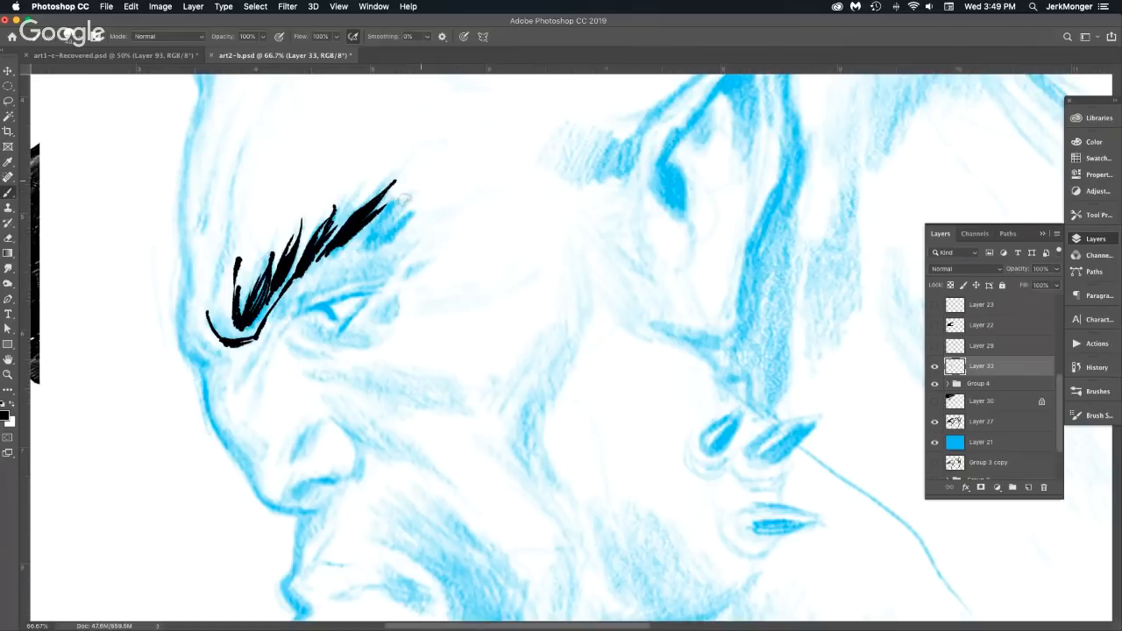
{"action": "mouse_move", "coordinate": [354, 245]}
{"action": "left_mouse_down"}
{"action": "mouse_move", "coordinate": [409, 200]}
{"action": "mouse_move", "coordinate": [391, 224]}
{"action": "mouse_move", "coordinate": [415, 216]}
{"action": "left_mouse_up"}
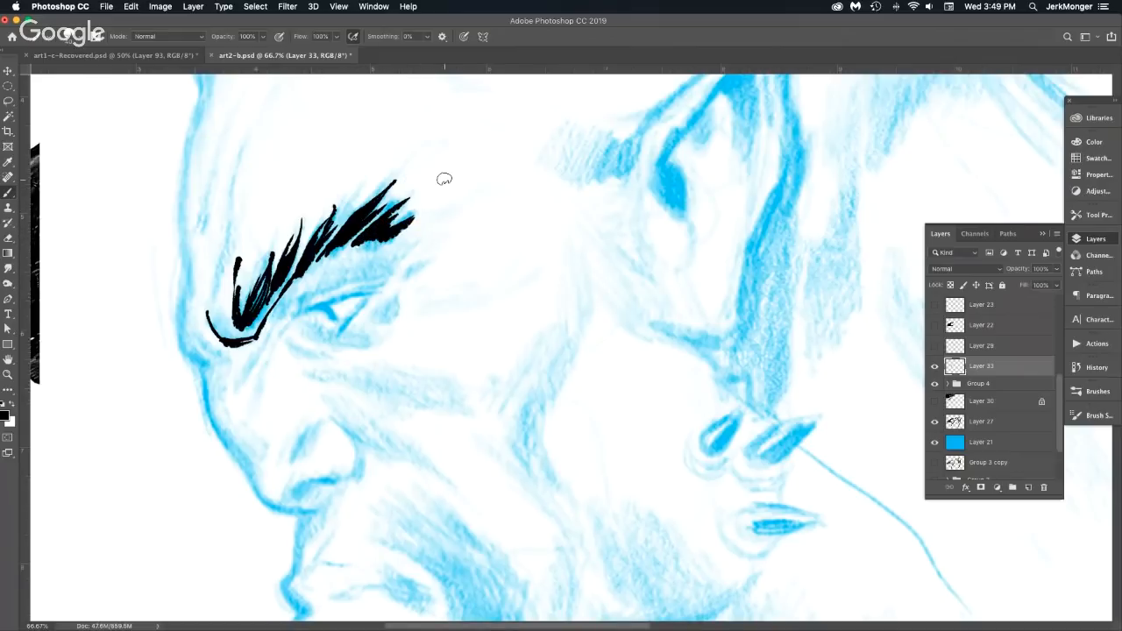
{"action": "mouse_move", "coordinate": [253, 307]}
{"action": "left_mouse_down"}
{"action": "mouse_move", "coordinate": [269, 285]}
{"action": "mouse_move", "coordinate": [260, 324]}
{"action": "mouse_move", "coordinate": [230, 296]}
{"action": "left_mouse_up"}
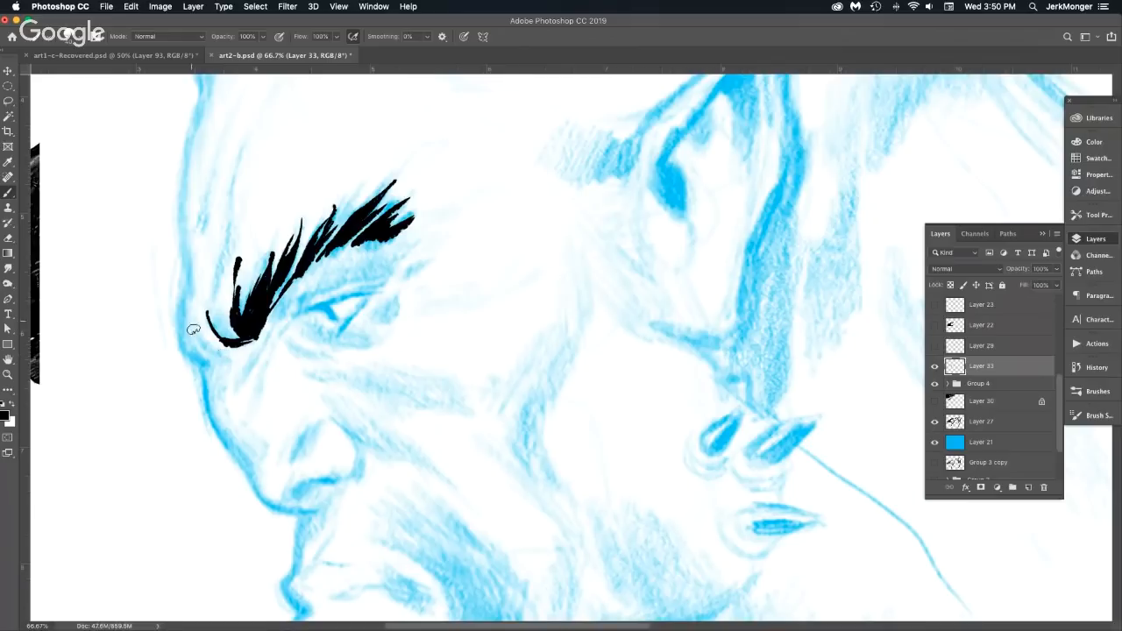
Ink the front contour of the forehead down to the bridge of the nose.
{"action": "mouse_move", "coordinate": [179, 342]}
{"action": "left_mouse_down"}
{"action": "mouse_move", "coordinate": [191, 355]}
{"action": "mouse_move", "coordinate": [180, 290]}
{"action": "left_mouse_up"}
{"action": "mouse_move", "coordinate": [182, 160]}
{"action": "left_mouse_down"}
{"action": "mouse_move", "coordinate": [180, 306]}
{"action": "mouse_move", "coordinate": [203, 367]}
{"action": "left_mouse_up"}
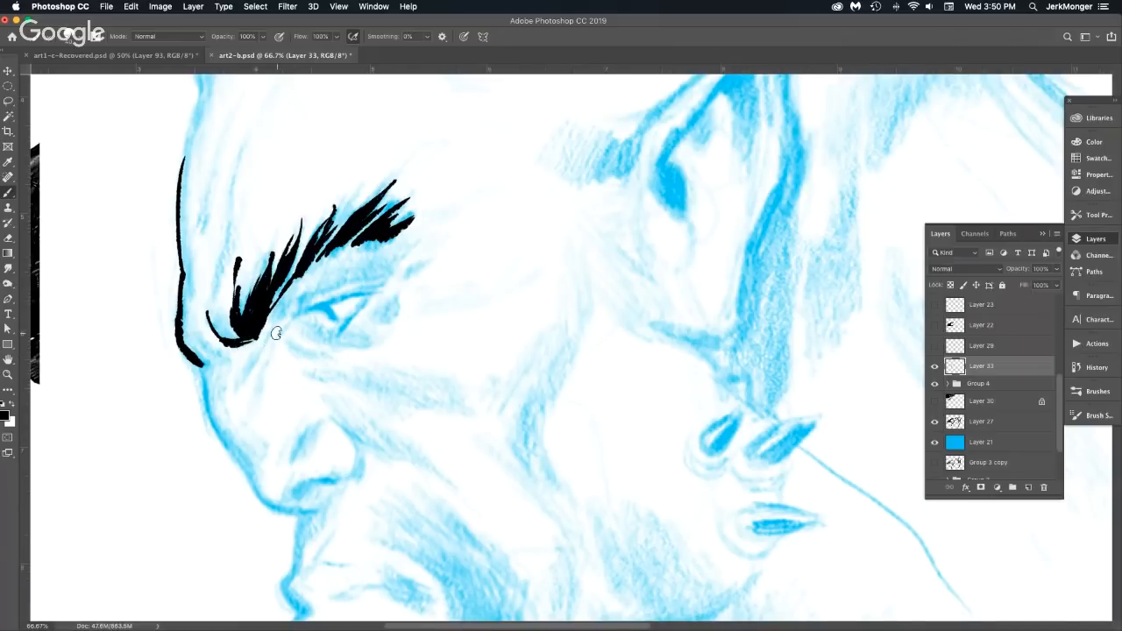
Ink the profile of the nose from the bridge down around the tip to its underside.
{"action": "scroll", "coordinate": [248, 301], "scroll_direction": "down", "scroll_amount": 3}
{"action": "scroll", "coordinate": [248, 301], "scroll_direction": "right", "scroll_amount": 3}
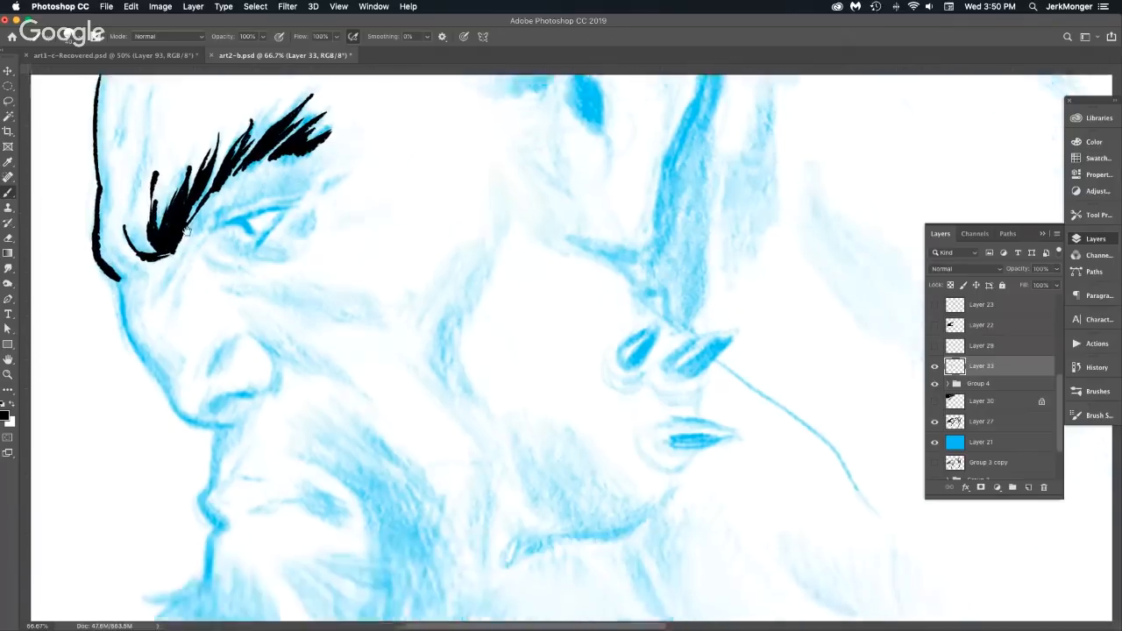
{"action": "mouse_move", "coordinate": [93, 230]}
{"action": "left_mouse_down"}
{"action": "mouse_move", "coordinate": [132, 249]}
{"action": "mouse_move", "coordinate": [122, 336]}
{"action": "left_mouse_up"}
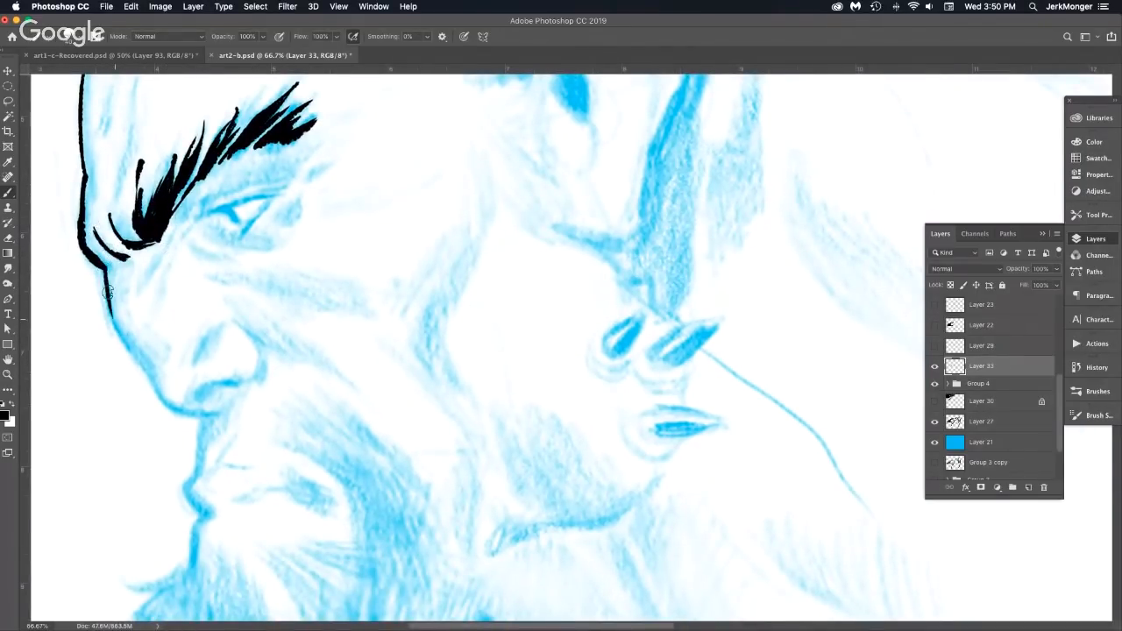
{"action": "mouse_move", "coordinate": [103, 268]}
{"action": "left_mouse_down"}
{"action": "mouse_move", "coordinate": [117, 332]}
{"action": "mouse_move", "coordinate": [149, 376]}
{"action": "left_mouse_up"}
{"action": "mouse_move", "coordinate": [116, 328]}
{"action": "left_mouse_down"}
{"action": "mouse_move", "coordinate": [148, 373]}
{"action": "mouse_move", "coordinate": [134, 354]}
{"action": "left_mouse_up"}
{"action": "mouse_move", "coordinate": [149, 376]}
{"action": "left_mouse_down"}
{"action": "mouse_move", "coordinate": [166, 401]}
{"action": "mouse_move", "coordinate": [153, 377]}
{"action": "mouse_move", "coordinate": [165, 401]}
{"action": "mouse_move", "coordinate": [215, 419]}
{"action": "left_mouse_up"}
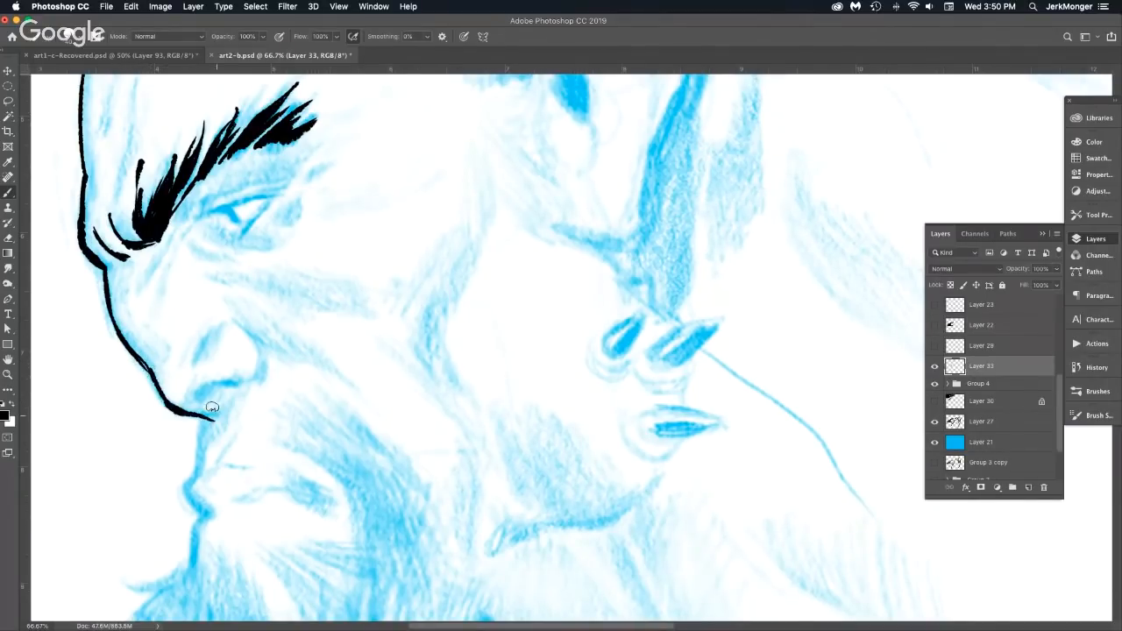
Undo the stroke under the nose tip, redraw it shorter, and ink the nostril with its wing.
{"action": "key", "text": "super+z"}
{"action": "mouse_move", "coordinate": [169, 405]}
{"action": "left_mouse_down"}
{"action": "mouse_move", "coordinate": [198, 415]}
{"action": "mouse_move", "coordinate": [215, 401]}
{"action": "mouse_move", "coordinate": [197, 397]}
{"action": "mouse_move", "coordinate": [258, 364]}
{"action": "left_mouse_up"}
{"action": "key", "text": "ctrl+z"}
{"action": "mouse_move", "coordinate": [208, 332]}
{"action": "left_mouse_down"}
{"action": "mouse_move", "coordinate": [196, 363]}
{"action": "mouse_move", "coordinate": [233, 318]}
{"action": "mouse_move", "coordinate": [263, 364]}
{"action": "left_mouse_up"}
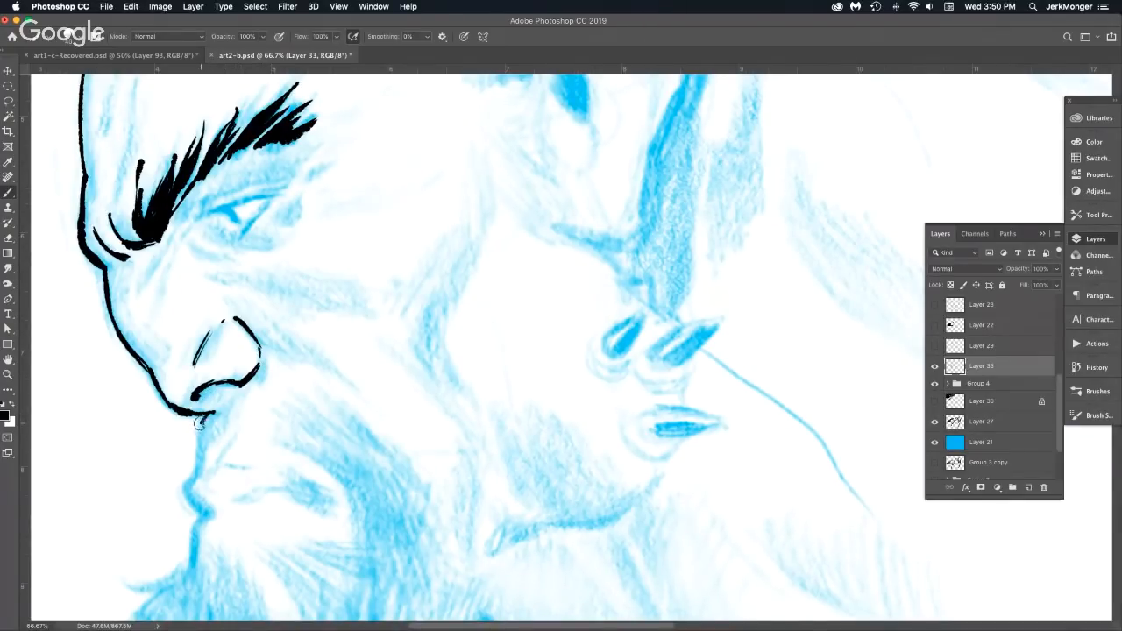
Ink the profile from beneath the nose to the upper lip, and thicken the contour of the nose and its tip.
{"action": "mouse_move", "coordinate": [201, 422]}
{"action": "left_mouse_down"}
{"action": "mouse_move", "coordinate": [184, 487]}
{"action": "mouse_move", "coordinate": [210, 512]}
{"action": "left_mouse_up"}
{"action": "left_click", "coordinate": [326, 475], "text": "alt"}
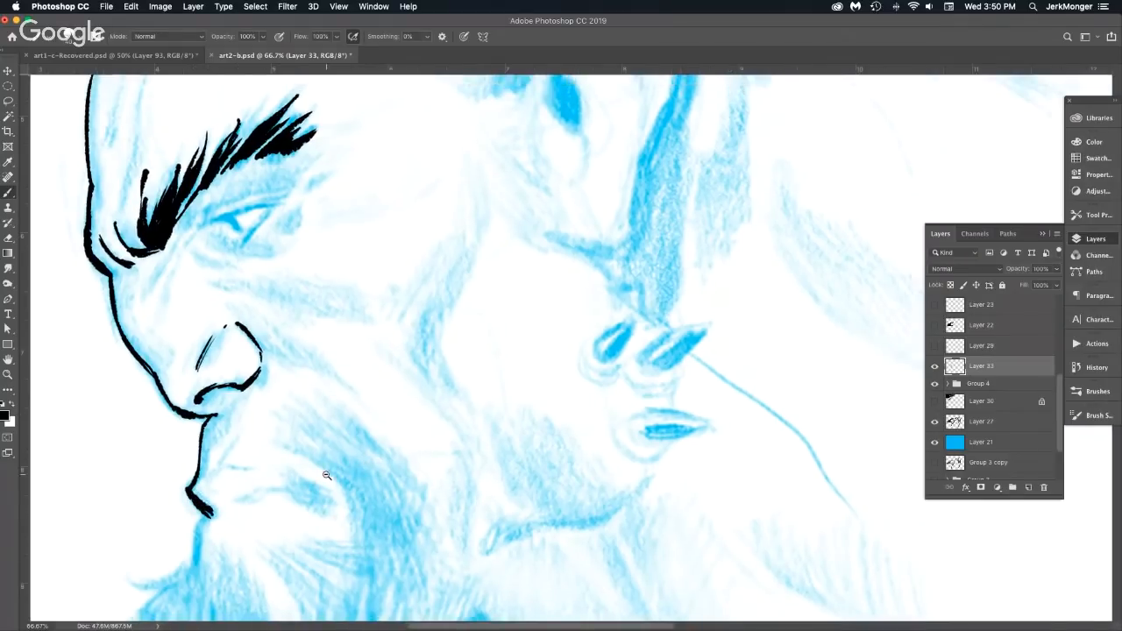
{"action": "left_click", "coordinate": [326, 474], "text": "alt"}
{"action": "left_click", "coordinate": [326, 474], "text": "alt"}
{"action": "left_click", "coordinate": [254, 426], "text": "super"}
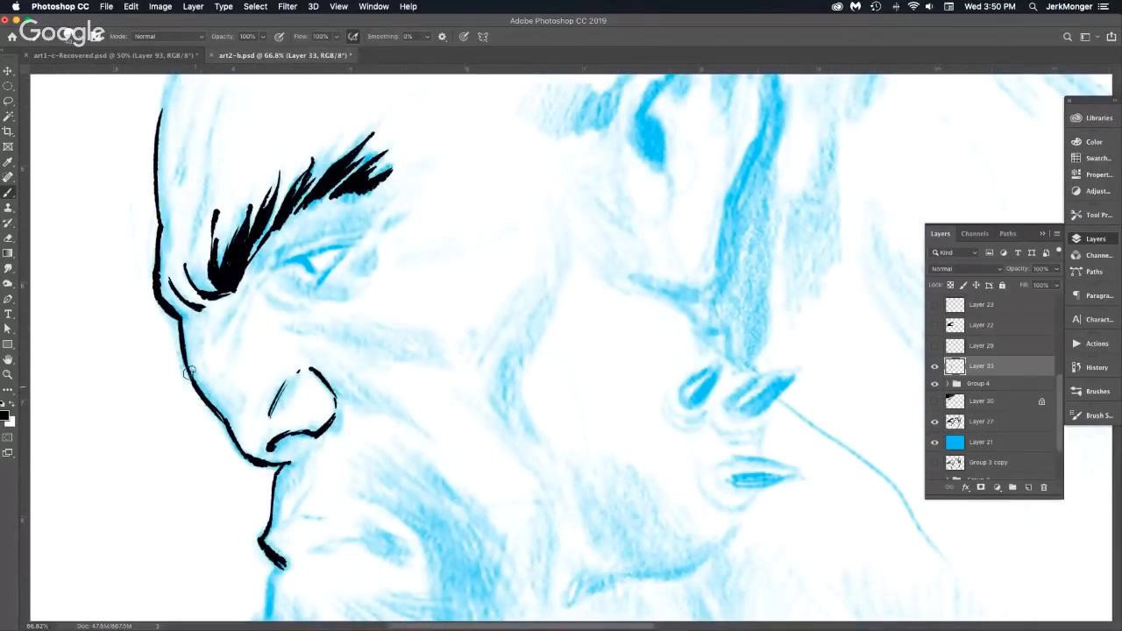
{"action": "left_click_drag", "start_coordinate": [198, 391], "coordinate": [223, 423]}
{"action": "mouse_move", "coordinate": [186, 347]}
{"action": "left_mouse_down"}
{"action": "mouse_move", "coordinate": [201, 407]}
{"action": "mouse_move", "coordinate": [235, 453]}
{"action": "mouse_move", "coordinate": [225, 434]}
{"action": "mouse_move", "coordinate": [255, 468]}
{"action": "mouse_move", "coordinate": [276, 462]}
{"action": "mouse_move", "coordinate": [271, 448]}
{"action": "mouse_move", "coordinate": [276, 468]}
{"action": "mouse_move", "coordinate": [314, 447]}
{"action": "left_mouse_up"}
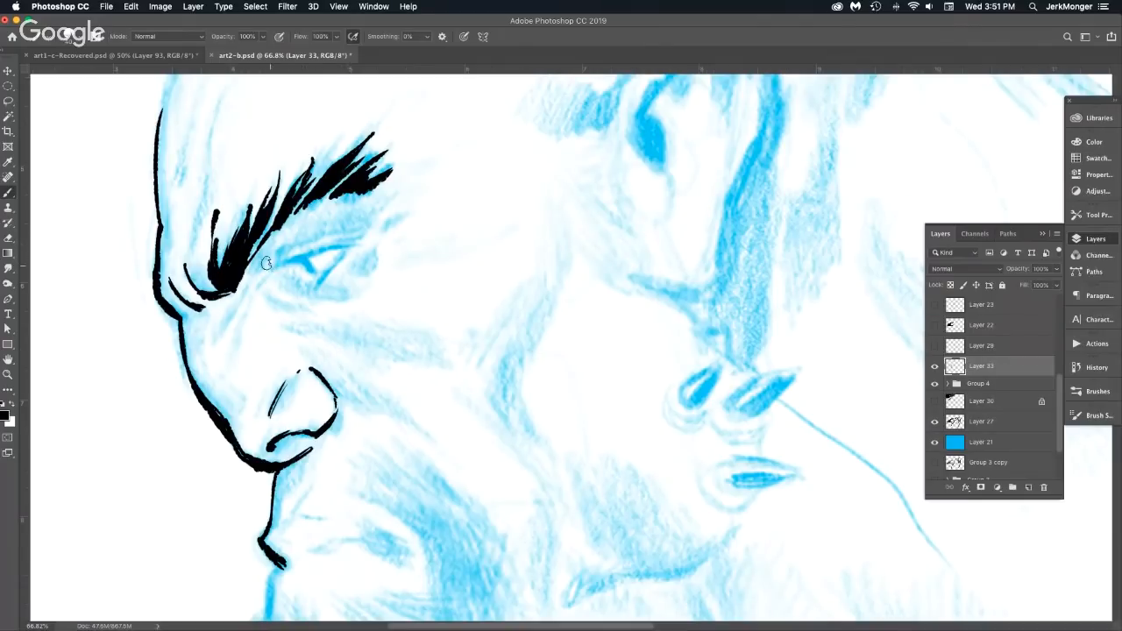
Ink the eye's upper lid, iris and inner corner, with the lid crease above.
{"action": "left_click_drag", "start_coordinate": [266, 263], "coordinate": [356, 242]}
{"action": "mouse_move", "coordinate": [300, 259]}
{"action": "left_mouse_down"}
{"action": "mouse_move", "coordinate": [325, 274]}
{"action": "mouse_move", "coordinate": [313, 285]}
{"action": "mouse_move", "coordinate": [349, 245]}
{"action": "left_mouse_up"}
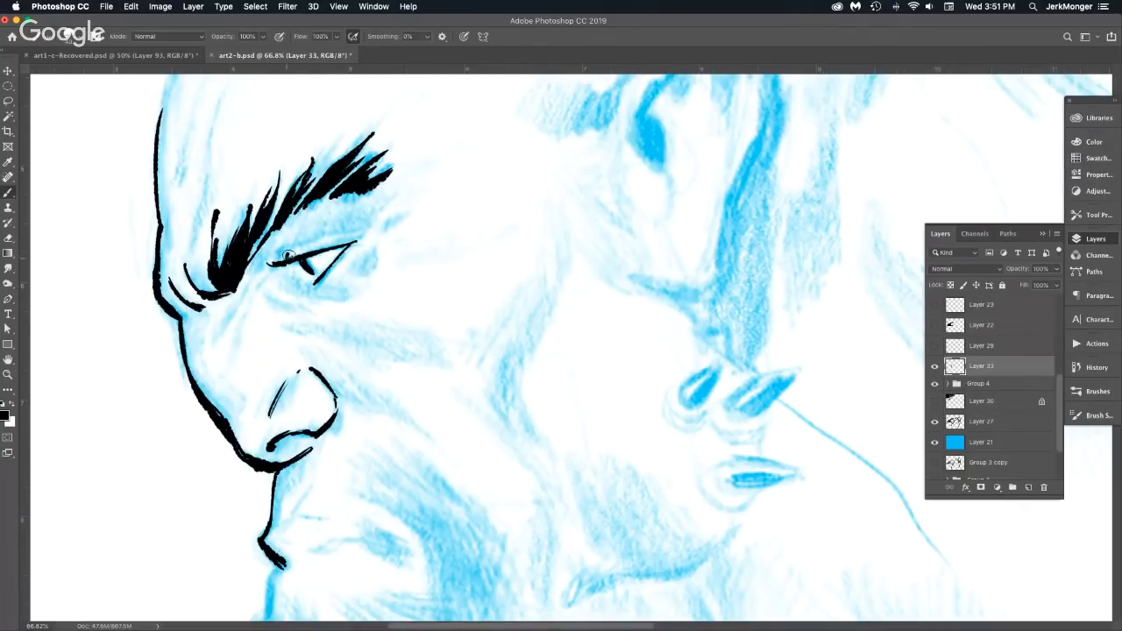
{"action": "mouse_move", "coordinate": [289, 255]}
{"action": "left_mouse_down"}
{"action": "mouse_move", "coordinate": [349, 234]}
{"action": "mouse_move", "coordinate": [286, 252]}
{"action": "mouse_move", "coordinate": [353, 231]}
{"action": "left_mouse_up"}
{"action": "mouse_move", "coordinate": [267, 275]}
{"action": "left_mouse_down"}
{"action": "mouse_move", "coordinate": [263, 295]}
{"action": "mouse_move", "coordinate": [277, 301]}
{"action": "left_mouse_up"}
Ink the wrinkles between the nose bridge and the inner eye corner, and add the lower edge of the eye.
{"action": "left_click_drag", "start_coordinate": [223, 329], "coordinate": [253, 272]}
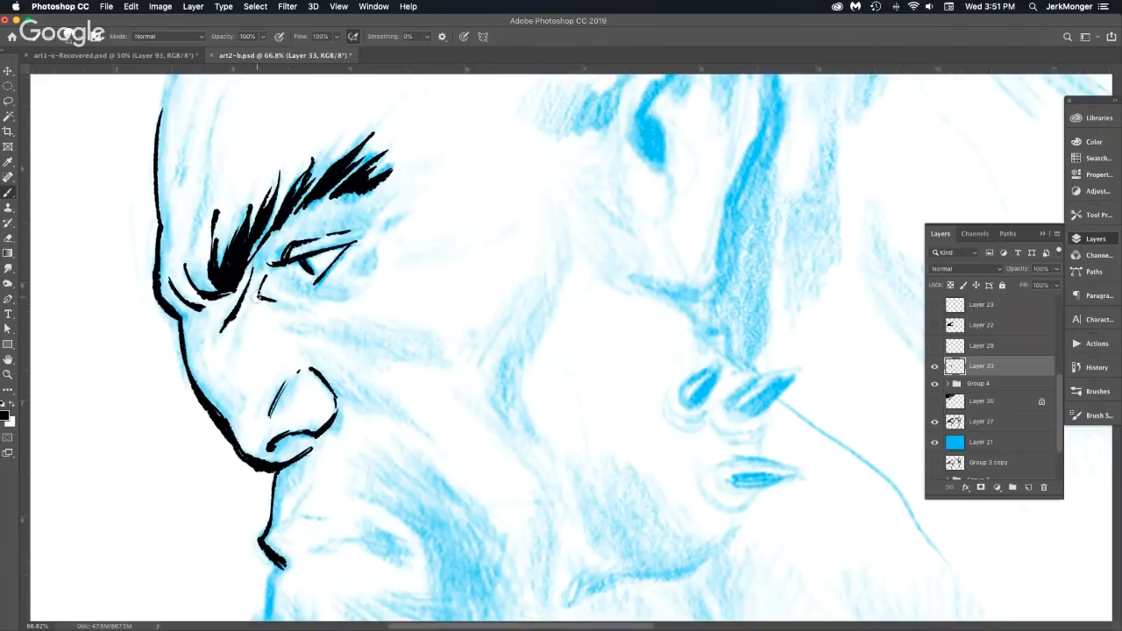
{"action": "left_click_drag", "start_coordinate": [242, 302], "coordinate": [230, 345]}
{"action": "left_click_drag", "start_coordinate": [236, 342], "coordinate": [246, 296]}
{"action": "left_click_drag", "start_coordinate": [168, 301], "coordinate": [188, 315]}
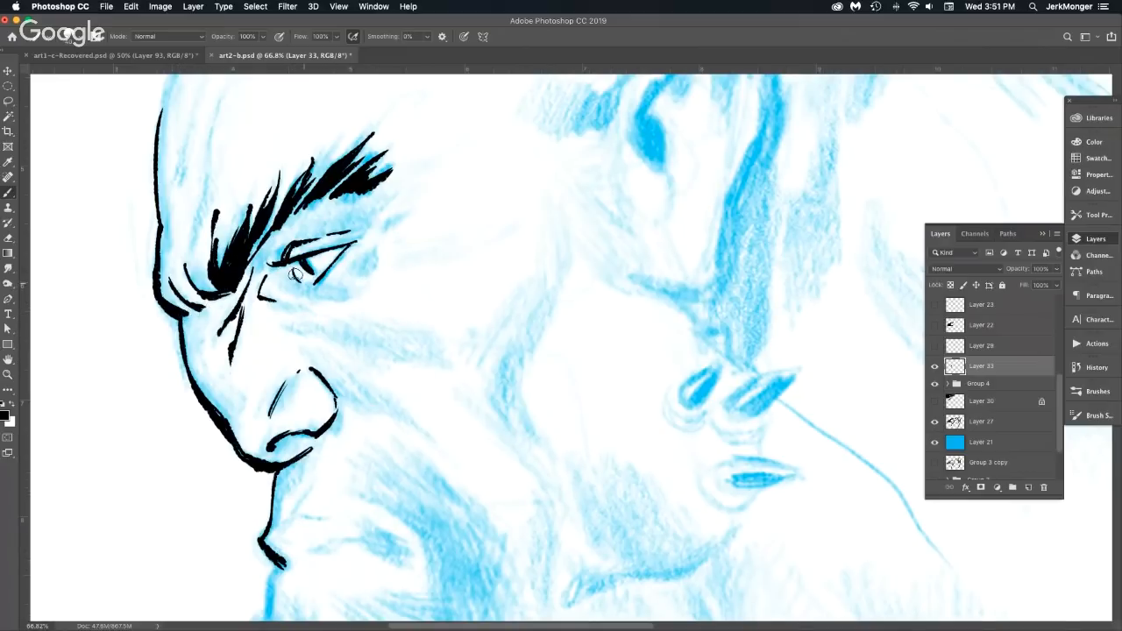
{"action": "left_click_drag", "start_coordinate": [292, 273], "coordinate": [332, 283]}
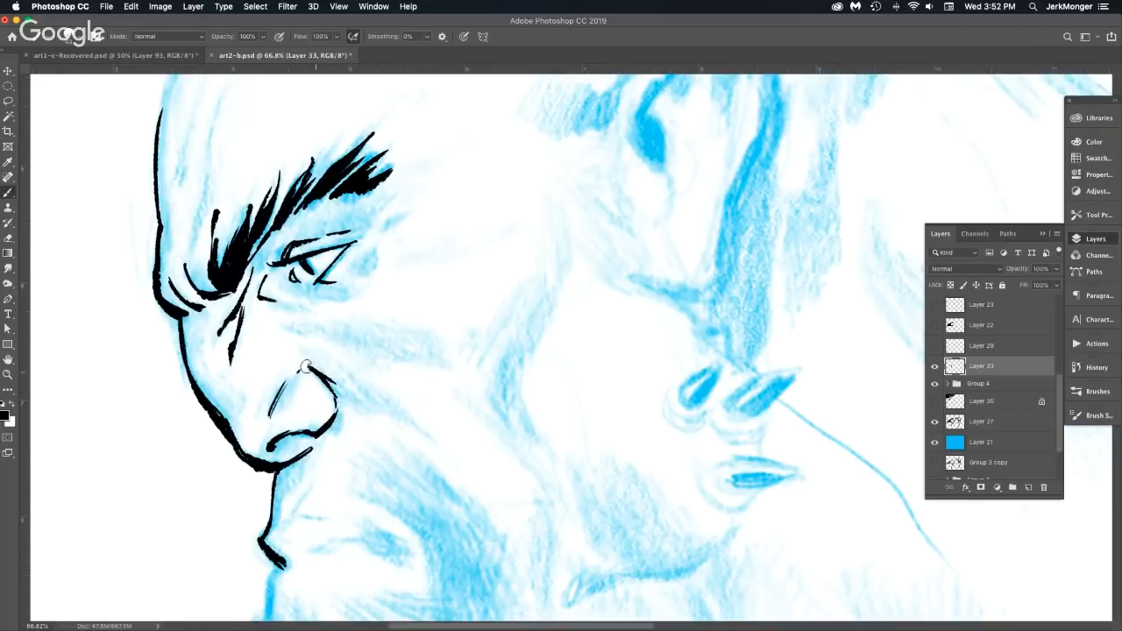
Ink the fold running from the top of the nostril wing to the cheek, and hatch the shadow beneath the nose.
{"action": "left_click_drag", "start_coordinate": [305, 367], "coordinate": [370, 407]}
{"action": "left_click_drag", "start_coordinate": [345, 291], "coordinate": [224, 152]}
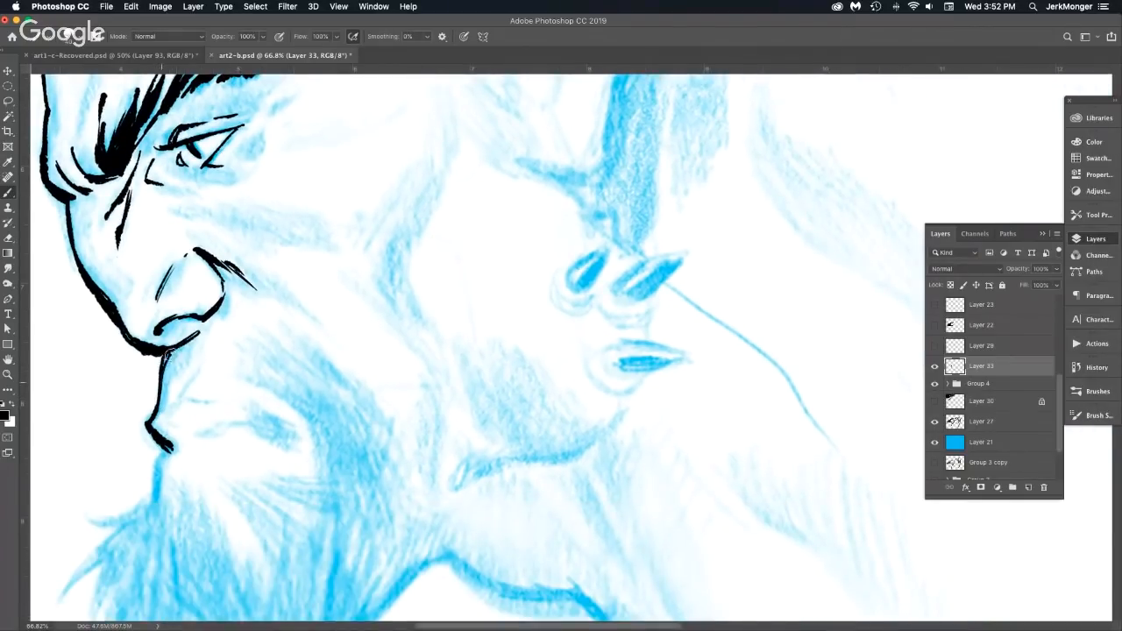
{"action": "left_click_drag", "start_coordinate": [159, 375], "coordinate": [191, 336]}
{"action": "mouse_move", "coordinate": [162, 377]}
{"action": "left_mouse_down"}
{"action": "mouse_move", "coordinate": [167, 351]}
{"action": "mouse_move", "coordinate": [161, 373]}
{"action": "mouse_move", "coordinate": [198, 334]}
{"action": "left_mouse_up"}
Ink the mouth line as a short front dash and a longer tapered stroke that curves down at the mouth corner.
{"action": "mouse_move", "coordinate": [195, 436]}
{"action": "left_mouse_down"}
{"action": "mouse_move", "coordinate": [247, 424]}
{"action": "mouse_move", "coordinate": [351, 433]}
{"action": "left_mouse_up"}
{"action": "left_click_drag", "start_coordinate": [249, 427], "coordinate": [355, 432]}
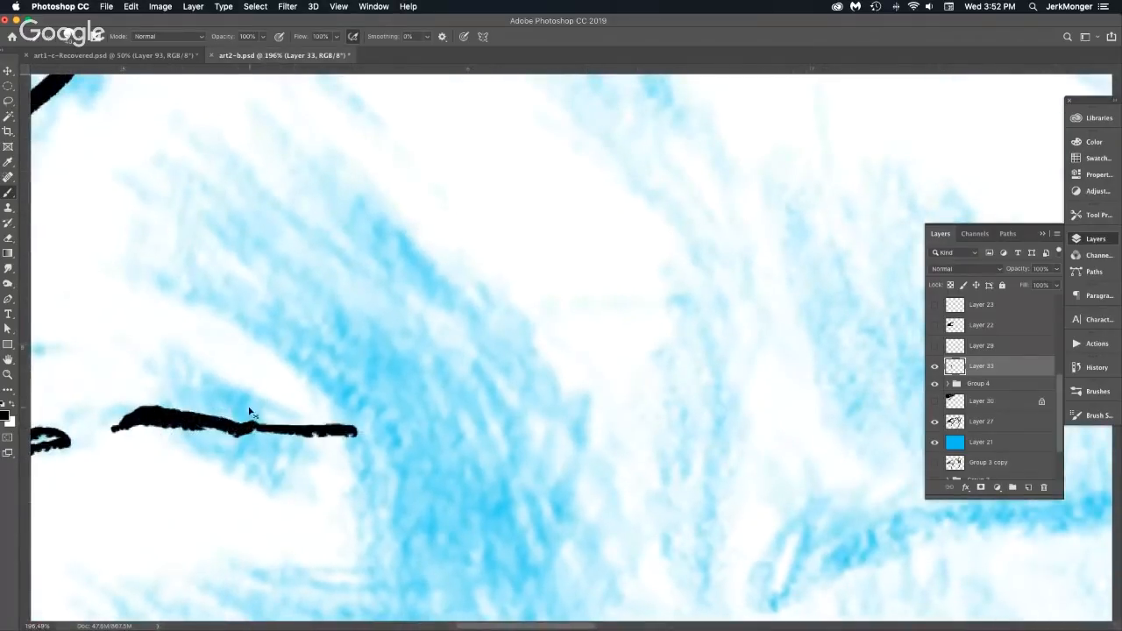
{"action": "key", "text": "super+z"}
{"action": "mouse_move", "coordinate": [179, 424]}
{"action": "left_mouse_down"}
{"action": "mouse_move", "coordinate": [235, 450]}
{"action": "mouse_move", "coordinate": [239, 418]}
{"action": "mouse_move", "coordinate": [298, 424]}
{"action": "left_mouse_up"}
{"action": "left_click", "coordinate": [297, 424], "text": "alt+super"}
{"action": "left_click", "coordinate": [298, 425], "text": "alt+super"}
{"action": "left_click", "coordinate": [298, 424], "text": "alt+super"}
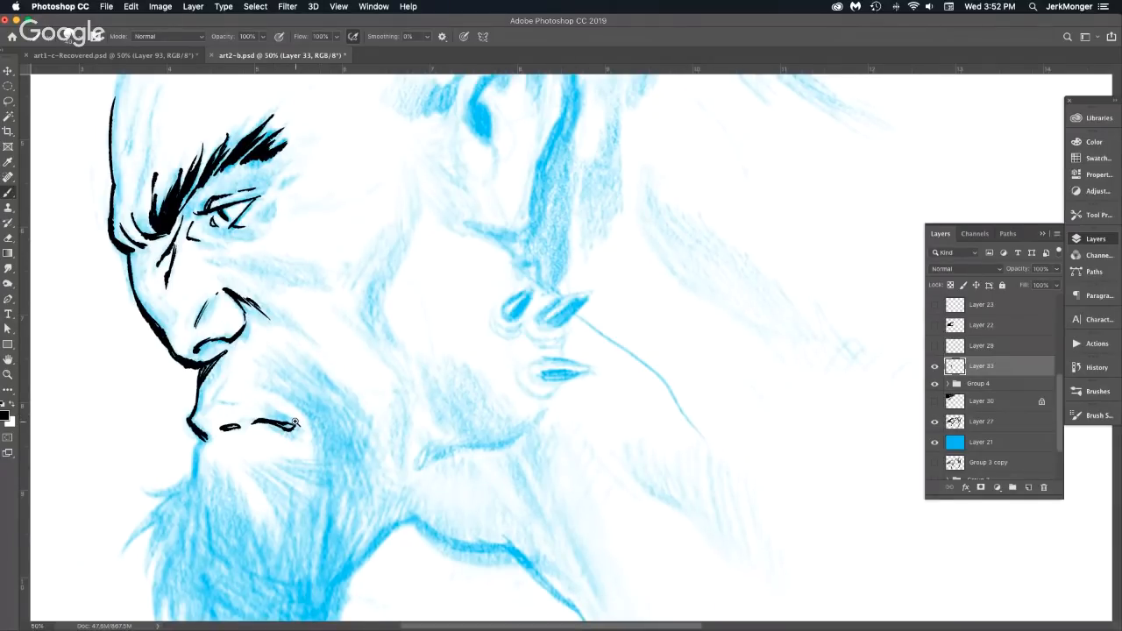
{"action": "left_click", "coordinate": [295, 422], "text": "super"}
{"action": "left_click", "coordinate": [297, 422], "text": "super"}
{"action": "mouse_move", "coordinate": [266, 416]}
{"action": "left_mouse_down"}
{"action": "mouse_move", "coordinate": [302, 438]}
{"action": "mouse_move", "coordinate": [317, 479]}
{"action": "left_mouse_up"}
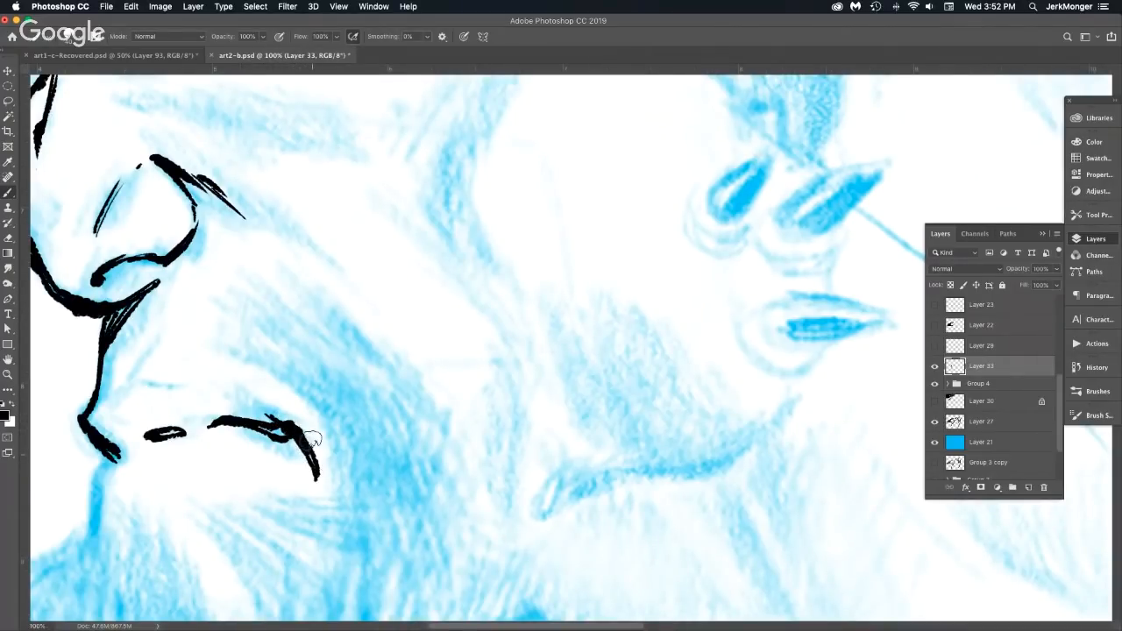
Ink the lower lip's profile from the mouth opening down to the beard, replacing the misplaced first stroke.
{"action": "left_click", "coordinate": [296, 434], "text": "alt"}
{"action": "left_click", "coordinate": [296, 432], "text": "alt"}
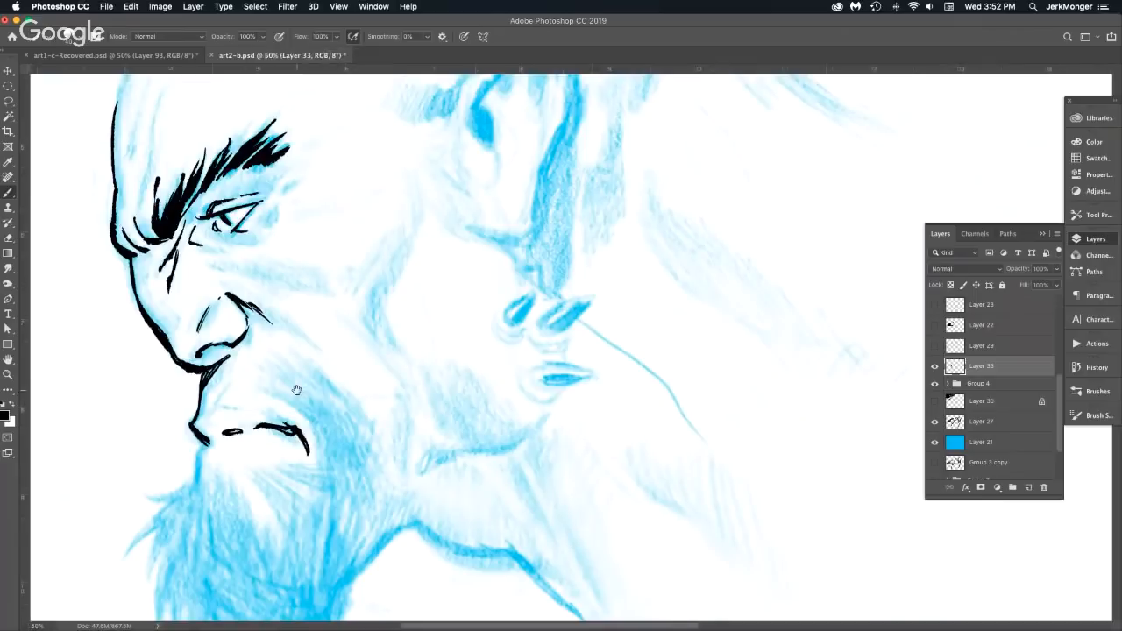
{"action": "left_click_drag", "start_coordinate": [213, 448], "coordinate": [245, 423]}
{"action": "left_click_drag", "start_coordinate": [173, 528], "coordinate": [256, 434]}
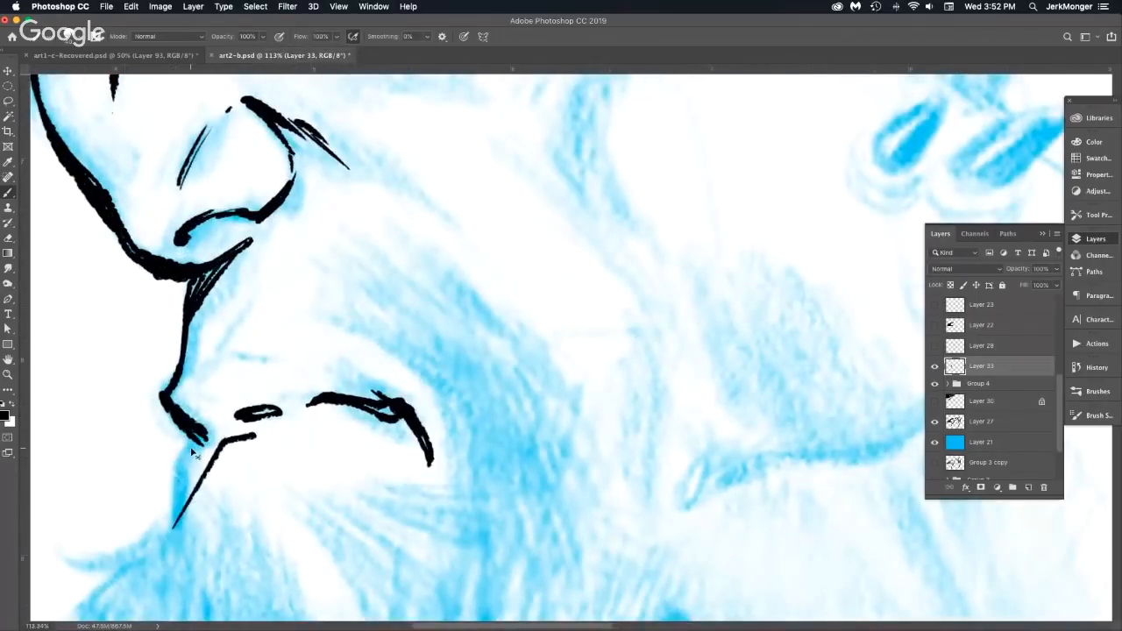
{"action": "key", "text": "super+z"}
{"action": "mouse_move", "coordinate": [170, 539]}
{"action": "left_mouse_down"}
{"action": "mouse_move", "coordinate": [173, 477]}
{"action": "mouse_move", "coordinate": [213, 435]}
{"action": "left_mouse_up"}
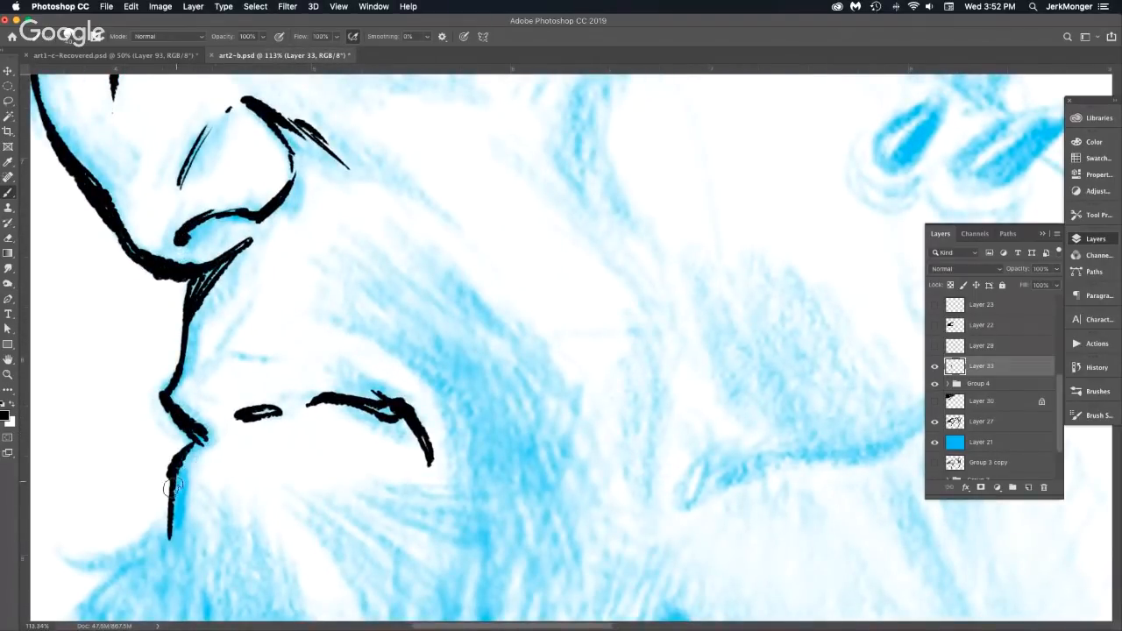
{"action": "mouse_move", "coordinate": [173, 486]}
{"action": "left_mouse_down"}
{"action": "mouse_move", "coordinate": [178, 458]}
{"action": "mouse_move", "coordinate": [211, 437]}
{"action": "mouse_move", "coordinate": [174, 487]}
{"action": "mouse_move", "coordinate": [173, 467]}
{"action": "mouse_move", "coordinate": [167, 541]}
{"action": "left_mouse_up"}
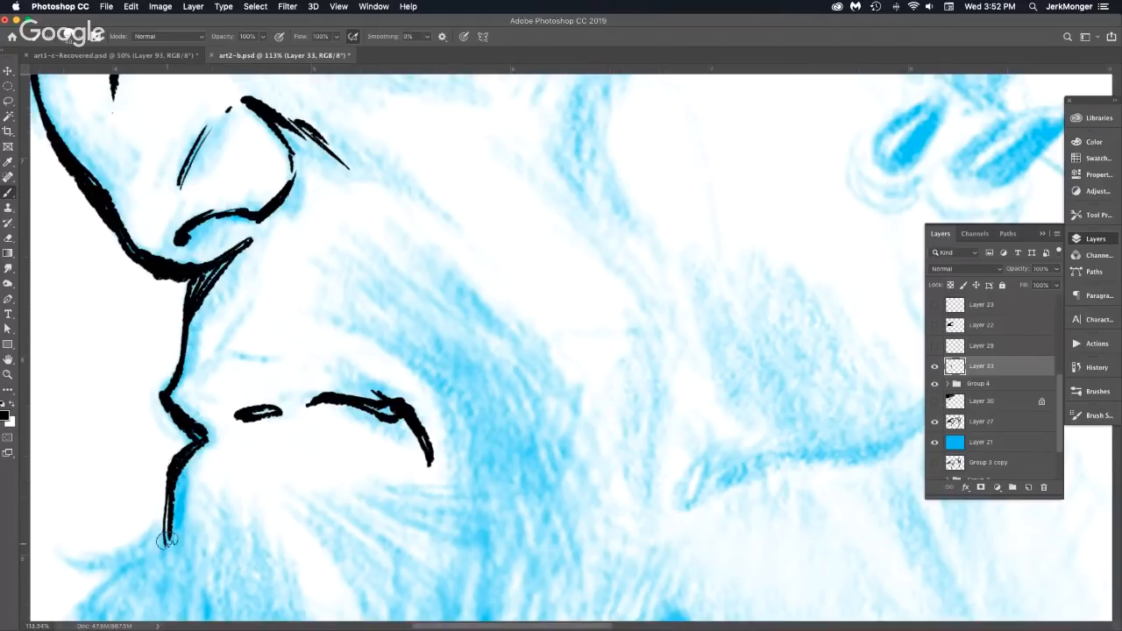
{"action": "left_click_drag", "start_coordinate": [170, 491], "coordinate": [168, 525]}
Thicken the lower edge of the nostril wing, undoing the first attempt at the stroke.
{"action": "left_click", "coordinate": [314, 487], "text": "alt"}
{"action": "left_click", "coordinate": [315, 485], "text": "alt"}
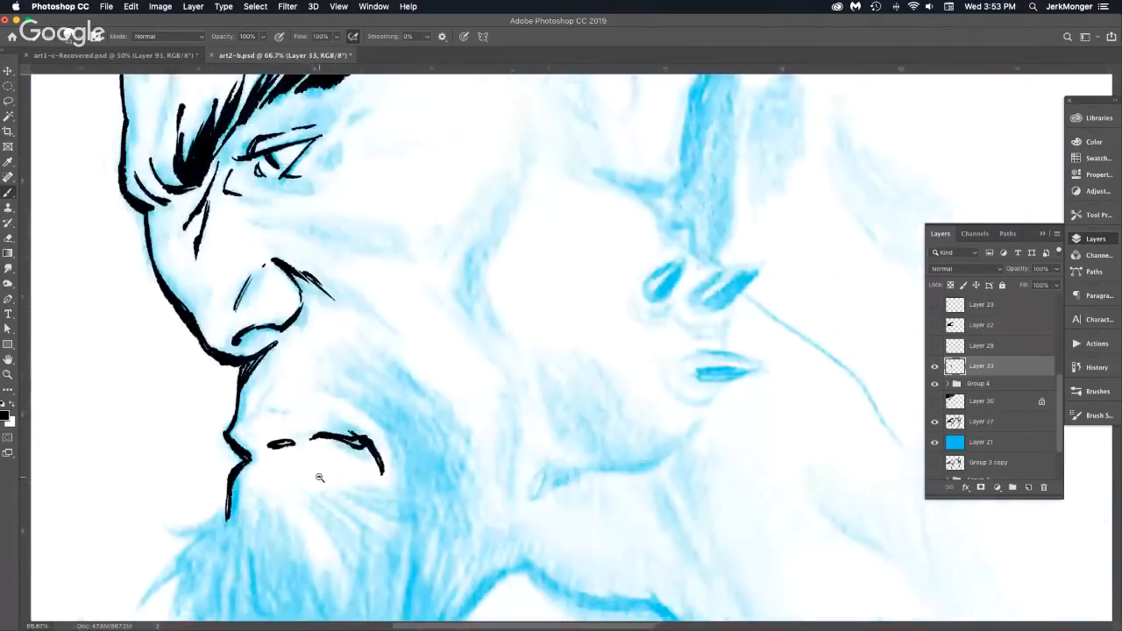
{"action": "left_click", "coordinate": [304, 316], "text": "super"}
{"action": "left_click", "coordinate": [304, 317], "text": "super"}
{"action": "mouse_move", "coordinate": [305, 317]}
{"action": "left_mouse_down"}
{"action": "mouse_move", "coordinate": [182, 343]}
{"action": "mouse_move", "coordinate": [237, 348]}
{"action": "left_mouse_up"}
{"action": "key", "text": "super+z"}
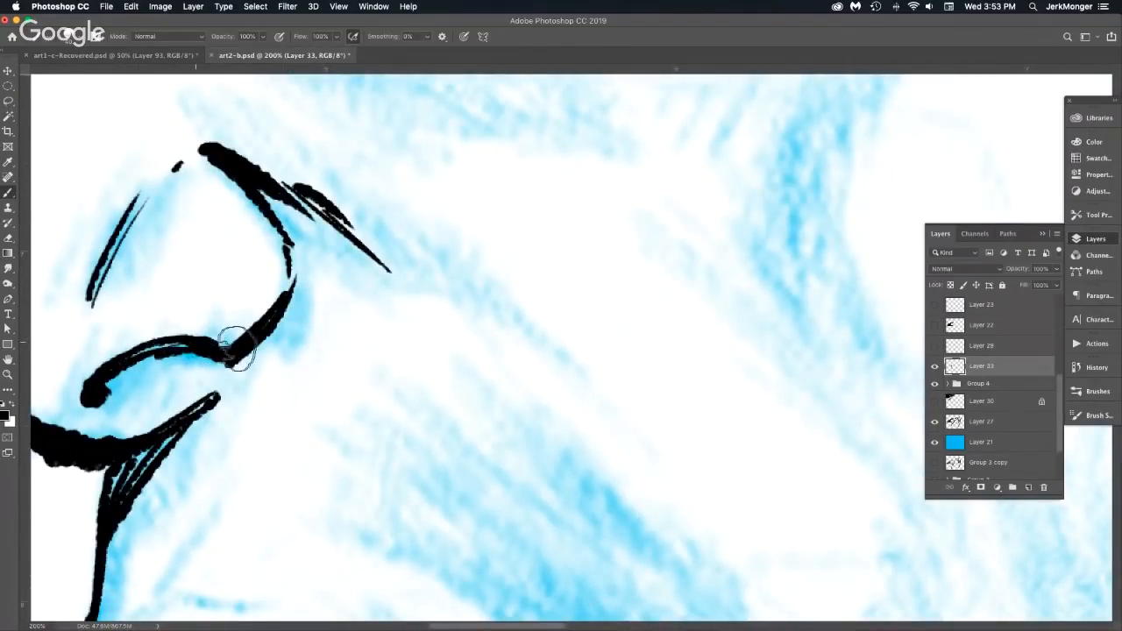
{"action": "mouse_move", "coordinate": [98, 391]}
{"action": "left_mouse_down"}
{"action": "mouse_move", "coordinate": [149, 355]}
{"action": "mouse_move", "coordinate": [114, 383]}
{"action": "mouse_move", "coordinate": [207, 345]}
{"action": "mouse_move", "coordinate": [180, 365]}
{"action": "mouse_move", "coordinate": [231, 360]}
{"action": "left_mouse_up"}
{"action": "left_click", "coordinate": [342, 407], "text": "alt"}
{"action": "left_click", "coordinate": [342, 408], "text": "alt"}
{"action": "left_click", "coordinate": [342, 408], "text": "alt"}
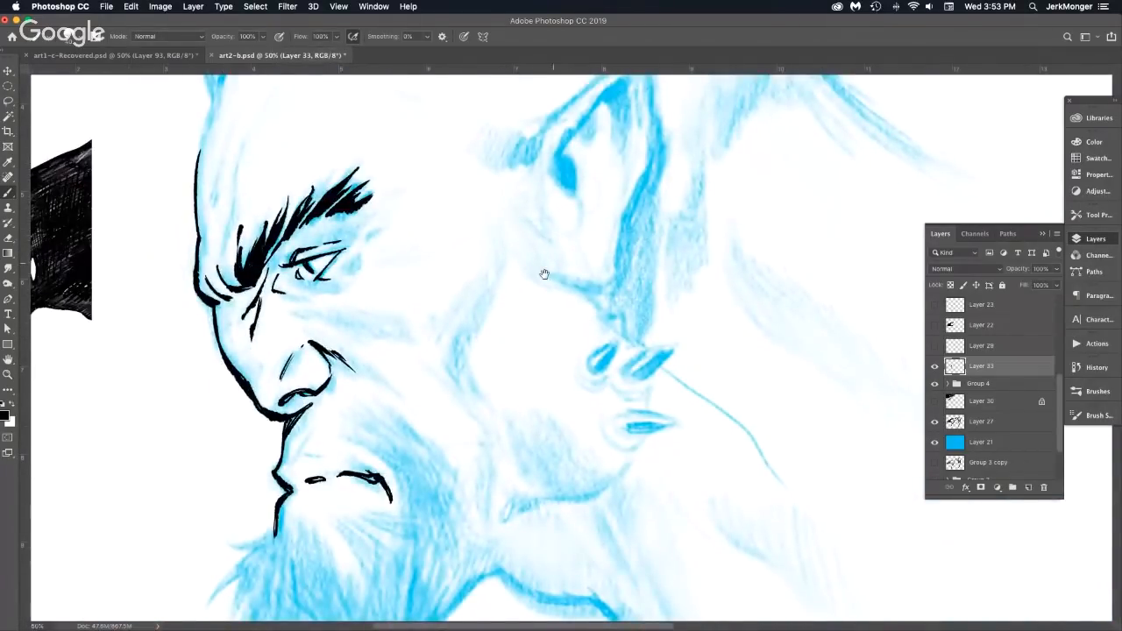
Ink thin crease lines above the upper lip.
{"action": "left_click_drag", "start_coordinate": [544, 274], "coordinate": [500, 228]}
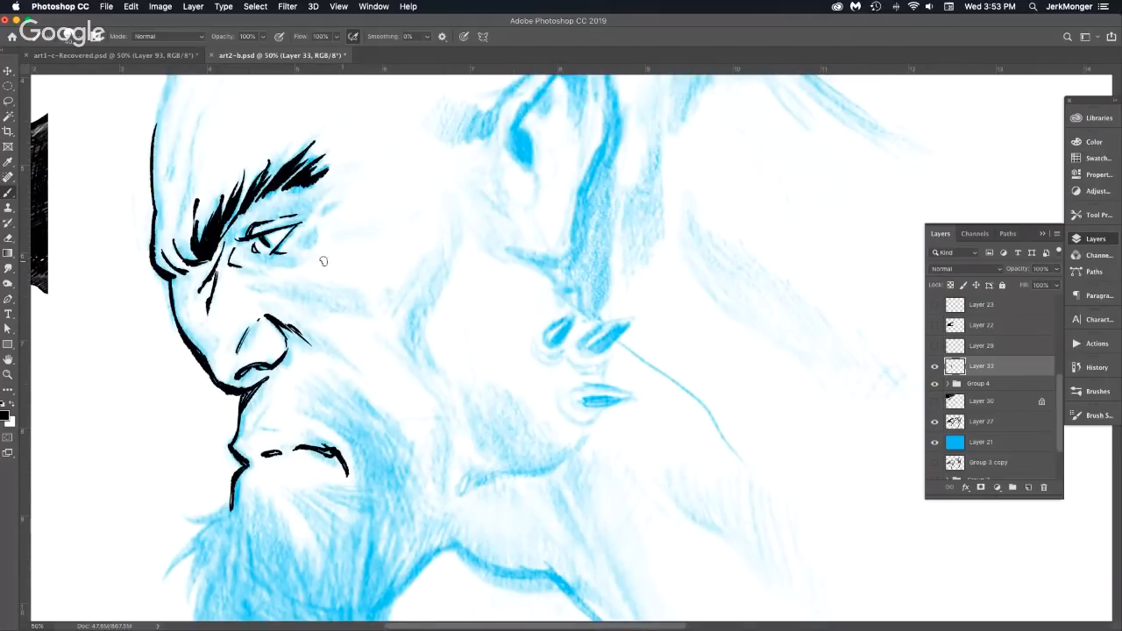
{"action": "left_click_drag", "start_coordinate": [357, 355], "coordinate": [381, 265]}
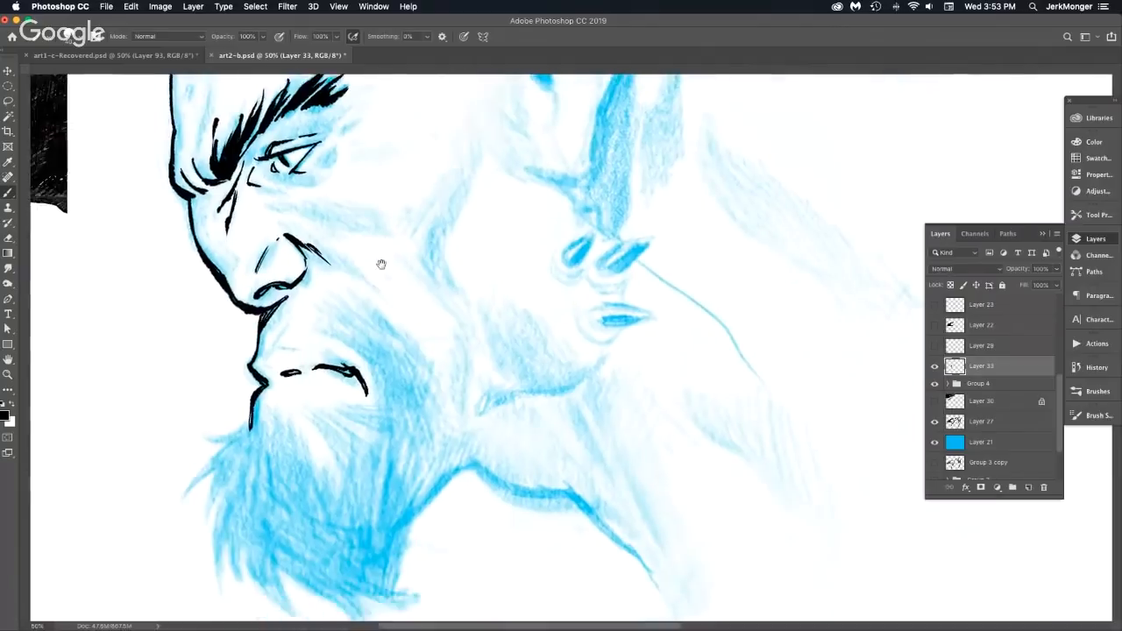
{"action": "left_click", "coordinate": [303, 326], "text": "super"}
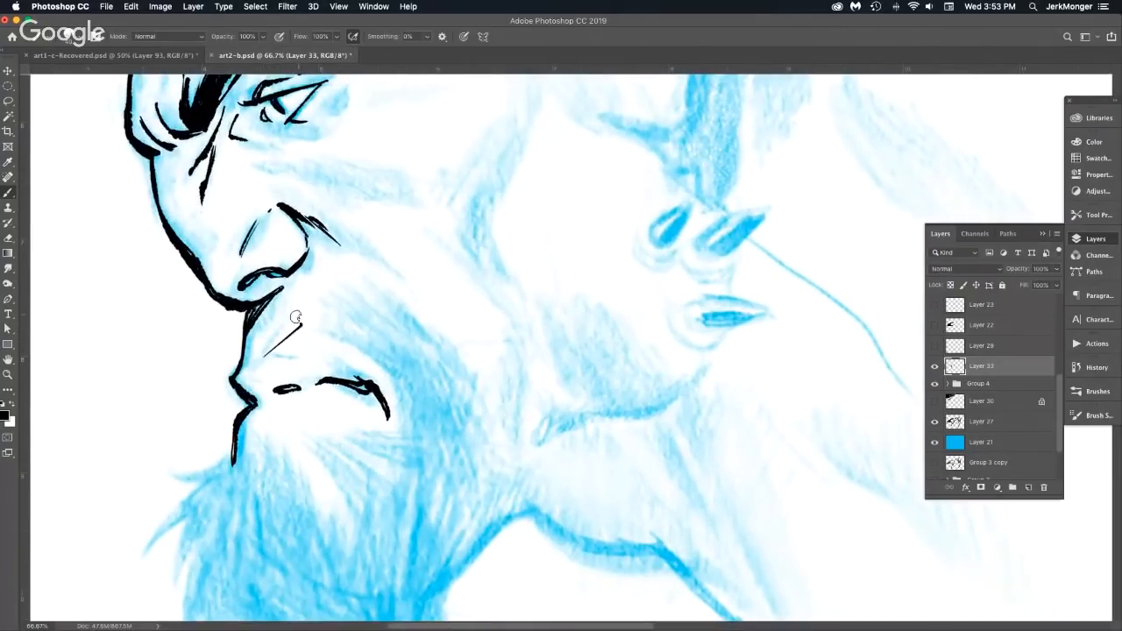
{"action": "left_click_drag", "start_coordinate": [262, 354], "coordinate": [298, 307]}
Extend the inked forehead contour up to the hairline and thicken it down toward the brow.
{"action": "key", "text": "super+minus"}
{"action": "key", "text": "super+minus"}
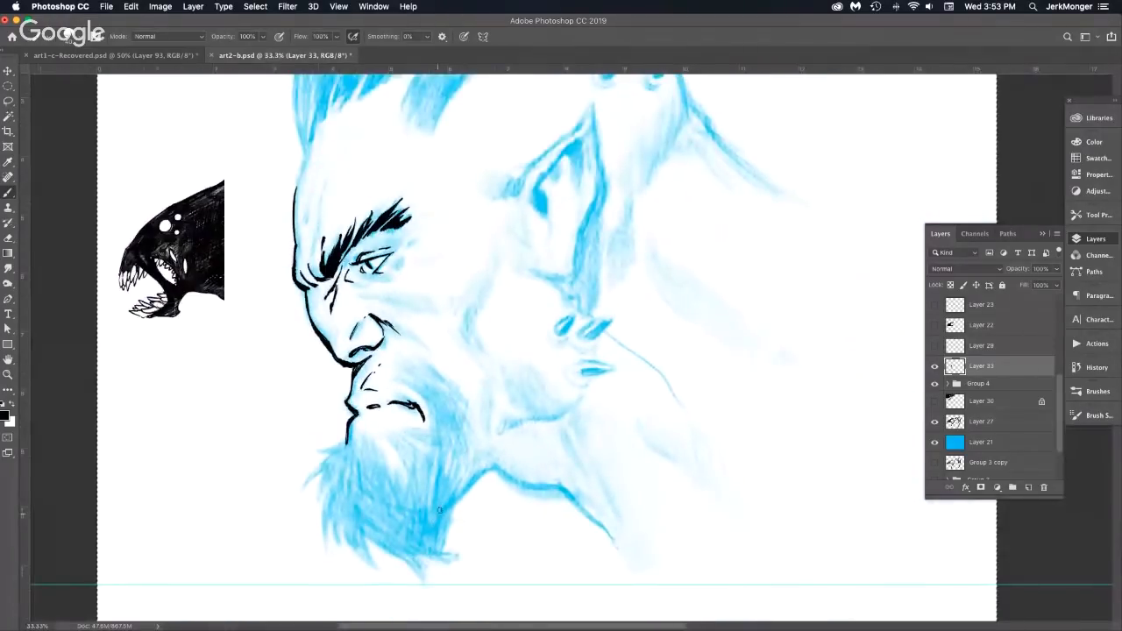
{"action": "left_click_drag", "start_coordinate": [474, 463], "coordinate": [406, 524]}
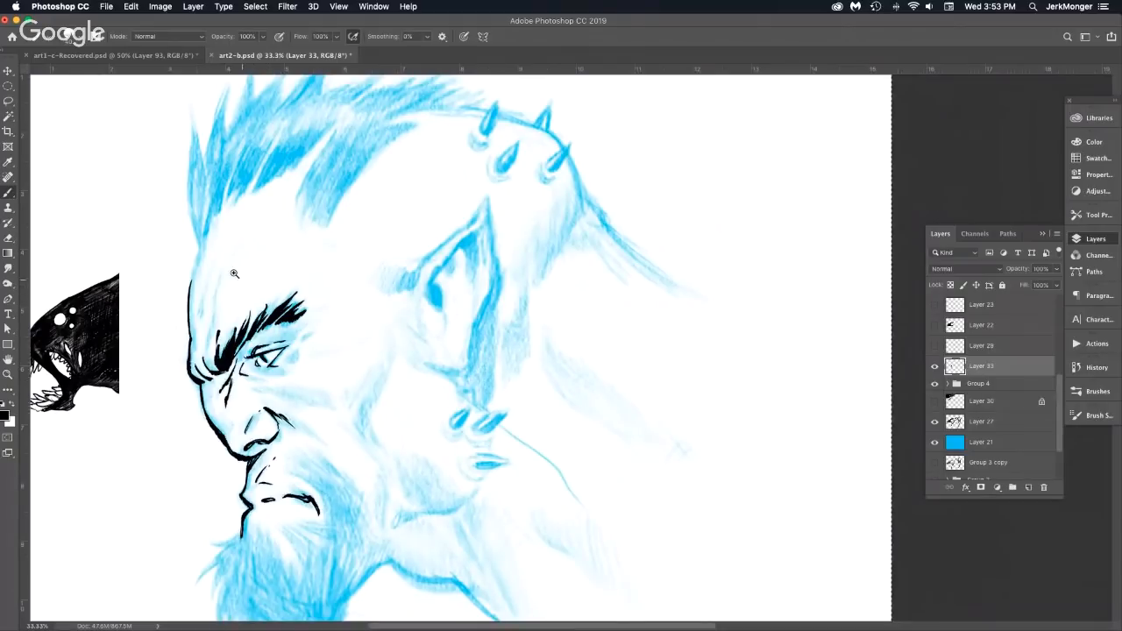
{"action": "left_click_drag", "start_coordinate": [234, 274], "coordinate": [302, 277]}
{"action": "left_click_drag", "start_coordinate": [163, 219], "coordinate": [133, 358]}
{"action": "left_click_drag", "start_coordinate": [161, 215], "coordinate": [134, 352]}
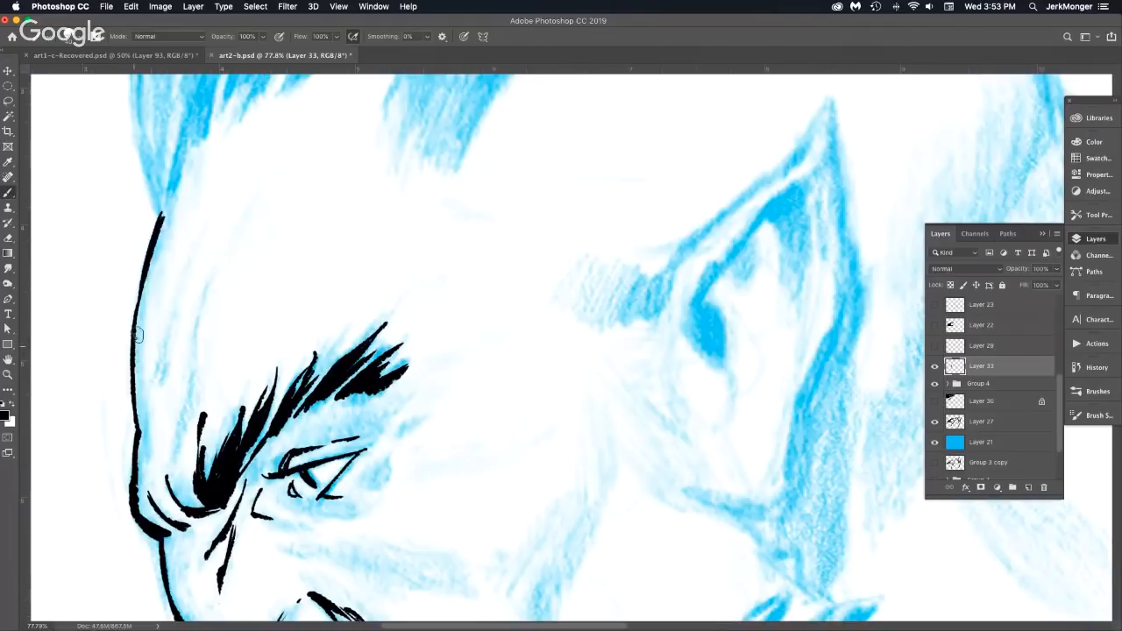
{"action": "left_click_drag", "start_coordinate": [136, 288], "coordinate": [136, 444]}
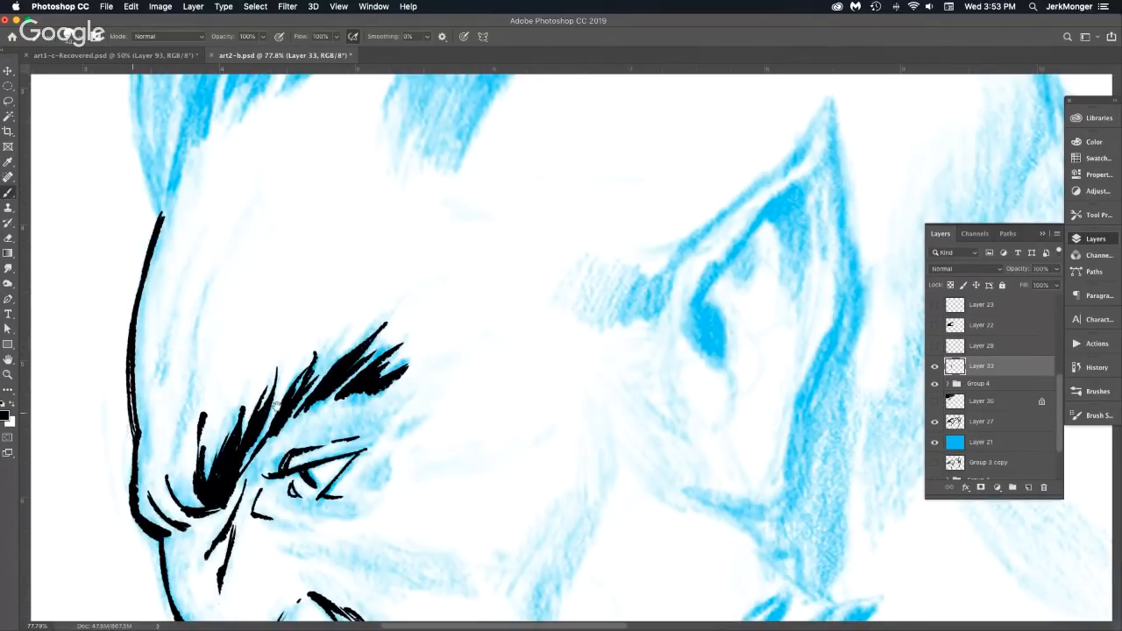
Ink the first pointed beard tufts below the lower lip and fill them with solid black.
{"action": "left_click", "coordinate": [275, 425], "text": "alt"}
{"action": "left_click", "coordinate": [275, 425], "text": "alt"}
{"action": "left_click", "coordinate": [275, 427], "text": "alt"}
{"action": "left_click_drag", "start_coordinate": [321, 379], "coordinate": [253, 240]}
{"action": "left_click", "coordinate": [194, 419]}
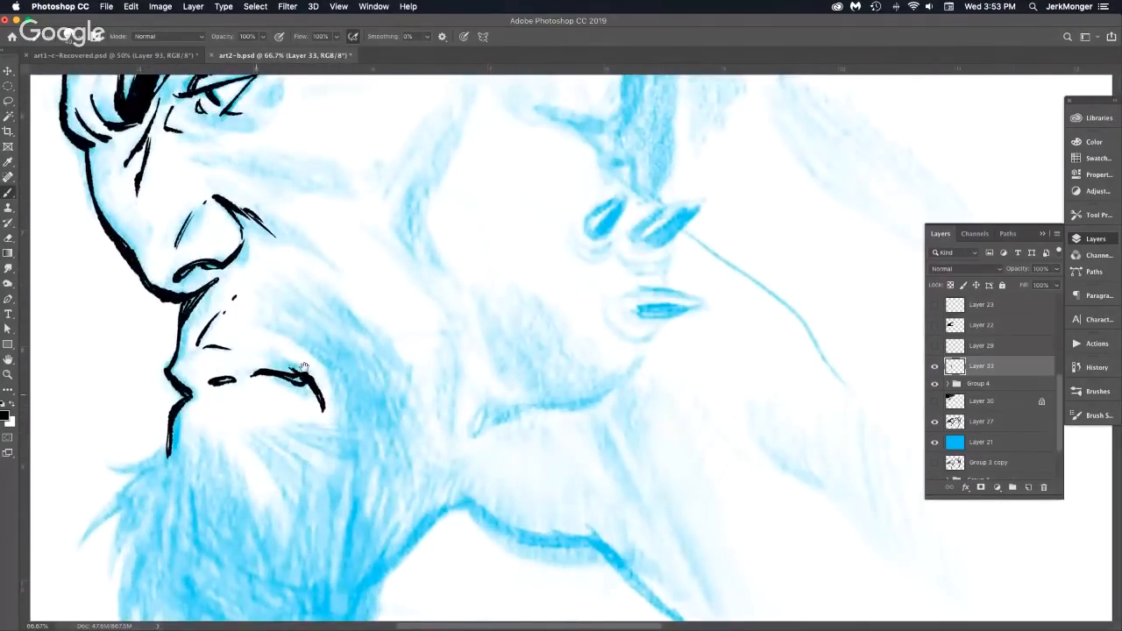
{"action": "mouse_move", "coordinate": [304, 366]}
{"action": "left_mouse_down"}
{"action": "mouse_move", "coordinate": [363, 325]}
{"action": "mouse_move", "coordinate": [393, 323]}
{"action": "mouse_move", "coordinate": [395, 309]}
{"action": "left_mouse_up"}
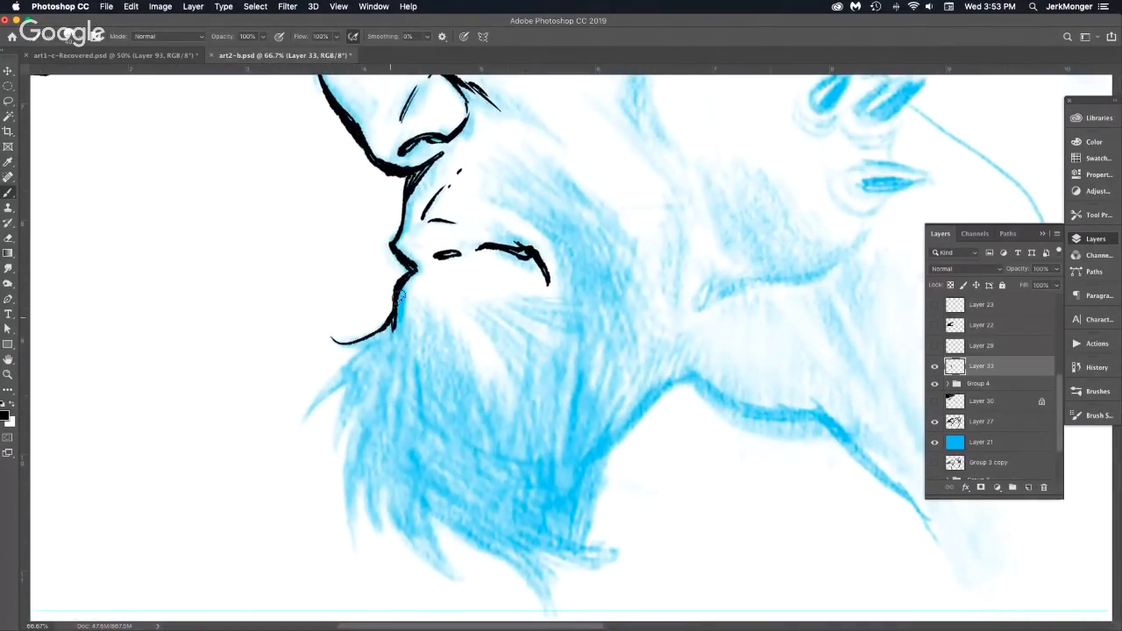
{"action": "mouse_move", "coordinate": [334, 341]}
{"action": "left_mouse_down"}
{"action": "mouse_move", "coordinate": [365, 344]}
{"action": "mouse_move", "coordinate": [397, 291]}
{"action": "left_mouse_up"}
{"action": "mouse_move", "coordinate": [360, 344]}
{"action": "left_mouse_down"}
{"action": "mouse_move", "coordinate": [392, 323]}
{"action": "mouse_move", "coordinate": [354, 358]}
{"action": "mouse_move", "coordinate": [312, 433]}
{"action": "mouse_move", "coordinate": [386, 329]}
{"action": "mouse_move", "coordinate": [336, 450]}
{"action": "left_mouse_up"}
{"action": "mouse_move", "coordinate": [368, 362]}
{"action": "left_mouse_down"}
{"action": "mouse_move", "coordinate": [341, 447]}
{"action": "mouse_move", "coordinate": [348, 414]}
{"action": "mouse_move", "coordinate": [336, 456]}
{"action": "left_mouse_up"}
{"action": "mouse_move", "coordinate": [350, 391]}
{"action": "left_mouse_down"}
{"action": "mouse_move", "coordinate": [338, 448]}
{"action": "mouse_move", "coordinate": [342, 418]}
{"action": "left_mouse_up"}
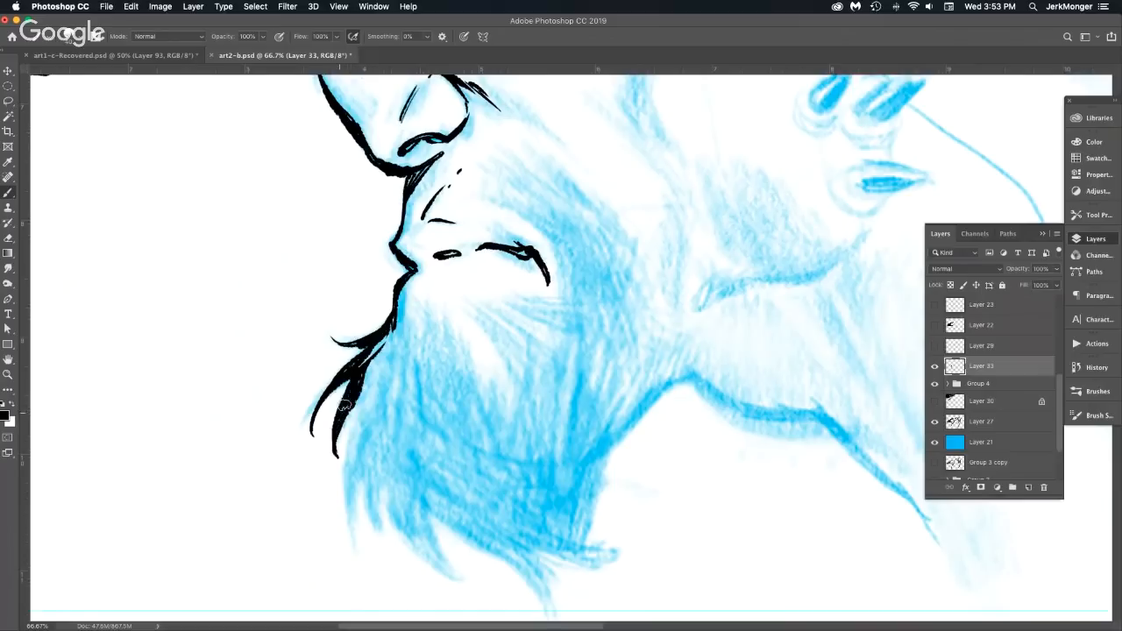
{"action": "mouse_move", "coordinate": [394, 328]}
{"action": "left_mouse_down"}
{"action": "mouse_move", "coordinate": [364, 387]}
{"action": "mouse_move", "coordinate": [372, 376]}
{"action": "mouse_move", "coordinate": [361, 363]}
{"action": "left_mouse_up"}
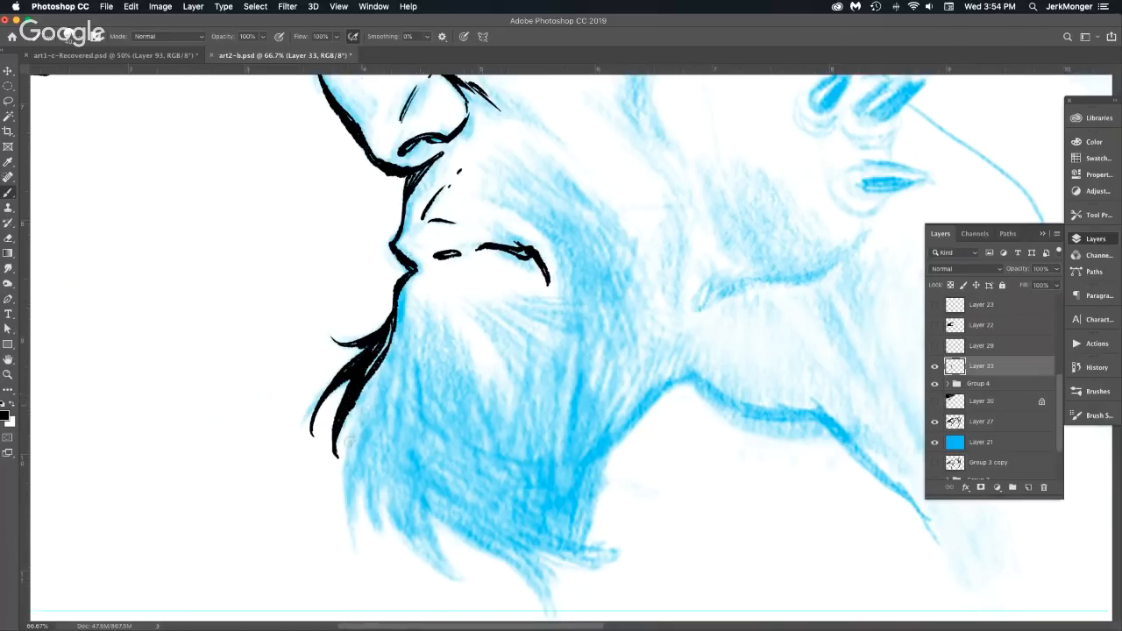
Ink a long tapered tuft down the front of the beard and fill its gaps with black.
{"action": "left_click_drag", "start_coordinate": [349, 441], "coordinate": [360, 532]}
{"action": "left_click_drag", "start_coordinate": [349, 491], "coordinate": [363, 542]}
{"action": "mouse_move", "coordinate": [345, 458]}
{"action": "left_mouse_down"}
{"action": "mouse_move", "coordinate": [356, 497]}
{"action": "mouse_move", "coordinate": [357, 432]}
{"action": "left_mouse_up"}
{"action": "left_click_drag", "start_coordinate": [363, 381], "coordinate": [356, 441]}
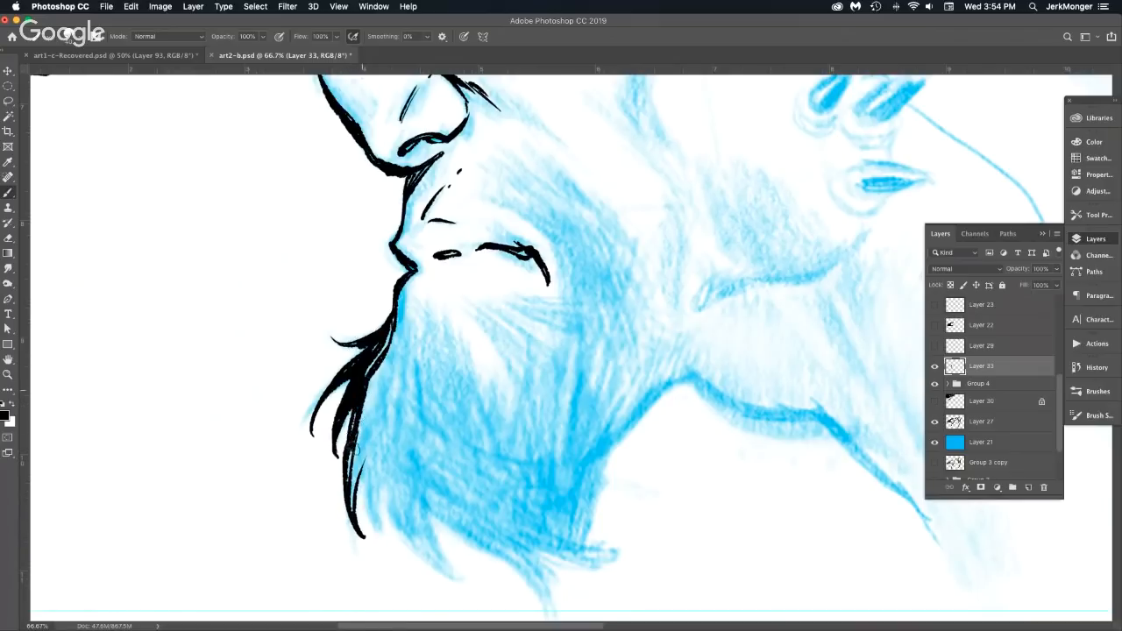
{"action": "left_click_drag", "start_coordinate": [351, 483], "coordinate": [355, 446]}
{"action": "mouse_move", "coordinate": [351, 507]}
{"action": "left_mouse_down"}
{"action": "mouse_move", "coordinate": [366, 447]}
{"action": "mouse_move", "coordinate": [352, 476]}
{"action": "left_mouse_up"}
{"action": "mouse_move", "coordinate": [362, 402]}
{"action": "left_mouse_down"}
{"action": "mouse_move", "coordinate": [358, 463]}
{"action": "mouse_move", "coordinate": [367, 440]}
{"action": "left_mouse_up"}
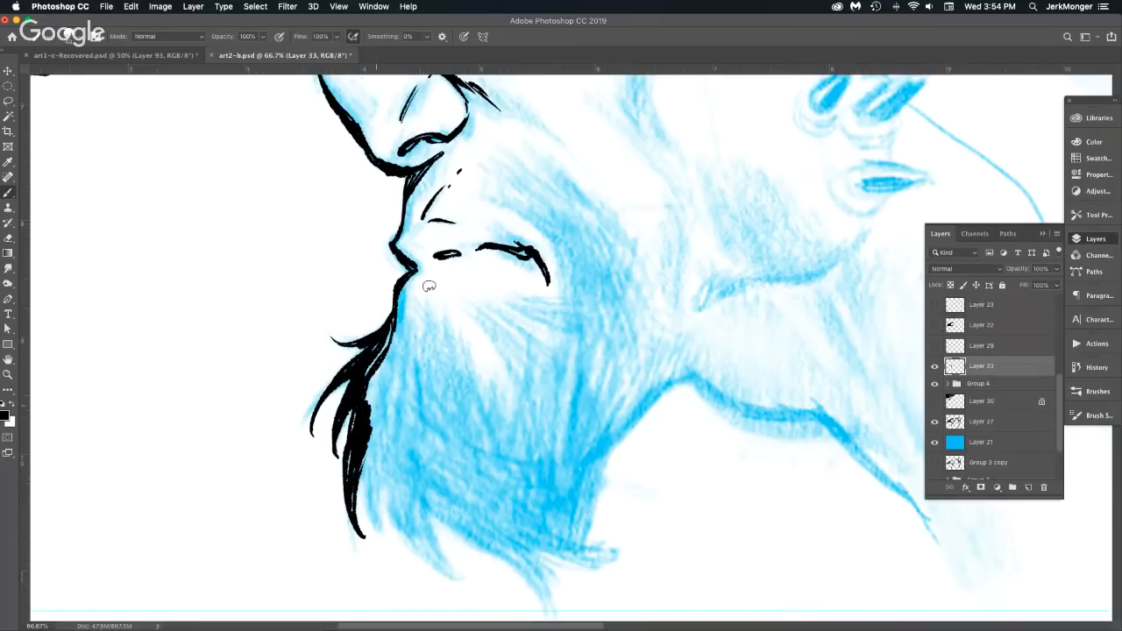
Thicken the inner edge of the front beard tufts with black strokes from the lower lip downward.
{"action": "mouse_move", "coordinate": [397, 294]}
{"action": "left_mouse_down"}
{"action": "mouse_move", "coordinate": [400, 362]}
{"action": "mouse_move", "coordinate": [368, 423]}
{"action": "left_mouse_up"}
{"action": "mouse_move", "coordinate": [385, 350]}
{"action": "left_mouse_down"}
{"action": "mouse_move", "coordinate": [362, 419]}
{"action": "mouse_move", "coordinate": [369, 403]}
{"action": "left_mouse_up"}
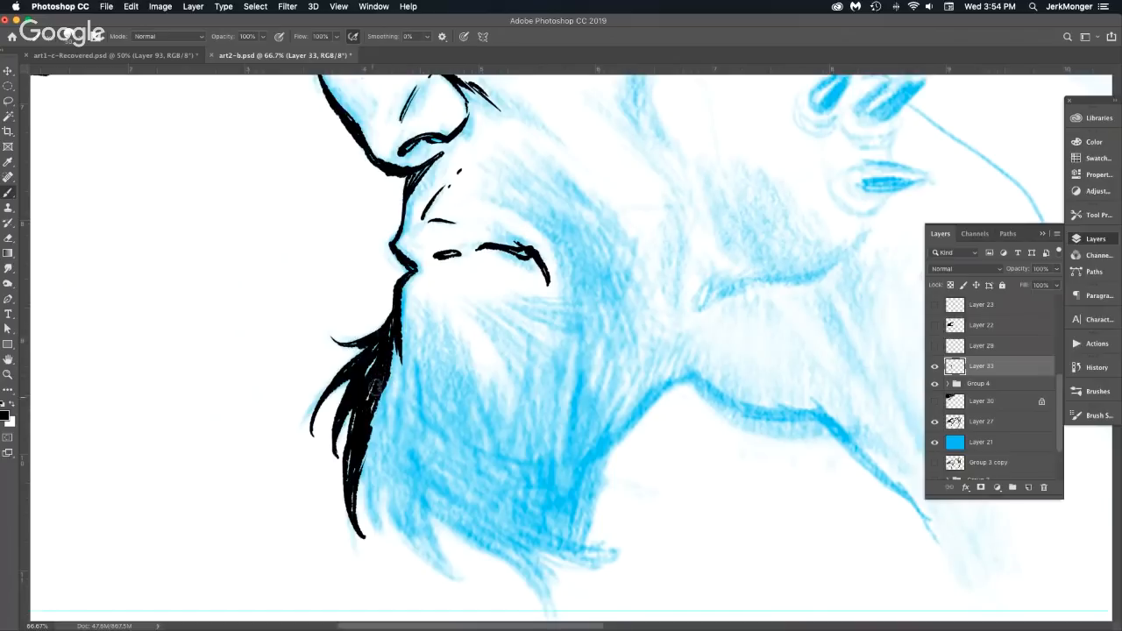
{"action": "left_click", "coordinate": [444, 392], "text": "alt"}
{"action": "left_click", "coordinate": [445, 391], "text": "alt"}
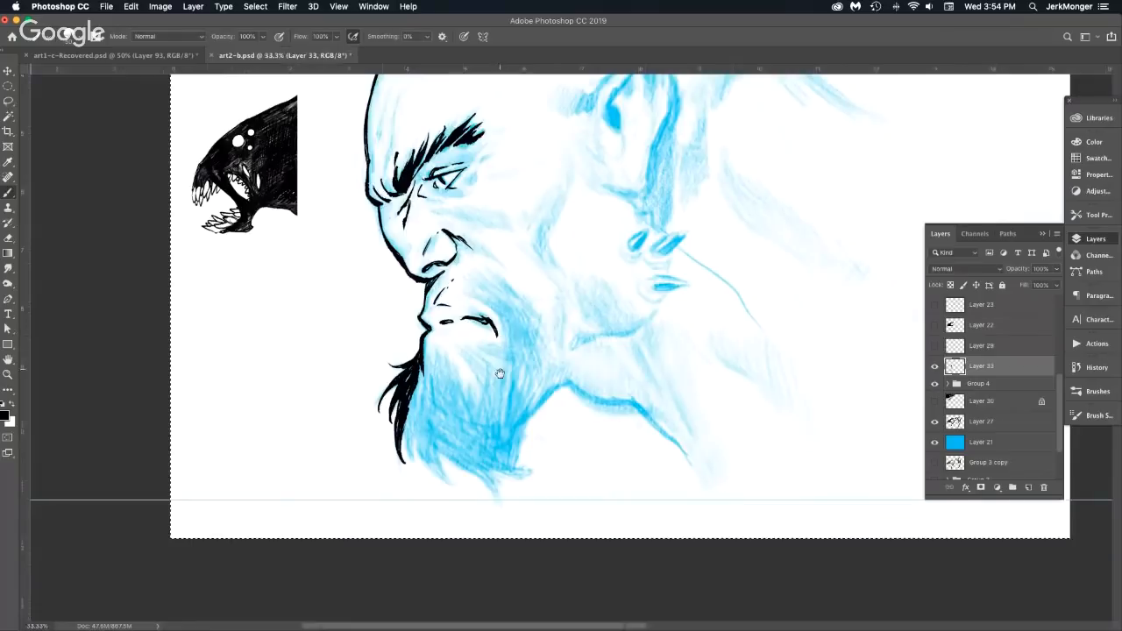
{"action": "left_click_drag", "start_coordinate": [474, 378], "coordinate": [365, 385]}
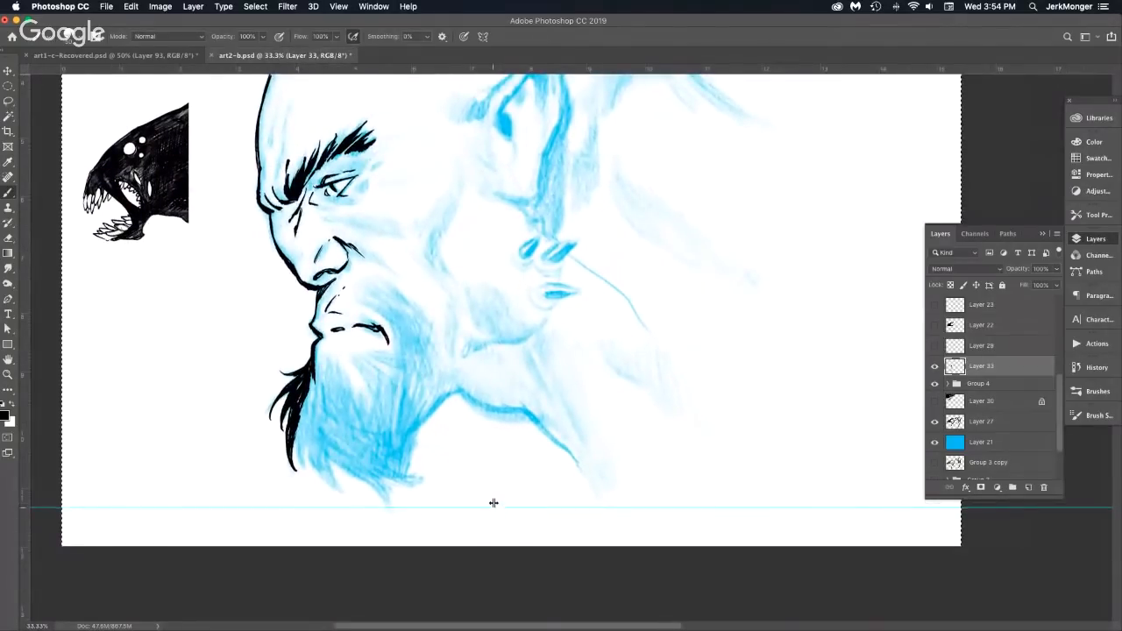
Remove the horizontal guide running below the beard.
{"action": "left_click_drag", "start_coordinate": [494, 506], "coordinate": [546, 56]}
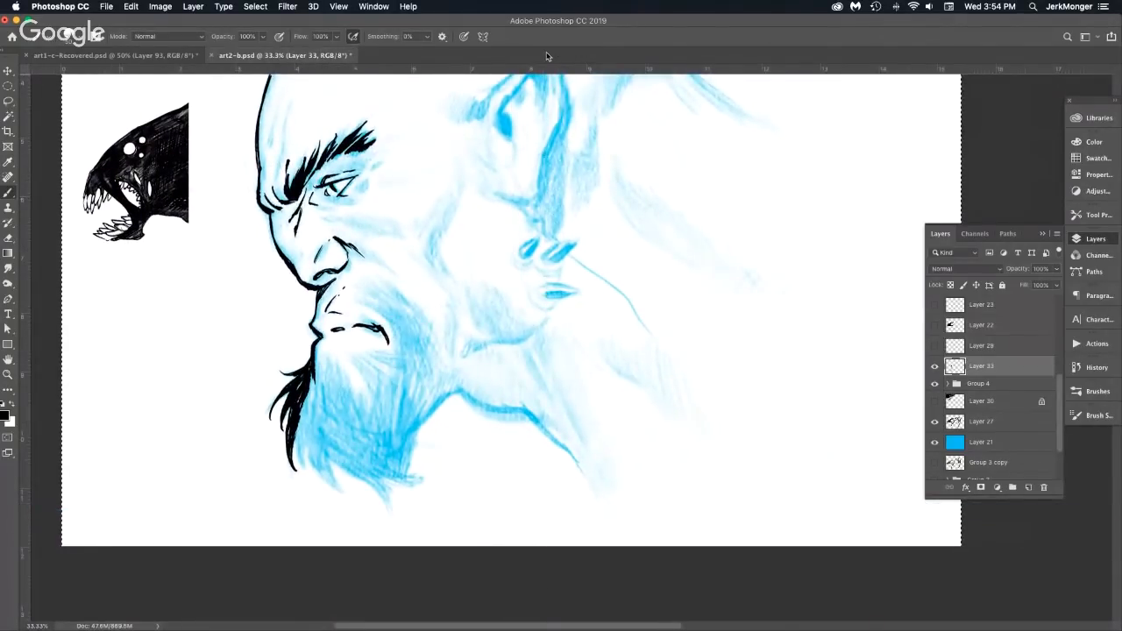
Ink curved, pointed hair tufts in black along the lower front edge of the beard on Layer 33.
{"action": "left_click", "coordinate": [338, 414]}
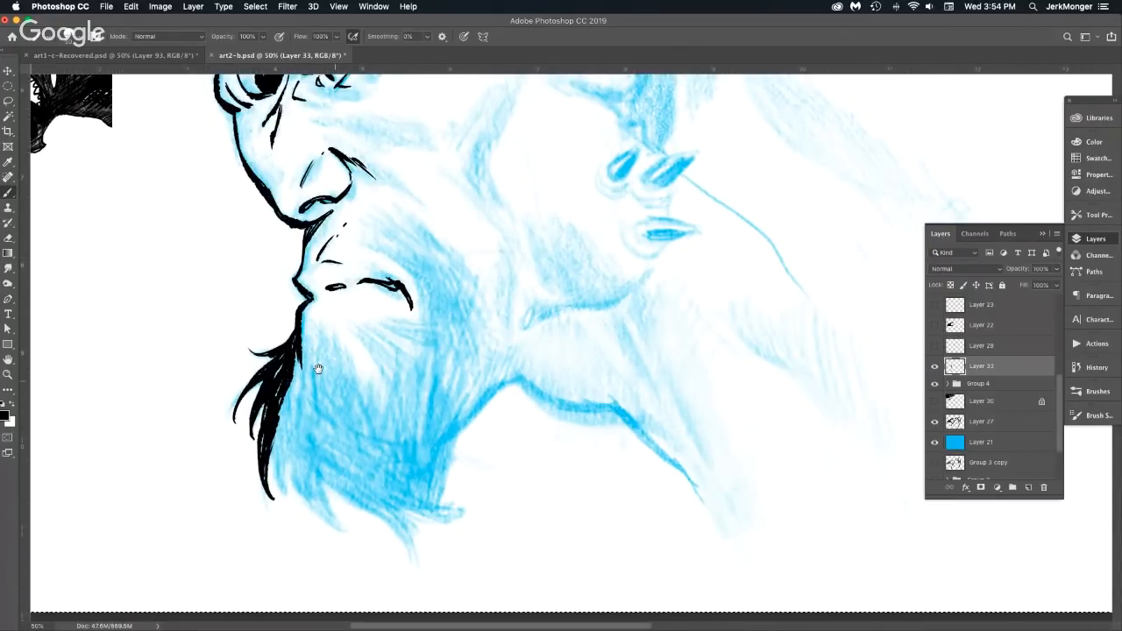
{"action": "left_click_drag", "start_coordinate": [318, 369], "coordinate": [236, 305]}
{"action": "left_click", "coordinate": [196, 386]}
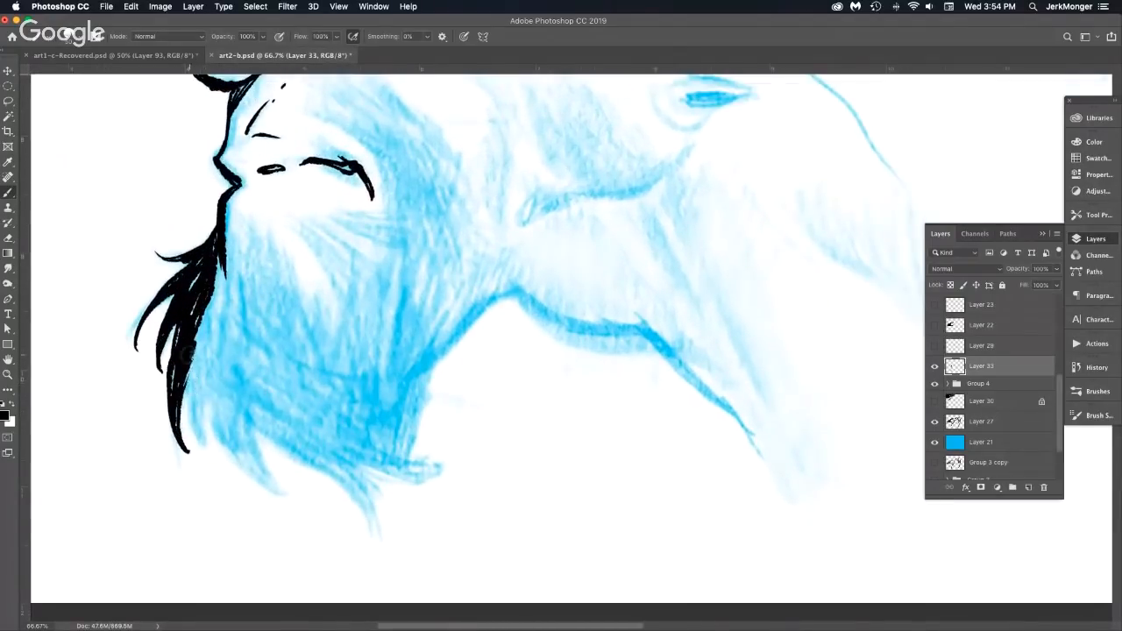
{"action": "left_click_drag", "start_coordinate": [188, 355], "coordinate": [209, 444]}
{"action": "mouse_move", "coordinate": [188, 383]}
{"action": "left_mouse_down"}
{"action": "mouse_move", "coordinate": [214, 450]}
{"action": "mouse_move", "coordinate": [206, 377]}
{"action": "left_mouse_up"}
{"action": "mouse_move", "coordinate": [206, 378]}
{"action": "left_mouse_down"}
{"action": "mouse_move", "coordinate": [195, 426]}
{"action": "mouse_move", "coordinate": [200, 361]}
{"action": "mouse_move", "coordinate": [207, 405]}
{"action": "mouse_move", "coordinate": [250, 459]}
{"action": "left_mouse_up"}
{"action": "left_click_drag", "start_coordinate": [249, 428], "coordinate": [267, 472]}
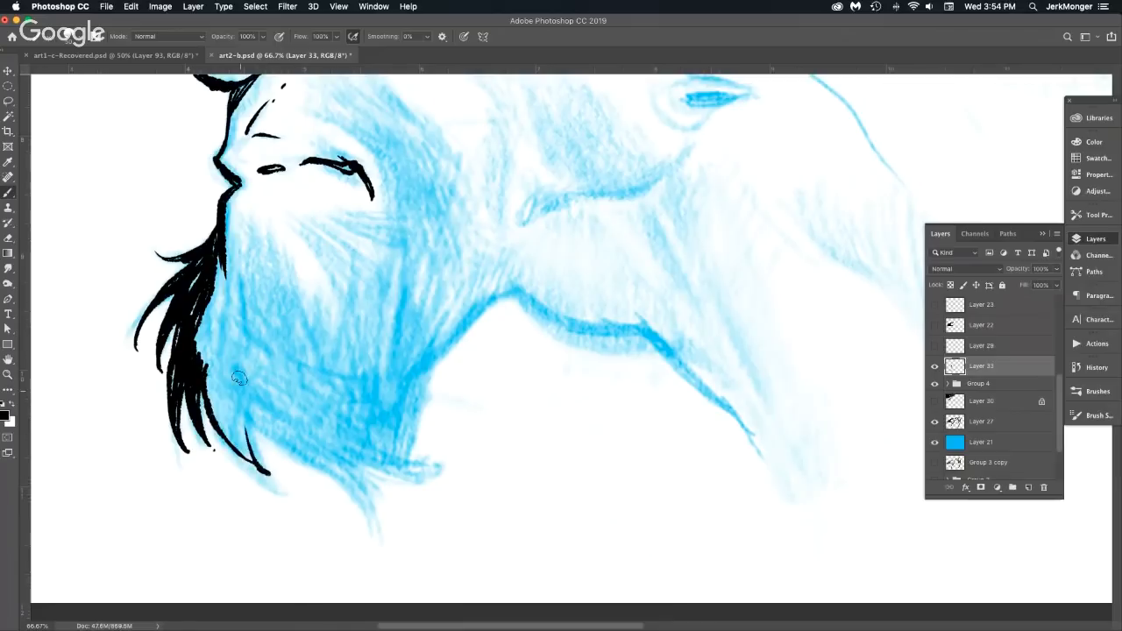
{"action": "left_click_drag", "start_coordinate": [240, 388], "coordinate": [266, 471]}
{"action": "mouse_move", "coordinate": [204, 355]}
{"action": "left_mouse_down"}
{"action": "mouse_move", "coordinate": [254, 469]}
{"action": "mouse_move", "coordinate": [225, 392]}
{"action": "mouse_move", "coordinate": [250, 449]}
{"action": "left_mouse_up"}
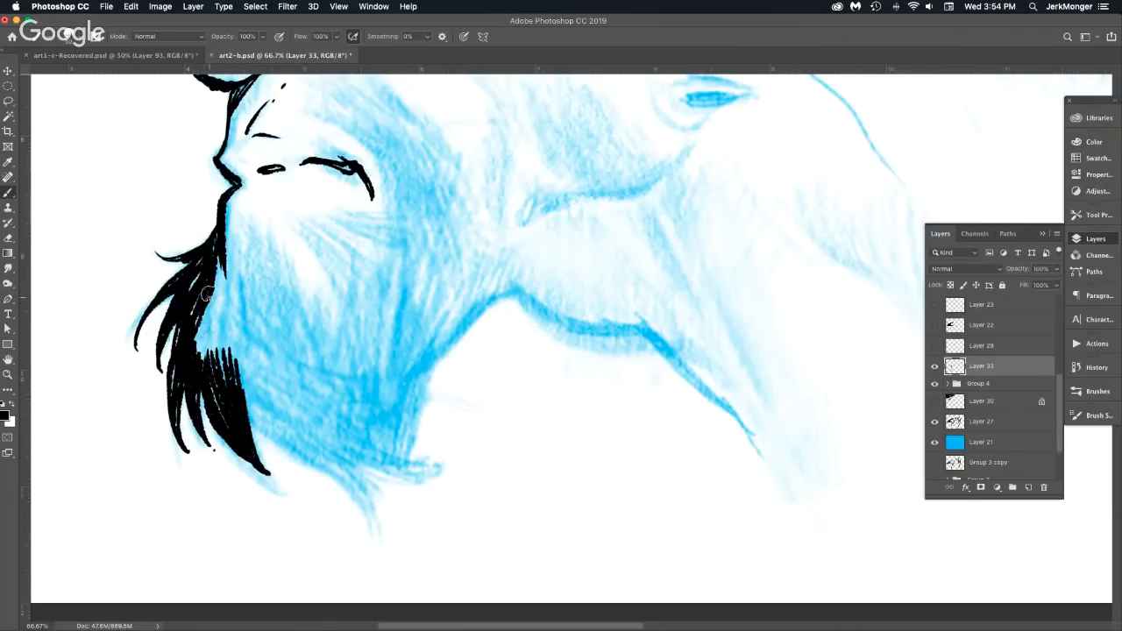
Ink long black hair strands from beneath the lower lip down into the front of the beard.
{"action": "mouse_move", "coordinate": [209, 288]}
{"action": "left_mouse_down"}
{"action": "mouse_move", "coordinate": [212, 389]}
{"action": "mouse_move", "coordinate": [217, 302]}
{"action": "mouse_move", "coordinate": [222, 401]}
{"action": "mouse_move", "coordinate": [220, 299]}
{"action": "mouse_move", "coordinate": [233, 411]}
{"action": "mouse_move", "coordinate": [230, 305]}
{"action": "mouse_move", "coordinate": [242, 389]}
{"action": "left_mouse_up"}
{"action": "mouse_move", "coordinate": [219, 253]}
{"action": "left_mouse_down"}
{"action": "mouse_move", "coordinate": [235, 326]}
{"action": "mouse_move", "coordinate": [249, 328]}
{"action": "left_mouse_up"}
{"action": "left_click_drag", "start_coordinate": [222, 251], "coordinate": [244, 321]}
{"action": "left_click_drag", "start_coordinate": [228, 219], "coordinate": [265, 335]}
{"action": "left_click_drag", "start_coordinate": [254, 232], "coordinate": [273, 331]}
{"action": "mouse_move", "coordinate": [246, 249]}
{"action": "left_mouse_down"}
{"action": "mouse_move", "coordinate": [277, 297]}
{"action": "mouse_move", "coordinate": [263, 238]}
{"action": "mouse_move", "coordinate": [302, 322]}
{"action": "left_mouse_up"}
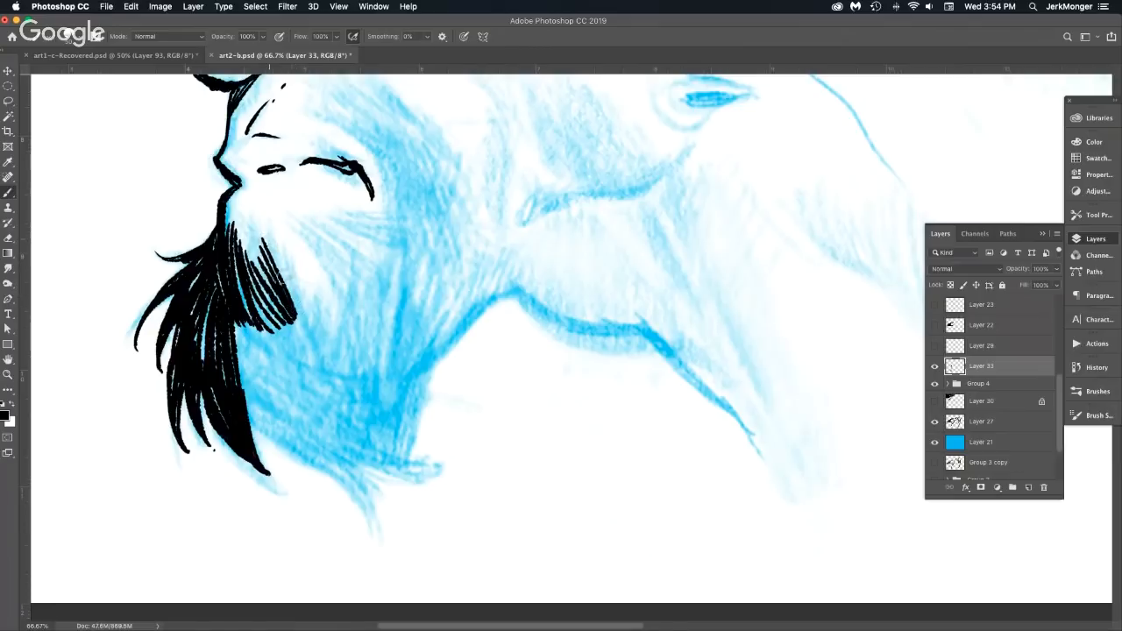
Thicken the chin hair with dense overlapping strokes, closing gaps between the upper strands and the lower tufts.
{"action": "left_click_drag", "start_coordinate": [266, 237], "coordinate": [303, 325]}
{"action": "mouse_move", "coordinate": [272, 261]}
{"action": "left_mouse_down"}
{"action": "mouse_move", "coordinate": [294, 316]}
{"action": "mouse_move", "coordinate": [286, 336]}
{"action": "left_mouse_up"}
{"action": "mouse_move", "coordinate": [269, 290]}
{"action": "left_mouse_down"}
{"action": "mouse_move", "coordinate": [268, 333]}
{"action": "mouse_move", "coordinate": [259, 336]}
{"action": "mouse_move", "coordinate": [263, 291]}
{"action": "mouse_move", "coordinate": [245, 320]}
{"action": "mouse_move", "coordinate": [275, 307]}
{"action": "mouse_move", "coordinate": [249, 382]}
{"action": "left_mouse_up"}
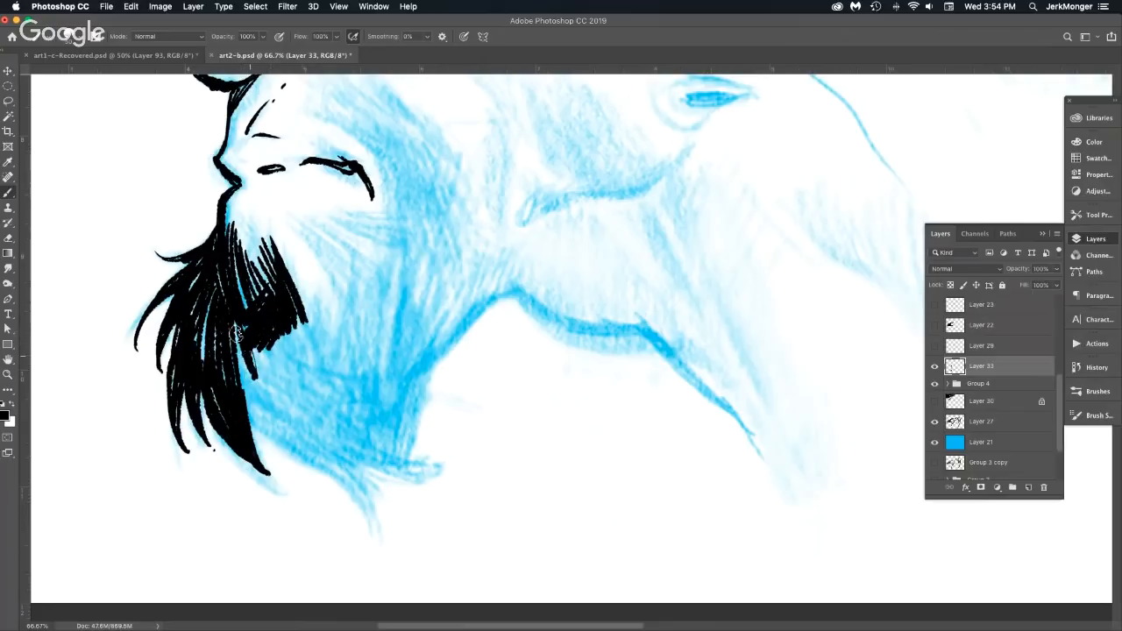
{"action": "left_click_drag", "start_coordinate": [238, 322], "coordinate": [235, 377]}
{"action": "left_click_drag", "start_coordinate": [233, 274], "coordinate": [256, 328]}
{"action": "left_click_drag", "start_coordinate": [230, 254], "coordinate": [240, 304]}
Hide and reshow Layer 33 to compare the beard inks with the blue pencil sketch underneath.
{"action": "left_click", "coordinate": [322, 391], "text": "alt"}
{"action": "left_click", "coordinate": [324, 392], "text": "alt"}
{"action": "left_click_drag", "start_coordinate": [358, 405], "coordinate": [302, 426]}
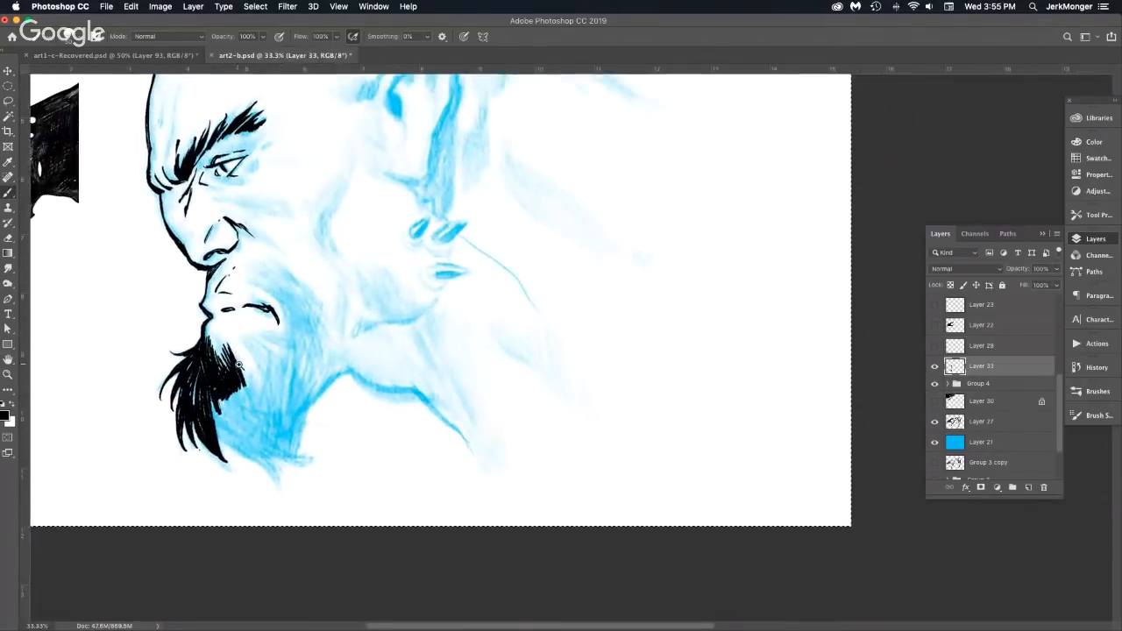
{"action": "left_click", "coordinate": [238, 365]}
{"action": "left_click", "coordinate": [935, 366]}
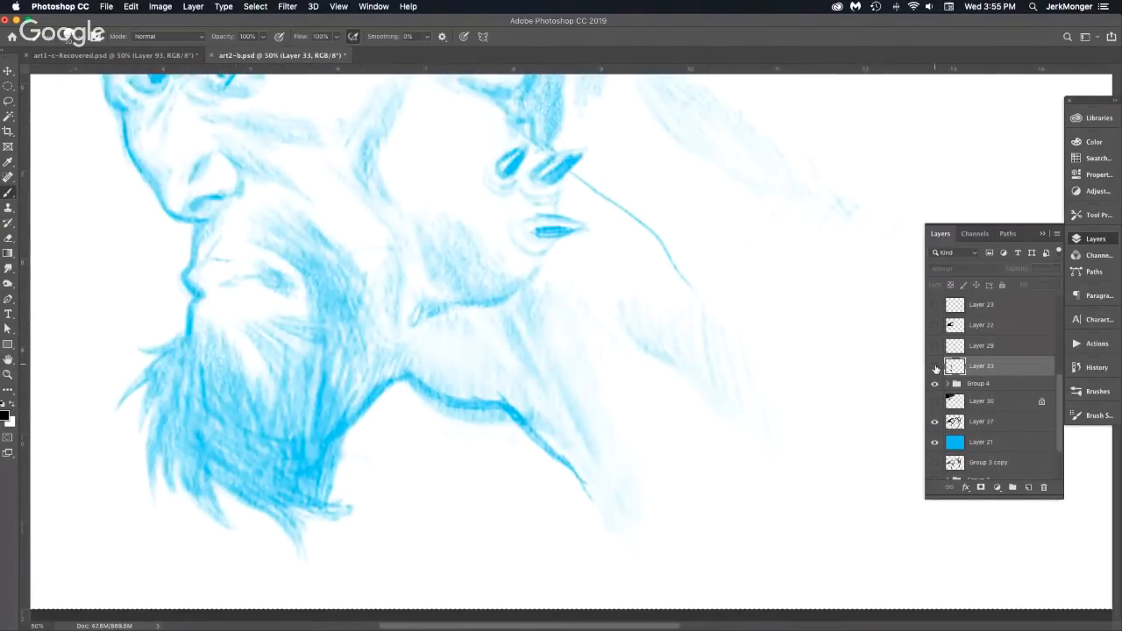
{"action": "left_click", "coordinate": [935, 366]}
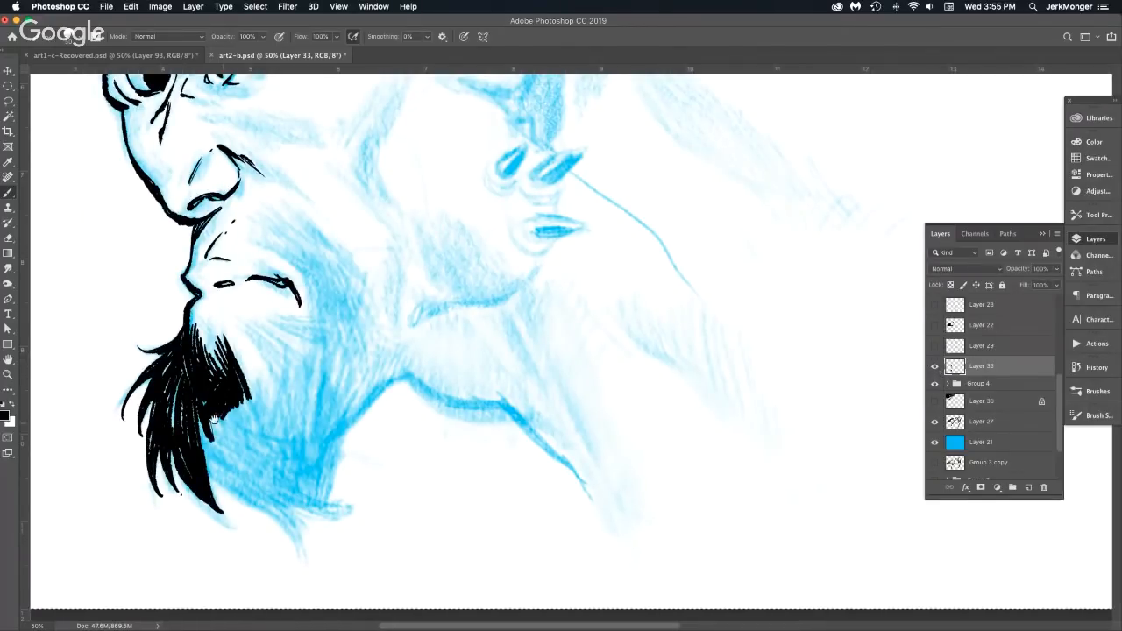
Ink long sweeping strands along the beard's bottom edge, ending in a downward tip and a backward-flicking tip.
{"action": "mouse_move", "coordinate": [194, 389]}
{"action": "left_mouse_down"}
{"action": "mouse_move", "coordinate": [155, 371]}
{"action": "mouse_move", "coordinate": [97, 309]}
{"action": "left_mouse_up"}
{"action": "left_click_drag", "start_coordinate": [107, 358], "coordinate": [147, 416]}
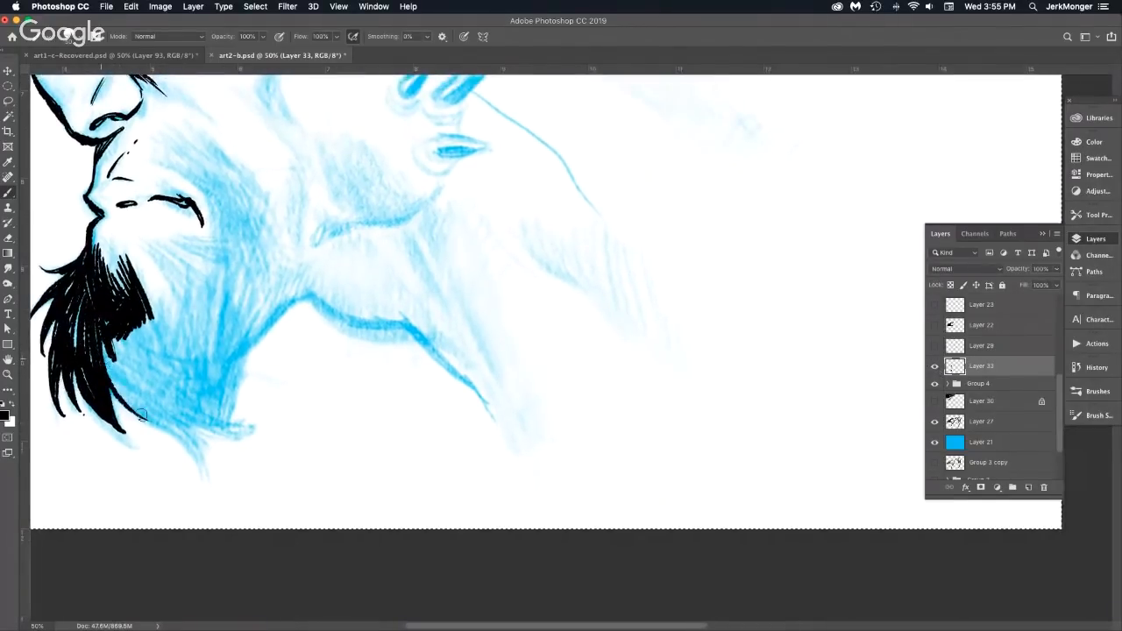
{"action": "left_click_drag", "start_coordinate": [107, 367], "coordinate": [178, 430]}
{"action": "left_click_drag", "start_coordinate": [106, 340], "coordinate": [202, 468]}
{"action": "left_click_drag", "start_coordinate": [183, 430], "coordinate": [201, 461]}
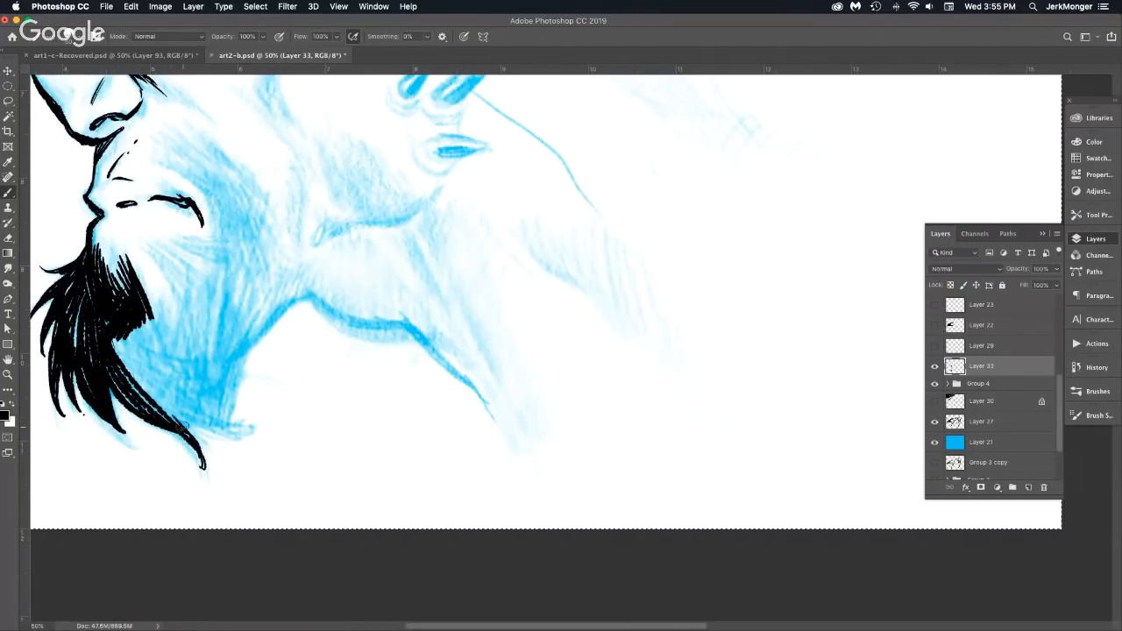
{"action": "mouse_move", "coordinate": [114, 340]}
{"action": "left_mouse_down"}
{"action": "mouse_move", "coordinate": [186, 427]}
{"action": "mouse_move", "coordinate": [165, 401]}
{"action": "mouse_move", "coordinate": [238, 432]}
{"action": "left_mouse_up"}
{"action": "mouse_move", "coordinate": [151, 388]}
{"action": "left_mouse_down"}
{"action": "mouse_move", "coordinate": [261, 424]}
{"action": "mouse_move", "coordinate": [249, 430]}
{"action": "left_mouse_up"}
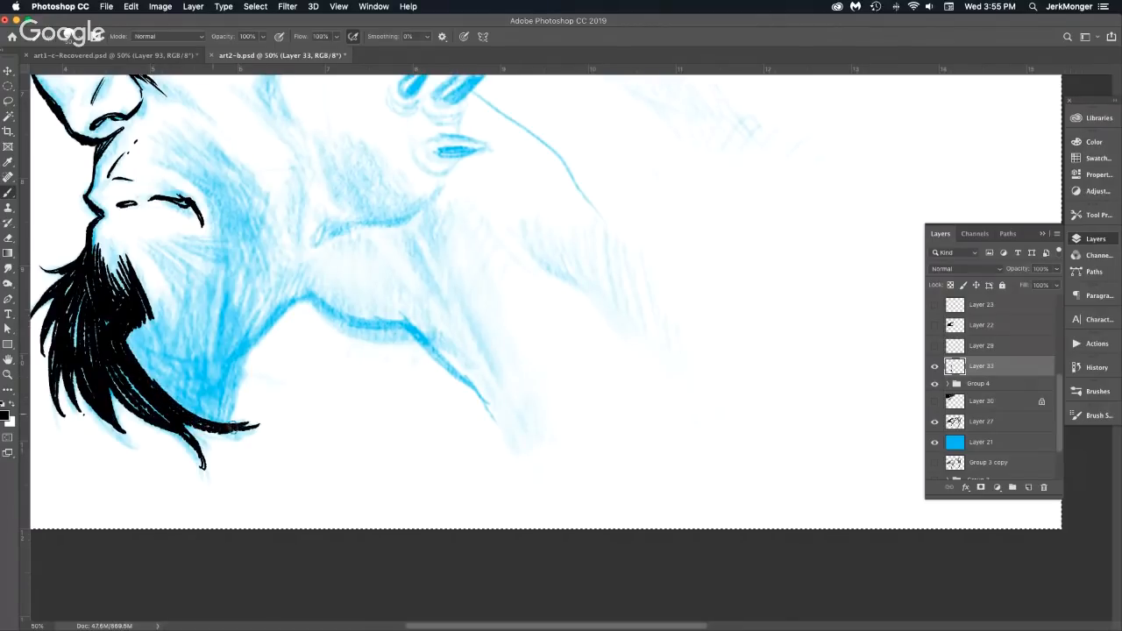
Fill the back side of the goatee with dense black strands running from the chin to the lower tips.
{"action": "mouse_move", "coordinate": [140, 342]}
{"action": "left_mouse_down"}
{"action": "mouse_move", "coordinate": [233, 428]}
{"action": "mouse_move", "coordinate": [184, 412]}
{"action": "mouse_move", "coordinate": [164, 382]}
{"action": "mouse_move", "coordinate": [205, 418]}
{"action": "left_mouse_up"}
{"action": "left_click_drag", "start_coordinate": [134, 298], "coordinate": [198, 402]}
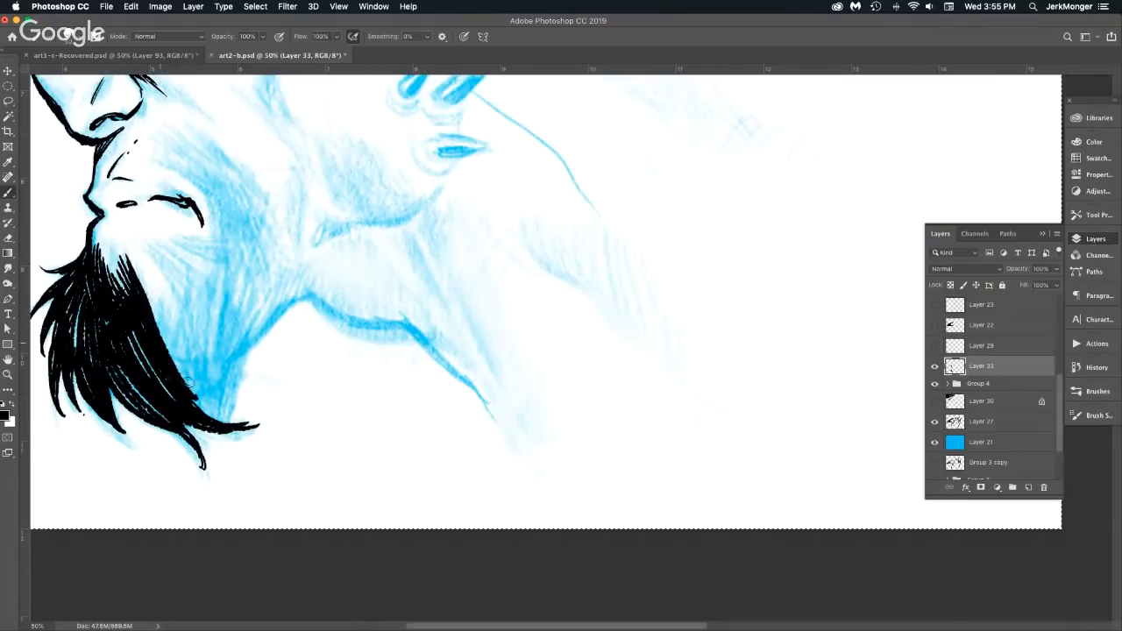
{"action": "left_click_drag", "start_coordinate": [156, 318], "coordinate": [196, 396]}
{"action": "mouse_move", "coordinate": [151, 300]}
{"action": "left_mouse_down"}
{"action": "mouse_move", "coordinate": [157, 335]}
{"action": "mouse_move", "coordinate": [150, 285]}
{"action": "mouse_move", "coordinate": [164, 338]}
{"action": "left_mouse_up"}
{"action": "left_click_drag", "start_coordinate": [163, 280], "coordinate": [172, 326]}
Ink a tuft of short hair strokes slanting back from the chin below the corner of the mouth.
{"action": "mouse_move", "coordinate": [138, 249]}
{"action": "left_mouse_down"}
{"action": "mouse_move", "coordinate": [172, 315]}
{"action": "mouse_move", "coordinate": [175, 298]}
{"action": "mouse_move", "coordinate": [179, 309]}
{"action": "mouse_move", "coordinate": [172, 300]}
{"action": "mouse_move", "coordinate": [214, 287]}
{"action": "mouse_move", "coordinate": [209, 298]}
{"action": "left_mouse_up"}
{"action": "left_click_drag", "start_coordinate": [170, 256], "coordinate": [216, 294]}
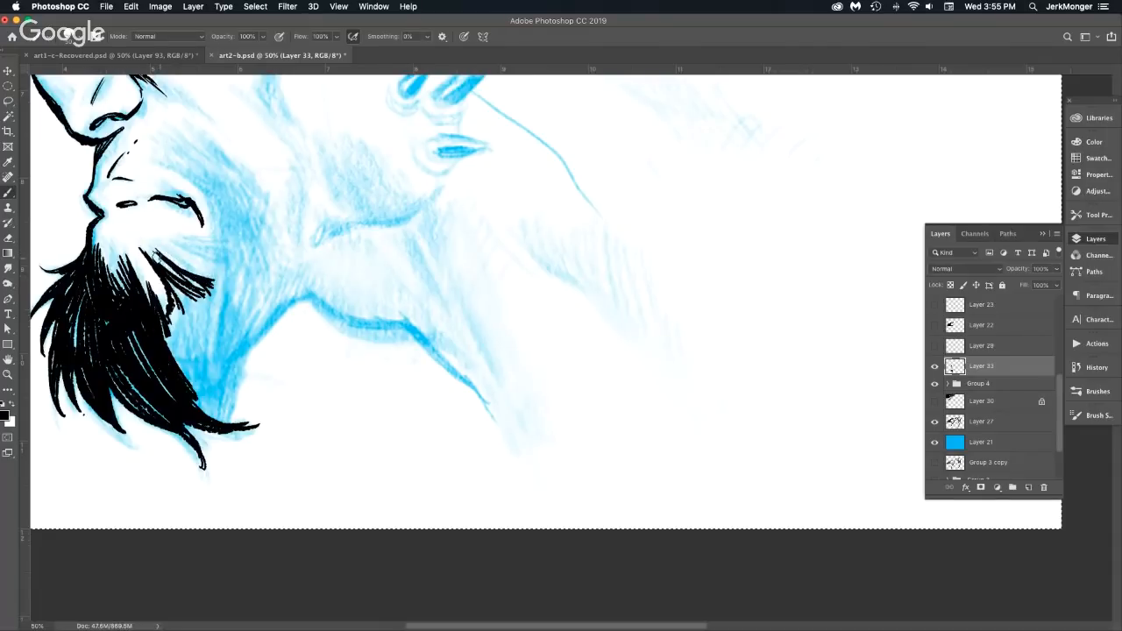
{"action": "left_click_drag", "start_coordinate": [188, 285], "coordinate": [154, 251]}
{"action": "mouse_move", "coordinate": [209, 286]}
{"action": "left_mouse_down"}
{"action": "mouse_move", "coordinate": [167, 253]}
{"action": "mouse_move", "coordinate": [186, 267]}
{"action": "left_mouse_up"}
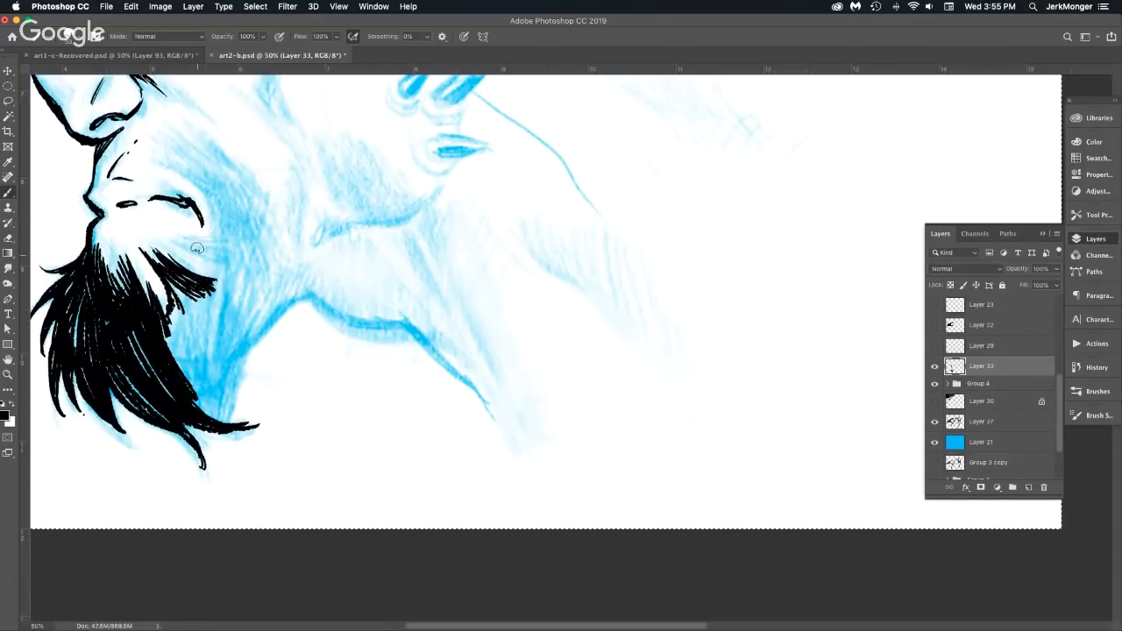
Expand Group 4 and temporarily hide the blue Layer 32 to examine the whole portrait over the grey pencil sketch.
{"action": "left_click", "coordinate": [934, 443]}
{"action": "left_click", "coordinate": [949, 383]}
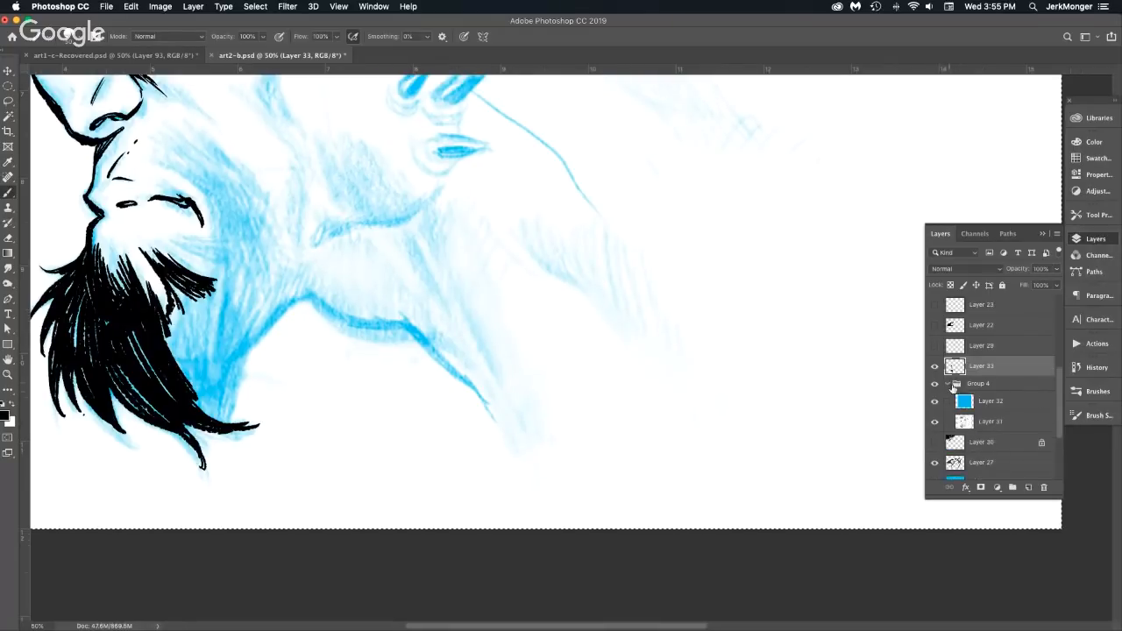
{"action": "left_click", "coordinate": [935, 401]}
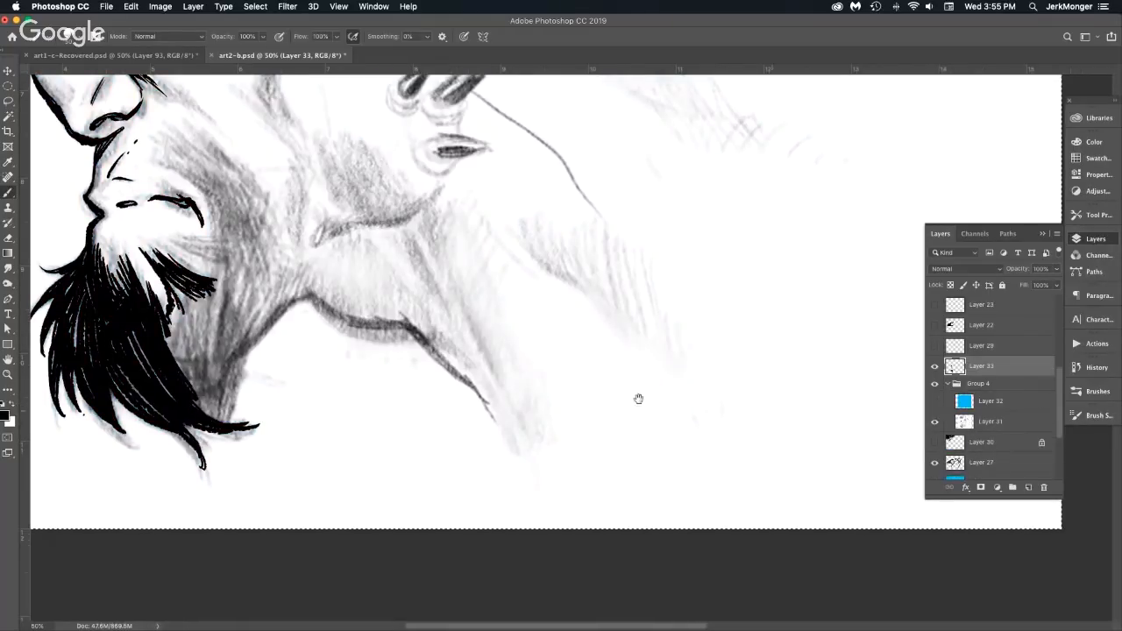
{"action": "left_click_drag", "start_coordinate": [476, 336], "coordinate": [533, 390]}
{"action": "key", "text": "super+minus"}
{"action": "left_click_drag", "start_coordinate": [597, 370], "coordinate": [533, 471]}
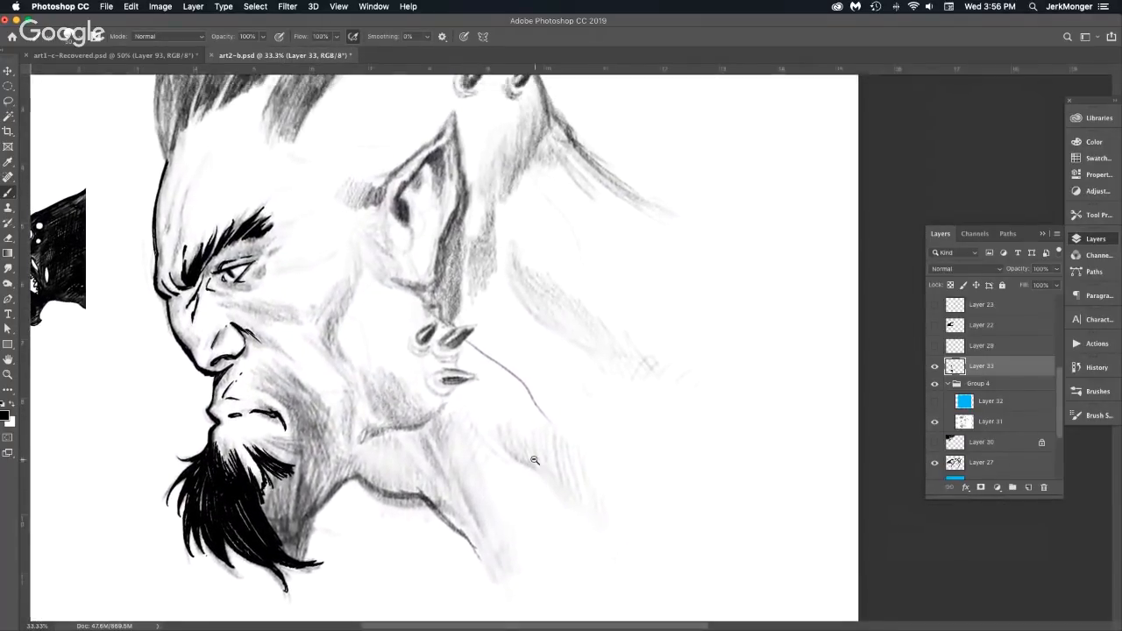
{"action": "key", "text": "super+minus"}
{"action": "key", "text": "super+r"}
{"action": "left_click_drag", "start_coordinate": [575, 363], "coordinate": [509, 433]}
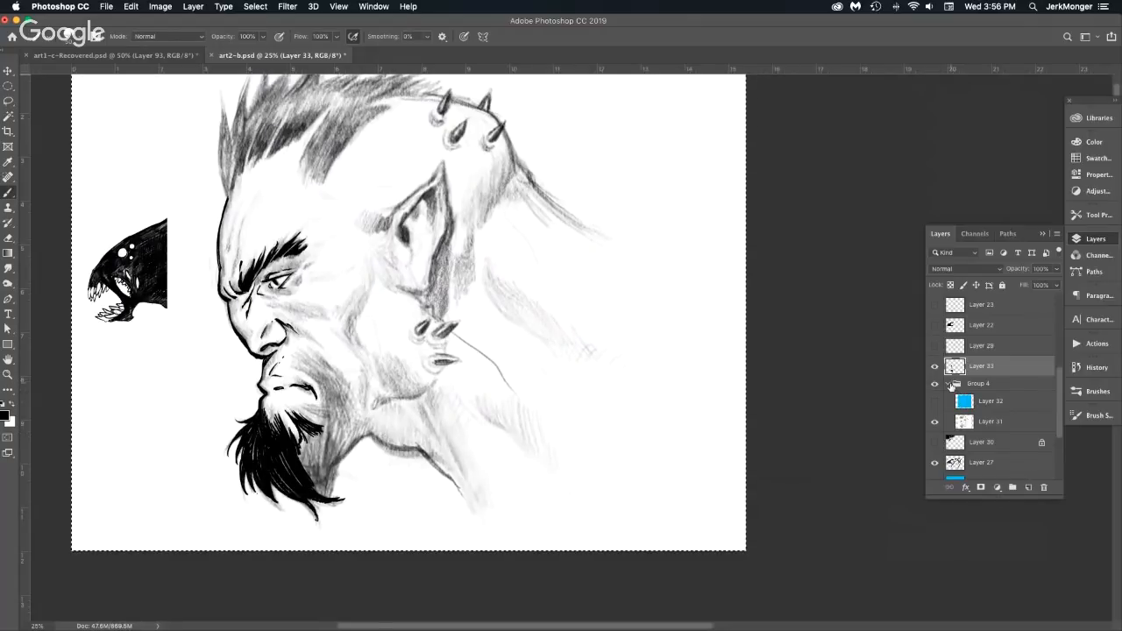
{"action": "left_click", "coordinate": [580, 472], "text": "alt"}
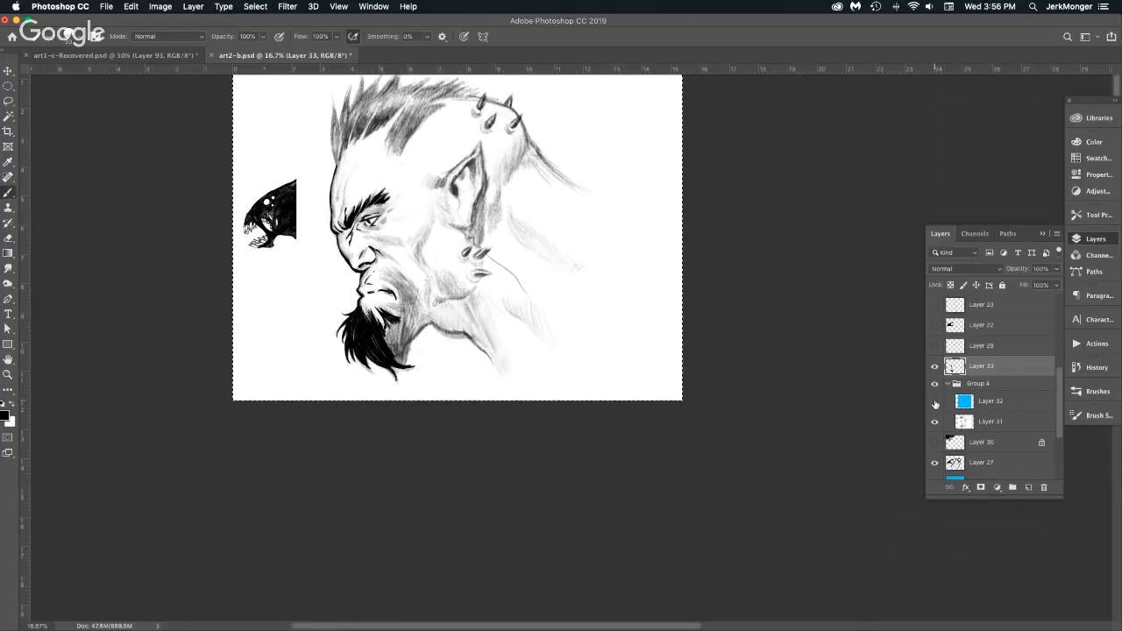
{"action": "left_click", "coordinate": [935, 401]}
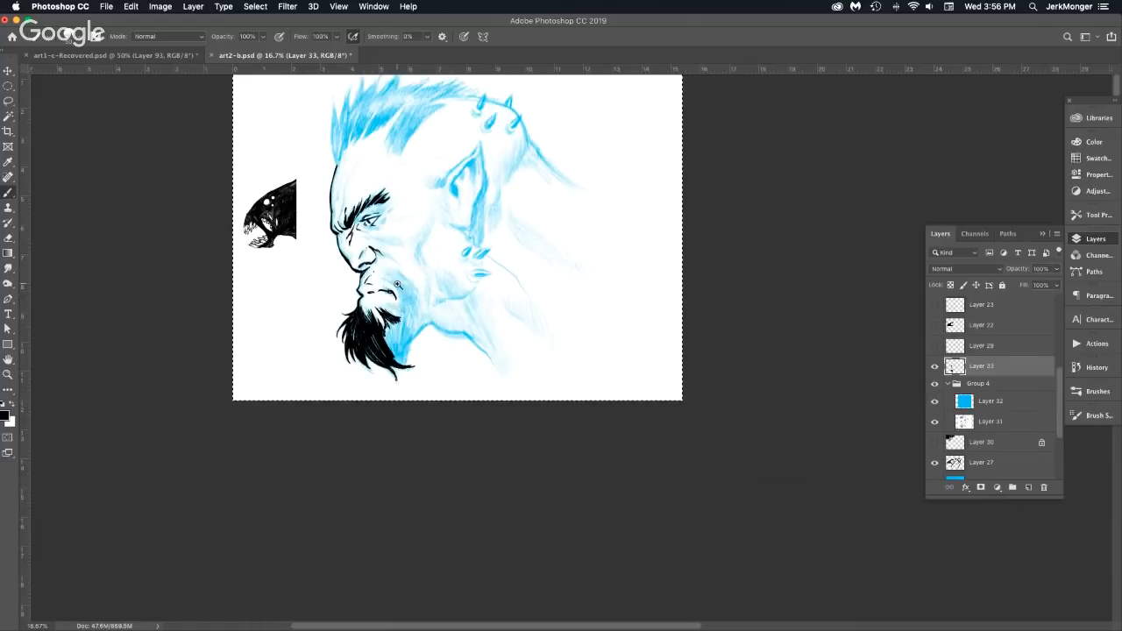
Extend the cheek fold line from the nostril down toward the cheek, ending it with a small dot.
{"action": "scroll", "coordinate": [397, 285], "scroll_direction": "up", "scroll_amount": 5}
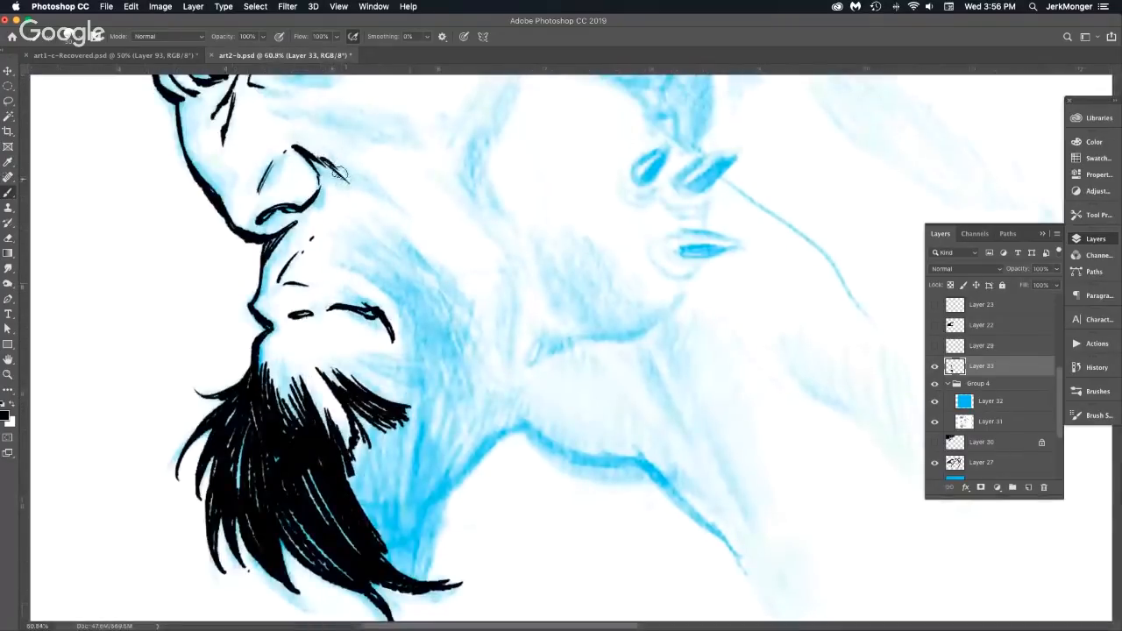
{"action": "left_click_drag", "start_coordinate": [333, 166], "coordinate": [376, 200]}
{"action": "left_click", "coordinate": [387, 206]}
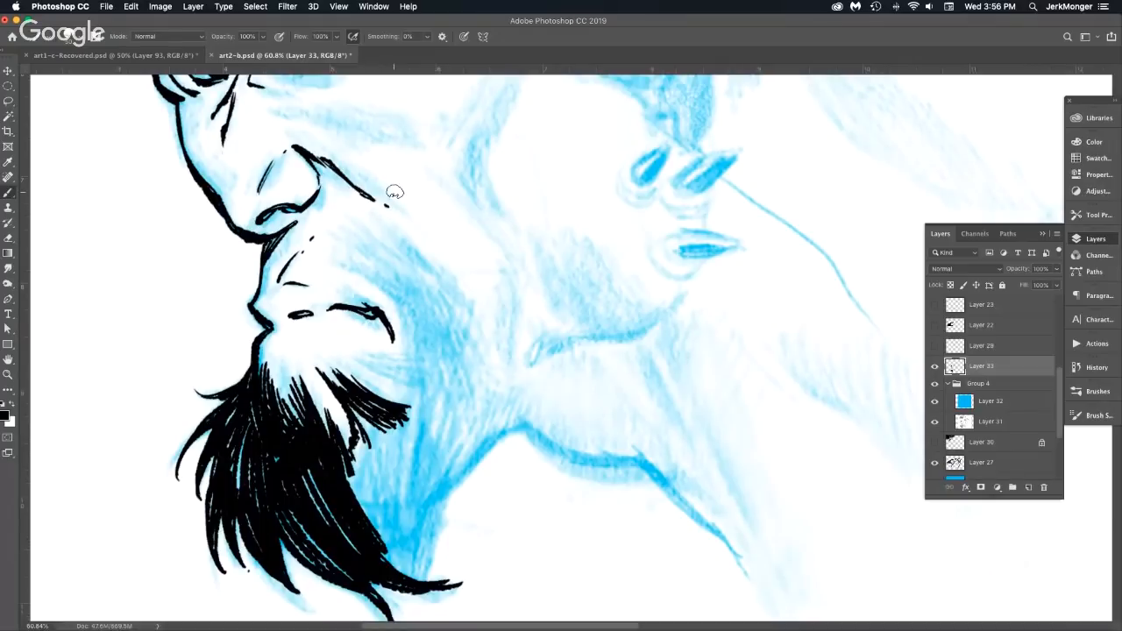
Ink short slanted strokes just above the corner of the mouth.
{"action": "left_click", "coordinate": [481, 324], "text": "alt"}
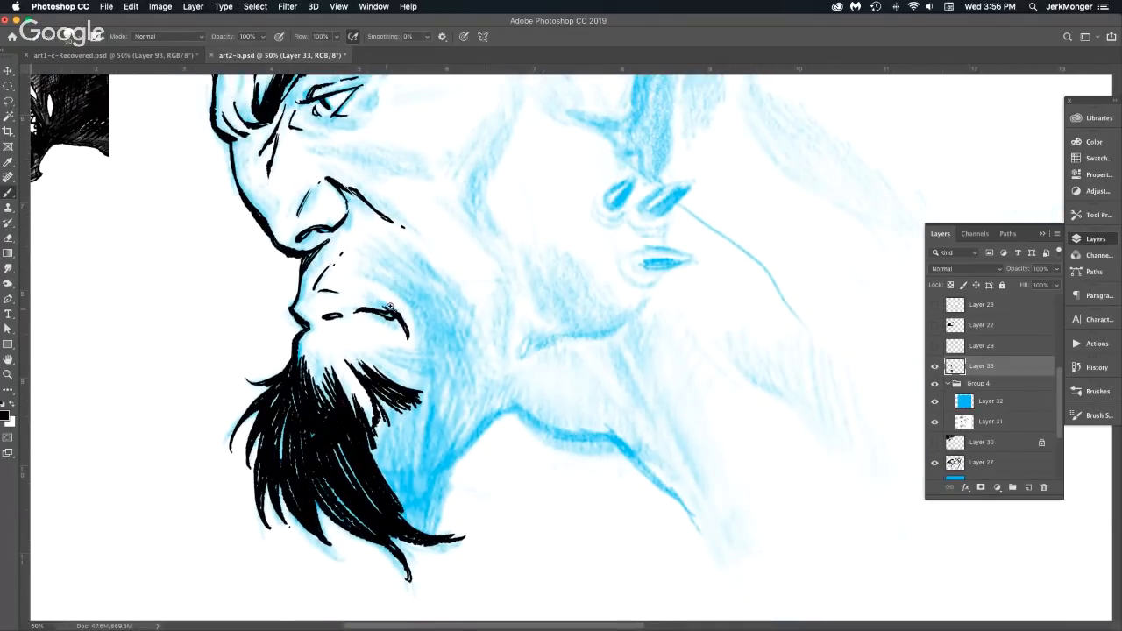
{"action": "scroll", "coordinate": [395, 302], "scroll_direction": "up", "scroll_amount": 5}
{"action": "left_click_drag", "start_coordinate": [341, 289], "coordinate": [394, 317]}
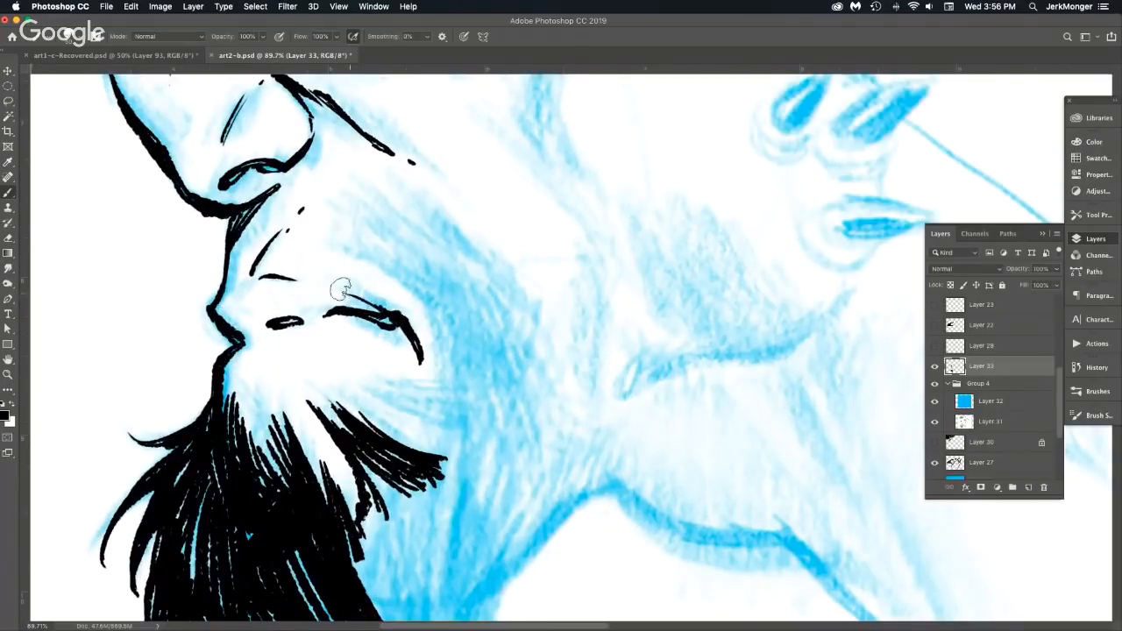
{"action": "mouse_move", "coordinate": [342, 289]}
{"action": "left_mouse_down"}
{"action": "mouse_move", "coordinate": [404, 321]}
{"action": "mouse_move", "coordinate": [371, 289]}
{"action": "mouse_move", "coordinate": [401, 316]}
{"action": "left_mouse_up"}
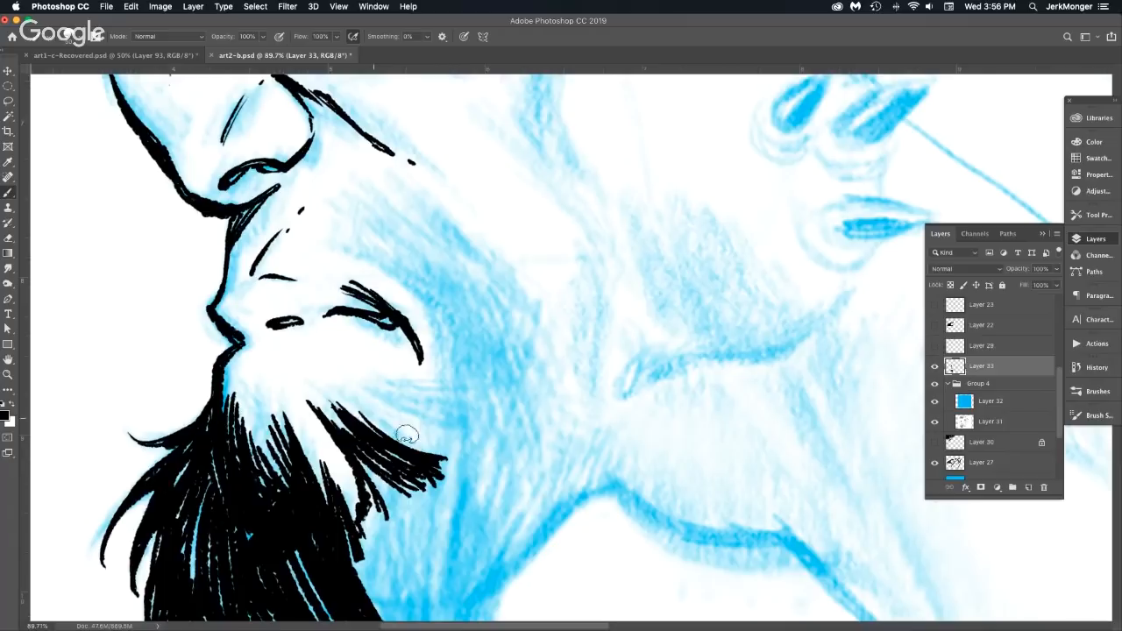
Ink fanned beard strands below the mouth corner and a curved line joining them up to the moustache.
{"action": "left_click_drag", "start_coordinate": [357, 405], "coordinate": [455, 447]}
{"action": "left_click_drag", "start_coordinate": [342, 385], "coordinate": [407, 437]}
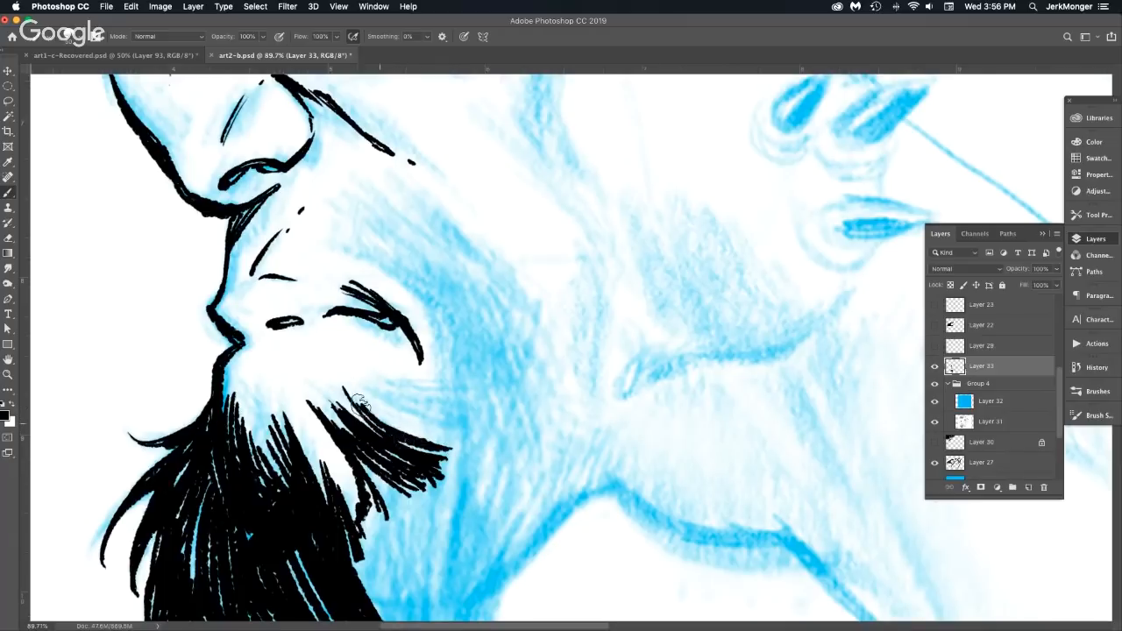
{"action": "left_click_drag", "start_coordinate": [360, 405], "coordinate": [452, 438]}
{"action": "mouse_move", "coordinate": [377, 399]}
{"action": "left_mouse_down"}
{"action": "mouse_move", "coordinate": [447, 436]}
{"action": "mouse_move", "coordinate": [456, 426]}
{"action": "mouse_move", "coordinate": [468, 380]}
{"action": "mouse_move", "coordinate": [423, 282]}
{"action": "left_mouse_up"}
Ink the moustache's lower contour and layer slanted hair strokes above it, beside the mouth.
{"action": "left_click_drag", "start_coordinate": [342, 248], "coordinate": [412, 296]}
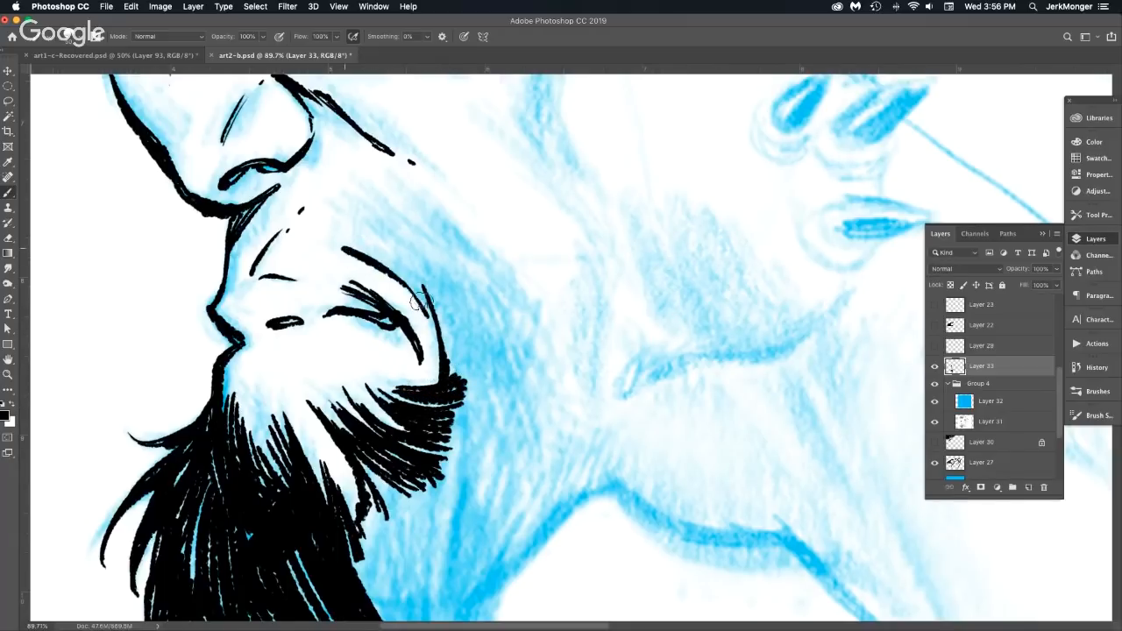
{"action": "left_click_drag", "start_coordinate": [333, 232], "coordinate": [430, 305]}
{"action": "left_click_drag", "start_coordinate": [337, 226], "coordinate": [407, 274]}
{"action": "left_click_drag", "start_coordinate": [339, 202], "coordinate": [409, 269]}
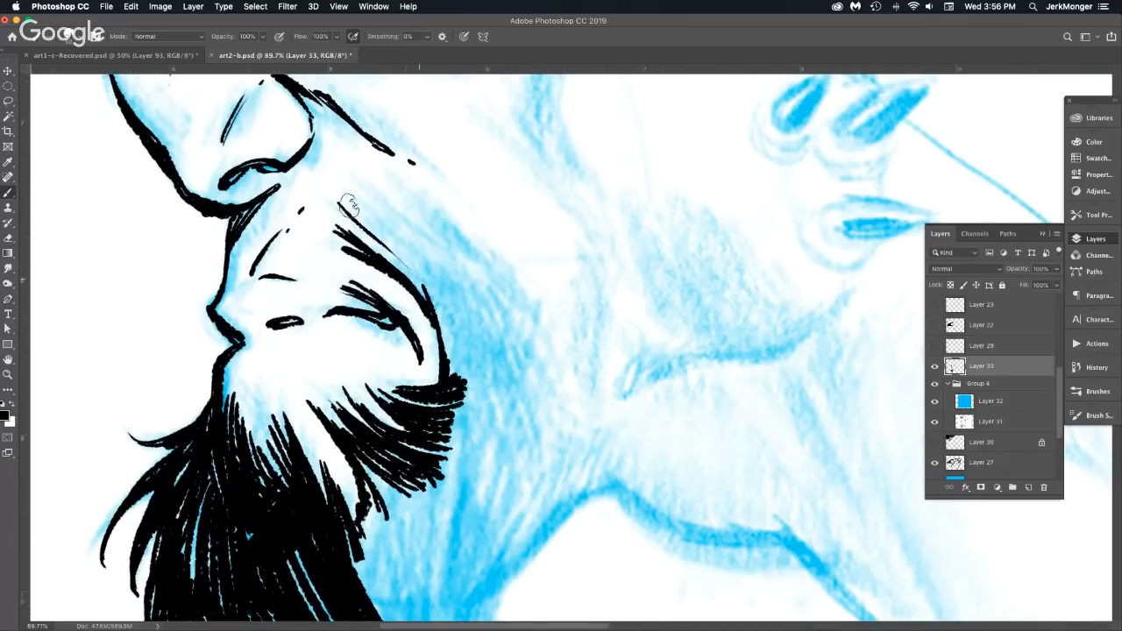
{"action": "mouse_move", "coordinate": [349, 207]}
{"action": "left_mouse_down"}
{"action": "mouse_move", "coordinate": [422, 279]}
{"action": "mouse_move", "coordinate": [399, 270]}
{"action": "left_mouse_up"}
{"action": "mouse_move", "coordinate": [358, 229]}
{"action": "left_mouse_down"}
{"action": "mouse_move", "coordinate": [410, 275]}
{"action": "mouse_move", "coordinate": [415, 262]}
{"action": "left_mouse_up"}
{"action": "left_click_drag", "start_coordinate": [358, 209], "coordinate": [425, 267]}
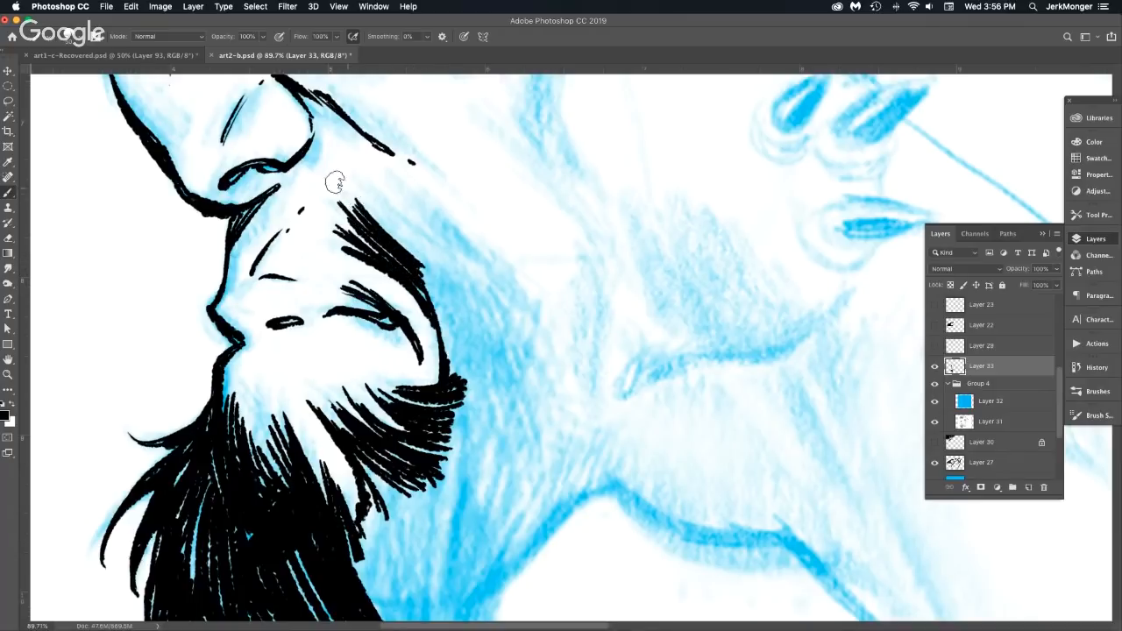
Add longer moustache strands sweeping from below the nose down around the corner of the mouth.
{"action": "left_click_drag", "start_coordinate": [337, 184], "coordinate": [355, 194]}
{"action": "left_click_drag", "start_coordinate": [336, 189], "coordinate": [451, 278]}
{"action": "left_click_drag", "start_coordinate": [376, 199], "coordinate": [482, 314]}
{"action": "mouse_move", "coordinate": [403, 246]}
{"action": "left_mouse_down"}
{"action": "mouse_move", "coordinate": [487, 360]}
{"action": "mouse_move", "coordinate": [469, 361]}
{"action": "left_mouse_up"}
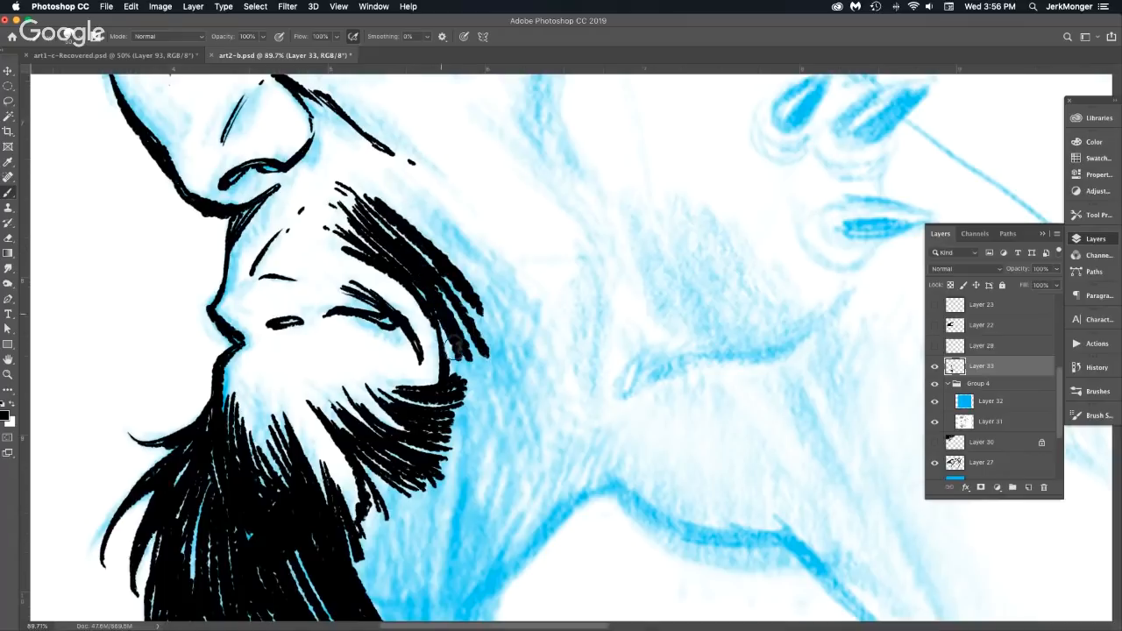
Thicken the outer side of the moustache with dense black strokes along its cheek edge.
{"action": "left_click_drag", "start_coordinate": [438, 321], "coordinate": [463, 377]}
{"action": "left_click_drag", "start_coordinate": [403, 235], "coordinate": [481, 321]}
{"action": "left_click_drag", "start_coordinate": [387, 192], "coordinate": [496, 314]}
{"action": "left_click_drag", "start_coordinate": [437, 221], "coordinate": [500, 305]}
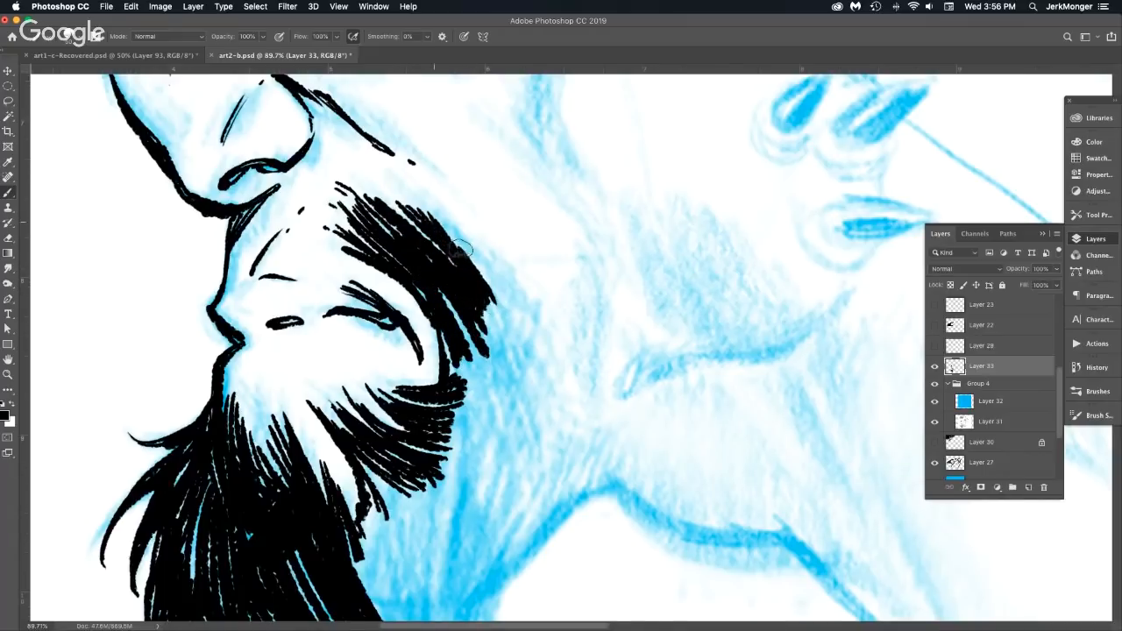
{"action": "left_click_drag", "start_coordinate": [446, 226], "coordinate": [504, 300]}
Continue the moustache's black hair mass down past the mouth corner until it joins the beard.
{"action": "scroll", "coordinate": [524, 327], "scroll_direction": "down", "scroll_amount": 5}
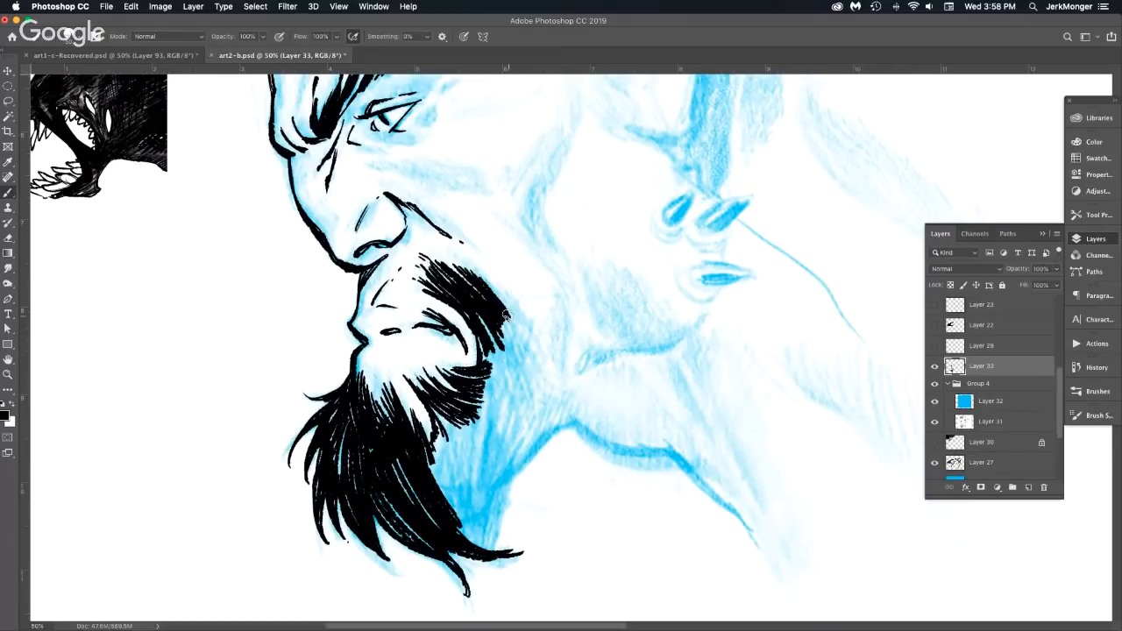
{"action": "mouse_move", "coordinate": [482, 281]}
{"action": "left_mouse_down"}
{"action": "mouse_move", "coordinate": [525, 344]}
{"action": "mouse_move", "coordinate": [501, 287]}
{"action": "mouse_move", "coordinate": [534, 341]}
{"action": "mouse_move", "coordinate": [507, 294]}
{"action": "mouse_move", "coordinate": [528, 309]}
{"action": "mouse_move", "coordinate": [525, 371]}
{"action": "left_mouse_up"}
{"action": "mouse_move", "coordinate": [516, 317]}
{"action": "left_mouse_down"}
{"action": "mouse_move", "coordinate": [518, 378]}
{"action": "mouse_move", "coordinate": [503, 323]}
{"action": "mouse_move", "coordinate": [496, 395]}
{"action": "left_mouse_up"}
{"action": "mouse_move", "coordinate": [497, 351]}
{"action": "left_mouse_down"}
{"action": "mouse_move", "coordinate": [487, 384]}
{"action": "mouse_move", "coordinate": [505, 379]}
{"action": "mouse_move", "coordinate": [486, 430]}
{"action": "left_mouse_up"}
{"action": "left_click_drag", "start_coordinate": [501, 382], "coordinate": [493, 433]}
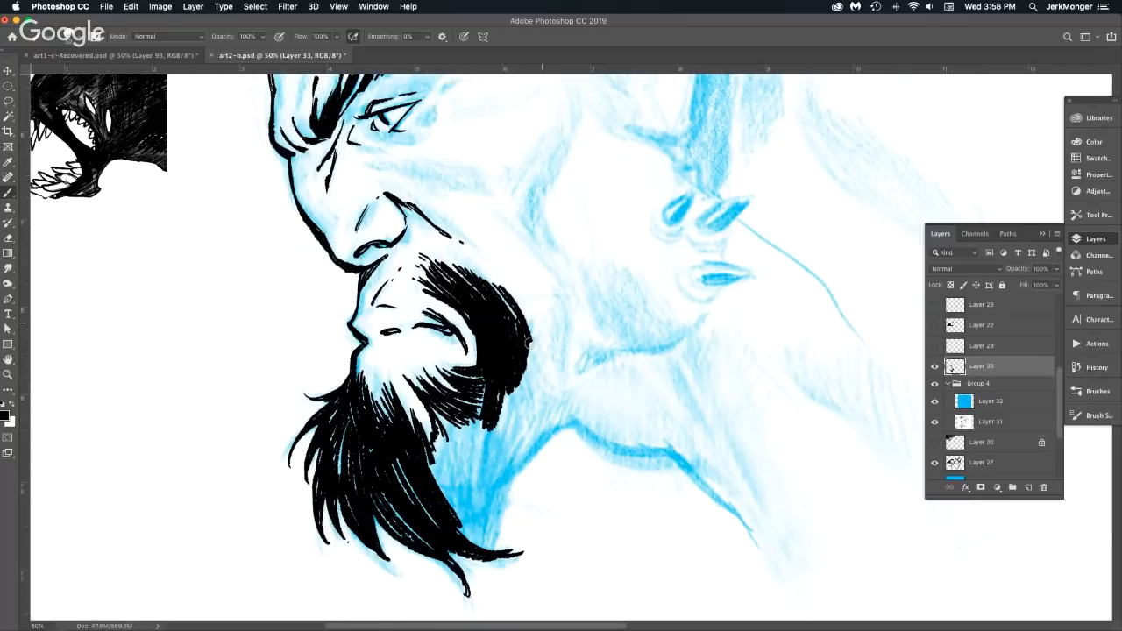
Extend the back of the beard along the jawline toward the neck with short slanted black hair strokes.
{"action": "left_click_drag", "start_coordinate": [510, 362], "coordinate": [504, 451]}
{"action": "left_click_drag", "start_coordinate": [524, 379], "coordinate": [501, 463]}
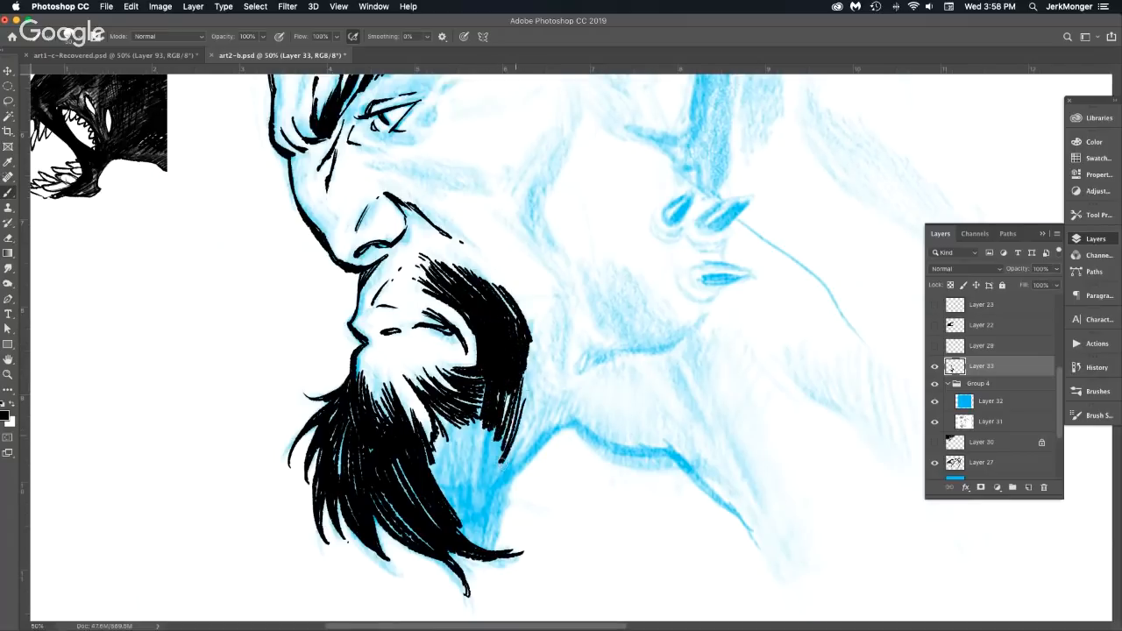
{"action": "left_click_drag", "start_coordinate": [533, 400], "coordinate": [498, 478]}
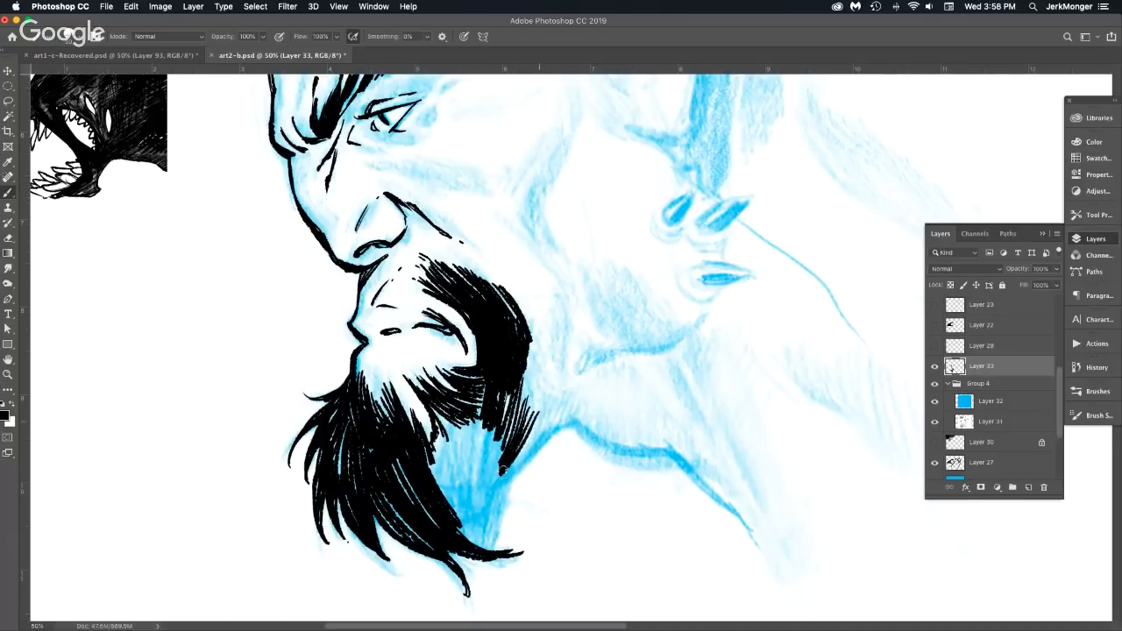
{"action": "left_click_drag", "start_coordinate": [540, 421], "coordinate": [507, 477]}
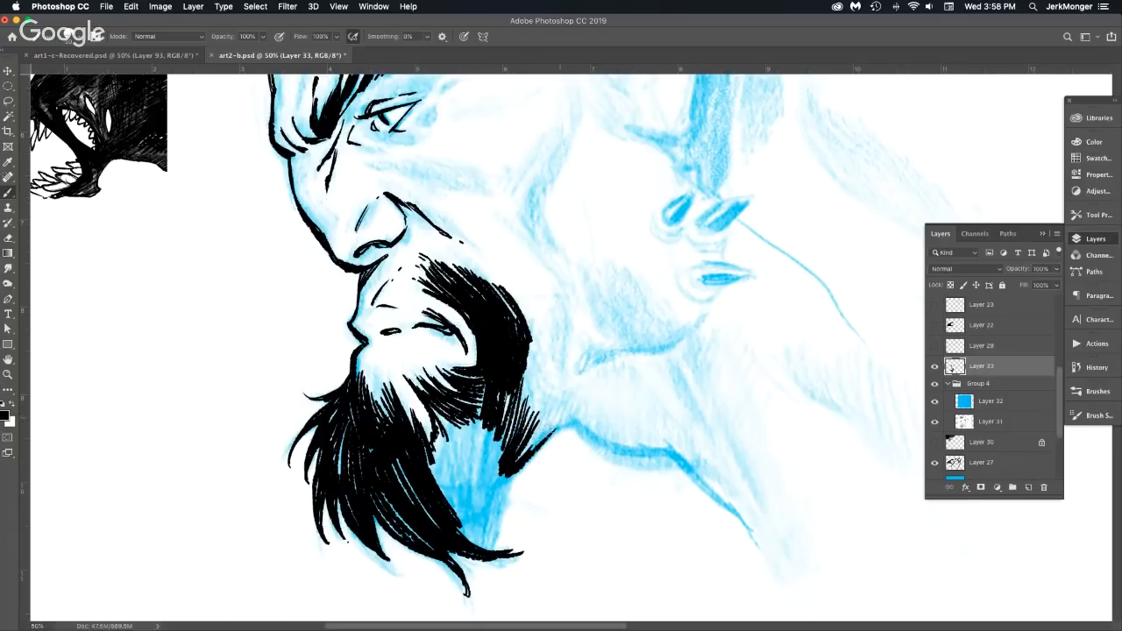
{"action": "mouse_move", "coordinate": [570, 414]}
{"action": "left_mouse_down"}
{"action": "mouse_move", "coordinate": [515, 462]}
{"action": "mouse_move", "coordinate": [535, 449]}
{"action": "mouse_move", "coordinate": [535, 387]}
{"action": "left_mouse_up"}
{"action": "left_click_drag", "start_coordinate": [526, 443], "coordinate": [547, 390]}
{"action": "mouse_move", "coordinate": [529, 445]}
{"action": "left_mouse_down"}
{"action": "mouse_move", "coordinate": [554, 386]}
{"action": "mouse_move", "coordinate": [577, 406]}
{"action": "left_mouse_up"}
Add dense vertical hair strokes down the beard's back section, reaching into the blue area below the jaw.
{"action": "left_click_drag", "start_coordinate": [496, 484], "coordinate": [512, 390]}
{"action": "left_click_drag", "start_coordinate": [491, 479], "coordinate": [496, 391]}
{"action": "left_click_drag", "start_coordinate": [479, 465], "coordinate": [482, 398]}
{"action": "left_click_drag", "start_coordinate": [462, 460], "coordinate": [474, 418]}
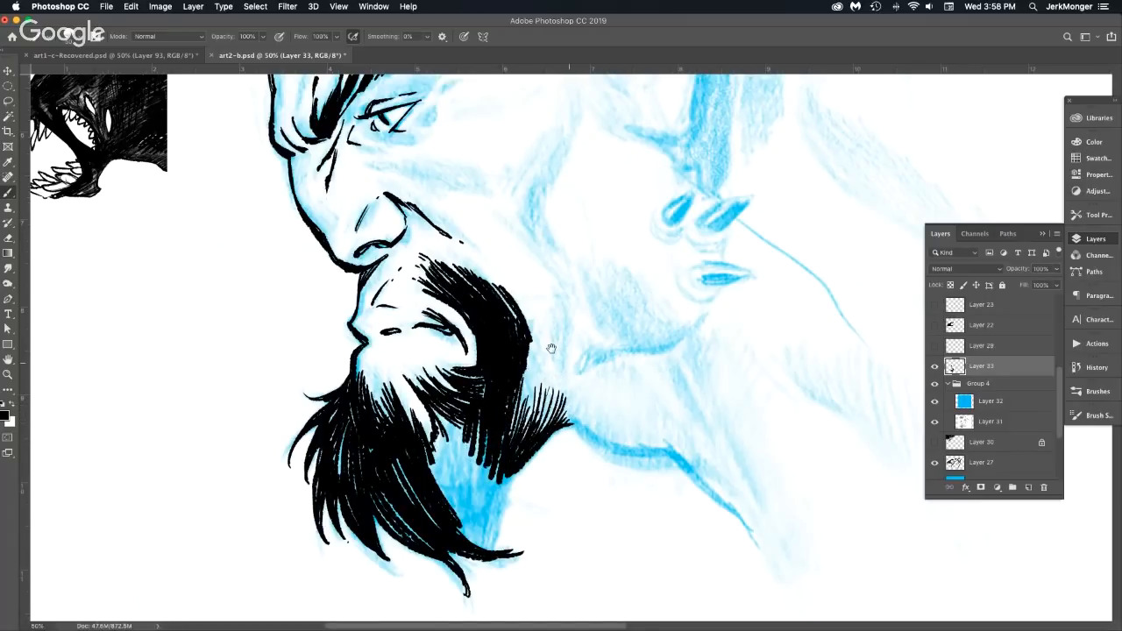
{"action": "mouse_move", "coordinate": [552, 349]}
{"action": "left_mouse_down"}
{"action": "mouse_move", "coordinate": [475, 278]}
{"action": "mouse_move", "coordinate": [442, 369]}
{"action": "left_mouse_up"}
{"action": "left_click_drag", "start_coordinate": [449, 272], "coordinate": [435, 358]}
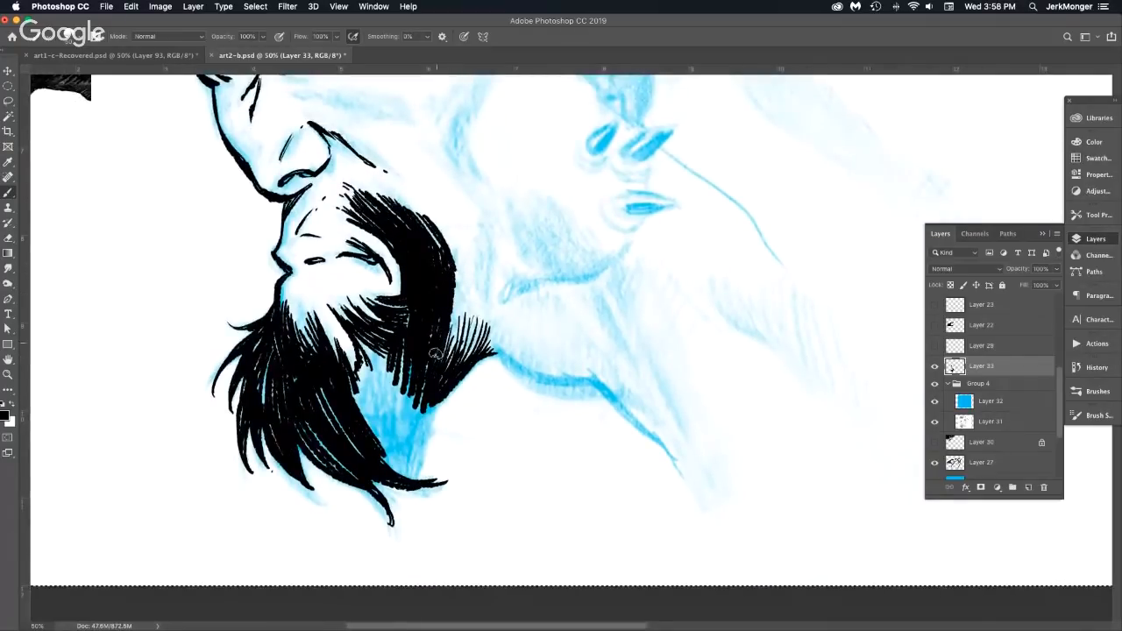
Fill the open blue area under the chin with black strands, joining the beard's front and back masses and covering leftover slivers.
{"action": "mouse_move", "coordinate": [434, 402]}
{"action": "left_mouse_down"}
{"action": "mouse_move", "coordinate": [417, 476]}
{"action": "mouse_move", "coordinate": [432, 405]}
{"action": "mouse_move", "coordinate": [418, 455]}
{"action": "mouse_move", "coordinate": [423, 393]}
{"action": "mouse_move", "coordinate": [408, 430]}
{"action": "mouse_move", "coordinate": [424, 363]}
{"action": "mouse_move", "coordinate": [391, 474]}
{"action": "left_mouse_up"}
{"action": "mouse_move", "coordinate": [411, 356]}
{"action": "left_mouse_down"}
{"action": "mouse_move", "coordinate": [377, 446]}
{"action": "mouse_move", "coordinate": [385, 404]}
{"action": "mouse_move", "coordinate": [375, 390]}
{"action": "mouse_move", "coordinate": [366, 421]}
{"action": "left_mouse_up"}
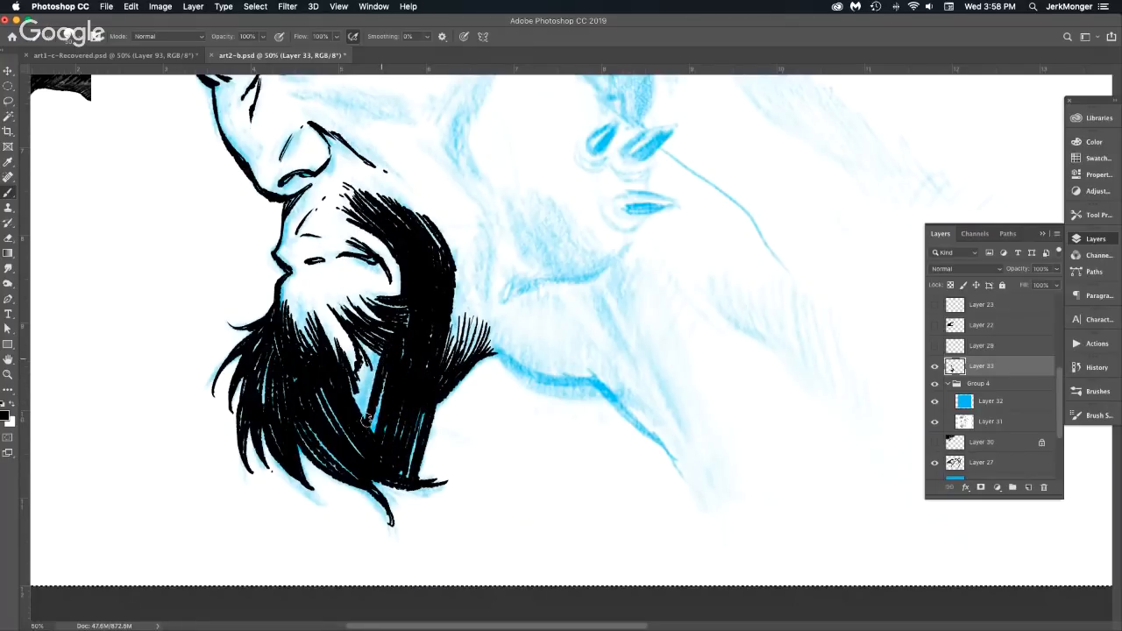
{"action": "left_click_drag", "start_coordinate": [377, 349], "coordinate": [353, 422]}
{"action": "left_click_drag", "start_coordinate": [386, 373], "coordinate": [370, 433]}
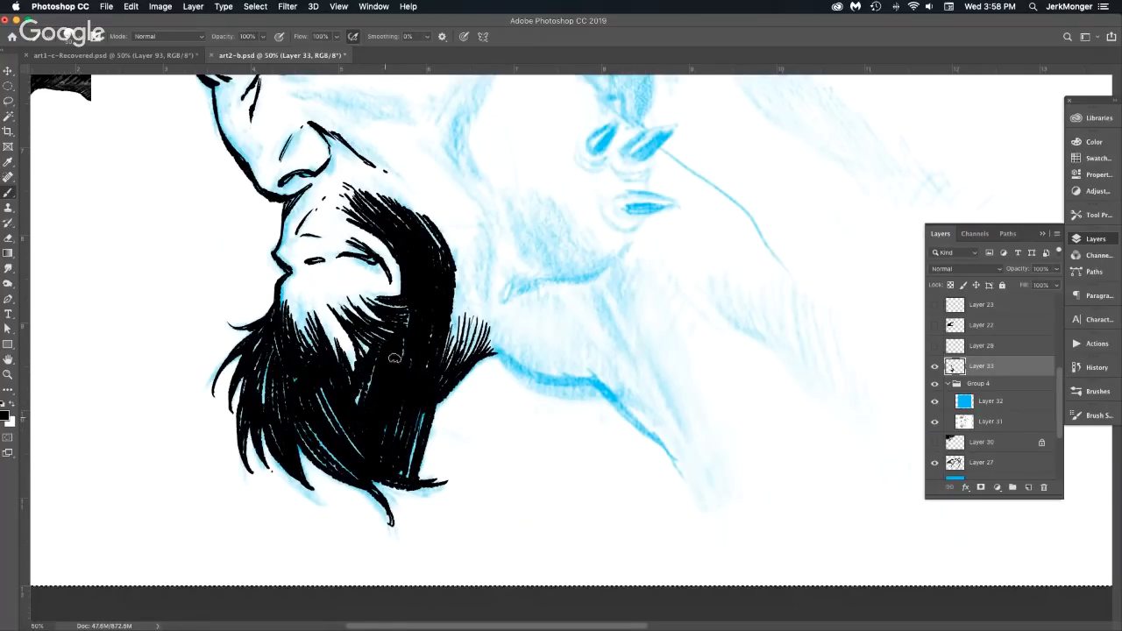
{"action": "mouse_move", "coordinate": [363, 333]}
{"action": "left_mouse_down"}
{"action": "mouse_move", "coordinate": [363, 388]}
{"action": "mouse_move", "coordinate": [414, 316]}
{"action": "left_mouse_up"}
{"action": "left_click_drag", "start_coordinate": [413, 411], "coordinate": [416, 445]}
{"action": "left_click_drag", "start_coordinate": [423, 409], "coordinate": [416, 451]}
{"action": "left_click_drag", "start_coordinate": [323, 383], "coordinate": [354, 433]}
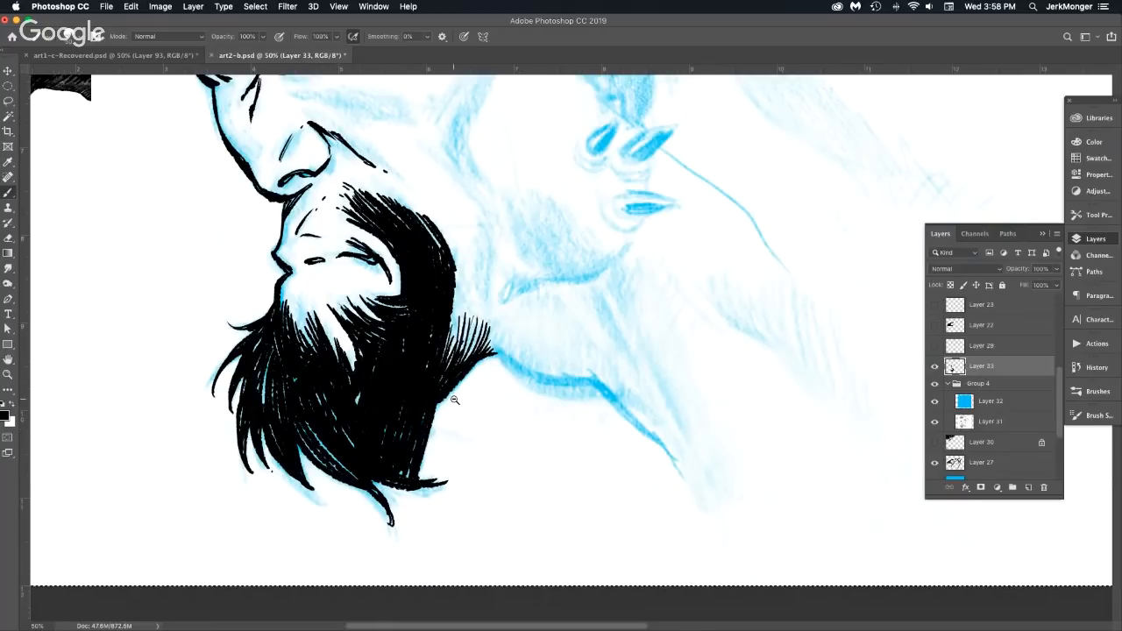
Check the beard inks with the Group 4 sketch hidden, and show the sketch again.
{"action": "left_click", "coordinate": [454, 400], "text": "alt"}
{"action": "left_click", "coordinate": [934, 385]}
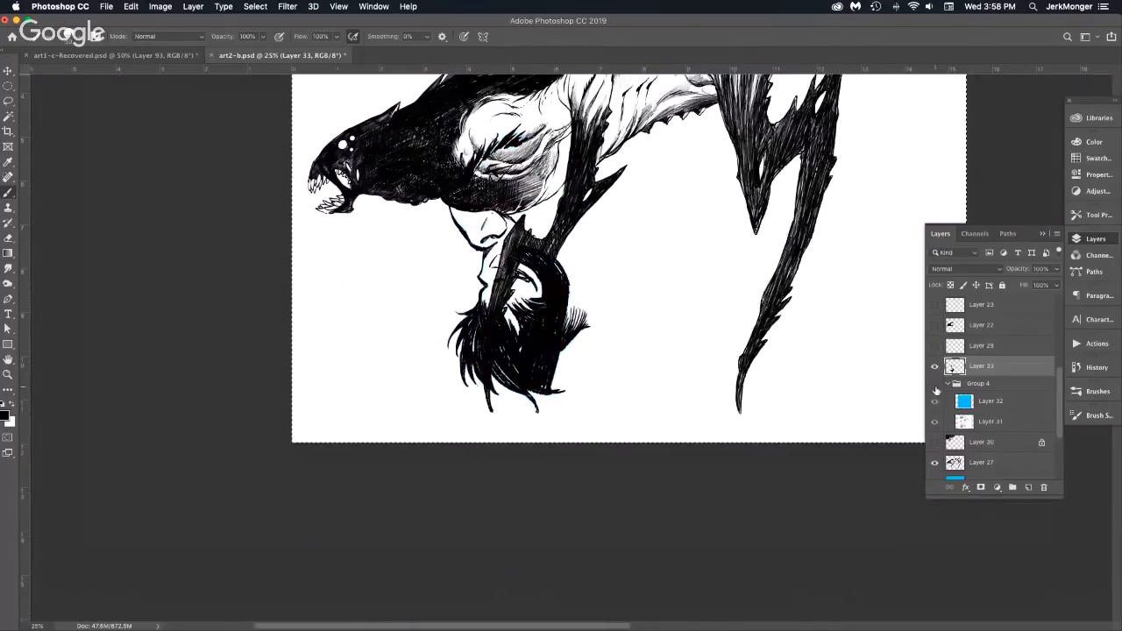
{"action": "left_click", "coordinate": [935, 384]}
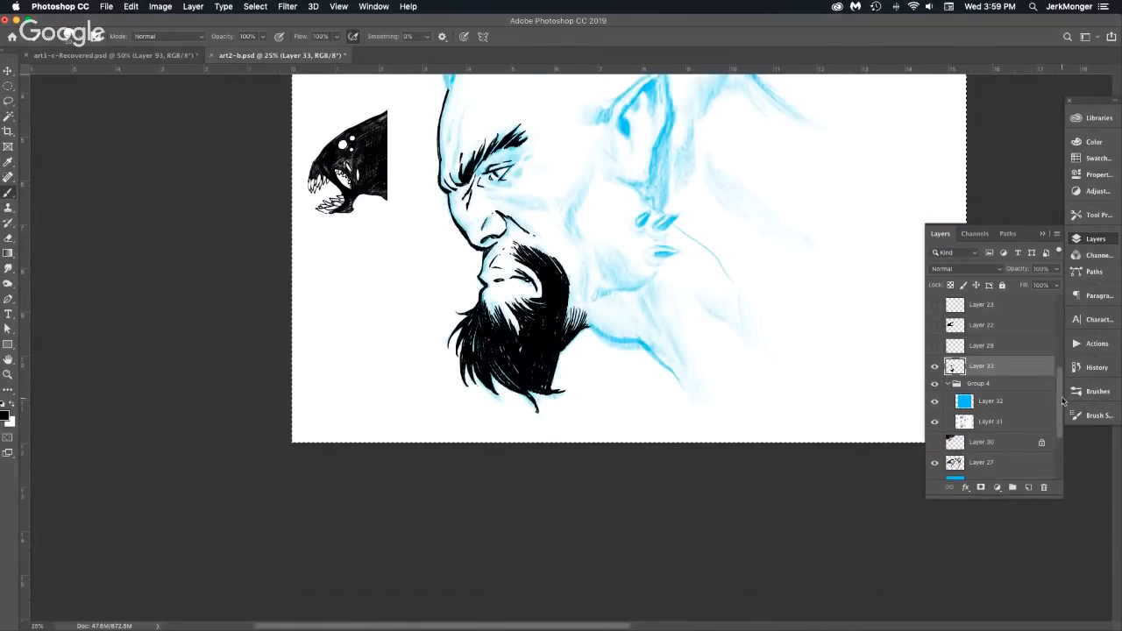
Group the layers from Group 3 copy up through Layer 30 and hide the new group.
{"action": "scroll", "coordinate": [1044, 416], "scroll_direction": "down", "scroll_amount": 4}
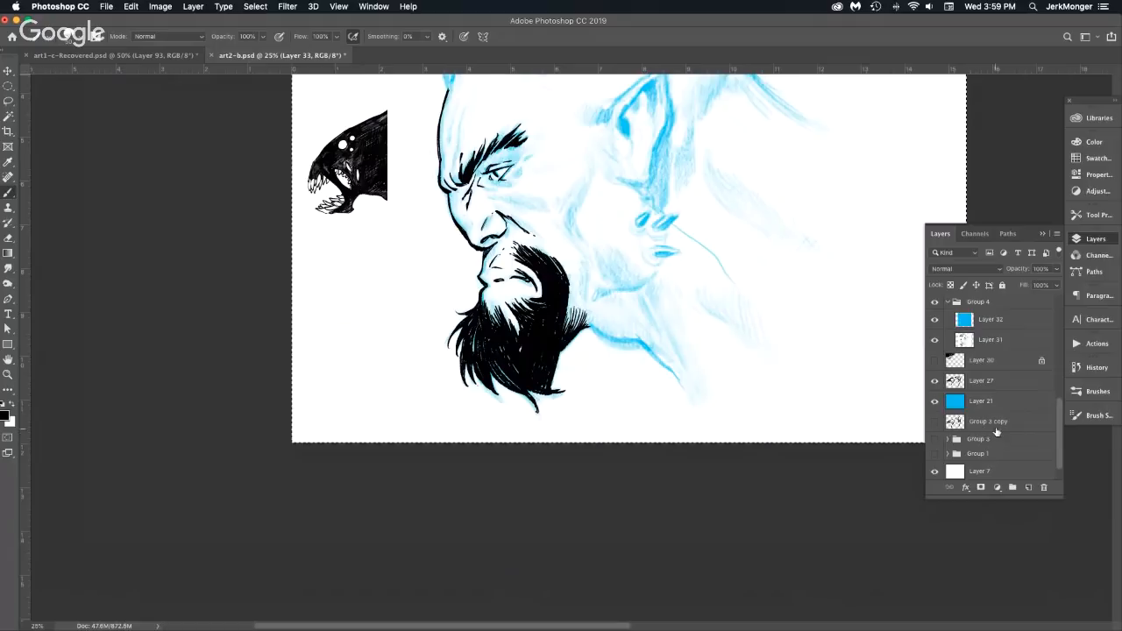
{"action": "left_click", "coordinate": [997, 426]}
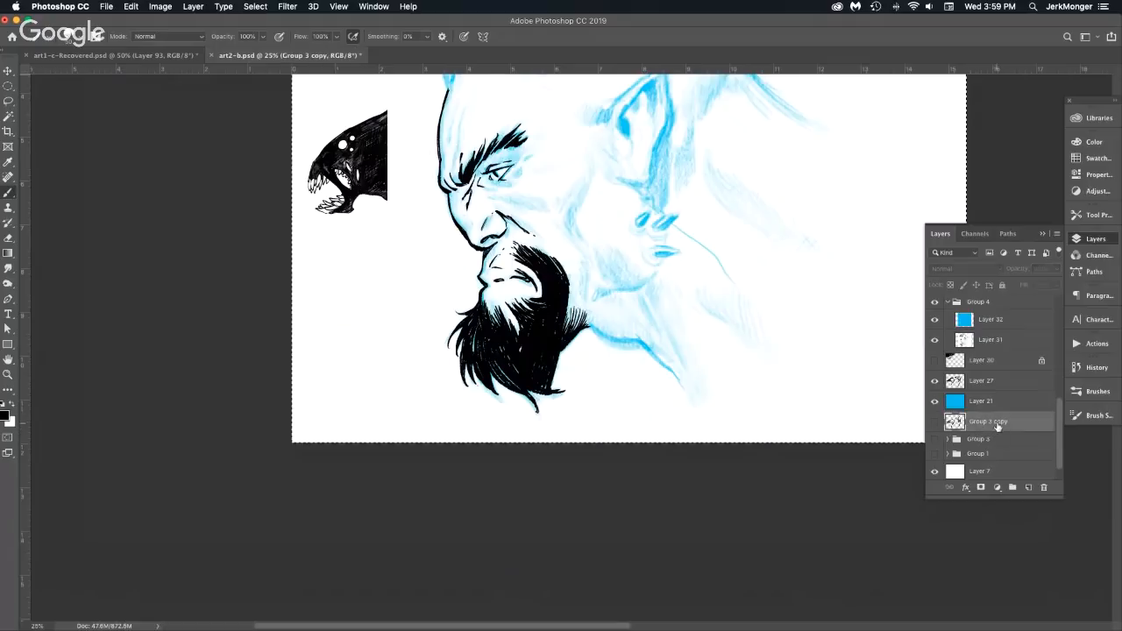
{"action": "left_click", "coordinate": [989, 370], "text": "shift"}
{"action": "key", "text": "super+g"}
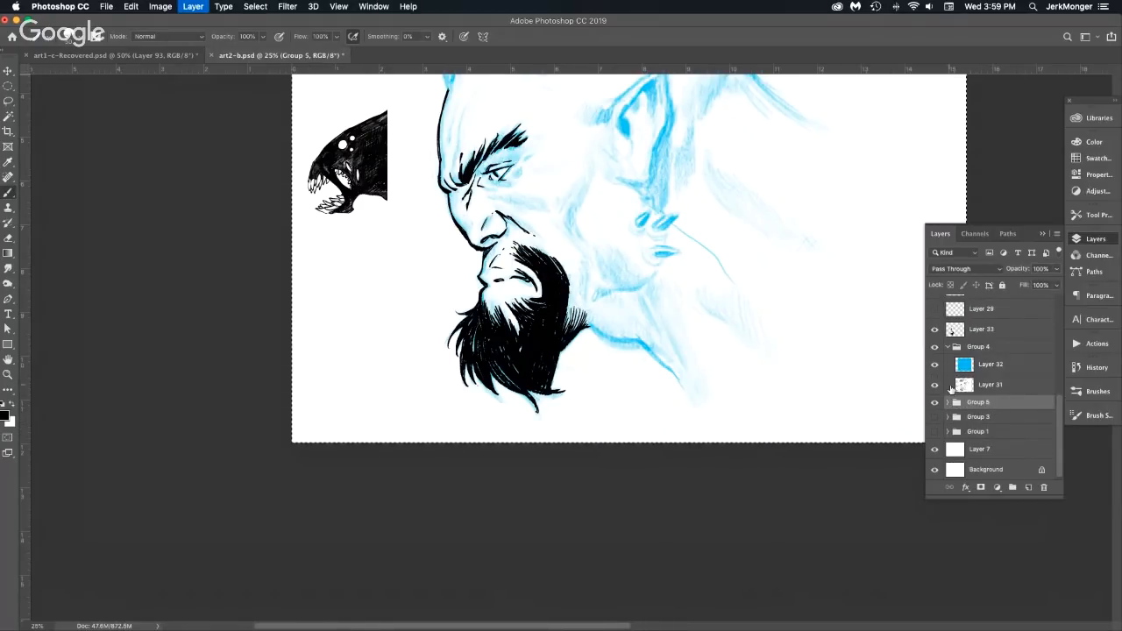
{"action": "left_click", "coordinate": [935, 402]}
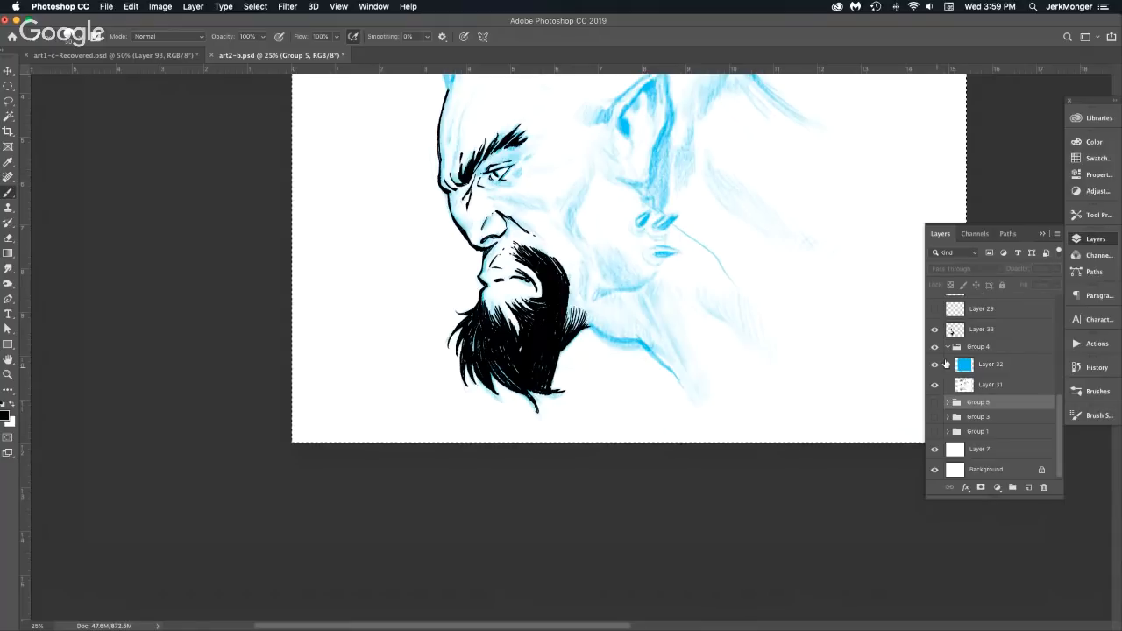
Examine the inked face without the blue sketch, with and without Group 5, collapsing Group 4 before showing the sketch again.
{"action": "left_click", "coordinate": [935, 348]}
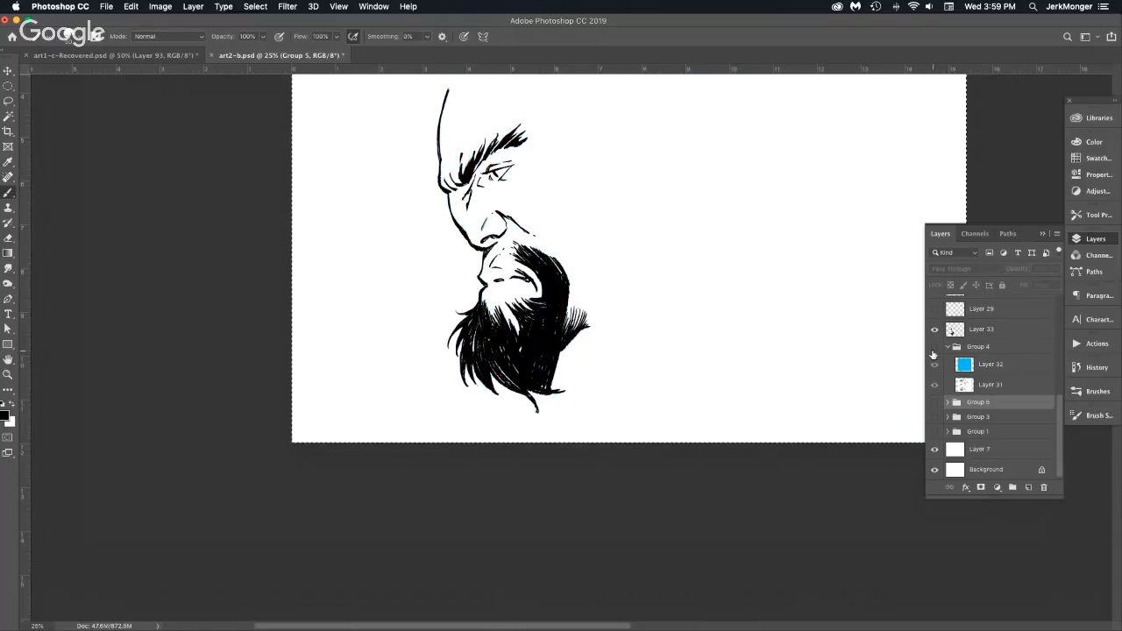
{"action": "left_click_drag", "start_coordinate": [543, 350], "coordinate": [781, 293]}
{"action": "left_click", "coordinate": [935, 403]}
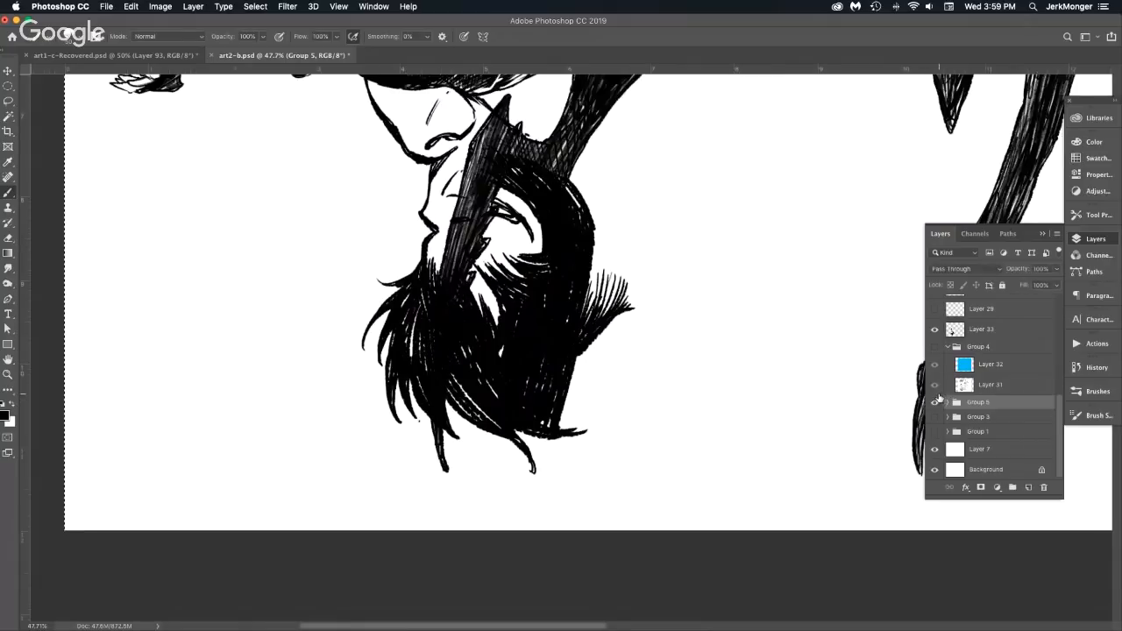
{"action": "left_click", "coordinate": [935, 403]}
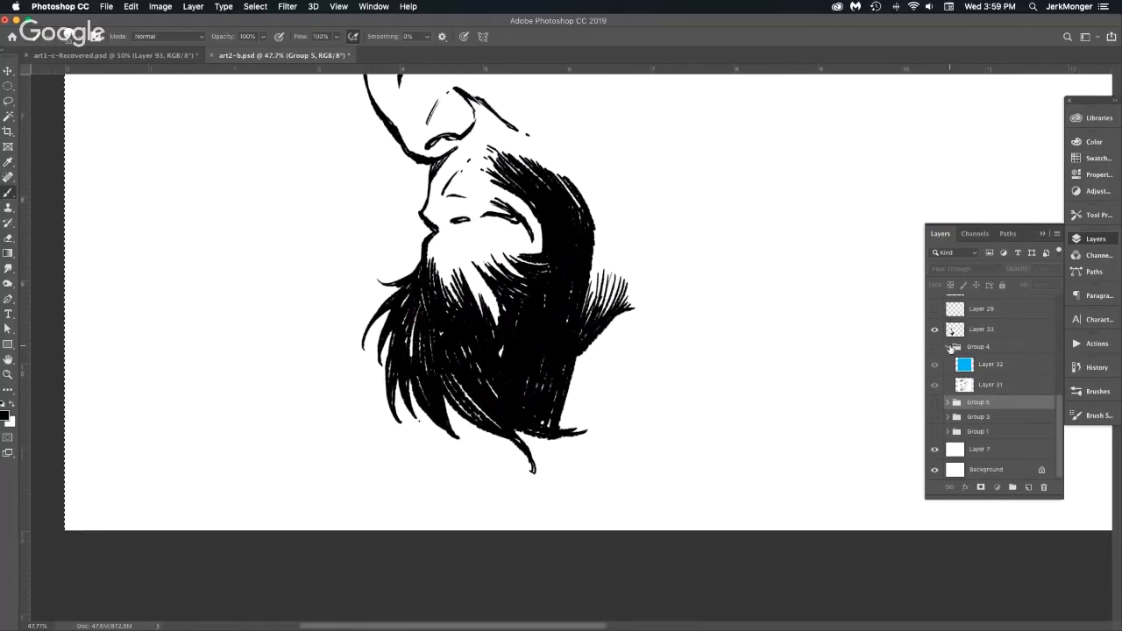
{"action": "left_click", "coordinate": [948, 347]}
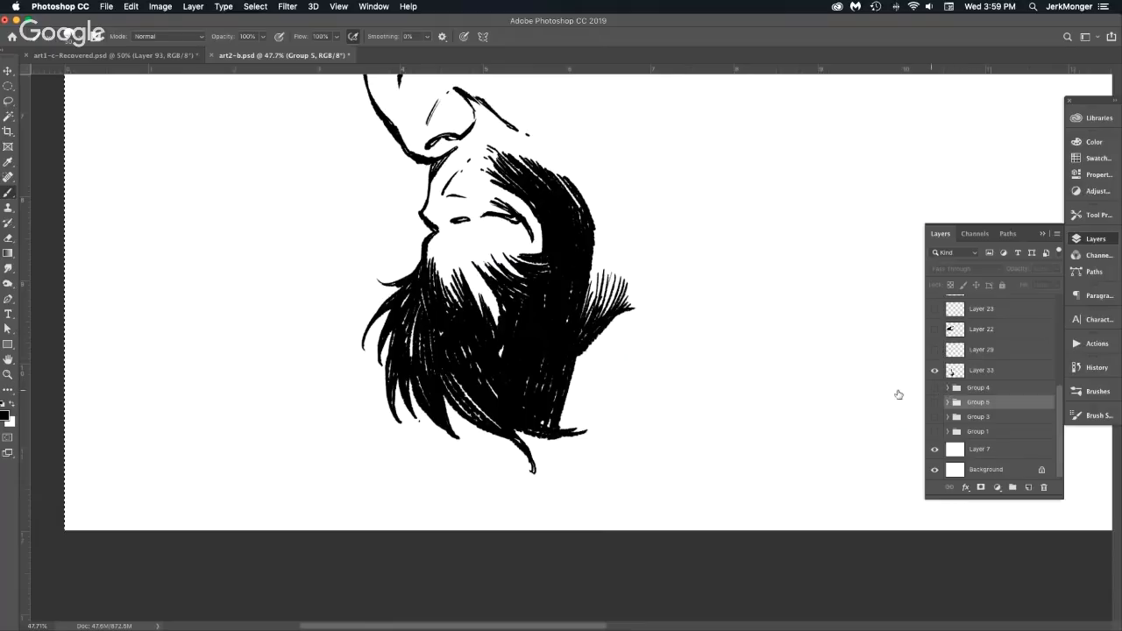
{"action": "mouse_move", "coordinate": [604, 342]}
{"action": "left_mouse_down"}
{"action": "mouse_move", "coordinate": [501, 406]}
{"action": "mouse_move", "coordinate": [511, 477]}
{"action": "mouse_move", "coordinate": [509, 466]}
{"action": "left_mouse_up"}
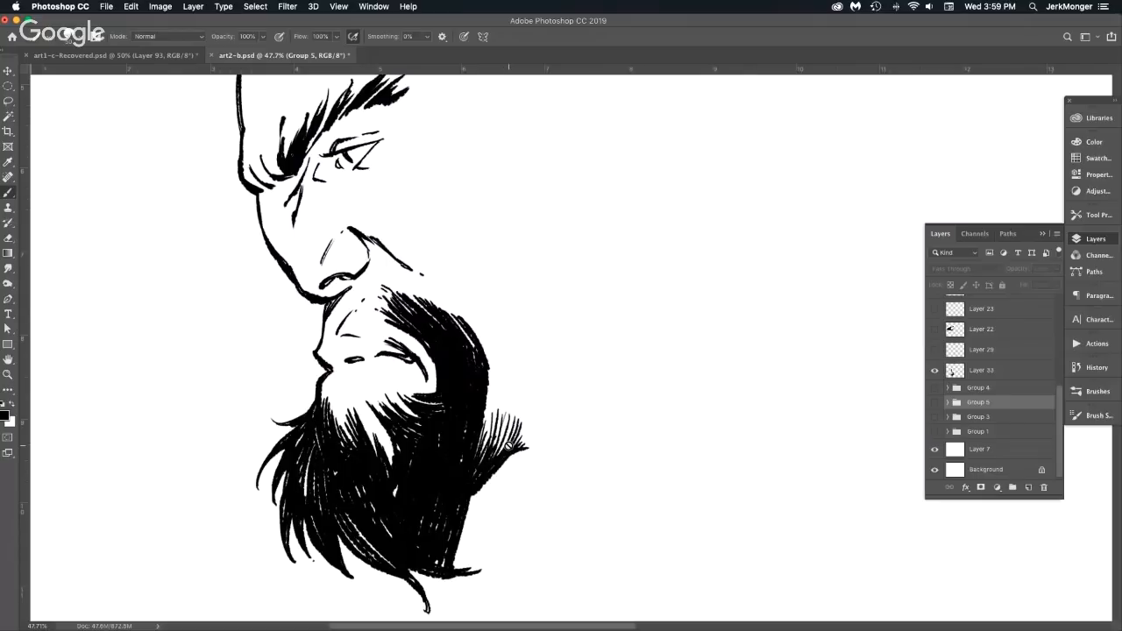
{"action": "left_click", "coordinate": [934, 403]}
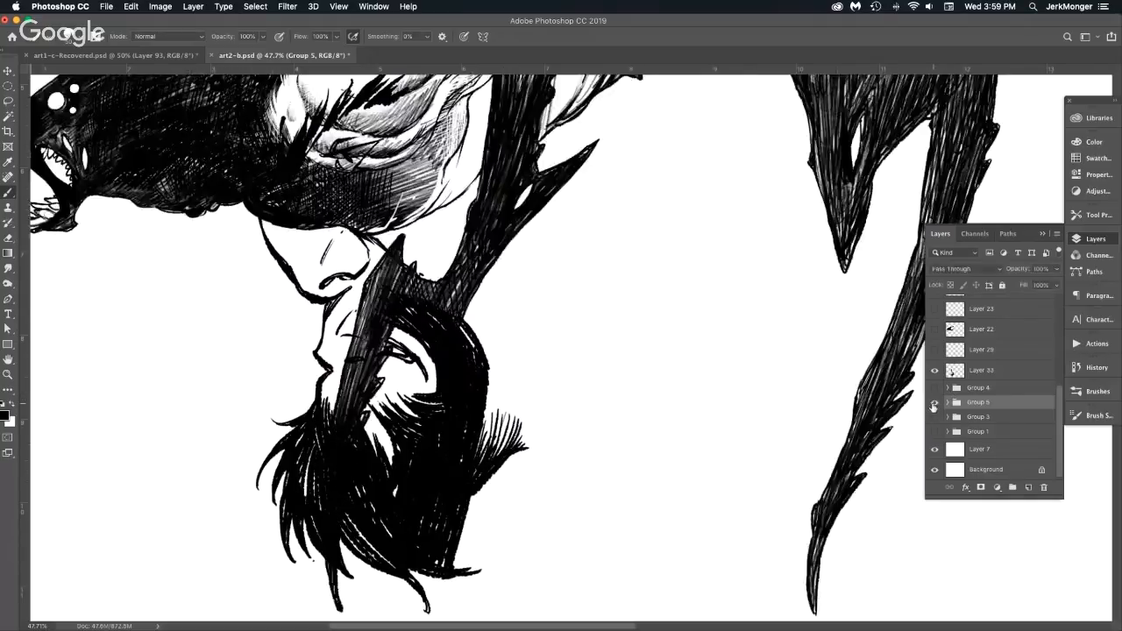
{"action": "left_click", "coordinate": [934, 402]}
{"action": "left_click", "coordinate": [935, 388]}
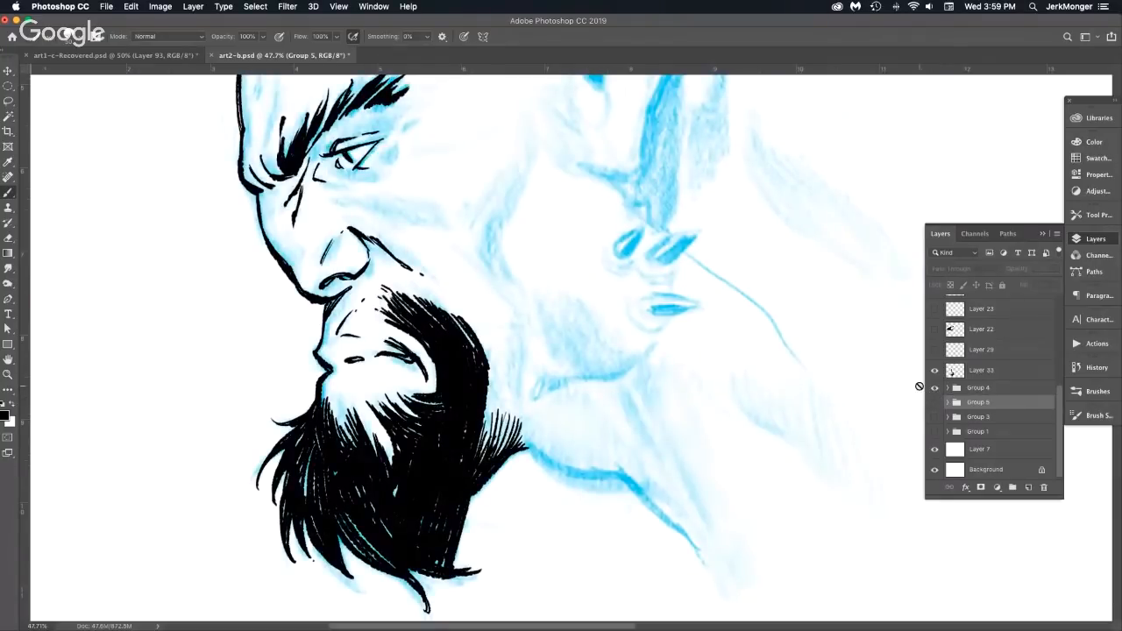
Make Layer 33, which holds the portrait inks, the active layer.
{"action": "left_click", "coordinate": [512, 283], "text": "alt"}
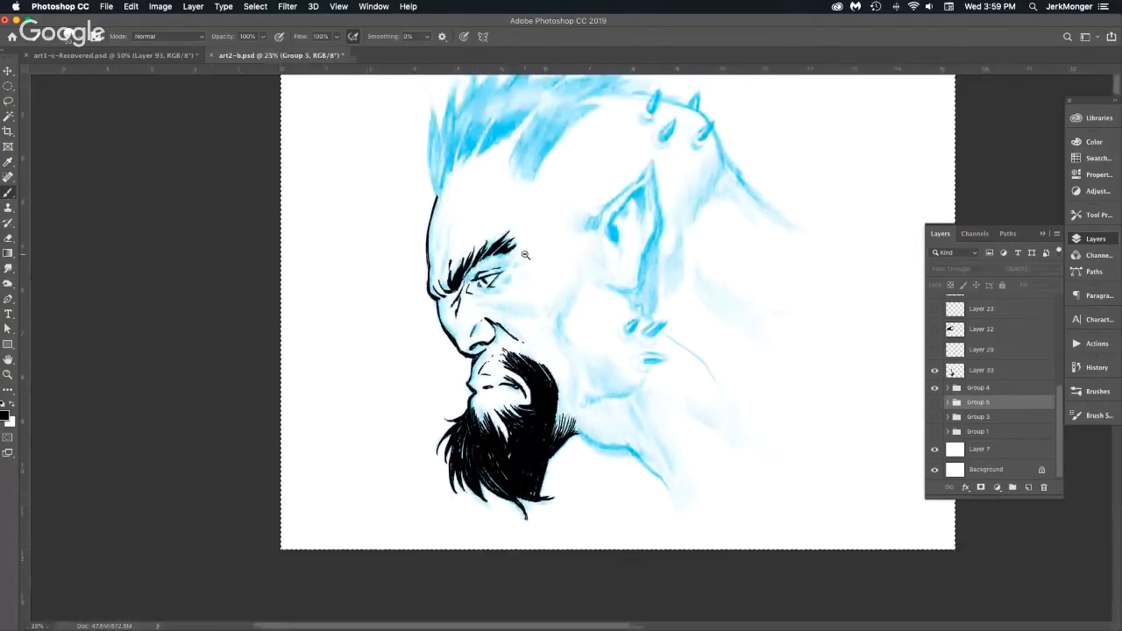
{"action": "left_click_drag", "start_coordinate": [577, 282], "coordinate": [480, 274]}
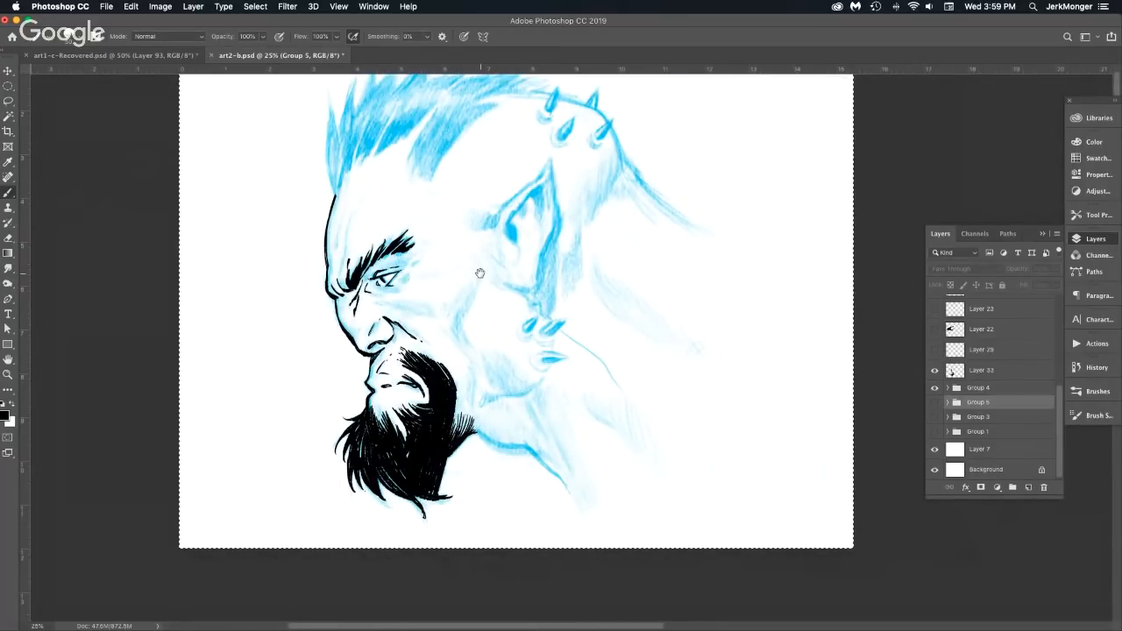
{"action": "left_click", "coordinate": [955, 373]}
Compare the black inks with the blue sketch underneath by repeatedly hiding and showing Layer 33.
{"action": "left_click", "coordinate": [934, 371]}
{"action": "left_click", "coordinate": [935, 371]}
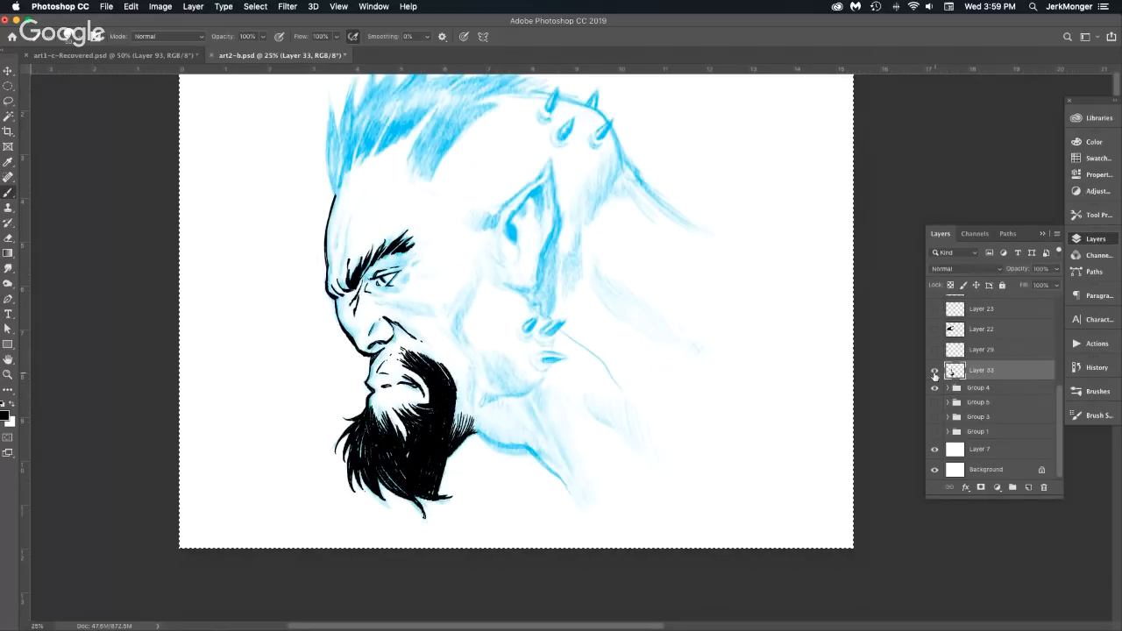
{"action": "left_click", "coordinate": [935, 372]}
{"action": "left_click", "coordinate": [935, 372]}
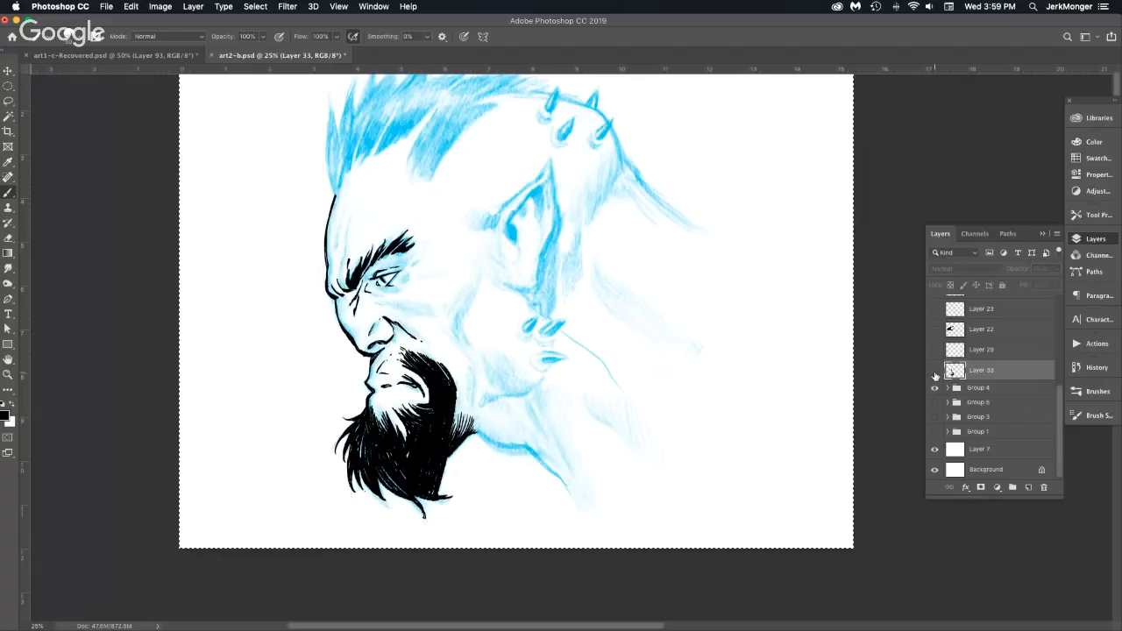
{"action": "left_click", "coordinate": [935, 372]}
{"action": "left_click", "coordinate": [935, 372]}
{"action": "left_click", "coordinate": [935, 372]}
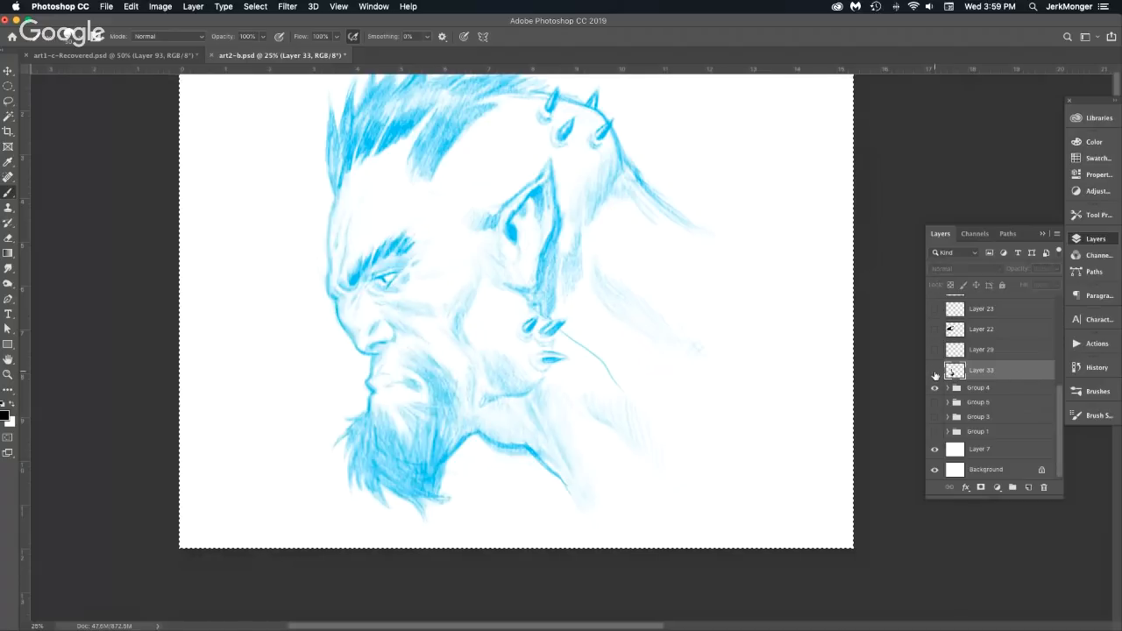
{"action": "left_click", "coordinate": [935, 372]}
{"action": "left_click", "coordinate": [935, 372]}
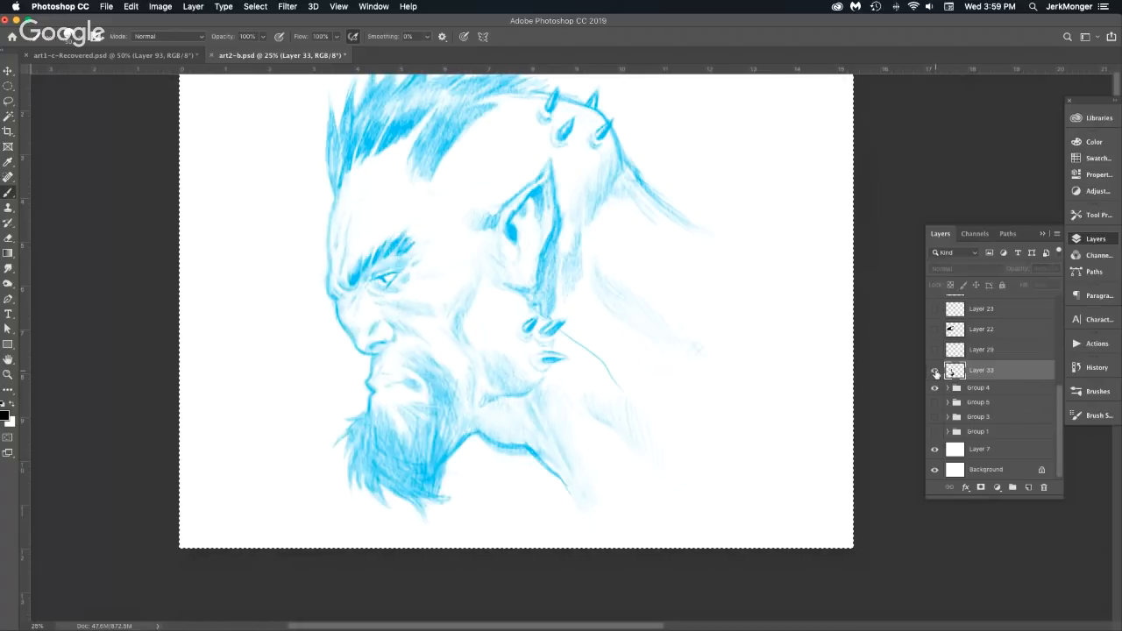
{"action": "left_click", "coordinate": [935, 372]}
{"action": "left_click", "coordinate": [935, 372]}
{"action": "left_click", "coordinate": [935, 372]}
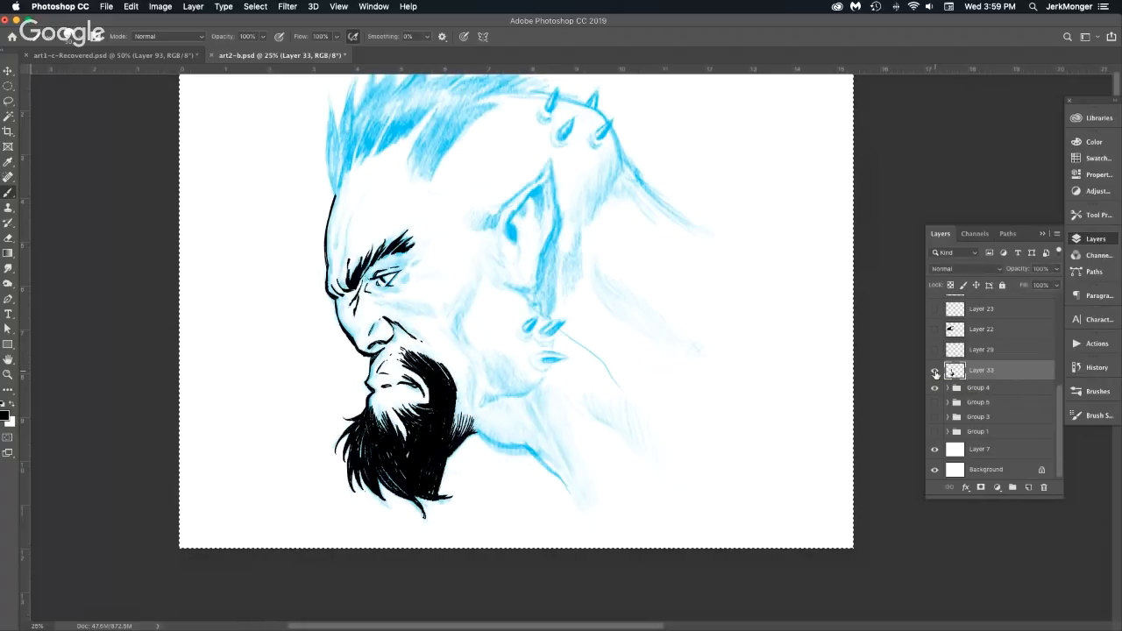
{"action": "left_click", "coordinate": [935, 372]}
{"action": "left_click", "coordinate": [935, 372]}
{"action": "left_click", "coordinate": [935, 372]}
{"action": "left_click", "coordinate": [935, 372]}
{"action": "left_click", "coordinate": [935, 372]}
{"action": "left_click", "coordinate": [935, 372]}
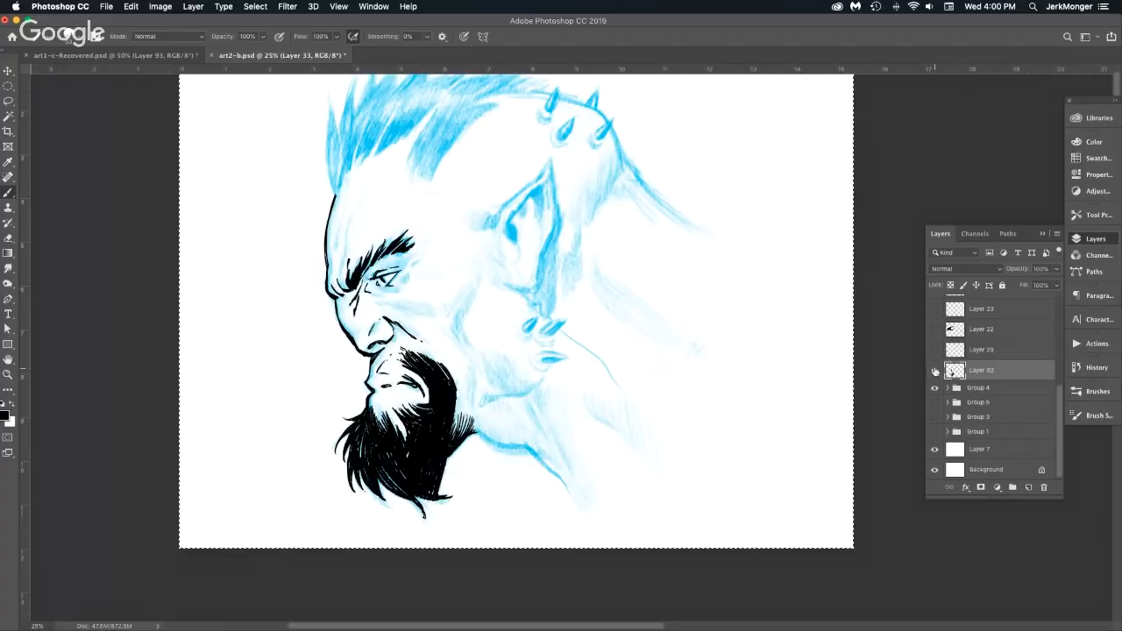
{"action": "left_click", "coordinate": [935, 386]}
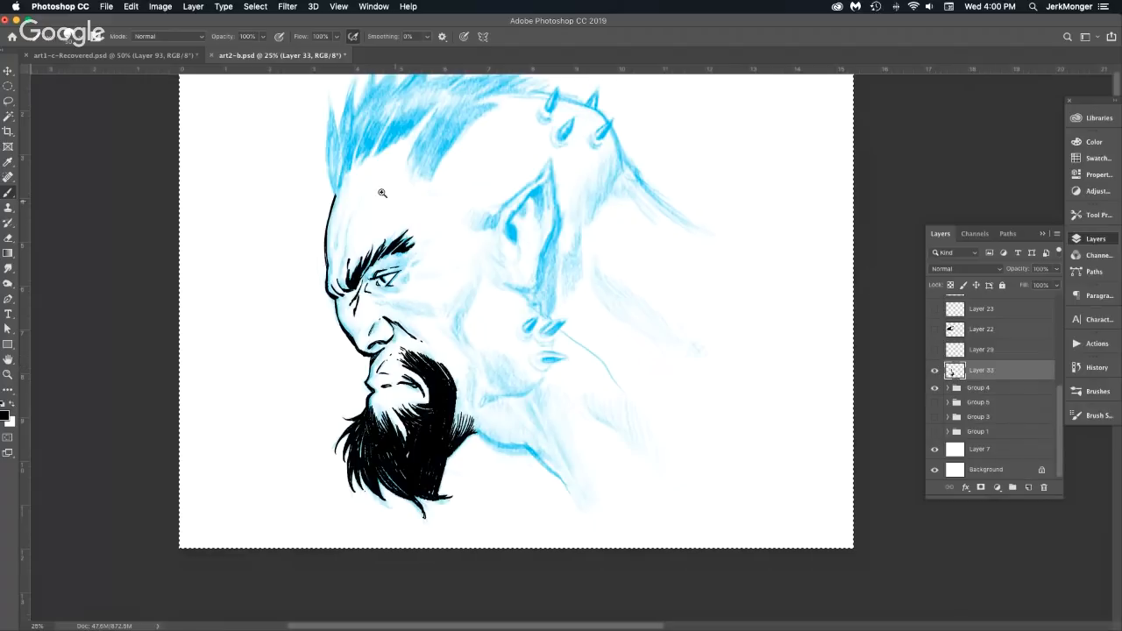
Ink the outer contour of the frontmost hair spike from its tip down to the top of the forehead line.
{"action": "left_click_drag", "start_coordinate": [346, 168], "coordinate": [396, 244]}
{"action": "left_click_drag", "start_coordinate": [398, 247], "coordinate": [413, 410]}
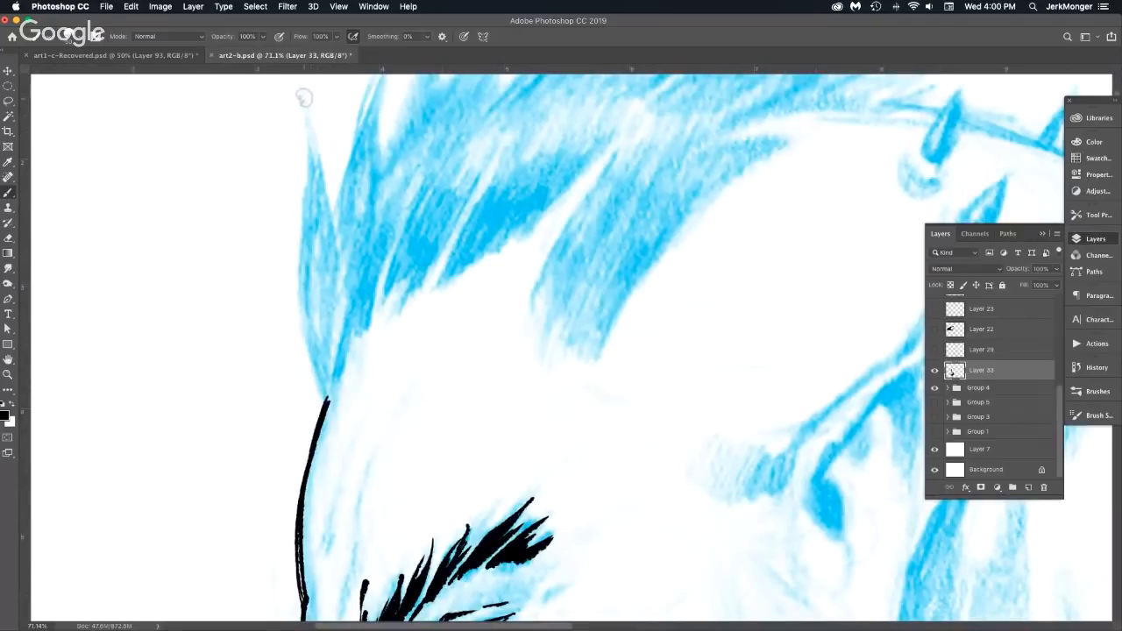
{"action": "mouse_move", "coordinate": [305, 99]}
{"action": "left_mouse_down"}
{"action": "mouse_move", "coordinate": [298, 282]}
{"action": "mouse_move", "coordinate": [325, 367]}
{"action": "left_mouse_up"}
{"action": "left_click_drag", "start_coordinate": [303, 279], "coordinate": [328, 392]}
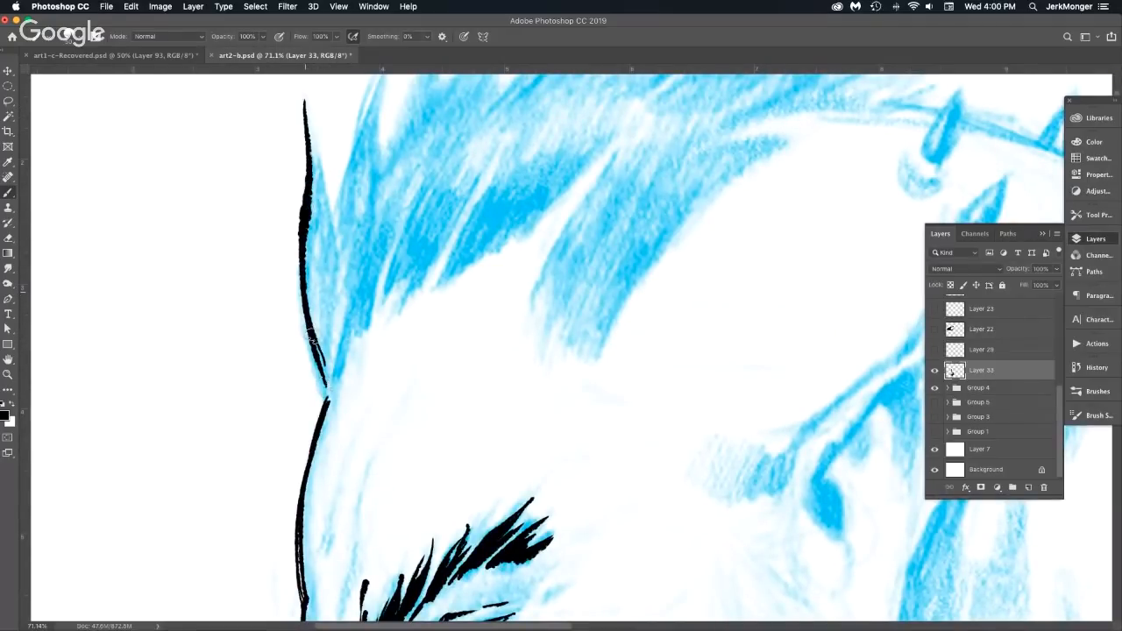
{"action": "left_click_drag", "start_coordinate": [313, 337], "coordinate": [329, 400]}
Thicken the frontmost hair spike and fill it with tapering black strokes from its tip down to the forehead line.
{"action": "left_click_drag", "start_coordinate": [316, 182], "coordinate": [324, 356]}
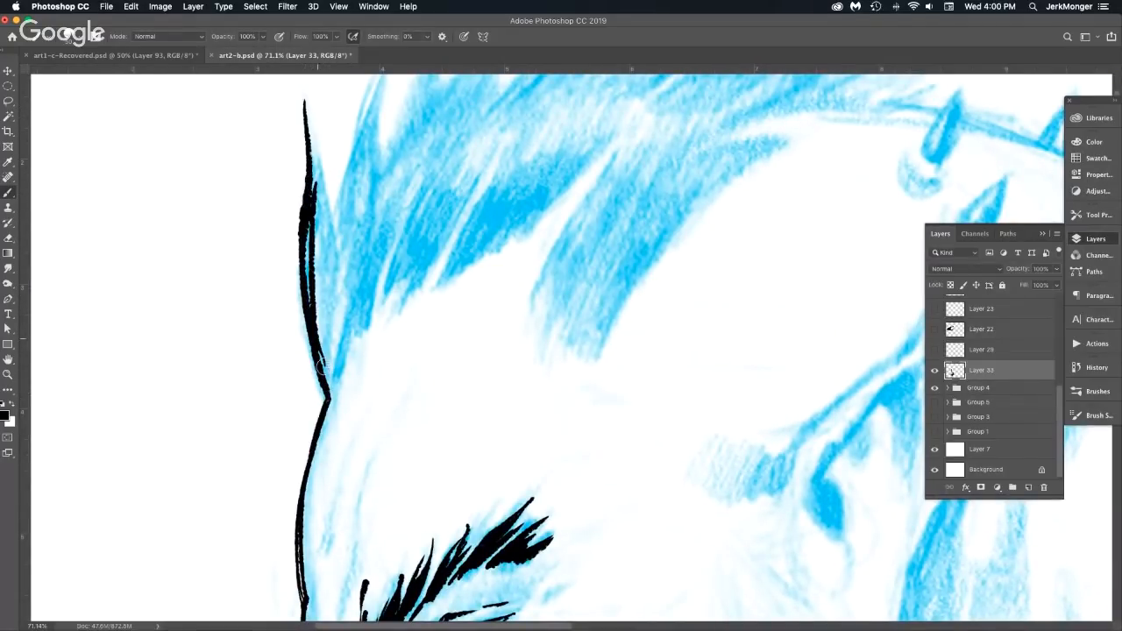
{"action": "left_click_drag", "start_coordinate": [313, 310], "coordinate": [325, 365]}
{"action": "left_click_drag", "start_coordinate": [311, 131], "coordinate": [330, 236]}
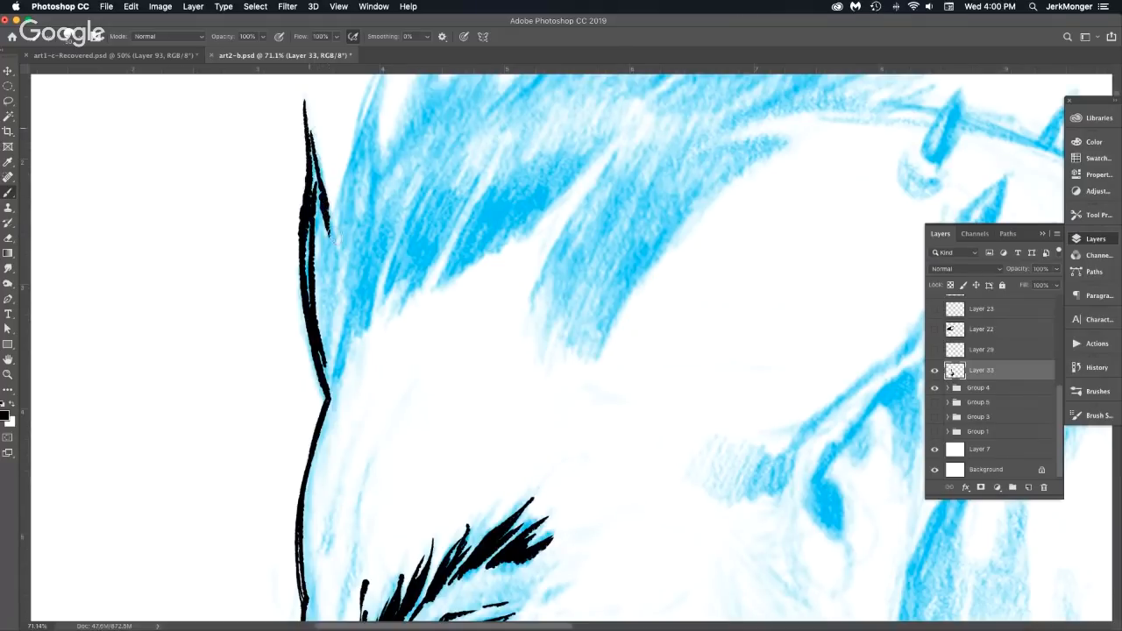
{"action": "left_click_drag", "start_coordinate": [307, 123], "coordinate": [331, 230]}
{"action": "mouse_move", "coordinate": [312, 167]}
{"action": "left_mouse_down"}
{"action": "mouse_move", "coordinate": [337, 263]}
{"action": "mouse_move", "coordinate": [327, 296]}
{"action": "left_mouse_up"}
{"action": "left_click_drag", "start_coordinate": [314, 205], "coordinate": [326, 301]}
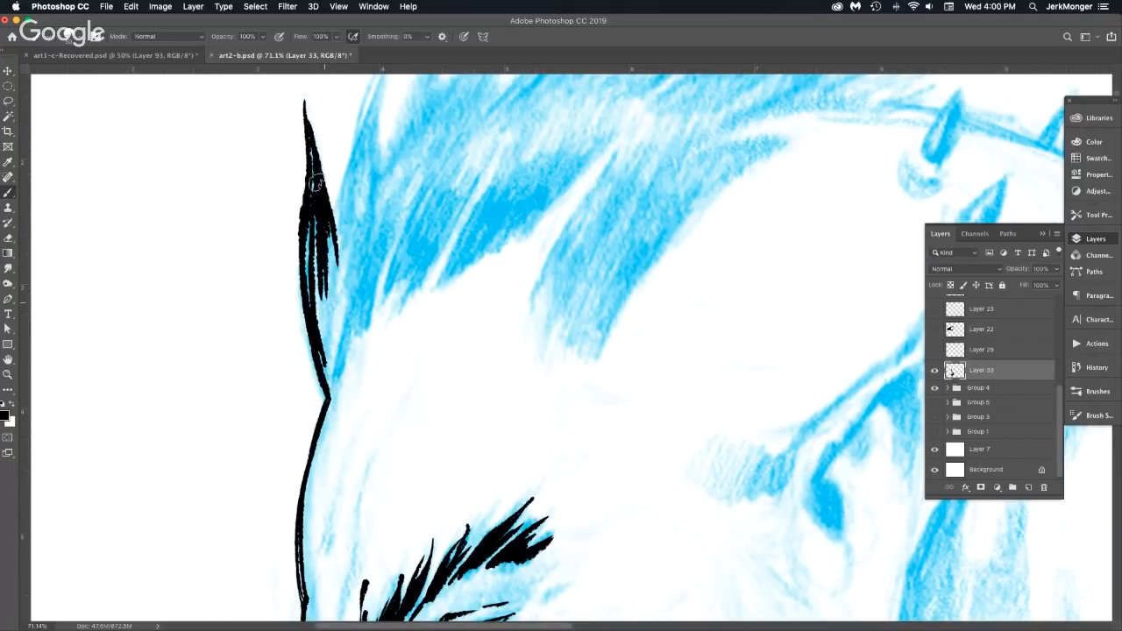
{"action": "left_click_drag", "start_coordinate": [312, 172], "coordinate": [328, 307]}
{"action": "left_click_drag", "start_coordinate": [321, 207], "coordinate": [337, 288]}
{"action": "left_click_drag", "start_coordinate": [328, 396], "coordinate": [327, 314]}
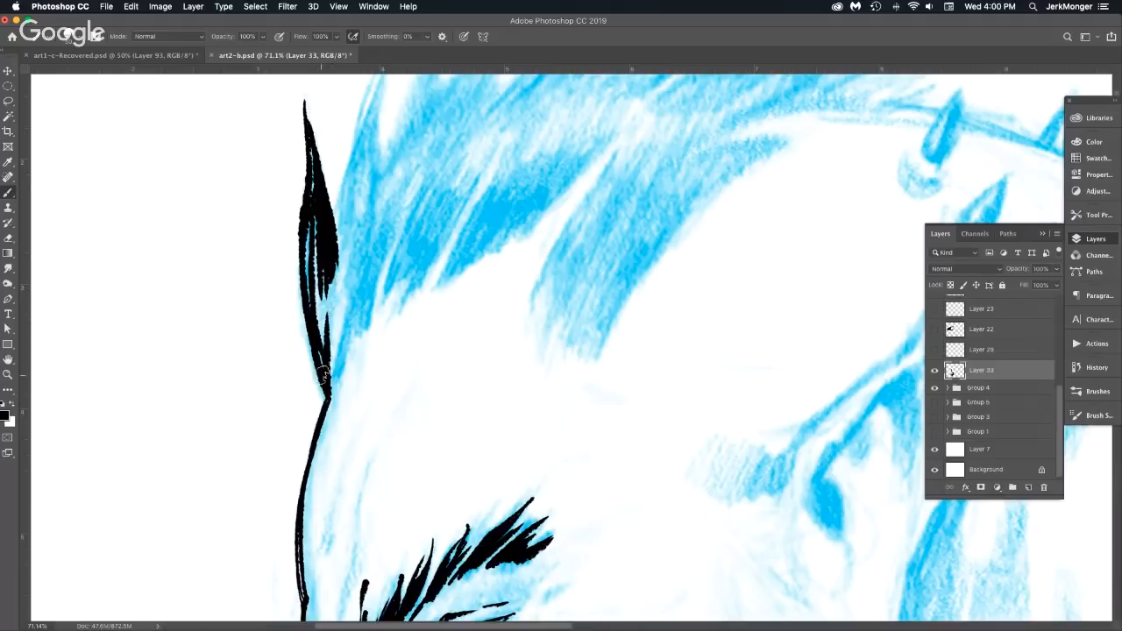
{"action": "left_click_drag", "start_coordinate": [322, 375], "coordinate": [324, 299]}
Ink the second hair spike and build up the dark lock beneath it, rising from the forehead line.
{"action": "mouse_move", "coordinate": [330, 395]}
{"action": "left_mouse_down"}
{"action": "mouse_move", "coordinate": [365, 268]}
{"action": "mouse_move", "coordinate": [365, 341]}
{"action": "left_mouse_up"}
{"action": "left_click_drag", "start_coordinate": [296, 330], "coordinate": [337, 179]}
{"action": "left_click_drag", "start_coordinate": [308, 276], "coordinate": [359, 142]}
{"action": "mouse_move", "coordinate": [331, 289]}
{"action": "left_mouse_down"}
{"action": "mouse_move", "coordinate": [355, 153]}
{"action": "mouse_move", "coordinate": [349, 172]}
{"action": "left_mouse_up"}
{"action": "mouse_move", "coordinate": [300, 331]}
{"action": "left_mouse_down"}
{"action": "mouse_move", "coordinate": [331, 200]}
{"action": "mouse_move", "coordinate": [340, 211]}
{"action": "left_mouse_up"}
{"action": "left_click_drag", "start_coordinate": [323, 304], "coordinate": [339, 247]}
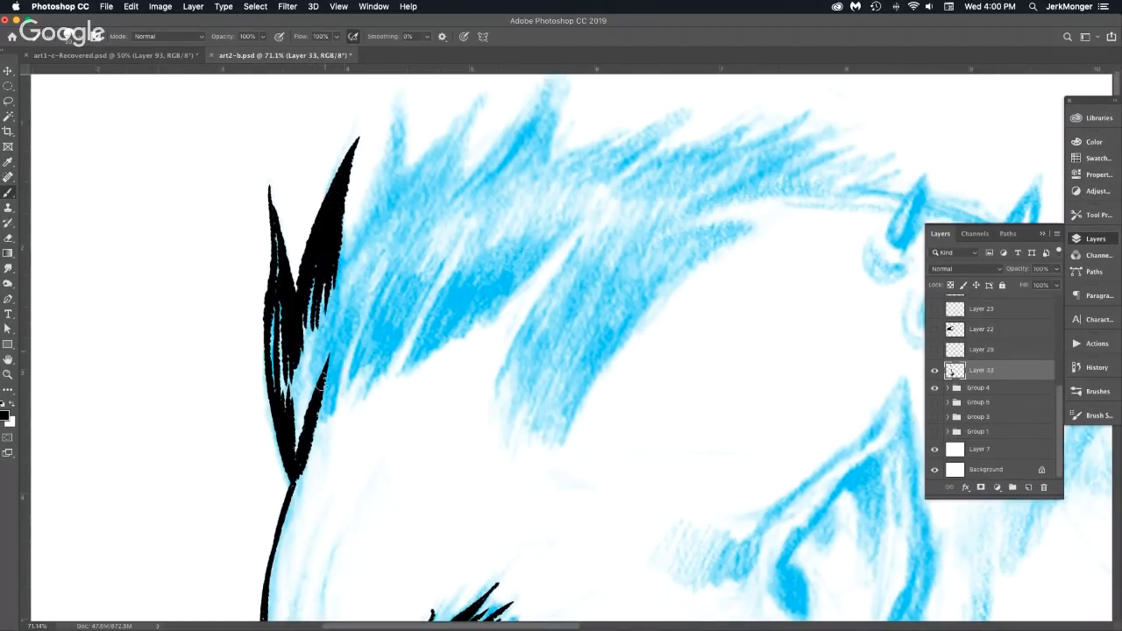
{"action": "left_click_drag", "start_coordinate": [298, 460], "coordinate": [320, 327]}
{"action": "left_click_drag", "start_coordinate": [296, 447], "coordinate": [323, 346]}
{"action": "left_click_drag", "start_coordinate": [300, 433], "coordinate": [327, 309]}
{"action": "left_click_drag", "start_coordinate": [314, 400], "coordinate": [331, 298]}
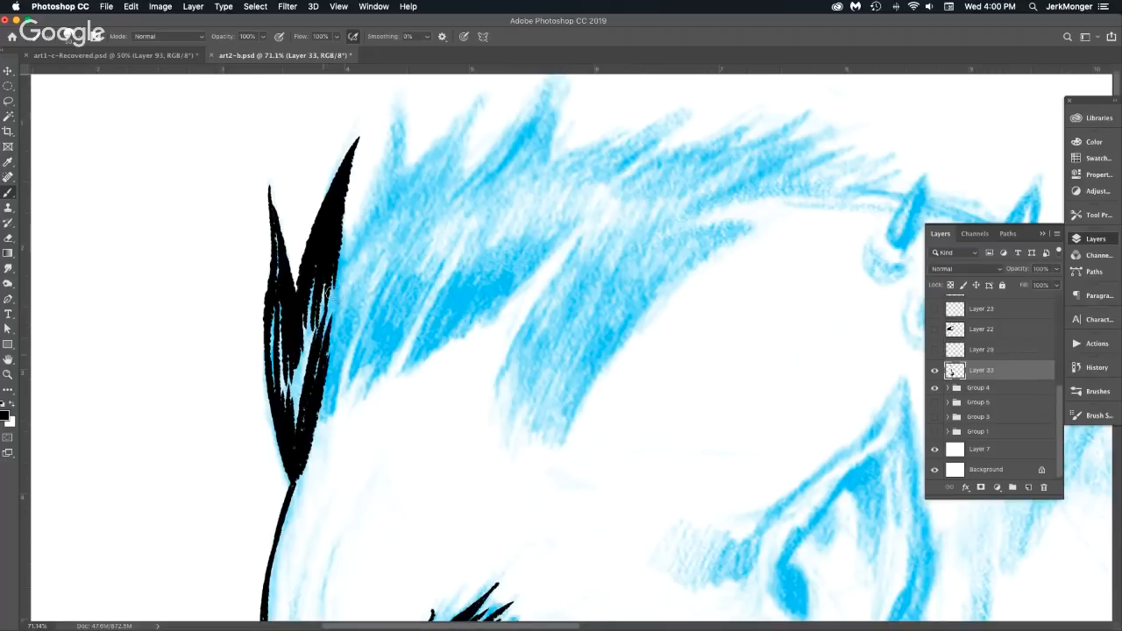
Ink the curved third hair spike and feather black strokes into the hairline lock beneath it.
{"action": "mouse_move", "coordinate": [382, 265]}
{"action": "left_mouse_down"}
{"action": "mouse_move", "coordinate": [279, 331]}
{"action": "mouse_move", "coordinate": [293, 176]}
{"action": "mouse_move", "coordinate": [284, 273]}
{"action": "left_mouse_up"}
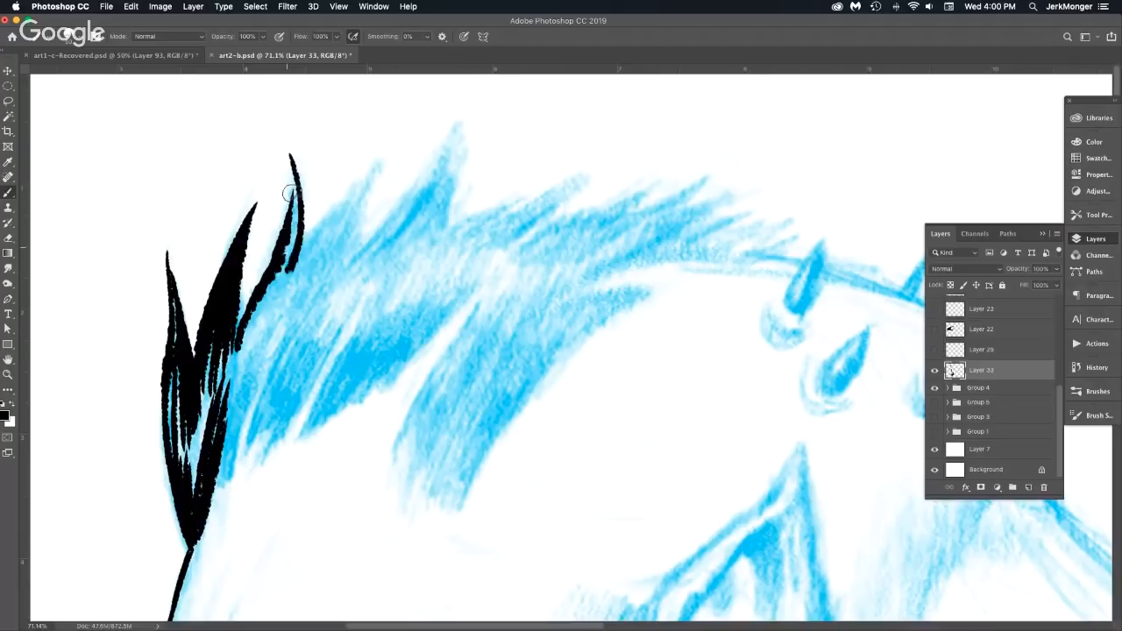
{"action": "mouse_move", "coordinate": [292, 175]}
{"action": "left_mouse_down"}
{"action": "mouse_move", "coordinate": [283, 270]}
{"action": "mouse_move", "coordinate": [283, 150]}
{"action": "mouse_move", "coordinate": [296, 287]}
{"action": "left_mouse_up"}
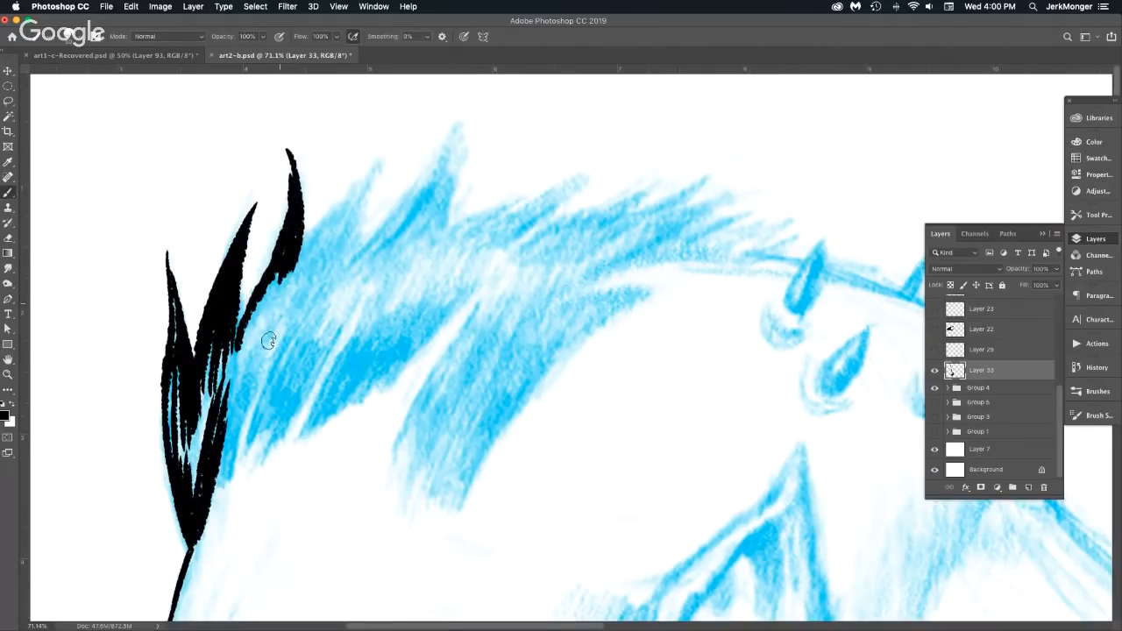
{"action": "mouse_move", "coordinate": [238, 419]}
{"action": "left_mouse_down"}
{"action": "mouse_move", "coordinate": [277, 342]}
{"action": "mouse_move", "coordinate": [260, 349]}
{"action": "left_mouse_up"}
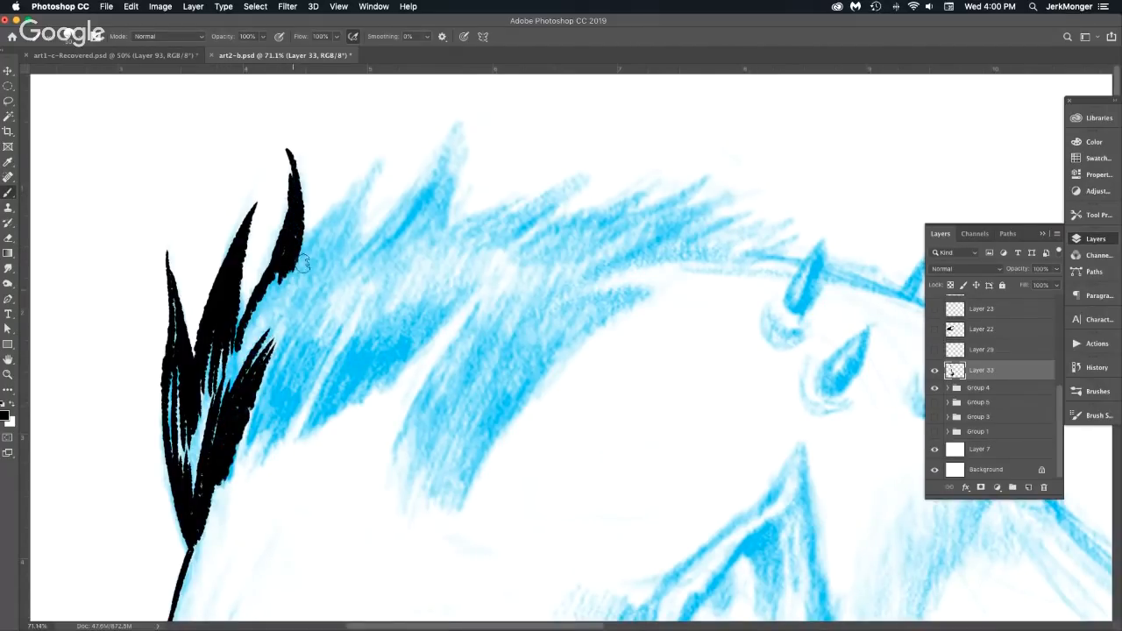
Ink the fourth and fifth hair spikes and the broad dark lock along the hairline below them.
{"action": "mouse_move", "coordinate": [294, 242]}
{"action": "left_mouse_down"}
{"action": "mouse_move", "coordinate": [259, 324]}
{"action": "mouse_move", "coordinate": [281, 276]}
{"action": "mouse_move", "coordinate": [263, 316]}
{"action": "mouse_move", "coordinate": [324, 224]}
{"action": "mouse_move", "coordinate": [359, 197]}
{"action": "mouse_move", "coordinate": [383, 138]}
{"action": "mouse_move", "coordinate": [307, 272]}
{"action": "mouse_move", "coordinate": [338, 209]}
{"action": "left_mouse_up"}
{"action": "mouse_move", "coordinate": [307, 296]}
{"action": "left_mouse_down"}
{"action": "mouse_move", "coordinate": [293, 369]}
{"action": "mouse_move", "coordinate": [247, 452]}
{"action": "left_mouse_up"}
{"action": "mouse_move", "coordinate": [263, 407]}
{"action": "left_mouse_down"}
{"action": "mouse_move", "coordinate": [322, 316]}
{"action": "mouse_move", "coordinate": [260, 445]}
{"action": "mouse_move", "coordinate": [330, 349]}
{"action": "mouse_move", "coordinate": [273, 413]}
{"action": "mouse_move", "coordinate": [243, 478]}
{"action": "mouse_move", "coordinate": [316, 381]}
{"action": "left_mouse_up"}
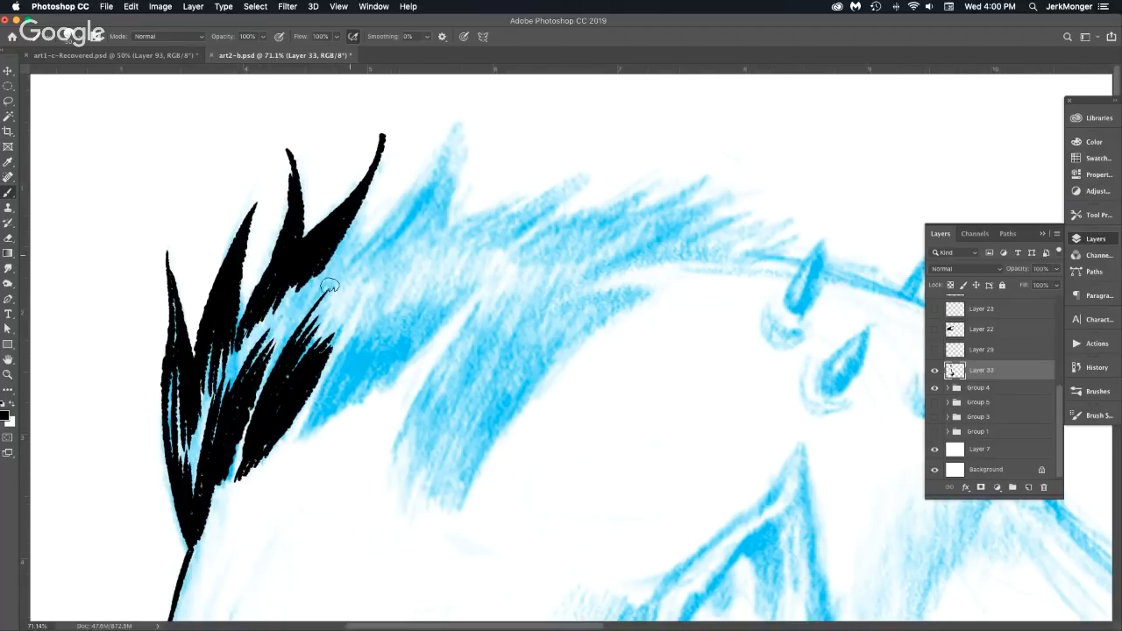
{"action": "mouse_move", "coordinate": [343, 272]}
{"action": "left_mouse_down"}
{"action": "mouse_move", "coordinate": [412, 206]}
{"action": "mouse_move", "coordinate": [337, 298]}
{"action": "mouse_move", "coordinate": [419, 203]}
{"action": "mouse_move", "coordinate": [344, 244]}
{"action": "mouse_move", "coordinate": [354, 203]}
{"action": "mouse_move", "coordinate": [349, 259]}
{"action": "mouse_move", "coordinate": [376, 167]}
{"action": "mouse_move", "coordinate": [355, 252]}
{"action": "mouse_move", "coordinate": [464, 108]}
{"action": "mouse_move", "coordinate": [419, 229]}
{"action": "mouse_move", "coordinate": [452, 140]}
{"action": "mouse_move", "coordinate": [395, 230]}
{"action": "mouse_move", "coordinate": [449, 181]}
{"action": "mouse_move", "coordinate": [393, 256]}
{"action": "left_mouse_up"}
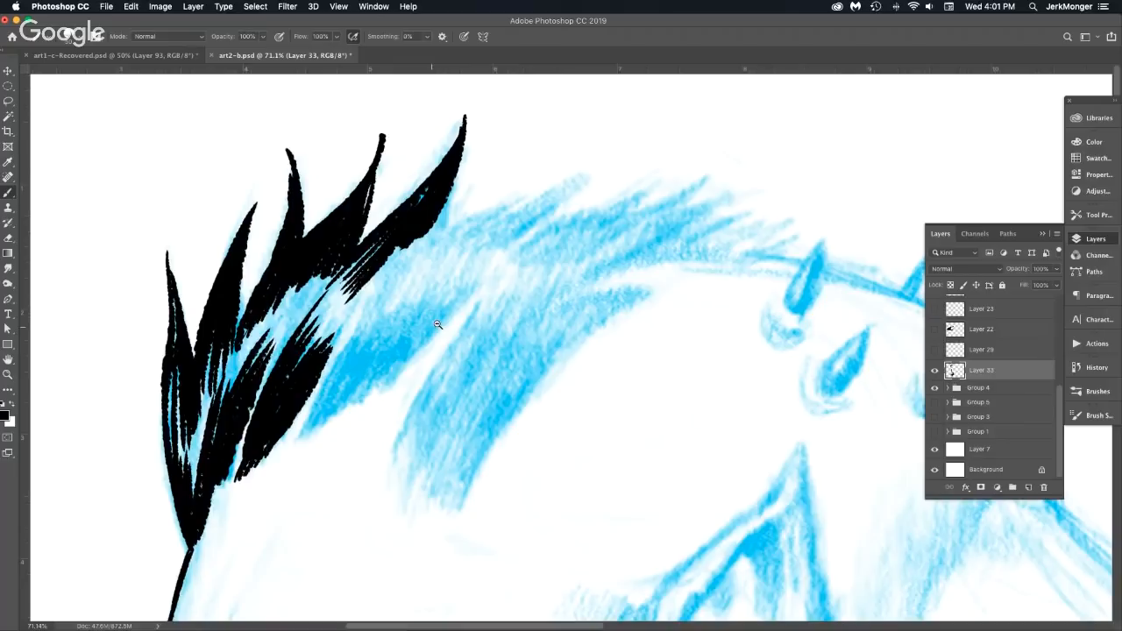
Feather black strokes from the base of the third and fourth spikes into the gap above the hairline locks.
{"action": "left_click", "coordinate": [440, 324], "text": "alt"}
{"action": "scroll", "coordinate": [396, 282], "scroll_direction": "up", "scroll_amount": 5}
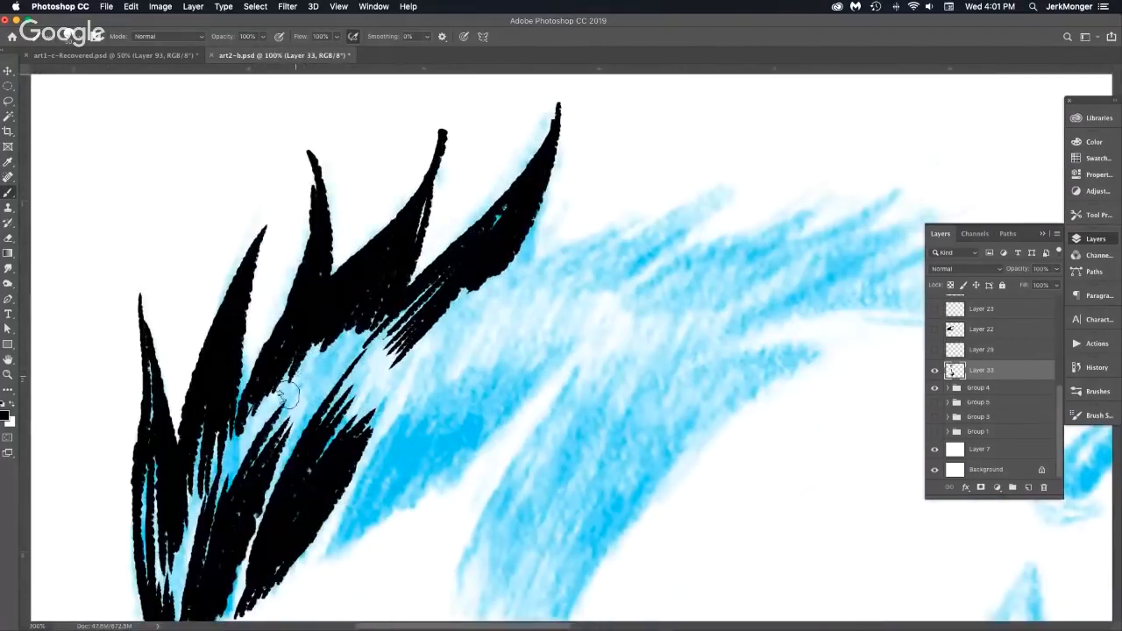
{"action": "left_click_drag", "start_coordinate": [289, 396], "coordinate": [373, 288]}
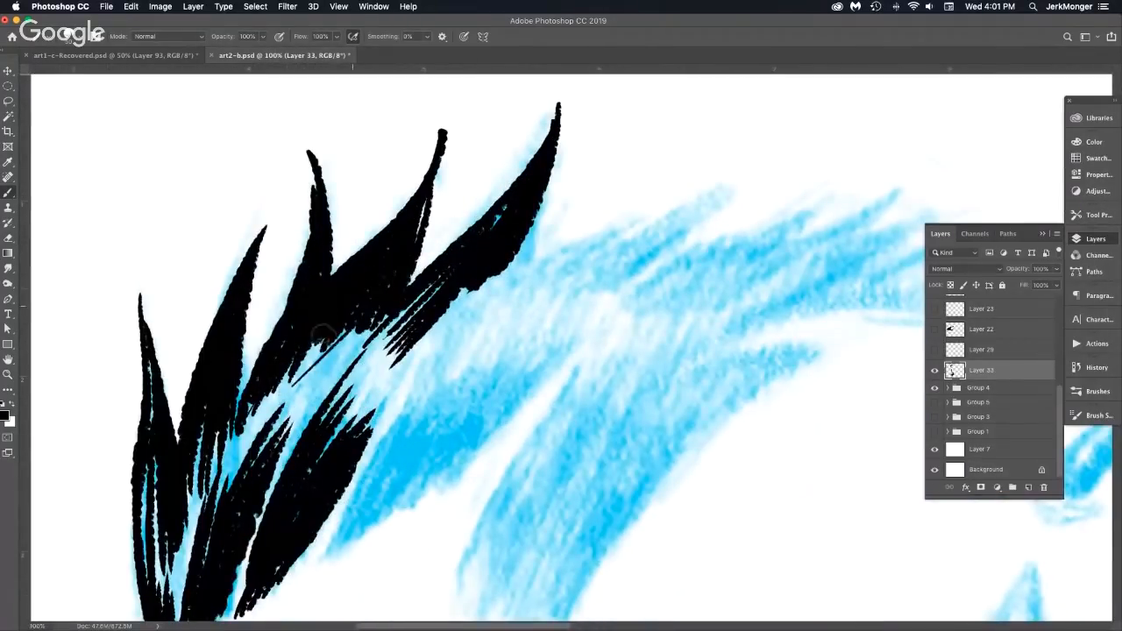
{"action": "key", "text": "super+z"}
{"action": "left_click_drag", "start_coordinate": [287, 393], "coordinate": [320, 345]}
{"action": "left_click_drag", "start_coordinate": [373, 293], "coordinate": [279, 414]}
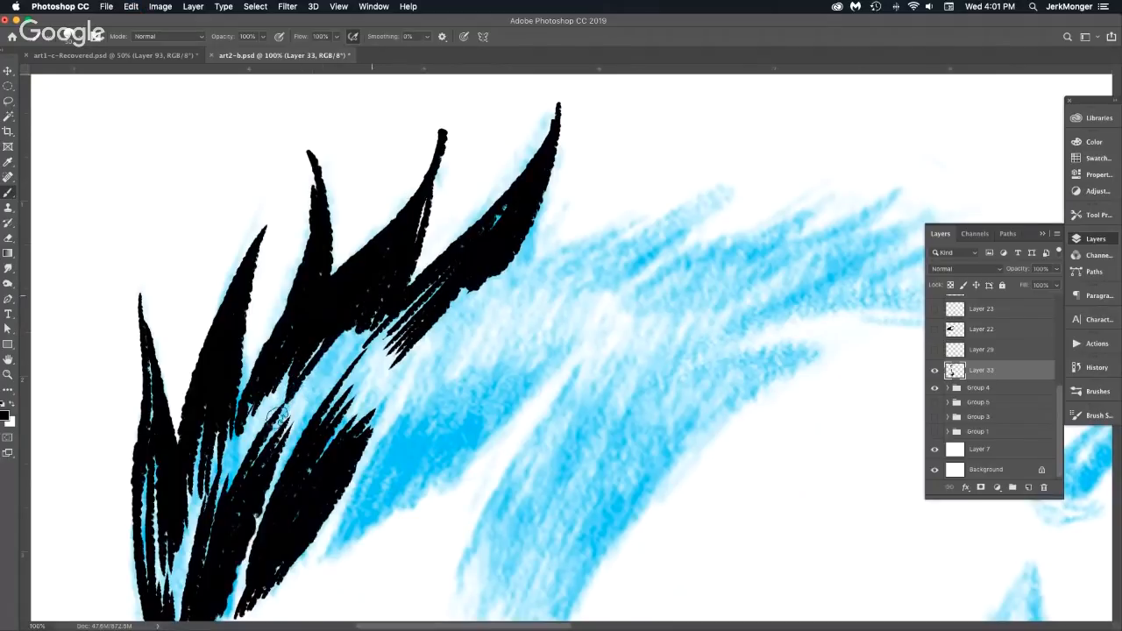
{"action": "mouse_move", "coordinate": [373, 296]}
{"action": "left_mouse_down"}
{"action": "mouse_move", "coordinate": [279, 426]}
{"action": "mouse_move", "coordinate": [298, 396]}
{"action": "mouse_move", "coordinate": [337, 376]}
{"action": "left_mouse_up"}
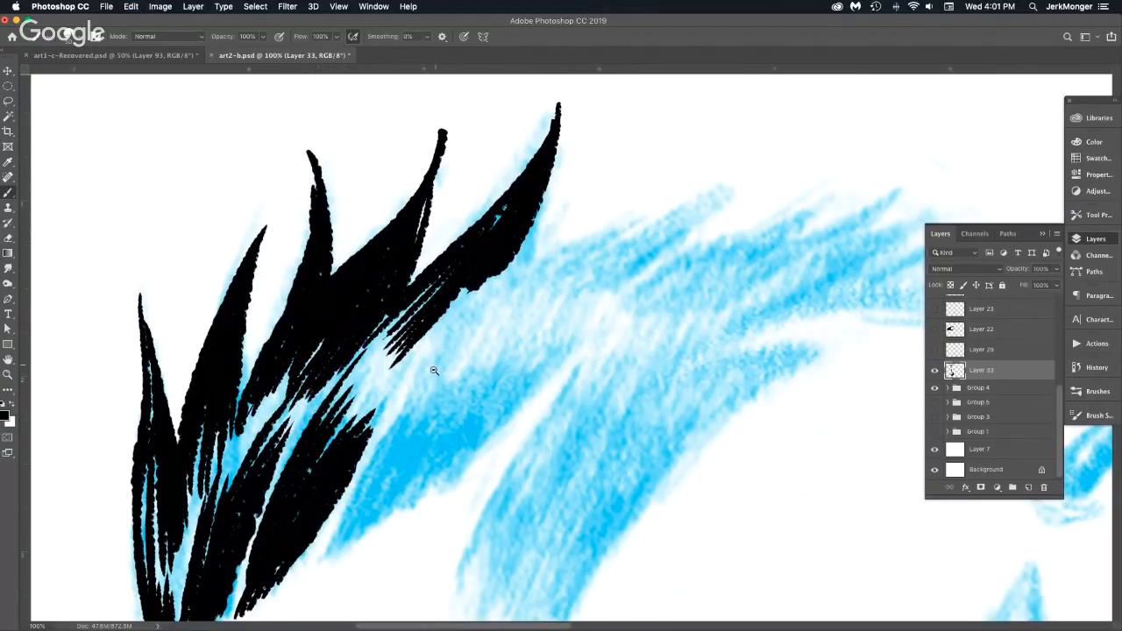
Ink long vertical creases on the forehead above the inner brow and touch up the forehead contour.
{"action": "scroll", "coordinate": [436, 373], "scroll_direction": "down", "scroll_amount": 3}
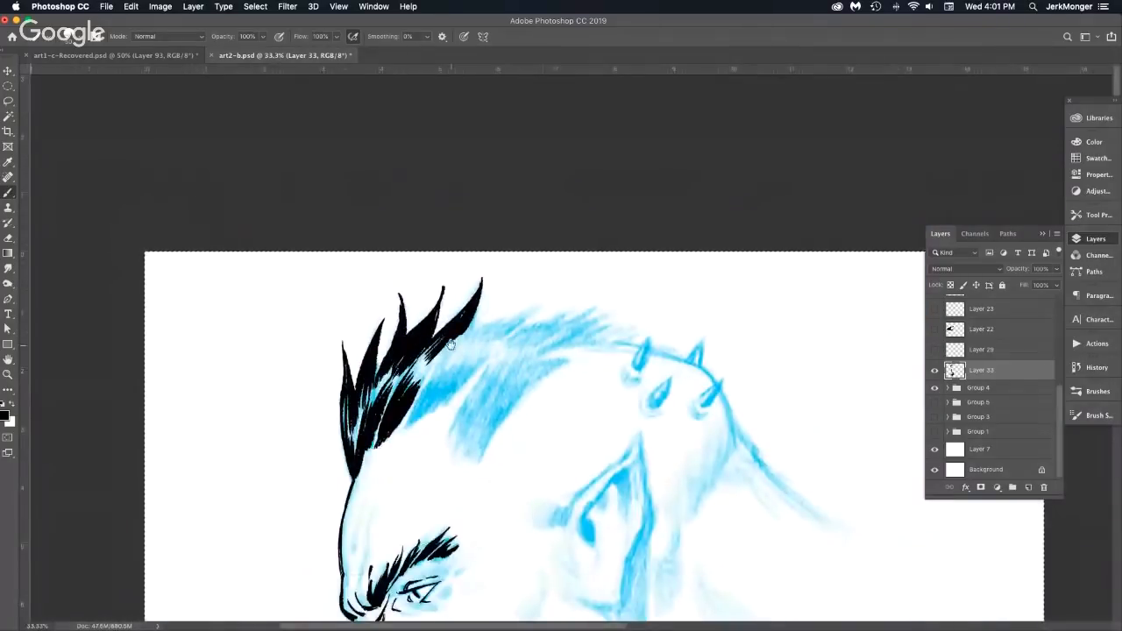
{"action": "scroll", "coordinate": [450, 345], "scroll_direction": "down", "scroll_amount": 2}
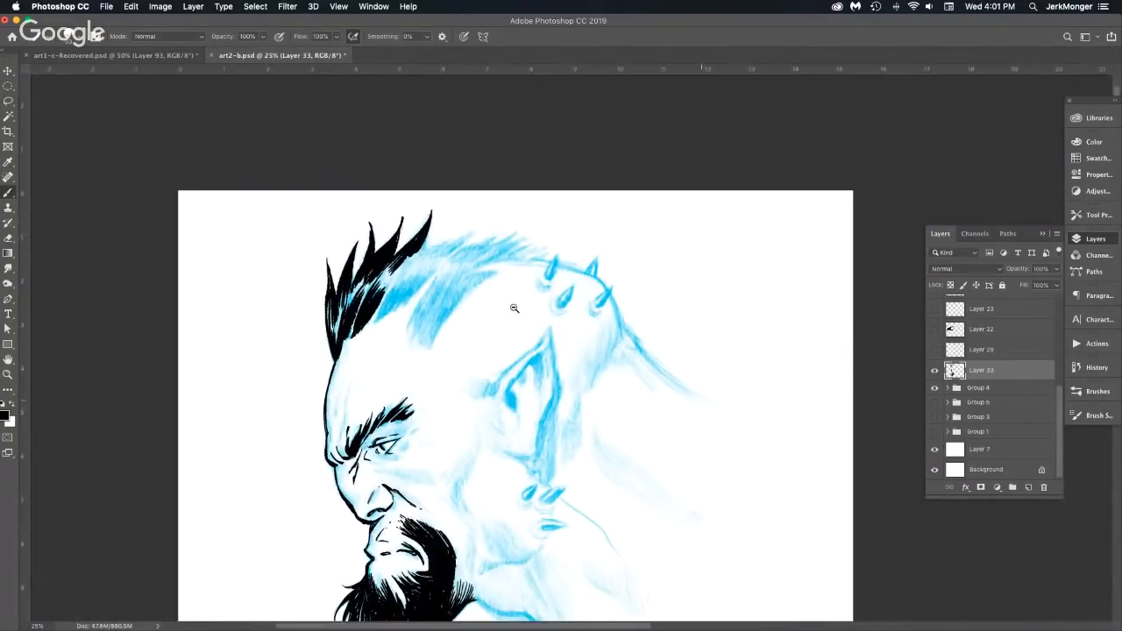
{"action": "left_click_drag", "start_coordinate": [476, 290], "coordinate": [421, 231]}
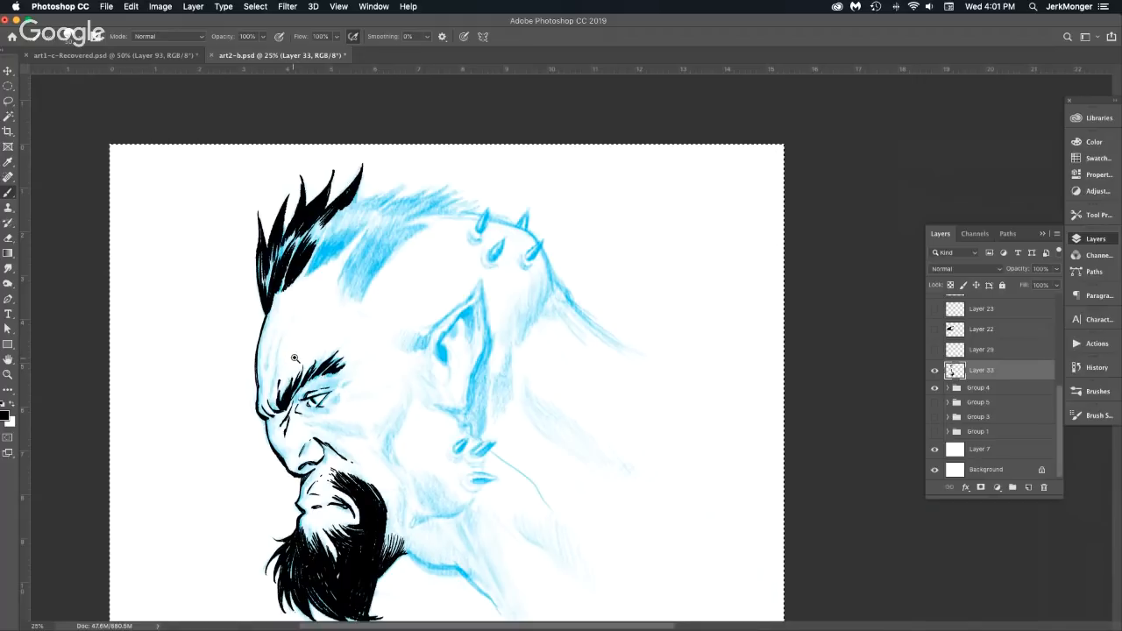
{"action": "scroll", "coordinate": [295, 358], "scroll_direction": "up", "scroll_amount": 5}
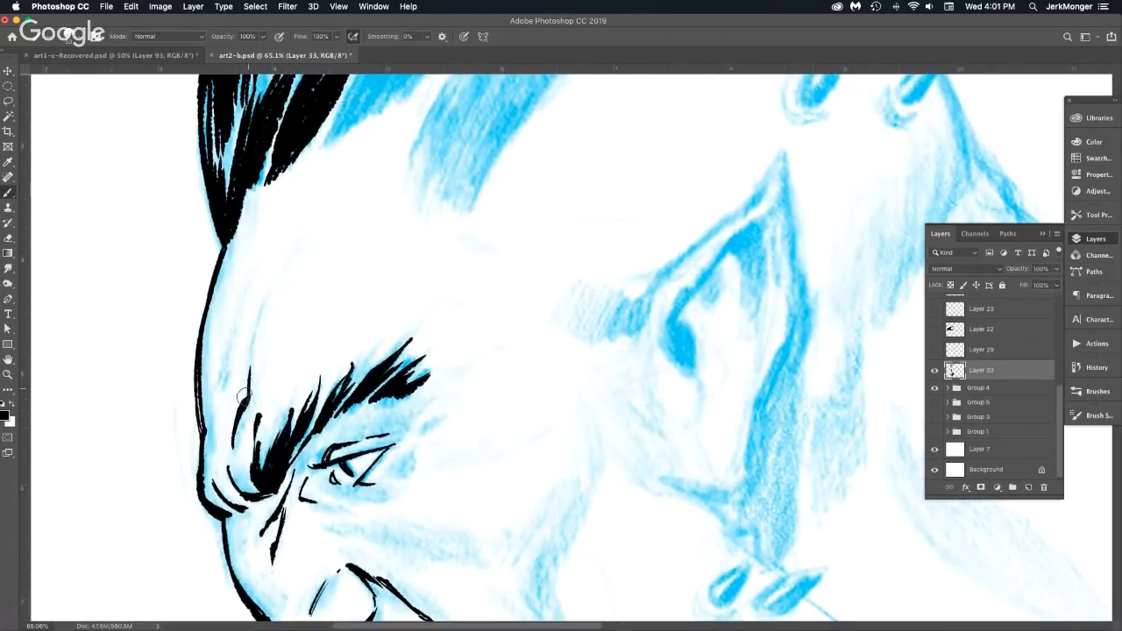
{"action": "mouse_move", "coordinate": [242, 405]}
{"action": "left_mouse_down"}
{"action": "mouse_move", "coordinate": [277, 268]}
{"action": "mouse_move", "coordinate": [227, 378]}
{"action": "left_mouse_up"}
{"action": "left_click_drag", "start_coordinate": [245, 296], "coordinate": [213, 447]}
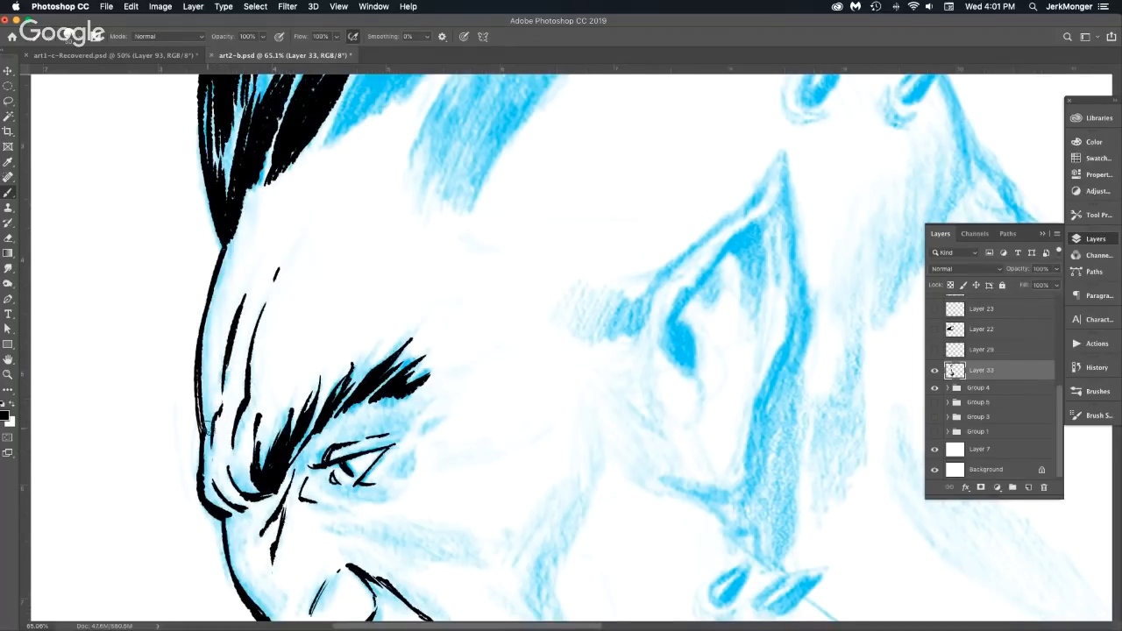
{"action": "left_click_drag", "start_coordinate": [201, 406], "coordinate": [204, 430]}
Reinforce the upper eyelid line and ink the dark shadows beneath the eye and beside its outer corner.
{"action": "left_click_drag", "start_coordinate": [314, 448], "coordinate": [390, 435]}
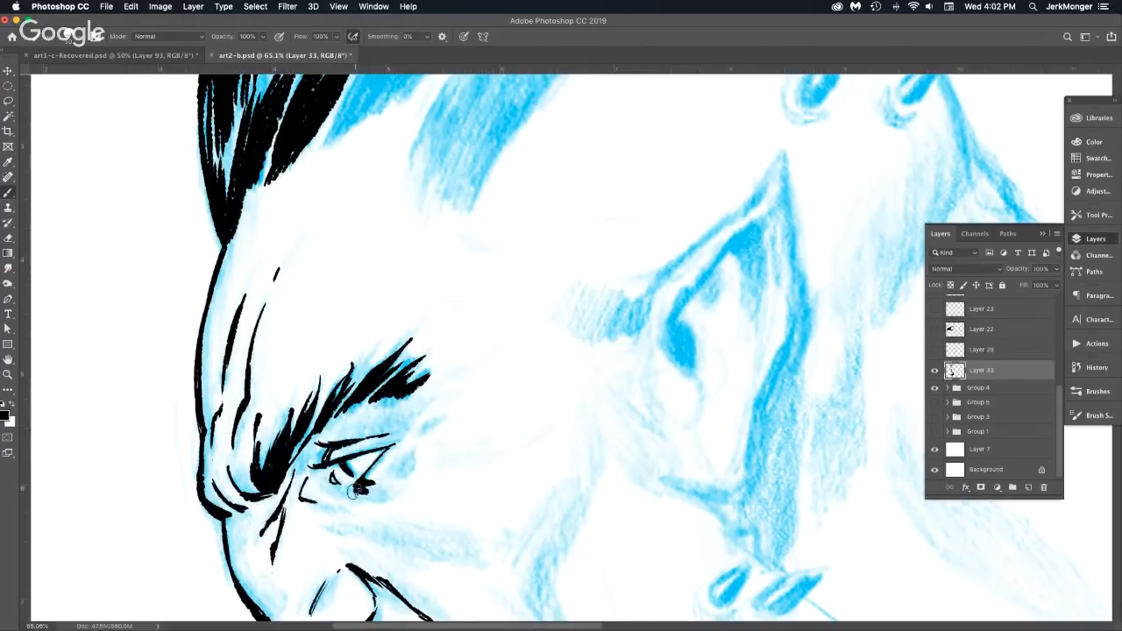
{"action": "mouse_move", "coordinate": [357, 488]}
{"action": "left_mouse_down"}
{"action": "mouse_move", "coordinate": [393, 496]}
{"action": "mouse_move", "coordinate": [400, 463]}
{"action": "mouse_move", "coordinate": [414, 457]}
{"action": "left_mouse_up"}
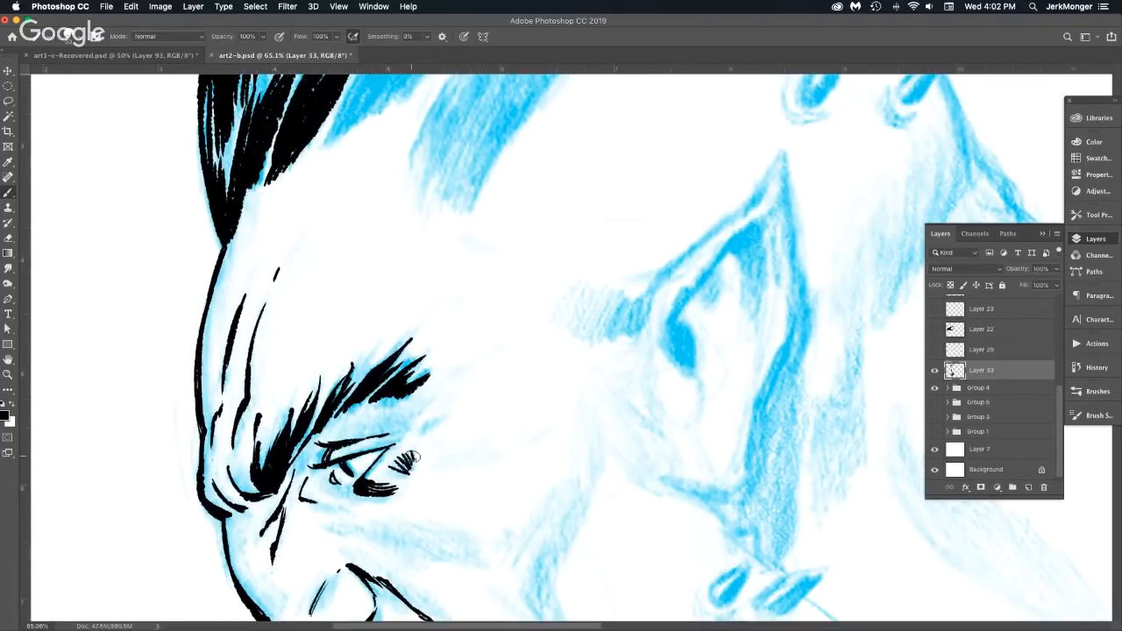
Hatch the shading along the nose bridge contour and at the top of the fold beside the nostril.
{"action": "left_click", "coordinate": [458, 476], "text": "alt"}
{"action": "left_click", "coordinate": [458, 477], "text": "alt"}
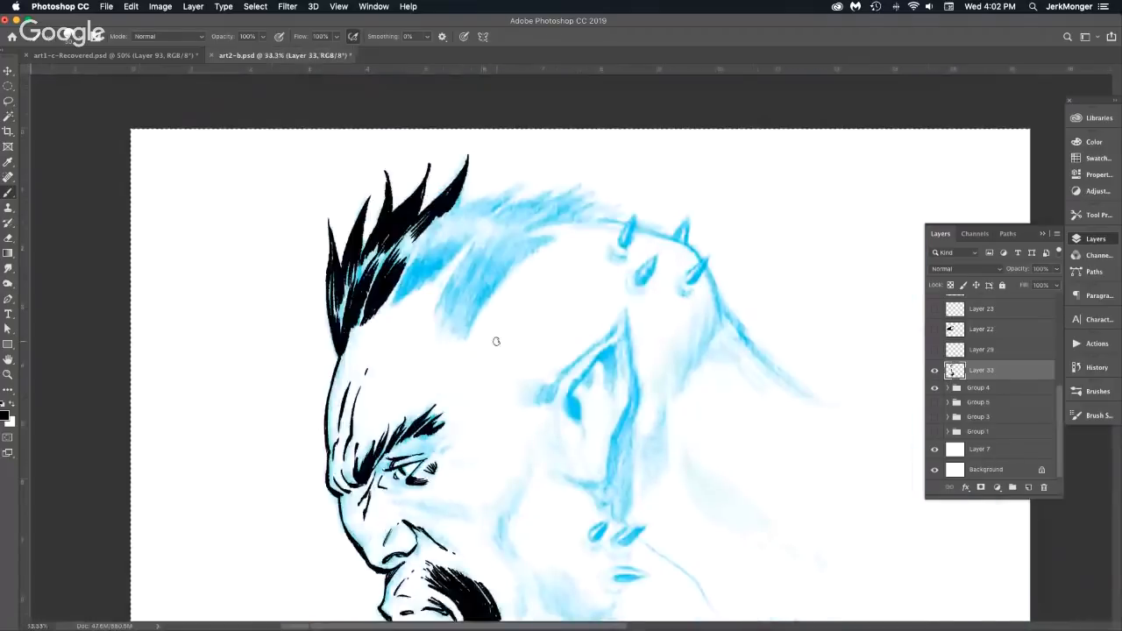
{"action": "left_click", "coordinate": [440, 461], "text": "super"}
{"action": "left_click", "coordinate": [440, 461], "text": "super"}
{"action": "left_click_drag", "start_coordinate": [440, 462], "coordinate": [363, 290]}
{"action": "scroll", "coordinate": [298, 359], "scroll_direction": "right", "scroll_amount": 5}
{"action": "scroll", "coordinate": [299, 360], "scroll_direction": "down", "scroll_amount": 2}
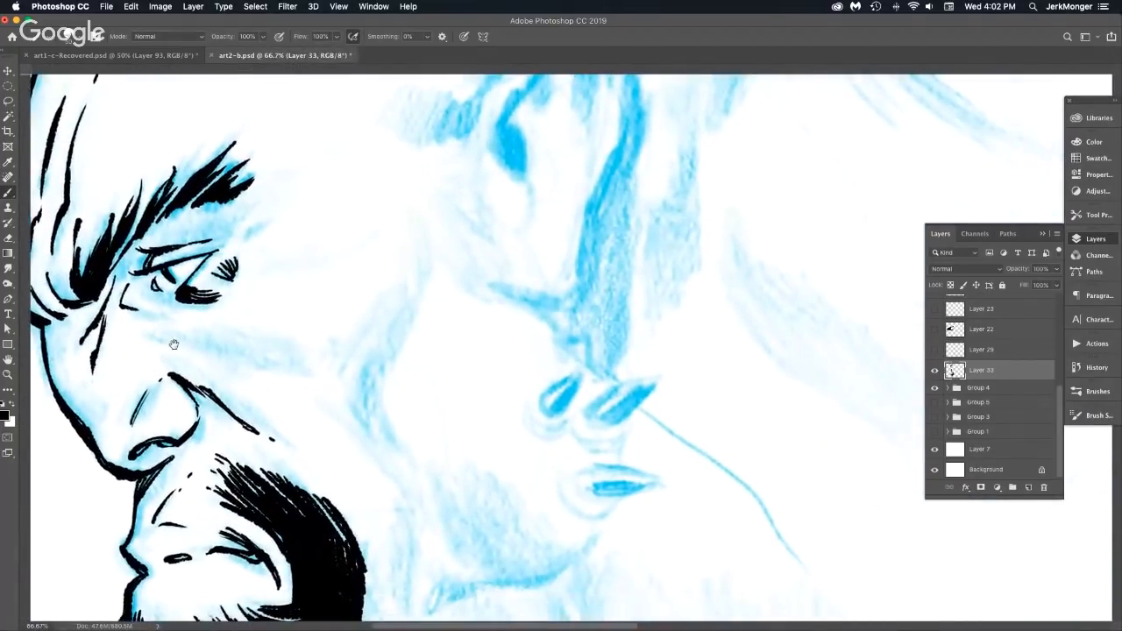
{"action": "left_click_drag", "start_coordinate": [52, 388], "coordinate": [101, 424]}
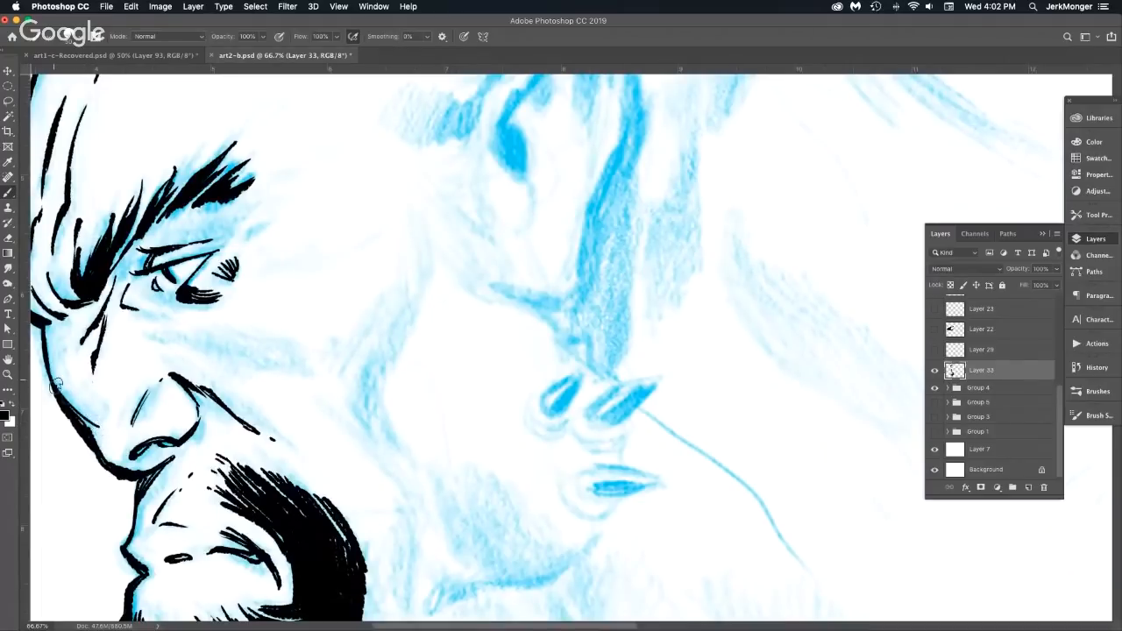
{"action": "left_click_drag", "start_coordinate": [57, 391], "coordinate": [99, 418]}
{"action": "left_click_drag", "start_coordinate": [168, 351], "coordinate": [209, 393]}
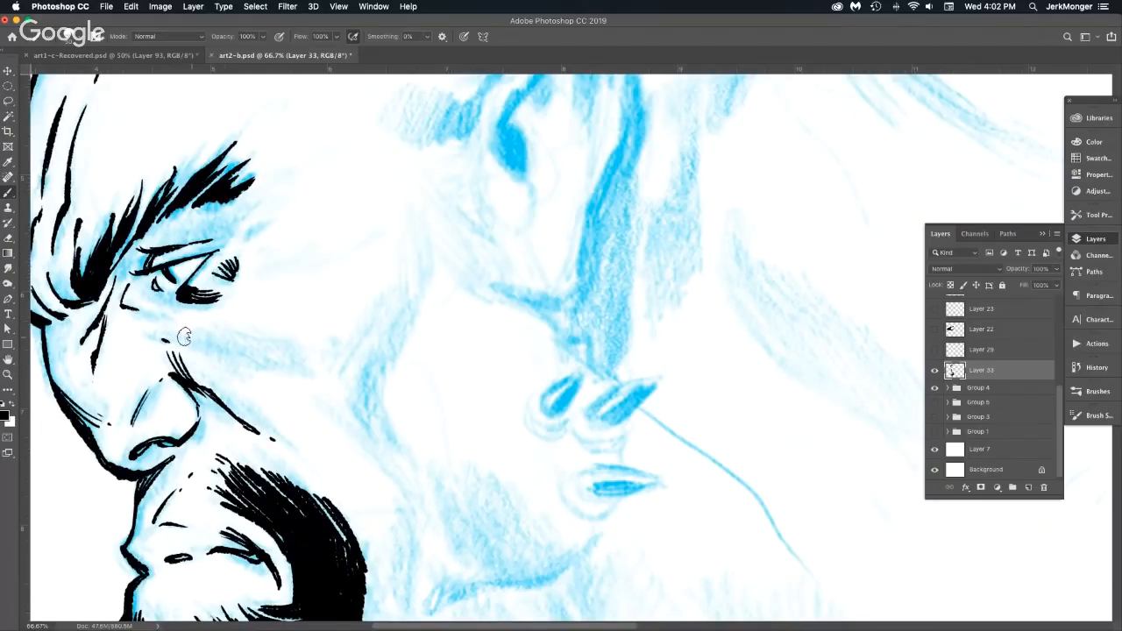
Ink the cheek crease below the eye with overlapping diagonal strokes running down toward the jaw.
{"action": "left_click_drag", "start_coordinate": [165, 319], "coordinate": [233, 358]}
{"action": "mouse_move", "coordinate": [186, 322]}
{"action": "left_mouse_down"}
{"action": "mouse_move", "coordinate": [246, 366]}
{"action": "mouse_move", "coordinate": [218, 341]}
{"action": "mouse_move", "coordinate": [297, 373]}
{"action": "left_mouse_up"}
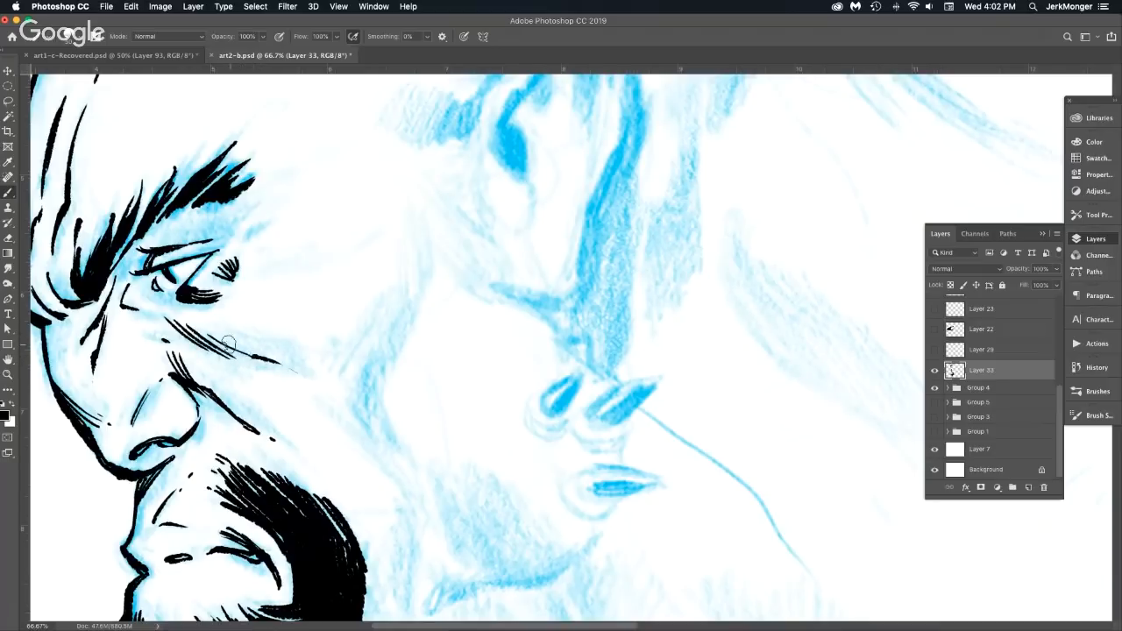
{"action": "left_click_drag", "start_coordinate": [226, 341], "coordinate": [309, 382]}
{"action": "mouse_move", "coordinate": [204, 330]}
{"action": "left_mouse_down"}
{"action": "mouse_move", "coordinate": [272, 352]}
{"action": "mouse_move", "coordinate": [322, 391]}
{"action": "mouse_move", "coordinate": [282, 373]}
{"action": "mouse_move", "coordinate": [271, 349]}
{"action": "mouse_move", "coordinate": [289, 358]}
{"action": "mouse_move", "coordinate": [320, 389]}
{"action": "left_mouse_up"}
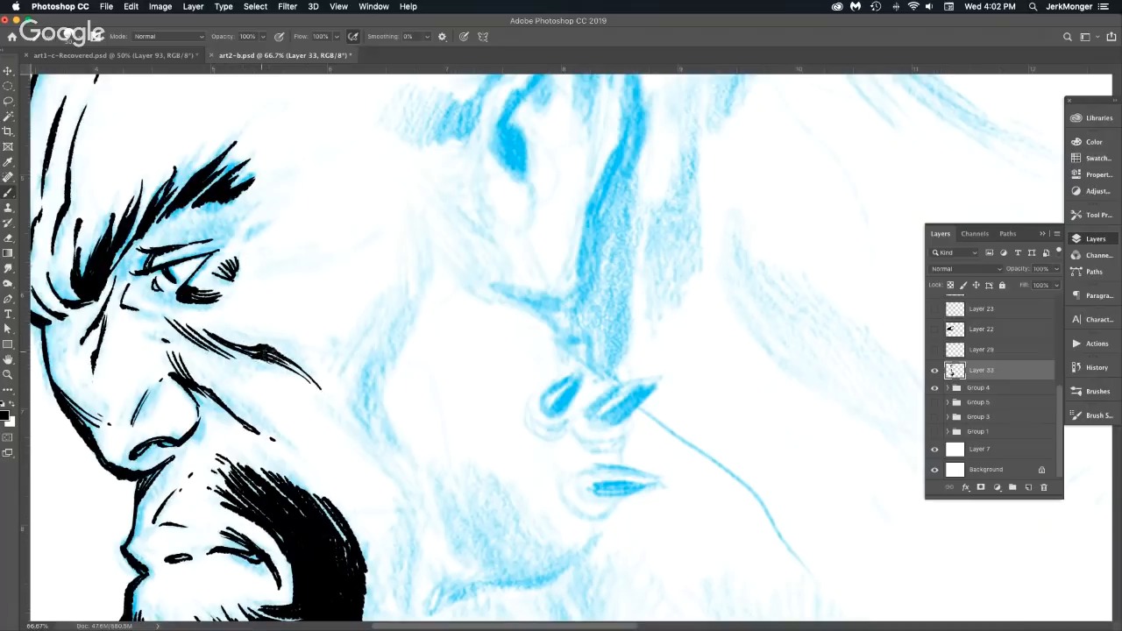
{"action": "left_click_drag", "start_coordinate": [270, 355], "coordinate": [325, 391]}
{"action": "left_click_drag", "start_coordinate": [266, 332], "coordinate": [295, 354]}
{"action": "left_click_drag", "start_coordinate": [265, 329], "coordinate": [322, 381]}
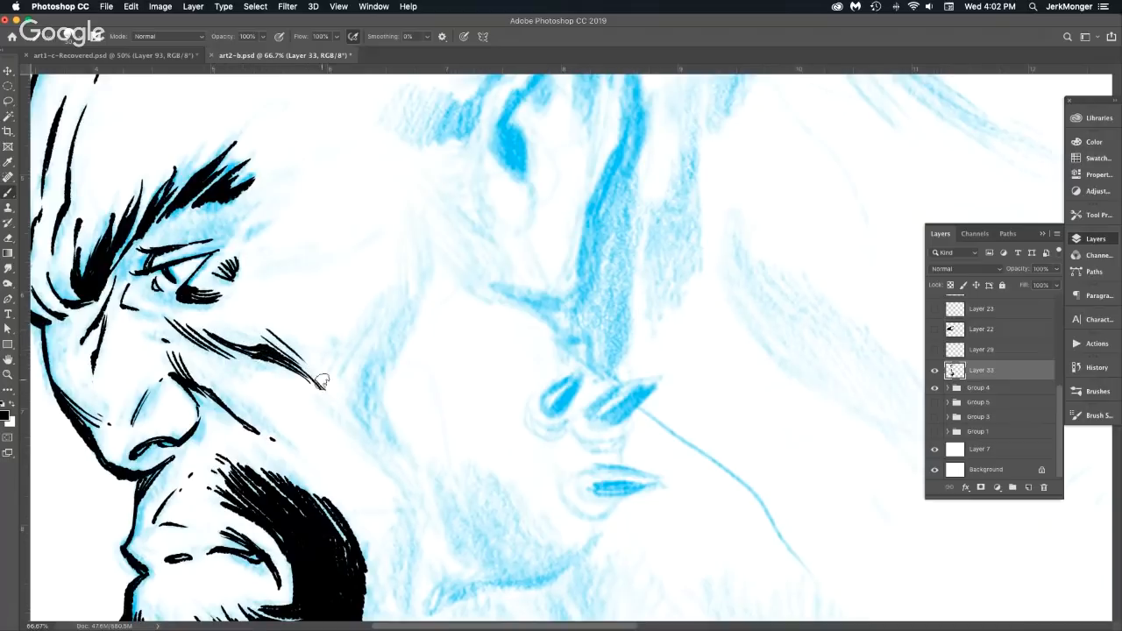
Add short strokes between the end of the nostril fold and the upper edge of the moustache.
{"action": "left_click", "coordinate": [375, 371], "text": "alt"}
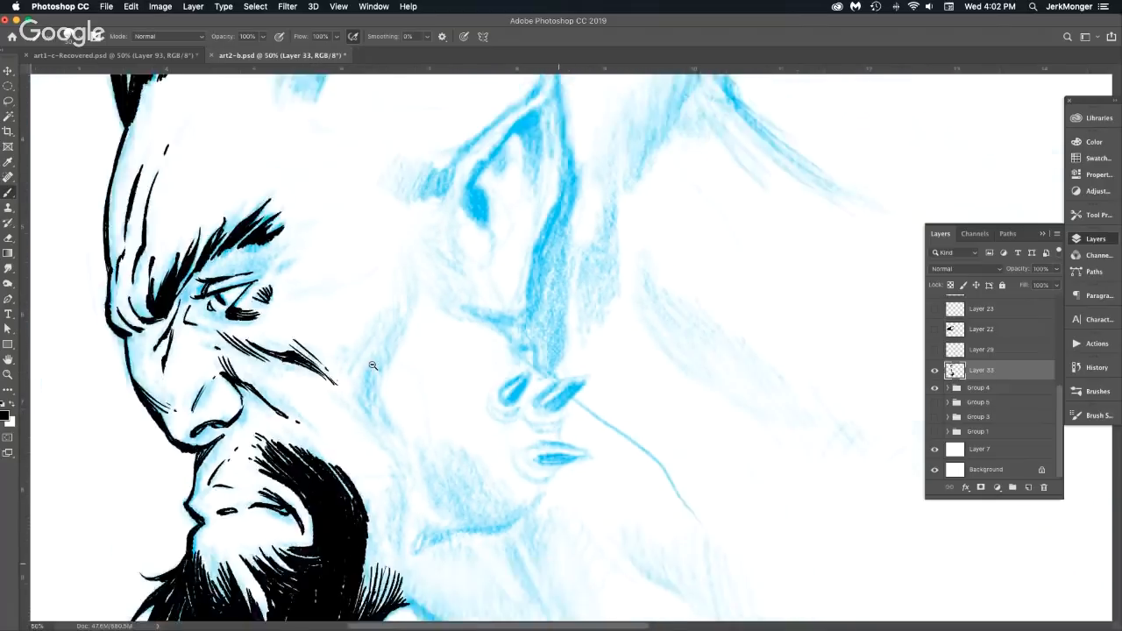
{"action": "left_click", "coordinate": [374, 371], "text": "alt"}
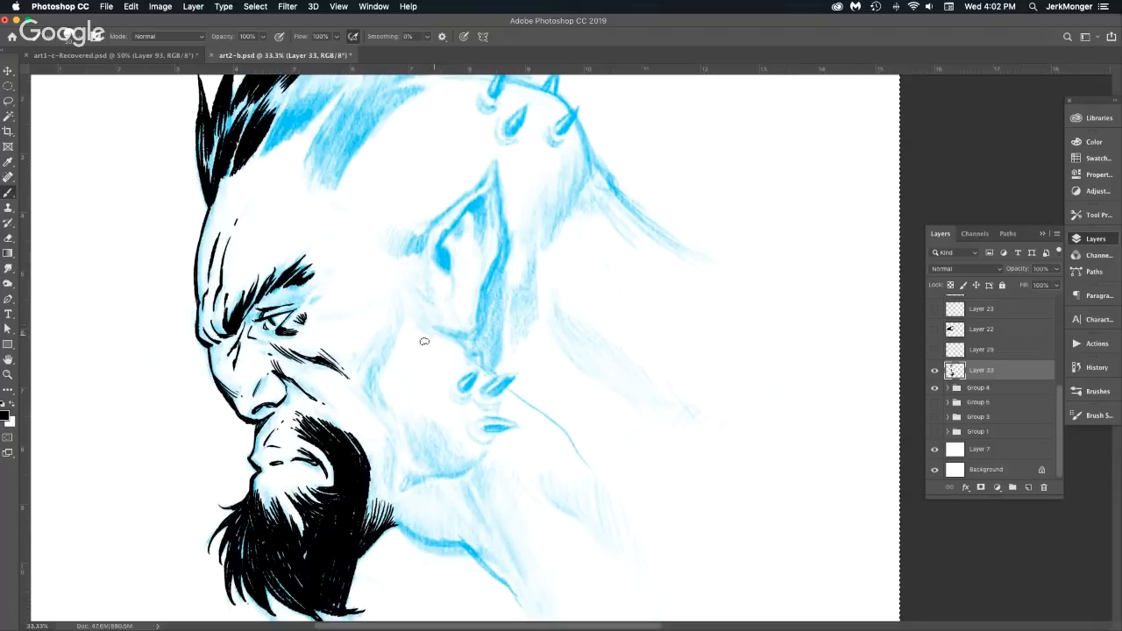
{"action": "left_click", "coordinate": [361, 415]}
{"action": "left_click", "coordinate": [361, 415]}
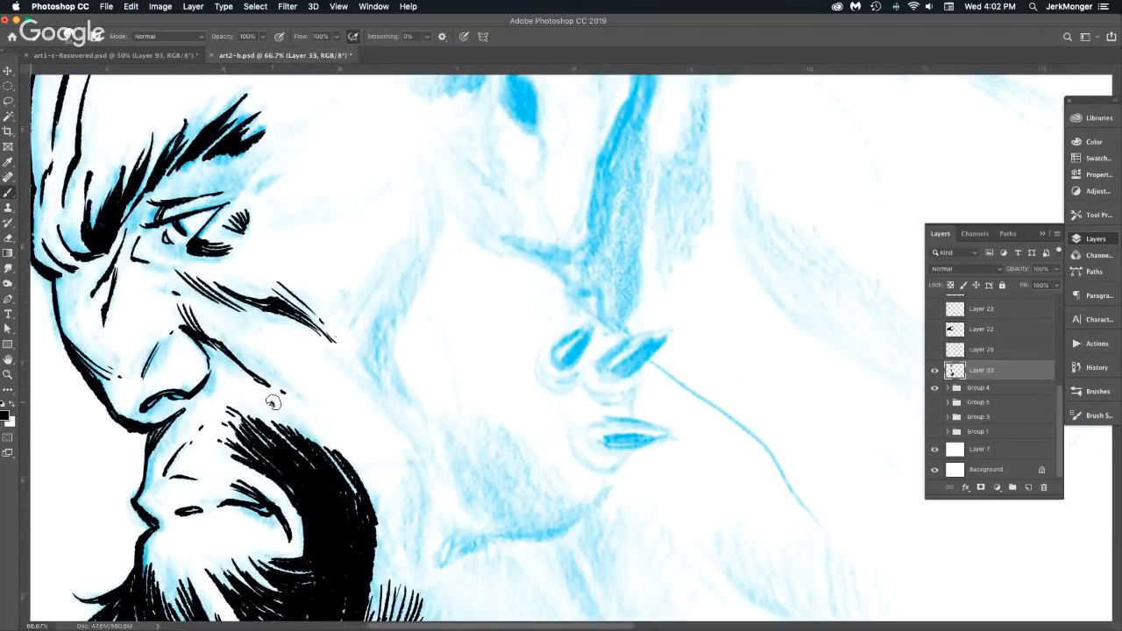
{"action": "left_click_drag", "start_coordinate": [295, 421], "coordinate": [327, 454]}
Ink vertical tapering strokes along the beard's back edge, extending from the jaw hair up onto the lower cheek.
{"action": "left_click_drag", "start_coordinate": [421, 432], "coordinate": [401, 310]}
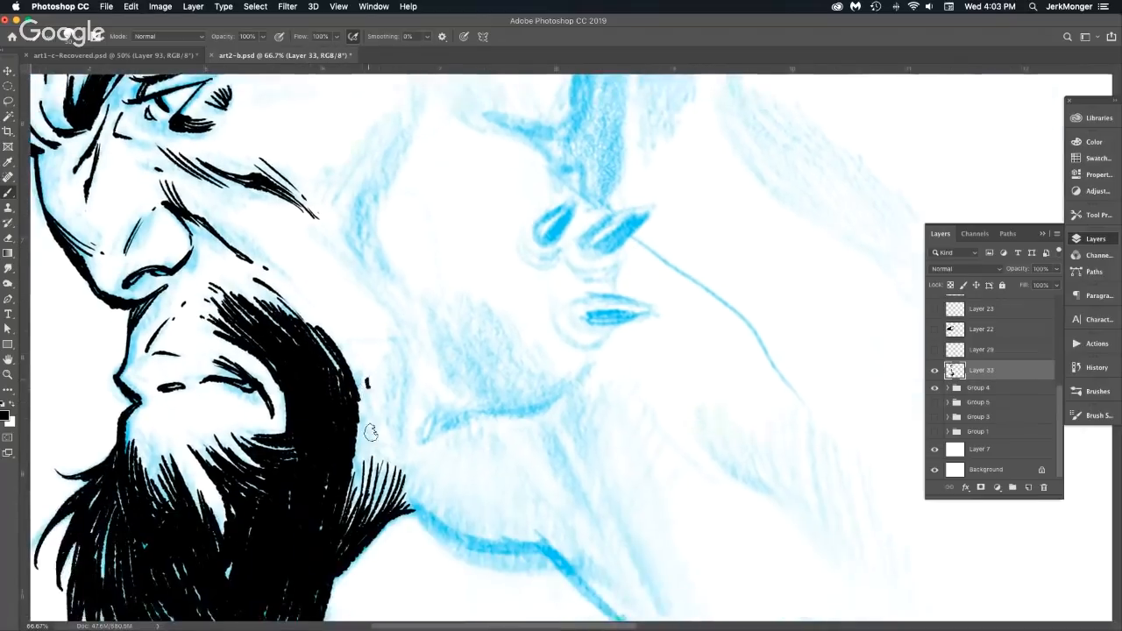
{"action": "mouse_move", "coordinate": [361, 463]}
{"action": "left_mouse_down"}
{"action": "mouse_move", "coordinate": [370, 379]}
{"action": "mouse_move", "coordinate": [380, 377]}
{"action": "left_mouse_up"}
{"action": "left_click_drag", "start_coordinate": [355, 500], "coordinate": [388, 377]}
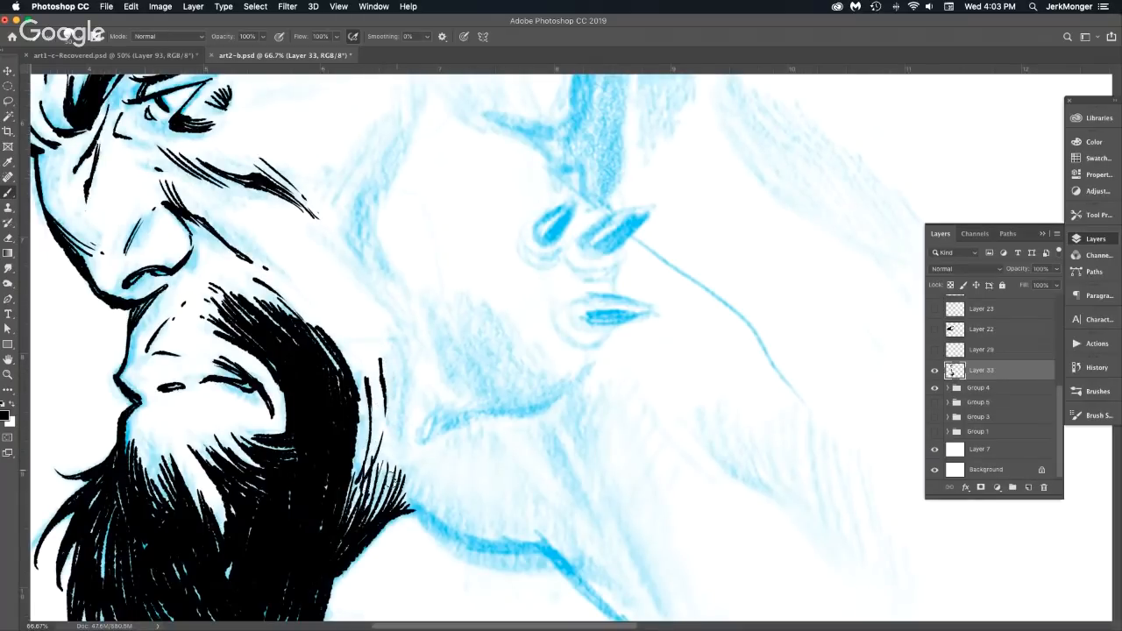
{"action": "left_click_drag", "start_coordinate": [383, 487], "coordinate": [399, 426]}
{"action": "left_click_drag", "start_coordinate": [406, 384], "coordinate": [401, 361]}
{"action": "scroll", "coordinate": [450, 409], "scroll_direction": "down", "scroll_amount": 4}
{"action": "scroll", "coordinate": [450, 409], "scroll_direction": "up", "scroll_amount": 4}
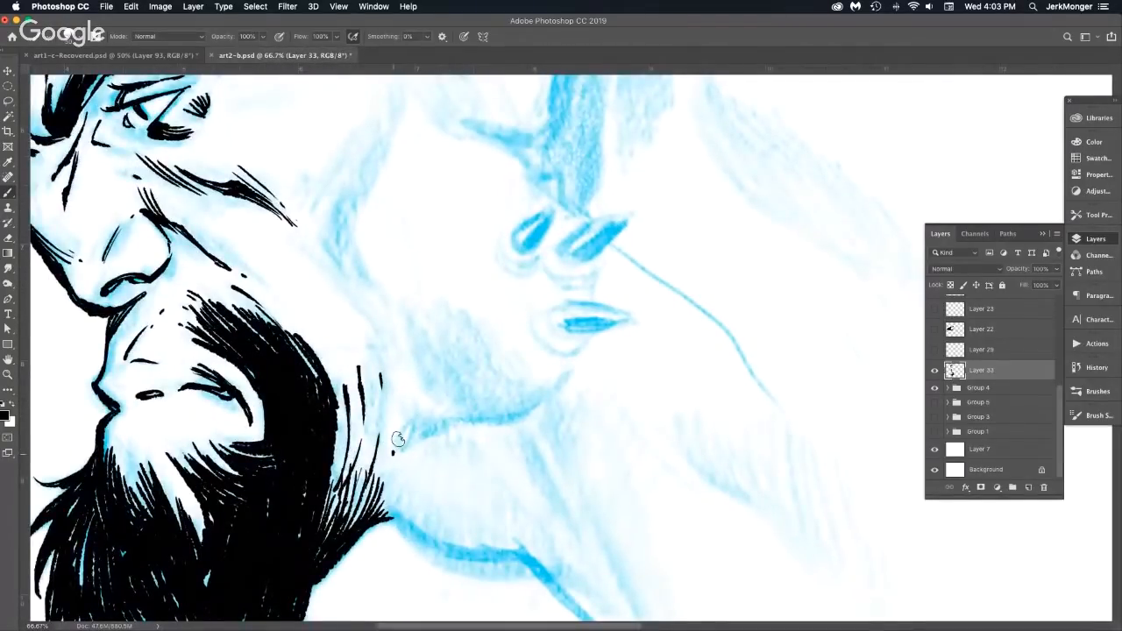
Ink the jawline from its pointed corner behind the beard, curving up toward the lowest spike.
{"action": "mouse_move", "coordinate": [393, 453]}
{"action": "left_mouse_down"}
{"action": "mouse_move", "coordinate": [428, 415]}
{"action": "mouse_move", "coordinate": [395, 452]}
{"action": "mouse_move", "coordinate": [435, 417]}
{"action": "mouse_move", "coordinate": [525, 413]}
{"action": "mouse_move", "coordinate": [460, 417]}
{"action": "mouse_move", "coordinate": [507, 419]}
{"action": "mouse_move", "coordinate": [578, 366]}
{"action": "mouse_move", "coordinate": [394, 451]}
{"action": "left_mouse_up"}
{"action": "left_click_drag", "start_coordinate": [449, 422], "coordinate": [394, 453]}
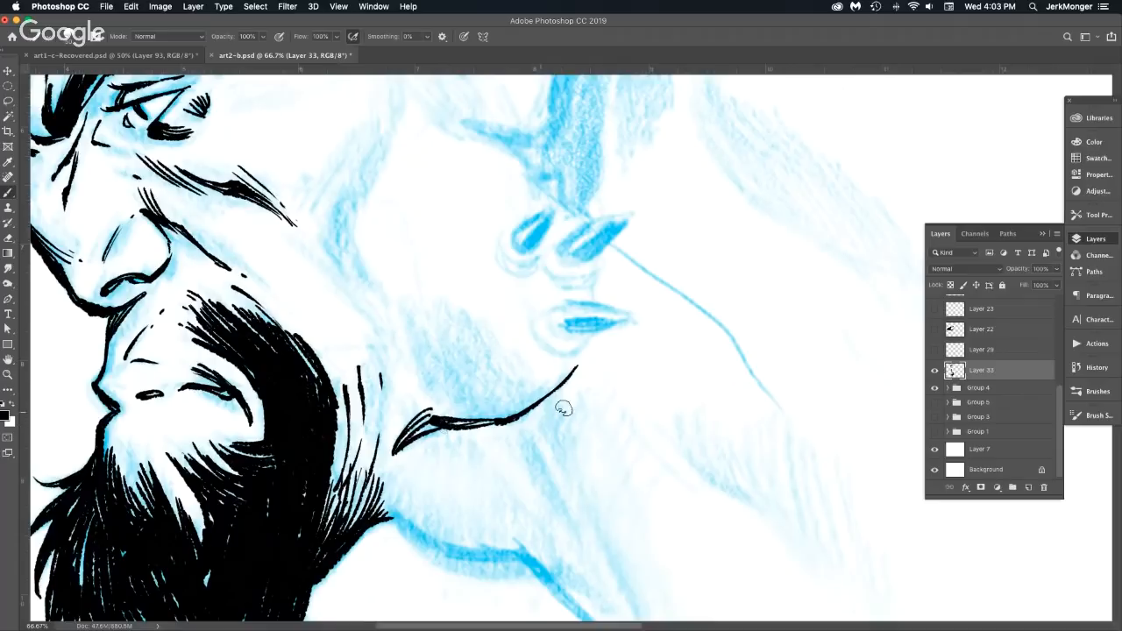
{"action": "left_click_drag", "start_coordinate": [498, 412], "coordinate": [521, 415]}
Hatch the jaw's underside shading with curved strokes running down into the jawline, and reinforce the line beneath them.
{"action": "left_click_drag", "start_coordinate": [419, 335], "coordinate": [443, 373]}
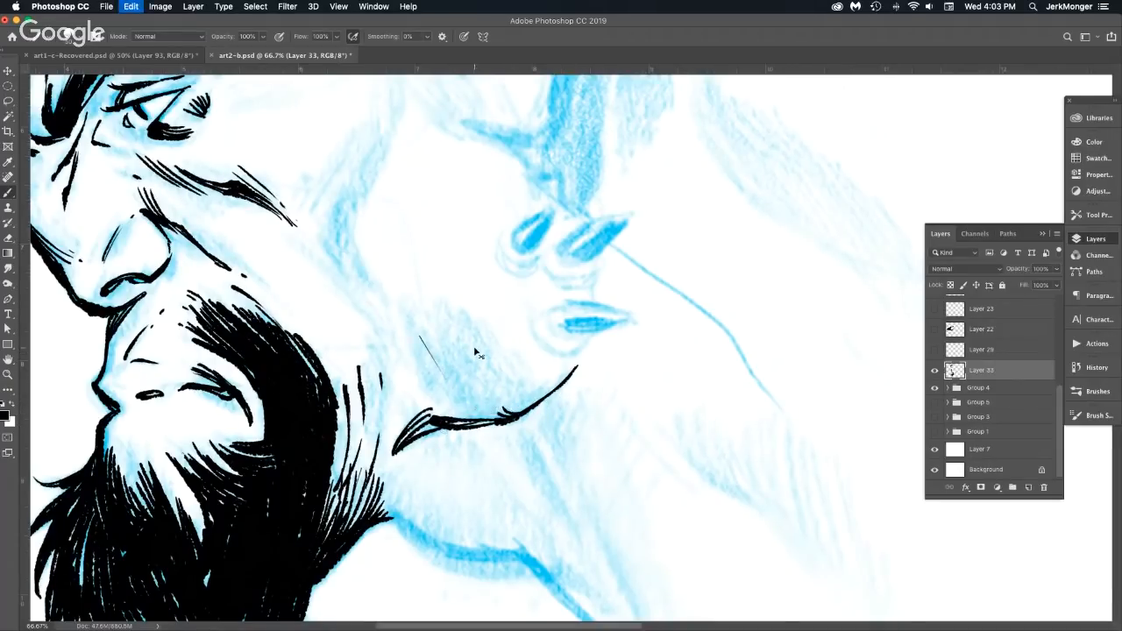
{"action": "left_click_drag", "start_coordinate": [387, 323], "coordinate": [242, 288]}
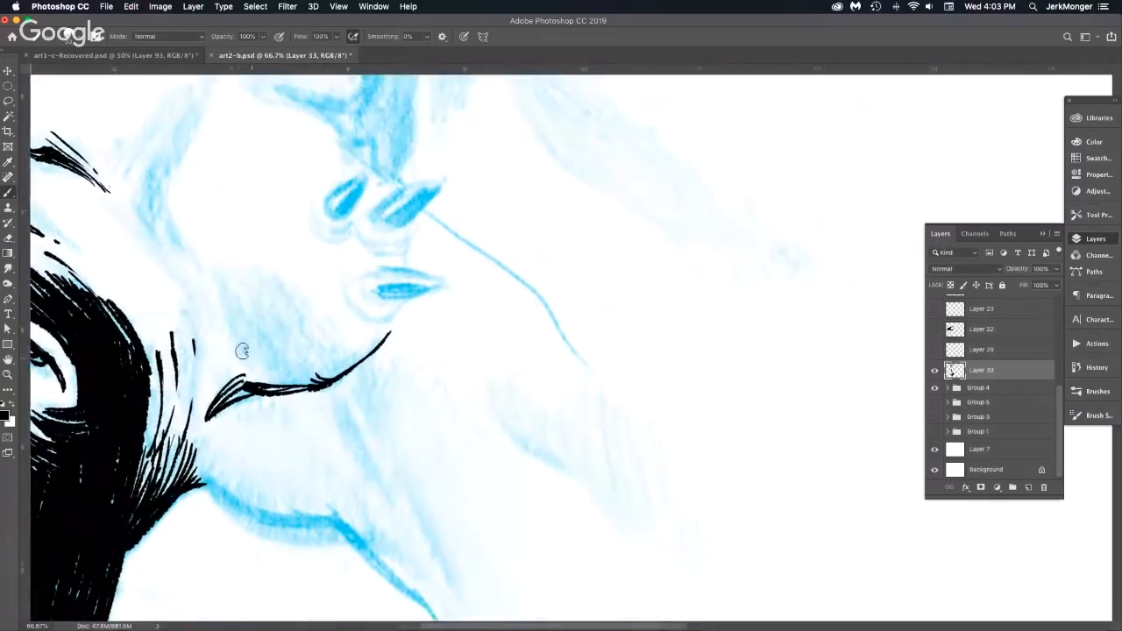
{"action": "left_click_drag", "start_coordinate": [233, 333], "coordinate": [289, 387]}
{"action": "mouse_move", "coordinate": [226, 307]}
{"action": "left_mouse_down"}
{"action": "mouse_move", "coordinate": [298, 386]}
{"action": "mouse_move", "coordinate": [317, 388]}
{"action": "left_mouse_up"}
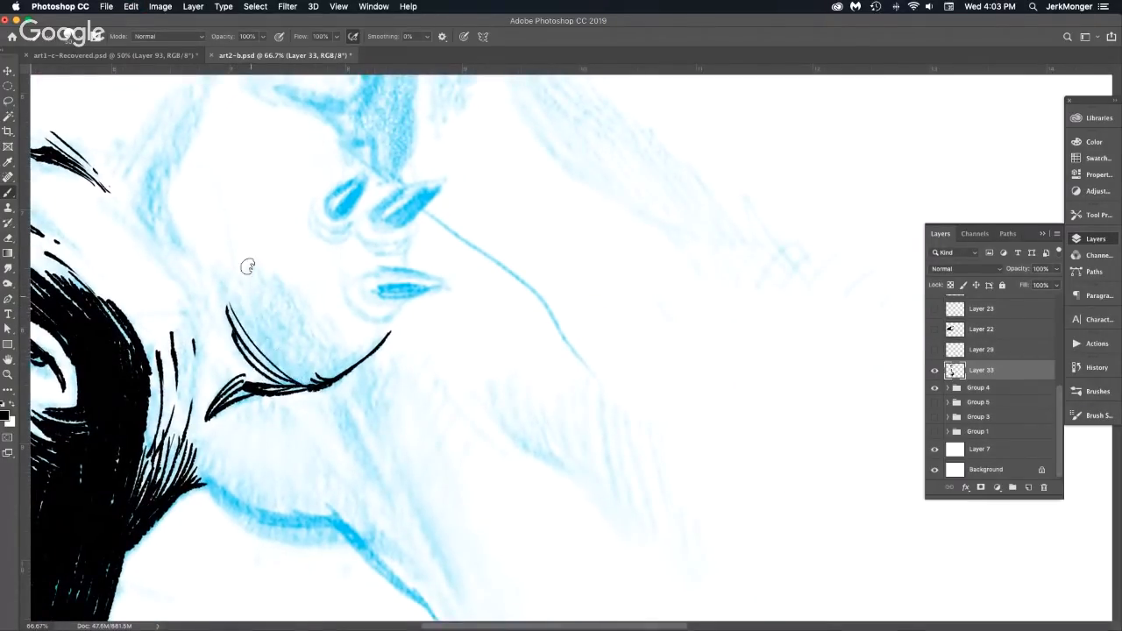
{"action": "mouse_move", "coordinate": [260, 344]}
{"action": "left_mouse_down"}
{"action": "mouse_move", "coordinate": [293, 379]}
{"action": "mouse_move", "coordinate": [277, 346]}
{"action": "mouse_move", "coordinate": [300, 379]}
{"action": "mouse_move", "coordinate": [323, 389]}
{"action": "left_mouse_up"}
{"action": "mouse_move", "coordinate": [307, 349]}
{"action": "left_mouse_down"}
{"action": "mouse_move", "coordinate": [343, 370]}
{"action": "mouse_move", "coordinate": [320, 352]}
{"action": "mouse_move", "coordinate": [350, 360]}
{"action": "mouse_move", "coordinate": [328, 346]}
{"action": "mouse_move", "coordinate": [381, 340]}
{"action": "left_mouse_up"}
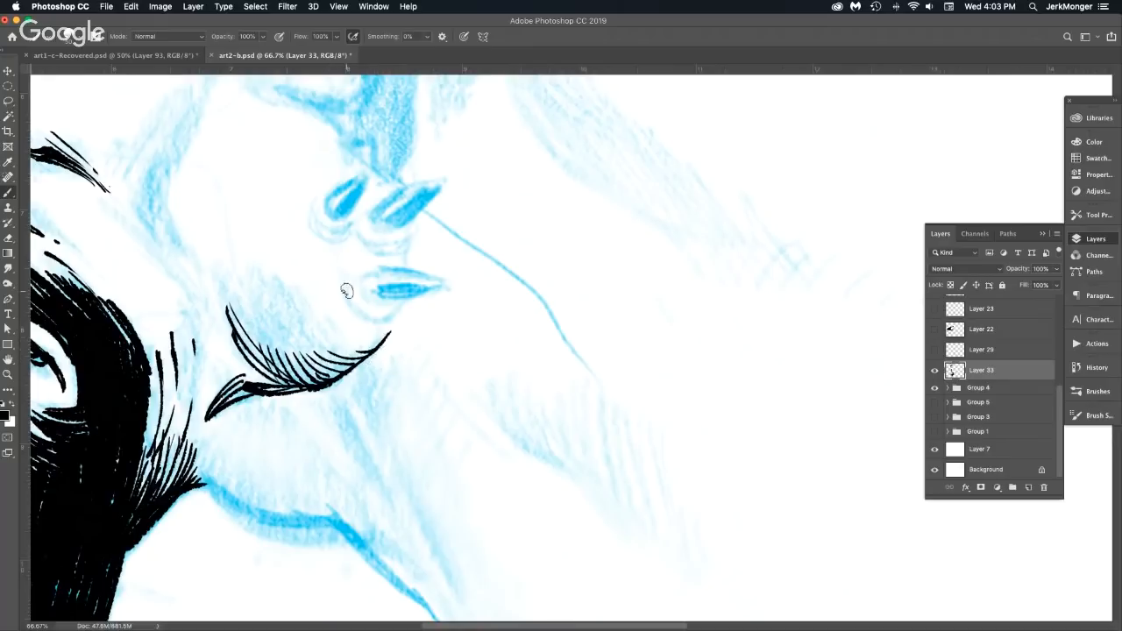
{"action": "left_click", "coordinate": [361, 352], "text": "alt"}
{"action": "left_click", "coordinate": [362, 352], "text": "alt"}
{"action": "left_click", "coordinate": [368, 352], "text": "super"}
{"action": "left_click", "coordinate": [368, 353], "text": "super"}
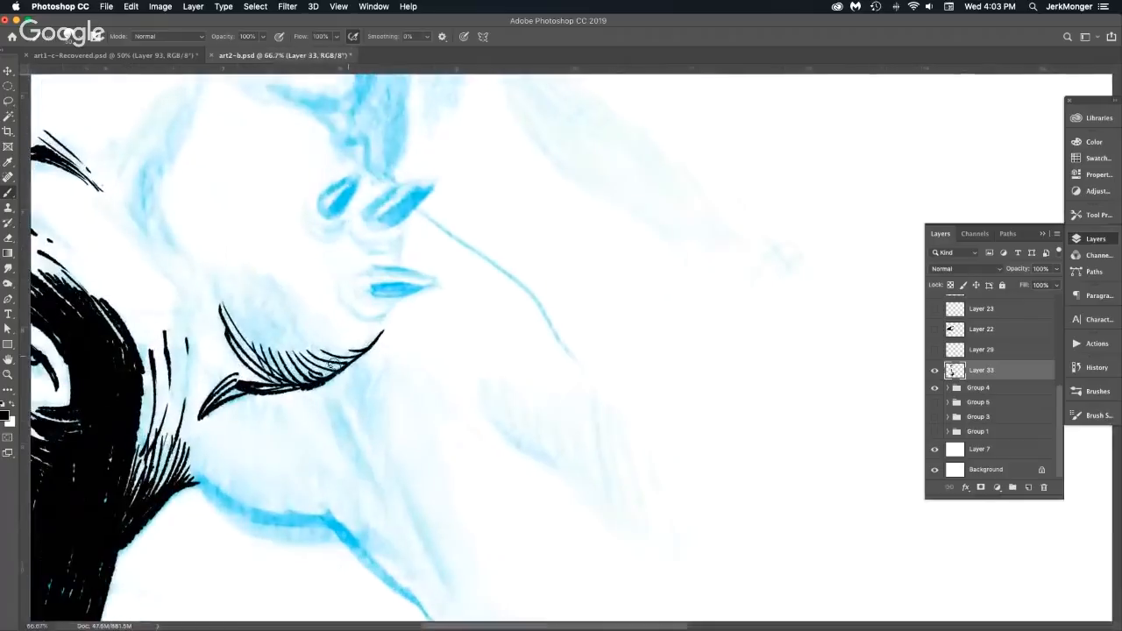
{"action": "left_click_drag", "start_coordinate": [325, 377], "coordinate": [371, 342]}
Ink the lowest jaw spike with a solid dark underside, and add the curved skin folds below and above its base.
{"action": "mouse_move", "coordinate": [307, 382]}
{"action": "left_mouse_down"}
{"action": "mouse_move", "coordinate": [377, 335]}
{"action": "mouse_move", "coordinate": [402, 302]}
{"action": "mouse_move", "coordinate": [381, 324]}
{"action": "left_mouse_up"}
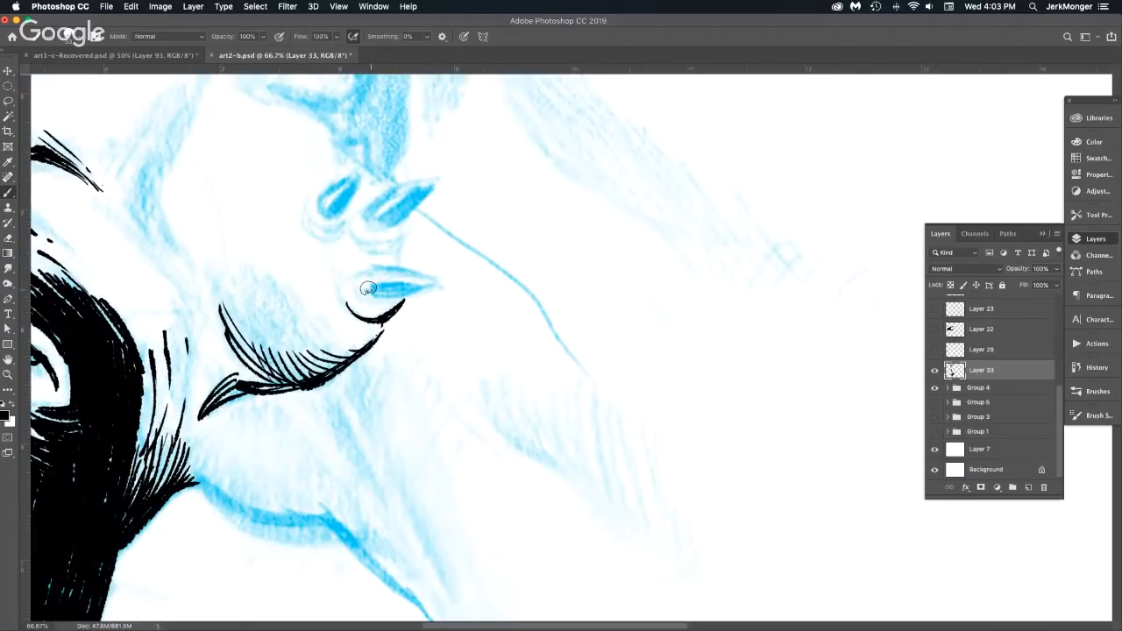
{"action": "mouse_move", "coordinate": [367, 289]}
{"action": "left_mouse_down"}
{"action": "mouse_move", "coordinate": [438, 285]}
{"action": "mouse_move", "coordinate": [377, 289]}
{"action": "mouse_move", "coordinate": [430, 286]}
{"action": "mouse_move", "coordinate": [381, 268]}
{"action": "mouse_move", "coordinate": [441, 283]}
{"action": "mouse_move", "coordinate": [366, 273]}
{"action": "mouse_move", "coordinate": [368, 291]}
{"action": "mouse_move", "coordinate": [363, 272]}
{"action": "mouse_move", "coordinate": [358, 297]}
{"action": "mouse_move", "coordinate": [378, 299]}
{"action": "left_mouse_up"}
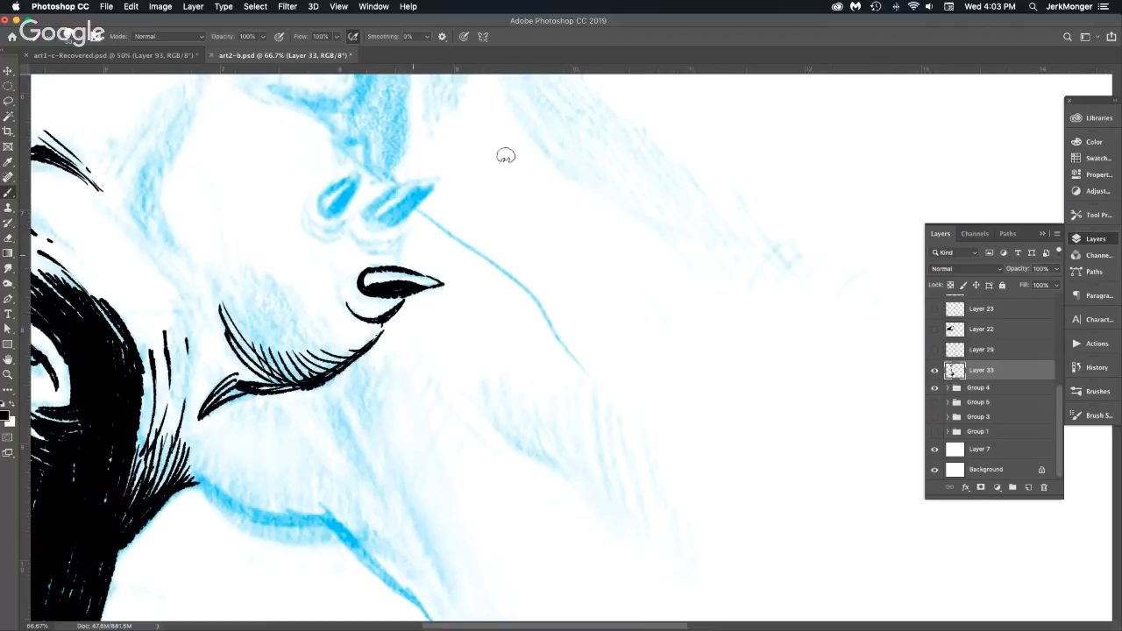
{"action": "key", "text": "super+minus"}
{"action": "key", "text": "super+minus"}
{"action": "key", "text": "super+minus"}
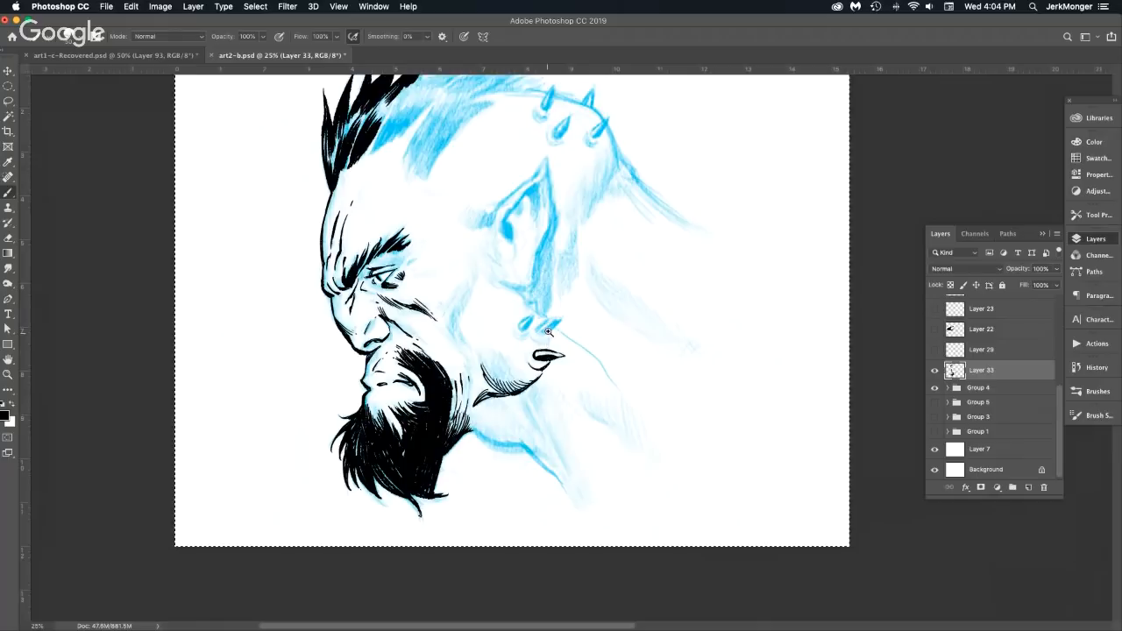
{"action": "scroll", "coordinate": [548, 330], "scroll_direction": "up", "scroll_amount": 5}
{"action": "left_click_drag", "start_coordinate": [513, 378], "coordinate": [548, 405]}
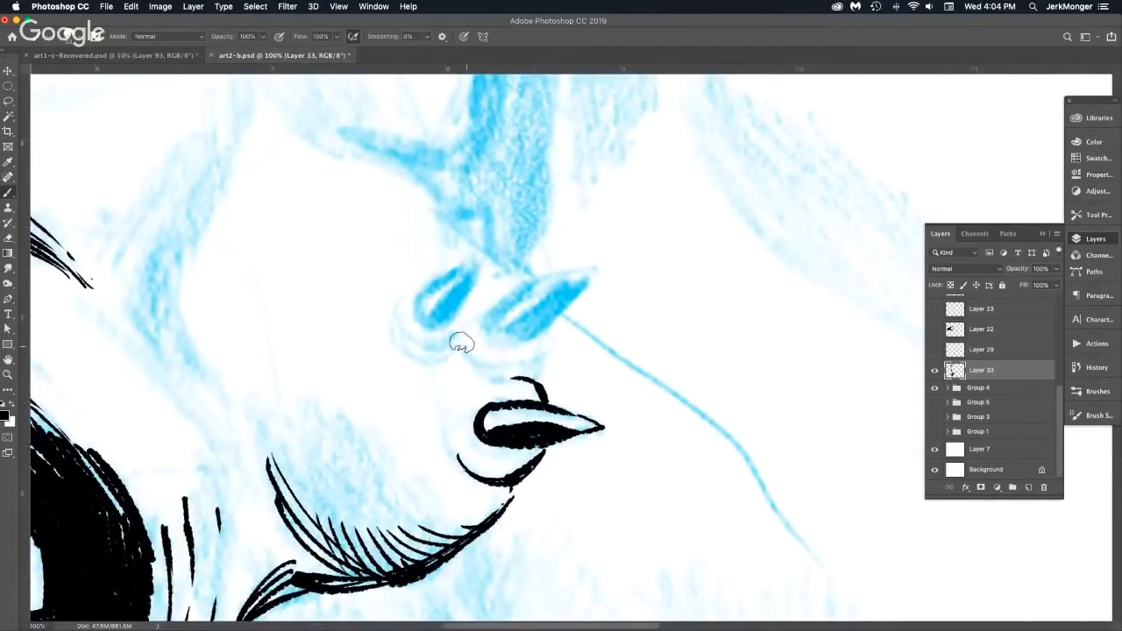
Ink the large spike above the lowest one, filling its shadow side in black and rounding the skin around its base.
{"action": "mouse_move", "coordinate": [466, 349]}
{"action": "left_mouse_down"}
{"action": "mouse_move", "coordinate": [530, 377]}
{"action": "mouse_move", "coordinate": [552, 326]}
{"action": "mouse_move", "coordinate": [527, 378]}
{"action": "left_mouse_up"}
{"action": "mouse_move", "coordinate": [552, 337]}
{"action": "left_mouse_down"}
{"action": "mouse_move", "coordinate": [541, 363]}
{"action": "mouse_move", "coordinate": [508, 340]}
{"action": "mouse_move", "coordinate": [611, 260]}
{"action": "left_mouse_up"}
{"action": "left_click_drag", "start_coordinate": [501, 342], "coordinate": [580, 277]}
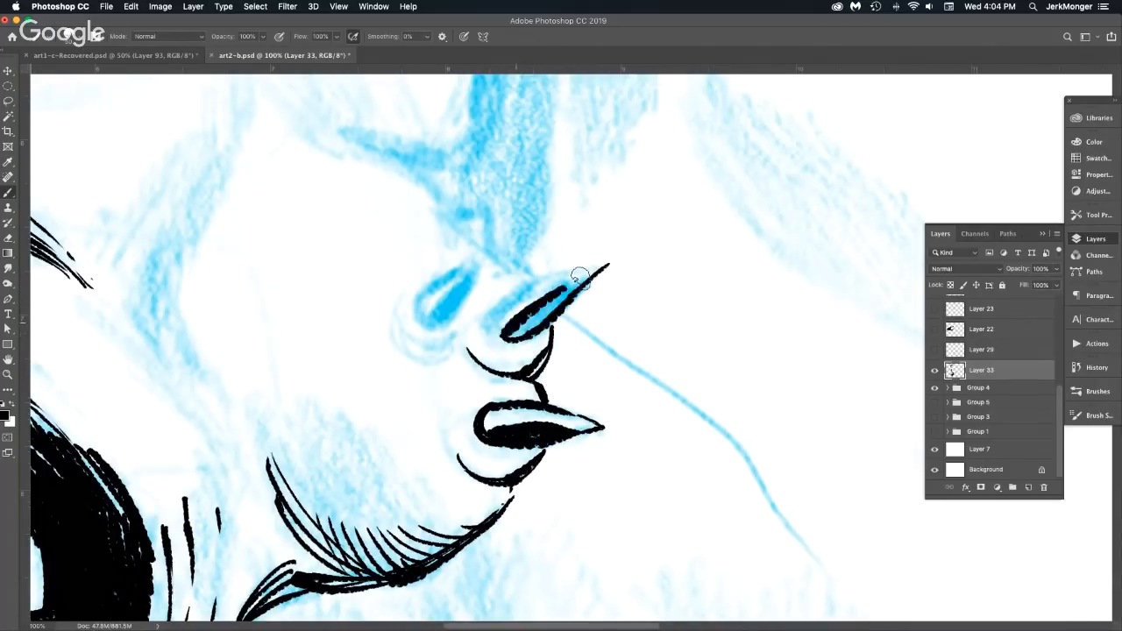
{"action": "left_click_drag", "start_coordinate": [524, 315], "coordinate": [609, 261]}
{"action": "left_click_drag", "start_coordinate": [501, 343], "coordinate": [594, 272]}
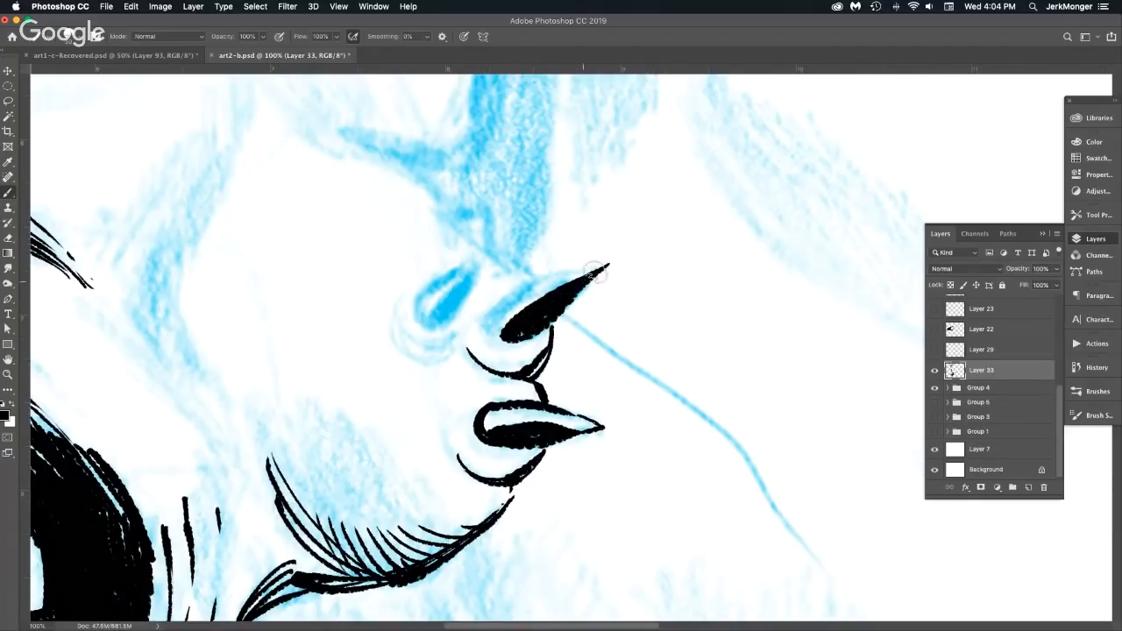
{"action": "mouse_move", "coordinate": [487, 319]}
{"action": "left_mouse_down"}
{"action": "mouse_move", "coordinate": [596, 261]}
{"action": "mouse_move", "coordinate": [617, 261]}
{"action": "mouse_move", "coordinate": [553, 314]}
{"action": "left_mouse_up"}
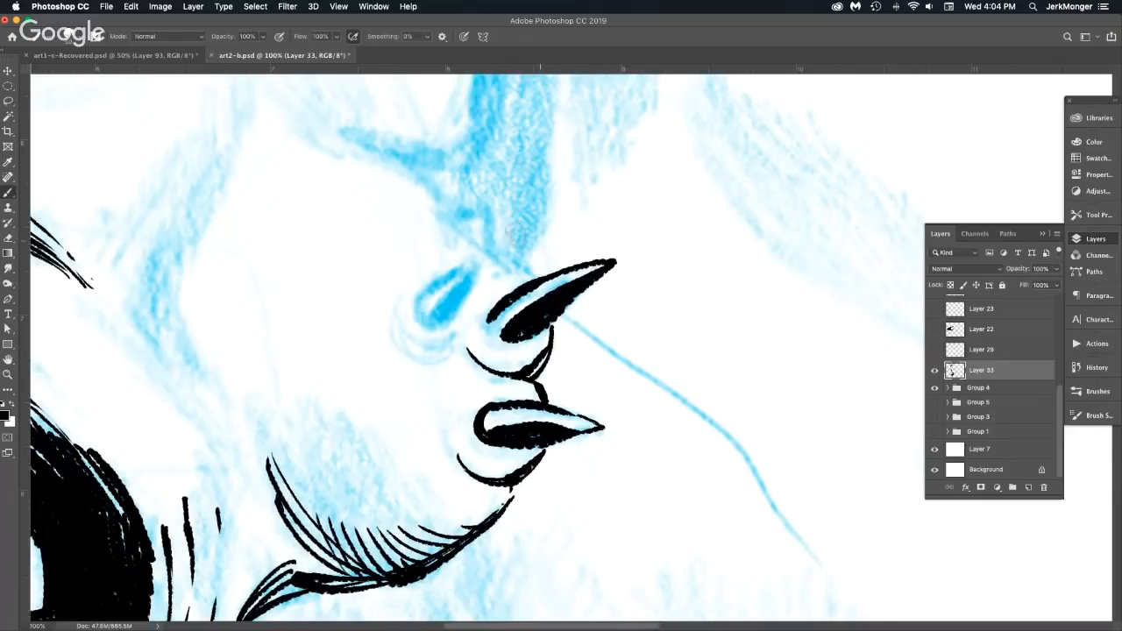
{"action": "left_click_drag", "start_coordinate": [473, 322], "coordinate": [538, 280]}
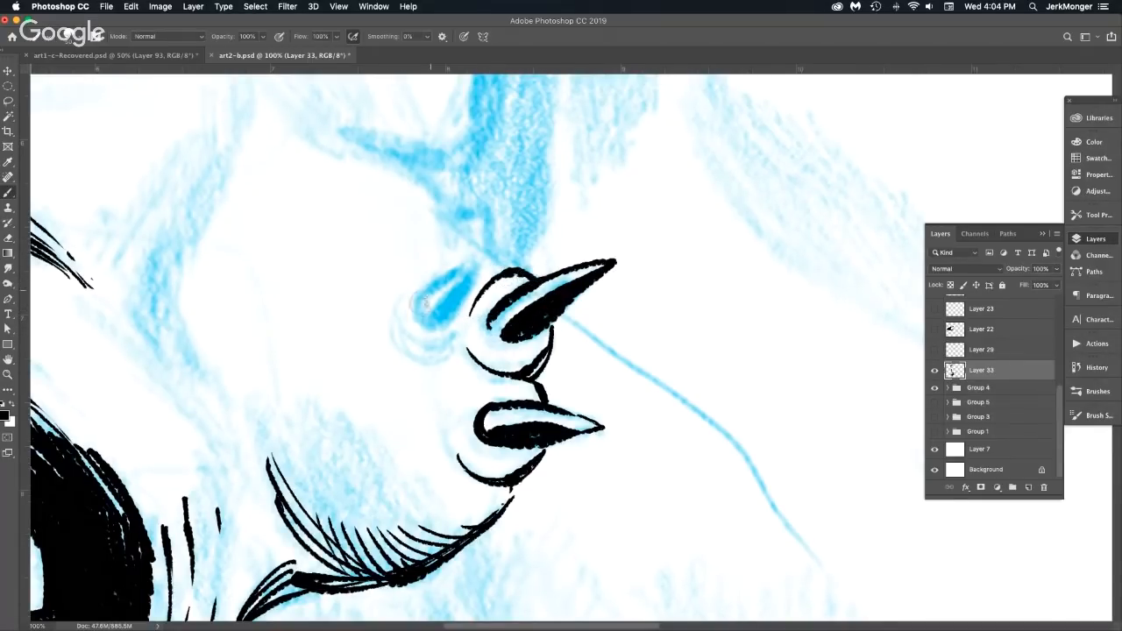
Ink the small front jaw spike with a black shadow core and the curved fold beneath its base.
{"action": "mouse_move", "coordinate": [401, 308]}
{"action": "left_mouse_down"}
{"action": "mouse_move", "coordinate": [399, 351]}
{"action": "mouse_move", "coordinate": [436, 360]}
{"action": "left_mouse_up"}
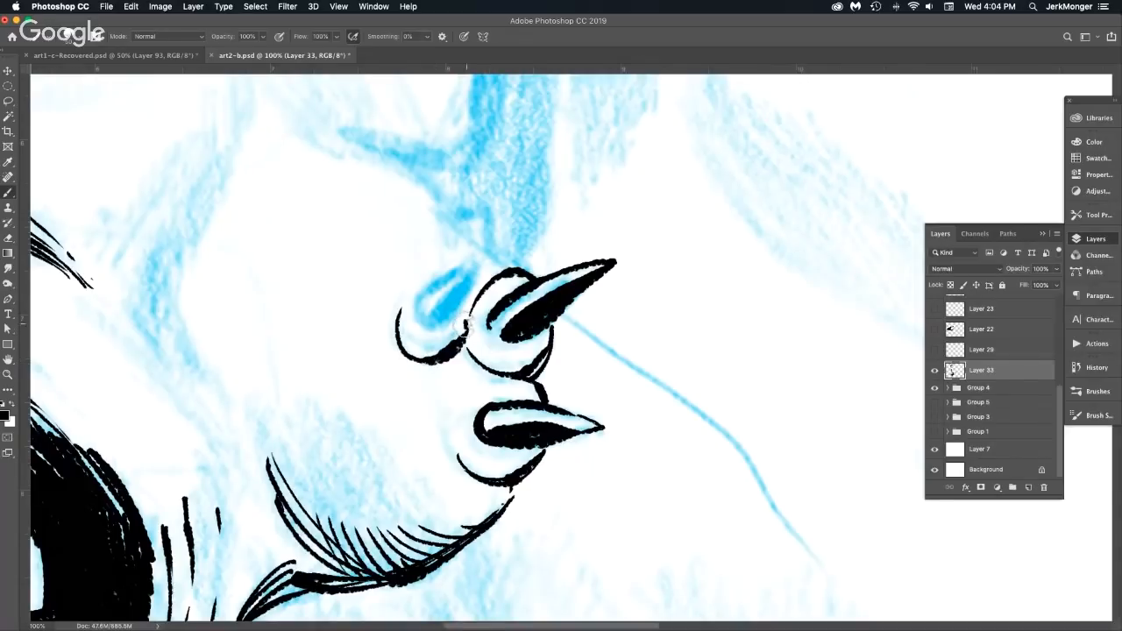
{"action": "left_click_drag", "start_coordinate": [428, 327], "coordinate": [481, 266]}
{"action": "mouse_move", "coordinate": [427, 325]}
{"action": "left_mouse_down"}
{"action": "mouse_move", "coordinate": [422, 297]}
{"action": "mouse_move", "coordinate": [484, 262]}
{"action": "left_mouse_up"}
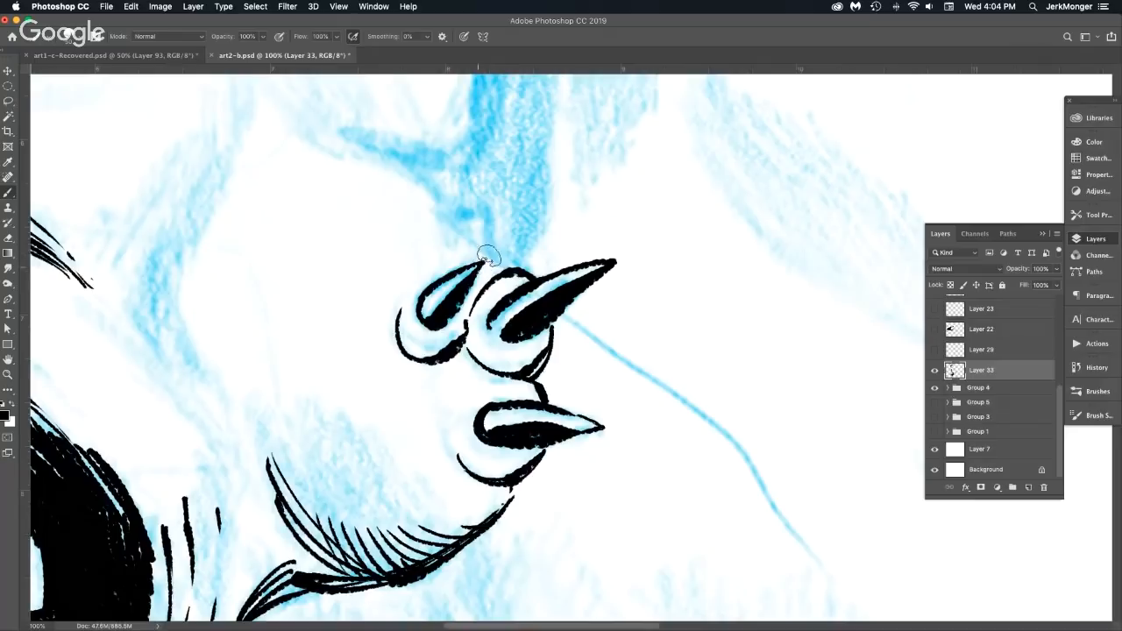
Ink the rear jaw contour from the upper spikes up toward the bottom of the ear.
{"action": "left_click", "coordinate": [554, 345], "text": "alt"}
{"action": "left_click", "coordinate": [554, 345], "text": "alt"}
{"action": "left_click", "coordinate": [555, 345], "text": "alt"}
{"action": "left_click", "coordinate": [541, 313], "text": "super"}
{"action": "left_click", "coordinate": [541, 313], "text": "super"}
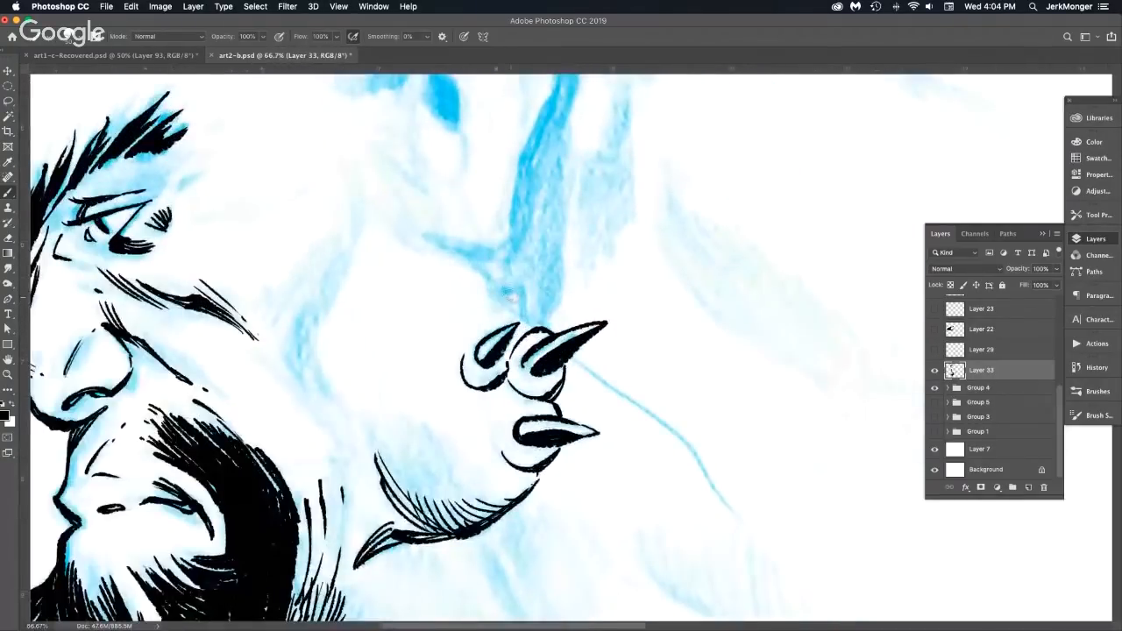
{"action": "left_click_drag", "start_coordinate": [501, 269], "coordinate": [540, 330]}
{"action": "left_click_drag", "start_coordinate": [459, 246], "coordinate": [507, 286]}
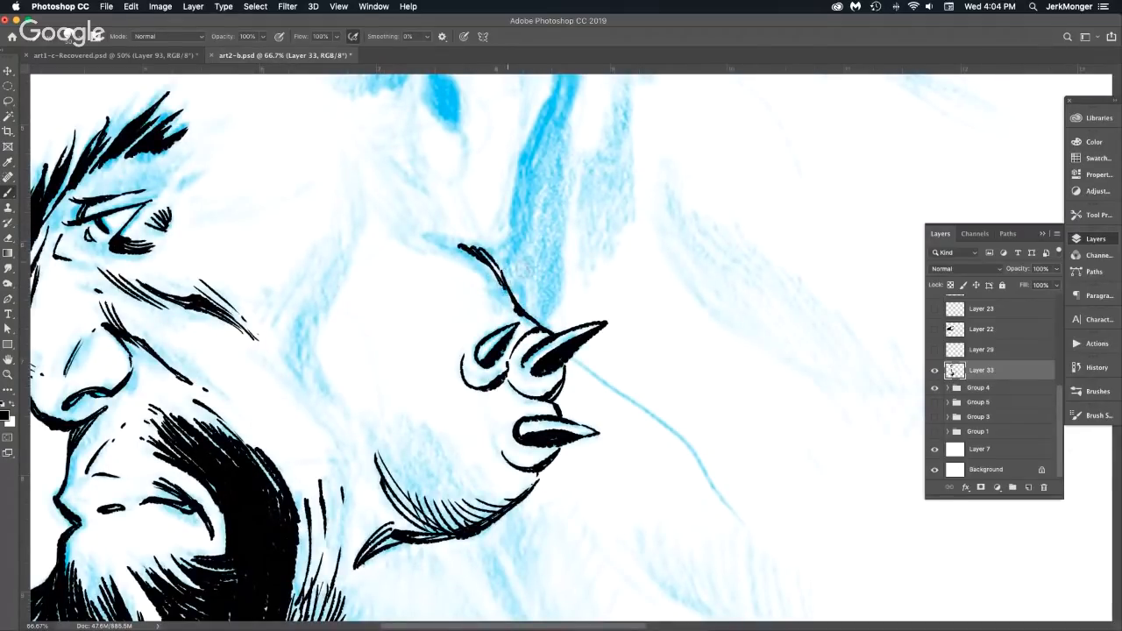
Hatch short diagonal strokes along the nostril fold and extend them with small marks down the cheek toward the beard.
{"action": "left_click", "coordinate": [525, 272], "text": "alt"}
{"action": "left_click", "coordinate": [526, 272], "text": "alt"}
{"action": "left_click", "coordinate": [430, 292], "text": "super"}
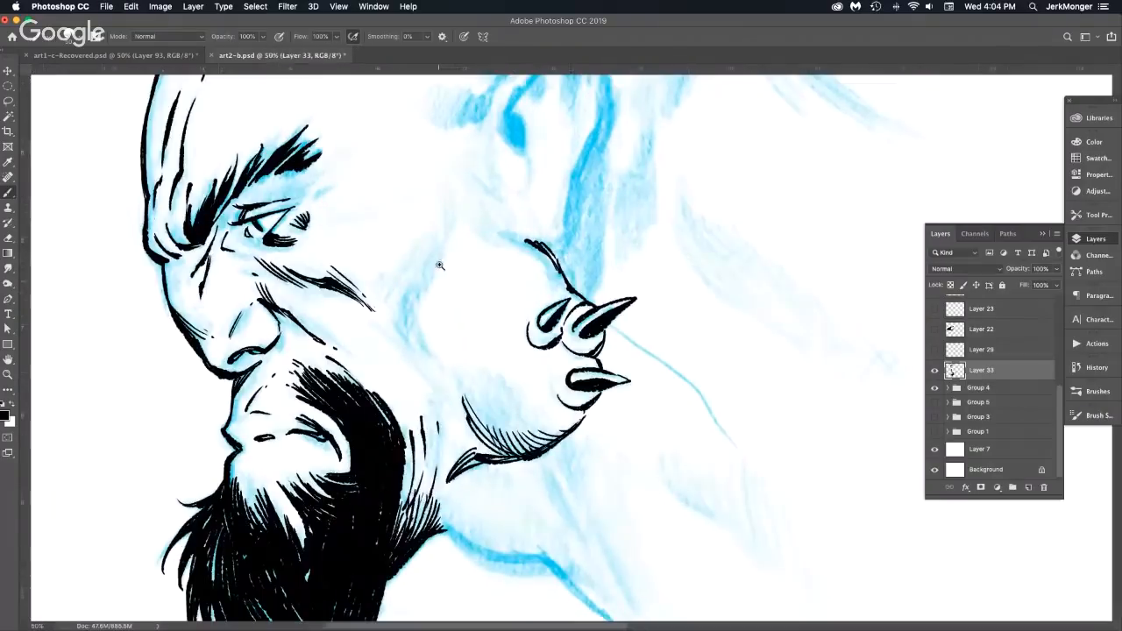
{"action": "left_click", "coordinate": [393, 339], "text": "super"}
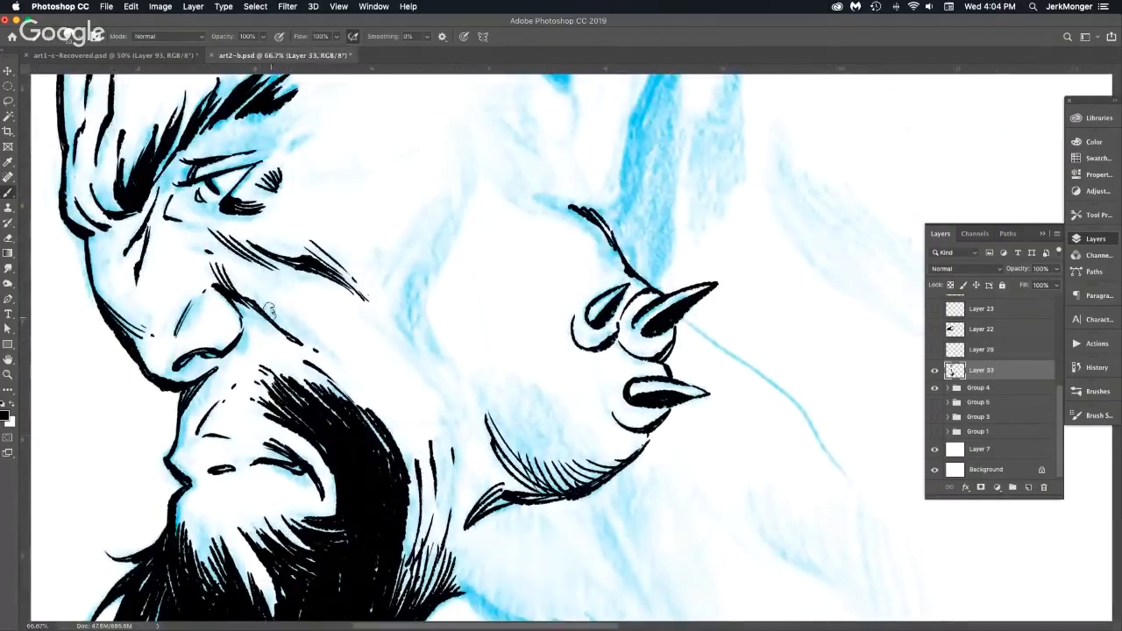
{"action": "left_click_drag", "start_coordinate": [393, 339], "coordinate": [270, 306]}
{"action": "key", "text": "super+z"}
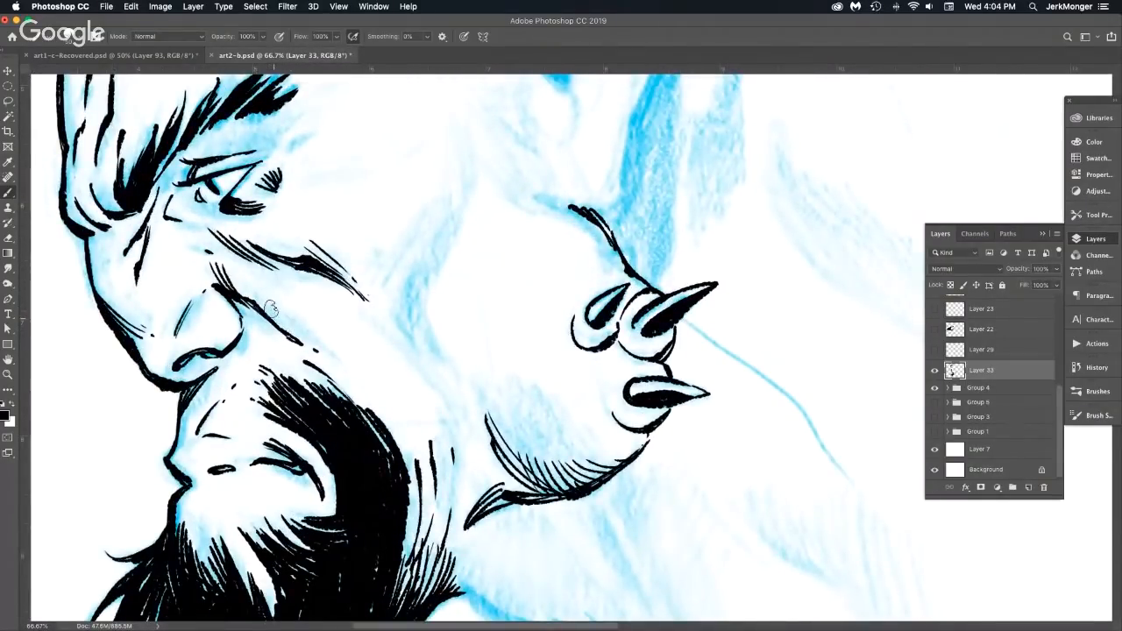
{"action": "mouse_move", "coordinate": [279, 306]}
{"action": "left_mouse_down"}
{"action": "mouse_move", "coordinate": [300, 342]}
{"action": "mouse_move", "coordinate": [323, 347]}
{"action": "left_mouse_up"}
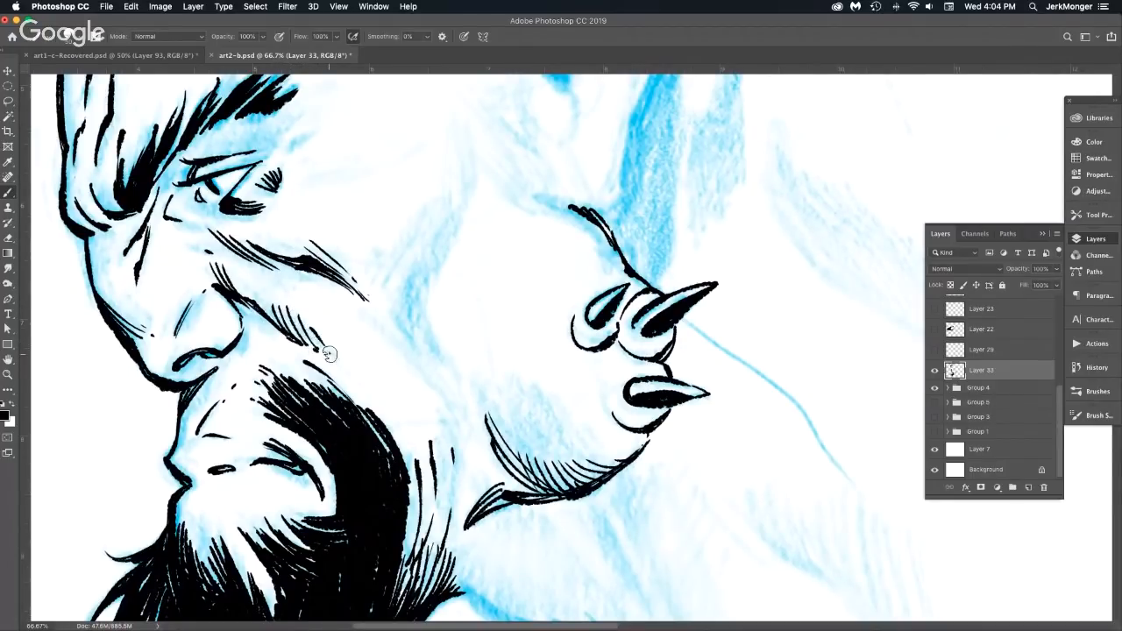
{"action": "left_click", "coordinate": [331, 355]}
{"action": "left_click", "coordinate": [341, 366]}
{"action": "left_click", "coordinate": [347, 373]}
Ink the pointed ear's upper rim with a thick outer edge up to the tip and a parallel inner edge.
{"action": "left_click", "coordinate": [442, 388], "text": "alt"}
{"action": "left_click", "coordinate": [445, 380], "text": "alt"}
{"action": "left_click", "coordinate": [445, 379], "text": "alt"}
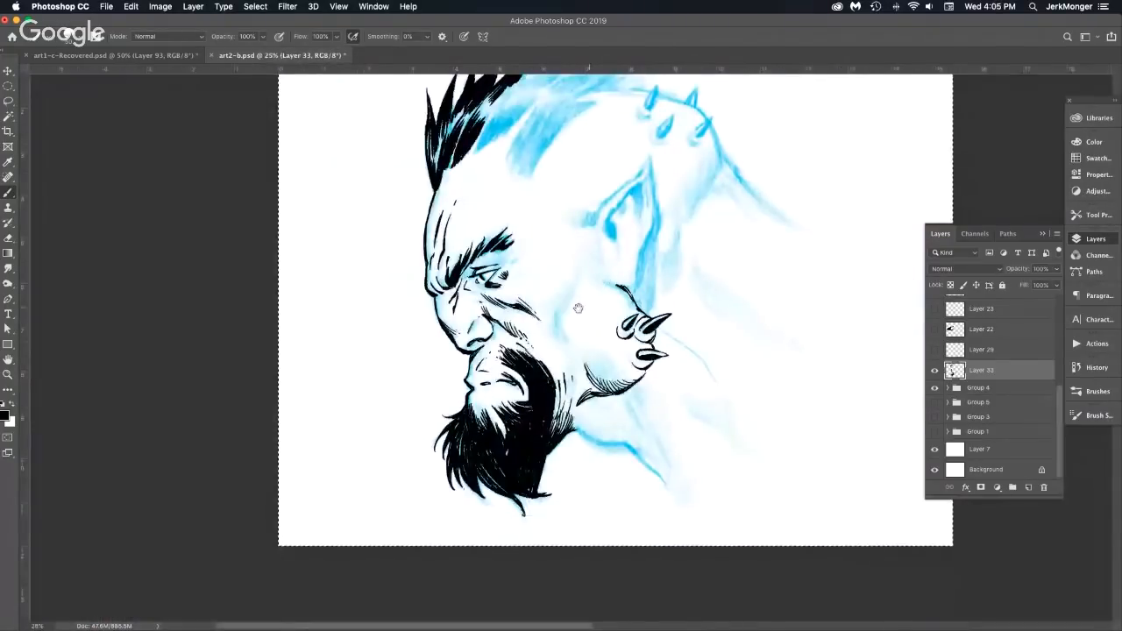
{"action": "left_click_drag", "start_coordinate": [578, 308], "coordinate": [412, 298]}
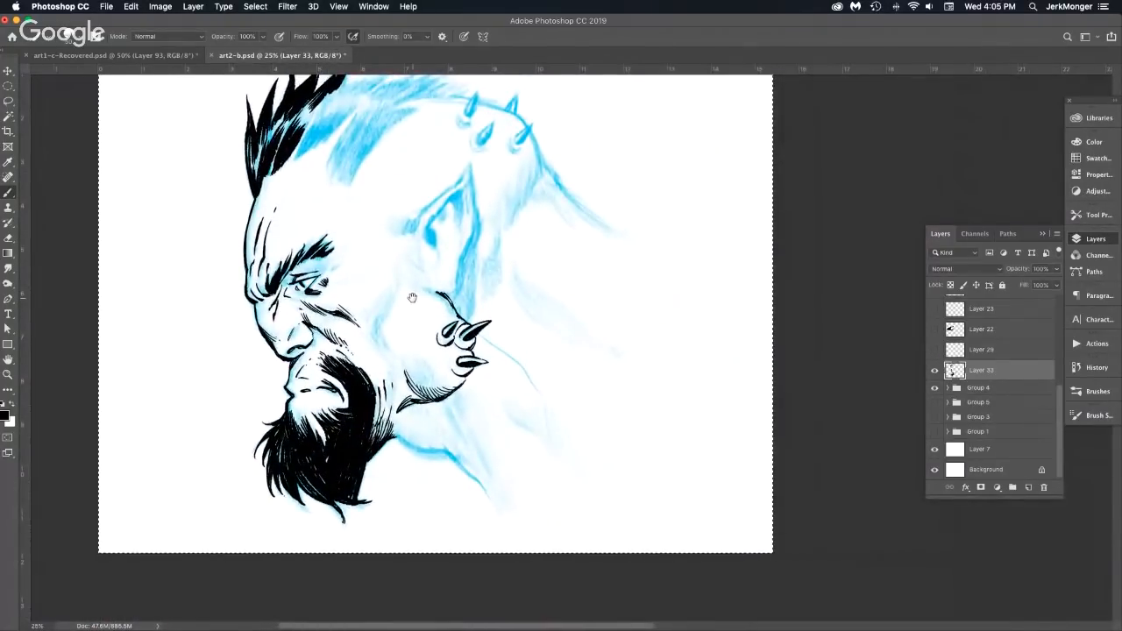
{"action": "left_click", "coordinate": [446, 241], "text": "super"}
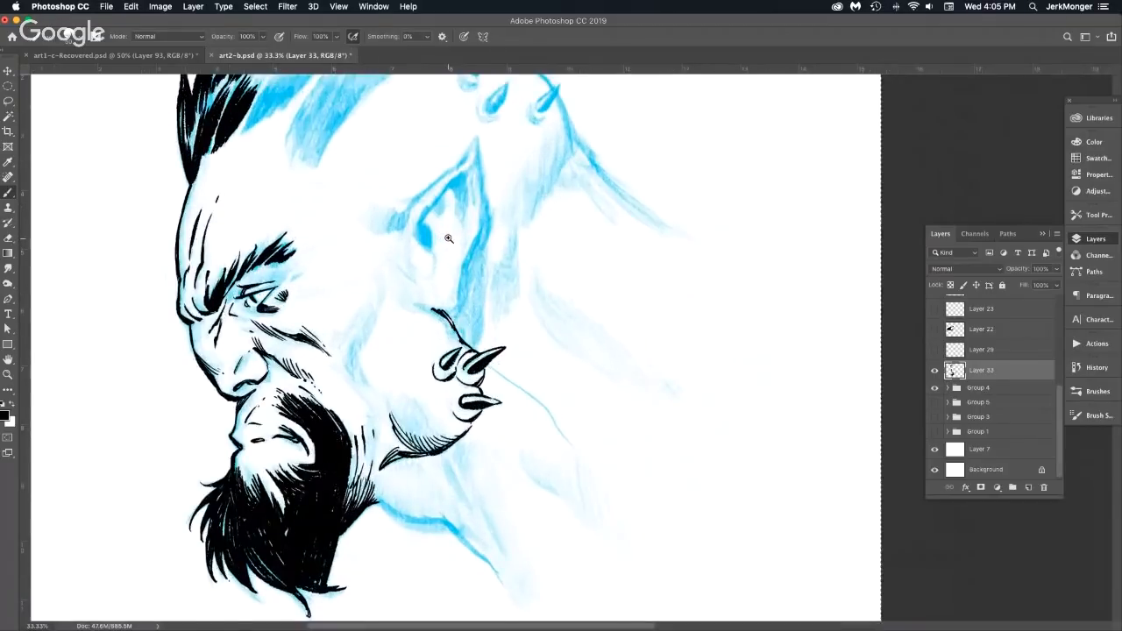
{"action": "left_click", "coordinate": [450, 240], "text": "super"}
{"action": "left_click_drag", "start_coordinate": [465, 262], "coordinate": [403, 306]}
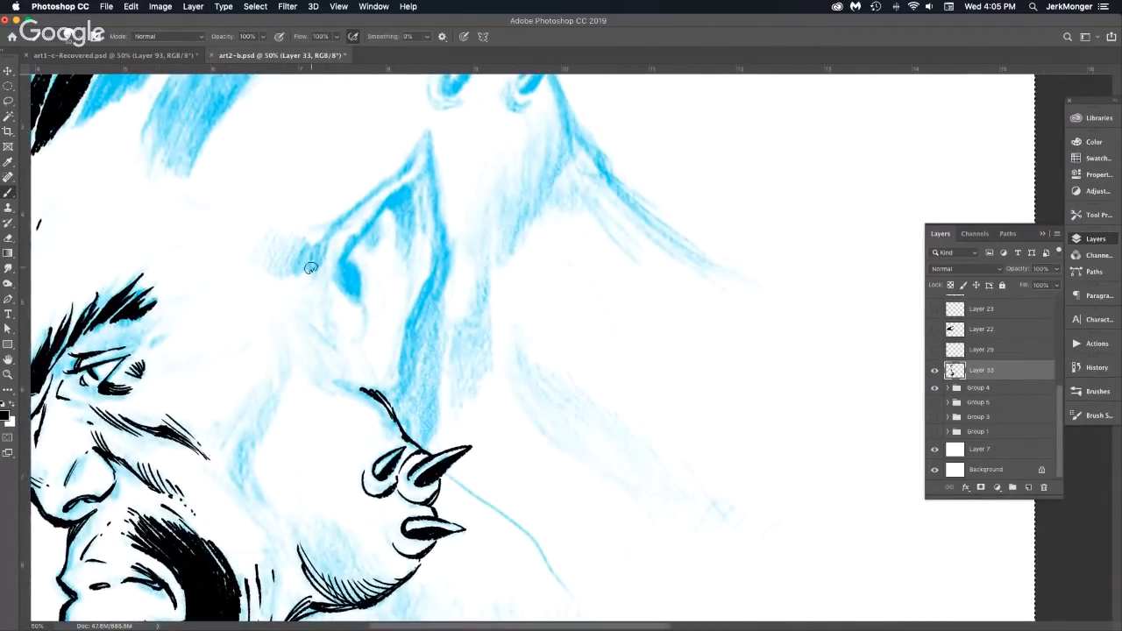
{"action": "left_click_drag", "start_coordinate": [311, 268], "coordinate": [341, 220]}
{"action": "mouse_move", "coordinate": [319, 268]}
{"action": "left_mouse_down"}
{"action": "mouse_move", "coordinate": [343, 221]}
{"action": "mouse_move", "coordinate": [410, 169]}
{"action": "left_mouse_up"}
{"action": "mouse_move", "coordinate": [343, 221]}
{"action": "left_mouse_down"}
{"action": "mouse_move", "coordinate": [414, 167]}
{"action": "mouse_move", "coordinate": [431, 128]}
{"action": "left_mouse_up"}
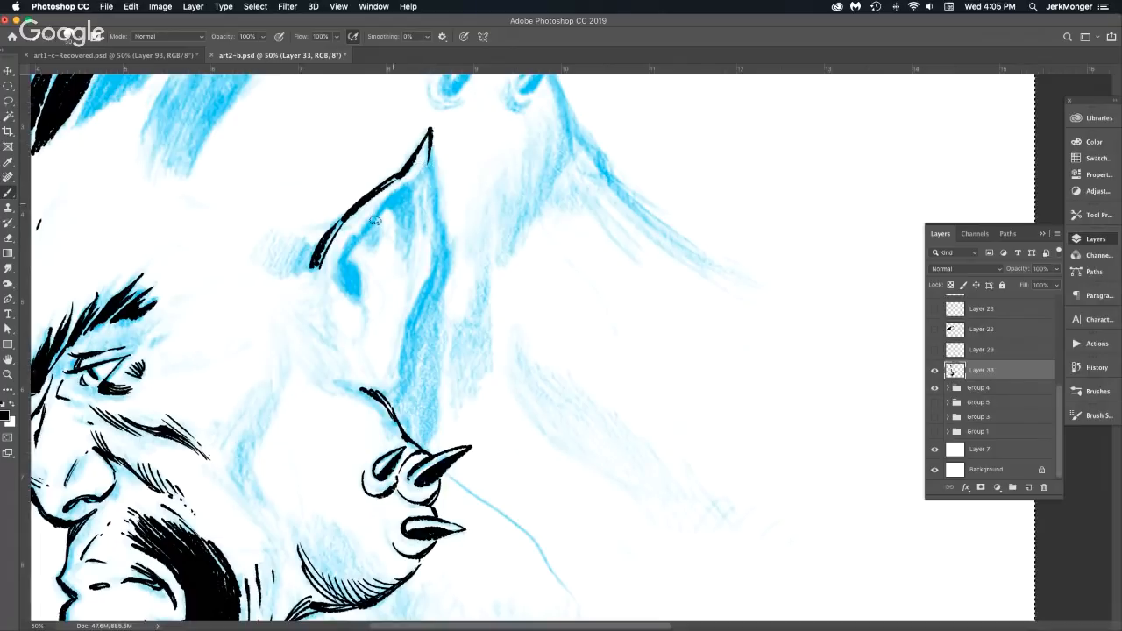
{"action": "mouse_move", "coordinate": [341, 263]}
{"action": "left_mouse_down"}
{"action": "mouse_move", "coordinate": [420, 174]}
{"action": "mouse_move", "coordinate": [414, 187]}
{"action": "mouse_move", "coordinate": [434, 145]}
{"action": "mouse_move", "coordinate": [404, 187]}
{"action": "left_mouse_up"}
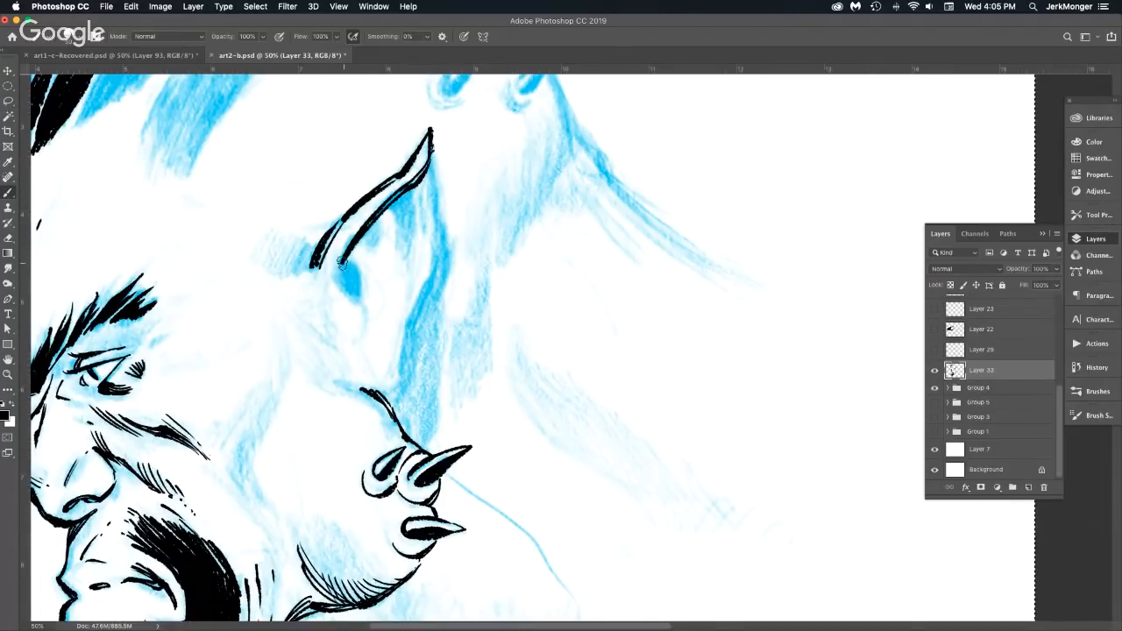
Ink the inner ear's front contour and add the black shadow shapes and fold lines beneath the upper rim.
{"action": "left_click_drag", "start_coordinate": [336, 268], "coordinate": [369, 326]}
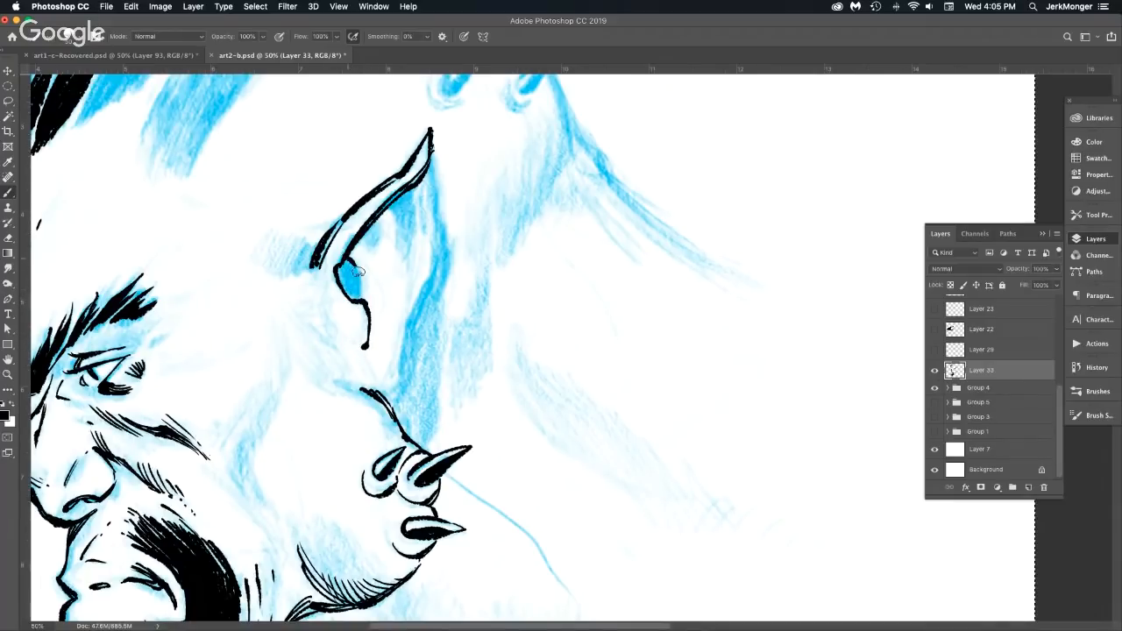
{"action": "mouse_move", "coordinate": [357, 268]}
{"action": "left_mouse_down"}
{"action": "mouse_move", "coordinate": [356, 304]}
{"action": "mouse_move", "coordinate": [360, 295]}
{"action": "left_mouse_up"}
{"action": "mouse_move", "coordinate": [367, 234]}
{"action": "left_mouse_down"}
{"action": "mouse_move", "coordinate": [380, 252]}
{"action": "mouse_move", "coordinate": [377, 219]}
{"action": "mouse_move", "coordinate": [373, 254]}
{"action": "mouse_move", "coordinate": [381, 243]}
{"action": "left_mouse_up"}
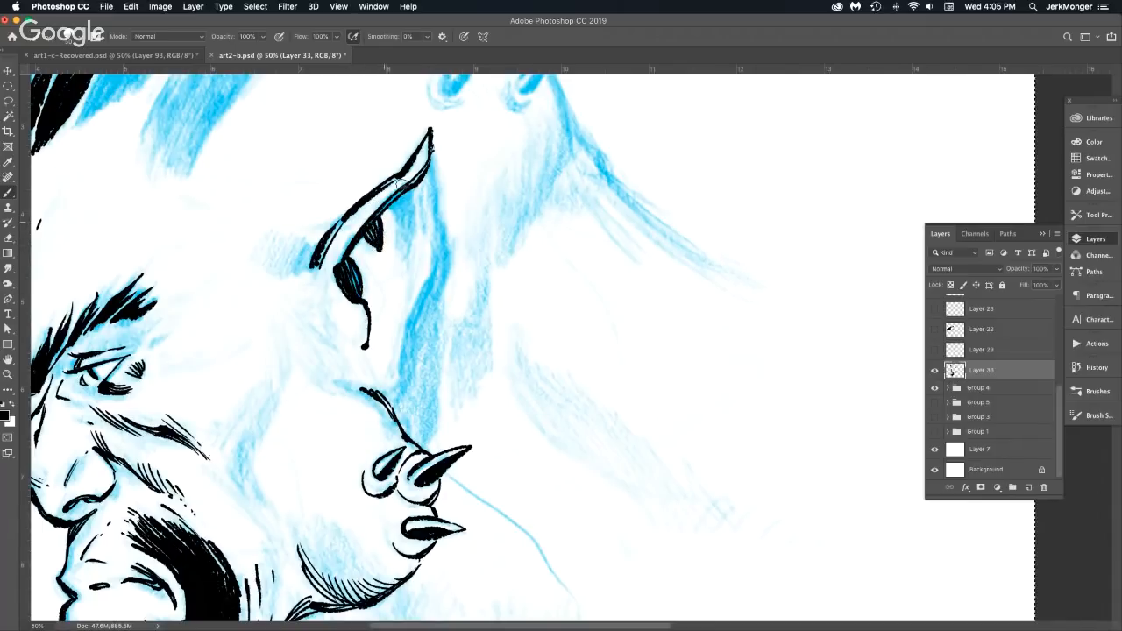
{"action": "left_click_drag", "start_coordinate": [400, 182], "coordinate": [405, 262]}
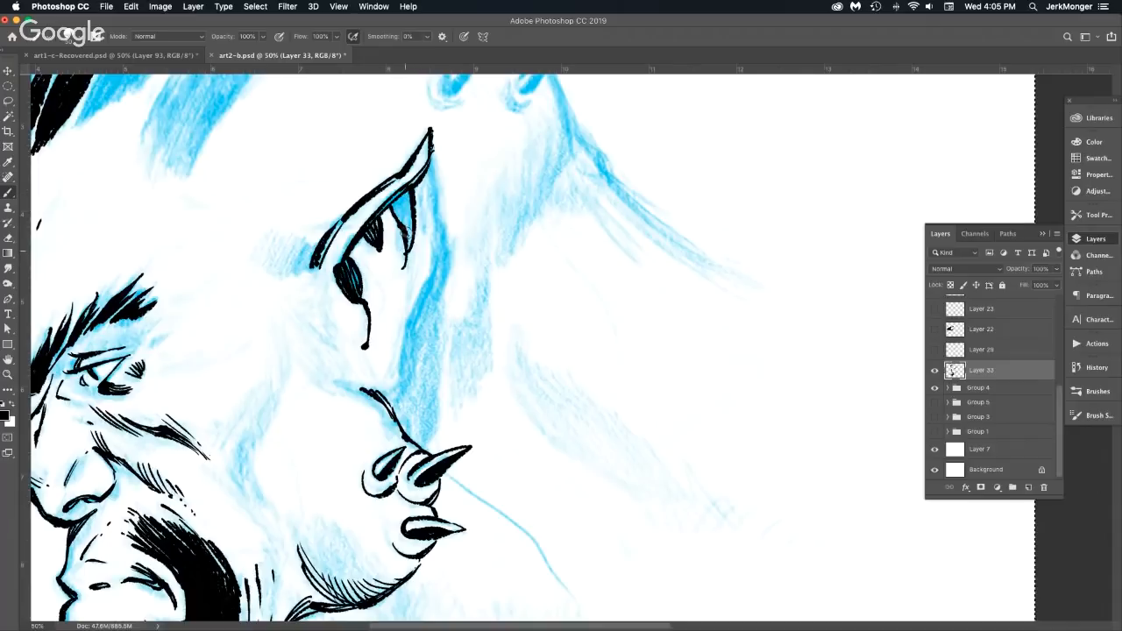
{"action": "left_click_drag", "start_coordinate": [394, 197], "coordinate": [410, 251]}
{"action": "left_click", "coordinate": [445, 263], "text": "alt"}
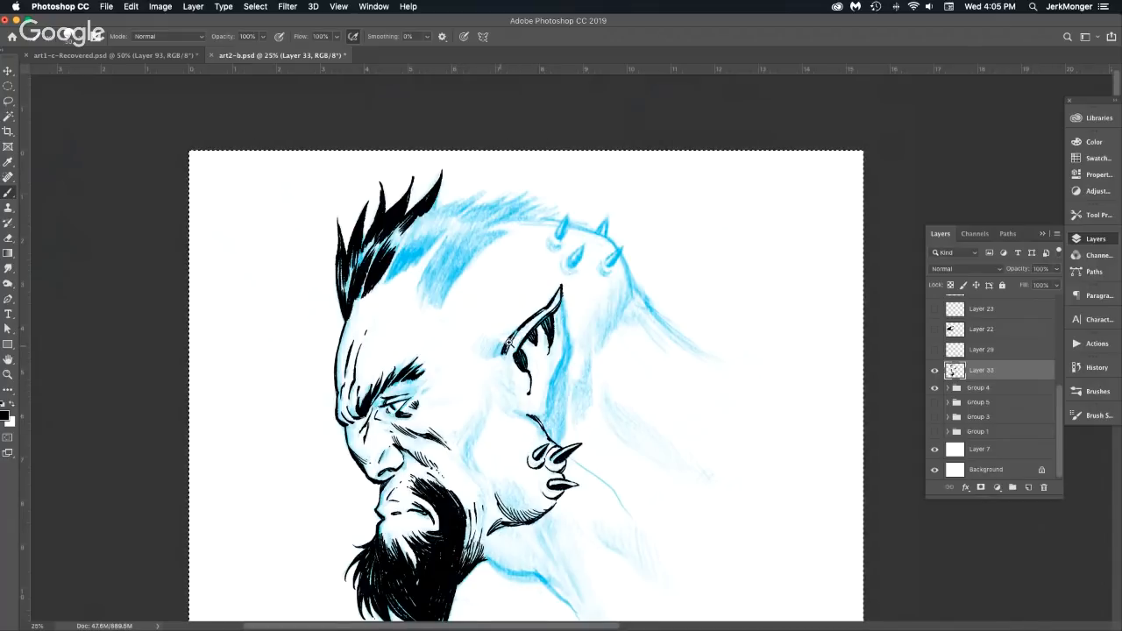
Ink short curved parallel strokes at the front base of the ear, where the upper rim meets the head.
{"action": "left_click", "coordinate": [507, 344], "text": "super"}
{"action": "left_click", "coordinate": [507, 345], "text": "super"}
{"action": "left_click", "coordinate": [508, 346], "text": "super"}
{"action": "left_click", "coordinate": [507, 345], "text": "super"}
{"action": "mouse_move", "coordinate": [490, 356]}
{"action": "left_mouse_down"}
{"action": "mouse_move", "coordinate": [436, 399]}
{"action": "mouse_move", "coordinate": [505, 314]}
{"action": "left_mouse_up"}
{"action": "key", "text": "super+z"}
{"action": "left_click_drag", "start_coordinate": [447, 396], "coordinate": [506, 323]}
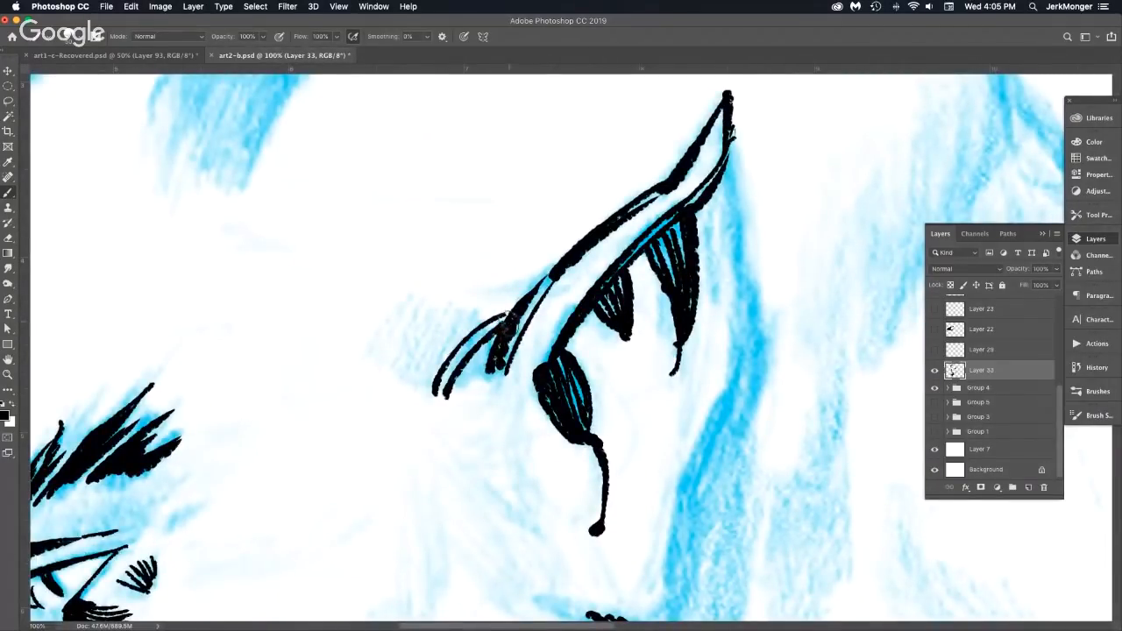
{"action": "left_click_drag", "start_coordinate": [462, 392], "coordinate": [498, 344]}
Cross-hatch the curved strokes at the front base of the ear with short diagonal lines.
{"action": "mouse_move", "coordinate": [434, 384]}
{"action": "left_mouse_down"}
{"action": "mouse_move", "coordinate": [438, 356]}
{"action": "mouse_move", "coordinate": [465, 383]}
{"action": "left_mouse_up"}
{"action": "left_click_drag", "start_coordinate": [451, 340], "coordinate": [478, 370]}
{"action": "left_click_drag", "start_coordinate": [469, 323], "coordinate": [492, 356]}
{"action": "mouse_move", "coordinate": [489, 311]}
{"action": "left_mouse_down"}
{"action": "mouse_move", "coordinate": [503, 340]}
{"action": "mouse_move", "coordinate": [509, 328]}
{"action": "left_mouse_up"}
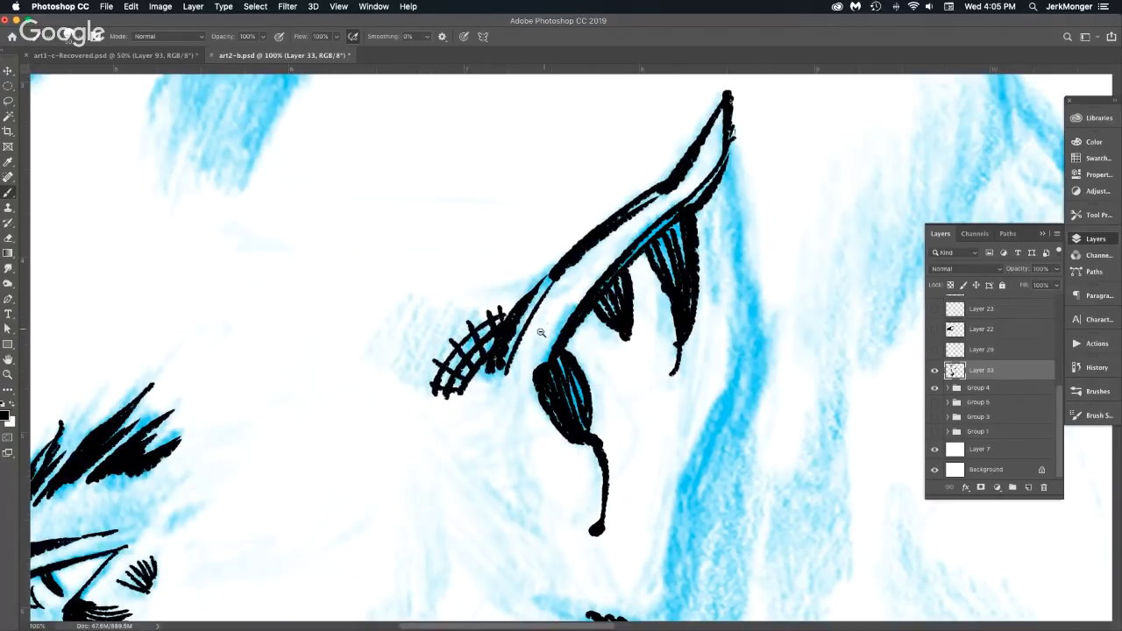
{"action": "left_click", "coordinate": [541, 333], "text": "alt"}
{"action": "left_click", "coordinate": [543, 329], "text": "alt"}
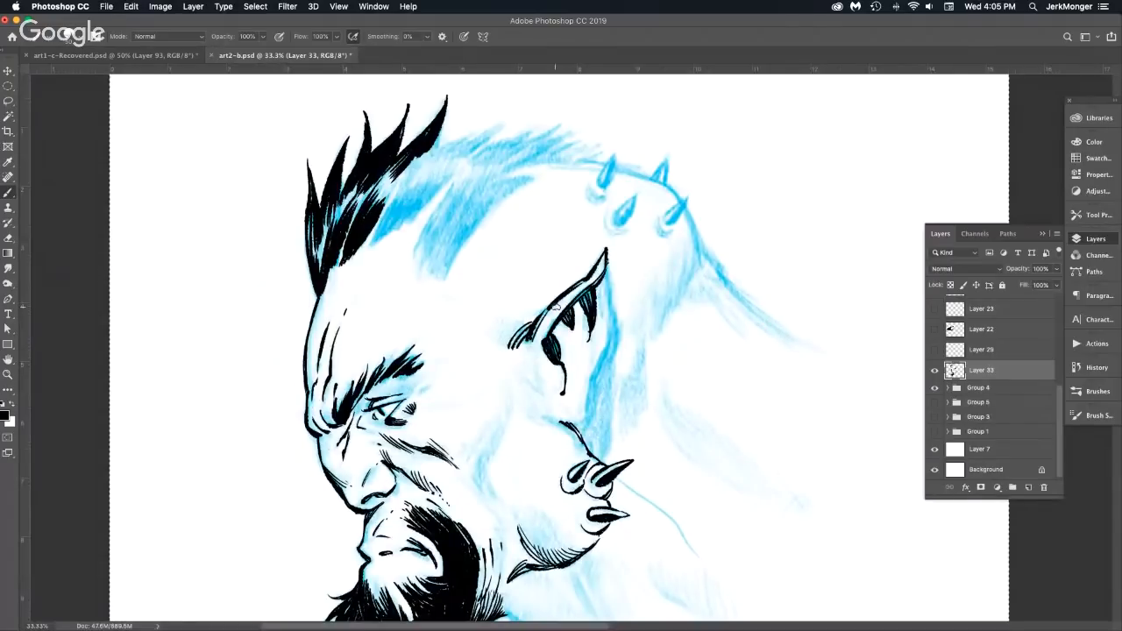
Ink the cheek contour from below the front of the ear down into the cheek hollow, thickening its lower end.
{"action": "left_click_drag", "start_coordinate": [585, 368], "coordinate": [531, 303]}
{"action": "left_click_drag", "start_coordinate": [453, 288], "coordinate": [453, 373]}
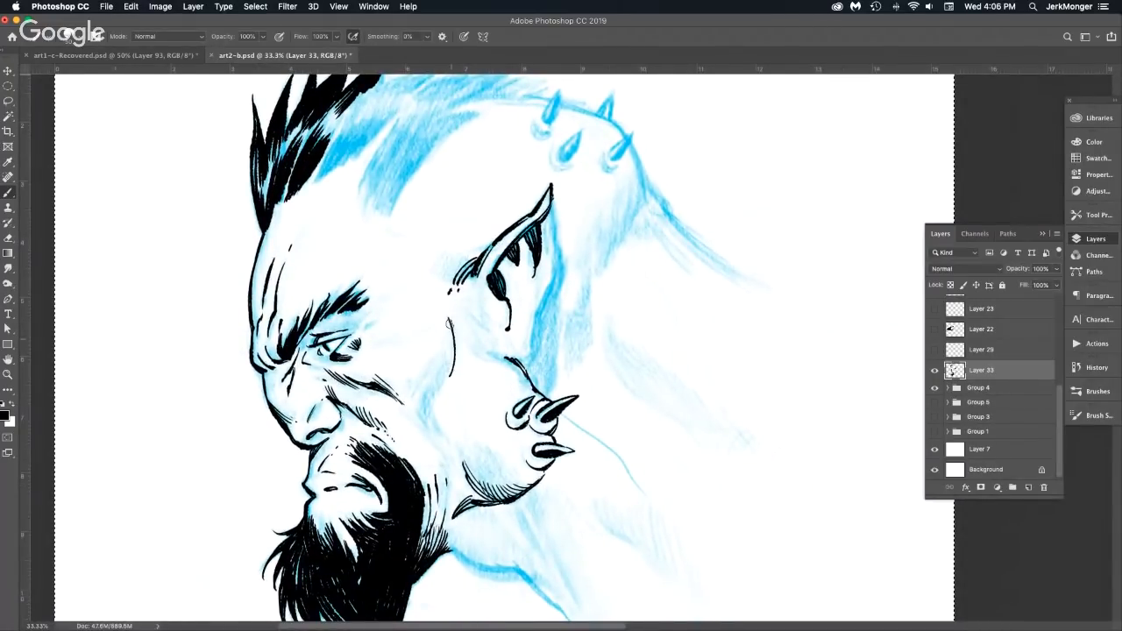
{"action": "left_click_drag", "start_coordinate": [447, 316], "coordinate": [450, 350]}
{"action": "left_click_drag", "start_coordinate": [431, 391], "coordinate": [425, 410]}
{"action": "left_click_drag", "start_coordinate": [452, 369], "coordinate": [426, 409]}
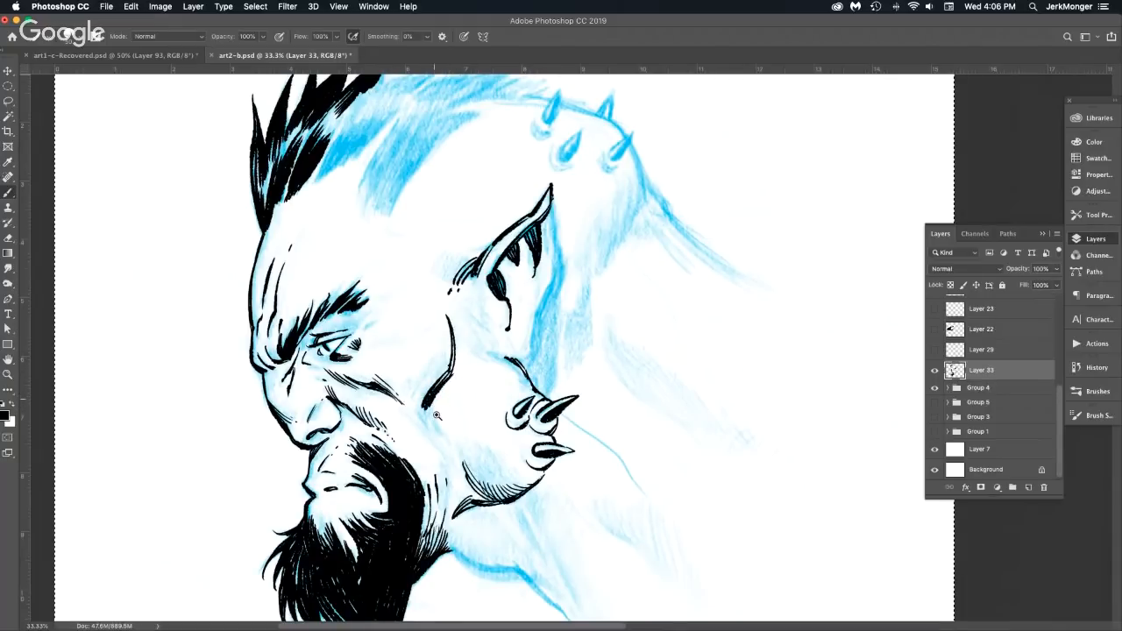
Extend the cheek contour from the hollow down toward the jaw beside the beard with tapered, overlapping strokes.
{"action": "scroll", "coordinate": [437, 415], "scroll_direction": "up", "scroll_amount": 2}
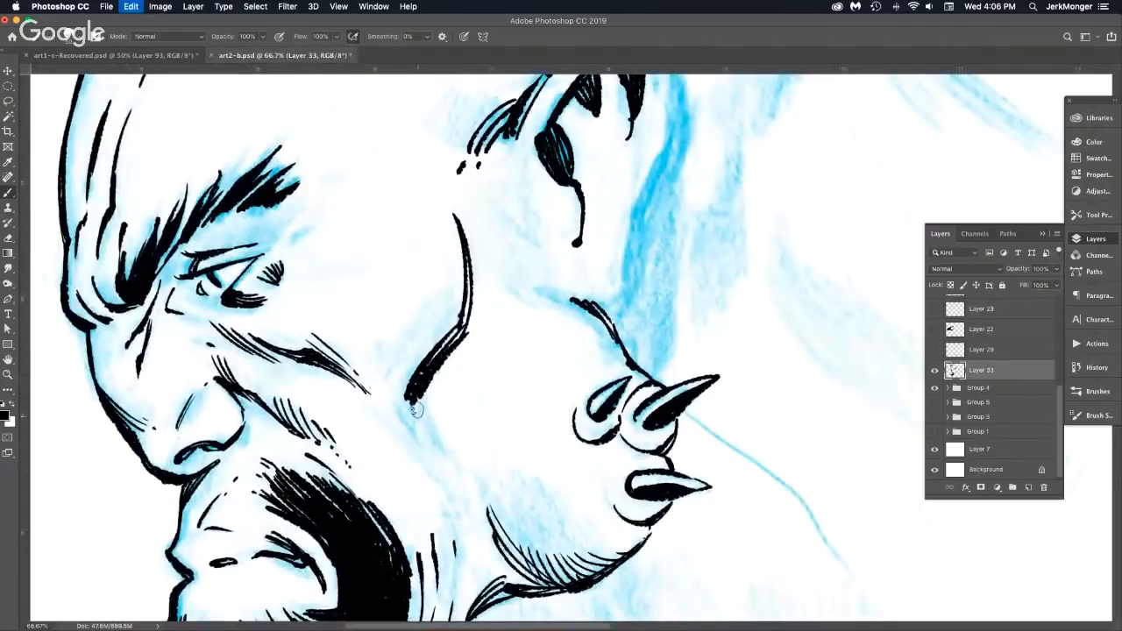
{"action": "left_click_drag", "start_coordinate": [446, 463], "coordinate": [412, 403]}
{"action": "left_click_drag", "start_coordinate": [401, 352], "coordinate": [443, 457]}
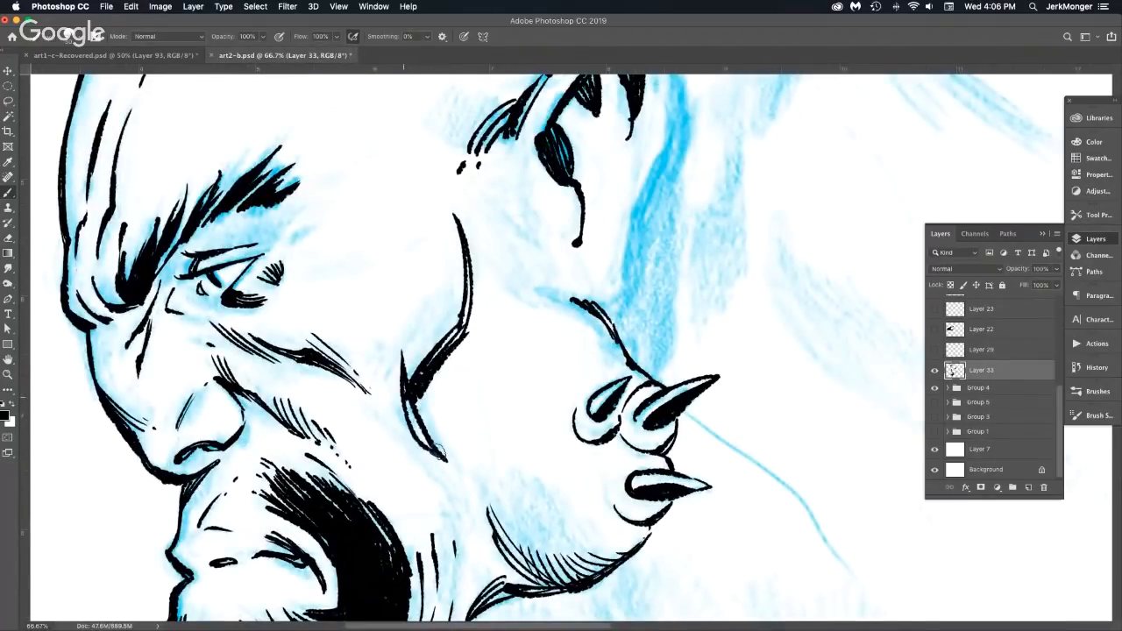
{"action": "left_click_drag", "start_coordinate": [404, 388], "coordinate": [432, 448]}
{"action": "mouse_move", "coordinate": [406, 384]}
{"action": "left_mouse_down"}
{"action": "mouse_move", "coordinate": [439, 441]}
{"action": "mouse_move", "coordinate": [427, 463]}
{"action": "mouse_move", "coordinate": [459, 519]}
{"action": "left_mouse_up"}
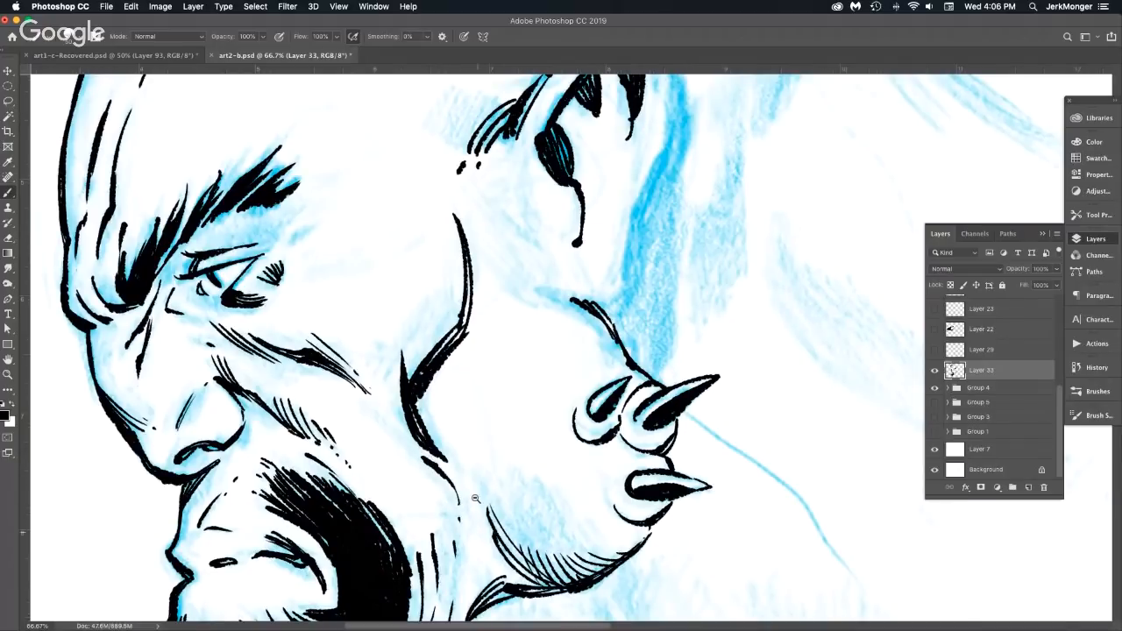
{"action": "left_click", "coordinate": [484, 456], "text": "alt"}
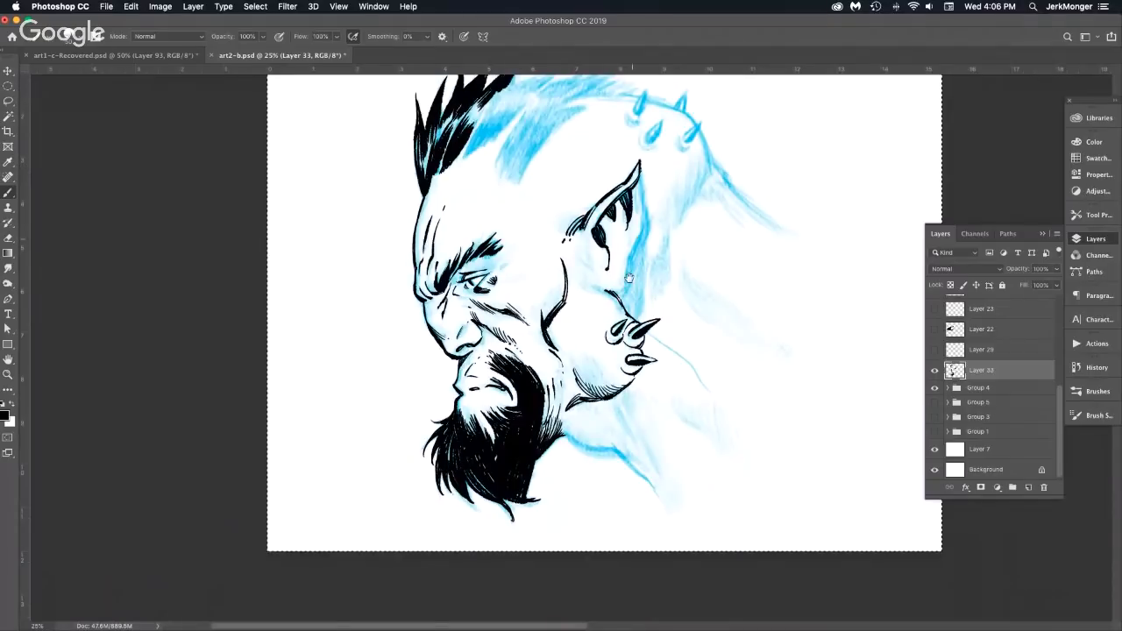
Ink the ear's lobe and rear outline, running from the lobe's lower edge up to the pointed tip.
{"action": "scroll", "coordinate": [618, 298], "scroll_direction": "up", "scroll_amount": 2}
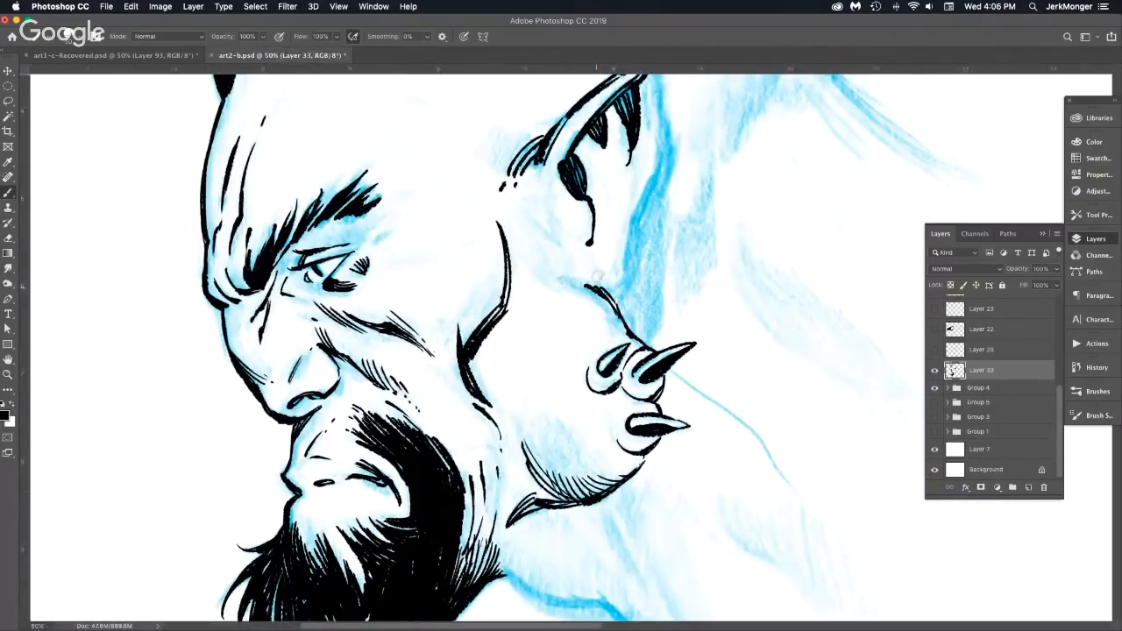
{"action": "mouse_move", "coordinate": [558, 283]}
{"action": "left_mouse_down"}
{"action": "mouse_move", "coordinate": [584, 286]}
{"action": "mouse_move", "coordinate": [558, 383]}
{"action": "mouse_move", "coordinate": [473, 361]}
{"action": "left_mouse_up"}
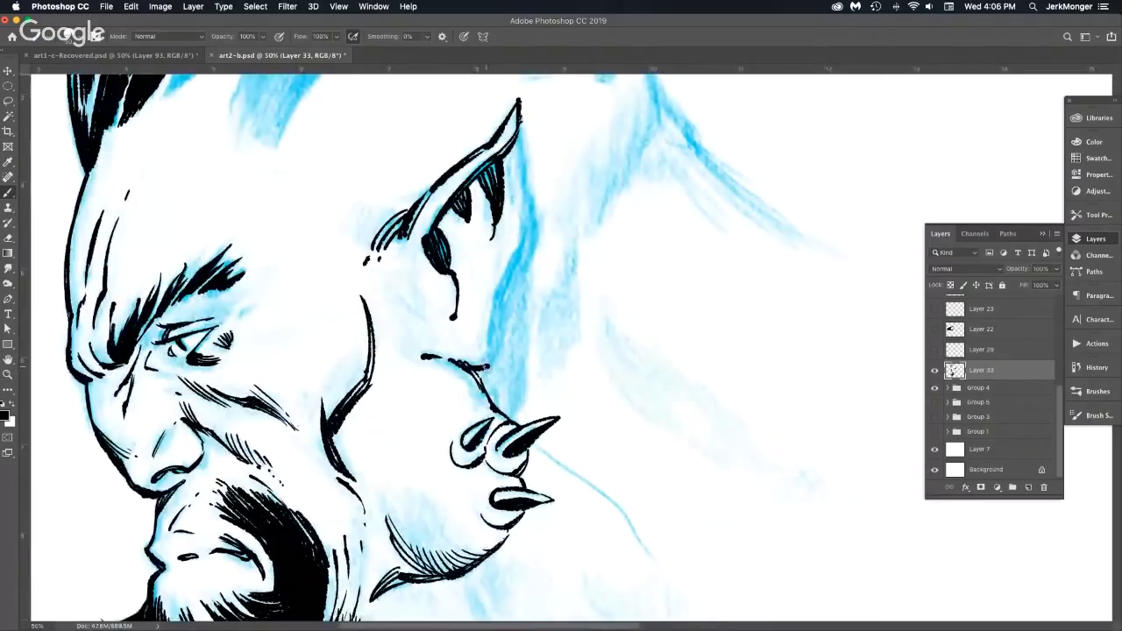
{"action": "left_click_drag", "start_coordinate": [498, 319], "coordinate": [482, 372]}
{"action": "left_click_drag", "start_coordinate": [496, 283], "coordinate": [496, 352]}
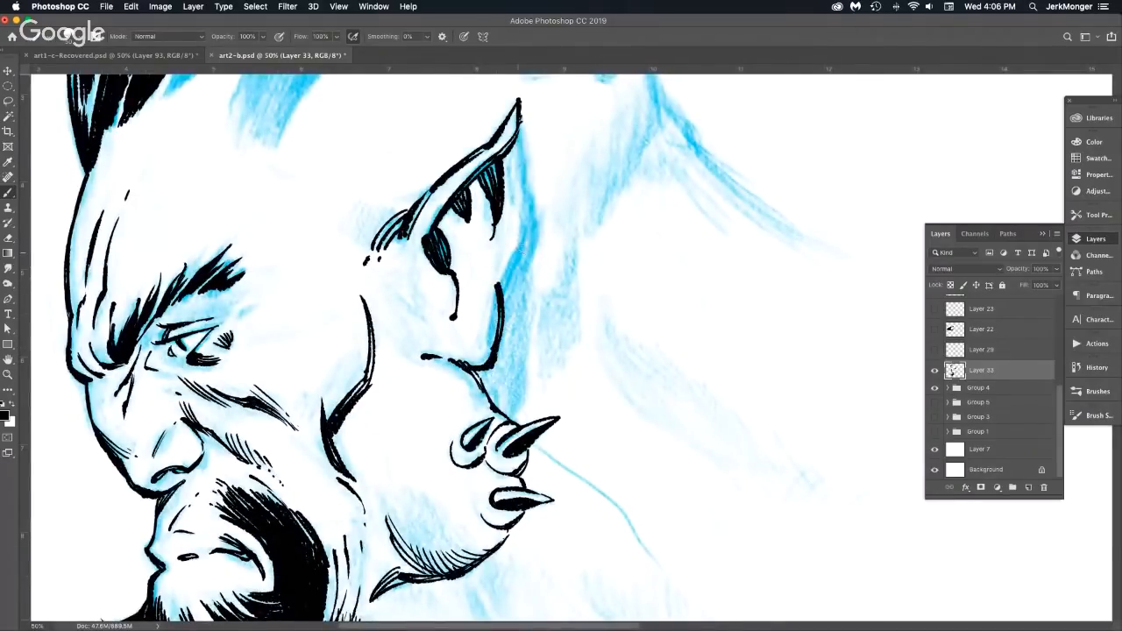
{"action": "mouse_move", "coordinate": [516, 251]}
{"action": "left_mouse_down"}
{"action": "mouse_move", "coordinate": [497, 285]}
{"action": "mouse_move", "coordinate": [530, 231]}
{"action": "left_mouse_up"}
{"action": "left_click_drag", "start_coordinate": [519, 132], "coordinate": [530, 195]}
{"action": "left_click_drag", "start_coordinate": [523, 135], "coordinate": [527, 233]}
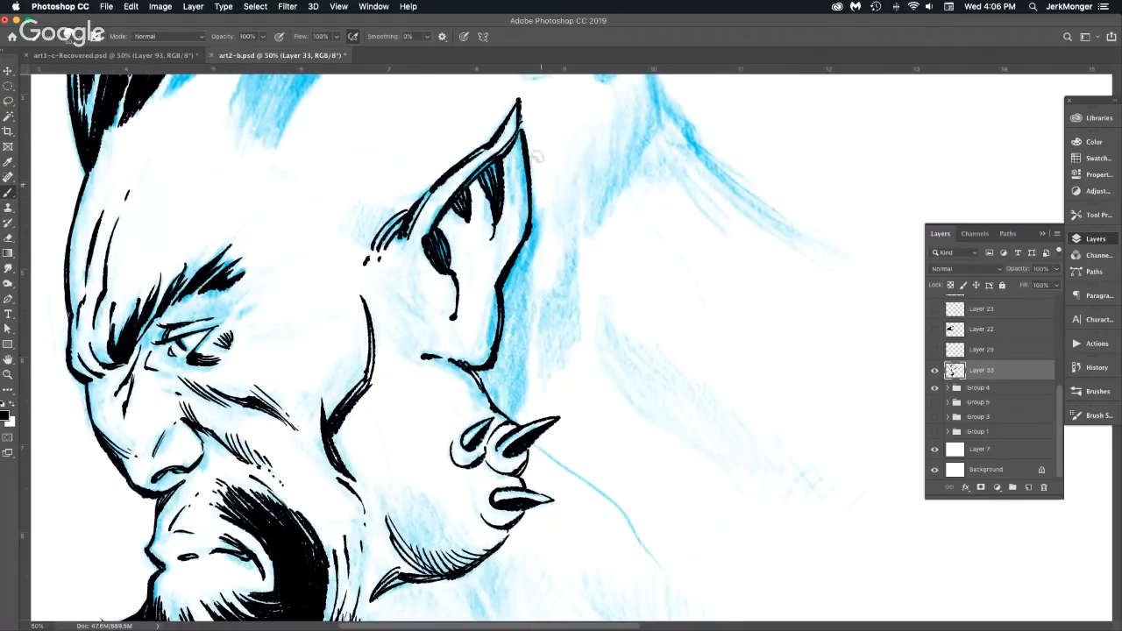
Ink the inner fold line along the ear's rear rim and add small shadow marks above the lobe.
{"action": "mouse_move", "coordinate": [514, 158]}
{"action": "left_mouse_down"}
{"action": "mouse_move", "coordinate": [506, 249]}
{"action": "mouse_move", "coordinate": [509, 156]}
{"action": "mouse_move", "coordinate": [512, 232]}
{"action": "mouse_move", "coordinate": [487, 286]}
{"action": "left_mouse_up"}
{"action": "left_click_drag", "start_coordinate": [506, 236], "coordinate": [514, 196]}
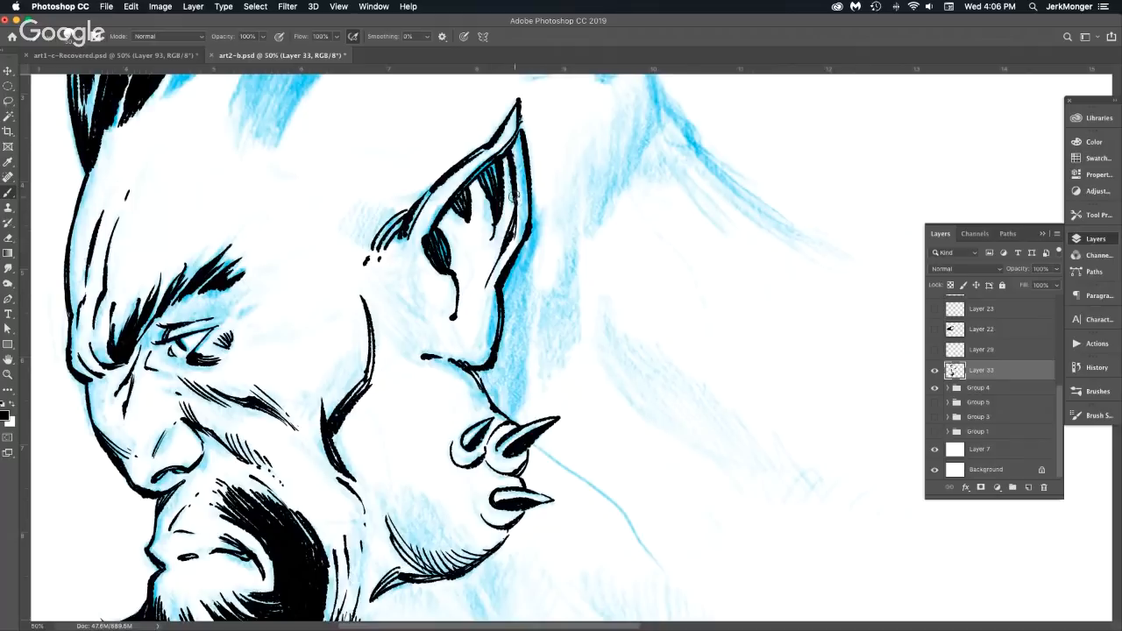
{"action": "left_click_drag", "start_coordinate": [491, 268], "coordinate": [482, 308]}
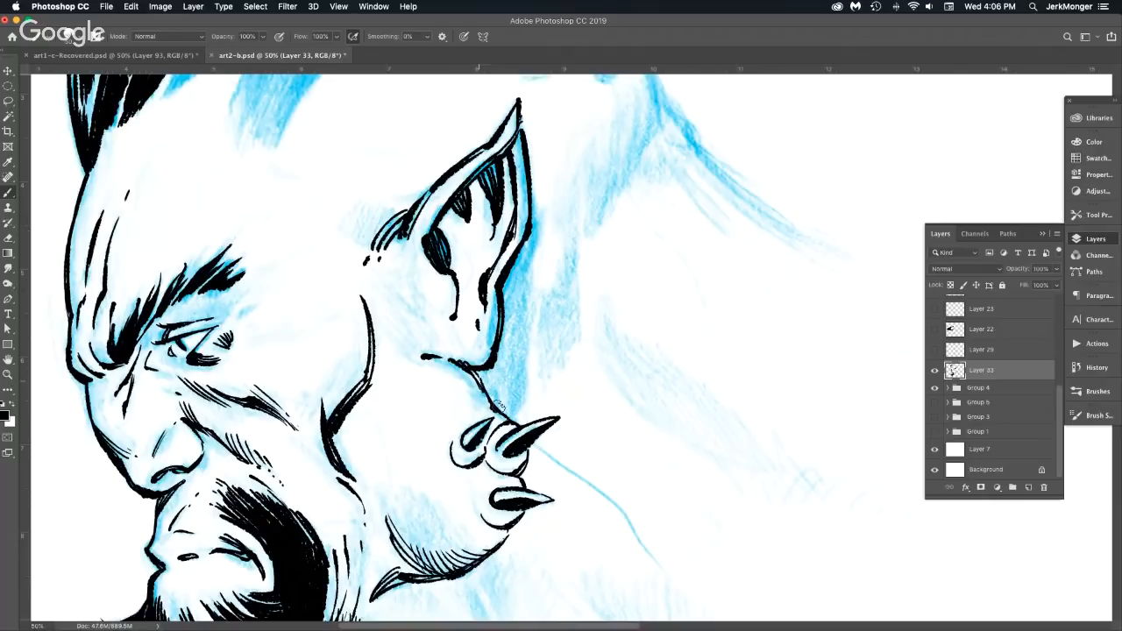
Outline the narrow shadow behind the ear down to the jaw spikes and fill it with black strokes.
{"action": "mouse_move", "coordinate": [475, 369]}
{"action": "left_mouse_down"}
{"action": "mouse_move", "coordinate": [497, 405]}
{"action": "mouse_move", "coordinate": [511, 397]}
{"action": "left_mouse_up"}
{"action": "mouse_move", "coordinate": [530, 226]}
{"action": "left_mouse_down"}
{"action": "mouse_move", "coordinate": [515, 288]}
{"action": "mouse_move", "coordinate": [512, 389]}
{"action": "mouse_move", "coordinate": [496, 370]}
{"action": "mouse_move", "coordinate": [486, 377]}
{"action": "mouse_move", "coordinate": [500, 405]}
{"action": "left_mouse_up"}
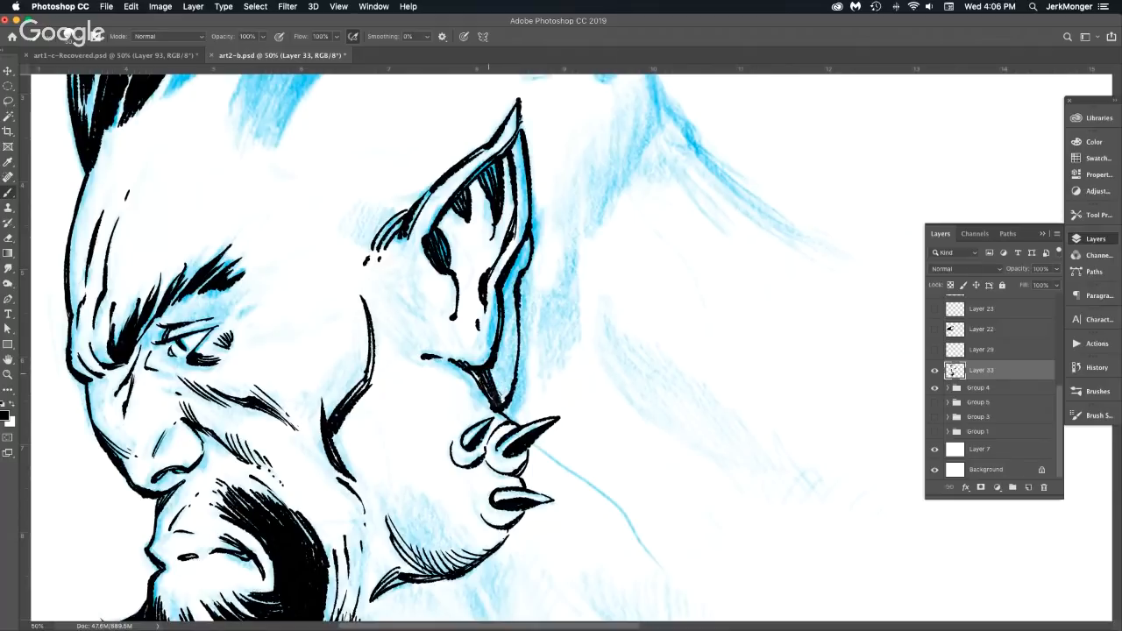
{"action": "left_click_drag", "start_coordinate": [496, 365], "coordinate": [506, 404]}
{"action": "left_click_drag", "start_coordinate": [501, 342], "coordinate": [498, 392]}
{"action": "left_click_drag", "start_coordinate": [505, 307], "coordinate": [507, 393]}
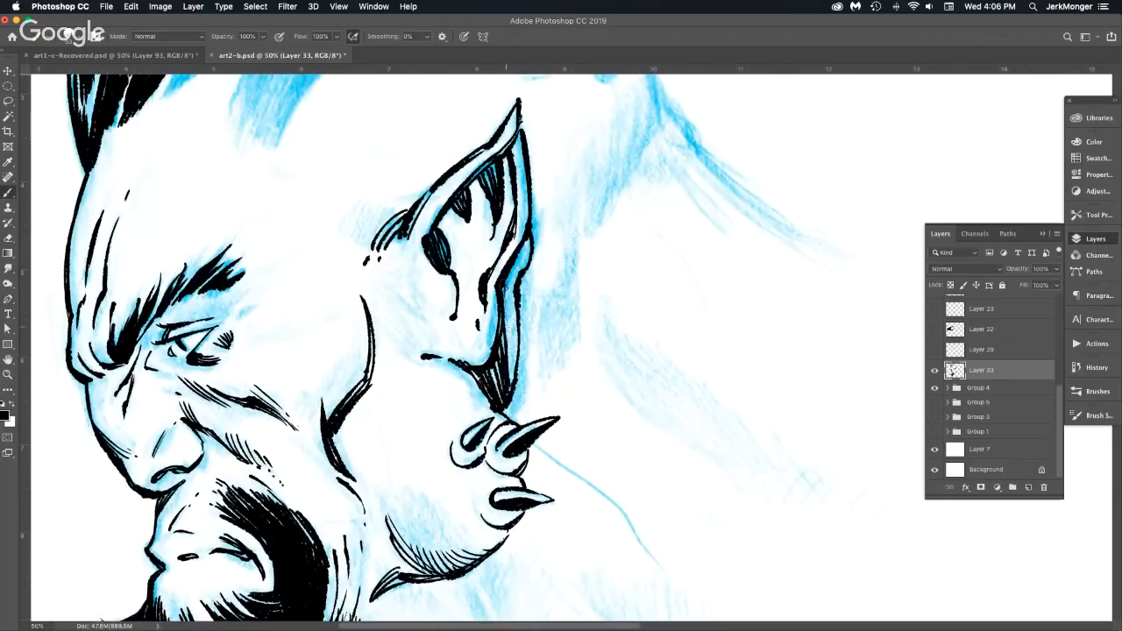
{"action": "mouse_move", "coordinate": [513, 282]}
{"action": "left_mouse_down"}
{"action": "mouse_move", "coordinate": [508, 385]}
{"action": "mouse_move", "coordinate": [514, 376]}
{"action": "left_mouse_up"}
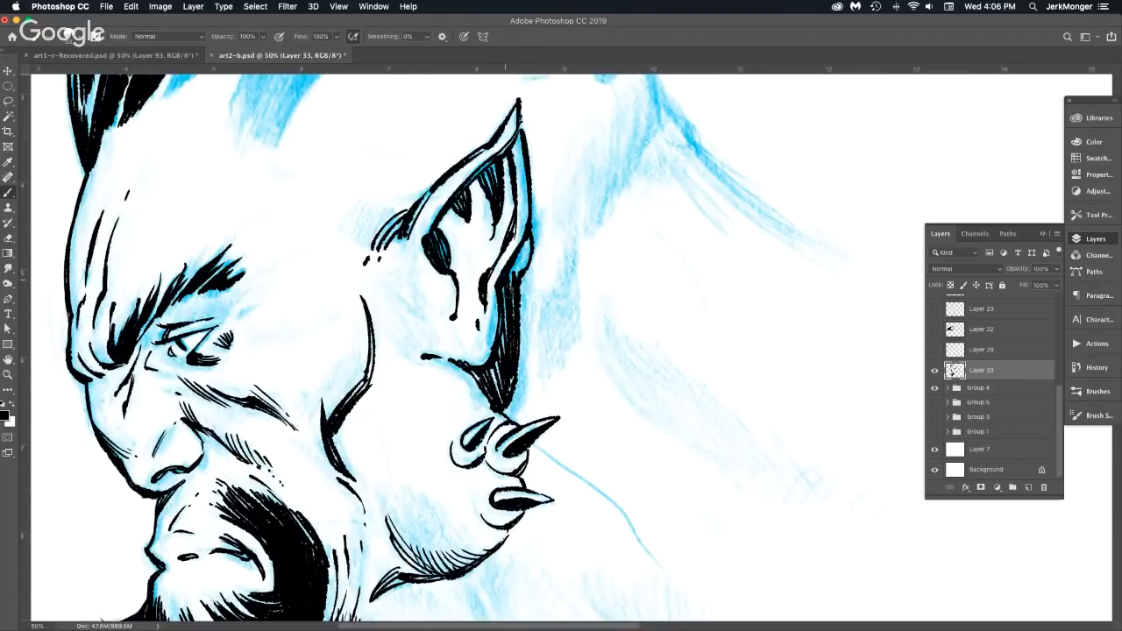
{"action": "left_click_drag", "start_coordinate": [526, 237], "coordinate": [514, 282]}
{"action": "left_click_drag", "start_coordinate": [531, 239], "coordinate": [523, 264]}
Ink the front neck contour from beneath the beard down to the end of the sketched line, with thick and thin accents.
{"action": "left_click", "coordinate": [551, 293], "text": "alt"}
{"action": "left_click", "coordinate": [554, 294], "text": "alt"}
{"action": "left_click", "coordinate": [555, 294], "text": "alt"}
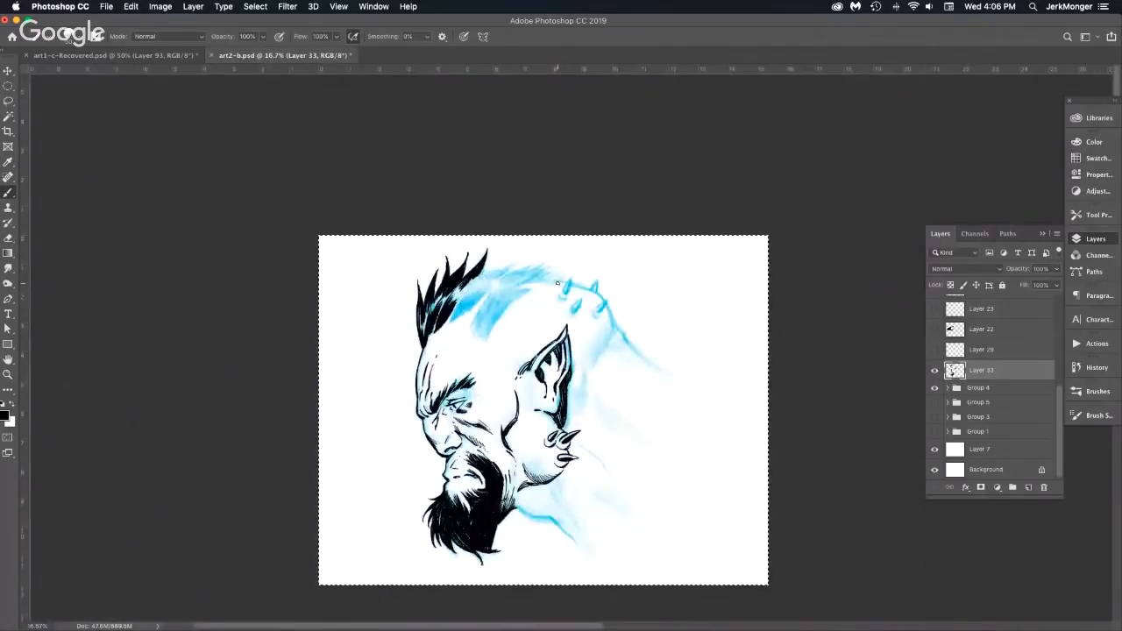
{"action": "left_click", "coordinate": [529, 505], "text": "super"}
{"action": "left_click", "coordinate": [530, 505], "text": "super"}
{"action": "left_click", "coordinate": [530, 505], "text": "super"}
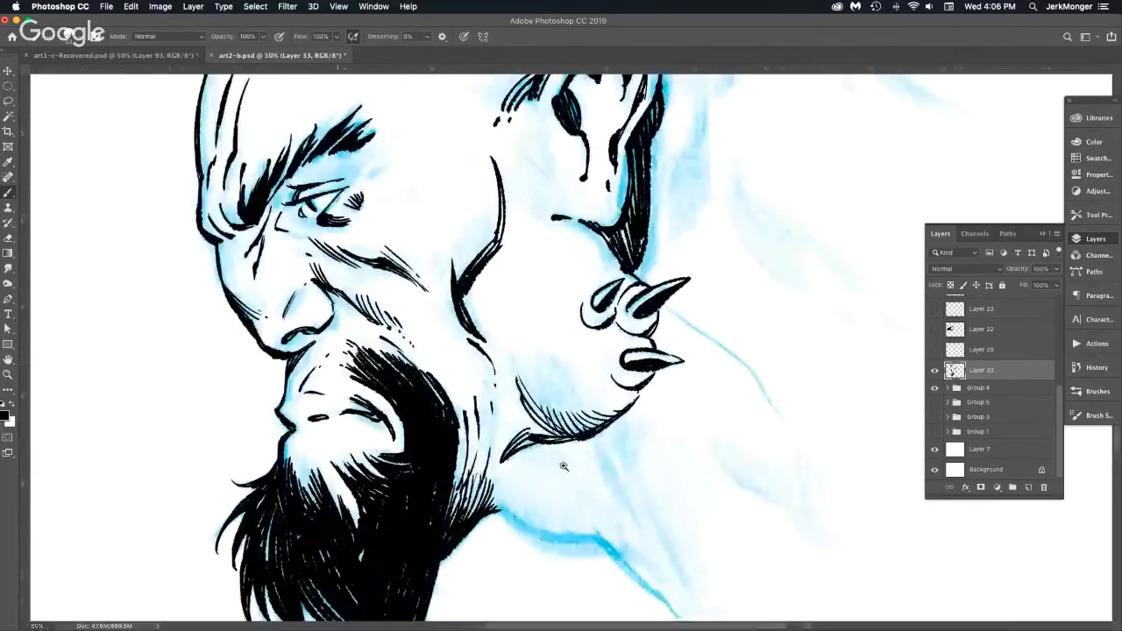
{"action": "left_click_drag", "start_coordinate": [494, 435], "coordinate": [218, 322]}
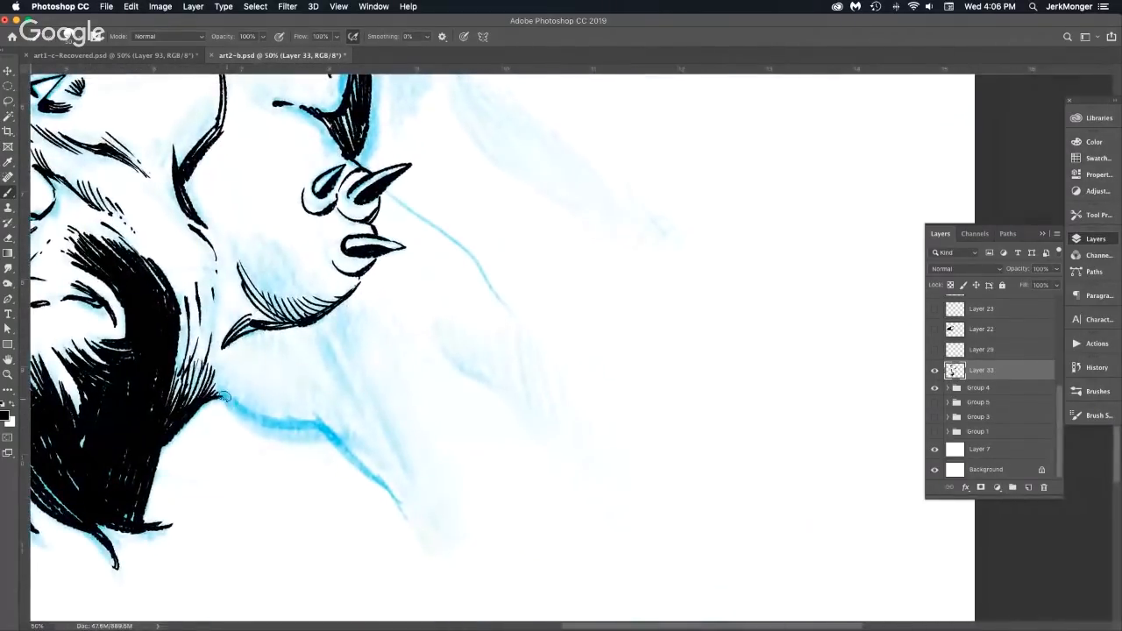
{"action": "mouse_move", "coordinate": [221, 396]}
{"action": "left_mouse_down"}
{"action": "mouse_move", "coordinate": [277, 428]}
{"action": "mouse_move", "coordinate": [323, 429]}
{"action": "left_mouse_up"}
{"action": "mouse_move", "coordinate": [250, 413]}
{"action": "left_mouse_down"}
{"action": "mouse_move", "coordinate": [317, 425]}
{"action": "mouse_move", "coordinate": [306, 423]}
{"action": "mouse_move", "coordinate": [395, 487]}
{"action": "left_mouse_up"}
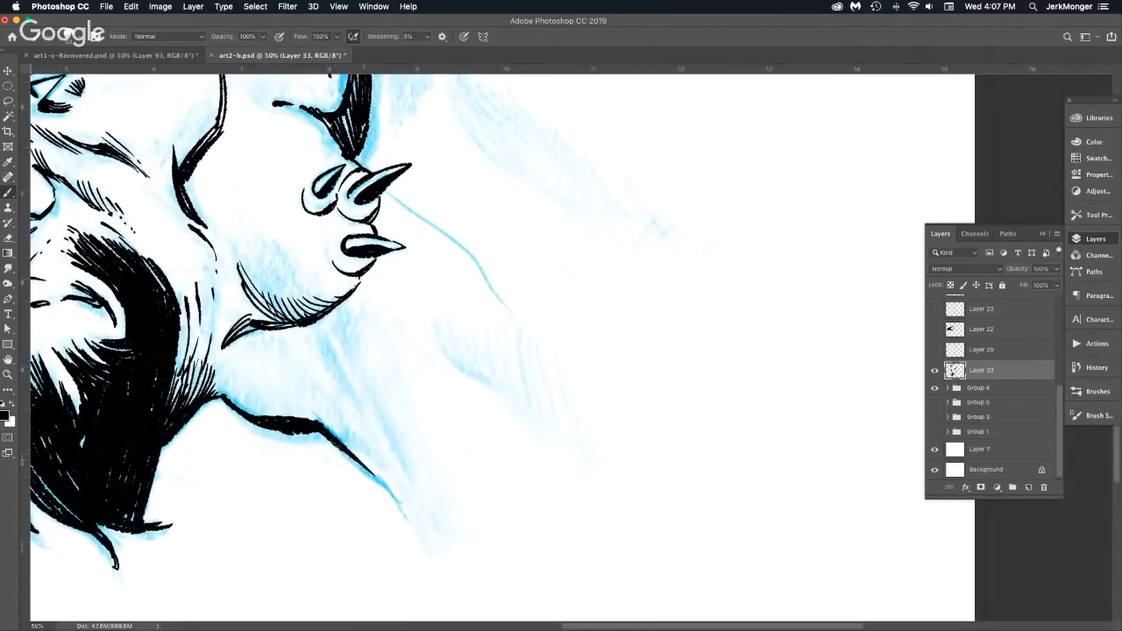
{"action": "mouse_move", "coordinate": [329, 438]}
{"action": "left_mouse_down"}
{"action": "mouse_move", "coordinate": [396, 485]}
{"action": "mouse_move", "coordinate": [424, 528]}
{"action": "left_mouse_up"}
{"action": "left_click_drag", "start_coordinate": [384, 485], "coordinate": [441, 556]}
{"action": "left_click_drag", "start_coordinate": [457, 508], "coordinate": [426, 526]}
Hatch curved strokes in front of the ear down to the lobe and add short strokes beyond the eye's outer corner.
{"action": "left_click", "coordinate": [446, 512], "text": "alt"}
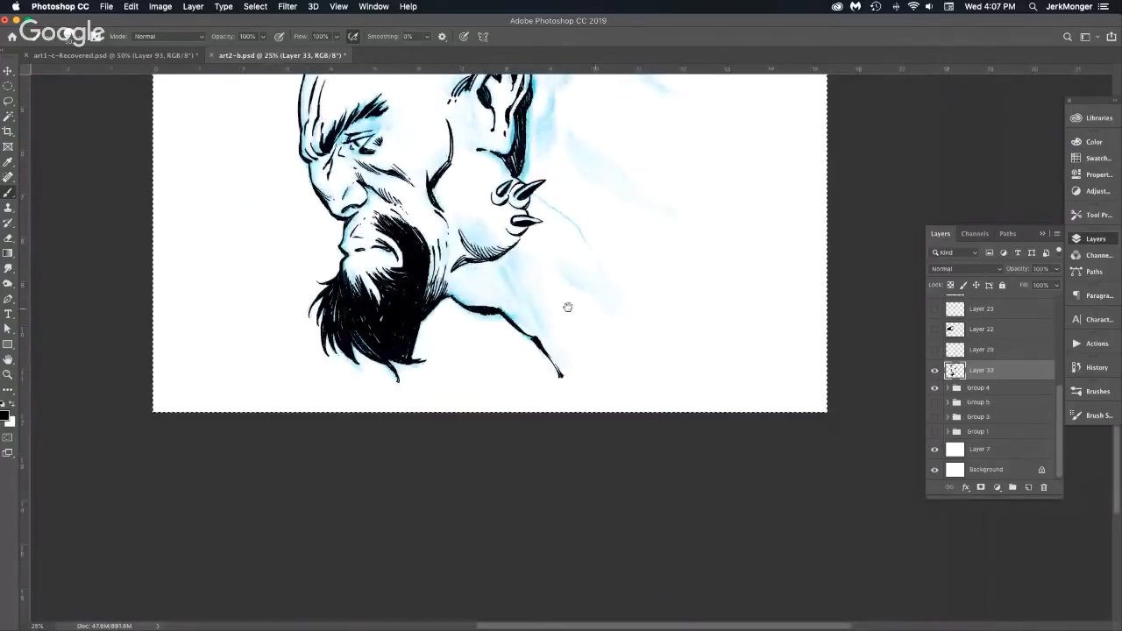
{"action": "left_click_drag", "start_coordinate": [560, 314], "coordinate": [462, 418]}
{"action": "left_click", "coordinate": [480, 387], "text": "alt"}
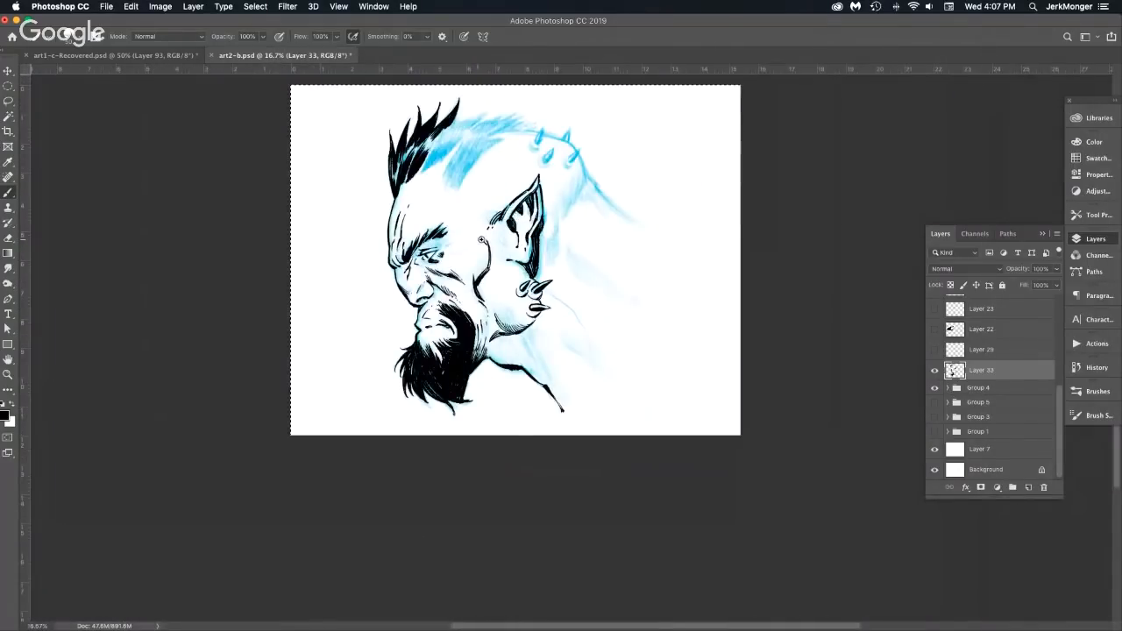
{"action": "left_click", "coordinate": [485, 240], "text": "super"}
{"action": "left_click", "coordinate": [498, 239], "text": "super"}
{"action": "left_click", "coordinate": [515, 346], "text": "super"}
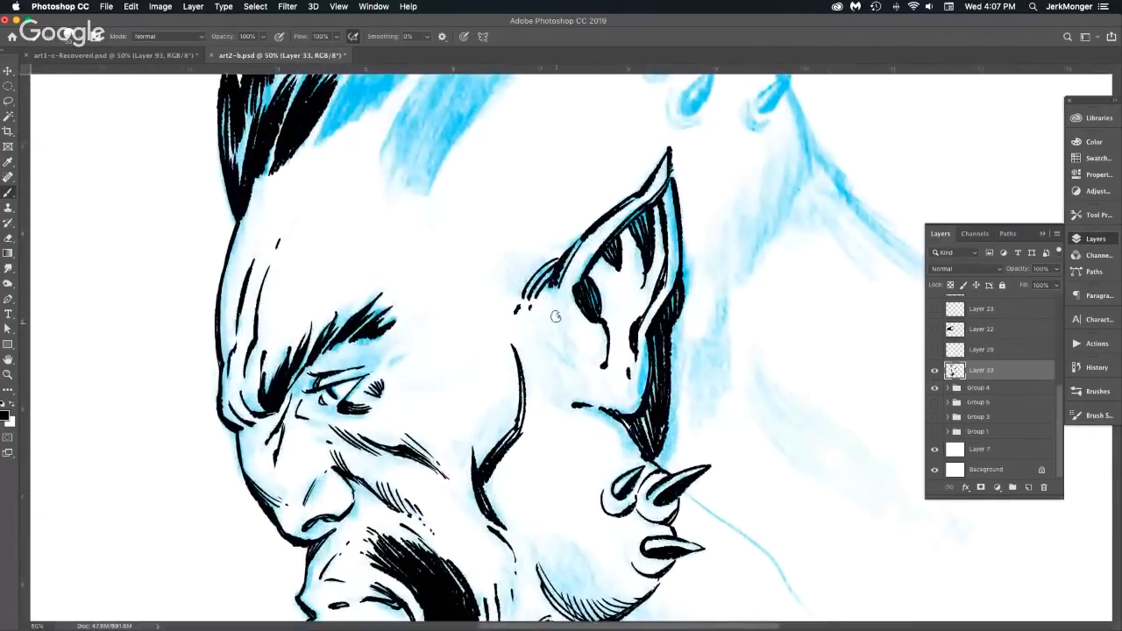
{"action": "left_click_drag", "start_coordinate": [550, 350], "coordinate": [590, 402]}
{"action": "left_click_drag", "start_coordinate": [551, 314], "coordinate": [588, 399]}
{"action": "left_click_drag", "start_coordinate": [555, 316], "coordinate": [591, 394]}
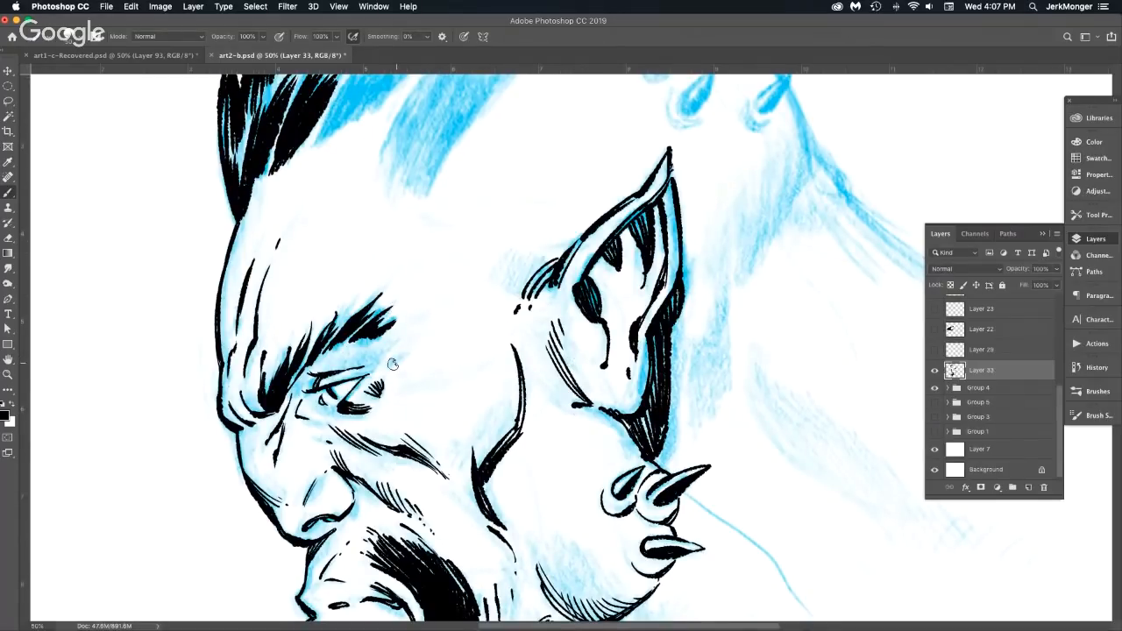
{"action": "mouse_move", "coordinate": [392, 362]}
{"action": "left_mouse_down"}
{"action": "mouse_move", "coordinate": [418, 346]}
{"action": "mouse_move", "coordinate": [414, 332]}
{"action": "left_mouse_up"}
{"action": "left_click_drag", "start_coordinate": [391, 360], "coordinate": [419, 340]}
Check the whole portrait's black inks alone by hiding the blue sketch in Group 4, and show the group again.
{"action": "left_click", "coordinate": [479, 420], "text": "alt"}
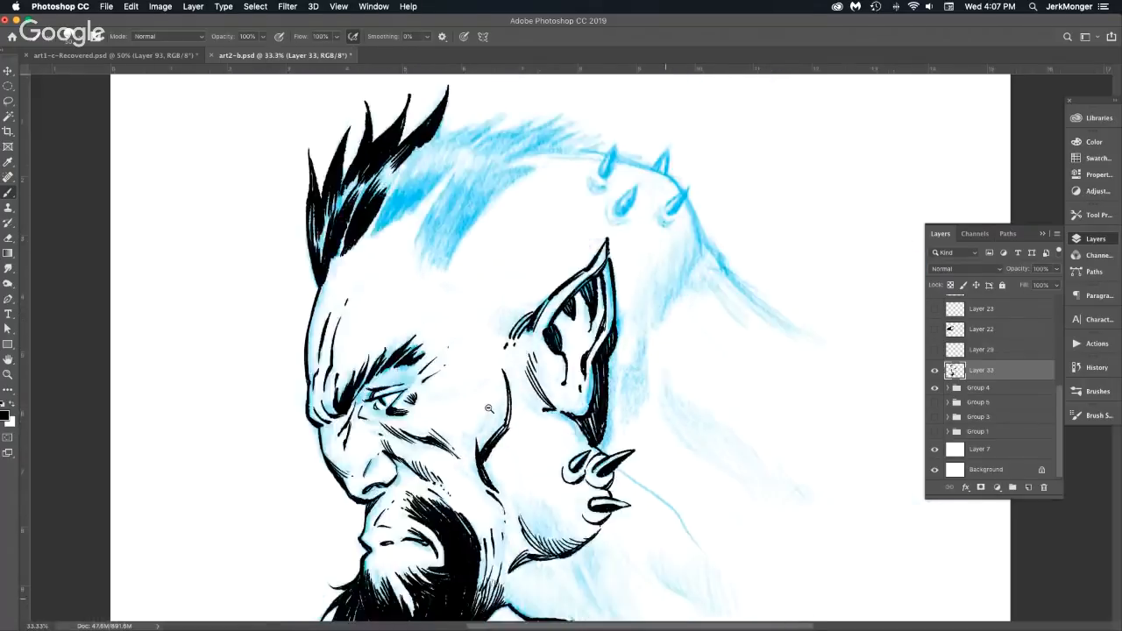
{"action": "left_click", "coordinate": [480, 420], "text": "alt"}
{"action": "left_click", "coordinate": [480, 420], "text": "alt"}
{"action": "left_click_drag", "start_coordinate": [481, 420], "coordinate": [622, 318]}
{"action": "left_click_drag", "start_coordinate": [694, 300], "coordinate": [477, 324]}
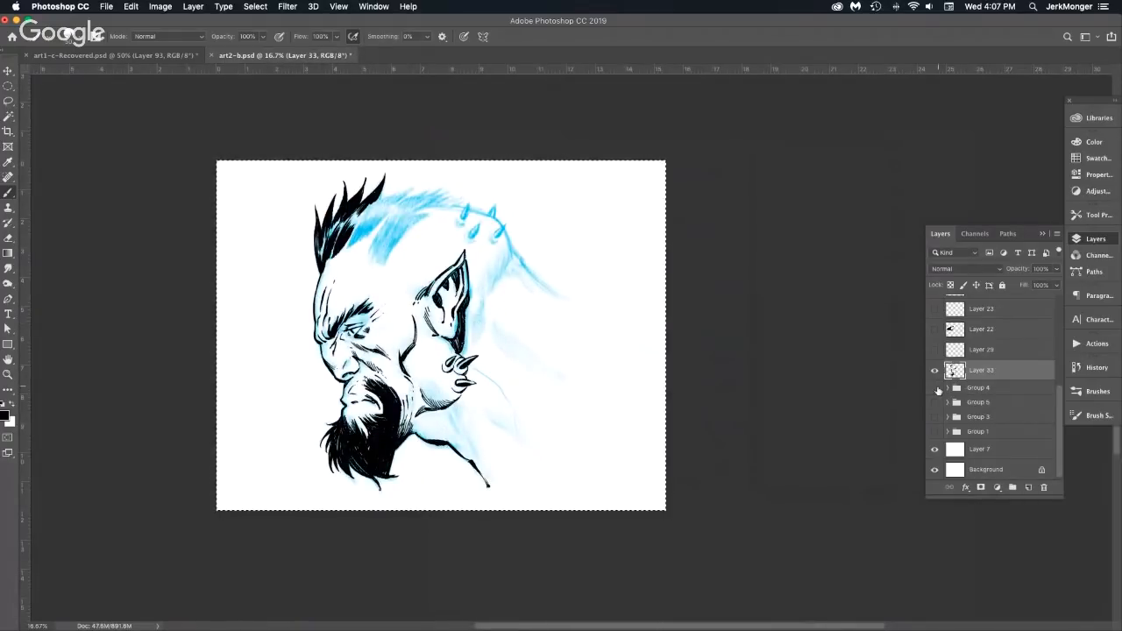
{"action": "left_click", "coordinate": [938, 391]}
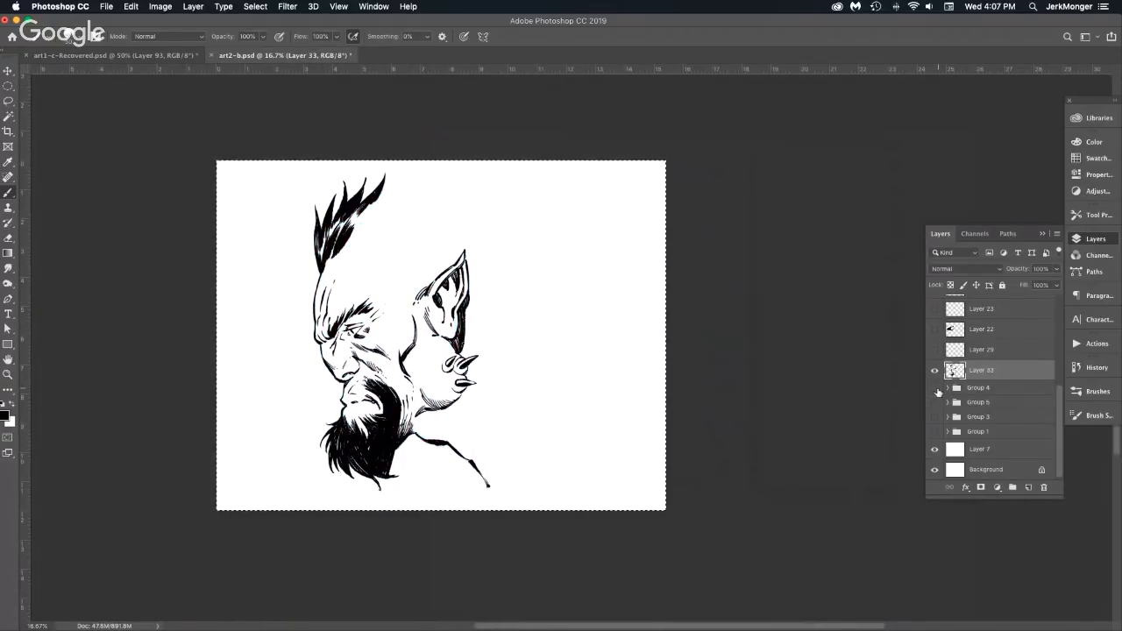
{"action": "left_click", "coordinate": [936, 388]}
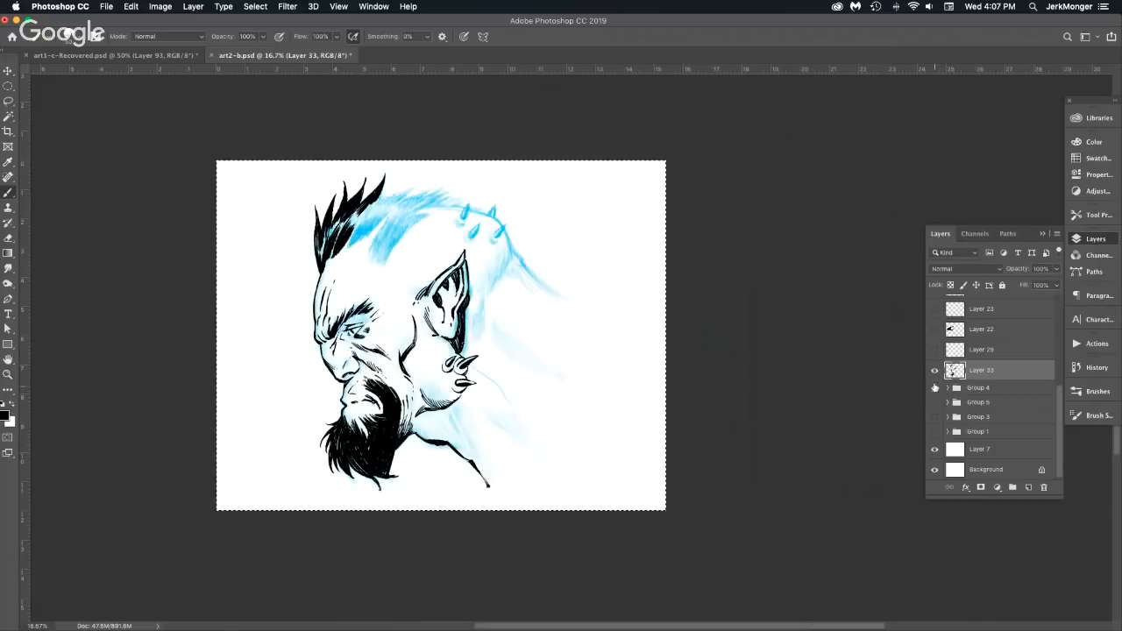
Ink the next hair tuft behind the front mohawk spikes with dense, tapered diagonal strokes over the blue shading.
{"action": "left_click_drag", "start_coordinate": [364, 233], "coordinate": [293, 420]}
{"action": "left_click", "coordinate": [451, 162]}
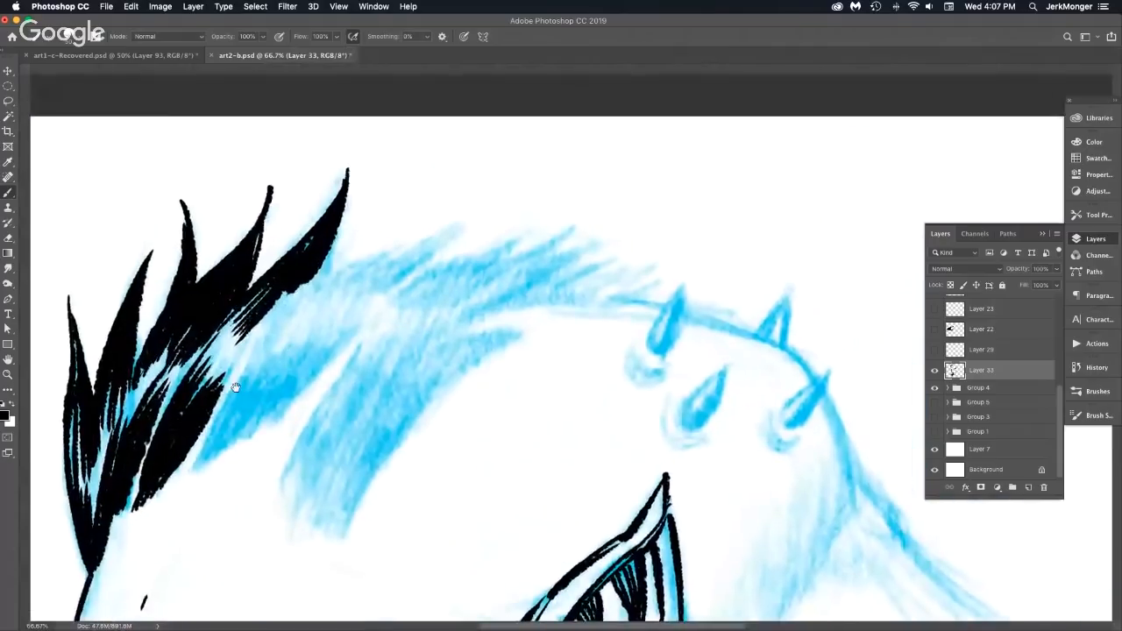
{"action": "left_click_drag", "start_coordinate": [187, 469], "coordinate": [264, 348]}
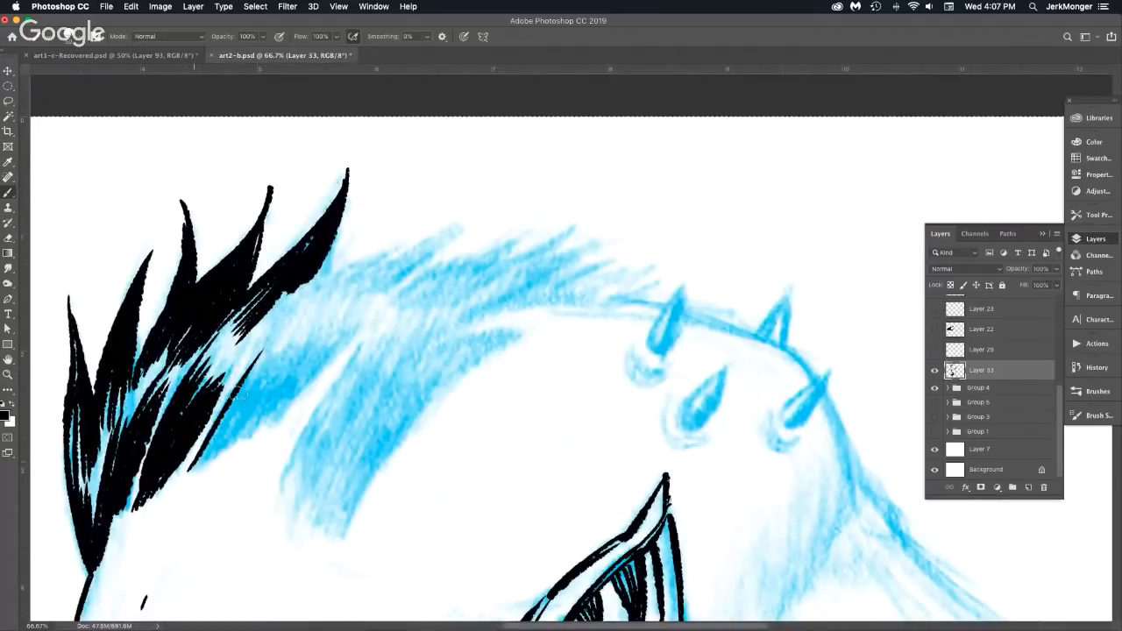
{"action": "mouse_move", "coordinate": [195, 463]}
{"action": "left_mouse_down"}
{"action": "mouse_move", "coordinate": [282, 338]}
{"action": "mouse_move", "coordinate": [275, 354]}
{"action": "left_mouse_up"}
{"action": "left_click_drag", "start_coordinate": [198, 460], "coordinate": [283, 339]}
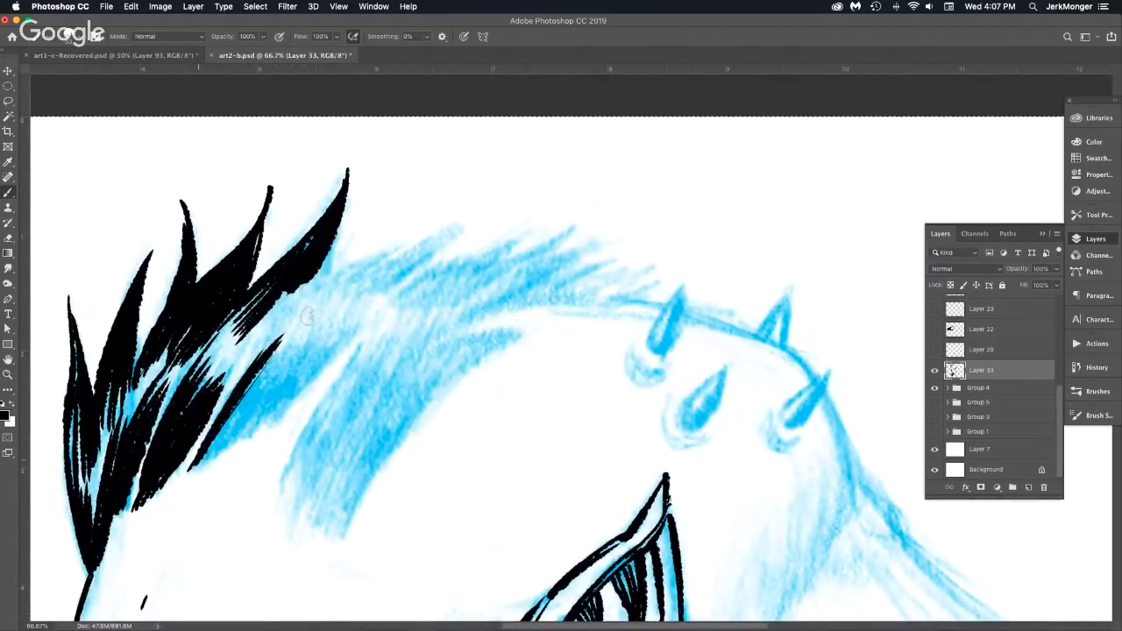
{"action": "left_click_drag", "start_coordinate": [196, 465], "coordinate": [302, 324]}
{"action": "left_click_drag", "start_coordinate": [189, 468], "coordinate": [305, 332]}
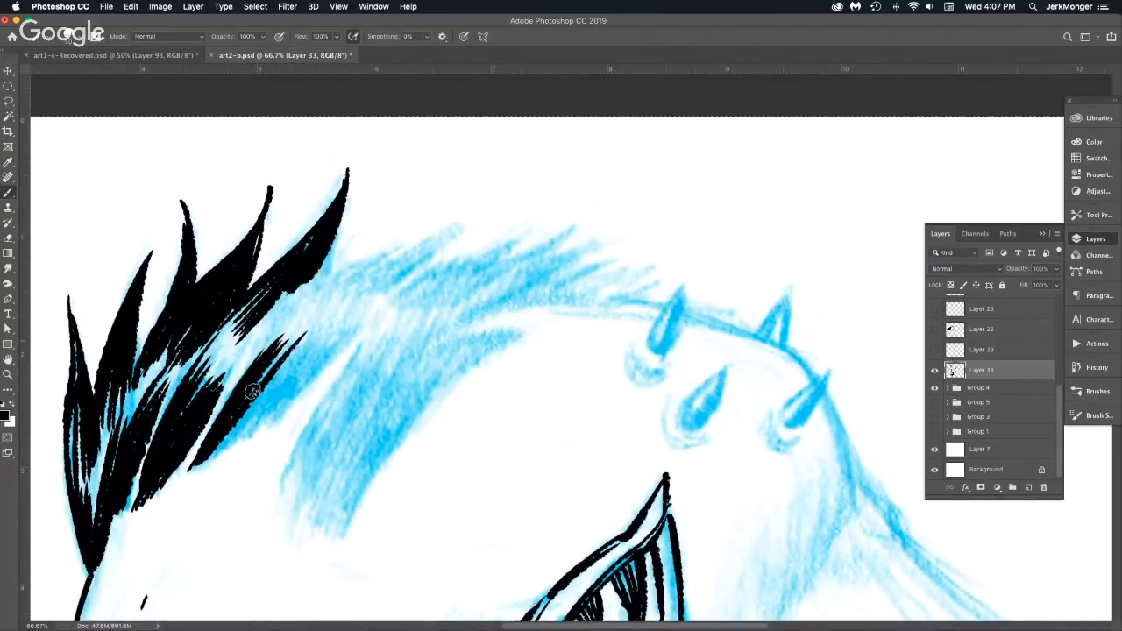
{"action": "left_click_drag", "start_coordinate": [210, 454], "coordinate": [331, 321]}
{"action": "left_click_drag", "start_coordinate": [232, 428], "coordinate": [341, 308]}
{"action": "mouse_move", "coordinate": [246, 432]}
{"action": "left_mouse_down"}
{"action": "mouse_move", "coordinate": [362, 309]}
{"action": "mouse_move", "coordinate": [351, 335]}
{"action": "mouse_move", "coordinate": [360, 332]}
{"action": "left_mouse_up"}
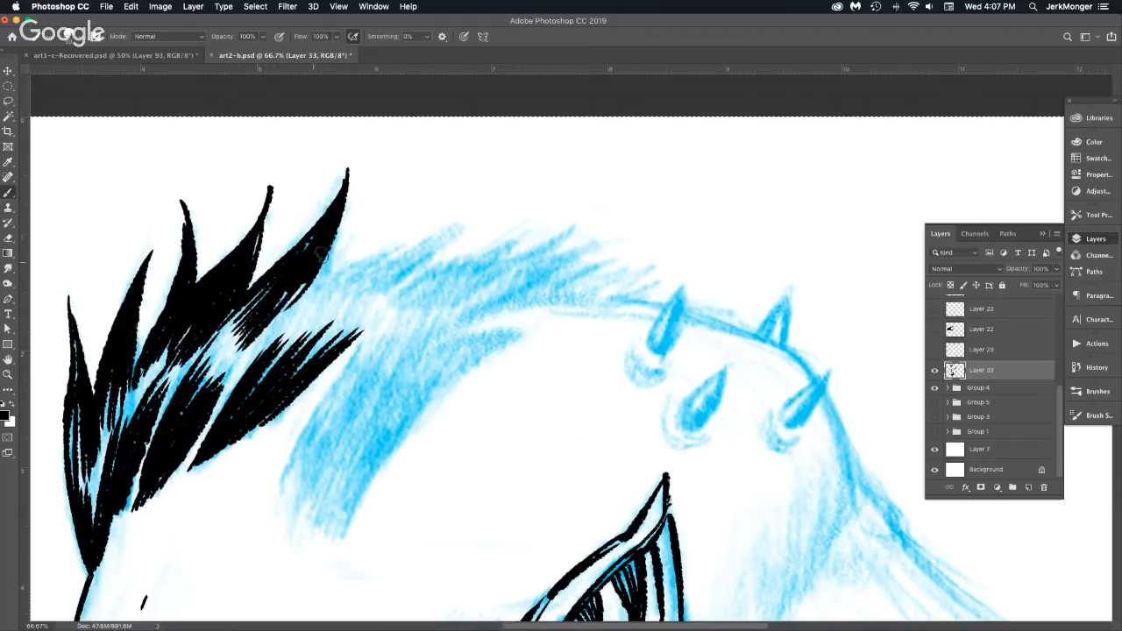
Fill the underside of the tallest mohawk tuft and ink the next swept-back tuft with a tapered tip and dense strokes.
{"action": "left_click_drag", "start_coordinate": [321, 254], "coordinate": [274, 321]}
{"action": "left_click_drag", "start_coordinate": [327, 256], "coordinate": [287, 319]}
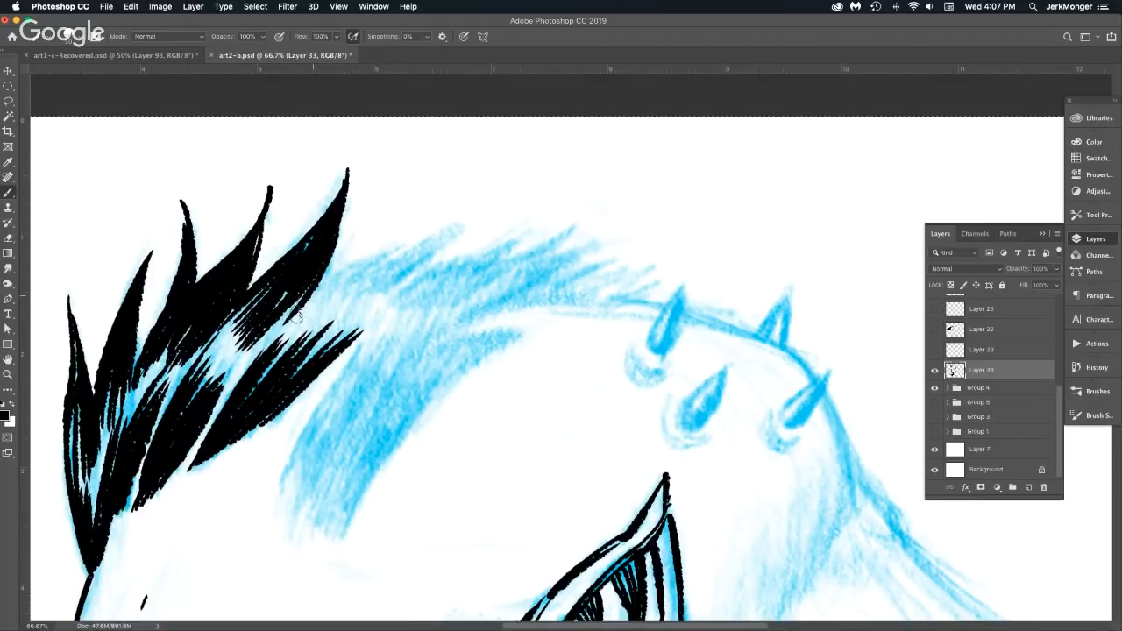
{"action": "mouse_move", "coordinate": [299, 318]}
{"action": "left_mouse_down"}
{"action": "mouse_move", "coordinate": [389, 256]}
{"action": "mouse_move", "coordinate": [484, 226]}
{"action": "left_mouse_up"}
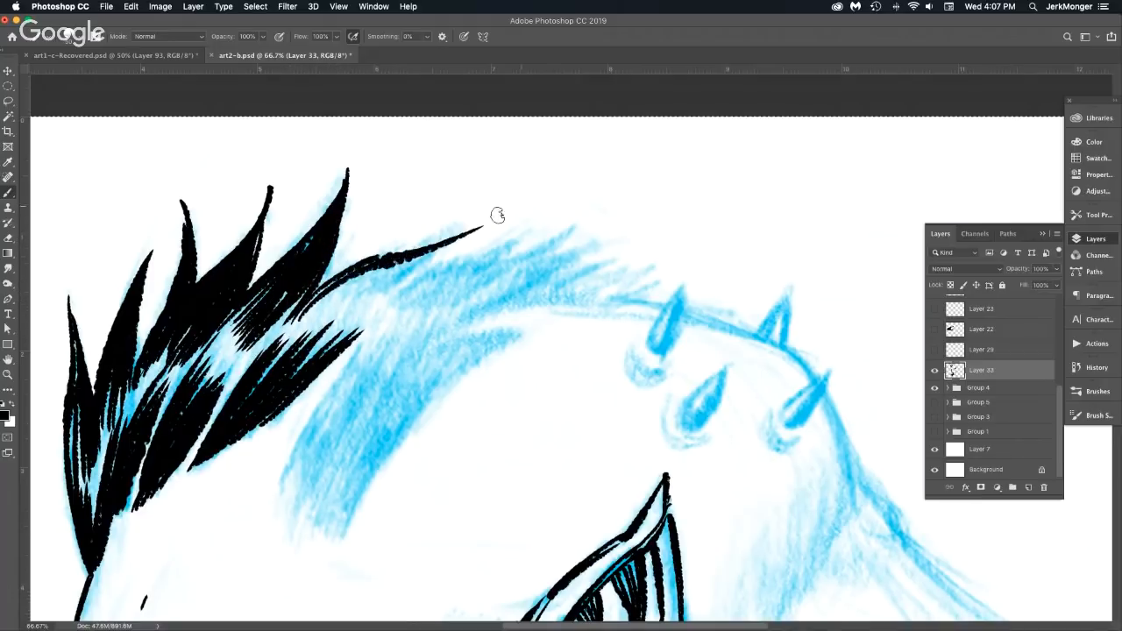
{"action": "mouse_move", "coordinate": [382, 261]}
{"action": "left_mouse_down"}
{"action": "mouse_move", "coordinate": [486, 224]}
{"action": "mouse_move", "coordinate": [378, 285]}
{"action": "left_mouse_up"}
{"action": "left_click_drag", "start_coordinate": [454, 237], "coordinate": [351, 301]}
{"action": "left_click_drag", "start_coordinate": [391, 268], "coordinate": [321, 304]}
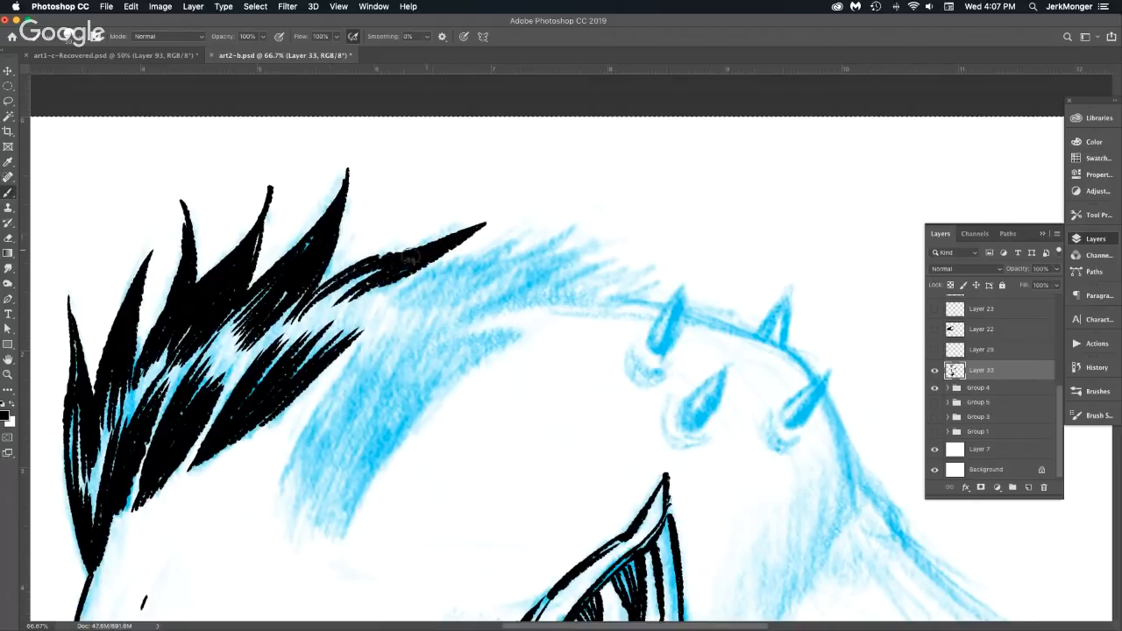
{"action": "mouse_move", "coordinate": [408, 258]}
{"action": "left_mouse_down"}
{"action": "mouse_move", "coordinate": [282, 342]}
{"action": "mouse_move", "coordinate": [403, 262]}
{"action": "mouse_move", "coordinate": [314, 319]}
{"action": "left_mouse_up"}
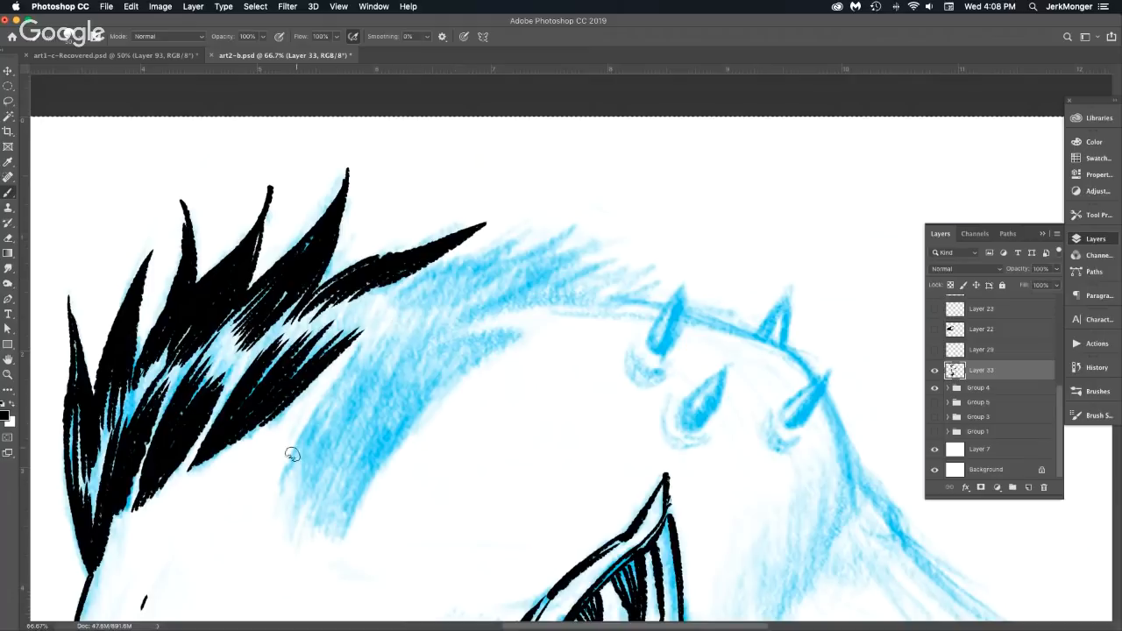
Ink the front strands of the mohawk's lower side lock with long curved strokes tapering downward to separate points.
{"action": "left_click_drag", "start_coordinate": [288, 473], "coordinate": [383, 323]}
{"action": "left_click_drag", "start_coordinate": [283, 486], "coordinate": [369, 349]}
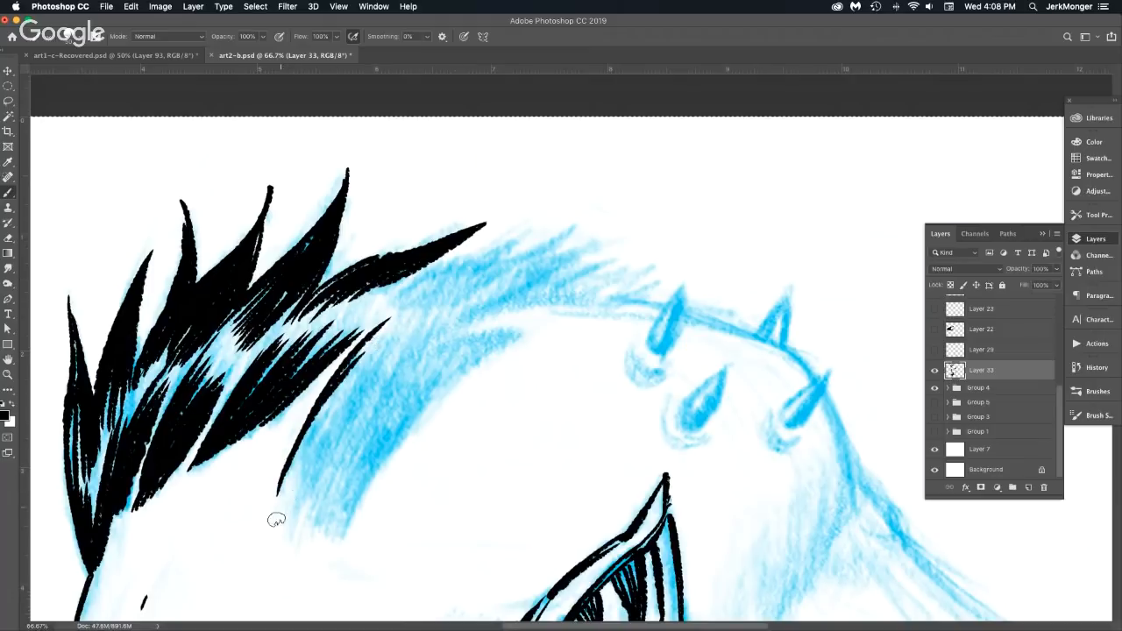
{"action": "mouse_move", "coordinate": [278, 517]}
{"action": "left_mouse_down"}
{"action": "mouse_move", "coordinate": [354, 376]}
{"action": "mouse_move", "coordinate": [300, 502]}
{"action": "mouse_move", "coordinate": [365, 362]}
{"action": "left_mouse_up"}
{"action": "left_click_drag", "start_coordinate": [290, 542], "coordinate": [354, 385]}
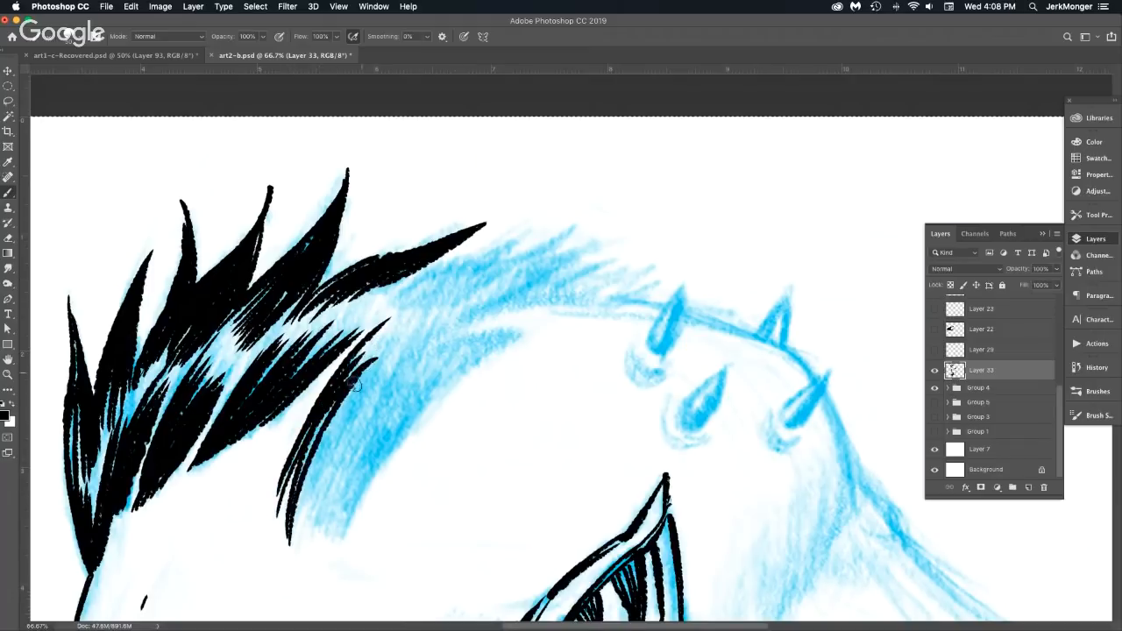
{"action": "mouse_move", "coordinate": [298, 509]}
{"action": "left_mouse_down"}
{"action": "mouse_move", "coordinate": [363, 389]}
{"action": "mouse_move", "coordinate": [313, 511]}
{"action": "left_mouse_up"}
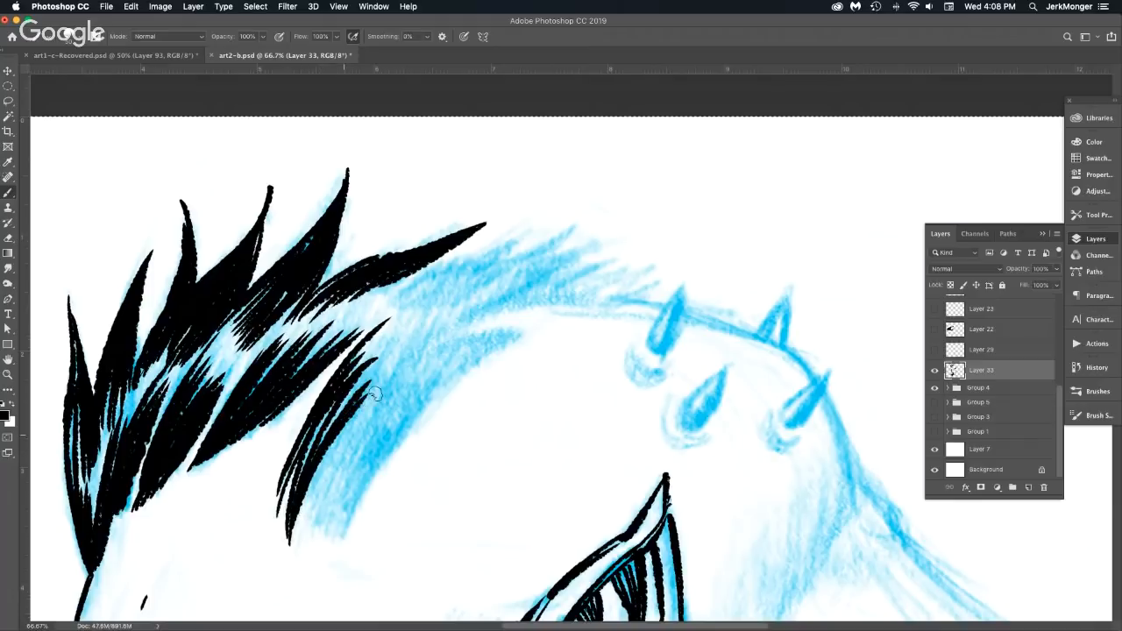
{"action": "left_click_drag", "start_coordinate": [375, 394], "coordinate": [309, 526]}
{"action": "mouse_move", "coordinate": [385, 394]}
{"action": "left_mouse_down"}
{"action": "mouse_move", "coordinate": [314, 521]}
{"action": "mouse_move", "coordinate": [386, 400]}
{"action": "left_mouse_up"}
{"action": "left_click_drag", "start_coordinate": [314, 531], "coordinate": [385, 413]}
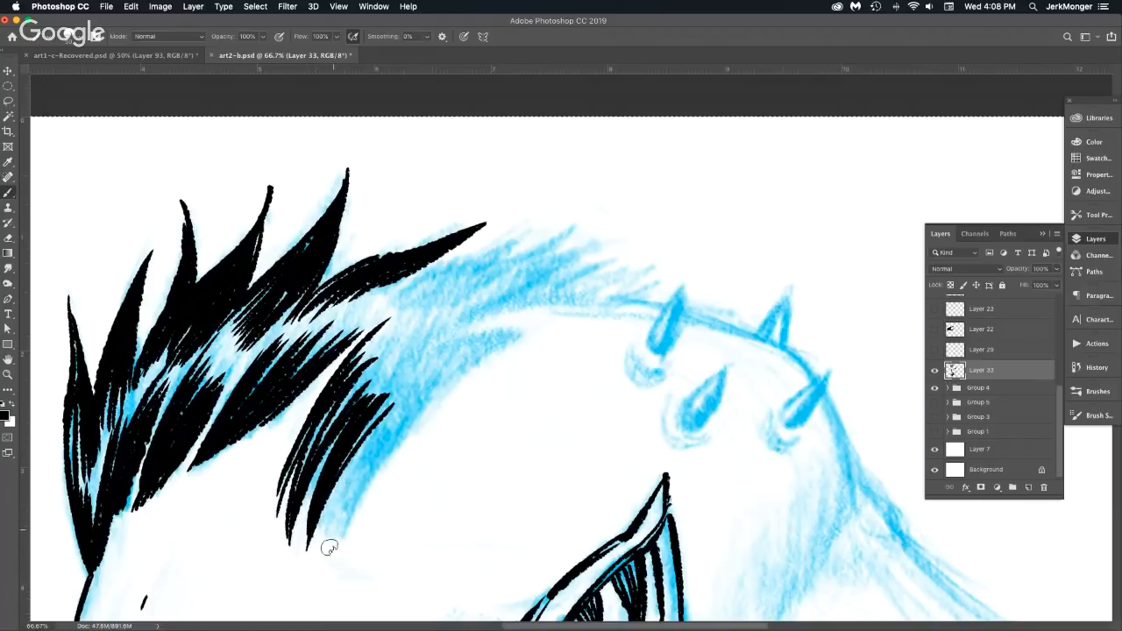
Ink the rear strands of the lower side lock, filling them nearly solid down to a tapered point.
{"action": "mouse_move", "coordinate": [329, 547]}
{"action": "left_mouse_down"}
{"action": "mouse_move", "coordinate": [382, 423]}
{"action": "mouse_move", "coordinate": [327, 547]}
{"action": "mouse_move", "coordinate": [368, 455]}
{"action": "mouse_move", "coordinate": [330, 541]}
{"action": "mouse_move", "coordinate": [413, 399]}
{"action": "left_mouse_up"}
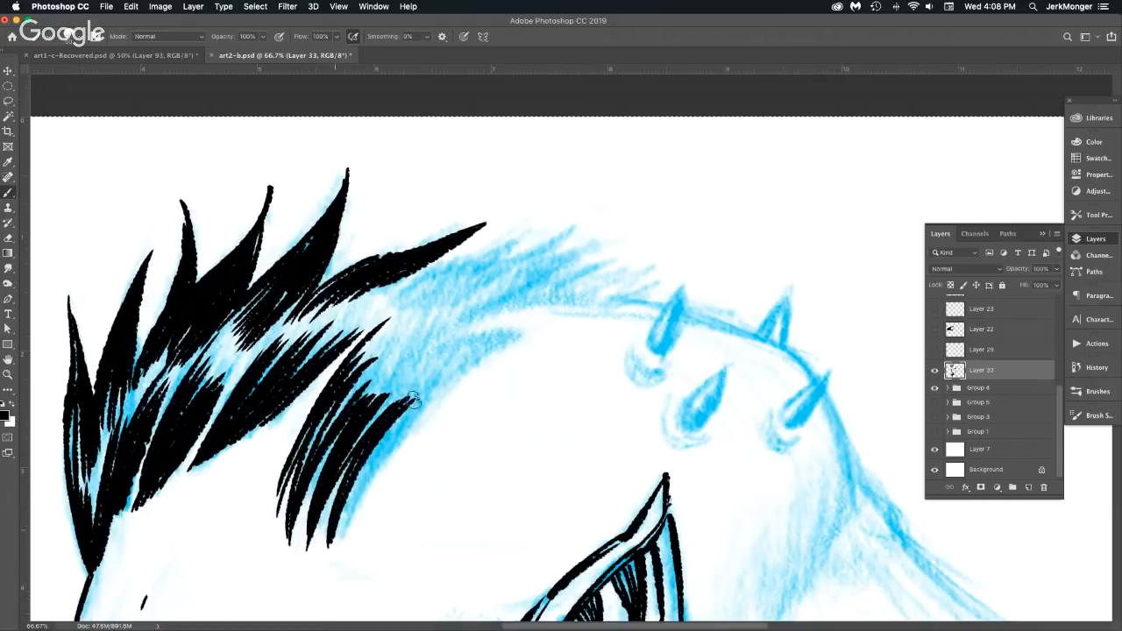
{"action": "left_click_drag", "start_coordinate": [331, 540], "coordinate": [414, 400]}
{"action": "left_click_drag", "start_coordinate": [334, 538], "coordinate": [421, 398]}
{"action": "left_click_drag", "start_coordinate": [330, 553], "coordinate": [414, 405]}
{"action": "left_click_drag", "start_coordinate": [349, 512], "coordinate": [419, 406]}
{"action": "left_click_drag", "start_coordinate": [331, 548], "coordinate": [467, 371]}
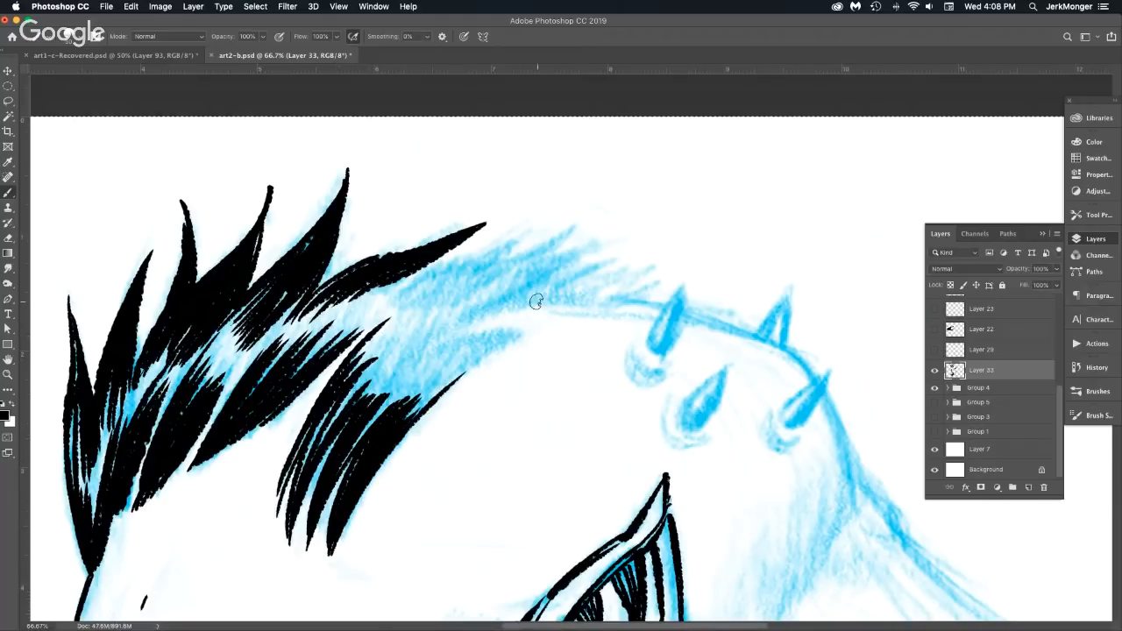
Ink the pointed upper end of the side lock with tapered strokes, leaving thin highlight gaps where it meets the lower strands.
{"action": "mouse_move", "coordinate": [520, 335]}
{"action": "left_mouse_down"}
{"action": "mouse_move", "coordinate": [401, 414]}
{"action": "mouse_move", "coordinate": [392, 442]}
{"action": "left_mouse_up"}
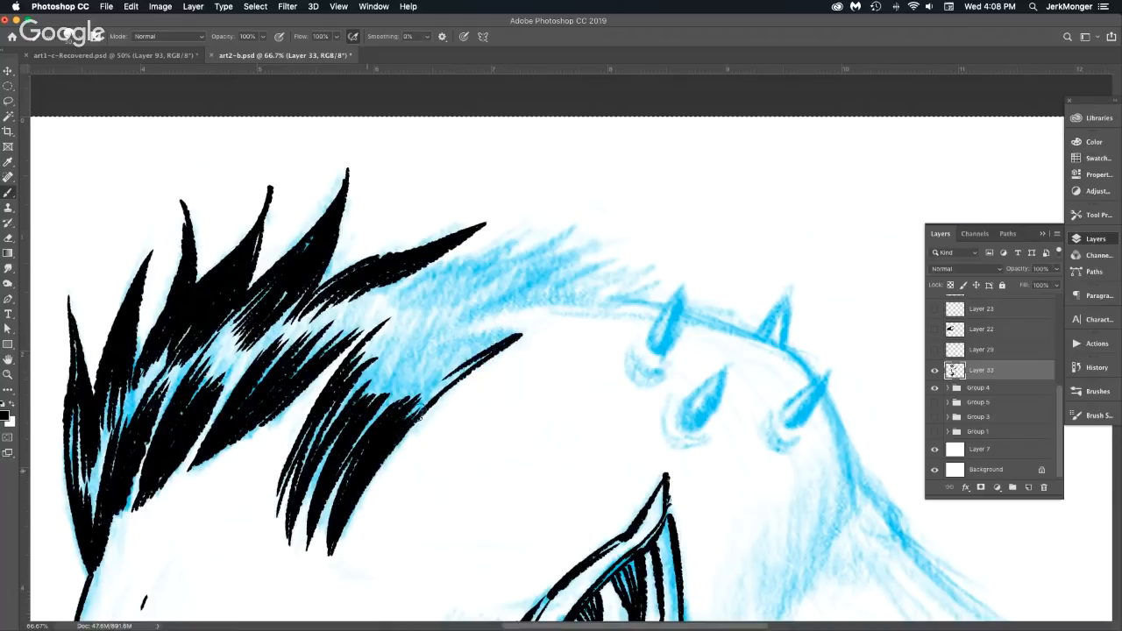
{"action": "mouse_move", "coordinate": [521, 332]}
{"action": "left_mouse_down"}
{"action": "mouse_move", "coordinate": [392, 382]}
{"action": "mouse_move", "coordinate": [423, 388]}
{"action": "left_mouse_up"}
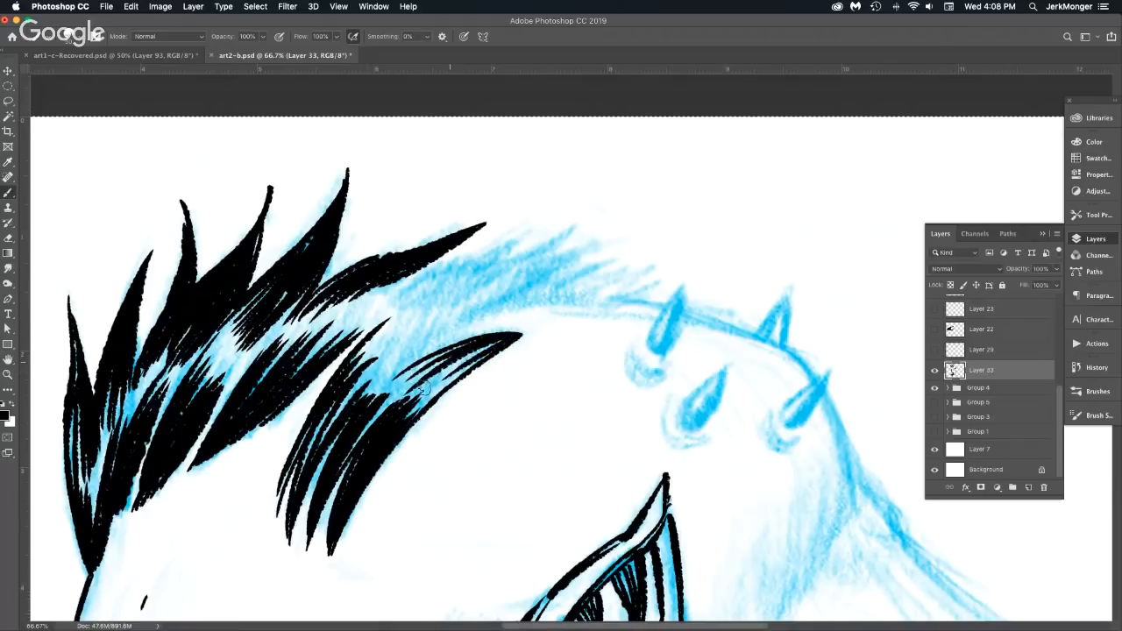
{"action": "left_click_drag", "start_coordinate": [517, 335], "coordinate": [412, 411]}
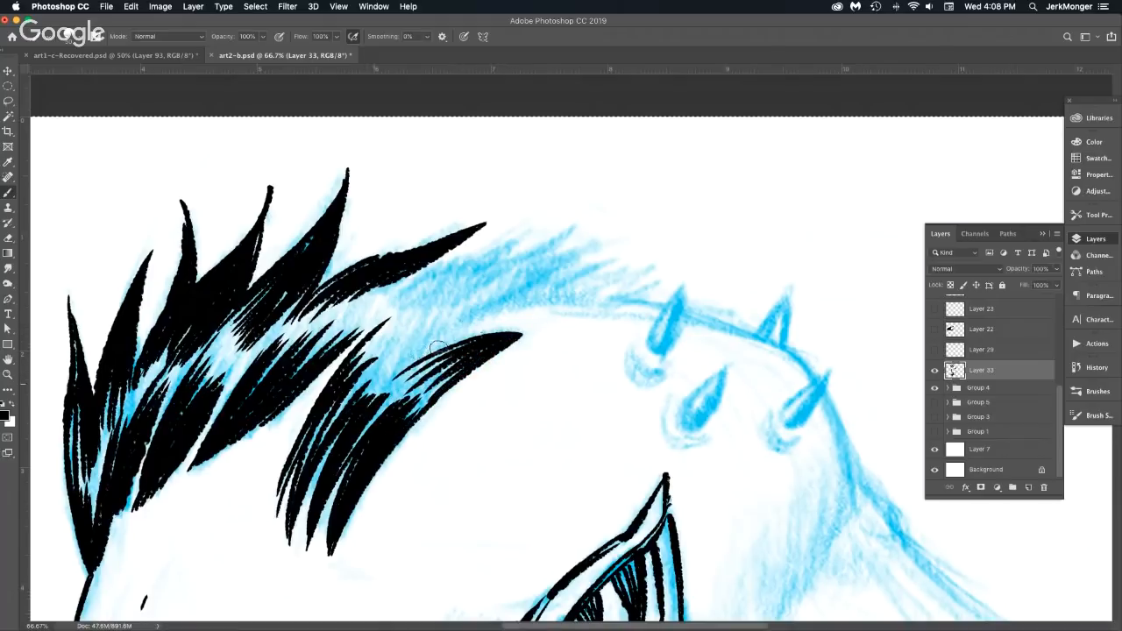
{"action": "mouse_move", "coordinate": [485, 328]}
{"action": "left_mouse_down"}
{"action": "mouse_move", "coordinate": [375, 387]}
{"action": "mouse_move", "coordinate": [453, 333]}
{"action": "mouse_move", "coordinate": [415, 342]}
{"action": "mouse_move", "coordinate": [453, 320]}
{"action": "mouse_move", "coordinate": [387, 360]}
{"action": "left_mouse_up"}
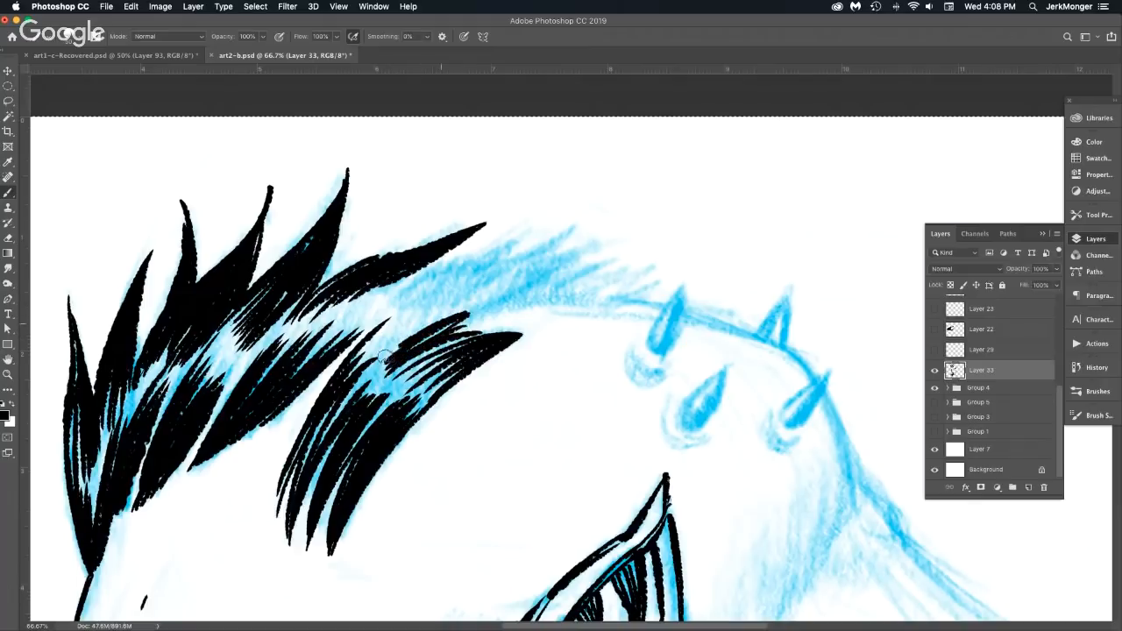
Ink the rear tufts of the mohawk along the top of the head as dense black strands with staggered pointed tips.
{"action": "mouse_move", "coordinate": [484, 281]}
{"action": "left_mouse_down"}
{"action": "mouse_move", "coordinate": [395, 338]}
{"action": "mouse_move", "coordinate": [494, 279]}
{"action": "mouse_move", "coordinate": [400, 339]}
{"action": "mouse_move", "coordinate": [503, 287]}
{"action": "mouse_move", "coordinate": [448, 310]}
{"action": "mouse_move", "coordinate": [492, 291]}
{"action": "mouse_move", "coordinate": [519, 240]}
{"action": "left_mouse_up"}
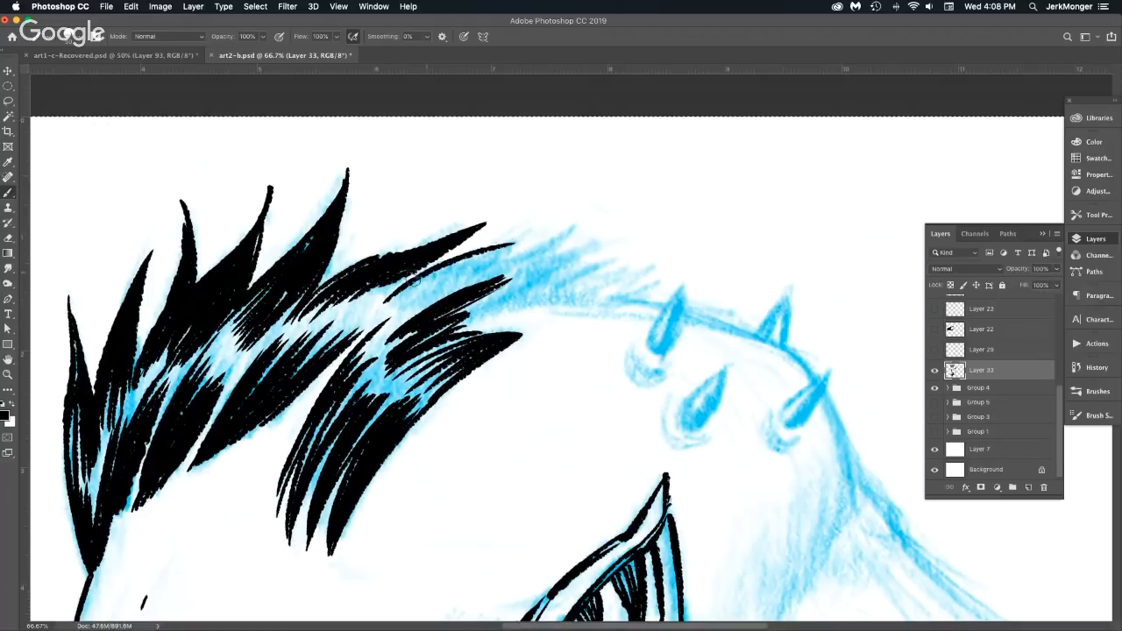
{"action": "left_click_drag", "start_coordinate": [395, 289], "coordinate": [574, 219]}
{"action": "mouse_move", "coordinate": [491, 253]}
{"action": "left_mouse_down"}
{"action": "mouse_move", "coordinate": [552, 223]}
{"action": "mouse_move", "coordinate": [400, 296]}
{"action": "mouse_move", "coordinate": [487, 258]}
{"action": "left_mouse_up"}
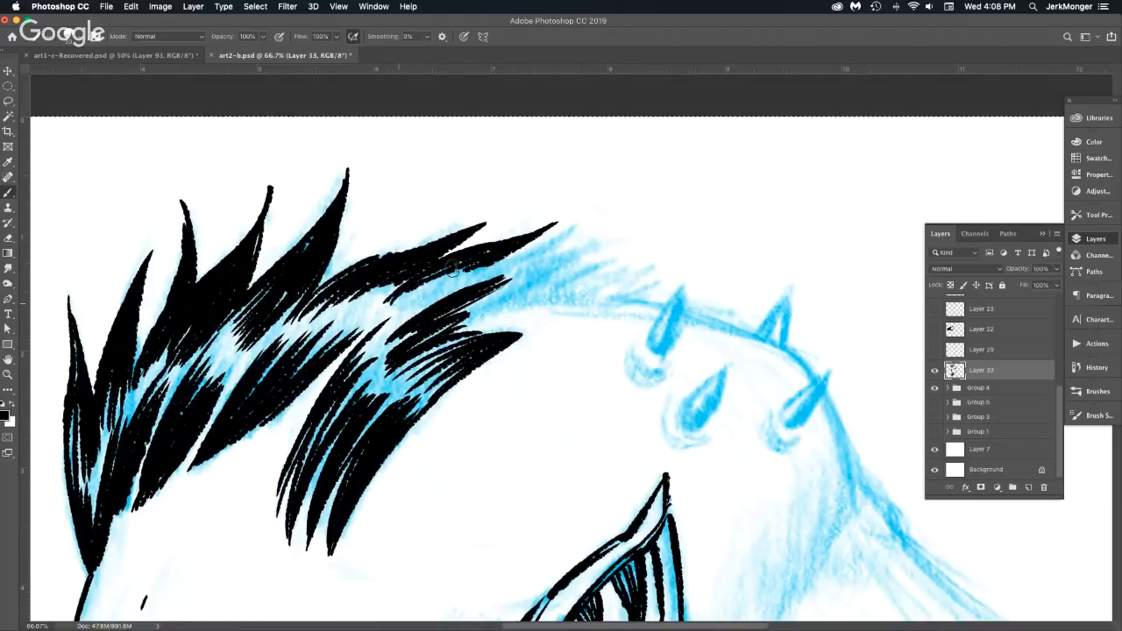
{"action": "left_click_drag", "start_coordinate": [399, 303], "coordinate": [559, 226]}
{"action": "mouse_move", "coordinate": [487, 272]}
{"action": "left_mouse_down"}
{"action": "mouse_move", "coordinate": [589, 213]}
{"action": "mouse_move", "coordinate": [503, 277]}
{"action": "left_mouse_up"}
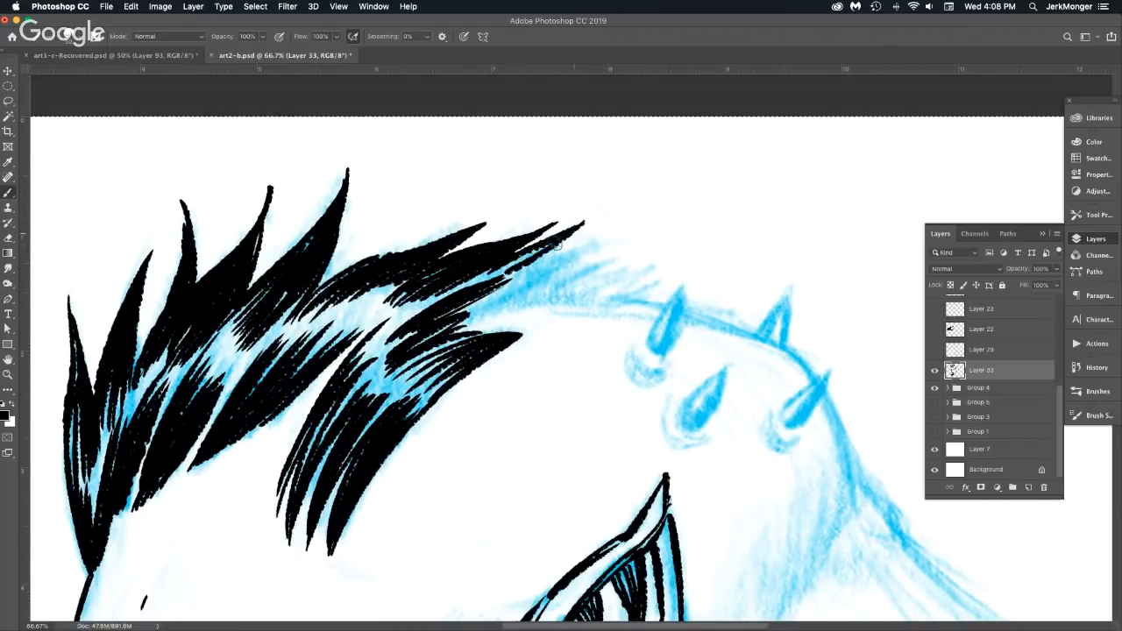
{"action": "mouse_move", "coordinate": [557, 246]}
{"action": "left_mouse_down"}
{"action": "mouse_move", "coordinate": [459, 288]}
{"action": "mouse_move", "coordinate": [623, 232]}
{"action": "mouse_move", "coordinate": [519, 280]}
{"action": "left_mouse_up"}
{"action": "left_click_drag", "start_coordinate": [593, 252], "coordinate": [508, 275]}
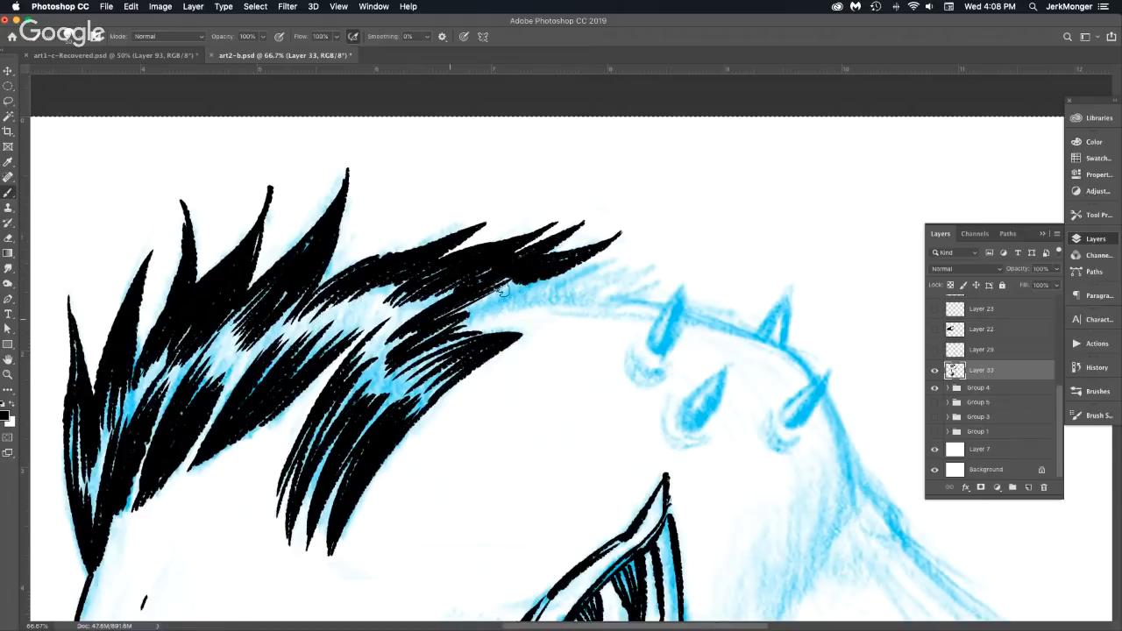
{"action": "mouse_move", "coordinate": [458, 321]}
{"action": "left_mouse_down"}
{"action": "mouse_move", "coordinate": [609, 298]}
{"action": "mouse_move", "coordinate": [473, 307]}
{"action": "left_mouse_up"}
{"action": "left_click_drag", "start_coordinate": [559, 287], "coordinate": [491, 298]}
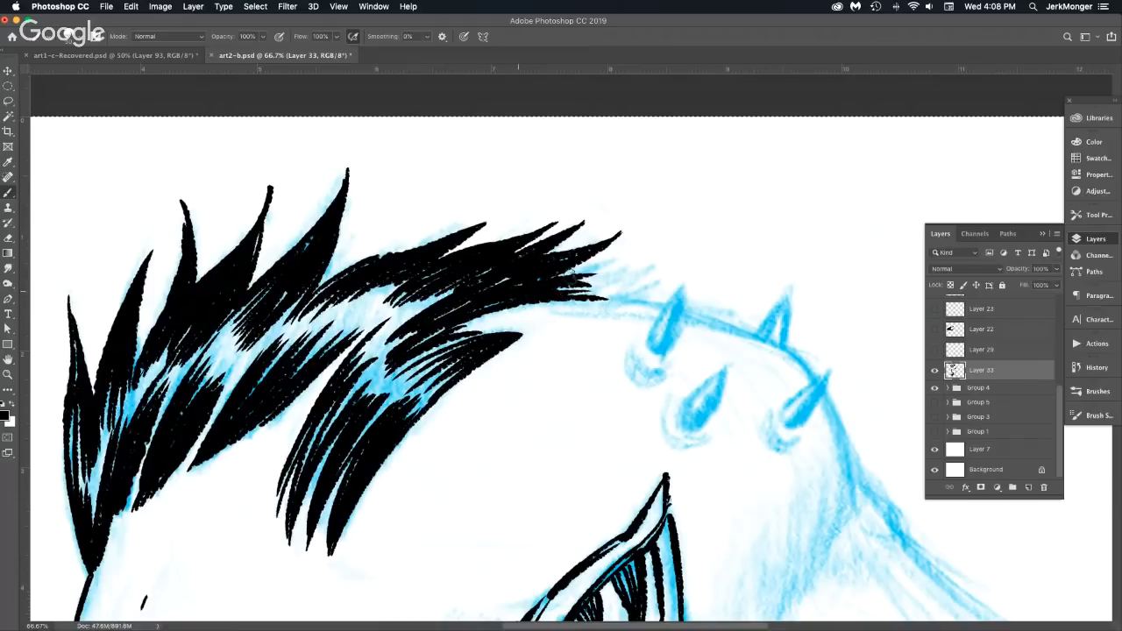
Ink the scalp contour behind the mohawk and the foremost head spike with its curved base.
{"action": "mouse_move", "coordinate": [575, 288]}
{"action": "left_mouse_down"}
{"action": "mouse_move", "coordinate": [646, 264]}
{"action": "mouse_move", "coordinate": [627, 299]}
{"action": "mouse_move", "coordinate": [687, 309]}
{"action": "mouse_move", "coordinate": [651, 337]}
{"action": "left_mouse_up"}
{"action": "mouse_move", "coordinate": [679, 286]}
{"action": "left_mouse_down"}
{"action": "mouse_move", "coordinate": [647, 342]}
{"action": "mouse_move", "coordinate": [655, 349]}
{"action": "left_mouse_up"}
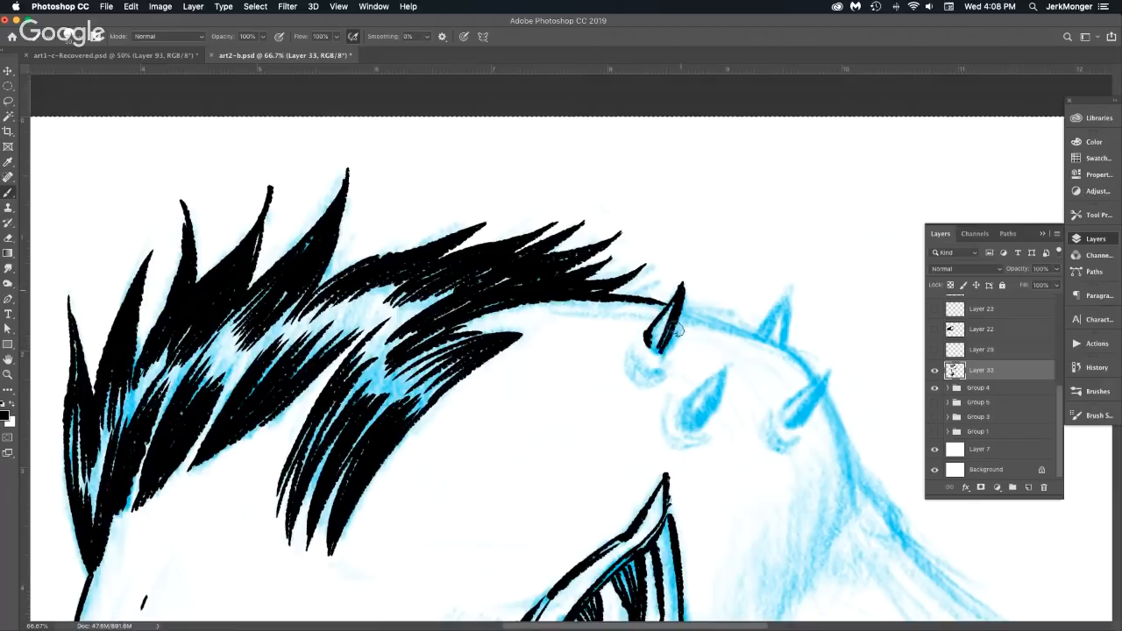
{"action": "mouse_move", "coordinate": [683, 289]}
{"action": "left_mouse_down"}
{"action": "mouse_move", "coordinate": [650, 385]}
{"action": "mouse_move", "coordinate": [680, 340]}
{"action": "left_mouse_up"}
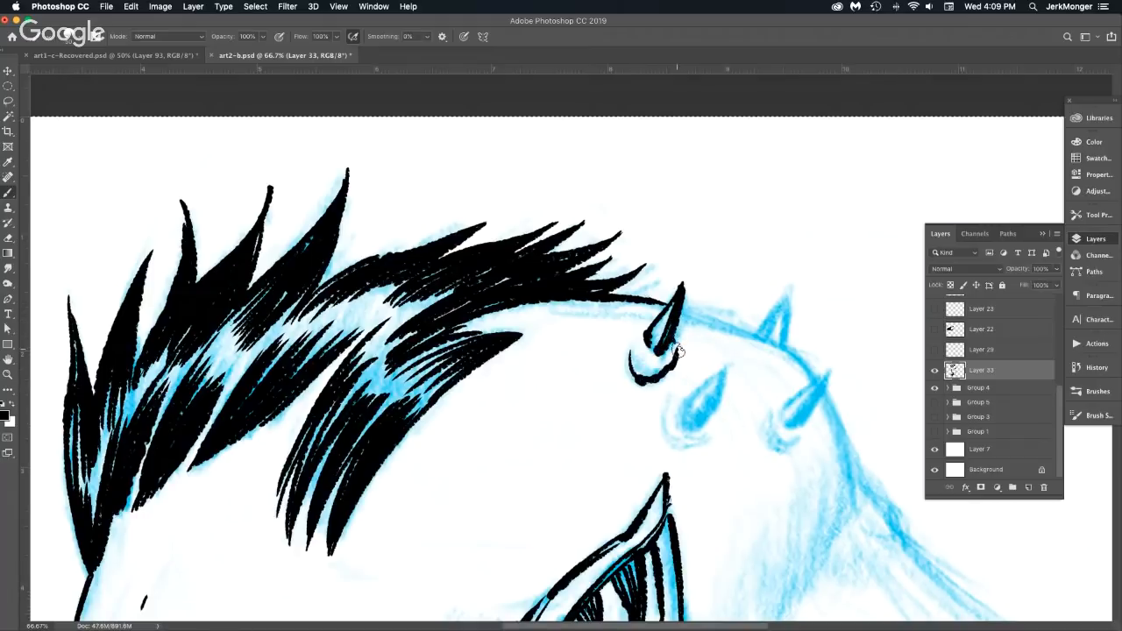
{"action": "mouse_move", "coordinate": [684, 307]}
{"action": "left_mouse_down"}
{"action": "mouse_move", "coordinate": [783, 339]}
{"action": "mouse_move", "coordinate": [811, 386]}
{"action": "left_mouse_up"}
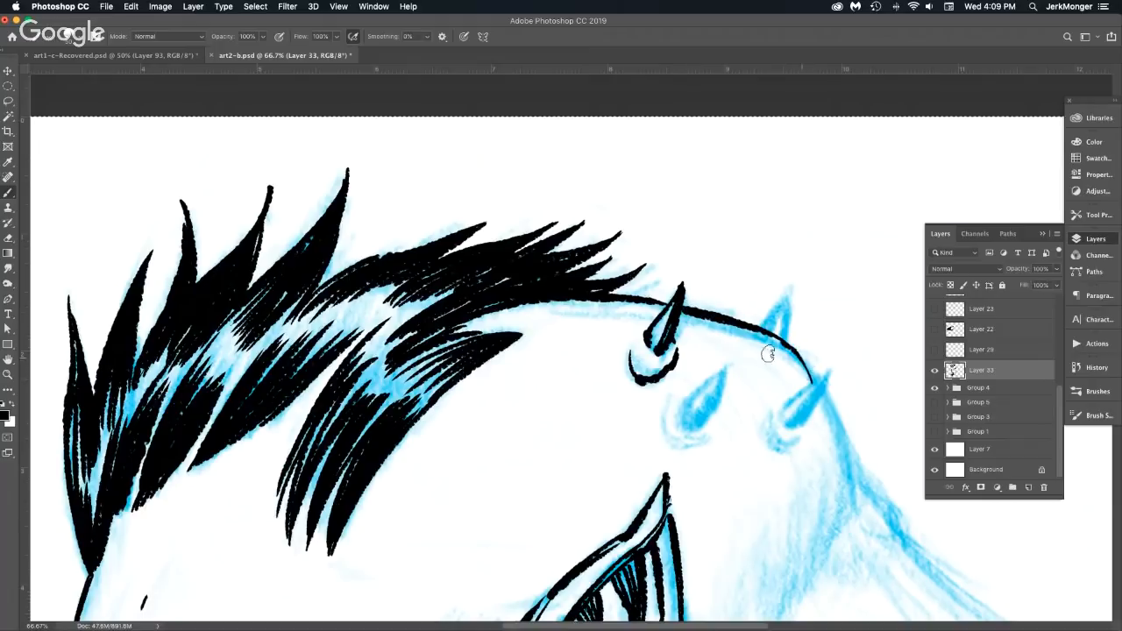
Ink the lower middle head spike and the spike rising from the scalp contour, with a dark shadow side on each.
{"action": "mouse_move", "coordinate": [721, 368]}
{"action": "left_mouse_down"}
{"action": "mouse_move", "coordinate": [684, 405]}
{"action": "mouse_move", "coordinate": [692, 432]}
{"action": "mouse_move", "coordinate": [722, 362]}
{"action": "left_mouse_up"}
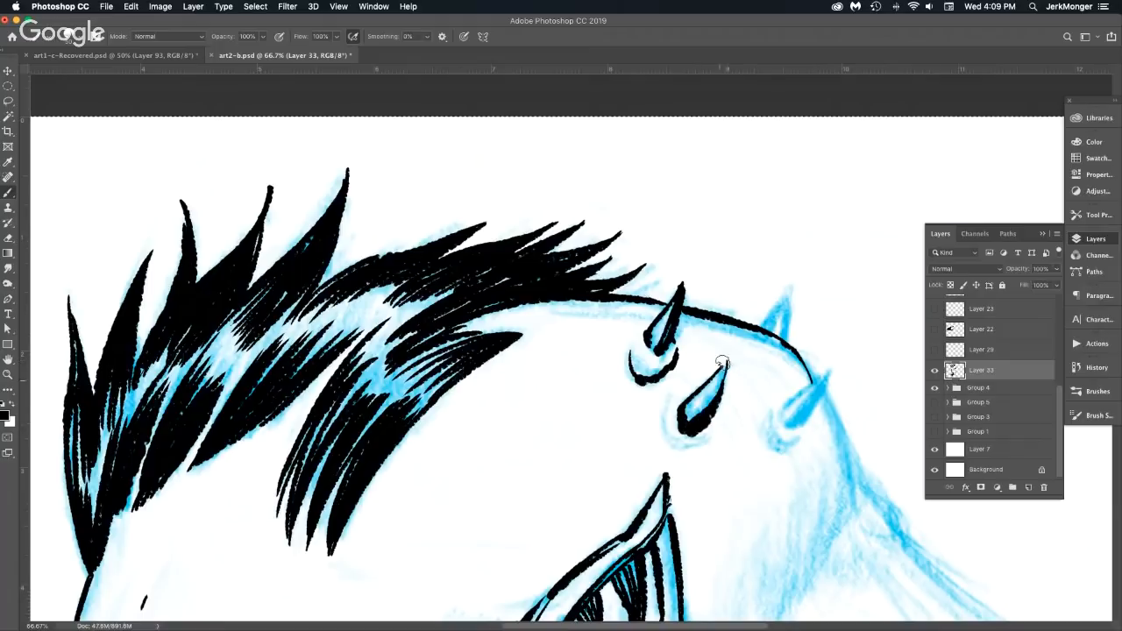
{"action": "left_click_drag", "start_coordinate": [715, 403], "coordinate": [726, 367]}
{"action": "mouse_move", "coordinate": [765, 328]}
{"action": "left_mouse_down"}
{"action": "mouse_move", "coordinate": [787, 297]}
{"action": "mouse_move", "coordinate": [770, 324]}
{"action": "mouse_move", "coordinate": [787, 338]}
{"action": "left_mouse_up"}
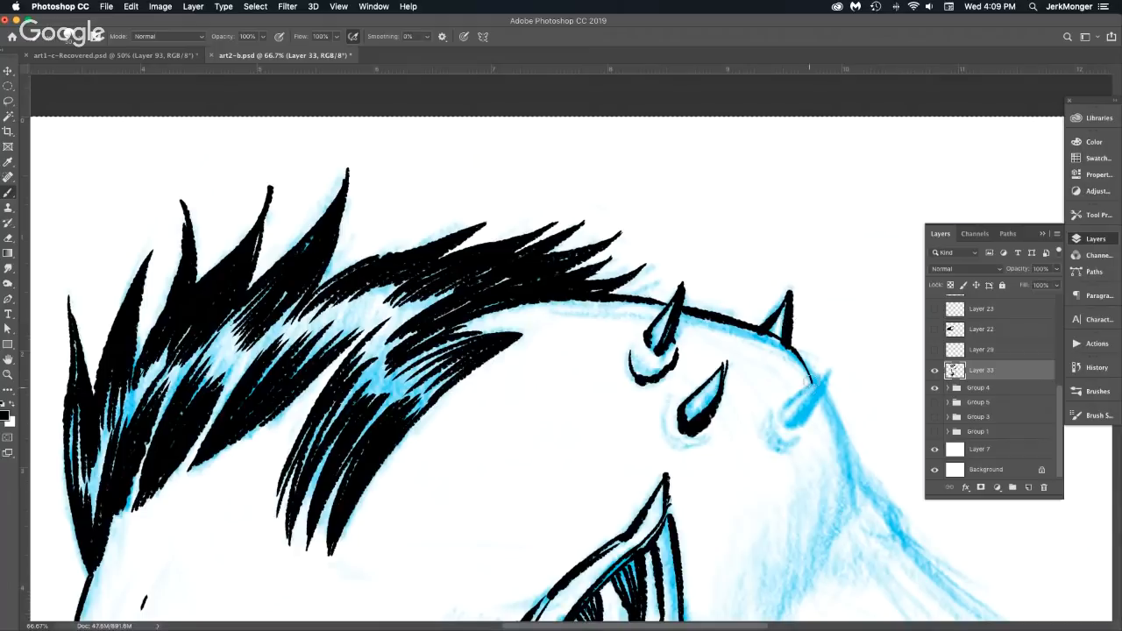
Ink the rearmost head spike where the skull contour meets it, and add curved bases around it and the lower middle spike.
{"action": "left_click_drag", "start_coordinate": [660, 360], "coordinate": [384, 276]}
{"action": "mouse_move", "coordinate": [483, 240]}
{"action": "left_mouse_down"}
{"action": "mouse_move", "coordinate": [530, 287]}
{"action": "mouse_move", "coordinate": [546, 275]}
{"action": "left_mouse_up"}
{"action": "left_click_drag", "start_coordinate": [504, 325], "coordinate": [546, 274]}
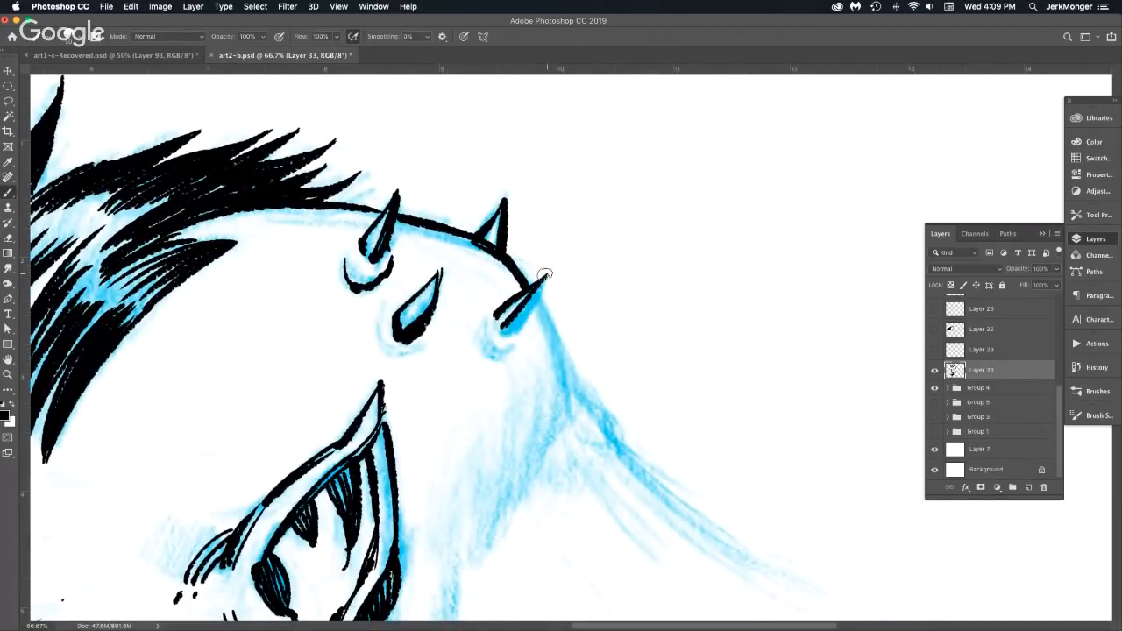
{"action": "mouse_move", "coordinate": [503, 325]}
{"action": "left_mouse_down"}
{"action": "mouse_move", "coordinate": [512, 333]}
{"action": "mouse_move", "coordinate": [545, 276]}
{"action": "mouse_move", "coordinate": [489, 361]}
{"action": "mouse_move", "coordinate": [510, 359]}
{"action": "mouse_move", "coordinate": [530, 326]}
{"action": "left_mouse_up"}
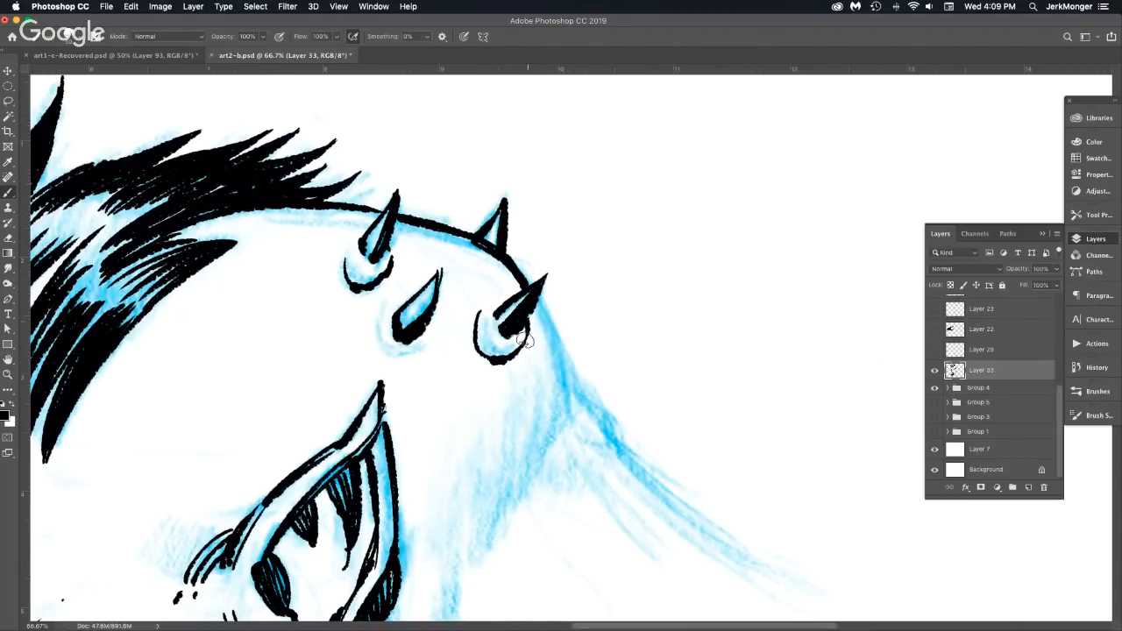
{"action": "mouse_move", "coordinate": [383, 321]}
{"action": "left_mouse_down"}
{"action": "mouse_move", "coordinate": [399, 361]}
{"action": "mouse_move", "coordinate": [428, 352]}
{"action": "mouse_move", "coordinate": [435, 321]}
{"action": "left_mouse_up"}
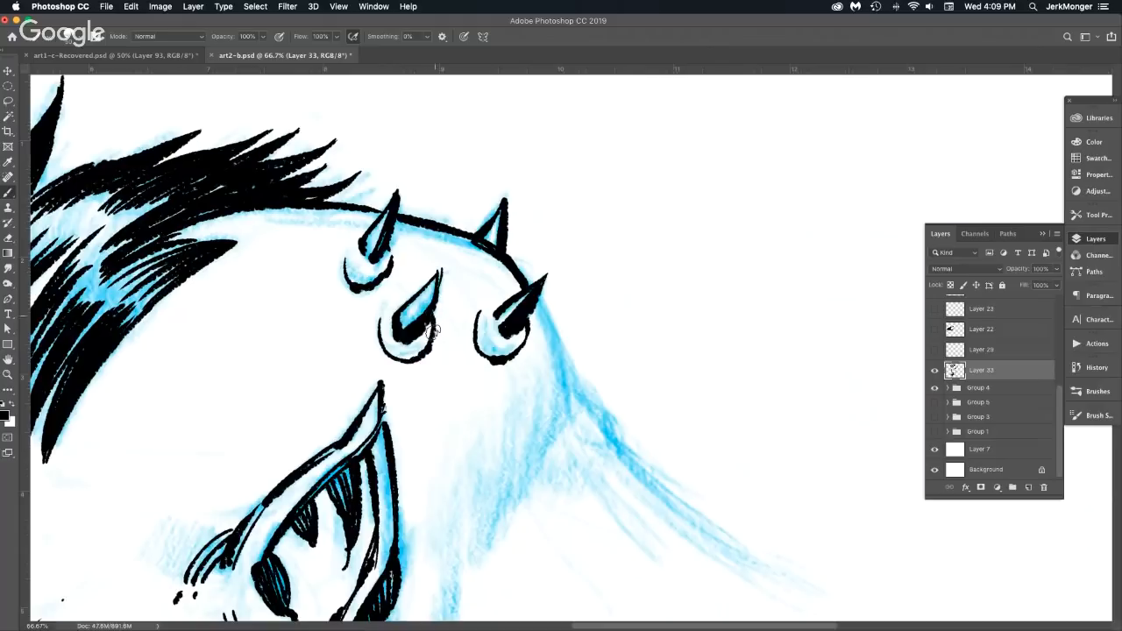
Ink the back-of-head contour below the rearmost spike, hatch strokes inside it, and start the bumpy neck line behind it.
{"action": "left_click", "coordinate": [562, 348], "text": "alt"}
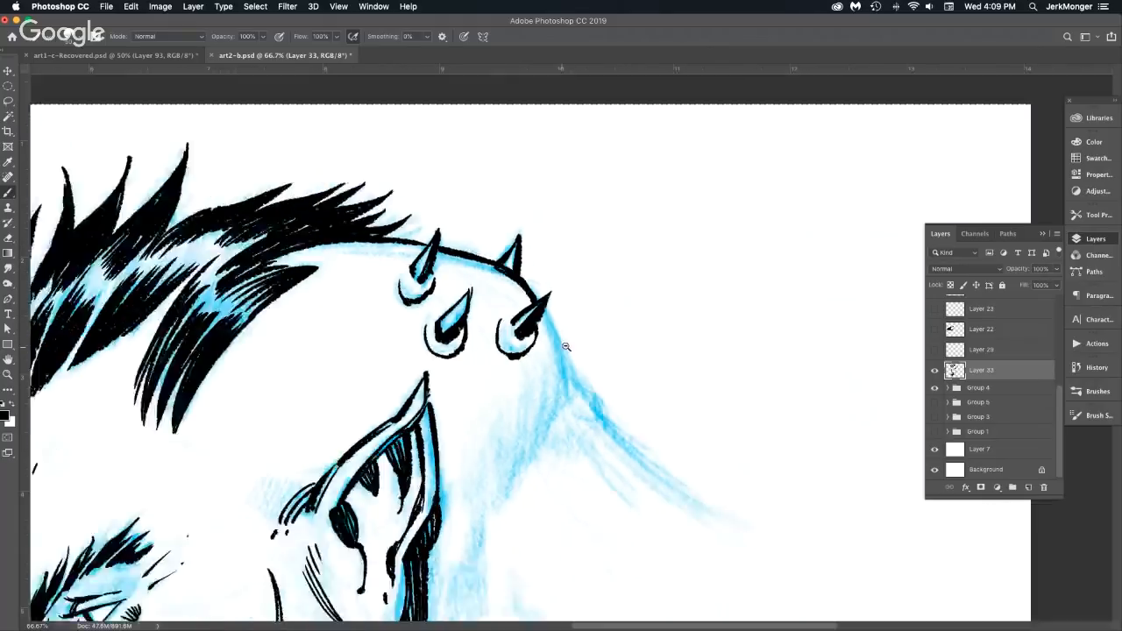
{"action": "left_click", "coordinate": [562, 347], "text": "alt"}
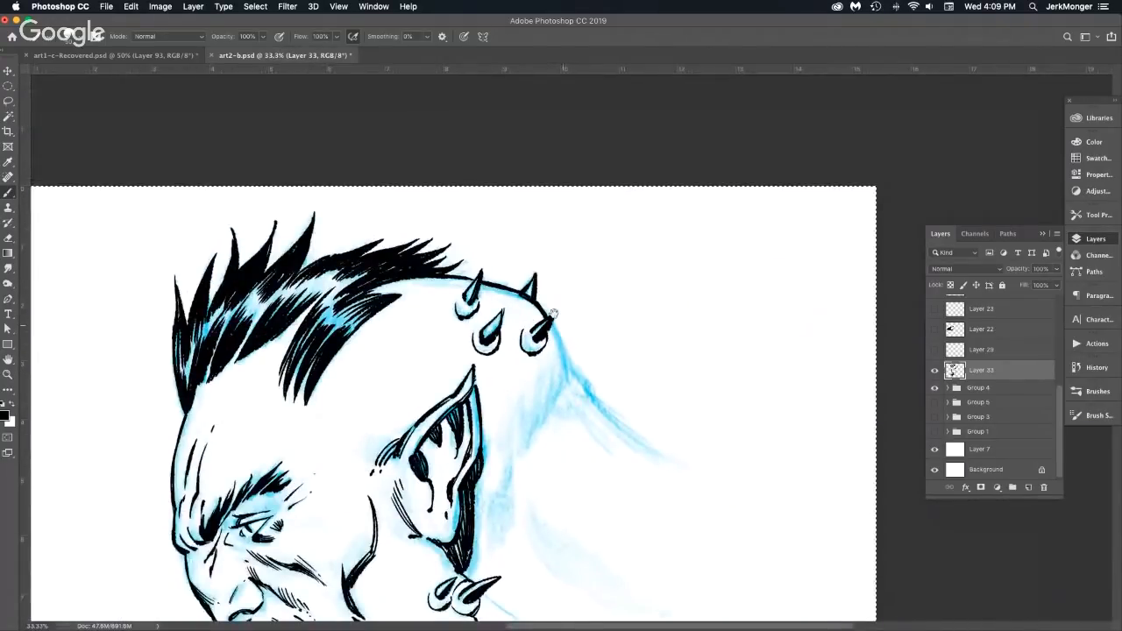
{"action": "mouse_move", "coordinate": [553, 313]}
{"action": "left_mouse_down"}
{"action": "mouse_move", "coordinate": [451, 212]}
{"action": "mouse_move", "coordinate": [470, 302]}
{"action": "mouse_move", "coordinate": [455, 302]}
{"action": "mouse_move", "coordinate": [445, 346]}
{"action": "left_mouse_up"}
{"action": "left_click", "coordinate": [457, 236], "text": "super"}
{"action": "mouse_move", "coordinate": [454, 265]}
{"action": "left_mouse_down"}
{"action": "mouse_move", "coordinate": [445, 347]}
{"action": "mouse_move", "coordinate": [448, 278]}
{"action": "left_mouse_up"}
{"action": "left_click_drag", "start_coordinate": [426, 360], "coordinate": [446, 291]}
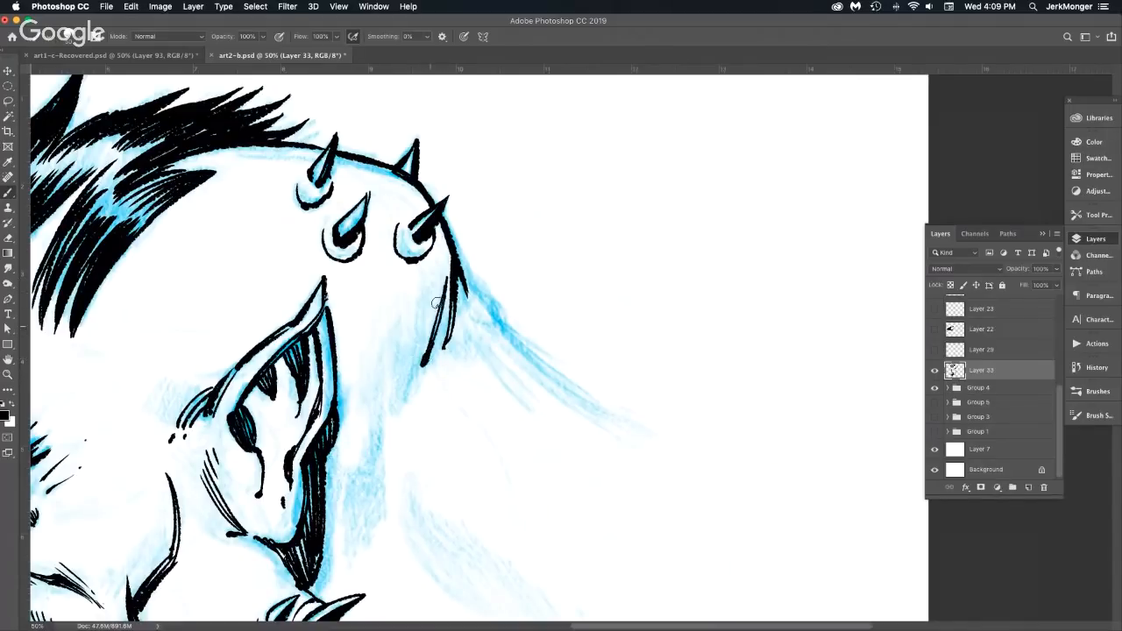
{"action": "left_click_drag", "start_coordinate": [408, 372], "coordinate": [429, 313]}
{"action": "left_click_drag", "start_coordinate": [471, 298], "coordinate": [522, 345]}
Ink the long curved neck fold behind the ear with overlapping thick and thin strokes.
{"action": "key", "text": "super+minus"}
{"action": "key", "text": "super+minus"}
{"action": "key", "text": "super+minus"}
{"action": "key", "text": "super+a"}
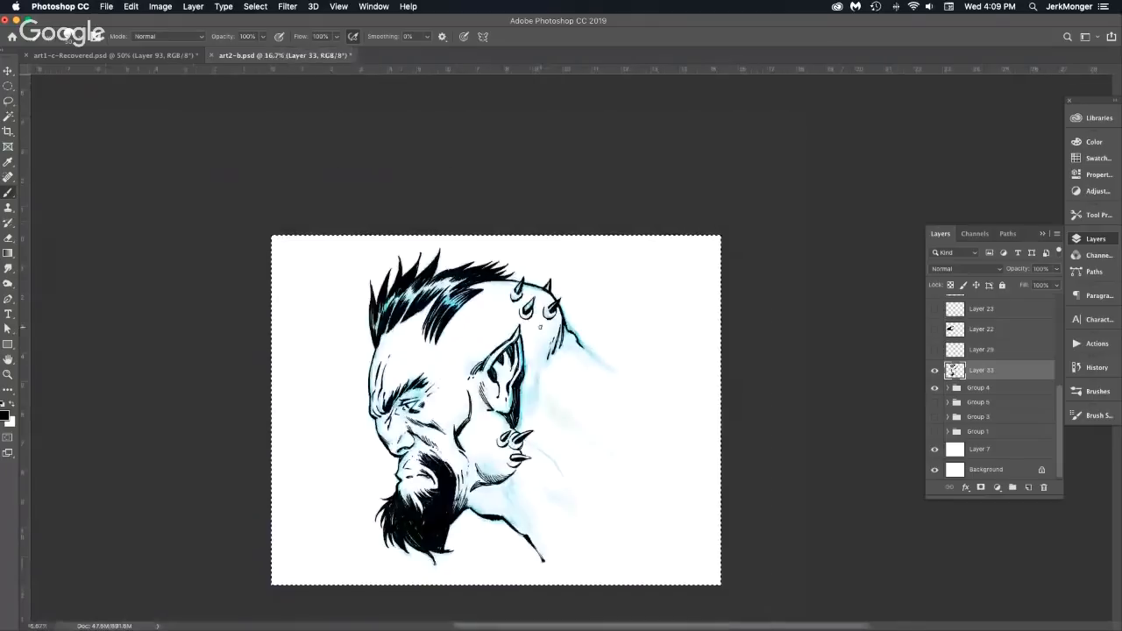
{"action": "left_click", "coordinate": [548, 377], "text": "super"}
{"action": "left_click", "coordinate": [548, 377], "text": "super"}
{"action": "left_click", "coordinate": [553, 372], "text": "super"}
{"action": "left_click_drag", "start_coordinate": [658, 289], "coordinate": [470, 387]}
{"action": "left_click_drag", "start_coordinate": [504, 337], "coordinate": [519, 239]}
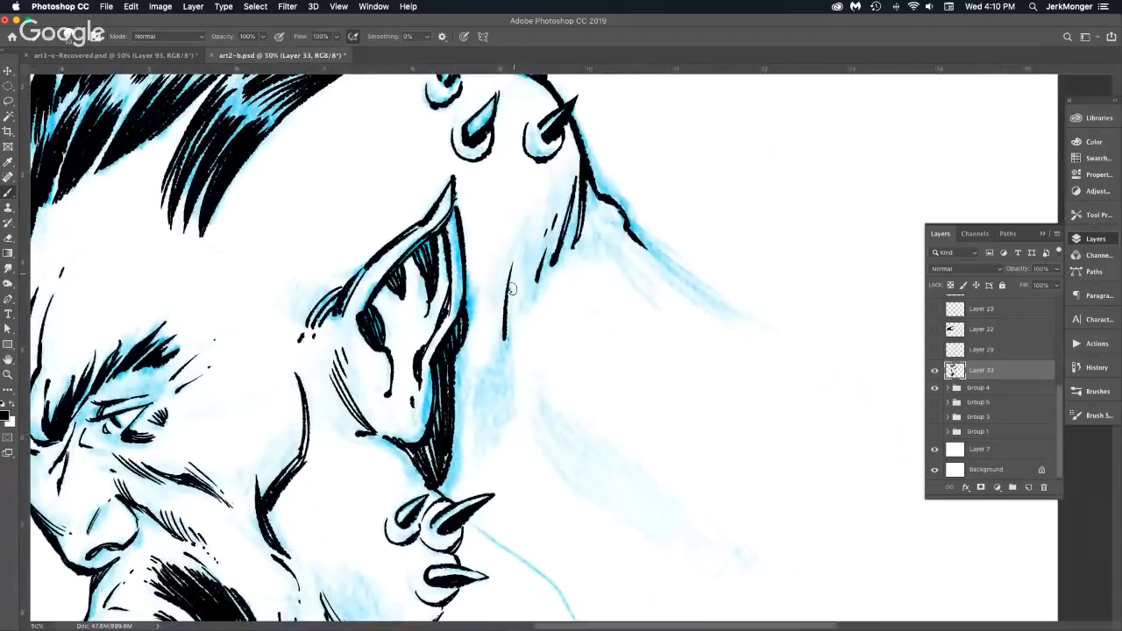
{"action": "left_click_drag", "start_coordinate": [506, 344], "coordinate": [539, 227]}
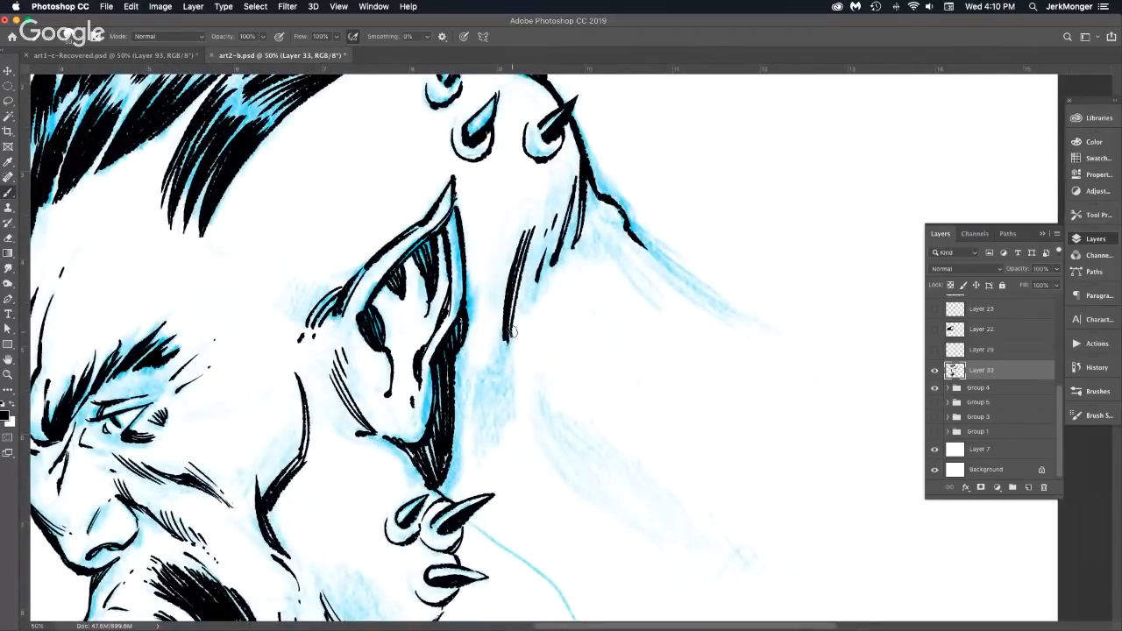
Extend the neck fold downward and fill the shadow behind the ear's lower half with dense tapered hatching.
{"action": "left_click_drag", "start_coordinate": [505, 341], "coordinate": [508, 421]}
{"action": "left_click_drag", "start_coordinate": [494, 360], "coordinate": [475, 456]}
{"action": "left_click_drag", "start_coordinate": [491, 368], "coordinate": [477, 451]}
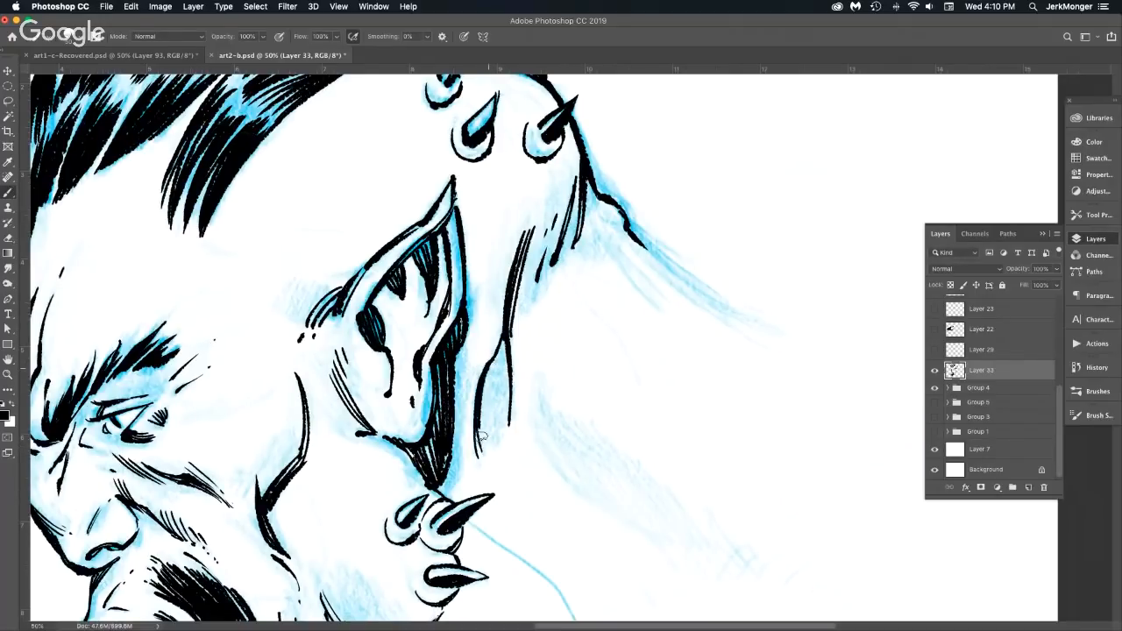
{"action": "left_click_drag", "start_coordinate": [489, 369], "coordinate": [483, 441]}
{"action": "left_click_drag", "start_coordinate": [501, 349], "coordinate": [493, 428]}
{"action": "mouse_move", "coordinate": [512, 369]}
{"action": "left_mouse_down"}
{"action": "mouse_move", "coordinate": [495, 431]}
{"action": "mouse_move", "coordinate": [504, 428]}
{"action": "left_mouse_up"}
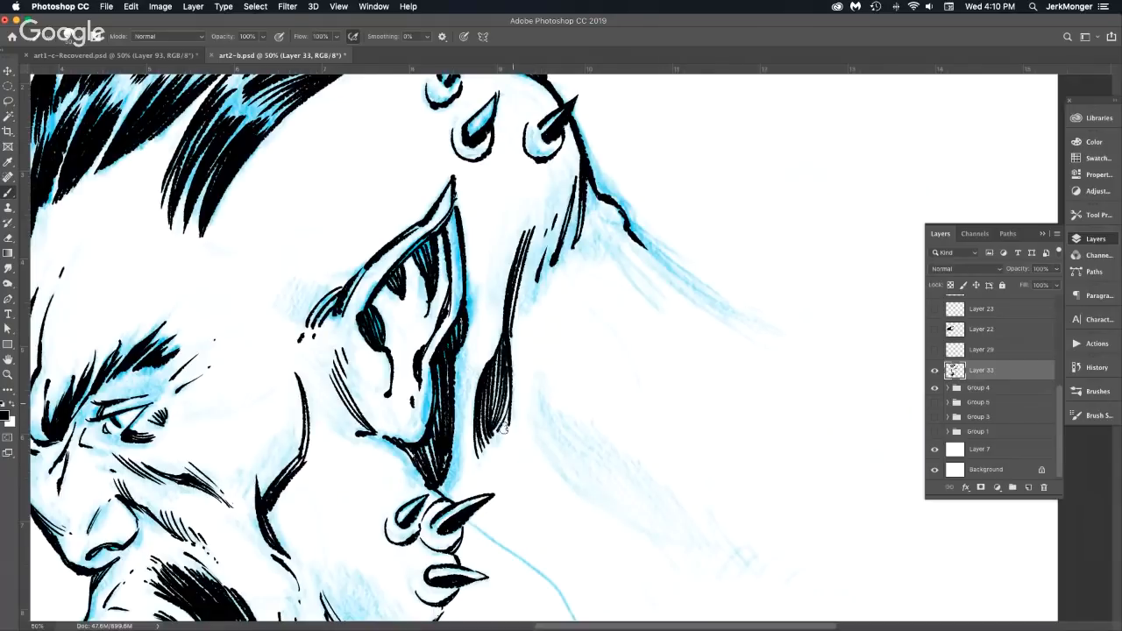
Ink the outer edge of the shadow behind the ear and thicken the jaw contour from the earlobe around the cheek spikes.
{"action": "left_click_drag", "start_coordinate": [455, 357], "coordinate": [451, 476]}
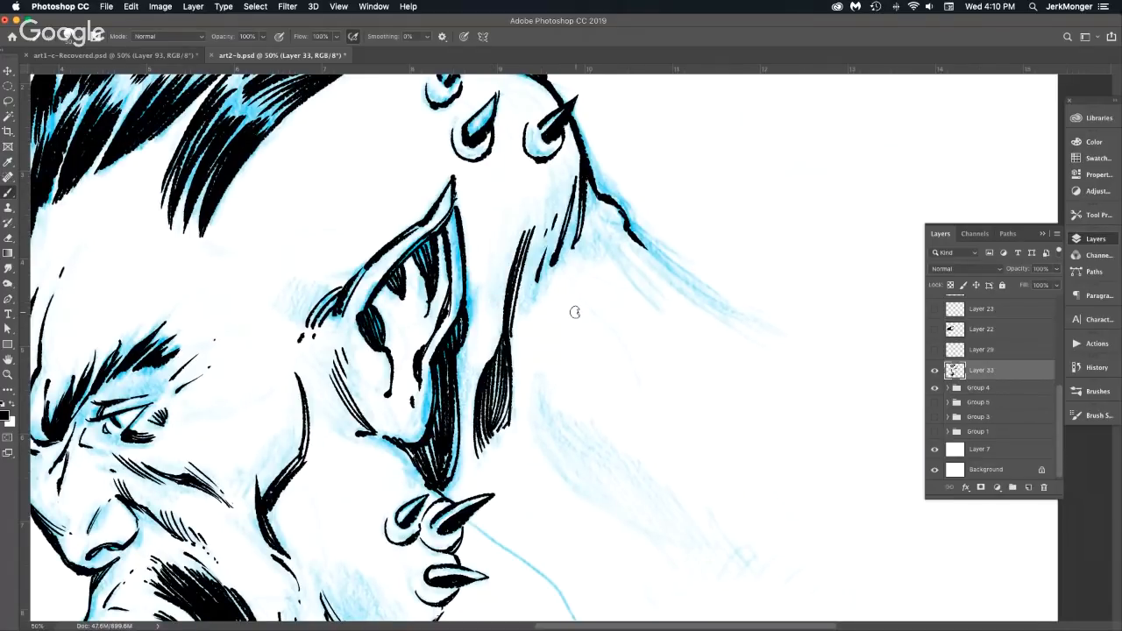
{"action": "left_click_drag", "start_coordinate": [524, 398], "coordinate": [450, 317]}
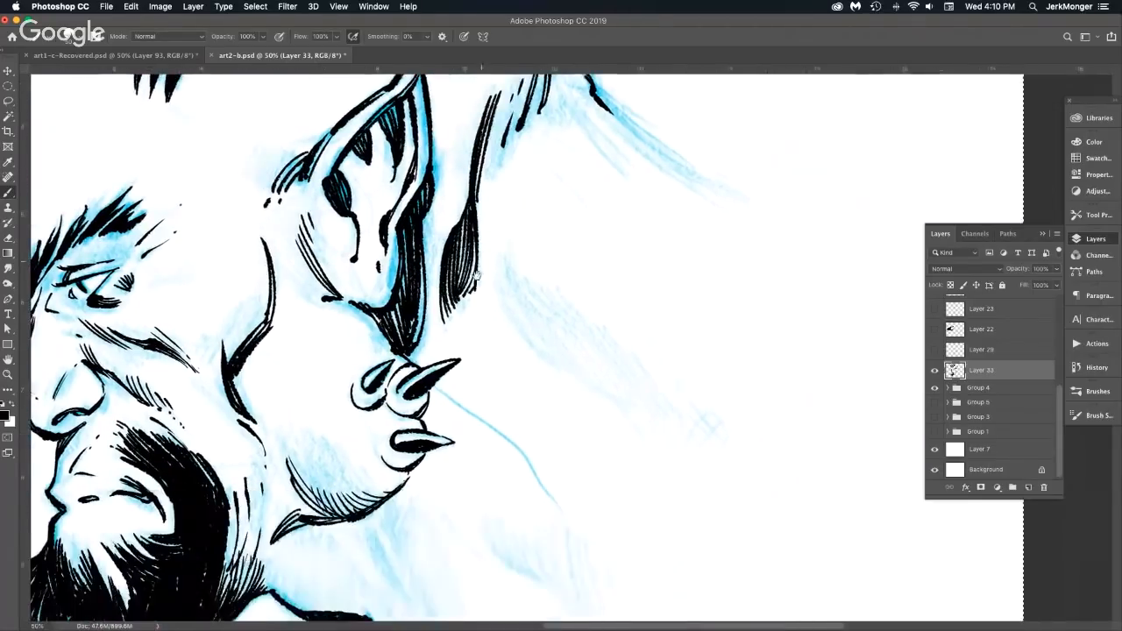
{"action": "left_click", "coordinate": [439, 404]}
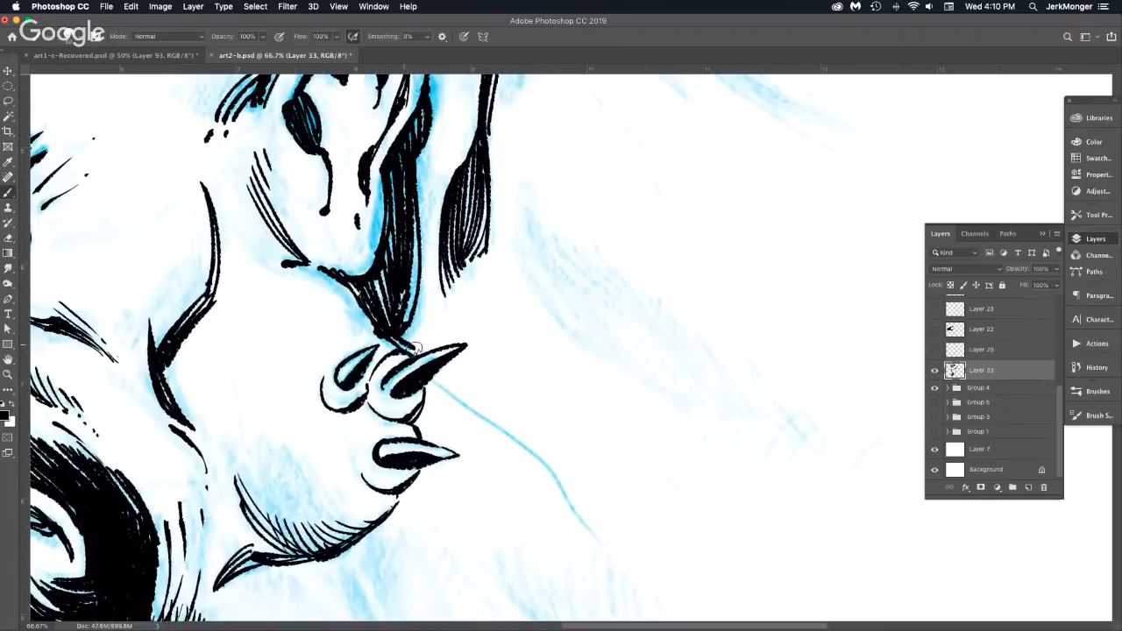
{"action": "mouse_move", "coordinate": [396, 340]}
{"action": "left_mouse_down"}
{"action": "mouse_move", "coordinate": [415, 351]}
{"action": "mouse_move", "coordinate": [420, 438]}
{"action": "left_mouse_up"}
{"action": "left_click_drag", "start_coordinate": [397, 501], "coordinate": [427, 468]}
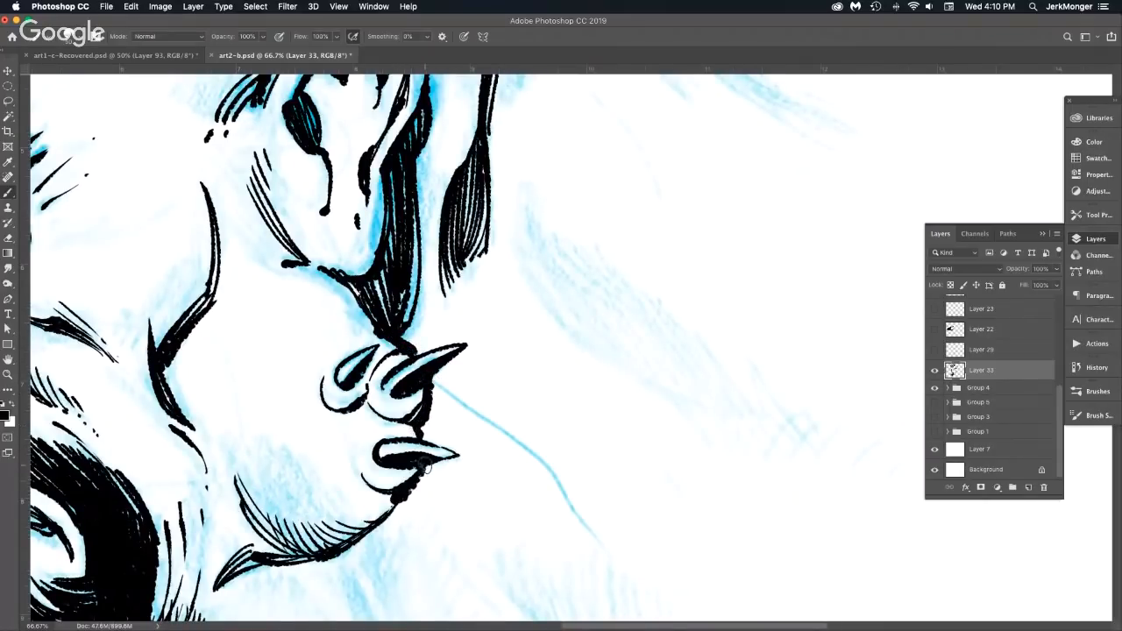
{"action": "left_click", "coordinate": [525, 377], "text": "alt"}
{"action": "left_click", "coordinate": [526, 376], "text": "alt"}
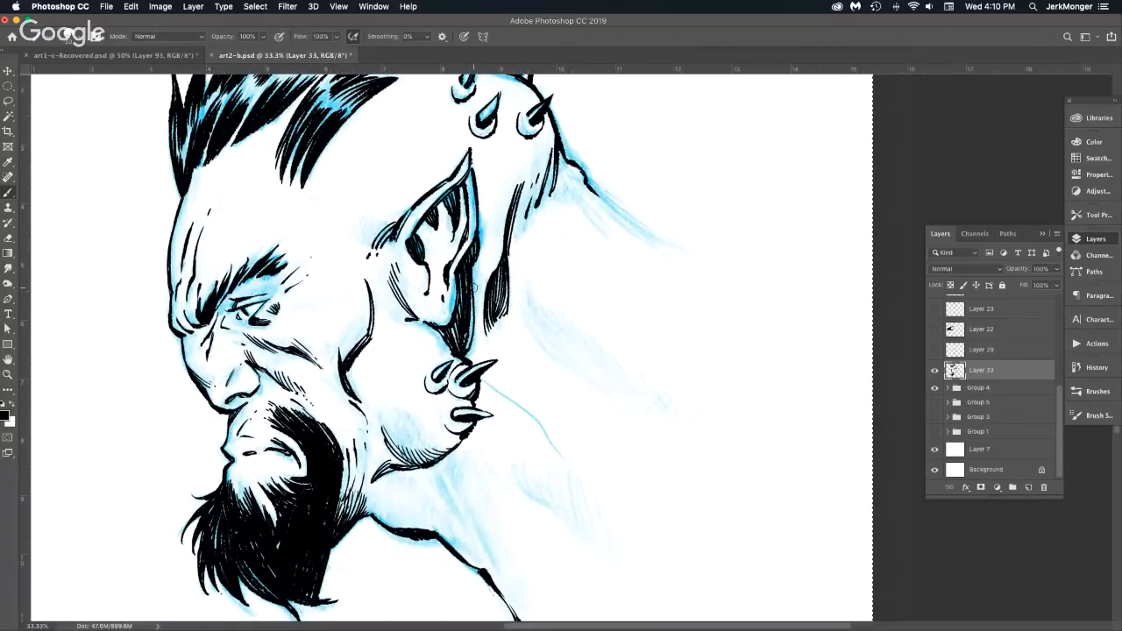
Ink the neck tendon running down from the jaw with overlapping tapered strokes and add a small dash beside its upper end.
{"action": "left_click", "coordinate": [463, 463], "text": "super"}
{"action": "mouse_move", "coordinate": [463, 463]}
{"action": "left_mouse_down"}
{"action": "mouse_move", "coordinate": [419, 360]}
{"action": "mouse_move", "coordinate": [369, 295]}
{"action": "mouse_move", "coordinate": [361, 396]}
{"action": "left_mouse_up"}
{"action": "left_click_drag", "start_coordinate": [331, 284], "coordinate": [384, 435]}
{"action": "left_click_drag", "start_coordinate": [355, 319], "coordinate": [399, 458]}
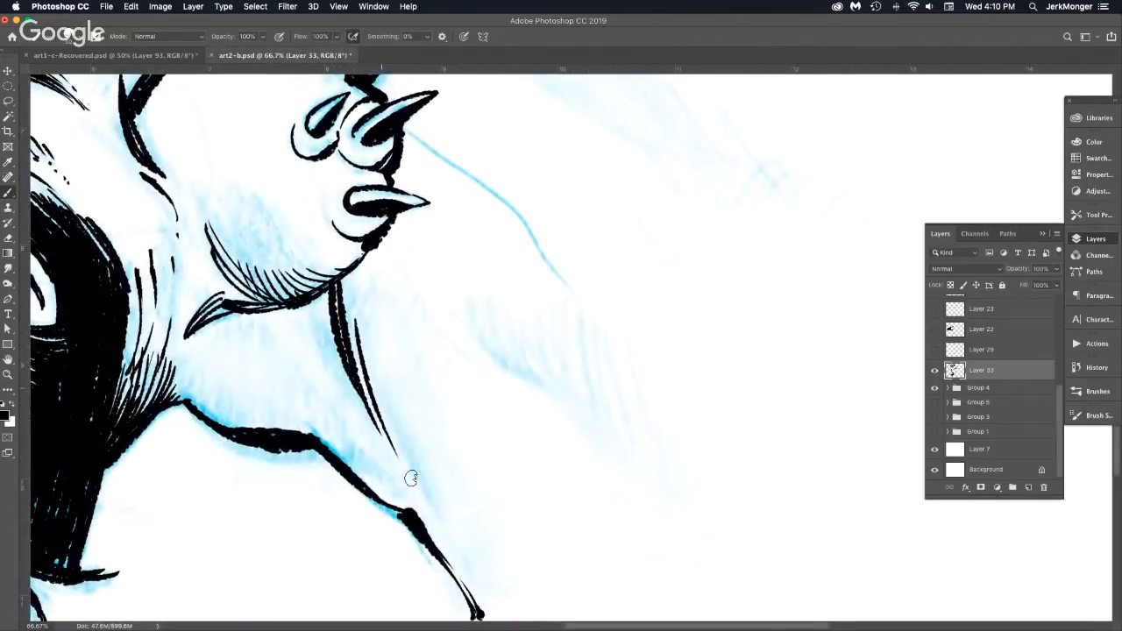
{"action": "left_click_drag", "start_coordinate": [386, 401], "coordinate": [421, 502]}
{"action": "left_click_drag", "start_coordinate": [414, 460], "coordinate": [445, 542]}
{"action": "left_click", "coordinate": [486, 385], "text": "alt+super"}
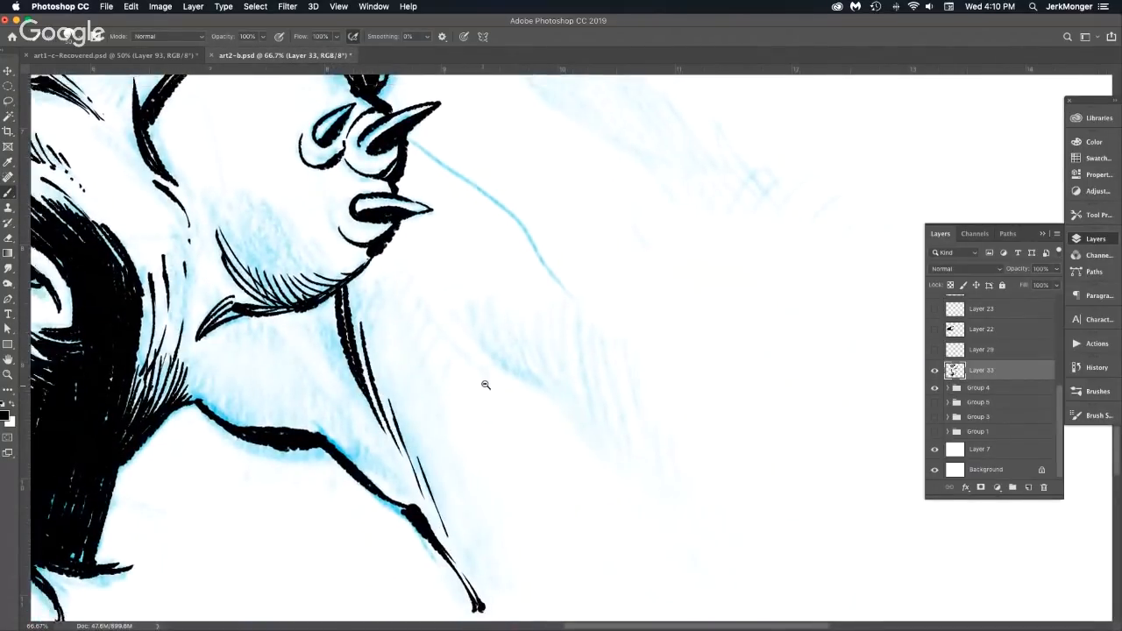
{"action": "left_click", "coordinate": [486, 385], "text": "alt+super"}
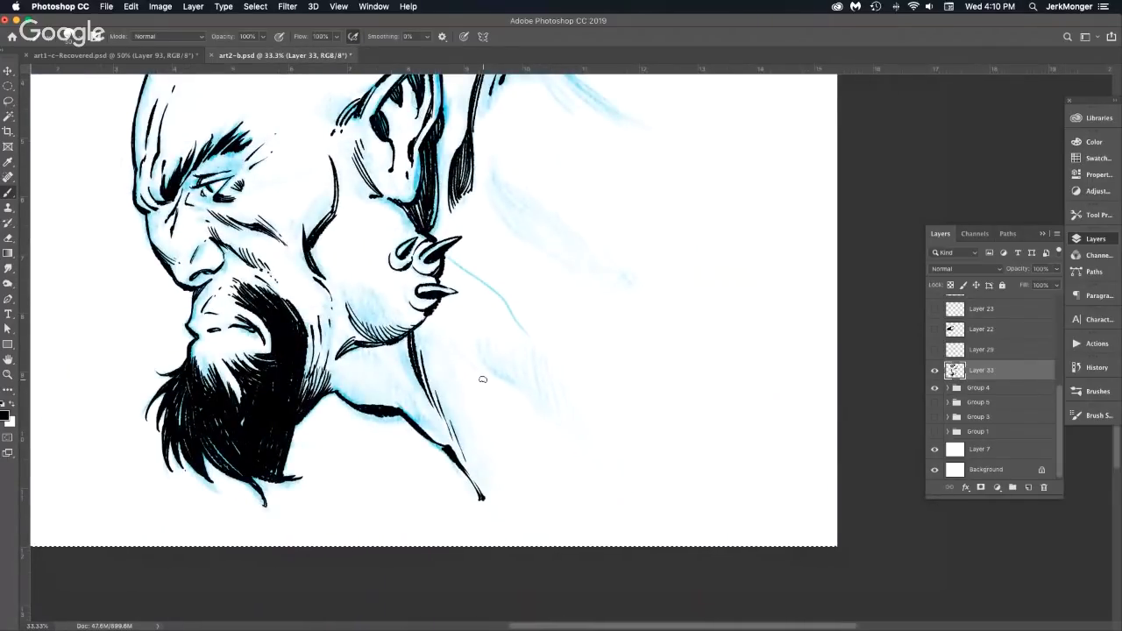
{"action": "left_click", "coordinate": [430, 340], "text": "super"}
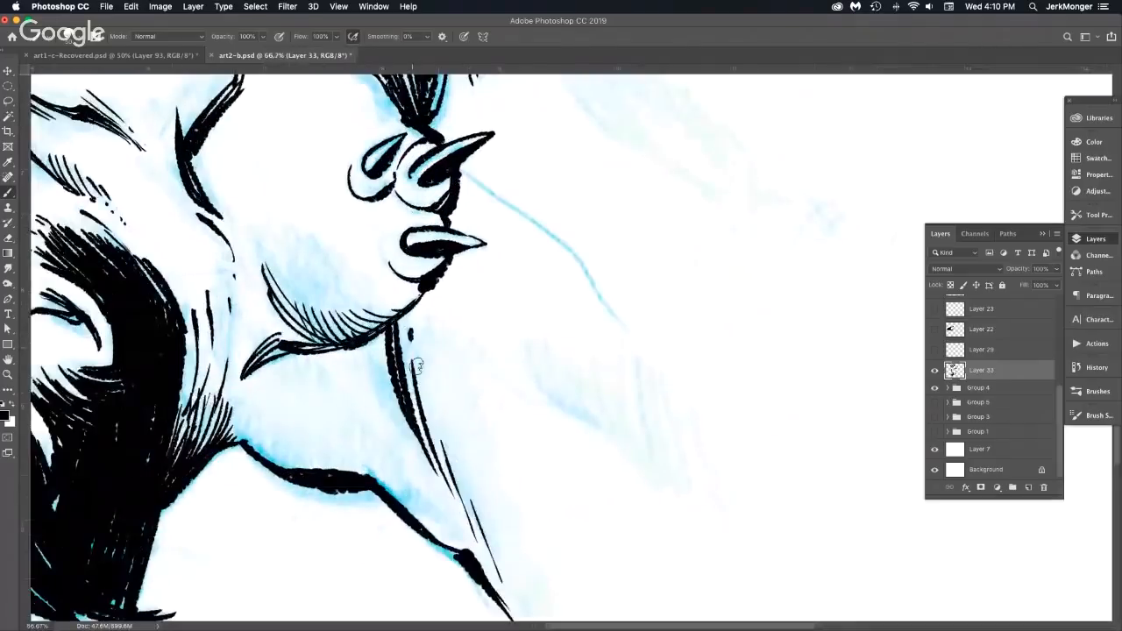
{"action": "left_click", "coordinate": [478, 438], "text": "alt"}
{"action": "left_click", "coordinate": [482, 432], "text": "alt"}
{"action": "left_click", "coordinate": [483, 428], "text": "alt"}
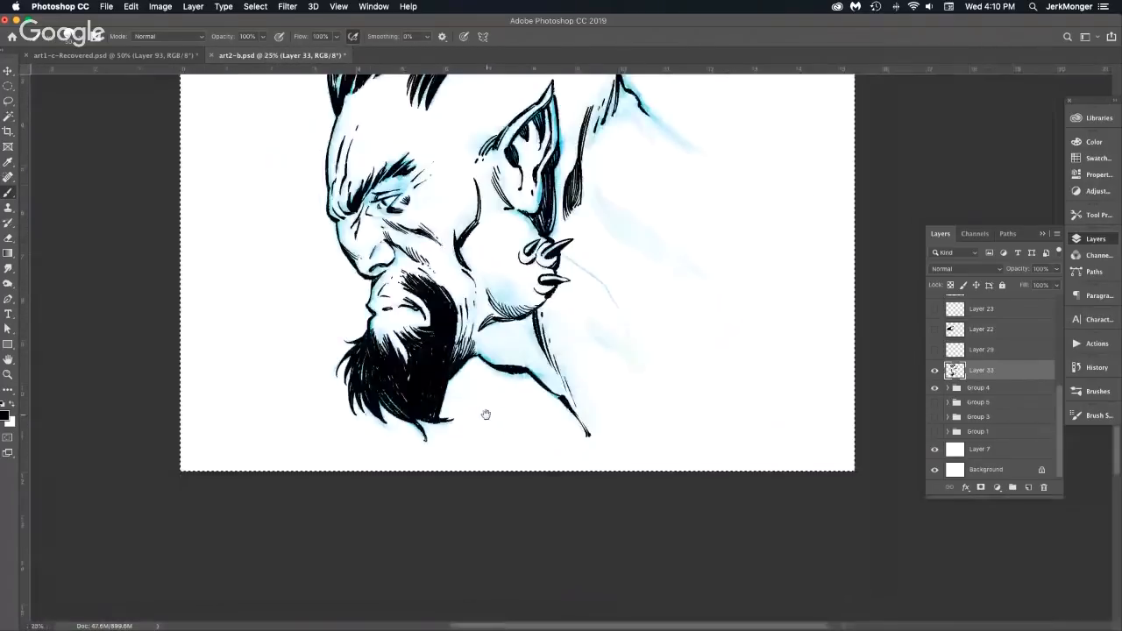
Extend the back-of-neck contour outward along the sketched shoulder slope with a thick tapering line.
{"action": "left_click_drag", "start_coordinate": [622, 343], "coordinate": [466, 430]}
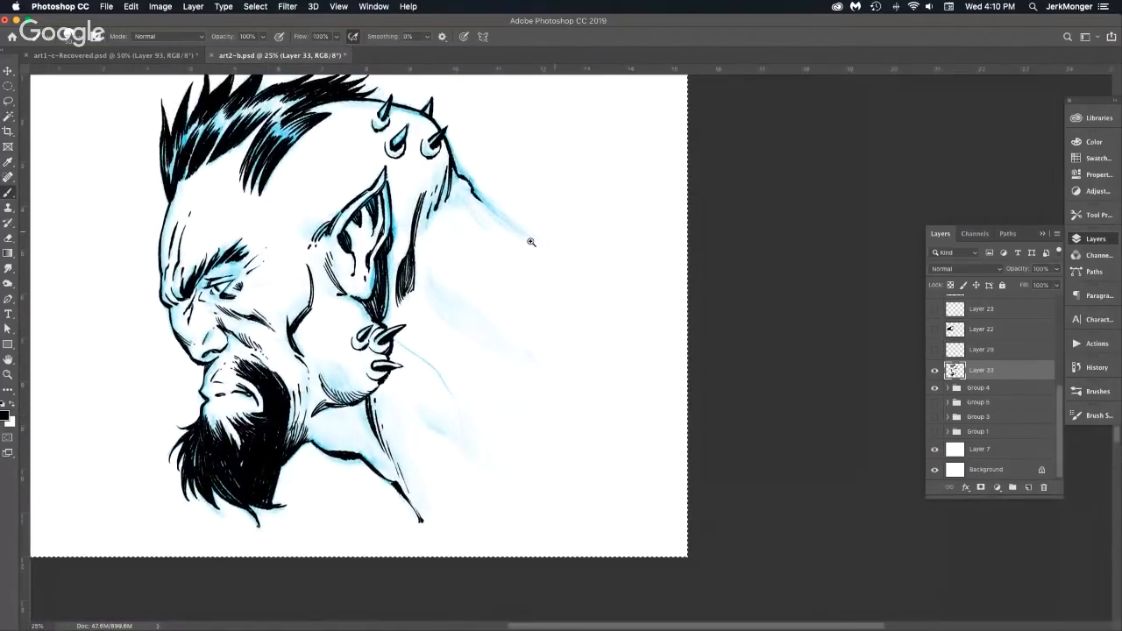
{"action": "left_click", "coordinate": [518, 231], "text": "super"}
{"action": "left_click_drag", "start_coordinate": [459, 179], "coordinate": [518, 229]}
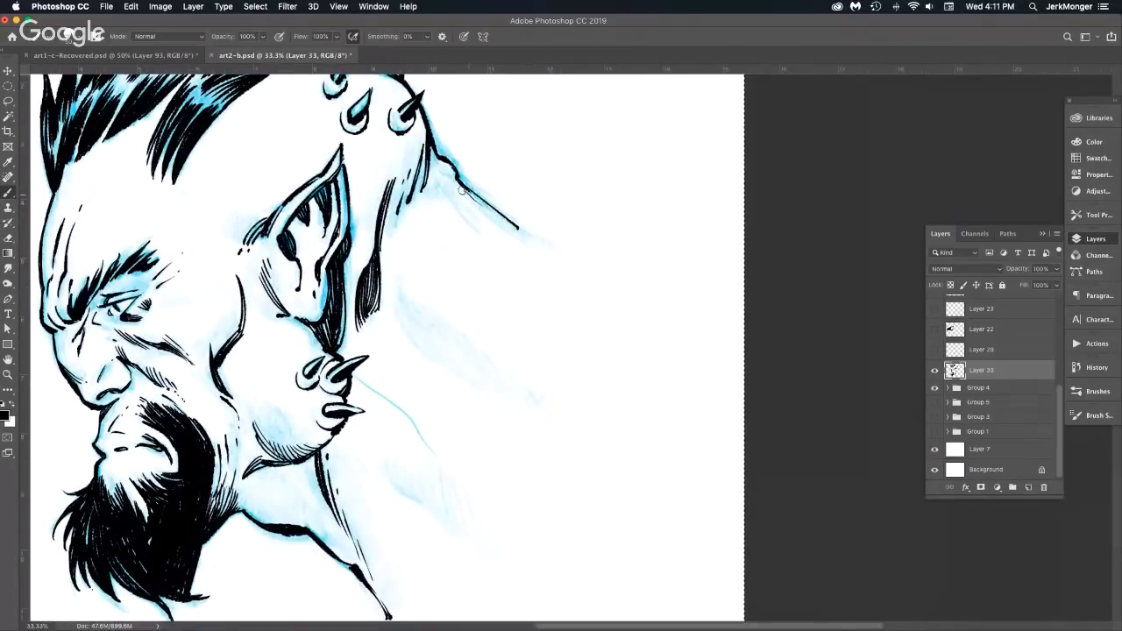
{"action": "left_click_drag", "start_coordinate": [461, 189], "coordinate": [550, 250]}
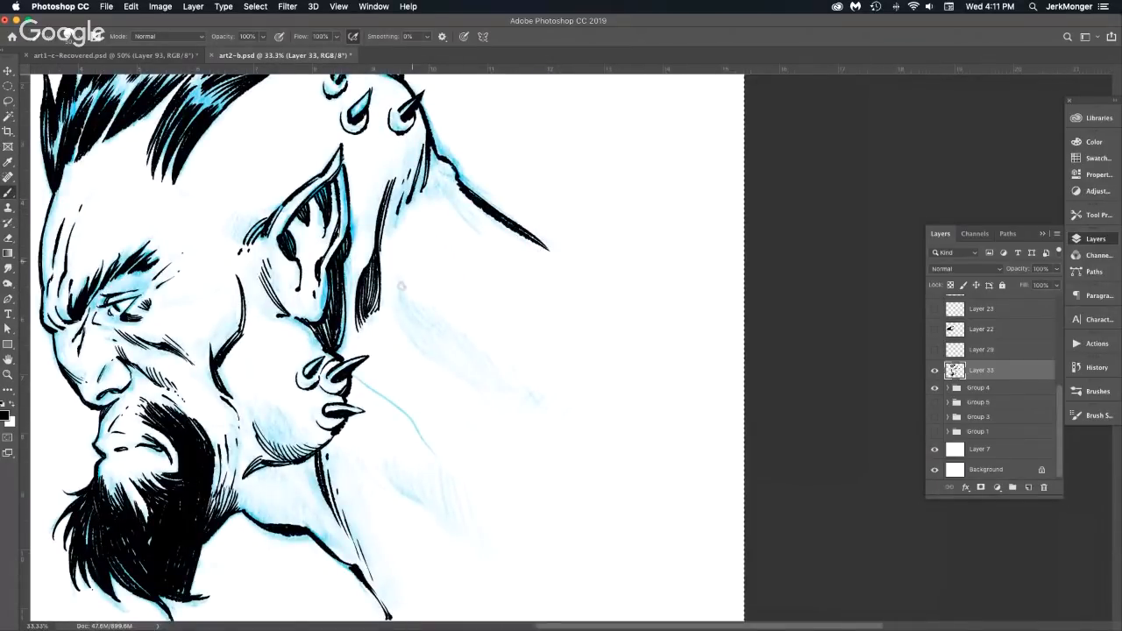
Ink a group of tapered diagonal strokes along the muscle shading on the neck behind the ear.
{"action": "left_click_drag", "start_coordinate": [397, 269], "coordinate": [419, 349]}
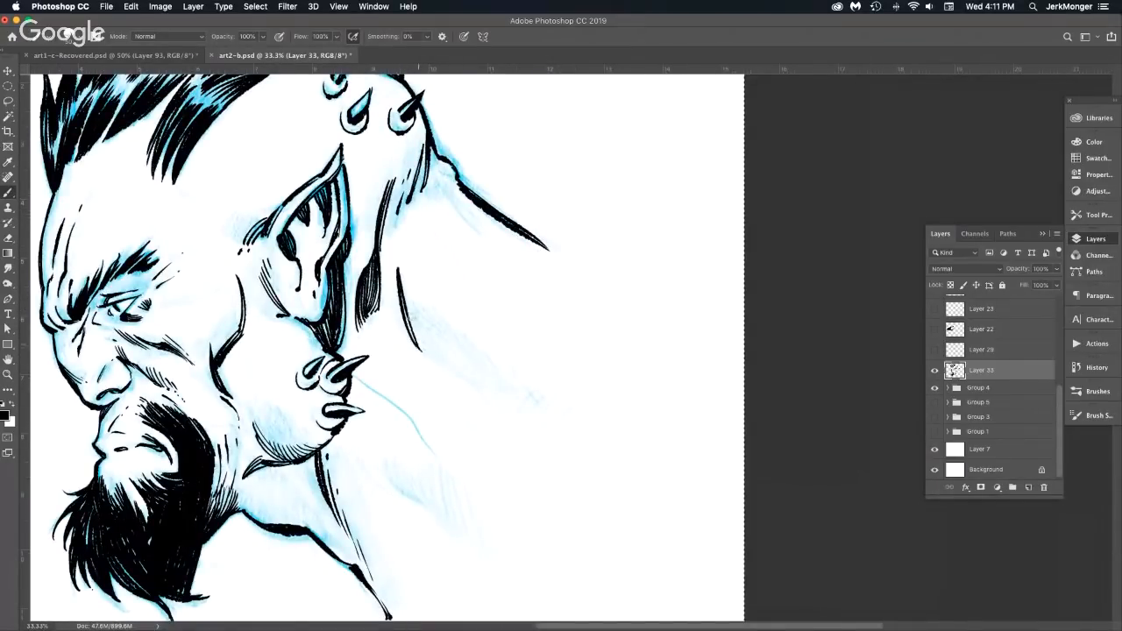
{"action": "left_click_drag", "start_coordinate": [399, 273], "coordinate": [429, 357]}
{"action": "left_click_drag", "start_coordinate": [417, 302], "coordinate": [465, 377]}
{"action": "mouse_move", "coordinate": [417, 302]}
{"action": "left_mouse_down"}
{"action": "mouse_move", "coordinate": [470, 383]}
{"action": "mouse_move", "coordinate": [449, 365]}
{"action": "left_mouse_up"}
{"action": "left_click", "coordinate": [487, 357], "text": "alt"}
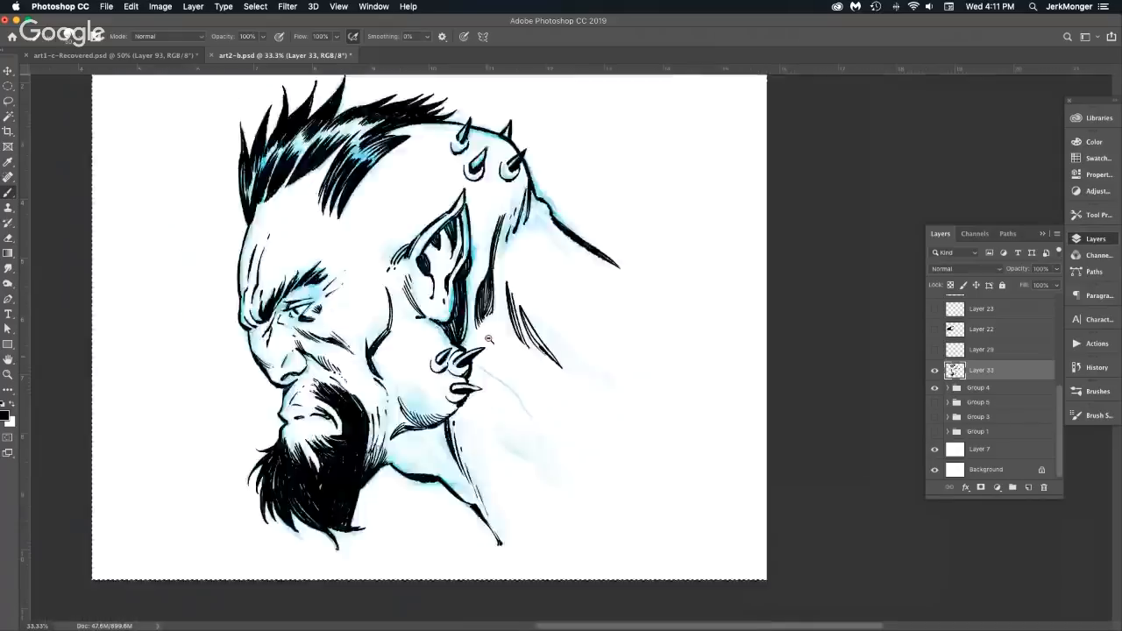
{"action": "left_click", "coordinate": [488, 357], "text": "alt"}
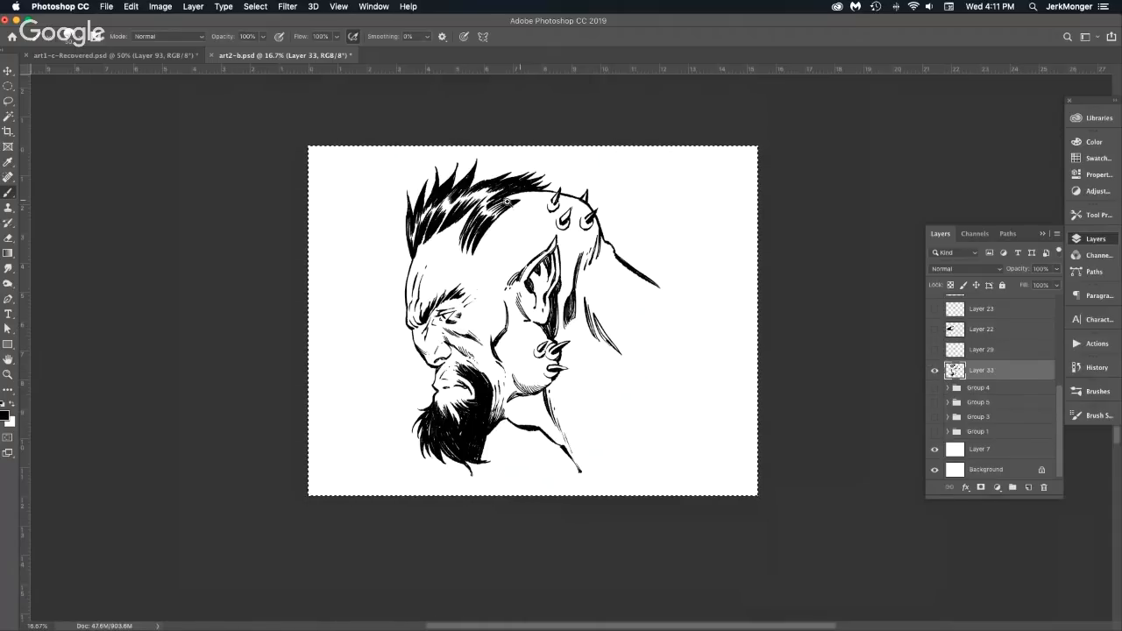
Thicken the lower edge of the mohawk's rear tuft and fill the gap between it and the neighbouring strands with black strokes.
{"action": "left_click_drag", "start_coordinate": [515, 202], "coordinate": [605, 204]}
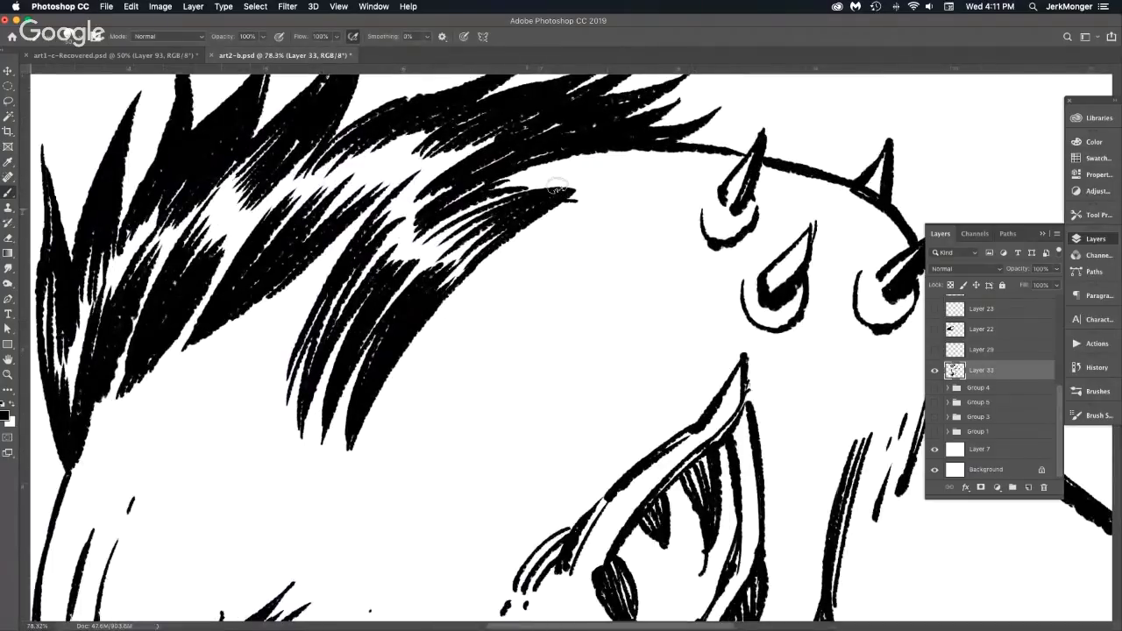
{"action": "left_click_drag", "start_coordinate": [454, 270], "coordinate": [543, 209]}
{"action": "left_click_drag", "start_coordinate": [441, 290], "coordinate": [552, 203]}
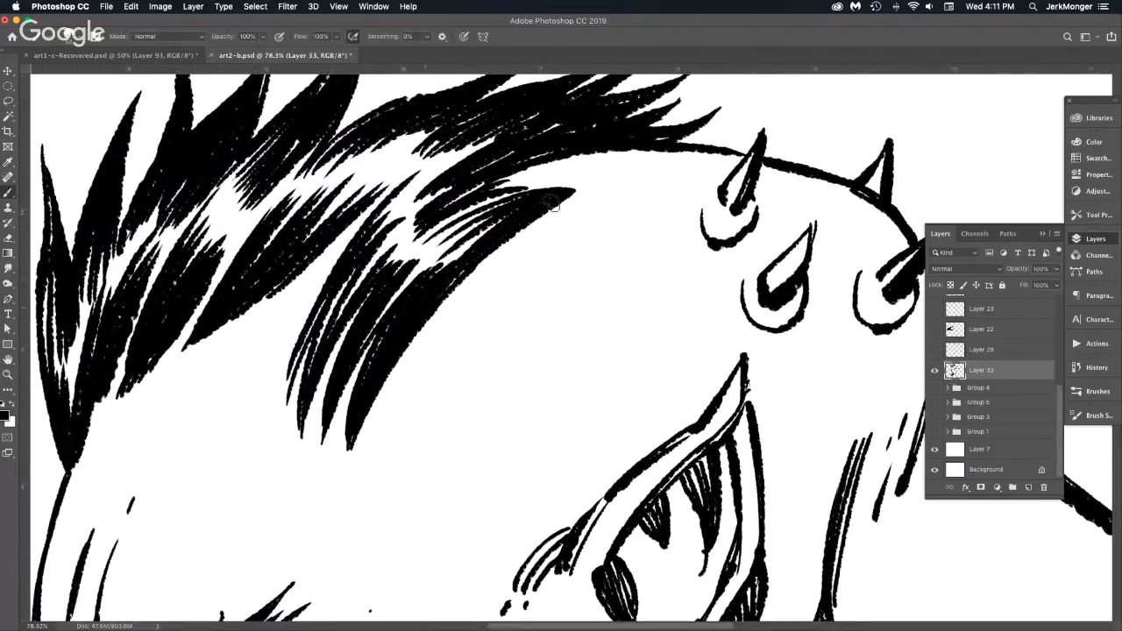
{"action": "mouse_move", "coordinate": [500, 293]}
{"action": "left_mouse_down"}
{"action": "mouse_move", "coordinate": [451, 292]}
{"action": "mouse_move", "coordinate": [513, 292]}
{"action": "left_mouse_up"}
{"action": "key", "text": "super+a"}
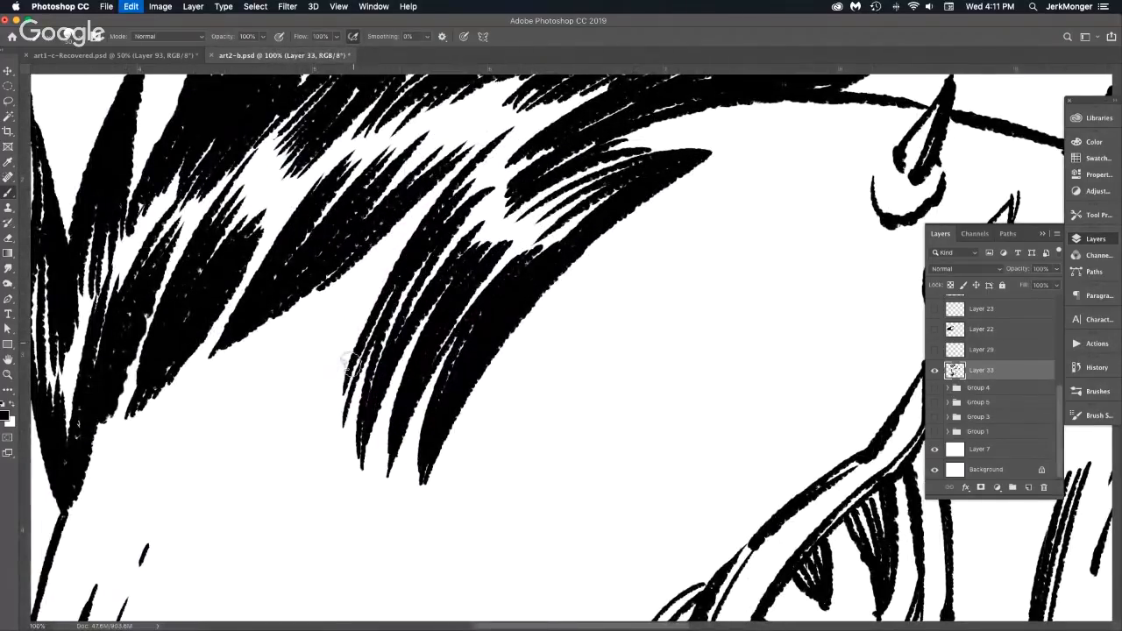
{"action": "left_click_drag", "start_coordinate": [350, 364], "coordinate": [476, 157]}
{"action": "left_click_drag", "start_coordinate": [395, 270], "coordinate": [491, 140]}
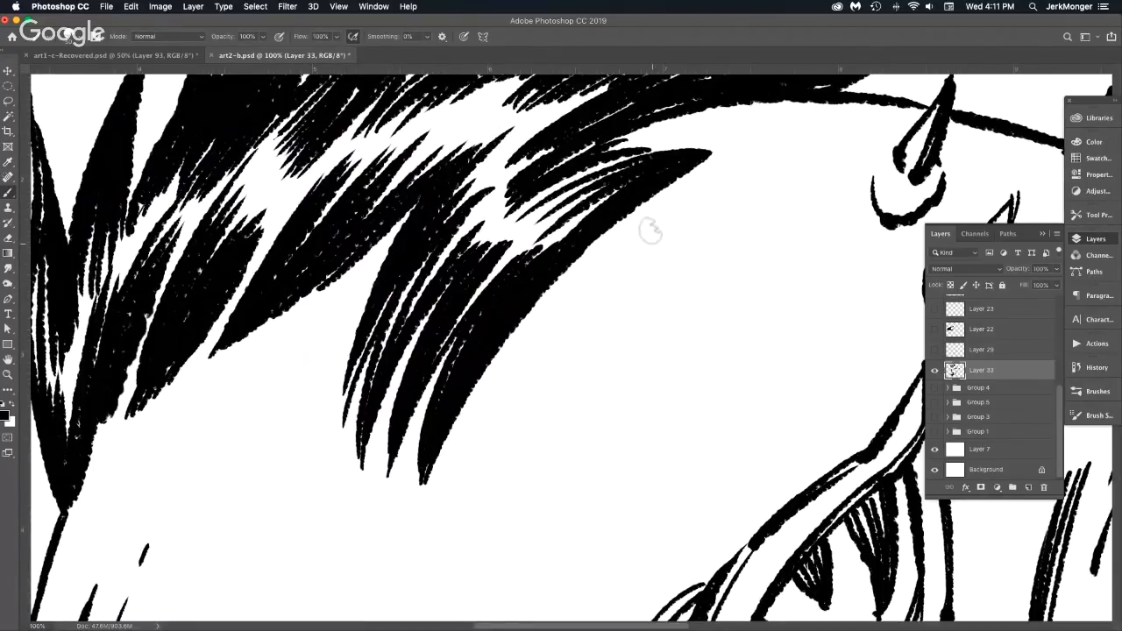
Extend the tip of the mohawk's lower rear tuft backward along the skull with thin tapered hair strokes.
{"action": "left_click_drag", "start_coordinate": [524, 309], "coordinate": [759, 144]}
{"action": "left_click_drag", "start_coordinate": [620, 227], "coordinate": [802, 146]}
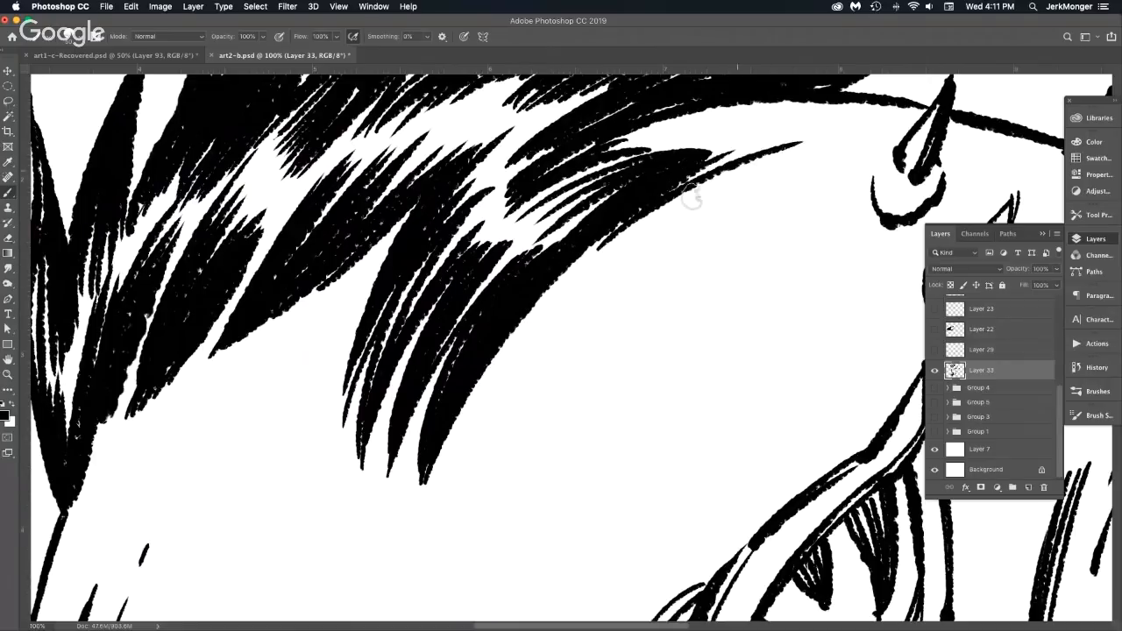
{"action": "left_click_drag", "start_coordinate": [691, 197], "coordinate": [813, 150]}
{"action": "left_click", "coordinate": [722, 242], "text": "alt"}
{"action": "left_click", "coordinate": [743, 226], "text": "alt"}
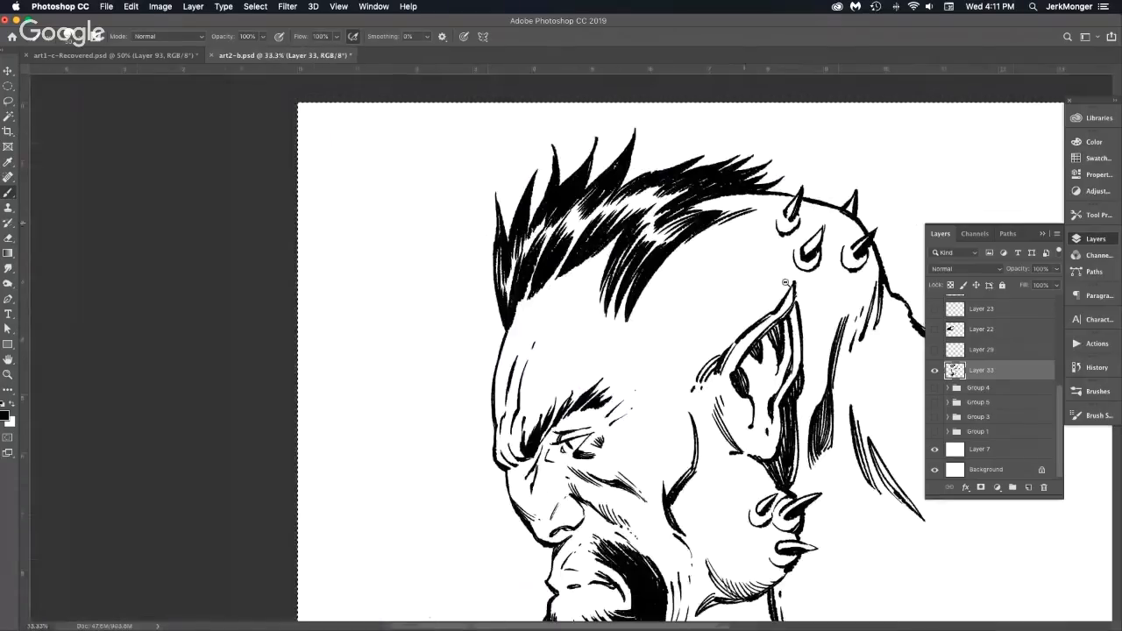
{"action": "left_click_drag", "start_coordinate": [742, 226], "coordinate": [602, 204]}
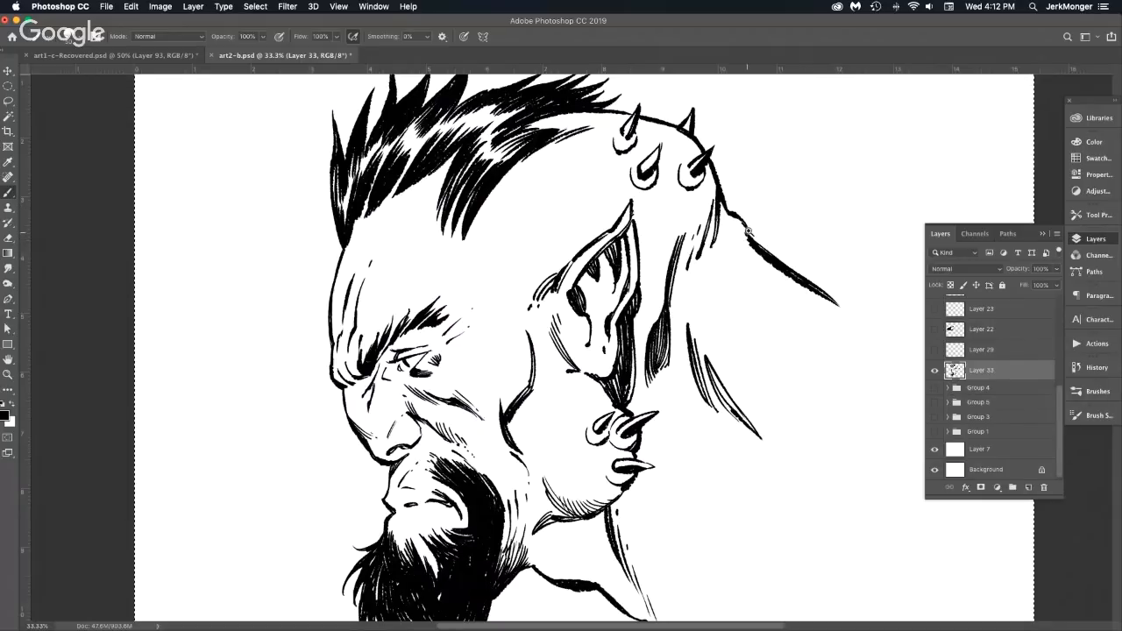
Ink a short tapered fold below the bump on the back of the neck and add small dashes beside it.
{"action": "scroll", "coordinate": [748, 231], "scroll_direction": "up", "scroll_amount": 1}
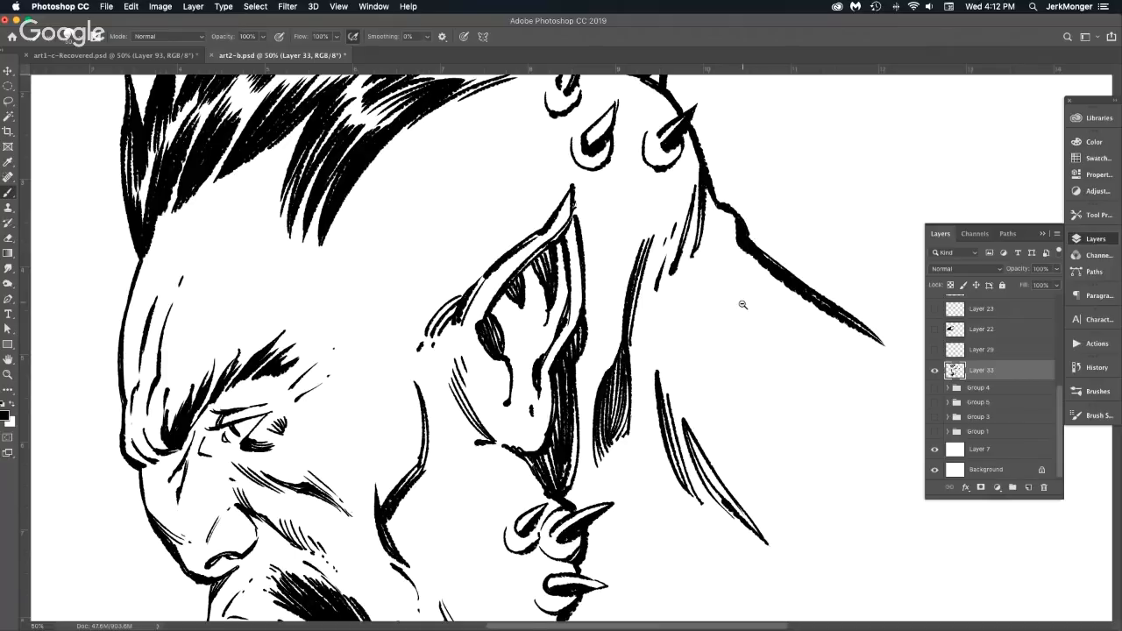
{"action": "scroll", "coordinate": [743, 305], "scroll_direction": "down", "scroll_amount": 1}
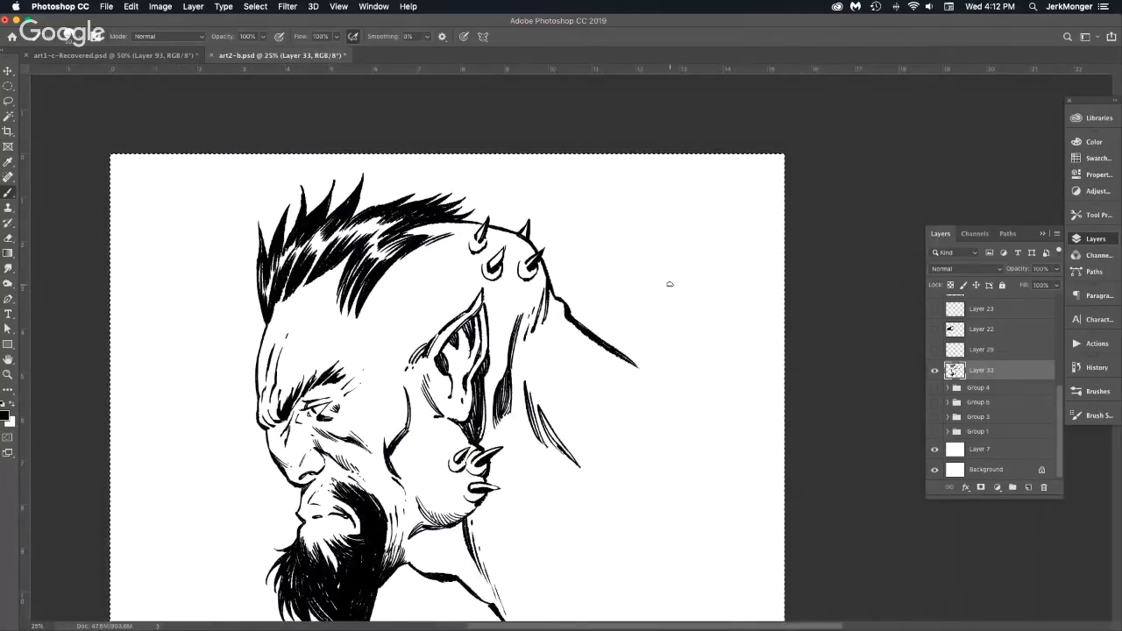
{"action": "left_click", "coordinate": [564, 324], "text": "super"}
{"action": "left_click", "coordinate": [563, 325], "text": "super"}
{"action": "left_click", "coordinate": [564, 324], "text": "super"}
{"action": "left_click_drag", "start_coordinate": [553, 314], "coordinate": [566, 383]}
{"action": "left_click", "coordinate": [516, 386]}
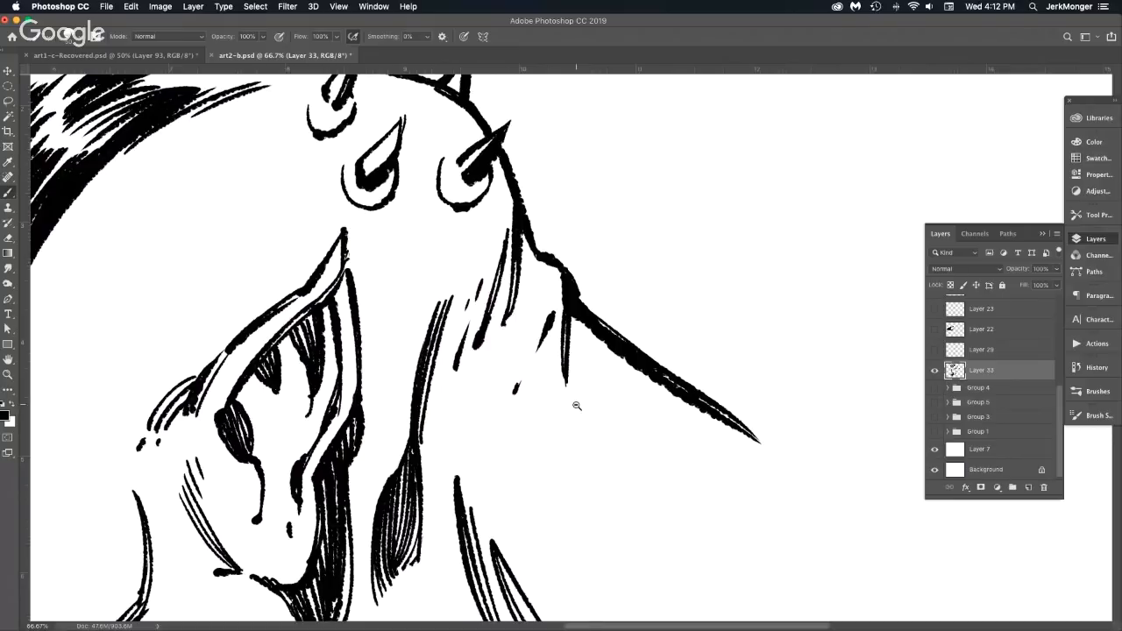
{"action": "left_click", "coordinate": [577, 406], "text": "alt"}
{"action": "left_click", "coordinate": [577, 406], "text": "alt"}
{"action": "left_click", "coordinate": [579, 403], "text": "alt"}
{"action": "left_click_drag", "start_coordinate": [644, 407], "coordinate": [568, 362]}
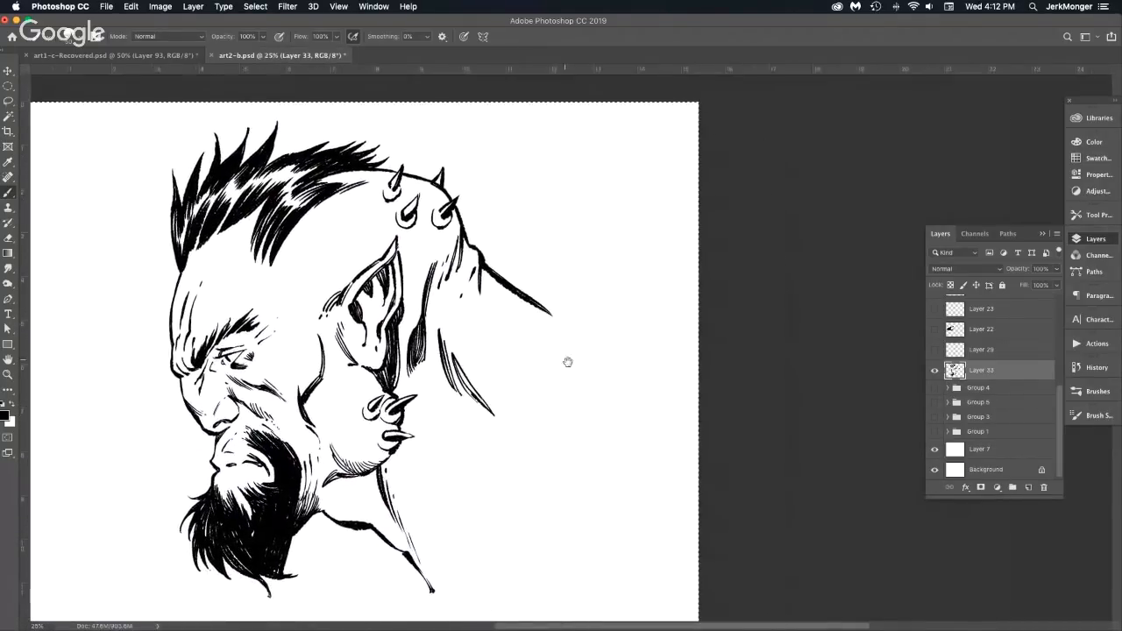
Touch up the contour under the tip of the nose, switching the brush from white back to black.
{"action": "left_click_drag", "start_coordinate": [230, 412], "coordinate": [295, 424]}
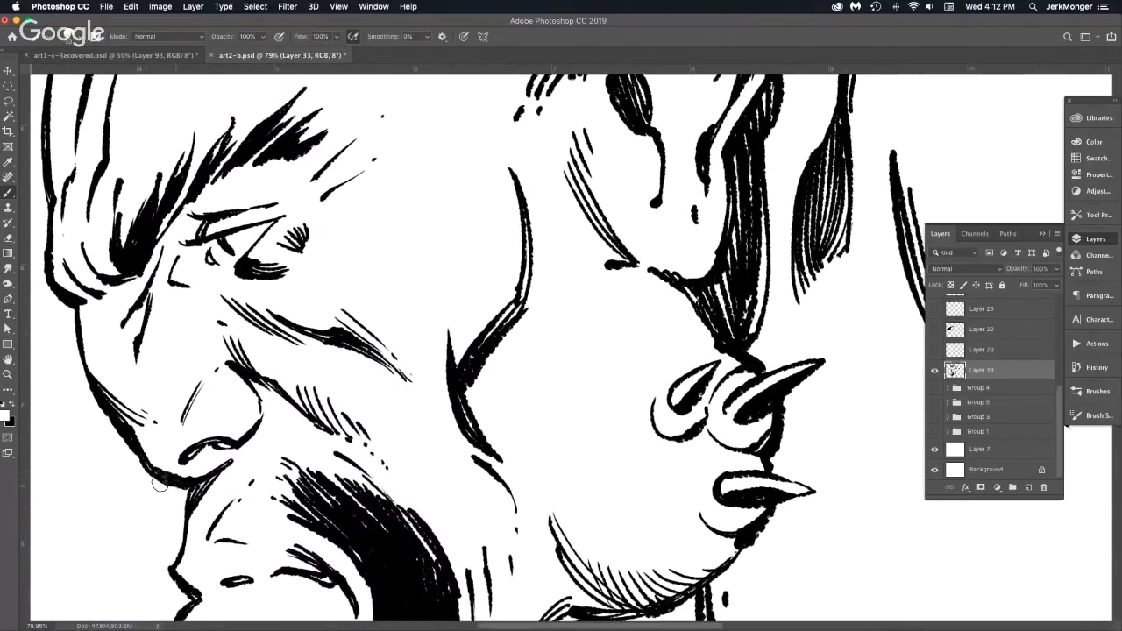
{"action": "key", "text": "x"}
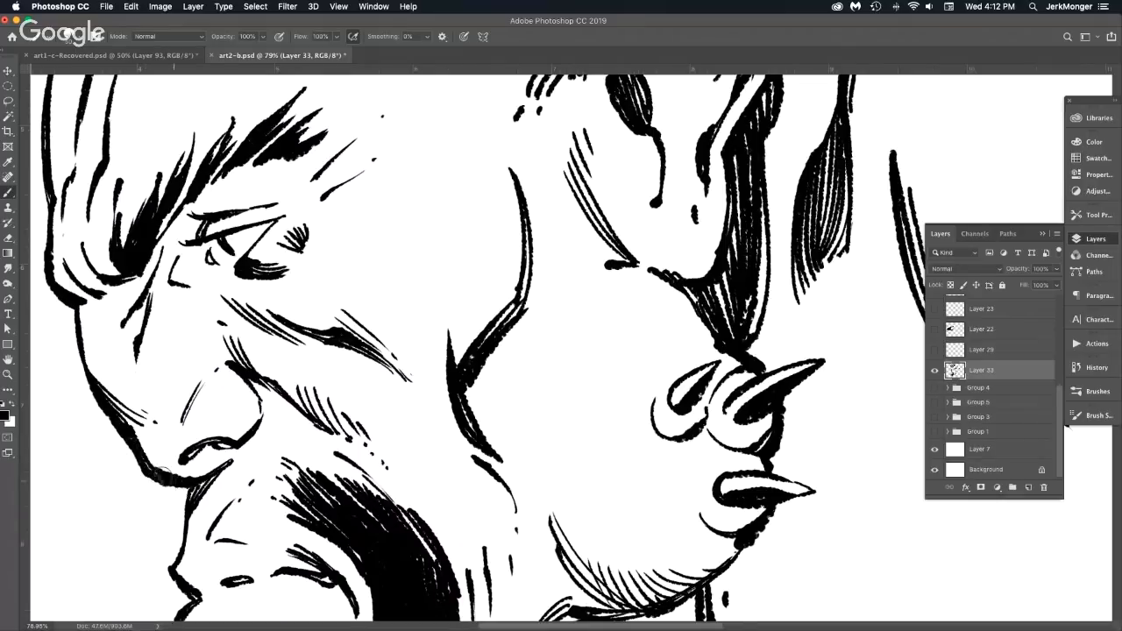
{"action": "left_click", "coordinate": [201, 397], "text": "alt"}
{"action": "left_click", "coordinate": [201, 397], "text": "alt"}
{"action": "left_click", "coordinate": [201, 398], "text": "alt"}
{"action": "left_click", "coordinate": [201, 397], "text": "alt"}
{"action": "left_click_drag", "start_coordinate": [175, 401], "coordinate": [432, 342]}
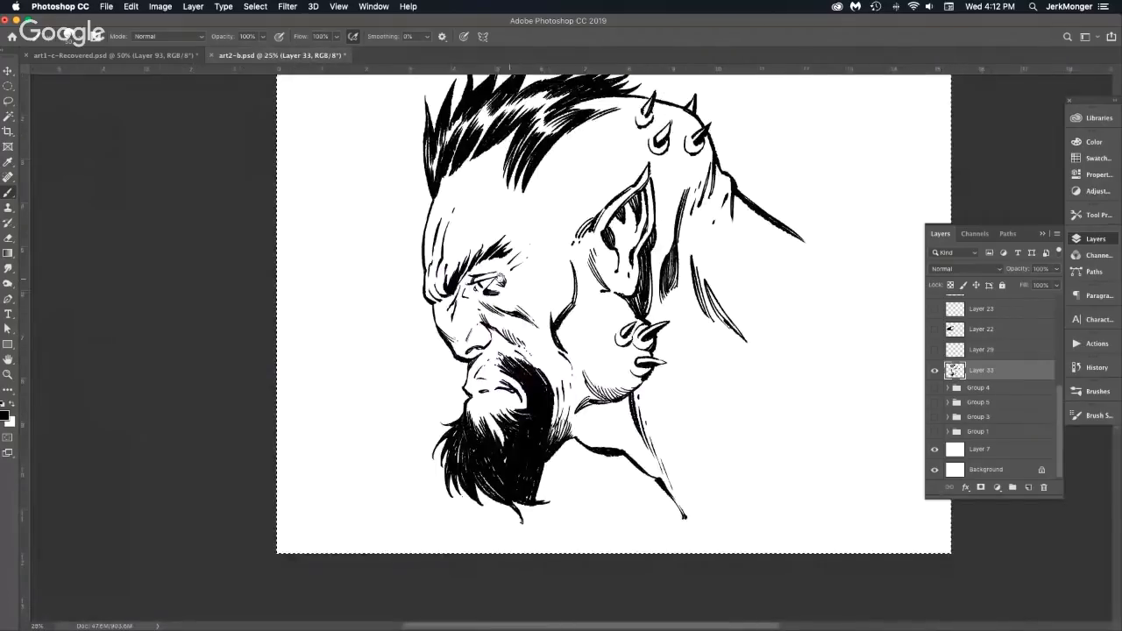
Touch up the pupil and iris of the eye with the brush, using white for the correction.
{"action": "left_click", "coordinate": [489, 288], "text": "super"}
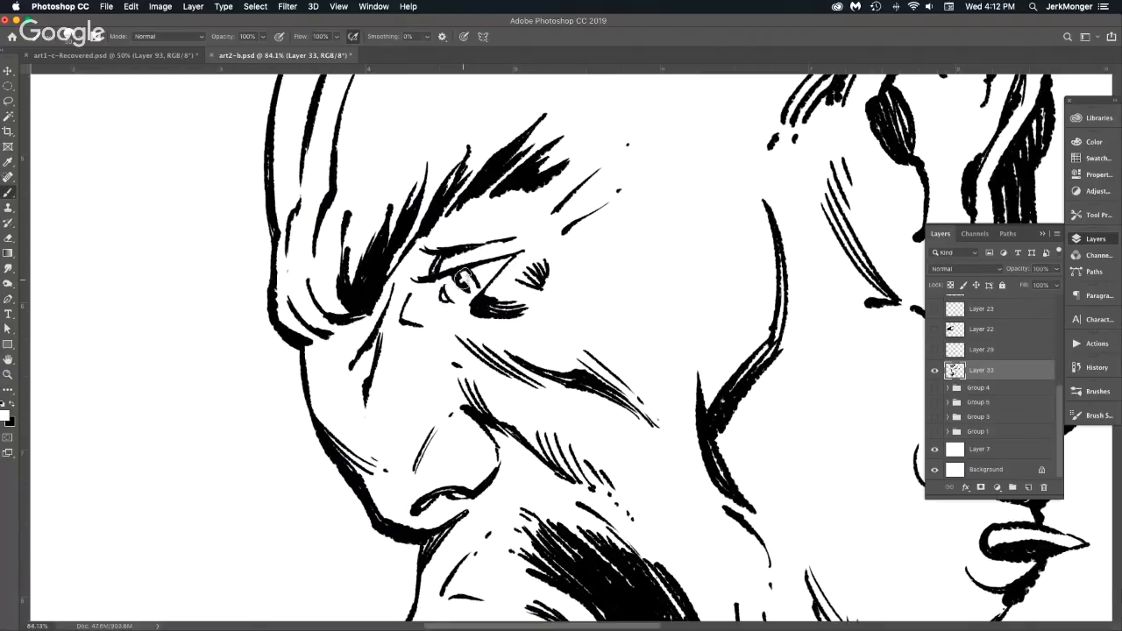
{"action": "left_click", "coordinate": [521, 399], "text": "alt"}
{"action": "left_click", "coordinate": [530, 399], "text": "alt"}
{"action": "left_click", "coordinate": [537, 399], "text": "alt"}
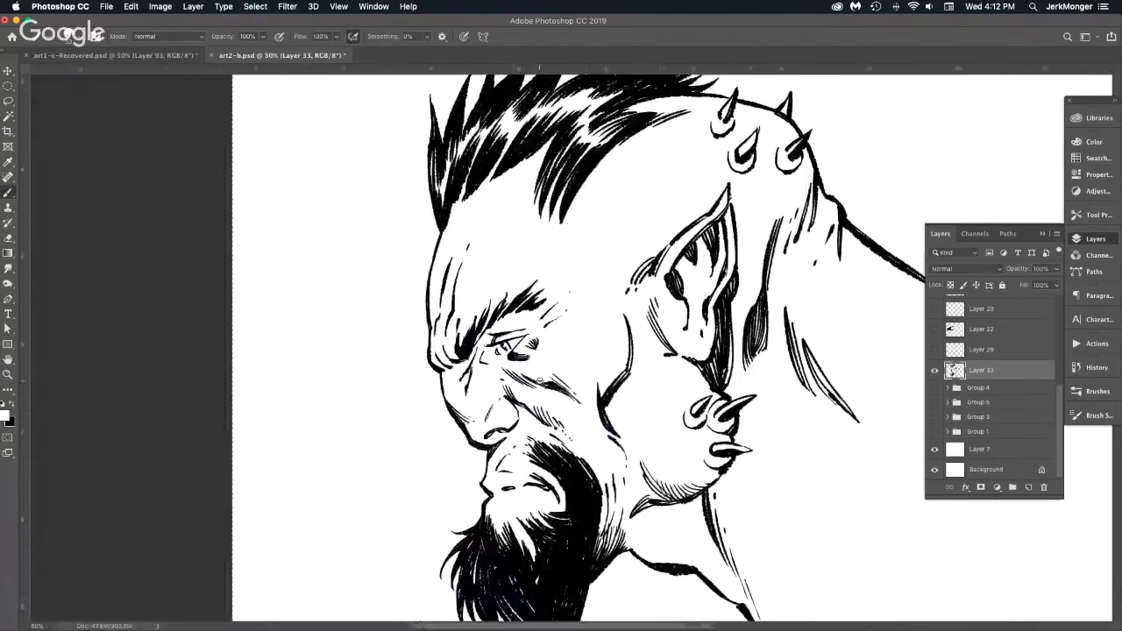
{"action": "left_click_drag", "start_coordinate": [573, 363], "coordinate": [449, 300]}
{"action": "left_click", "coordinate": [478, 354], "text": "alt"}
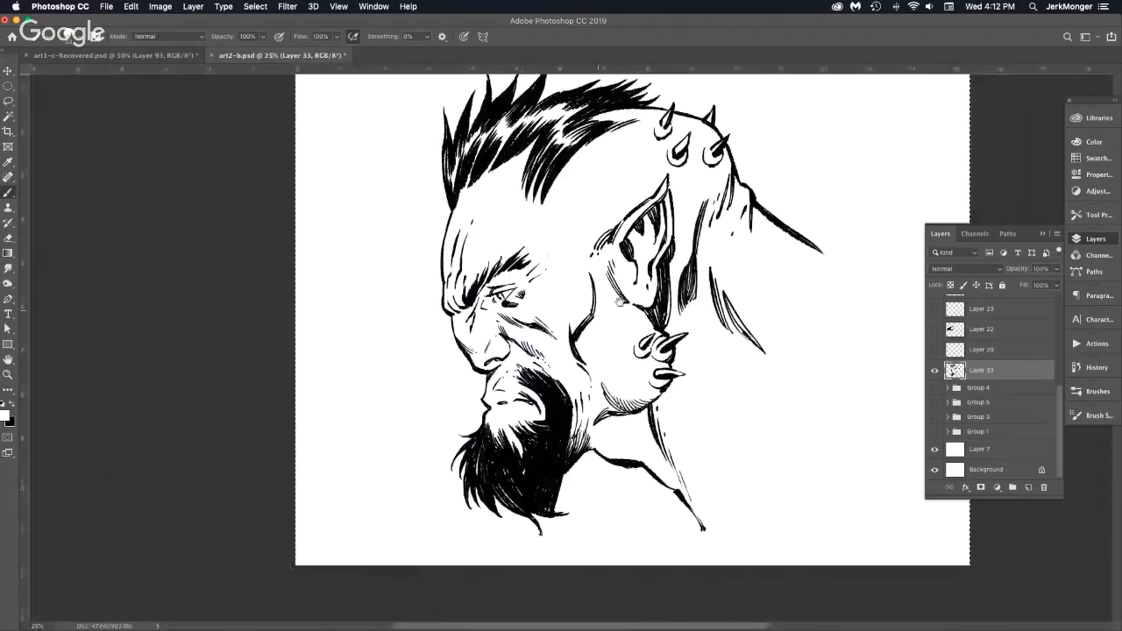
Show the blue pencil sketch in Group 4 beneath the inks.
{"action": "left_click_drag", "start_coordinate": [715, 344], "coordinate": [542, 342]}
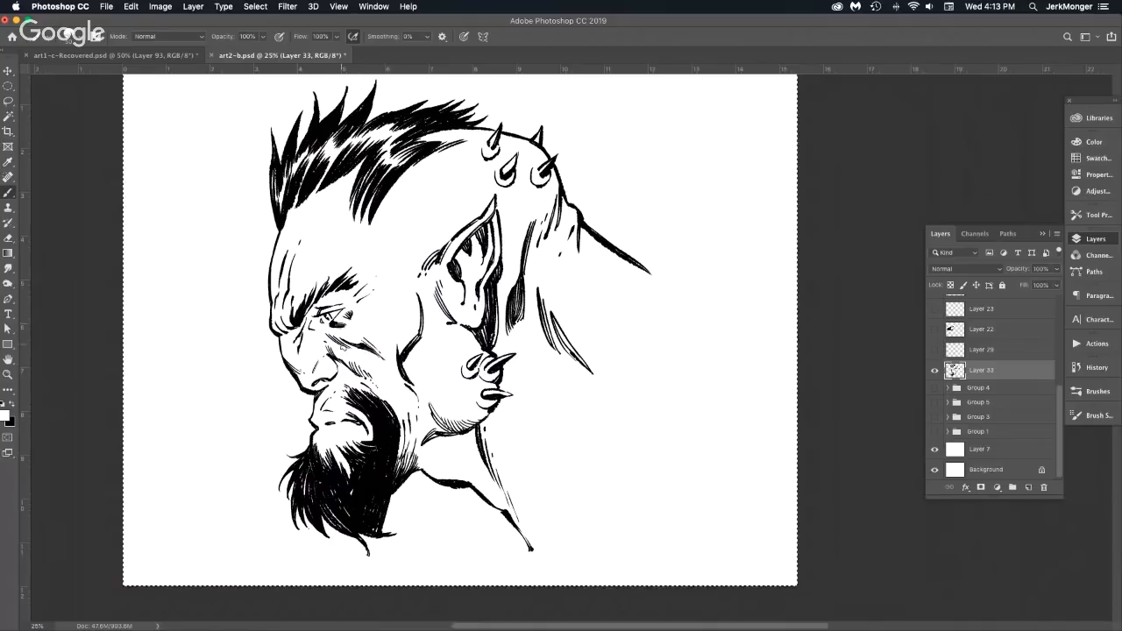
{"action": "left_click", "coordinate": [935, 388]}
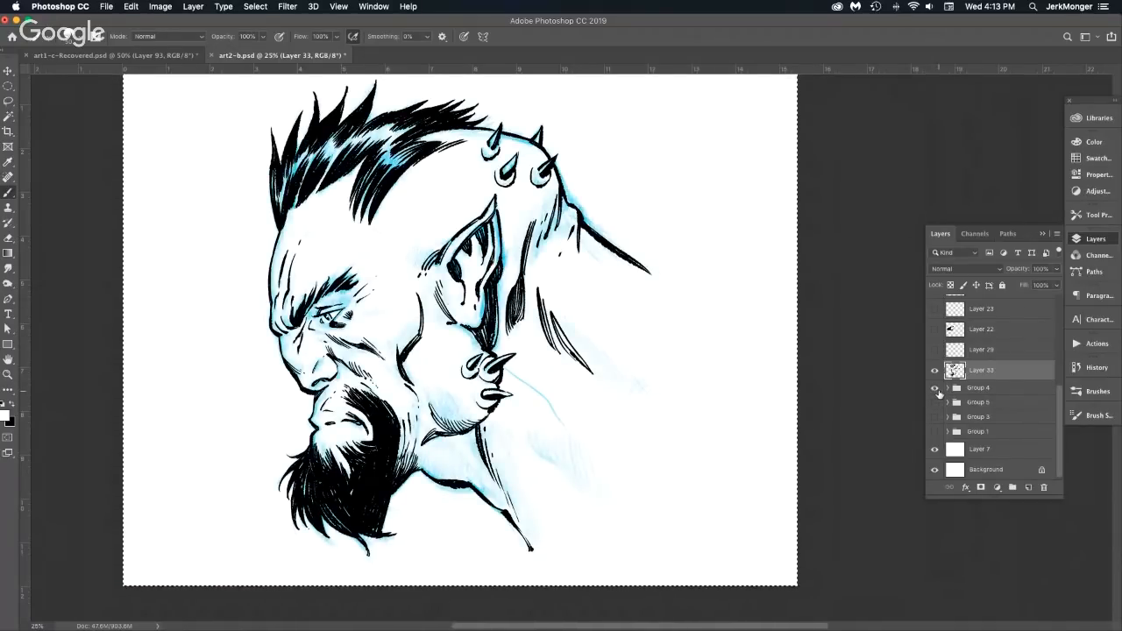
Hide the Group 4 sketch and ink black diagonal hatching along the throat contour beneath the jaw.
{"action": "left_click", "coordinate": [936, 388]}
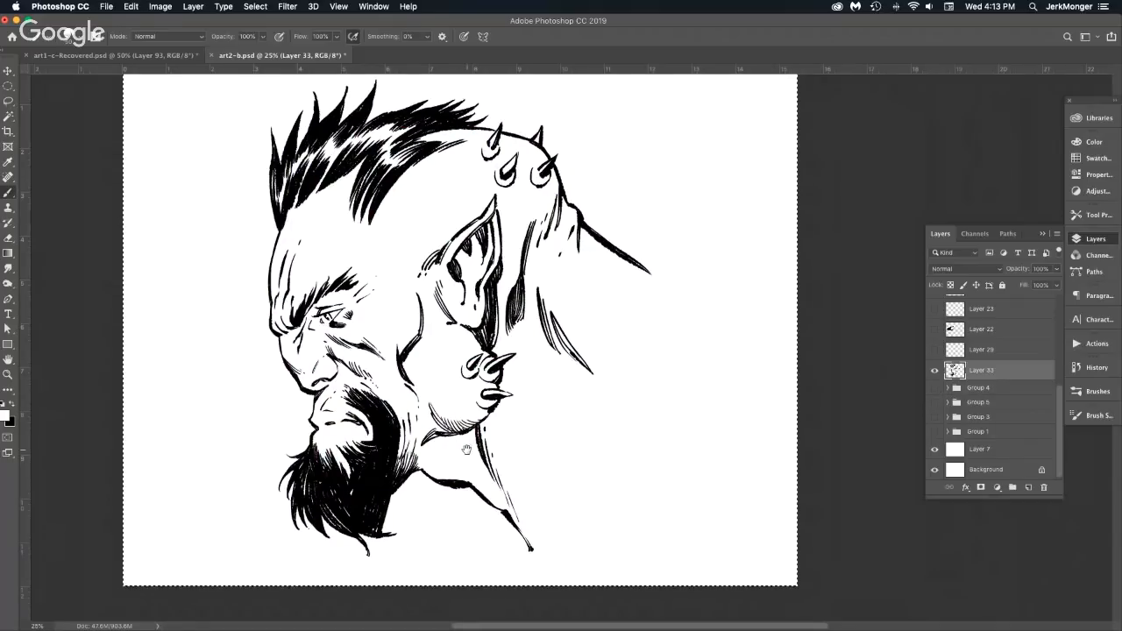
{"action": "left_click_drag", "start_coordinate": [467, 449], "coordinate": [263, 331]}
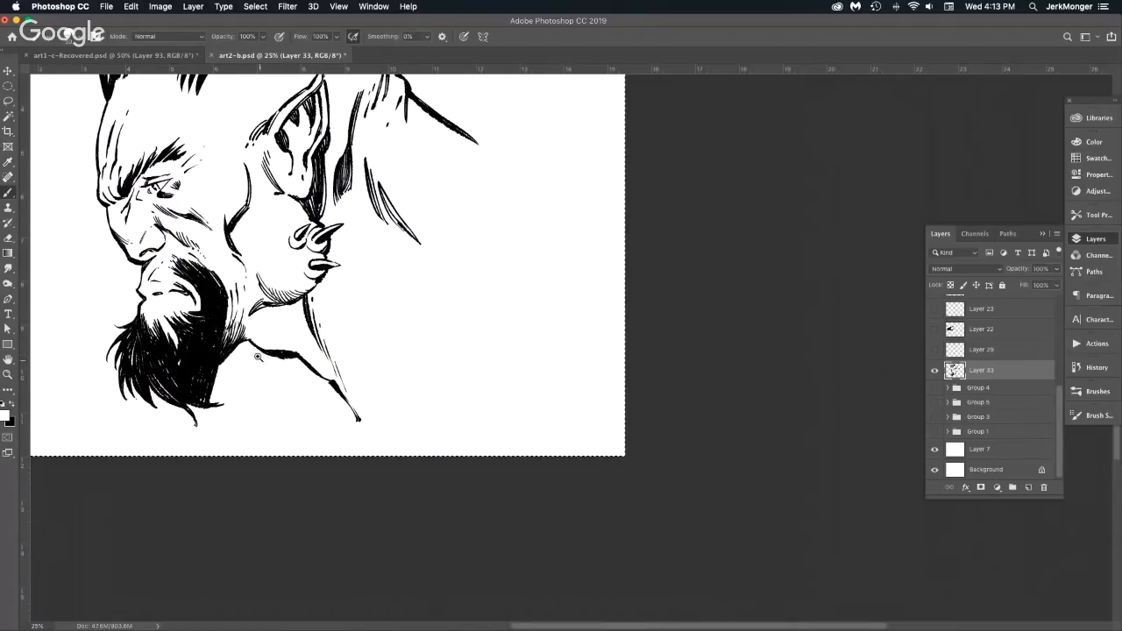
{"action": "left_click", "coordinate": [266, 336], "text": "super"}
{"action": "left_click", "coordinate": [265, 337], "text": "super"}
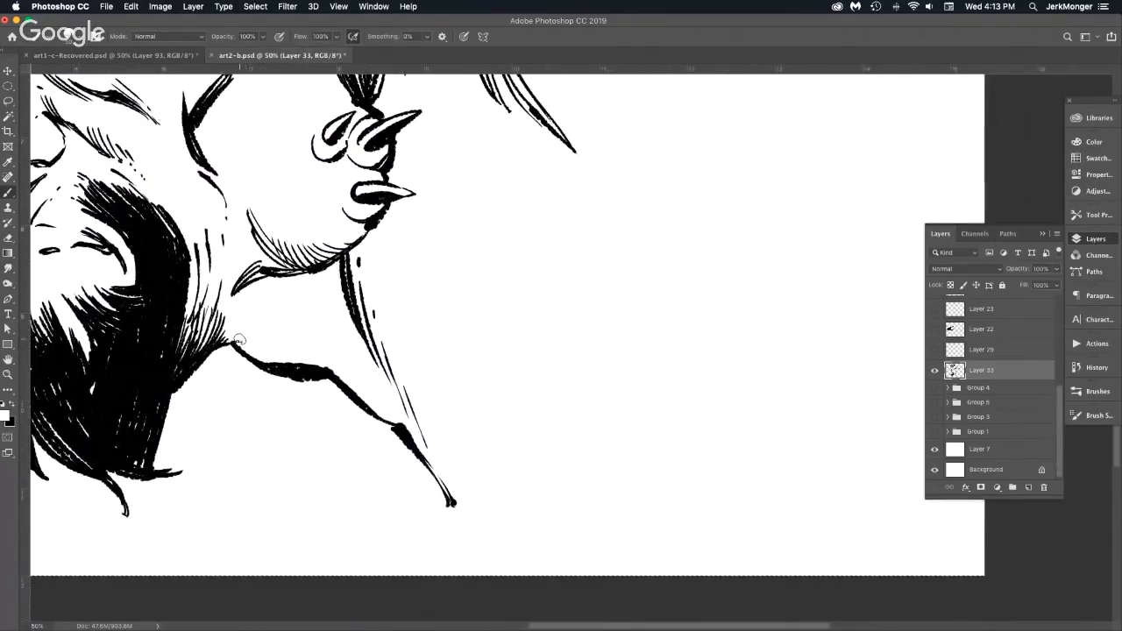
{"action": "key", "text": "x"}
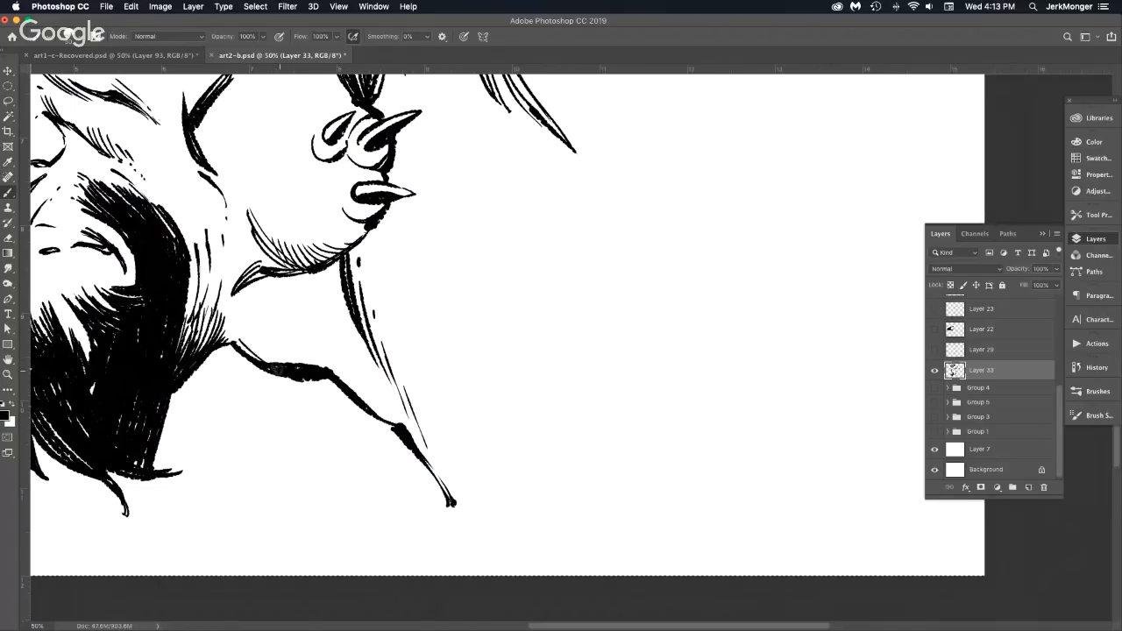
{"action": "left_click_drag", "start_coordinate": [244, 338], "coordinate": [299, 369]}
{"action": "mouse_move", "coordinate": [264, 335]}
{"action": "left_mouse_down"}
{"action": "mouse_move", "coordinate": [321, 369]}
{"action": "mouse_move", "coordinate": [288, 332]}
{"action": "mouse_move", "coordinate": [307, 341]}
{"action": "mouse_move", "coordinate": [329, 367]}
{"action": "left_mouse_up"}
Ink a short tapered stroke in front of the ear, near the upper end of the cheek line.
{"action": "left_click", "coordinate": [391, 398], "text": "alt"}
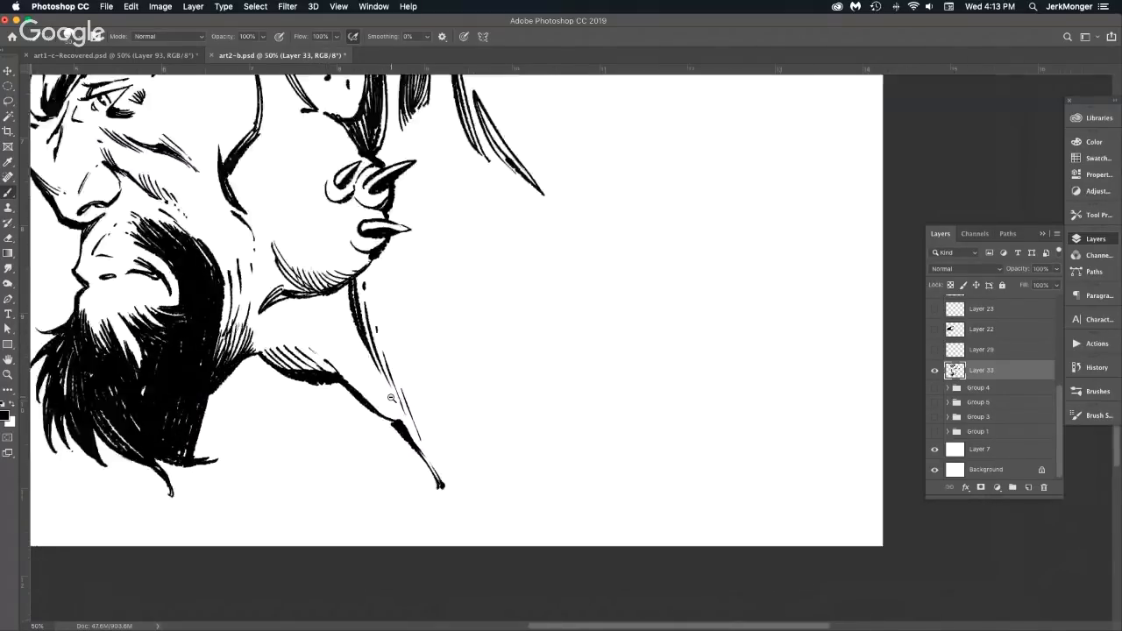
{"action": "left_click", "coordinate": [391, 398], "text": "alt"}
{"action": "left_click_drag", "start_coordinate": [622, 282], "coordinate": [375, 398]}
{"action": "left_click", "coordinate": [243, 253], "text": "super"}
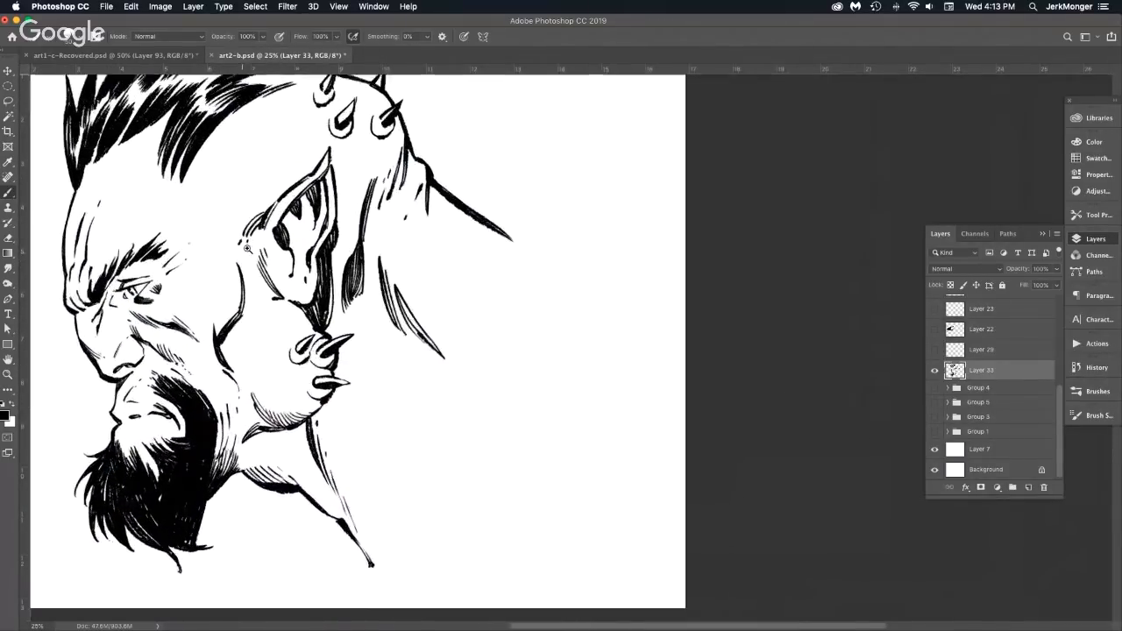
{"action": "left_click", "coordinate": [243, 252], "text": "super"}
{"action": "left_click", "coordinate": [243, 252], "text": "super"}
{"action": "mouse_move", "coordinate": [235, 242]}
{"action": "left_mouse_down"}
{"action": "mouse_move", "coordinate": [249, 309]}
{"action": "mouse_move", "coordinate": [240, 241]}
{"action": "mouse_move", "coordinate": [248, 307]}
{"action": "left_mouse_up"}
{"action": "left_click", "coordinate": [320, 345], "text": "alt"}
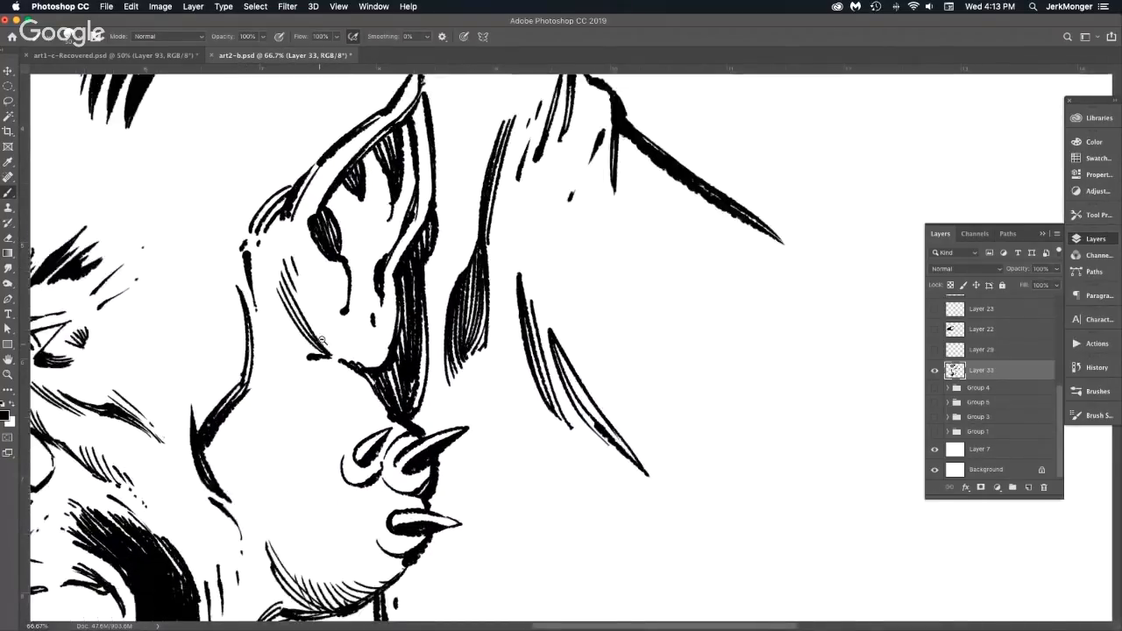
{"action": "left_click", "coordinate": [321, 342], "text": "alt"}
{"action": "left_click", "coordinate": [322, 341], "text": "alt"}
Extend the cheek line upward with a short black stroke beside the base of the ear.
{"action": "left_click_drag", "start_coordinate": [519, 277], "coordinate": [378, 222]}
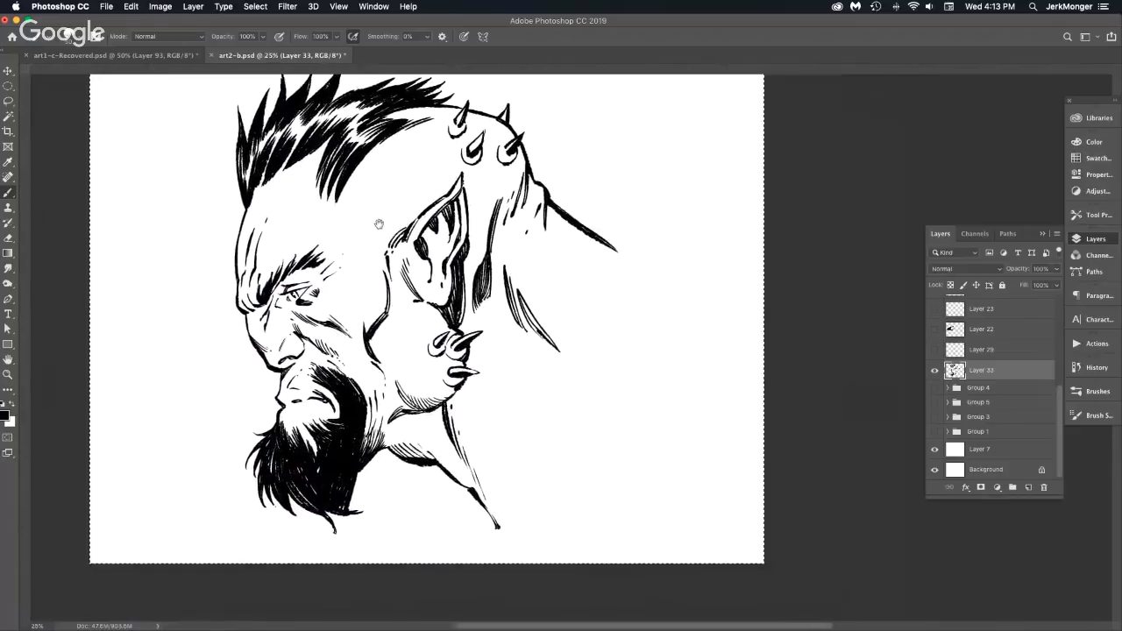
{"action": "left_click", "coordinate": [378, 263], "text": "super"}
{"action": "left_click", "coordinate": [378, 270], "text": "super"}
{"action": "left_click", "coordinate": [378, 277], "text": "super"}
{"action": "left_click", "coordinate": [378, 277], "text": "super"}
{"action": "left_click", "coordinate": [378, 277], "text": "super"}
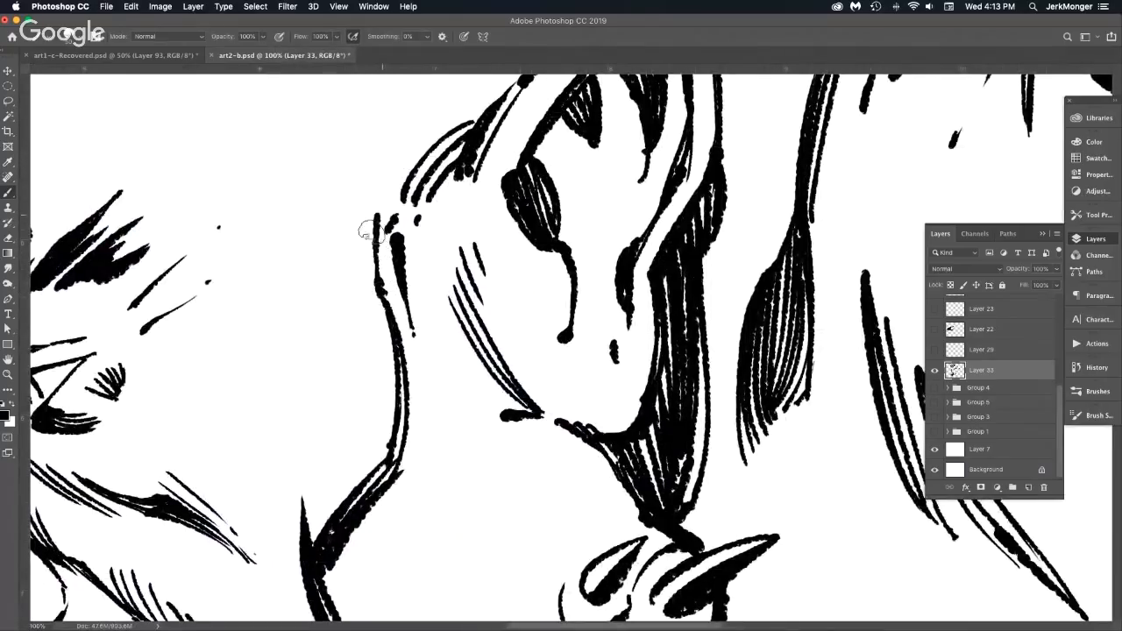
{"action": "left_click_drag", "start_coordinate": [371, 213], "coordinate": [385, 292]}
{"action": "left_click", "coordinate": [420, 250], "text": "alt"}
{"action": "left_click", "coordinate": [422, 249], "text": "alt"}
{"action": "left_click", "coordinate": [424, 248], "text": "alt"}
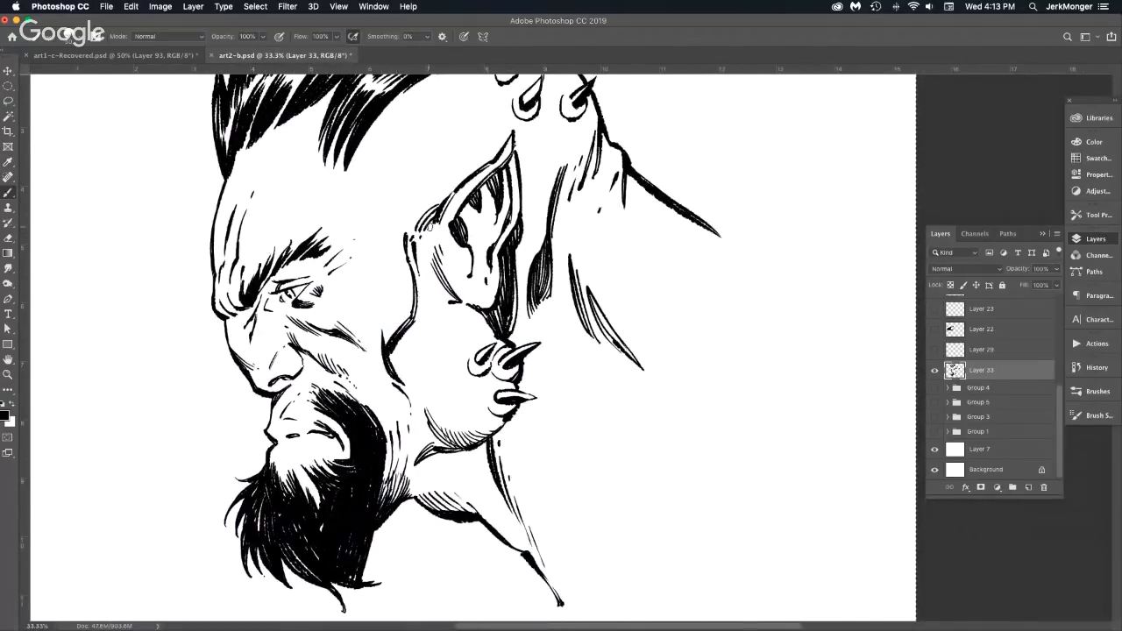
{"action": "left_click", "coordinate": [524, 153], "text": "super"}
{"action": "left_click", "coordinate": [523, 152], "text": "super"}
{"action": "left_click_drag", "start_coordinate": [527, 152], "coordinate": [505, 112]}
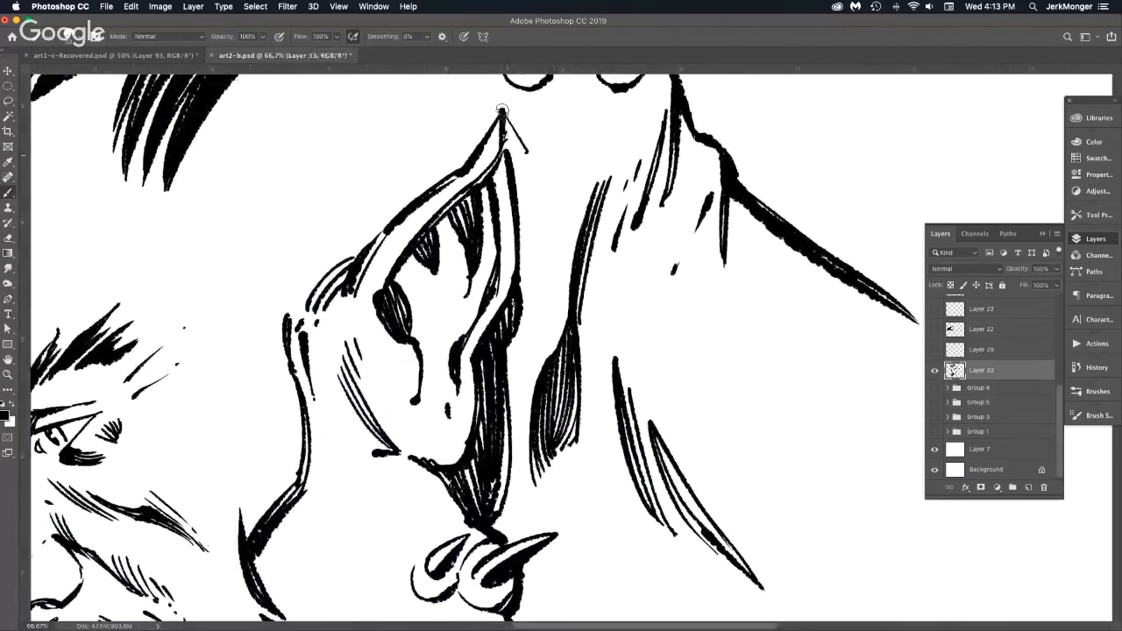
{"action": "key", "text": "super+z"}
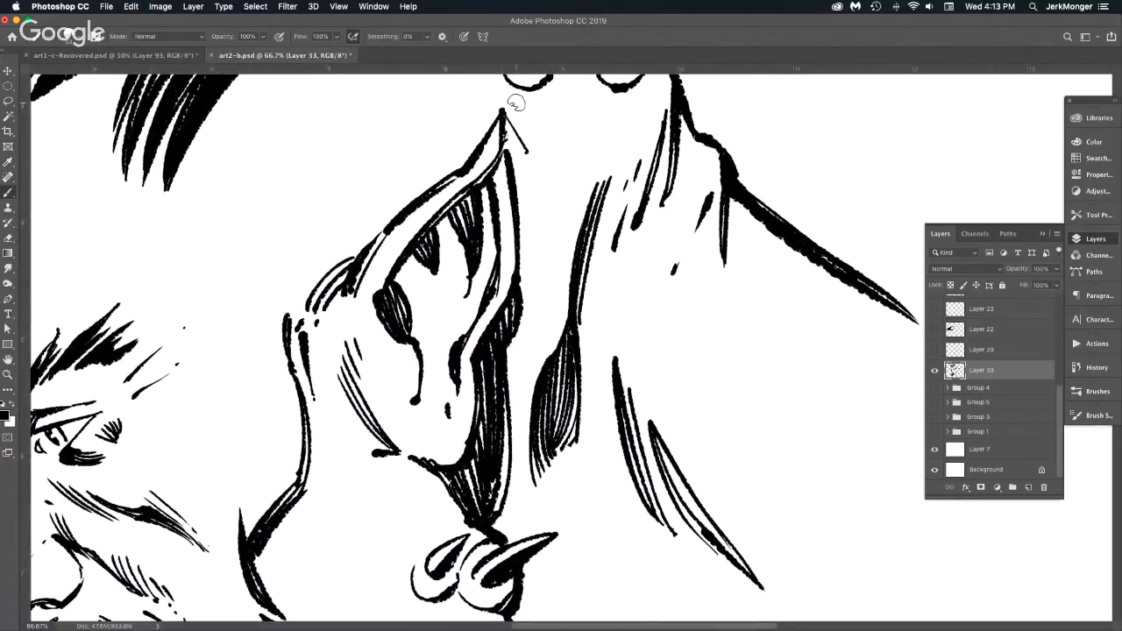
{"action": "key", "text": "super+z"}
Ink a thick black line down the back edge of the ear, starting at its pointed tip.
{"action": "left_click_drag", "start_coordinate": [503, 114], "coordinate": [518, 309]}
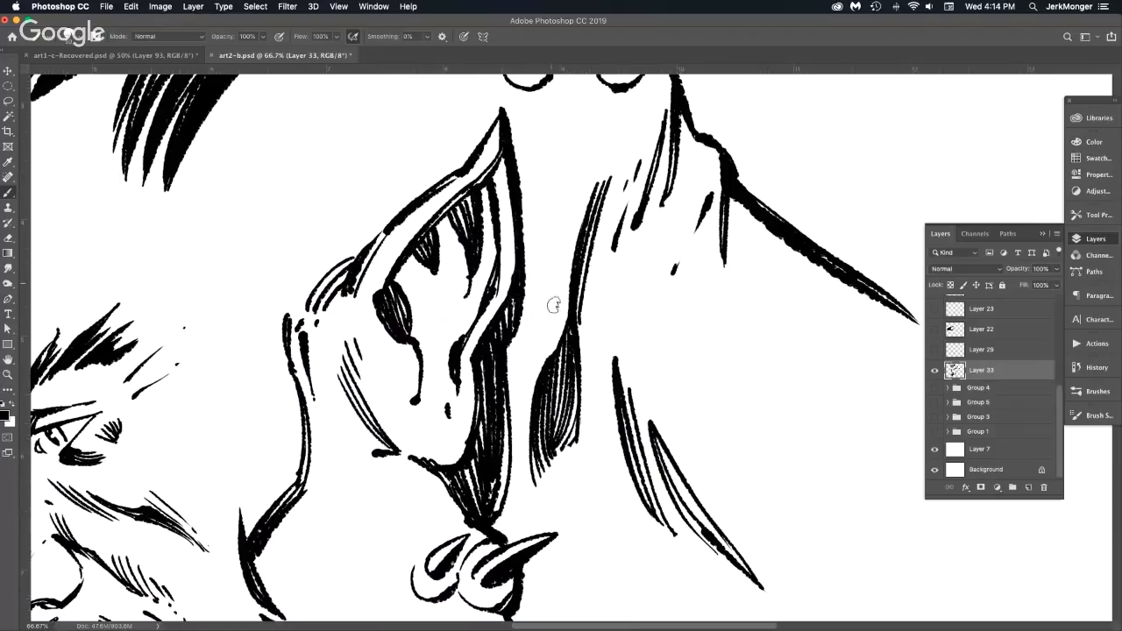
{"action": "scroll", "coordinate": [553, 305], "scroll_direction": "down", "scroll_amount": 2}
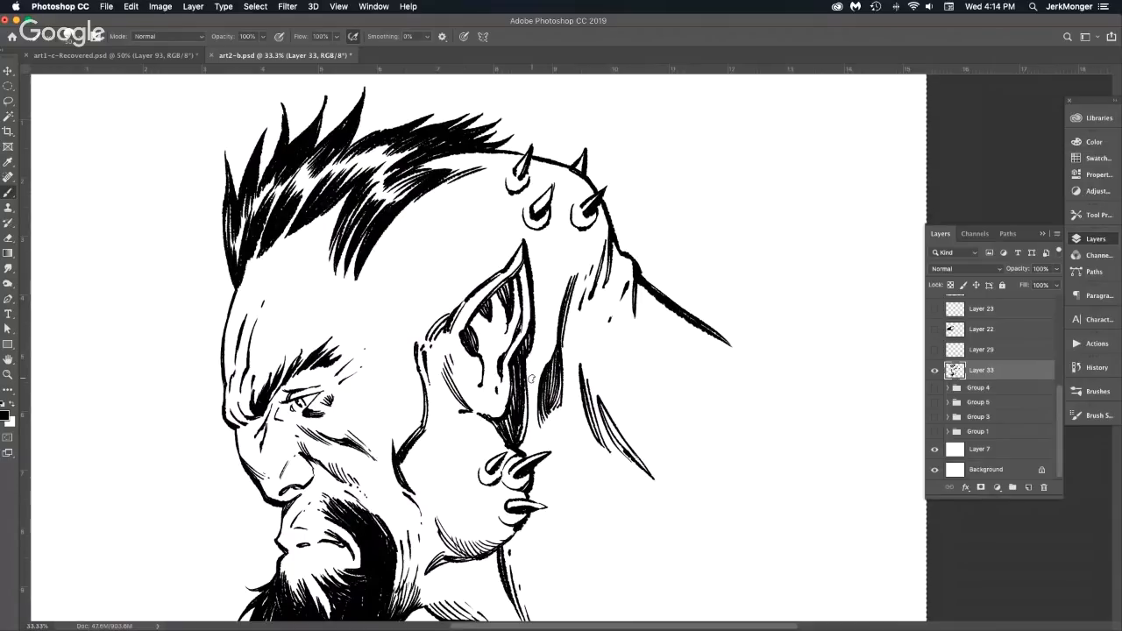
{"action": "scroll", "coordinate": [661, 395], "scroll_direction": "down", "scroll_amount": 1}
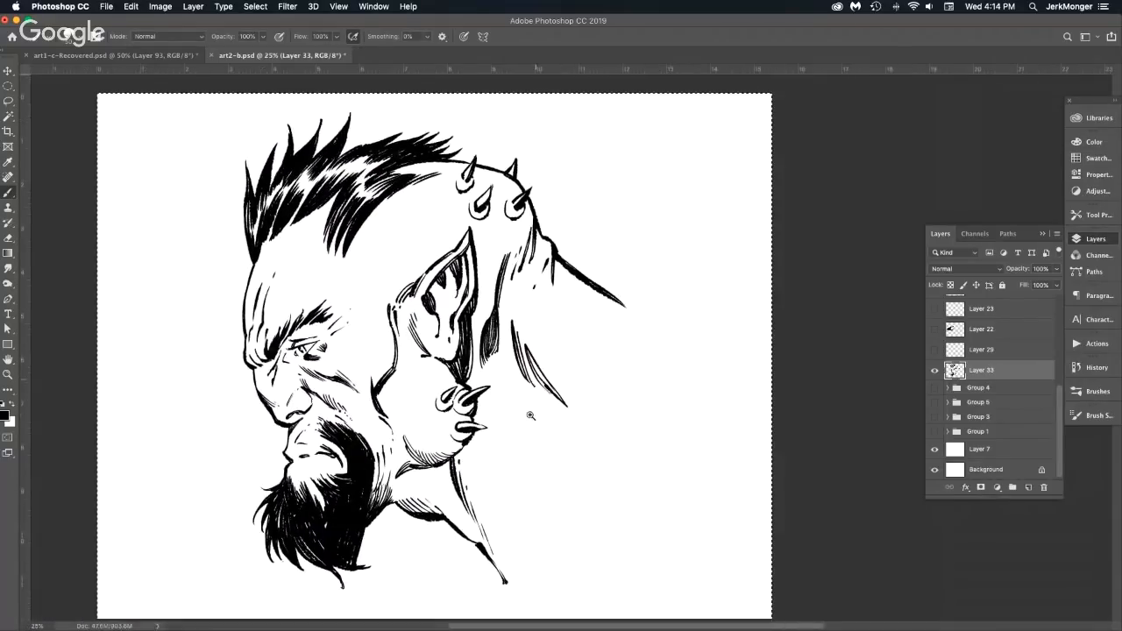
Thicken the underside of the jaw contour below the hatching with curved black strokes.
{"action": "scroll", "coordinate": [473, 511], "scroll_direction": "up", "scroll_amount": 2}
{"action": "scroll", "coordinate": [456, 487], "scroll_direction": "down", "scroll_amount": 2}
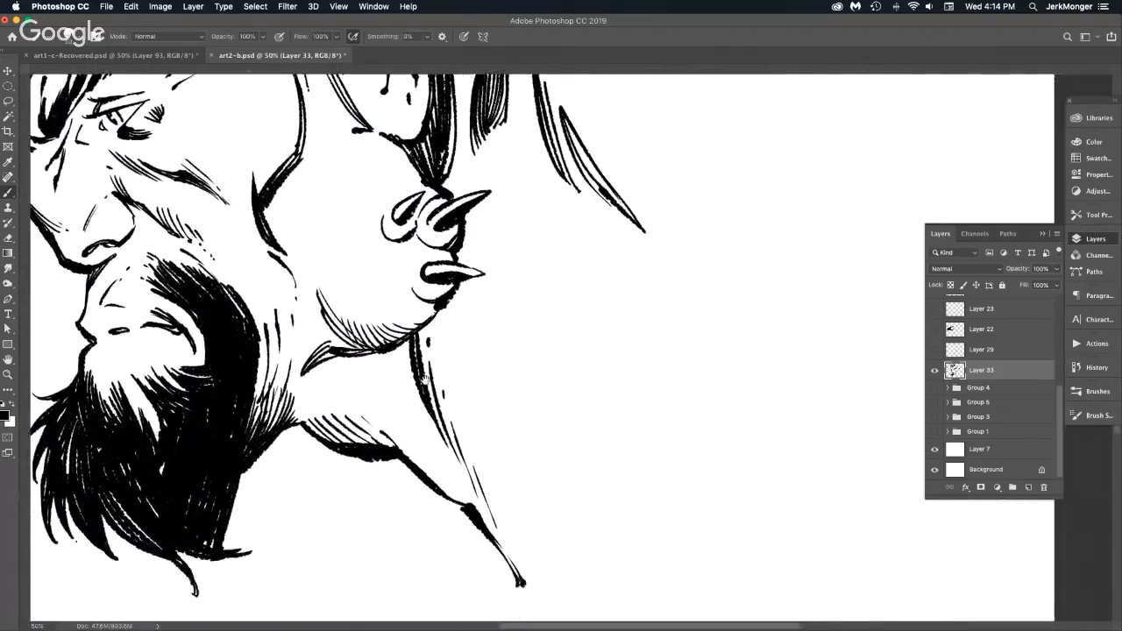
{"action": "scroll", "coordinate": [386, 342], "scroll_direction": "up", "scroll_amount": 1}
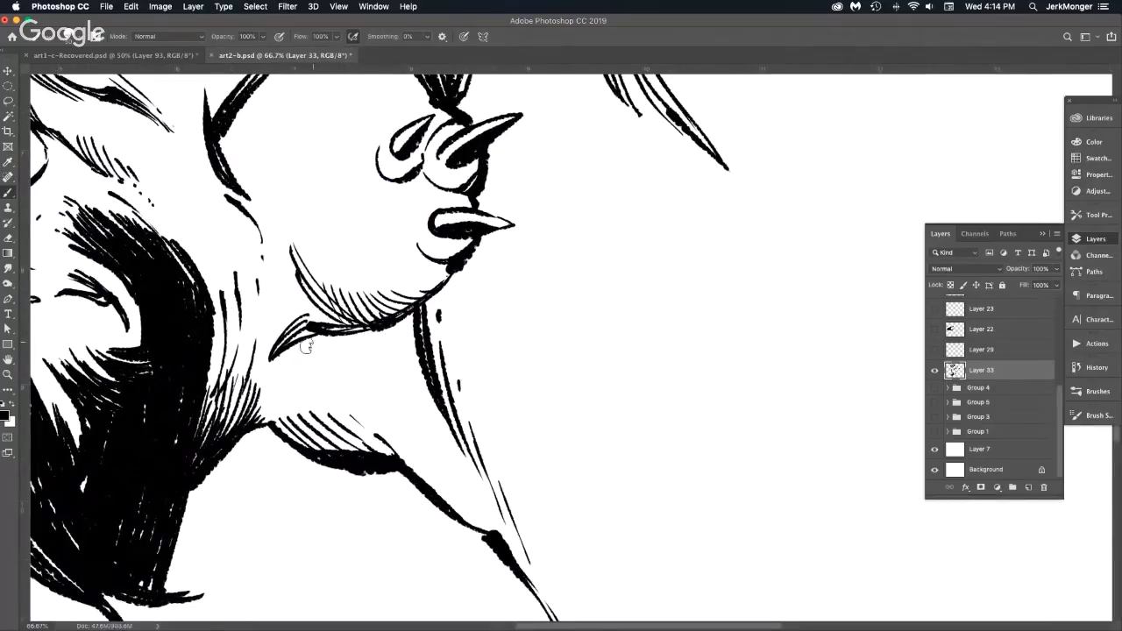
{"action": "left_click_drag", "start_coordinate": [349, 342], "coordinate": [417, 313]}
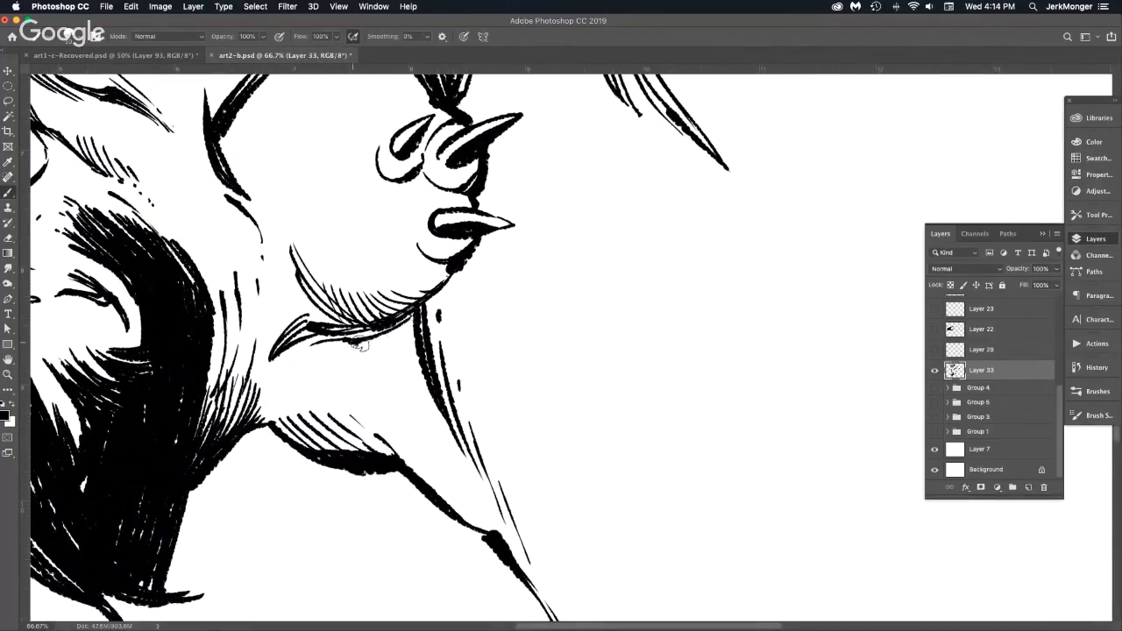
{"action": "left_click_drag", "start_coordinate": [351, 345], "coordinate": [410, 312]}
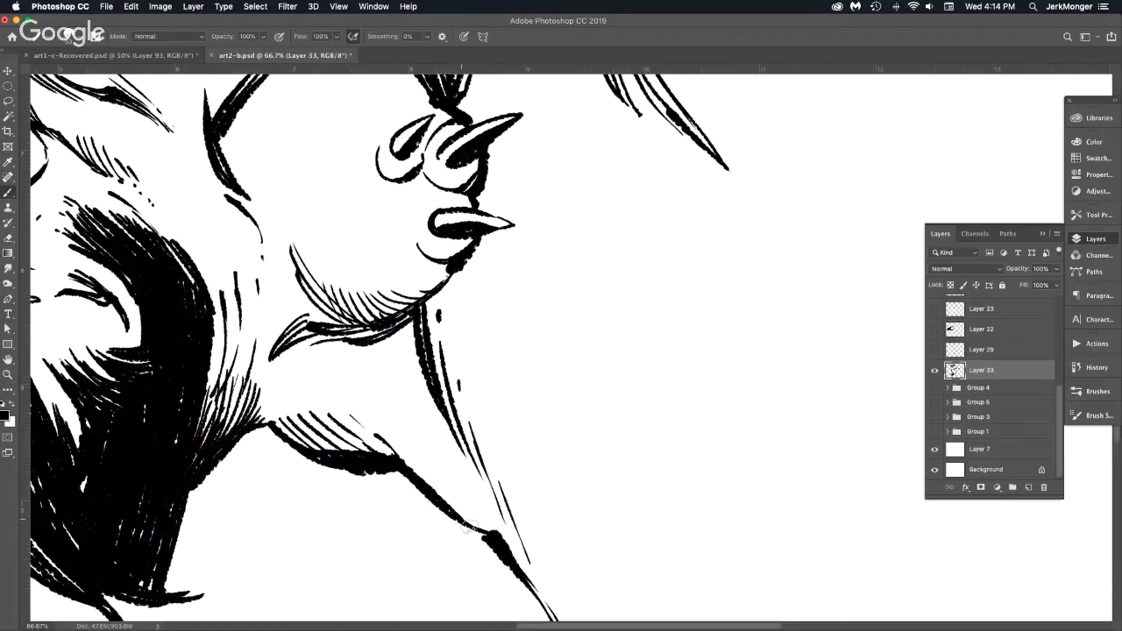
Add short hatch strokes and a small dot along the lower front neck contour.
{"action": "mouse_move", "coordinate": [453, 519]}
{"action": "left_mouse_down"}
{"action": "mouse_move", "coordinate": [492, 539]}
{"action": "mouse_move", "coordinate": [444, 493]}
{"action": "mouse_move", "coordinate": [467, 539]}
{"action": "mouse_move", "coordinate": [460, 507]}
{"action": "left_mouse_up"}
{"action": "left_click_drag", "start_coordinate": [474, 531], "coordinate": [466, 499]}
{"action": "left_click_drag", "start_coordinate": [449, 482], "coordinate": [445, 478]}
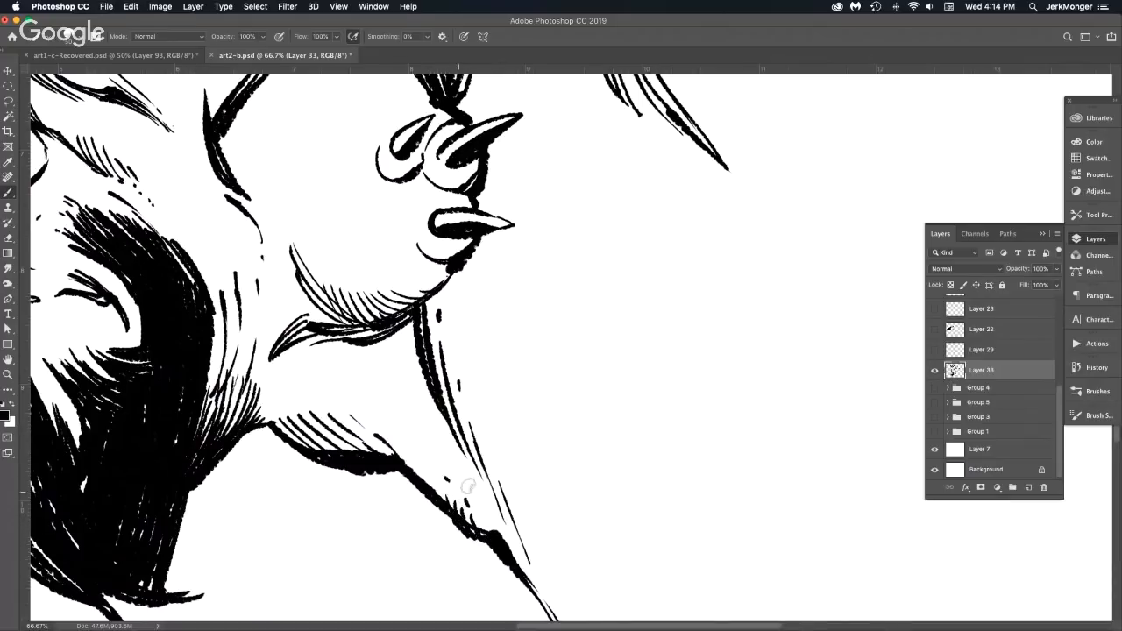
Ink a curved line at the base of the neck meeting the end of the throat contour, and thicken its upper part.
{"action": "mouse_move", "coordinate": [513, 484]}
{"action": "left_mouse_down"}
{"action": "mouse_move", "coordinate": [528, 452]}
{"action": "mouse_move", "coordinate": [571, 484]}
{"action": "mouse_move", "coordinate": [547, 516]}
{"action": "mouse_move", "coordinate": [479, 440]}
{"action": "mouse_move", "coordinate": [426, 403]}
{"action": "left_mouse_up"}
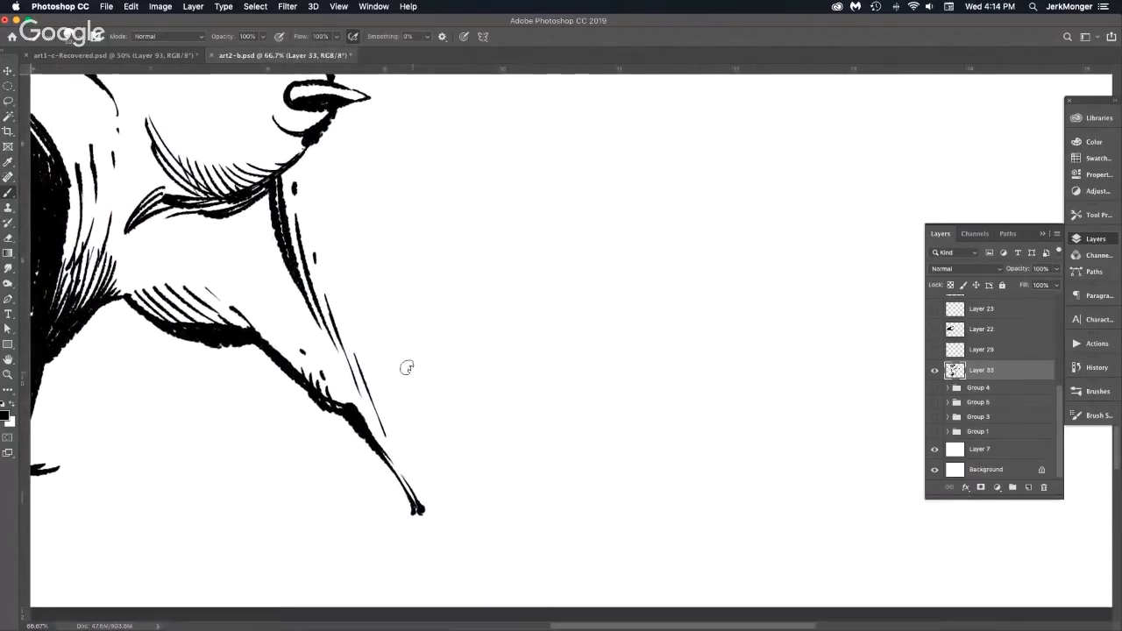
{"action": "mouse_move", "coordinate": [402, 349]}
{"action": "left_mouse_down"}
{"action": "mouse_move", "coordinate": [434, 483]}
{"action": "mouse_move", "coordinate": [424, 513]}
{"action": "left_mouse_up"}
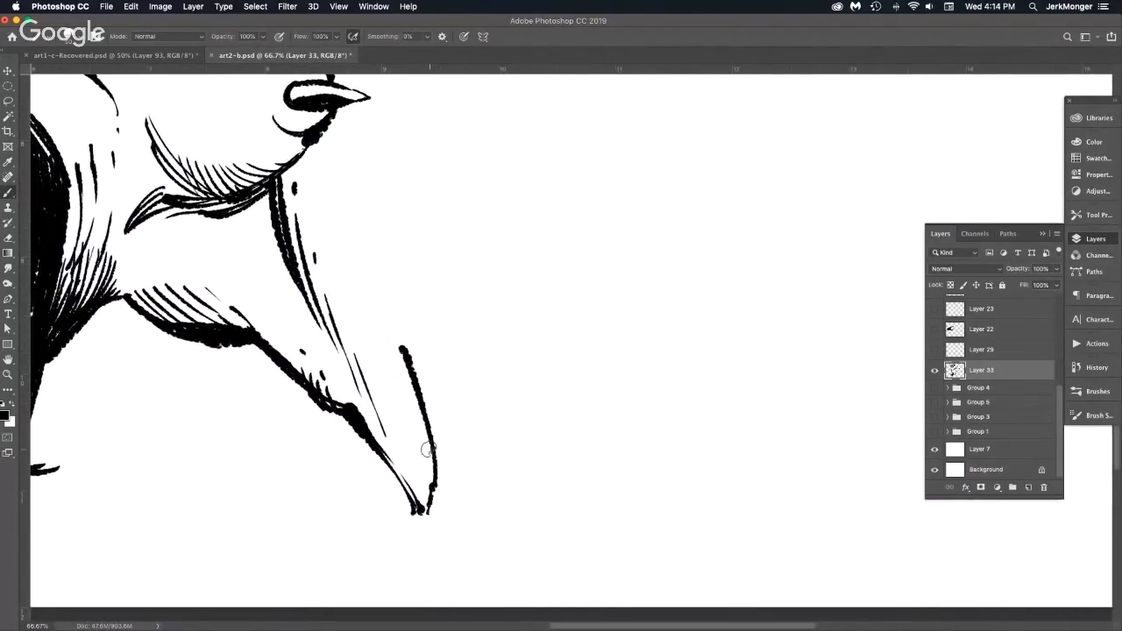
{"action": "left_click_drag", "start_coordinate": [399, 345], "coordinate": [419, 409]}
{"action": "key", "text": "super+minus"}
{"action": "key", "text": "super+minus"}
{"action": "key", "text": "super+minus"}
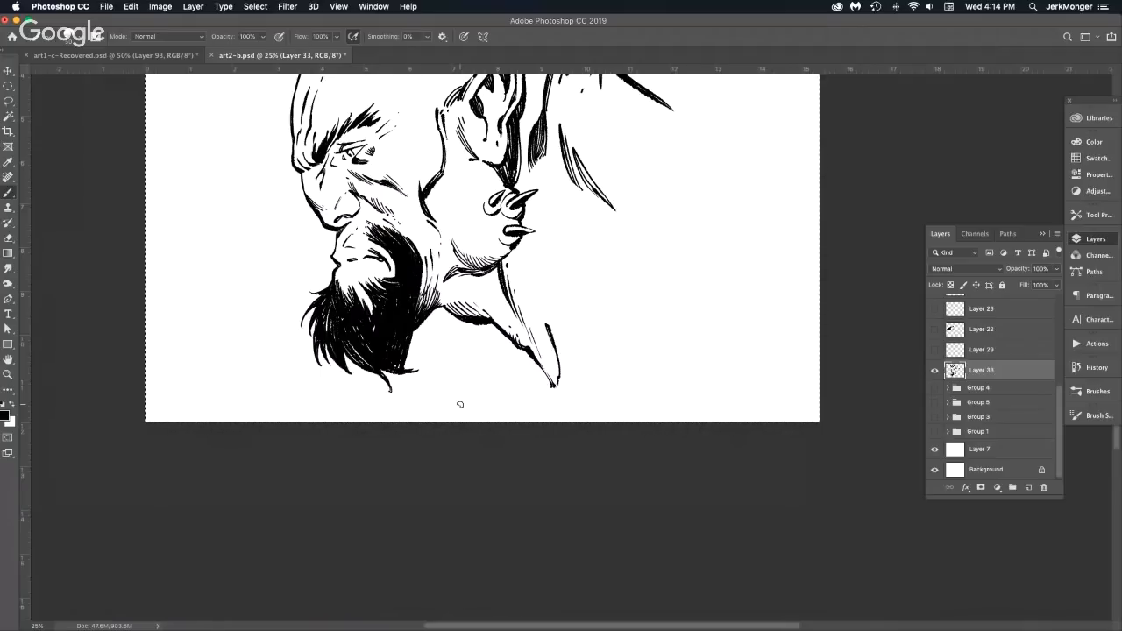
{"action": "left_click", "coordinate": [600, 333], "text": "alt"}
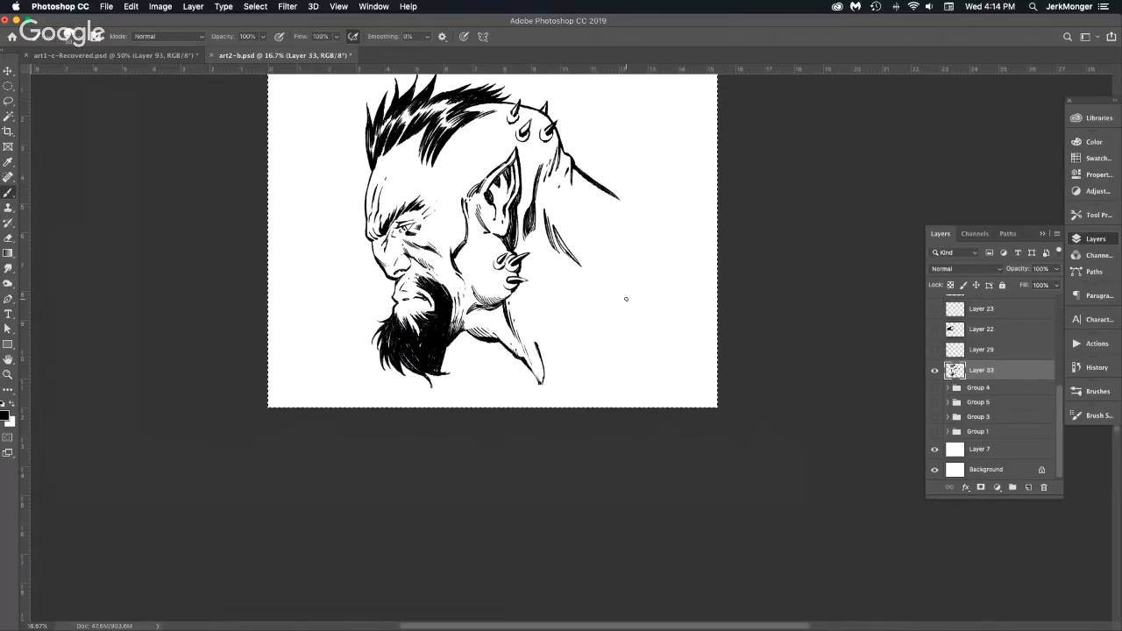
Hide the inks on Layer 33, show the Group 4 sketch and add a new empty layer above.
{"action": "left_click", "coordinate": [935, 370]}
{"action": "left_click", "coordinate": [935, 387]}
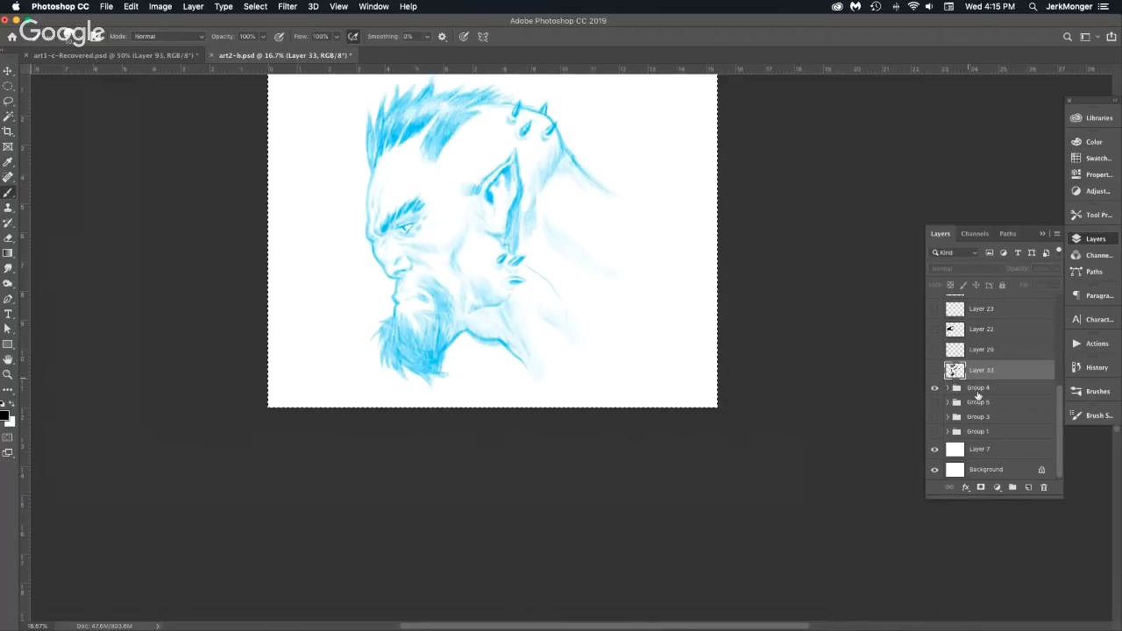
{"action": "left_click", "coordinate": [1029, 487]}
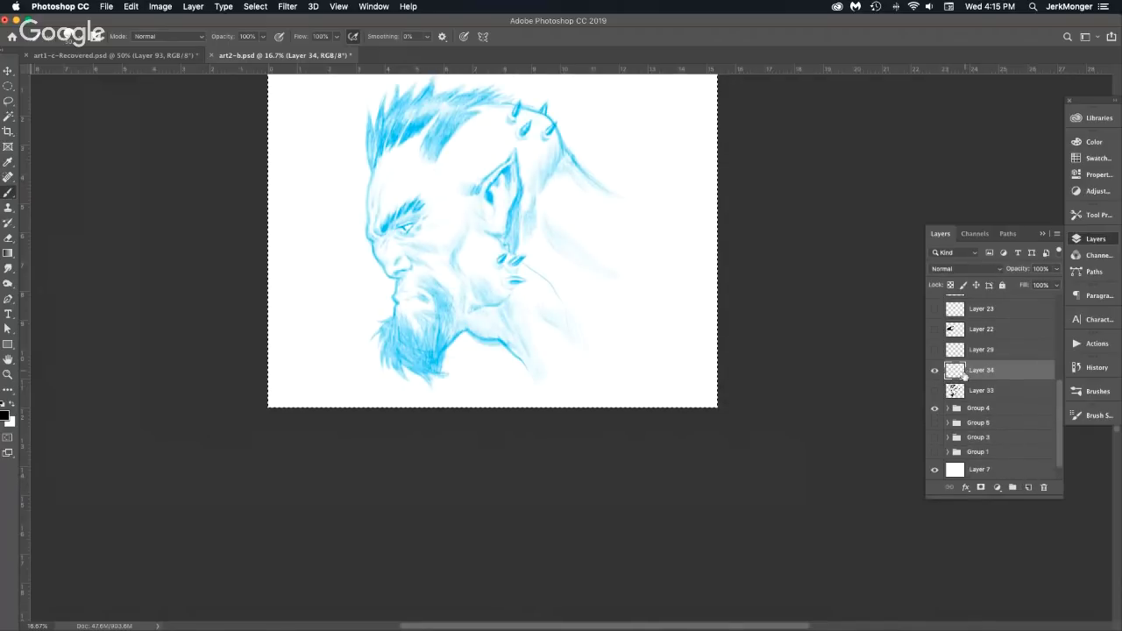
{"action": "left_click", "coordinate": [391, 201], "text": "super"}
{"action": "left_click", "coordinate": [391, 200], "text": "super"}
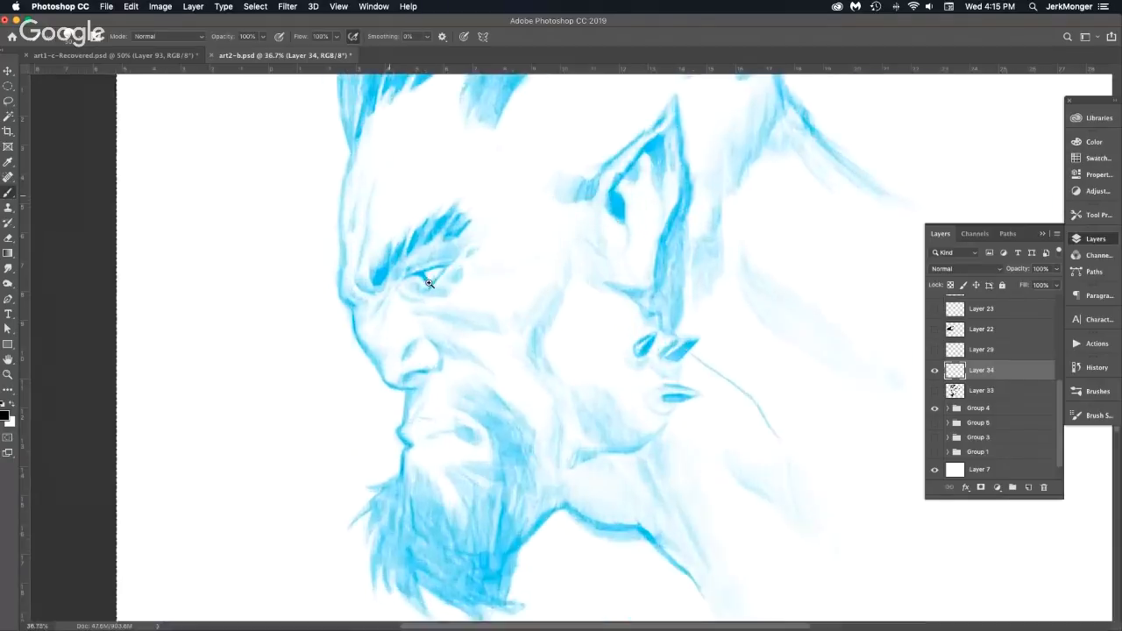
{"action": "left_click", "coordinate": [391, 200], "text": "super"}
{"action": "left_click_drag", "start_coordinate": [338, 123], "coordinate": [446, 319]}
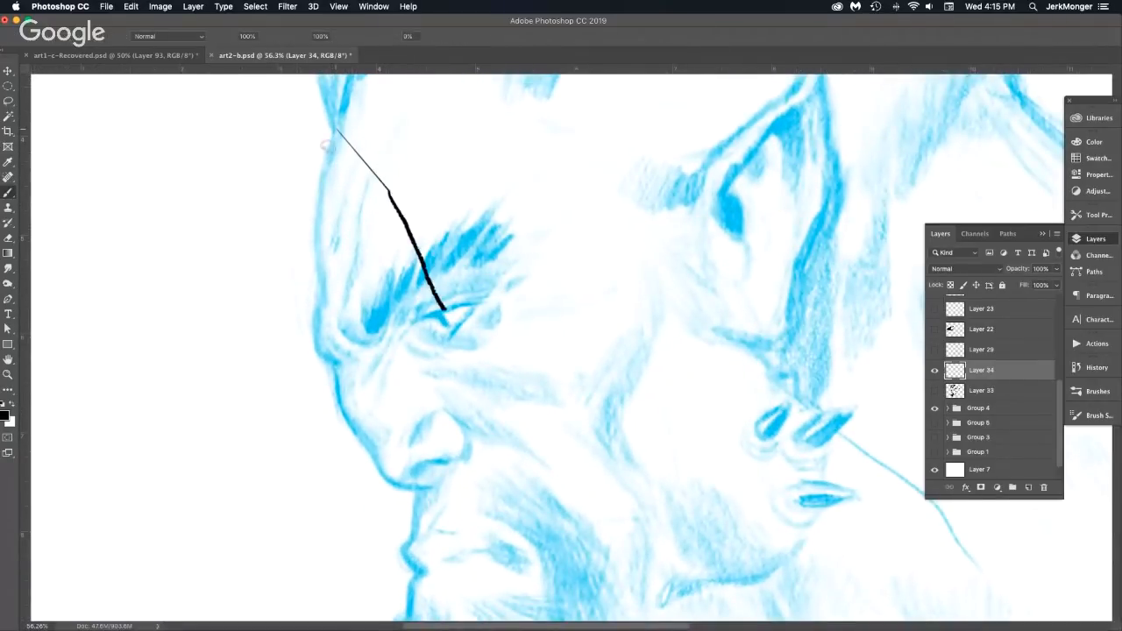
{"action": "key", "text": "super+z"}
{"action": "mouse_move", "coordinate": [339, 123]}
{"action": "left_mouse_down"}
{"action": "mouse_move", "coordinate": [310, 253]}
{"action": "mouse_move", "coordinate": [321, 337]}
{"action": "left_mouse_up"}
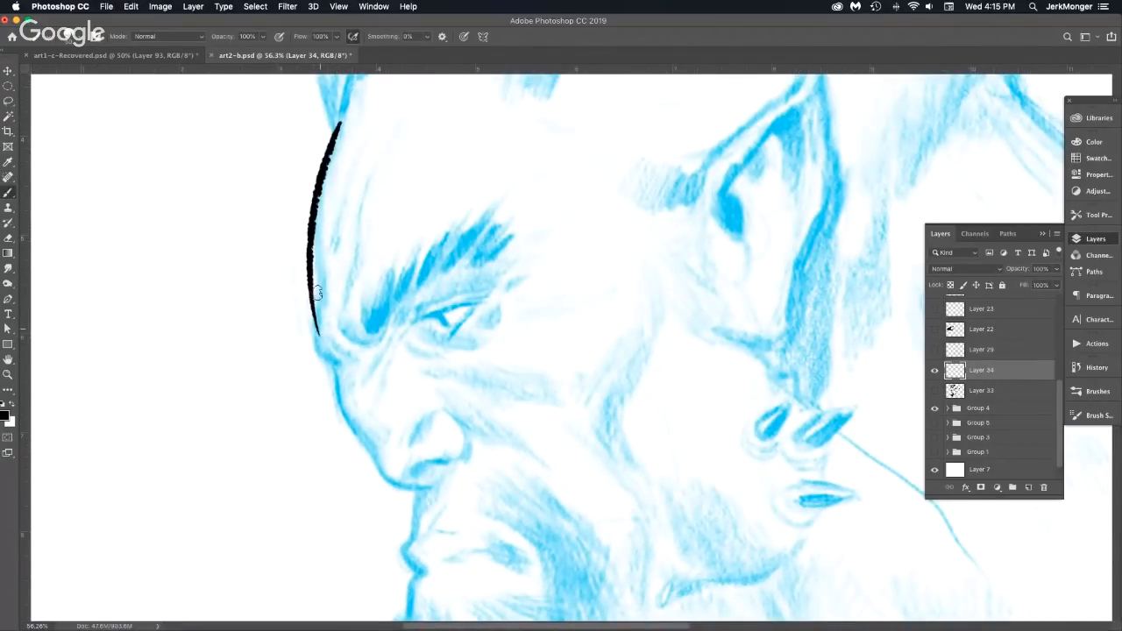
{"action": "key", "text": "super+z"}
Ink the profile contour in black from the hairline over the forehead, brow and nose, including the nostril and its wing.
{"action": "mouse_move", "coordinate": [336, 129]}
{"action": "left_mouse_down"}
{"action": "mouse_move", "coordinate": [313, 344]}
{"action": "mouse_move", "coordinate": [335, 365]}
{"action": "mouse_move", "coordinate": [346, 422]}
{"action": "left_mouse_up"}
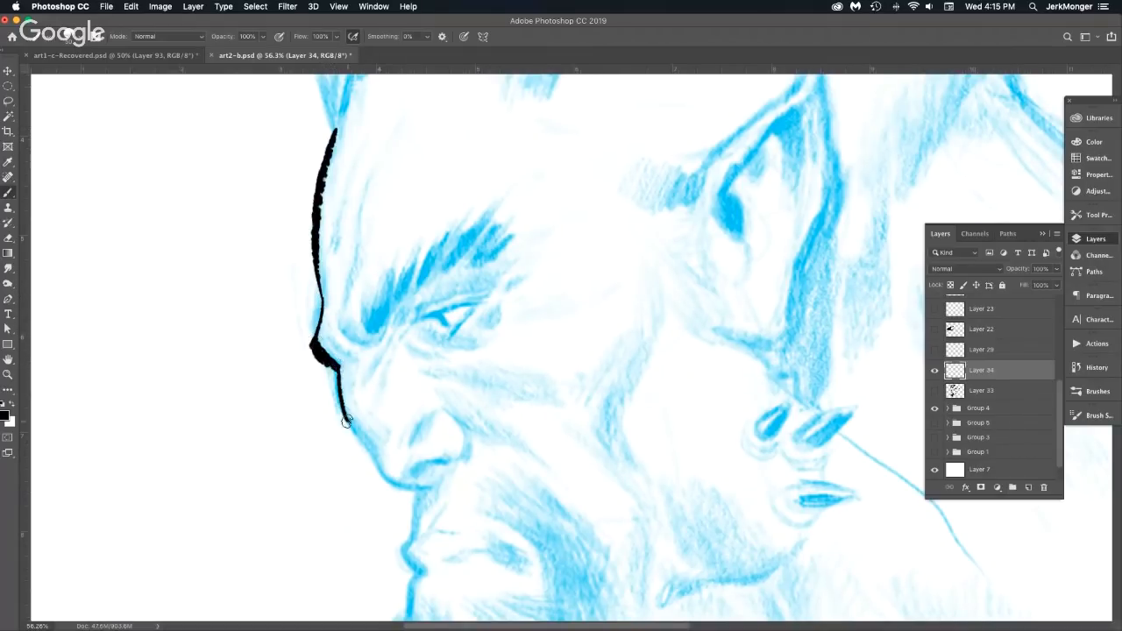
{"action": "left_click_drag", "start_coordinate": [372, 275], "coordinate": [275, 173]}
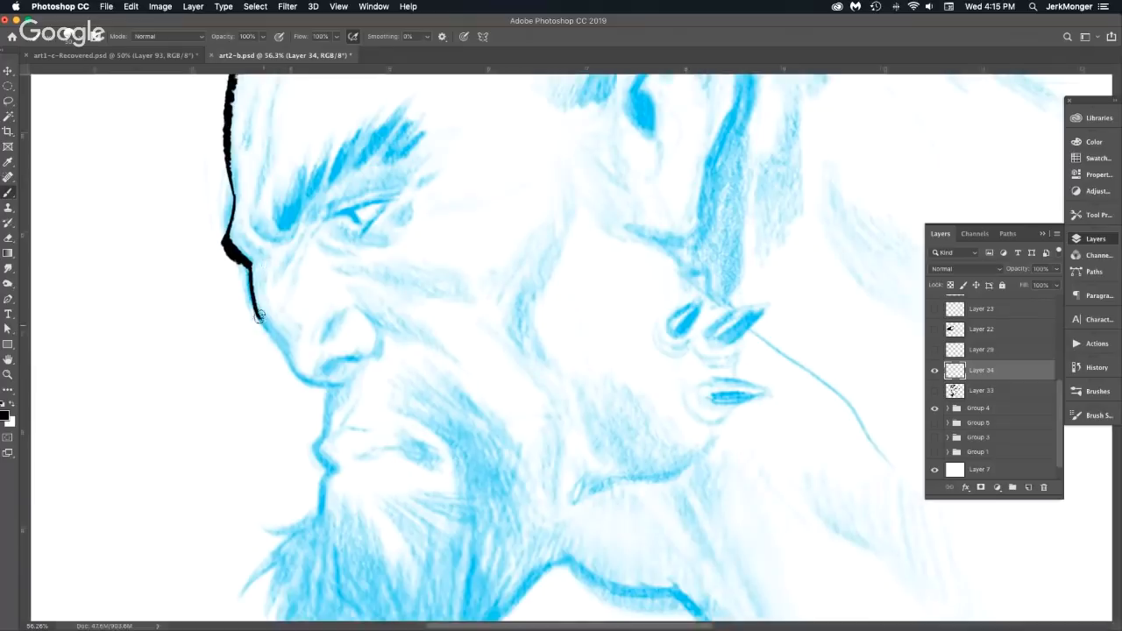
{"action": "mouse_move", "coordinate": [259, 326]}
{"action": "left_mouse_down"}
{"action": "mouse_move", "coordinate": [314, 388]}
{"action": "mouse_move", "coordinate": [330, 385]}
{"action": "mouse_move", "coordinate": [336, 358]}
{"action": "mouse_move", "coordinate": [368, 354]}
{"action": "left_mouse_up"}
{"action": "left_click_drag", "start_coordinate": [354, 307], "coordinate": [380, 346]}
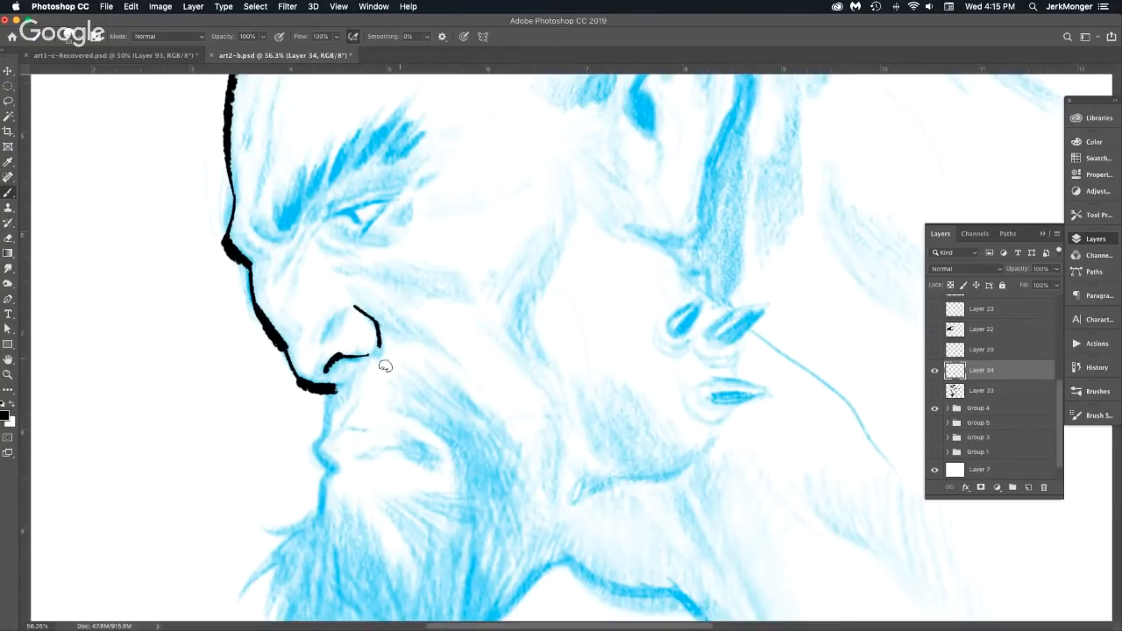
Ink the profile contour from under the nose over the lips down to the top of the beard.
{"action": "left_click_drag", "start_coordinate": [440, 310], "coordinate": [478, 249]}
{"action": "mouse_move", "coordinate": [375, 331]}
{"action": "left_mouse_down"}
{"action": "mouse_move", "coordinate": [356, 387]}
{"action": "mouse_move", "coordinate": [374, 410]}
{"action": "mouse_move", "coordinate": [371, 397]}
{"action": "mouse_move", "coordinate": [359, 457]}
{"action": "left_mouse_up"}
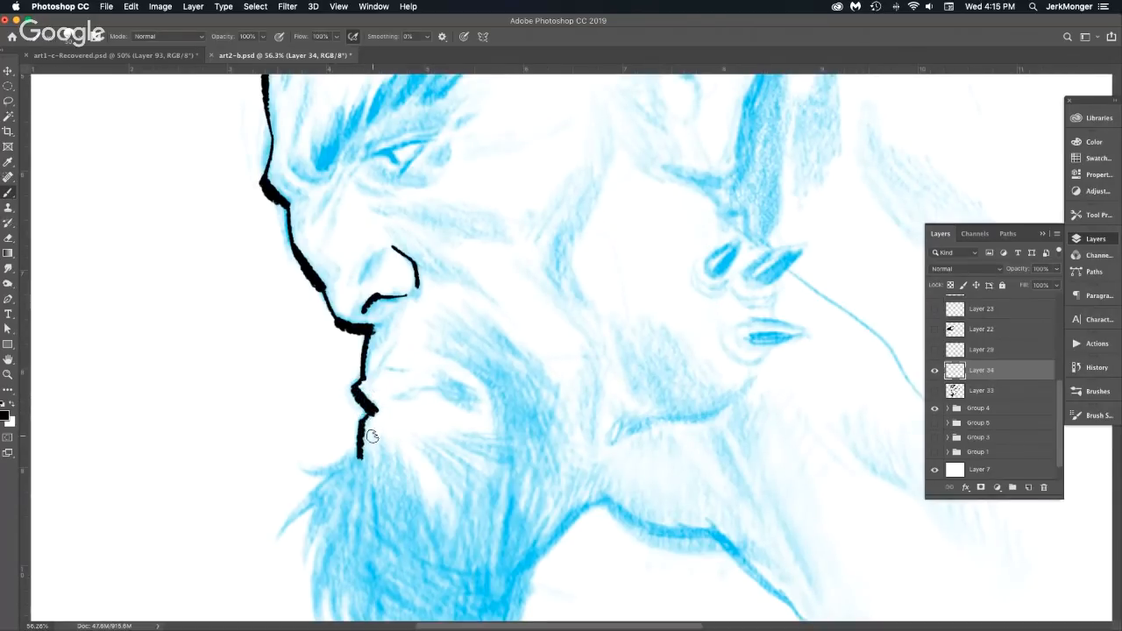
{"action": "left_click", "coordinate": [484, 451], "text": "alt"}
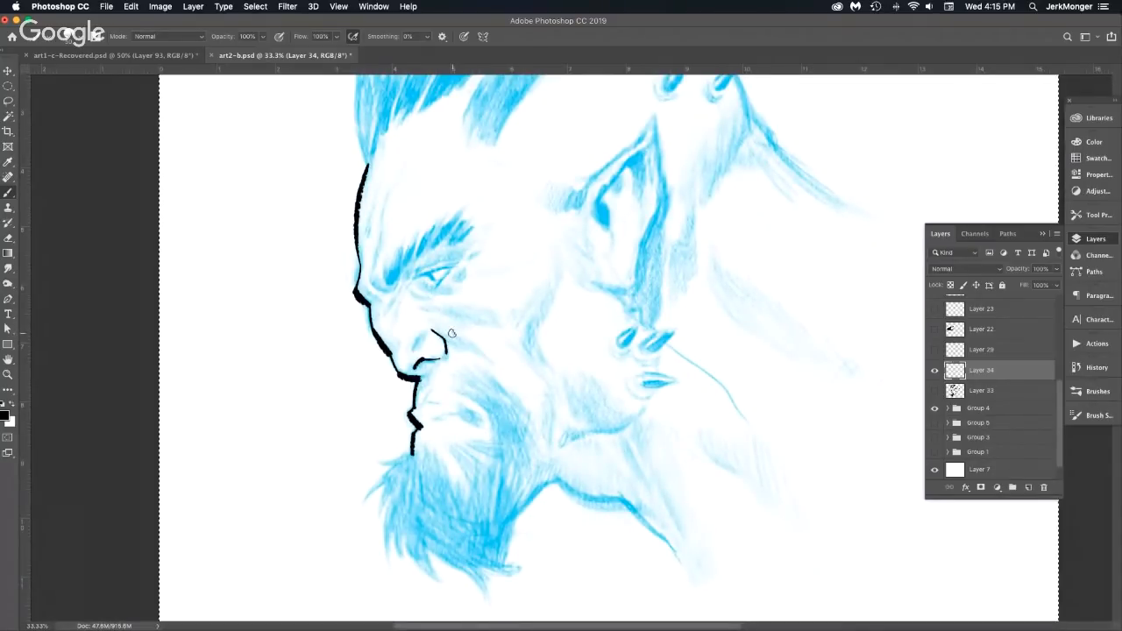
{"action": "left_click", "coordinate": [421, 291]}
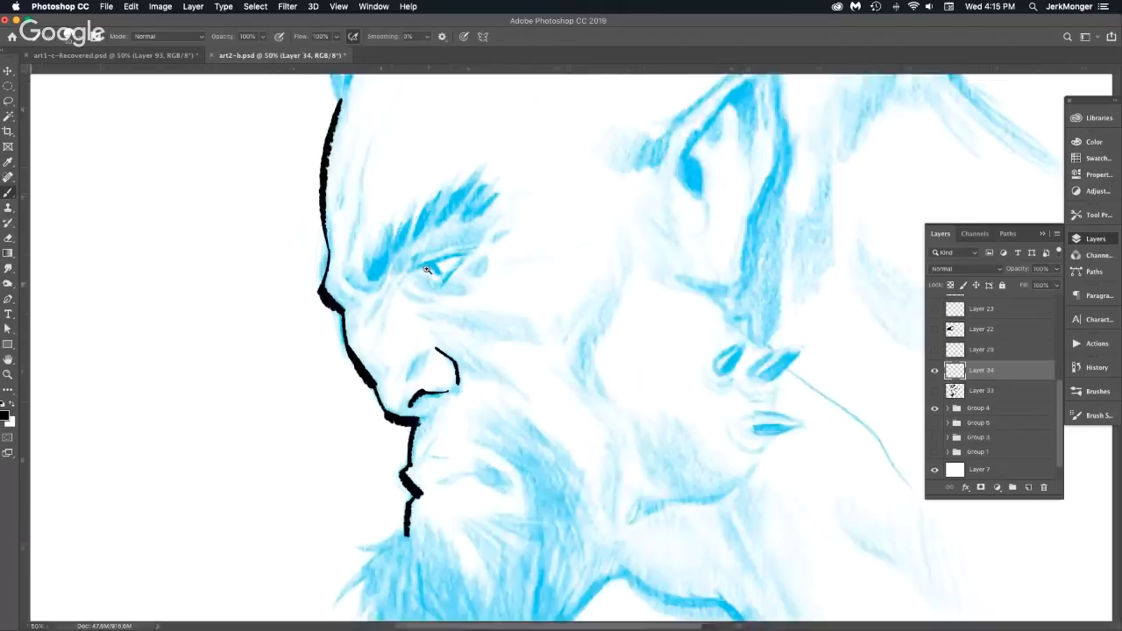
Ink the creases at the nose bridge and the narrowed eye, with its upper lid, iris, outer edge and a short lower-lid stroke.
{"action": "left_click", "coordinate": [421, 290]}
{"action": "mouse_move", "coordinate": [314, 269]}
{"action": "left_mouse_down"}
{"action": "mouse_move", "coordinate": [347, 294]}
{"action": "mouse_move", "coordinate": [333, 289]}
{"action": "mouse_move", "coordinate": [361, 291]}
{"action": "mouse_move", "coordinate": [338, 312]}
{"action": "mouse_move", "coordinate": [357, 317]}
{"action": "mouse_move", "coordinate": [389, 268]}
{"action": "left_mouse_up"}
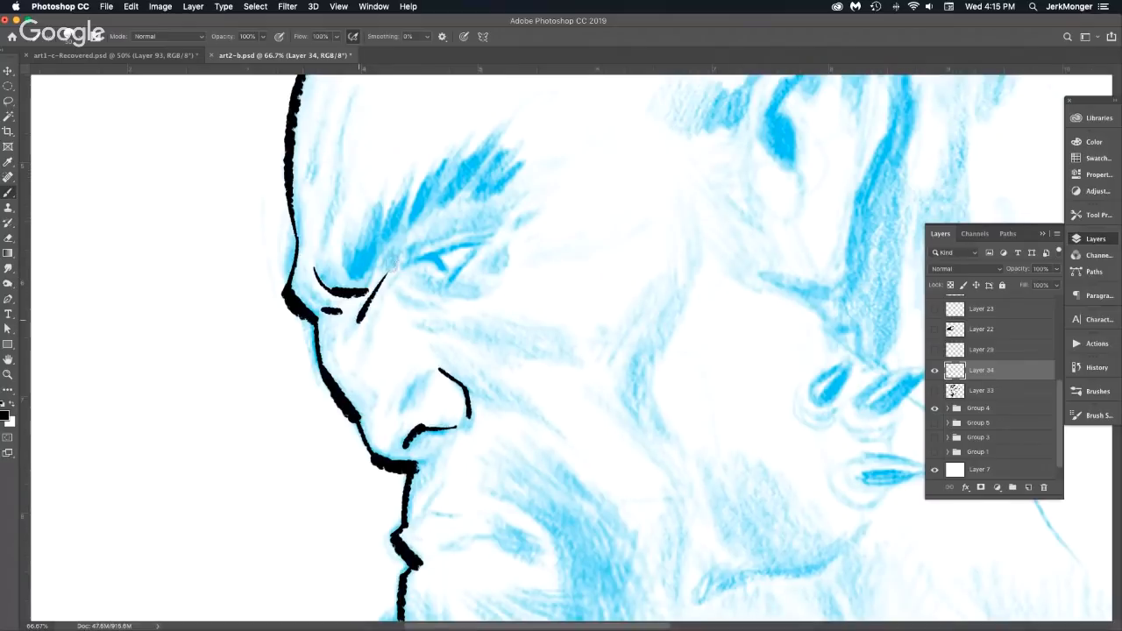
{"action": "mouse_move", "coordinate": [376, 333]}
{"action": "left_mouse_down"}
{"action": "mouse_move", "coordinate": [409, 261]}
{"action": "mouse_move", "coordinate": [493, 240]}
{"action": "left_mouse_up"}
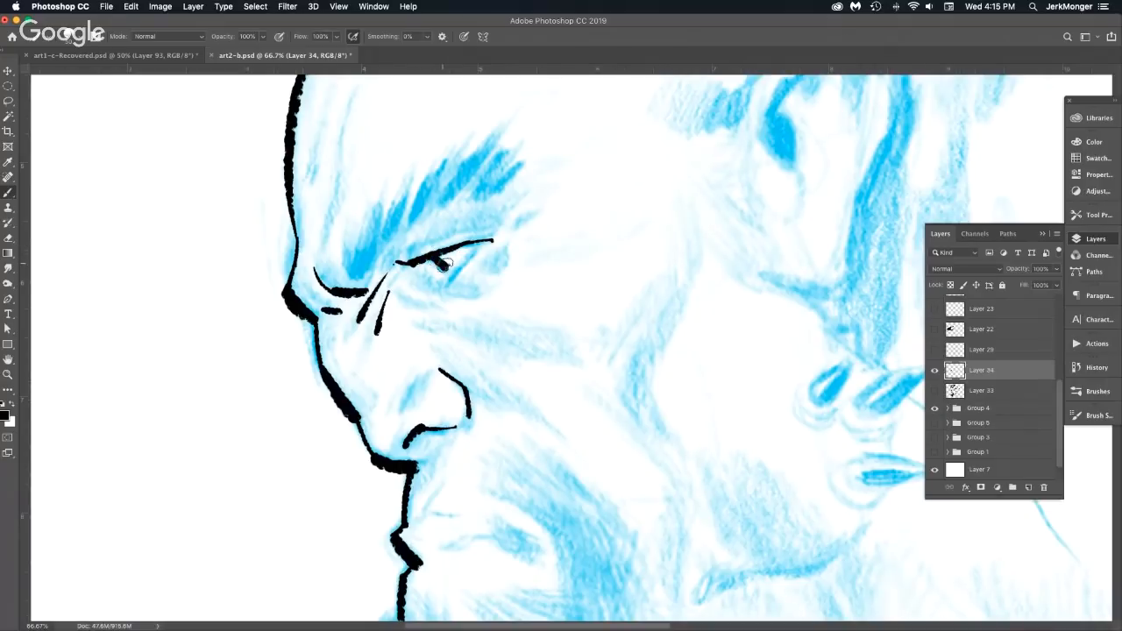
{"action": "left_click_drag", "start_coordinate": [451, 282], "coordinate": [488, 243]}
{"action": "left_click_drag", "start_coordinate": [457, 291], "coordinate": [487, 285]}
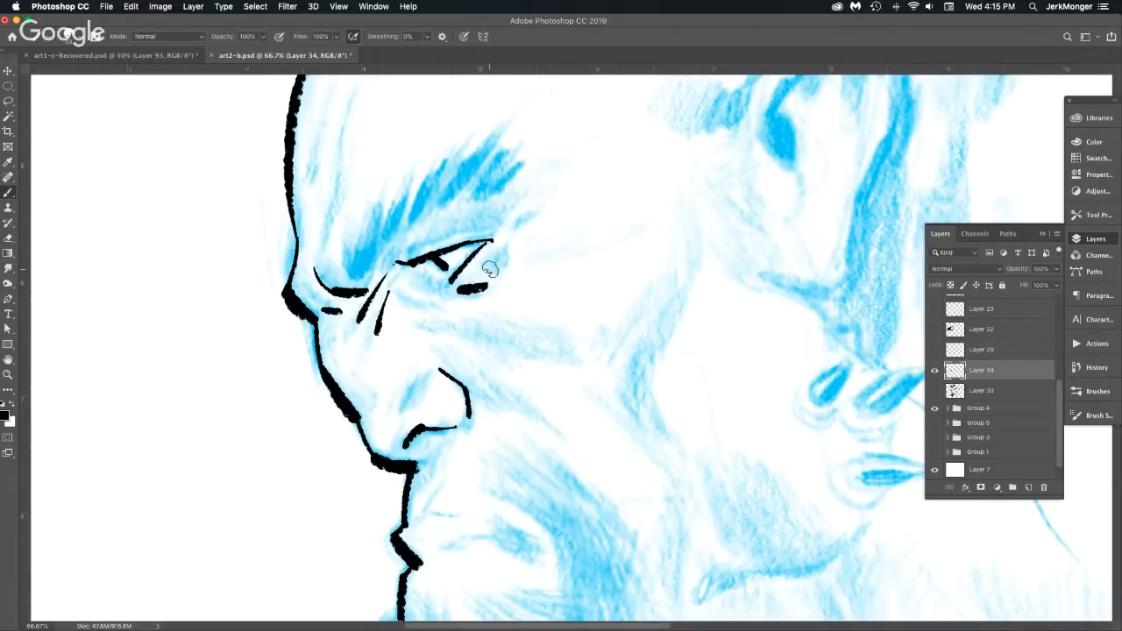
Ink the eyebrow with thick, tapering strokes sweeping upward from the nose bridge to its outer end.
{"action": "mouse_move", "coordinate": [356, 274]}
{"action": "left_mouse_down"}
{"action": "mouse_move", "coordinate": [383, 211]}
{"action": "mouse_move", "coordinate": [415, 188]}
{"action": "mouse_move", "coordinate": [421, 159]}
{"action": "left_mouse_up"}
{"action": "left_click_drag", "start_coordinate": [413, 221], "coordinate": [451, 142]}
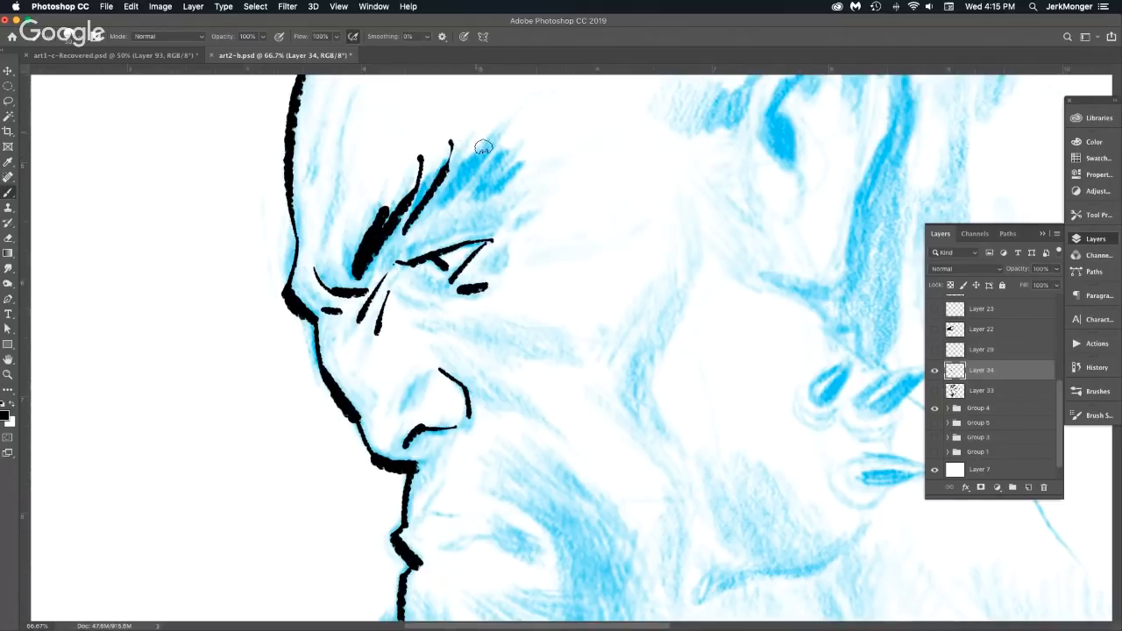
{"action": "left_click_drag", "start_coordinate": [410, 227], "coordinate": [502, 135]}
{"action": "left_click_drag", "start_coordinate": [436, 209], "coordinate": [506, 120]}
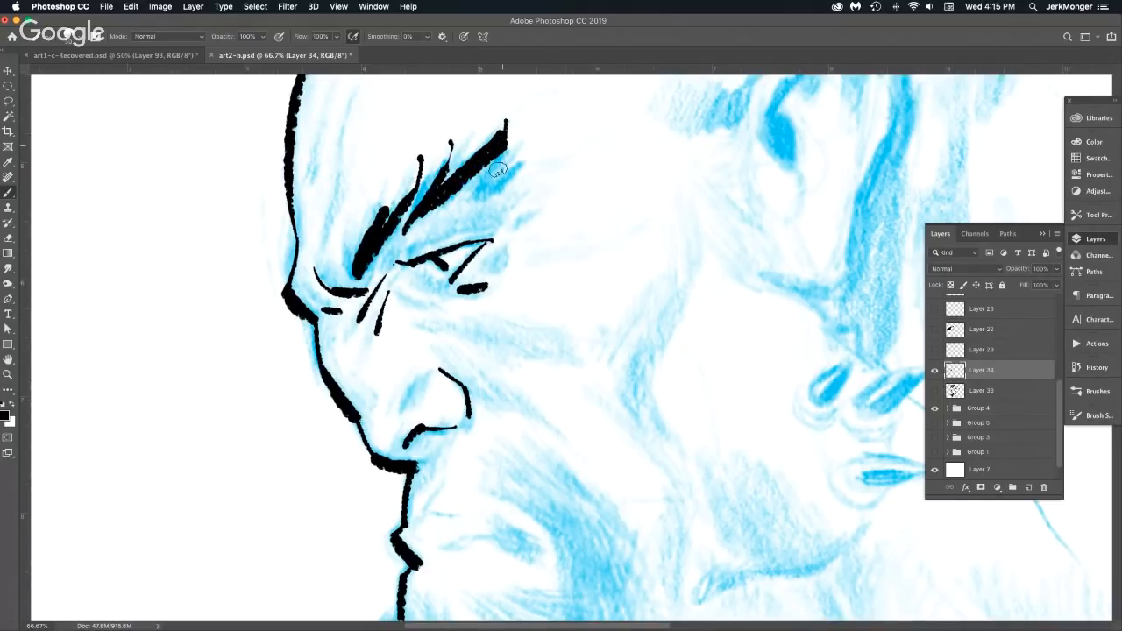
{"action": "mouse_move", "coordinate": [467, 199]}
{"action": "left_mouse_down"}
{"action": "mouse_move", "coordinate": [527, 155]}
{"action": "mouse_move", "coordinate": [530, 135]}
{"action": "left_mouse_up"}
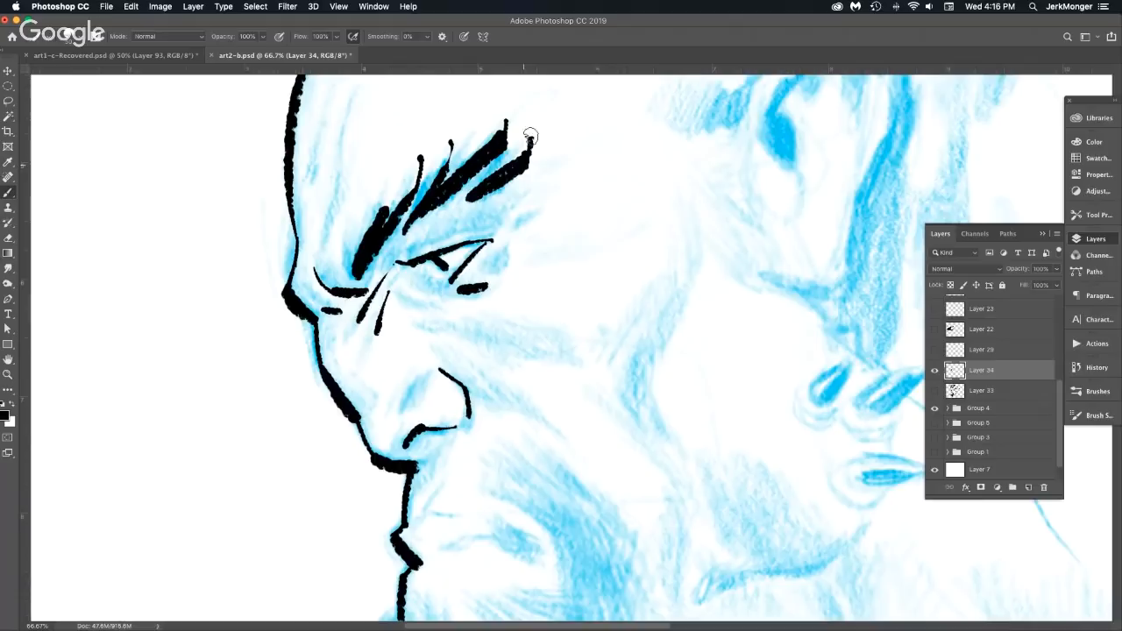
Try a heavy crease stroke beneath the inner corner of the eye, and undo it.
{"action": "left_click", "coordinate": [544, 290], "text": "alt"}
{"action": "left_click", "coordinate": [544, 290], "text": "alt"}
{"action": "left_click", "coordinate": [514, 297], "text": "super"}
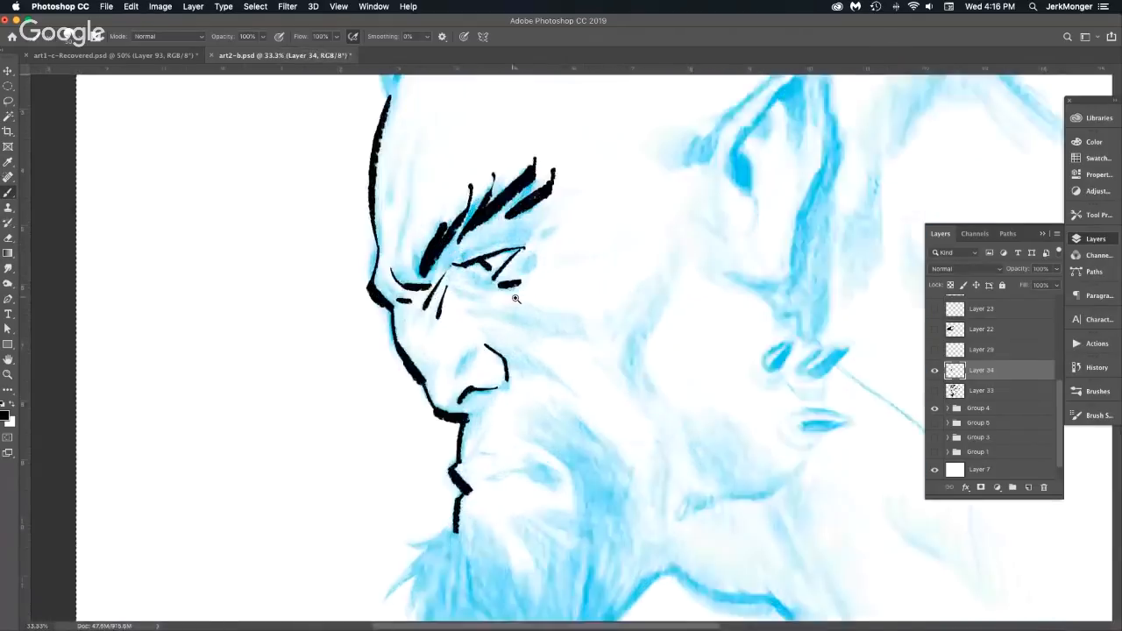
{"action": "left_click", "coordinate": [514, 297], "text": "super"}
{"action": "left_click", "coordinate": [514, 297], "text": "super"}
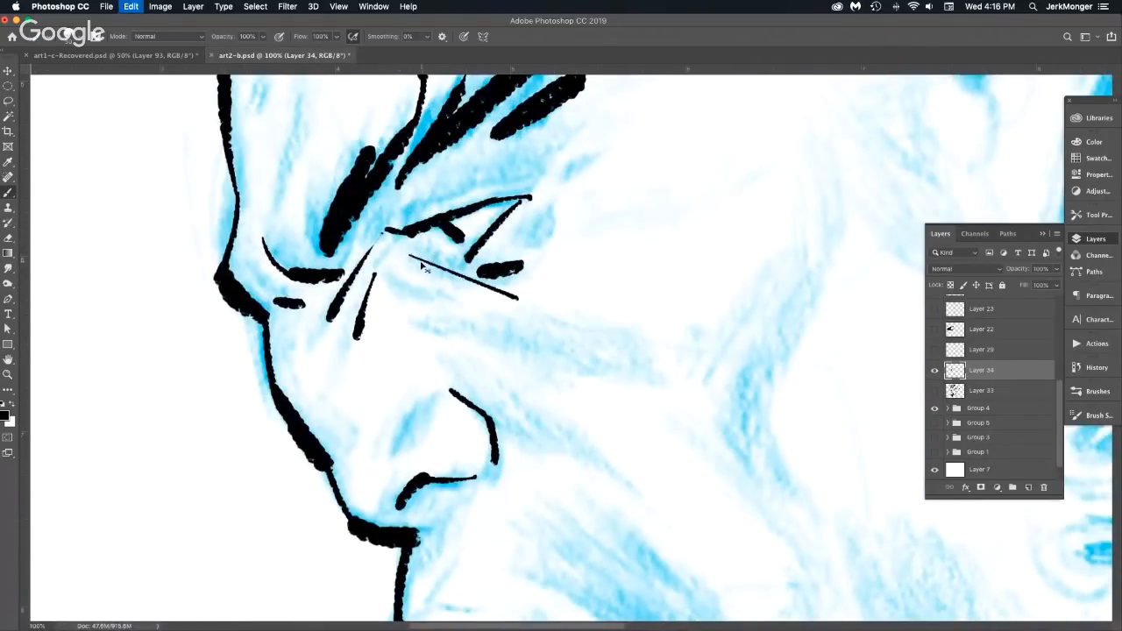
{"action": "mouse_move", "coordinate": [400, 276]}
{"action": "left_mouse_down"}
{"action": "mouse_move", "coordinate": [405, 288]}
{"action": "mouse_move", "coordinate": [470, 291]}
{"action": "left_mouse_up"}
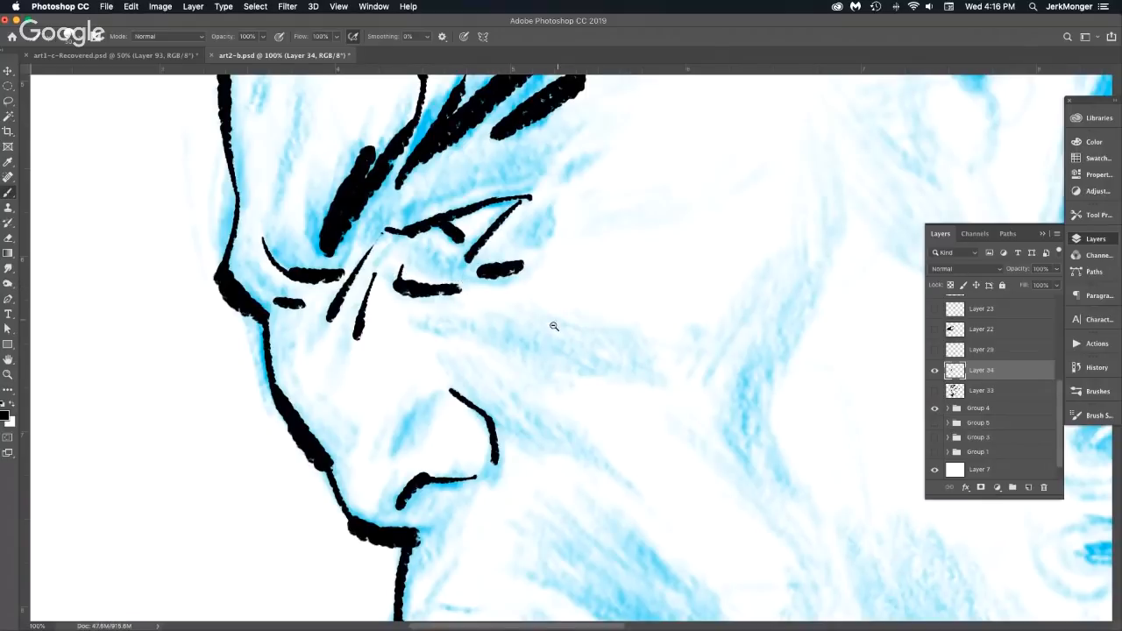
{"action": "left_click", "coordinate": [562, 316], "text": "alt"}
{"action": "left_click", "coordinate": [561, 315], "text": "alt"}
{"action": "left_click", "coordinate": [568, 311], "text": "alt"}
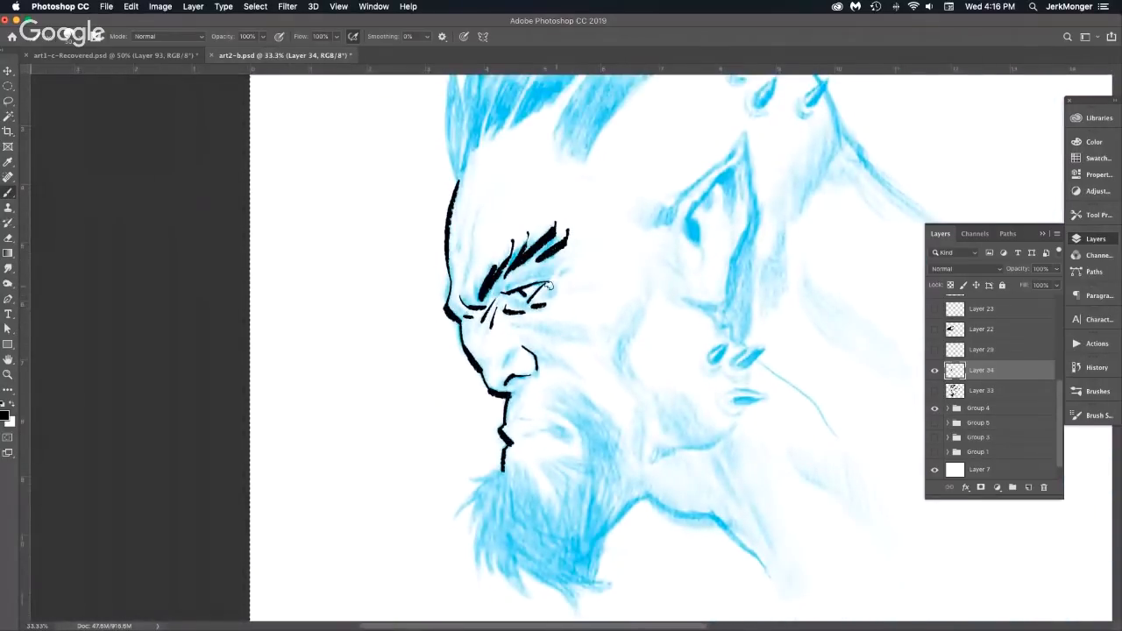
{"action": "left_click", "coordinate": [509, 284], "text": "super"}
{"action": "key", "text": "super+z"}
Ink the eyelid fold just above the upper lid, with a small dot past its outer end.
{"action": "left_click", "coordinate": [536, 282], "text": "super"}
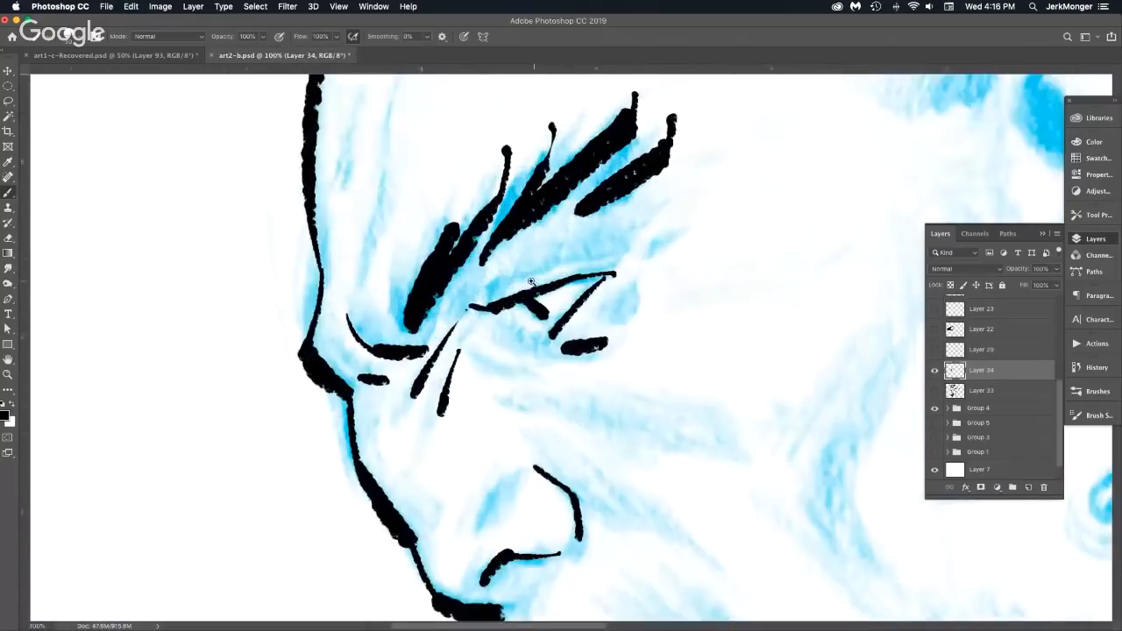
{"action": "mouse_move", "coordinate": [494, 308]}
{"action": "left_mouse_down"}
{"action": "mouse_move", "coordinate": [501, 267]}
{"action": "mouse_move", "coordinate": [574, 257]}
{"action": "left_mouse_up"}
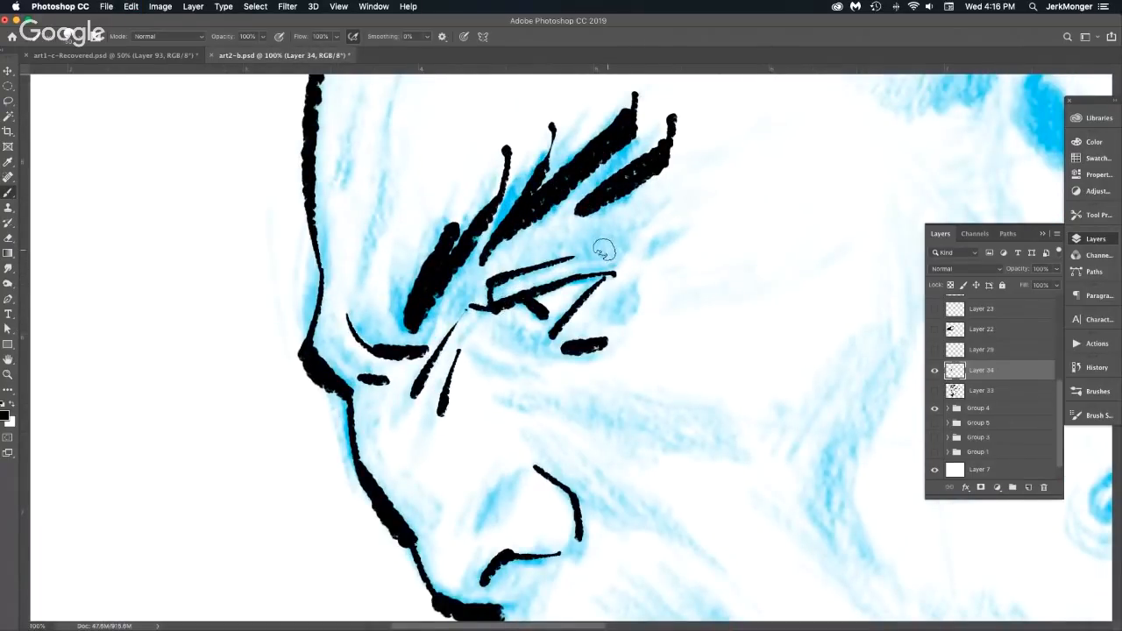
{"action": "left_click", "coordinate": [595, 251]}
{"action": "left_click", "coordinate": [645, 326], "text": "alt"}
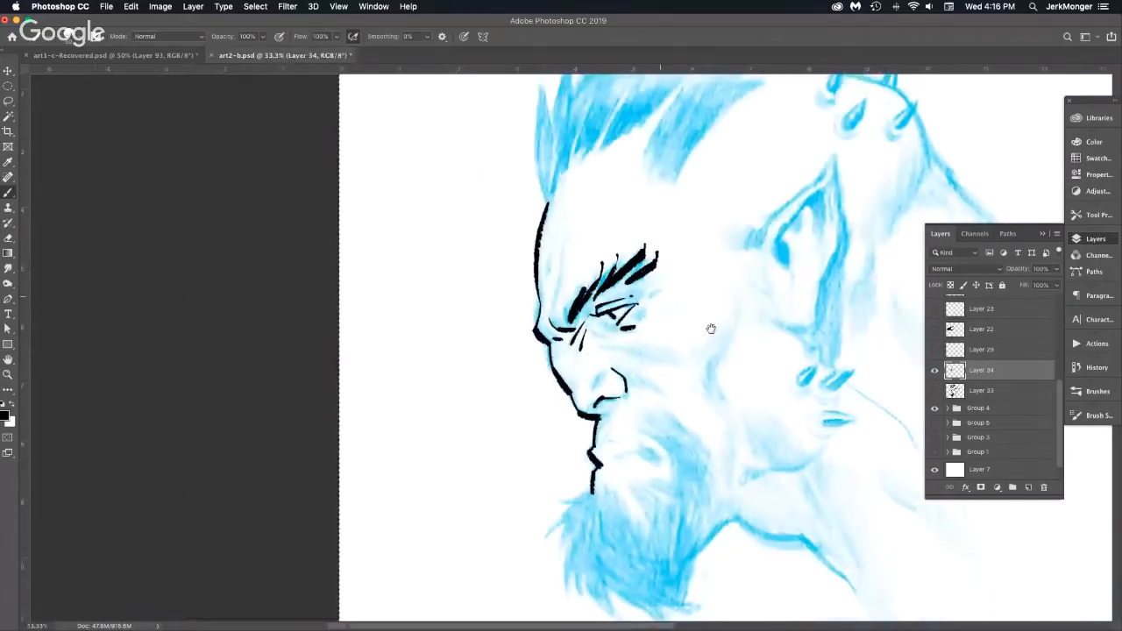
Ink the short crease in front of the nostril wing and the curved mouth line with a thick, downturned corner.
{"action": "left_click", "coordinate": [633, 374], "text": "super"}
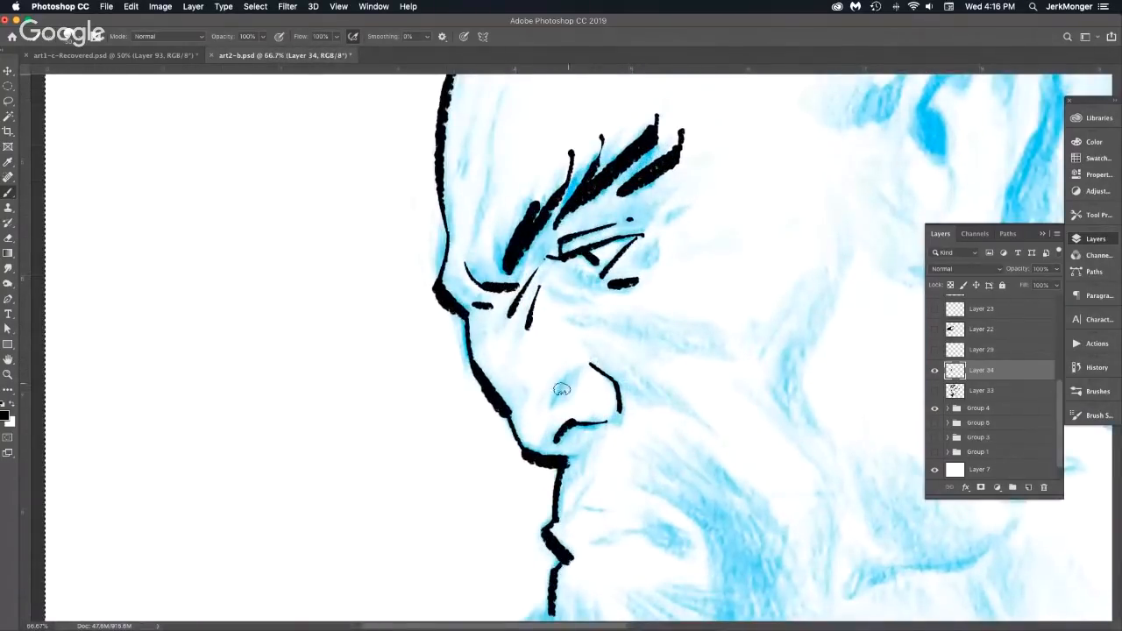
{"action": "left_click_drag", "start_coordinate": [659, 375], "coordinate": [556, 328]}
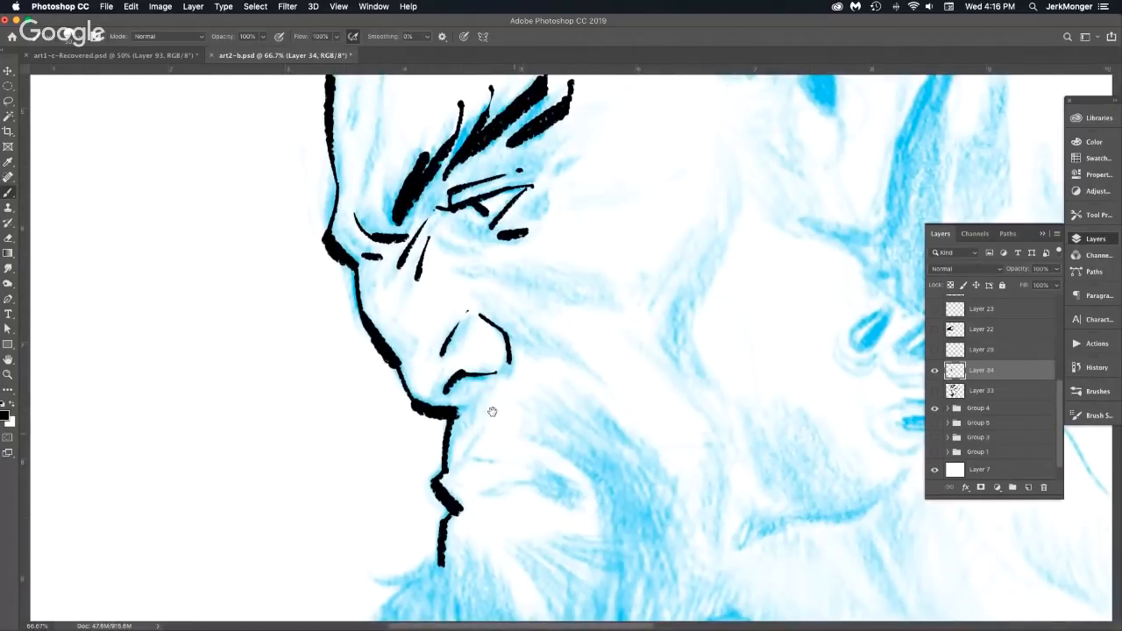
{"action": "left_click_drag", "start_coordinate": [492, 412], "coordinate": [438, 342]}
{"action": "mouse_move", "coordinate": [416, 424]}
{"action": "left_mouse_down"}
{"action": "mouse_move", "coordinate": [474, 413]}
{"action": "mouse_move", "coordinate": [527, 437]}
{"action": "left_mouse_up"}
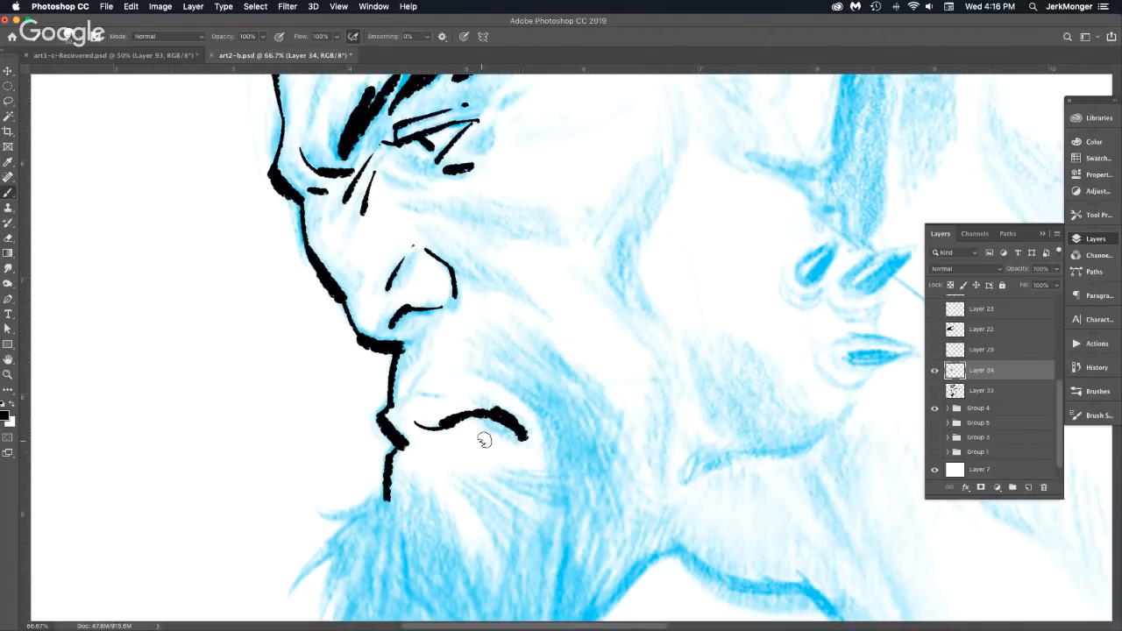
Ink the front outline of the beard as pointed tufts from below the lower lip down to the chin's underside.
{"action": "left_click", "coordinate": [517, 459], "text": "alt"}
{"action": "left_click", "coordinate": [517, 458], "text": "alt"}
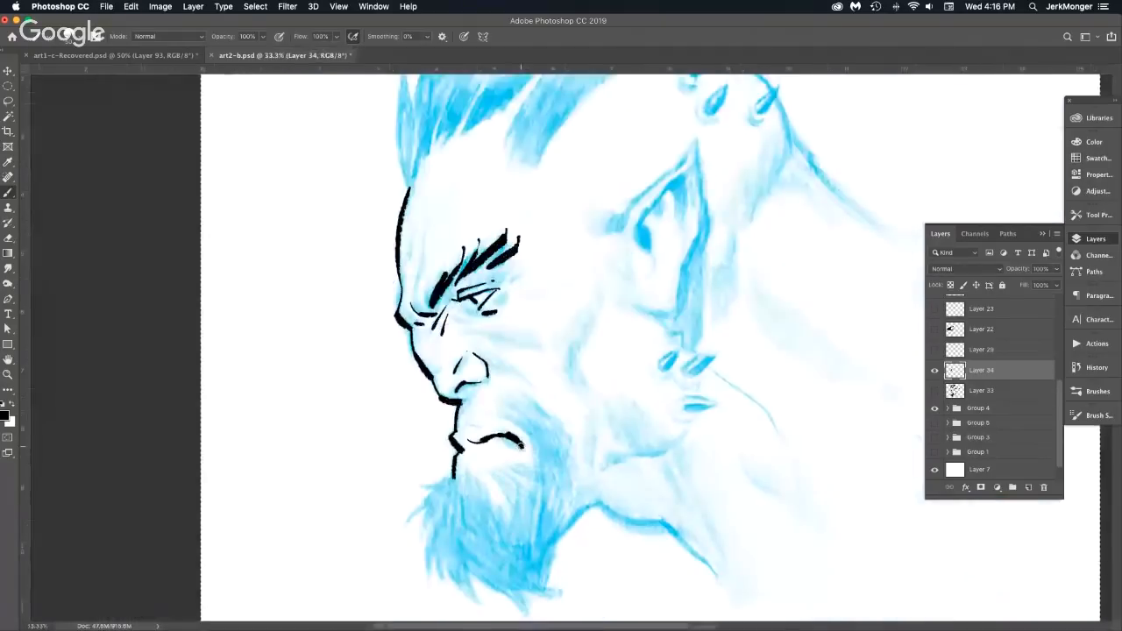
{"action": "left_click", "coordinate": [465, 474]}
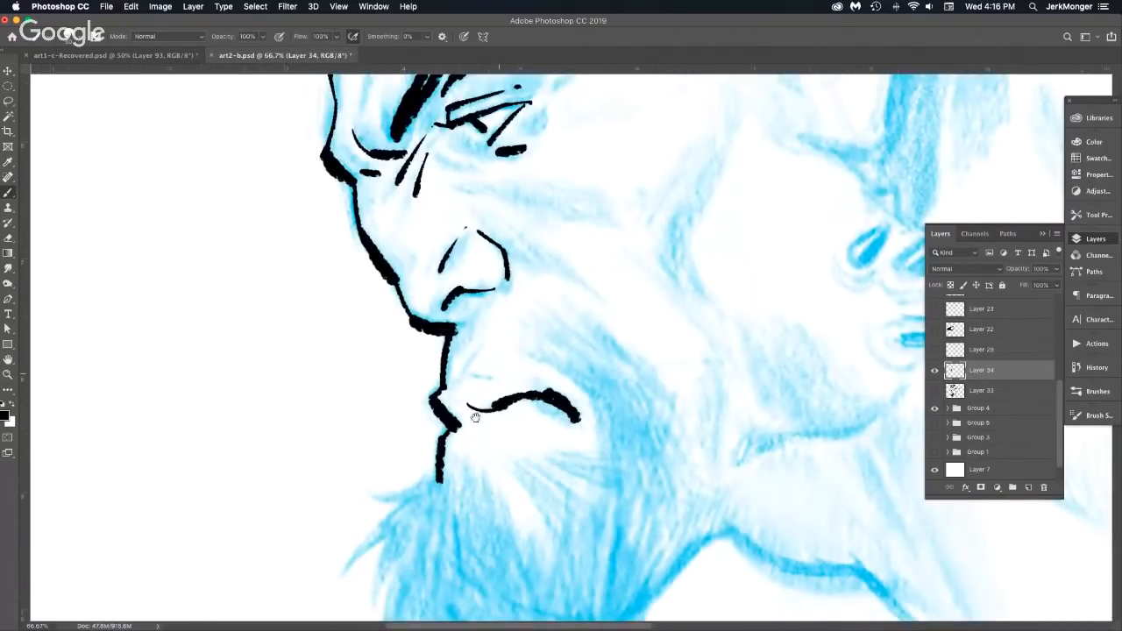
{"action": "mouse_move", "coordinate": [474, 417]}
{"action": "left_mouse_down"}
{"action": "mouse_move", "coordinate": [435, 270]}
{"action": "mouse_move", "coordinate": [380, 243]}
{"action": "left_mouse_up"}
{"action": "mouse_move", "coordinate": [318, 274]}
{"action": "left_mouse_down"}
{"action": "mouse_move", "coordinate": [354, 277]}
{"action": "mouse_move", "coordinate": [390, 253]}
{"action": "left_mouse_up"}
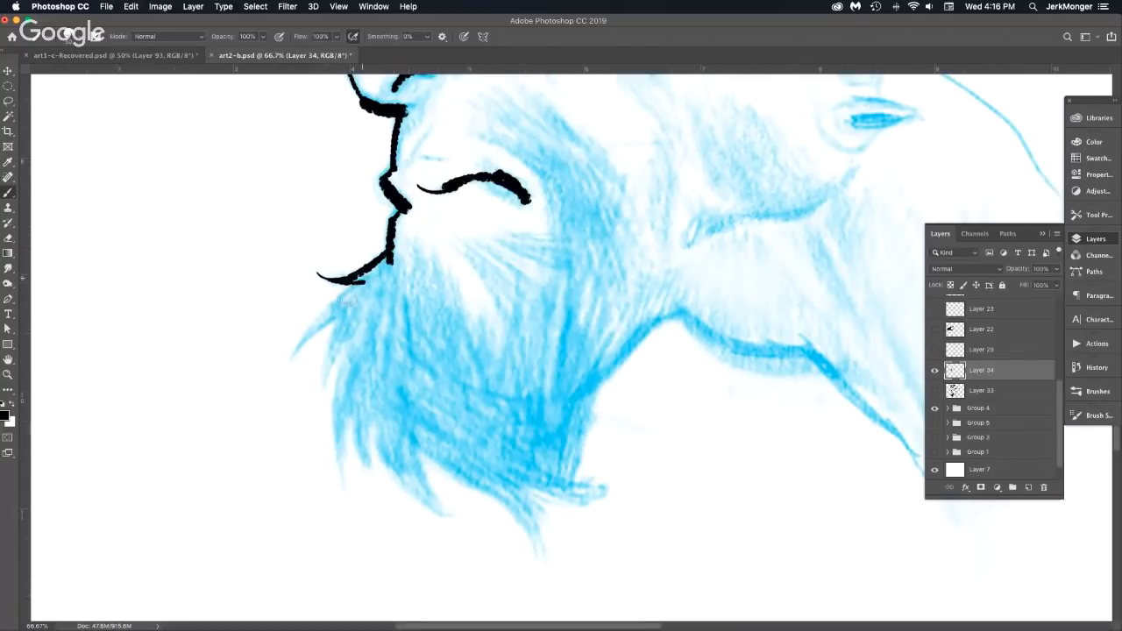
{"action": "left_click_drag", "start_coordinate": [295, 357], "coordinate": [364, 275]}
{"action": "mouse_move", "coordinate": [294, 358]}
{"action": "left_mouse_down"}
{"action": "mouse_move", "coordinate": [361, 300]}
{"action": "mouse_move", "coordinate": [321, 389]}
{"action": "mouse_move", "coordinate": [355, 330]}
{"action": "mouse_move", "coordinate": [333, 427]}
{"action": "mouse_move", "coordinate": [341, 465]}
{"action": "mouse_move", "coordinate": [349, 379]}
{"action": "mouse_move", "coordinate": [383, 481]}
{"action": "mouse_move", "coordinate": [373, 414]}
{"action": "mouse_move", "coordinate": [452, 519]}
{"action": "left_mouse_up"}
{"action": "left_click_drag", "start_coordinate": [420, 431], "coordinate": [458, 520]}
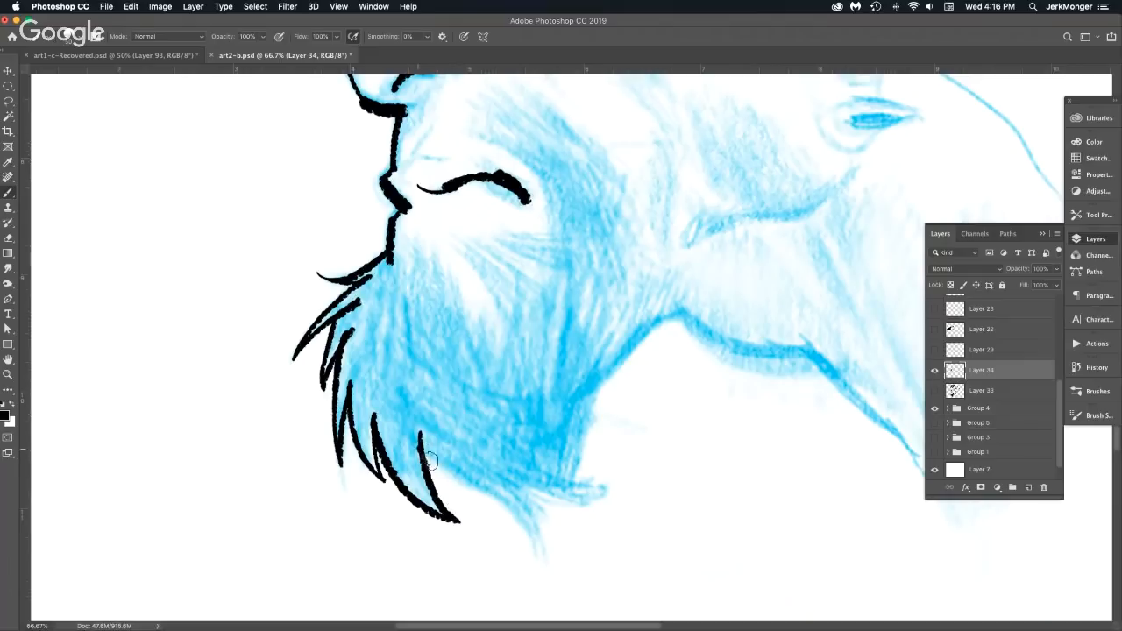
Ink the beard's bottom tufts and its back edge, curving up to the start of the throat.
{"action": "mouse_move", "coordinate": [423, 449]}
{"action": "left_mouse_down"}
{"action": "mouse_move", "coordinate": [519, 509]}
{"action": "mouse_move", "coordinate": [505, 512]}
{"action": "mouse_move", "coordinate": [532, 563]}
{"action": "left_mouse_up"}
{"action": "left_click_drag", "start_coordinate": [511, 480], "coordinate": [532, 563]}
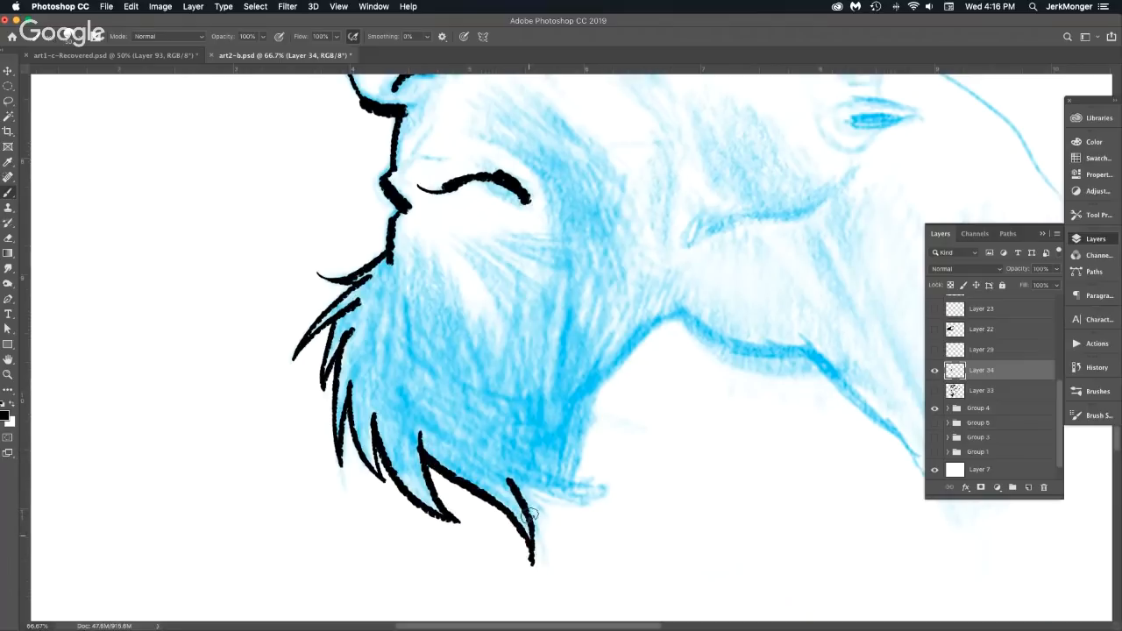
{"action": "mouse_move", "coordinate": [513, 481]}
{"action": "left_mouse_down"}
{"action": "mouse_move", "coordinate": [598, 494]}
{"action": "mouse_move", "coordinate": [629, 344]}
{"action": "left_mouse_up"}
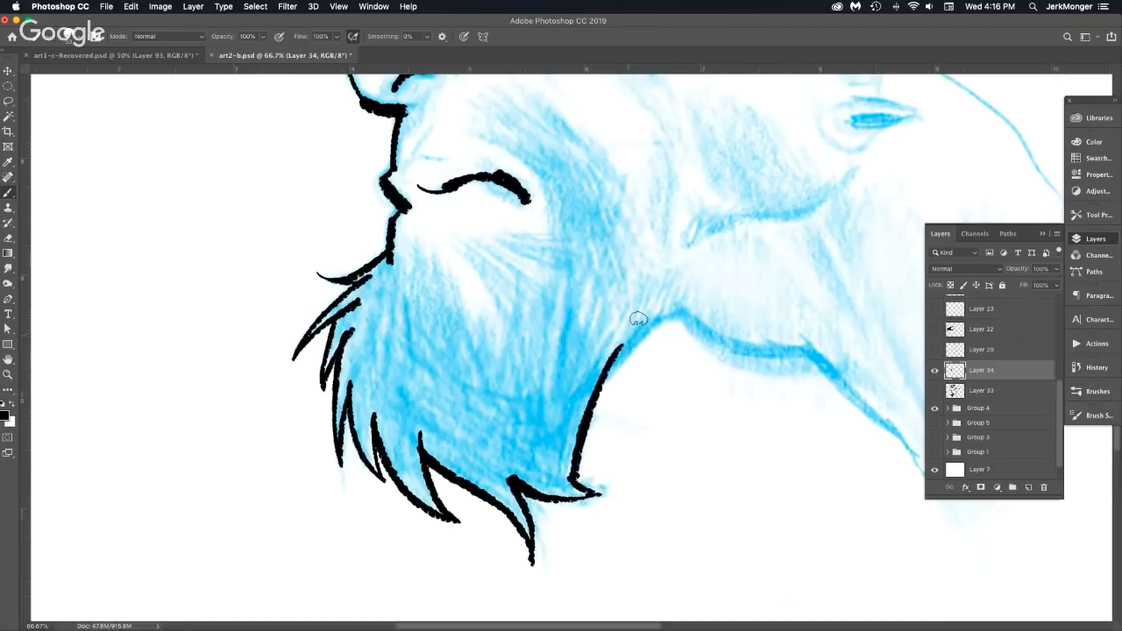
{"action": "left_click_drag", "start_coordinate": [600, 385], "coordinate": [678, 305]}
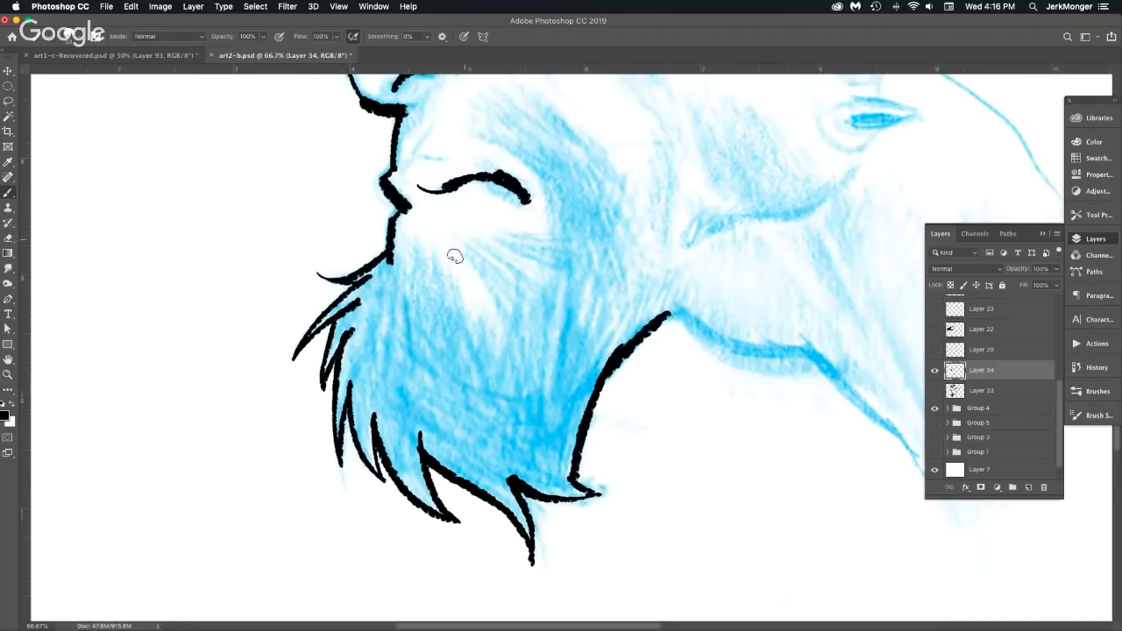
Ink the beard's jagged upper edge beneath the lower lip and carry it up past the corner of the mouth.
{"action": "mouse_move", "coordinate": [390, 226]}
{"action": "left_mouse_down"}
{"action": "mouse_move", "coordinate": [404, 297]}
{"action": "mouse_move", "coordinate": [411, 249]}
{"action": "mouse_move", "coordinate": [465, 333]}
{"action": "left_mouse_up"}
{"action": "mouse_move", "coordinate": [433, 264]}
{"action": "left_mouse_down"}
{"action": "mouse_move", "coordinate": [481, 354]}
{"action": "mouse_move", "coordinate": [499, 296]}
{"action": "left_mouse_up"}
{"action": "mouse_move", "coordinate": [452, 246]}
{"action": "left_mouse_down"}
{"action": "mouse_move", "coordinate": [509, 289]}
{"action": "mouse_move", "coordinate": [336, 345]}
{"action": "left_mouse_up"}
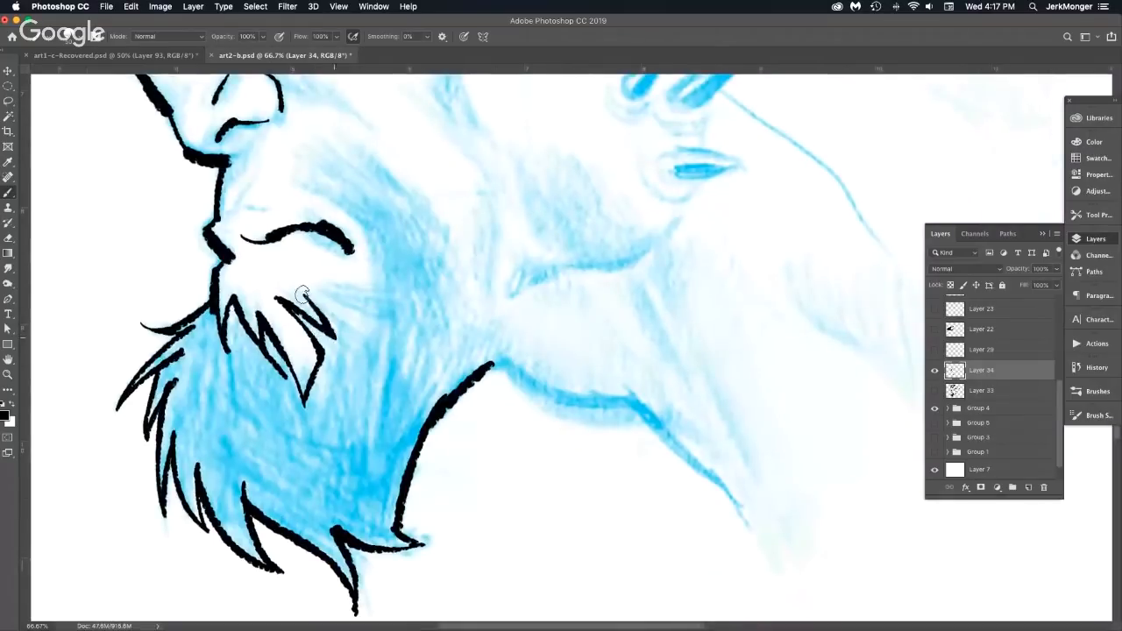
{"action": "left_click_drag", "start_coordinate": [304, 297], "coordinate": [379, 337]}
{"action": "left_click_drag", "start_coordinate": [327, 287], "coordinate": [409, 336]}
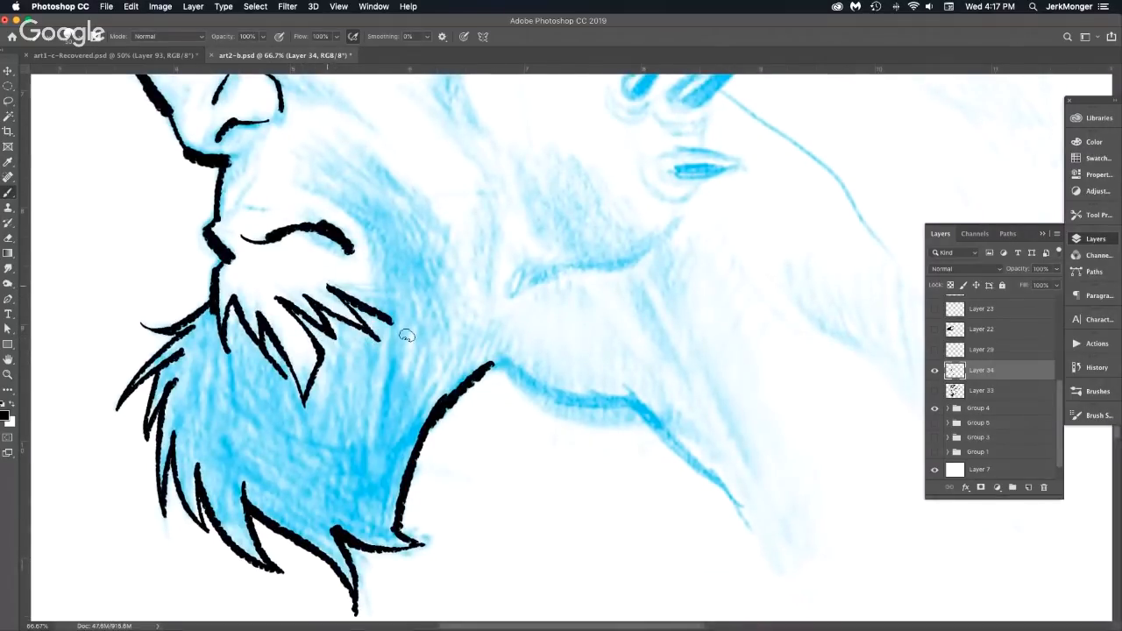
{"action": "left_click_drag", "start_coordinate": [365, 256], "coordinate": [391, 314]}
{"action": "left_click_drag", "start_coordinate": [366, 259], "coordinate": [360, 213]}
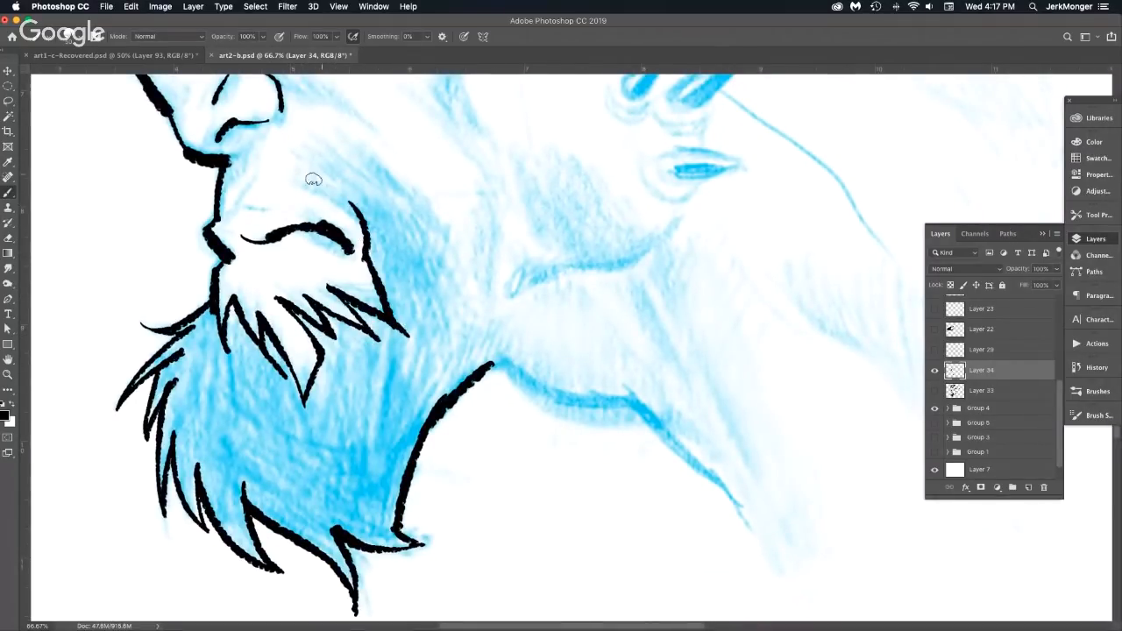
Ink fine moustache strands above the mouth corner and the beard's cheek edge running down to the throat contour.
{"action": "left_click_drag", "start_coordinate": [308, 181], "coordinate": [362, 217]}
{"action": "left_click_drag", "start_coordinate": [301, 158], "coordinate": [365, 202]}
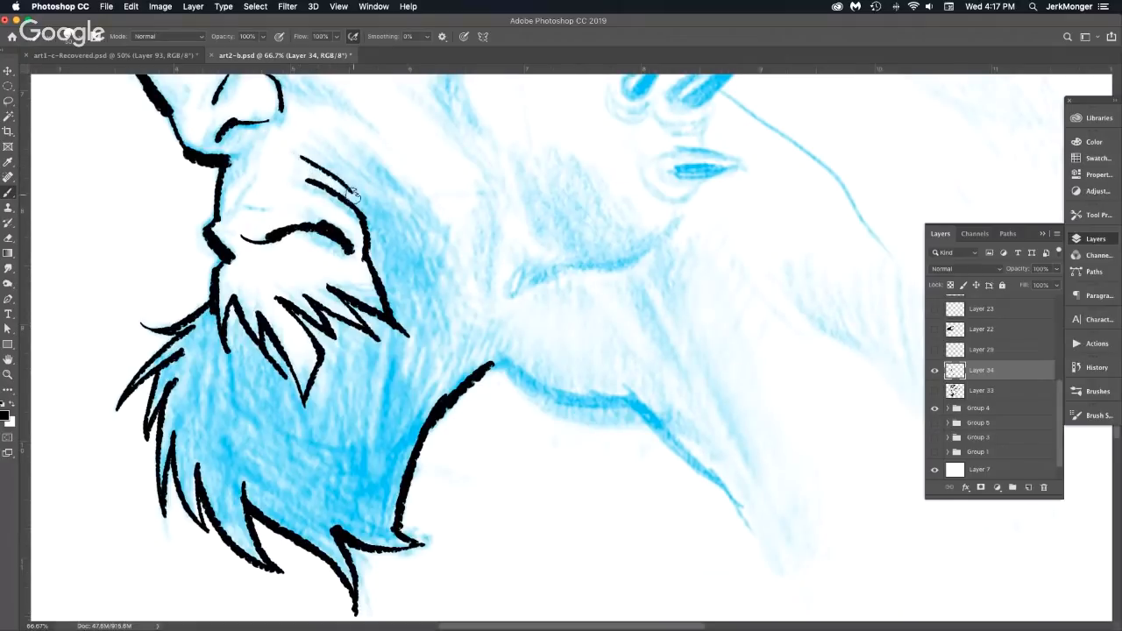
{"action": "left_click_drag", "start_coordinate": [306, 139], "coordinate": [377, 207]}
{"action": "left_click_drag", "start_coordinate": [319, 133], "coordinate": [391, 209]}
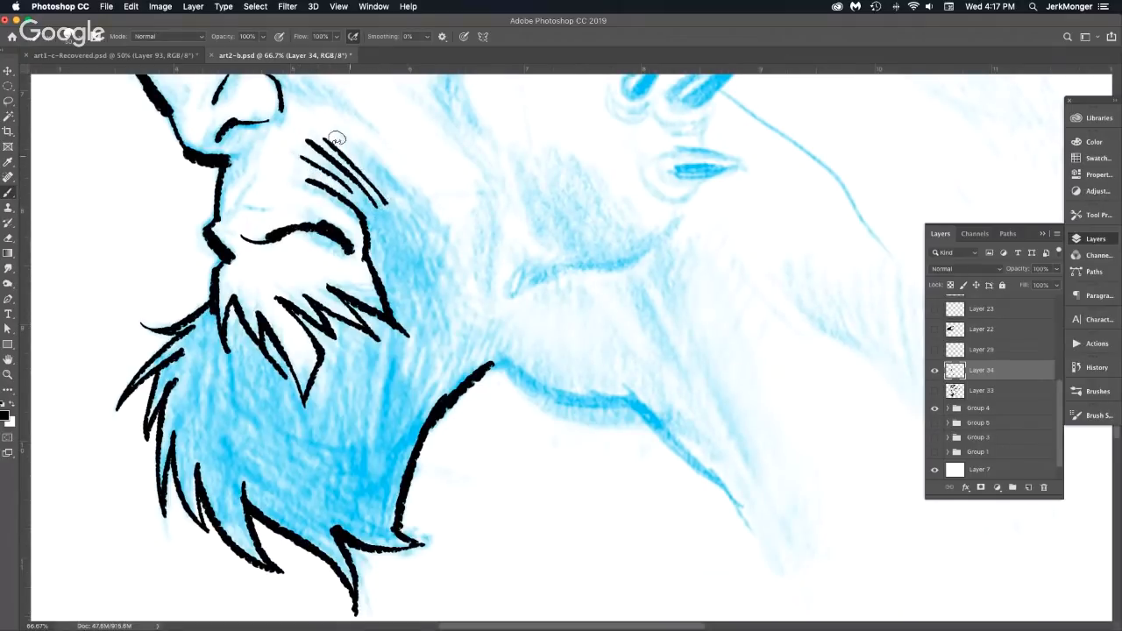
{"action": "mouse_move", "coordinate": [335, 137]}
{"action": "left_mouse_down"}
{"action": "mouse_move", "coordinate": [397, 200]}
{"action": "mouse_move", "coordinate": [363, 218]}
{"action": "left_mouse_up"}
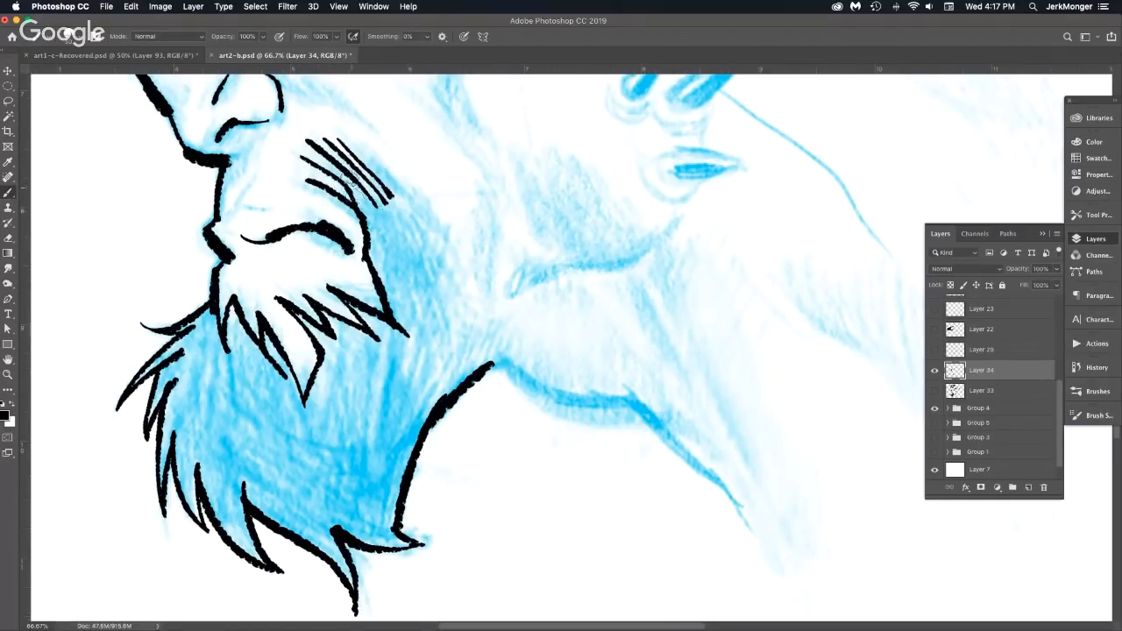
{"action": "mouse_move", "coordinate": [348, 174]}
{"action": "left_mouse_down"}
{"action": "mouse_move", "coordinate": [366, 218]}
{"action": "mouse_move", "coordinate": [411, 206]}
{"action": "mouse_move", "coordinate": [449, 260]}
{"action": "mouse_move", "coordinate": [463, 331]}
{"action": "left_mouse_up"}
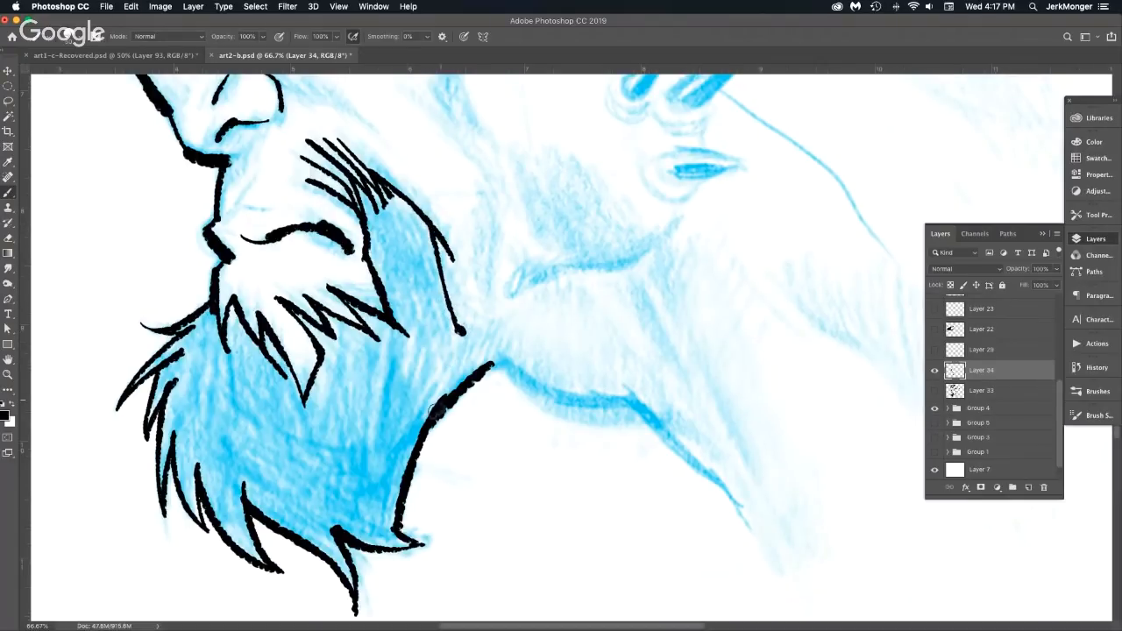
{"action": "mouse_move", "coordinate": [438, 412]}
{"action": "left_mouse_down"}
{"action": "mouse_move", "coordinate": [470, 334]}
{"action": "mouse_move", "coordinate": [456, 331]}
{"action": "mouse_move", "coordinate": [493, 317]}
{"action": "left_mouse_up"}
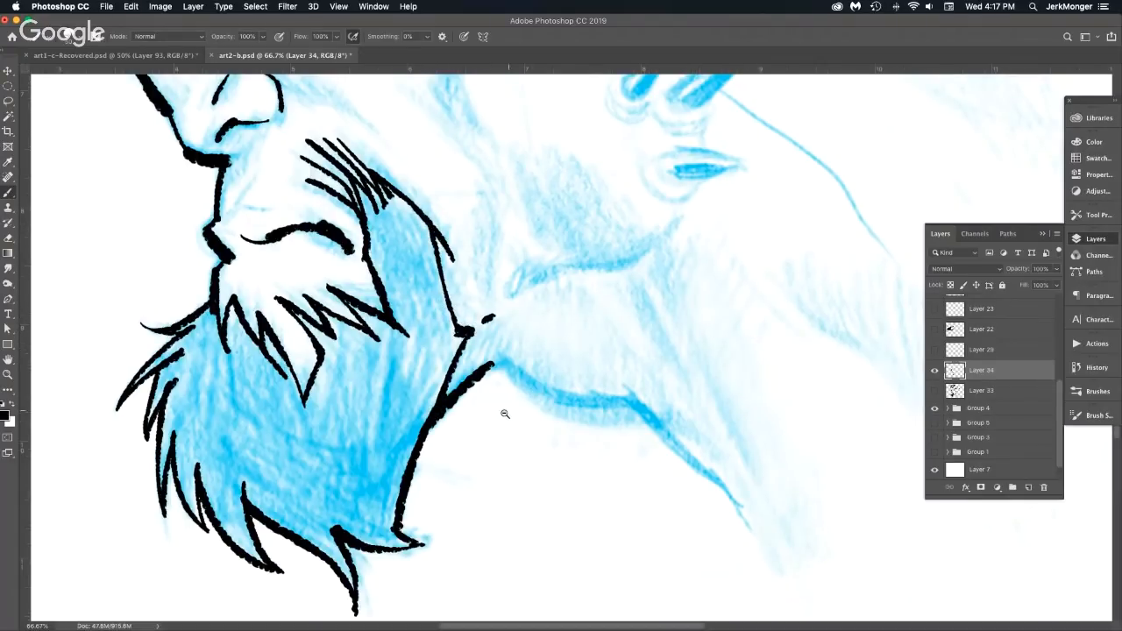
Select the enclosed interior of the beard outline on Layer 34 with the Magic Wand.
{"action": "left_click", "coordinate": [504, 416], "text": "alt"}
{"action": "left_click", "coordinate": [506, 414], "text": "alt"}
{"action": "left_click", "coordinate": [506, 414], "text": "alt"}
{"action": "left_click", "coordinate": [537, 313], "text": "super"}
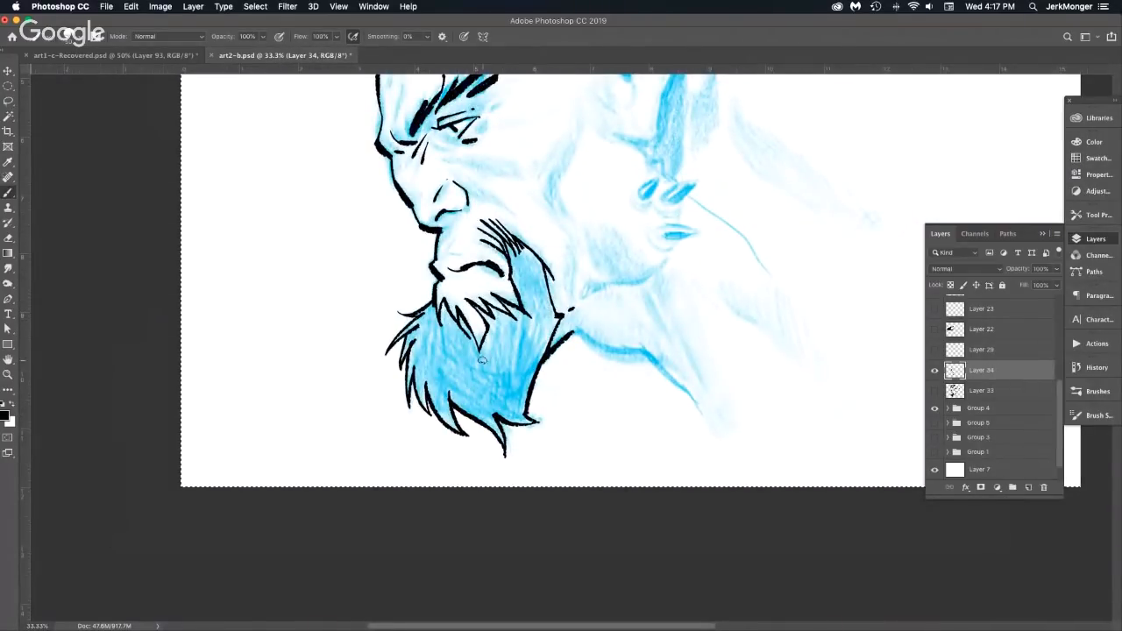
{"action": "key", "text": "w"}
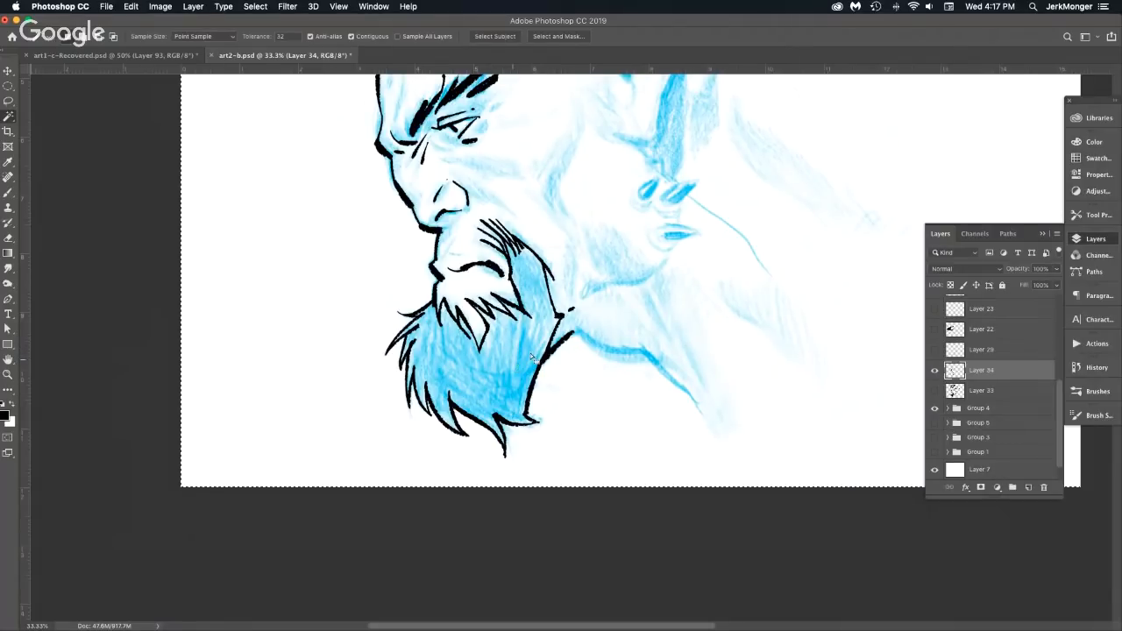
{"action": "left_click", "coordinate": [519, 387]}
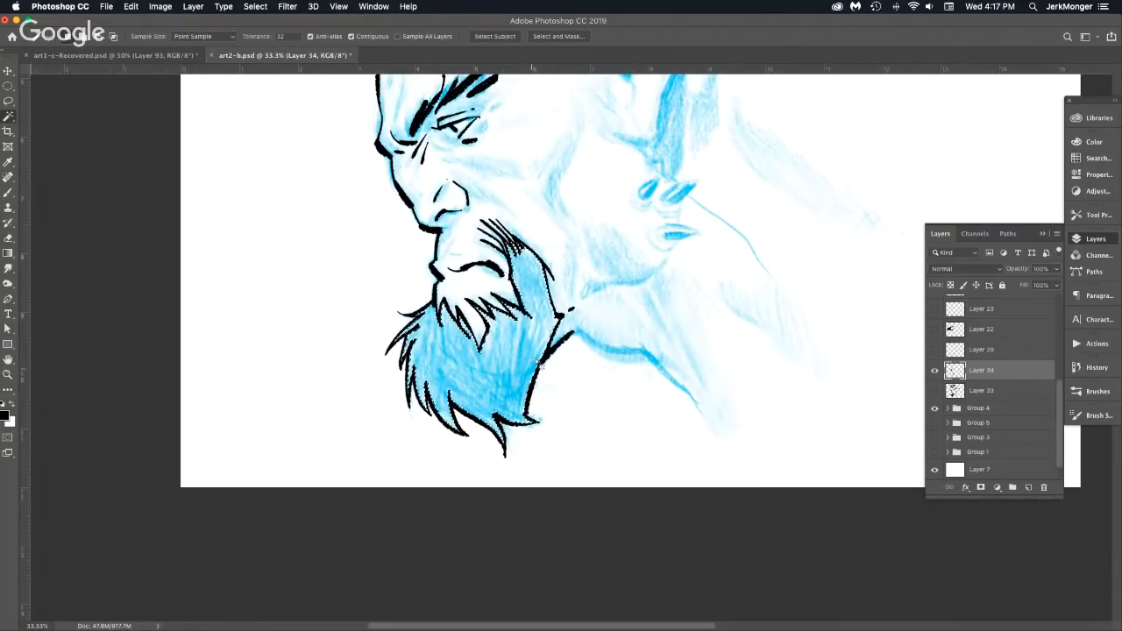
{"action": "left_click", "coordinate": [131, 7]}
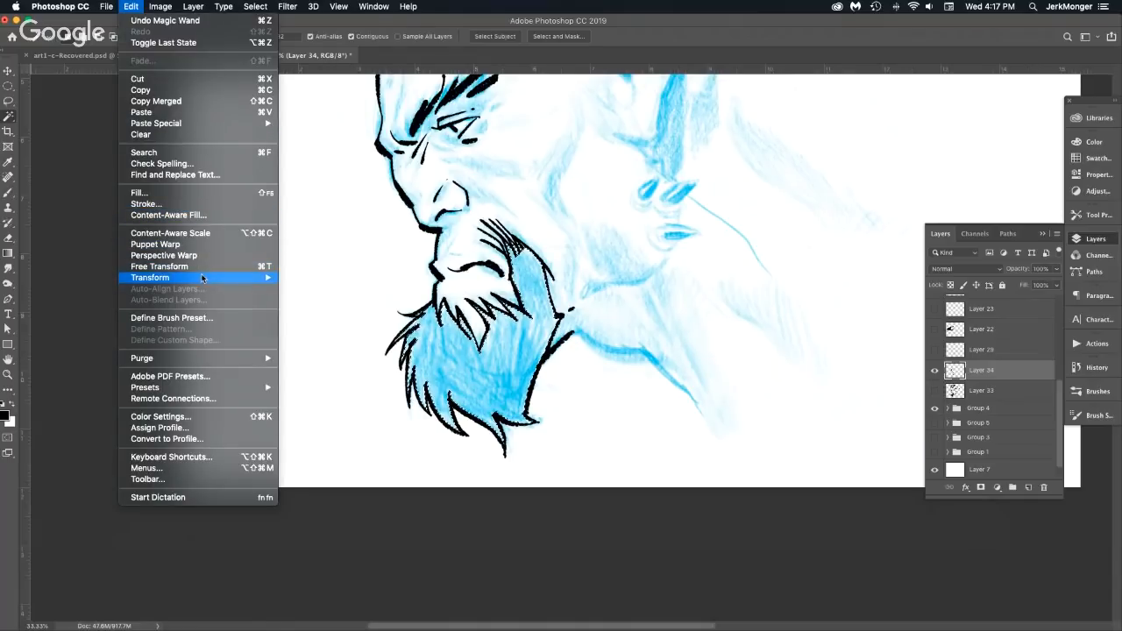
{"action": "mouse_move", "coordinate": [202, 278]}
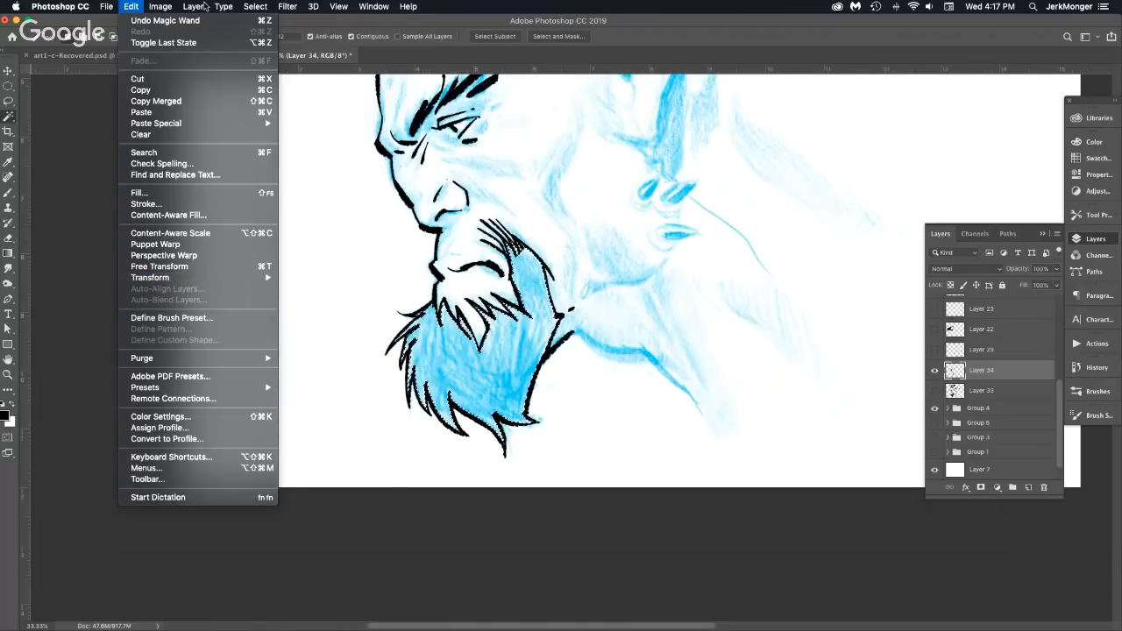
Expand the beard selection by 1 pixel, fill it with black on Layer 34, and deselect.
{"action": "mouse_move", "coordinate": [261, 11]}
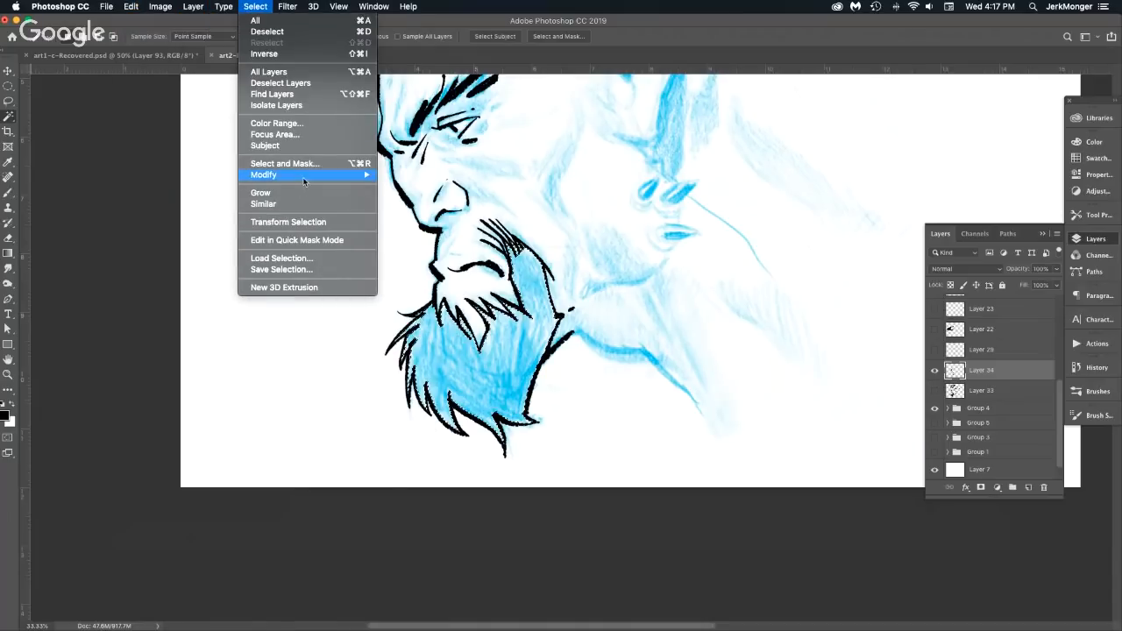
{"action": "mouse_move", "coordinate": [307, 176]}
{"action": "left_click", "coordinate": [422, 198]}
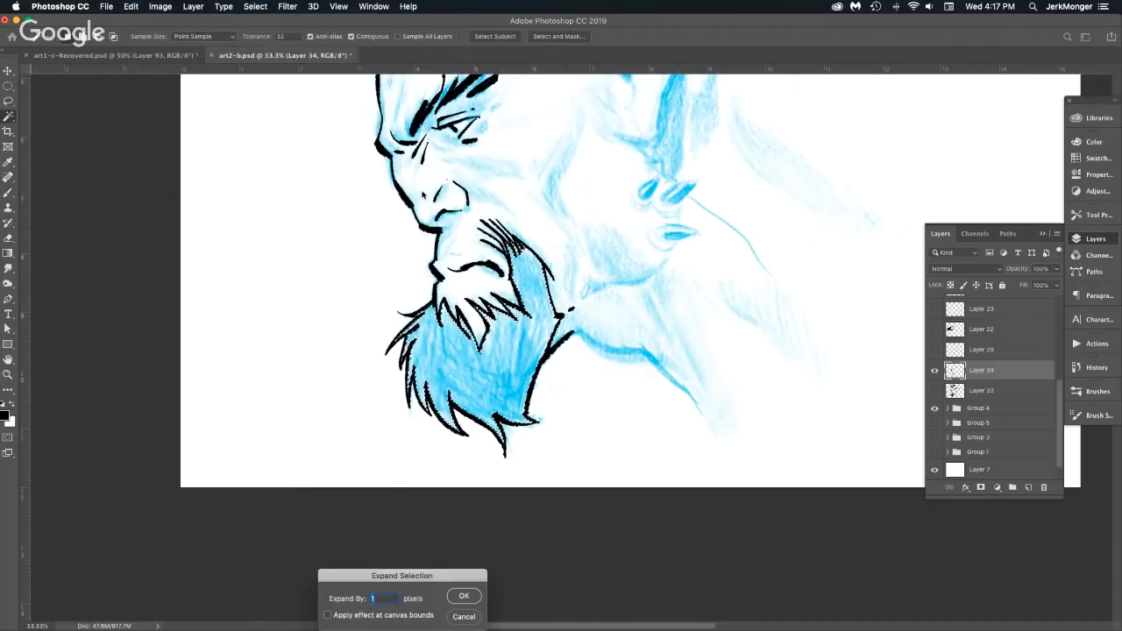
{"action": "left_click", "coordinate": [465, 589]}
{"action": "key", "text": "alt+BackSpace"}
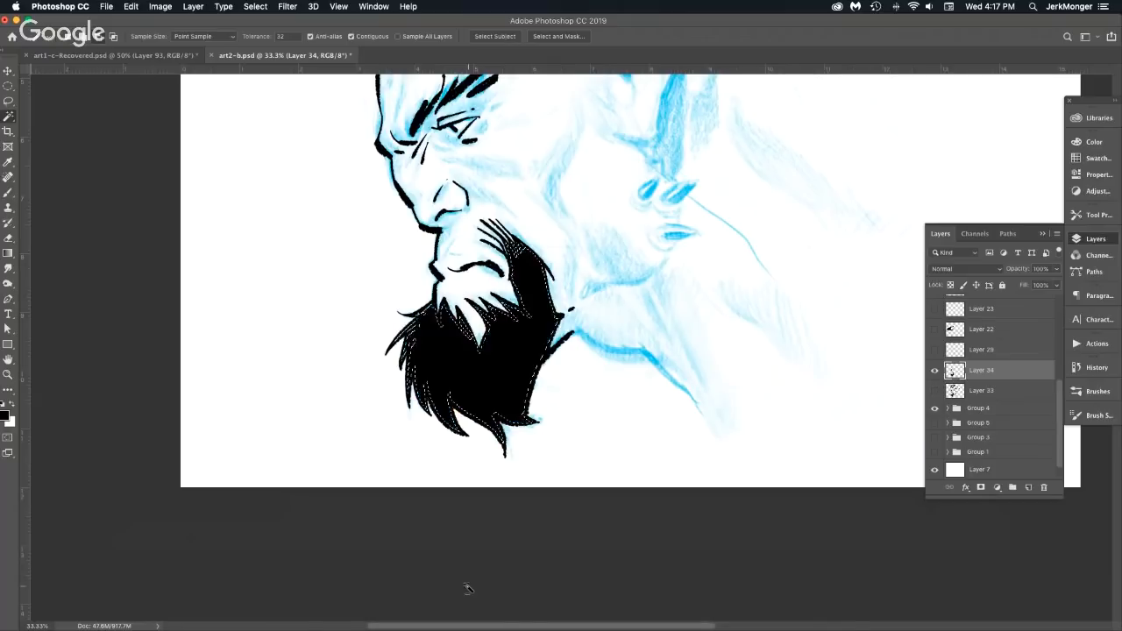
{"action": "key", "text": "super+d"}
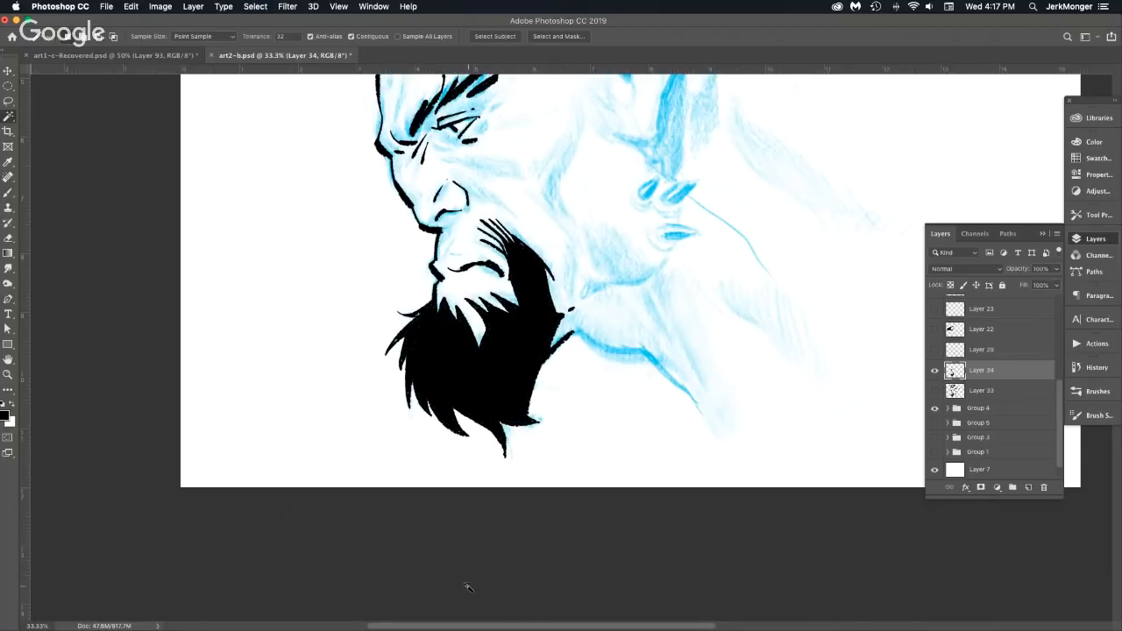
Ink the fold running from the nostril down across the cheek with the Brush tool, redrawing the first stroke.
{"action": "left_click", "coordinate": [581, 325], "text": "alt"}
{"action": "left_click", "coordinate": [584, 316], "text": "alt"}
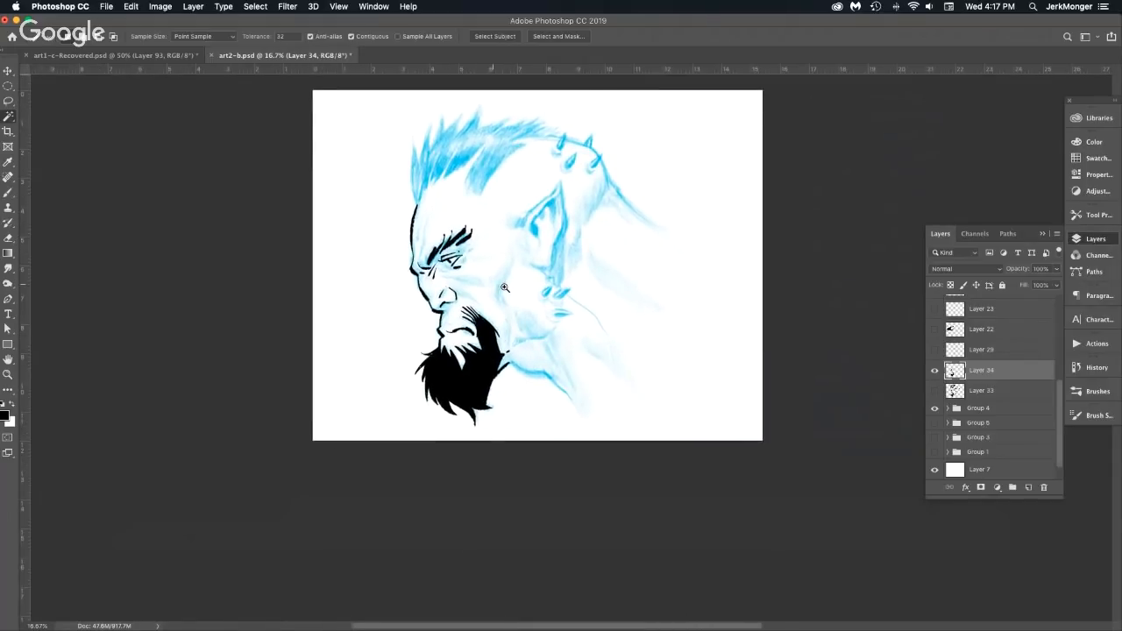
{"action": "left_click_drag", "start_coordinate": [495, 284], "coordinate": [570, 313]}
{"action": "key", "text": "b"}
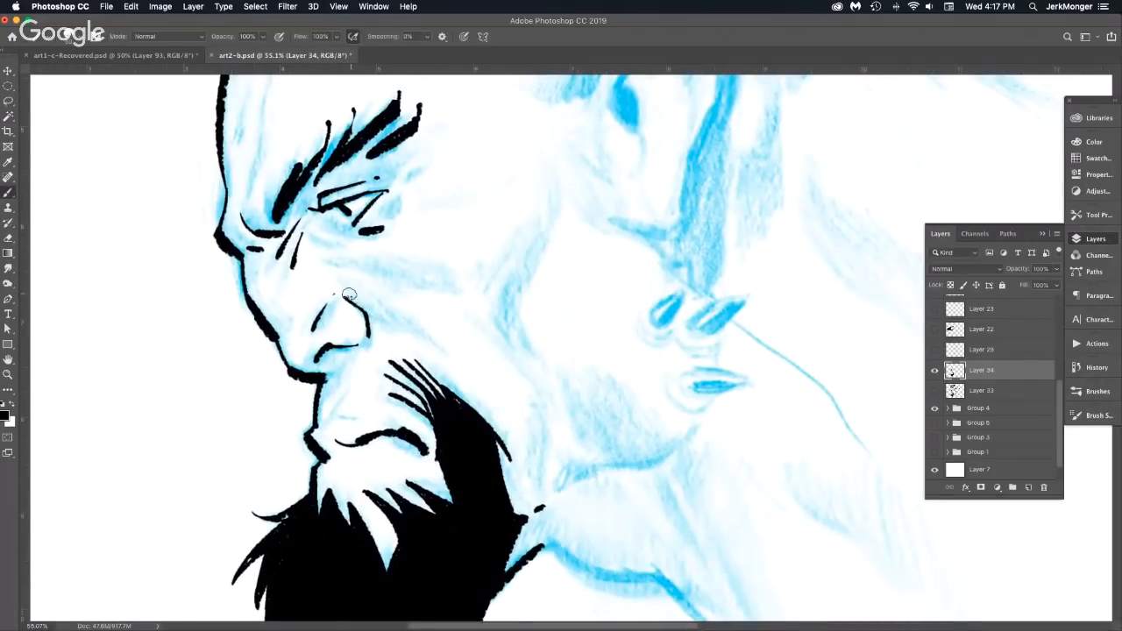
{"action": "left_click_drag", "start_coordinate": [339, 291], "coordinate": [410, 329]}
{"action": "key", "text": "super+z"}
{"action": "left_click_drag", "start_coordinate": [339, 293], "coordinate": [443, 357]}
Ink the crease lines on the upper cheek below the eye.
{"action": "key", "text": "super+minus"}
{"action": "key", "text": "super+minus"}
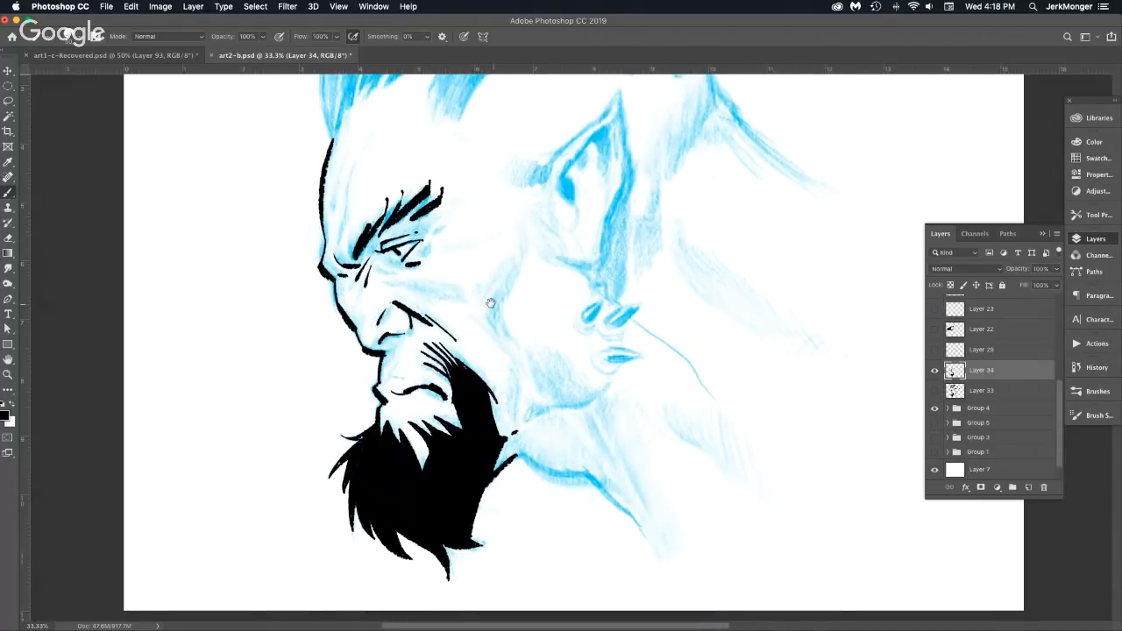
{"action": "left_click", "coordinate": [491, 303], "text": "super"}
{"action": "mouse_move", "coordinate": [382, 276]}
{"action": "left_mouse_down"}
{"action": "mouse_move", "coordinate": [233, 278]}
{"action": "mouse_move", "coordinate": [289, 291]}
{"action": "mouse_move", "coordinate": [305, 279]}
{"action": "left_mouse_up"}
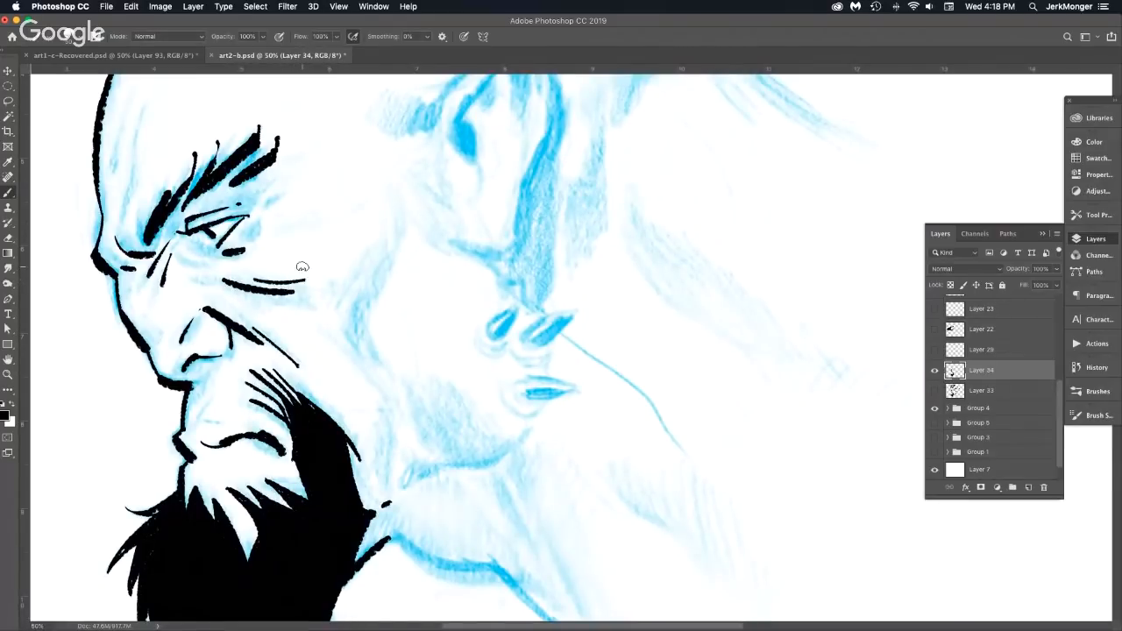
Ink a thick cheekbone stroke and continue it down as a jaw line to the beard.
{"action": "left_click_drag", "start_coordinate": [354, 324], "coordinate": [409, 231]}
{"action": "mouse_move", "coordinate": [355, 326]}
{"action": "left_mouse_down"}
{"action": "mouse_move", "coordinate": [405, 404]}
{"action": "mouse_move", "coordinate": [384, 490]}
{"action": "left_mouse_up"}
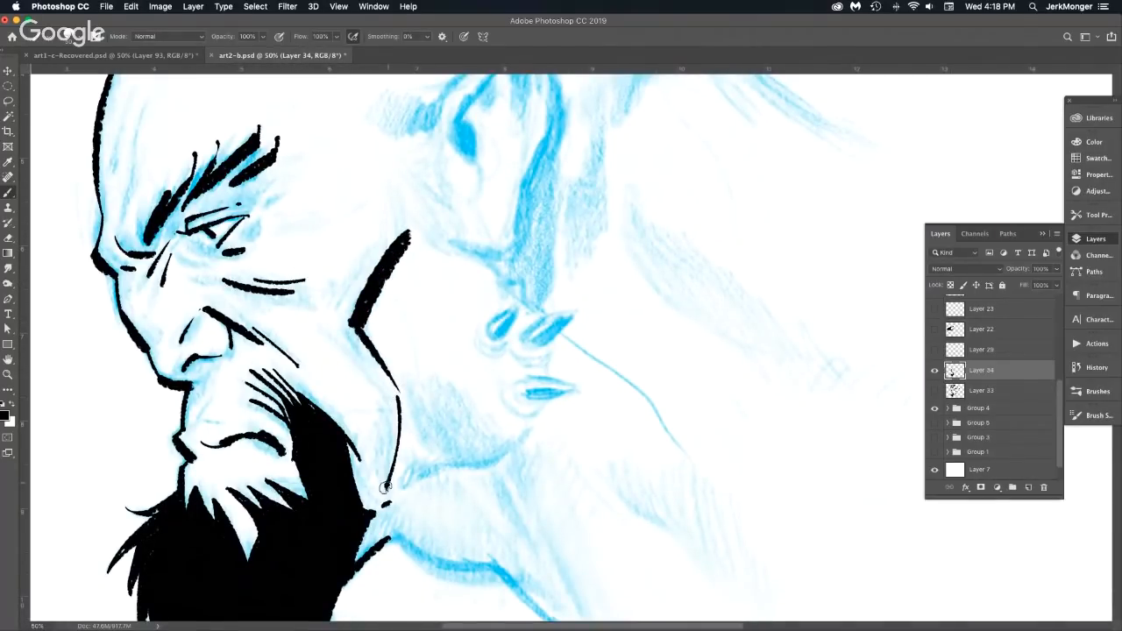
{"action": "left_click_drag", "start_coordinate": [400, 441], "coordinate": [385, 492]}
Ink the outer contour of the pointed ear, including the short line under the lobe.
{"action": "left_click", "coordinate": [430, 447], "text": "alt"}
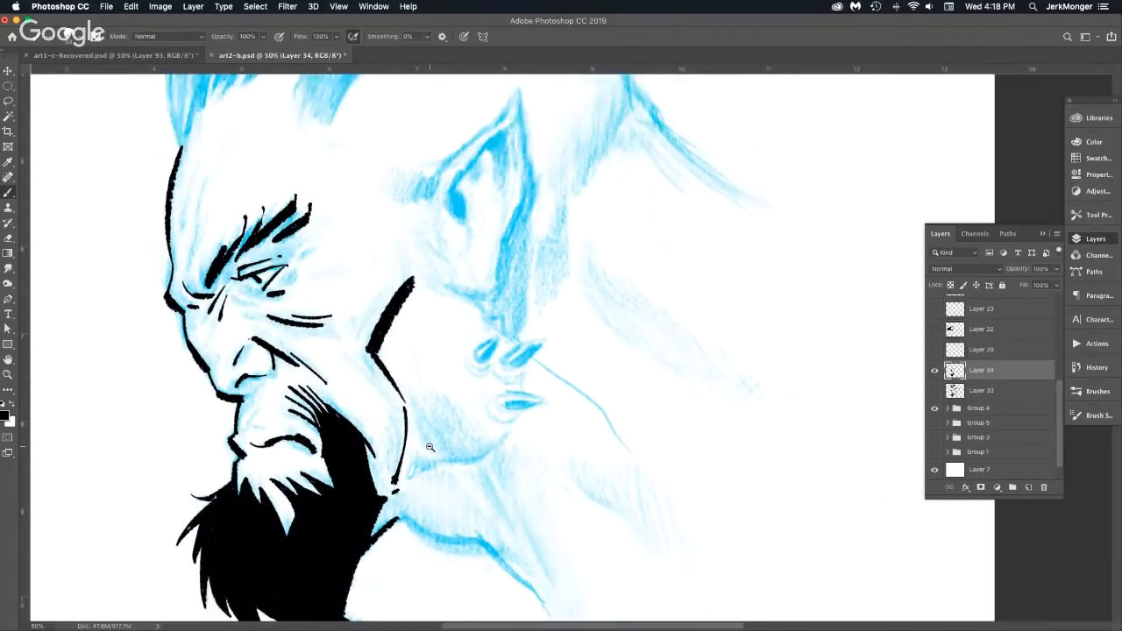
{"action": "left_click", "coordinate": [572, 381], "text": "super"}
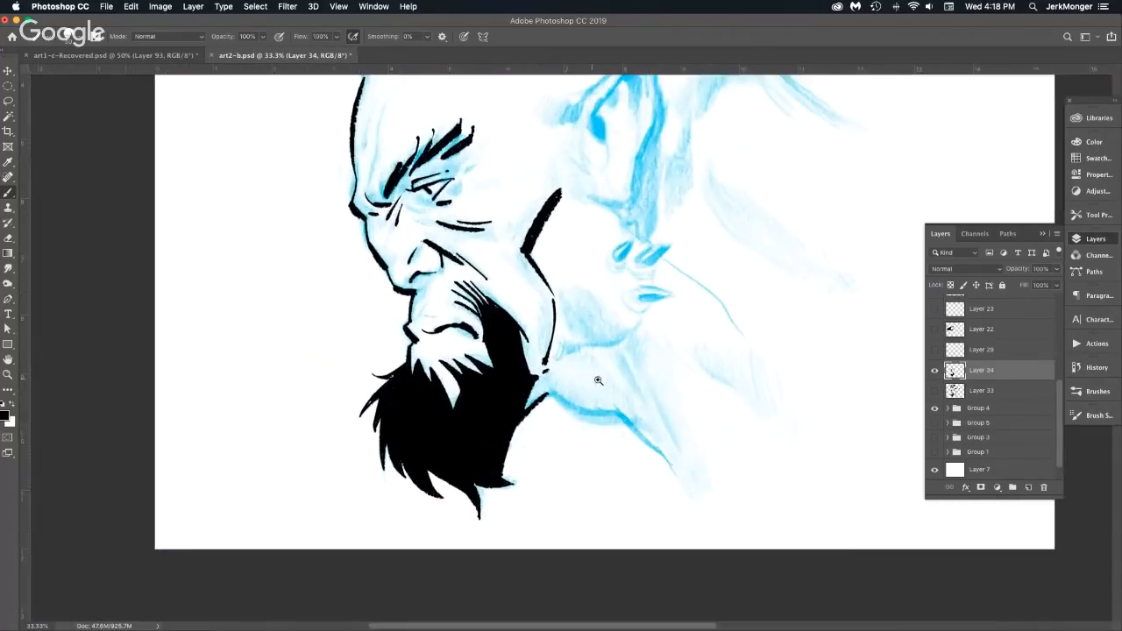
{"action": "left_click", "coordinate": [601, 382], "text": "super"}
{"action": "left_click_drag", "start_coordinate": [576, 379], "coordinate": [541, 473]}
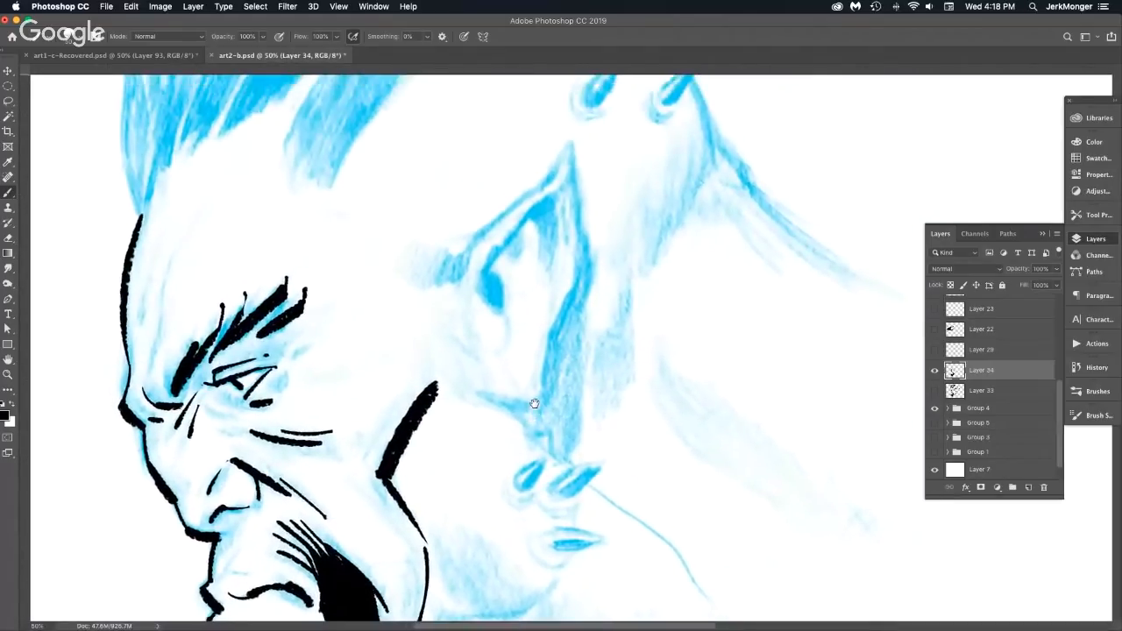
{"action": "mouse_move", "coordinate": [454, 282]}
{"action": "left_mouse_down"}
{"action": "mouse_move", "coordinate": [483, 228]}
{"action": "mouse_move", "coordinate": [556, 169]}
{"action": "mouse_move", "coordinate": [571, 141]}
{"action": "mouse_move", "coordinate": [583, 241]}
{"action": "mouse_move", "coordinate": [550, 316]}
{"action": "mouse_move", "coordinate": [547, 396]}
{"action": "mouse_move", "coordinate": [494, 400]}
{"action": "left_mouse_up"}
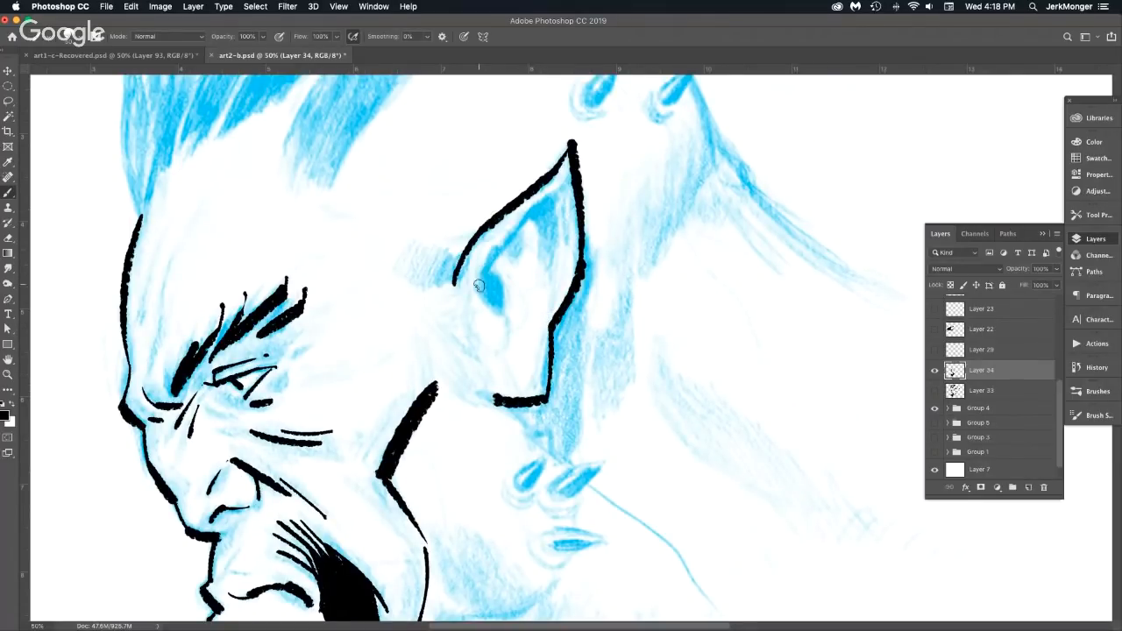
Ink the inner ear contours and fill the ear's shadow shapes with black brush strokes.
{"action": "mouse_move", "coordinate": [478, 285]}
{"action": "left_mouse_down"}
{"action": "mouse_move", "coordinate": [549, 190]}
{"action": "mouse_move", "coordinate": [557, 244]}
{"action": "mouse_move", "coordinate": [539, 295]}
{"action": "left_mouse_up"}
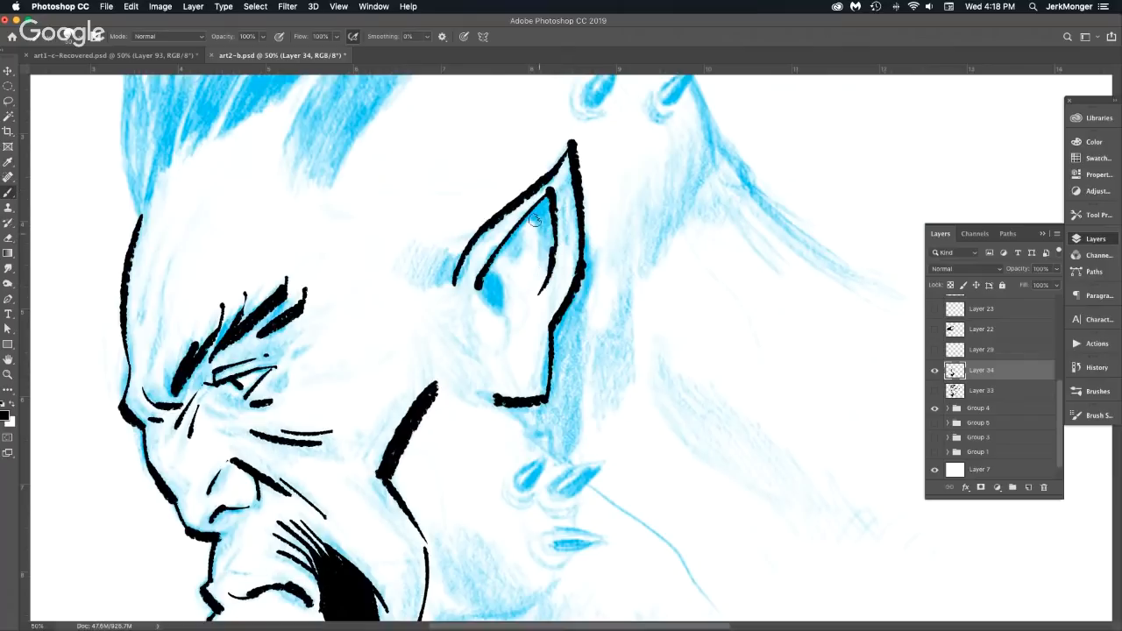
{"action": "mouse_move", "coordinate": [532, 220]}
{"action": "left_mouse_down"}
{"action": "mouse_move", "coordinate": [548, 264]}
{"action": "mouse_move", "coordinate": [520, 259]}
{"action": "mouse_move", "coordinate": [508, 281]}
{"action": "mouse_move", "coordinate": [476, 288]}
{"action": "mouse_move", "coordinate": [507, 315]}
{"action": "mouse_move", "coordinate": [508, 357]}
{"action": "left_mouse_up"}
{"action": "mouse_move", "coordinate": [489, 269]}
{"action": "left_mouse_down"}
{"action": "mouse_move", "coordinate": [491, 301]}
{"action": "mouse_move", "coordinate": [509, 292]}
{"action": "left_mouse_up"}
{"action": "mouse_move", "coordinate": [508, 247]}
{"action": "left_mouse_down"}
{"action": "mouse_move", "coordinate": [544, 211]}
{"action": "mouse_move", "coordinate": [530, 209]}
{"action": "mouse_move", "coordinate": [551, 224]}
{"action": "mouse_move", "coordinate": [549, 202]}
{"action": "mouse_move", "coordinate": [549, 235]}
{"action": "left_mouse_up"}
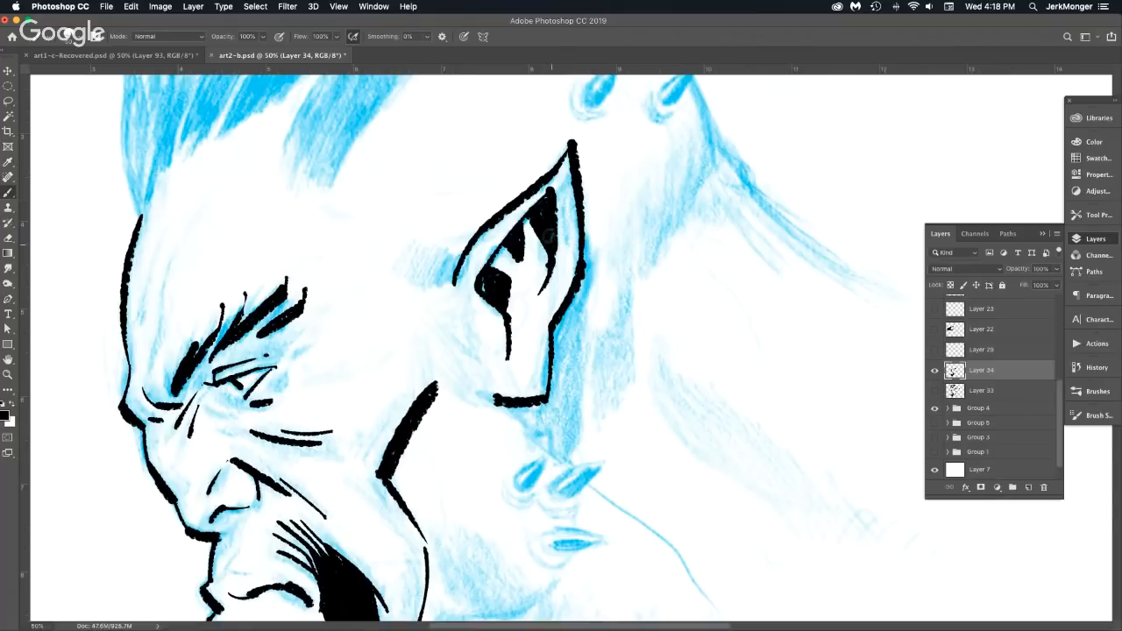
Ink the wrinkle lines on the forehead above the brow.
{"action": "left_click", "coordinate": [586, 346], "text": "alt"}
{"action": "left_click", "coordinate": [586, 346], "text": "alt"}
{"action": "left_click", "coordinate": [586, 347], "text": "alt"}
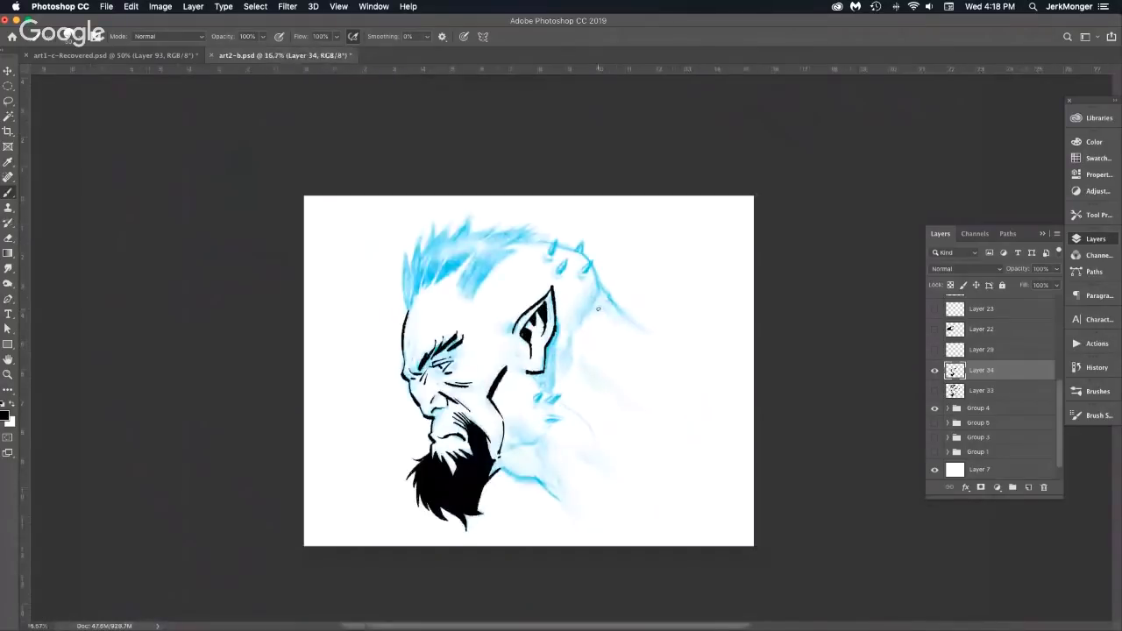
{"action": "left_click_drag", "start_coordinate": [432, 276], "coordinate": [535, 307]}
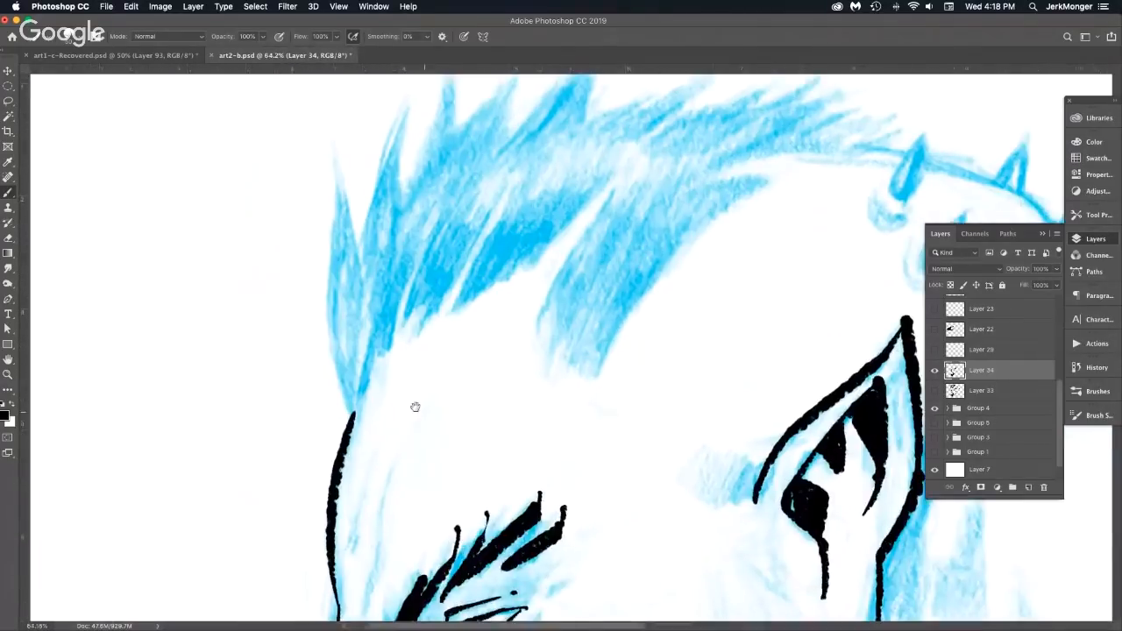
{"action": "left_click_drag", "start_coordinate": [415, 406], "coordinate": [416, 256]}
{"action": "left_click_drag", "start_coordinate": [301, 503], "coordinate": [347, 326]}
{"action": "left_click_drag", "start_coordinate": [294, 451], "coordinate": [311, 371]}
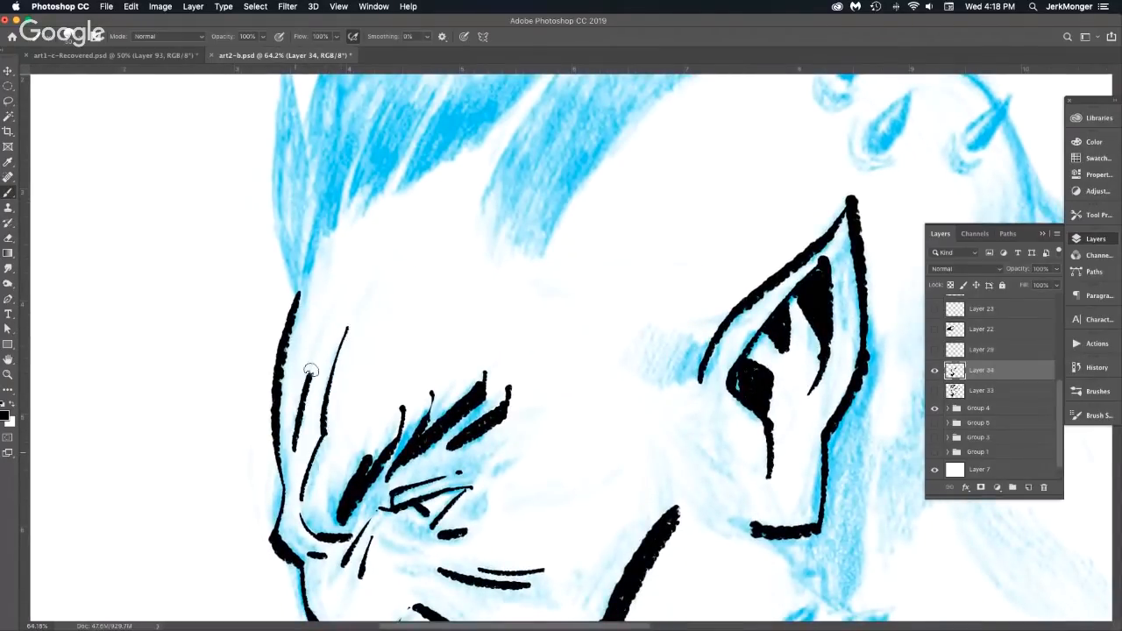
Ink the outline of the pointed hair tuft at the front of the hairline.
{"action": "left_click", "coordinate": [420, 304], "text": "alt"}
{"action": "left_click", "coordinate": [420, 304], "text": "alt"}
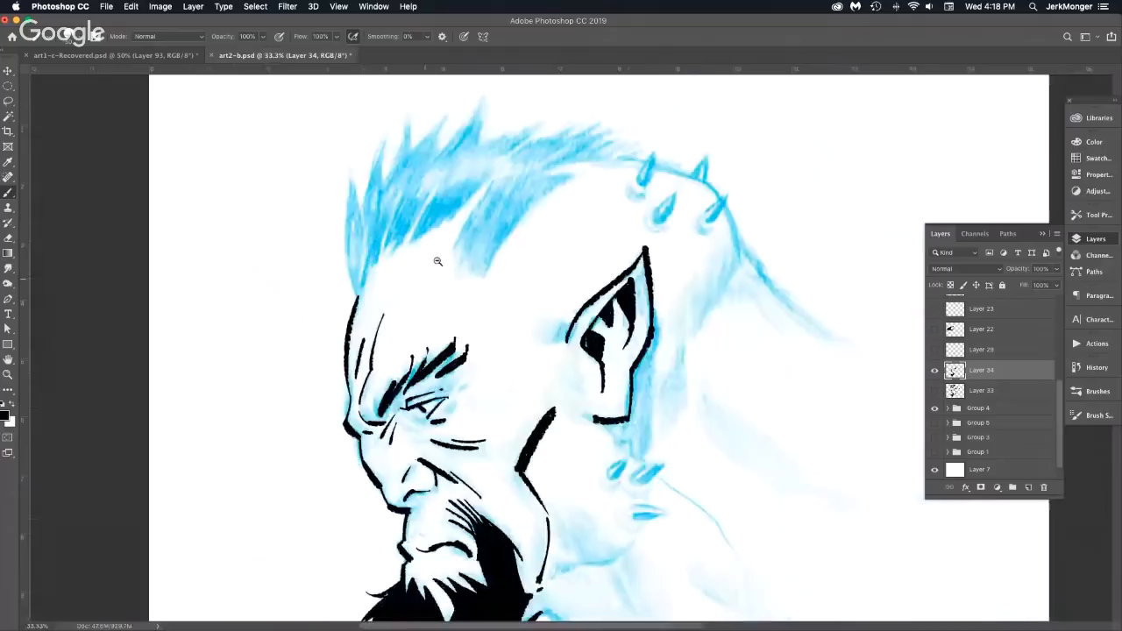
{"action": "left_click", "coordinate": [388, 266]}
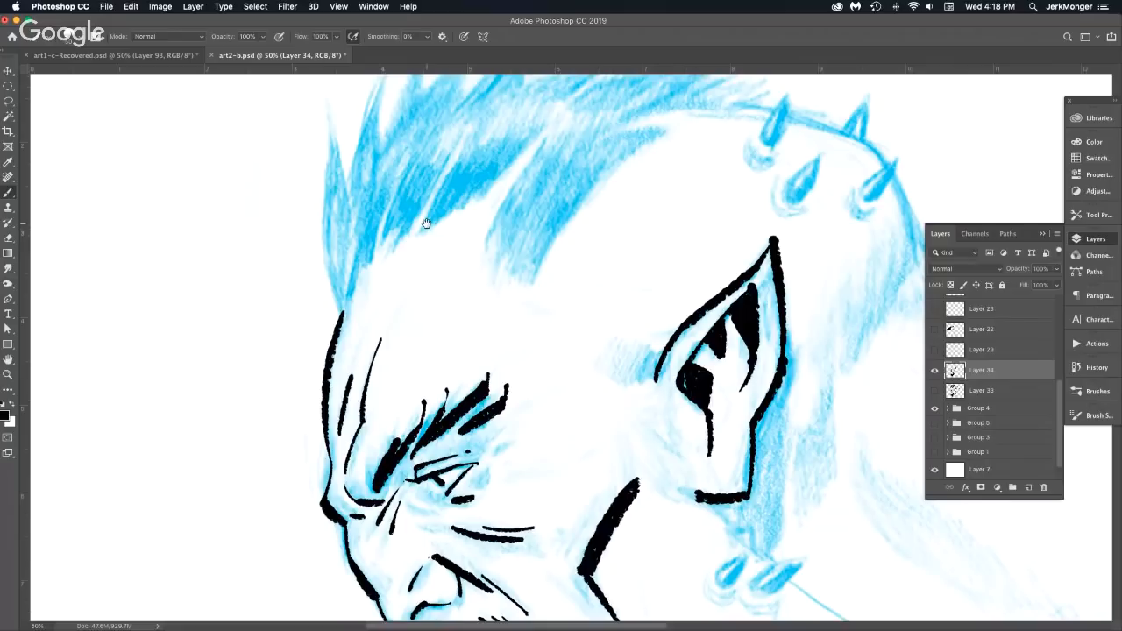
{"action": "mouse_move", "coordinate": [327, 107]}
{"action": "left_mouse_down"}
{"action": "mouse_move", "coordinate": [318, 235]}
{"action": "mouse_move", "coordinate": [342, 310]}
{"action": "left_mouse_up"}
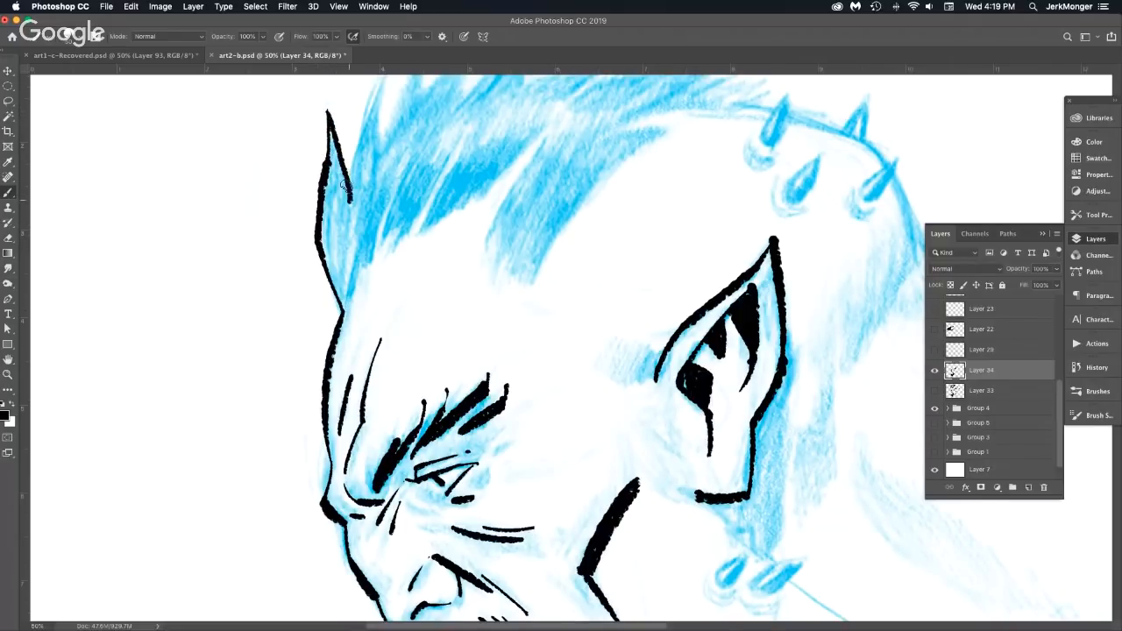
Ink the jagged lower hairline and the spiky upper edge of the mohawk to close its outline.
{"action": "scroll", "coordinate": [386, 223], "scroll_direction": "up", "scroll_amount": 5}
{"action": "scroll", "coordinate": [386, 223], "scroll_direction": "right", "scroll_amount": 2}
{"action": "mouse_move", "coordinate": [272, 478]}
{"action": "left_mouse_down"}
{"action": "mouse_move", "coordinate": [320, 369]}
{"action": "mouse_move", "coordinate": [312, 420]}
{"action": "mouse_move", "coordinate": [379, 338]}
{"action": "mouse_move", "coordinate": [383, 385]}
{"action": "mouse_move", "coordinate": [482, 305]}
{"action": "mouse_move", "coordinate": [406, 424]}
{"action": "mouse_move", "coordinate": [441, 385]}
{"action": "mouse_move", "coordinate": [431, 465]}
{"action": "left_mouse_up"}
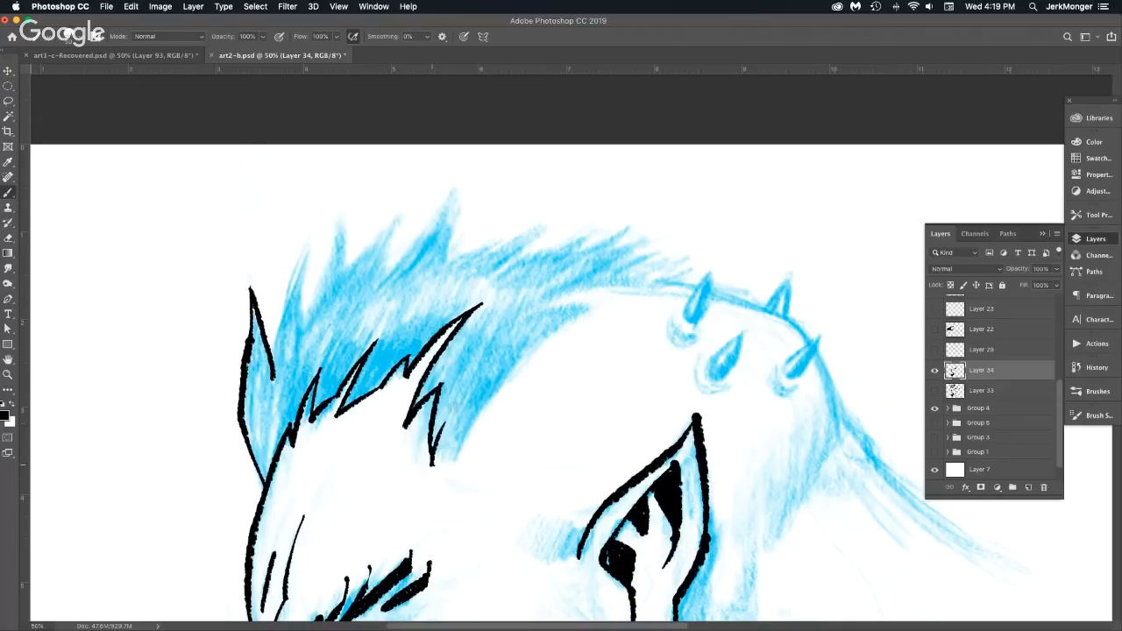
{"action": "key", "text": "super+z"}
{"action": "mouse_move", "coordinate": [442, 390]}
{"action": "left_mouse_down"}
{"action": "mouse_move", "coordinate": [444, 481]}
{"action": "mouse_move", "coordinate": [481, 428]}
{"action": "mouse_move", "coordinate": [449, 479]}
{"action": "mouse_move", "coordinate": [470, 424]}
{"action": "mouse_move", "coordinate": [577, 312]}
{"action": "mouse_move", "coordinate": [608, 297]}
{"action": "mouse_move", "coordinate": [527, 314]}
{"action": "mouse_move", "coordinate": [645, 277]}
{"action": "left_mouse_up"}
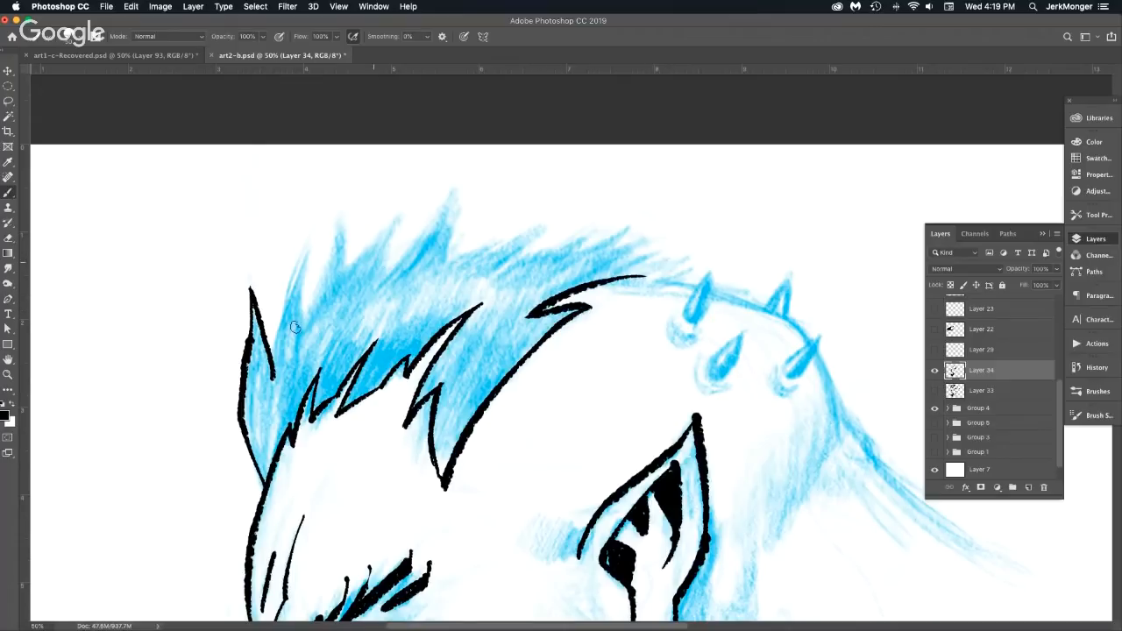
{"action": "mouse_move", "coordinate": [272, 364]}
{"action": "left_mouse_down"}
{"action": "mouse_move", "coordinate": [285, 303]}
{"action": "mouse_move", "coordinate": [320, 243]}
{"action": "mouse_move", "coordinate": [303, 320]}
{"action": "mouse_move", "coordinate": [341, 224]}
{"action": "mouse_move", "coordinate": [346, 267]}
{"action": "mouse_move", "coordinate": [412, 216]}
{"action": "mouse_move", "coordinate": [385, 275]}
{"action": "mouse_move", "coordinate": [456, 202]}
{"action": "mouse_move", "coordinate": [443, 261]}
{"action": "mouse_move", "coordinate": [568, 222]}
{"action": "mouse_move", "coordinate": [515, 265]}
{"action": "mouse_move", "coordinate": [649, 222]}
{"action": "mouse_move", "coordinate": [623, 255]}
{"action": "mouse_move", "coordinate": [693, 255]}
{"action": "mouse_move", "coordinate": [663, 286]}
{"action": "mouse_move", "coordinate": [694, 275]}
{"action": "mouse_move", "coordinate": [649, 282]}
{"action": "mouse_move", "coordinate": [694, 286]}
{"action": "left_mouse_up"}
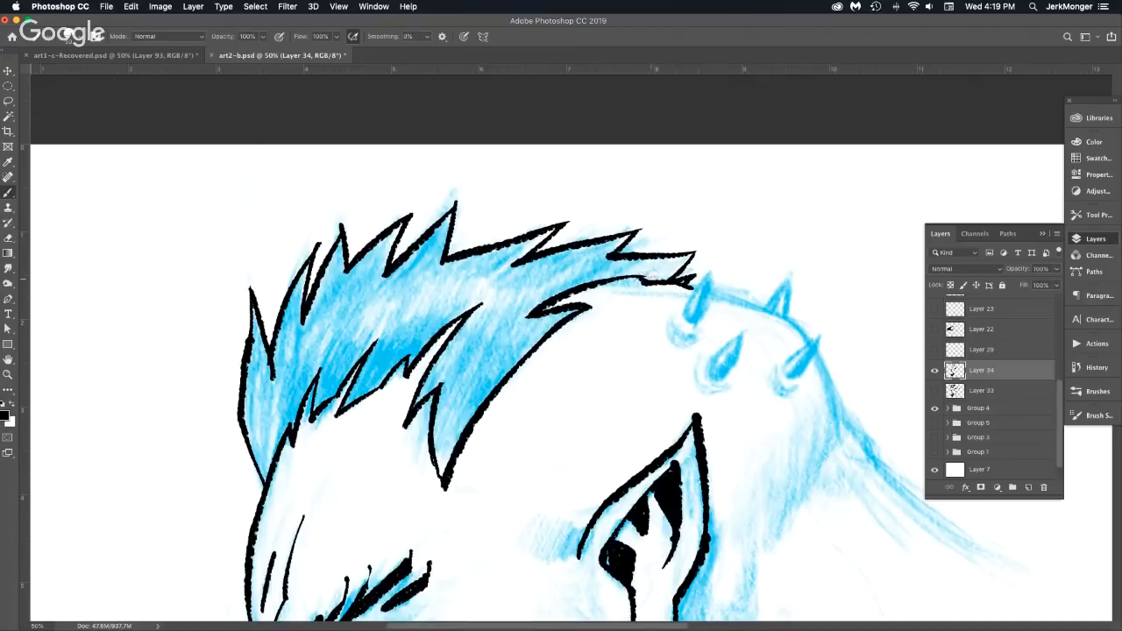
Select the mohawk's interior with the Magic Wand, expand the selection, fill it with black, and deselect.
{"action": "left_click", "coordinate": [639, 333], "text": "alt+super"}
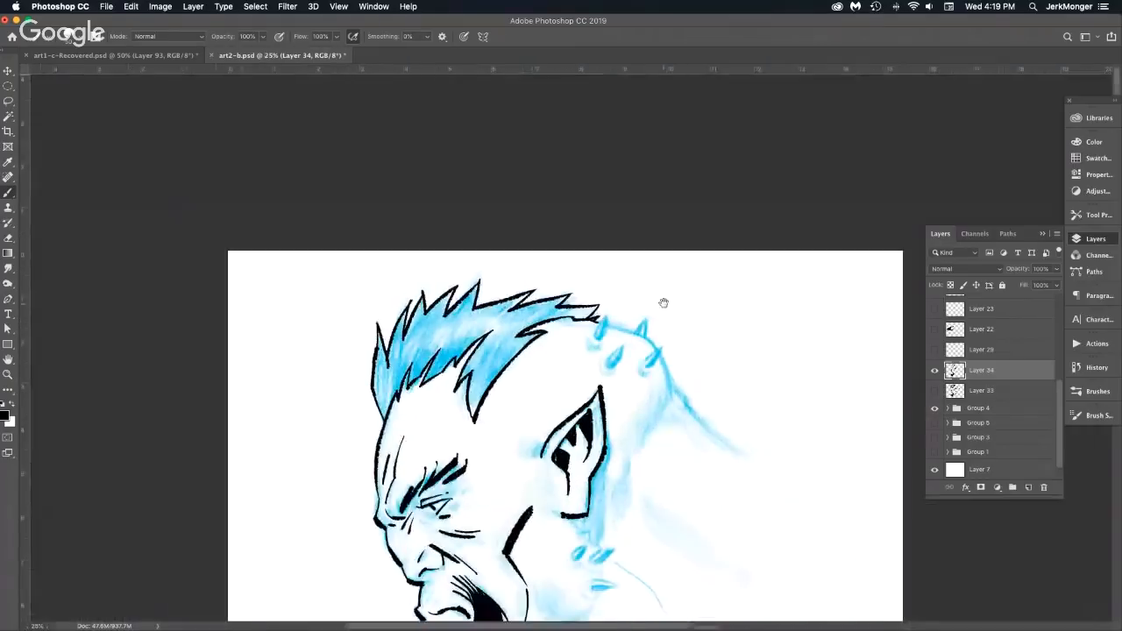
{"action": "left_click_drag", "start_coordinate": [664, 301], "coordinate": [471, 205]}
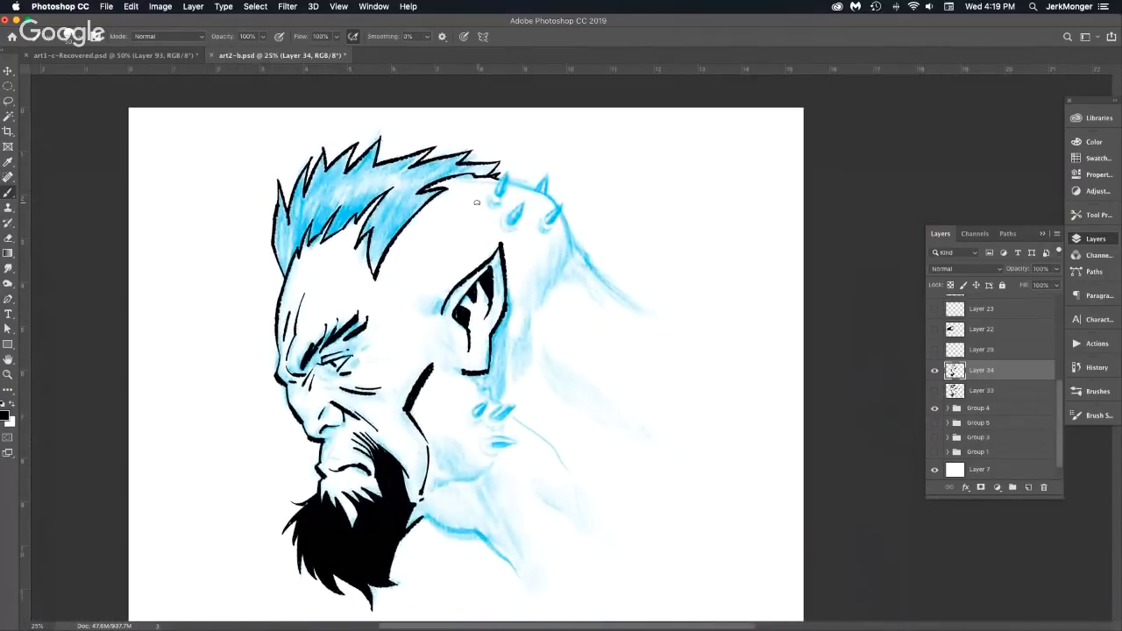
{"action": "key", "text": "w"}
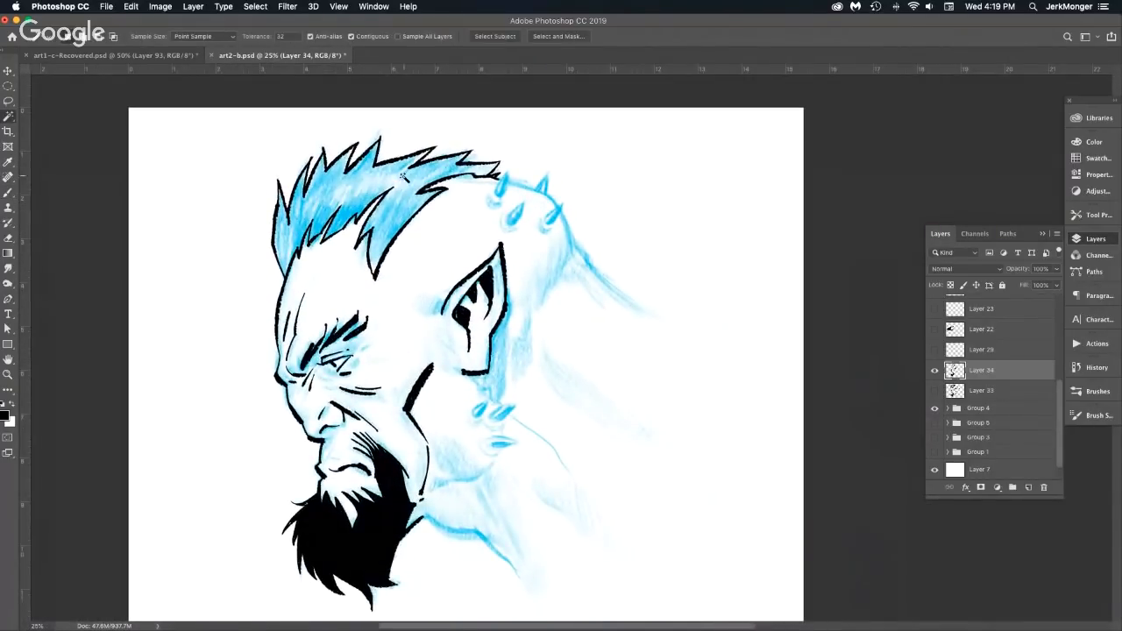
{"action": "left_click", "coordinate": [255, 7]}
{"action": "mouse_move", "coordinate": [342, 176]}
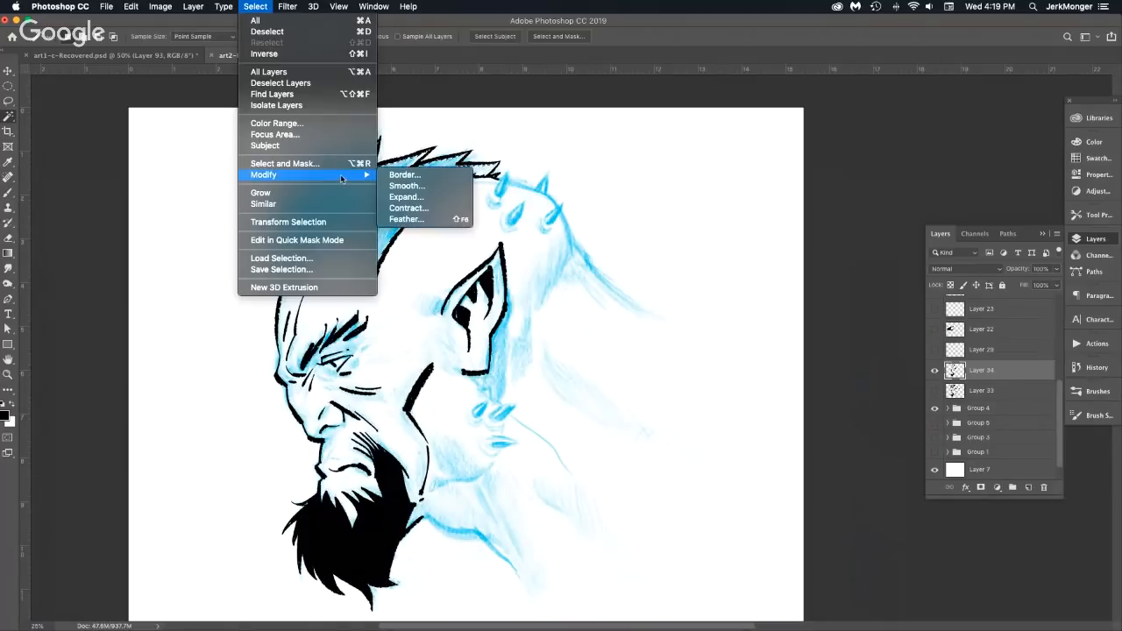
{"action": "left_click", "coordinate": [419, 198]}
{"action": "left_click", "coordinate": [468, 596]}
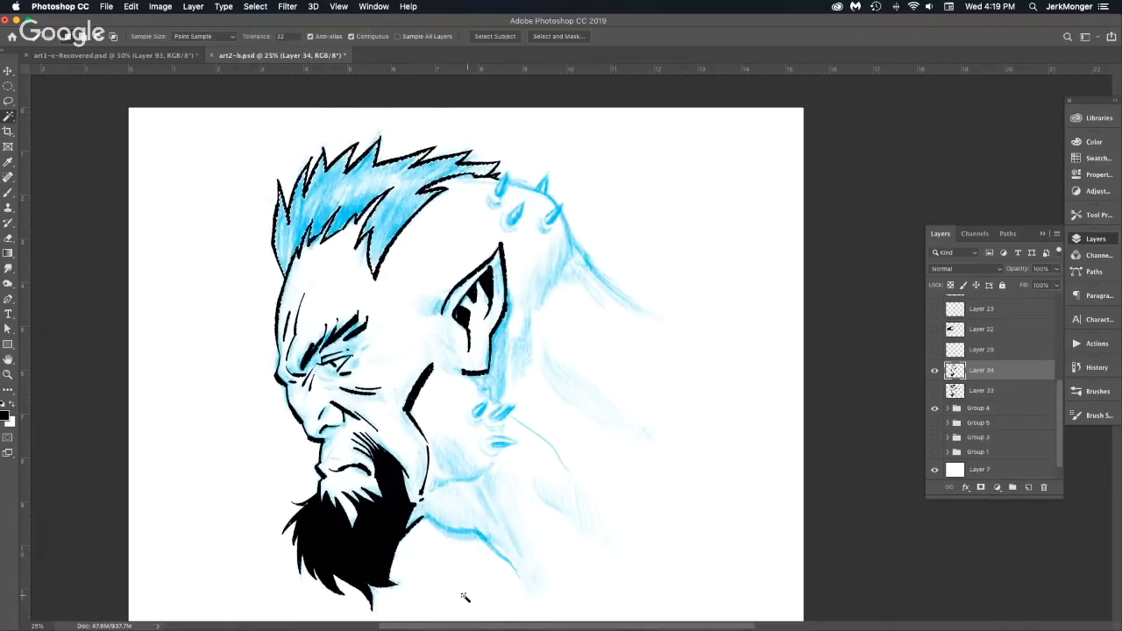
{"action": "key", "text": "alt+BackSpace"}
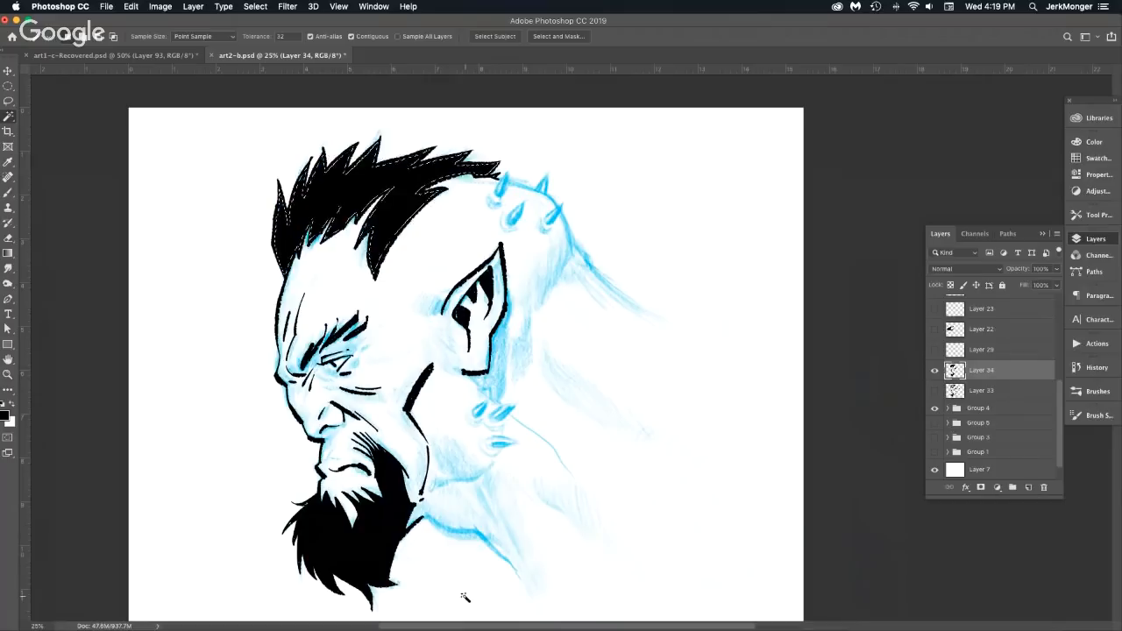
{"action": "key", "text": "super+d"}
{"action": "key", "text": "super+minus"}
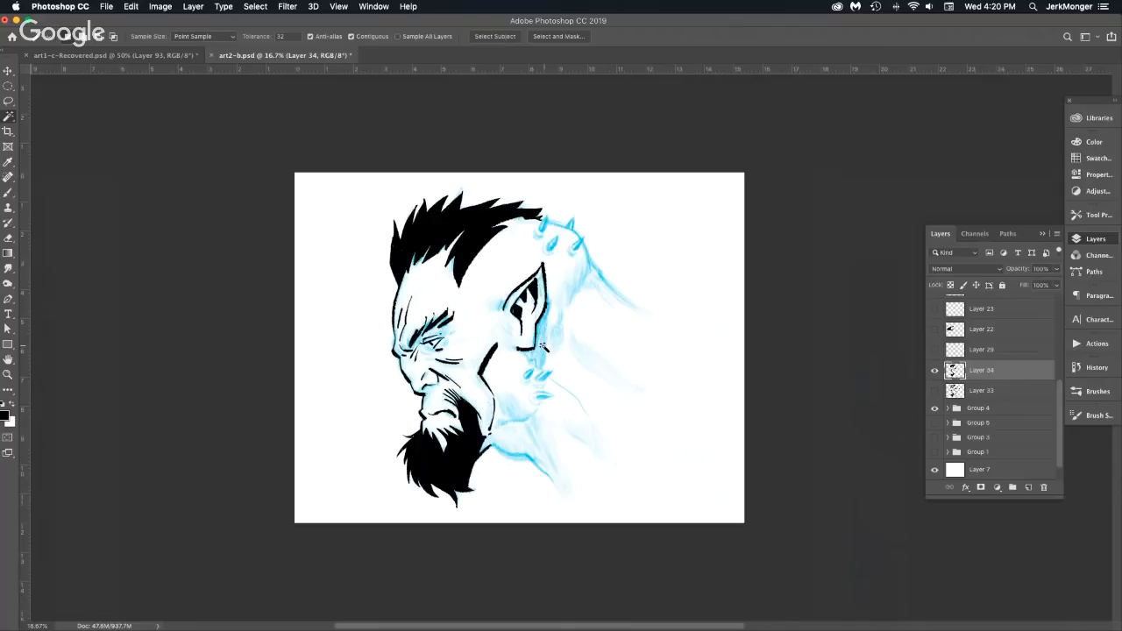
{"action": "scroll", "coordinate": [541, 346], "scroll_direction": "up", "scroll_amount": 3}
{"action": "scroll", "coordinate": [541, 347], "scroll_direction": "left", "scroll_amount": 5}
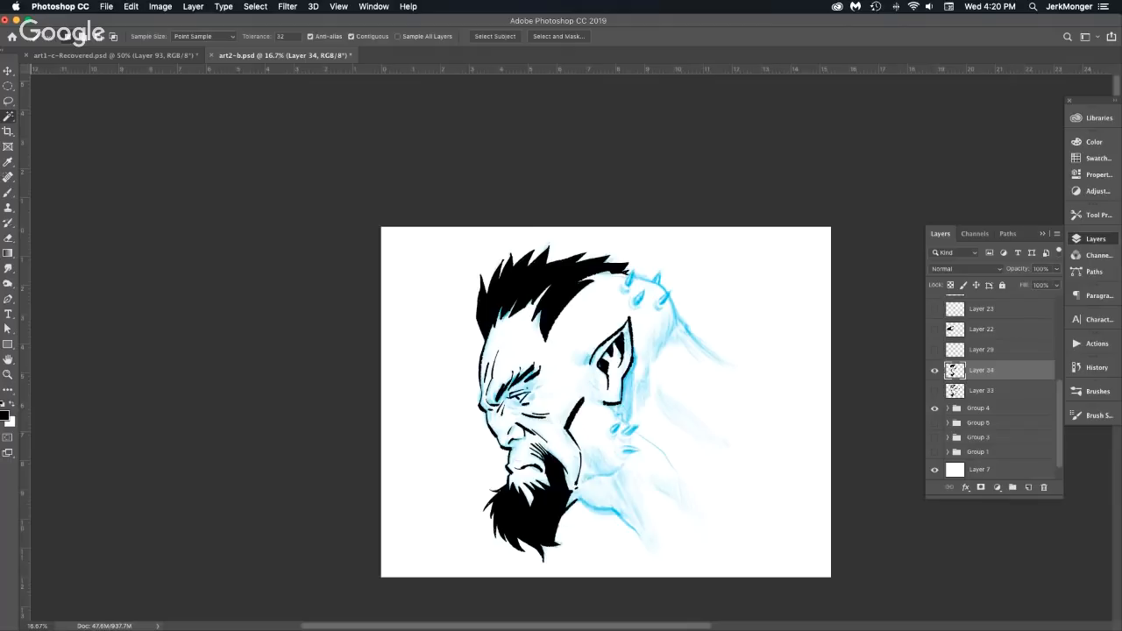
{"action": "key", "text": "super+0"}
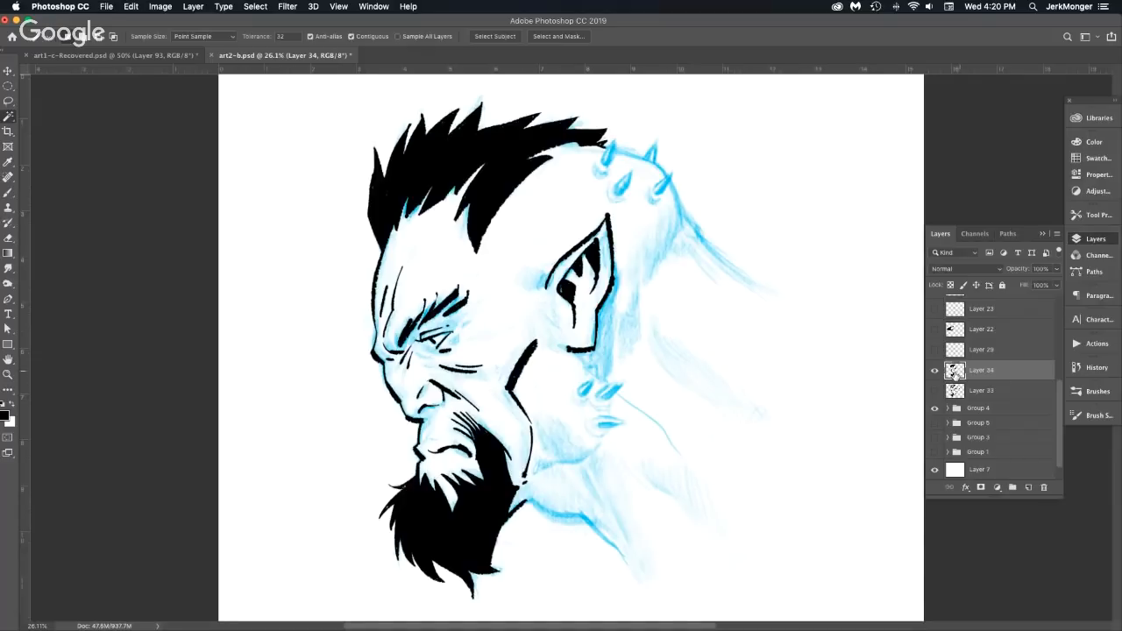
{"action": "left_click", "coordinate": [487, 357]}
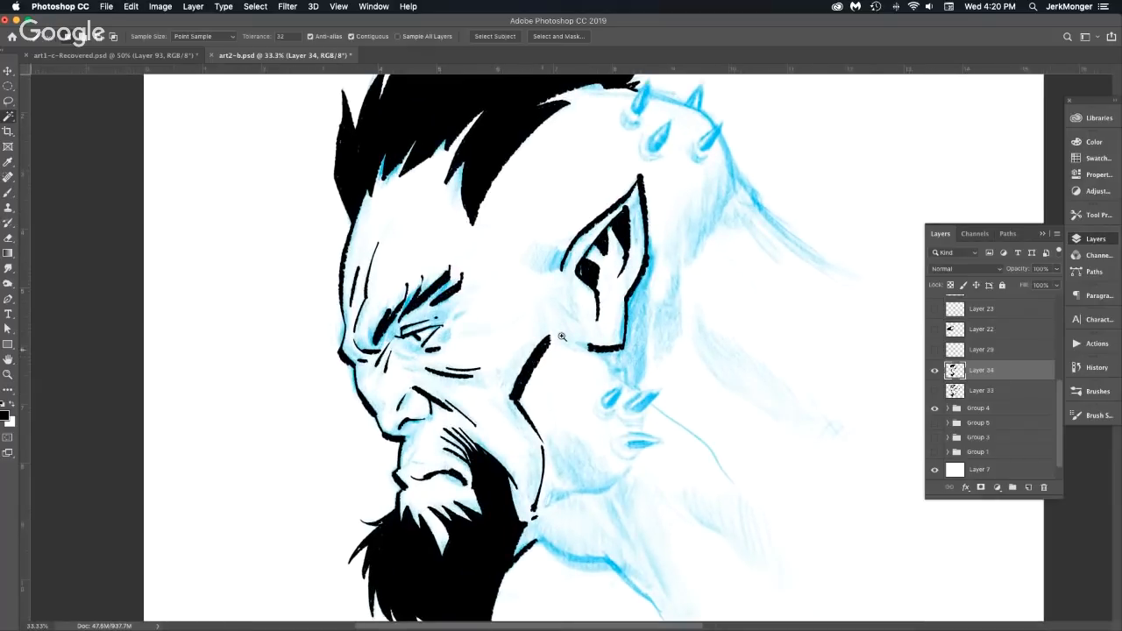
{"action": "left_click", "coordinate": [628, 353]}
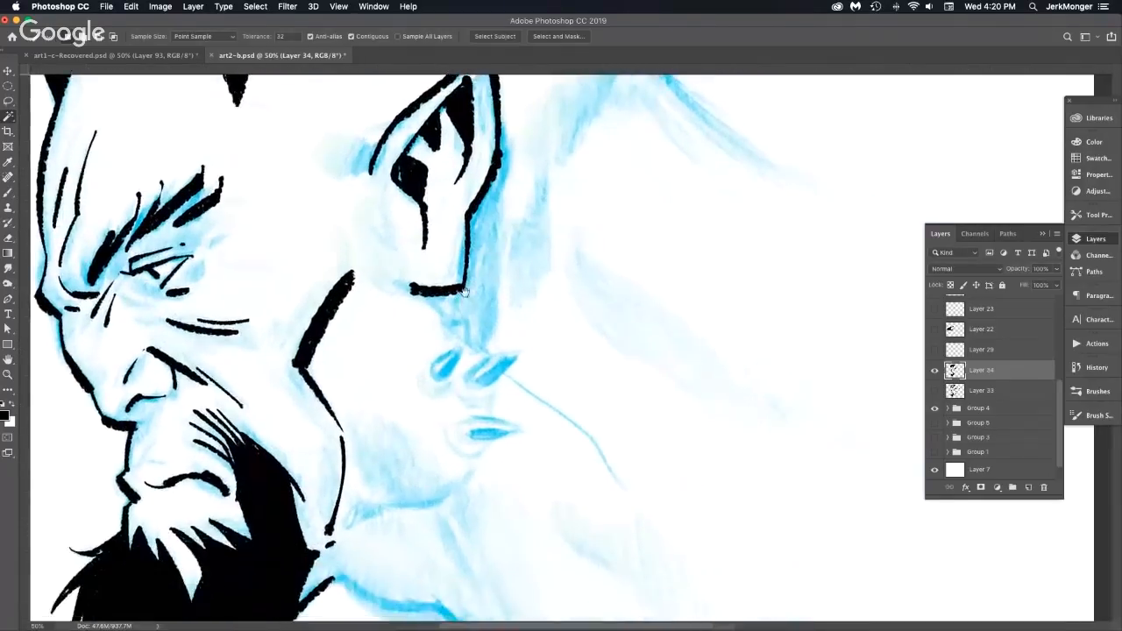
Ink the jaw contour below the earlobe with the Brush, including its spikes, their rounded bases and the jaw's underside.
{"action": "key", "text": "b"}
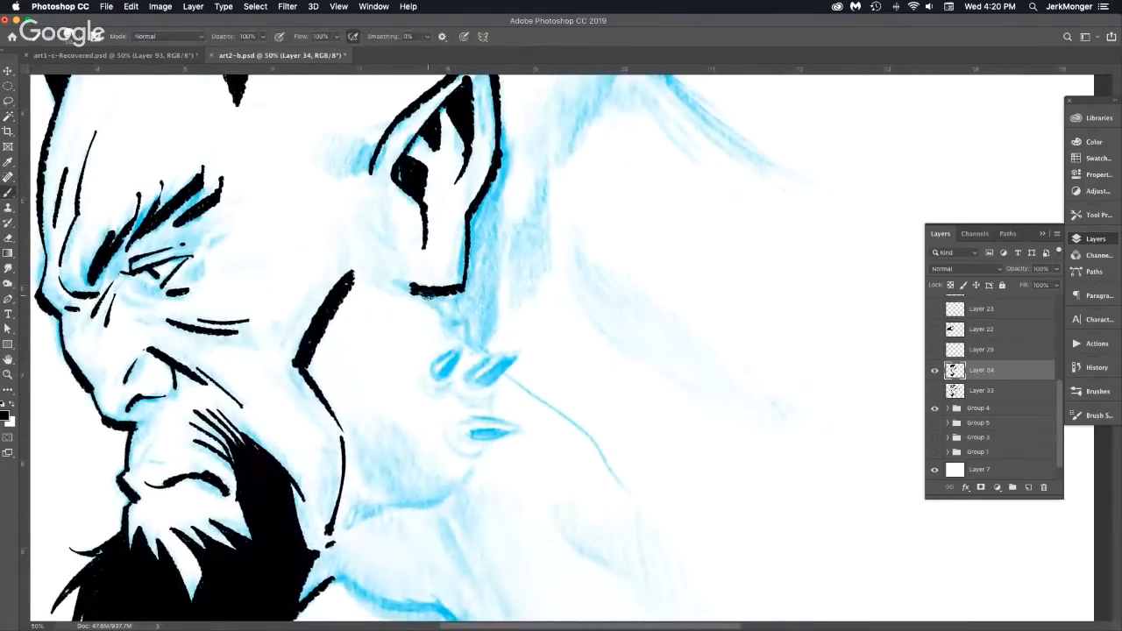
{"action": "mouse_move", "coordinate": [429, 298]}
{"action": "left_mouse_down"}
{"action": "mouse_move", "coordinate": [489, 356]}
{"action": "mouse_move", "coordinate": [457, 350]}
{"action": "mouse_move", "coordinate": [430, 370]}
{"action": "mouse_move", "coordinate": [442, 380]}
{"action": "mouse_move", "coordinate": [526, 349]}
{"action": "left_mouse_up"}
{"action": "left_click_drag", "start_coordinate": [479, 384], "coordinate": [531, 351]}
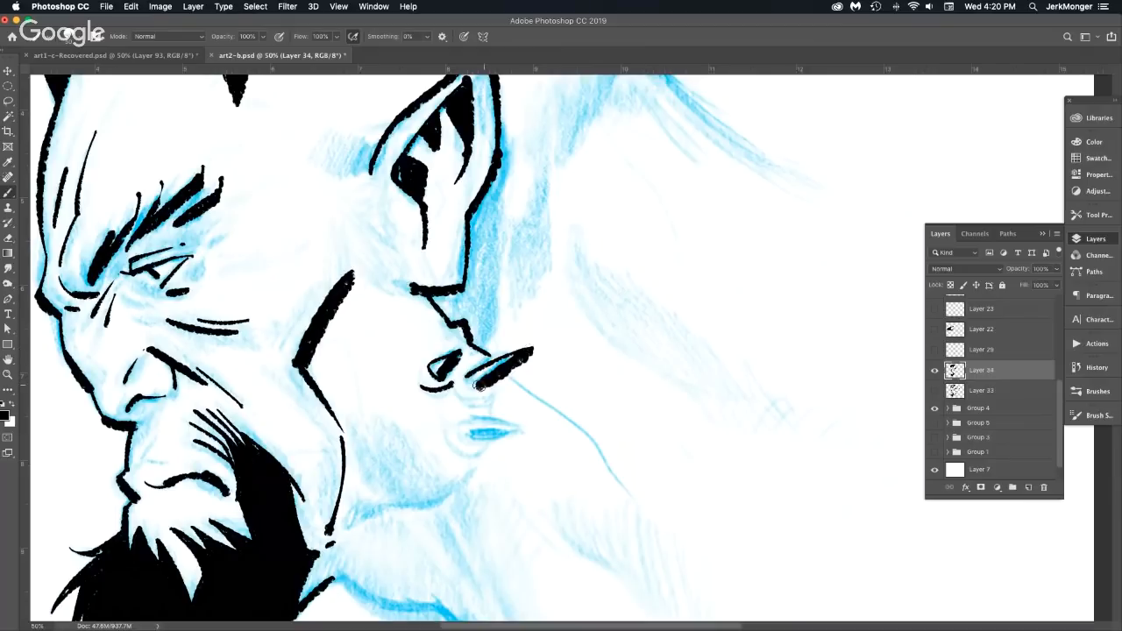
{"action": "mouse_move", "coordinate": [458, 378]}
{"action": "left_mouse_down"}
{"action": "mouse_move", "coordinate": [493, 390]}
{"action": "mouse_move", "coordinate": [492, 419]}
{"action": "mouse_move", "coordinate": [515, 428]}
{"action": "mouse_move", "coordinate": [483, 439]}
{"action": "mouse_move", "coordinate": [523, 425]}
{"action": "left_mouse_up"}
{"action": "mouse_move", "coordinate": [449, 433]}
{"action": "left_mouse_down"}
{"action": "mouse_move", "coordinate": [470, 454]}
{"action": "mouse_move", "coordinate": [493, 444]}
{"action": "left_mouse_up"}
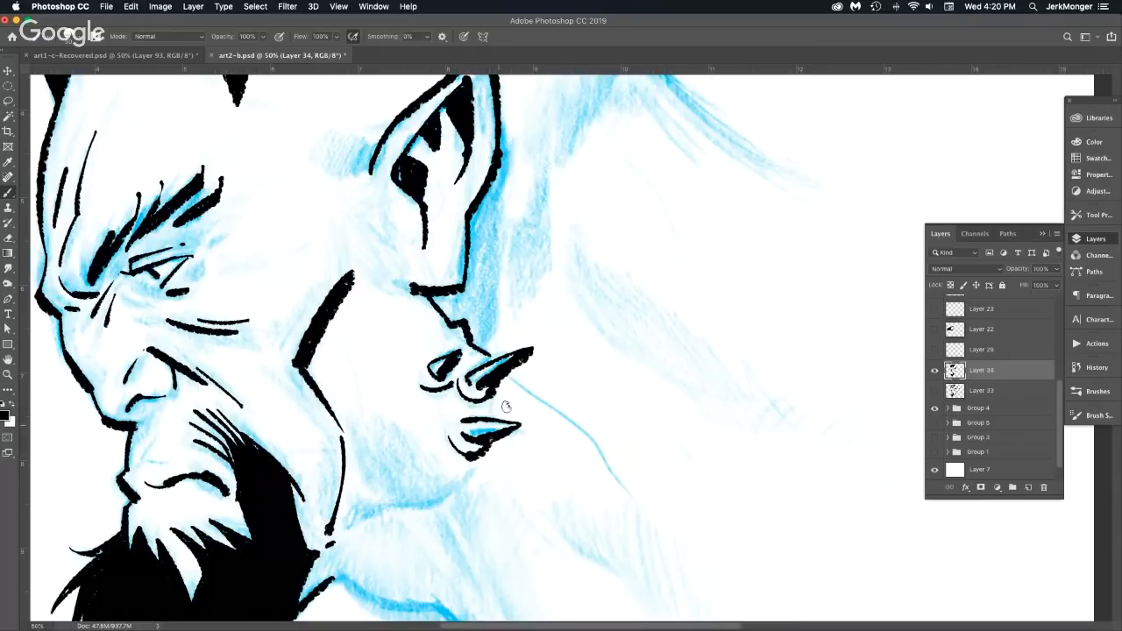
{"action": "left_click_drag", "start_coordinate": [489, 396], "coordinate": [493, 415]}
{"action": "mouse_move", "coordinate": [349, 528]}
{"action": "left_mouse_down"}
{"action": "mouse_move", "coordinate": [385, 502]}
{"action": "mouse_move", "coordinate": [440, 506]}
{"action": "mouse_move", "coordinate": [487, 452]}
{"action": "left_mouse_up"}
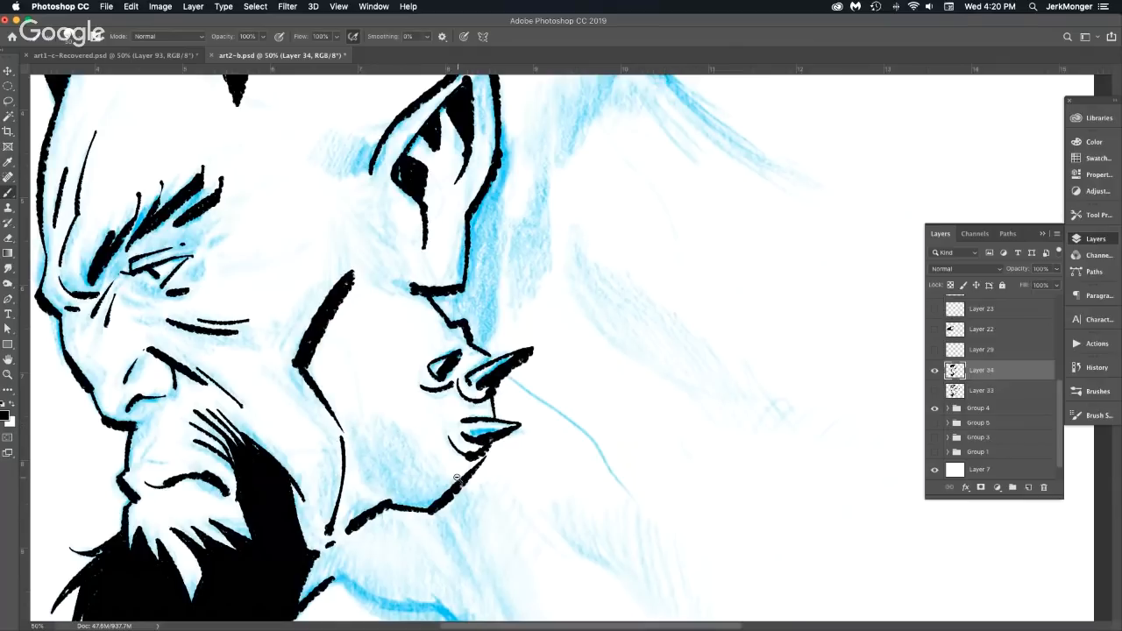
Ink the back of the skull behind the mohawk and three of its spikes with their curved bases.
{"action": "key", "text": "super+minus"}
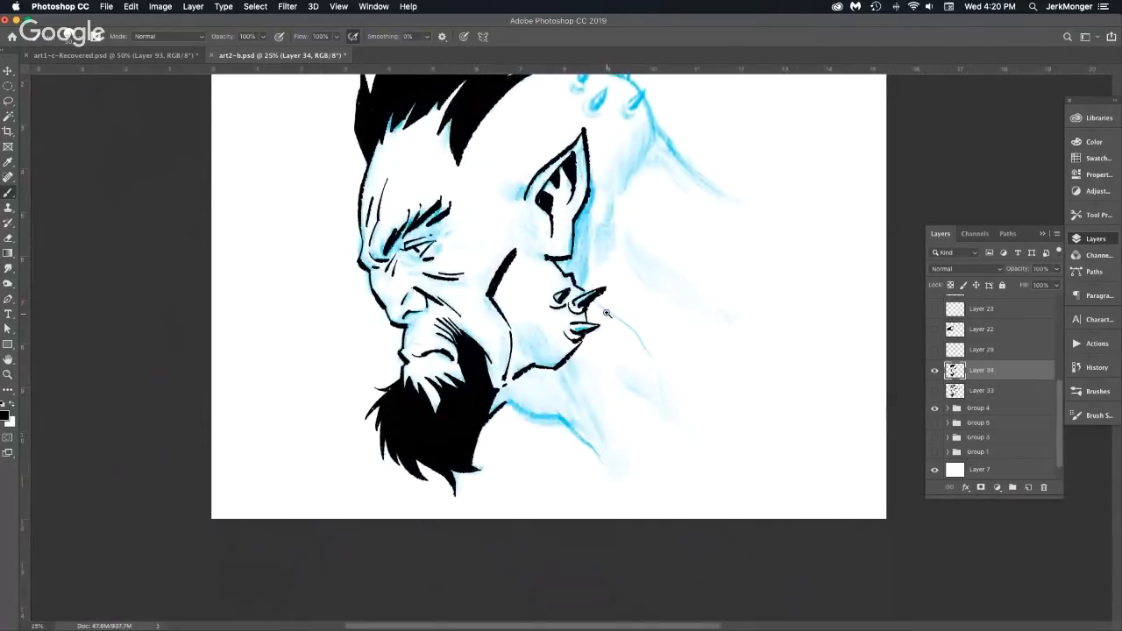
{"action": "left_click", "coordinate": [607, 313], "text": "super"}
{"action": "left_click_drag", "start_coordinate": [640, 250], "coordinate": [479, 459]}
{"action": "left_click", "coordinate": [434, 202], "text": "super"}
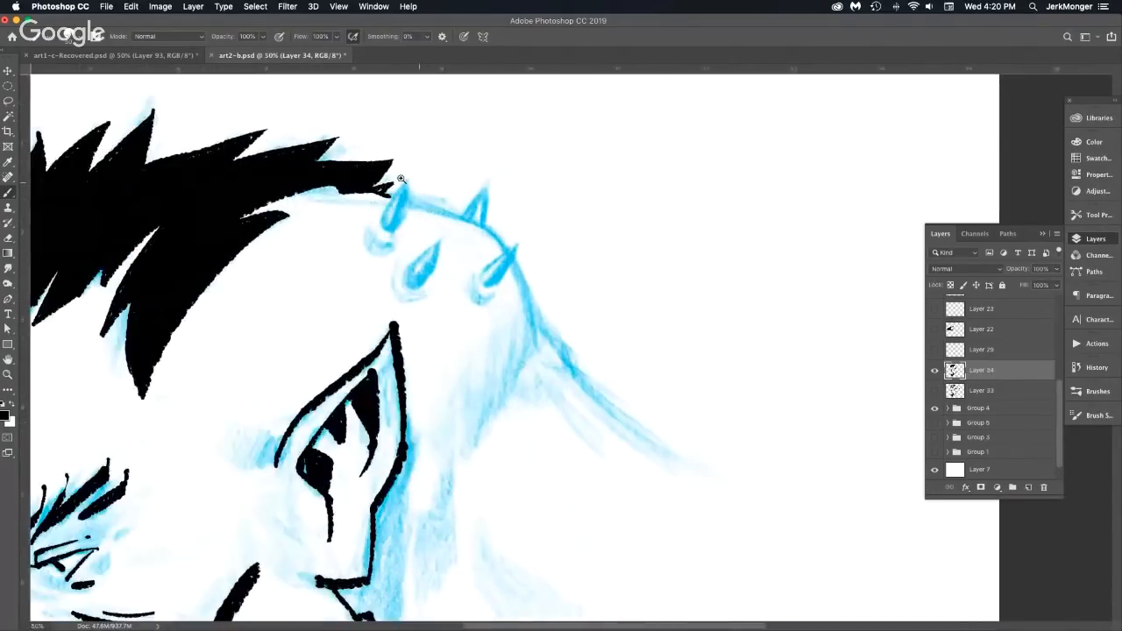
{"action": "mouse_move", "coordinate": [351, 184]}
{"action": "left_mouse_down"}
{"action": "mouse_move", "coordinate": [344, 193]}
{"action": "mouse_move", "coordinate": [396, 186]}
{"action": "mouse_move", "coordinate": [390, 223]}
{"action": "left_mouse_up"}
{"action": "mouse_move", "coordinate": [404, 180]}
{"action": "left_mouse_down"}
{"action": "mouse_move", "coordinate": [392, 226]}
{"action": "mouse_move", "coordinate": [377, 237]}
{"action": "mouse_move", "coordinate": [442, 212]}
{"action": "mouse_move", "coordinate": [479, 224]}
{"action": "mouse_move", "coordinate": [500, 241]}
{"action": "mouse_move", "coordinate": [493, 252]}
{"action": "mouse_move", "coordinate": [515, 248]}
{"action": "mouse_move", "coordinate": [493, 300]}
{"action": "left_mouse_up"}
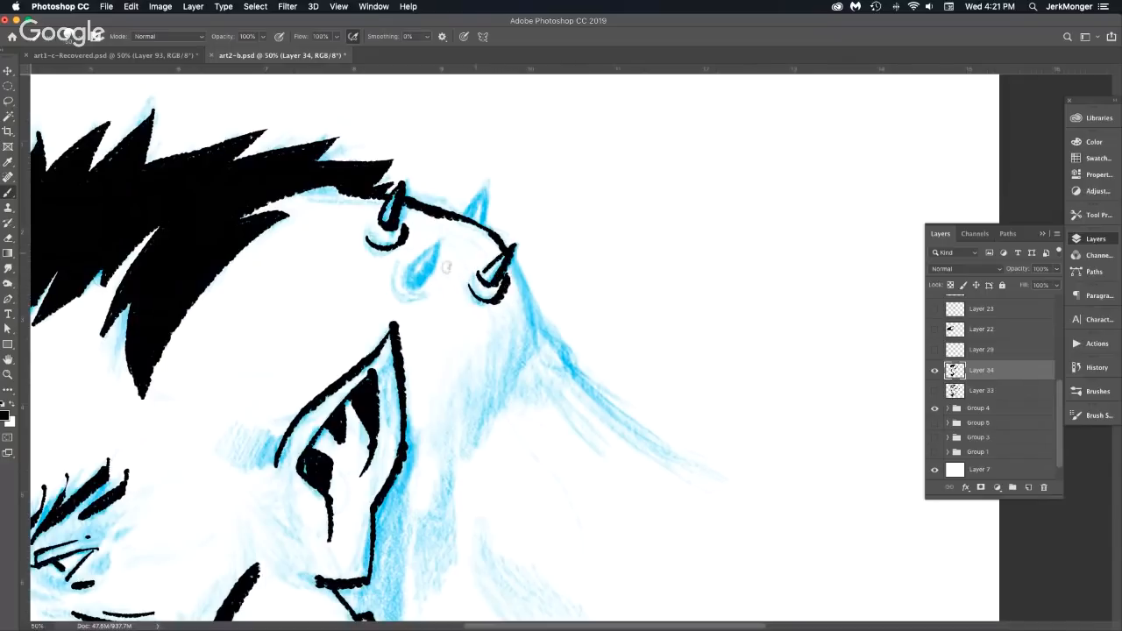
{"action": "mouse_move", "coordinate": [392, 279]}
{"action": "left_mouse_down"}
{"action": "mouse_move", "coordinate": [424, 300]}
{"action": "mouse_move", "coordinate": [440, 240]}
{"action": "mouse_move", "coordinate": [410, 270]}
{"action": "left_mouse_up"}
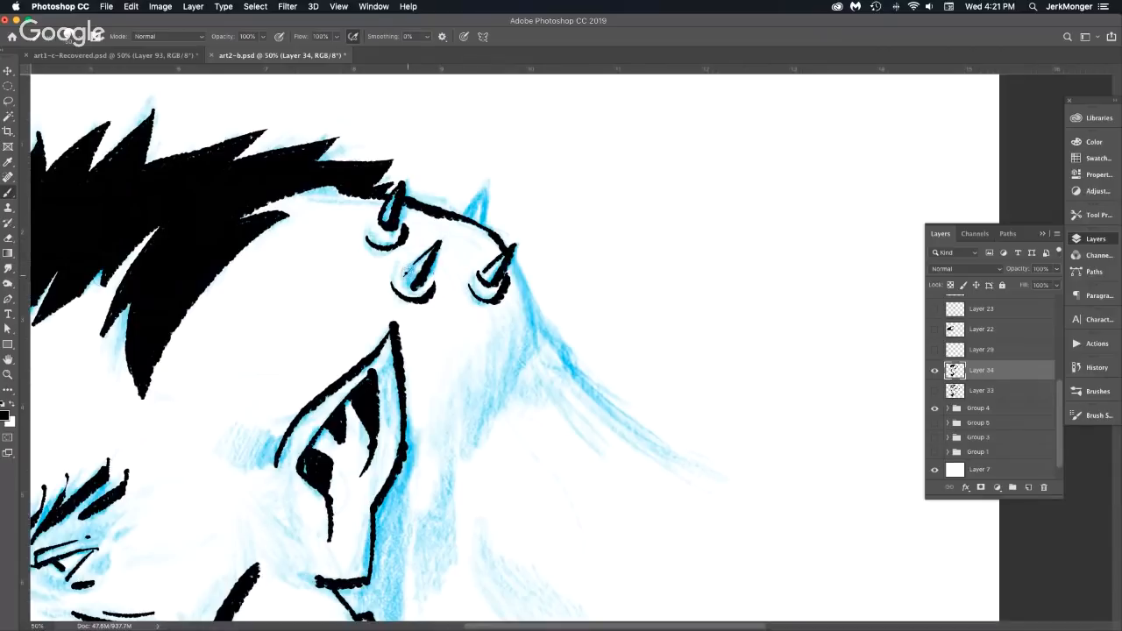
Ink the contour from the back of the skull down the nape and along the sloping shoulder line.
{"action": "mouse_move", "coordinate": [515, 262]}
{"action": "left_mouse_down"}
{"action": "mouse_move", "coordinate": [539, 335]}
{"action": "mouse_move", "coordinate": [565, 340]}
{"action": "mouse_move", "coordinate": [577, 374]}
{"action": "left_mouse_up"}
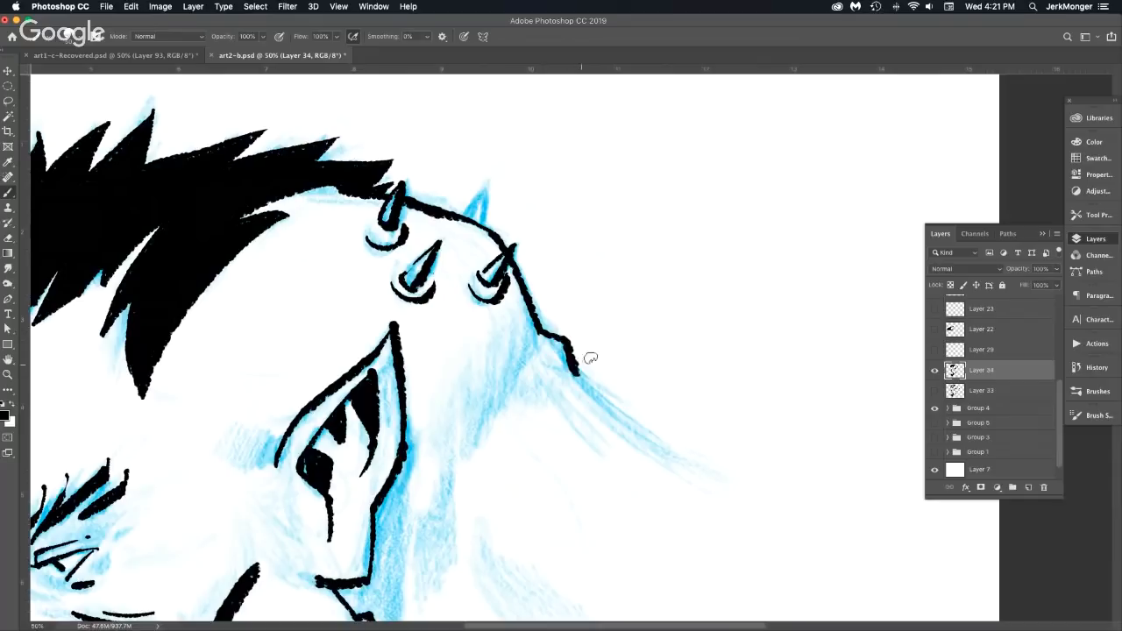
{"action": "left_click", "coordinate": [604, 374], "text": "alt"}
{"action": "mouse_move", "coordinate": [582, 320]}
{"action": "left_mouse_down"}
{"action": "mouse_move", "coordinate": [413, 211]}
{"action": "mouse_move", "coordinate": [458, 223]}
{"action": "left_mouse_up"}
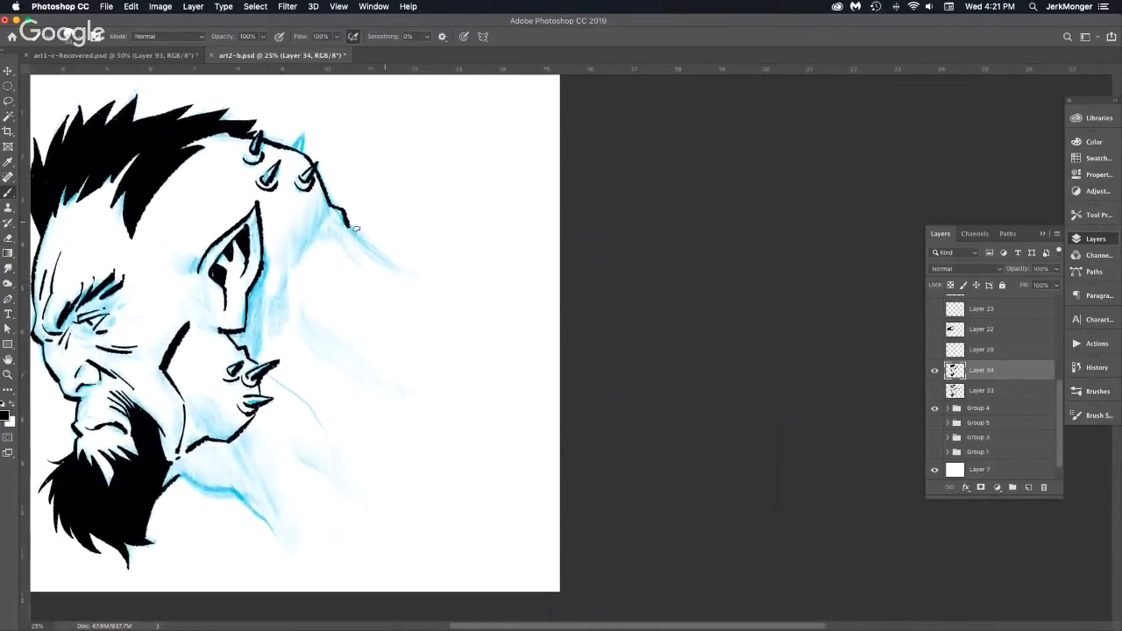
{"action": "left_click_drag", "start_coordinate": [349, 224], "coordinate": [422, 288]}
{"action": "key", "text": "ctrl+z"}
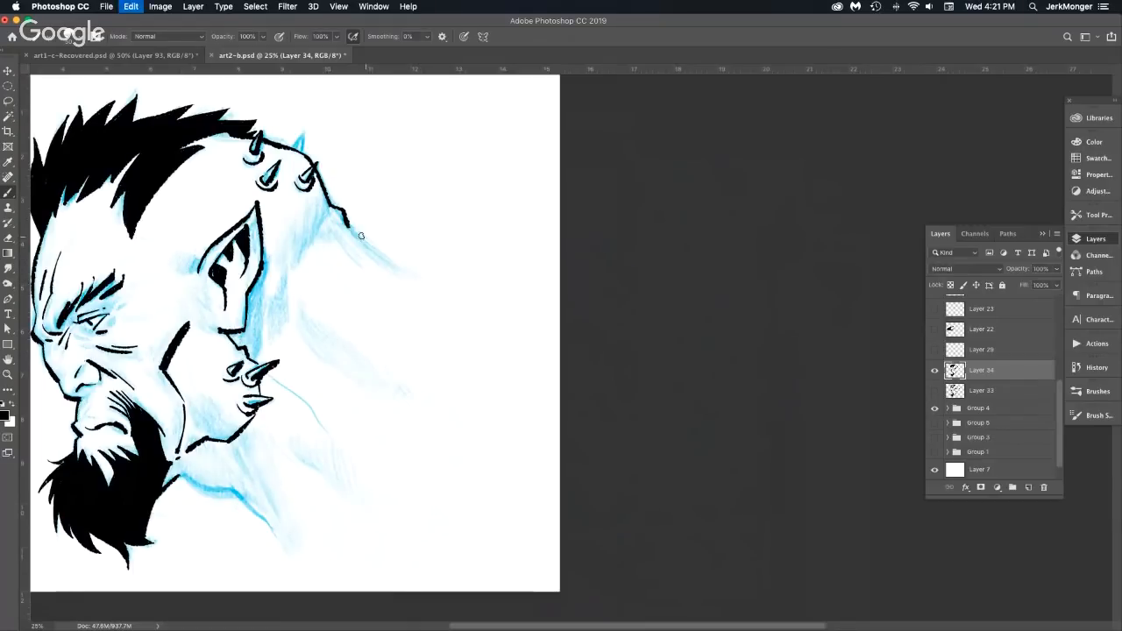
{"action": "left_click_drag", "start_coordinate": [344, 223], "coordinate": [433, 290]}
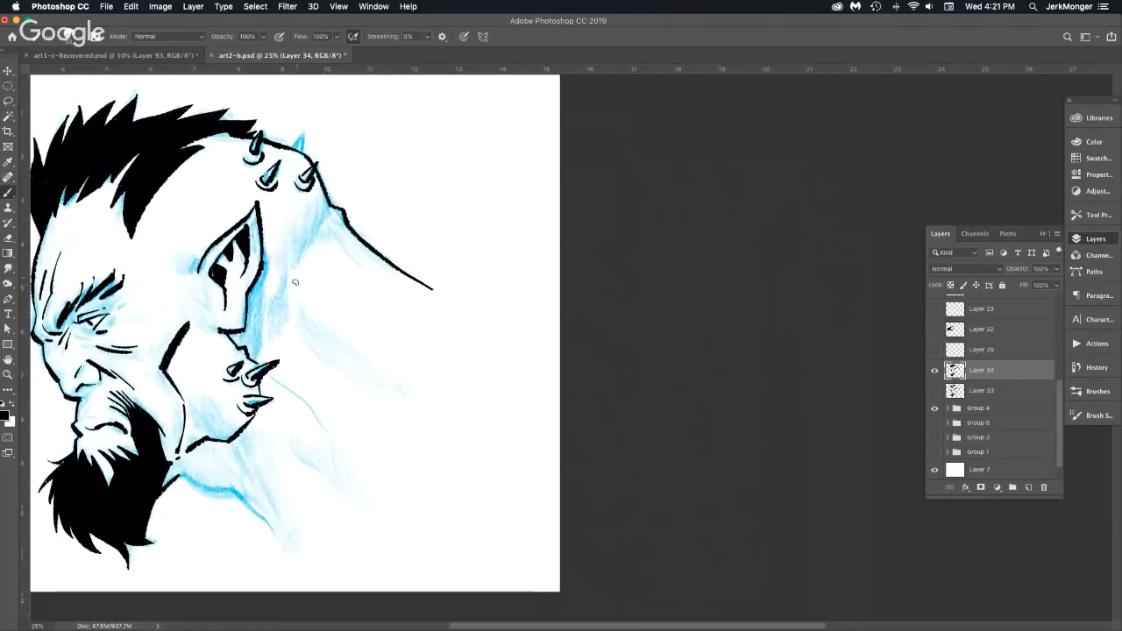
Ink the curved muscle line running down the neck from the nape, undoing the surplus stroke beside it.
{"action": "left_click_drag", "start_coordinate": [318, 231], "coordinate": [331, 208]}
{"action": "left_click_drag", "start_coordinate": [295, 285], "coordinate": [319, 213]}
{"action": "left_click_drag", "start_coordinate": [346, 299], "coordinate": [349, 301]}
{"action": "key", "text": "super+minus"}
{"action": "left_click_drag", "start_coordinate": [84, 203], "coordinate": [361, 263]}
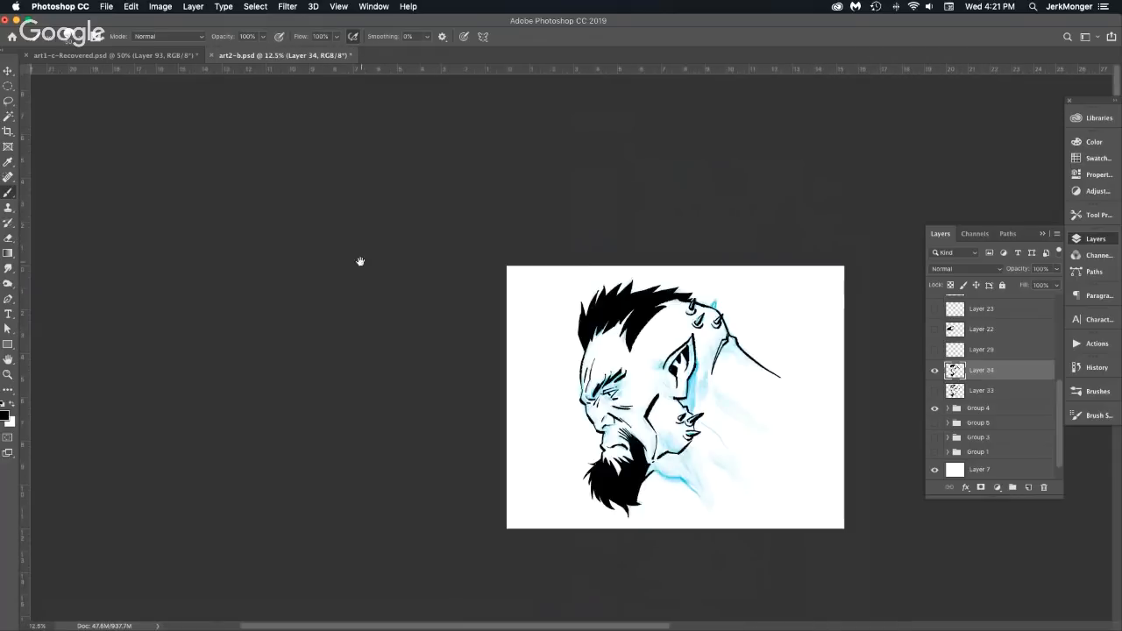
{"action": "key", "text": "super+z"}
{"action": "left_click_drag", "start_coordinate": [741, 373], "coordinate": [555, 314]}
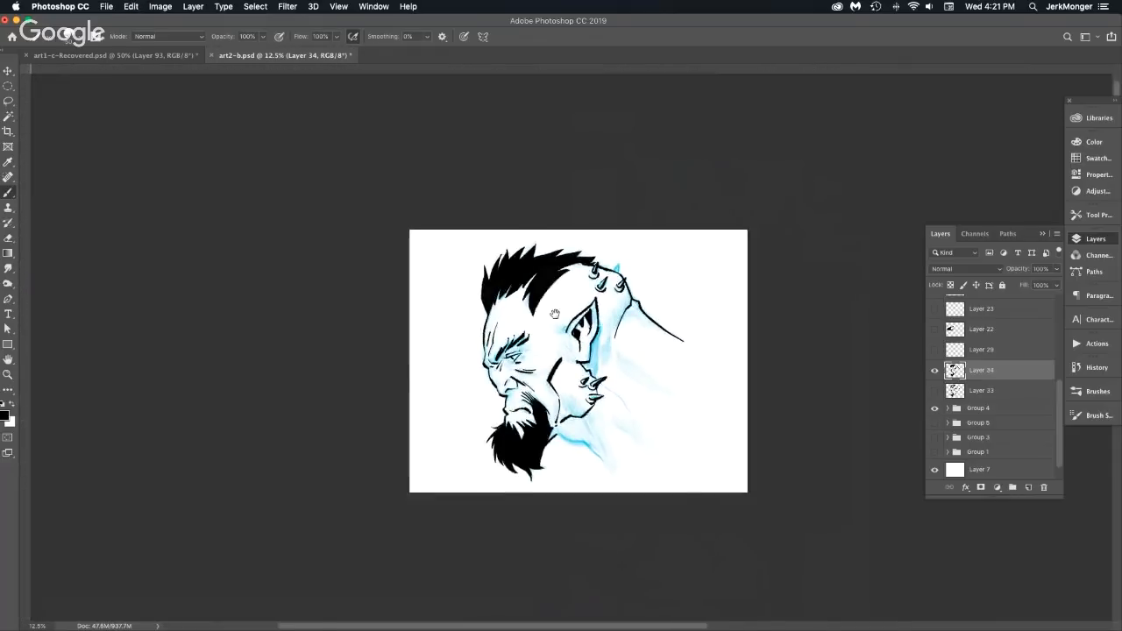
Ink the throat contour behind the beard and the tapered muscle shapes on the neck beneath the jaw.
{"action": "scroll", "coordinate": [494, 318], "scroll_direction": "up", "scroll_amount": 5}
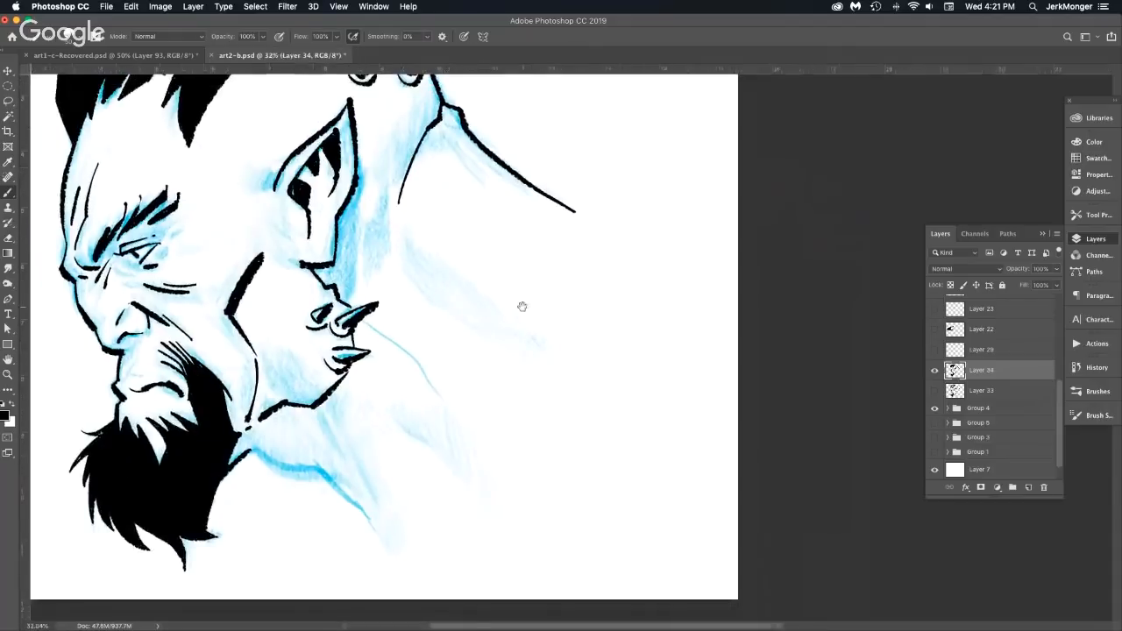
{"action": "mouse_move", "coordinate": [252, 449]}
{"action": "left_mouse_down"}
{"action": "mouse_move", "coordinate": [282, 467]}
{"action": "mouse_move", "coordinate": [305, 453]}
{"action": "mouse_move", "coordinate": [390, 541]}
{"action": "left_mouse_up"}
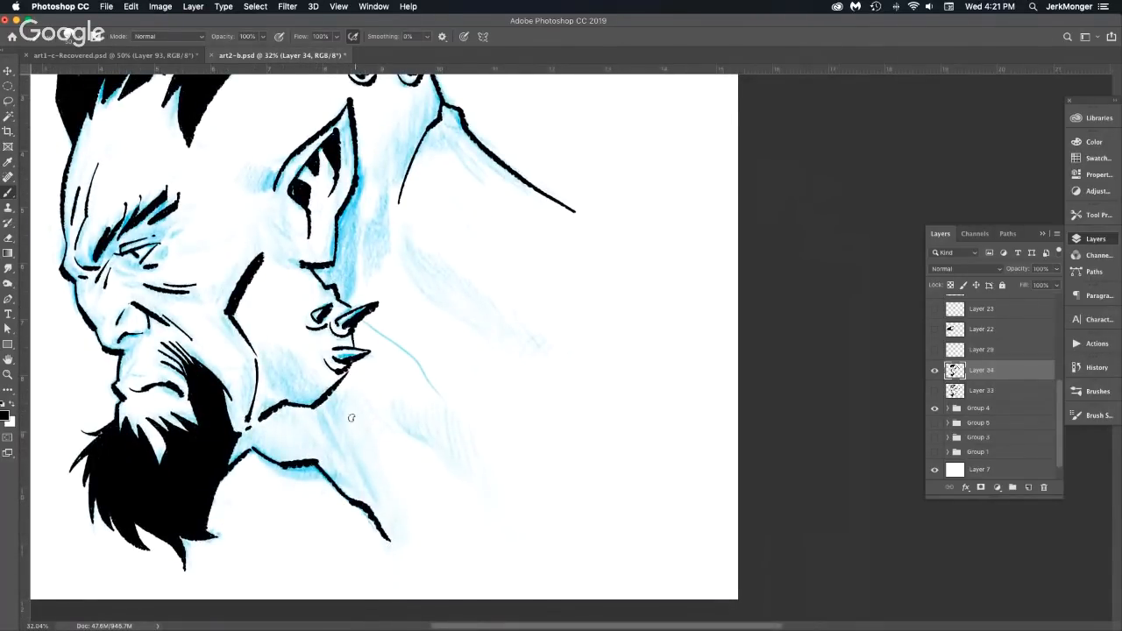
{"action": "left_click_drag", "start_coordinate": [327, 401], "coordinate": [379, 490]}
{"action": "key", "text": "ctrl+minus"}
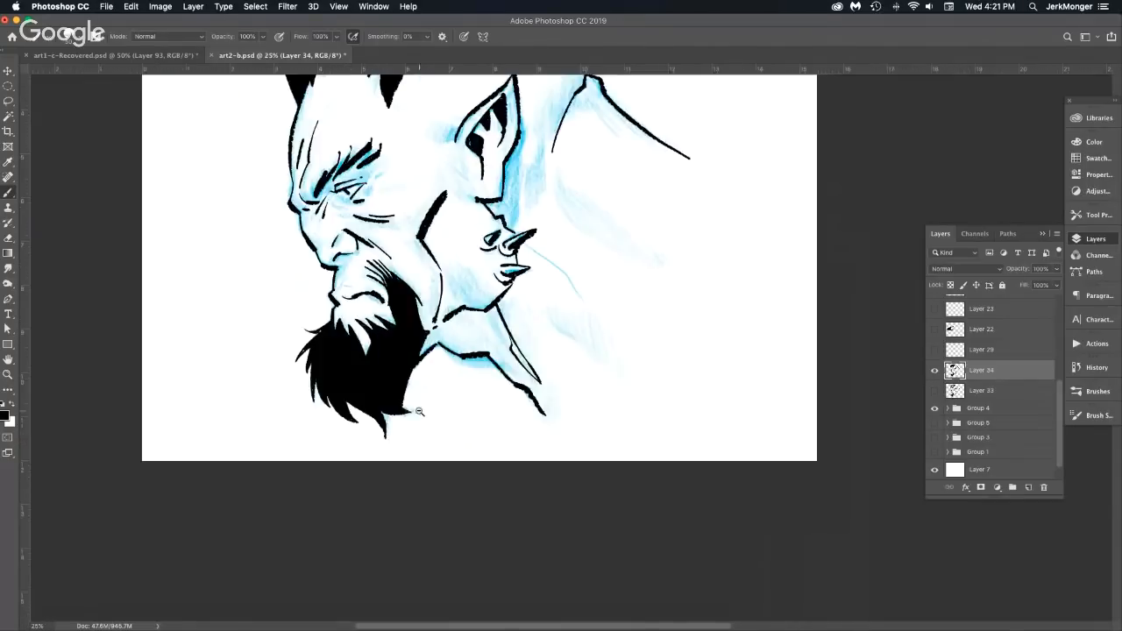
{"action": "mouse_move", "coordinate": [583, 303]}
{"action": "left_mouse_down"}
{"action": "mouse_move", "coordinate": [457, 401]}
{"action": "mouse_move", "coordinate": [441, 354]}
{"action": "mouse_move", "coordinate": [368, 351]}
{"action": "left_mouse_up"}
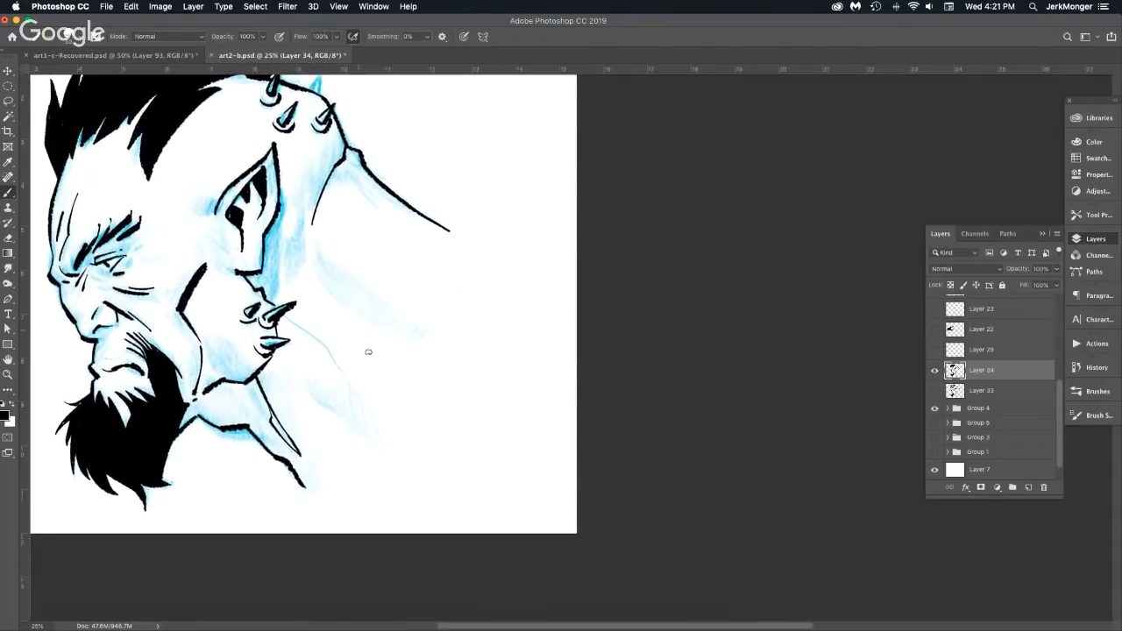
{"action": "mouse_move", "coordinate": [312, 396]}
{"action": "left_mouse_down"}
{"action": "mouse_move", "coordinate": [345, 418]}
{"action": "mouse_move", "coordinate": [313, 397]}
{"action": "left_mouse_up"}
Try inking thin shadow shapes on the neck behind the ear, and undo those strokes.
{"action": "left_click", "coordinate": [426, 352], "text": "alt"}
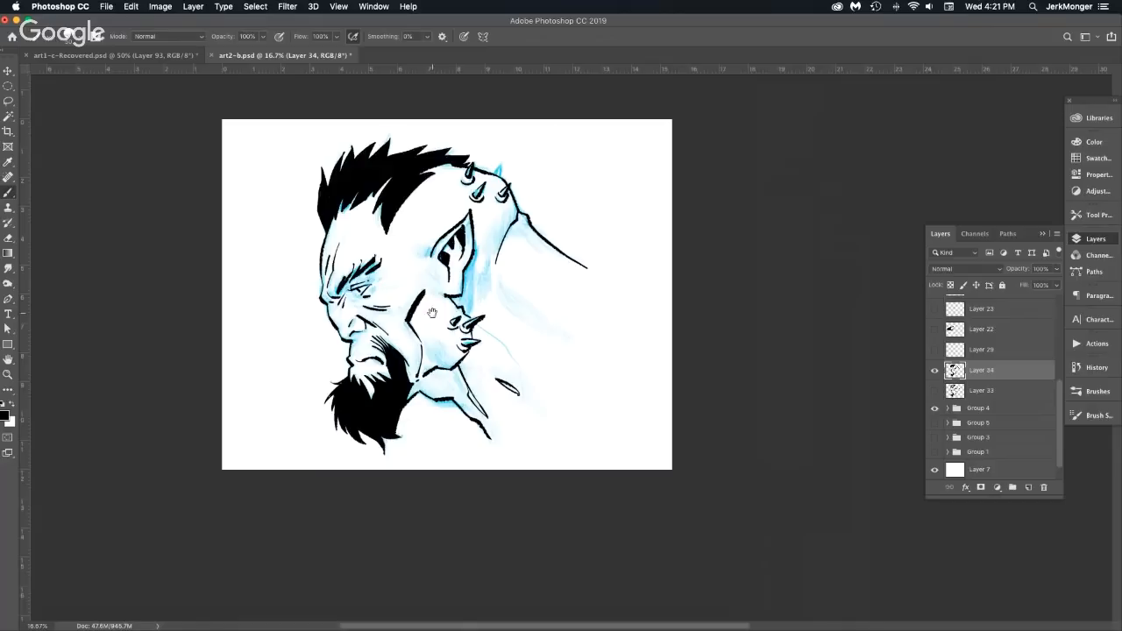
{"action": "left_click", "coordinate": [491, 287], "text": "super"}
{"action": "left_click", "coordinate": [495, 285], "text": "super"}
{"action": "left_click_drag", "start_coordinate": [668, 308], "coordinate": [496, 294]}
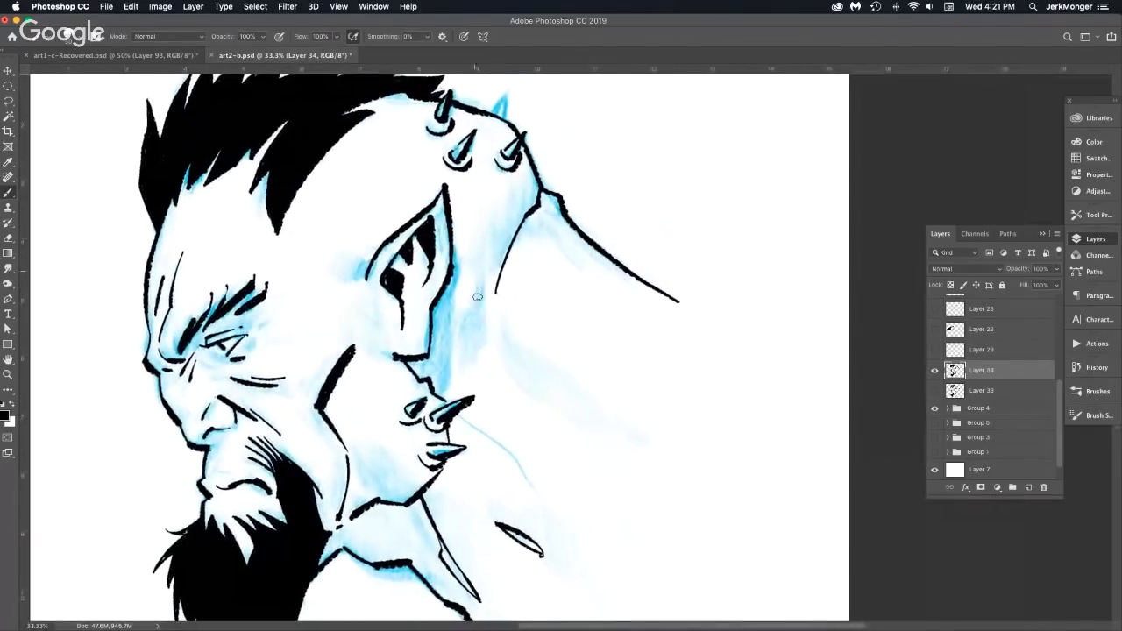
{"action": "mouse_move", "coordinate": [468, 361]}
{"action": "left_mouse_down"}
{"action": "mouse_move", "coordinate": [485, 280]}
{"action": "mouse_move", "coordinate": [469, 362]}
{"action": "left_mouse_up"}
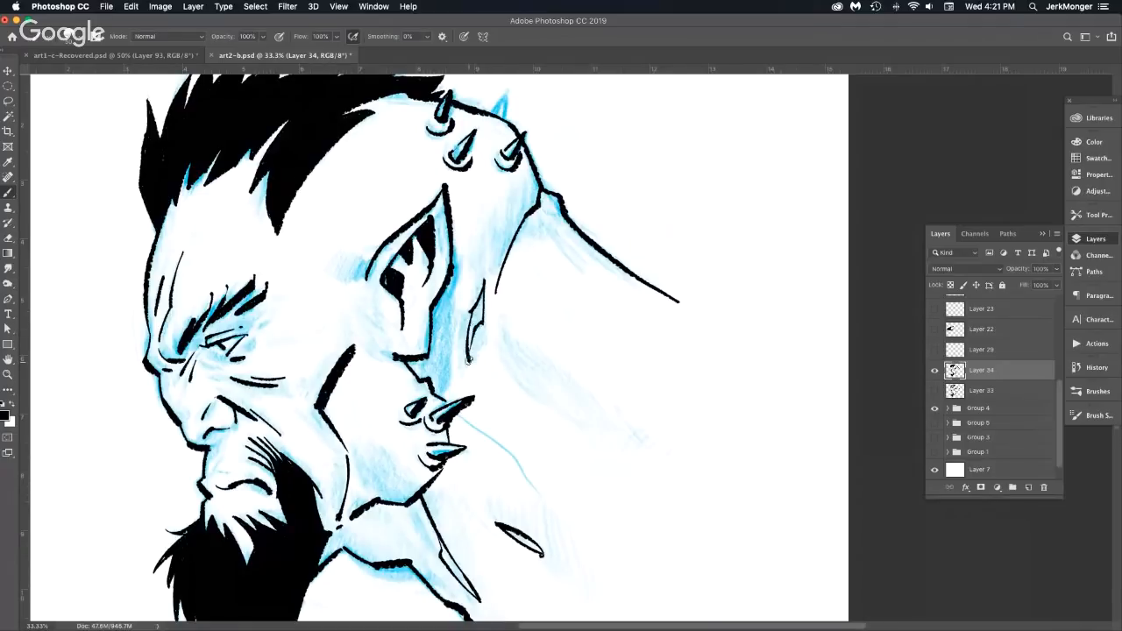
{"action": "mouse_move", "coordinate": [496, 290]}
{"action": "left_mouse_down"}
{"action": "mouse_move", "coordinate": [524, 205]}
{"action": "mouse_move", "coordinate": [542, 196]}
{"action": "left_mouse_up"}
{"action": "left_click", "coordinate": [556, 339], "text": "alt"}
{"action": "key", "text": "super+z"}
{"action": "key", "text": "super+z"}
{"action": "key", "text": "super+z"}
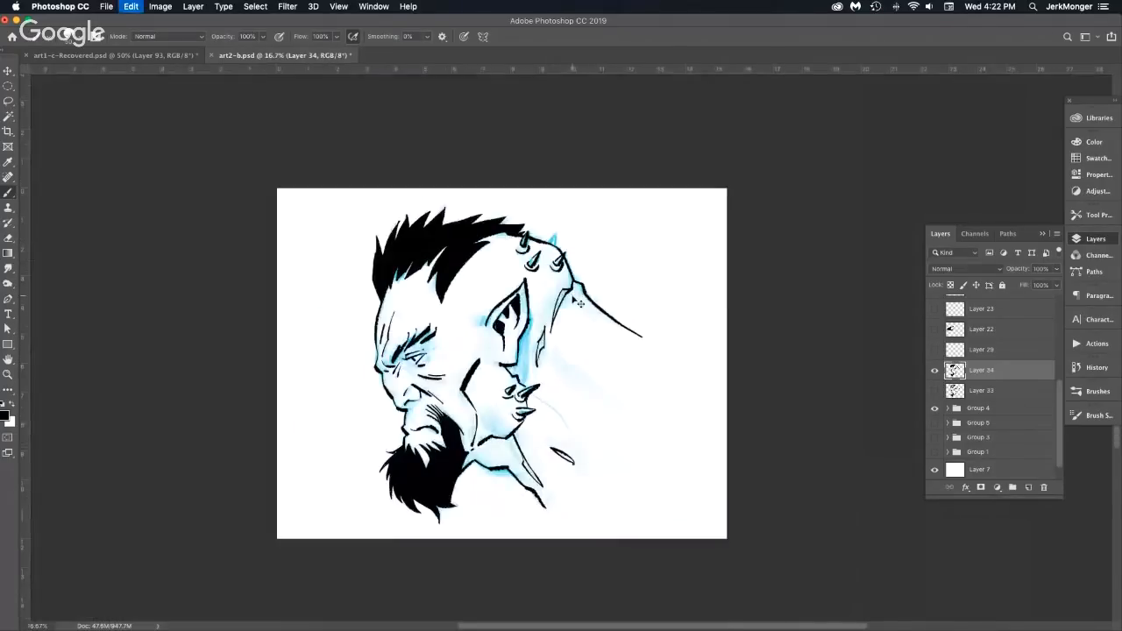
{"action": "key", "text": "super+z"}
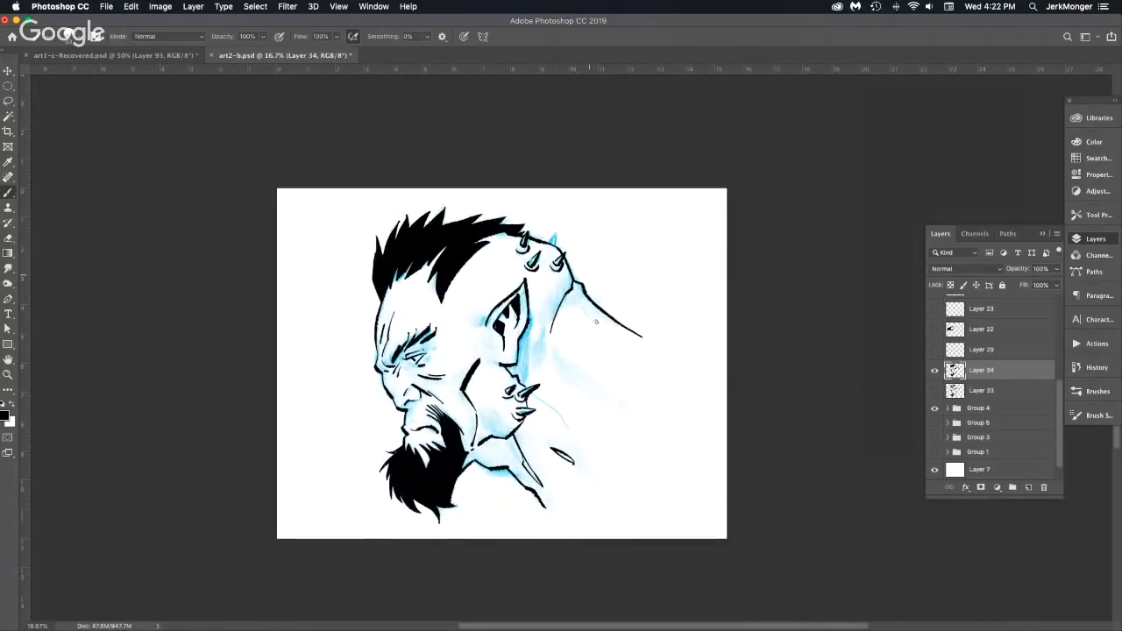
Ink the short curved accent lines in front of the ear and beside the earlobe.
{"action": "left_click", "coordinate": [608, 293], "text": "alt"}
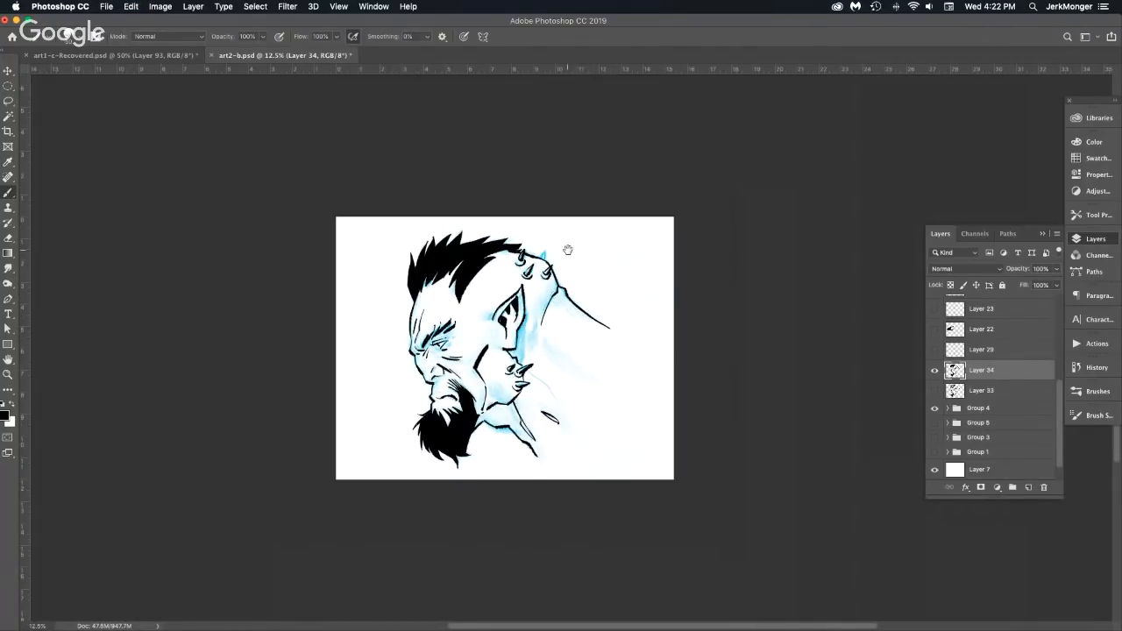
{"action": "left_click", "coordinate": [582, 375], "text": "super"}
{"action": "left_click", "coordinate": [572, 317], "text": "super"}
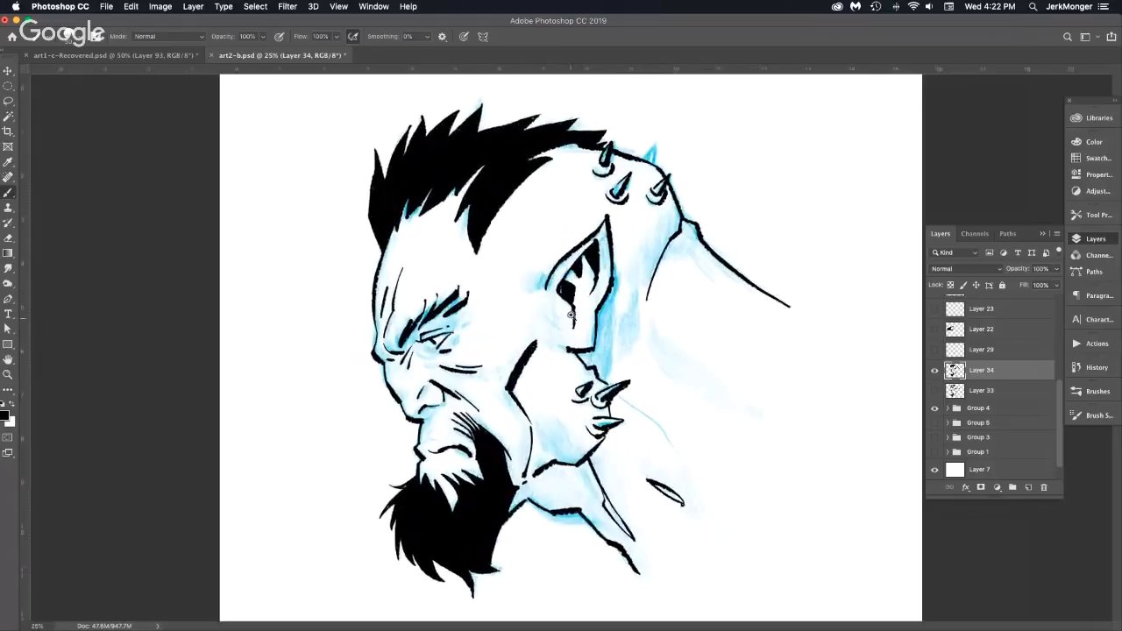
{"action": "left_click", "coordinate": [571, 314], "text": "super"}
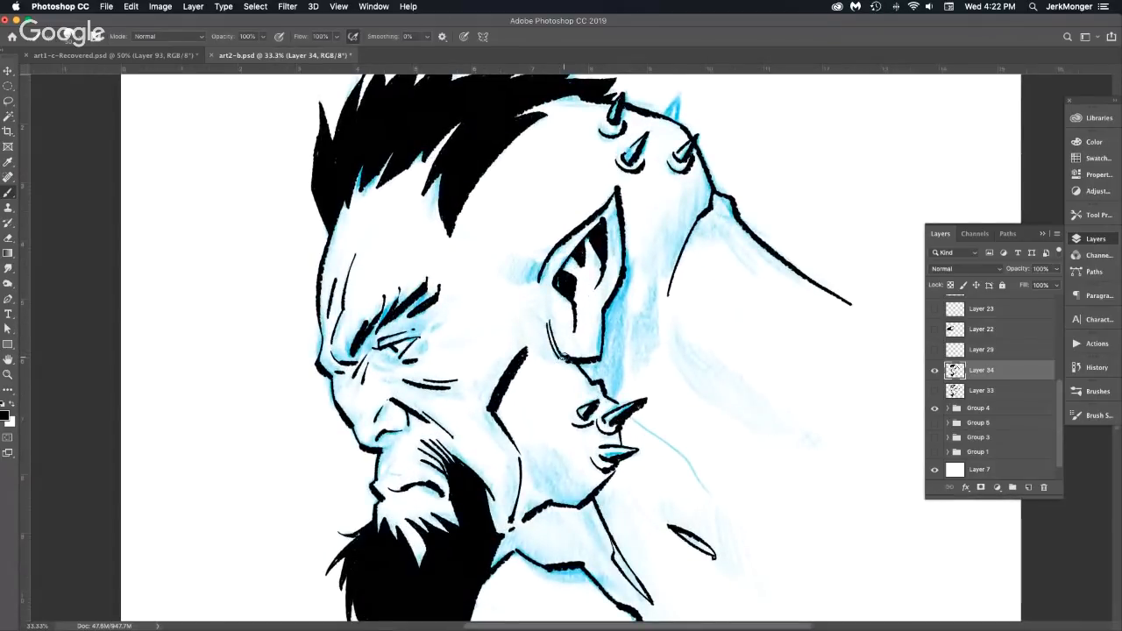
{"action": "mouse_move", "coordinate": [548, 249]}
{"action": "left_mouse_down"}
{"action": "mouse_move", "coordinate": [525, 285]}
{"action": "mouse_move", "coordinate": [546, 262]}
{"action": "mouse_move", "coordinate": [476, 231]}
{"action": "left_mouse_up"}
Ink small accent marks at the outer corner of the eye and in the shadow beneath it.
{"action": "left_click", "coordinate": [585, 307], "text": "alt+super"}
{"action": "left_click_drag", "start_coordinate": [389, 308], "coordinate": [396, 304]}
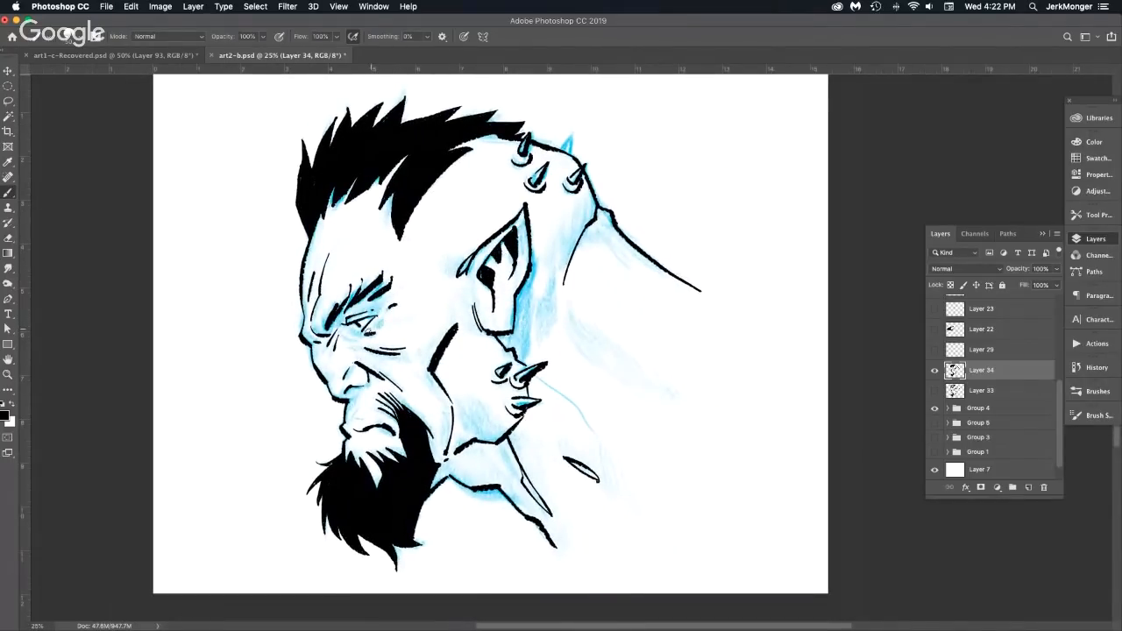
{"action": "left_click_drag", "start_coordinate": [368, 330], "coordinate": [369, 333]}
{"action": "key", "text": "super+minus"}
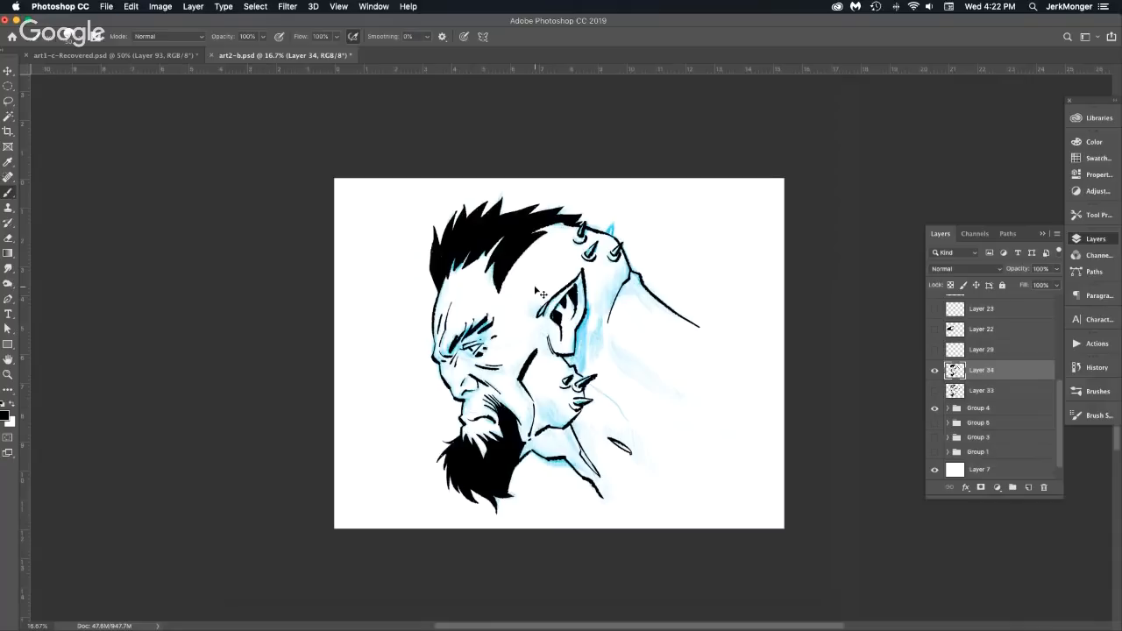
{"action": "key", "text": "super+z"}
{"action": "key", "text": "super+minus"}
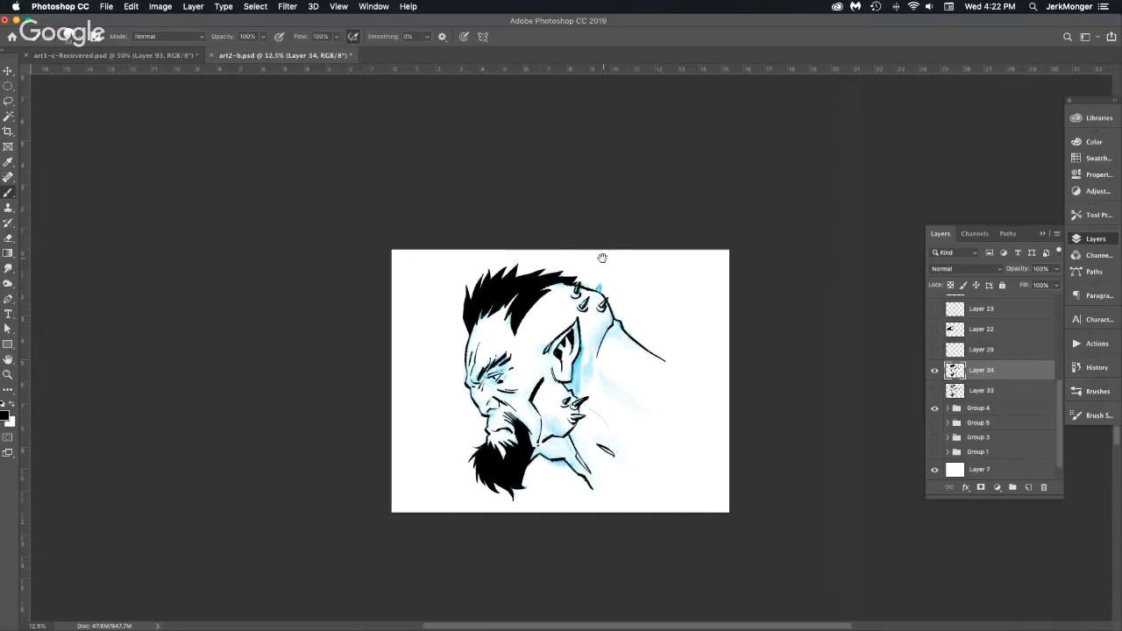
Hide the blue sketch group, Group 4, and examine the black line art on its own.
{"action": "left_click", "coordinate": [935, 409]}
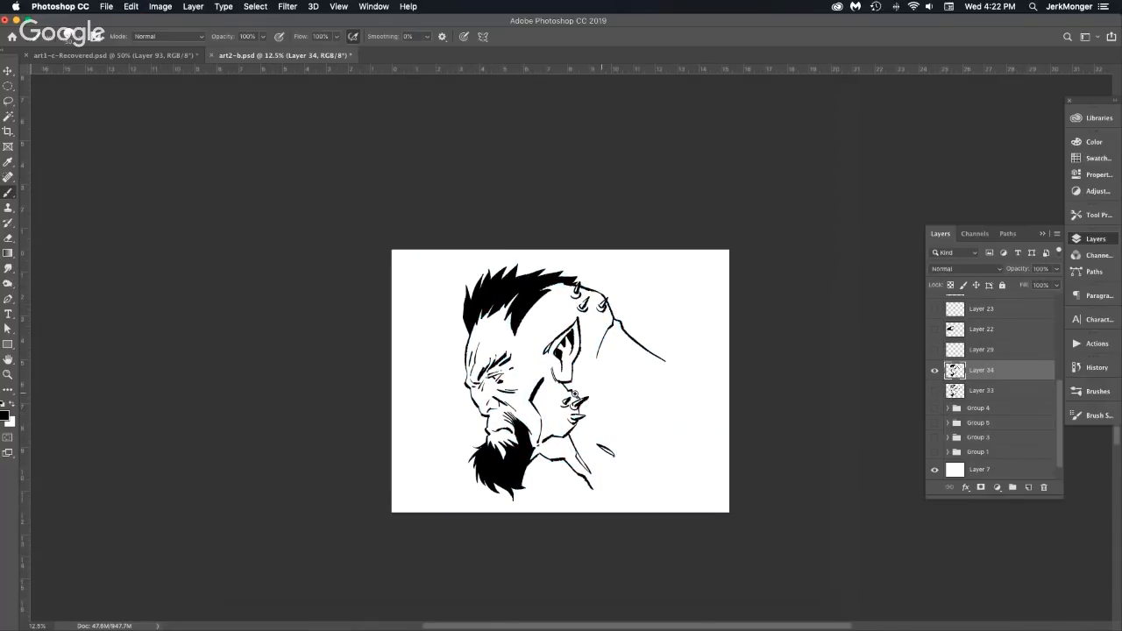
{"action": "key", "text": "super+equal"}
{"action": "key", "text": "super+r"}
{"action": "key", "text": "super+r"}
{"action": "key", "text": "super+r"}
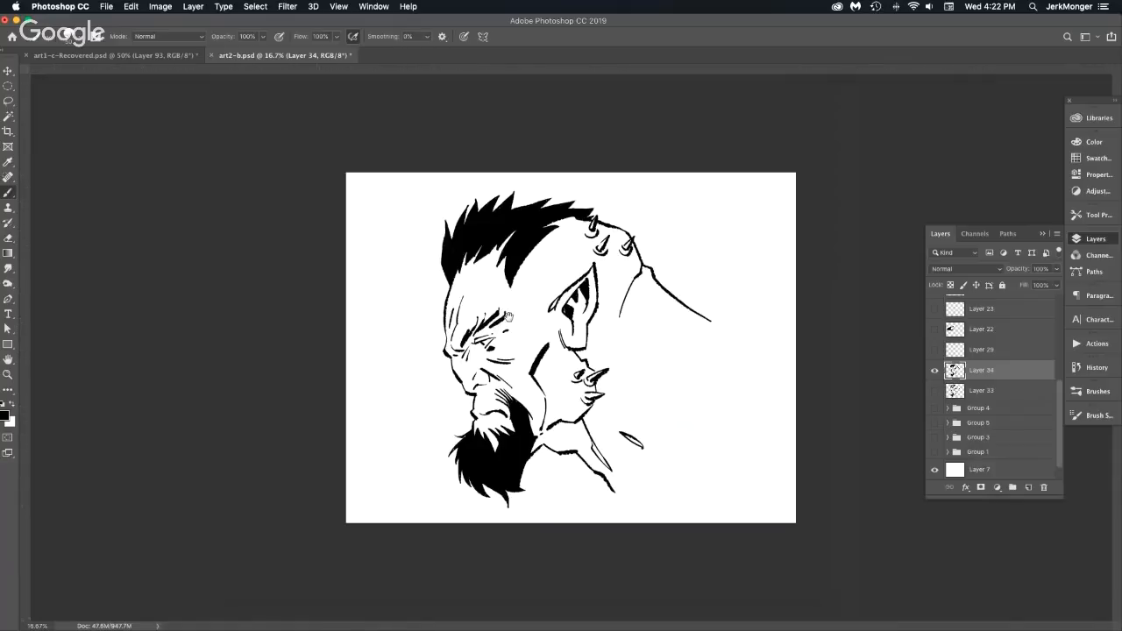
{"action": "key", "text": "super+equal"}
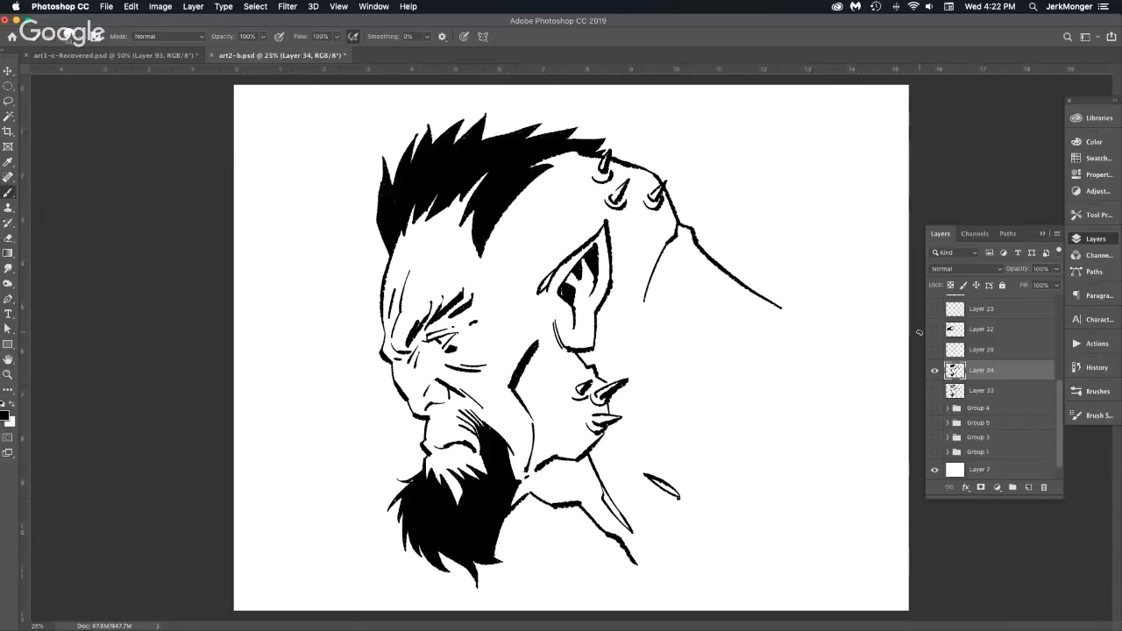
Ink the remaining rear spike on the skull with the Group 4 sketch shown, and hide the sketch again.
{"action": "left_click", "coordinate": [934, 408]}
{"action": "left_click_drag", "start_coordinate": [643, 168], "coordinate": [652, 152]}
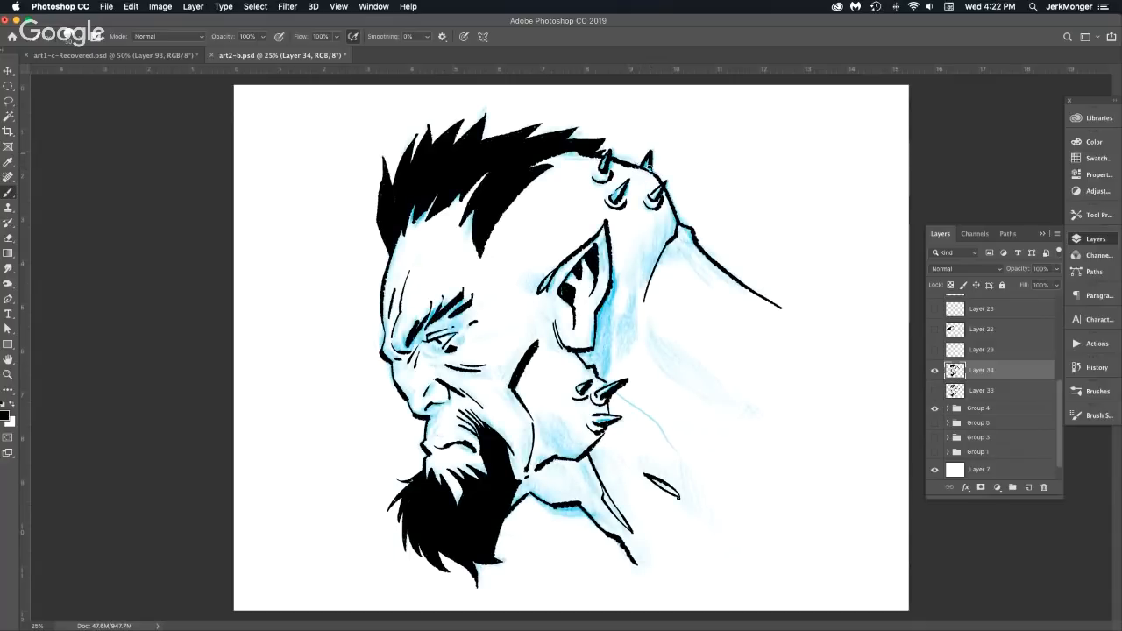
{"action": "left_click", "coordinate": [934, 408]}
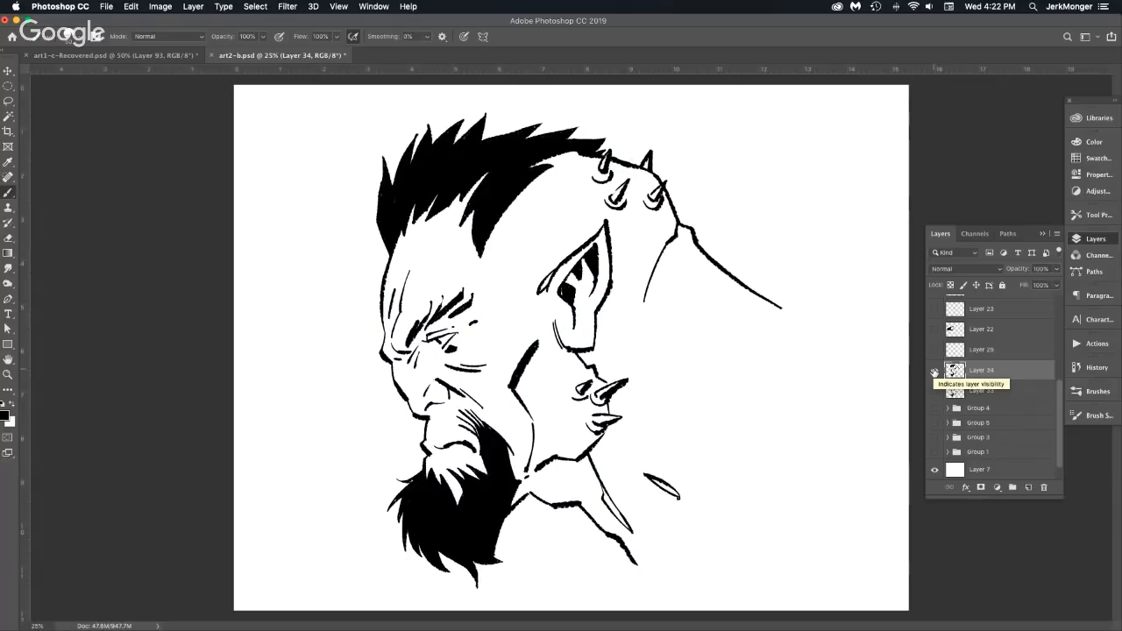
{"action": "left_click", "coordinate": [935, 372]}
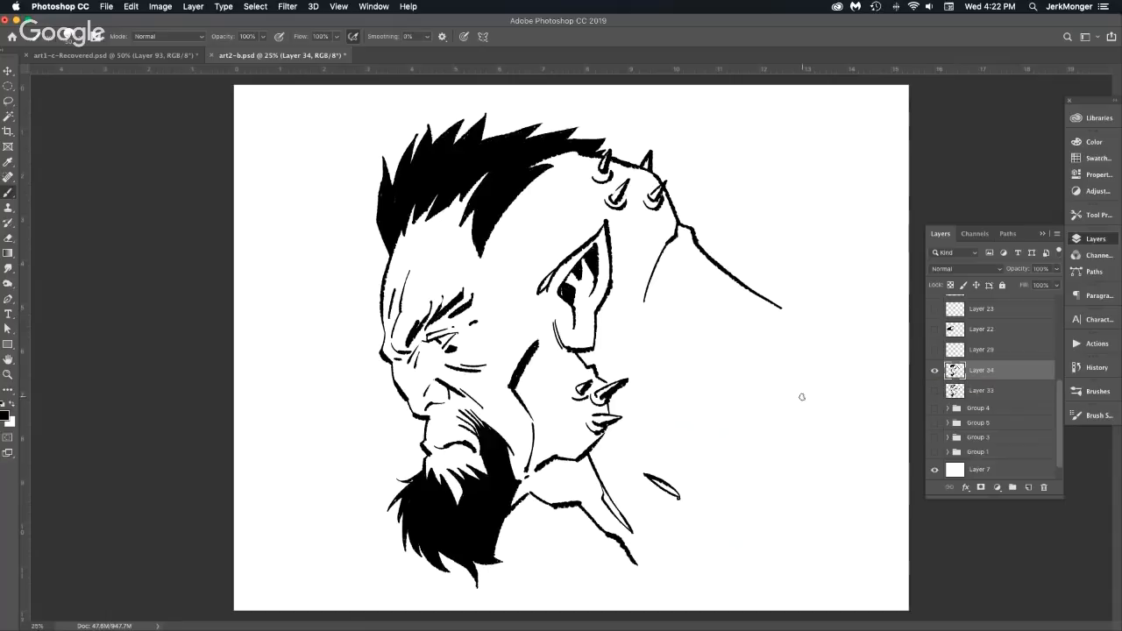
Examine the ink versions on Layer 34 and Layer 33 in turn, and view the blue sketch in Group 4 alone with the group expanded.
{"action": "key", "text": "shift+Tab"}
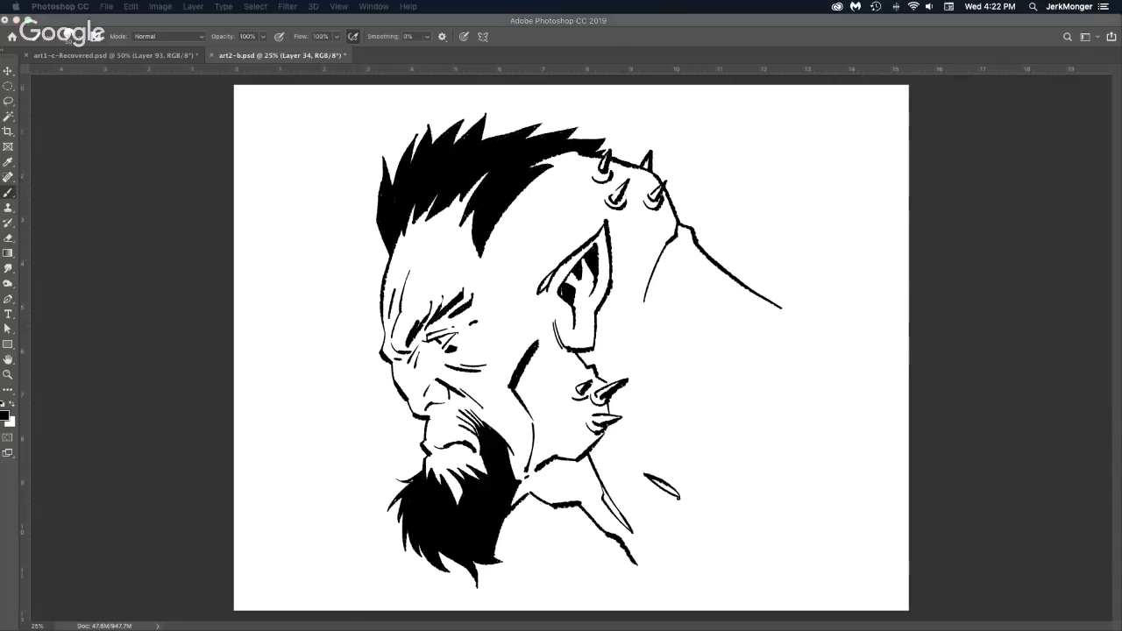
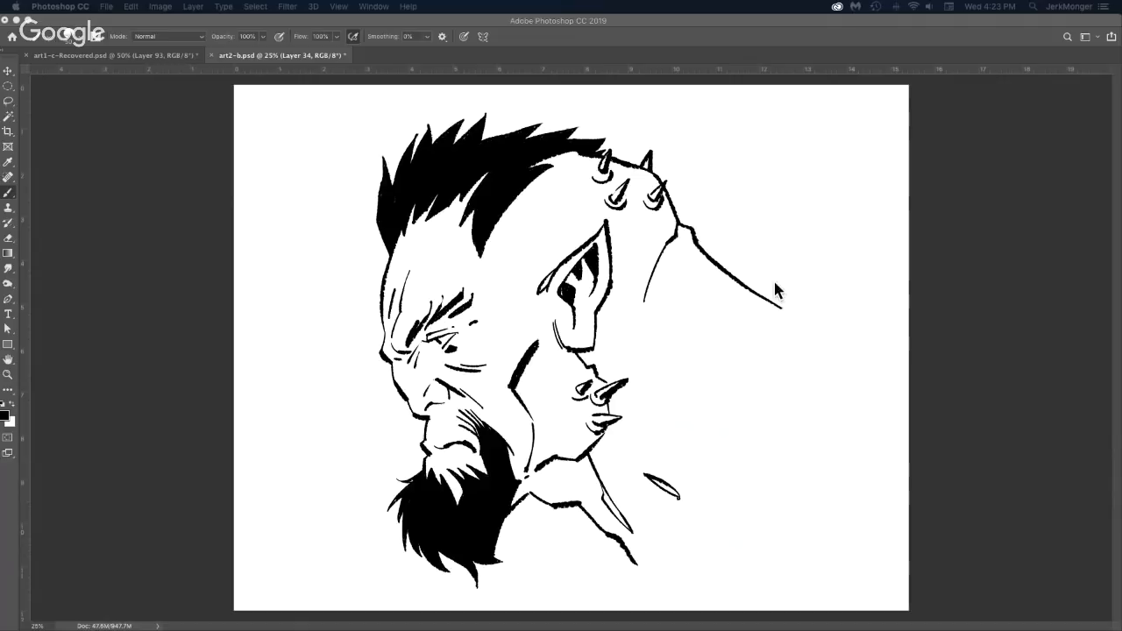
{"action": "left_click", "coordinate": [912, 276]}
{"action": "left_click", "coordinate": [935, 392]}
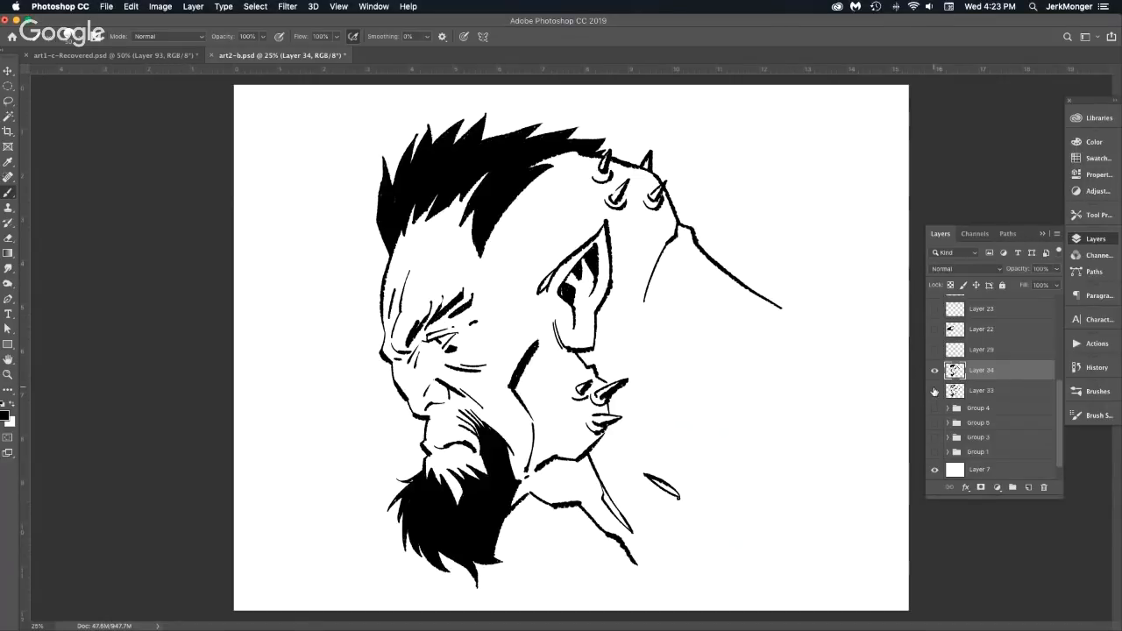
{"action": "left_click", "coordinate": [934, 372]}
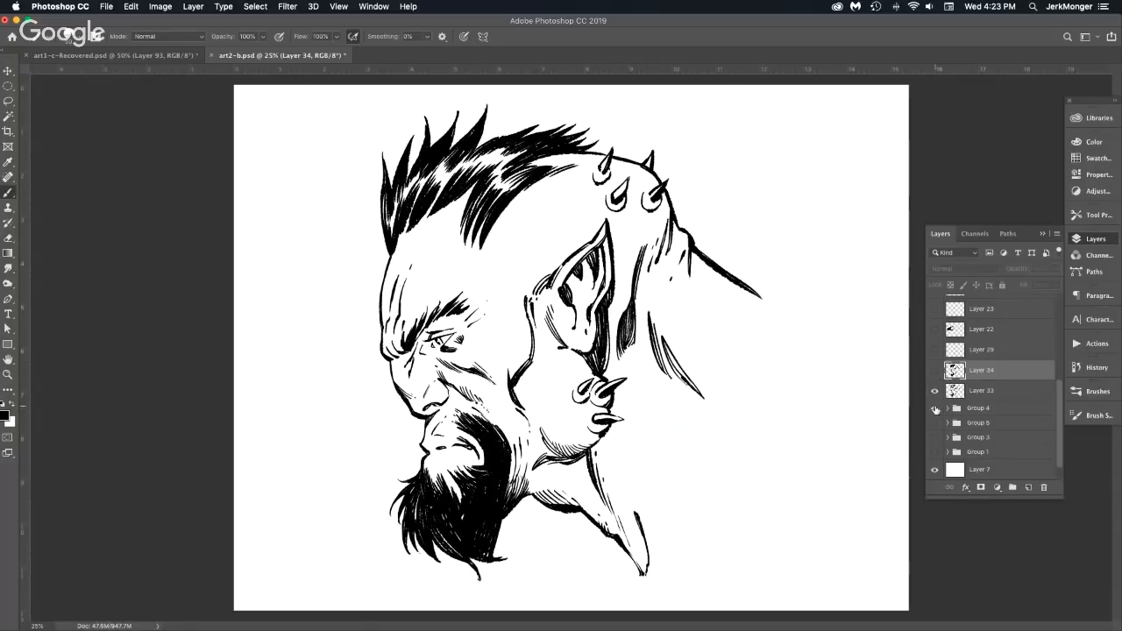
{"action": "left_click", "coordinate": [935, 409]}
{"action": "left_click", "coordinate": [935, 391]}
{"action": "left_click", "coordinate": [947, 409]}
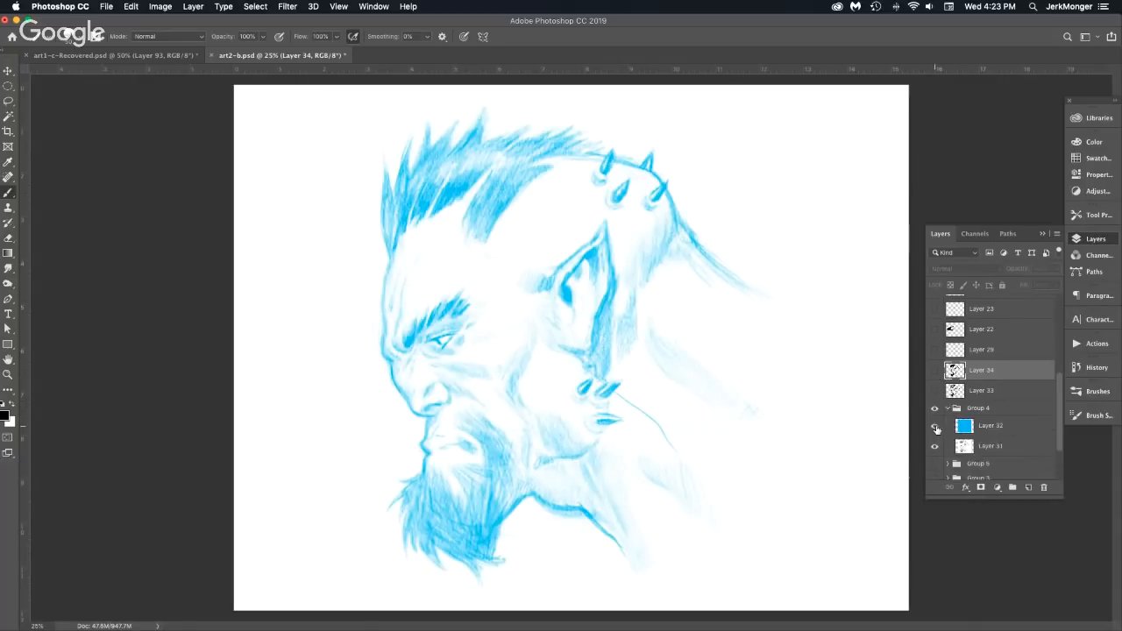
Hide the blue color layer, Layer 32, and compare the inks on Layer 33 and Layer 34 over the gray pencil drawing.
{"action": "left_click", "coordinate": [936, 426]}
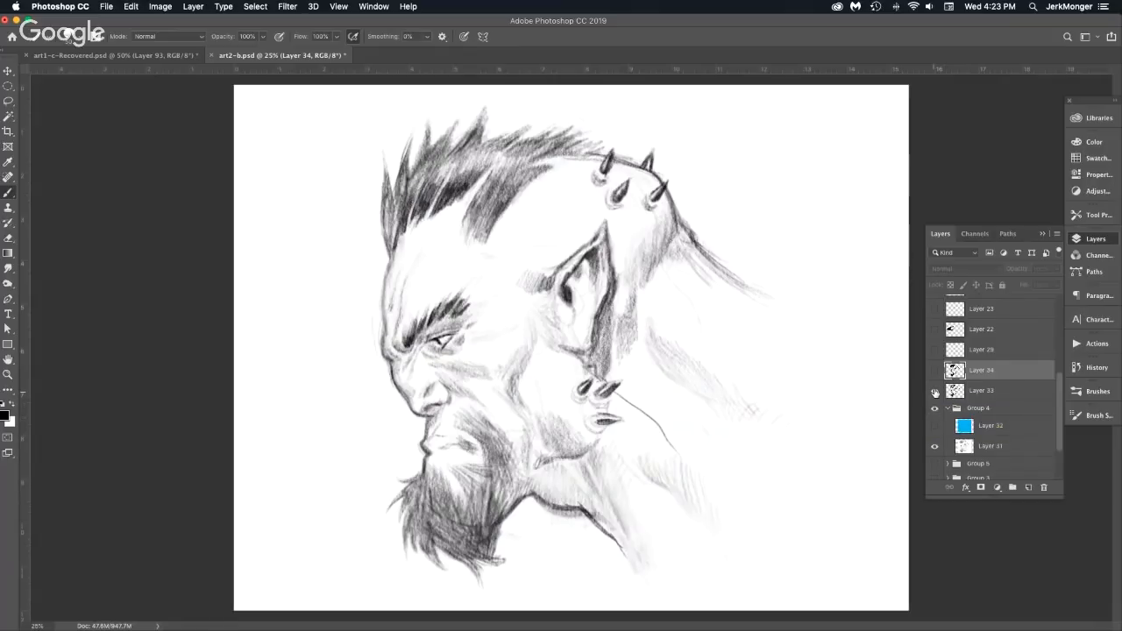
{"action": "left_click", "coordinate": [935, 391]}
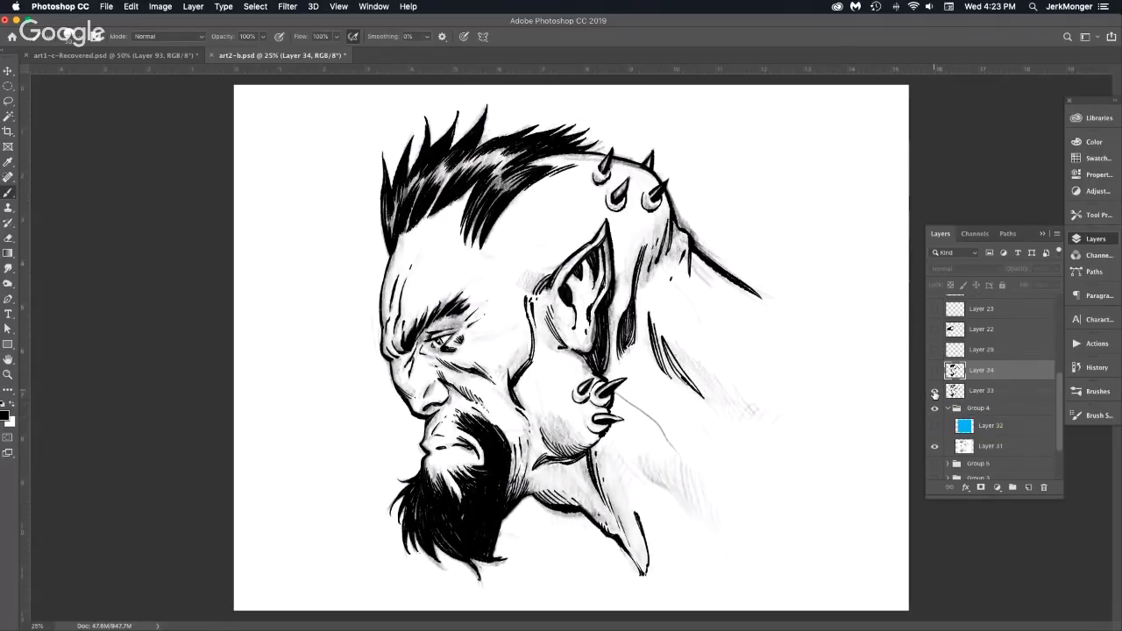
{"action": "left_click", "coordinate": [934, 392]}
{"action": "left_click", "coordinate": [935, 370]}
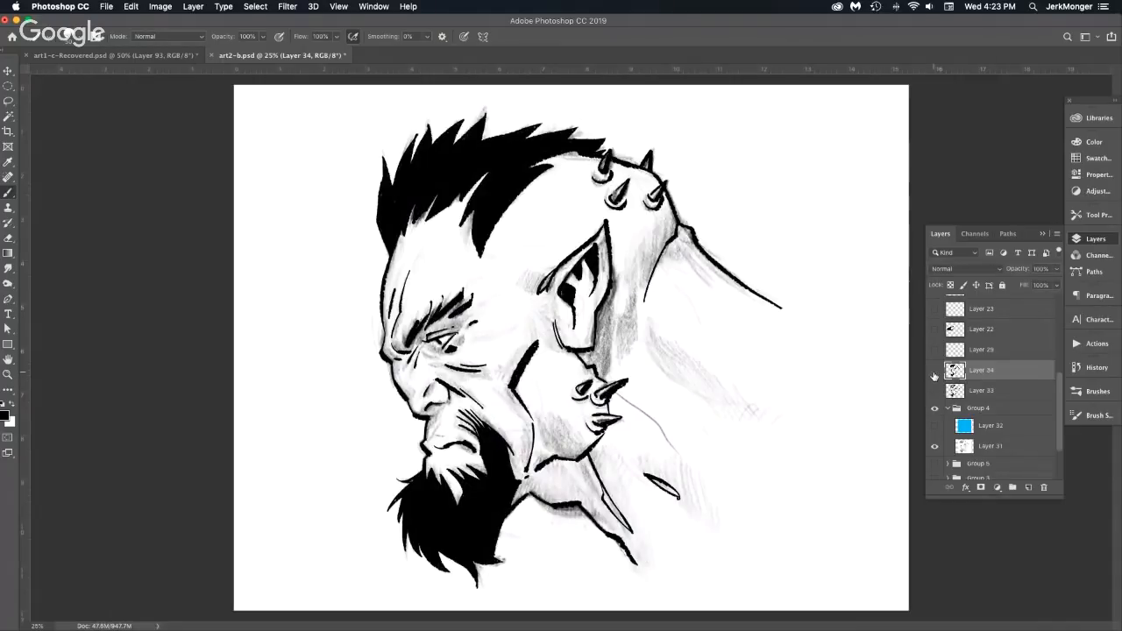
{"action": "left_click", "coordinate": [934, 371]}
{"action": "left_click", "coordinate": [935, 391]}
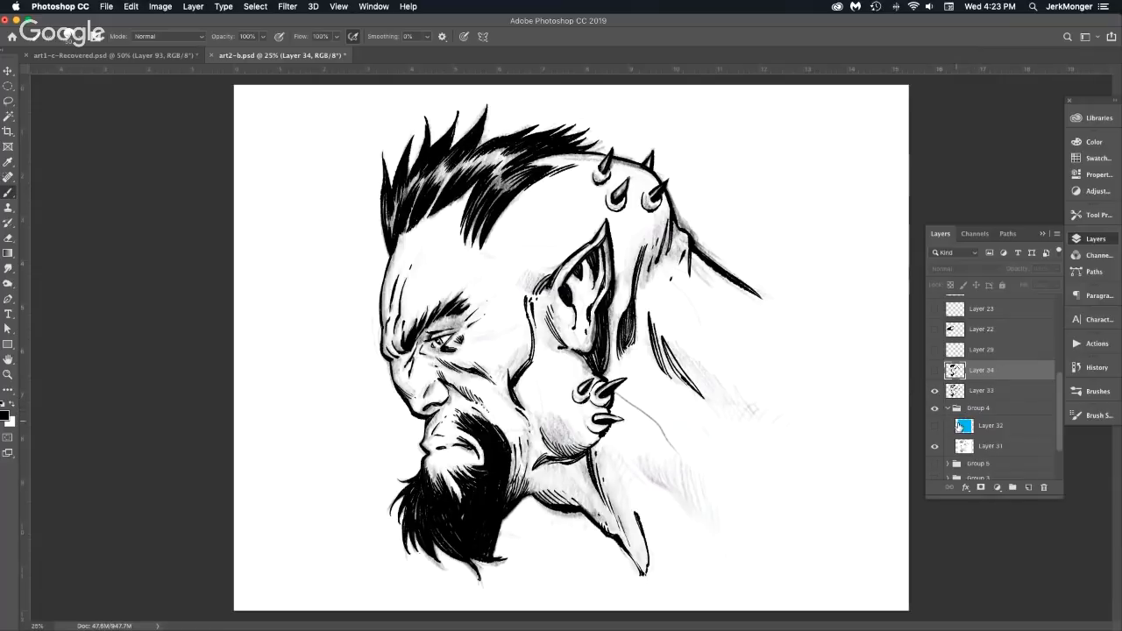
Show the blue color layer, Layer 32, again and compare Layer 33 and Layer 34 over the blue sketch.
{"action": "left_click", "coordinate": [934, 427]}
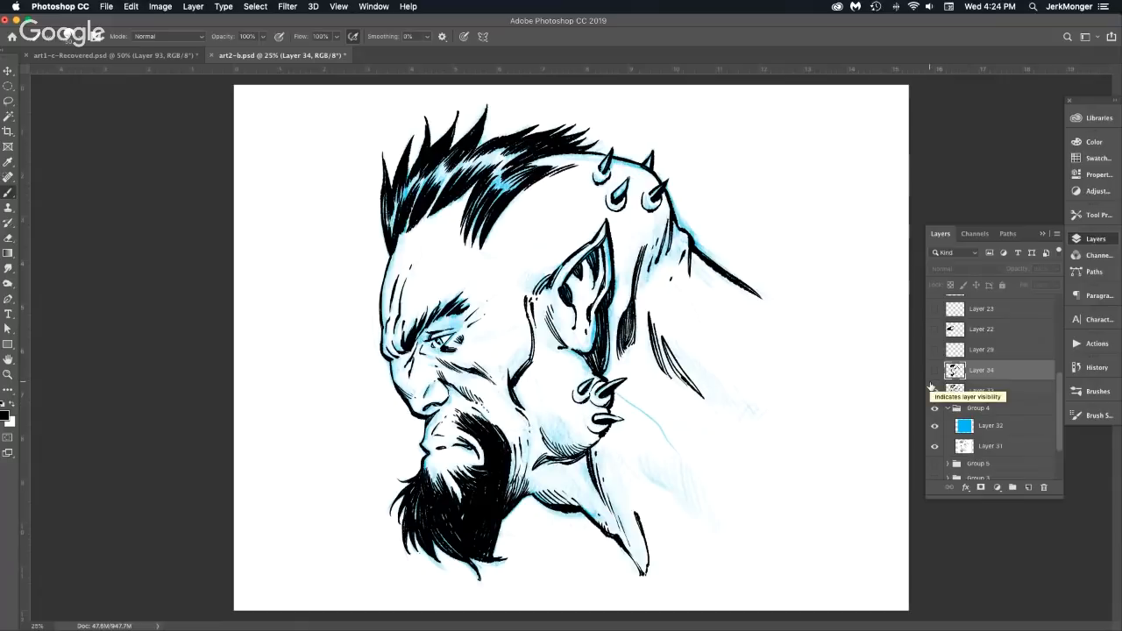
{"action": "left_click", "coordinate": [934, 389]}
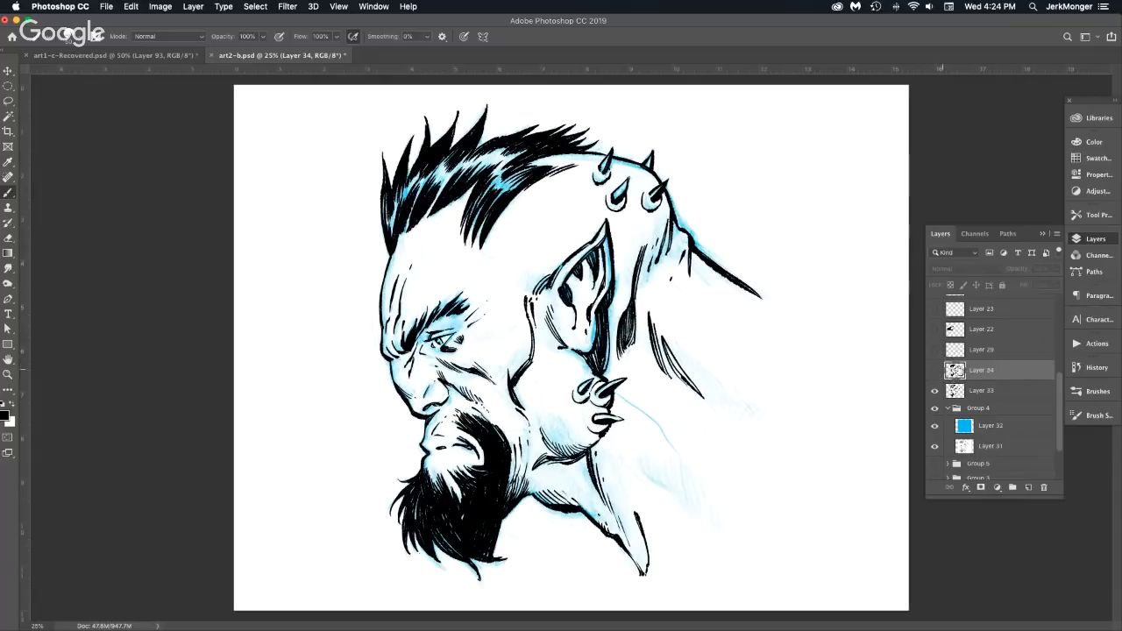
{"action": "left_click", "coordinate": [935, 370]}
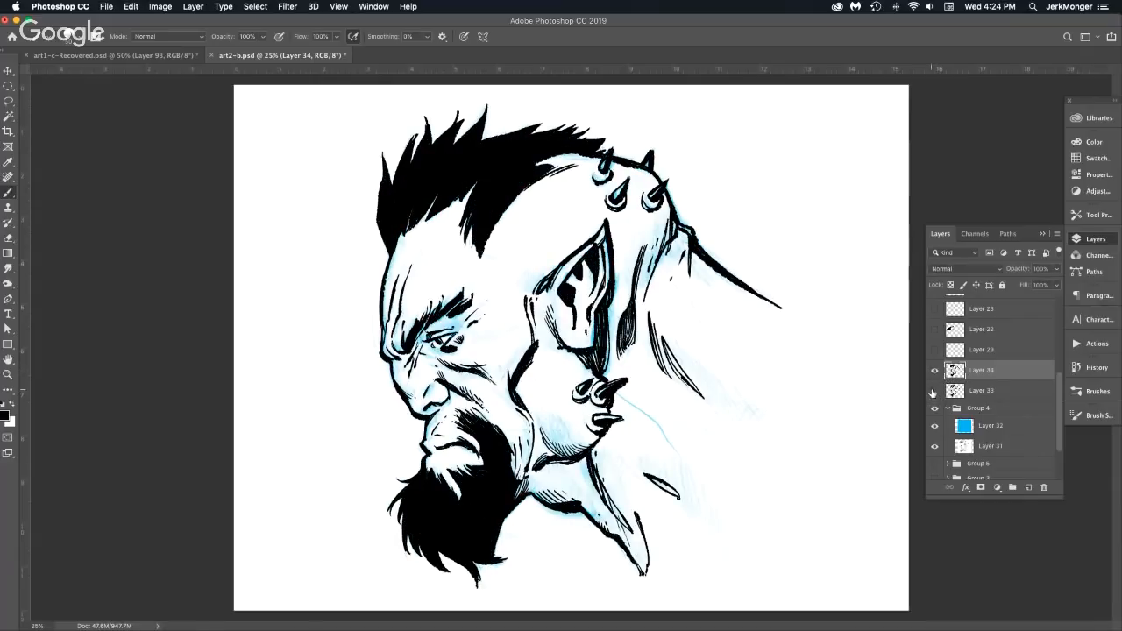
{"action": "left_click", "coordinate": [934, 391]}
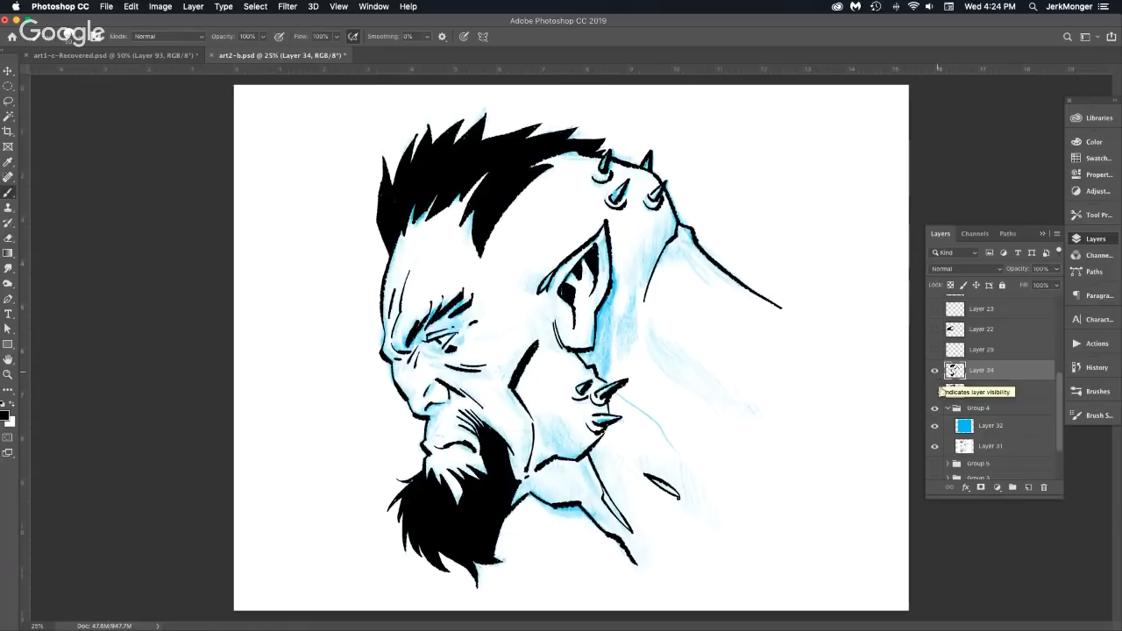
Hide Layer 34, and on a new layer above it ink the face profile from the hairline down to the nose tip.
{"action": "left_click", "coordinate": [936, 376]}
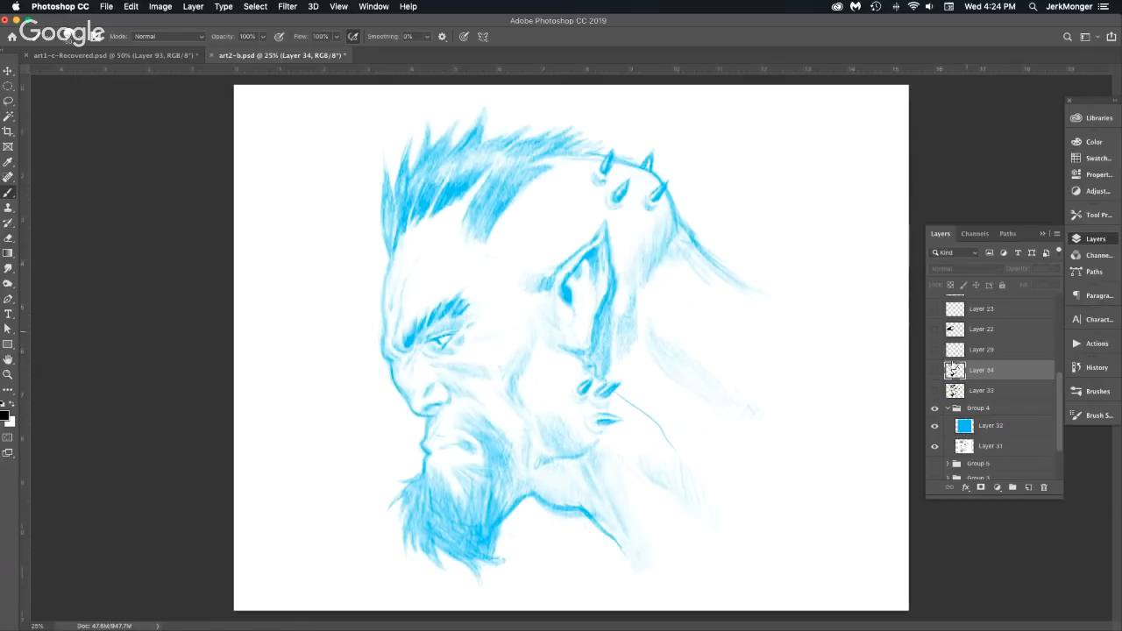
{"action": "left_click", "coordinate": [1029, 488]}
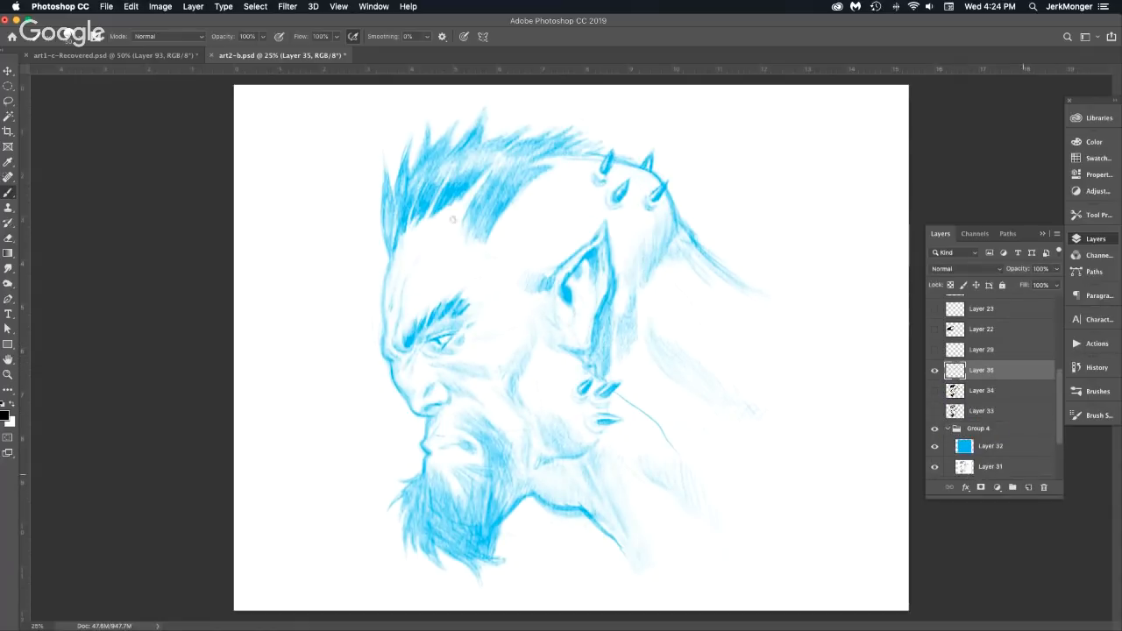
{"action": "left_click", "coordinate": [396, 305]}
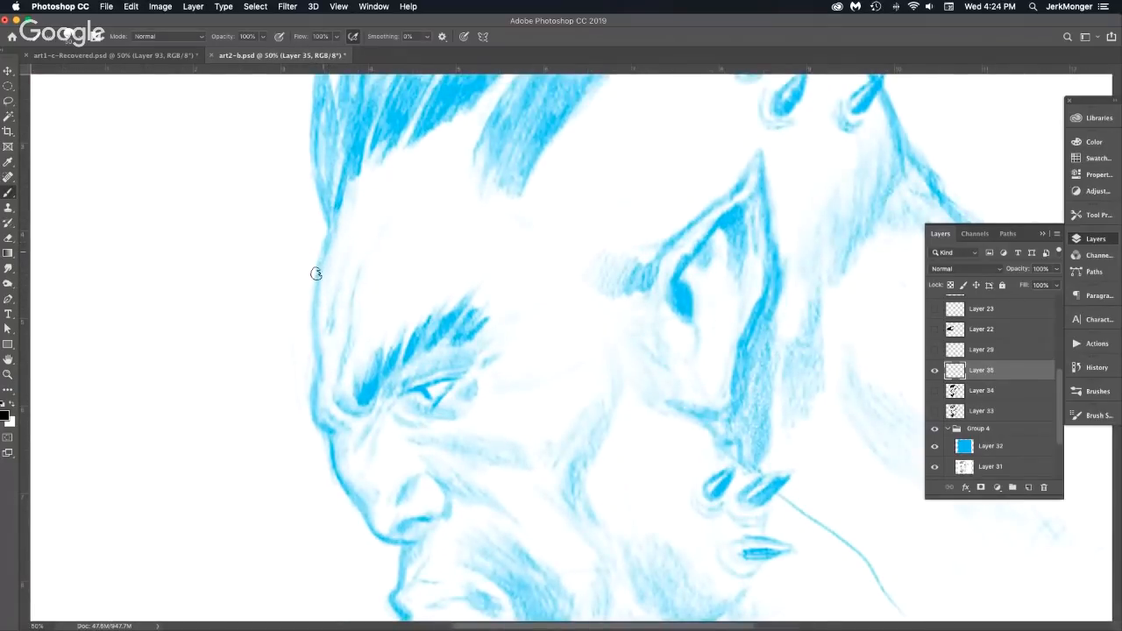
{"action": "left_click_drag", "start_coordinate": [329, 230], "coordinate": [315, 386]}
{"action": "mouse_move", "coordinate": [321, 290]}
{"action": "left_mouse_down"}
{"action": "mouse_move", "coordinate": [317, 412]}
{"action": "mouse_move", "coordinate": [337, 437]}
{"action": "mouse_move", "coordinate": [335, 470]}
{"action": "mouse_move", "coordinate": [402, 544]}
{"action": "left_mouse_up"}
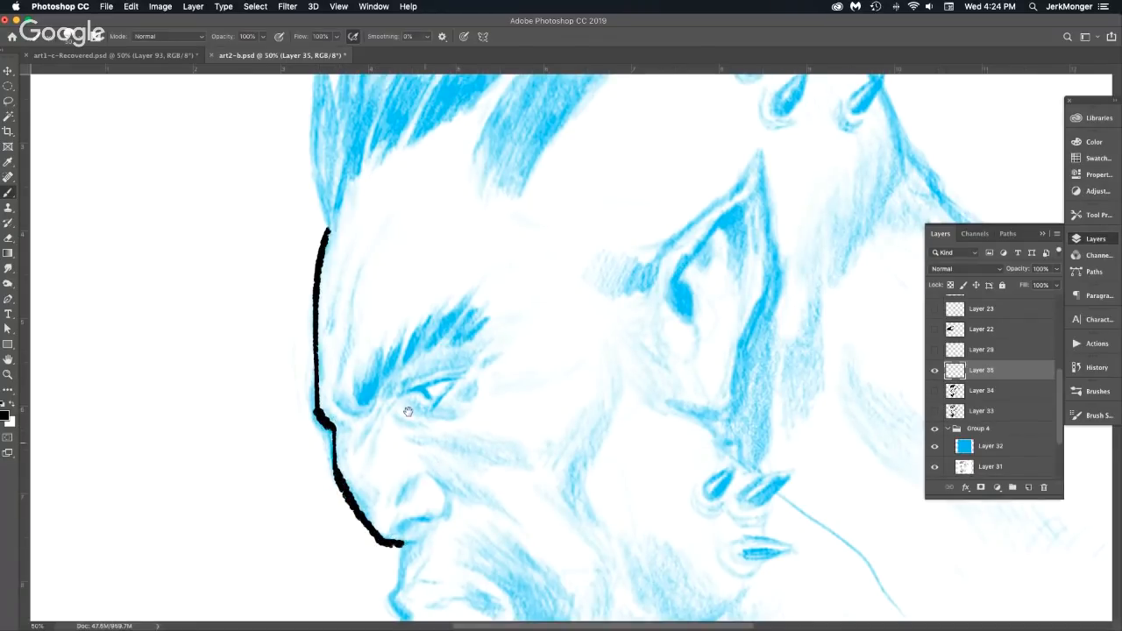
Ink the nostril and the underside of the nose, and the lips with their profile and mouth line.
{"action": "left_click_drag", "start_coordinate": [407, 413], "coordinate": [344, 292]}
{"action": "left_click_drag", "start_coordinate": [336, 411], "coordinate": [344, 402]}
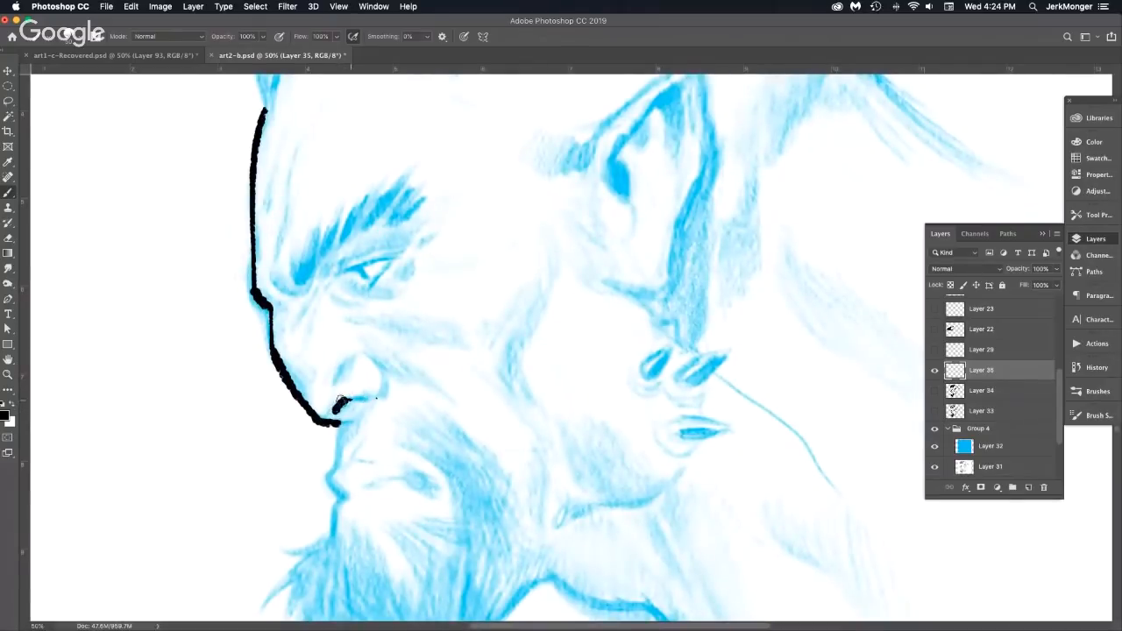
{"action": "mouse_move", "coordinate": [348, 401]}
{"action": "left_mouse_down"}
{"action": "mouse_move", "coordinate": [376, 396]}
{"action": "mouse_move", "coordinate": [397, 302]}
{"action": "left_mouse_up"}
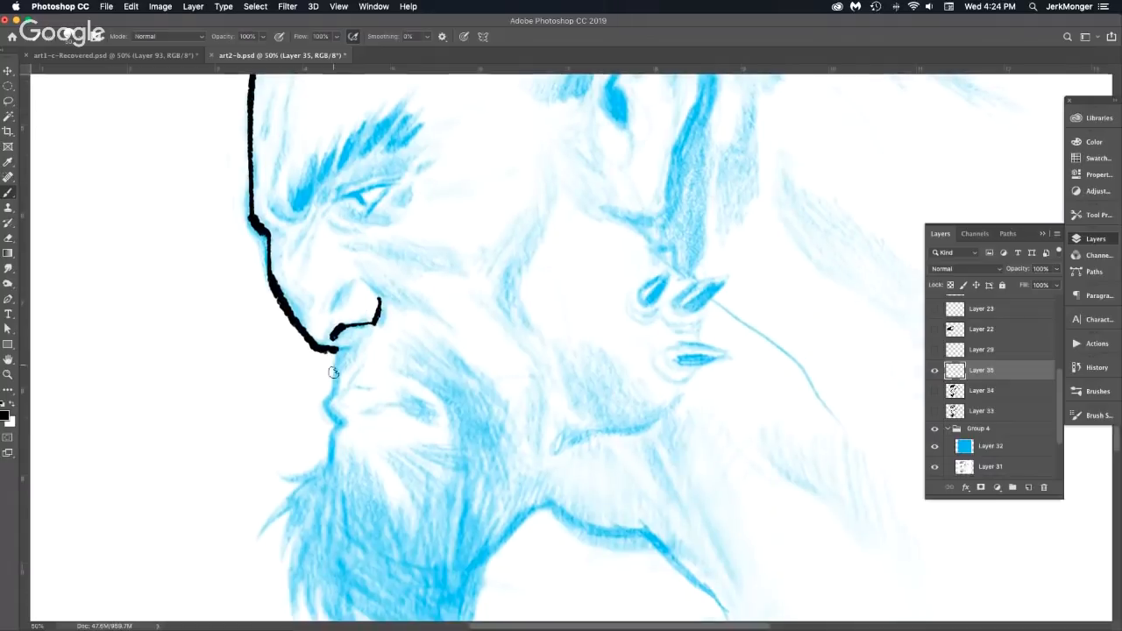
{"action": "left_click_drag", "start_coordinate": [336, 349], "coordinate": [327, 464]}
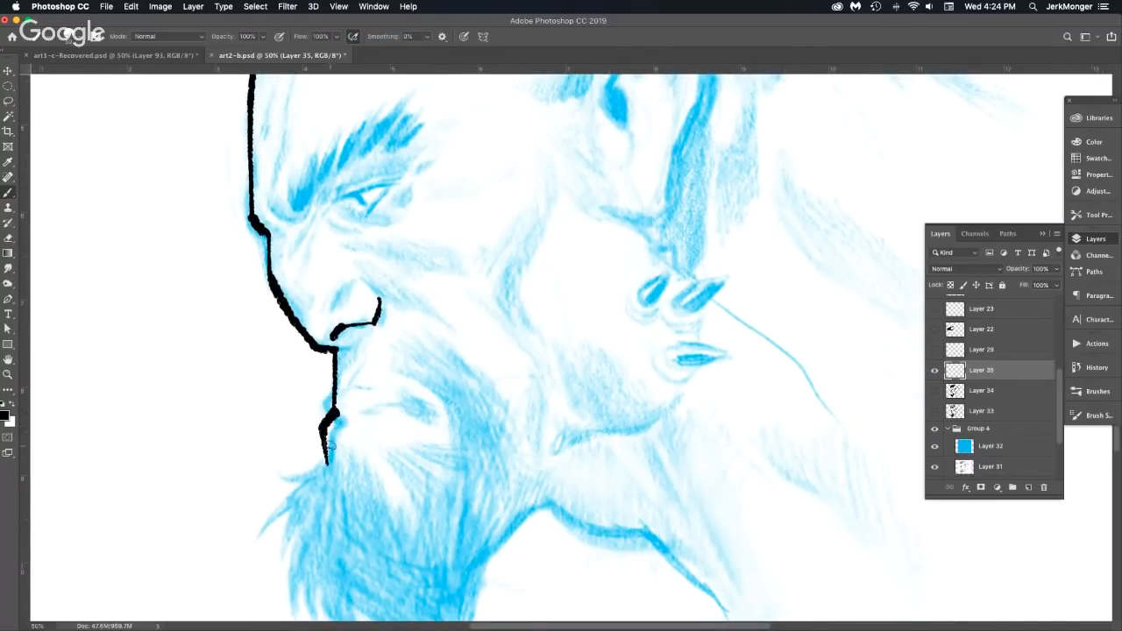
{"action": "mouse_move", "coordinate": [356, 406]}
{"action": "left_mouse_down"}
{"action": "mouse_move", "coordinate": [412, 400]}
{"action": "mouse_move", "coordinate": [431, 412]}
{"action": "left_mouse_up"}
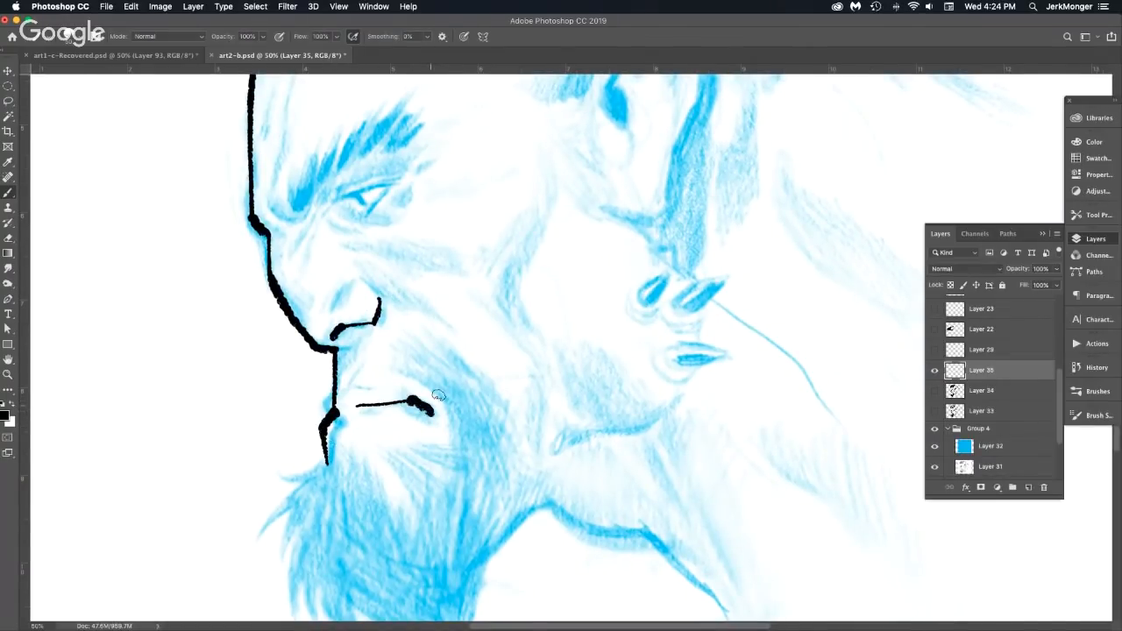
{"action": "left_click_drag", "start_coordinate": [357, 407], "coordinate": [416, 403]}
Ink the eye with a slanted upper lid line and a small dark iris beneath it.
{"action": "left_click_drag", "start_coordinate": [346, 200], "coordinate": [399, 176]}
{"action": "key", "text": "super+z"}
{"action": "mouse_move", "coordinate": [337, 198]}
{"action": "left_mouse_down"}
{"action": "mouse_move", "coordinate": [385, 183]}
{"action": "mouse_move", "coordinate": [365, 204]}
{"action": "left_mouse_up"}
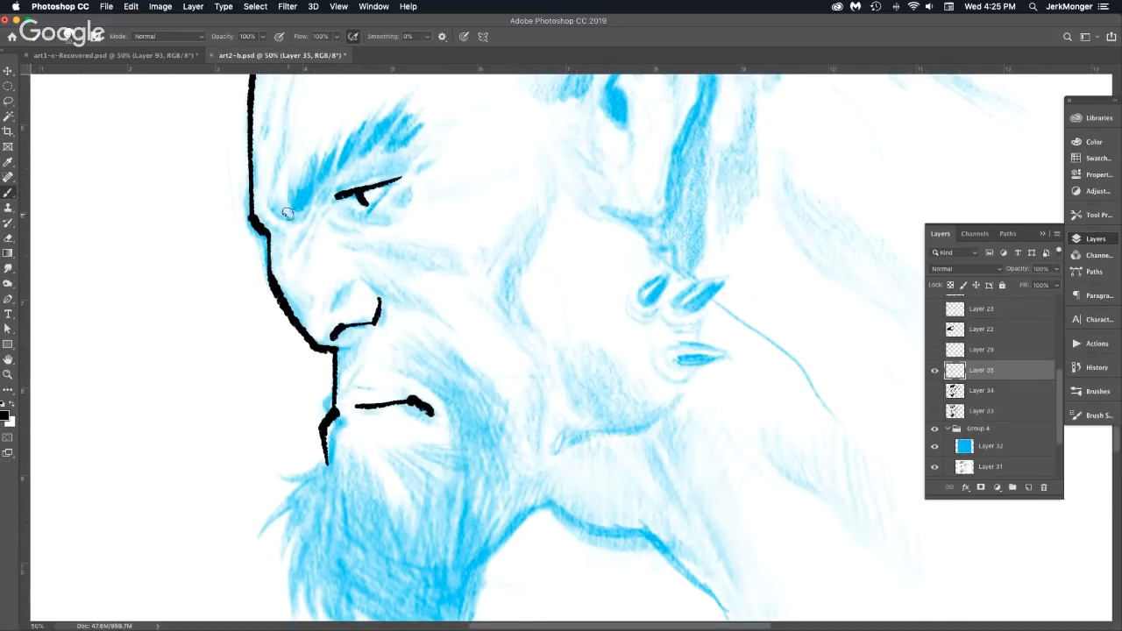
Ink the eyebrow as a solid black slanted shape with separate pointed tufts at its outer end.
{"action": "mouse_move", "coordinate": [286, 212]}
{"action": "left_mouse_down"}
{"action": "mouse_move", "coordinate": [311, 156]}
{"action": "mouse_move", "coordinate": [377, 112]}
{"action": "left_mouse_up"}
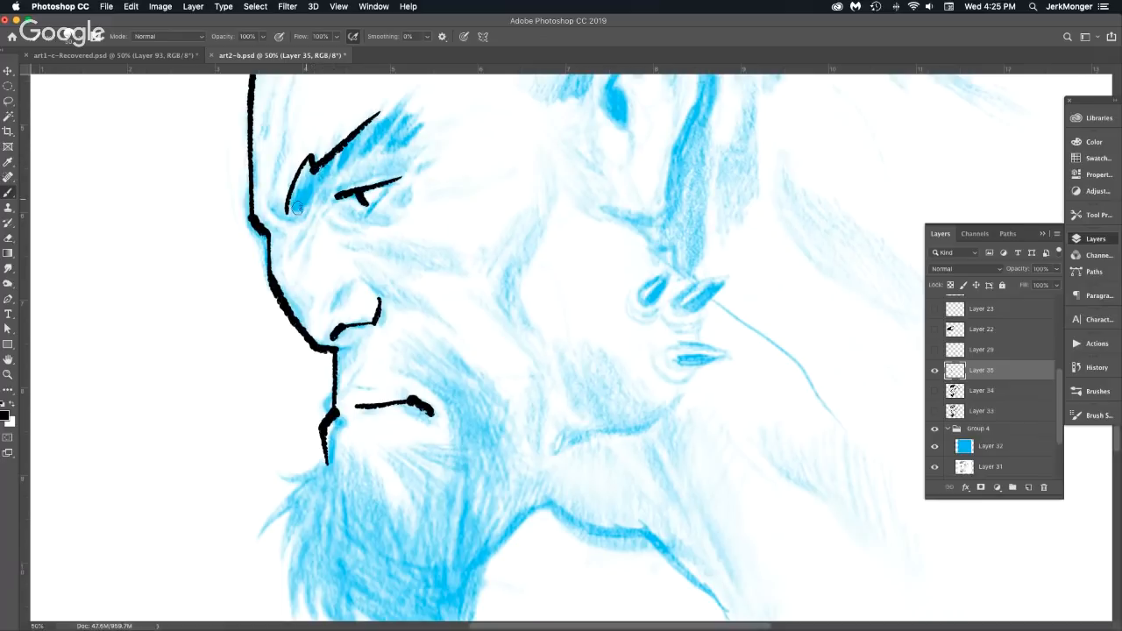
{"action": "left_click_drag", "start_coordinate": [289, 212], "coordinate": [384, 130]}
{"action": "mouse_move", "coordinate": [282, 210]}
{"action": "left_mouse_down"}
{"action": "mouse_move", "coordinate": [309, 163]}
{"action": "mouse_move", "coordinate": [305, 189]}
{"action": "mouse_move", "coordinate": [382, 113]}
{"action": "mouse_move", "coordinate": [428, 95]}
{"action": "left_mouse_up"}
{"action": "left_click_drag", "start_coordinate": [364, 147], "coordinate": [428, 95]}
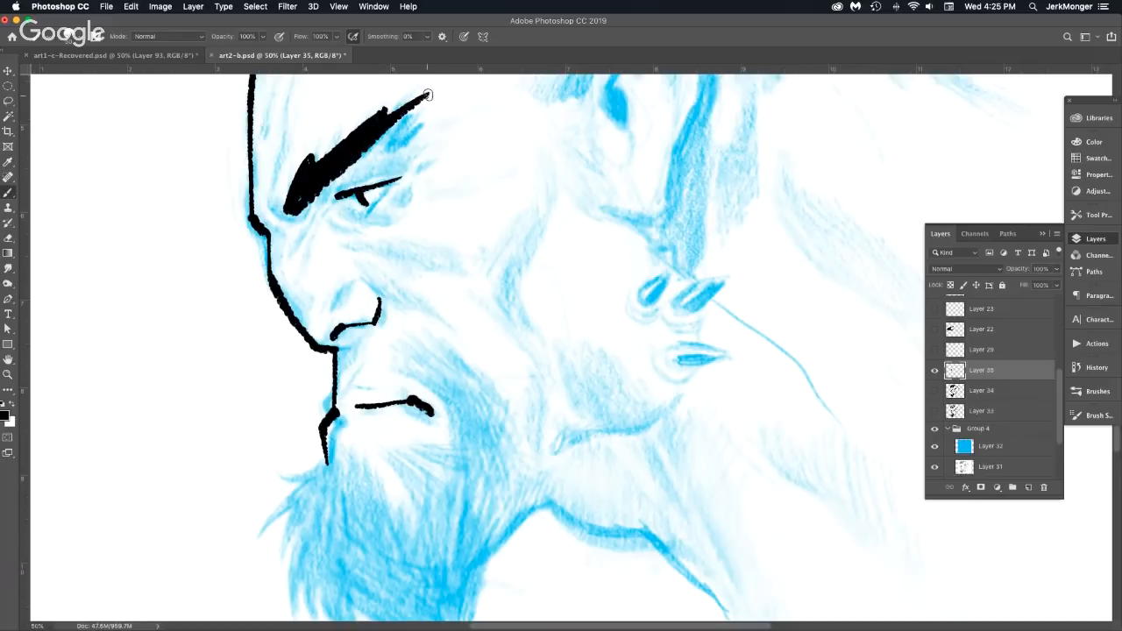
{"action": "left_click_drag", "start_coordinate": [400, 134], "coordinate": [450, 89]}
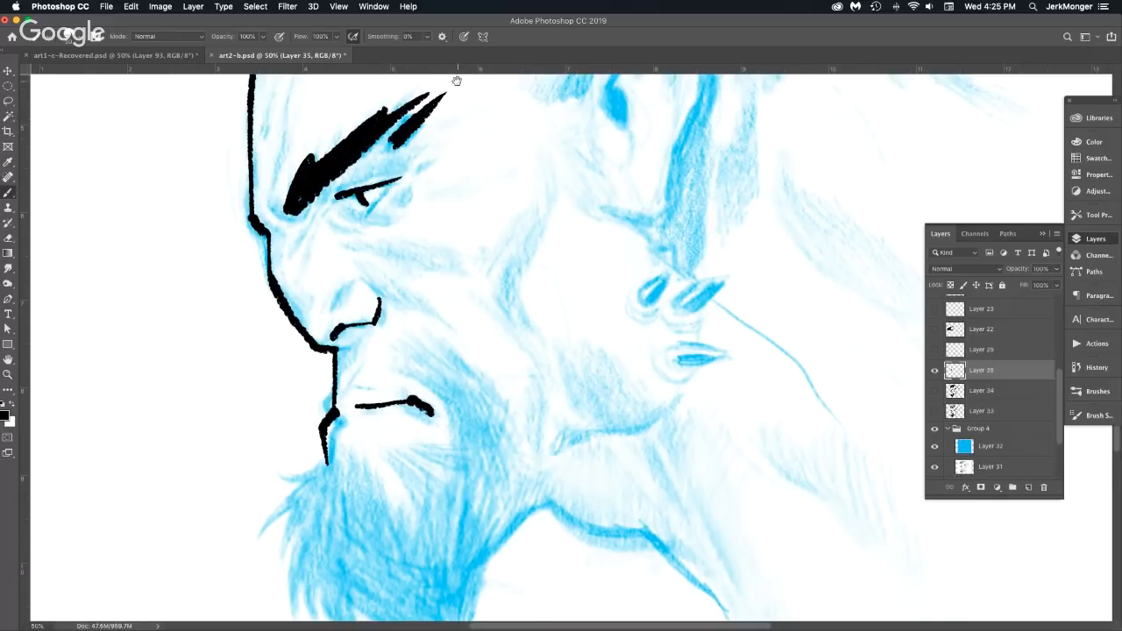
Ink the jagged outer outline of the beard from the chin to the throat and the front contour of the neck.
{"action": "left_click", "coordinate": [473, 299], "text": "alt"}
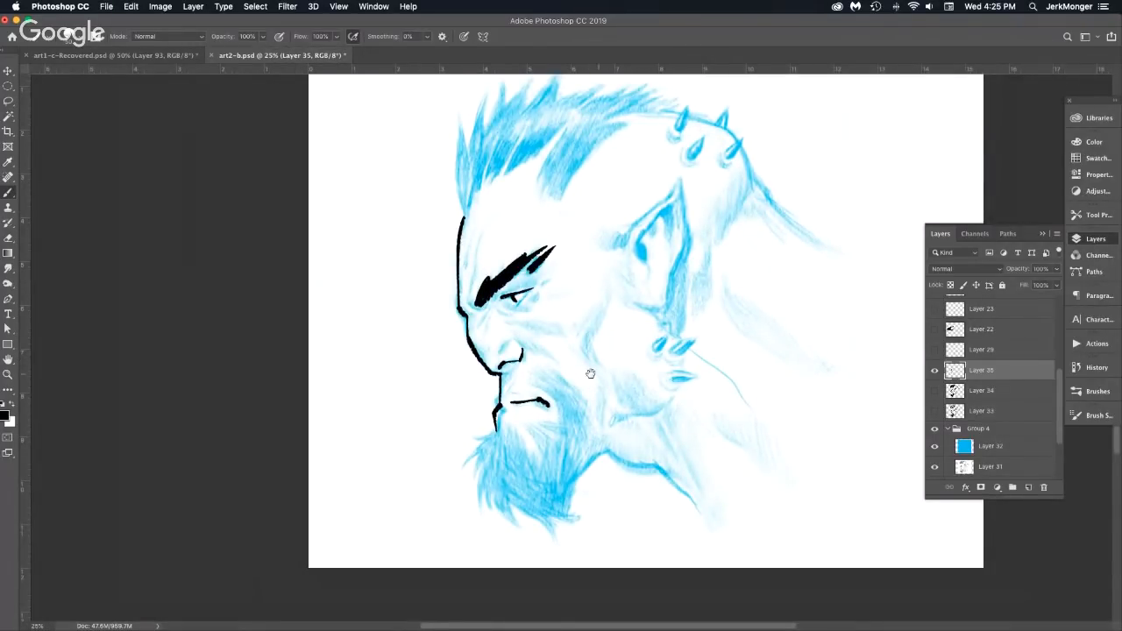
{"action": "left_click_drag", "start_coordinate": [573, 361], "coordinate": [563, 347]}
{"action": "left_click", "coordinate": [538, 324], "text": "super"}
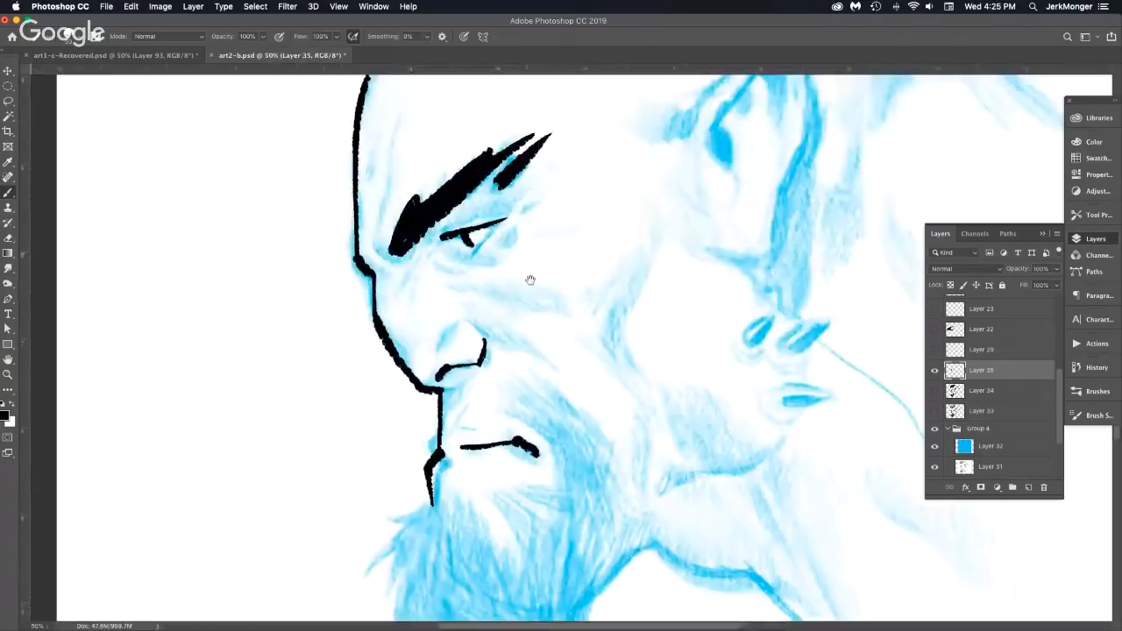
{"action": "mouse_move", "coordinate": [556, 341]}
{"action": "left_mouse_down"}
{"action": "mouse_move", "coordinate": [436, 258]}
{"action": "mouse_move", "coordinate": [425, 168]}
{"action": "left_mouse_up"}
{"action": "mouse_move", "coordinate": [327, 303]}
{"action": "left_mouse_down"}
{"action": "mouse_move", "coordinate": [284, 354]}
{"action": "mouse_move", "coordinate": [313, 350]}
{"action": "mouse_move", "coordinate": [326, 463]}
{"action": "mouse_move", "coordinate": [336, 427]}
{"action": "mouse_move", "coordinate": [453, 495]}
{"action": "mouse_move", "coordinate": [438, 465]}
{"action": "mouse_move", "coordinate": [496, 471]}
{"action": "mouse_move", "coordinate": [491, 393]}
{"action": "mouse_move", "coordinate": [540, 351]}
{"action": "mouse_move", "coordinate": [605, 381]}
{"action": "mouse_move", "coordinate": [658, 376]}
{"action": "mouse_move", "coordinate": [787, 469]}
{"action": "left_mouse_up"}
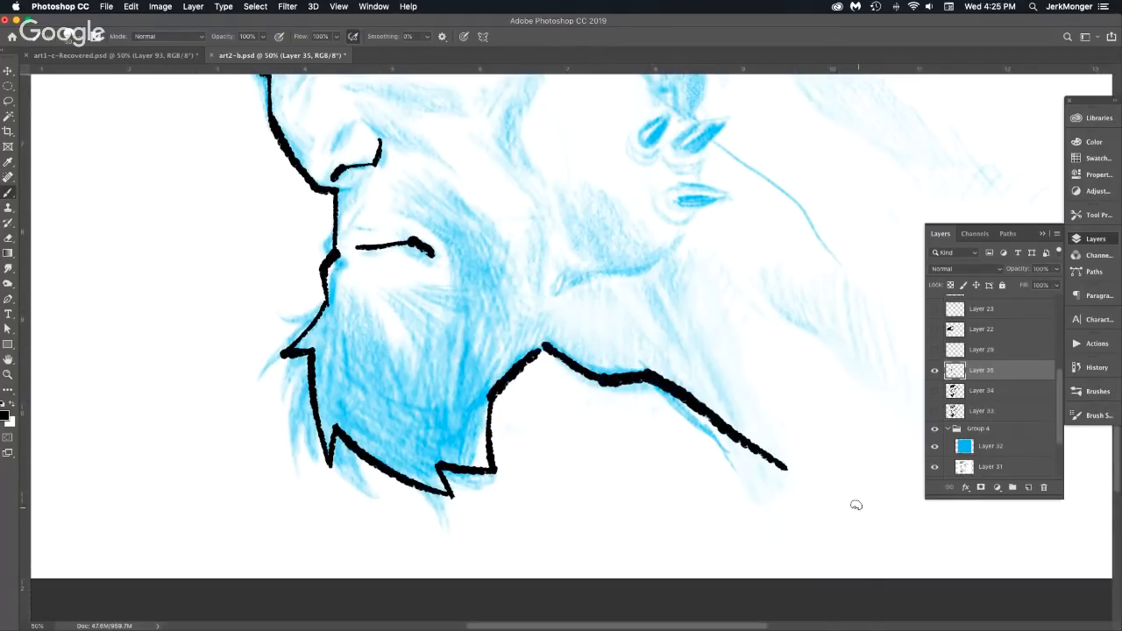
Ink the cheek edge of the beard and its inner contour around the mouth with jagged hair points.
{"action": "mouse_move", "coordinate": [435, 185]}
{"action": "left_mouse_down"}
{"action": "mouse_move", "coordinate": [512, 262]}
{"action": "mouse_move", "coordinate": [519, 359]}
{"action": "left_mouse_up"}
{"action": "left_click_drag", "start_coordinate": [416, 212], "coordinate": [462, 267]}
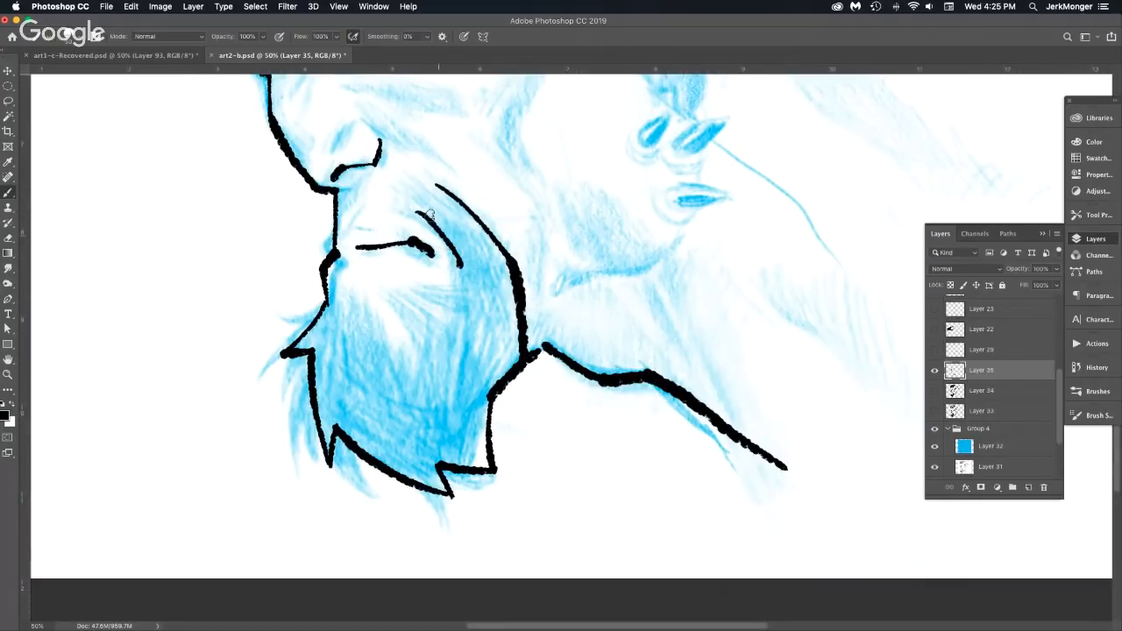
{"action": "mouse_move", "coordinate": [419, 213]}
{"action": "left_mouse_down"}
{"action": "mouse_move", "coordinate": [451, 221]}
{"action": "mouse_move", "coordinate": [423, 185]}
{"action": "mouse_move", "coordinate": [441, 189]}
{"action": "left_mouse_up"}
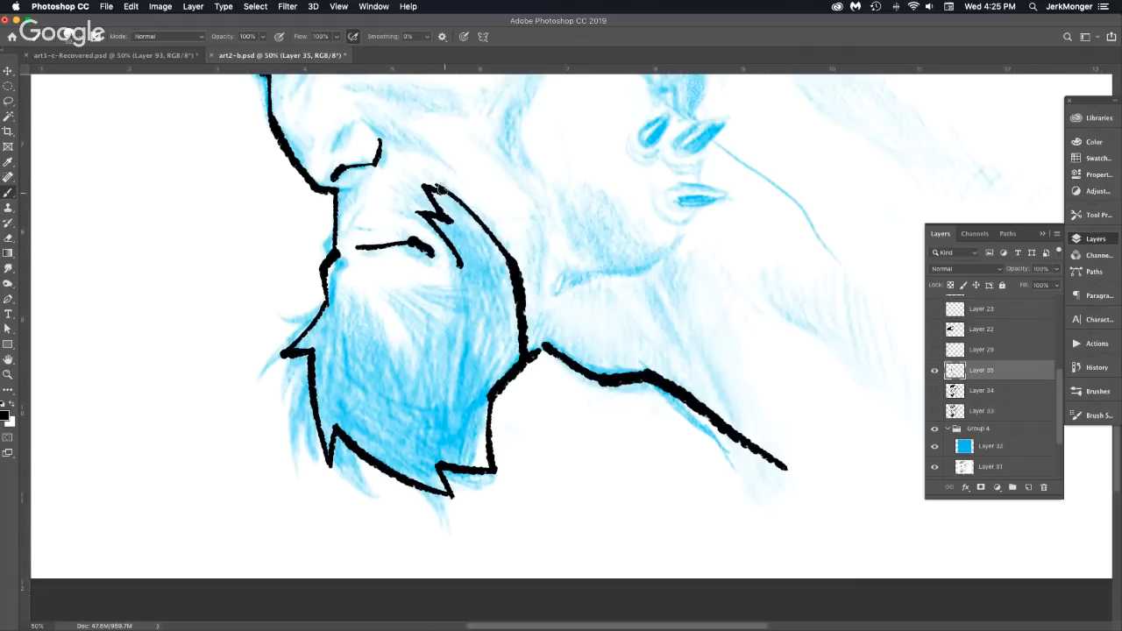
{"action": "left_click_drag", "start_coordinate": [457, 269], "coordinate": [426, 346]}
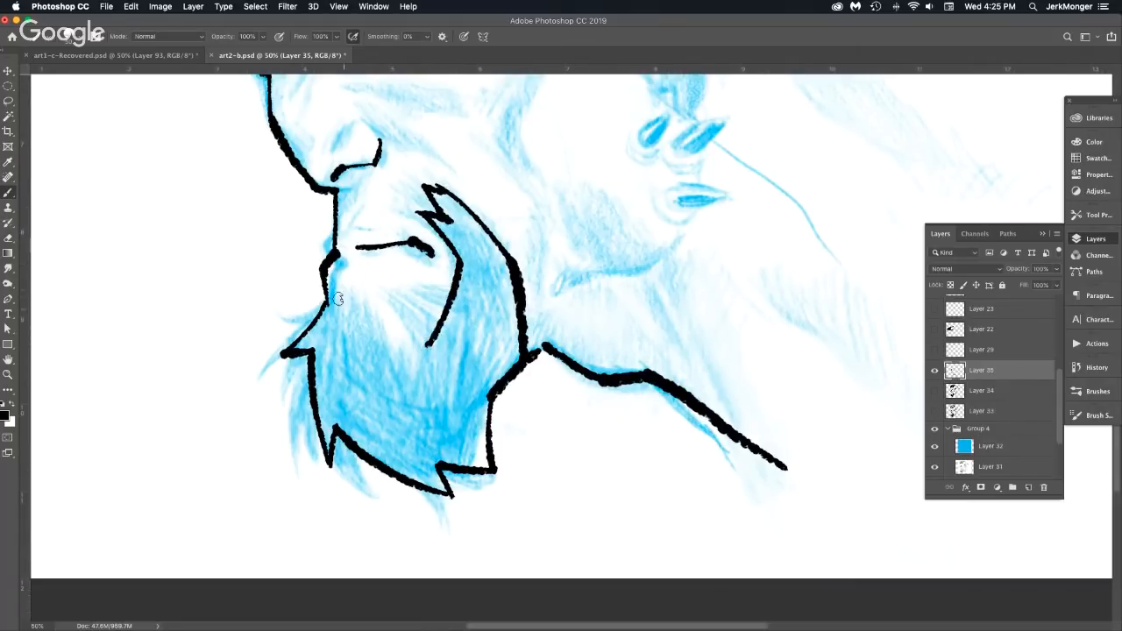
{"action": "mouse_move", "coordinate": [332, 267]}
{"action": "left_mouse_down"}
{"action": "mouse_move", "coordinate": [324, 298]}
{"action": "mouse_move", "coordinate": [342, 326]}
{"action": "mouse_move", "coordinate": [352, 306]}
{"action": "mouse_move", "coordinate": [403, 349]}
{"action": "mouse_move", "coordinate": [396, 303]}
{"action": "mouse_move", "coordinate": [427, 344]}
{"action": "left_mouse_up"}
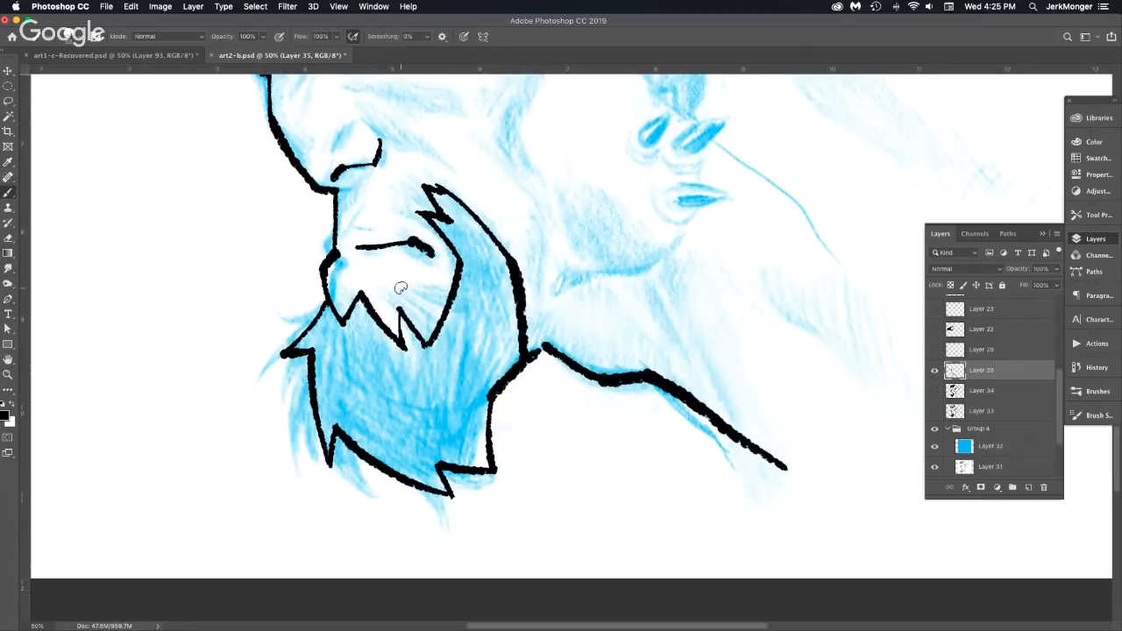
Ink the jawline below the jaw spikes and the angular cheek contour, and add the upper curve of the nostril wing.
{"action": "mouse_move", "coordinate": [530, 295]}
{"action": "left_mouse_down"}
{"action": "mouse_move", "coordinate": [463, 373]}
{"action": "mouse_move", "coordinate": [510, 367]}
{"action": "mouse_move", "coordinate": [554, 320]}
{"action": "left_mouse_up"}
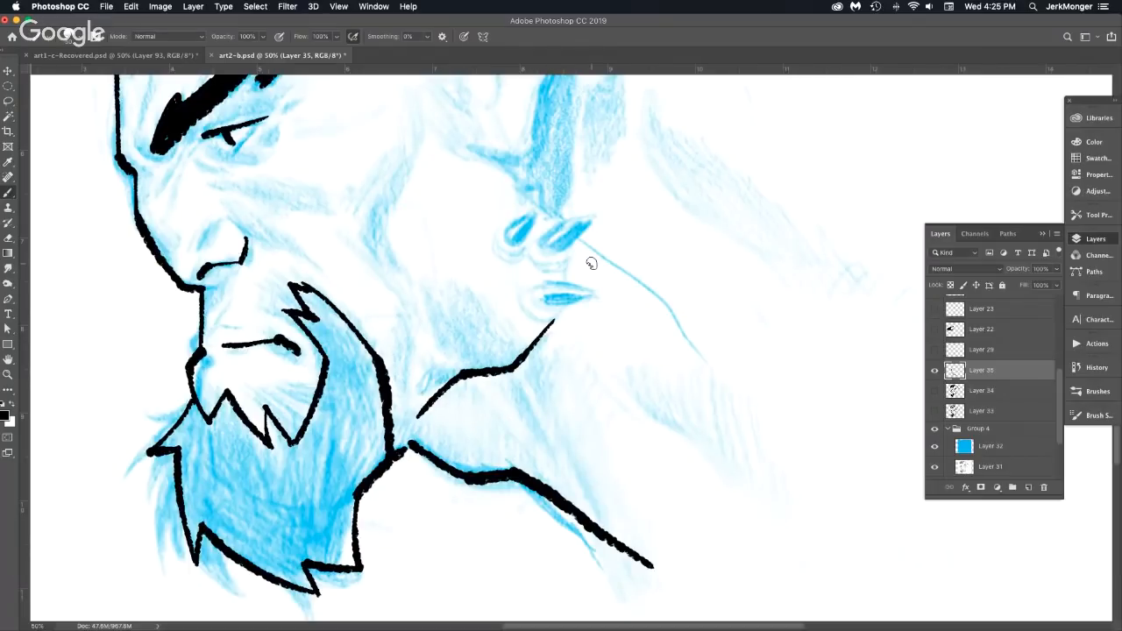
{"action": "left_click_drag", "start_coordinate": [614, 335], "coordinate": [553, 466]}
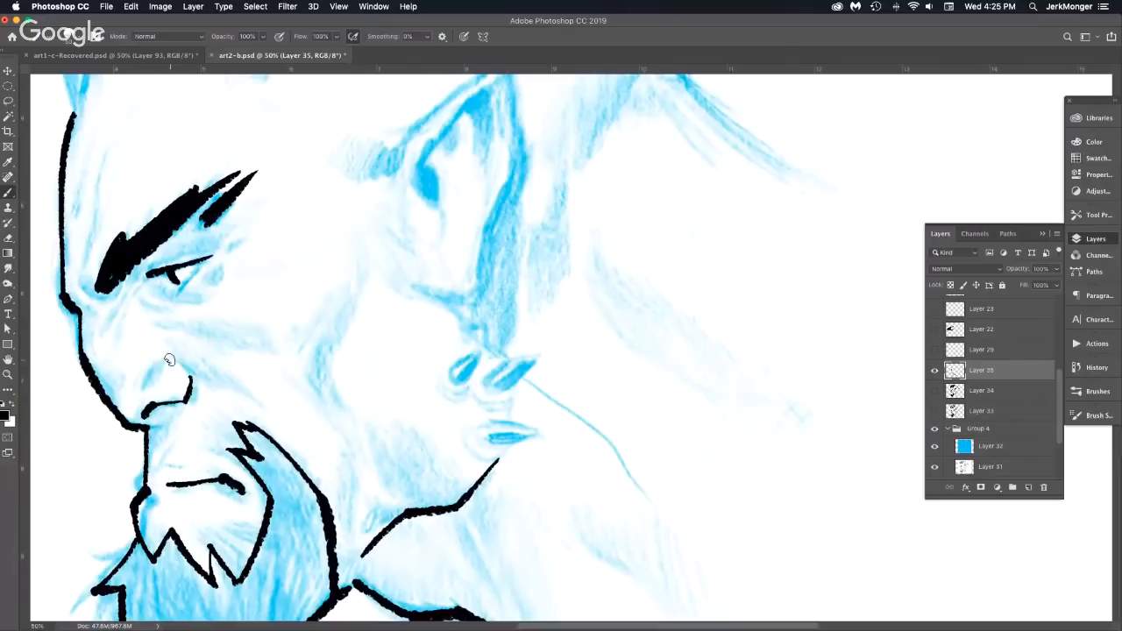
{"action": "left_click_drag", "start_coordinate": [167, 357], "coordinate": [192, 379]}
{"action": "mouse_move", "coordinate": [317, 370]}
{"action": "left_mouse_down"}
{"action": "mouse_move", "coordinate": [354, 298]}
{"action": "mouse_move", "coordinate": [325, 354]}
{"action": "mouse_move", "coordinate": [366, 438]}
{"action": "left_mouse_up"}
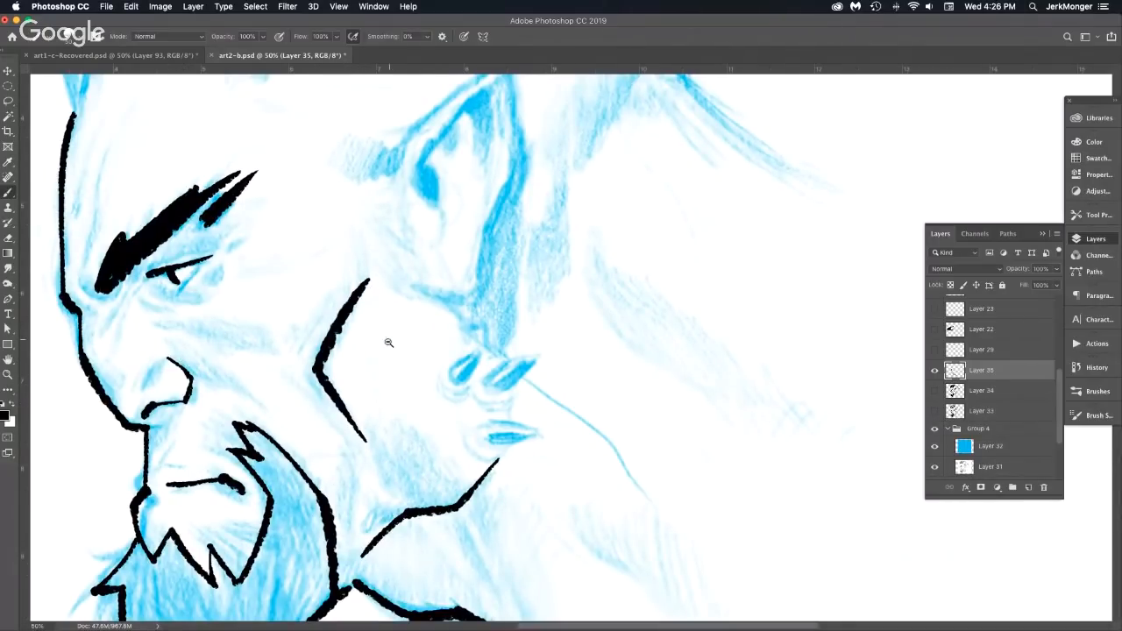
Ink the front lock of the mohawk and its jagged lower hairline with pointed tufts running back across the temple.
{"action": "scroll", "coordinate": [390, 343], "scroll_direction": "down", "scroll_amount": 1}
{"action": "scroll", "coordinate": [390, 343], "scroll_direction": "down", "scroll_amount": 3}
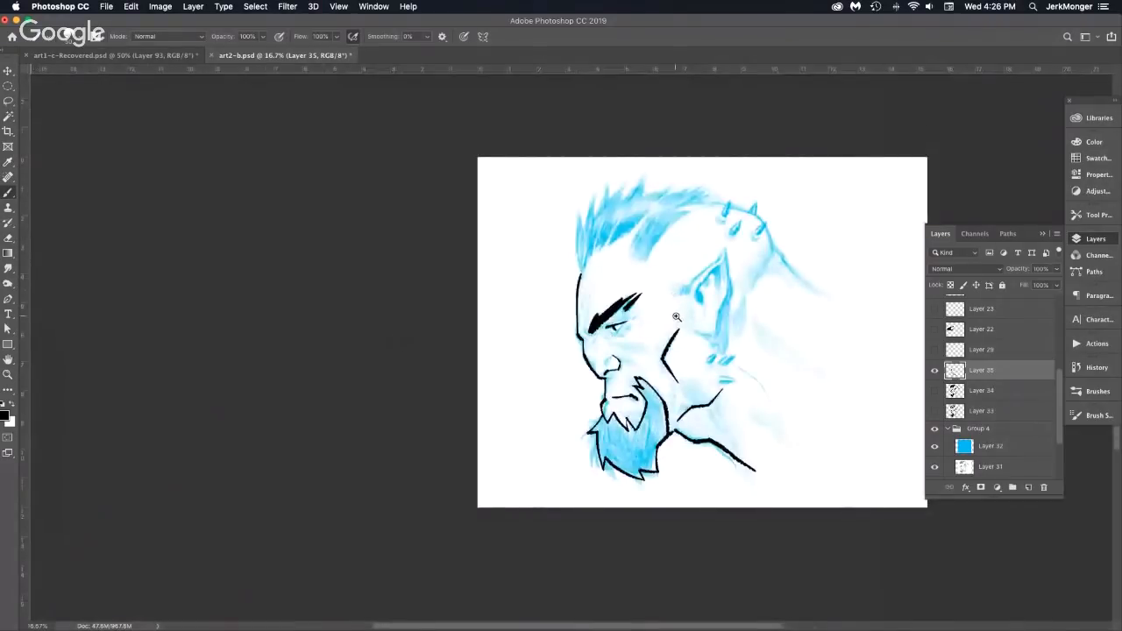
{"action": "scroll", "coordinate": [699, 282], "scroll_direction": "up", "scroll_amount": 1}
{"action": "scroll", "coordinate": [561, 260], "scroll_direction": "up", "scroll_amount": 1}
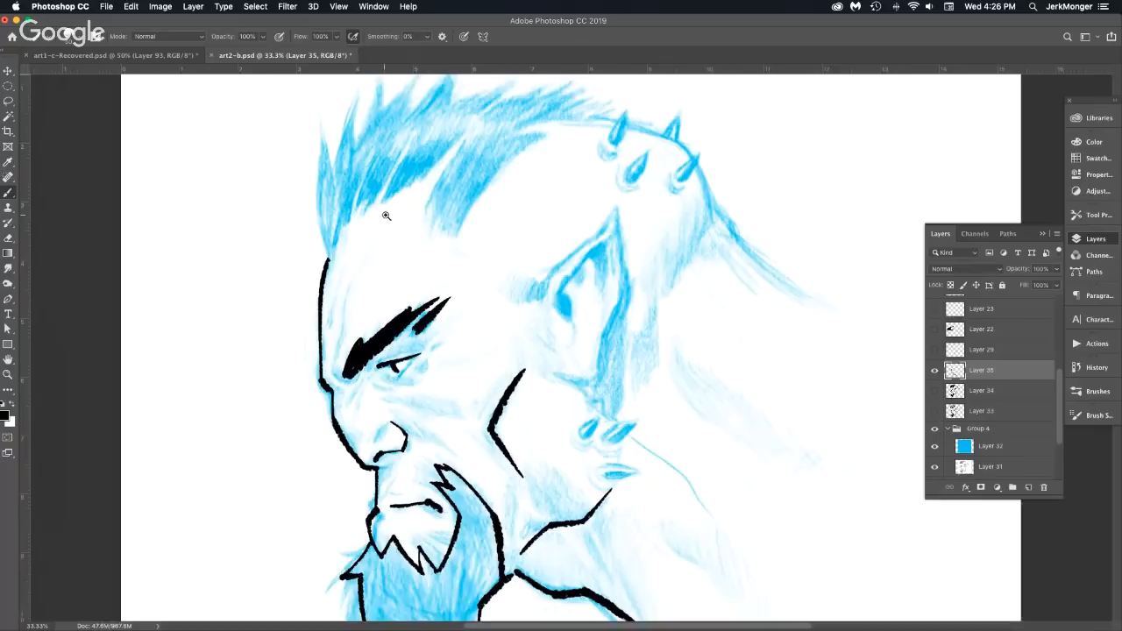
{"action": "scroll", "coordinate": [383, 215], "scroll_direction": "up", "scroll_amount": 1}
{"action": "left_click_drag", "start_coordinate": [333, 198], "coordinate": [268, 293]}
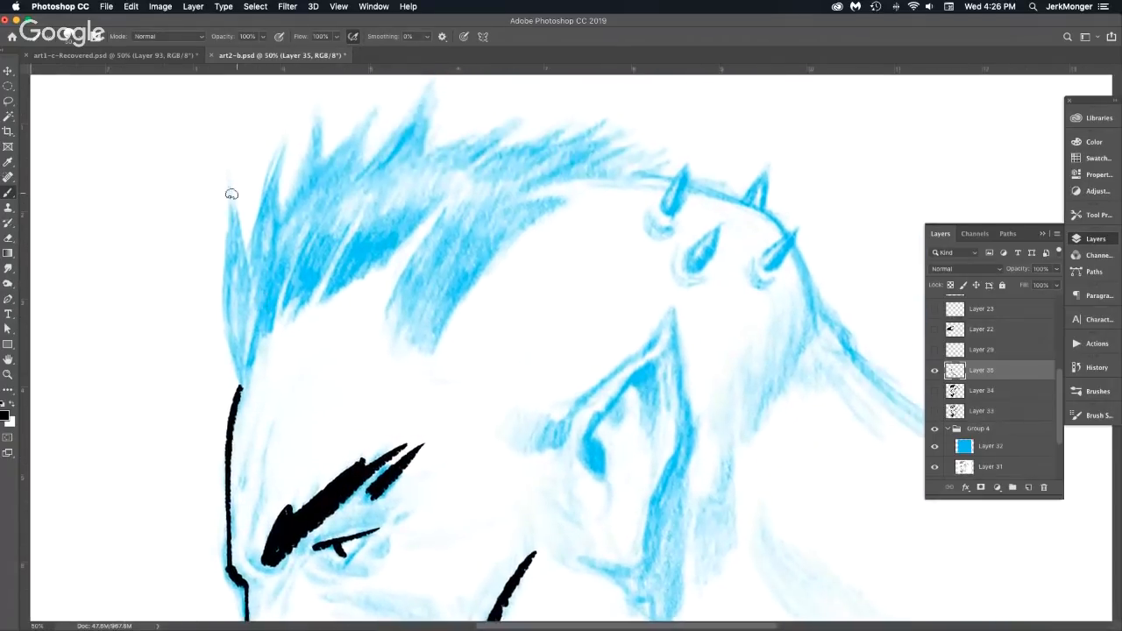
{"action": "left_click_drag", "start_coordinate": [227, 179], "coordinate": [245, 246]}
{"action": "mouse_move", "coordinate": [227, 180]}
{"action": "left_mouse_down"}
{"action": "mouse_move", "coordinate": [221, 307]}
{"action": "mouse_move", "coordinate": [238, 384]}
{"action": "mouse_move", "coordinate": [291, 271]}
{"action": "mouse_move", "coordinate": [317, 290]}
{"action": "mouse_move", "coordinate": [344, 239]}
{"action": "mouse_move", "coordinate": [321, 306]}
{"action": "mouse_move", "coordinate": [444, 212]}
{"action": "mouse_move", "coordinate": [379, 320]}
{"action": "left_mouse_up"}
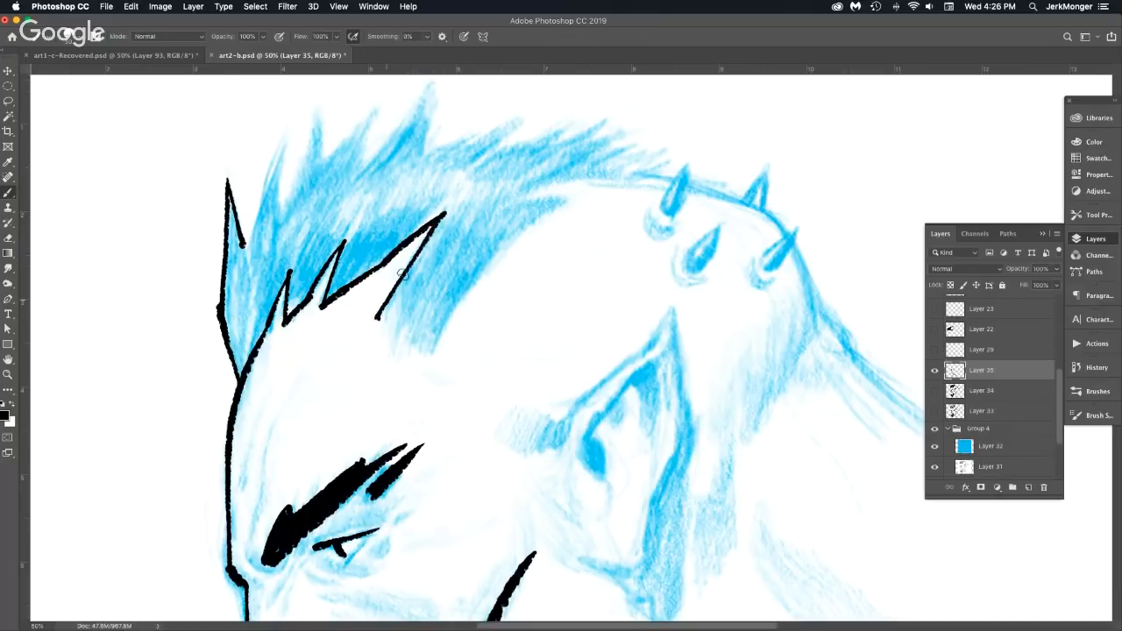
{"action": "key", "text": "super+z"}
{"action": "mouse_move", "coordinate": [383, 264]}
{"action": "left_mouse_down"}
{"action": "mouse_move", "coordinate": [441, 208]}
{"action": "mouse_move", "coordinate": [390, 311]}
{"action": "mouse_move", "coordinate": [422, 275]}
{"action": "mouse_move", "coordinate": [410, 344]}
{"action": "mouse_move", "coordinate": [449, 279]}
{"action": "mouse_move", "coordinate": [438, 341]}
{"action": "mouse_move", "coordinate": [503, 244]}
{"action": "mouse_move", "coordinate": [577, 196]}
{"action": "mouse_move", "coordinate": [506, 200]}
{"action": "left_mouse_up"}
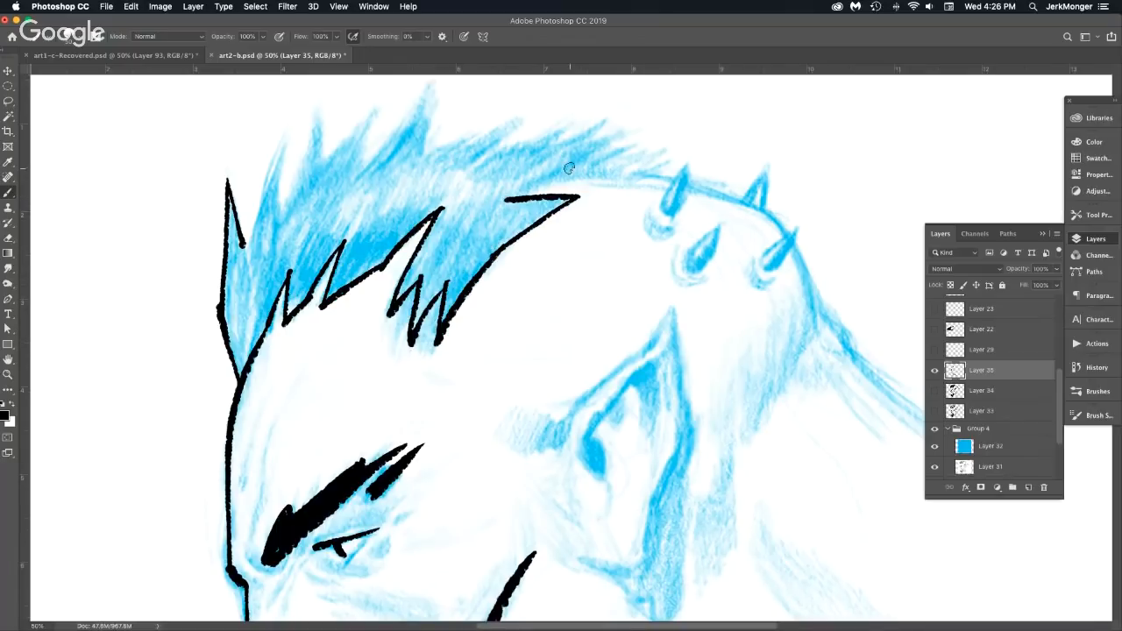
Ink the jagged upper contour of the mohawk from the front lock back to the first scalp spike.
{"action": "mouse_move", "coordinate": [243, 249]}
{"action": "left_mouse_down"}
{"action": "mouse_move", "coordinate": [294, 135]}
{"action": "mouse_move", "coordinate": [292, 210]}
{"action": "mouse_move", "coordinate": [478, 93]}
{"action": "mouse_move", "coordinate": [450, 147]}
{"action": "mouse_move", "coordinate": [651, 147]}
{"action": "mouse_move", "coordinate": [604, 172]}
{"action": "mouse_move", "coordinate": [671, 175]}
{"action": "left_mouse_up"}
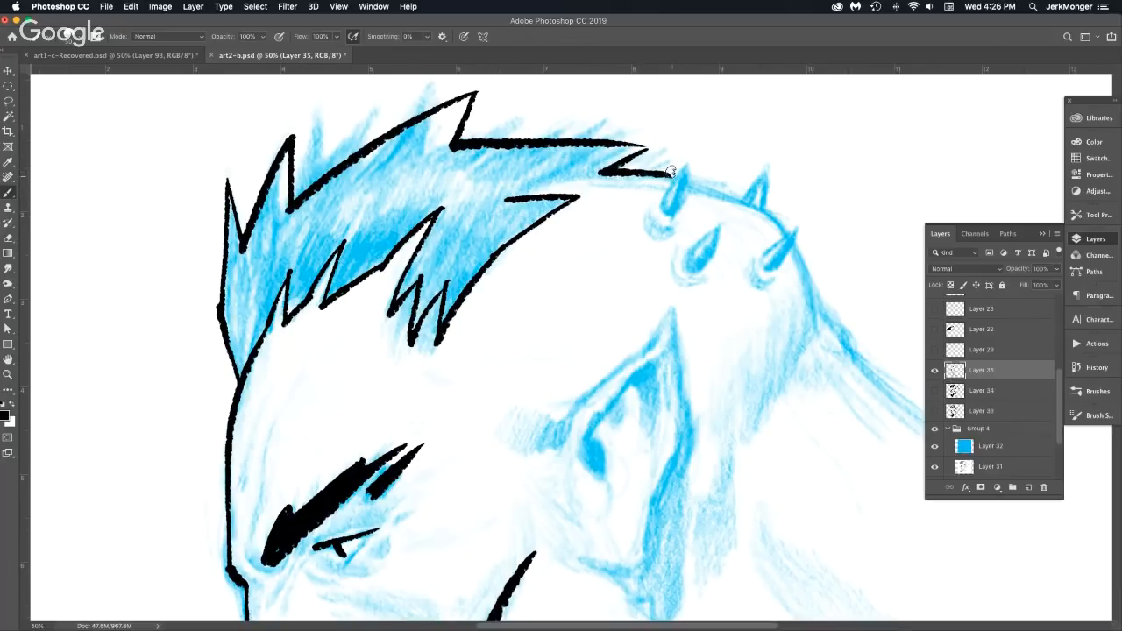
{"action": "mouse_move", "coordinate": [530, 189]}
{"action": "left_mouse_down"}
{"action": "mouse_move", "coordinate": [642, 167]}
{"action": "mouse_move", "coordinate": [583, 251]}
{"action": "left_mouse_up"}
{"action": "left_click", "coordinate": [577, 265], "text": "alt"}
{"action": "left_click", "coordinate": [584, 262], "text": "alt"}
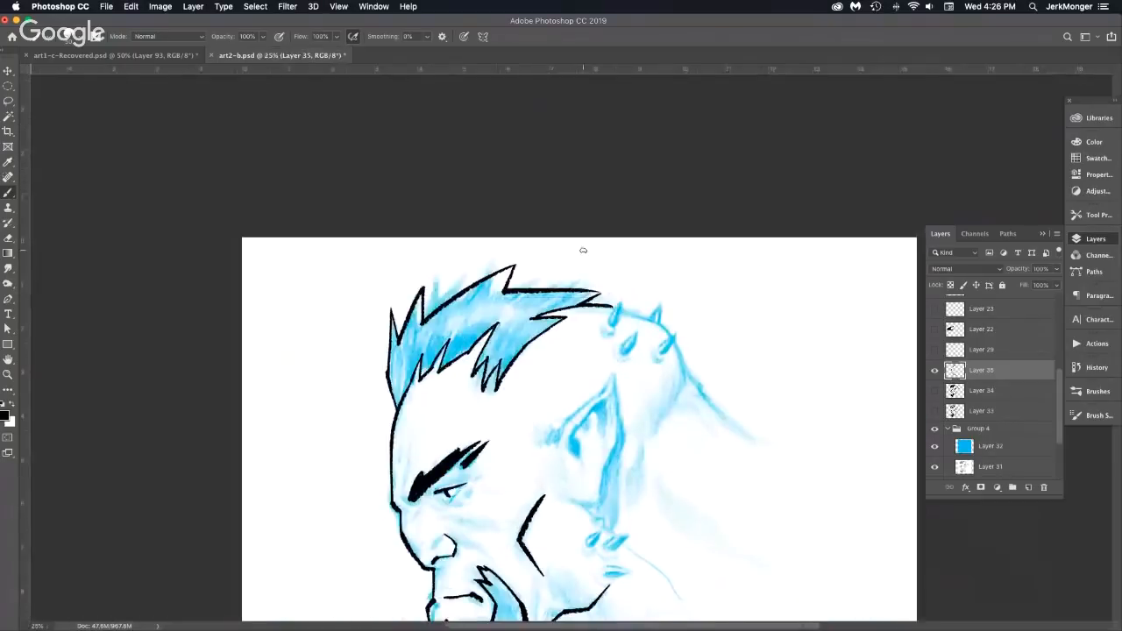
Ink the four scalp spikes with curved marks at their bases and the thick skull contour running past them.
{"action": "left_click", "coordinate": [631, 320]}
{"action": "left_click", "coordinate": [637, 316]}
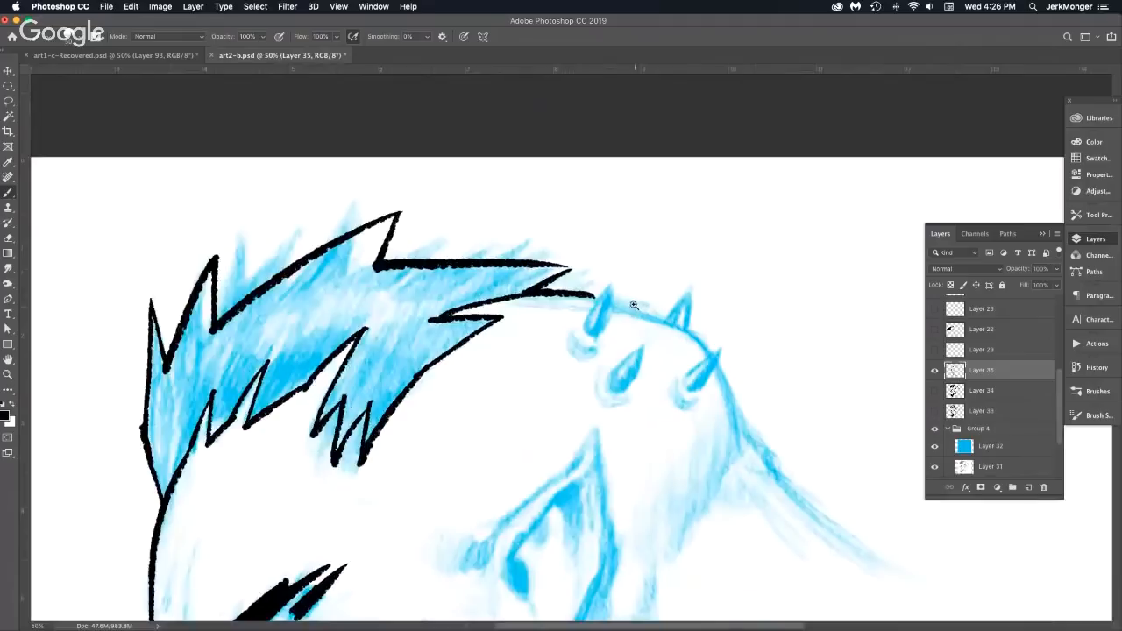
{"action": "left_click", "coordinate": [627, 309]}
{"action": "mouse_move", "coordinate": [607, 270]}
{"action": "left_mouse_down"}
{"action": "mouse_move", "coordinate": [573, 330]}
{"action": "mouse_move", "coordinate": [591, 337]}
{"action": "mouse_move", "coordinate": [604, 274]}
{"action": "left_mouse_up"}
{"action": "left_click_drag", "start_coordinate": [561, 360], "coordinate": [584, 366]}
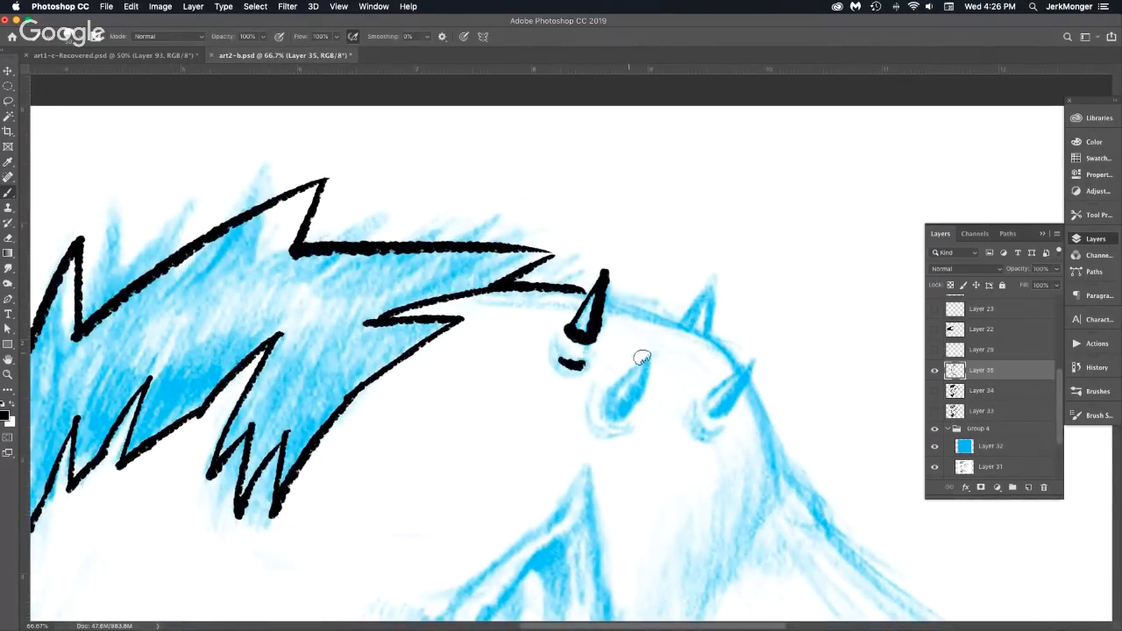
{"action": "mouse_move", "coordinate": [630, 396]}
{"action": "left_mouse_down"}
{"action": "mouse_move", "coordinate": [612, 412]}
{"action": "mouse_move", "coordinate": [621, 415]}
{"action": "mouse_move", "coordinate": [654, 351]}
{"action": "mouse_move", "coordinate": [624, 387]}
{"action": "mouse_move", "coordinate": [652, 352]}
{"action": "left_mouse_up"}
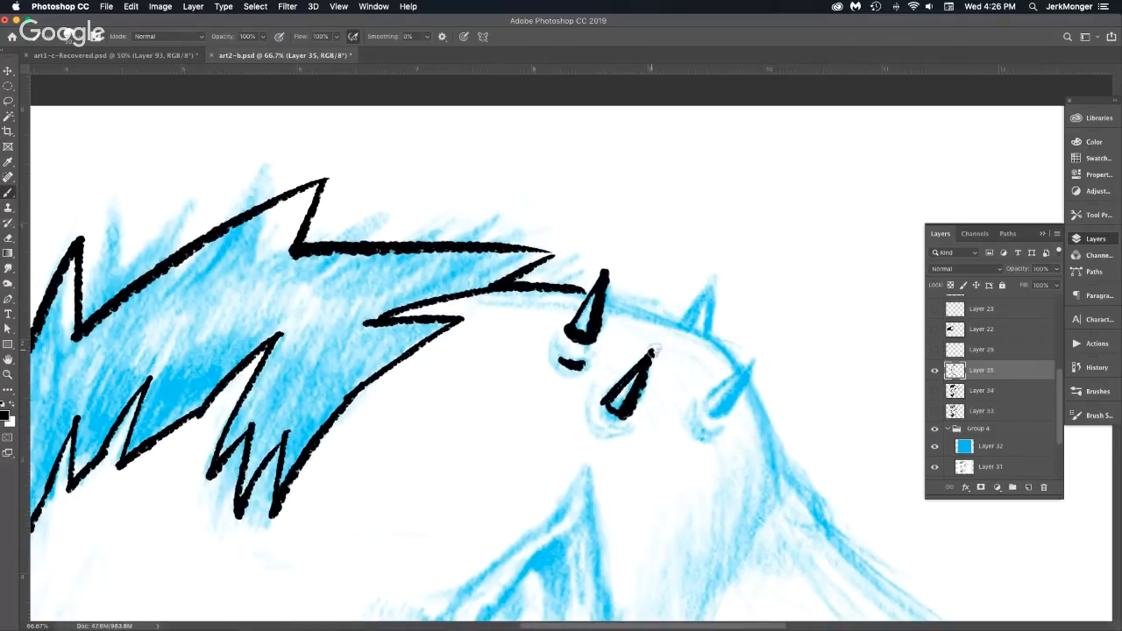
{"action": "left_click_drag", "start_coordinate": [600, 427], "coordinate": [627, 430]}
{"action": "mouse_move", "coordinate": [679, 328]}
{"action": "left_mouse_down"}
{"action": "mouse_move", "coordinate": [709, 283]}
{"action": "mouse_move", "coordinate": [704, 333]}
{"action": "left_mouse_up"}
{"action": "mouse_move", "coordinate": [605, 293]}
{"action": "left_mouse_down"}
{"action": "mouse_move", "coordinate": [735, 344]}
{"action": "mouse_move", "coordinate": [783, 463]}
{"action": "left_mouse_up"}
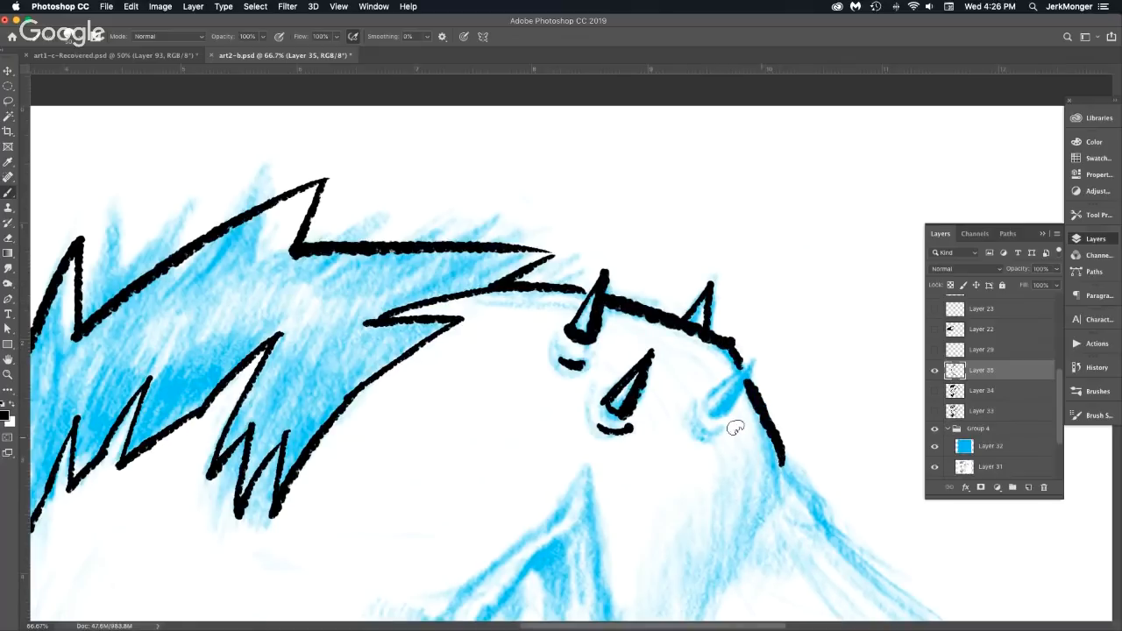
{"action": "mouse_move", "coordinate": [718, 413]}
{"action": "left_mouse_down"}
{"action": "mouse_move", "coordinate": [748, 367]}
{"action": "mouse_move", "coordinate": [711, 395]}
{"action": "mouse_move", "coordinate": [730, 431]}
{"action": "left_mouse_up"}
Ink the pointed ear's outer outline and its inner folds with two small angular shapes.
{"action": "left_click_drag", "start_coordinate": [676, 381], "coordinate": [484, 163]}
{"action": "left_click", "coordinate": [590, 294], "text": "alt"}
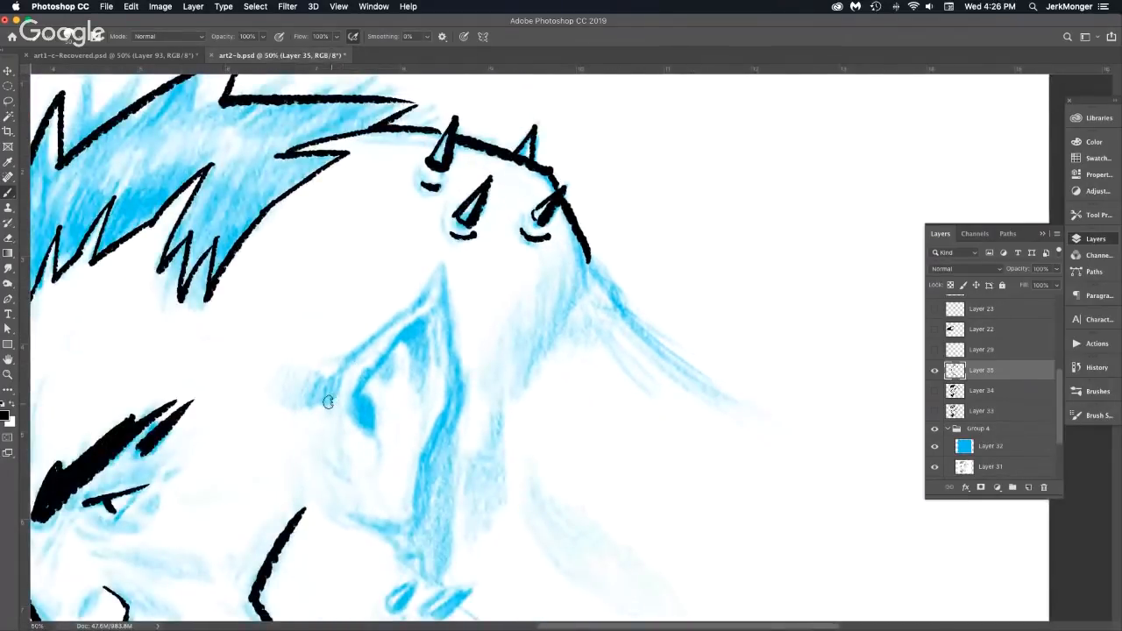
{"action": "mouse_move", "coordinate": [329, 403]}
{"action": "left_mouse_down"}
{"action": "mouse_move", "coordinate": [344, 363]}
{"action": "mouse_move", "coordinate": [446, 268]}
{"action": "mouse_move", "coordinate": [456, 396]}
{"action": "mouse_move", "coordinate": [401, 518]}
{"action": "mouse_move", "coordinate": [351, 504]}
{"action": "left_mouse_up"}
{"action": "mouse_move", "coordinate": [355, 408]}
{"action": "left_mouse_down"}
{"action": "mouse_move", "coordinate": [382, 438]}
{"action": "mouse_move", "coordinate": [374, 471]}
{"action": "mouse_move", "coordinate": [427, 310]}
{"action": "mouse_move", "coordinate": [379, 419]}
{"action": "left_mouse_up"}
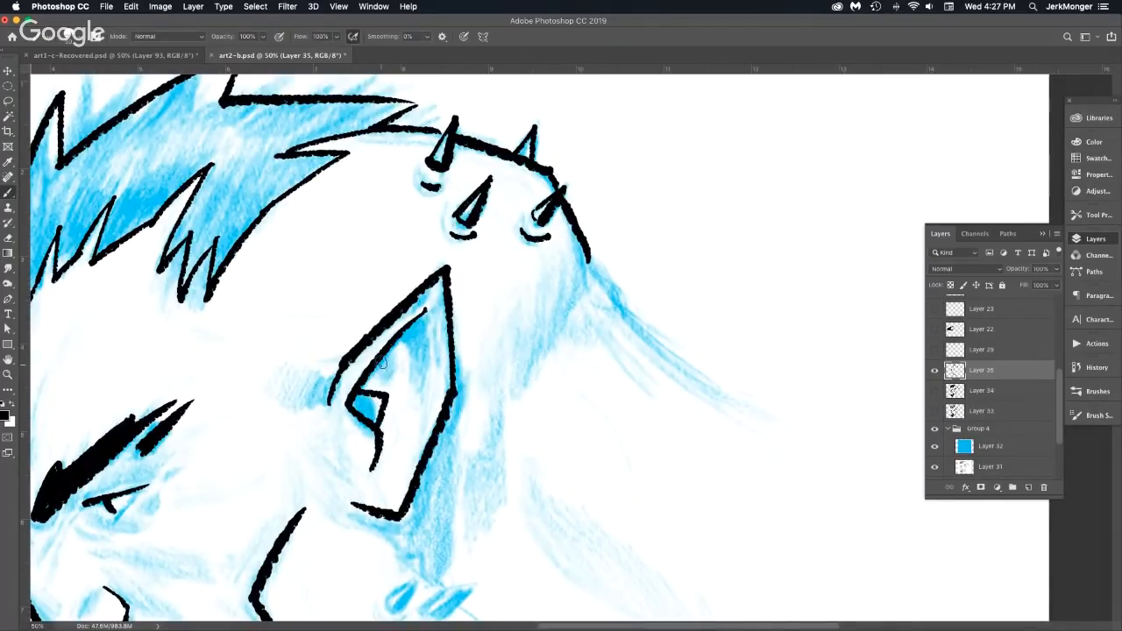
{"action": "left_click_drag", "start_coordinate": [406, 337], "coordinate": [424, 309]}
{"action": "left_click", "coordinate": [472, 424], "text": "alt"}
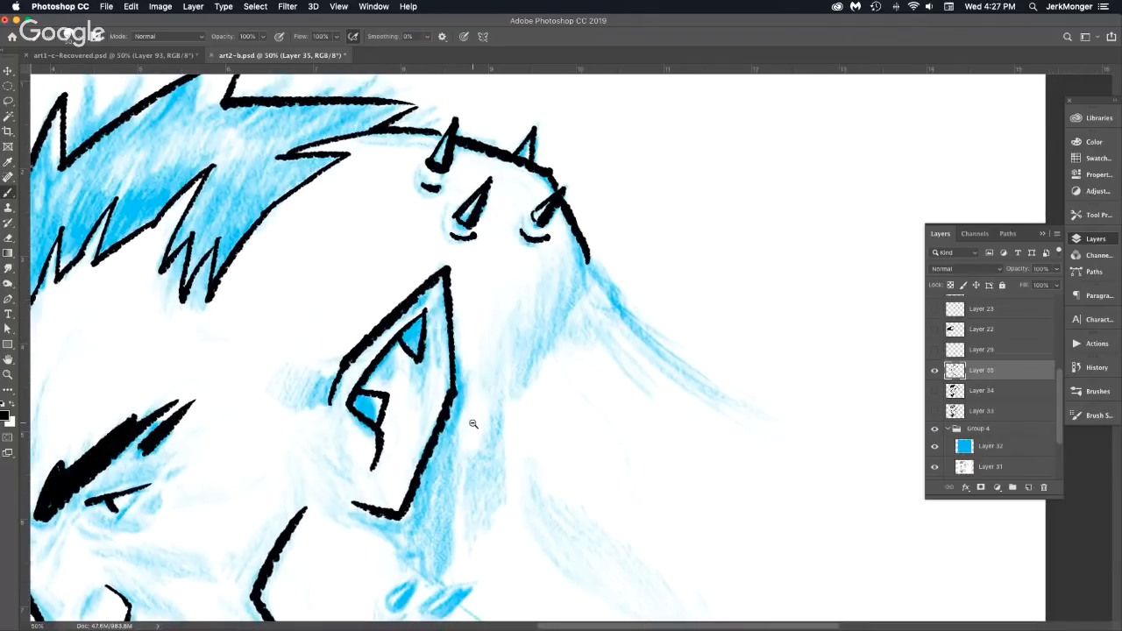
{"action": "left_click", "coordinate": [472, 422], "text": "alt"}
Add a short stroke under the eye and ink the back contour from the skull down toward the shoulder.
{"action": "left_click", "coordinate": [586, 344], "text": "super"}
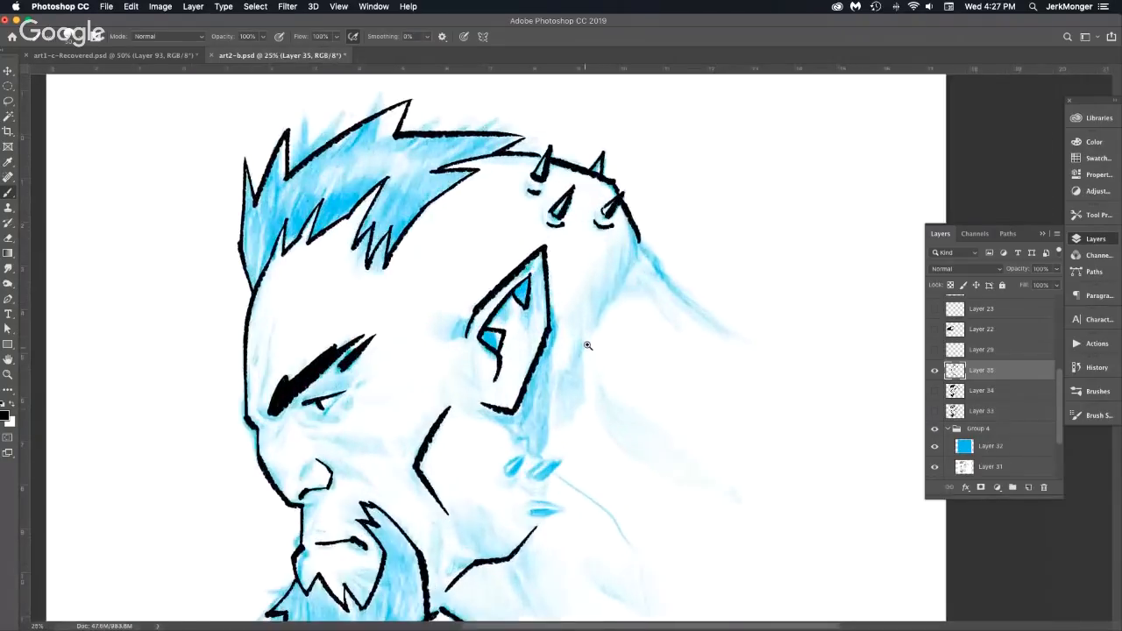
{"action": "left_click_drag", "start_coordinate": [343, 411], "coordinate": [333, 419]}
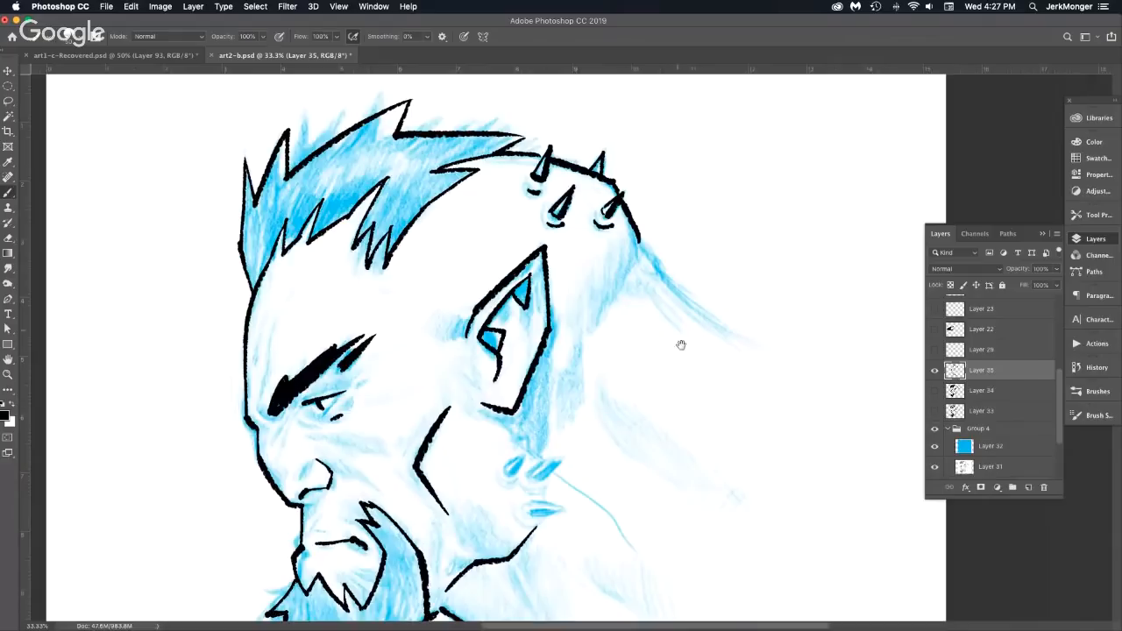
{"action": "mouse_move", "coordinate": [655, 364]}
{"action": "left_mouse_down"}
{"action": "mouse_move", "coordinate": [556, 171]}
{"action": "mouse_move", "coordinate": [379, 155]}
{"action": "mouse_move", "coordinate": [460, 279]}
{"action": "left_mouse_up"}
{"action": "right_click", "coordinate": [399, 212]}
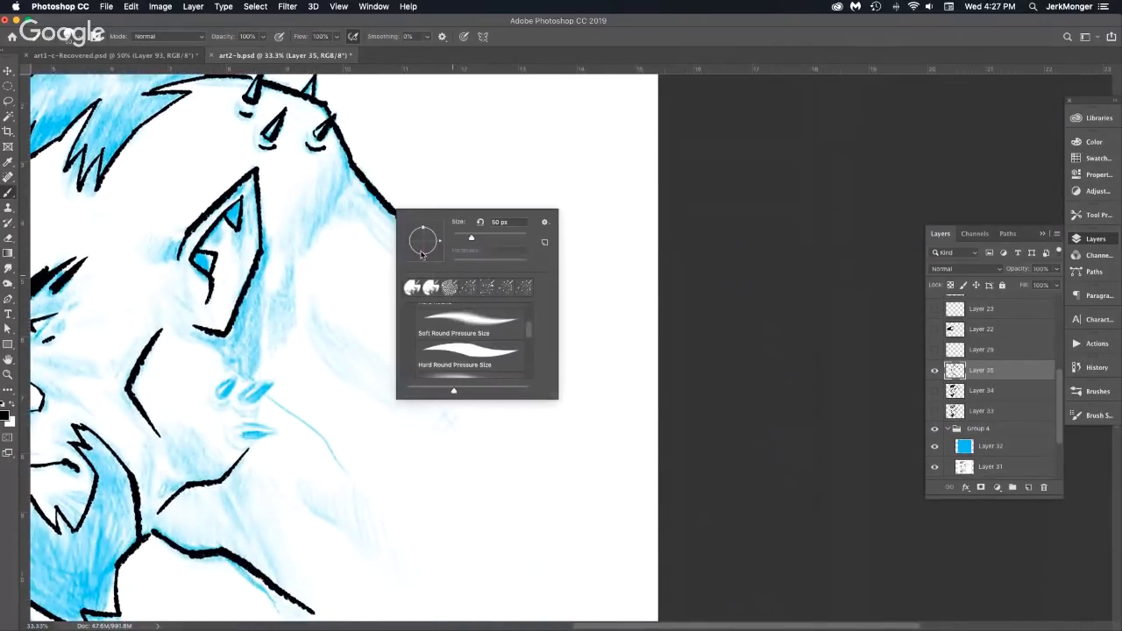
{"action": "left_click", "coordinate": [513, 136]}
Ink the jaw edge below the ear with its three small spikes, and two slanted lines along the neck.
{"action": "mouse_move", "coordinate": [204, 331]}
{"action": "left_mouse_down"}
{"action": "mouse_move", "coordinate": [258, 382]}
{"action": "mouse_move", "coordinate": [240, 400]}
{"action": "mouse_move", "coordinate": [244, 440]}
{"action": "mouse_move", "coordinate": [236, 427]}
{"action": "left_mouse_up"}
{"action": "left_click_drag", "start_coordinate": [235, 388], "coordinate": [212, 400]}
{"action": "mouse_move", "coordinate": [226, 400]}
{"action": "left_mouse_down"}
{"action": "mouse_move", "coordinate": [237, 380]}
{"action": "mouse_move", "coordinate": [214, 409]}
{"action": "left_mouse_up"}
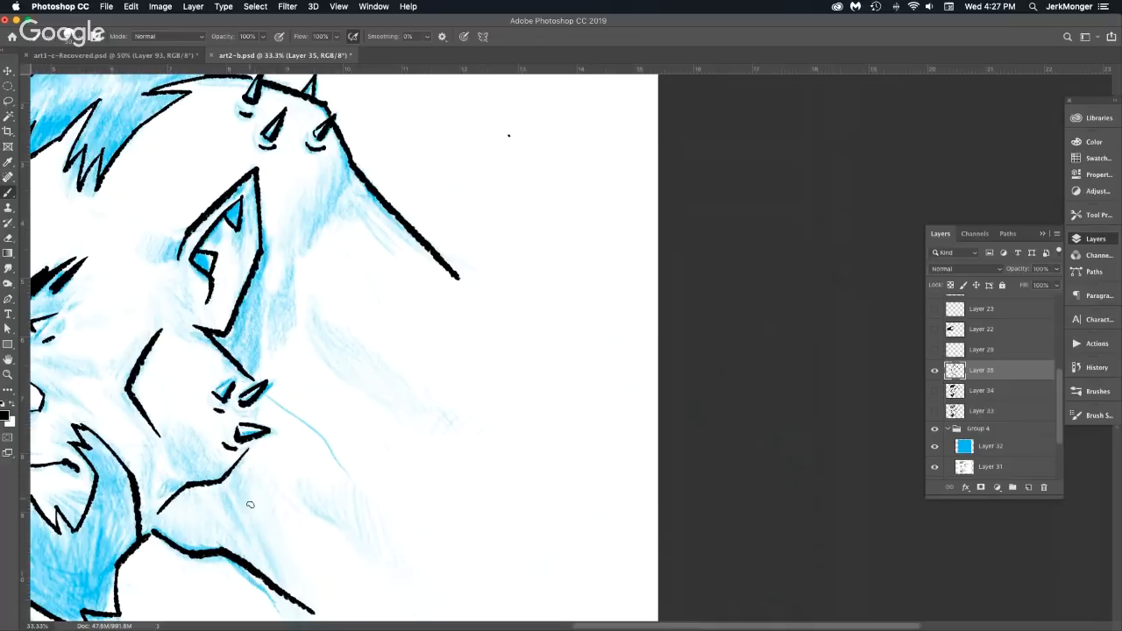
{"action": "left_click_drag", "start_coordinate": [240, 472], "coordinate": [286, 577]}
{"action": "left_click_drag", "start_coordinate": [267, 501], "coordinate": [320, 617]}
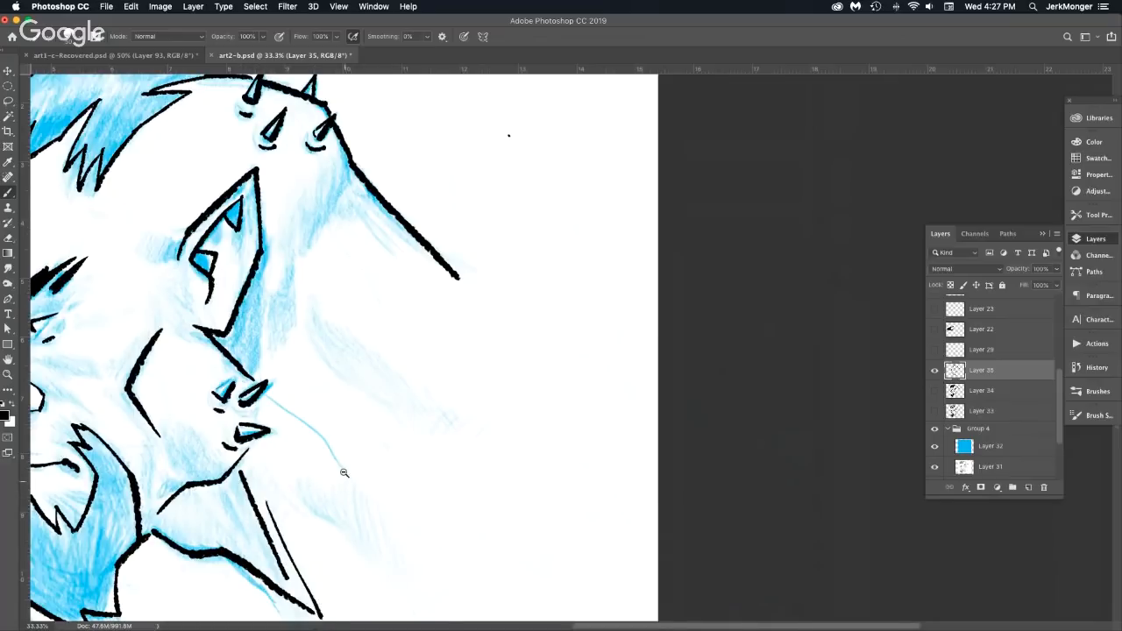
Hide the blue sketch group, Group 4, and view the whole inked drawing on its own.
{"action": "key", "text": "super+minus"}
{"action": "key", "text": "super+minus"}
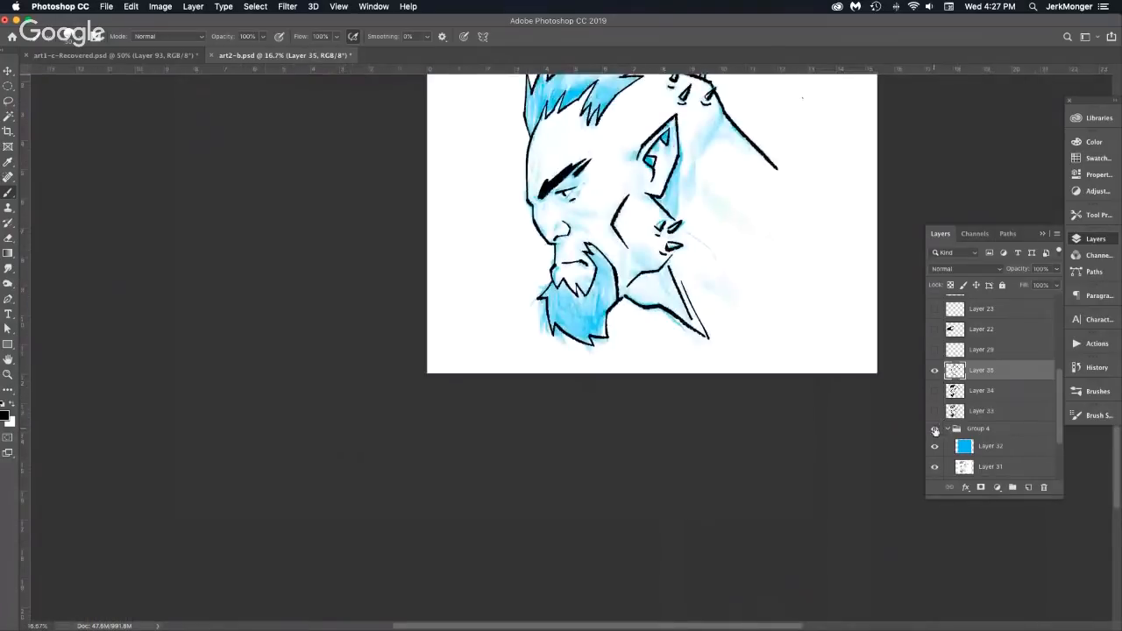
{"action": "left_click", "coordinate": [935, 429]}
{"action": "left_click_drag", "start_coordinate": [766, 362], "coordinate": [615, 442]}
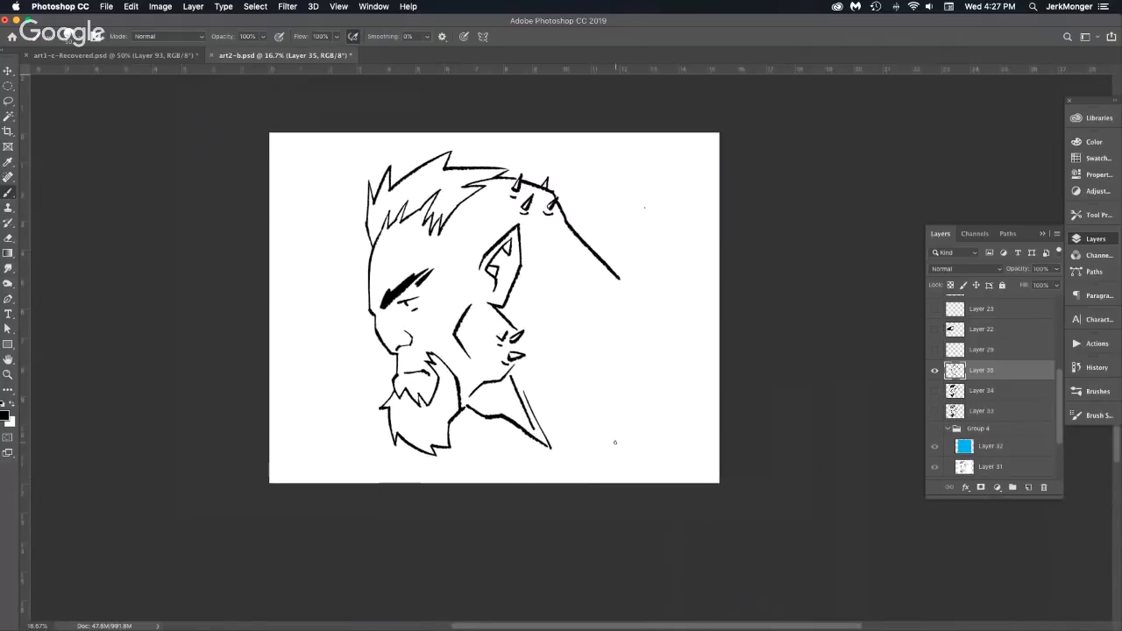
Try to select the inside of the beard and the mohawk with the Magic Wand.
{"action": "key", "text": "w"}
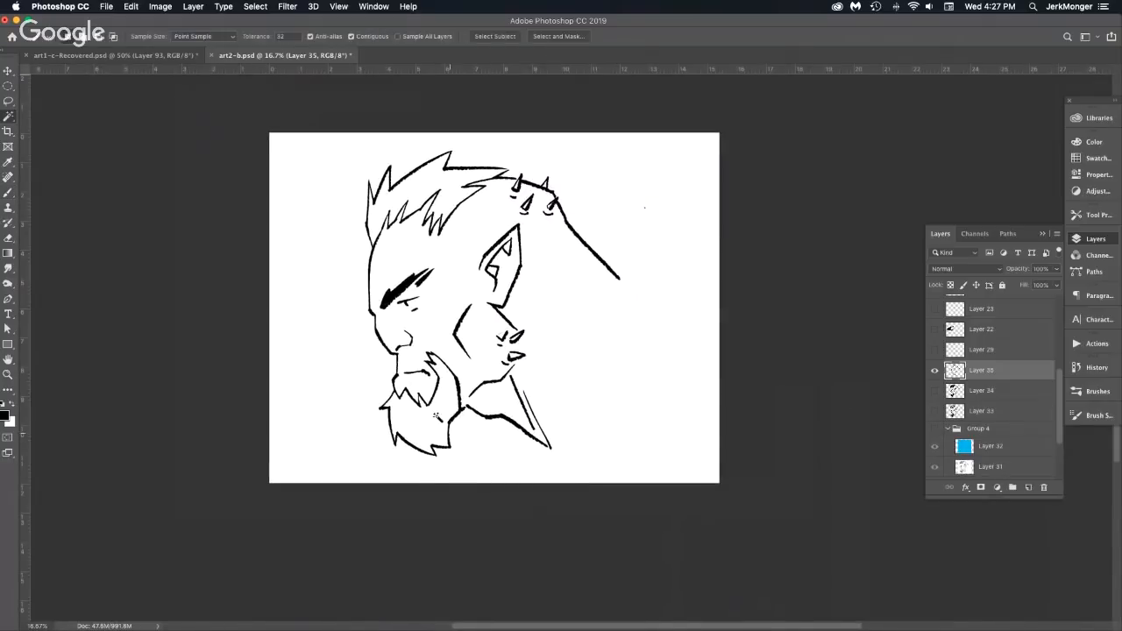
{"action": "left_click", "coordinate": [427, 420]}
{"action": "left_click", "coordinate": [449, 182]}
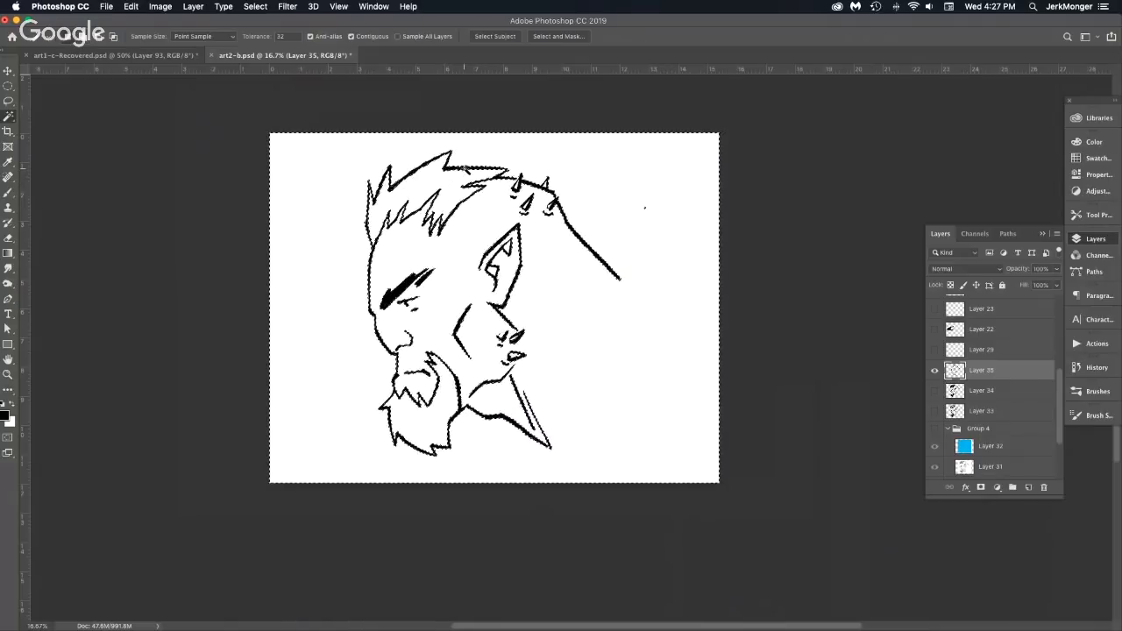
{"action": "key", "text": "super+x"}
Close the gap in the outline at the mohawk's rear tip with the brush.
{"action": "scroll", "coordinate": [467, 185], "scroll_direction": "up", "scroll_amount": 5}
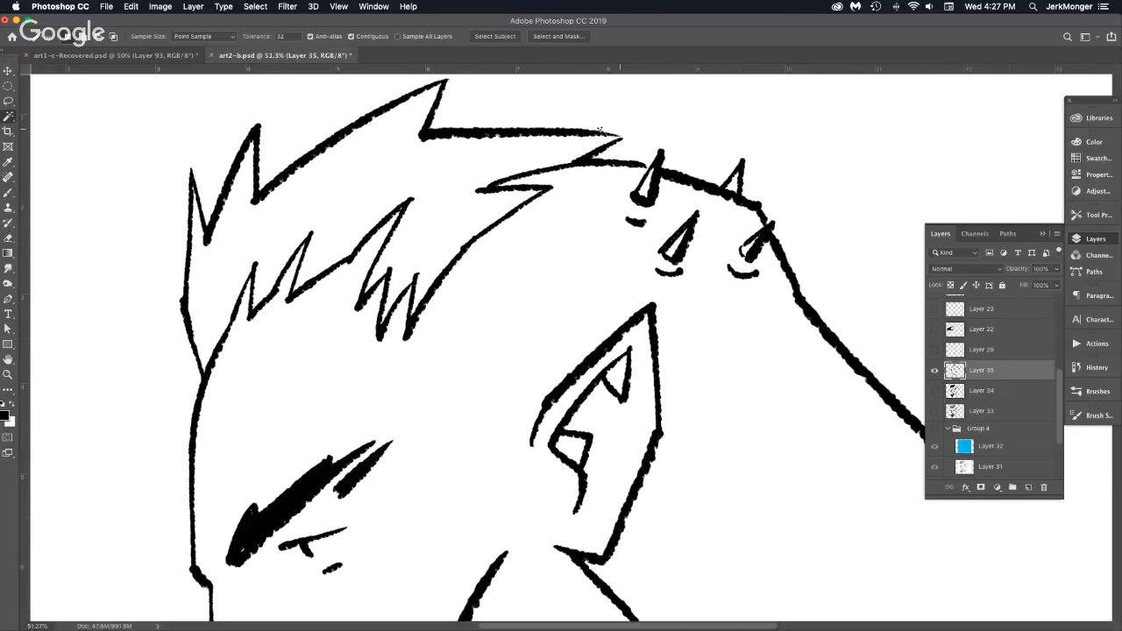
{"action": "key", "text": "b"}
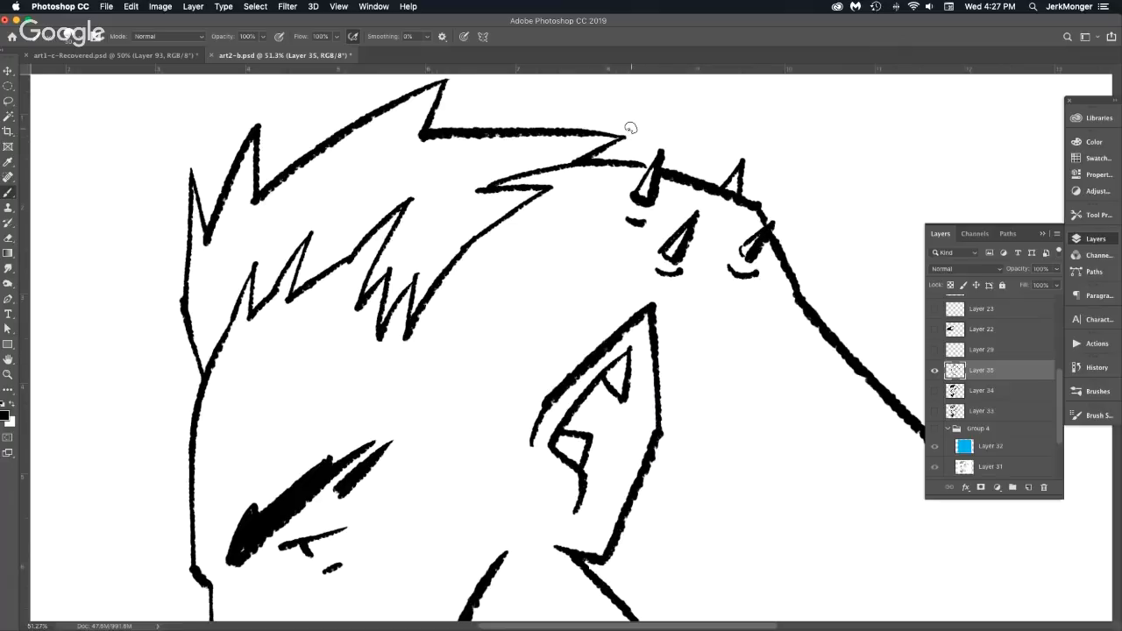
{"action": "key", "text": "w"}
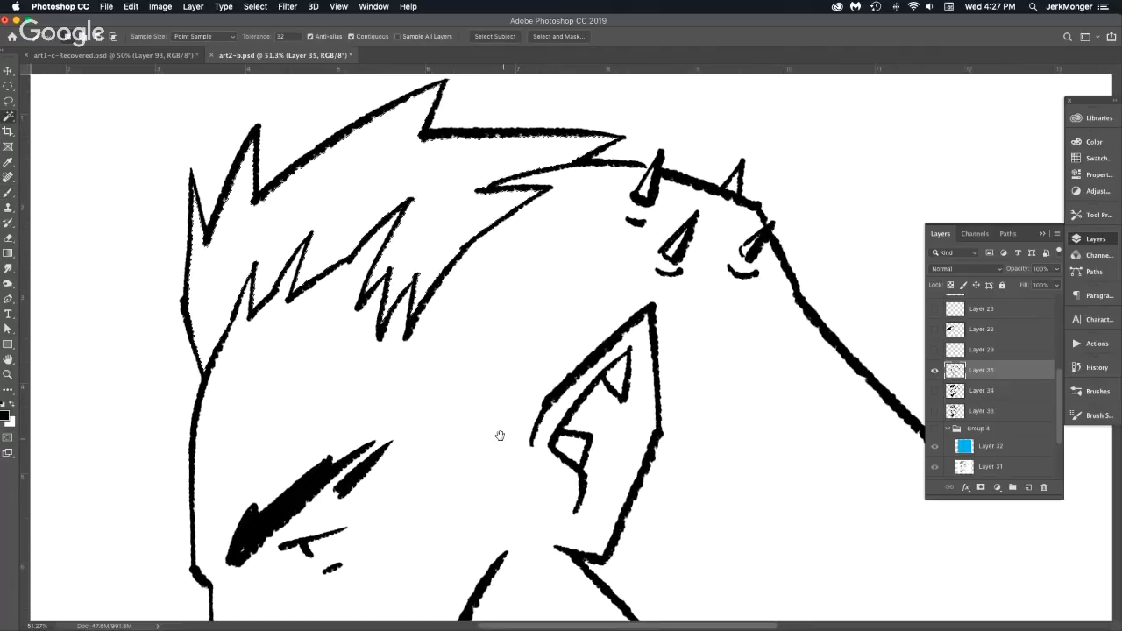
Expand the selection of the mohawk and beard interiors by 1 pixel, fill it with black, and deselect.
{"action": "left_click_drag", "start_coordinate": [465, 371], "coordinate": [471, 113]}
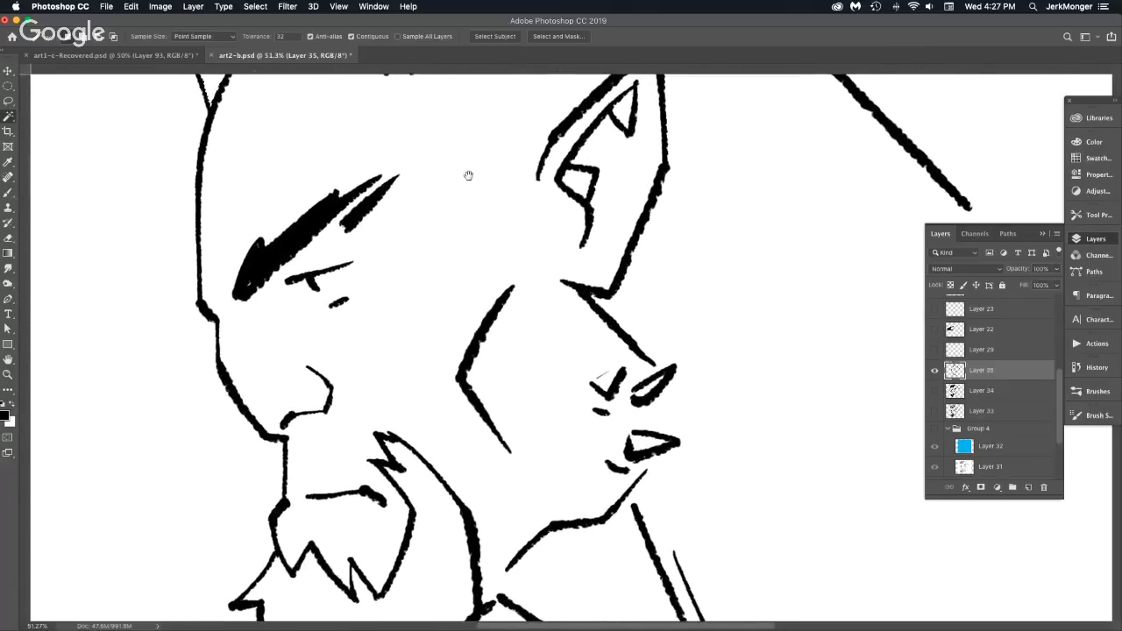
{"action": "left_click", "coordinate": [477, 446], "text": "alt"}
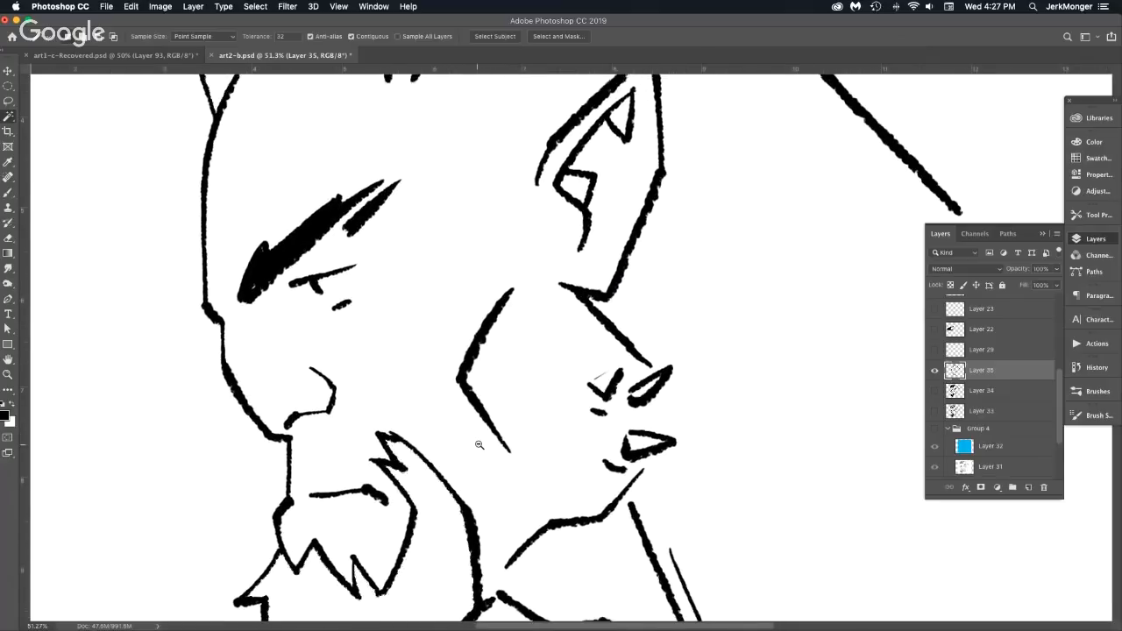
{"action": "left_click", "coordinate": [255, 6]}
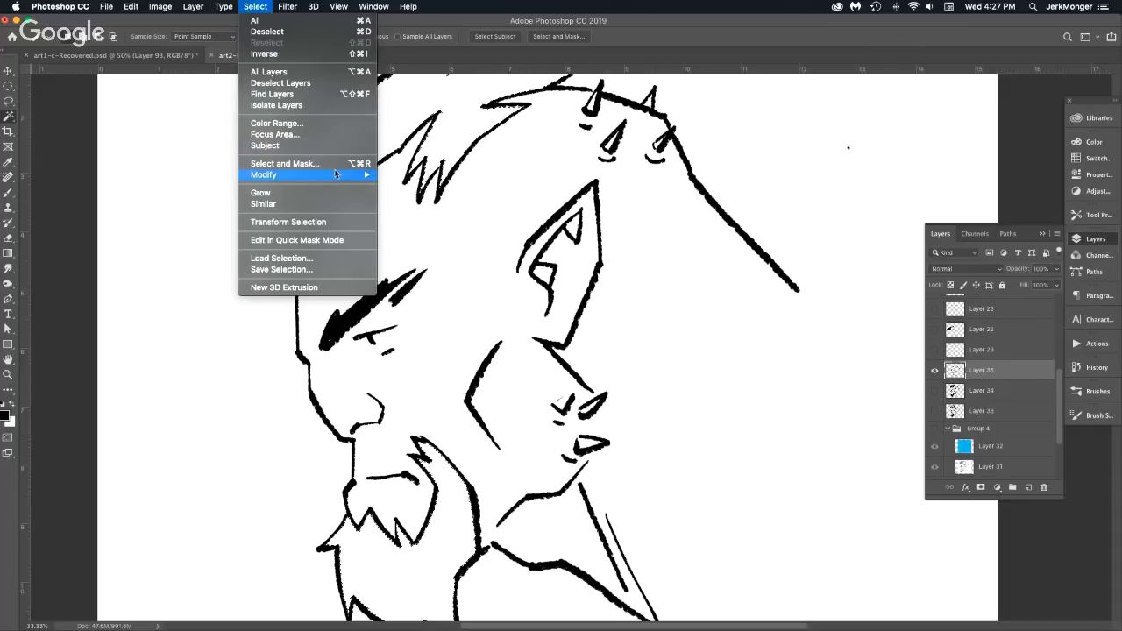
{"action": "left_click", "coordinate": [426, 201]}
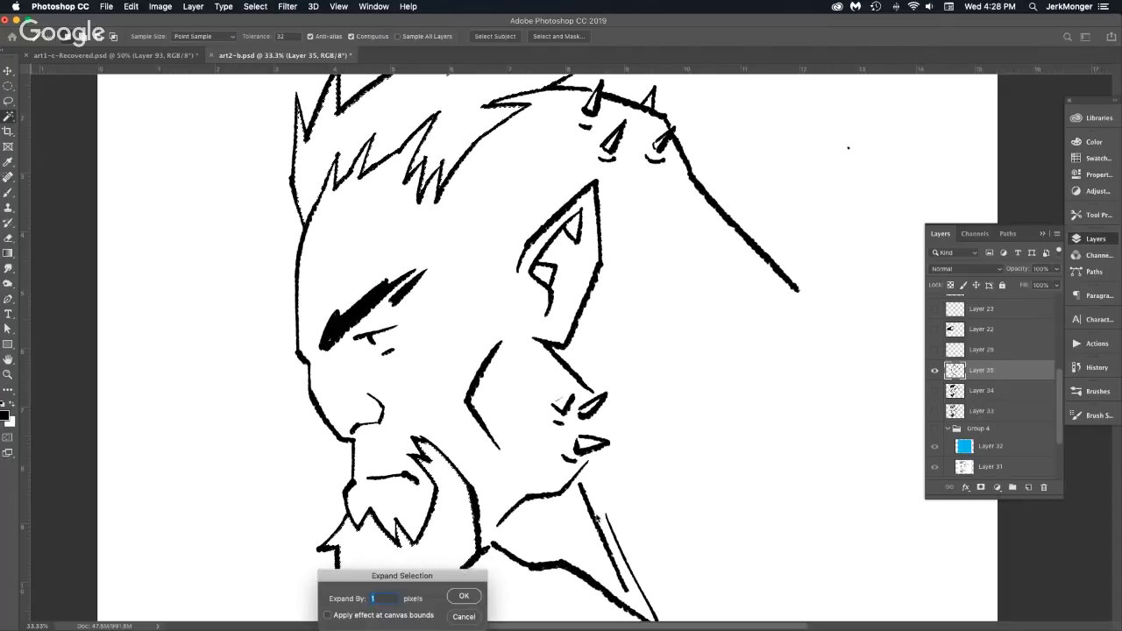
{"action": "left_click", "coordinate": [464, 595]}
{"action": "key", "text": "alt+BackSpace"}
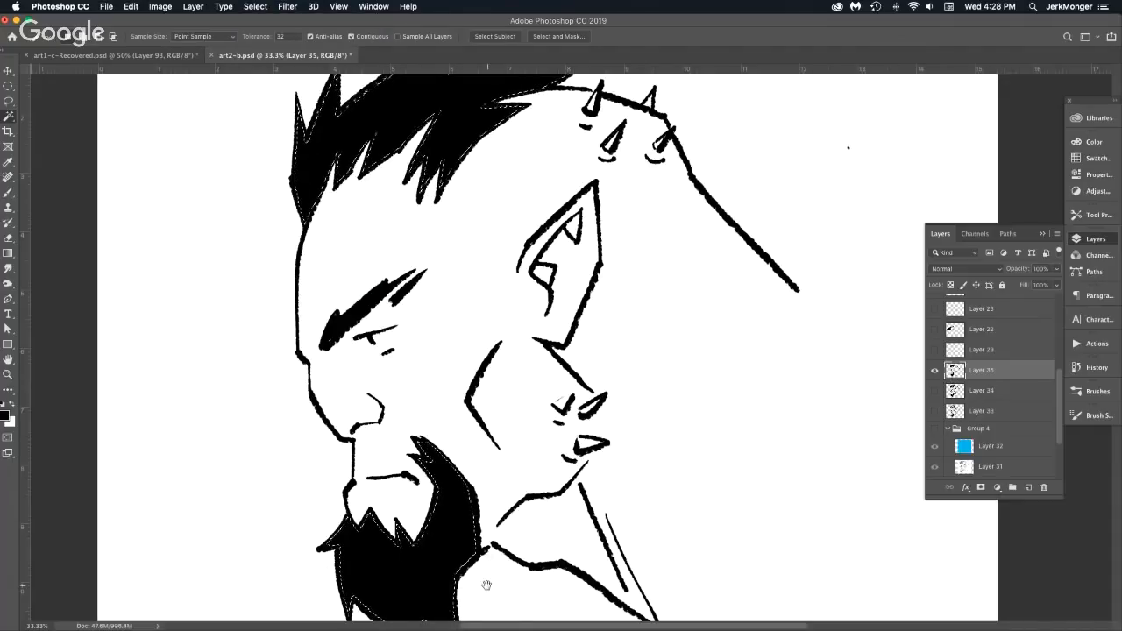
{"action": "key", "text": "super+d"}
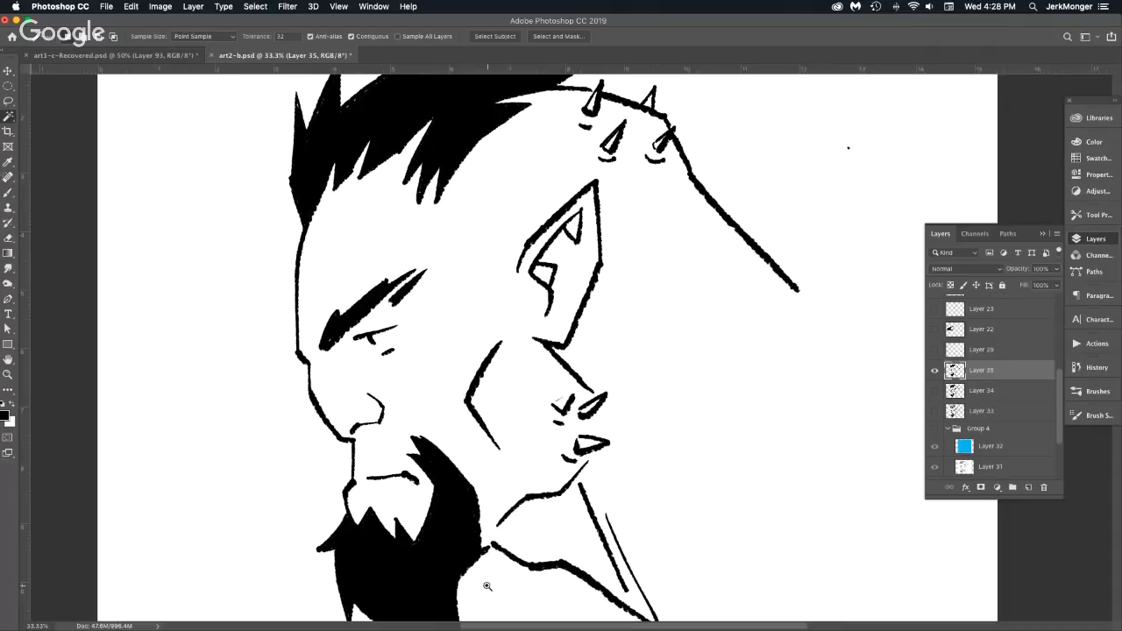
{"action": "left_click", "coordinate": [551, 375], "text": "alt+super"}
{"action": "left_click", "coordinate": [575, 371], "text": "alt+super"}
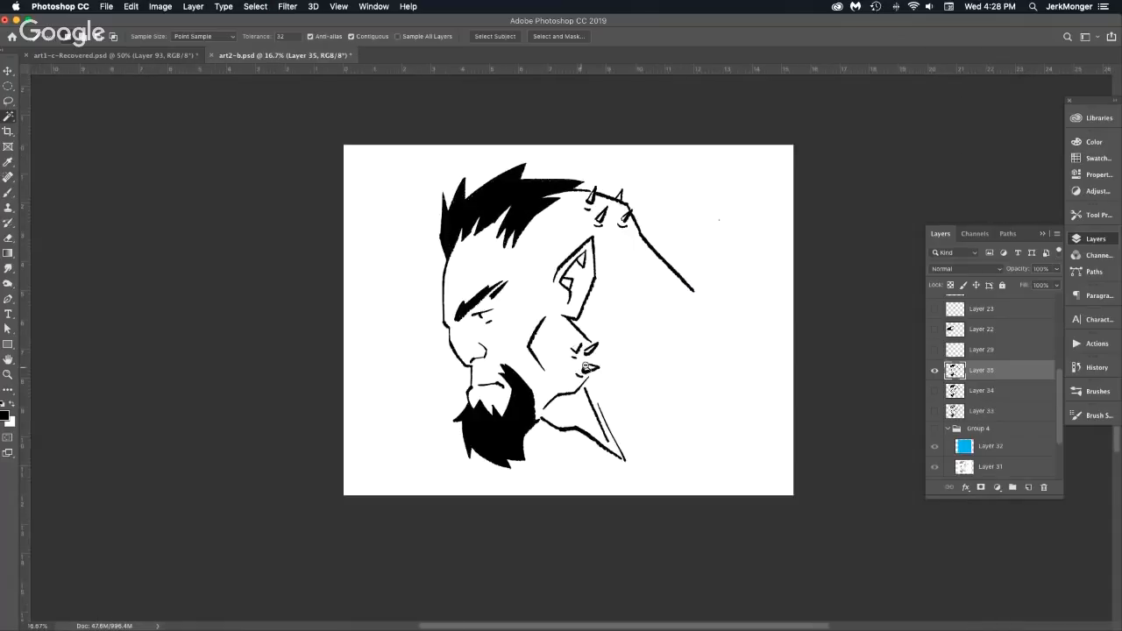
{"action": "scroll", "coordinate": [569, 359], "scroll_direction": "right", "scroll_amount": 3}
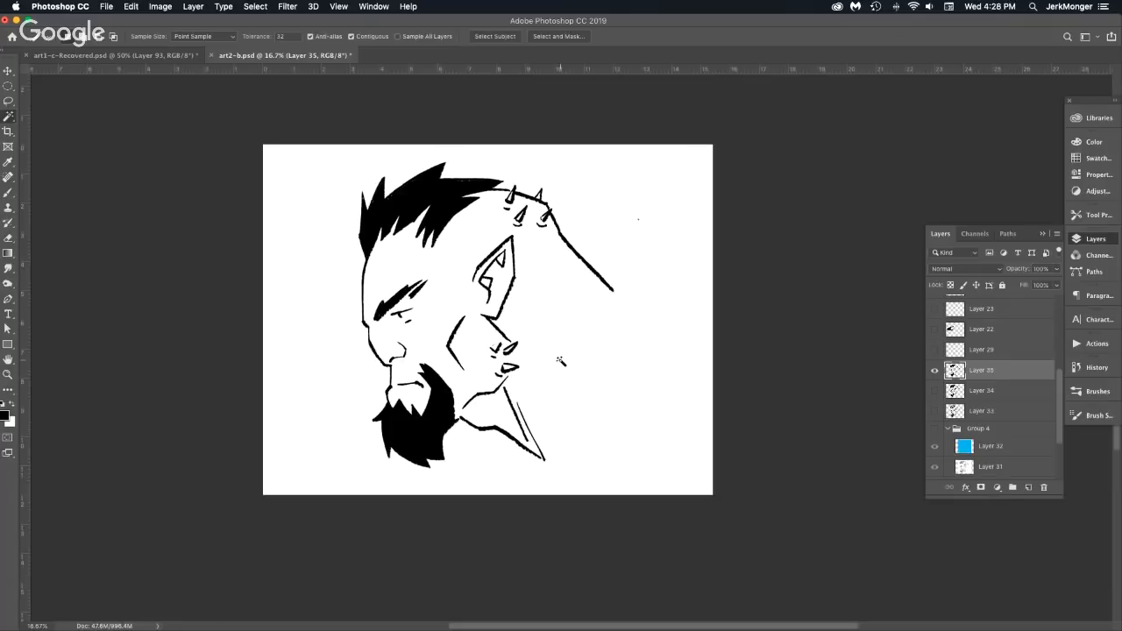
{"action": "scroll", "coordinate": [525, 342], "scroll_direction": "up", "scroll_amount": 3}
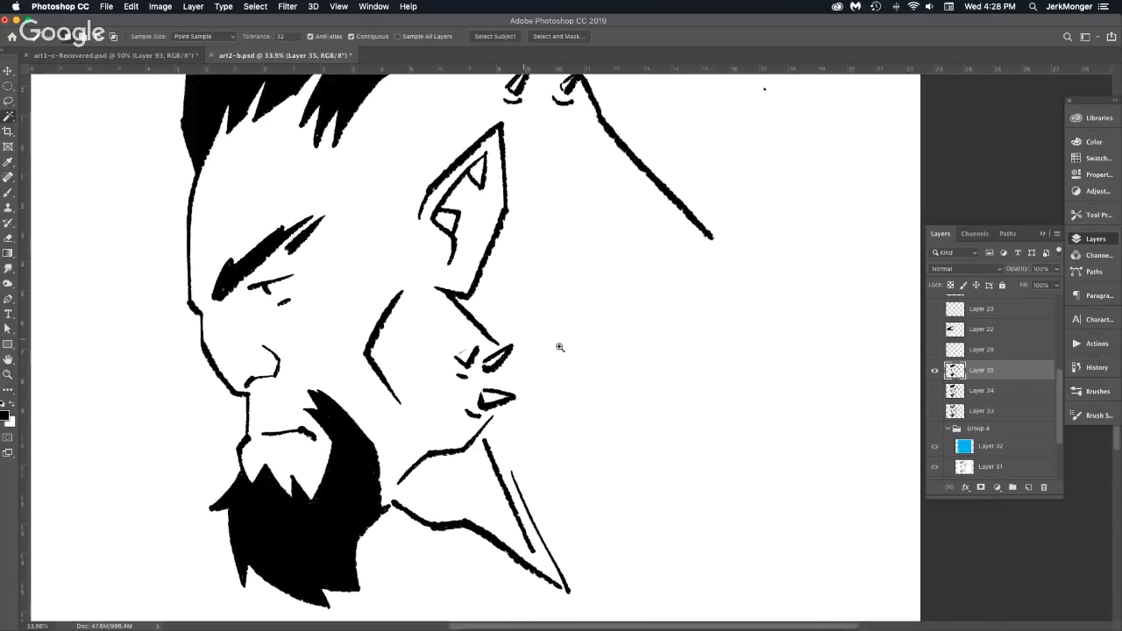
Close the outline of the small spike on the jaw and fill the two shapes inside the pointed ear with black brush strokes.
{"action": "key", "text": "b"}
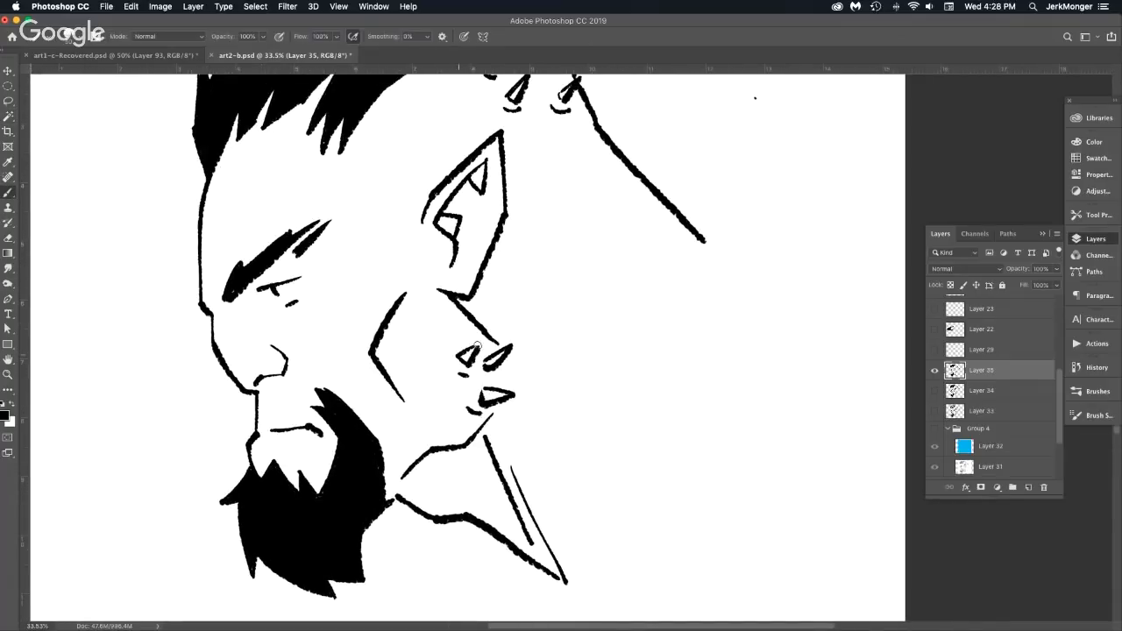
{"action": "scroll", "coordinate": [522, 375], "scroll_direction": "down", "scroll_amount": 1}
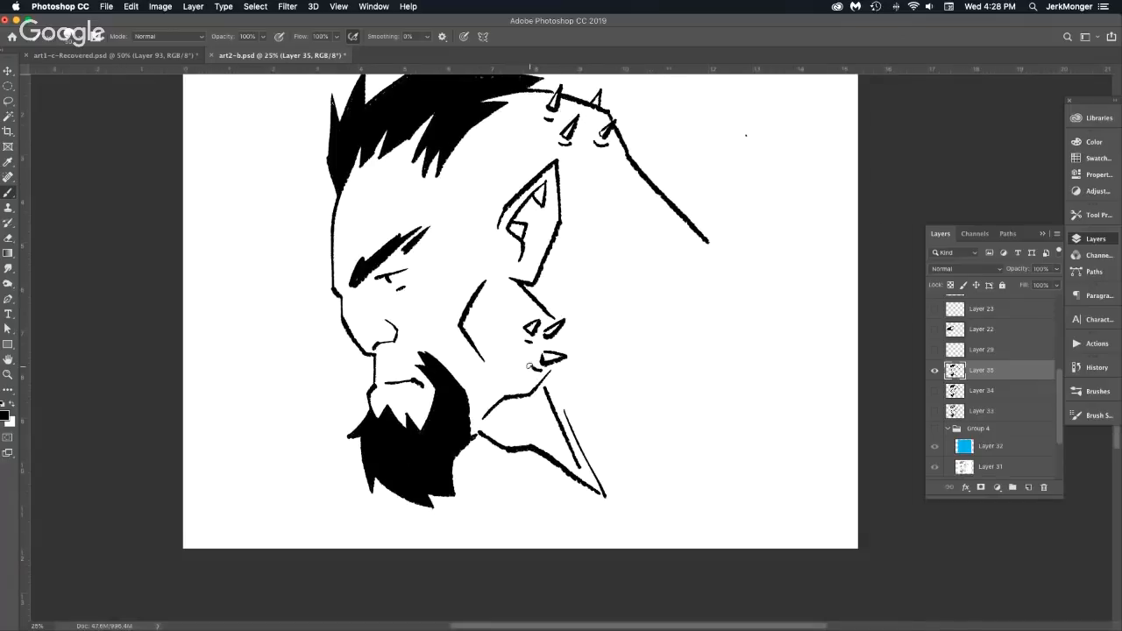
{"action": "scroll", "coordinate": [543, 394], "scroll_direction": "right", "scroll_amount": 5}
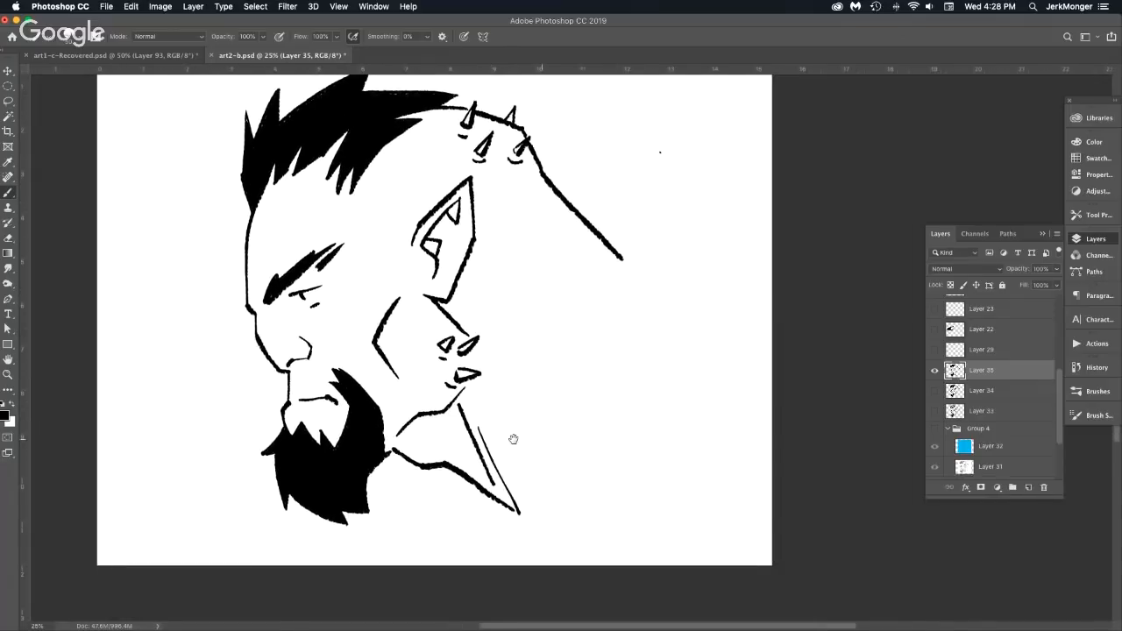
{"action": "scroll", "coordinate": [514, 403], "scroll_direction": "right", "scroll_amount": 3}
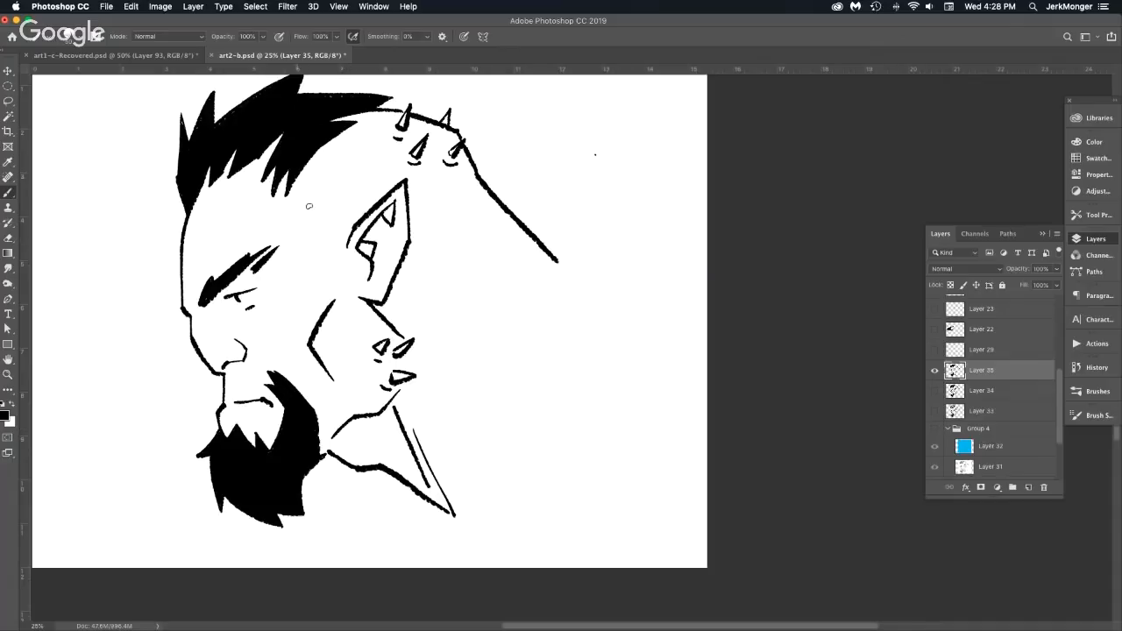
{"action": "key", "text": "x"}
{"action": "key", "text": "x"}
{"action": "left_click_drag", "start_coordinate": [356, 251], "coordinate": [369, 253]}
{"action": "left_click_drag", "start_coordinate": [384, 213], "coordinate": [393, 209]}
{"action": "key", "text": "super+minus"}
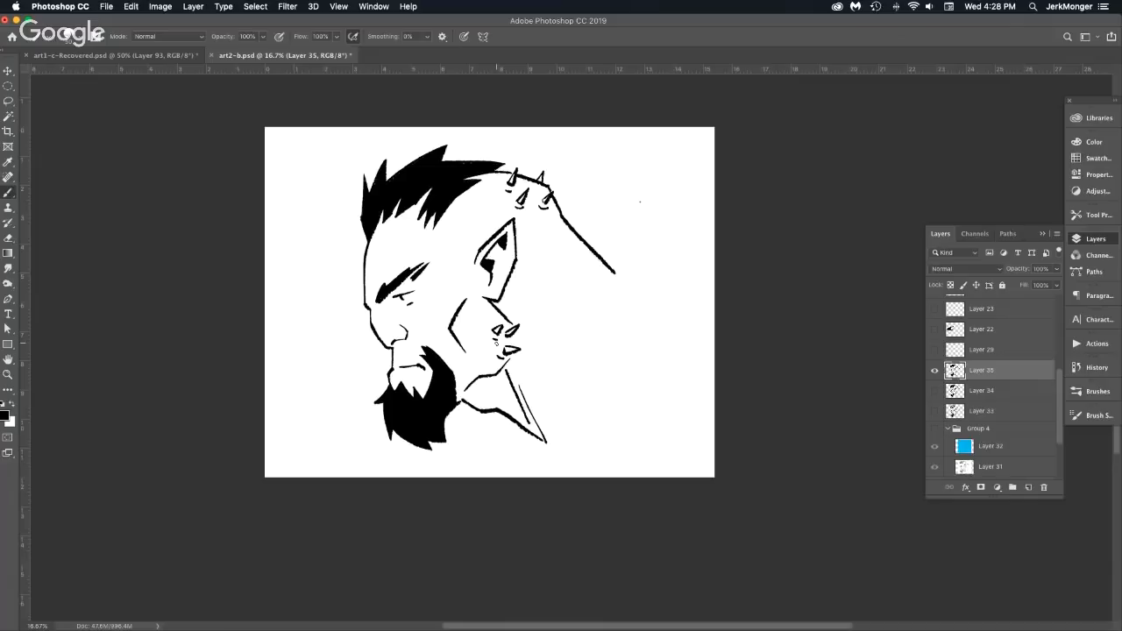
Show the sketch group, Group 4, without its blue color layer, Layer 32, and lower the group's opacity to 73%.
{"action": "left_click", "coordinate": [936, 448]}
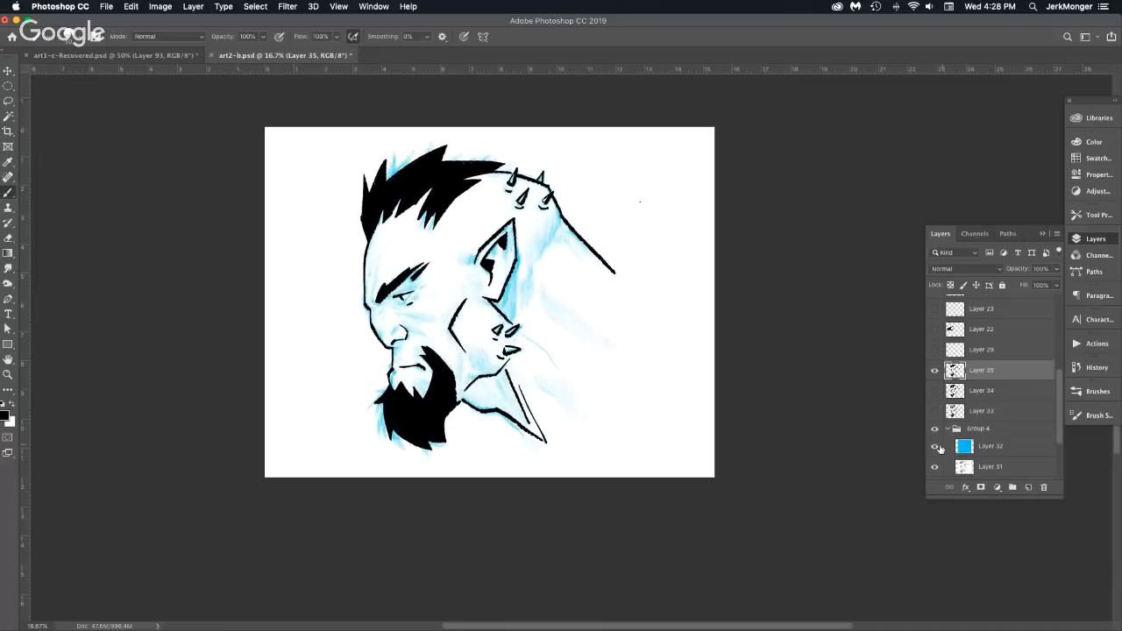
{"action": "left_click", "coordinate": [935, 448]}
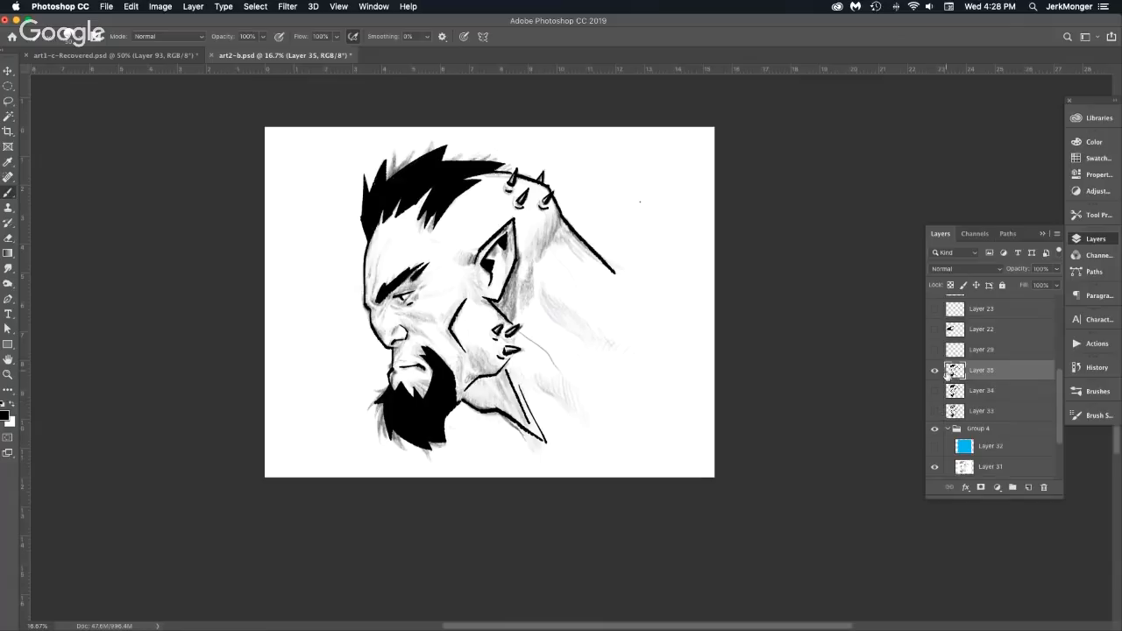
{"action": "left_click", "coordinate": [996, 429]}
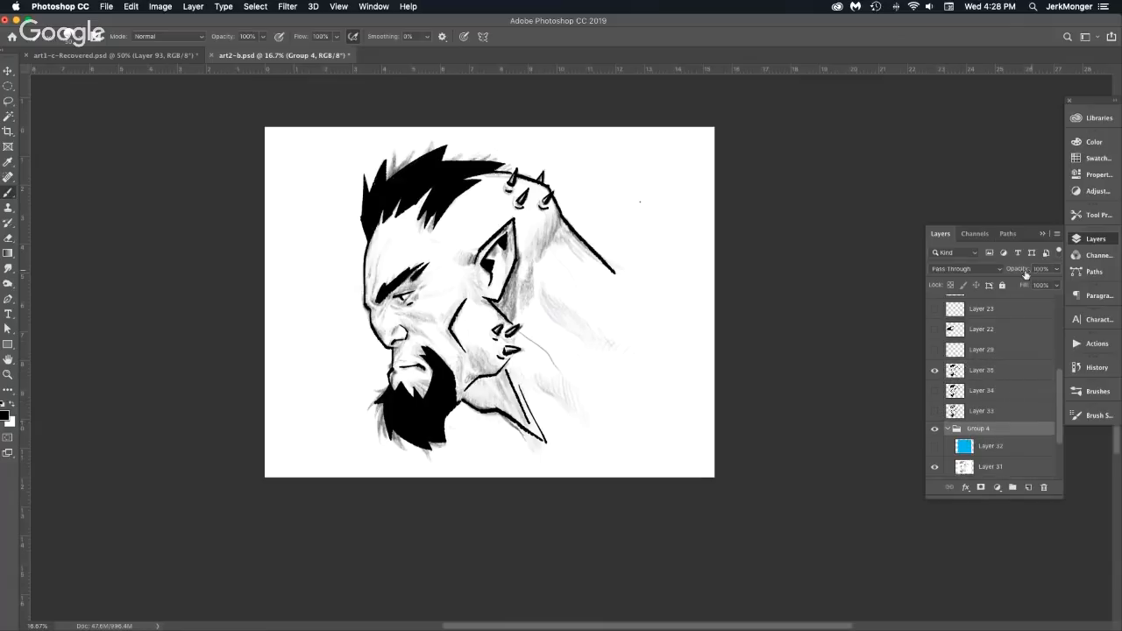
{"action": "left_click_drag", "start_coordinate": [1023, 271], "coordinate": [1017, 272]}
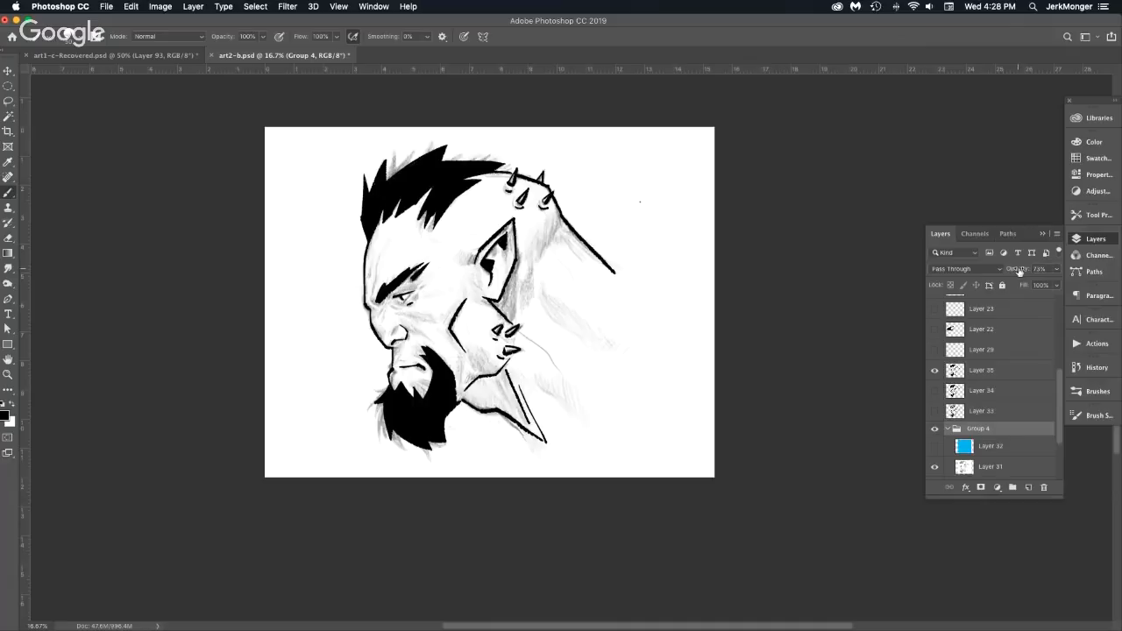
Hide Layer 35 and compare the earlier inked versions on Layer 34 and Layer 33 over the gray sketch.
{"action": "left_click", "coordinate": [935, 370]}
{"action": "left_click", "coordinate": [934, 390]}
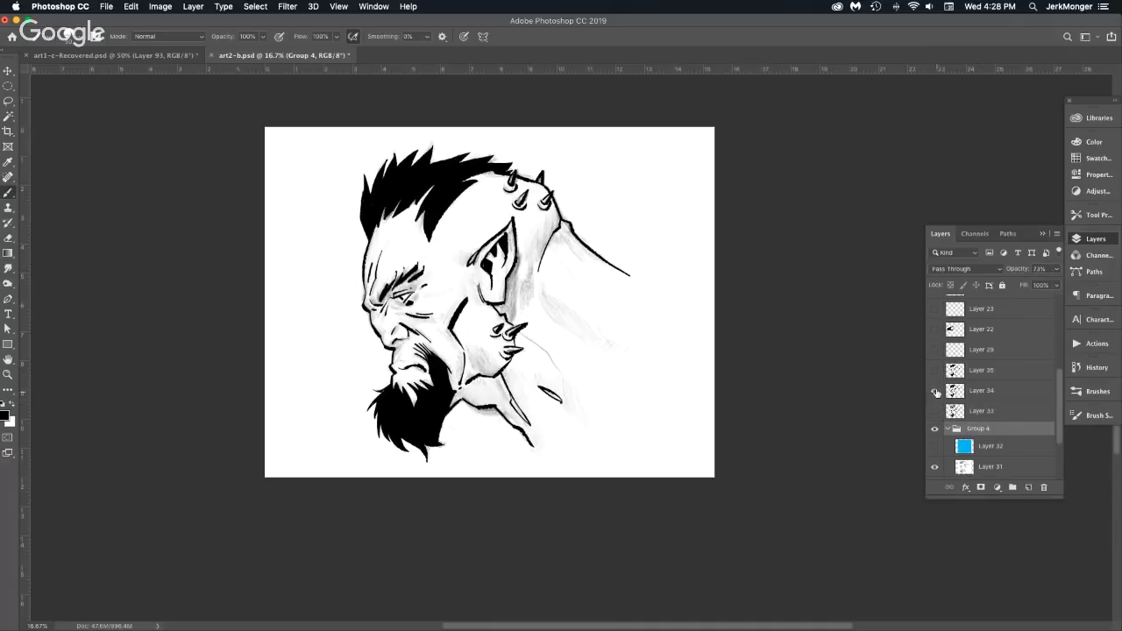
{"action": "left_click", "coordinate": [935, 391]}
{"action": "left_click", "coordinate": [935, 410]}
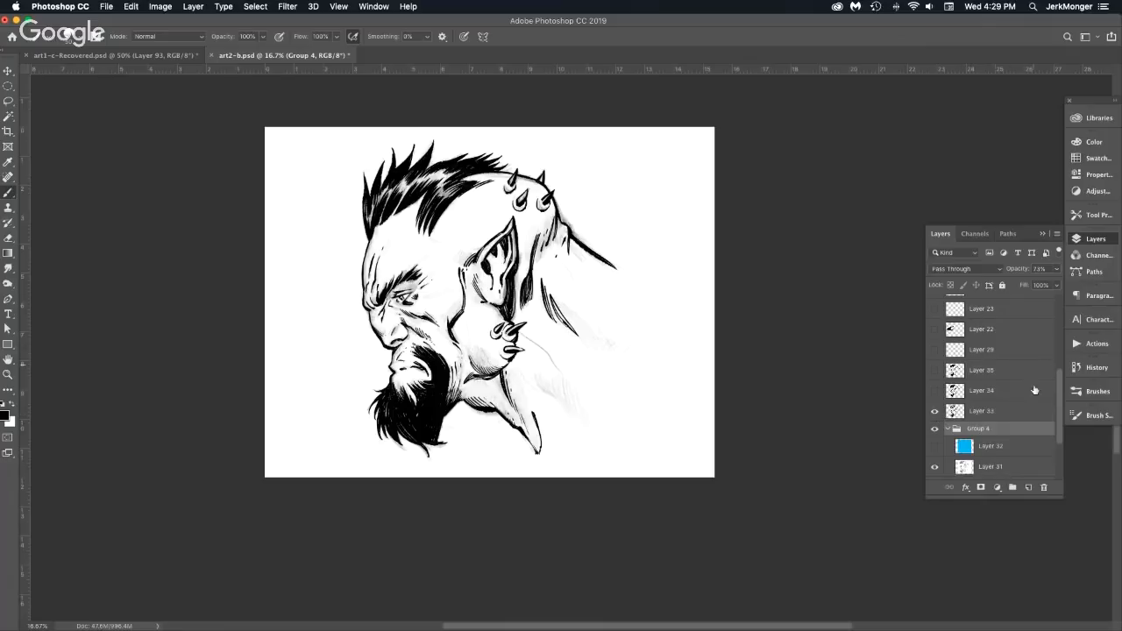
{"action": "scroll", "coordinate": [1056, 408], "scroll_direction": "down", "scroll_amount": 3}
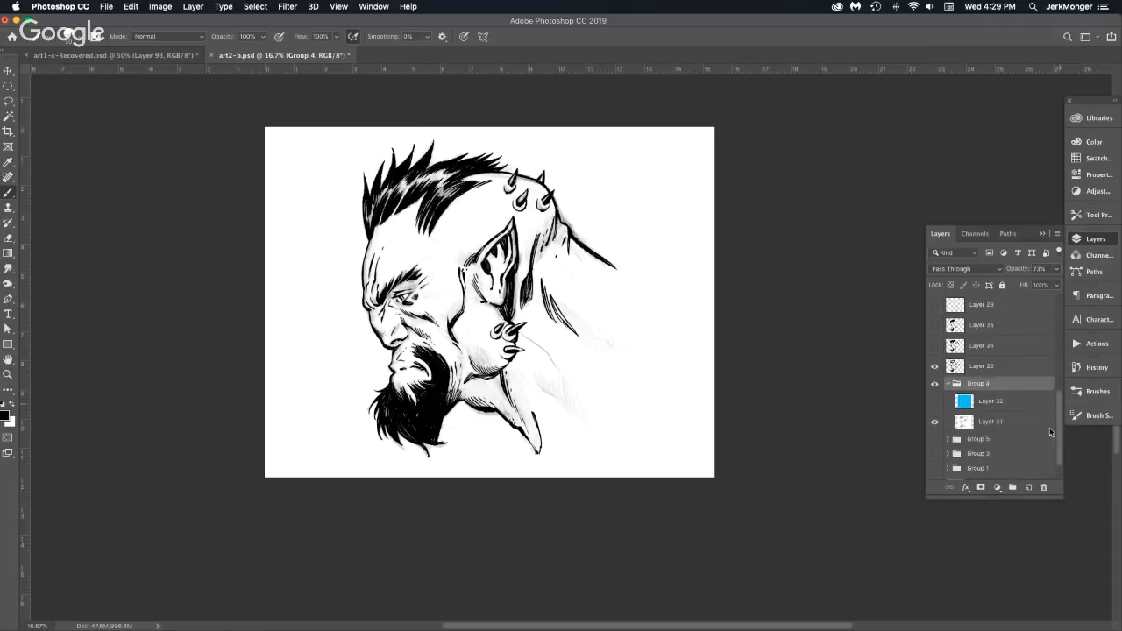
{"action": "scroll", "coordinate": [1050, 431], "scroll_direction": "down", "scroll_amount": 2}
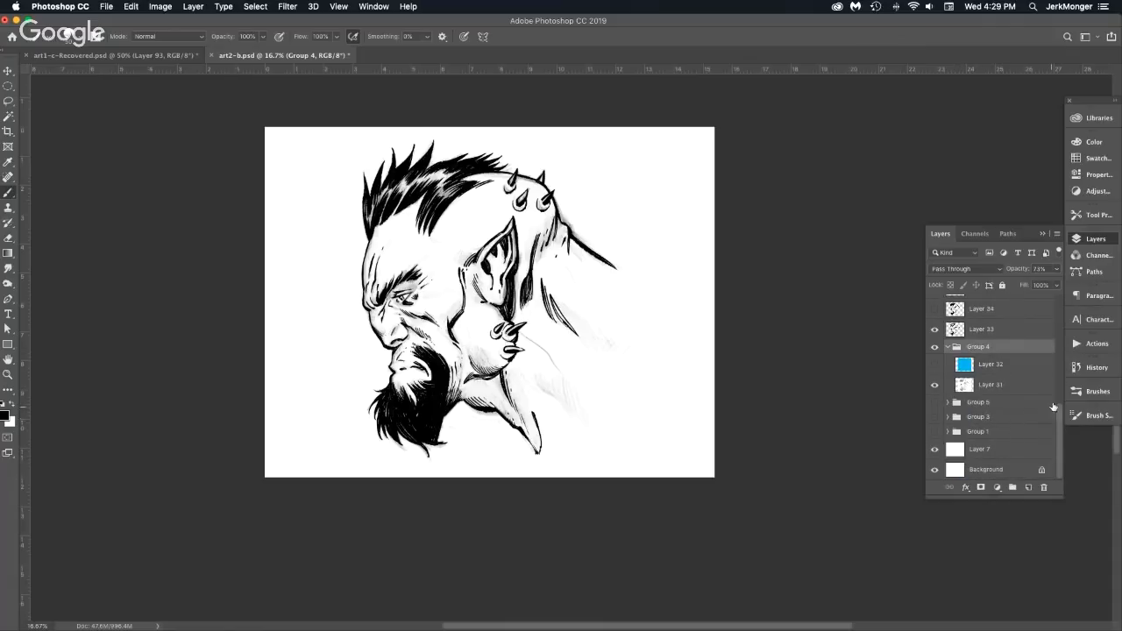
{"action": "scroll", "coordinate": [1057, 395], "scroll_direction": "up", "scroll_amount": 3}
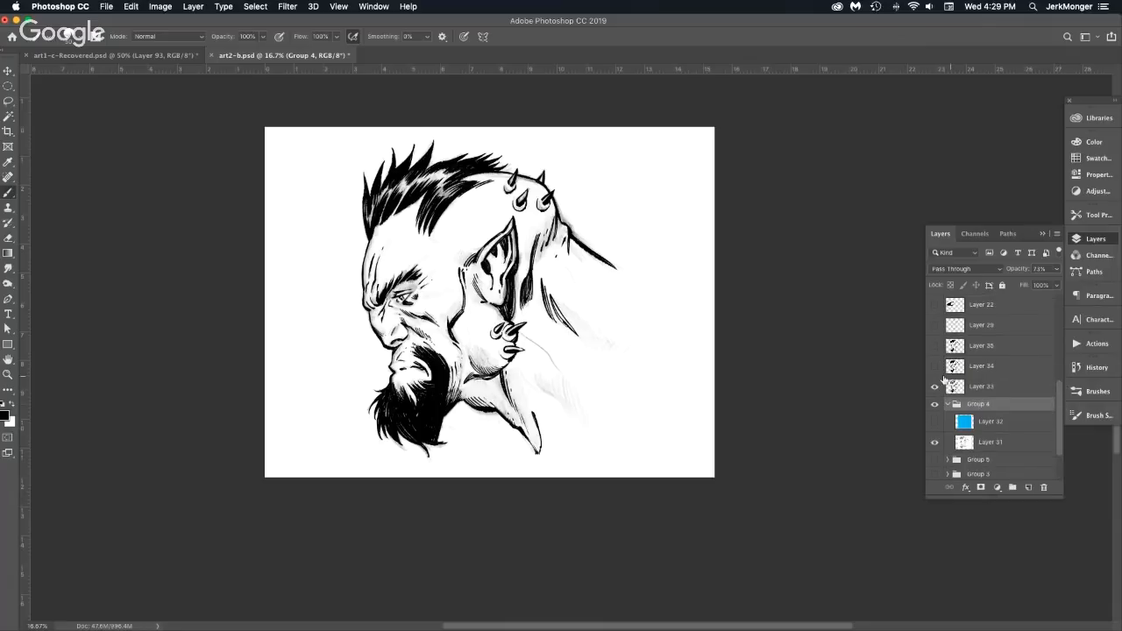
Hide Group 4 and compare the inked versions on Layers 33, 34 and 35 one at a time without the sketch.
{"action": "left_click", "coordinate": [935, 404]}
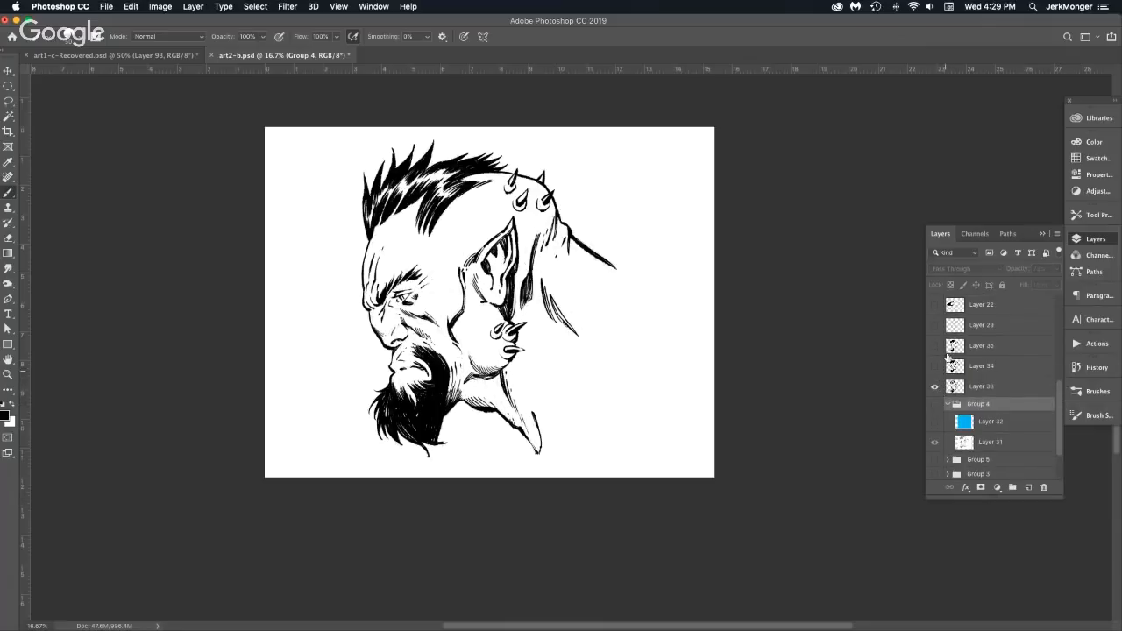
{"action": "left_click", "coordinate": [935, 387]}
{"action": "left_click", "coordinate": [936, 368]}
{"action": "left_click", "coordinate": [935, 368]}
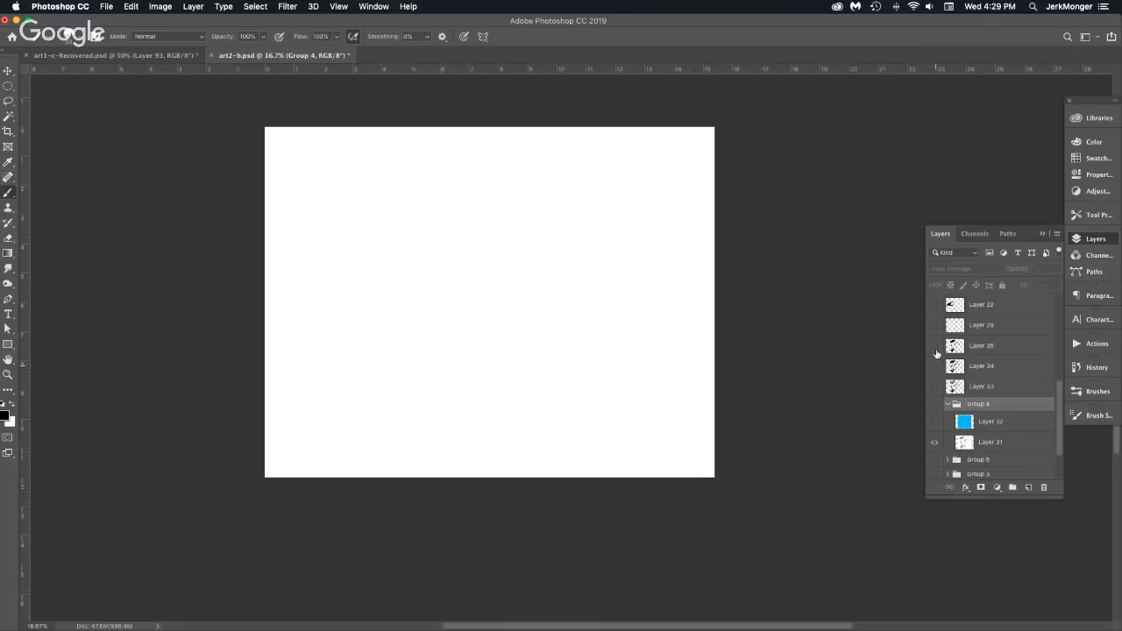
{"action": "left_click", "coordinate": [936, 348]}
{"action": "left_click", "coordinate": [936, 348]}
{"action": "left_click", "coordinate": [935, 368]}
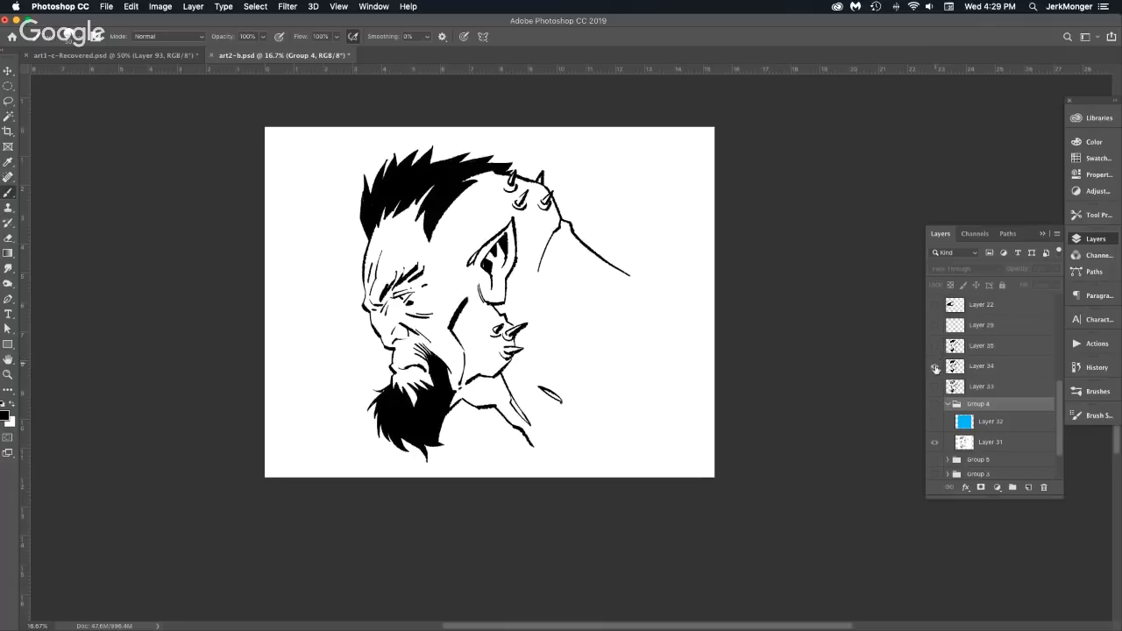
{"action": "left_click", "coordinate": [936, 368]}
{"action": "left_click", "coordinate": [935, 387]}
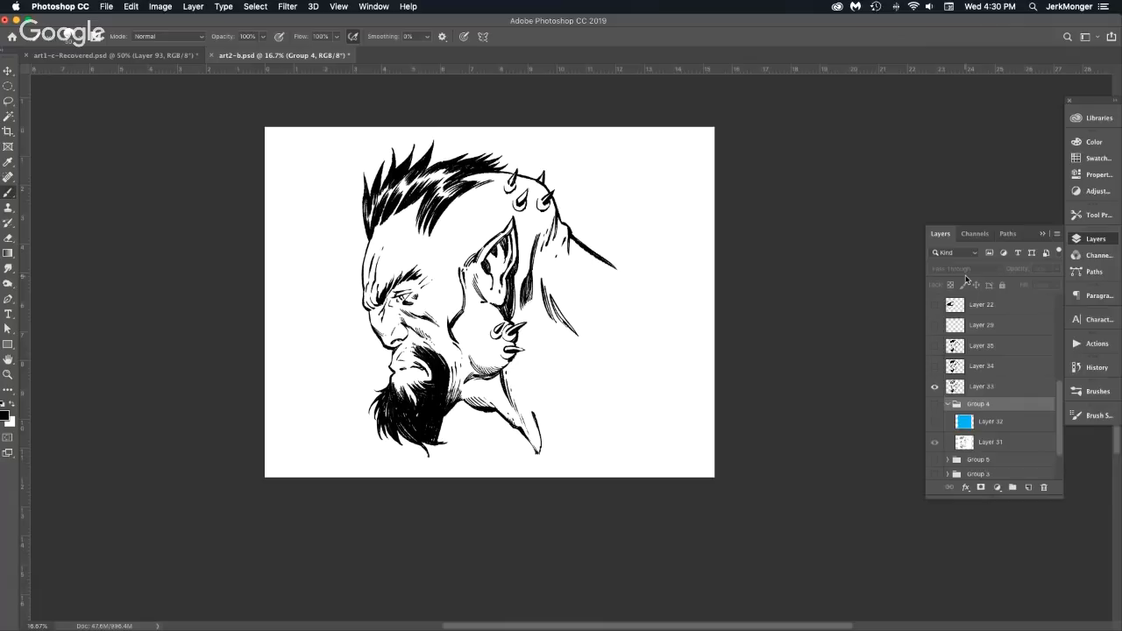
Show Group 4 without the Layer 33 inks and fade the group's opacity to 29%.
{"action": "mouse_move", "coordinate": [502, 333]}
{"action": "left_mouse_down"}
{"action": "mouse_move", "coordinate": [549, 361]}
{"action": "mouse_move", "coordinate": [510, 409]}
{"action": "mouse_move", "coordinate": [541, 391]}
{"action": "mouse_move", "coordinate": [536, 426]}
{"action": "mouse_move", "coordinate": [549, 403]}
{"action": "left_mouse_up"}
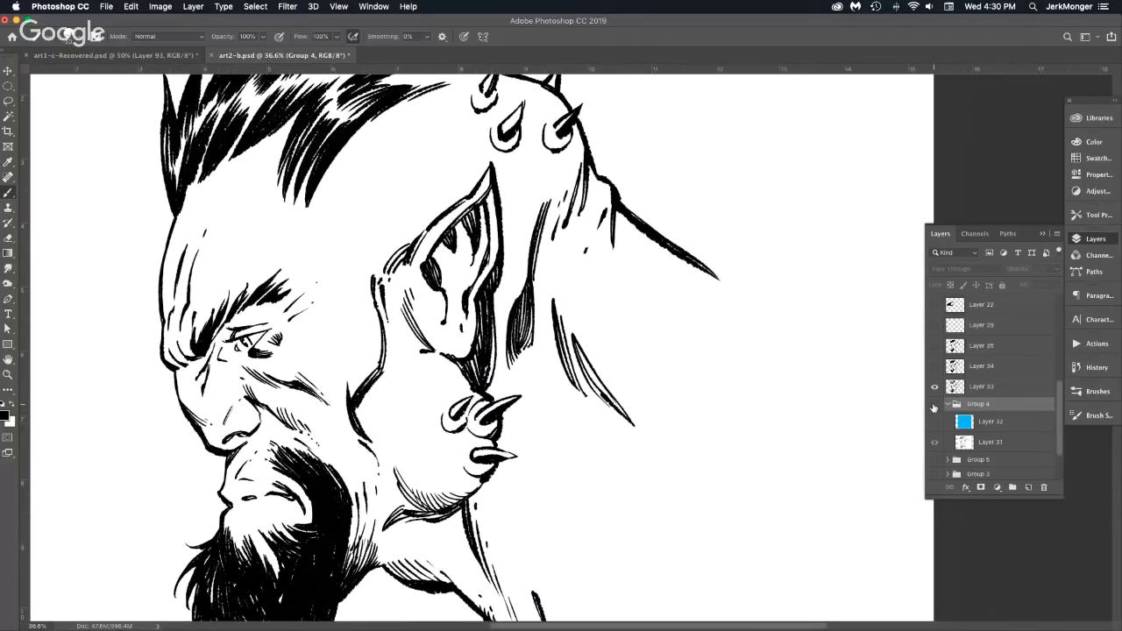
{"action": "left_click", "coordinate": [934, 404]}
{"action": "left_click", "coordinate": [934, 386]}
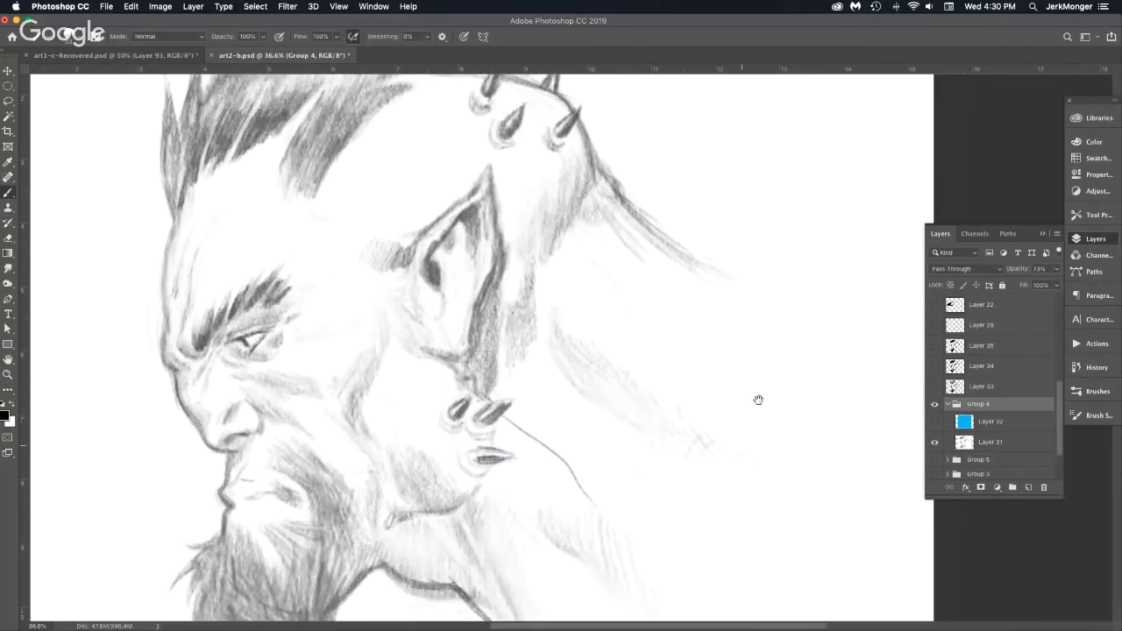
{"action": "mouse_move", "coordinate": [759, 400]}
{"action": "left_mouse_down"}
{"action": "mouse_move", "coordinate": [775, 383]}
{"action": "mouse_move", "coordinate": [767, 438]}
{"action": "mouse_move", "coordinate": [753, 395]}
{"action": "left_mouse_up"}
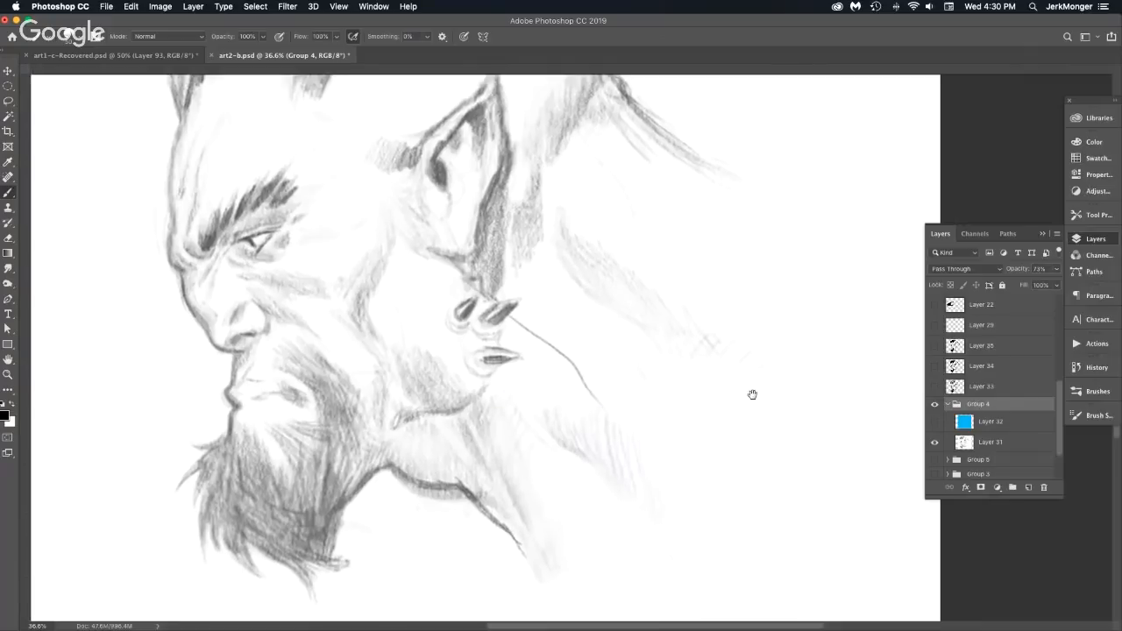
{"action": "scroll", "coordinate": [756, 391], "scroll_direction": "down", "scroll_amount": 1}
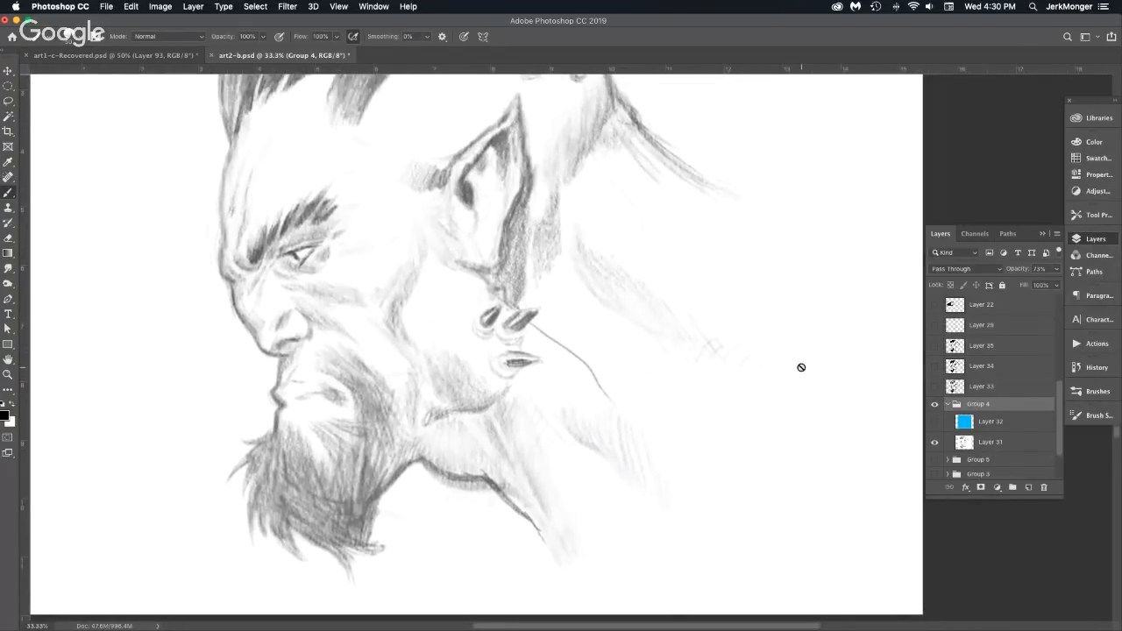
{"action": "left_click", "coordinate": [992, 442]}
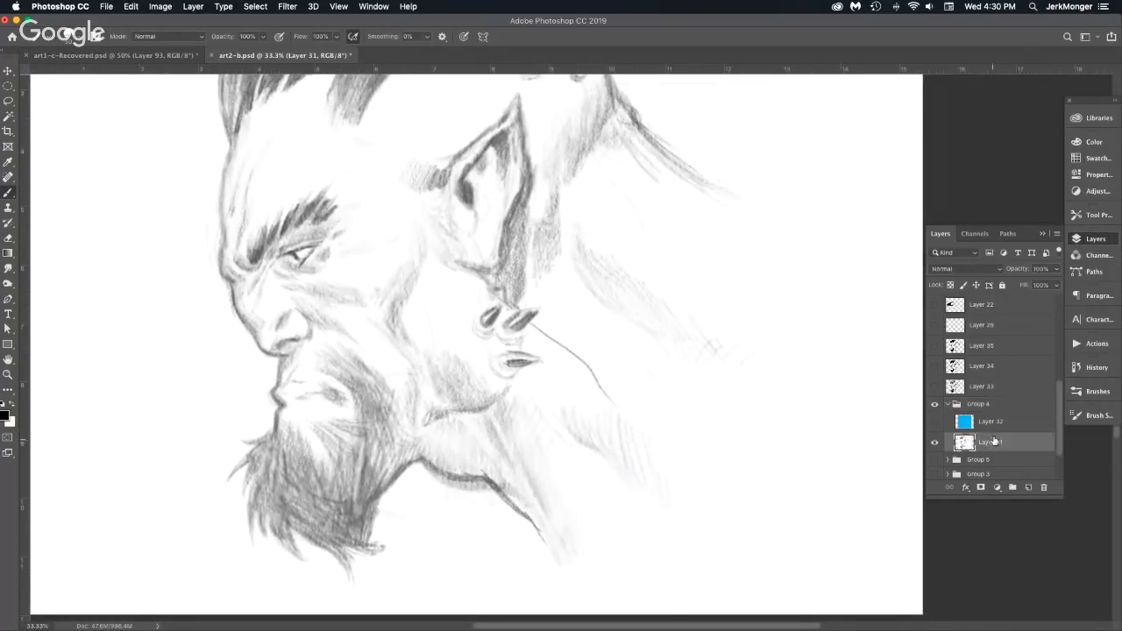
{"action": "left_click", "coordinate": [998, 404]}
{"action": "left_click_drag", "start_coordinate": [1026, 269], "coordinate": [1009, 274]}
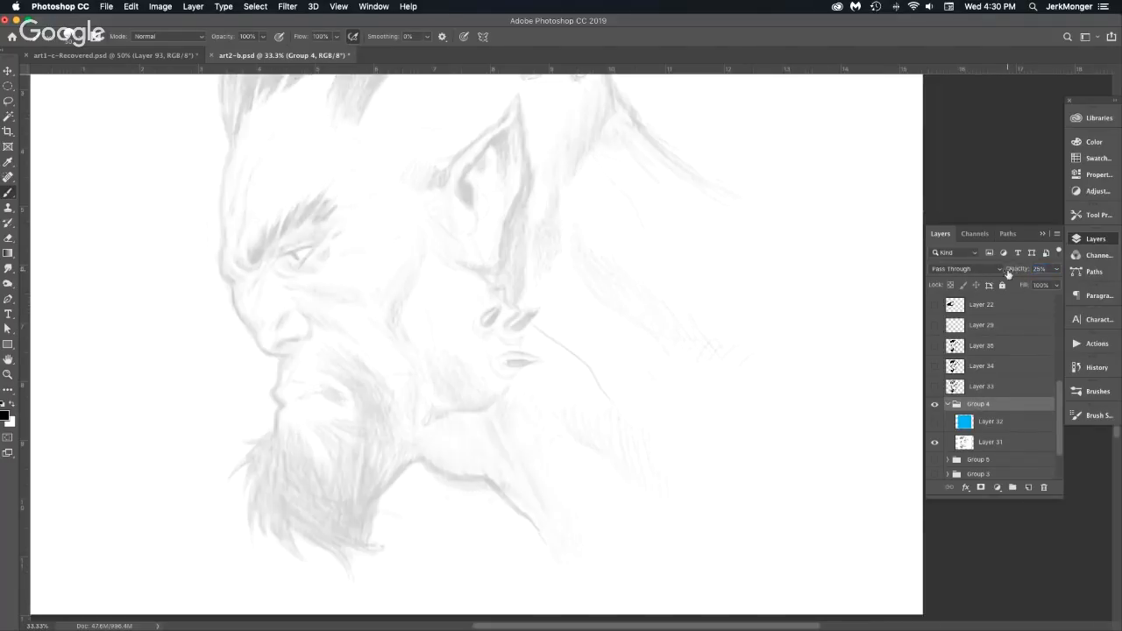
Choose the brush preset Kyle's Drawing Box - Animator Pencil New and add a new empty layer directly above Group 4.
{"action": "left_click", "coordinate": [50, 39]}
{"action": "left_click", "coordinate": [198, 77]}
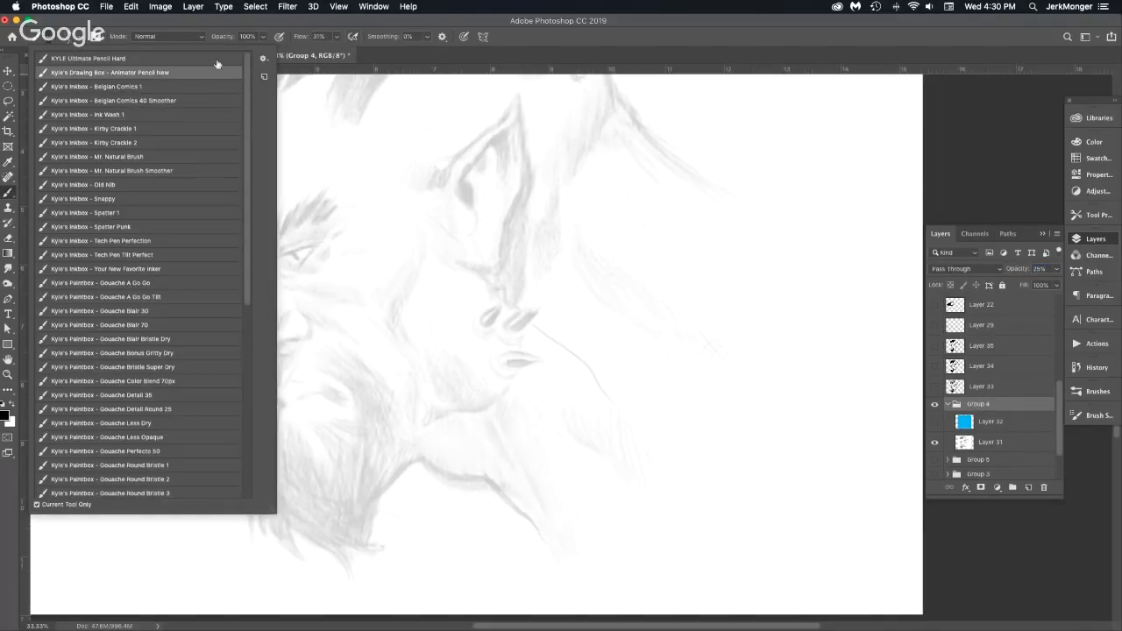
{"action": "left_click", "coordinate": [833, 137]}
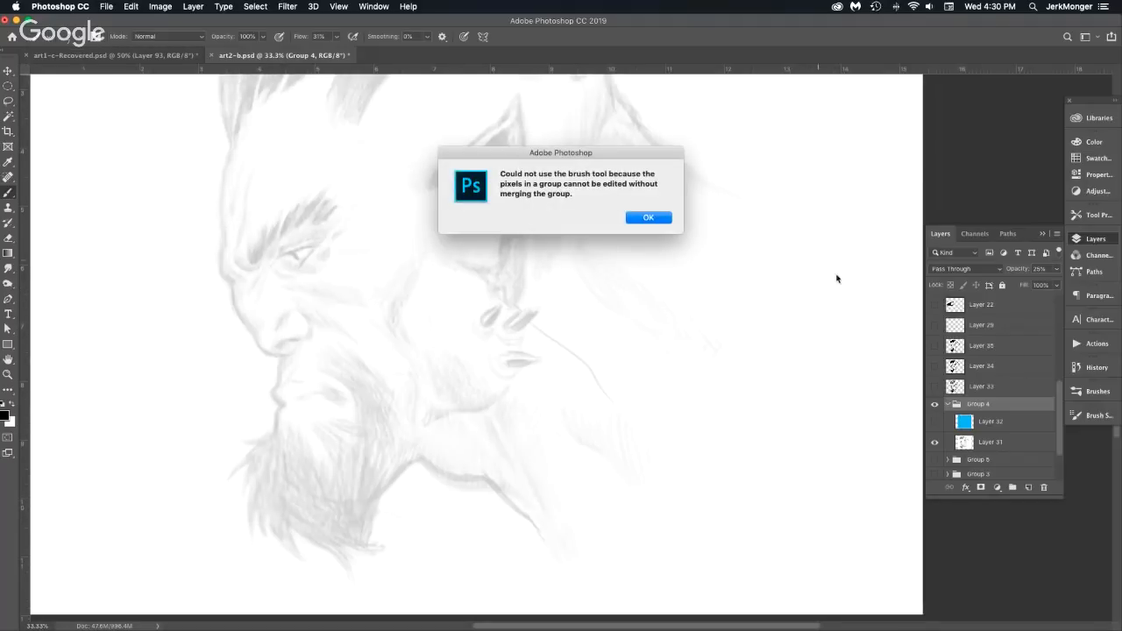
{"action": "left_click", "coordinate": [660, 220]}
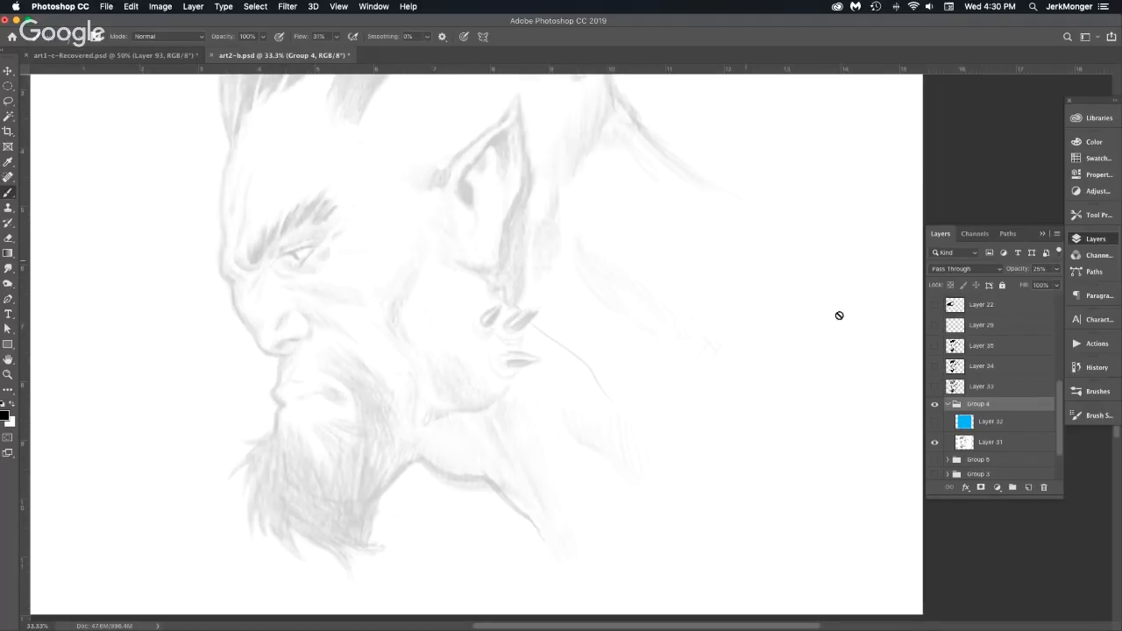
{"action": "left_click", "coordinate": [1023, 489]}
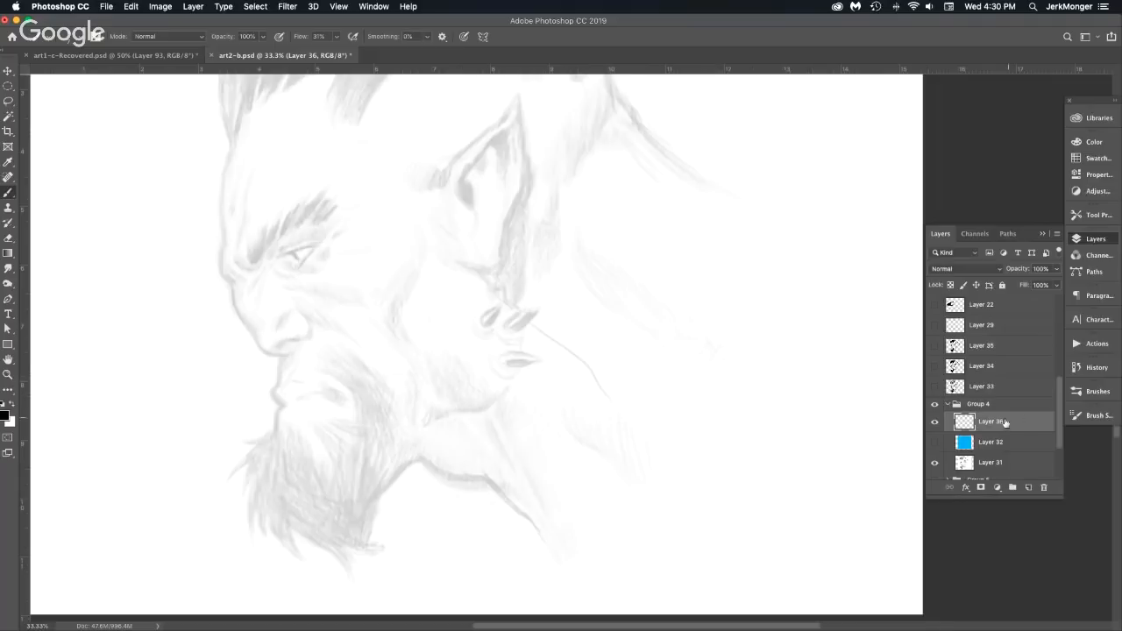
{"action": "left_click_drag", "start_coordinate": [1002, 405], "coordinate": [1003, 399]}
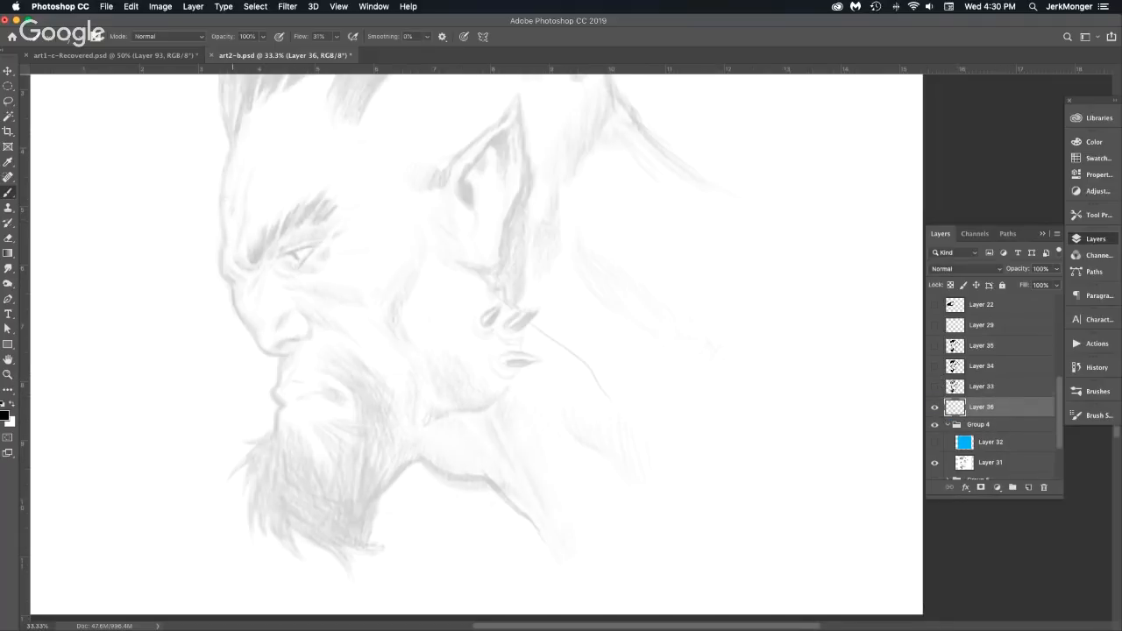
Pencil the forehead and brow contour on the new layer, and turn on Layer 32 to tint the sketch blue.
{"action": "left_click_drag", "start_coordinate": [227, 161], "coordinate": [219, 272]}
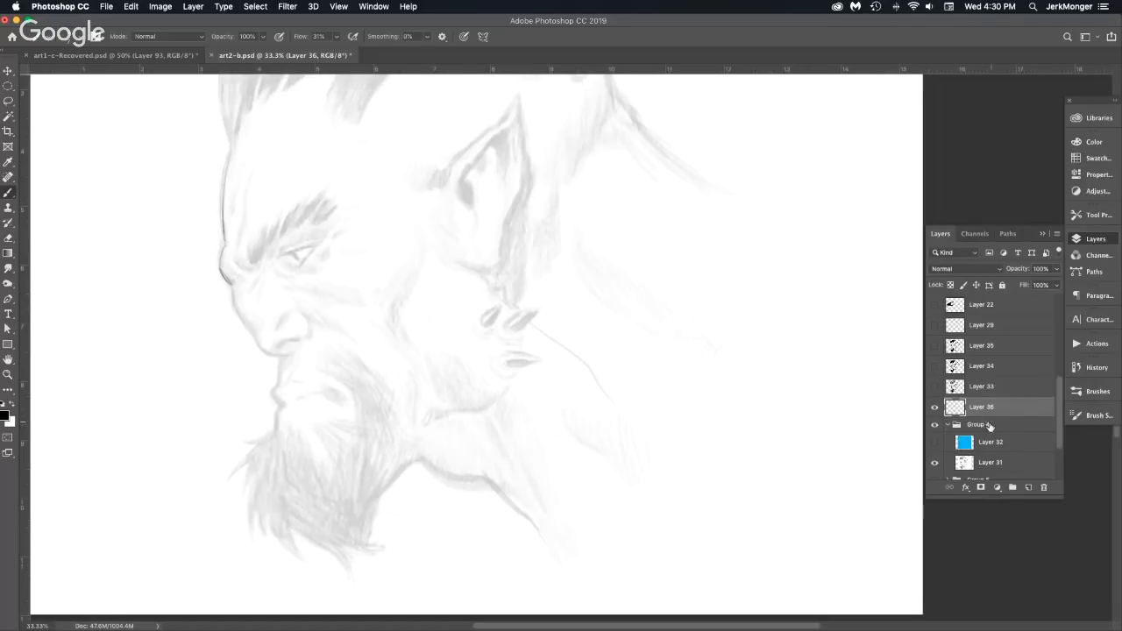
{"action": "left_click", "coordinate": [989, 427]}
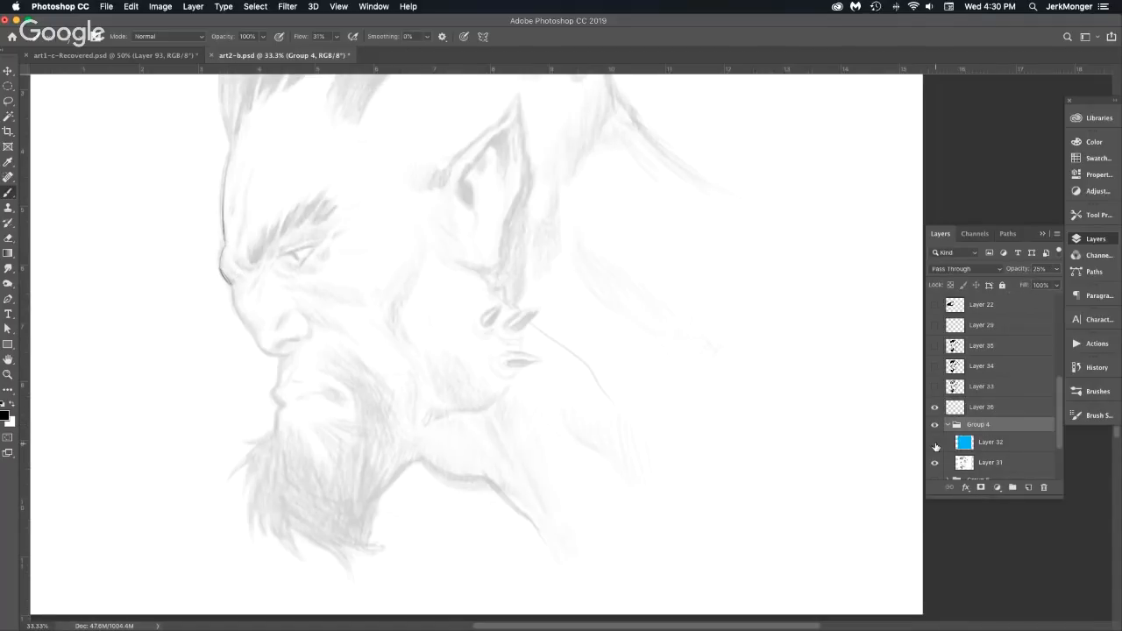
{"action": "left_click", "coordinate": [935, 443]}
{"action": "left_click", "coordinate": [976, 409]}
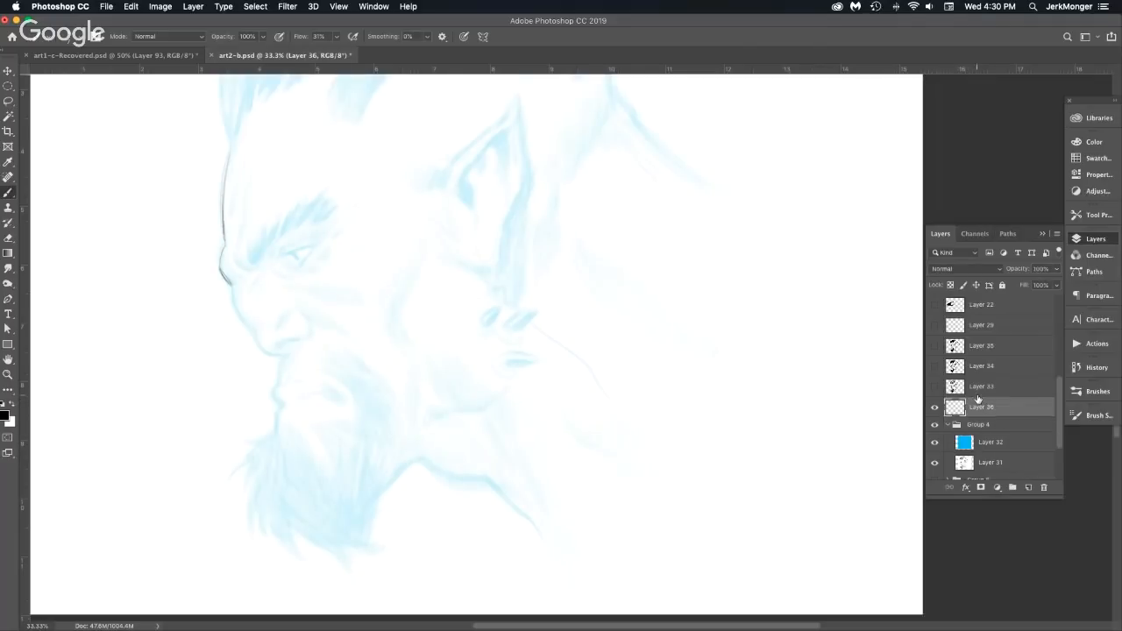
Pencil the nose with its nostril and wing, and the profile of the lips down to the beard.
{"action": "scroll", "coordinate": [242, 301], "scroll_direction": "up", "scroll_amount": 1}
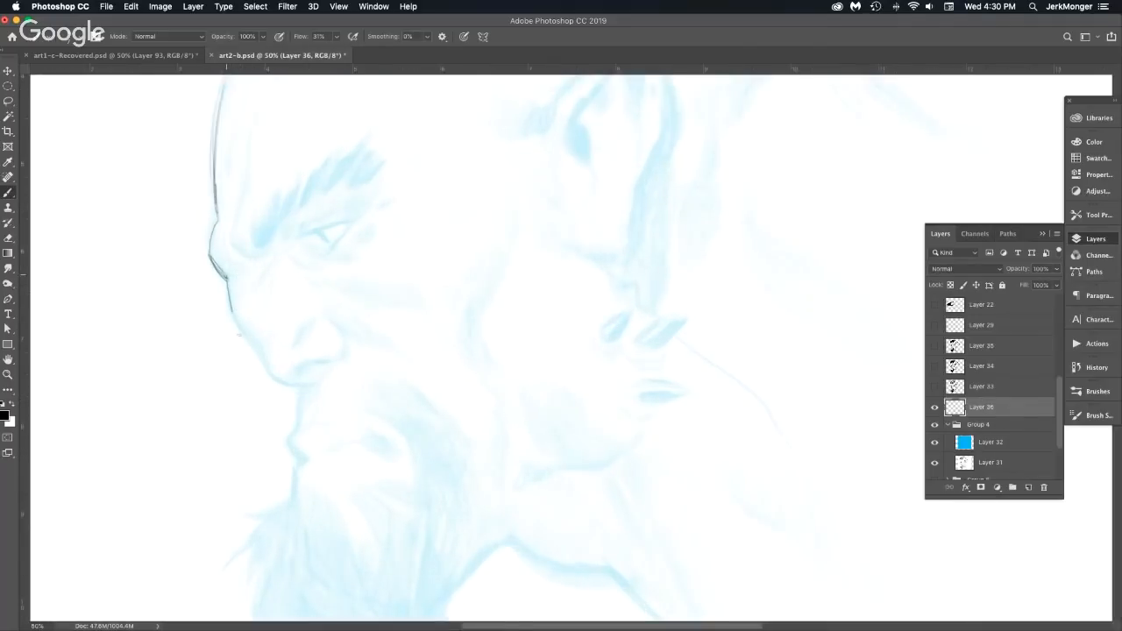
{"action": "mouse_move", "coordinate": [234, 324]}
{"action": "left_mouse_down"}
{"action": "mouse_move", "coordinate": [273, 376]}
{"action": "mouse_move", "coordinate": [311, 384]}
{"action": "mouse_move", "coordinate": [326, 358]}
{"action": "mouse_move", "coordinate": [305, 366]}
{"action": "left_mouse_up"}
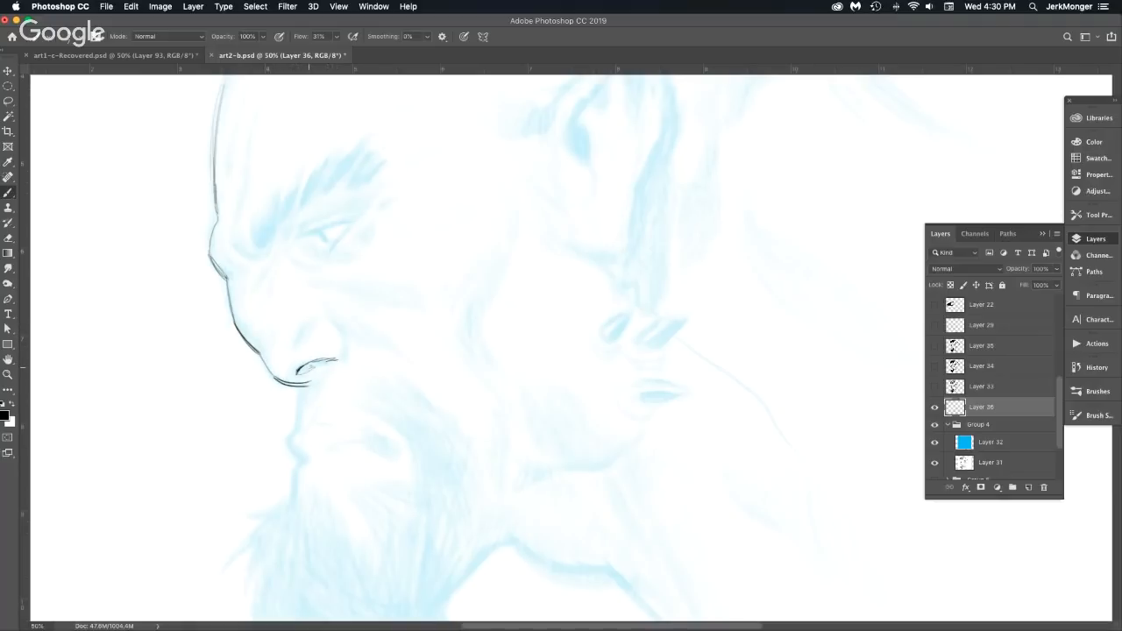
{"action": "mouse_move", "coordinate": [311, 322]}
{"action": "left_mouse_down"}
{"action": "mouse_move", "coordinate": [298, 349]}
{"action": "mouse_move", "coordinate": [349, 351]}
{"action": "left_mouse_up"}
{"action": "left_click_drag", "start_coordinate": [303, 379], "coordinate": [292, 497]}
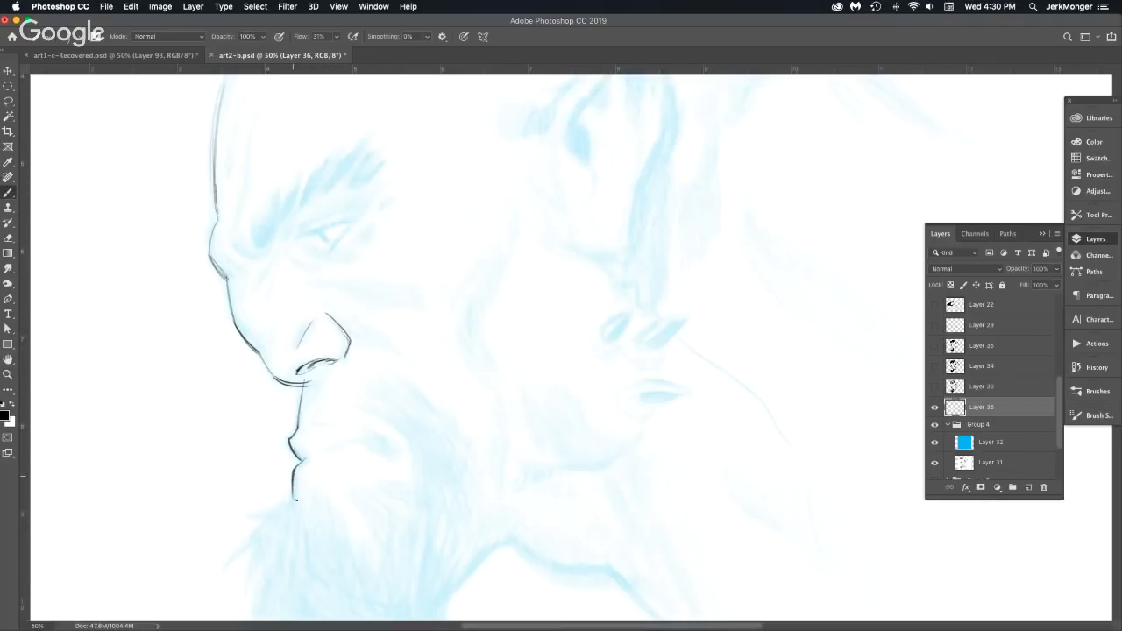
Pencil the mouth line and hatch the moustache from the cheek fold down beside the mouth corner.
{"action": "mouse_move", "coordinate": [330, 446]}
{"action": "left_mouse_down"}
{"action": "mouse_move", "coordinate": [389, 434]}
{"action": "mouse_move", "coordinate": [418, 449]}
{"action": "left_mouse_up"}
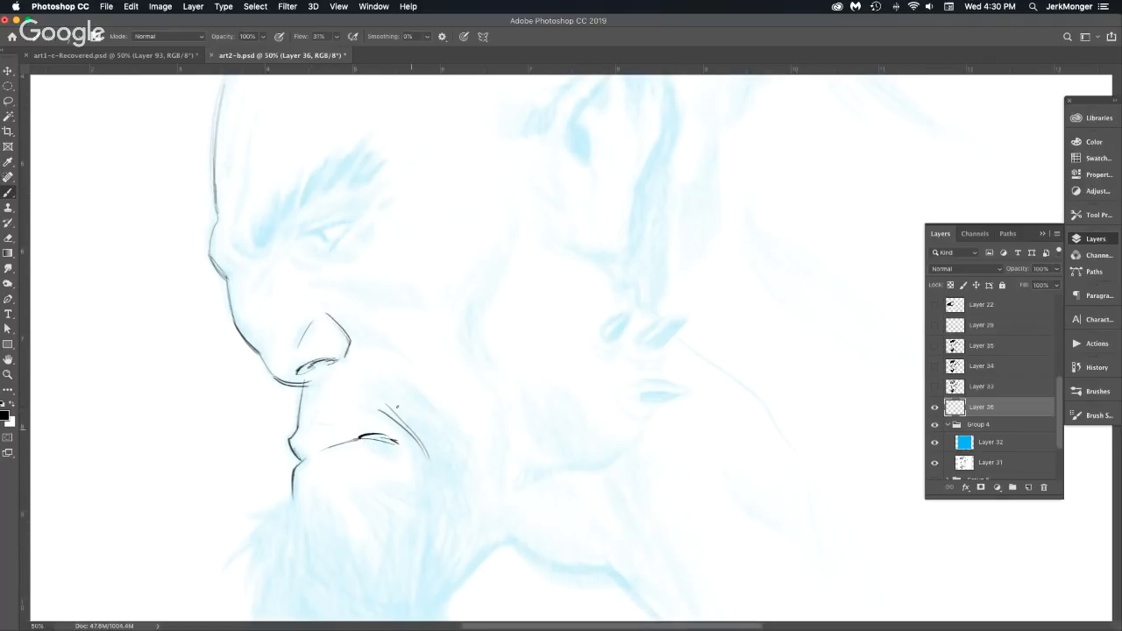
{"action": "mouse_move", "coordinate": [393, 400]}
{"action": "left_mouse_down"}
{"action": "mouse_move", "coordinate": [428, 452]}
{"action": "mouse_move", "coordinate": [429, 434]}
{"action": "mouse_move", "coordinate": [423, 530]}
{"action": "left_mouse_up"}
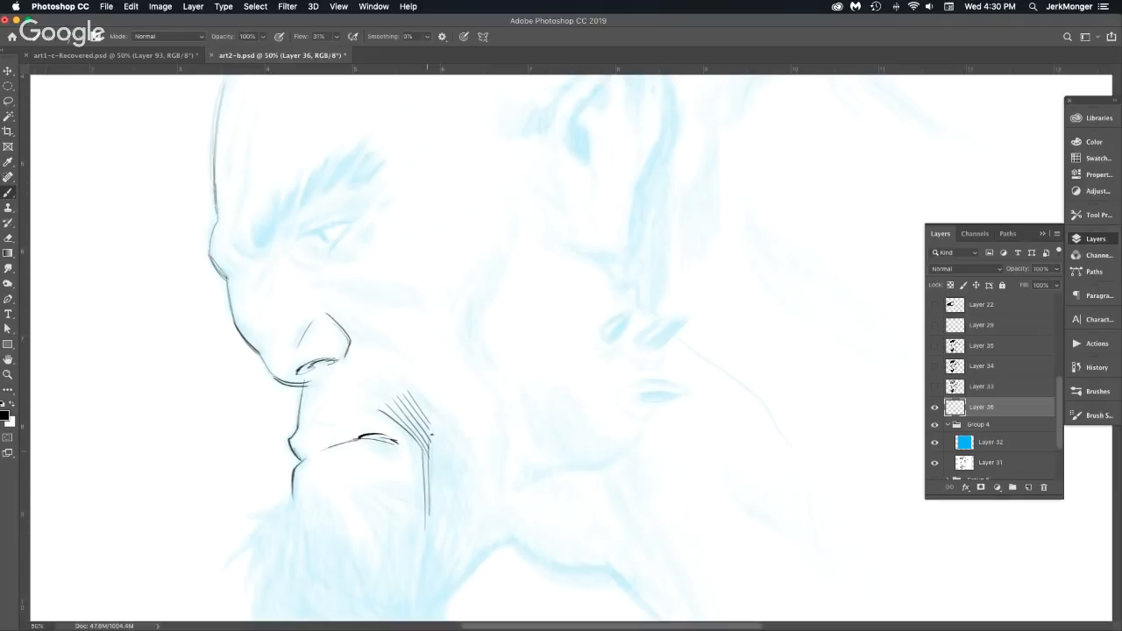
{"action": "mouse_move", "coordinate": [437, 426]}
{"action": "left_mouse_down"}
{"action": "mouse_move", "coordinate": [431, 513]}
{"action": "mouse_move", "coordinate": [442, 507]}
{"action": "left_mouse_up"}
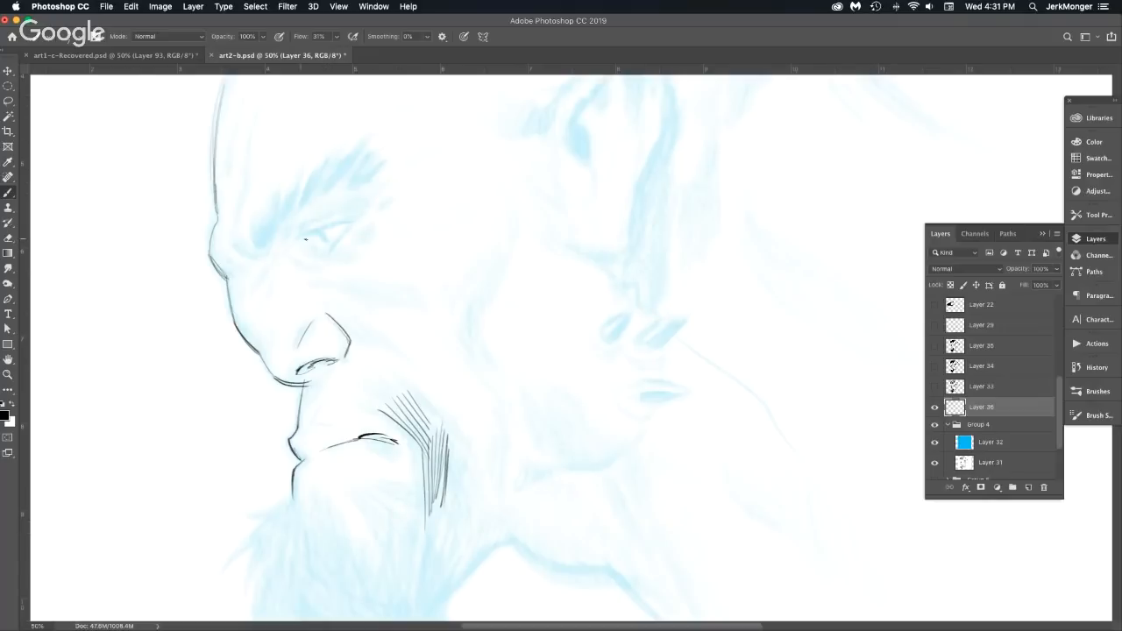
Draw the eye with its lids and iris, the small creases beside the nose bridge, and the frown fold at the inner brow.
{"action": "mouse_move", "coordinate": [300, 238]}
{"action": "left_mouse_down"}
{"action": "mouse_move", "coordinate": [354, 220]}
{"action": "mouse_move", "coordinate": [322, 238]}
{"action": "mouse_move", "coordinate": [340, 237]}
{"action": "mouse_move", "coordinate": [345, 260]}
{"action": "mouse_move", "coordinate": [299, 250]}
{"action": "mouse_move", "coordinate": [309, 249]}
{"action": "mouse_move", "coordinate": [297, 261]}
{"action": "mouse_move", "coordinate": [324, 266]}
{"action": "mouse_move", "coordinate": [260, 275]}
{"action": "left_mouse_up"}
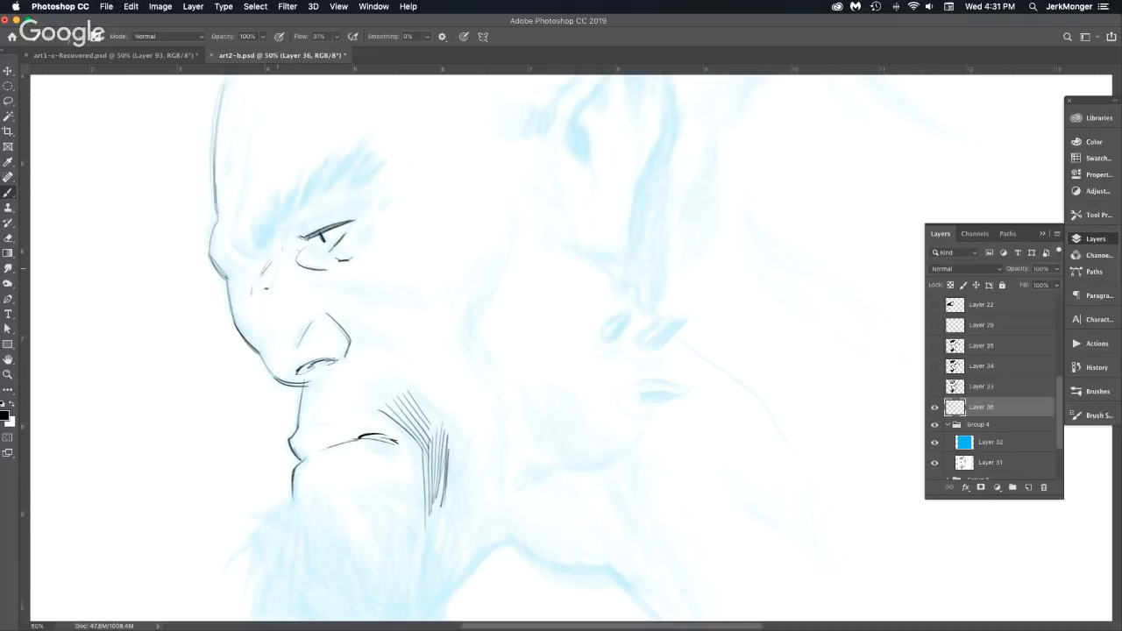
{"action": "mouse_move", "coordinate": [231, 234]}
{"action": "left_mouse_down"}
{"action": "mouse_move", "coordinate": [259, 255]}
{"action": "mouse_move", "coordinate": [261, 224]}
{"action": "mouse_move", "coordinate": [258, 240]}
{"action": "left_mouse_up"}
{"action": "left_click_drag", "start_coordinate": [277, 195], "coordinate": [268, 242]}
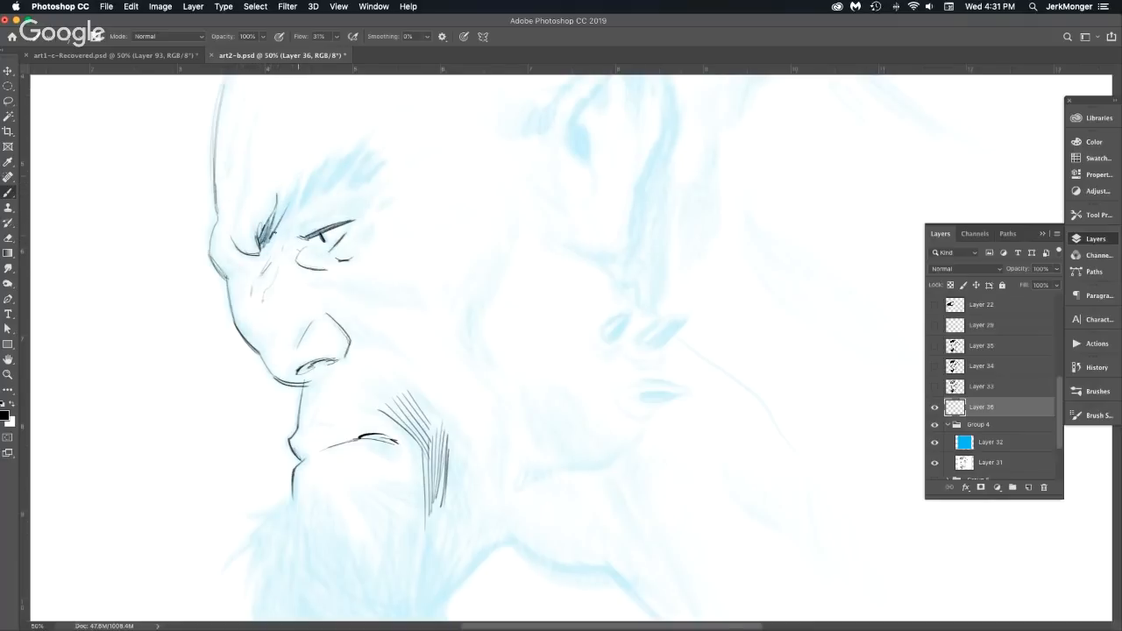
Build up the bushy eyebrow with overlapping hair strokes from the inner frown fold to its raised outer end.
{"action": "left_click_drag", "start_coordinate": [299, 172], "coordinate": [272, 229]}
{"action": "mouse_move", "coordinate": [284, 209]}
{"action": "left_mouse_down"}
{"action": "mouse_move", "coordinate": [271, 232]}
{"action": "mouse_move", "coordinate": [315, 181]}
{"action": "left_mouse_up"}
{"action": "left_click_drag", "start_coordinate": [294, 209], "coordinate": [320, 176]}
{"action": "left_click_drag", "start_coordinate": [301, 202], "coordinate": [361, 139]}
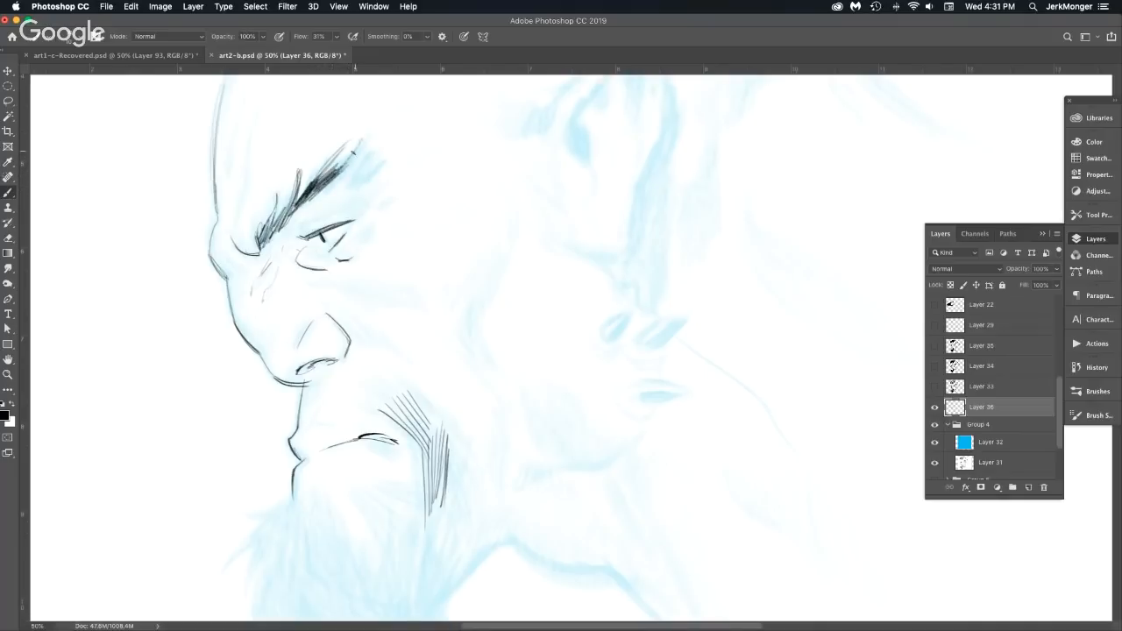
{"action": "left_click_drag", "start_coordinate": [337, 175], "coordinate": [364, 138]}
{"action": "left_click_drag", "start_coordinate": [296, 205], "coordinate": [299, 158]}
{"action": "left_click_drag", "start_coordinate": [283, 216], "coordinate": [295, 184]}
{"action": "mouse_move", "coordinate": [281, 217]}
{"action": "left_mouse_down"}
{"action": "mouse_move", "coordinate": [293, 191]}
{"action": "mouse_move", "coordinate": [289, 200]}
{"action": "left_mouse_up"}
{"action": "mouse_move", "coordinate": [272, 227]}
{"action": "left_mouse_down"}
{"action": "mouse_move", "coordinate": [280, 186]}
{"action": "mouse_move", "coordinate": [279, 200]}
{"action": "mouse_move", "coordinate": [368, 162]}
{"action": "mouse_move", "coordinate": [382, 138]}
{"action": "left_mouse_up"}
{"action": "mouse_move", "coordinate": [349, 175]}
{"action": "left_mouse_down"}
{"action": "mouse_move", "coordinate": [375, 151]}
{"action": "mouse_move", "coordinate": [391, 157]}
{"action": "left_mouse_up"}
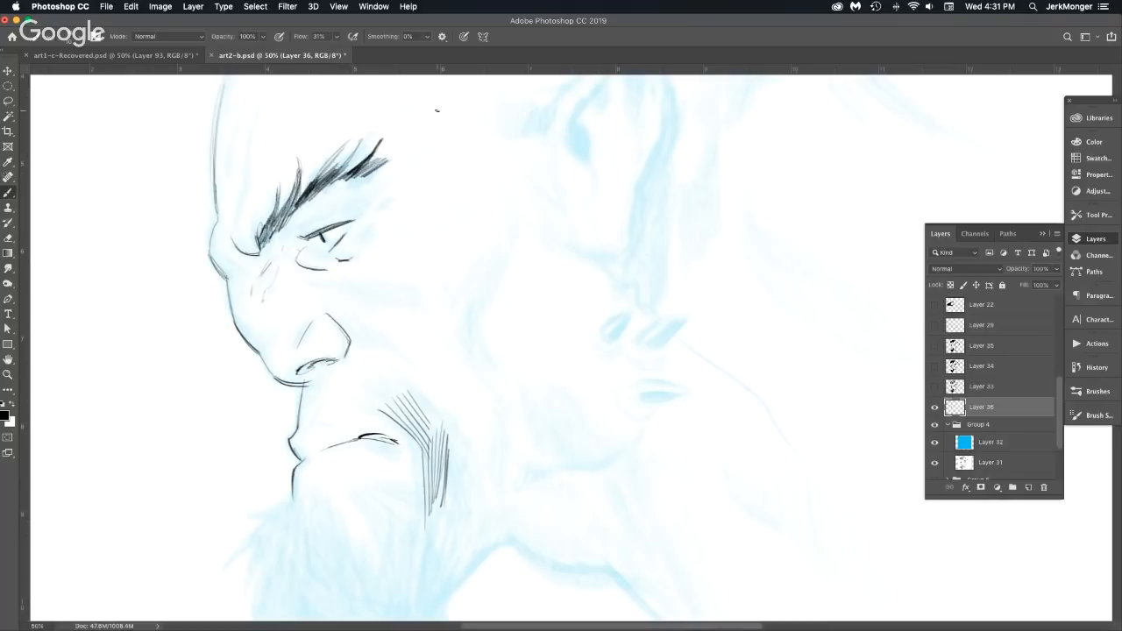
Darken the upper eyelid and add wrinkle strokes at the nose bridge and up the forehead.
{"action": "mouse_move", "coordinate": [313, 228]}
{"action": "left_mouse_down"}
{"action": "mouse_move", "coordinate": [307, 235]}
{"action": "mouse_move", "coordinate": [322, 218]}
{"action": "mouse_move", "coordinate": [356, 214]}
{"action": "left_mouse_up"}
{"action": "left_click_drag", "start_coordinate": [232, 269], "coordinate": [246, 270]}
{"action": "left_click_drag", "start_coordinate": [244, 186], "coordinate": [235, 217]}
{"action": "left_click_drag", "start_coordinate": [253, 158], "coordinate": [240, 188]}
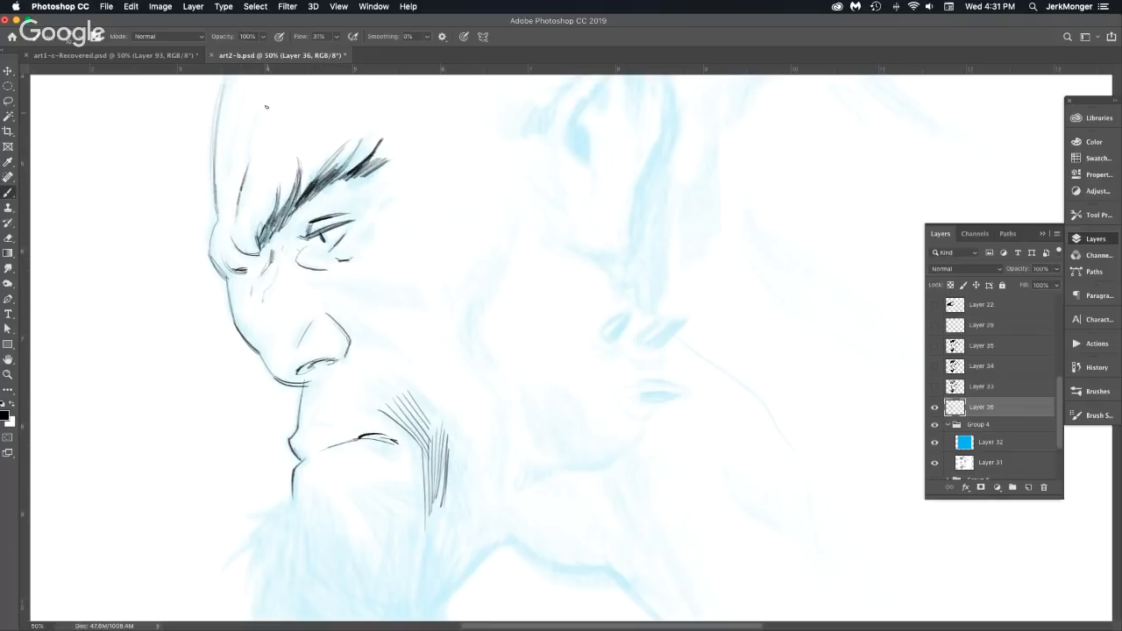
{"action": "mouse_move", "coordinate": [270, 105]}
{"action": "left_mouse_down"}
{"action": "mouse_move", "coordinate": [244, 120]}
{"action": "mouse_move", "coordinate": [234, 166]}
{"action": "left_mouse_up"}
Thicken the nose bridge contour and pencil the cheekbone line, the cheek fold beside the nose, and the outer moustache edge.
{"action": "left_click_drag", "start_coordinate": [456, 307], "coordinate": [393, 233]}
{"action": "left_click_drag", "start_coordinate": [150, 236], "coordinate": [172, 263]}
{"action": "left_click_drag", "start_coordinate": [149, 235], "coordinate": [188, 286]}
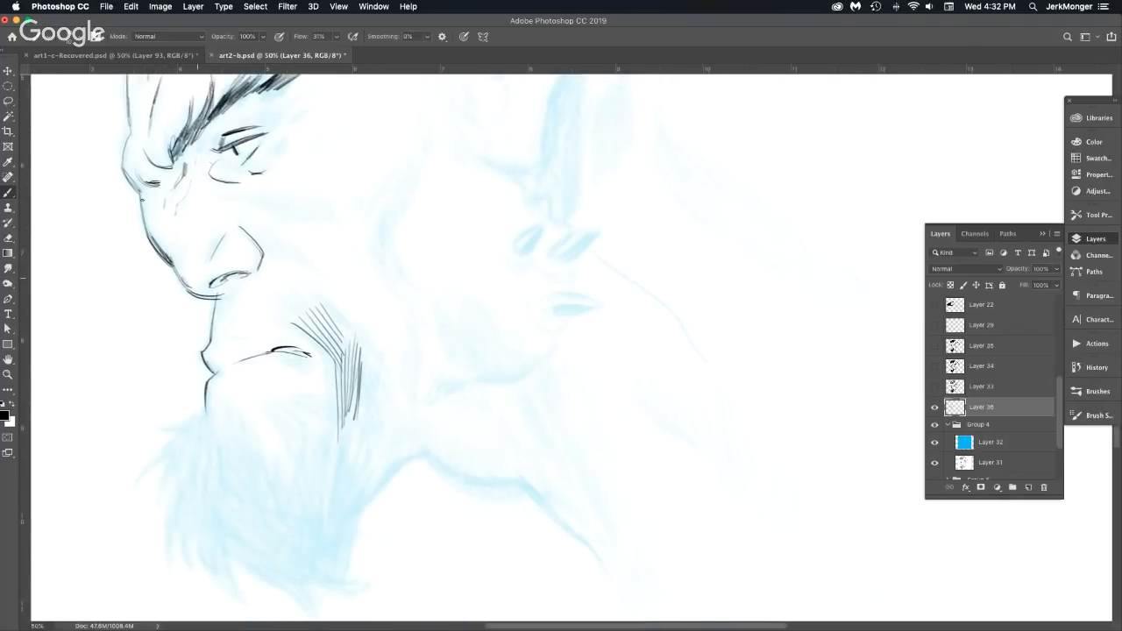
{"action": "left_click_drag", "start_coordinate": [141, 185], "coordinate": [152, 233]}
{"action": "mouse_move", "coordinate": [388, 237]}
{"action": "left_mouse_down"}
{"action": "mouse_move", "coordinate": [427, 165]}
{"action": "mouse_move", "coordinate": [390, 241]}
{"action": "left_mouse_up"}
{"action": "mouse_move", "coordinate": [236, 214]}
{"action": "left_mouse_down"}
{"action": "mouse_move", "coordinate": [289, 249]}
{"action": "mouse_move", "coordinate": [272, 245]}
{"action": "left_mouse_up"}
{"action": "mouse_move", "coordinate": [276, 234]}
{"action": "left_mouse_down"}
{"action": "mouse_move", "coordinate": [356, 300]}
{"action": "mouse_move", "coordinate": [390, 391]}
{"action": "left_mouse_up"}
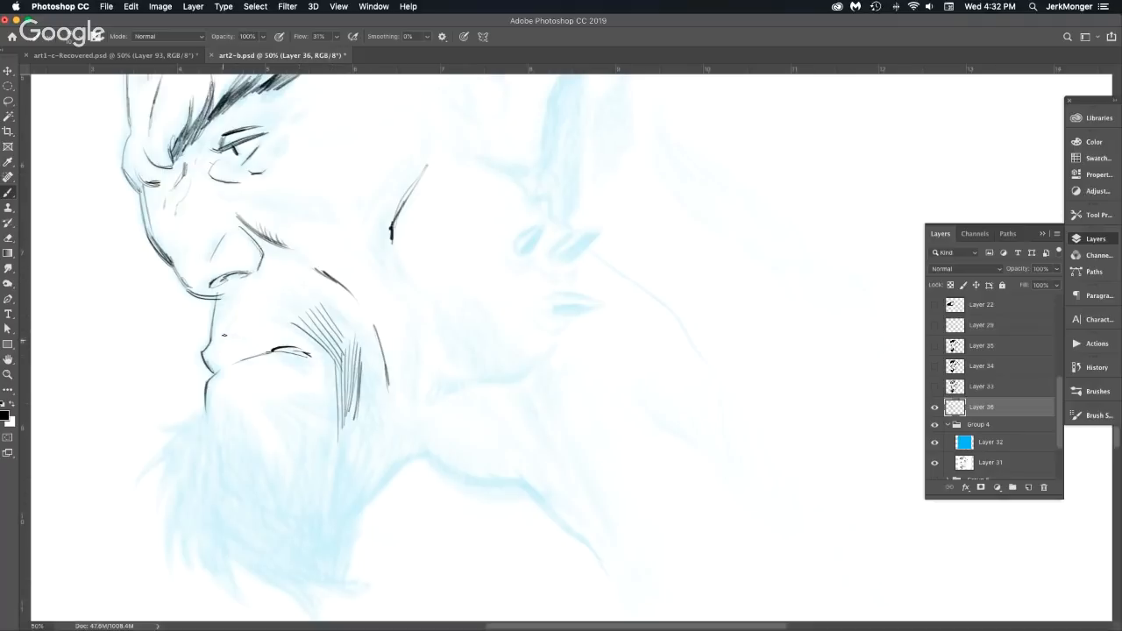
Add a short crease above the upper lip and outline the front of the beard with pointed tufts down the chin.
{"action": "mouse_move", "coordinate": [224, 339]}
{"action": "left_mouse_down"}
{"action": "mouse_move", "coordinate": [237, 317]}
{"action": "mouse_move", "coordinate": [245, 330]}
{"action": "left_mouse_up"}
{"action": "mouse_move", "coordinate": [205, 407]}
{"action": "left_mouse_down"}
{"action": "mouse_move", "coordinate": [177, 426]}
{"action": "mouse_move", "coordinate": [146, 487]}
{"action": "left_mouse_up"}
{"action": "mouse_move", "coordinate": [174, 449]}
{"action": "left_mouse_down"}
{"action": "mouse_move", "coordinate": [144, 475]}
{"action": "mouse_move", "coordinate": [159, 484]}
{"action": "mouse_move", "coordinate": [139, 505]}
{"action": "mouse_move", "coordinate": [176, 554]}
{"action": "left_mouse_up"}
{"action": "left_click_drag", "start_coordinate": [172, 504], "coordinate": [195, 581]}
{"action": "mouse_move", "coordinate": [198, 534]}
{"action": "left_mouse_down"}
{"action": "mouse_move", "coordinate": [196, 582]}
{"action": "mouse_move", "coordinate": [204, 572]}
{"action": "left_mouse_up"}
{"action": "mouse_move", "coordinate": [206, 562]}
{"action": "left_mouse_down"}
{"action": "mouse_move", "coordinate": [242, 601]}
{"action": "mouse_move", "coordinate": [252, 596]}
{"action": "left_mouse_up"}
{"action": "left_click_drag", "start_coordinate": [225, 545], "coordinate": [283, 585]}
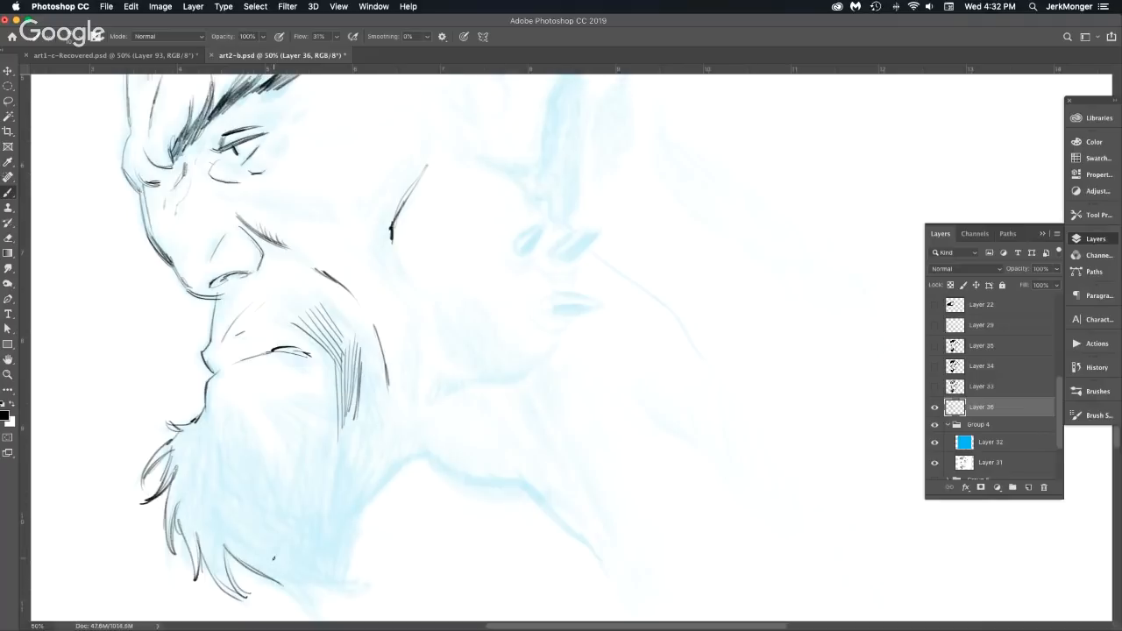
Draw jagged hair tufts below the lower lip and hatch them toward the moustache.
{"action": "mouse_move", "coordinate": [210, 402]}
{"action": "left_mouse_down"}
{"action": "mouse_move", "coordinate": [215, 430]}
{"action": "mouse_move", "coordinate": [210, 394]}
{"action": "mouse_move", "coordinate": [216, 431]}
{"action": "mouse_move", "coordinate": [235, 402]}
{"action": "mouse_move", "coordinate": [262, 462]}
{"action": "left_mouse_up"}
{"action": "left_click_drag", "start_coordinate": [253, 422], "coordinate": [286, 472]}
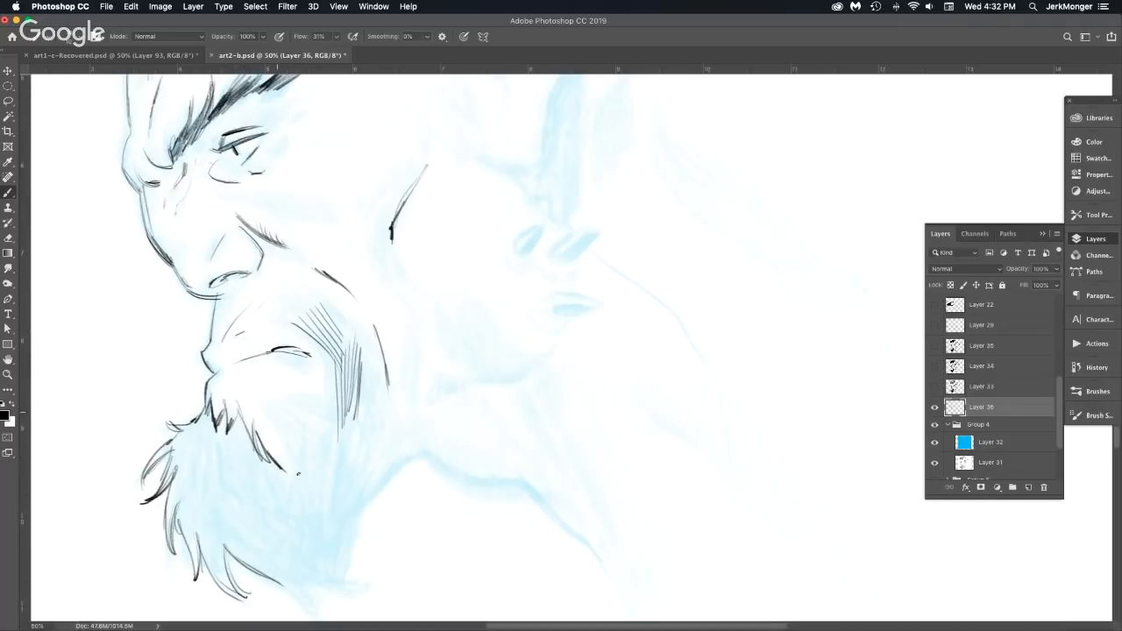
{"action": "left_click_drag", "start_coordinate": [293, 433], "coordinate": [298, 472]}
{"action": "mouse_move", "coordinate": [270, 412]}
{"action": "left_mouse_down"}
{"action": "mouse_move", "coordinate": [312, 459]}
{"action": "mouse_move", "coordinate": [335, 436]}
{"action": "left_mouse_up"}
{"action": "mouse_move", "coordinate": [303, 395]}
{"action": "left_mouse_down"}
{"action": "mouse_move", "coordinate": [337, 419]}
{"action": "mouse_move", "coordinate": [325, 445]}
{"action": "left_mouse_up"}
Ink a heavy line under the jaw and close the beard's rear and bottom edge with pointed tips.
{"action": "left_click_drag", "start_coordinate": [354, 534], "coordinate": [409, 458]}
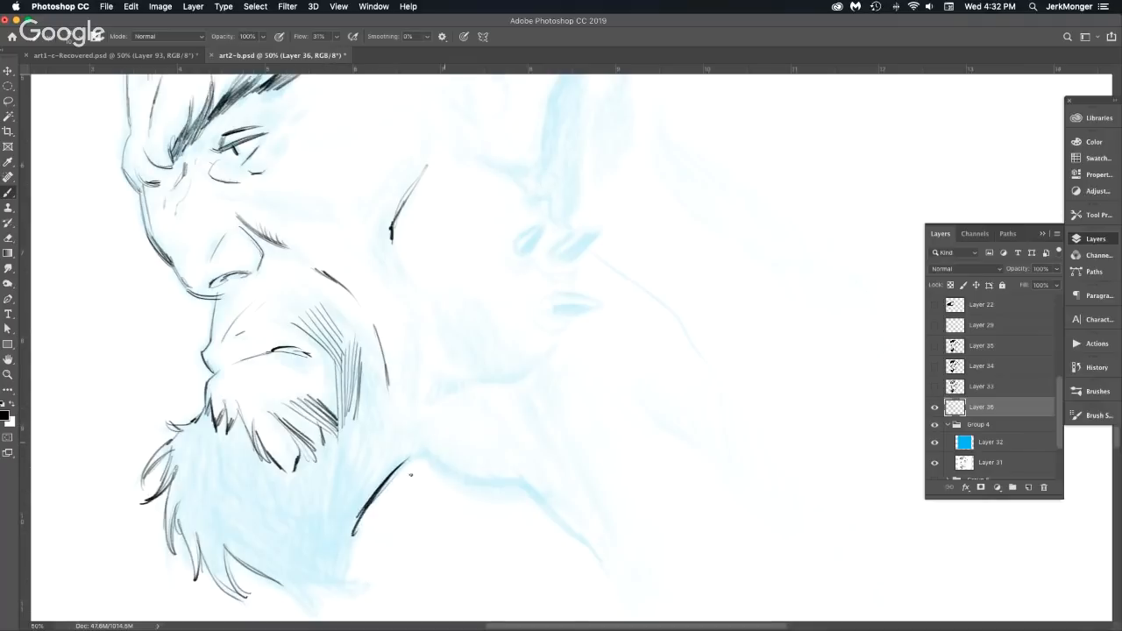
{"action": "mouse_move", "coordinate": [377, 501]}
{"action": "left_mouse_down"}
{"action": "mouse_move", "coordinate": [436, 442]}
{"action": "mouse_move", "coordinate": [426, 447]}
{"action": "left_mouse_up"}
{"action": "left_click_drag", "start_coordinate": [376, 401], "coordinate": [343, 295]}
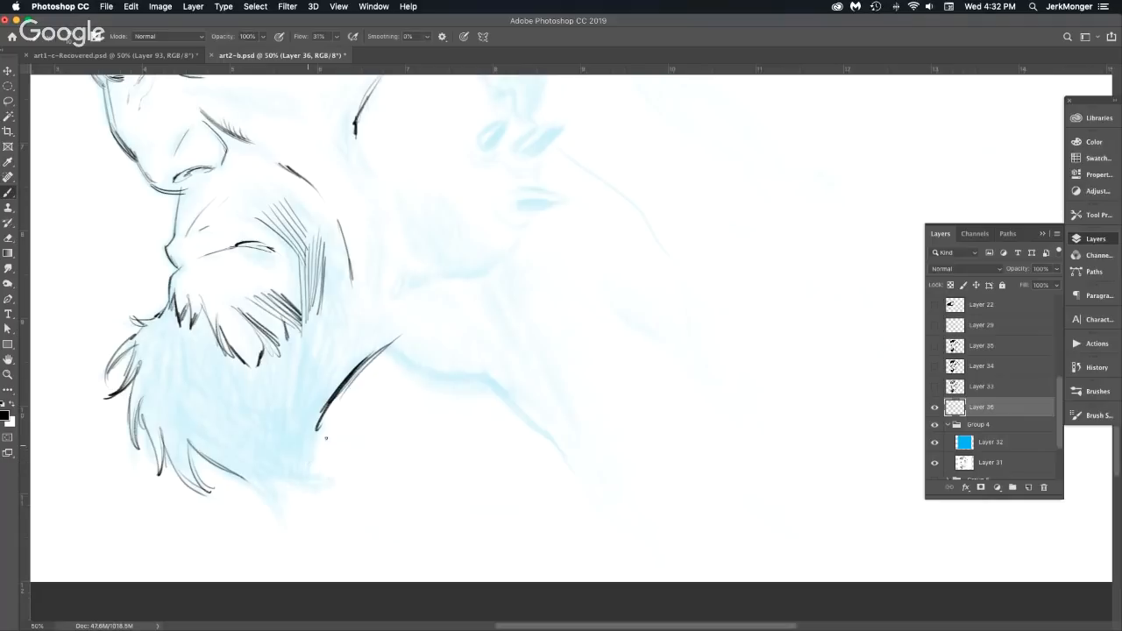
{"action": "left_click_drag", "start_coordinate": [318, 423], "coordinate": [333, 486]}
{"action": "left_click_drag", "start_coordinate": [261, 452], "coordinate": [339, 489]}
{"action": "left_click_drag", "start_coordinate": [271, 472], "coordinate": [337, 487]}
{"action": "left_click_drag", "start_coordinate": [235, 479], "coordinate": [289, 525]}
{"action": "left_click_drag", "start_coordinate": [267, 471], "coordinate": [291, 531]}
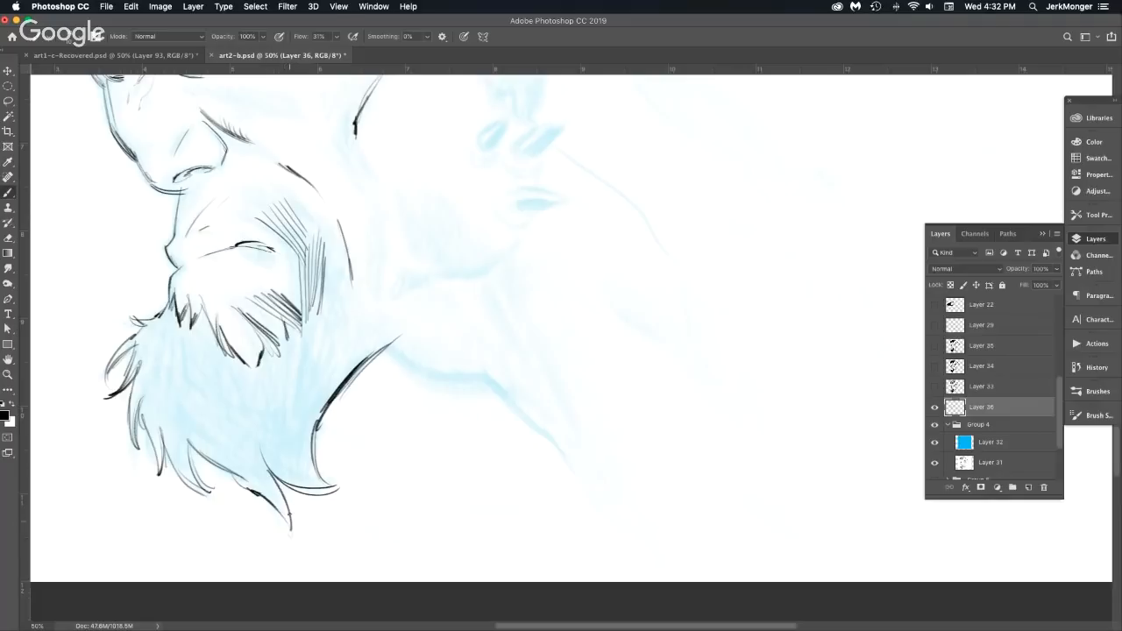
Hatch the side of the beard below the moustache and the corner where it meets the jawline.
{"action": "left_click_drag", "start_coordinate": [330, 251], "coordinate": [337, 370]}
{"action": "left_click_drag", "start_coordinate": [340, 281], "coordinate": [337, 370]}
{"action": "mouse_move", "coordinate": [349, 318]}
{"action": "left_mouse_down"}
{"action": "mouse_move", "coordinate": [338, 377]}
{"action": "mouse_move", "coordinate": [367, 335]}
{"action": "left_mouse_up"}
{"action": "mouse_move", "coordinate": [335, 375]}
{"action": "left_mouse_down"}
{"action": "mouse_move", "coordinate": [370, 334]}
{"action": "mouse_move", "coordinate": [394, 339]}
{"action": "left_mouse_up"}
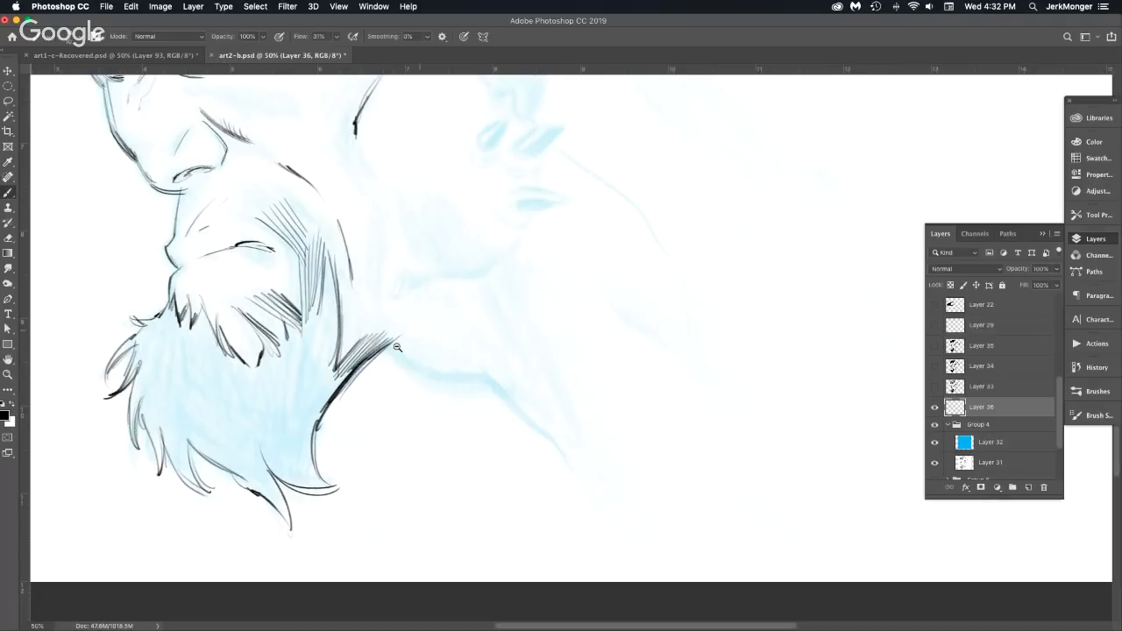
Add crow's-feet and lower-lid wrinkles at the outer eye corner, and refine the upper eyelid near the brow.
{"action": "left_click", "coordinate": [398, 347], "text": "alt"}
{"action": "left_click", "coordinate": [397, 347], "text": "alt"}
{"action": "left_click_drag", "start_coordinate": [234, 301], "coordinate": [411, 300]}
{"action": "left_click", "coordinate": [484, 213], "text": "super"}
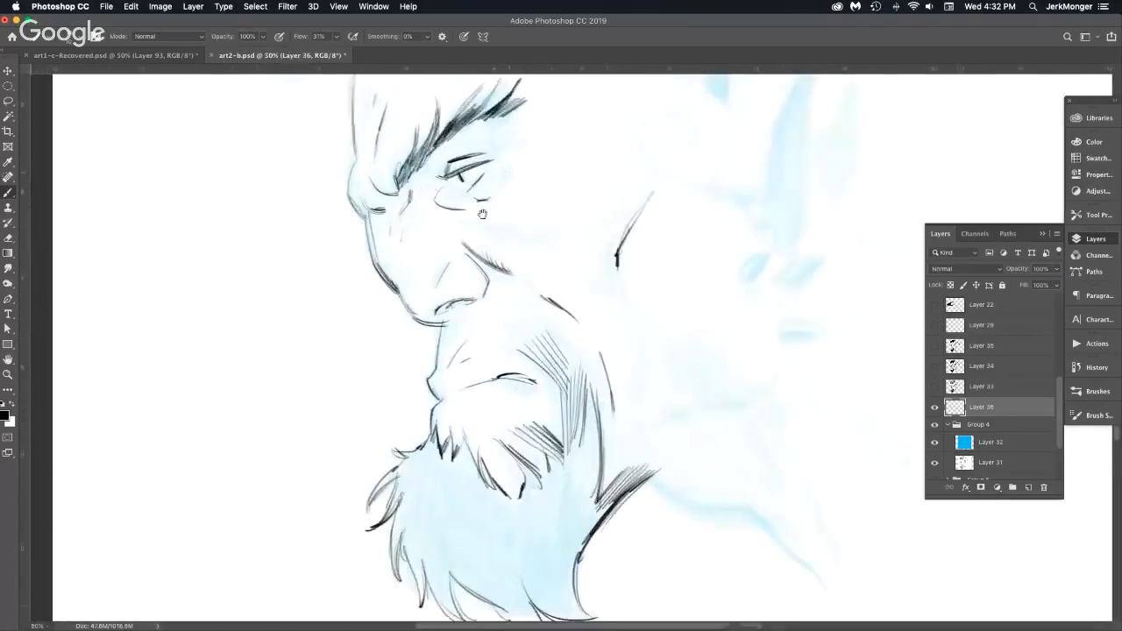
{"action": "left_click_drag", "start_coordinate": [484, 213], "coordinate": [358, 340]}
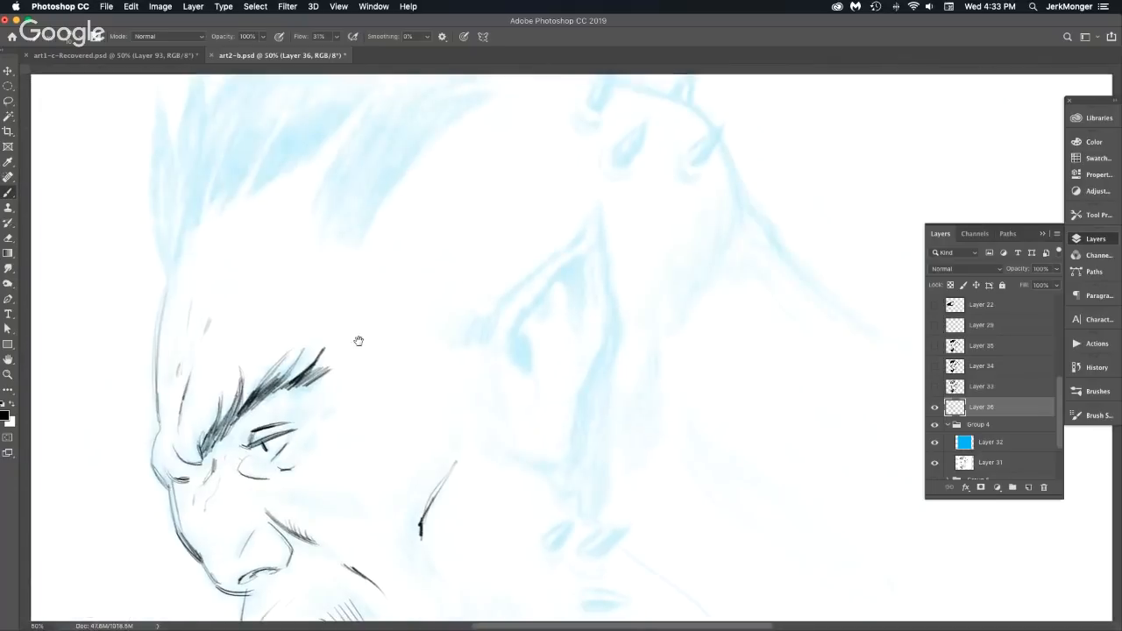
{"action": "left_click_drag", "start_coordinate": [302, 423], "coordinate": [311, 421]}
{"action": "mouse_move", "coordinate": [305, 423]}
{"action": "left_mouse_down"}
{"action": "mouse_move", "coordinate": [344, 384]}
{"action": "mouse_move", "coordinate": [335, 411]}
{"action": "mouse_move", "coordinate": [350, 400]}
{"action": "mouse_move", "coordinate": [306, 452]}
{"action": "left_mouse_up"}
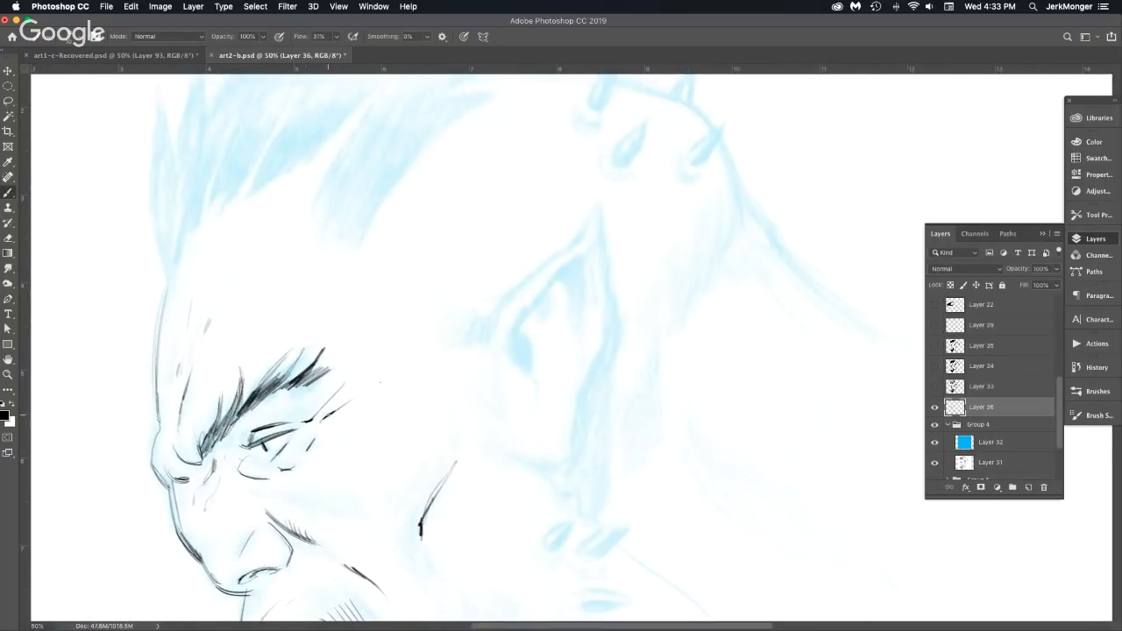
{"action": "left_click", "coordinate": [391, 413], "text": "alt"}
{"action": "left_click", "coordinate": [396, 407], "text": "alt"}
{"action": "left_click", "coordinate": [506, 352]}
{"action": "left_click", "coordinate": [506, 351]}
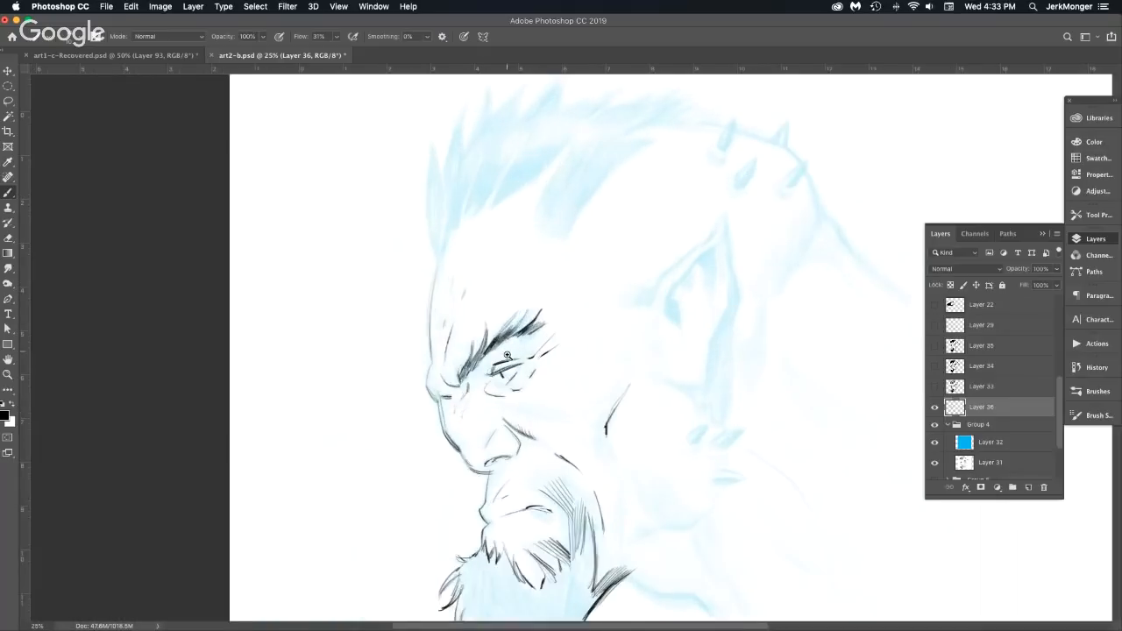
{"action": "left_click", "coordinate": [509, 350]}
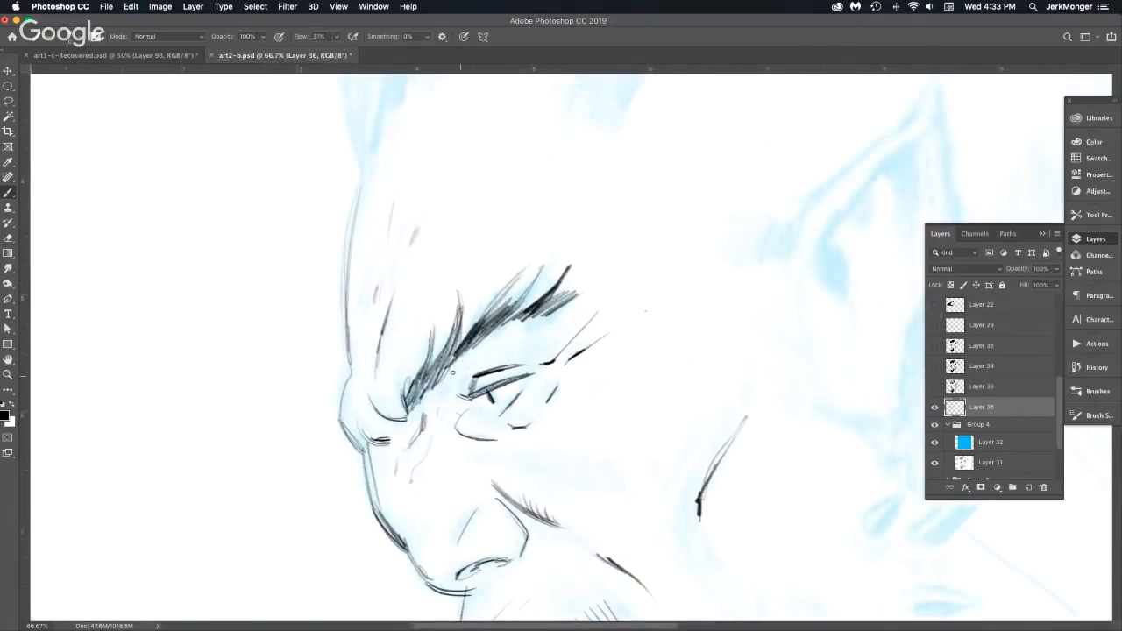
{"action": "left_click_drag", "start_coordinate": [484, 371], "coordinate": [458, 377]}
Outline the front of the hair with pointed spikes above the forehead and draw the inner hairline.
{"action": "left_click", "coordinate": [591, 385], "text": "alt"}
{"action": "left_click", "coordinate": [556, 337], "text": "alt"}
{"action": "left_click", "coordinate": [545, 309], "text": "alt"}
{"action": "left_click", "coordinate": [566, 282]}
{"action": "left_click", "coordinate": [566, 279]}
{"action": "mouse_move", "coordinate": [426, 91]}
{"action": "left_mouse_down"}
{"action": "mouse_move", "coordinate": [342, 265]}
{"action": "mouse_move", "coordinate": [297, 296]}
{"action": "mouse_move", "coordinate": [311, 437]}
{"action": "left_mouse_up"}
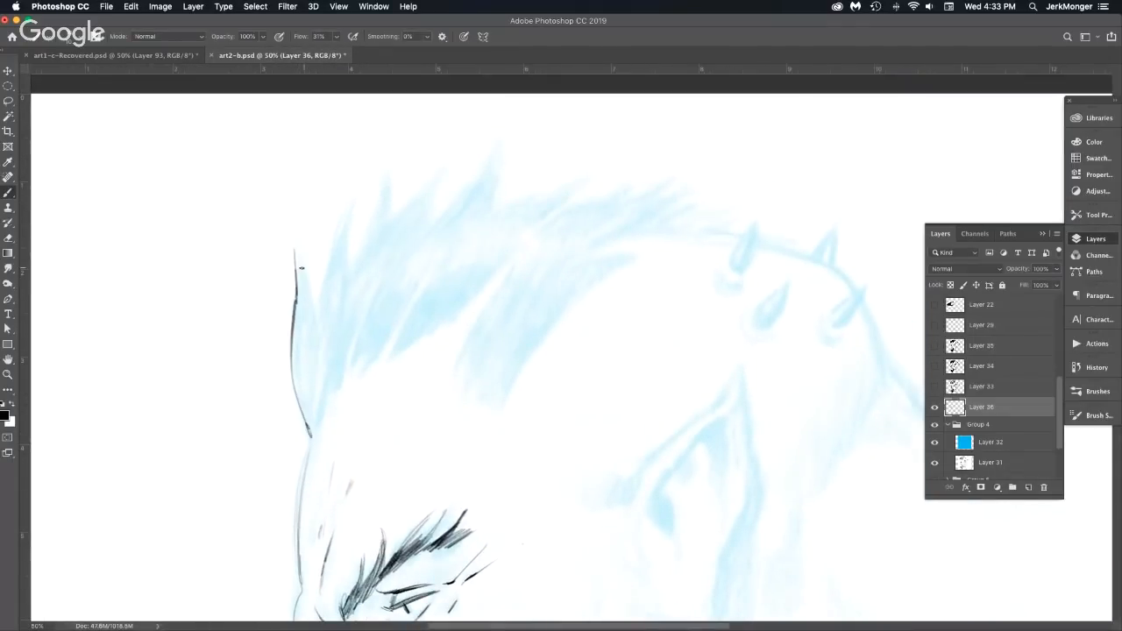
{"action": "mouse_move", "coordinate": [295, 244]}
{"action": "left_mouse_down"}
{"action": "mouse_move", "coordinate": [317, 300]}
{"action": "mouse_move", "coordinate": [334, 244]}
{"action": "left_mouse_up"}
{"action": "mouse_move", "coordinate": [356, 203]}
{"action": "left_mouse_down"}
{"action": "mouse_move", "coordinate": [347, 283]}
{"action": "mouse_move", "coordinate": [384, 172]}
{"action": "mouse_move", "coordinate": [392, 228]}
{"action": "mouse_move", "coordinate": [445, 172]}
{"action": "mouse_move", "coordinate": [422, 241]}
{"action": "left_mouse_up"}
{"action": "left_click_drag", "start_coordinate": [441, 182], "coordinate": [433, 209]}
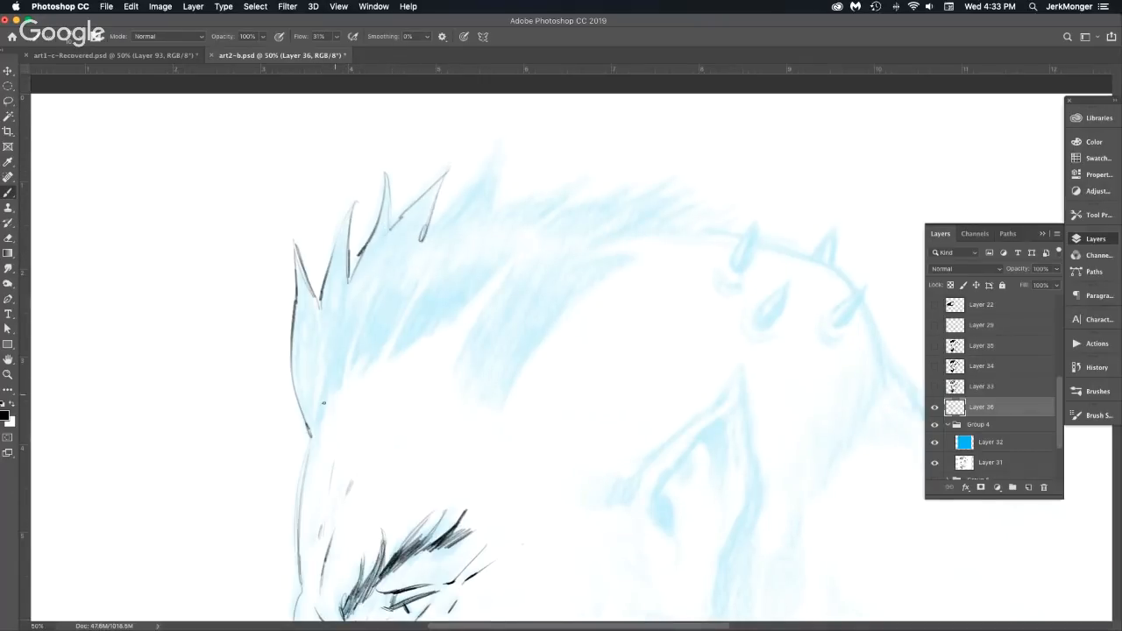
{"action": "left_click_drag", "start_coordinate": [312, 430], "coordinate": [367, 293]}
{"action": "left_click_drag", "start_coordinate": [368, 295], "coordinate": [353, 372]}
Hide Layer 36 and add a new empty layer directly above it.
{"action": "left_click", "coordinate": [453, 366], "text": "alt"}
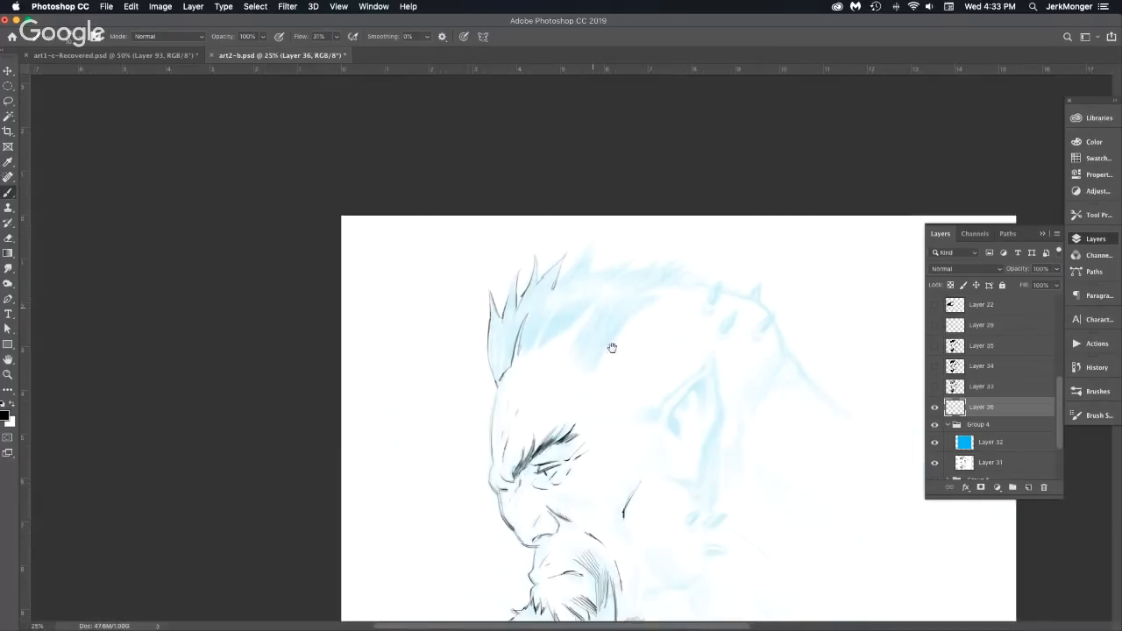
{"action": "left_click_drag", "start_coordinate": [524, 346], "coordinate": [302, 288]}
{"action": "left_click", "coordinate": [934, 406]}
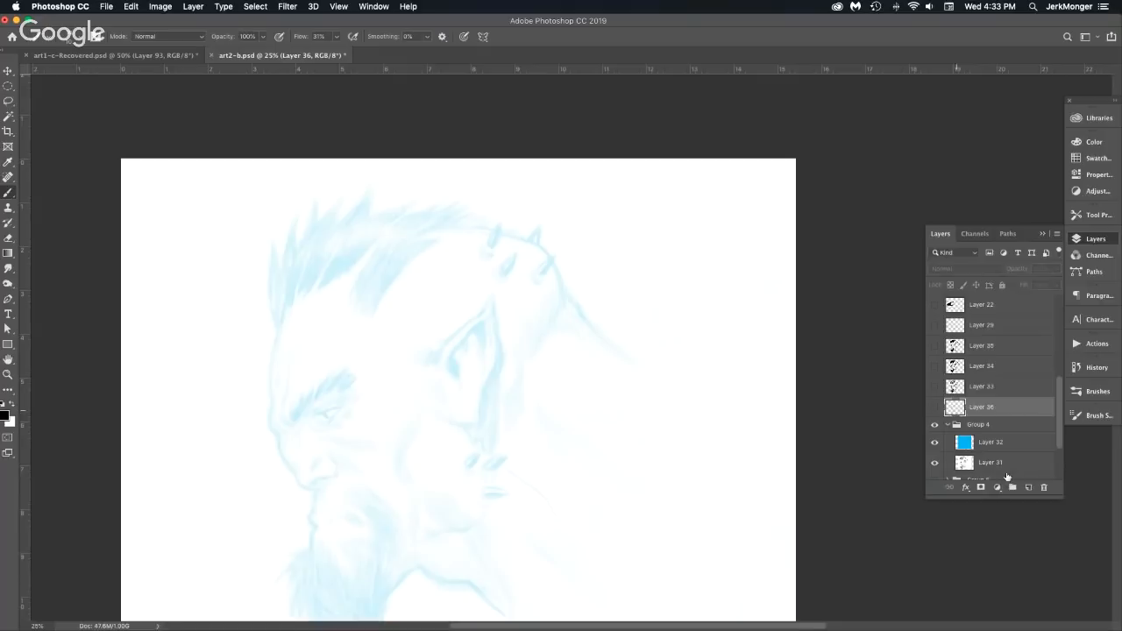
{"action": "left_click", "coordinate": [1029, 487]}
Loosely sketch the cranium as a large tilted oval from brow to back of the head, with the nose profile below it.
{"action": "left_click_drag", "start_coordinate": [275, 408], "coordinate": [272, 358]}
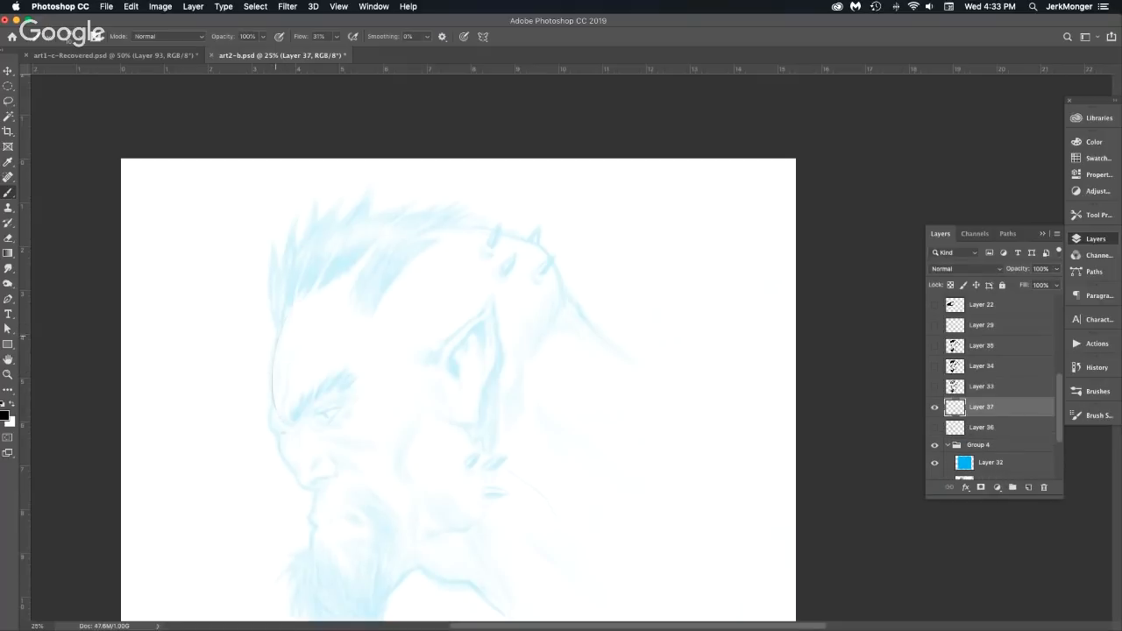
{"action": "mouse_move", "coordinate": [294, 298]}
{"action": "left_mouse_down"}
{"action": "mouse_move", "coordinate": [500, 235]}
{"action": "mouse_move", "coordinate": [539, 259]}
{"action": "mouse_move", "coordinate": [560, 300]}
{"action": "left_mouse_up"}
{"action": "mouse_move", "coordinate": [406, 233]}
{"action": "left_mouse_down"}
{"action": "mouse_move", "coordinate": [522, 243]}
{"action": "mouse_move", "coordinate": [554, 294]}
{"action": "left_mouse_up"}
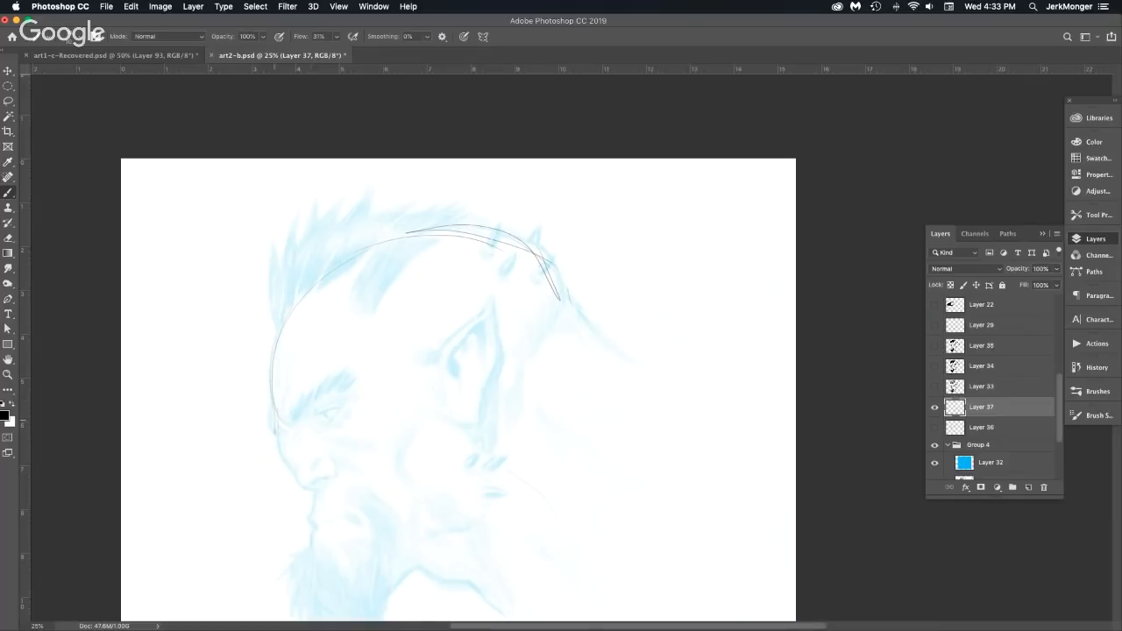
{"action": "left_click_drag", "start_coordinate": [273, 421], "coordinate": [307, 489]}
{"action": "left_click_drag", "start_coordinate": [566, 303], "coordinate": [443, 384]}
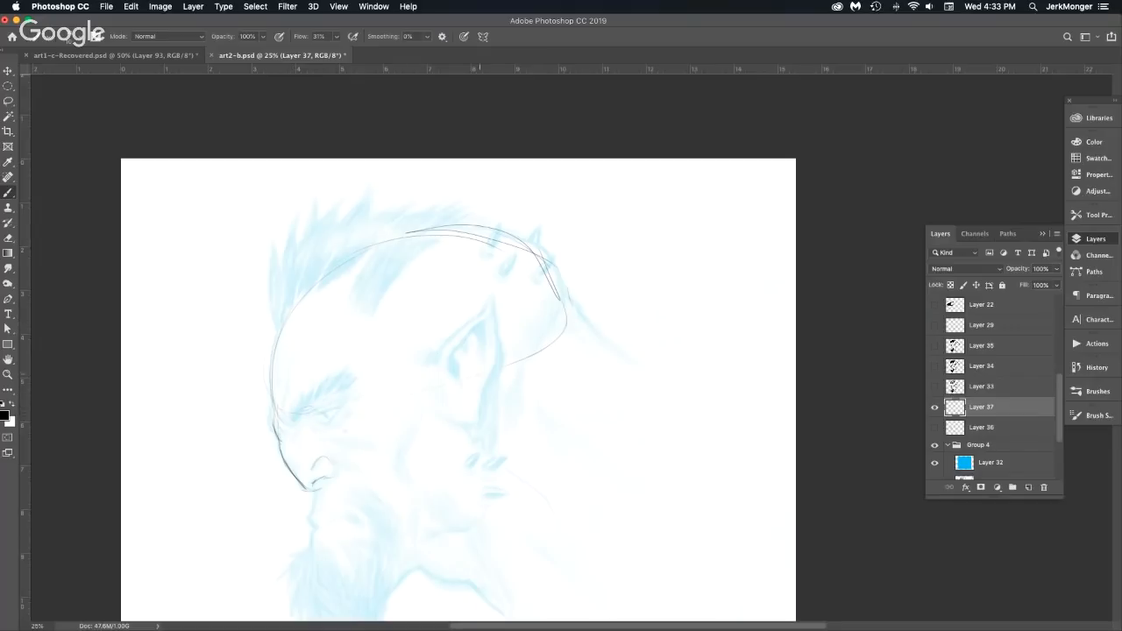
{"action": "mouse_move", "coordinate": [363, 425]}
{"action": "left_mouse_down"}
{"action": "mouse_move", "coordinate": [300, 429]}
{"action": "mouse_move", "coordinate": [387, 412]}
{"action": "left_mouse_up"}
{"action": "left_click_drag", "start_coordinate": [552, 266], "coordinate": [565, 303]}
Rough in the eye, the nose wing, the lip profile, the moustache curve and the jaw edge.
{"action": "left_click_drag", "start_coordinate": [306, 415], "coordinate": [319, 408]}
{"action": "mouse_move", "coordinate": [312, 407]}
{"action": "left_mouse_down"}
{"action": "mouse_move", "coordinate": [333, 390]}
{"action": "mouse_move", "coordinate": [333, 407]}
{"action": "mouse_move", "coordinate": [346, 402]}
{"action": "mouse_move", "coordinate": [349, 413]}
{"action": "left_mouse_up"}
{"action": "left_click_drag", "start_coordinate": [338, 422], "coordinate": [347, 415]}
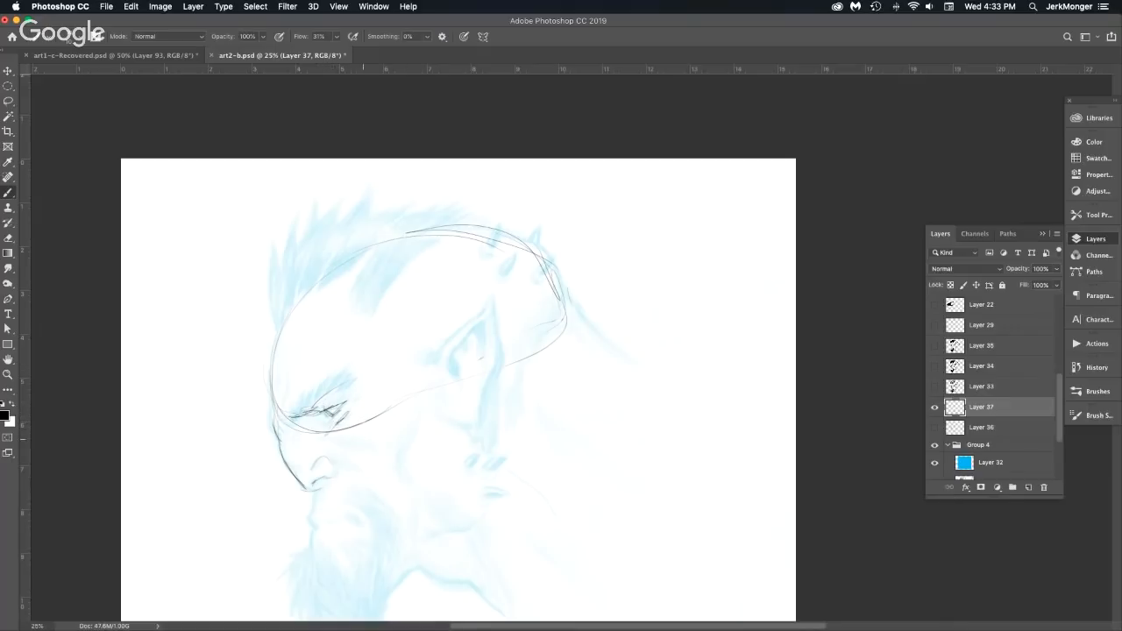
{"action": "mouse_move", "coordinate": [321, 477]}
{"action": "left_mouse_down"}
{"action": "mouse_move", "coordinate": [307, 489]}
{"action": "mouse_move", "coordinate": [327, 456]}
{"action": "left_mouse_up"}
{"action": "left_click_drag", "start_coordinate": [316, 496], "coordinate": [316, 545]}
{"action": "mouse_move", "coordinate": [326, 453]}
{"action": "left_mouse_down"}
{"action": "mouse_move", "coordinate": [350, 465]}
{"action": "mouse_move", "coordinate": [398, 580]}
{"action": "left_mouse_up"}
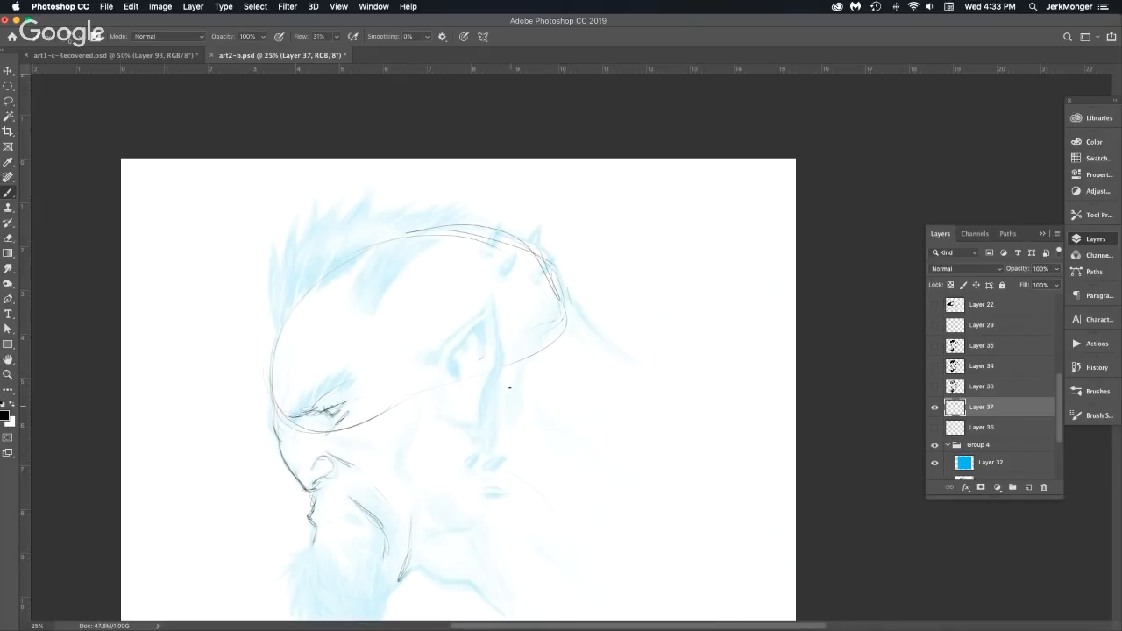
Sketch the hair's front edge with its first spikes and the long curved edge of the side tuft.
{"action": "left_click_drag", "start_coordinate": [279, 335], "coordinate": [283, 233]}
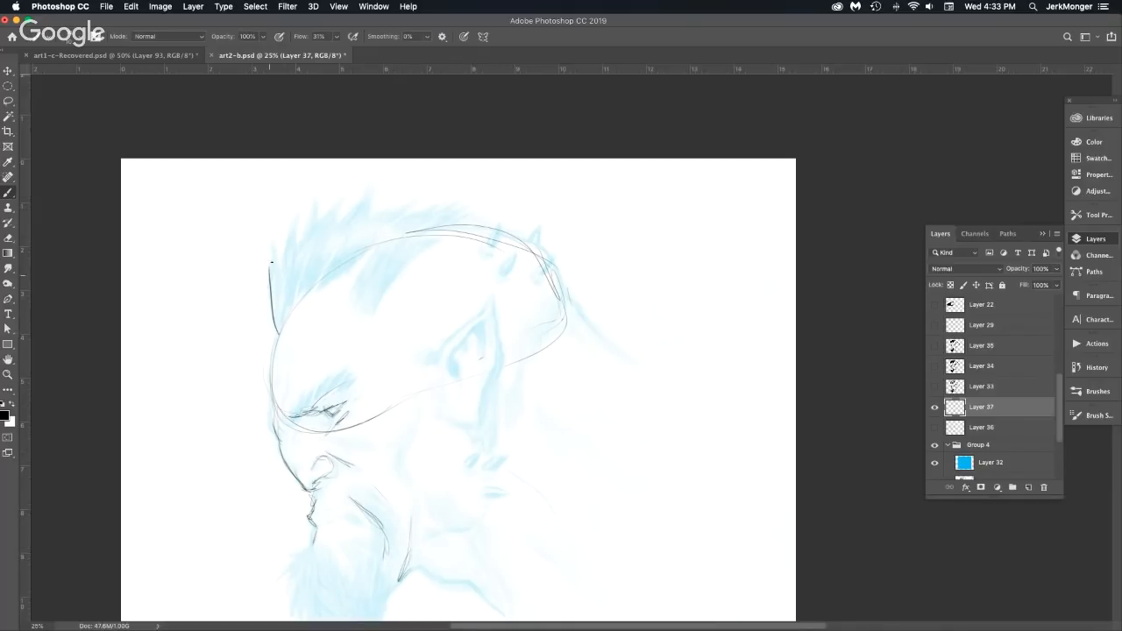
{"action": "left_click", "coordinate": [388, 288], "text": "super"}
{"action": "mouse_move", "coordinate": [151, 260]}
{"action": "left_mouse_down"}
{"action": "mouse_move", "coordinate": [163, 173]}
{"action": "mouse_move", "coordinate": [171, 245]}
{"action": "left_mouse_up"}
{"action": "left_click_drag", "start_coordinate": [171, 245], "coordinate": [202, 149]}
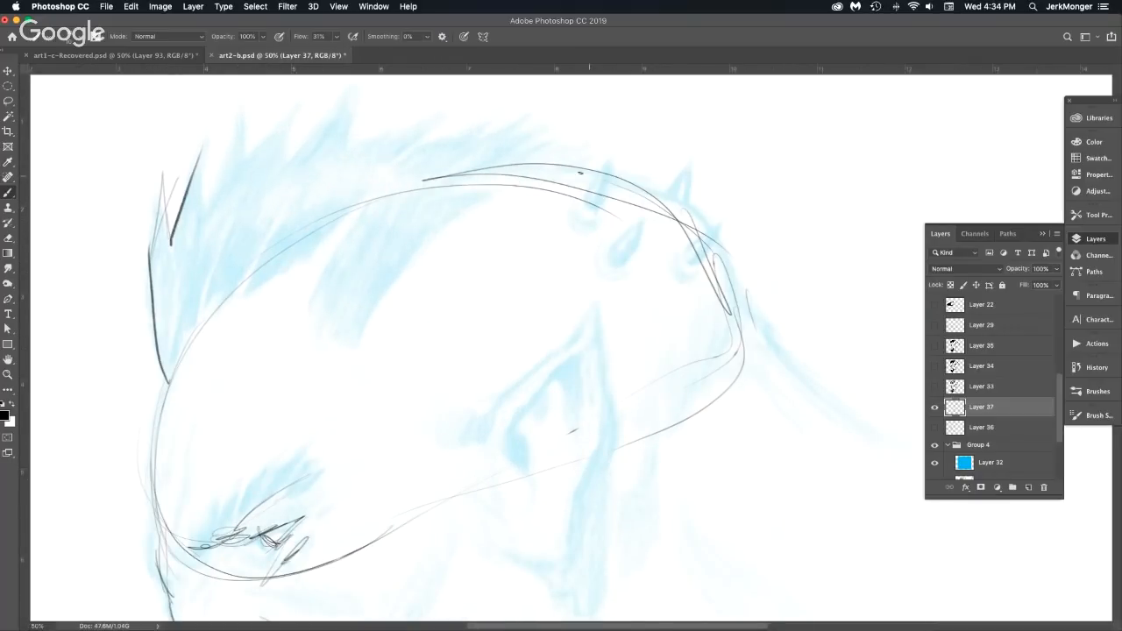
{"action": "left_click_drag", "start_coordinate": [550, 166], "coordinate": [356, 354]}
{"action": "left_click_drag", "start_coordinate": [402, 249], "coordinate": [357, 353]}
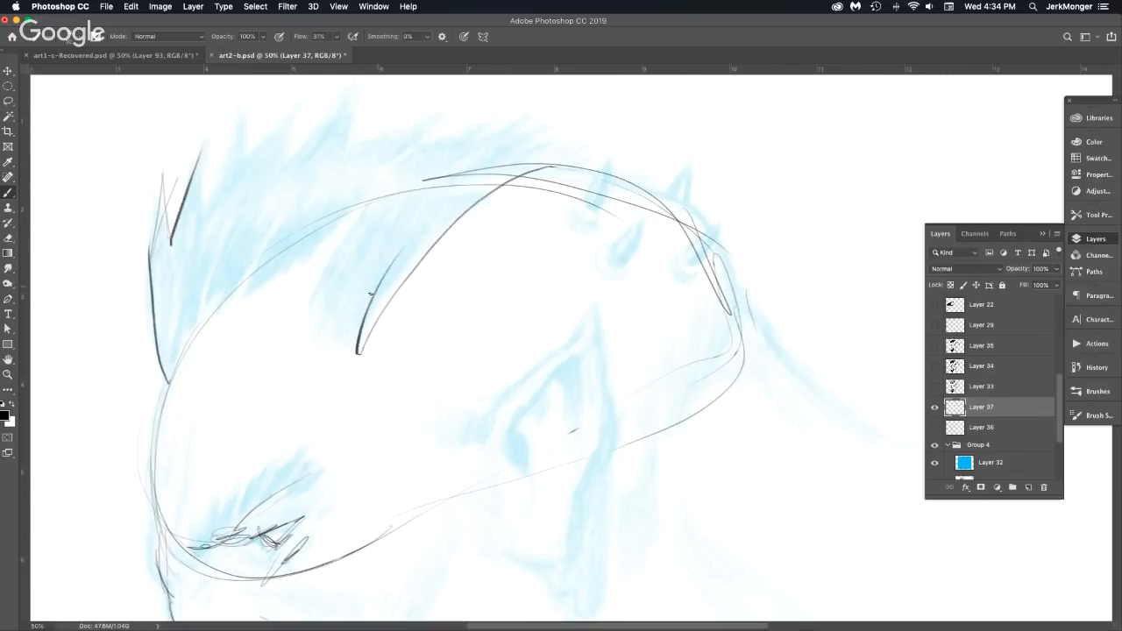
Hatch the tip of the side hair tuft and sketch the hairline and the loose spikes along the top of the hair.
{"action": "mouse_move", "coordinate": [370, 294]}
{"action": "left_mouse_down"}
{"action": "mouse_move", "coordinate": [337, 338]}
{"action": "mouse_move", "coordinate": [321, 274]}
{"action": "mouse_move", "coordinate": [386, 188]}
{"action": "mouse_move", "coordinate": [300, 263]}
{"action": "mouse_move", "coordinate": [212, 299]}
{"action": "left_mouse_up"}
{"action": "mouse_move", "coordinate": [209, 170]}
{"action": "left_mouse_down"}
{"action": "mouse_move", "coordinate": [207, 131]}
{"action": "mouse_move", "coordinate": [211, 202]}
{"action": "left_mouse_up"}
{"action": "left_click_drag", "start_coordinate": [333, 199], "coordinate": [282, 275]}
{"action": "mouse_move", "coordinate": [160, 279]}
{"action": "left_mouse_down"}
{"action": "mouse_move", "coordinate": [185, 211]}
{"action": "mouse_move", "coordinate": [231, 158]}
{"action": "left_mouse_up"}
{"action": "mouse_move", "coordinate": [203, 241]}
{"action": "left_mouse_down"}
{"action": "mouse_move", "coordinate": [223, 175]}
{"action": "mouse_move", "coordinate": [260, 181]}
{"action": "left_mouse_up"}
{"action": "left_click_drag", "start_coordinate": [235, 204], "coordinate": [324, 134]}
{"action": "mouse_move", "coordinate": [278, 207]}
{"action": "left_mouse_down"}
{"action": "mouse_move", "coordinate": [307, 186]}
{"action": "mouse_move", "coordinate": [470, 150]}
{"action": "left_mouse_up"}
{"action": "mouse_move", "coordinate": [400, 204]}
{"action": "left_mouse_down"}
{"action": "mouse_move", "coordinate": [466, 151]}
{"action": "mouse_move", "coordinate": [496, 193]}
{"action": "left_mouse_up"}
{"action": "left_click", "coordinate": [527, 299], "text": "alt+super"}
{"action": "left_click", "coordinate": [532, 295], "text": "alt+super"}
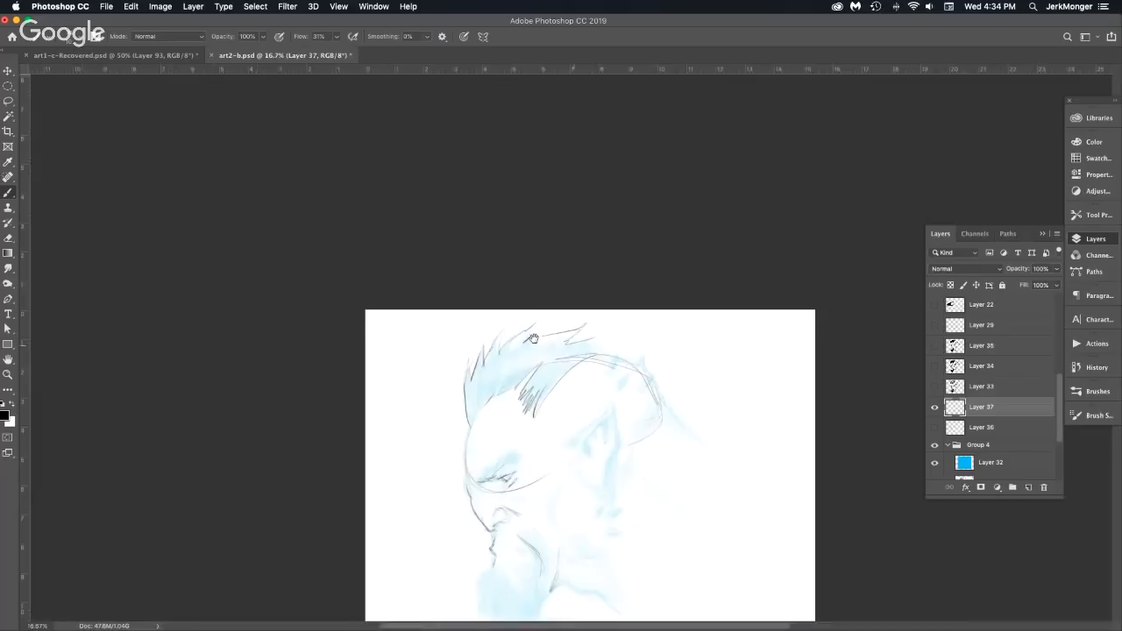
{"action": "left_click_drag", "start_coordinate": [580, 325], "coordinate": [419, 254]}
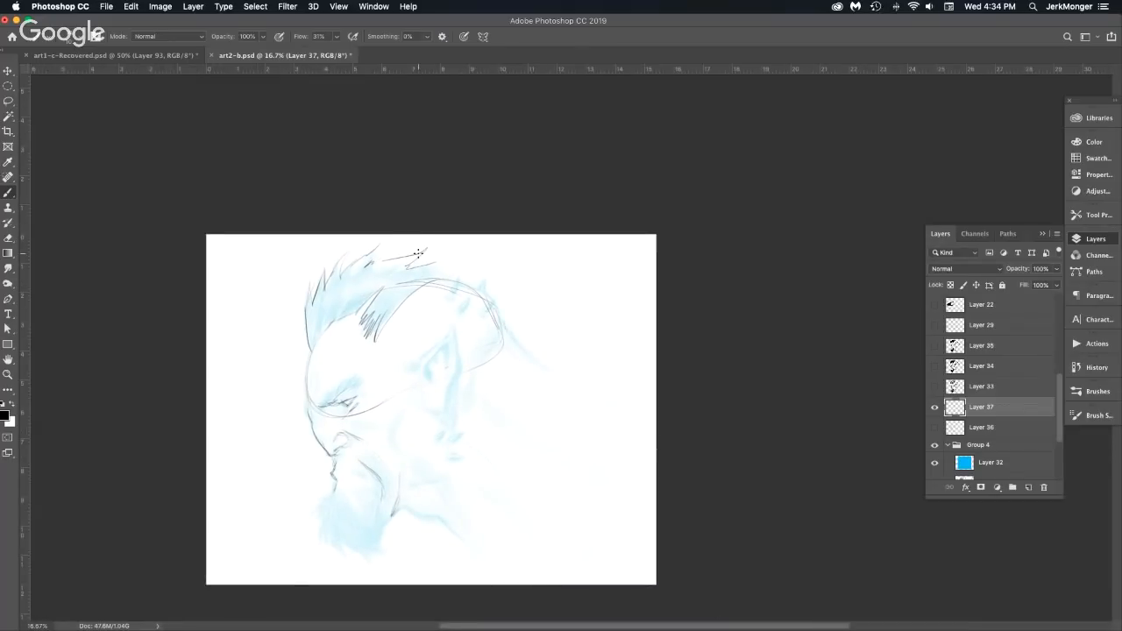
Hatch the eyebrow as a dark slanted shape and rough in more lines around the eye and lower lid.
{"action": "key", "text": "]"}
{"action": "key", "text": "]"}
{"action": "left_click", "coordinate": [453, 289], "text": "super"}
{"action": "left_click", "coordinate": [454, 289], "text": "super"}
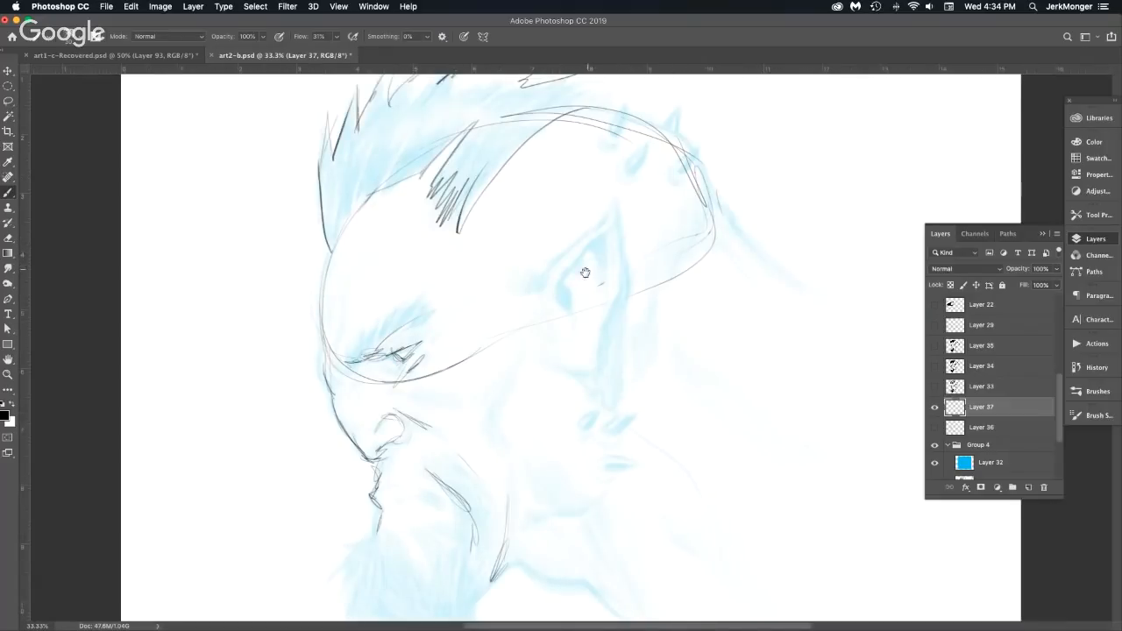
{"action": "mouse_move", "coordinate": [589, 265]}
{"action": "left_mouse_down"}
{"action": "mouse_move", "coordinate": [526, 263]}
{"action": "mouse_move", "coordinate": [374, 200]}
{"action": "left_mouse_up"}
{"action": "key", "text": "super+r"}
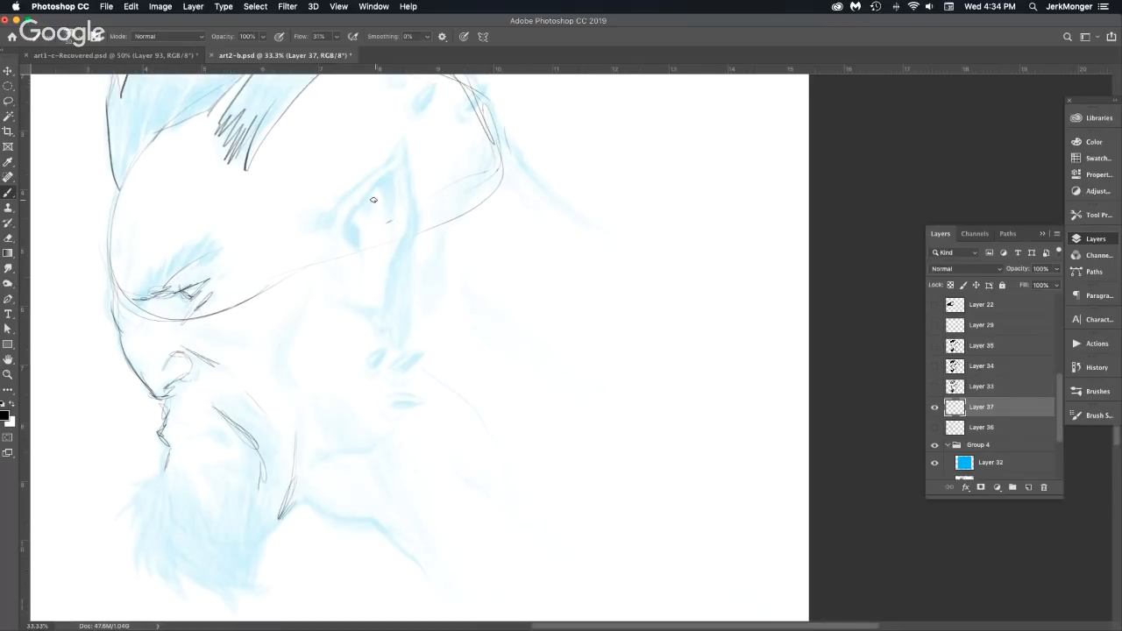
{"action": "mouse_move", "coordinate": [142, 289]}
{"action": "left_mouse_down"}
{"action": "mouse_move", "coordinate": [196, 234]}
{"action": "mouse_move", "coordinate": [187, 257]}
{"action": "mouse_move", "coordinate": [233, 249]}
{"action": "left_mouse_up"}
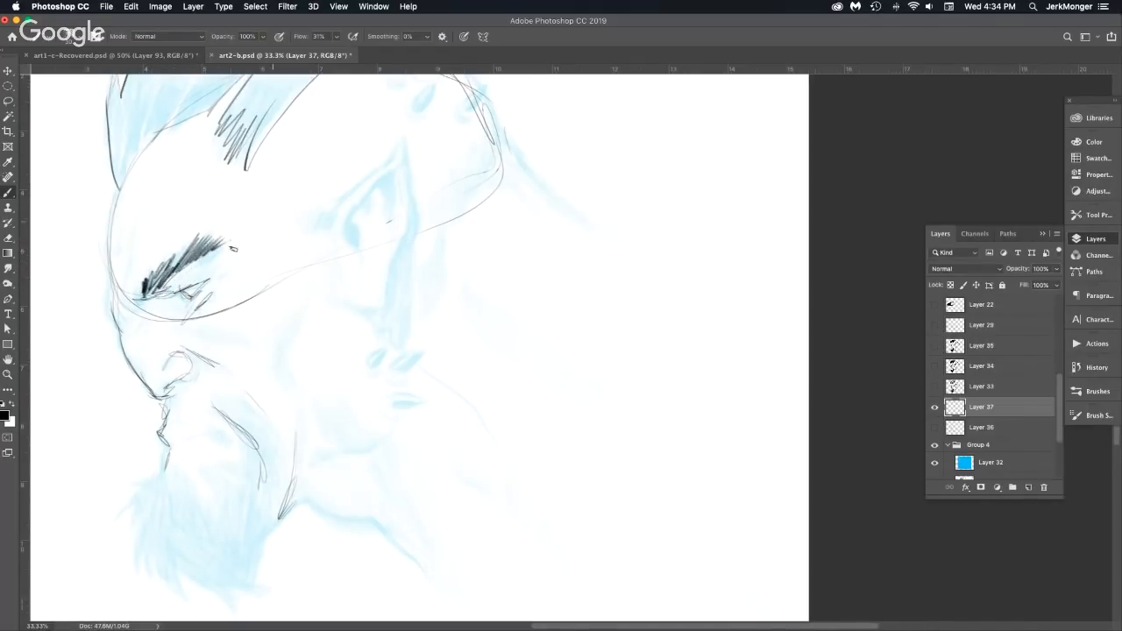
{"action": "mouse_move", "coordinate": [178, 277]}
{"action": "left_mouse_down"}
{"action": "mouse_move", "coordinate": [209, 273]}
{"action": "mouse_move", "coordinate": [186, 292]}
{"action": "mouse_move", "coordinate": [194, 308]}
{"action": "left_mouse_up"}
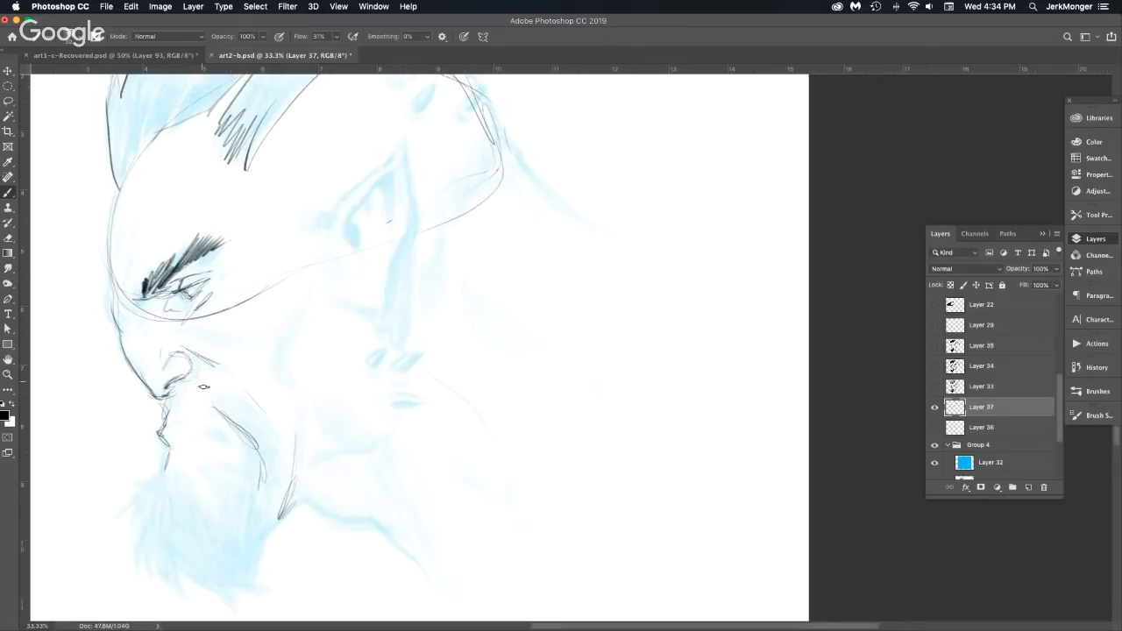
Add loose strokes around the moustache, the cheek and the jaw of the profile.
{"action": "mouse_move", "coordinate": [179, 436]}
{"action": "left_mouse_down"}
{"action": "mouse_move", "coordinate": [221, 427]}
{"action": "mouse_move", "coordinate": [332, 301]}
{"action": "left_mouse_up"}
{"action": "left_click_drag", "start_coordinate": [244, 358], "coordinate": [213, 433]}
{"action": "left_click_drag", "start_coordinate": [222, 385], "coordinate": [219, 448]}
{"action": "mouse_move", "coordinate": [232, 451]}
{"action": "left_mouse_down"}
{"action": "mouse_move", "coordinate": [216, 470]}
{"action": "mouse_move", "coordinate": [418, 401]}
{"action": "left_mouse_up"}
Hide Layer 37, collapse and hide Group 4, and create a new layer above Layer 37.
{"action": "key", "text": "super+minus"}
{"action": "key", "text": "super+minus"}
{"action": "left_click_drag", "start_coordinate": [701, 303], "coordinate": [353, 449]}
{"action": "left_click", "coordinate": [935, 407]}
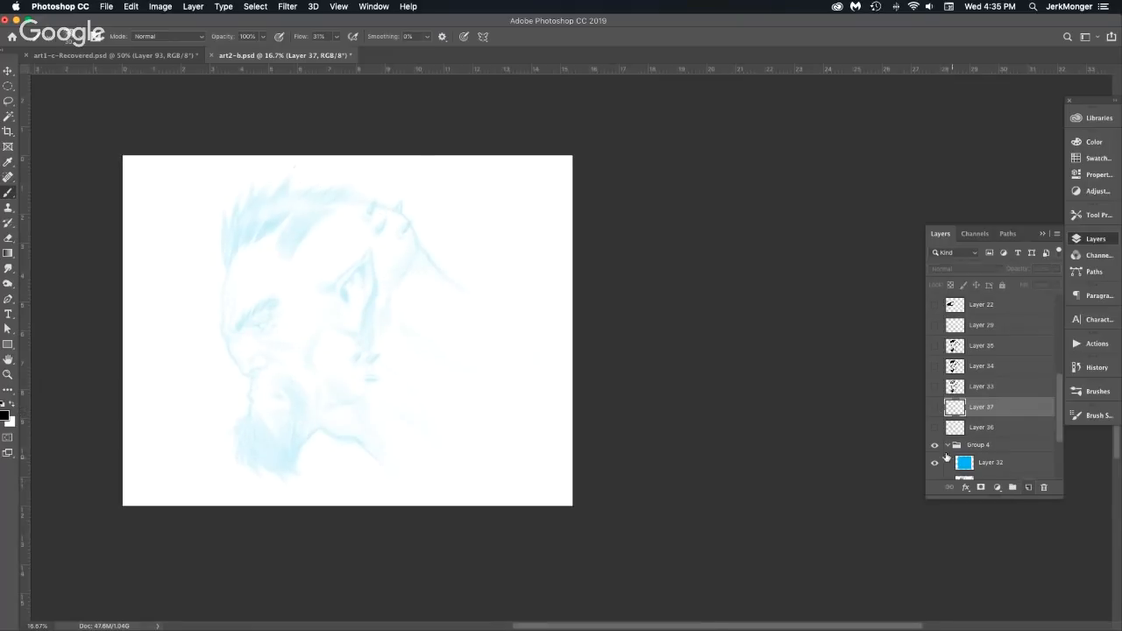
{"action": "left_click", "coordinate": [947, 446]}
{"action": "left_click", "coordinate": [935, 446]}
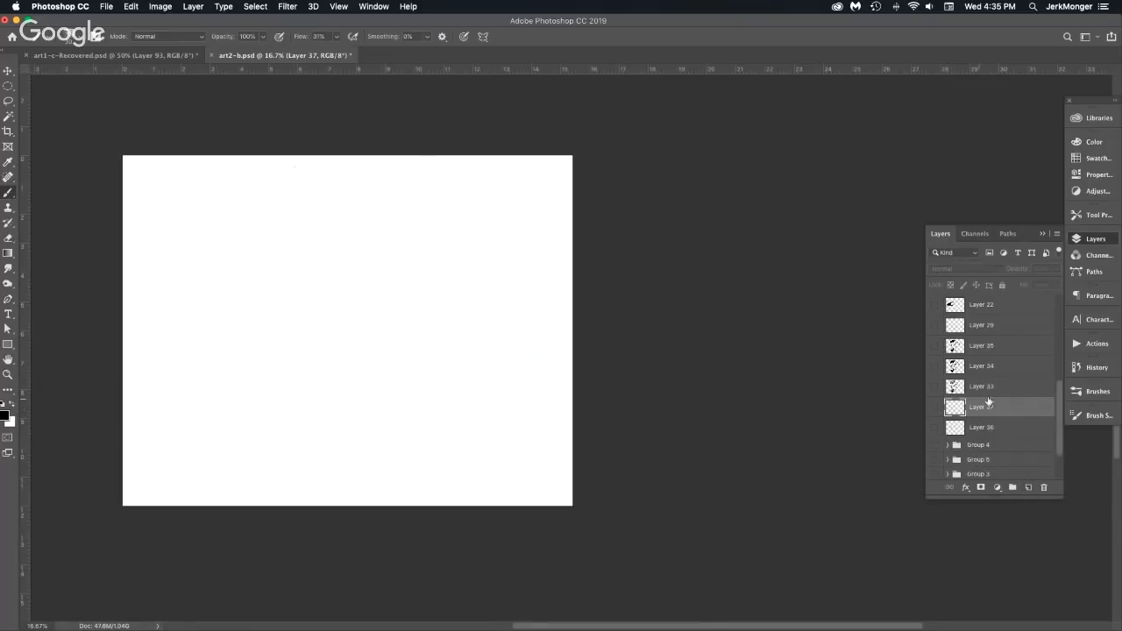
{"action": "left_click", "coordinate": [1029, 486]}
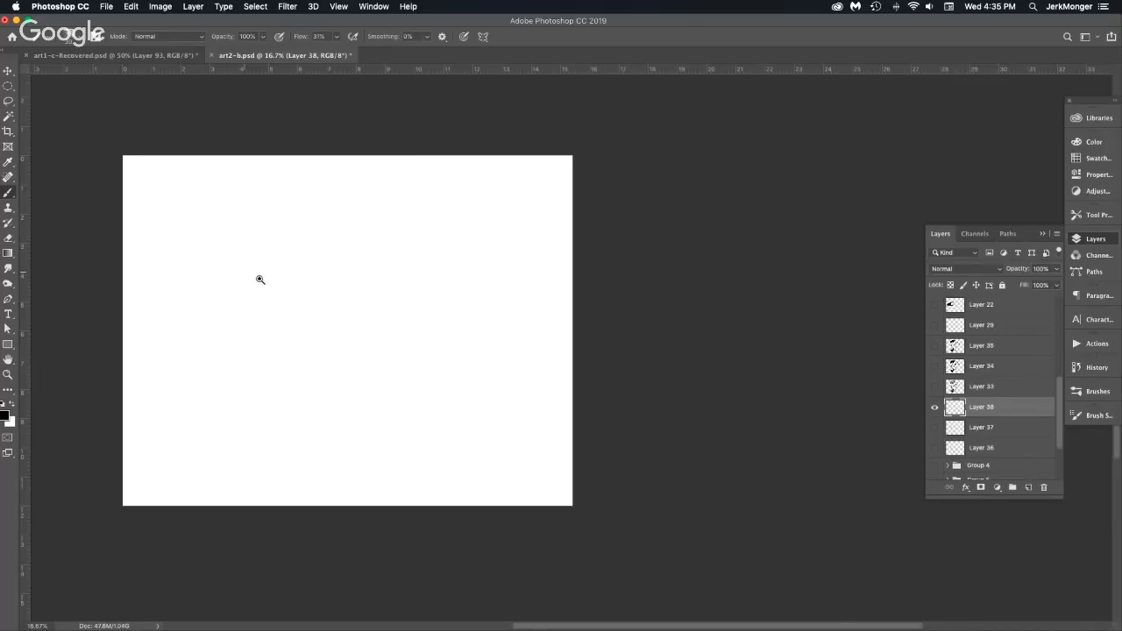
Start a new head with a loose cranium arc over the forehead and crown and a short curve closing it below the brow.
{"action": "scroll", "coordinate": [260, 278], "scroll_direction": "up", "scroll_amount": 5}
{"action": "left_click_drag", "start_coordinate": [388, 367], "coordinate": [571, 468]}
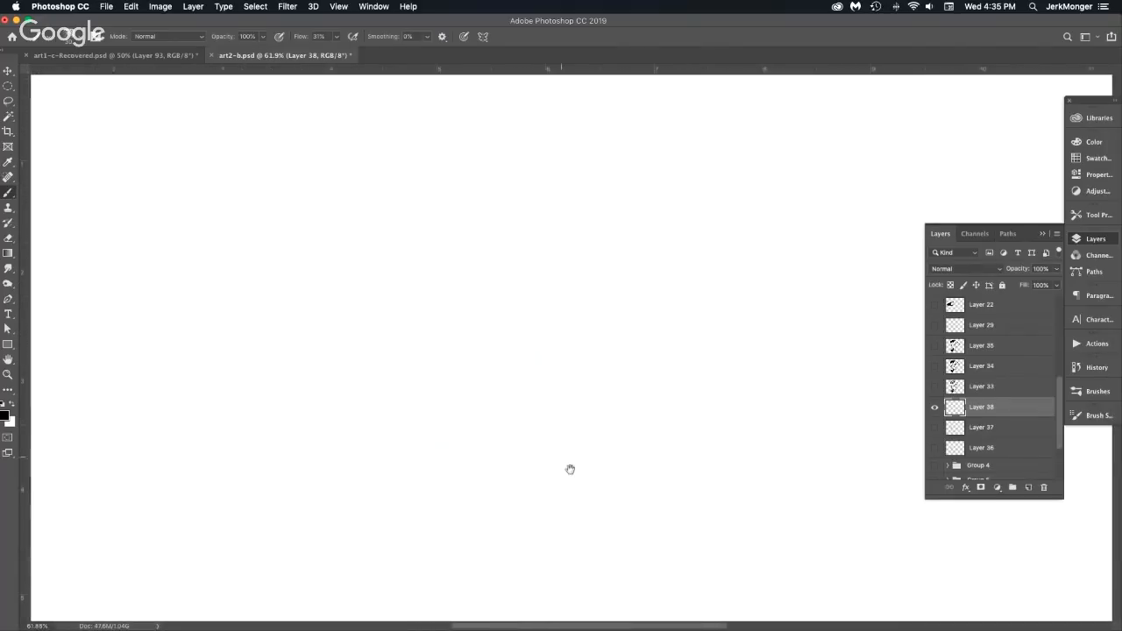
{"action": "left_click_drag", "start_coordinate": [337, 292], "coordinate": [536, 334]}
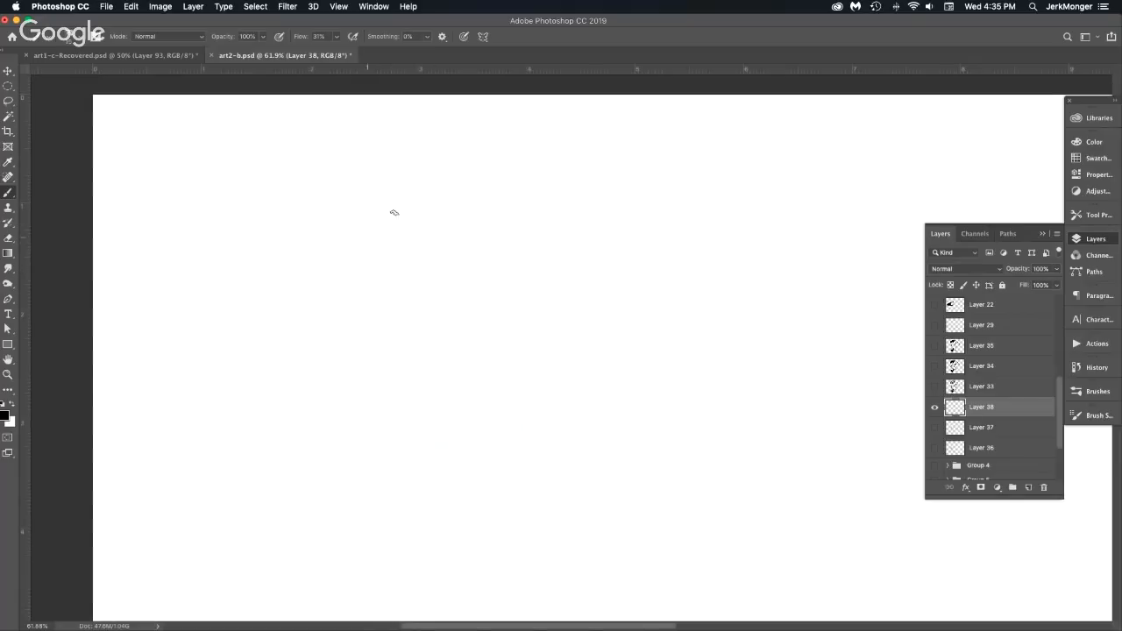
{"action": "mouse_move", "coordinate": [394, 212]}
{"action": "left_mouse_down"}
{"action": "mouse_move", "coordinate": [325, 311]}
{"action": "mouse_move", "coordinate": [348, 249]}
{"action": "mouse_move", "coordinate": [340, 385]}
{"action": "left_mouse_up"}
{"action": "mouse_move", "coordinate": [350, 252]}
{"action": "left_mouse_down"}
{"action": "mouse_move", "coordinate": [497, 203]}
{"action": "mouse_move", "coordinate": [567, 220]}
{"action": "left_mouse_up"}
{"action": "left_click_drag", "start_coordinate": [428, 427], "coordinate": [360, 413]}
{"action": "left_click_drag", "start_coordinate": [385, 424], "coordinate": [443, 416]}
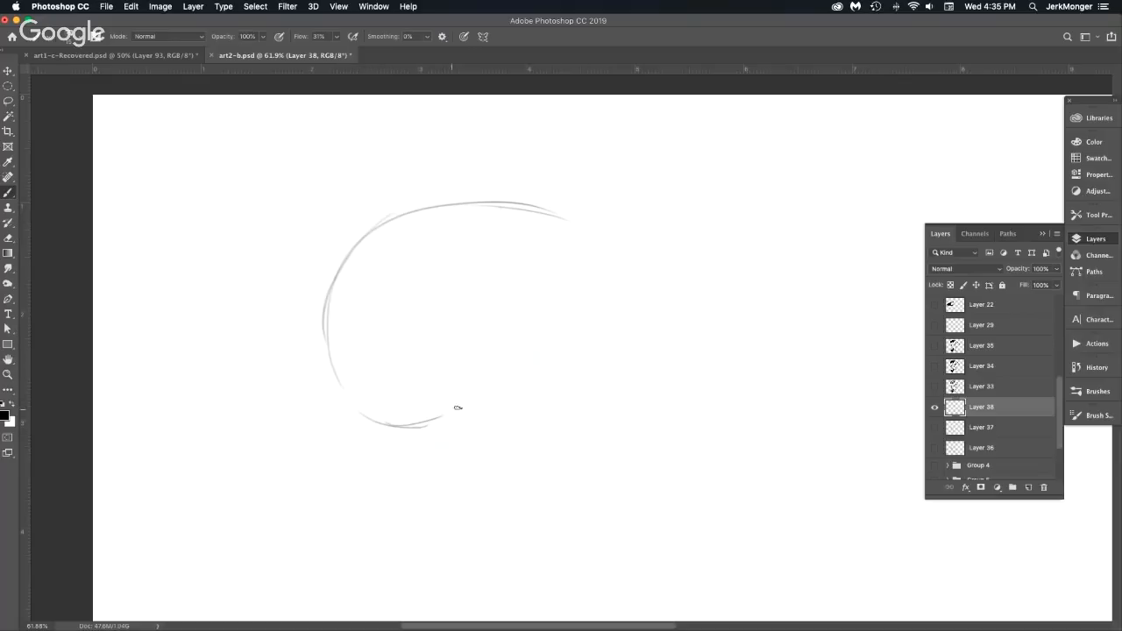
Sketch the back of the cranium with its side-plane curve and the curved centre line down the forehead.
{"action": "mouse_move", "coordinate": [511, 378]}
{"action": "left_mouse_down"}
{"action": "mouse_move", "coordinate": [470, 402]}
{"action": "mouse_move", "coordinate": [532, 356]}
{"action": "mouse_move", "coordinate": [556, 265]}
{"action": "left_mouse_up"}
{"action": "mouse_move", "coordinate": [544, 230]}
{"action": "left_mouse_down"}
{"action": "mouse_move", "coordinate": [546, 343]}
{"action": "mouse_move", "coordinate": [577, 225]}
{"action": "left_mouse_up"}
{"action": "mouse_move", "coordinate": [573, 223]}
{"action": "left_mouse_down"}
{"action": "mouse_move", "coordinate": [605, 254]}
{"action": "mouse_move", "coordinate": [561, 358]}
{"action": "left_mouse_up"}
{"action": "mouse_move", "coordinate": [358, 265]}
{"action": "left_mouse_down"}
{"action": "mouse_move", "coordinate": [427, 409]}
{"action": "mouse_move", "coordinate": [374, 330]}
{"action": "mouse_move", "coordinate": [407, 400]}
{"action": "left_mouse_up"}
{"action": "left_click_drag", "start_coordinate": [326, 282], "coordinate": [319, 342]}
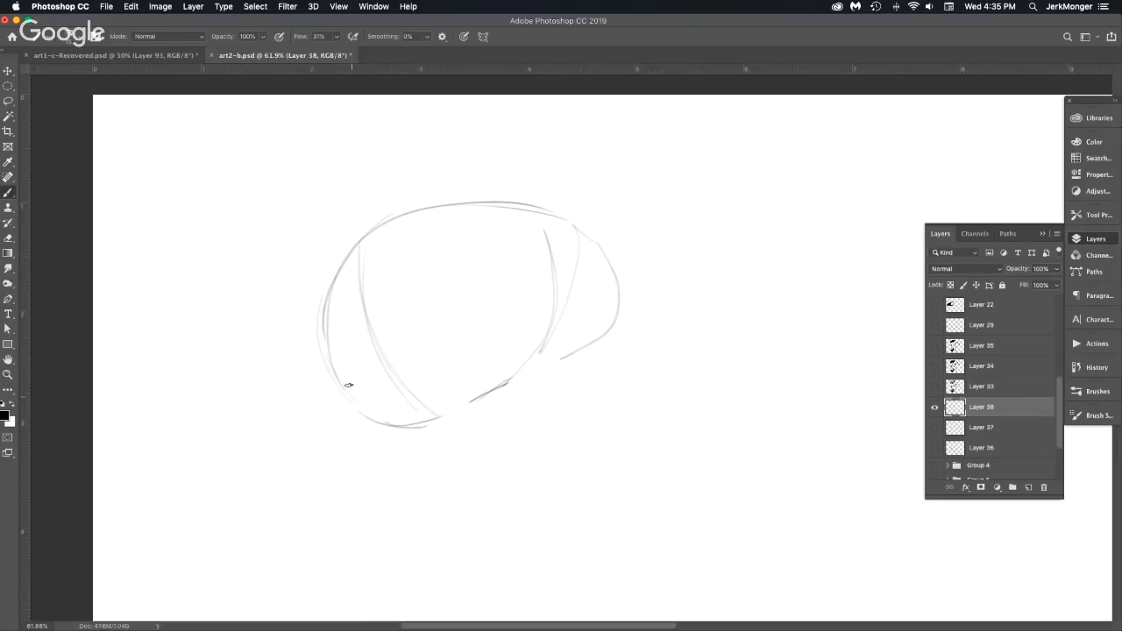
Sketch the angry brow ridge across both eyes and the far cheek contour below it.
{"action": "left_click_drag", "start_coordinate": [341, 392], "coordinate": [410, 400]}
{"action": "mouse_move", "coordinate": [340, 391]}
{"action": "left_mouse_down"}
{"action": "mouse_move", "coordinate": [394, 399]}
{"action": "mouse_move", "coordinate": [459, 369]}
{"action": "left_mouse_up"}
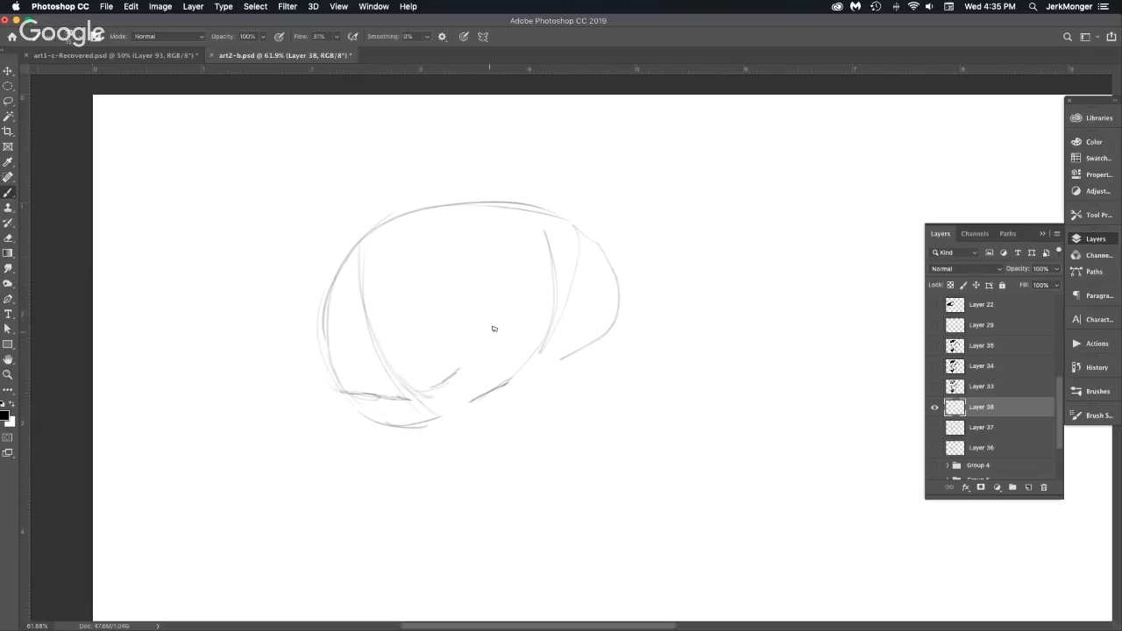
{"action": "mouse_move", "coordinate": [444, 378]}
{"action": "left_mouse_down"}
{"action": "mouse_move", "coordinate": [527, 309]}
{"action": "mouse_move", "coordinate": [440, 380]}
{"action": "mouse_move", "coordinate": [394, 394]}
{"action": "mouse_move", "coordinate": [433, 387]}
{"action": "mouse_move", "coordinate": [386, 368]}
{"action": "mouse_move", "coordinate": [389, 386]}
{"action": "mouse_move", "coordinate": [373, 371]}
{"action": "mouse_move", "coordinate": [395, 401]}
{"action": "mouse_move", "coordinate": [342, 385]}
{"action": "mouse_move", "coordinate": [341, 408]}
{"action": "mouse_move", "coordinate": [356, 406]}
{"action": "mouse_move", "coordinate": [328, 367]}
{"action": "mouse_move", "coordinate": [343, 407]}
{"action": "mouse_move", "coordinate": [323, 383]}
{"action": "mouse_move", "coordinate": [354, 407]}
{"action": "mouse_move", "coordinate": [374, 458]}
{"action": "mouse_move", "coordinate": [401, 463]}
{"action": "mouse_move", "coordinate": [430, 513]}
{"action": "left_mouse_up"}
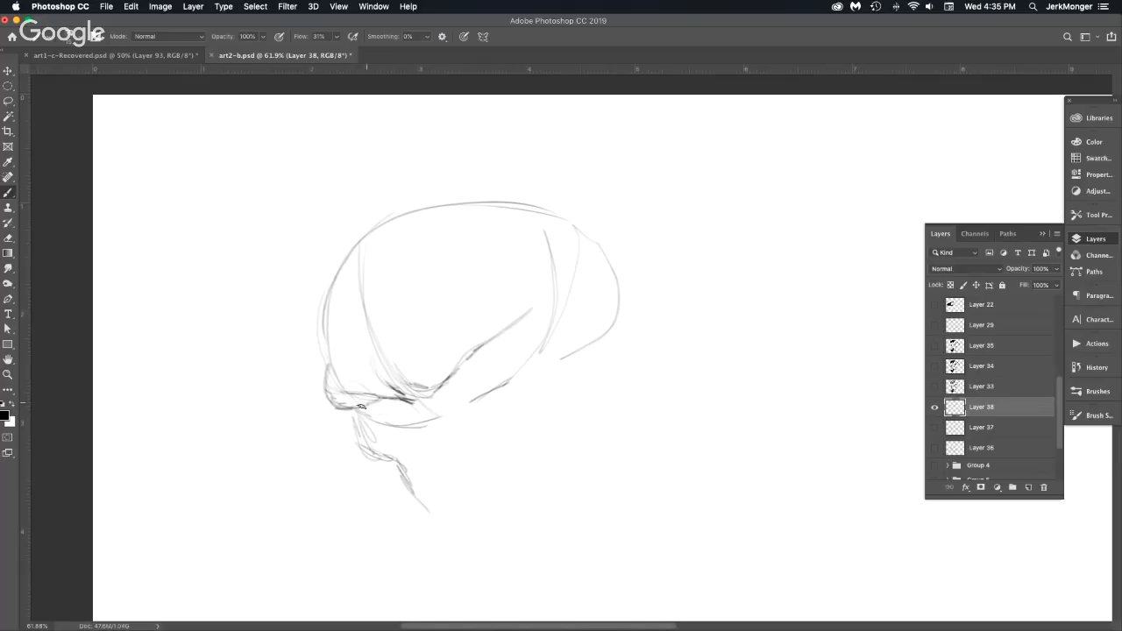
Rough in both narrowed eyes and the nose with its bridge, tip and near nostril.
{"action": "mouse_move", "coordinate": [375, 413]}
{"action": "left_mouse_down"}
{"action": "mouse_move", "coordinate": [393, 418]}
{"action": "mouse_move", "coordinate": [402, 411]}
{"action": "mouse_move", "coordinate": [372, 408]}
{"action": "mouse_move", "coordinate": [402, 410]}
{"action": "mouse_move", "coordinate": [505, 344]}
{"action": "mouse_move", "coordinate": [500, 364]}
{"action": "mouse_move", "coordinate": [464, 378]}
{"action": "mouse_move", "coordinate": [485, 376]}
{"action": "mouse_move", "coordinate": [454, 372]}
{"action": "mouse_move", "coordinate": [508, 344]}
{"action": "mouse_move", "coordinate": [478, 376]}
{"action": "left_mouse_up"}
{"action": "mouse_move", "coordinate": [410, 406]}
{"action": "left_mouse_down"}
{"action": "mouse_move", "coordinate": [426, 483]}
{"action": "mouse_move", "coordinate": [468, 470]}
{"action": "mouse_move", "coordinate": [452, 473]}
{"action": "mouse_move", "coordinate": [486, 448]}
{"action": "mouse_move", "coordinate": [456, 465]}
{"action": "mouse_move", "coordinate": [495, 439]}
{"action": "left_mouse_up"}
{"action": "mouse_move", "coordinate": [409, 401]}
{"action": "left_mouse_down"}
{"action": "mouse_move", "coordinate": [423, 475]}
{"action": "mouse_move", "coordinate": [433, 474]}
{"action": "left_mouse_up"}
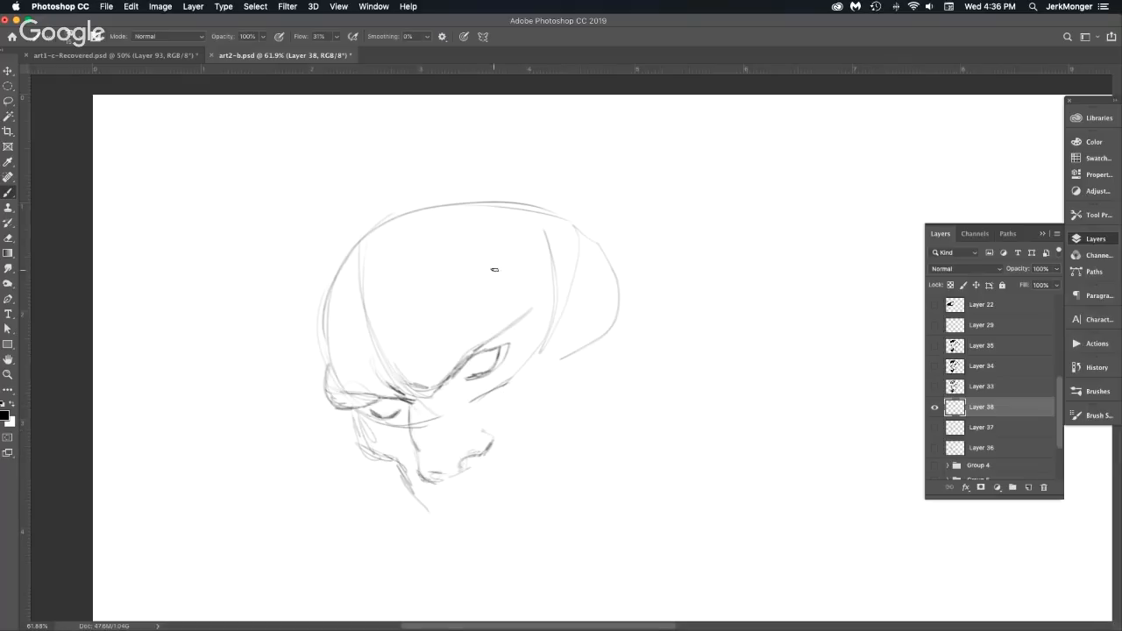
Rotate the head sketch slightly clockwise with Free Transform.
{"action": "key", "text": "ctrl+t"}
{"action": "mouse_move", "coordinate": [518, 196]}
{"action": "left_mouse_down"}
{"action": "mouse_move", "coordinate": [532, 146]}
{"action": "mouse_move", "coordinate": [564, 150]}
{"action": "mouse_move", "coordinate": [549, 150]}
{"action": "left_mouse_up"}
{"action": "key", "text": "Return"}
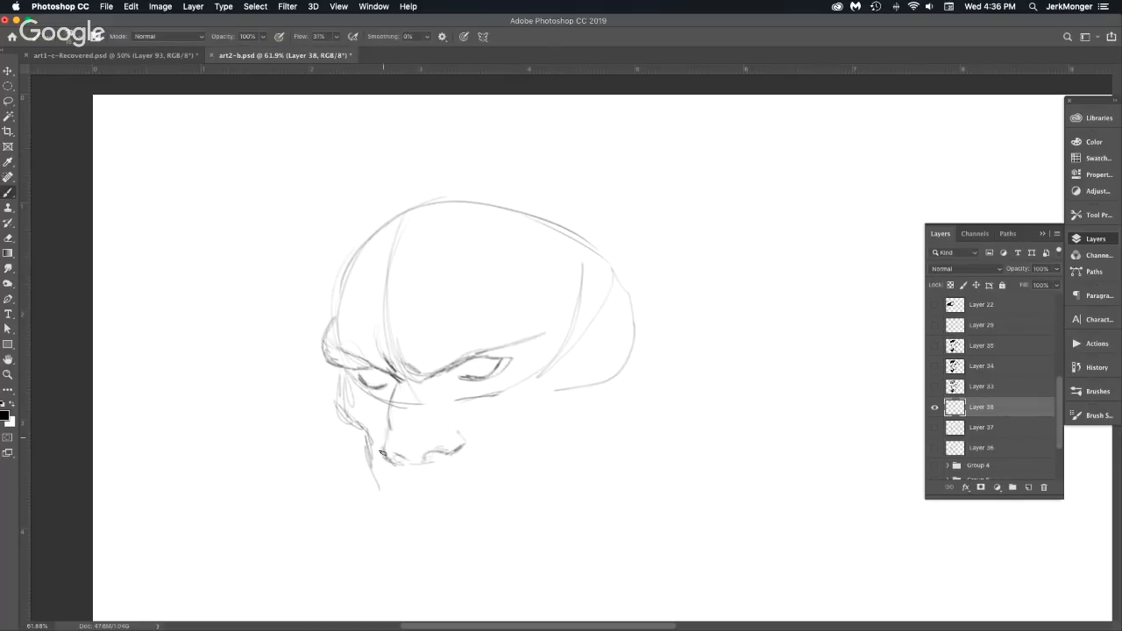
Extend the far side of the face downward, draw the mouth line and add irises to both eyes.
{"action": "mouse_move", "coordinate": [382, 452]}
{"action": "left_mouse_down"}
{"action": "mouse_move", "coordinate": [399, 482]}
{"action": "mouse_move", "coordinate": [354, 430]}
{"action": "mouse_move", "coordinate": [380, 526]}
{"action": "left_mouse_up"}
{"action": "mouse_move", "coordinate": [422, 472]}
{"action": "left_mouse_down"}
{"action": "mouse_move", "coordinate": [387, 513]}
{"action": "mouse_move", "coordinate": [476, 511]}
{"action": "left_mouse_up"}
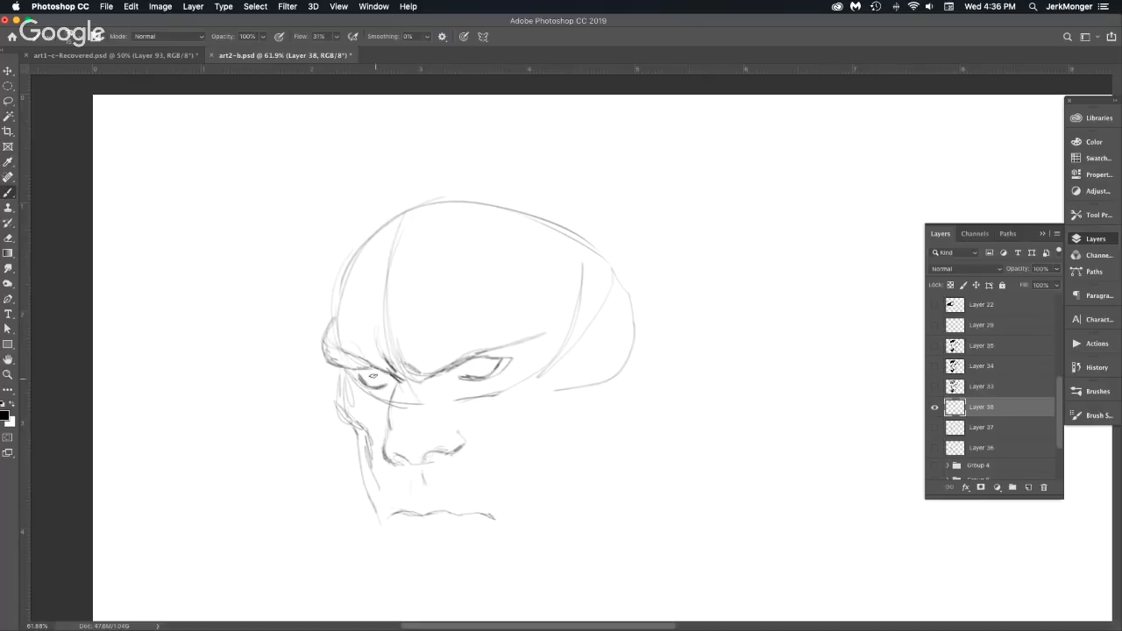
{"action": "left_click_drag", "start_coordinate": [372, 368], "coordinate": [377, 379]}
{"action": "left_click_drag", "start_coordinate": [474, 365], "coordinate": [479, 371]}
Darken the outer contour of the forehead, brow ridge and far cheek.
{"action": "mouse_move", "coordinate": [347, 264]}
{"action": "left_mouse_down"}
{"action": "mouse_move", "coordinate": [338, 314]}
{"action": "mouse_move", "coordinate": [365, 246]}
{"action": "left_mouse_up"}
{"action": "mouse_move", "coordinate": [333, 321]}
{"action": "left_mouse_down"}
{"action": "mouse_move", "coordinate": [318, 354]}
{"action": "mouse_move", "coordinate": [338, 366]}
{"action": "mouse_move", "coordinate": [337, 402]}
{"action": "left_mouse_up"}
{"action": "mouse_move", "coordinate": [335, 378]}
{"action": "left_mouse_down"}
{"action": "mouse_move", "coordinate": [372, 407]}
{"action": "mouse_move", "coordinate": [377, 495]}
{"action": "mouse_move", "coordinate": [345, 425]}
{"action": "mouse_move", "coordinate": [378, 520]}
{"action": "left_mouse_up"}
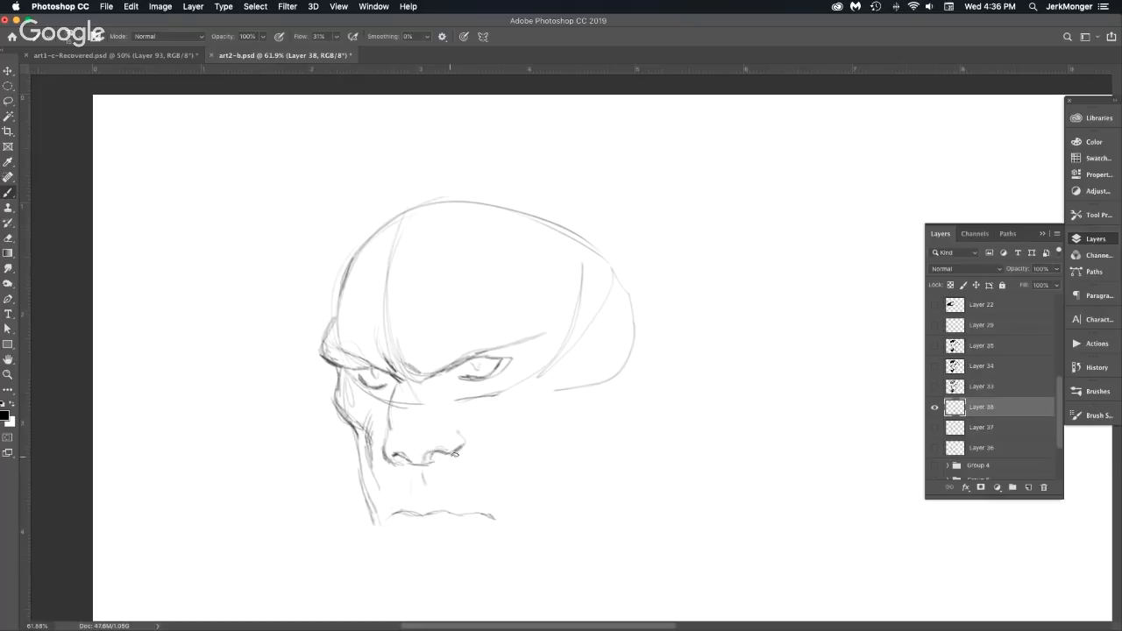
Define the near nostril wing and draw the frown creases between the brows.
{"action": "left_click_drag", "start_coordinate": [462, 424], "coordinate": [460, 458]}
{"action": "mouse_move", "coordinate": [410, 361]}
{"action": "left_mouse_down"}
{"action": "mouse_move", "coordinate": [405, 314]}
{"action": "mouse_move", "coordinate": [389, 355]}
{"action": "mouse_move", "coordinate": [397, 370]}
{"action": "left_mouse_up"}
{"action": "mouse_move", "coordinate": [385, 320]}
{"action": "left_mouse_down"}
{"action": "mouse_move", "coordinate": [394, 366]}
{"action": "mouse_move", "coordinate": [411, 381]}
{"action": "mouse_move", "coordinate": [434, 374]}
{"action": "left_mouse_up"}
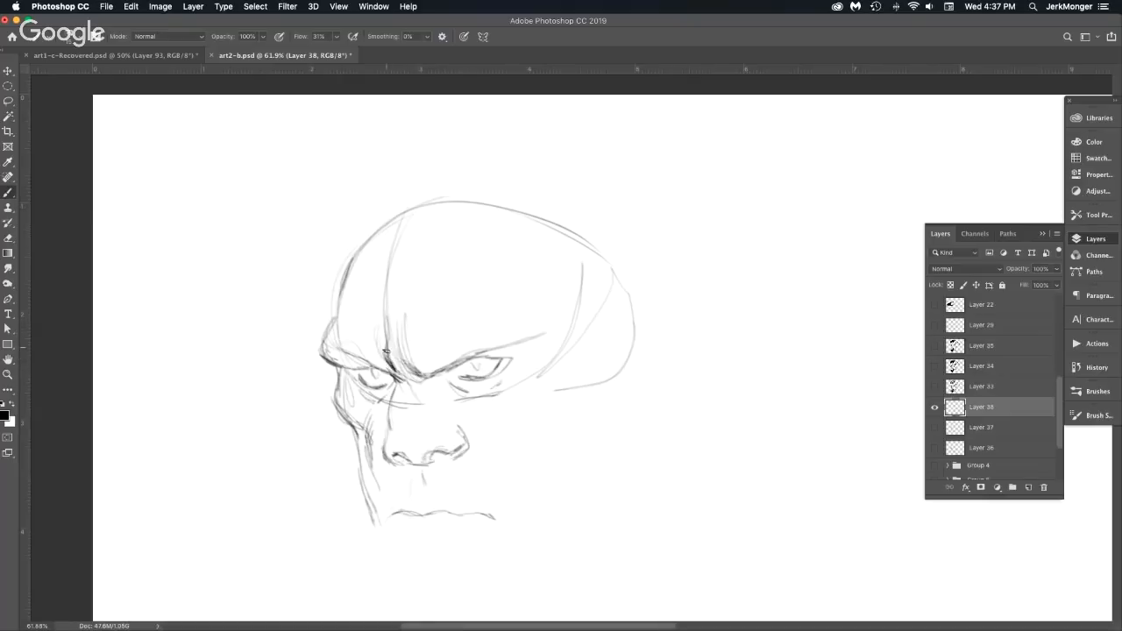
Shade the far eye socket and extend the far cheek edge down past the mouth.
{"action": "mouse_move", "coordinate": [336, 359]}
{"action": "left_mouse_down"}
{"action": "mouse_move", "coordinate": [375, 370]}
{"action": "mouse_move", "coordinate": [338, 363]}
{"action": "mouse_move", "coordinate": [353, 374]}
{"action": "mouse_move", "coordinate": [340, 379]}
{"action": "mouse_move", "coordinate": [361, 383]}
{"action": "mouse_move", "coordinate": [374, 363]}
{"action": "left_mouse_up"}
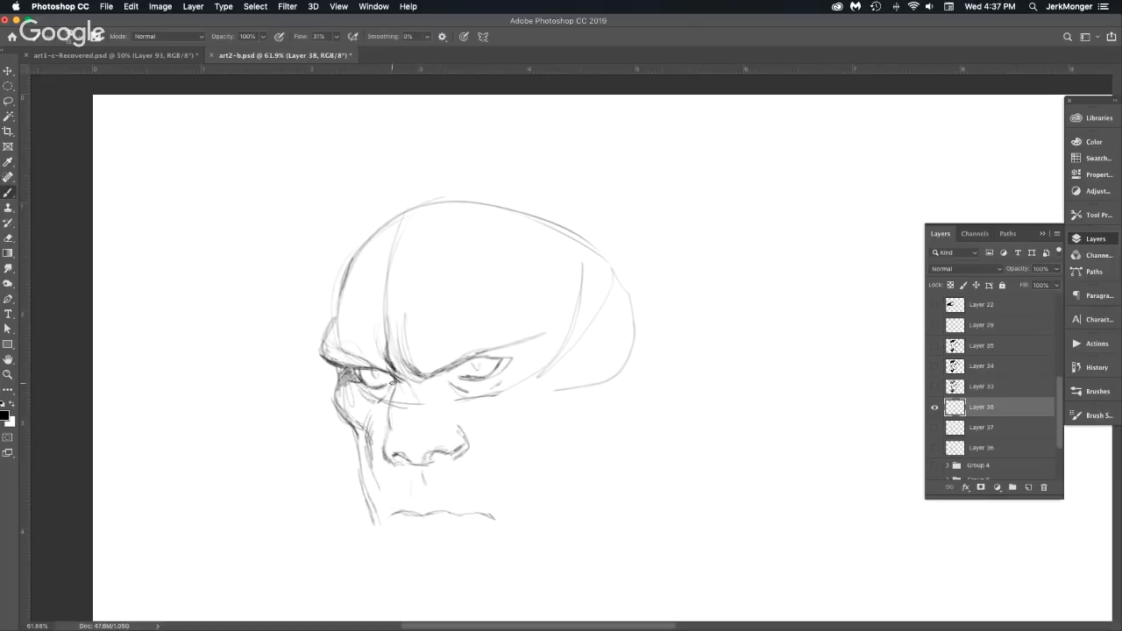
{"action": "left_click_drag", "start_coordinate": [393, 382], "coordinate": [378, 397]}
{"action": "left_click_drag", "start_coordinate": [350, 423], "coordinate": [378, 538]}
Sketch the philtrum, mouth corners and lips with a shadow under the lower lip, and restate the skull's upper outline.
{"action": "mouse_move", "coordinate": [419, 477]}
{"action": "left_mouse_down"}
{"action": "mouse_move", "coordinate": [428, 494]}
{"action": "mouse_move", "coordinate": [386, 518]}
{"action": "left_mouse_up"}
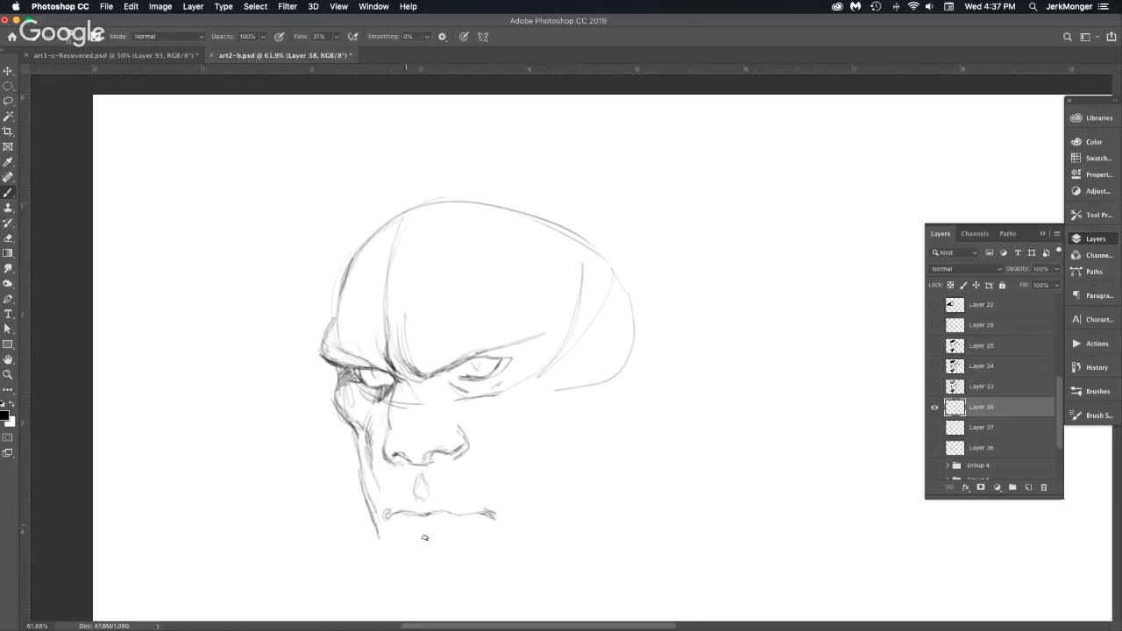
{"action": "left_click_drag", "start_coordinate": [416, 546], "coordinate": [429, 547]}
{"action": "left_click_drag", "start_coordinate": [461, 339], "coordinate": [343, 281]}
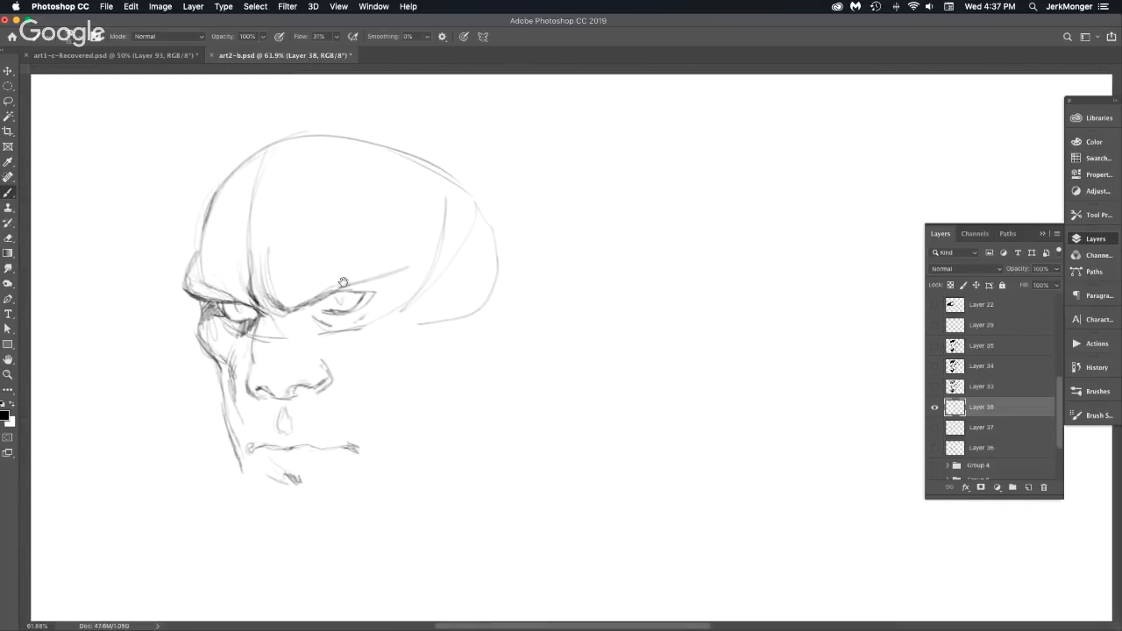
{"action": "left_click_drag", "start_coordinate": [201, 252], "coordinate": [205, 217]}
{"action": "left_click_drag", "start_coordinate": [272, 145], "coordinate": [353, 137]}
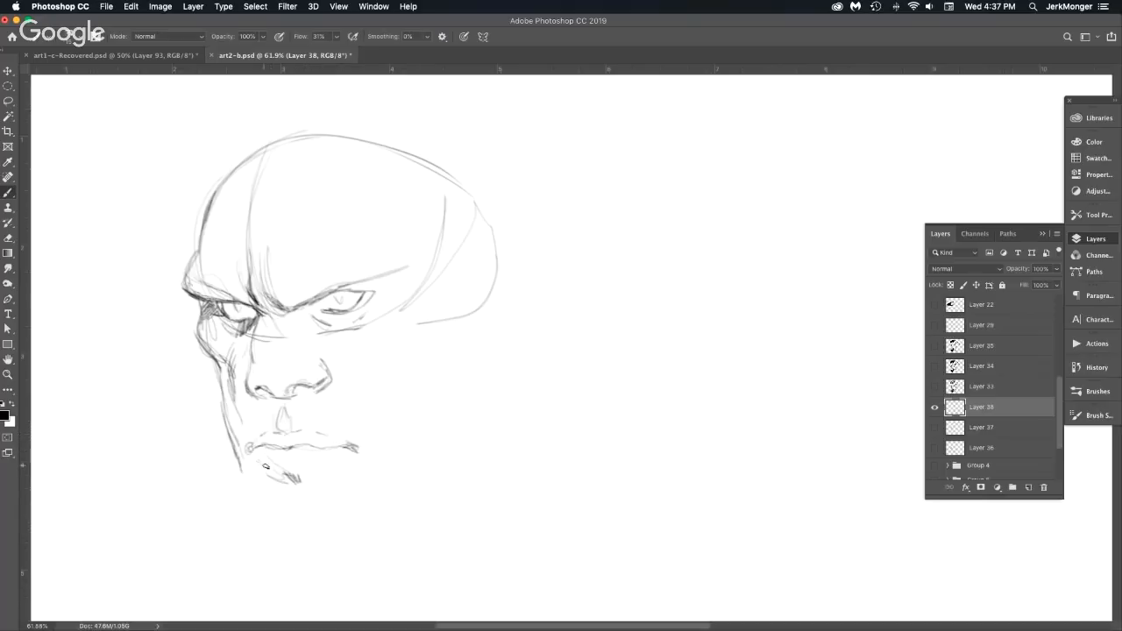
{"action": "mouse_move", "coordinate": [273, 468]}
{"action": "left_mouse_down"}
{"action": "mouse_move", "coordinate": [323, 469]}
{"action": "mouse_move", "coordinate": [361, 451]}
{"action": "left_mouse_up"}
Sketch the hatched near cheekbone with the cheek fold running down beside the mouth, and the bottom curve of the chin.
{"action": "left_click_drag", "start_coordinate": [226, 389], "coordinate": [247, 472]}
{"action": "mouse_move", "coordinate": [384, 382]}
{"action": "left_mouse_down"}
{"action": "mouse_move", "coordinate": [403, 350]}
{"action": "mouse_move", "coordinate": [389, 374]}
{"action": "mouse_move", "coordinate": [408, 348]}
{"action": "mouse_move", "coordinate": [429, 346]}
{"action": "left_mouse_up"}
{"action": "mouse_move", "coordinate": [391, 461]}
{"action": "left_mouse_down"}
{"action": "mouse_move", "coordinate": [368, 495]}
{"action": "mouse_move", "coordinate": [340, 491]}
{"action": "mouse_move", "coordinate": [363, 504]}
{"action": "mouse_move", "coordinate": [336, 490]}
{"action": "mouse_move", "coordinate": [369, 491]}
{"action": "left_mouse_up"}
{"action": "mouse_move", "coordinate": [247, 467]}
{"action": "left_mouse_down"}
{"action": "mouse_move", "coordinate": [249, 497]}
{"action": "mouse_move", "coordinate": [270, 500]}
{"action": "left_mouse_up"}
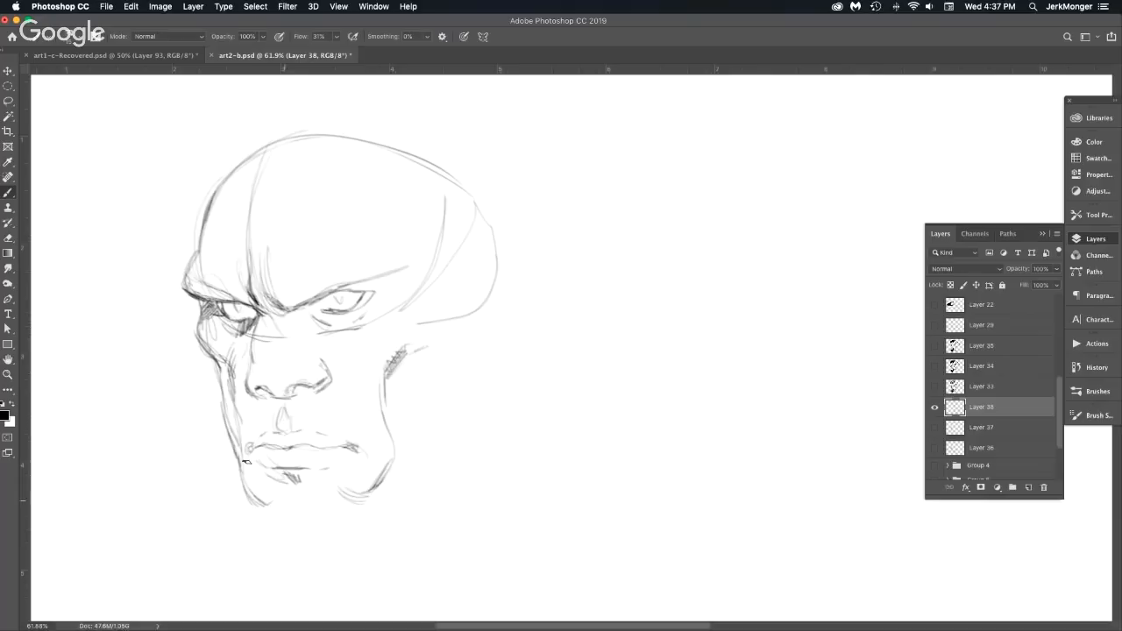
{"action": "mouse_move", "coordinate": [238, 457]}
{"action": "left_mouse_down"}
{"action": "mouse_move", "coordinate": [251, 524]}
{"action": "mouse_move", "coordinate": [299, 550]}
{"action": "mouse_move", "coordinate": [369, 530]}
{"action": "mouse_move", "coordinate": [319, 548]}
{"action": "mouse_move", "coordinate": [367, 526]}
{"action": "left_mouse_up"}
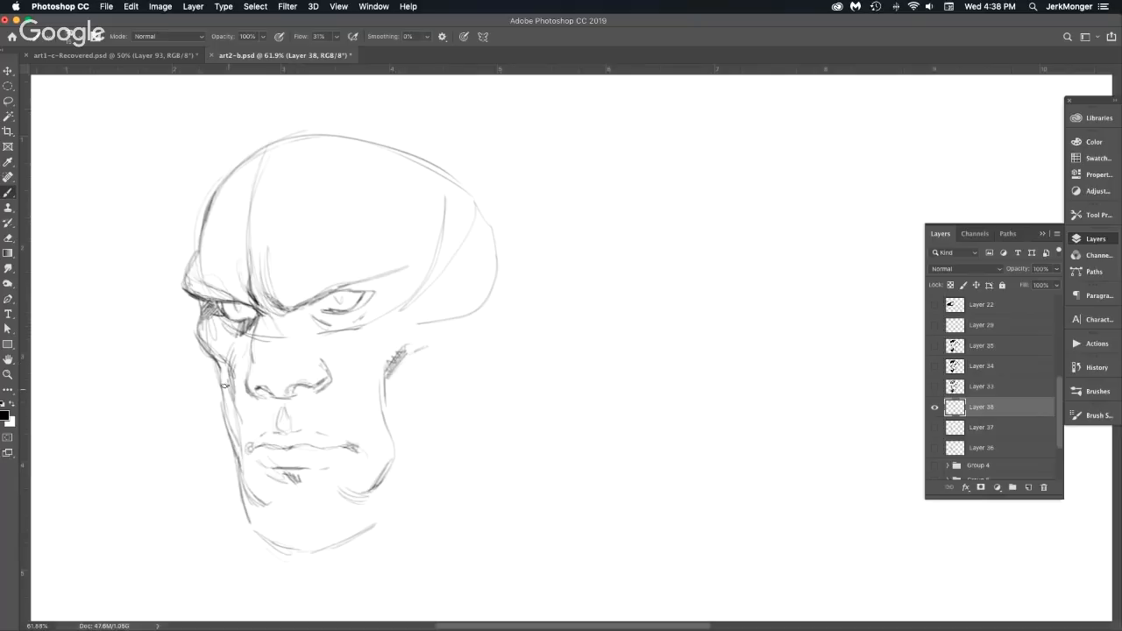
Draw the near jaw edge and the ear, and widen the outline of the back of the head.
{"action": "mouse_move", "coordinate": [210, 356]}
{"action": "left_mouse_down"}
{"action": "mouse_move", "coordinate": [219, 446]}
{"action": "mouse_move", "coordinate": [235, 463]}
{"action": "left_mouse_up"}
{"action": "mouse_move", "coordinate": [475, 346]}
{"action": "left_mouse_down"}
{"action": "mouse_move", "coordinate": [466, 442]}
{"action": "mouse_move", "coordinate": [412, 495]}
{"action": "mouse_move", "coordinate": [488, 401]}
{"action": "left_mouse_up"}
{"action": "mouse_move", "coordinate": [466, 309]}
{"action": "left_mouse_down"}
{"action": "mouse_move", "coordinate": [490, 294]}
{"action": "mouse_move", "coordinate": [510, 317]}
{"action": "mouse_move", "coordinate": [514, 344]}
{"action": "left_mouse_up"}
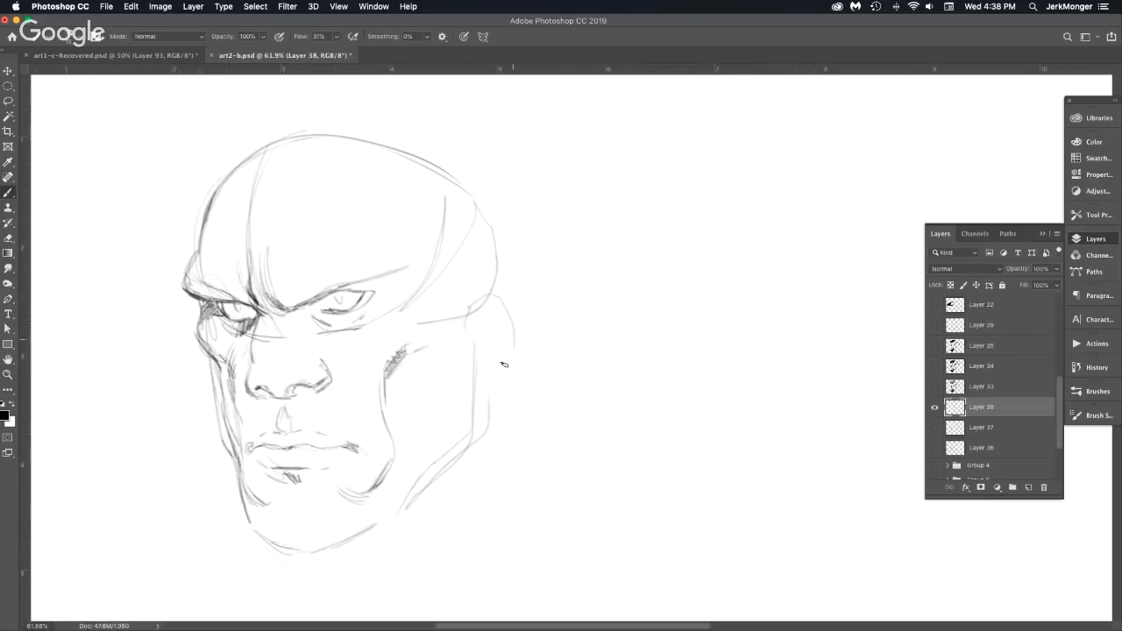
{"action": "mouse_move", "coordinate": [480, 293]}
{"action": "left_mouse_down"}
{"action": "mouse_move", "coordinate": [516, 296]}
{"action": "mouse_move", "coordinate": [517, 354]}
{"action": "mouse_move", "coordinate": [480, 384]}
{"action": "mouse_move", "coordinate": [505, 292]}
{"action": "left_mouse_up"}
{"action": "mouse_move", "coordinate": [487, 330]}
{"action": "left_mouse_down"}
{"action": "mouse_move", "coordinate": [515, 298]}
{"action": "mouse_move", "coordinate": [495, 303]}
{"action": "mouse_move", "coordinate": [481, 345]}
{"action": "mouse_move", "coordinate": [510, 297]}
{"action": "mouse_move", "coordinate": [503, 287]}
{"action": "mouse_move", "coordinate": [478, 301]}
{"action": "mouse_move", "coordinate": [483, 314]}
{"action": "mouse_move", "coordinate": [526, 295]}
{"action": "mouse_move", "coordinate": [508, 382]}
{"action": "left_mouse_up"}
{"action": "mouse_move", "coordinate": [433, 152]}
{"action": "left_mouse_down"}
{"action": "mouse_move", "coordinate": [500, 222]}
{"action": "mouse_move", "coordinate": [524, 300]}
{"action": "left_mouse_up"}
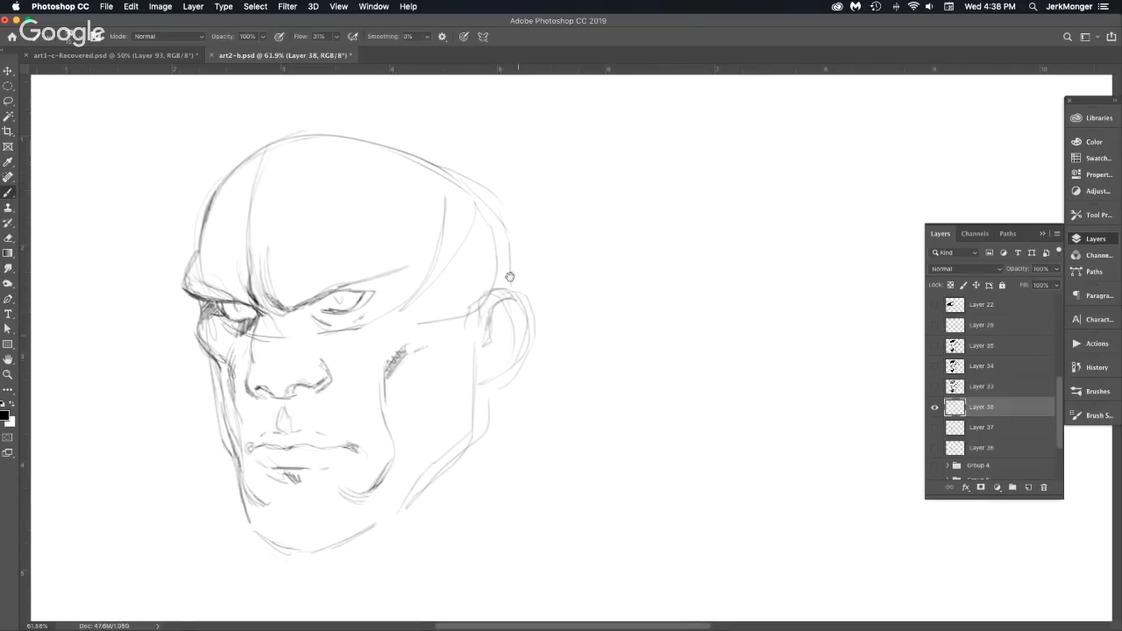
Add pupils and darker lid details to both eyes.
{"action": "scroll", "coordinate": [511, 276], "scroll_direction": "down", "scroll_amount": 3}
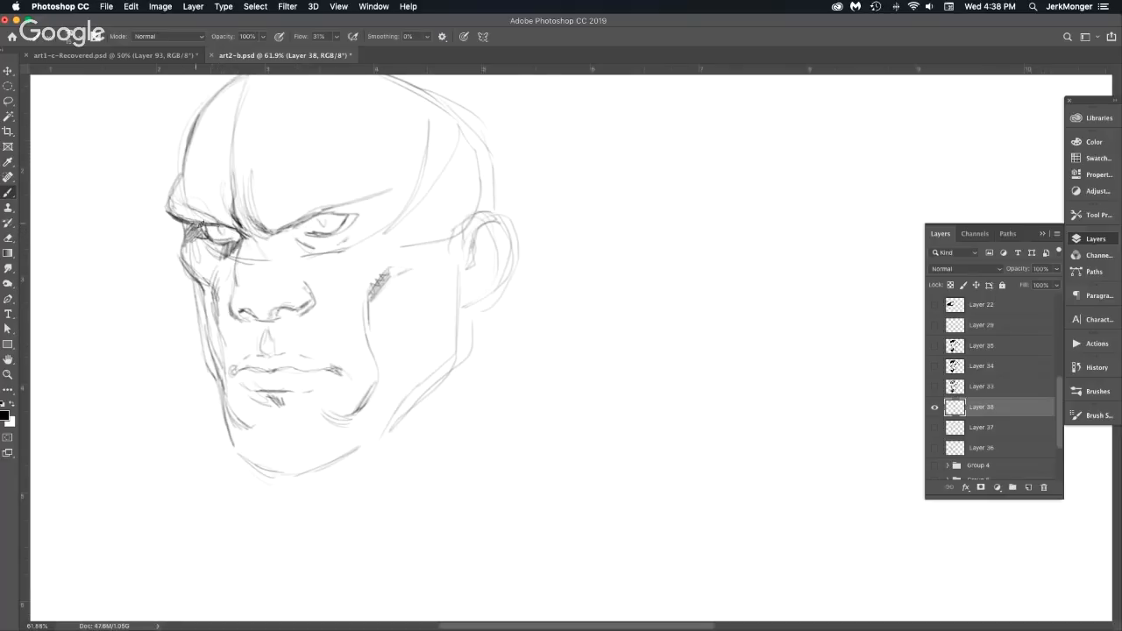
{"action": "mouse_move", "coordinate": [199, 224]}
{"action": "left_mouse_down"}
{"action": "mouse_move", "coordinate": [340, 217]}
{"action": "mouse_move", "coordinate": [306, 231]}
{"action": "left_mouse_up"}
{"action": "left_click_drag", "start_coordinate": [288, 226], "coordinate": [311, 242]}
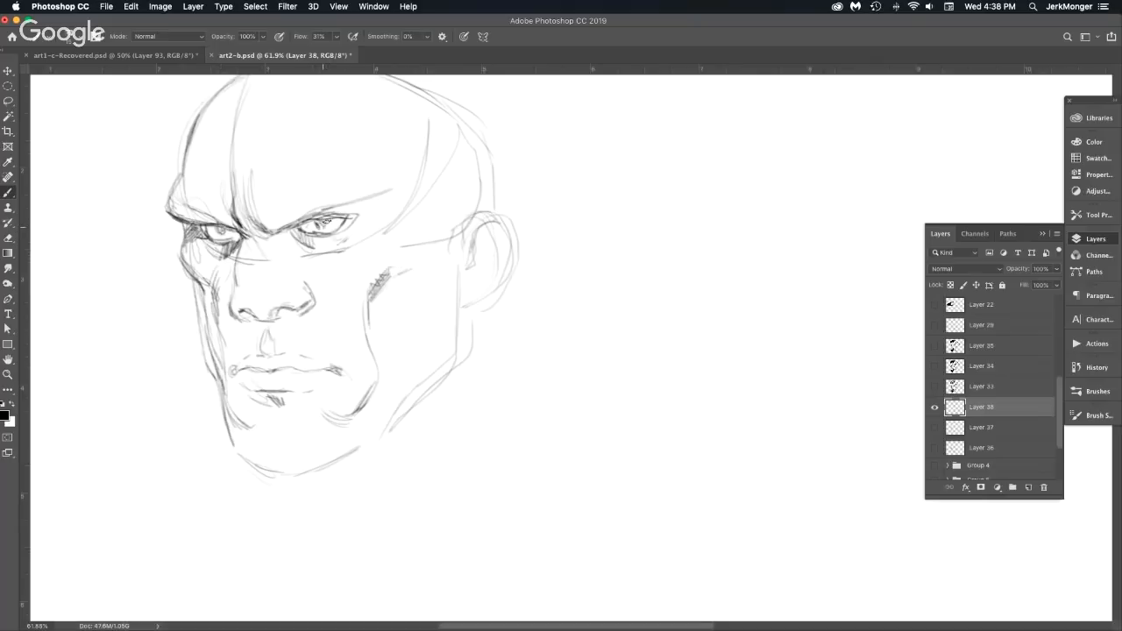
{"action": "left_click_drag", "start_coordinate": [300, 226], "coordinate": [306, 225]}
Sketch the hairline at the temple with light hatching and darken the back of the skull.
{"action": "scroll", "coordinate": [384, 321], "scroll_direction": "up", "scroll_amount": 3}
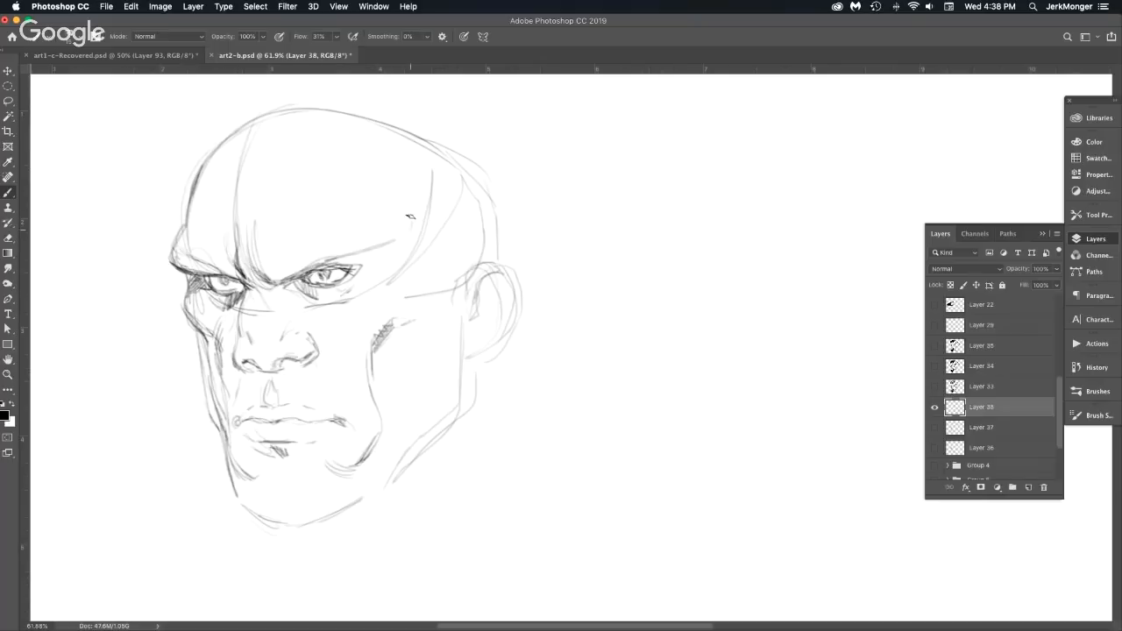
{"action": "mouse_move", "coordinate": [427, 174]}
{"action": "left_mouse_down"}
{"action": "mouse_move", "coordinate": [475, 174]}
{"action": "mouse_move", "coordinate": [467, 167]}
{"action": "mouse_move", "coordinate": [496, 200]}
{"action": "mouse_move", "coordinate": [502, 236]}
{"action": "left_mouse_up"}
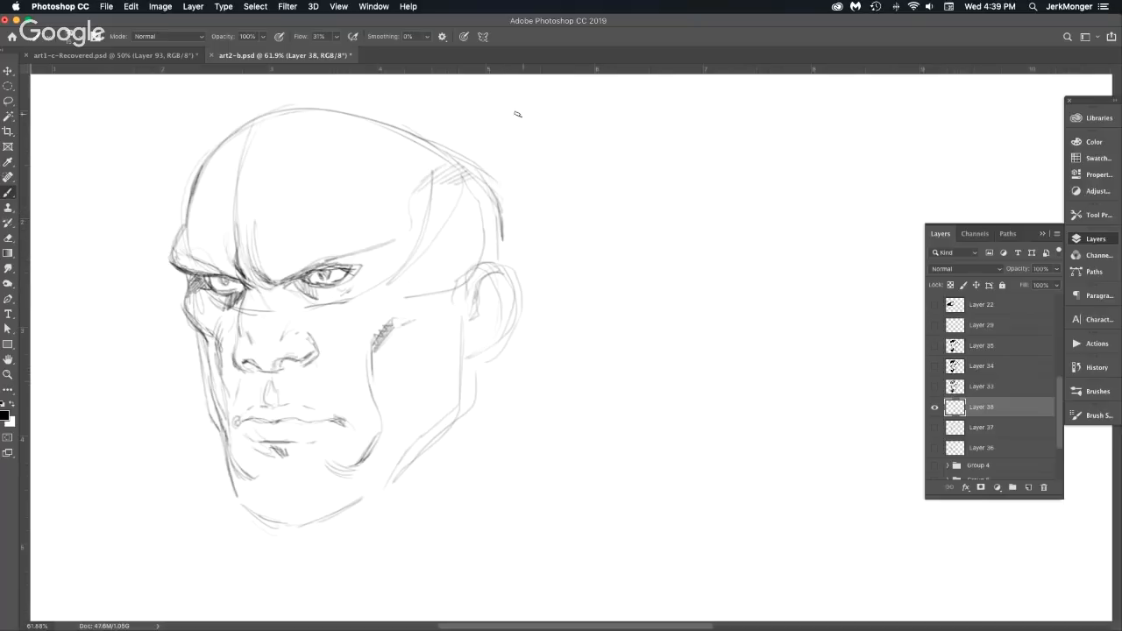
{"action": "left_click_drag", "start_coordinate": [499, 237], "coordinate": [502, 255]}
Add the chin cleft, firm up the chin outline and hatch the near jaw edge up to the ear.
{"action": "left_click_drag", "start_coordinate": [280, 488], "coordinate": [298, 519]}
{"action": "mouse_move", "coordinate": [229, 486]}
{"action": "left_mouse_down"}
{"action": "mouse_move", "coordinate": [263, 521]}
{"action": "mouse_move", "coordinate": [240, 505]}
{"action": "mouse_move", "coordinate": [354, 509]}
{"action": "mouse_move", "coordinate": [306, 520]}
{"action": "mouse_move", "coordinate": [358, 506]}
{"action": "left_mouse_up"}
{"action": "left_click_drag", "start_coordinate": [417, 412], "coordinate": [386, 488]}
{"action": "left_click_drag", "start_coordinate": [424, 431], "coordinate": [400, 475]}
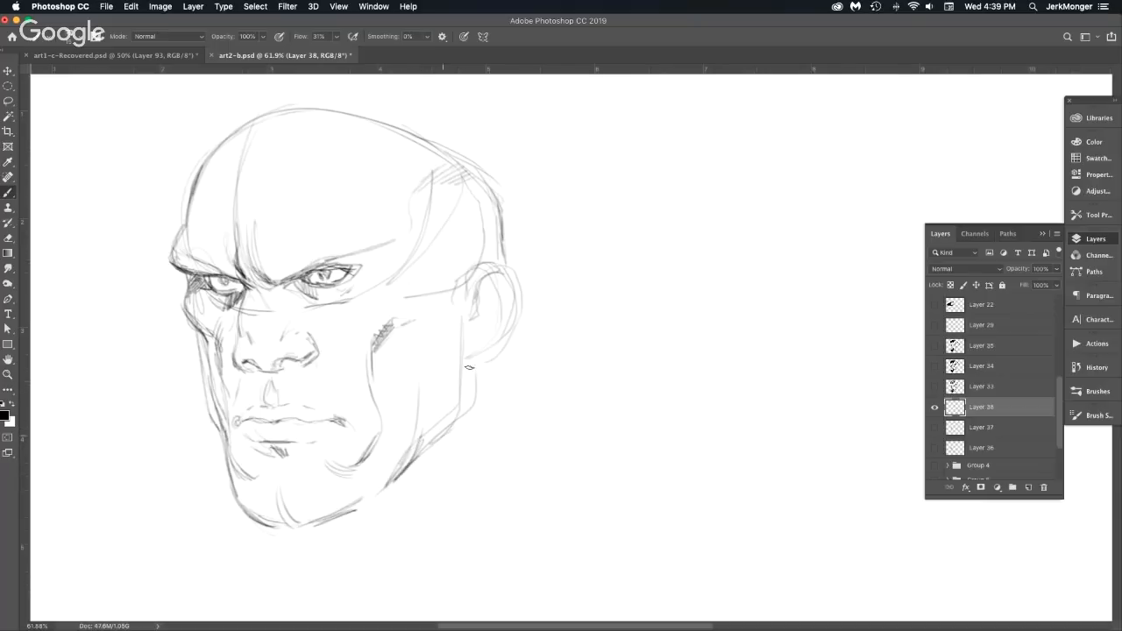
{"action": "mouse_move", "coordinate": [472, 339]}
{"action": "left_mouse_down"}
{"action": "mouse_move", "coordinate": [464, 401]}
{"action": "mouse_move", "coordinate": [431, 449]}
{"action": "left_mouse_up"}
Darken the far eyebrow and draw slanted frown wrinkles across the forehead.
{"action": "left_click_drag", "start_coordinate": [169, 261], "coordinate": [253, 289]}
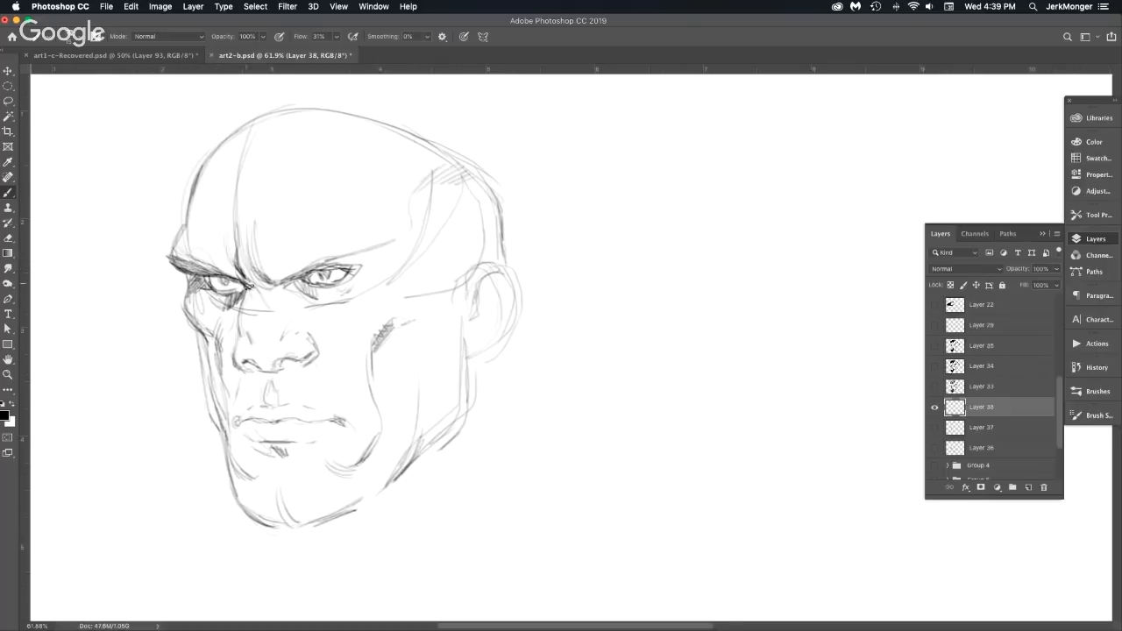
{"action": "mouse_move", "coordinate": [228, 221]}
{"action": "left_mouse_down"}
{"action": "mouse_move", "coordinate": [237, 279]}
{"action": "mouse_move", "coordinate": [205, 252]}
{"action": "mouse_move", "coordinate": [298, 245]}
{"action": "mouse_move", "coordinate": [345, 208]}
{"action": "left_mouse_up"}
{"action": "left_click_drag", "start_coordinate": [301, 230], "coordinate": [340, 199]}
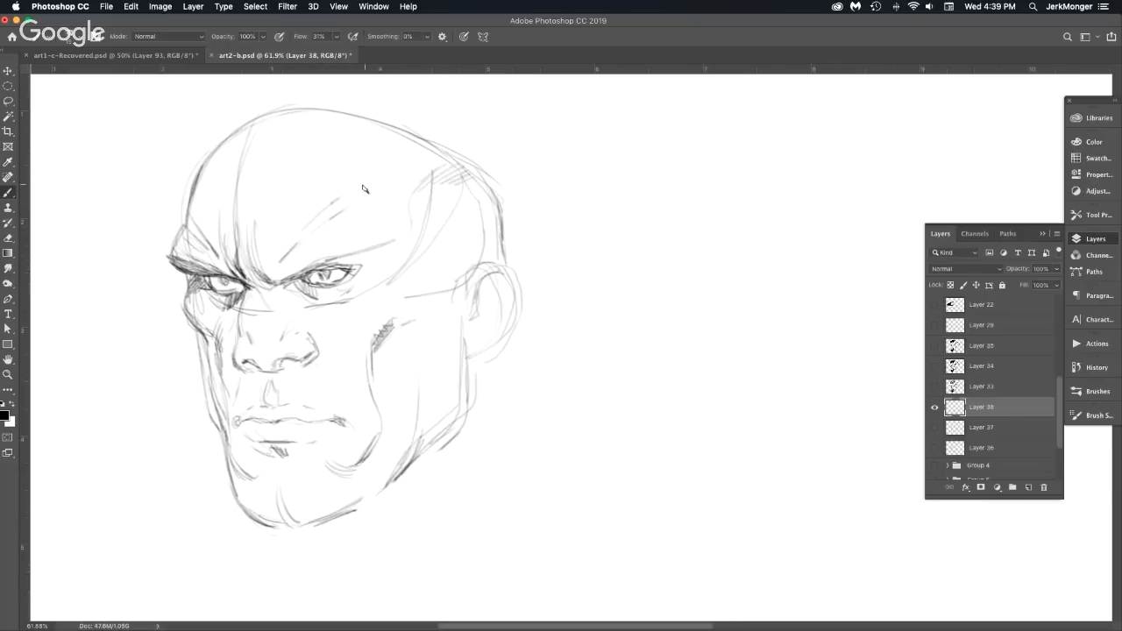
Hatch the hairline corner at the temple and fill in the near eyebrow with short strokes.
{"action": "mouse_move", "coordinate": [400, 165]}
{"action": "left_mouse_down"}
{"action": "mouse_move", "coordinate": [434, 178]}
{"action": "mouse_move", "coordinate": [407, 192]}
{"action": "mouse_move", "coordinate": [395, 260]}
{"action": "left_mouse_up"}
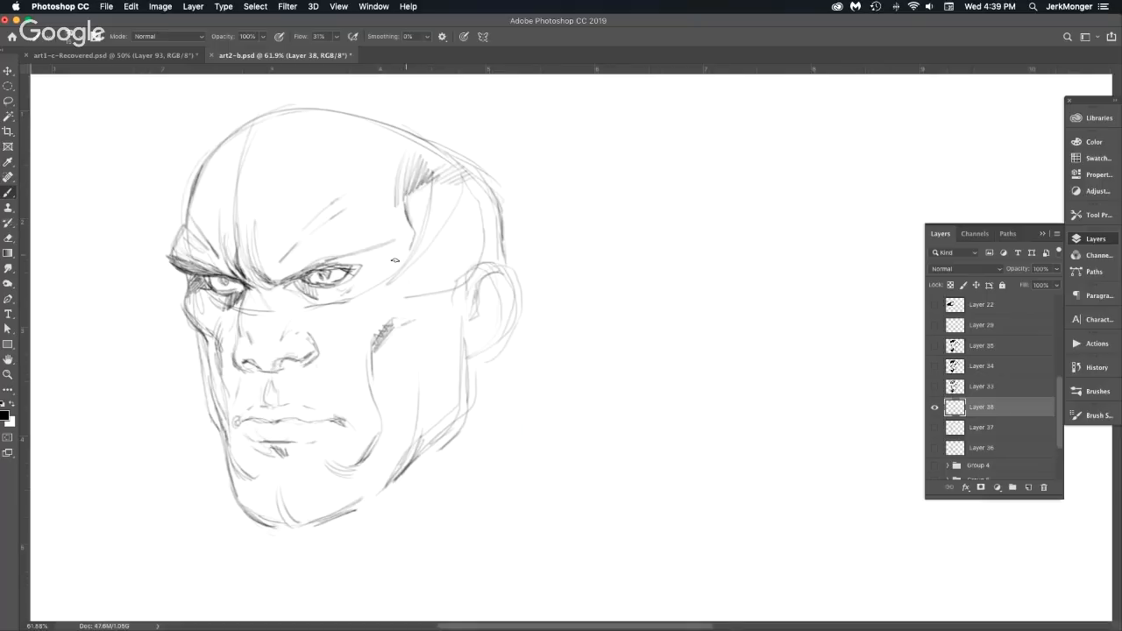
{"action": "mouse_move", "coordinate": [319, 266]}
{"action": "left_mouse_down"}
{"action": "mouse_move", "coordinate": [367, 268]}
{"action": "mouse_move", "coordinate": [395, 253]}
{"action": "mouse_move", "coordinate": [368, 268]}
{"action": "mouse_move", "coordinate": [380, 255]}
{"action": "mouse_move", "coordinate": [339, 259]}
{"action": "mouse_move", "coordinate": [377, 274]}
{"action": "mouse_move", "coordinate": [361, 289]}
{"action": "left_mouse_up"}
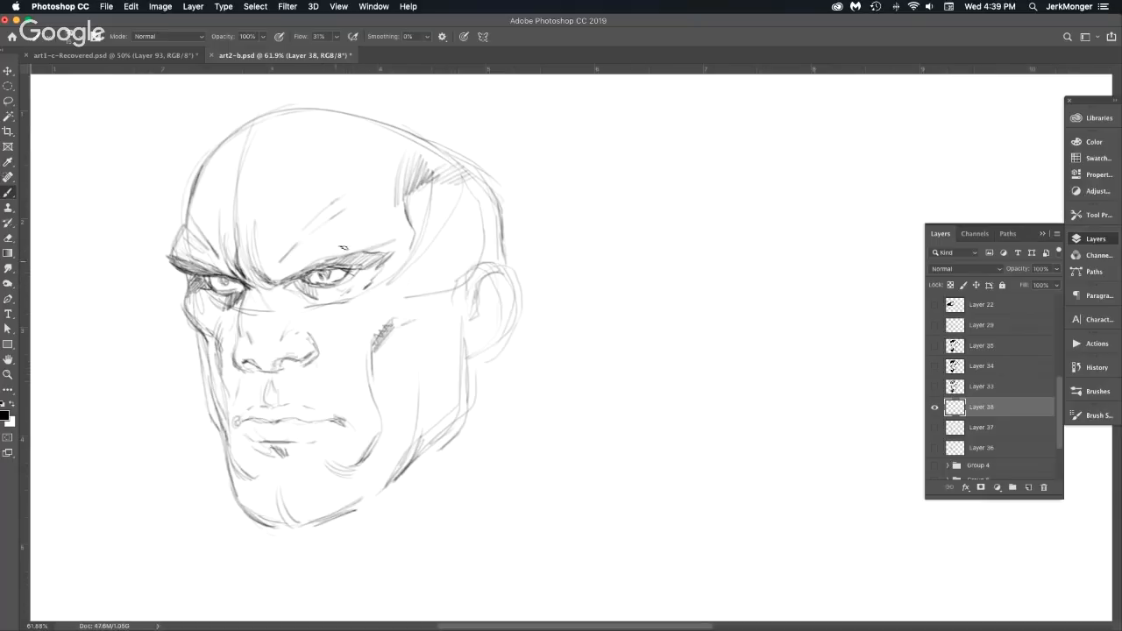
Firm up the far cheek and jaw outline, continuing around the chin and along the near jaw to its corner.
{"action": "key", "text": "x"}
{"action": "key", "text": "x"}
{"action": "key", "text": "super+minus"}
{"action": "key", "text": "super+minus"}
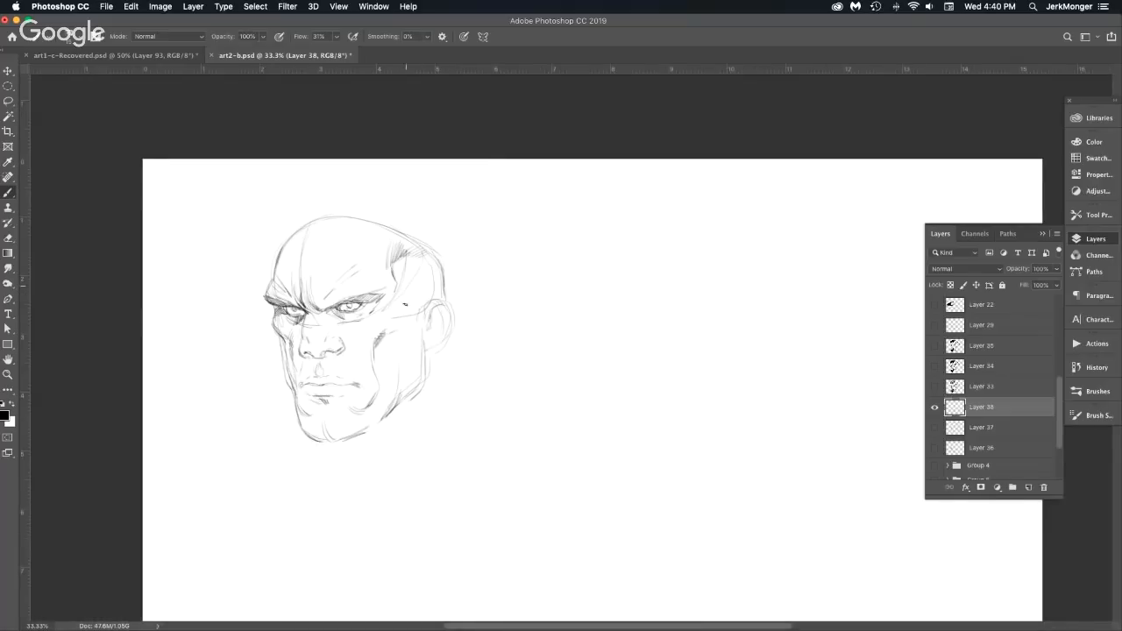
{"action": "key", "text": "super+plus"}
{"action": "key", "text": "super+plus"}
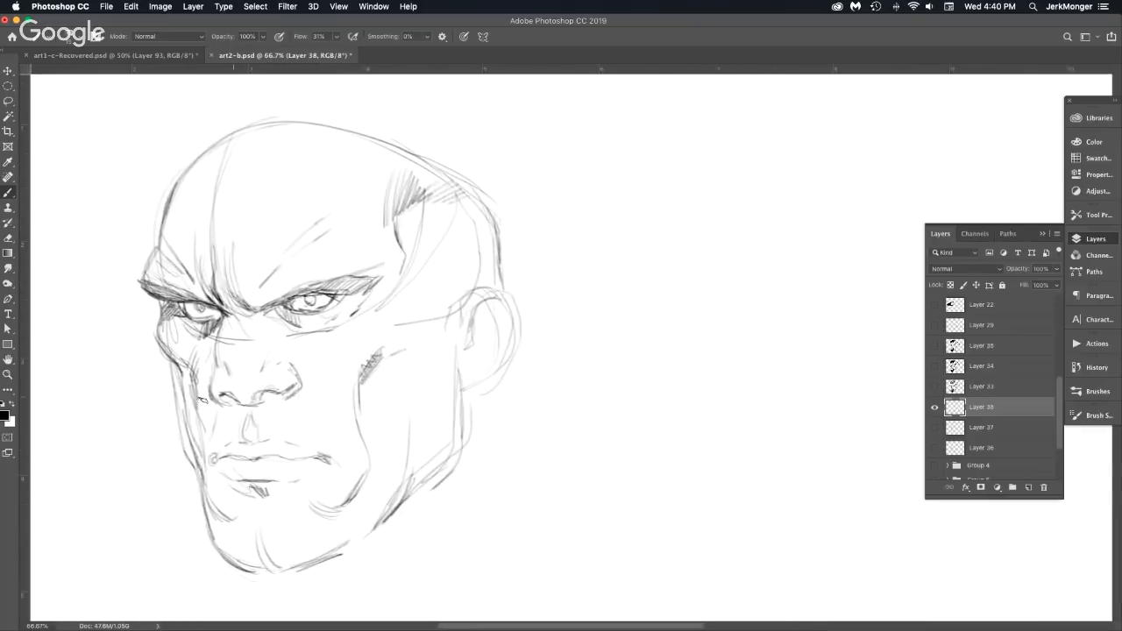
{"action": "left_click_drag", "start_coordinate": [180, 377], "coordinate": [200, 487]}
{"action": "mouse_move", "coordinate": [165, 349]}
{"action": "left_mouse_down"}
{"action": "mouse_move", "coordinate": [218, 539]}
{"action": "mouse_move", "coordinate": [247, 565]}
{"action": "mouse_move", "coordinate": [307, 568]}
{"action": "mouse_move", "coordinate": [382, 528]}
{"action": "left_mouse_up"}
{"action": "mouse_move", "coordinate": [333, 560]}
{"action": "left_mouse_down"}
{"action": "mouse_move", "coordinate": [449, 476]}
{"action": "mouse_move", "coordinate": [463, 393]}
{"action": "mouse_move", "coordinate": [444, 480]}
{"action": "mouse_move", "coordinate": [421, 484]}
{"action": "mouse_move", "coordinate": [442, 448]}
{"action": "left_mouse_up"}
Darken the near ear's lobe and outer rim, and hatch its inner folds.
{"action": "mouse_move", "coordinate": [464, 405]}
{"action": "left_mouse_down"}
{"action": "mouse_move", "coordinate": [463, 386]}
{"action": "mouse_move", "coordinate": [484, 392]}
{"action": "mouse_move", "coordinate": [519, 352]}
{"action": "left_mouse_up"}
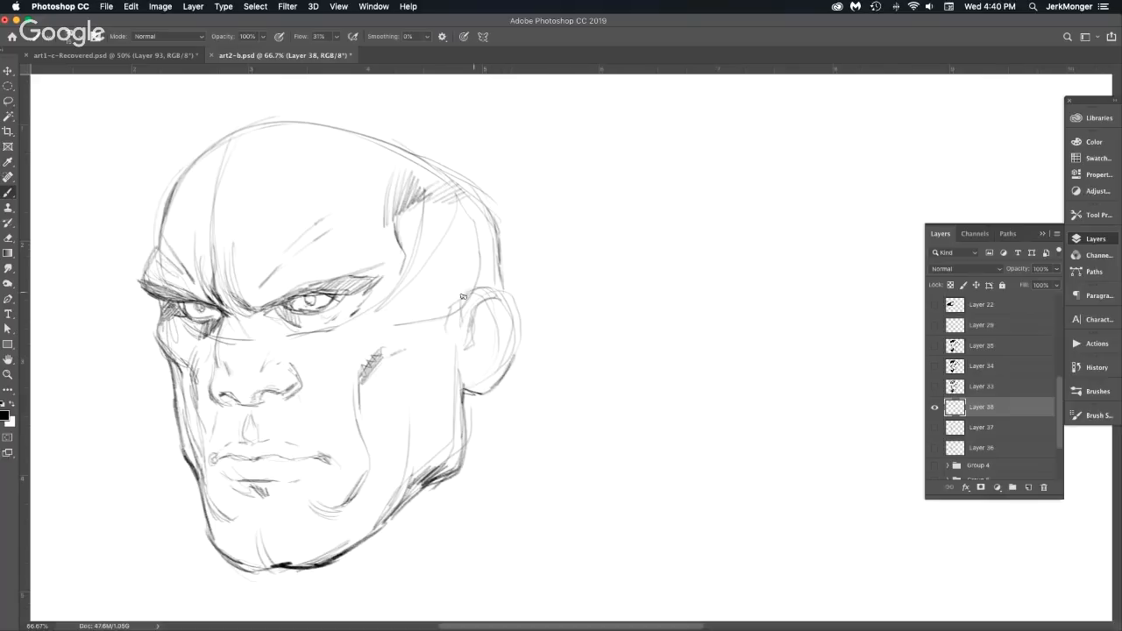
{"action": "mouse_move", "coordinate": [462, 297]}
{"action": "left_mouse_down"}
{"action": "mouse_move", "coordinate": [513, 288]}
{"action": "mouse_move", "coordinate": [523, 329]}
{"action": "mouse_move", "coordinate": [514, 368]}
{"action": "left_mouse_up"}
{"action": "mouse_move", "coordinate": [488, 304]}
{"action": "left_mouse_down"}
{"action": "mouse_move", "coordinate": [473, 359]}
{"action": "mouse_move", "coordinate": [489, 341]}
{"action": "mouse_move", "coordinate": [482, 309]}
{"action": "mouse_move", "coordinate": [490, 342]}
{"action": "mouse_move", "coordinate": [477, 322]}
{"action": "mouse_move", "coordinate": [479, 338]}
{"action": "mouse_move", "coordinate": [483, 312]}
{"action": "mouse_move", "coordinate": [492, 341]}
{"action": "mouse_move", "coordinate": [503, 302]}
{"action": "mouse_move", "coordinate": [518, 344]}
{"action": "left_mouse_up"}
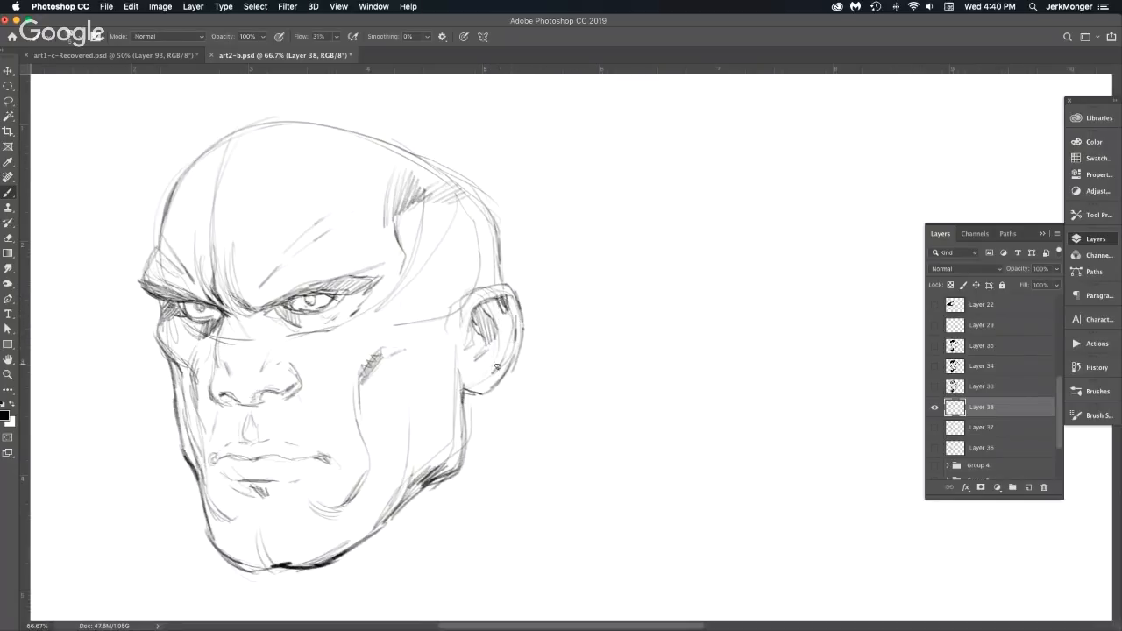
Darken the upper eyelids and strengthen the far contour of the forehead, brow and cheekbone.
{"action": "left_click_drag", "start_coordinate": [309, 290], "coordinate": [344, 294]}
{"action": "left_click_drag", "start_coordinate": [177, 296], "coordinate": [199, 307]}
{"action": "mouse_move", "coordinate": [188, 163]}
{"action": "left_mouse_down"}
{"action": "mouse_move", "coordinate": [139, 288]}
{"action": "mouse_move", "coordinate": [158, 302]}
{"action": "mouse_move", "coordinate": [158, 353]}
{"action": "left_mouse_up"}
Draw the angular temple edge beside the near eye and hatch the hairline behind it.
{"action": "left_click_drag", "start_coordinate": [403, 343], "coordinate": [415, 334]}
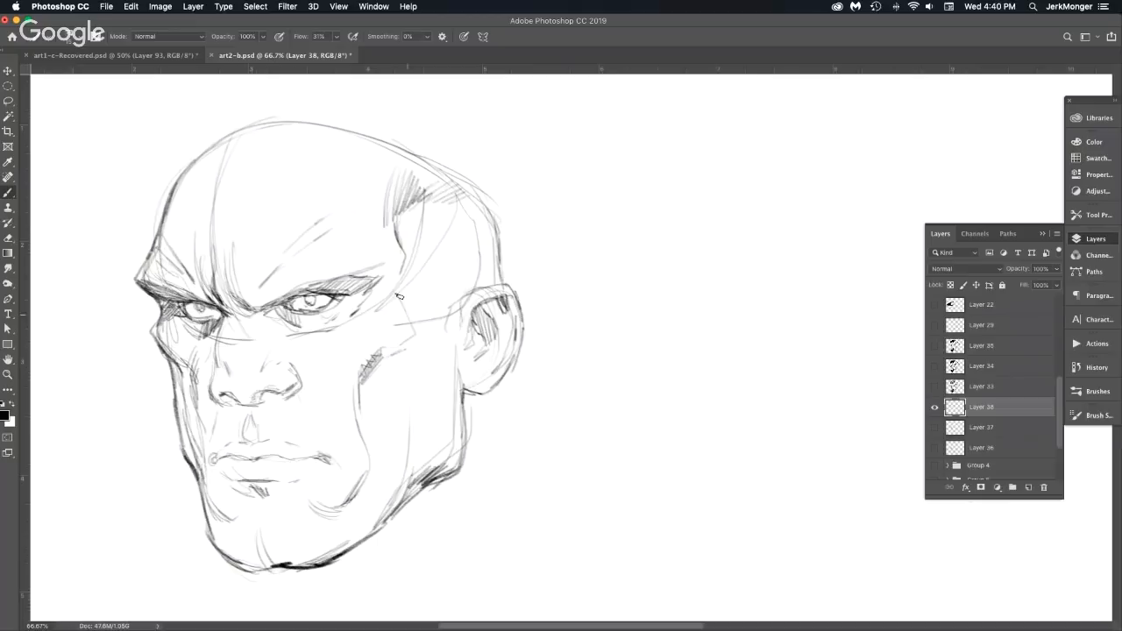
{"action": "left_click_drag", "start_coordinate": [399, 296], "coordinate": [414, 333]}
{"action": "left_click_drag", "start_coordinate": [406, 259], "coordinate": [403, 287]}
{"action": "mouse_move", "coordinate": [419, 191]}
{"action": "left_mouse_down"}
{"action": "mouse_move", "coordinate": [395, 226]}
{"action": "mouse_move", "coordinate": [401, 219]}
{"action": "left_mouse_up"}
{"action": "mouse_move", "coordinate": [456, 188]}
{"action": "left_mouse_down"}
{"action": "mouse_move", "coordinate": [420, 214]}
{"action": "mouse_move", "coordinate": [443, 211]}
{"action": "left_mouse_up"}
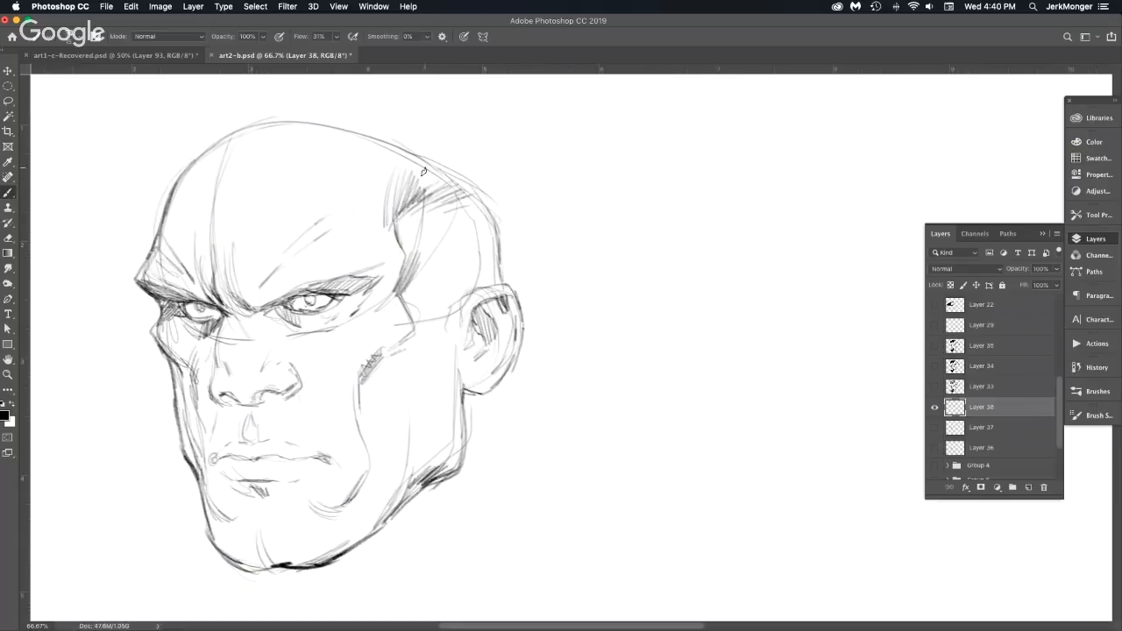
Darken the back of the skull and extend the line down behind the ear as the back of the neck.
{"action": "mouse_move", "coordinate": [402, 145]}
{"action": "left_mouse_down"}
{"action": "mouse_move", "coordinate": [488, 203]}
{"action": "mouse_move", "coordinate": [505, 277]}
{"action": "left_mouse_up"}
{"action": "left_click_drag", "start_coordinate": [495, 207], "coordinate": [514, 420]}
{"action": "scroll", "coordinate": [513, 359], "scroll_direction": "down", "scroll_amount": 3}
{"action": "left_click_drag", "start_coordinate": [504, 285], "coordinate": [515, 430]}
Sketch the front neck contours and muscle lines below the chin, and flare the back of the neck toward the shoulder.
{"action": "left_click_drag", "start_coordinate": [222, 462], "coordinate": [261, 586]}
{"action": "left_click_drag", "start_coordinate": [317, 511], "coordinate": [328, 491]}
{"action": "left_click_drag", "start_coordinate": [353, 443], "coordinate": [317, 540]}
{"action": "left_click_drag", "start_coordinate": [333, 492], "coordinate": [325, 596]}
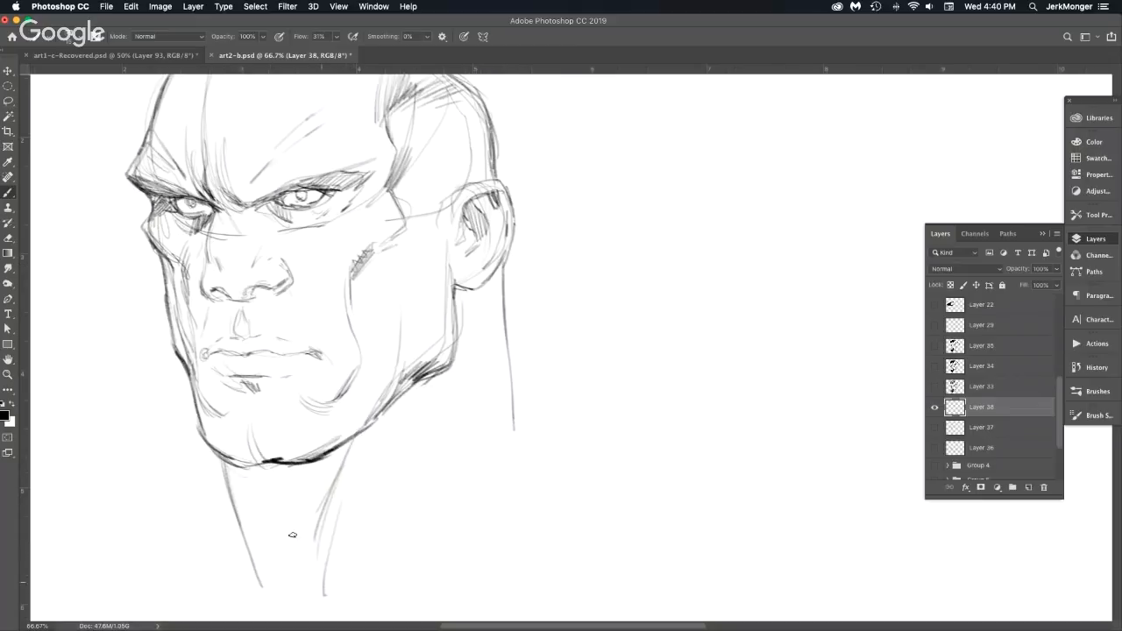
{"action": "left_click_drag", "start_coordinate": [229, 467], "coordinate": [282, 580]}
{"action": "left_click_drag", "start_coordinate": [504, 268], "coordinate": [527, 430]}
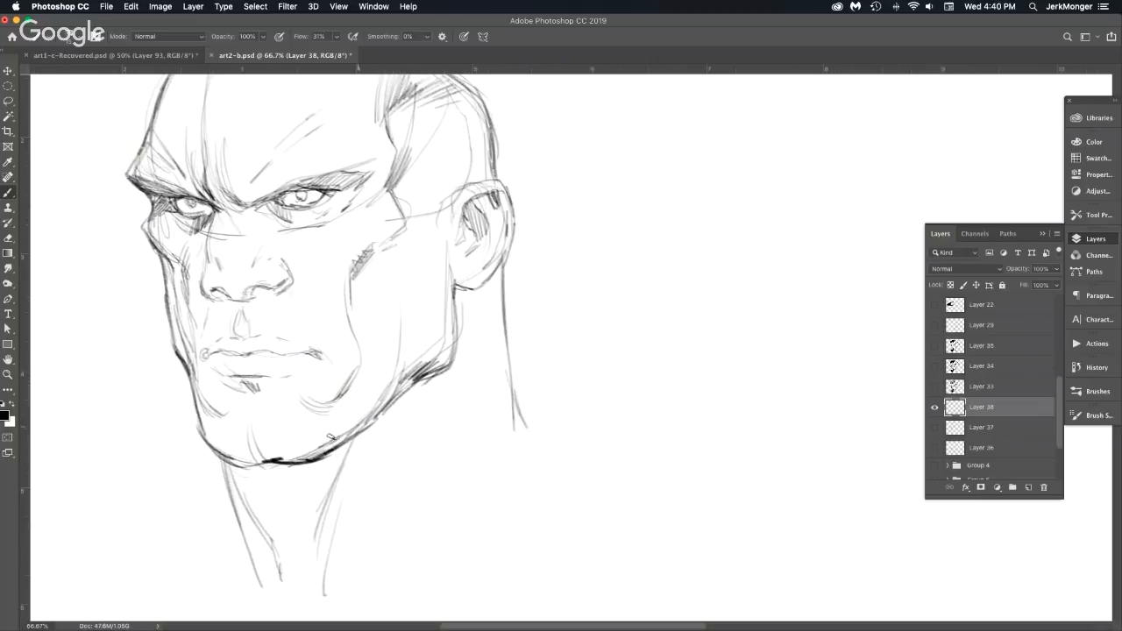
Hatch the near jaw edge, add a cheek line above it and shade the area under the earlobe.
{"action": "left_click_drag", "start_coordinate": [338, 438], "coordinate": [358, 425]}
{"action": "left_click_drag", "start_coordinate": [397, 309], "coordinate": [396, 391]}
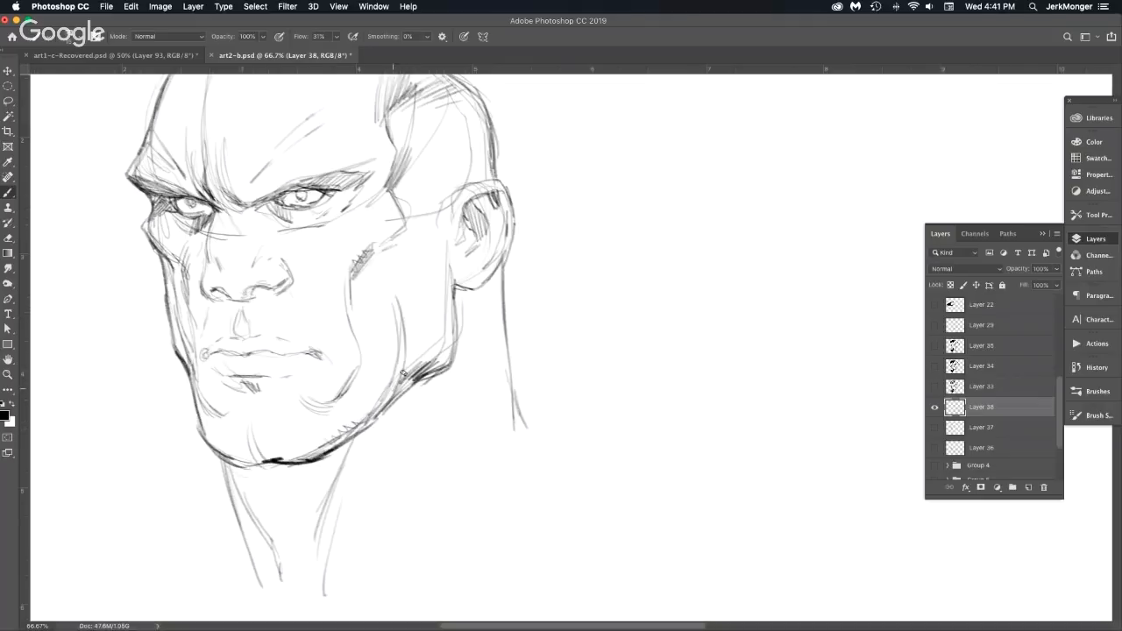
{"action": "mouse_move", "coordinate": [454, 286]}
{"action": "left_mouse_down"}
{"action": "mouse_move", "coordinate": [456, 317]}
{"action": "mouse_move", "coordinate": [472, 312]}
{"action": "left_mouse_up"}
{"action": "mouse_move", "coordinate": [504, 267]}
{"action": "left_mouse_down"}
{"action": "mouse_move", "coordinate": [473, 314]}
{"action": "mouse_move", "coordinate": [457, 298]}
{"action": "left_mouse_up"}
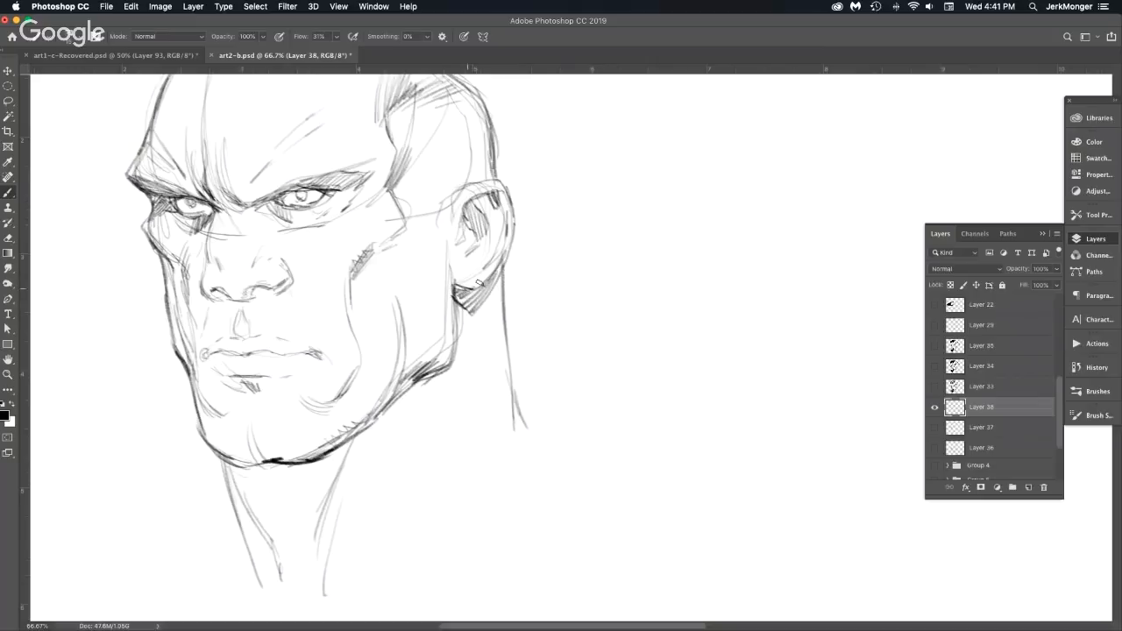
Darken the underside of the nose and the mouth line with its corners, and define the lower lip.
{"action": "left_click", "coordinate": [475, 388], "text": "alt"}
{"action": "left_click", "coordinate": [409, 296]}
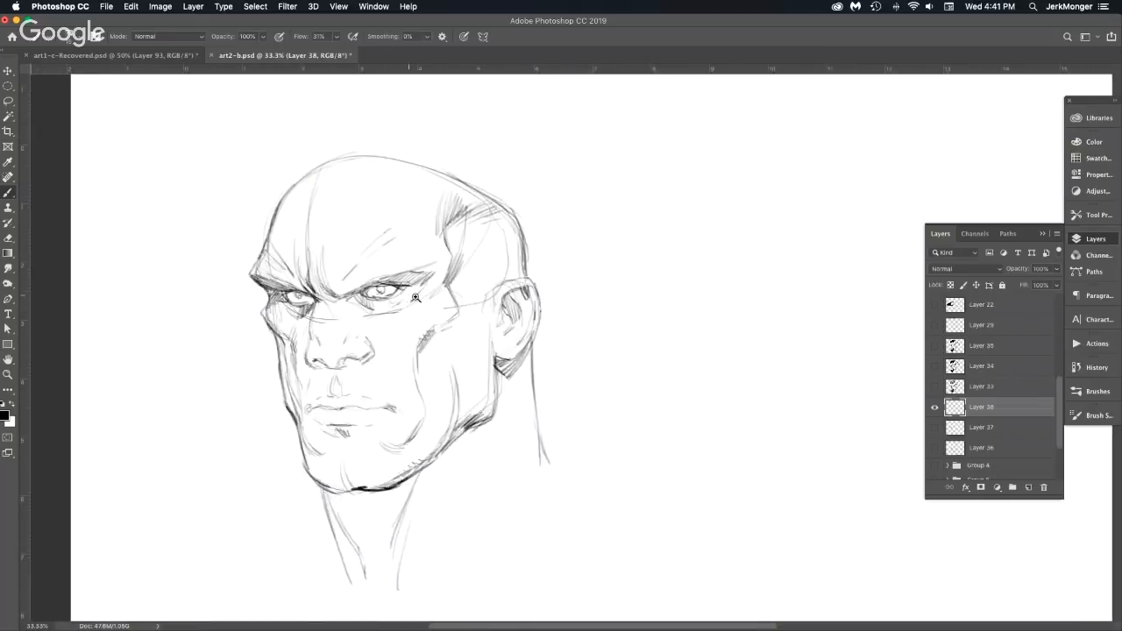
{"action": "mouse_move", "coordinate": [267, 384]}
{"action": "left_mouse_down"}
{"action": "mouse_move", "coordinate": [271, 353]}
{"action": "mouse_move", "coordinate": [266, 379]}
{"action": "left_mouse_up"}
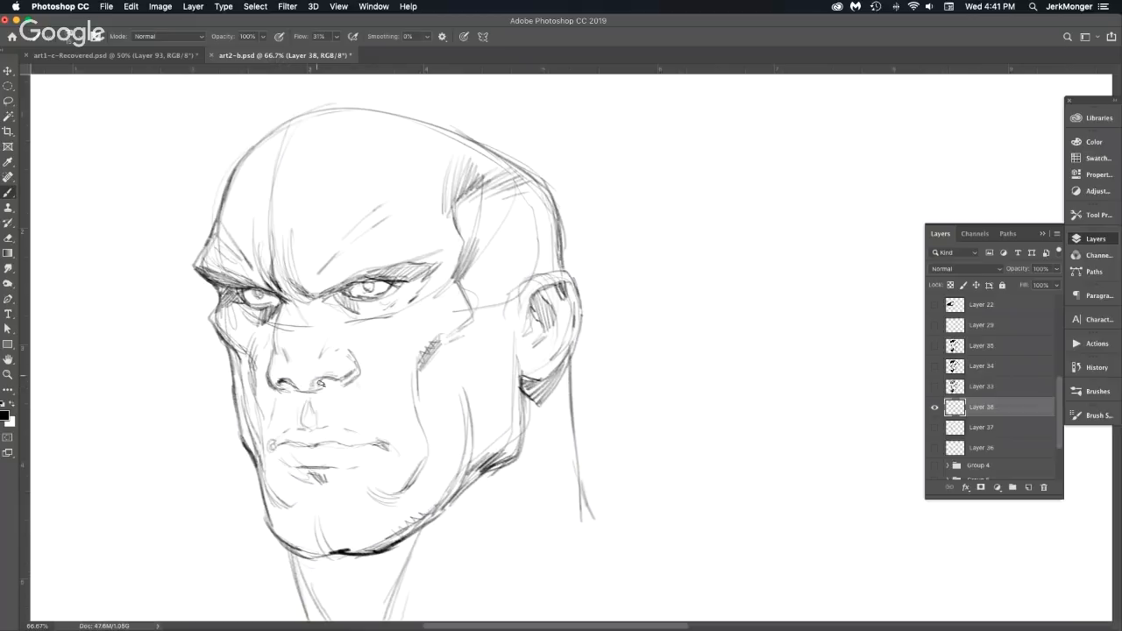
{"action": "mouse_move", "coordinate": [294, 397]}
{"action": "left_mouse_down"}
{"action": "mouse_move", "coordinate": [349, 386]}
{"action": "mouse_move", "coordinate": [356, 354]}
{"action": "left_mouse_up"}
{"action": "mouse_move", "coordinate": [311, 400]}
{"action": "left_mouse_down"}
{"action": "mouse_move", "coordinate": [310, 427]}
{"action": "mouse_move", "coordinate": [297, 424]}
{"action": "mouse_move", "coordinate": [312, 433]}
{"action": "mouse_move", "coordinate": [274, 447]}
{"action": "mouse_move", "coordinate": [396, 451]}
{"action": "left_mouse_up"}
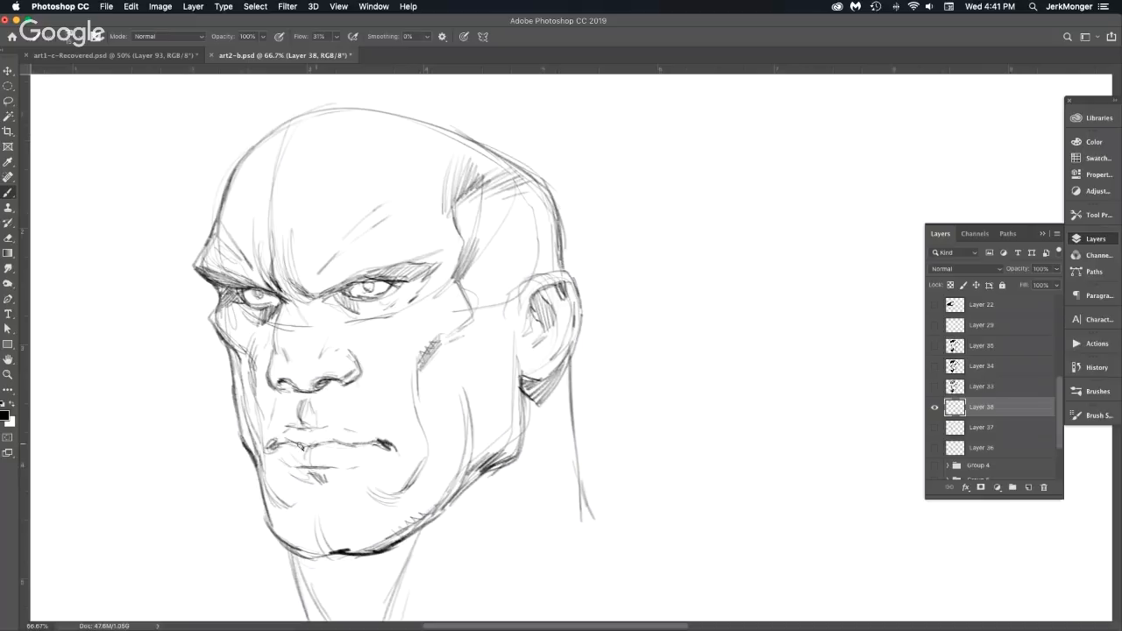
{"action": "left_click_drag", "start_coordinate": [296, 471], "coordinate": [359, 466]}
{"action": "mouse_move", "coordinate": [302, 446]}
{"action": "left_mouse_down"}
{"action": "mouse_move", "coordinate": [303, 430]}
{"action": "mouse_move", "coordinate": [362, 438]}
{"action": "left_mouse_up"}
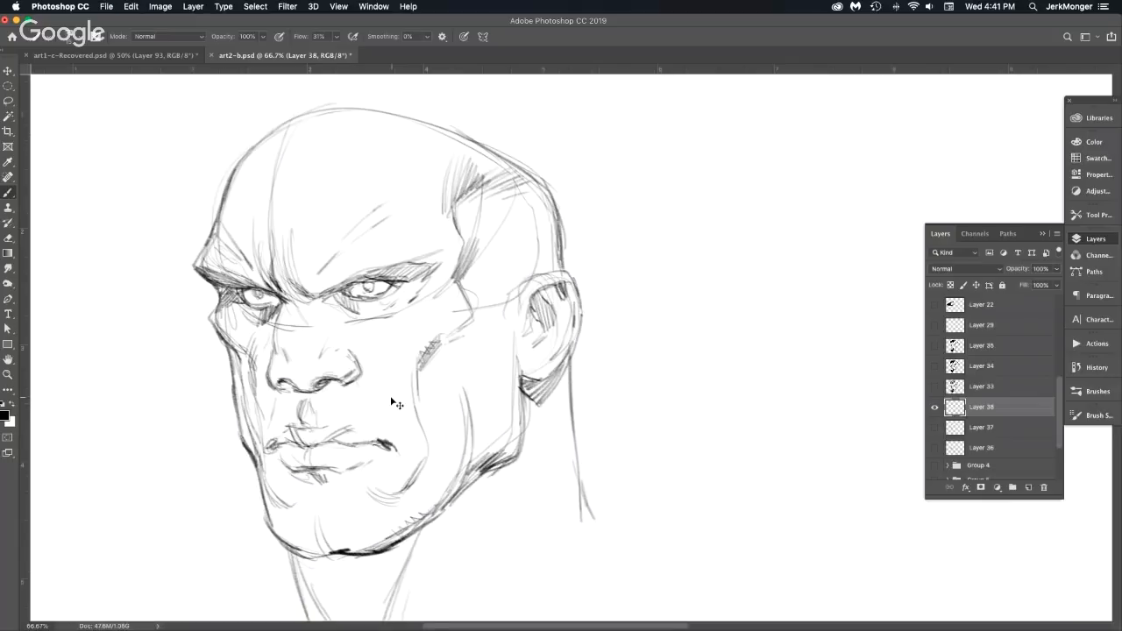
{"action": "key", "text": "super+z"}
{"action": "key", "text": "super+z"}
{"action": "key", "text": "super+z"}
Darken the angular temple corner, add short strokes in front of the earlobe and firm up the ear's top edge.
{"action": "left_click_drag", "start_coordinate": [441, 342], "coordinate": [480, 316]}
{"action": "left_click_drag", "start_coordinate": [461, 278], "coordinate": [480, 318]}
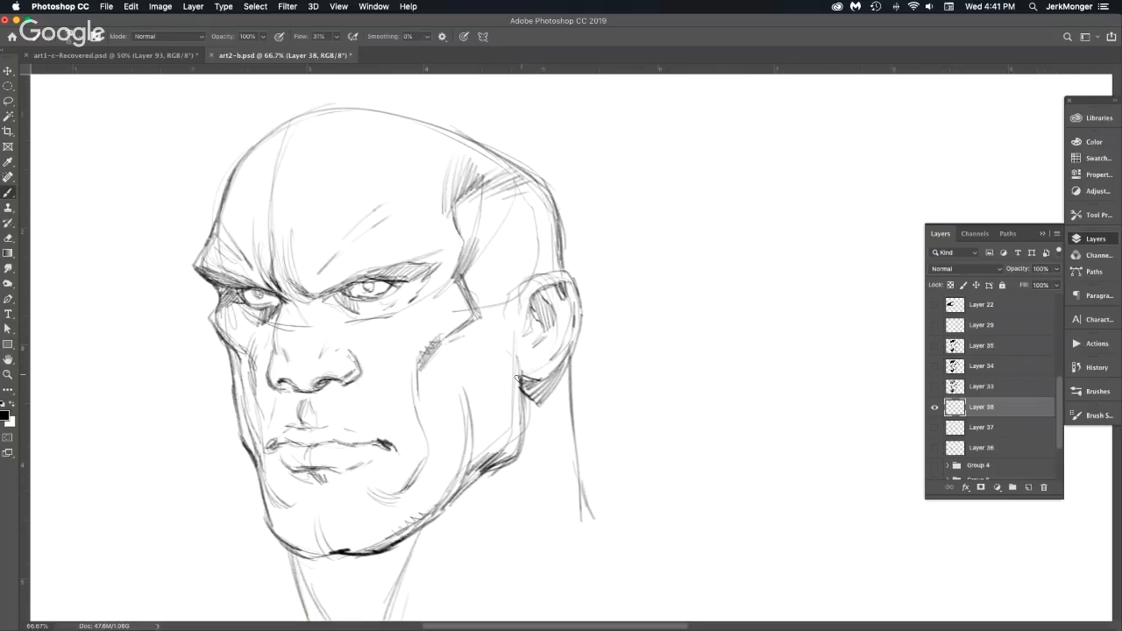
{"action": "left_click_drag", "start_coordinate": [519, 372], "coordinate": [498, 353]}
{"action": "left_click_drag", "start_coordinate": [521, 377], "coordinate": [502, 346]}
{"action": "left_click_drag", "start_coordinate": [523, 363], "coordinate": [511, 346]}
{"action": "mouse_move", "coordinate": [527, 279]}
{"action": "left_mouse_down"}
{"action": "mouse_move", "coordinate": [511, 310]}
{"action": "mouse_move", "coordinate": [558, 269]}
{"action": "mouse_move", "coordinate": [579, 287]}
{"action": "left_mouse_up"}
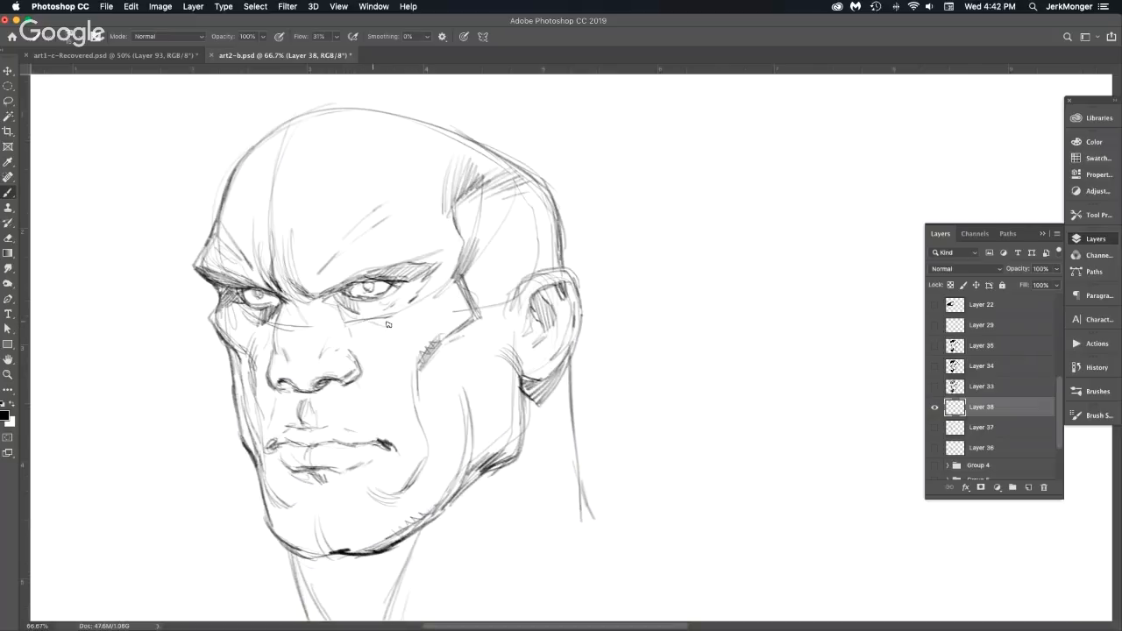
Darken the under-eye lines and brow crease, soften the nose lines and draw the fold from nose to mouth corner.
{"action": "left_click_drag", "start_coordinate": [235, 316], "coordinate": [263, 322]}
{"action": "left_click_drag", "start_coordinate": [342, 306], "coordinate": [406, 315]}
{"action": "mouse_move", "coordinate": [299, 282]}
{"action": "left_mouse_down"}
{"action": "mouse_move", "coordinate": [317, 295]}
{"action": "mouse_move", "coordinate": [295, 304]}
{"action": "mouse_move", "coordinate": [333, 298]}
{"action": "left_mouse_up"}
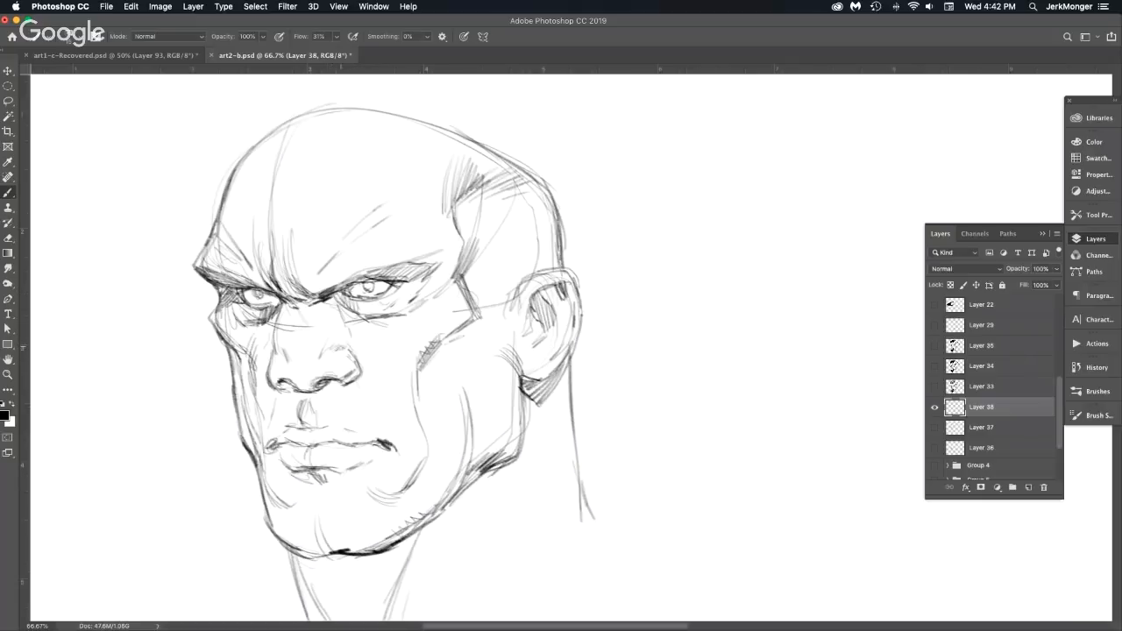
{"action": "left_click_drag", "start_coordinate": [327, 359], "coordinate": [346, 349]}
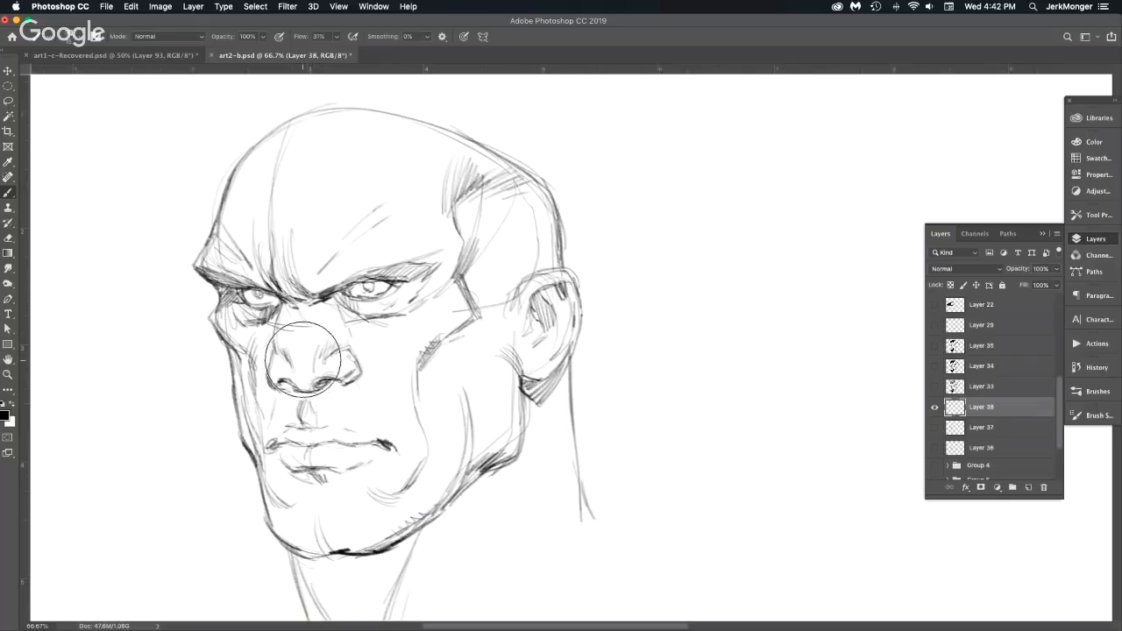
{"action": "mouse_move", "coordinate": [292, 363]}
{"action": "left_mouse_down"}
{"action": "mouse_move", "coordinate": [384, 389]}
{"action": "mouse_move", "coordinate": [409, 436]}
{"action": "mouse_move", "coordinate": [402, 458]}
{"action": "mouse_move", "coordinate": [400, 443]}
{"action": "left_mouse_up"}
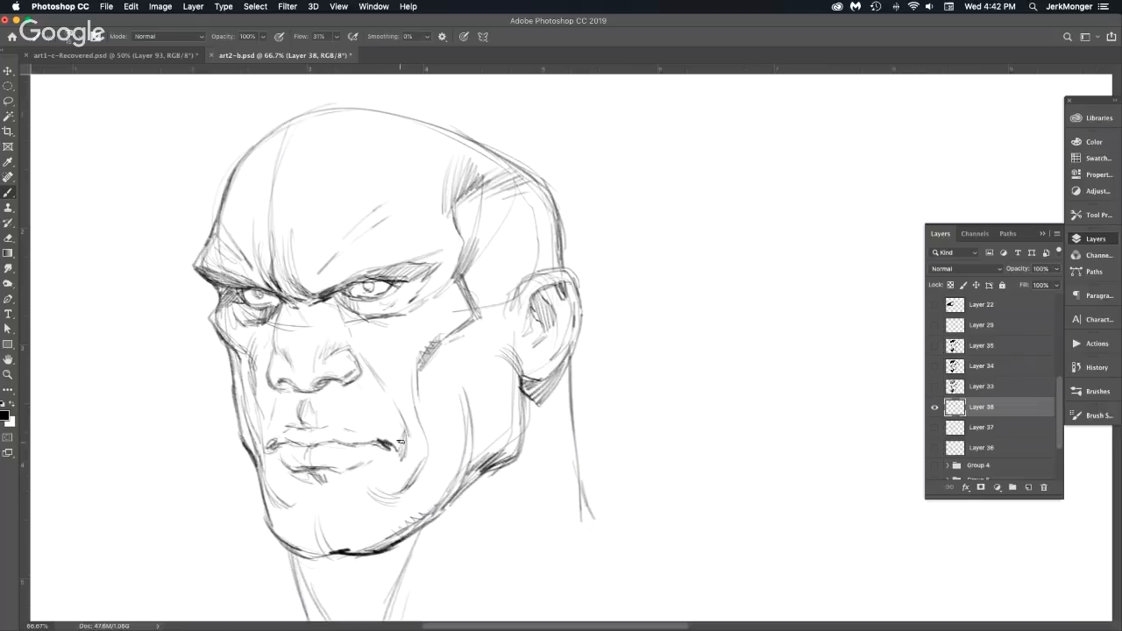
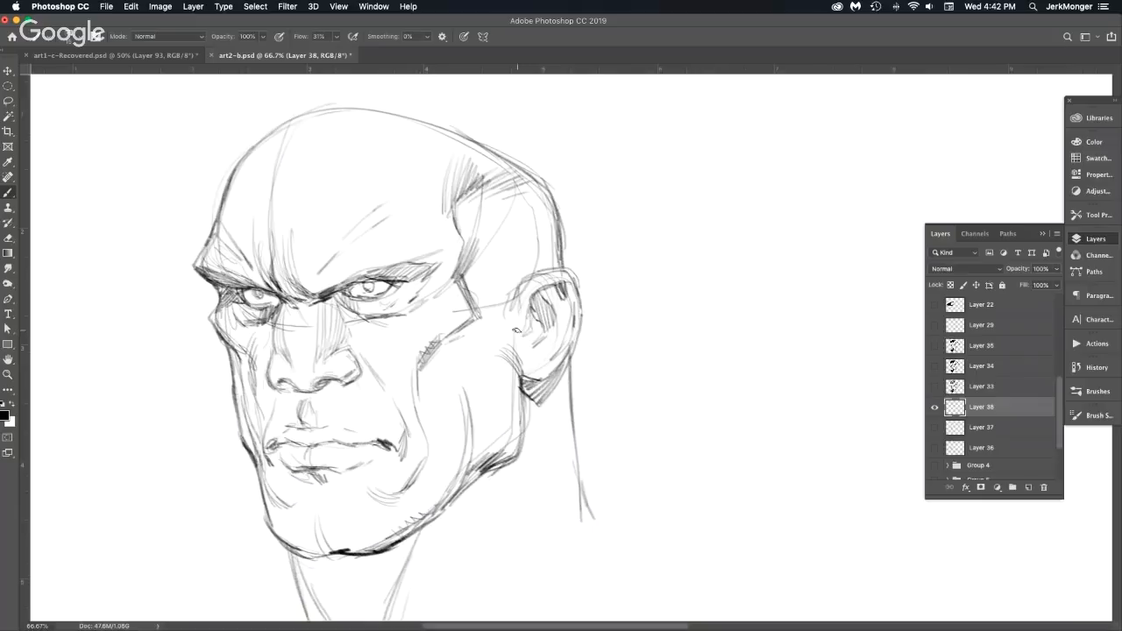
Undo the vertical hatching along the bridge of the nose.
{"action": "key", "text": "super+z"}
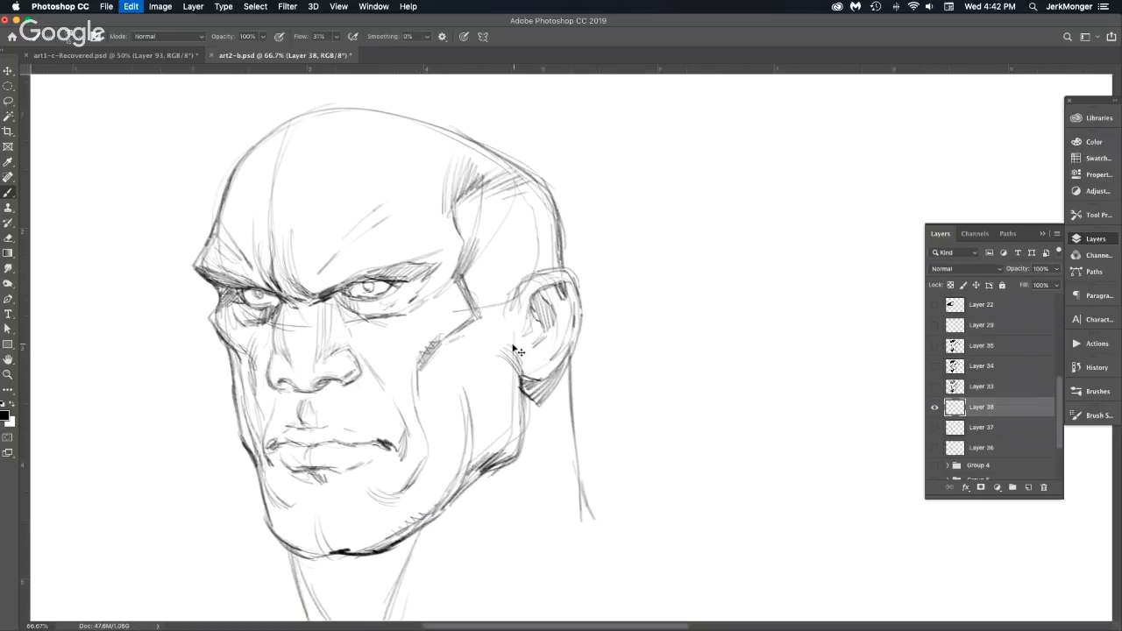
{"action": "key", "text": "super+z"}
{"action": "key", "text": "super+z"}
{"action": "key", "text": "super+z"}
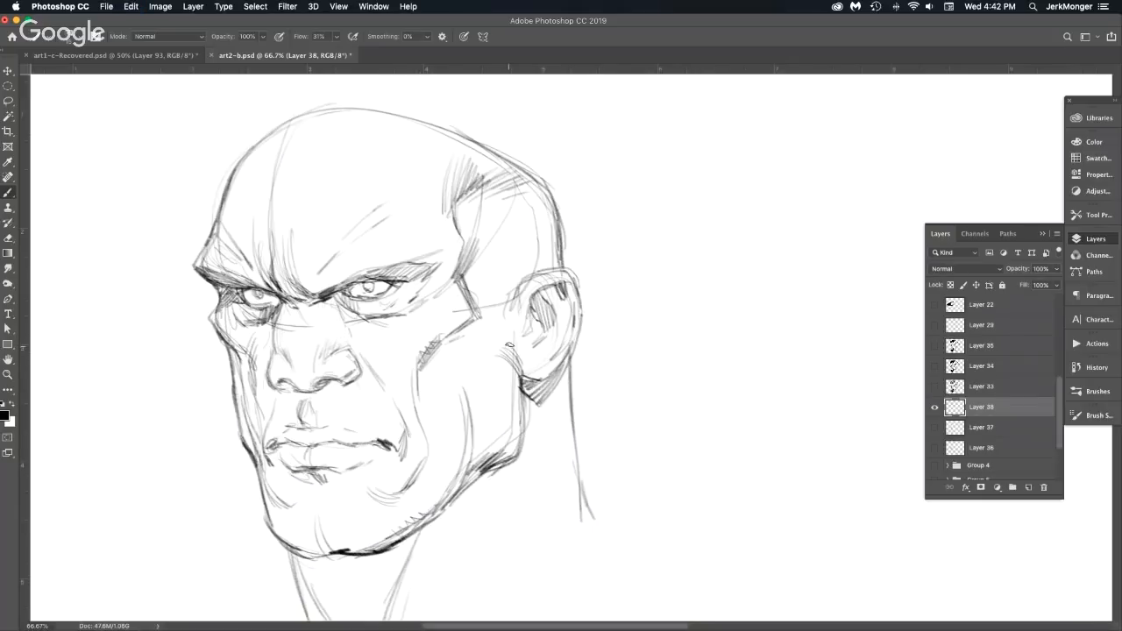
Lighten the nose with the Eraser, then redraw its nostrils and underside and darken the philtrum.
{"action": "key", "text": "e"}
{"action": "mouse_move", "coordinate": [289, 313]}
{"action": "left_mouse_down"}
{"action": "mouse_move", "coordinate": [321, 325]}
{"action": "mouse_move", "coordinate": [309, 355]}
{"action": "left_mouse_up"}
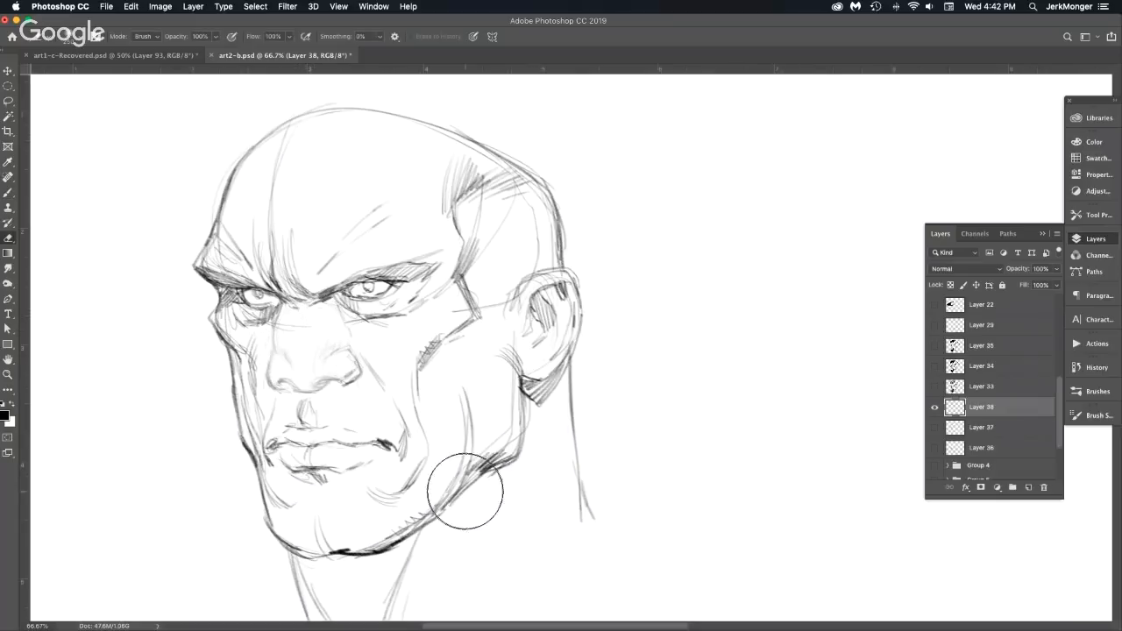
{"action": "key", "text": "b"}
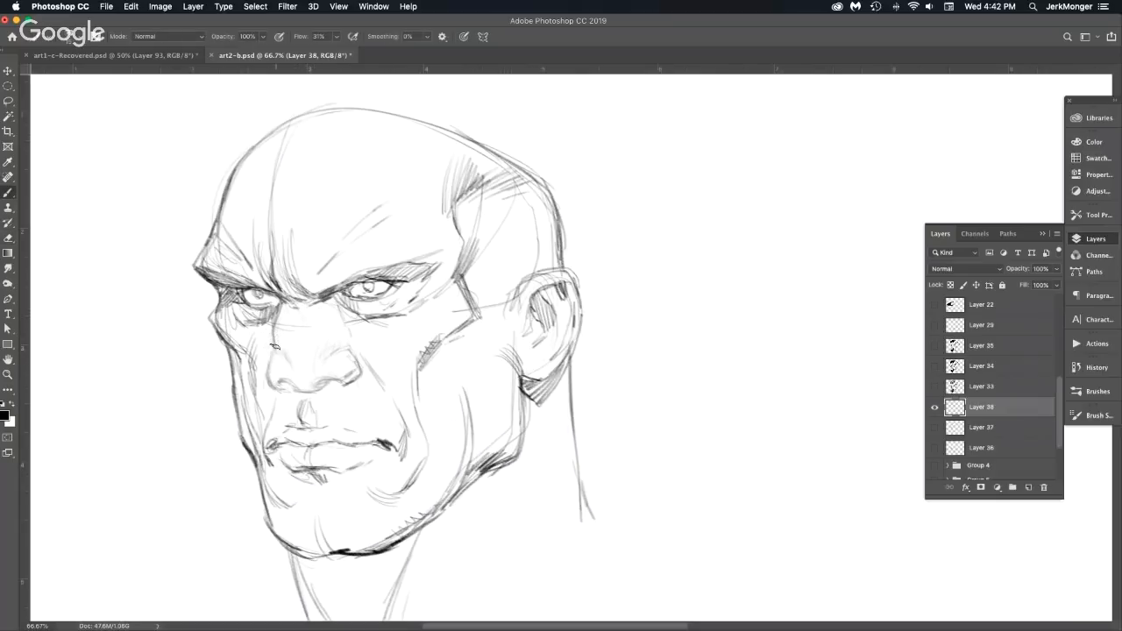
{"action": "left_click_drag", "start_coordinate": [279, 383], "coordinate": [292, 381]}
{"action": "left_click_drag", "start_coordinate": [360, 379], "coordinate": [285, 382]}
{"action": "mouse_move", "coordinate": [307, 398]}
{"action": "left_mouse_down"}
{"action": "mouse_move", "coordinate": [296, 424]}
{"action": "mouse_move", "coordinate": [321, 421]}
{"action": "left_mouse_up"}
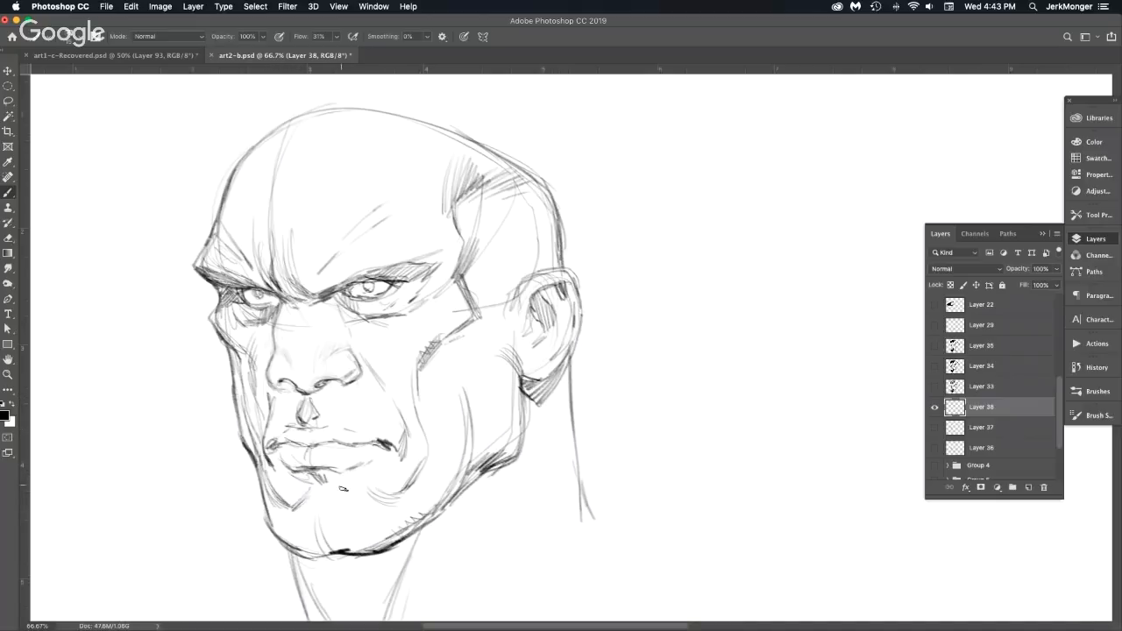
Define the chin creases, crosshatch a wedge-shaped shadow under the chin and darken the near jaw corner.
{"action": "mouse_move", "coordinate": [343, 488]}
{"action": "left_mouse_down"}
{"action": "mouse_move", "coordinate": [368, 507]}
{"action": "mouse_move", "coordinate": [386, 502]}
{"action": "left_mouse_up"}
{"action": "left_click_drag", "start_coordinate": [280, 539], "coordinate": [383, 554]}
{"action": "mouse_move", "coordinate": [308, 560]}
{"action": "left_mouse_down"}
{"action": "mouse_move", "coordinate": [358, 596]}
{"action": "mouse_move", "coordinate": [426, 530]}
{"action": "left_mouse_up"}
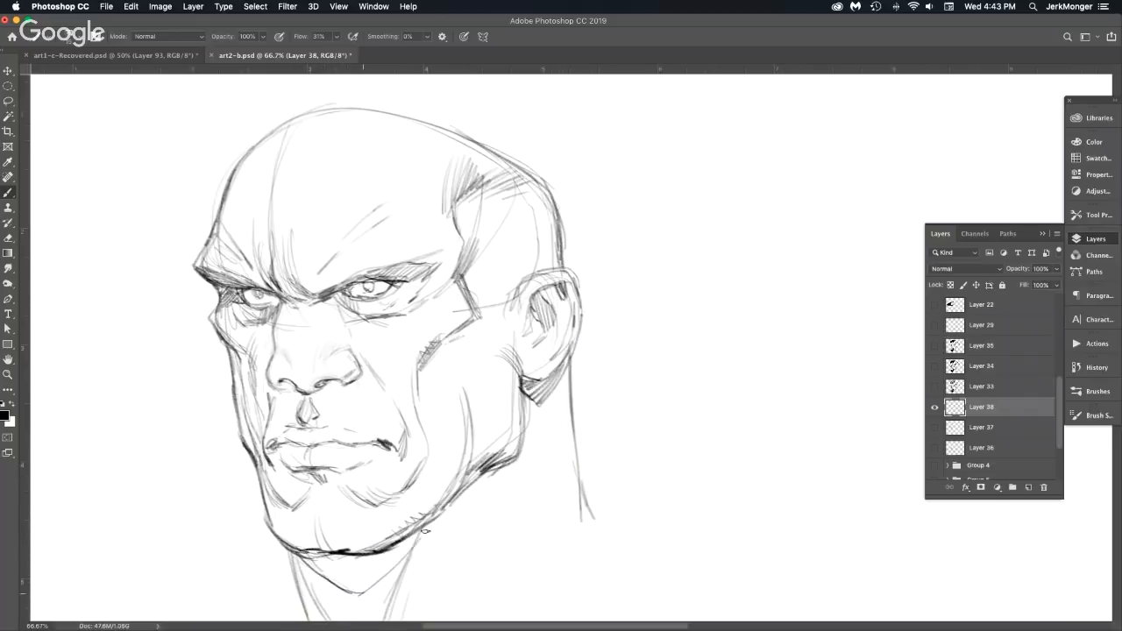
{"action": "mouse_move", "coordinate": [362, 593]}
{"action": "left_mouse_down"}
{"action": "mouse_move", "coordinate": [413, 538]}
{"action": "mouse_move", "coordinate": [346, 587]}
{"action": "mouse_move", "coordinate": [374, 559]}
{"action": "mouse_move", "coordinate": [341, 574]}
{"action": "mouse_move", "coordinate": [311, 562]}
{"action": "mouse_move", "coordinate": [348, 578]}
{"action": "mouse_move", "coordinate": [427, 522]}
{"action": "left_mouse_up"}
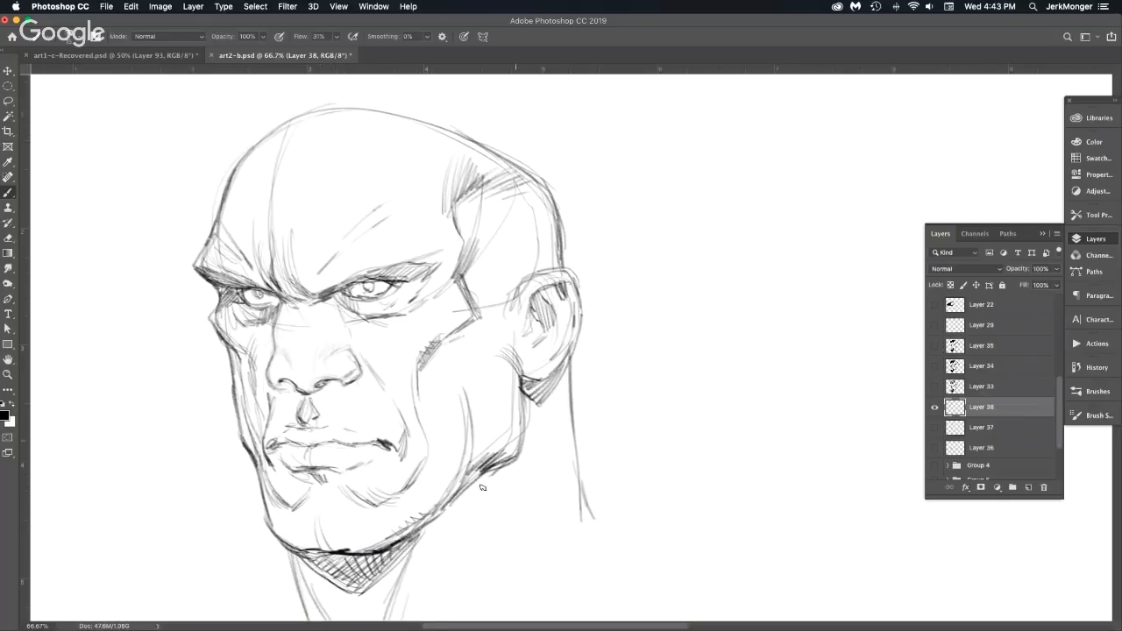
{"action": "mouse_move", "coordinate": [481, 487]}
{"action": "left_mouse_down"}
{"action": "mouse_move", "coordinate": [400, 553]}
{"action": "mouse_move", "coordinate": [526, 442]}
{"action": "mouse_move", "coordinate": [523, 415]}
{"action": "mouse_move", "coordinate": [462, 491]}
{"action": "left_mouse_up"}
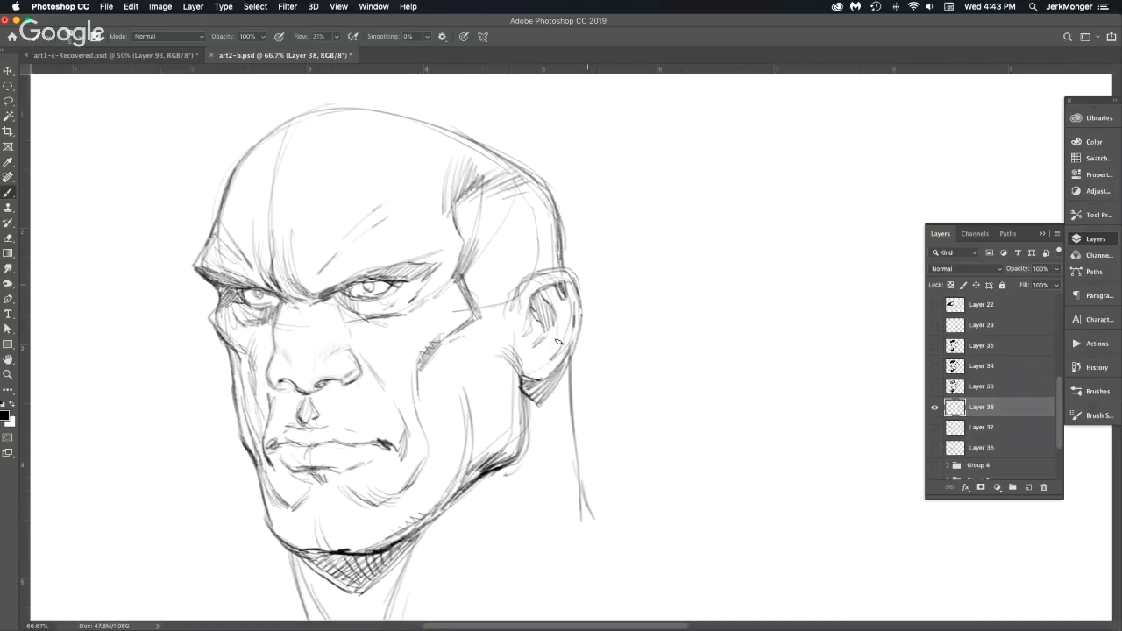
Shade the hollow of the ear, darken the near pupil and thicken both eyebrows with heavy tapered strokes.
{"action": "left_click_drag", "start_coordinate": [538, 299], "coordinate": [549, 330]}
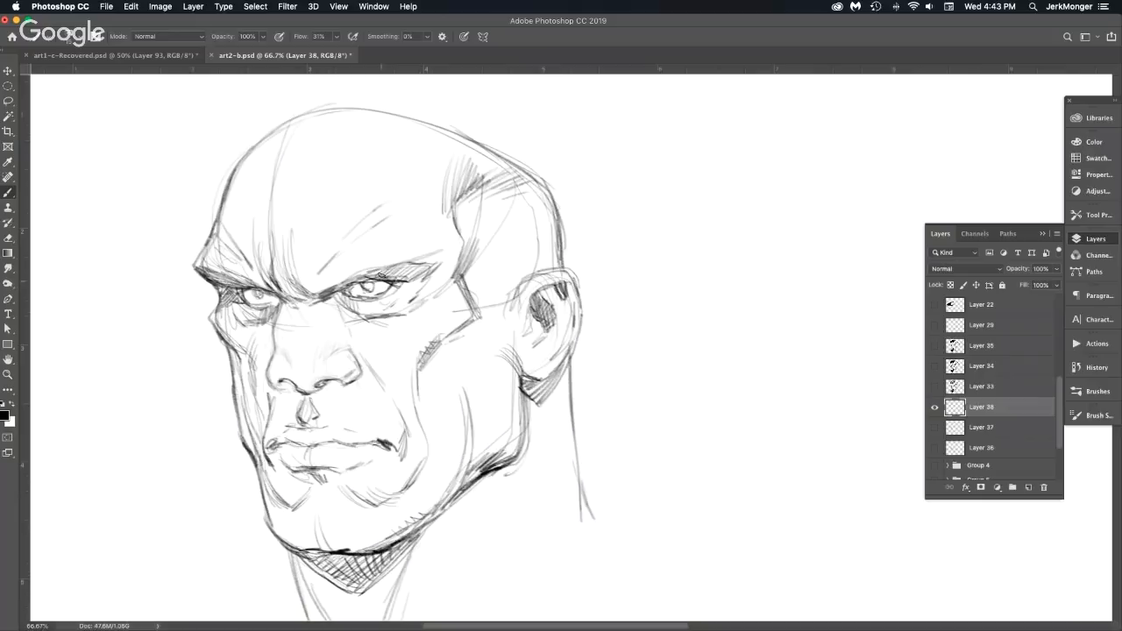
{"action": "key", "text": "x"}
{"action": "key", "text": "x"}
{"action": "left_click_drag", "start_coordinate": [370, 283], "coordinate": [375, 289]}
{"action": "mouse_move", "coordinate": [220, 275]}
{"action": "left_mouse_down"}
{"action": "mouse_move", "coordinate": [193, 254]}
{"action": "mouse_move", "coordinate": [275, 298]}
{"action": "mouse_move", "coordinate": [404, 270]}
{"action": "mouse_move", "coordinate": [437, 256]}
{"action": "mouse_move", "coordinate": [421, 262]}
{"action": "mouse_move", "coordinate": [447, 235]}
{"action": "mouse_move", "coordinate": [406, 268]}
{"action": "mouse_move", "coordinate": [435, 264]}
{"action": "left_mouse_up"}
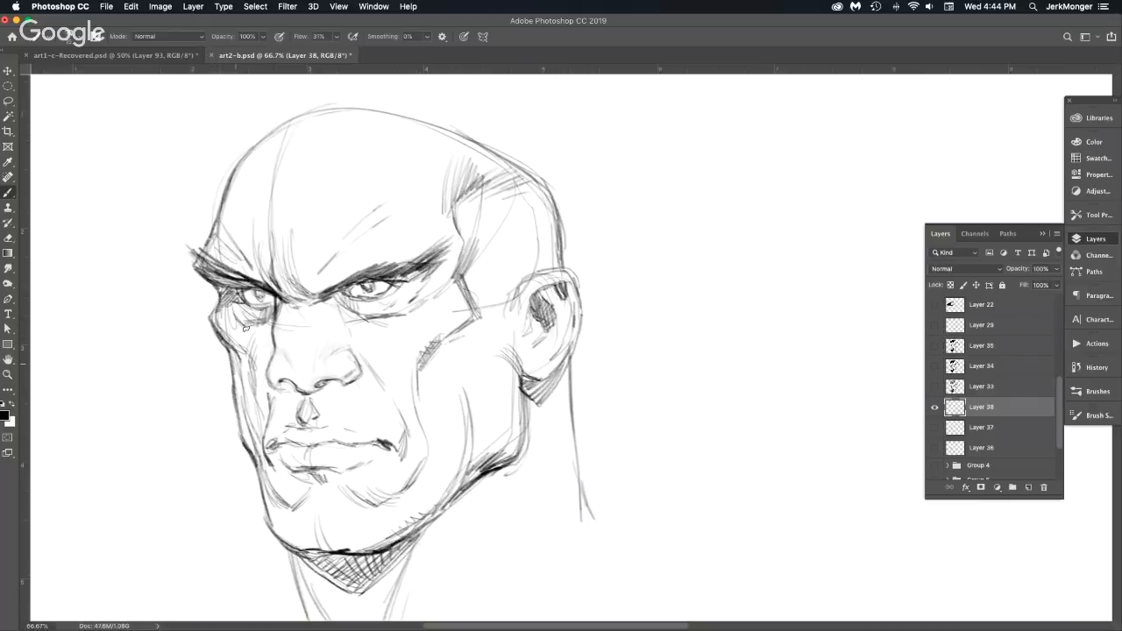
Darken the far contour from brow to chin and redraw the forehead and crown outline with a firmer line.
{"action": "left_click_drag", "start_coordinate": [216, 321], "coordinate": [209, 278]}
{"action": "left_click_drag", "start_coordinate": [230, 342], "coordinate": [260, 452]}
{"action": "left_click_drag", "start_coordinate": [243, 375], "coordinate": [259, 478]}
{"action": "left_click_drag", "start_coordinate": [245, 430], "coordinate": [268, 525]}
{"action": "left_click_drag", "start_coordinate": [251, 456], "coordinate": [281, 542]}
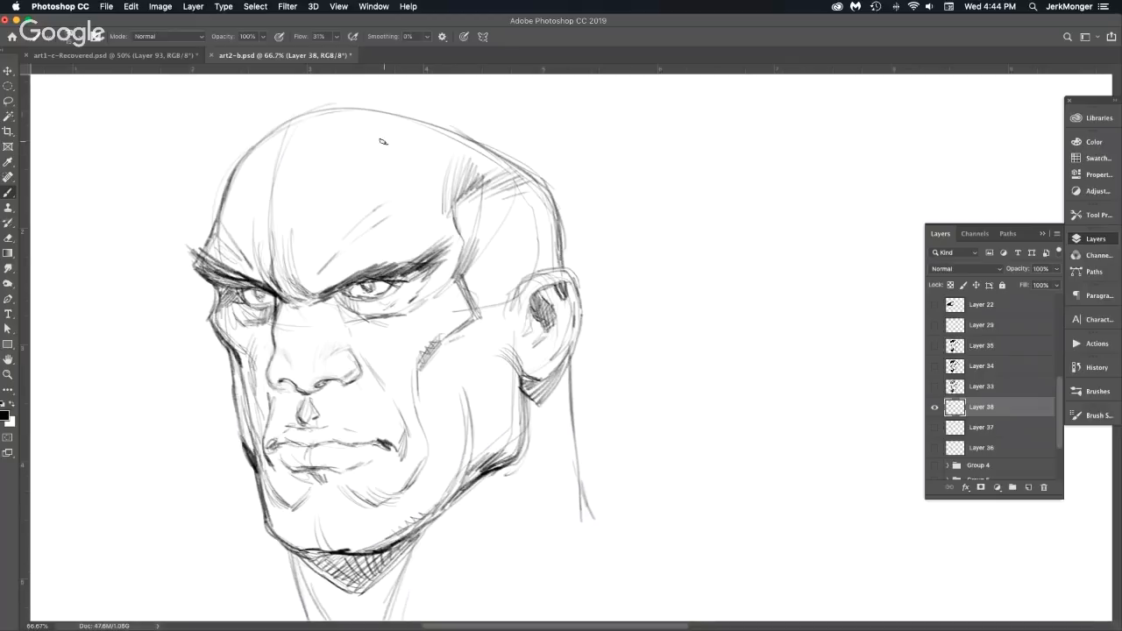
{"action": "scroll", "coordinate": [526, 279], "scroll_direction": "up", "scroll_amount": 3}
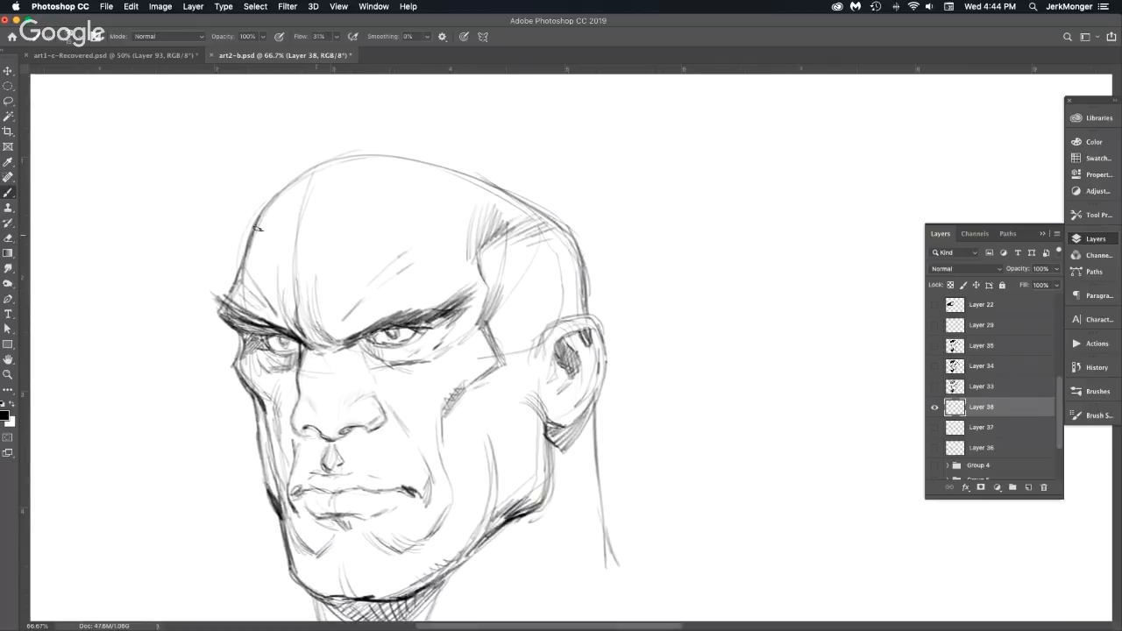
{"action": "mouse_move", "coordinate": [242, 265]}
{"action": "left_mouse_down"}
{"action": "mouse_move", "coordinate": [279, 194]}
{"action": "mouse_move", "coordinate": [418, 164]}
{"action": "mouse_move", "coordinate": [486, 185]}
{"action": "left_mouse_up"}
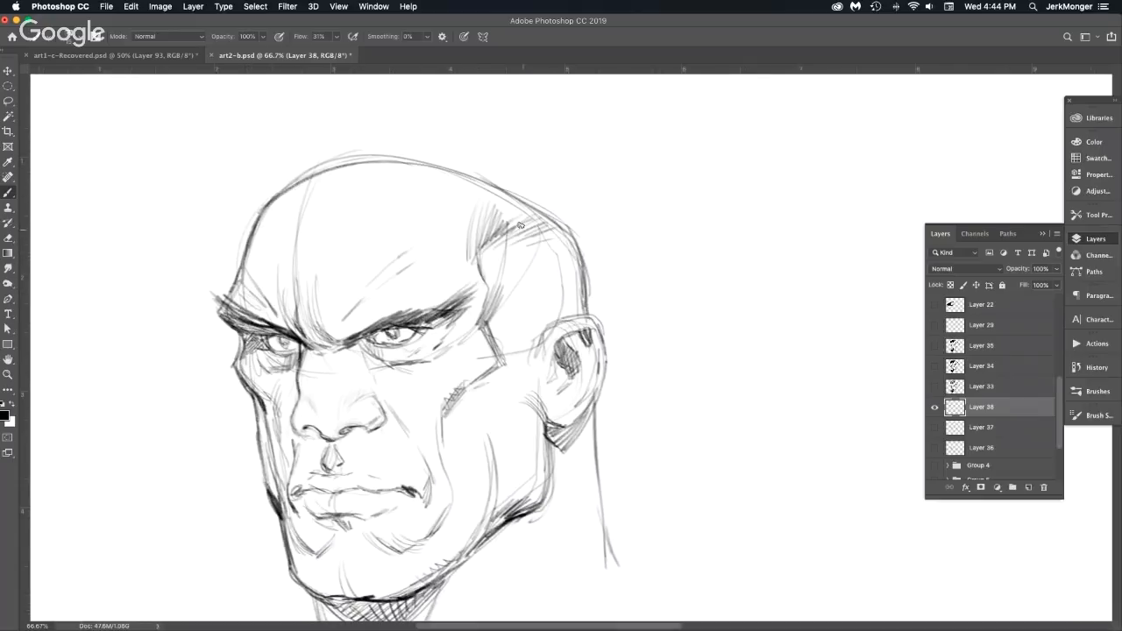
Try a swept-up tuft of hair at the front of the crown and fade it with the Eraser.
{"action": "mouse_move", "coordinate": [327, 165]}
{"action": "left_mouse_down"}
{"action": "mouse_move", "coordinate": [363, 112]}
{"action": "mouse_move", "coordinate": [341, 162]}
{"action": "mouse_move", "coordinate": [398, 106]}
{"action": "left_mouse_up"}
{"action": "mouse_move", "coordinate": [326, 180]}
{"action": "left_mouse_down"}
{"action": "mouse_move", "coordinate": [339, 138]}
{"action": "mouse_move", "coordinate": [325, 188]}
{"action": "mouse_move", "coordinate": [364, 148]}
{"action": "mouse_move", "coordinate": [394, 142]}
{"action": "left_mouse_up"}
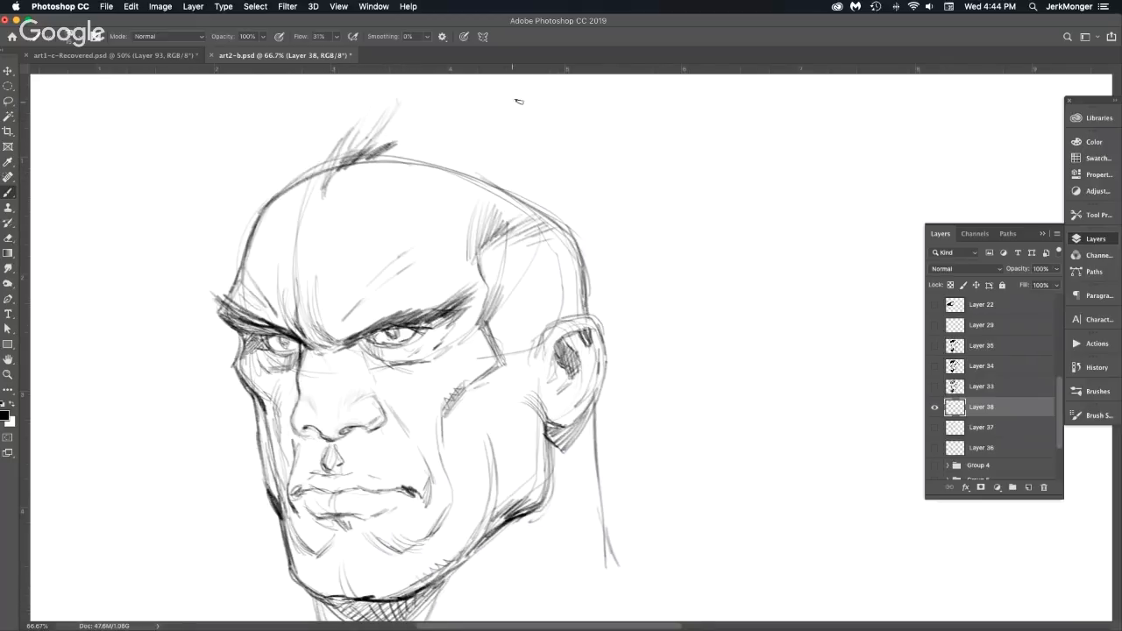
{"action": "mouse_move", "coordinate": [386, 114]}
{"action": "left_mouse_down"}
{"action": "mouse_move", "coordinate": [308, 151]}
{"action": "mouse_move", "coordinate": [394, 113]}
{"action": "left_mouse_up"}
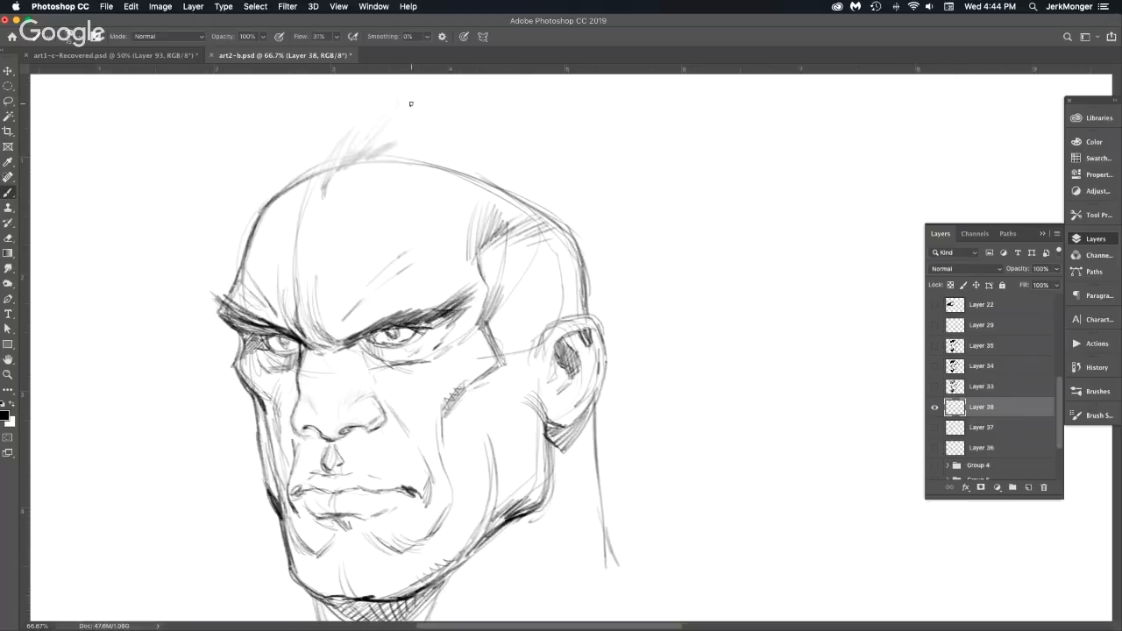
Restate the crown curve and draw the forehead's vertical centre crease down toward the brows, softening its upper part.
{"action": "mouse_move", "coordinate": [268, 205]}
{"action": "left_mouse_down"}
{"action": "mouse_move", "coordinate": [431, 159]}
{"action": "mouse_move", "coordinate": [459, 178]}
{"action": "left_mouse_up"}
{"action": "left_click_drag", "start_coordinate": [330, 166], "coordinate": [308, 273]}
{"action": "left_click_drag", "start_coordinate": [319, 191], "coordinate": [306, 293]}
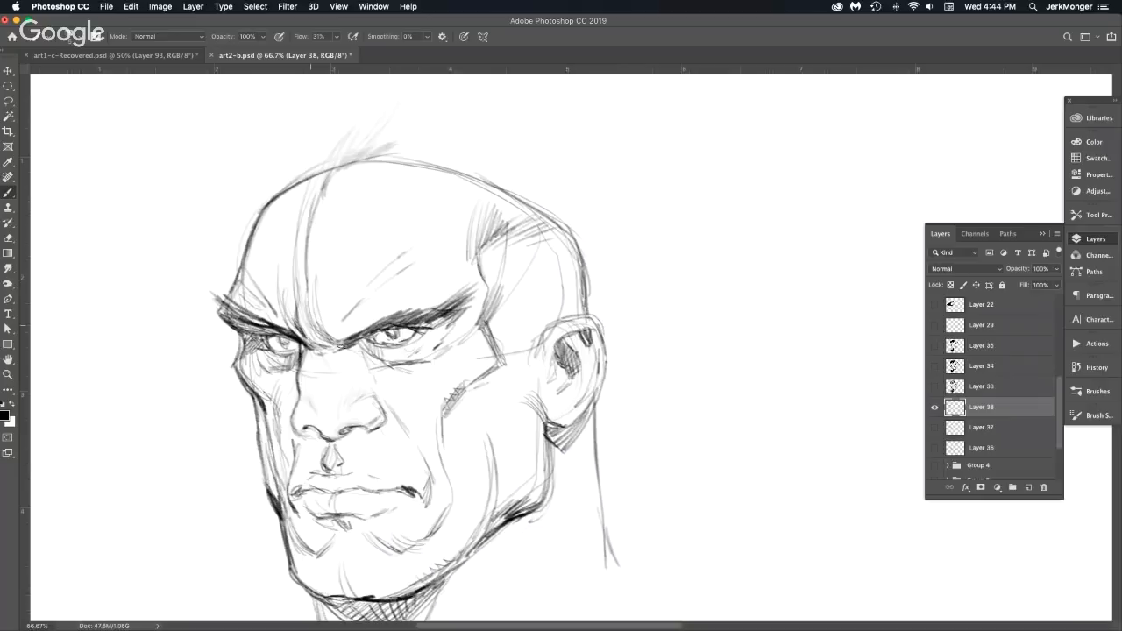
{"action": "mouse_move", "coordinate": [332, 226]}
{"action": "left_mouse_down"}
{"action": "mouse_move", "coordinate": [310, 238]}
{"action": "mouse_move", "coordinate": [332, 225]}
{"action": "left_mouse_up"}
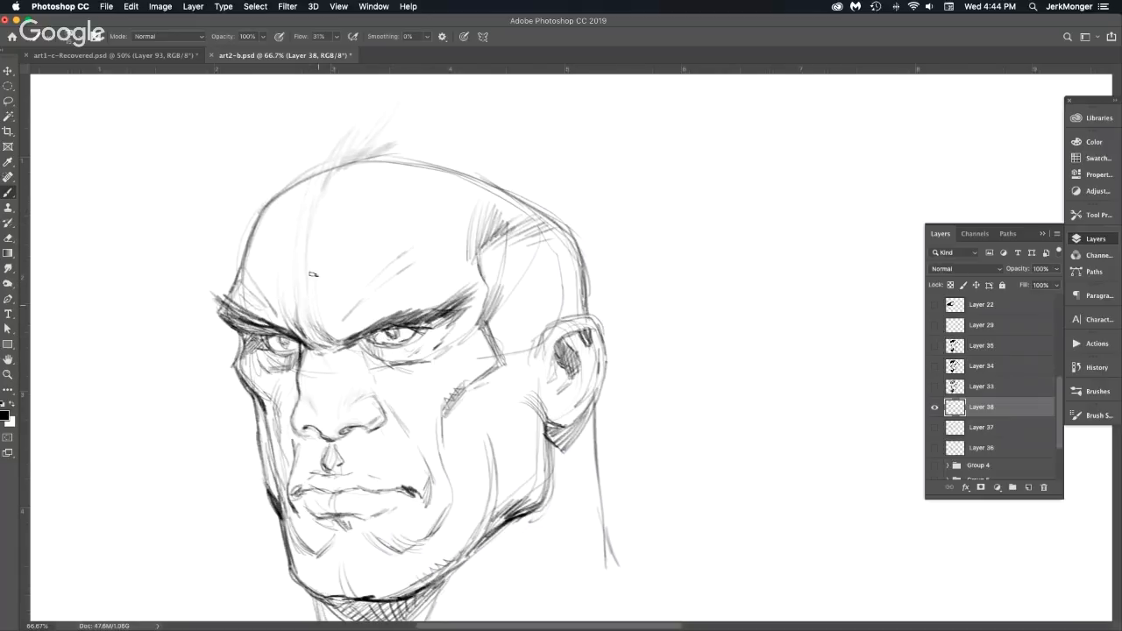
{"action": "left_click_drag", "start_coordinate": [310, 278], "coordinate": [327, 337]}
Rough in a boxy flat-top hair shape above the skull, with upright sides and short vertical strokes at the front.
{"action": "mouse_move", "coordinate": [252, 231]}
{"action": "left_mouse_down"}
{"action": "mouse_move", "coordinate": [269, 151]}
{"action": "mouse_move", "coordinate": [261, 173]}
{"action": "mouse_move", "coordinate": [290, 147]}
{"action": "mouse_move", "coordinate": [456, 121]}
{"action": "left_mouse_up"}
{"action": "left_click_drag", "start_coordinate": [261, 146], "coordinate": [481, 132]}
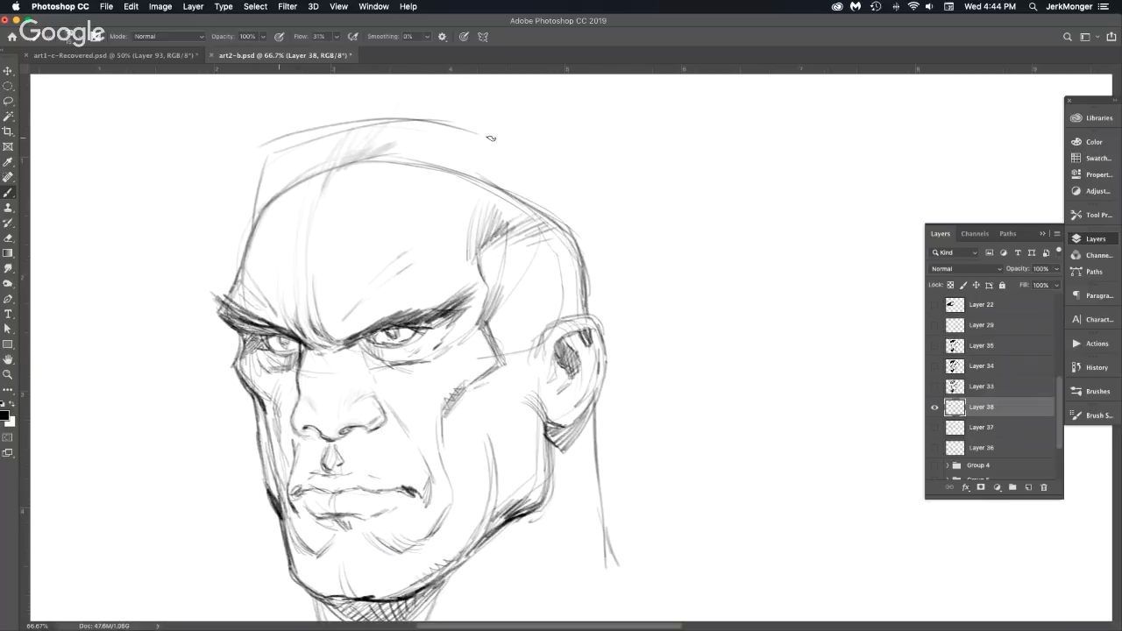
{"action": "mouse_move", "coordinate": [260, 145]}
{"action": "left_mouse_down"}
{"action": "mouse_move", "coordinate": [245, 242]}
{"action": "mouse_move", "coordinate": [252, 220]}
{"action": "left_mouse_up"}
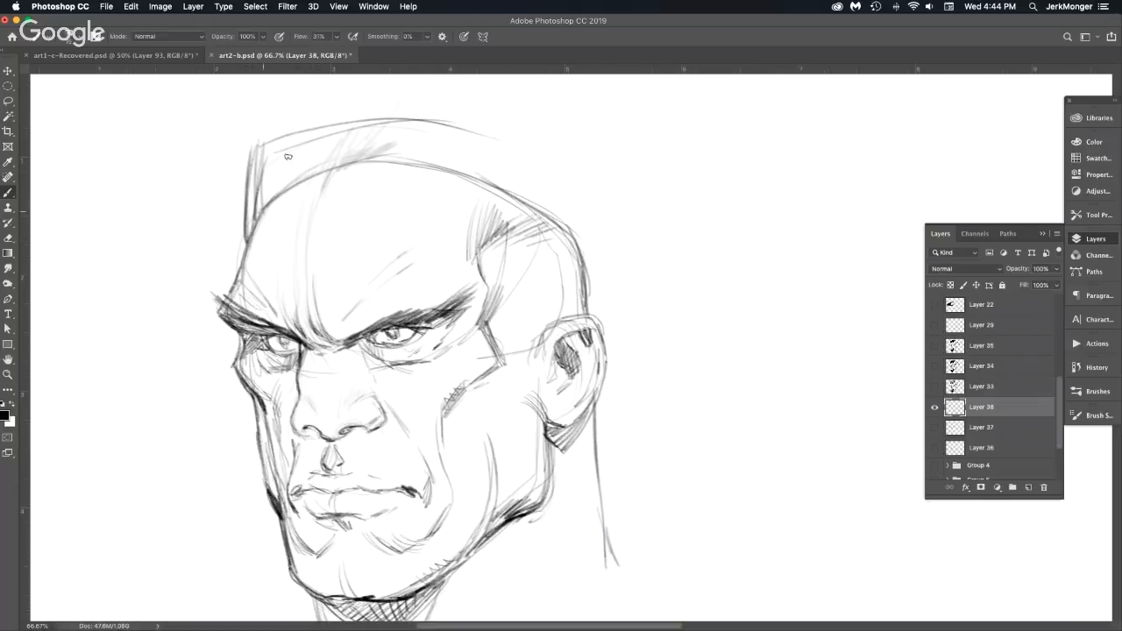
{"action": "mouse_move", "coordinate": [300, 127]}
{"action": "left_mouse_down"}
{"action": "mouse_move", "coordinate": [330, 179]}
{"action": "mouse_move", "coordinate": [391, 123]}
{"action": "left_mouse_up"}
{"action": "left_click_drag", "start_coordinate": [367, 163], "coordinate": [400, 125]}
{"action": "mouse_move", "coordinate": [284, 115]}
{"action": "left_mouse_down"}
{"action": "mouse_move", "coordinate": [563, 143]}
{"action": "mouse_move", "coordinate": [582, 263]}
{"action": "left_mouse_up"}
{"action": "left_click_drag", "start_coordinate": [567, 160], "coordinate": [585, 304]}
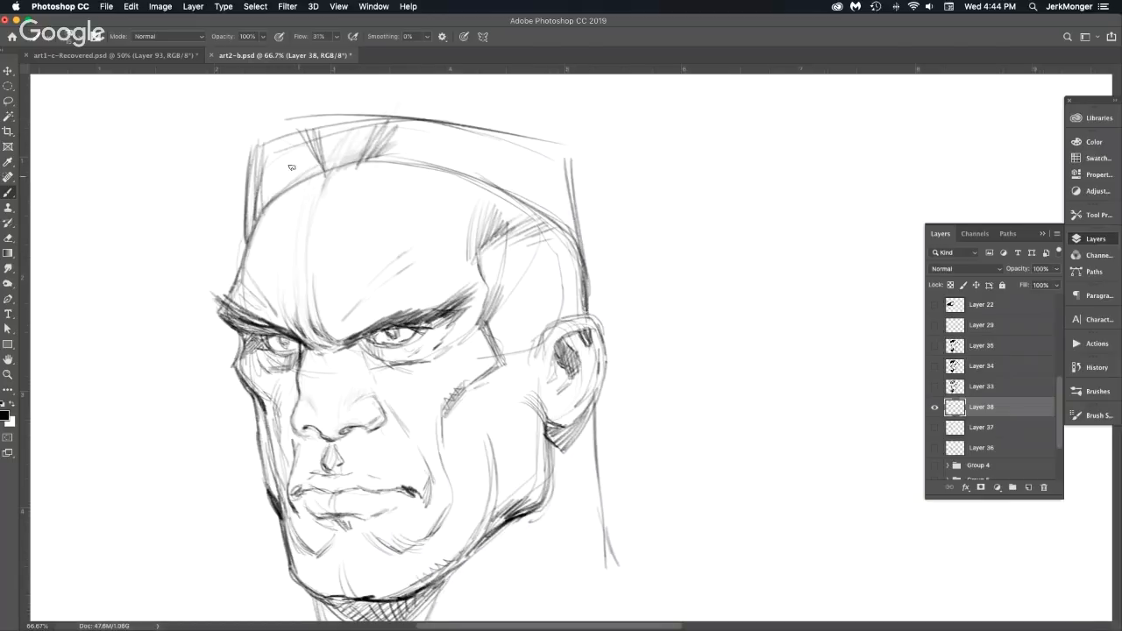
Sketch a pointed widow's peak hairline across the forehead and fade the rough hair lines to a faint guide.
{"action": "left_click_drag", "start_coordinate": [280, 143], "coordinate": [308, 216]}
{"action": "mouse_move", "coordinate": [380, 167]}
{"action": "left_mouse_down"}
{"action": "mouse_move", "coordinate": [354, 179]}
{"action": "mouse_move", "coordinate": [402, 155]}
{"action": "mouse_move", "coordinate": [482, 182]}
{"action": "mouse_move", "coordinate": [468, 178]}
{"action": "mouse_move", "coordinate": [500, 202]}
{"action": "left_mouse_up"}
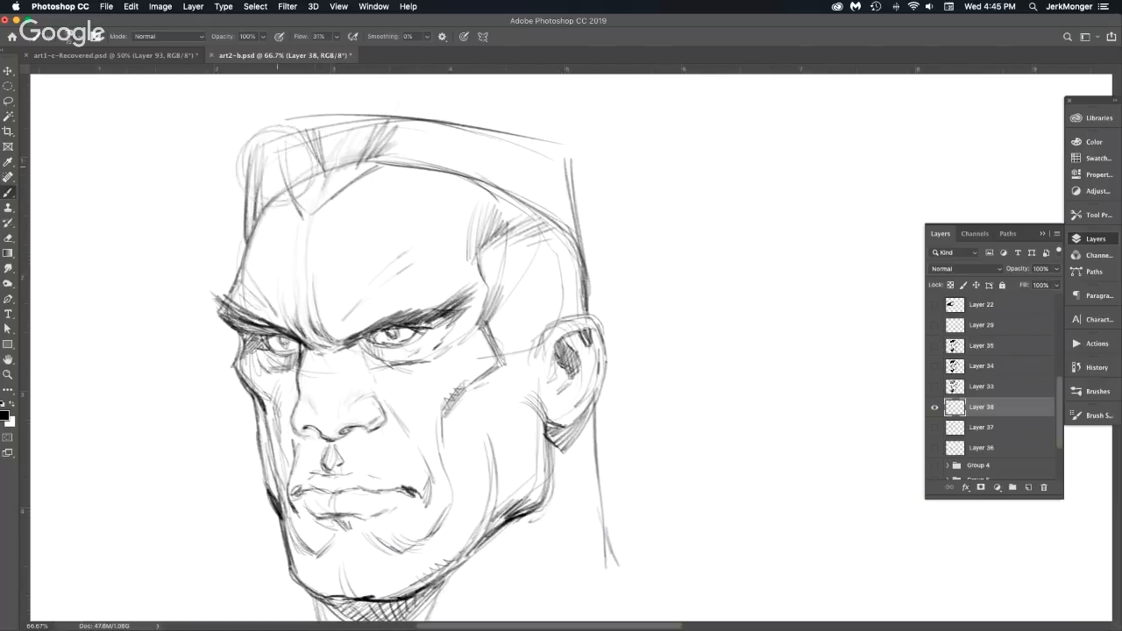
{"action": "mouse_move", "coordinate": [299, 158]}
{"action": "left_mouse_down"}
{"action": "mouse_move", "coordinate": [251, 176]}
{"action": "mouse_move", "coordinate": [478, 136]}
{"action": "mouse_move", "coordinate": [393, 135]}
{"action": "mouse_move", "coordinate": [639, 191]}
{"action": "mouse_move", "coordinate": [446, 158]}
{"action": "mouse_move", "coordinate": [509, 156]}
{"action": "mouse_move", "coordinate": [470, 151]}
{"action": "left_mouse_up"}
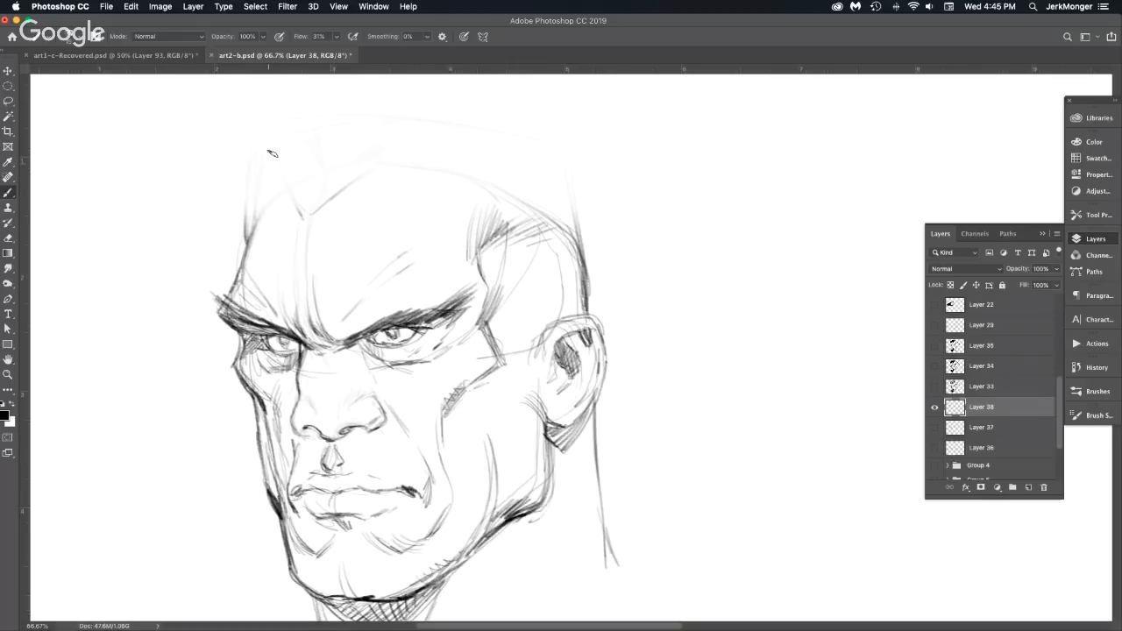
Redraw the flat-top silhouette and the hairline from the widow's peak through the temple to a sideburn beside the ear.
{"action": "mouse_move", "coordinate": [248, 229]}
{"action": "left_mouse_down"}
{"action": "mouse_move", "coordinate": [252, 192]}
{"action": "mouse_move", "coordinate": [244, 242]}
{"action": "left_mouse_up"}
{"action": "left_click_drag", "start_coordinate": [285, 138], "coordinate": [525, 138]}
{"action": "mouse_move", "coordinate": [273, 182]}
{"action": "left_mouse_down"}
{"action": "mouse_move", "coordinate": [300, 218]}
{"action": "mouse_move", "coordinate": [275, 193]}
{"action": "mouse_move", "coordinate": [345, 209]}
{"action": "mouse_move", "coordinate": [380, 172]}
{"action": "mouse_move", "coordinate": [512, 200]}
{"action": "mouse_move", "coordinate": [493, 253]}
{"action": "mouse_move", "coordinate": [522, 296]}
{"action": "left_mouse_up"}
{"action": "mouse_move", "coordinate": [486, 254]}
{"action": "left_mouse_down"}
{"action": "mouse_move", "coordinate": [513, 296]}
{"action": "mouse_move", "coordinate": [519, 402]}
{"action": "mouse_move", "coordinate": [544, 388]}
{"action": "left_mouse_up"}
{"action": "left_click_drag", "start_coordinate": [513, 295], "coordinate": [514, 404]}
{"action": "left_click_drag", "start_coordinate": [474, 254], "coordinate": [510, 205]}
{"action": "mouse_move", "coordinate": [511, 202]}
{"action": "left_mouse_down"}
{"action": "mouse_move", "coordinate": [456, 179]}
{"action": "mouse_move", "coordinate": [349, 178]}
{"action": "mouse_move", "coordinate": [307, 220]}
{"action": "left_mouse_up"}
{"action": "mouse_move", "coordinate": [307, 219]}
{"action": "left_mouse_down"}
{"action": "mouse_move", "coordinate": [277, 184]}
{"action": "mouse_move", "coordinate": [247, 241]}
{"action": "left_mouse_up"}
{"action": "mouse_move", "coordinate": [419, 132]}
{"action": "left_mouse_down"}
{"action": "mouse_move", "coordinate": [565, 160]}
{"action": "mouse_move", "coordinate": [588, 253]}
{"action": "left_mouse_up"}
{"action": "left_click_drag", "start_coordinate": [262, 145], "coordinate": [244, 240]}
{"action": "left_click_drag", "start_coordinate": [251, 180], "coordinate": [239, 262]}
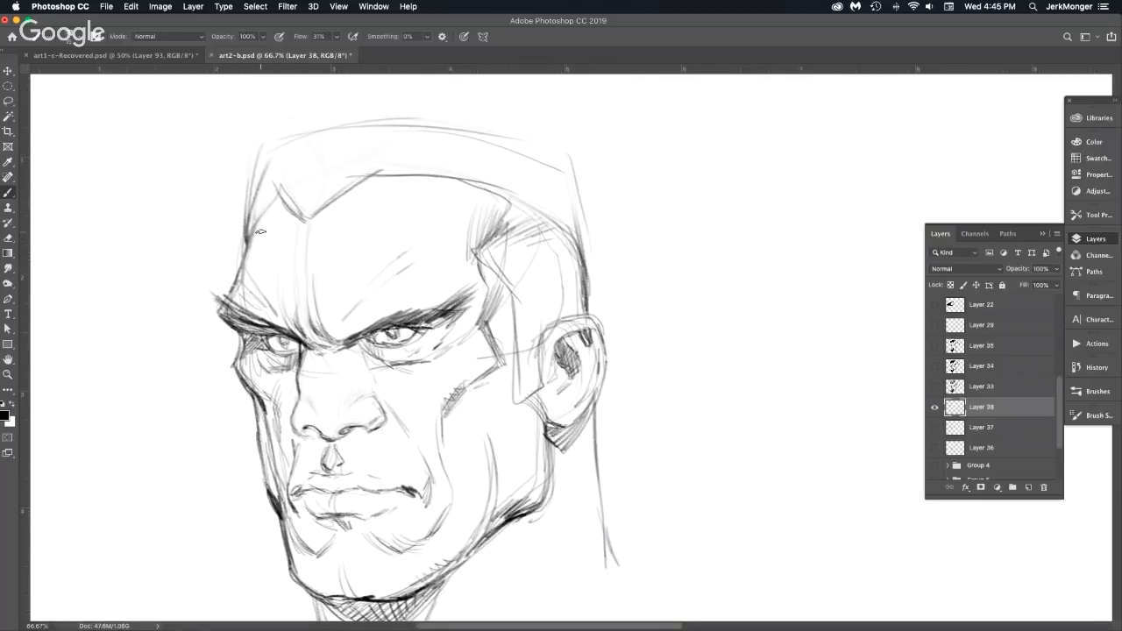
Add vertical plane lines above the widow's peak, restate the flat-top edge and fade the skull line beneath the hair.
{"action": "left_click_drag", "start_coordinate": [303, 132], "coordinate": [311, 234]}
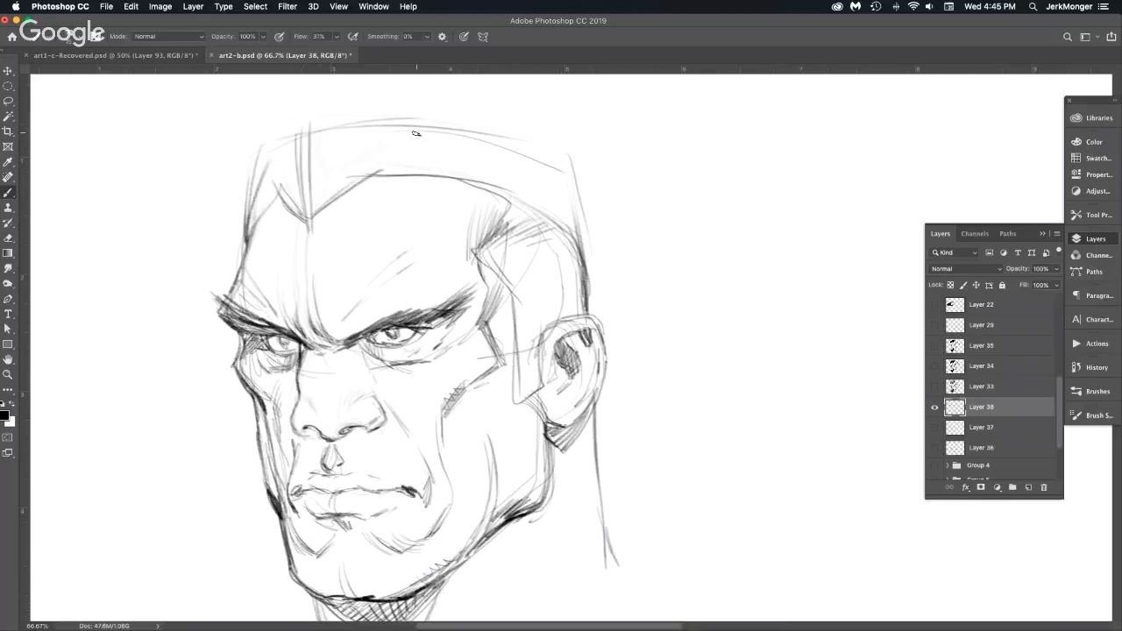
{"action": "left_click_drag", "start_coordinate": [372, 189], "coordinate": [378, 133]}
{"action": "left_click_drag", "start_coordinate": [272, 142], "coordinate": [283, 207]}
{"action": "mouse_move", "coordinate": [275, 137]}
{"action": "left_mouse_down"}
{"action": "mouse_move", "coordinate": [534, 150]}
{"action": "mouse_move", "coordinate": [591, 171]}
{"action": "mouse_move", "coordinate": [417, 139]}
{"action": "mouse_move", "coordinate": [606, 190]}
{"action": "mouse_move", "coordinate": [574, 170]}
{"action": "mouse_move", "coordinate": [594, 323]}
{"action": "left_mouse_up"}
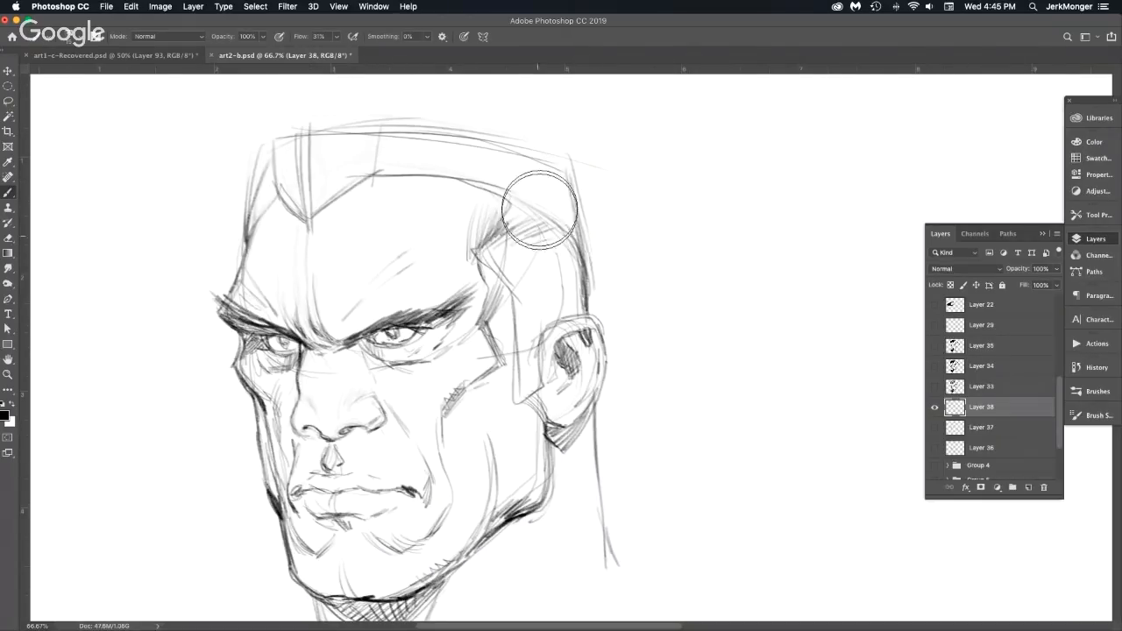
{"action": "left_click_drag", "start_coordinate": [538, 210], "coordinate": [553, 234]}
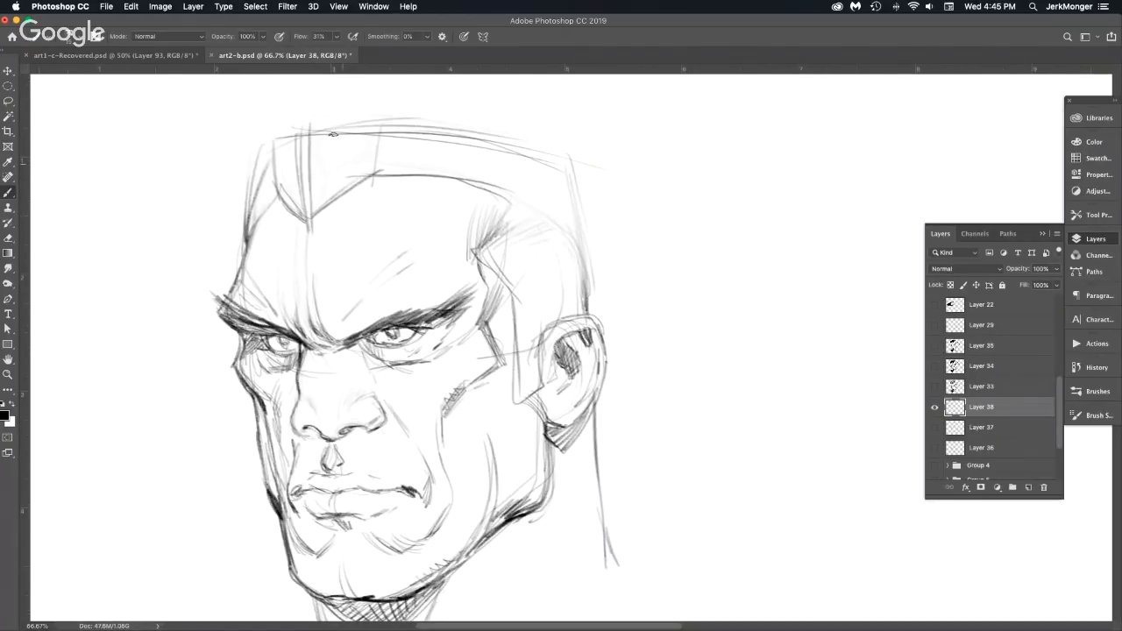
Darken the far edge of the hair and paint out both irises with white, leaving the eyes blank.
{"action": "mouse_move", "coordinate": [242, 258]}
{"action": "left_mouse_down"}
{"action": "mouse_move", "coordinate": [244, 168]}
{"action": "mouse_move", "coordinate": [243, 258]}
{"action": "left_mouse_up"}
{"action": "key", "text": "x"}
{"action": "left_click_drag", "start_coordinate": [286, 345], "coordinate": [288, 344]}
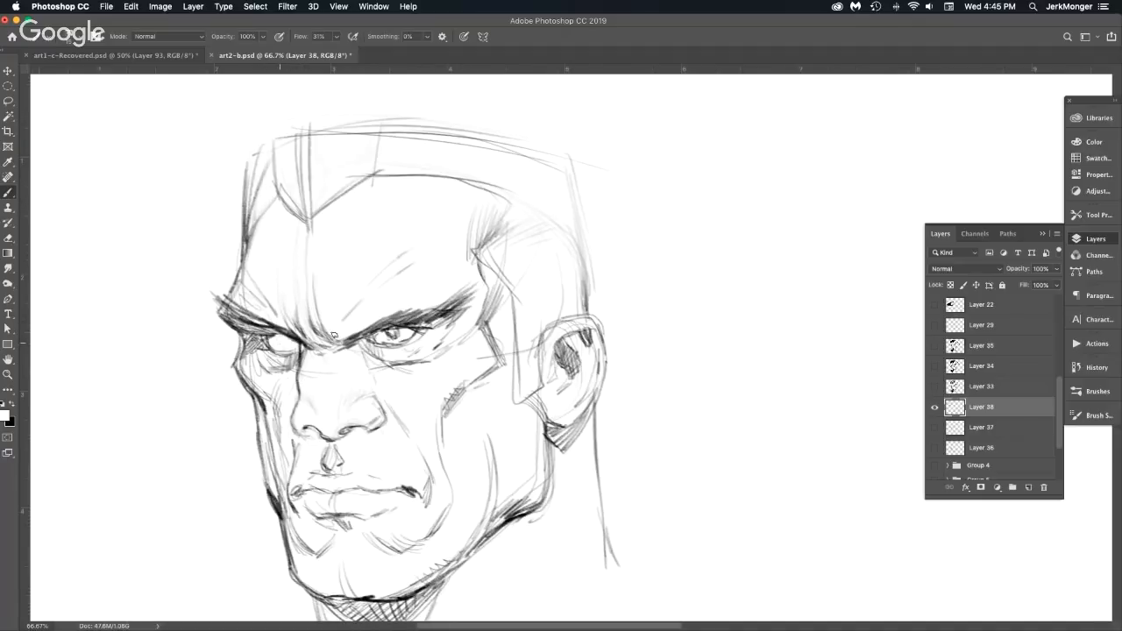
{"action": "left_click_drag", "start_coordinate": [383, 334], "coordinate": [430, 329]}
{"action": "key", "text": "x"}
Strengthen the far side of the hair and thicken both eyebrows with dark strokes flicking outward at the ends.
{"action": "mouse_move", "coordinate": [259, 150]}
{"action": "left_mouse_down"}
{"action": "mouse_move", "coordinate": [251, 230]}
{"action": "mouse_move", "coordinate": [247, 157]}
{"action": "mouse_move", "coordinate": [239, 256]}
{"action": "mouse_move", "coordinate": [243, 154]}
{"action": "mouse_move", "coordinate": [239, 249]}
{"action": "mouse_move", "coordinate": [207, 307]}
{"action": "left_mouse_up"}
{"action": "mouse_move", "coordinate": [268, 333]}
{"action": "left_mouse_down"}
{"action": "mouse_move", "coordinate": [209, 312]}
{"action": "mouse_move", "coordinate": [289, 342]}
{"action": "left_mouse_up"}
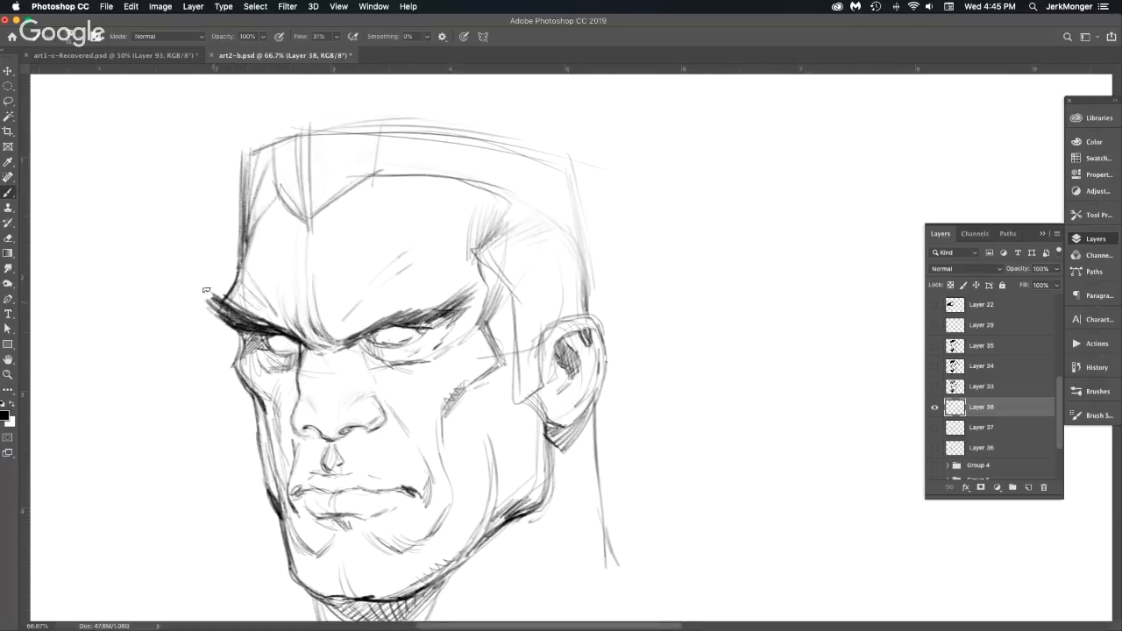
{"action": "left_click_drag", "start_coordinate": [228, 303], "coordinate": [214, 289]}
{"action": "mouse_move", "coordinate": [388, 318]}
{"action": "left_mouse_down"}
{"action": "mouse_move", "coordinate": [328, 341]}
{"action": "mouse_move", "coordinate": [431, 305]}
{"action": "mouse_move", "coordinate": [409, 324]}
{"action": "mouse_move", "coordinate": [429, 328]}
{"action": "mouse_move", "coordinate": [419, 319]}
{"action": "left_mouse_up"}
{"action": "mouse_move", "coordinate": [468, 293]}
{"action": "left_mouse_down"}
{"action": "mouse_move", "coordinate": [439, 315]}
{"action": "mouse_move", "coordinate": [449, 315]}
{"action": "left_mouse_up"}
Darken the upper lids and eye corners and deepen the creases under both eyes.
{"action": "mouse_move", "coordinate": [301, 397]}
{"action": "left_mouse_down"}
{"action": "mouse_move", "coordinate": [294, 427]}
{"action": "mouse_move", "coordinate": [308, 430]}
{"action": "left_mouse_up"}
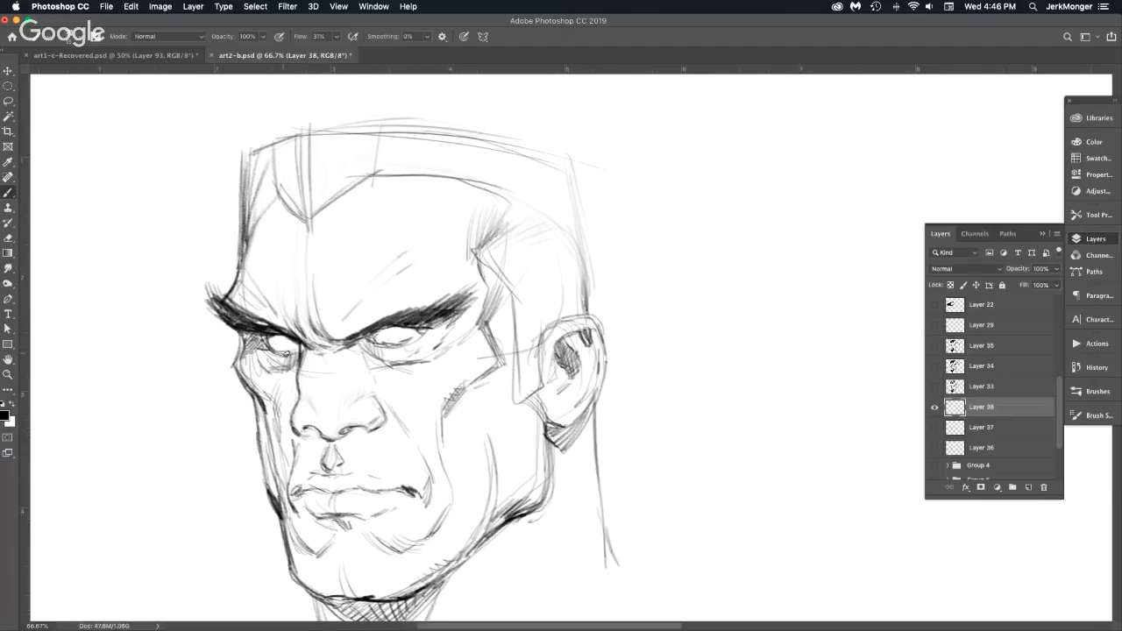
{"action": "left_click_drag", "start_coordinate": [279, 352], "coordinate": [297, 349]}
{"action": "left_click_drag", "start_coordinate": [264, 342], "coordinate": [273, 334]}
{"action": "mouse_move", "coordinate": [385, 327]}
{"action": "left_mouse_down"}
{"action": "mouse_move", "coordinate": [424, 330]}
{"action": "mouse_move", "coordinate": [408, 322]}
{"action": "left_mouse_up"}
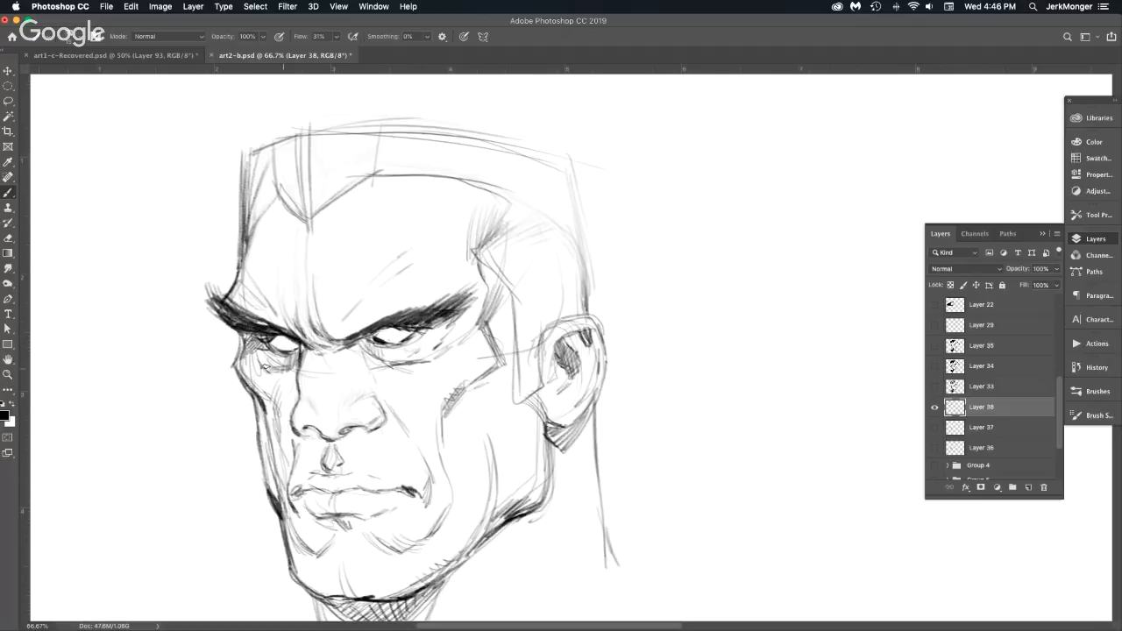
{"action": "left_click_drag", "start_coordinate": [265, 369], "coordinate": [298, 363]}
{"action": "left_click_drag", "start_coordinate": [380, 349], "coordinate": [395, 365]}
Blacken the nostrils and firm up the nose wing, the near side plane and the bridge.
{"action": "left_click_drag", "start_coordinate": [293, 412], "coordinate": [293, 434]}
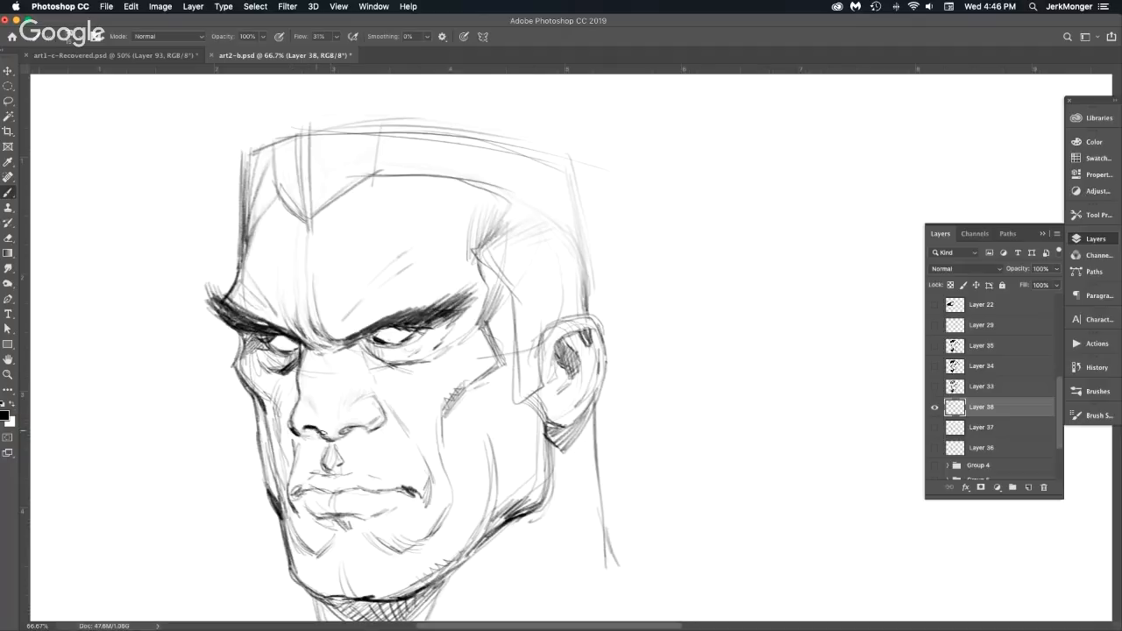
{"action": "left_click_drag", "start_coordinate": [342, 428], "coordinate": [388, 410]}
{"action": "mouse_move", "coordinate": [430, 340]}
{"action": "left_mouse_down"}
{"action": "mouse_move", "coordinate": [372, 375]}
{"action": "mouse_move", "coordinate": [362, 399]}
{"action": "left_mouse_up"}
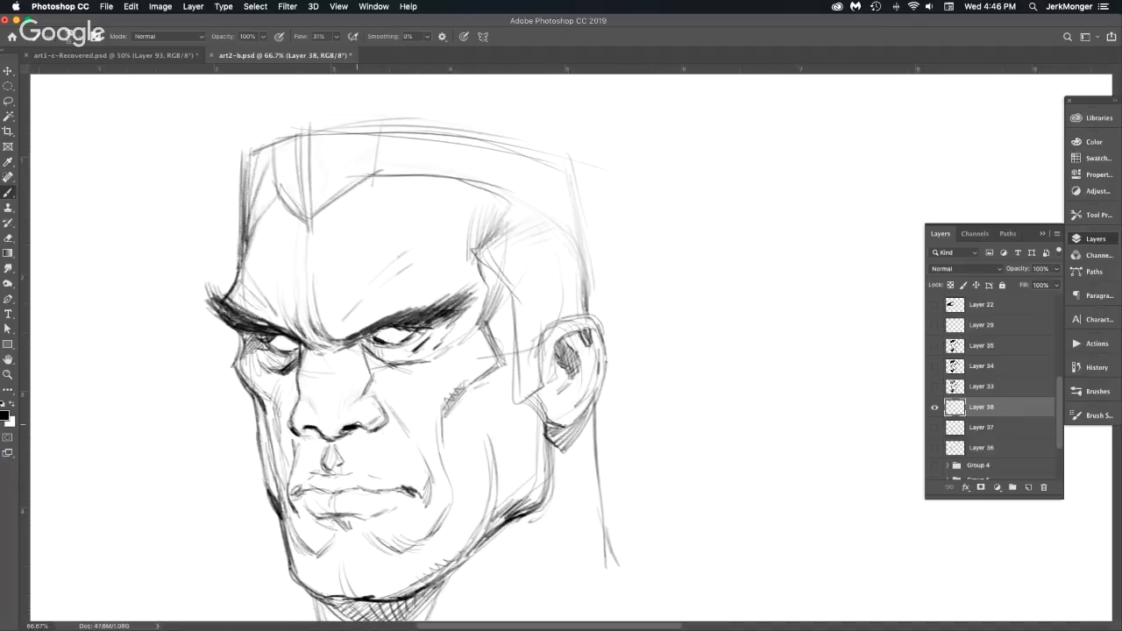
{"action": "left_click_drag", "start_coordinate": [305, 379], "coordinate": [323, 435]}
Reduce the sketch layer's opacity to 23% and add a new layer above it for inking.
{"action": "mouse_move", "coordinate": [1022, 270]}
{"action": "left_mouse_down"}
{"action": "mouse_move", "coordinate": [989, 270]}
{"action": "mouse_move", "coordinate": [1022, 275]}
{"action": "left_mouse_up"}
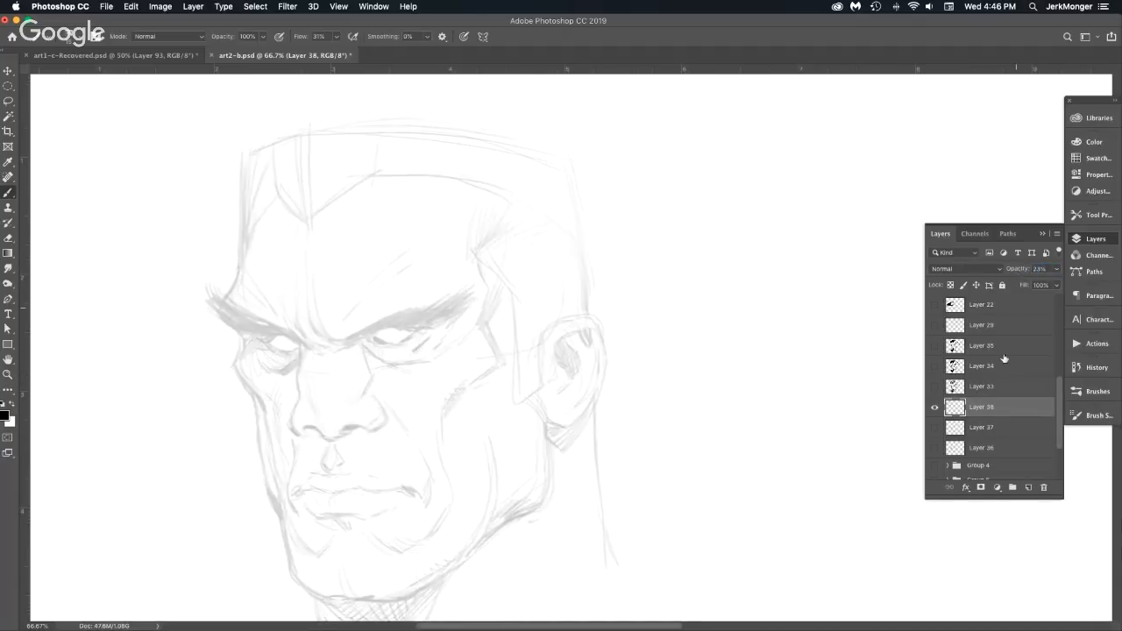
{"action": "left_click", "coordinate": [1028, 489]}
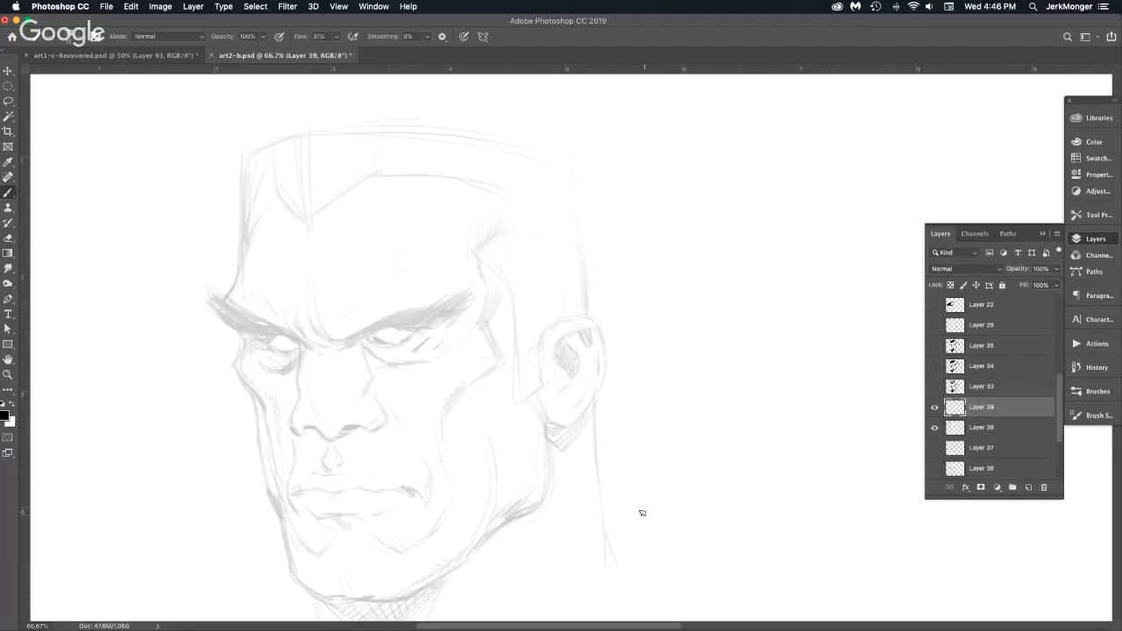
Choose the Kyle's Inkbox - Belgian Comics 40 Smoother brush for inking.
{"action": "left_click", "coordinate": [53, 40]}
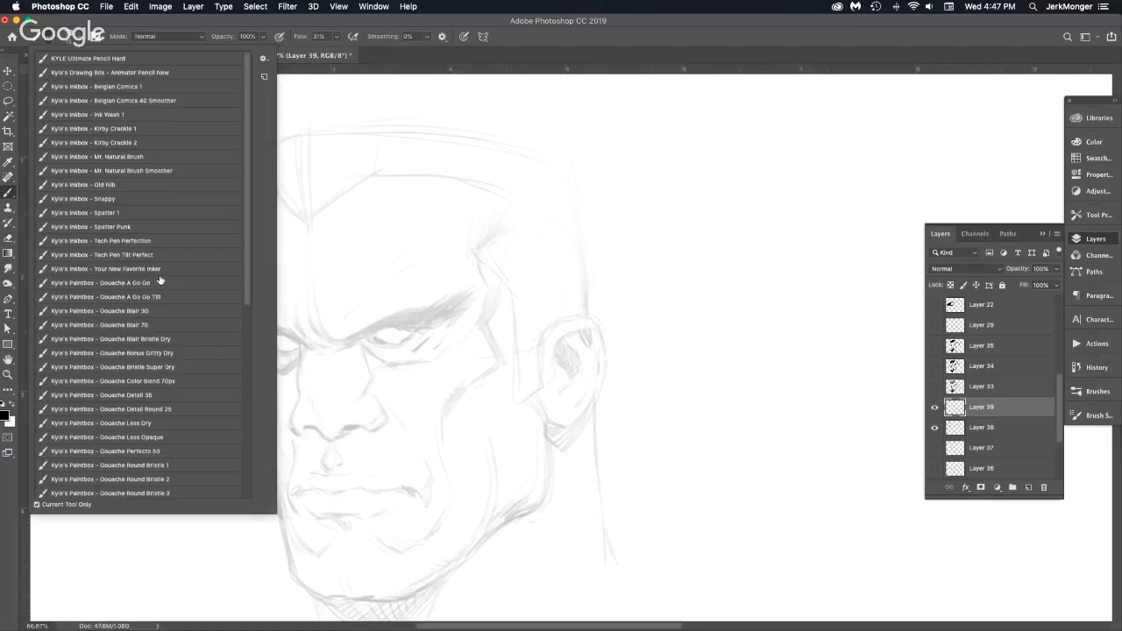
{"action": "left_click", "coordinate": [140, 184]}
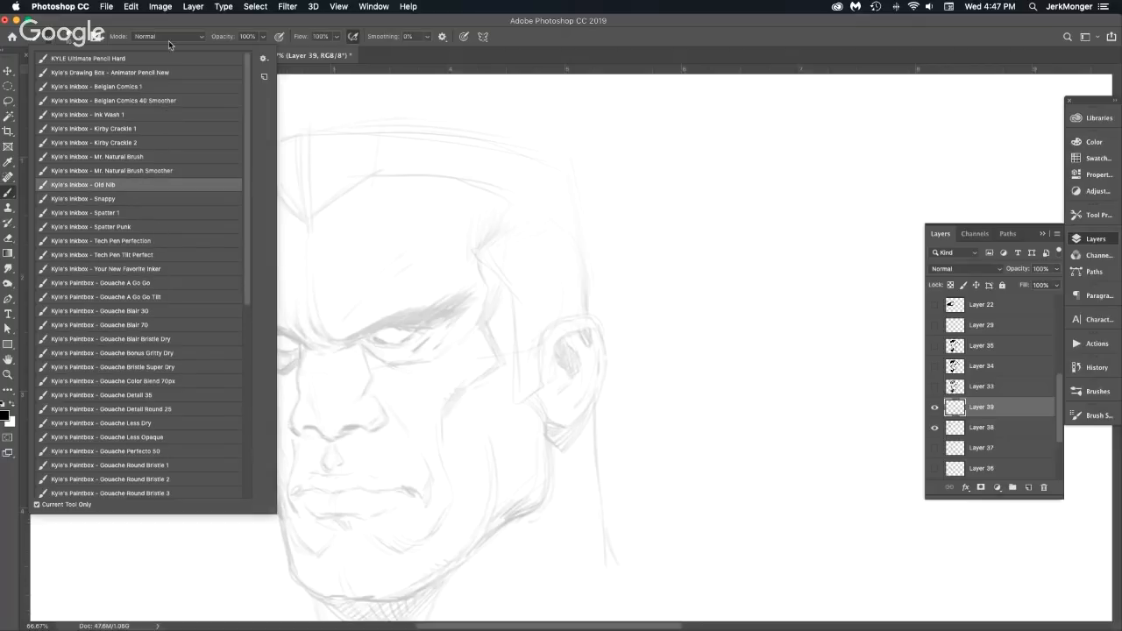
{"action": "left_click", "coordinate": [175, 89]}
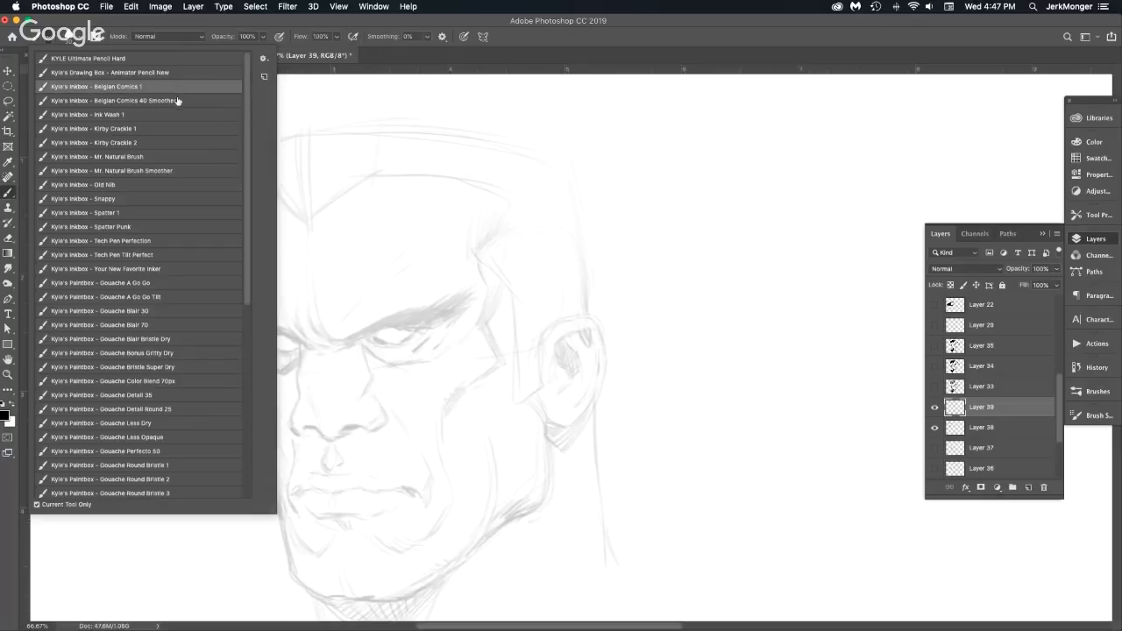
{"action": "left_click", "coordinate": [176, 101]}
{"action": "left_click", "coordinate": [555, 50]}
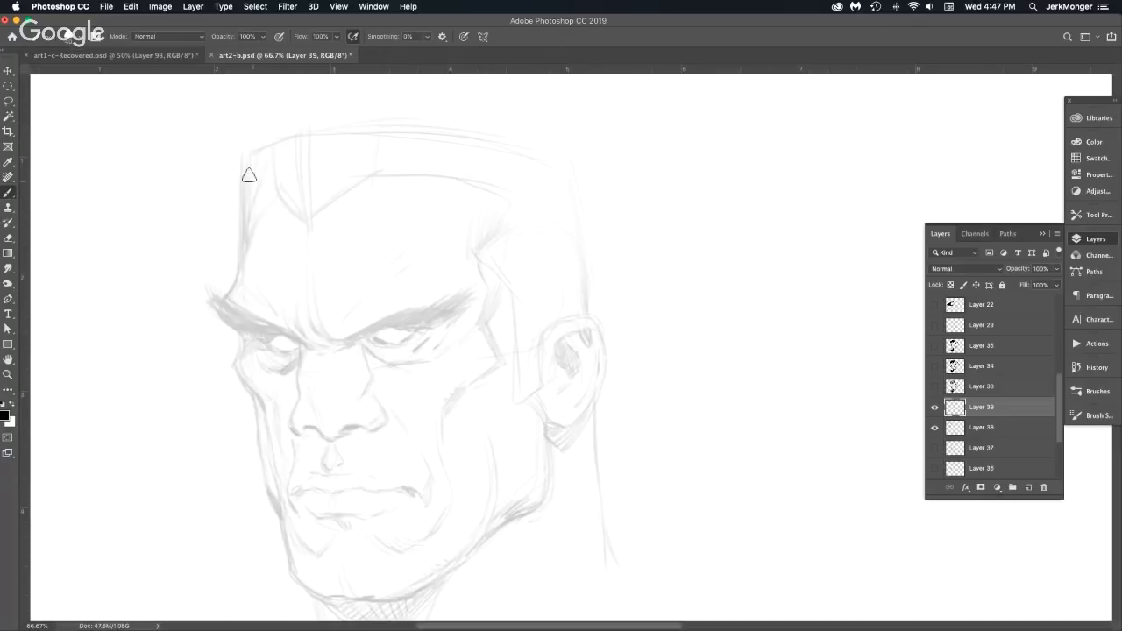
Ink the far side and front top edge of the hair, the widow's peak and the forehead contour down to the brow.
{"action": "left_click_drag", "start_coordinate": [238, 161], "coordinate": [243, 244]}
{"action": "mouse_move", "coordinate": [225, 298]}
{"action": "left_mouse_down"}
{"action": "mouse_move", "coordinate": [271, 186]}
{"action": "mouse_move", "coordinate": [306, 222]}
{"action": "mouse_move", "coordinate": [380, 165]}
{"action": "left_mouse_up"}
{"action": "left_click_drag", "start_coordinate": [314, 220], "coordinate": [387, 163]}
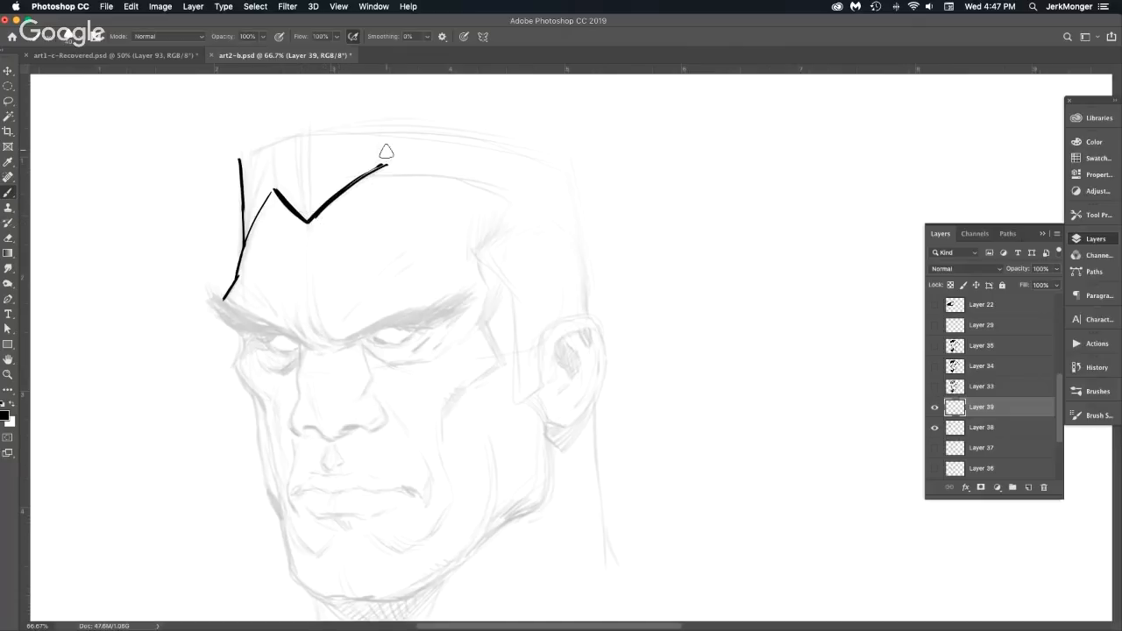
{"action": "left_click_drag", "start_coordinate": [236, 155], "coordinate": [334, 129]}
{"action": "left_click_drag", "start_coordinate": [237, 155], "coordinate": [242, 252]}
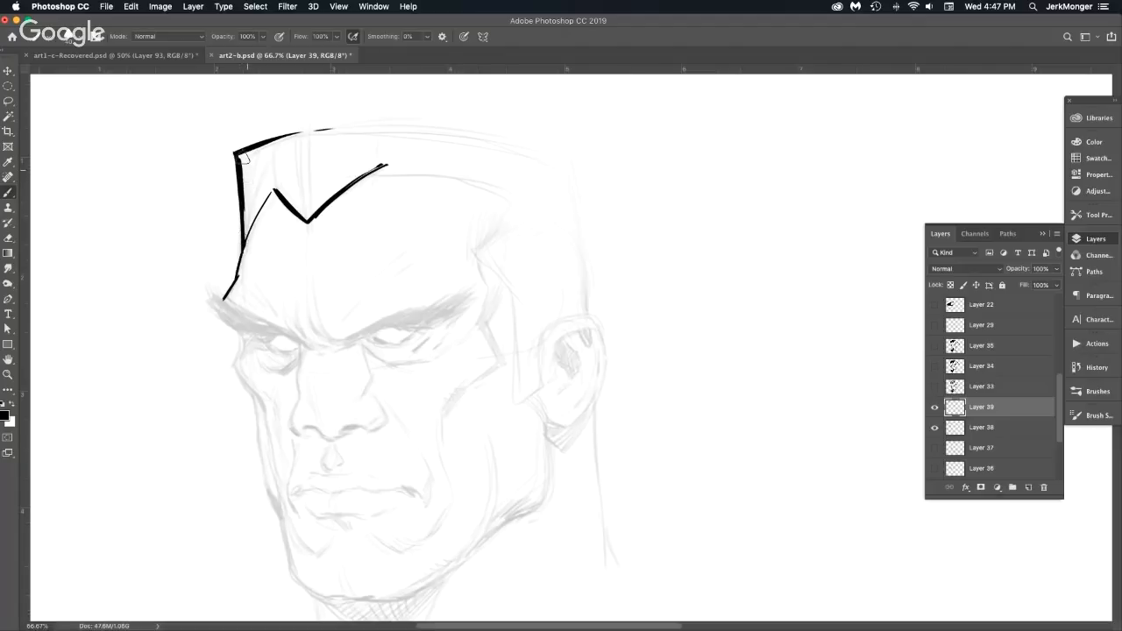
Fill the far edge of the hair and the wedge above the widow's peak with solid black vertical strokes.
{"action": "left_click_drag", "start_coordinate": [250, 152], "coordinate": [250, 226]}
{"action": "left_click_drag", "start_coordinate": [254, 188], "coordinate": [248, 235]}
{"action": "mouse_move", "coordinate": [242, 156]}
{"action": "left_mouse_down"}
{"action": "mouse_move", "coordinate": [246, 235]}
{"action": "mouse_move", "coordinate": [251, 216]}
{"action": "left_mouse_up"}
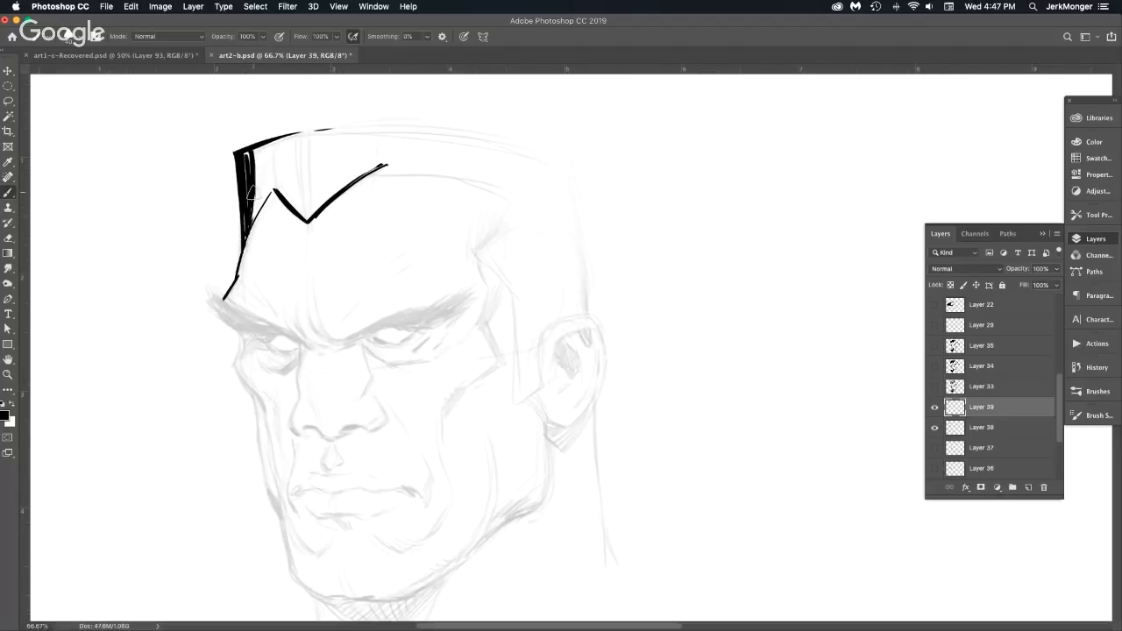
{"action": "left_click_drag", "start_coordinate": [274, 142], "coordinate": [307, 227]}
{"action": "left_click_drag", "start_coordinate": [307, 135], "coordinate": [310, 229]}
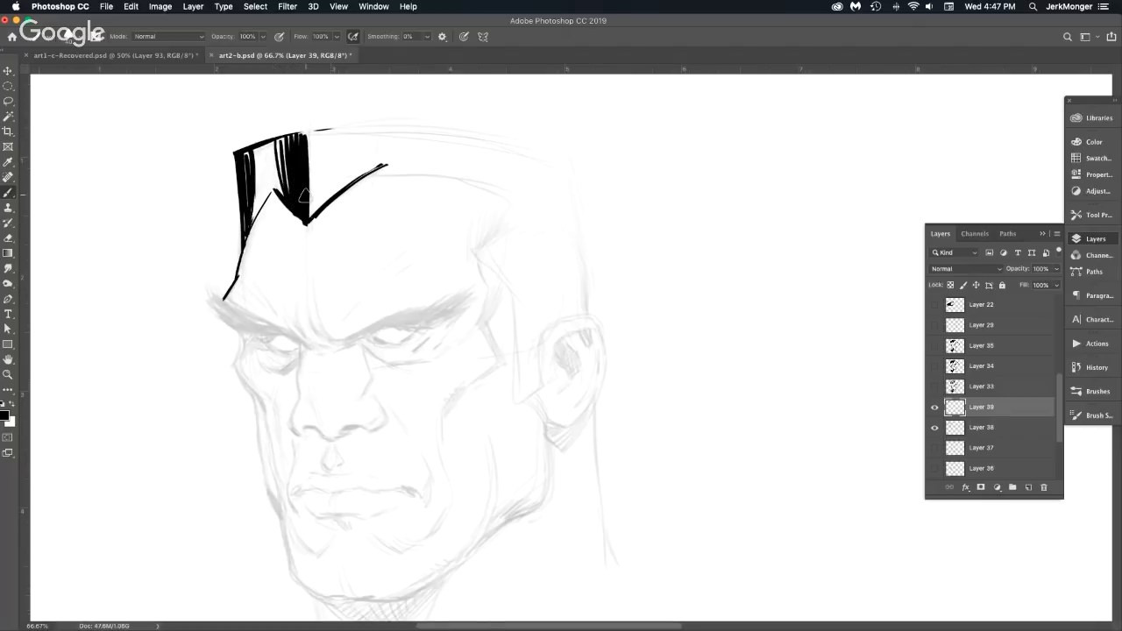
Ink the far eyebrow as a heavy black tapered shape merging into the upper eyelid.
{"action": "mouse_move", "coordinate": [207, 296]}
{"action": "left_mouse_down"}
{"action": "mouse_move", "coordinate": [241, 325]}
{"action": "mouse_move", "coordinate": [303, 348]}
{"action": "left_mouse_up"}
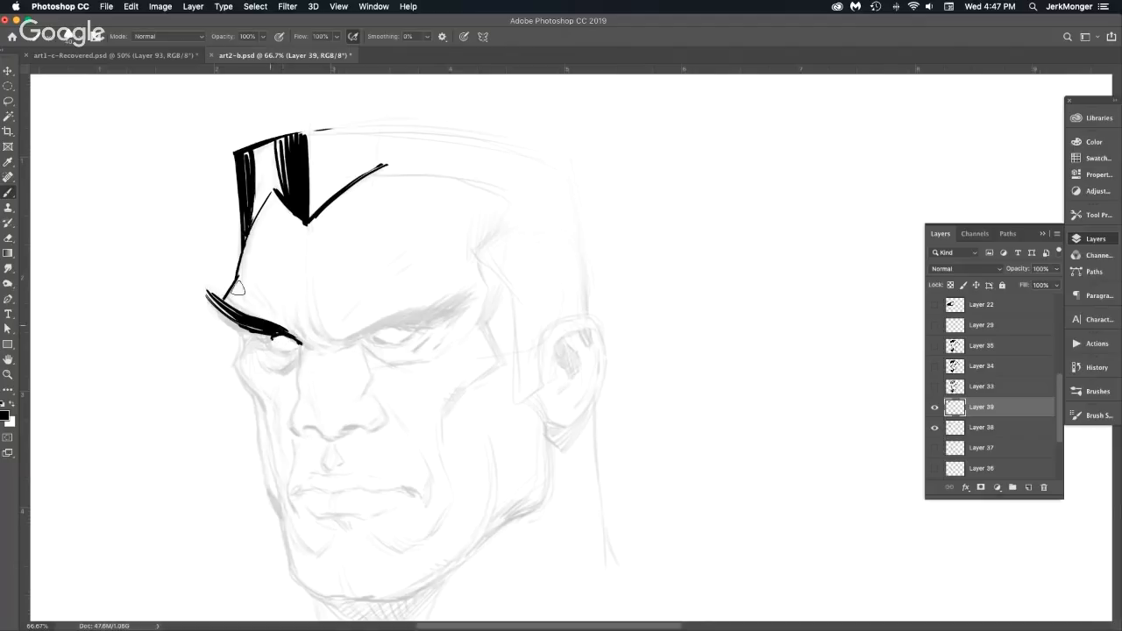
{"action": "left_click_drag", "start_coordinate": [219, 313], "coordinate": [270, 342]}
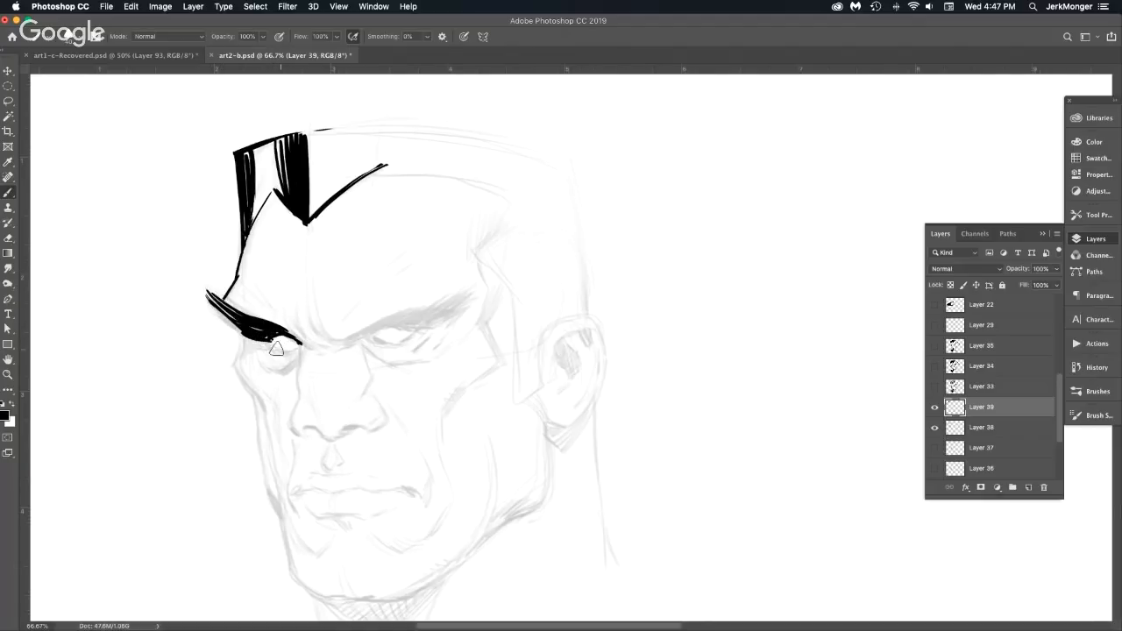
Ink the far cheek and jaw outline, the under-eye crease and the nose over the sketch on Layer 39.
{"action": "mouse_move", "coordinate": [243, 337]}
{"action": "left_mouse_down"}
{"action": "mouse_move", "coordinate": [235, 363]}
{"action": "mouse_move", "coordinate": [259, 404]}
{"action": "left_mouse_up"}
{"action": "mouse_move", "coordinate": [234, 364]}
{"action": "left_mouse_down"}
{"action": "mouse_move", "coordinate": [264, 407]}
{"action": "mouse_move", "coordinate": [274, 480]}
{"action": "left_mouse_up"}
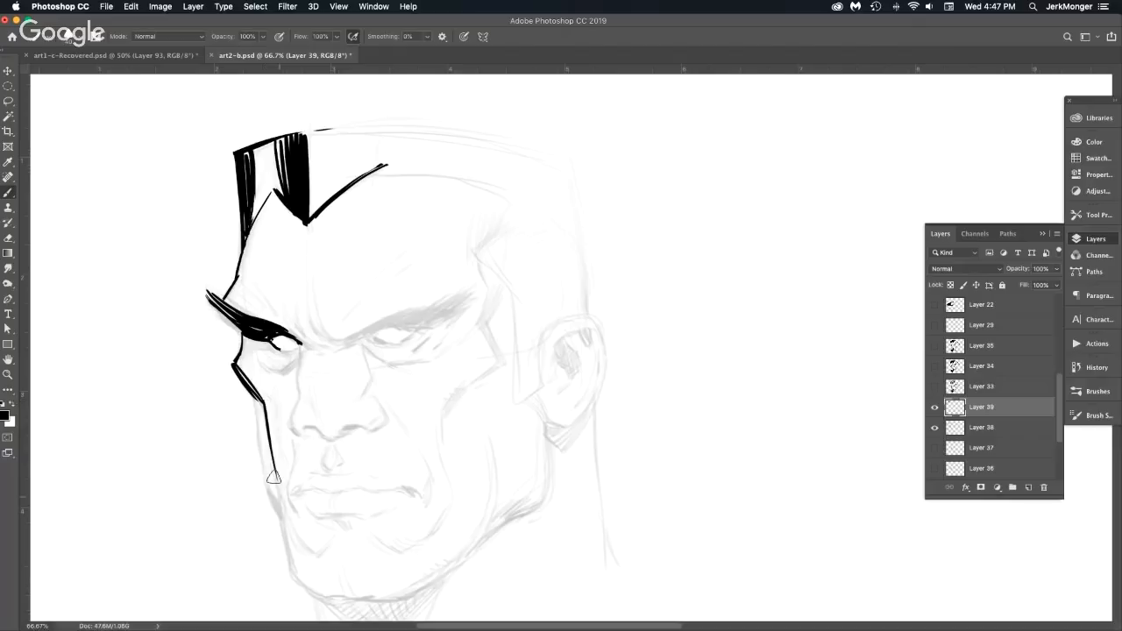
{"action": "left_click_drag", "start_coordinate": [263, 405], "coordinate": [283, 532]}
{"action": "left_click_drag", "start_coordinate": [263, 481], "coordinate": [283, 526]}
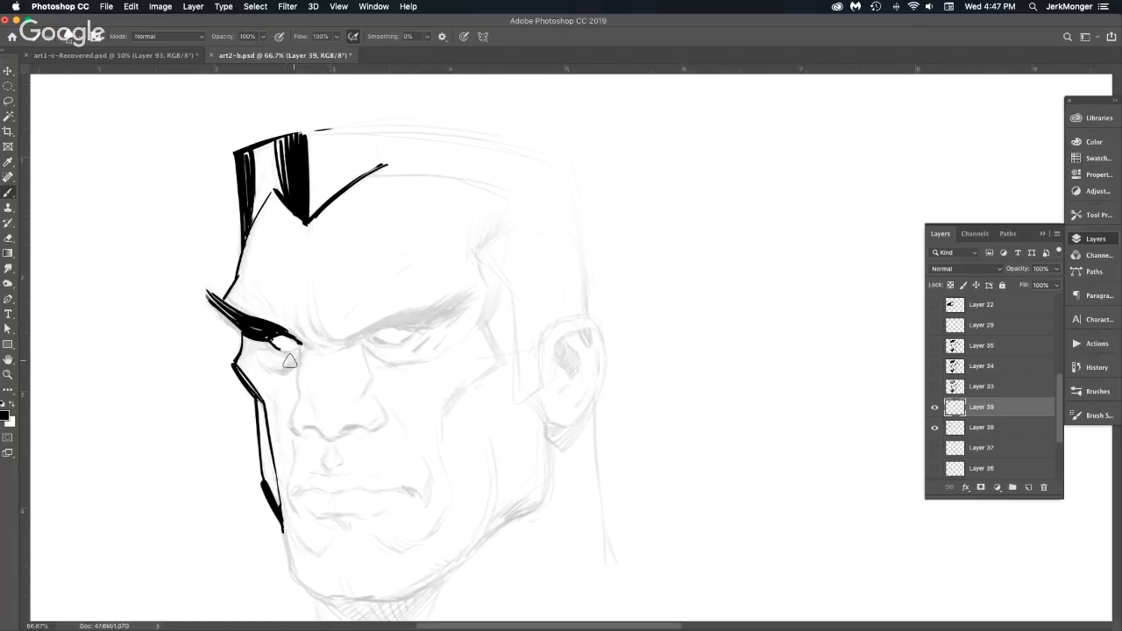
{"action": "mouse_move", "coordinate": [272, 366]}
{"action": "left_mouse_down"}
{"action": "mouse_move", "coordinate": [283, 374]}
{"action": "mouse_move", "coordinate": [301, 352]}
{"action": "mouse_move", "coordinate": [298, 438]}
{"action": "mouse_move", "coordinate": [390, 427]}
{"action": "mouse_move", "coordinate": [382, 410]}
{"action": "left_mouse_up"}
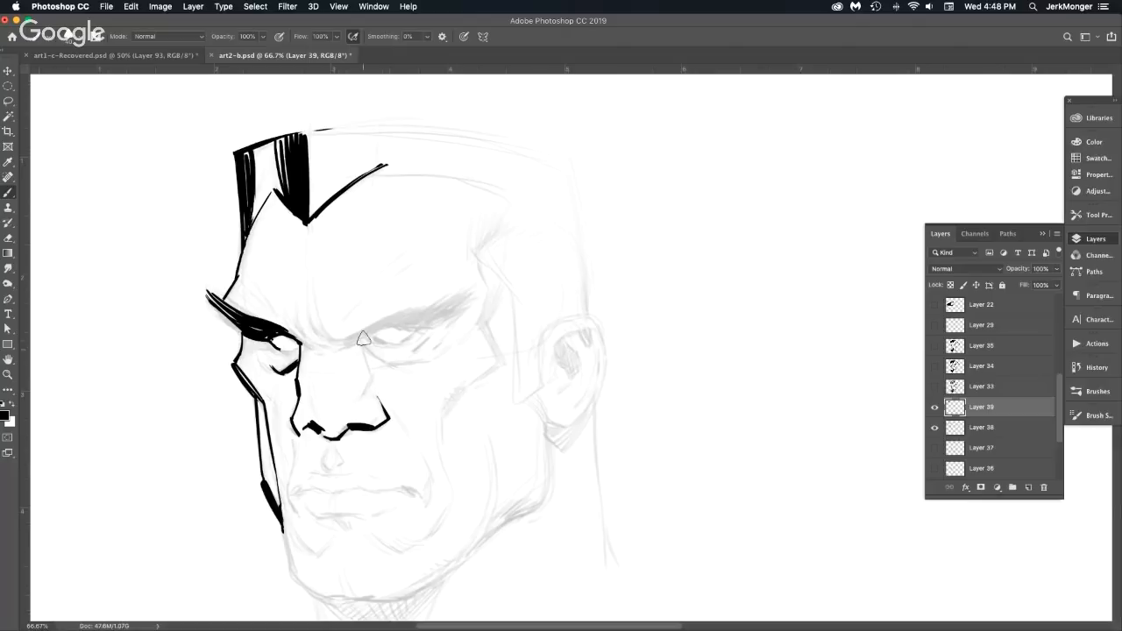
Ink the near eyebrow with tapered outer strokes and add the frown creases above the nose bridge.
{"action": "mouse_move", "coordinate": [332, 326]}
{"action": "left_mouse_down"}
{"action": "mouse_move", "coordinate": [350, 342]}
{"action": "mouse_move", "coordinate": [416, 313]}
{"action": "left_mouse_up"}
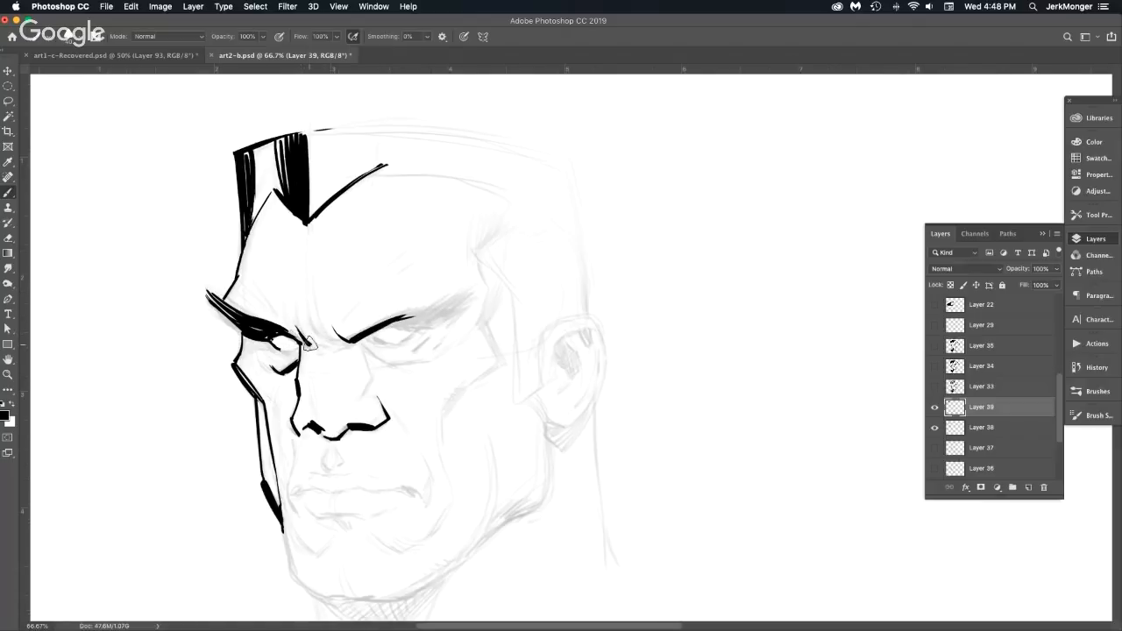
{"action": "left_click_drag", "start_coordinate": [312, 344], "coordinate": [296, 291]}
{"action": "mouse_move", "coordinate": [377, 326]}
{"action": "left_mouse_down"}
{"action": "mouse_move", "coordinate": [440, 321]}
{"action": "mouse_move", "coordinate": [396, 314]}
{"action": "mouse_move", "coordinate": [445, 310]}
{"action": "mouse_move", "coordinate": [391, 316]}
{"action": "mouse_move", "coordinate": [450, 305]}
{"action": "mouse_move", "coordinate": [470, 288]}
{"action": "left_mouse_up"}
{"action": "left_click_drag", "start_coordinate": [424, 318], "coordinate": [473, 279]}
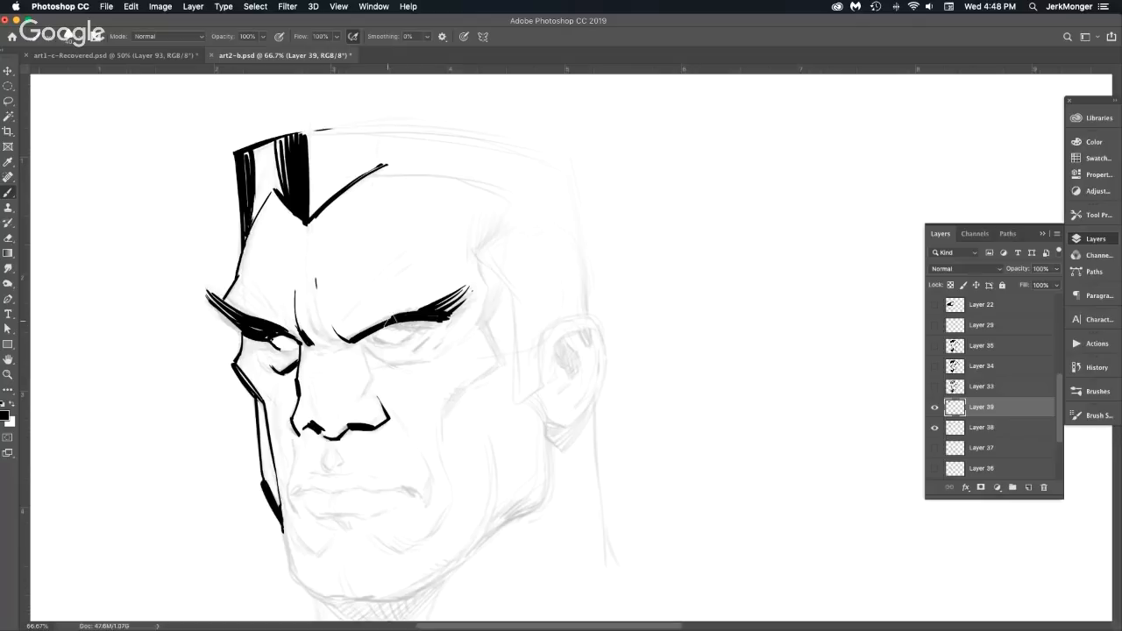
{"action": "mouse_move", "coordinate": [380, 329]}
{"action": "left_mouse_down"}
{"action": "mouse_move", "coordinate": [446, 312]}
{"action": "mouse_move", "coordinate": [428, 317]}
{"action": "left_mouse_up"}
Hide Layer 39 and add a new empty layer above it.
{"action": "left_click", "coordinate": [935, 408]}
{"action": "left_click", "coordinate": [1030, 489]}
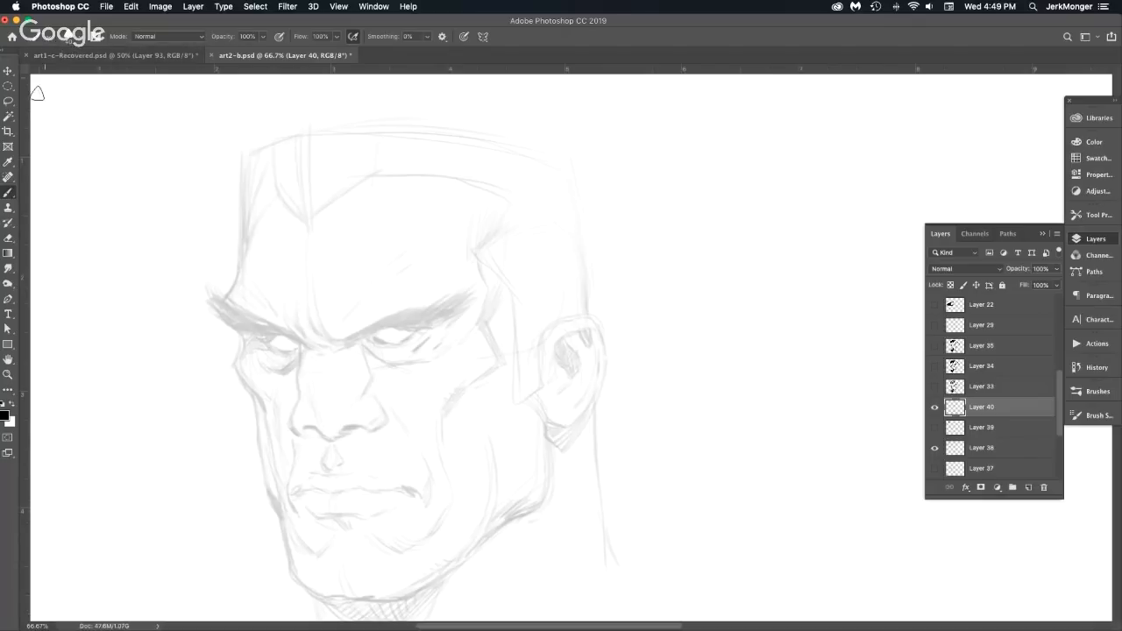
Choose the Kyle's Inkbox - Old Nib brush preset for inking.
{"action": "left_click", "coordinate": [93, 38]}
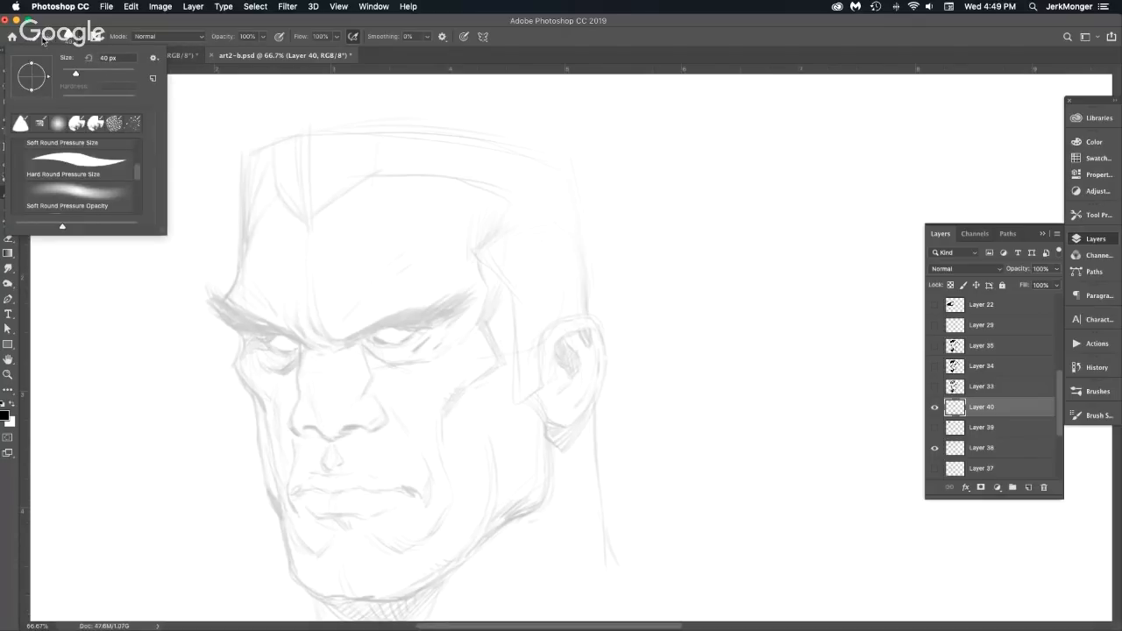
{"action": "left_click", "coordinate": [42, 39]}
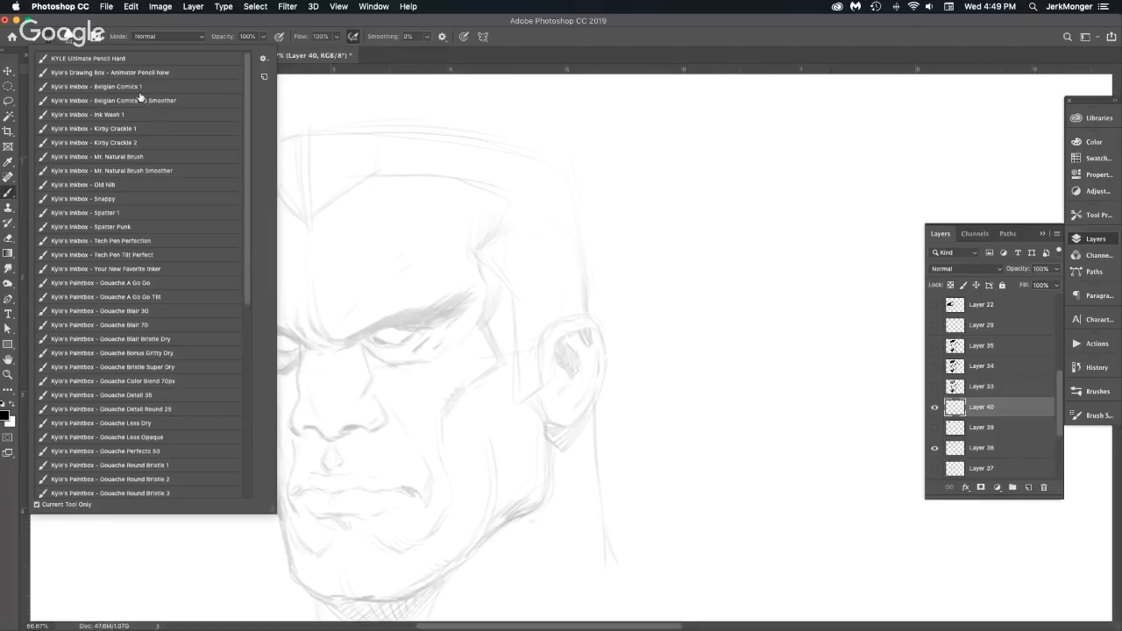
{"action": "left_click", "coordinate": [118, 189]}
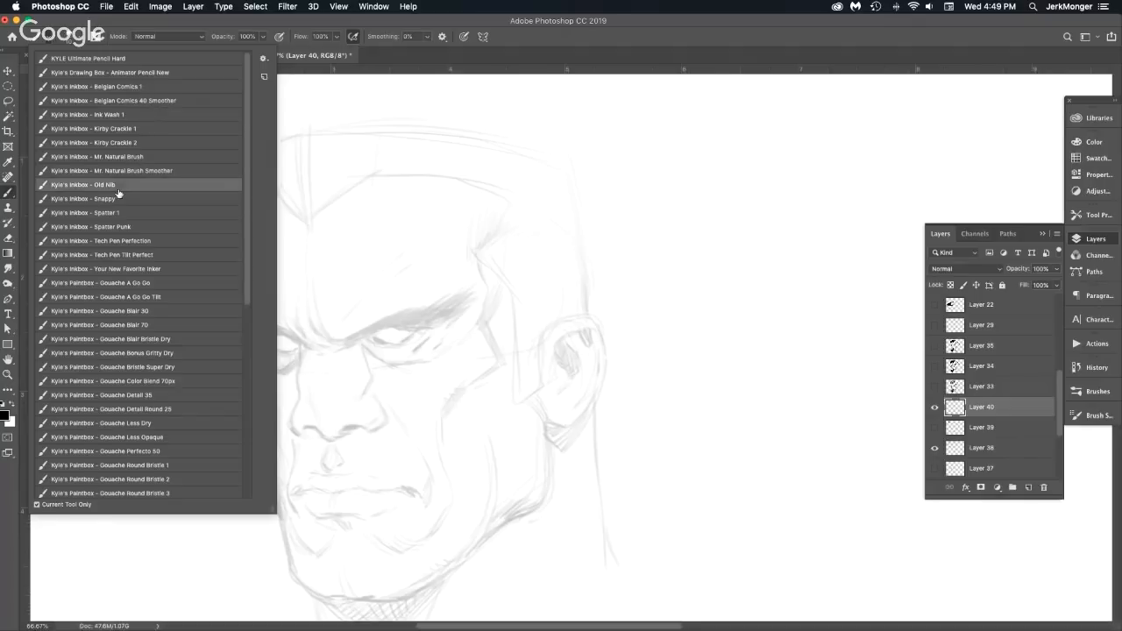
{"action": "left_click", "coordinate": [516, 75]}
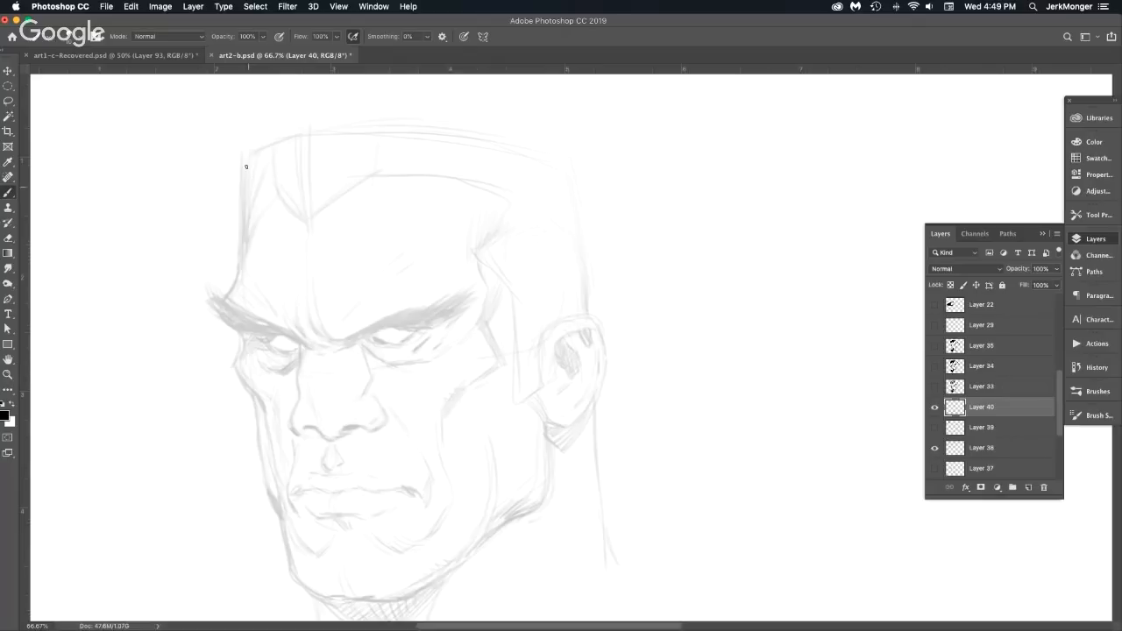
Ink the far edge of the hair, the temple and the start of the hairline, then add forehead contours with an enlarged brush.
{"action": "left_click_drag", "start_coordinate": [242, 157], "coordinate": [243, 240]}
{"action": "left_click", "coordinate": [300, 213]}
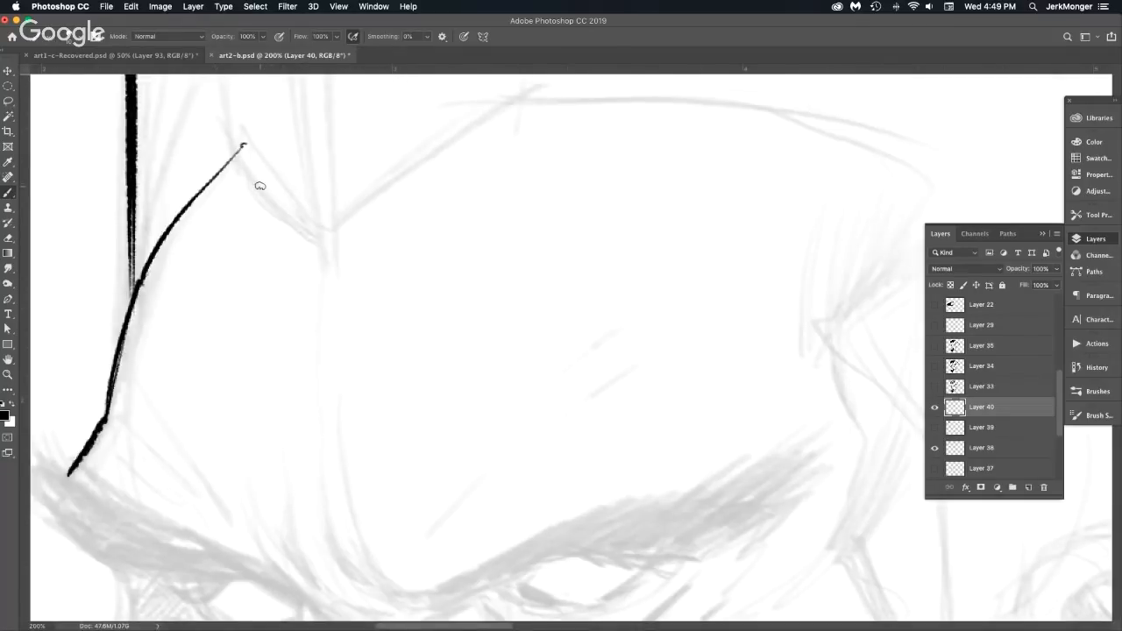
{"action": "key", "text": "bracketright"}
{"action": "key", "text": "bracketright"}
{"action": "key", "text": "bracketright"}
{"action": "left_click_drag", "start_coordinate": [232, 160], "coordinate": [310, 235]}
{"action": "mouse_move", "coordinate": [132, 230]}
{"action": "left_mouse_down"}
{"action": "mouse_move", "coordinate": [126, 309]}
{"action": "mouse_move", "coordinate": [185, 466]}
{"action": "mouse_move", "coordinate": [216, 491]}
{"action": "left_mouse_up"}
{"action": "left_click_drag", "start_coordinate": [119, 457], "coordinate": [156, 488]}
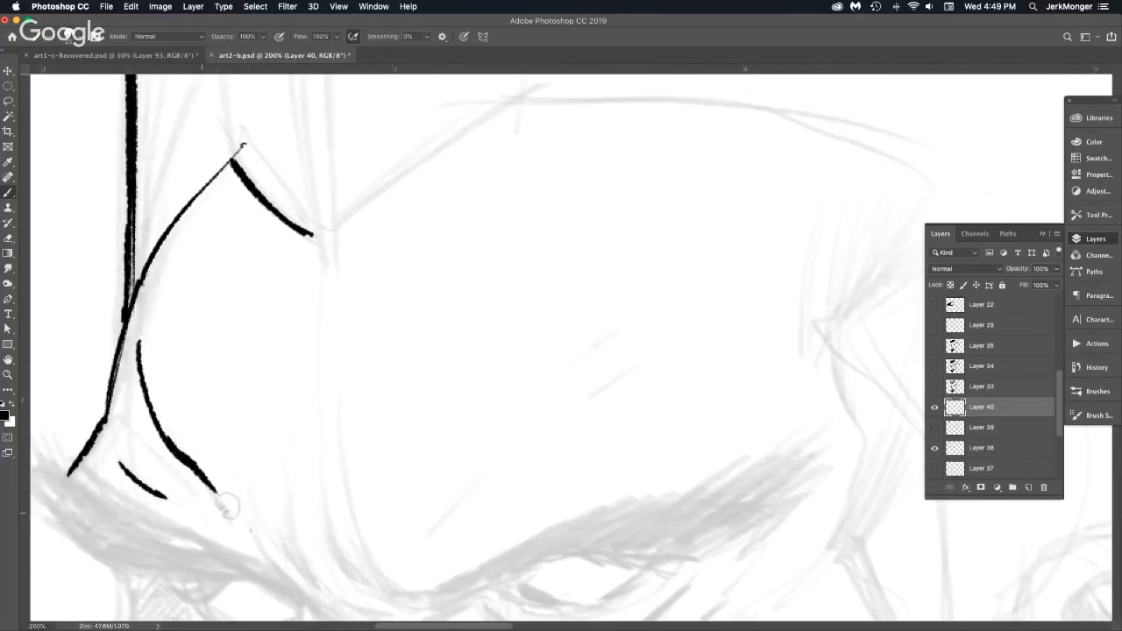
Ink the far eyebrow as a solid black mass with tapered tips, and outline the eye and lower lid beneath it.
{"action": "scroll", "coordinate": [340, 451], "scroll_direction": "down", "scroll_amount": 2}
{"action": "left_click", "coordinate": [325, 447], "text": "super"}
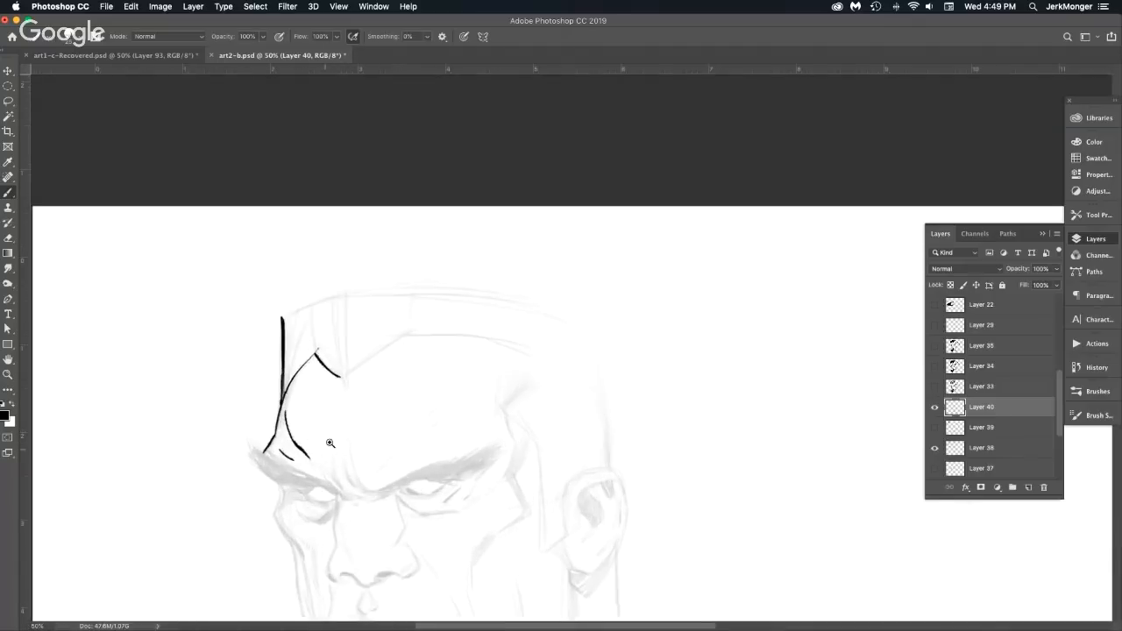
{"action": "left_click", "coordinate": [327, 445], "text": "super"}
{"action": "left_click_drag", "start_coordinate": [300, 442], "coordinate": [232, 268]}
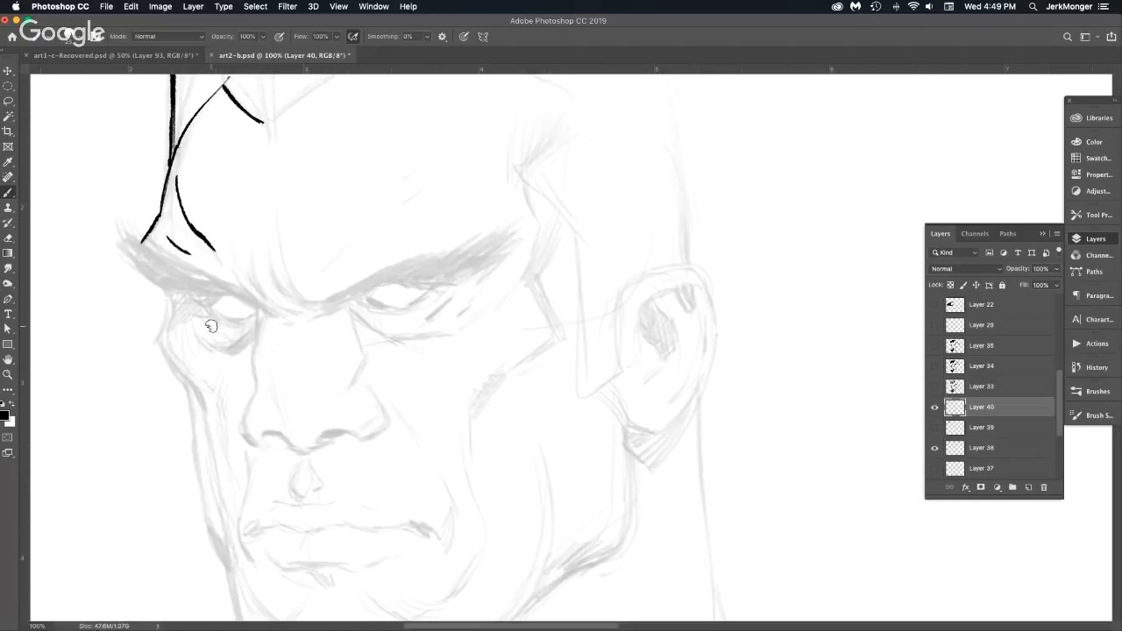
{"action": "left_click_drag", "start_coordinate": [132, 233], "coordinate": [242, 301]}
{"action": "left_click_drag", "start_coordinate": [128, 231], "coordinate": [253, 305]}
{"action": "left_click_drag", "start_coordinate": [127, 233], "coordinate": [174, 279]}
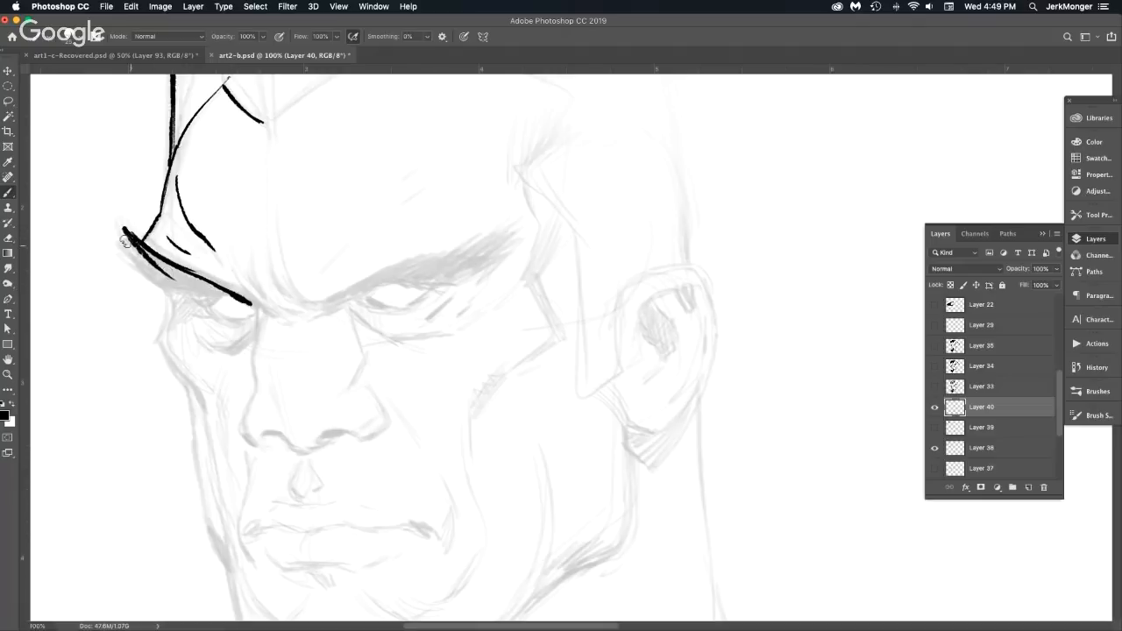
{"action": "mouse_move", "coordinate": [119, 233]}
{"action": "left_mouse_down"}
{"action": "mouse_move", "coordinate": [176, 291]}
{"action": "mouse_move", "coordinate": [233, 298]}
{"action": "left_mouse_up"}
{"action": "mouse_move", "coordinate": [132, 255]}
{"action": "left_mouse_down"}
{"action": "mouse_move", "coordinate": [218, 291]}
{"action": "mouse_move", "coordinate": [131, 245]}
{"action": "mouse_move", "coordinate": [192, 281]}
{"action": "mouse_move", "coordinate": [158, 235]}
{"action": "mouse_move", "coordinate": [194, 302]}
{"action": "mouse_move", "coordinate": [208, 306]}
{"action": "mouse_move", "coordinate": [230, 286]}
{"action": "mouse_move", "coordinate": [210, 309]}
{"action": "mouse_move", "coordinate": [251, 305]}
{"action": "left_mouse_up"}
{"action": "mouse_move", "coordinate": [205, 334]}
{"action": "left_mouse_down"}
{"action": "mouse_move", "coordinate": [237, 350]}
{"action": "mouse_move", "coordinate": [255, 312]}
{"action": "left_mouse_up"}
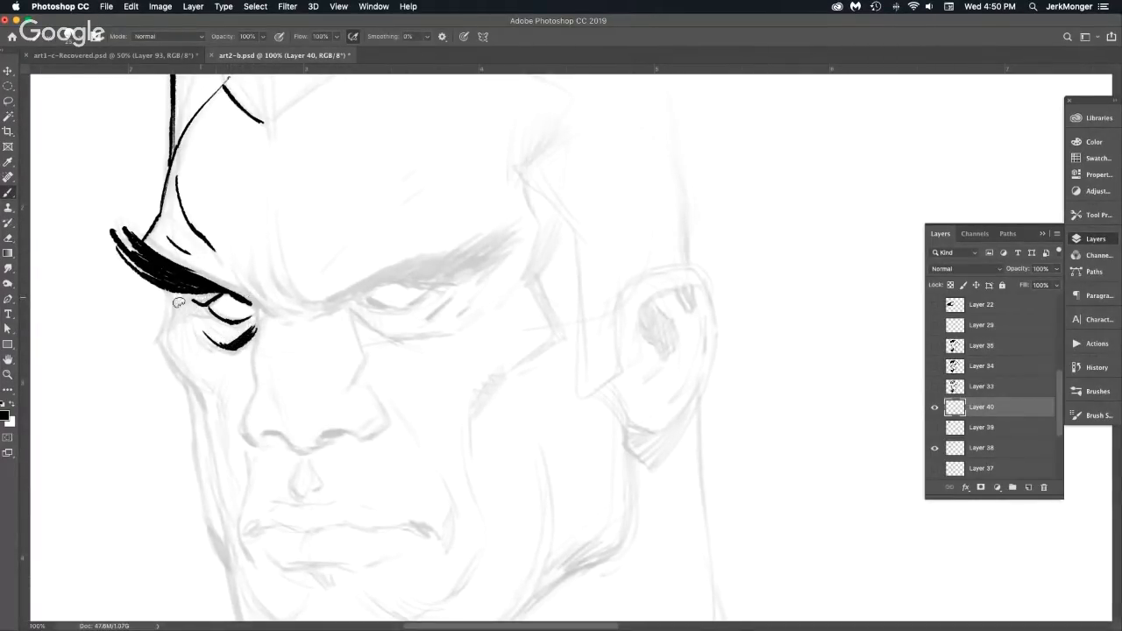
Ink the far cheekbone's contour from the outer eyebrow down to the upper cheek, thickening its lower part.
{"action": "mouse_move", "coordinate": [161, 289]}
{"action": "left_mouse_down"}
{"action": "mouse_move", "coordinate": [163, 360]}
{"action": "mouse_move", "coordinate": [197, 401]}
{"action": "left_mouse_up"}
{"action": "left_click_drag", "start_coordinate": [160, 342], "coordinate": [196, 398]}
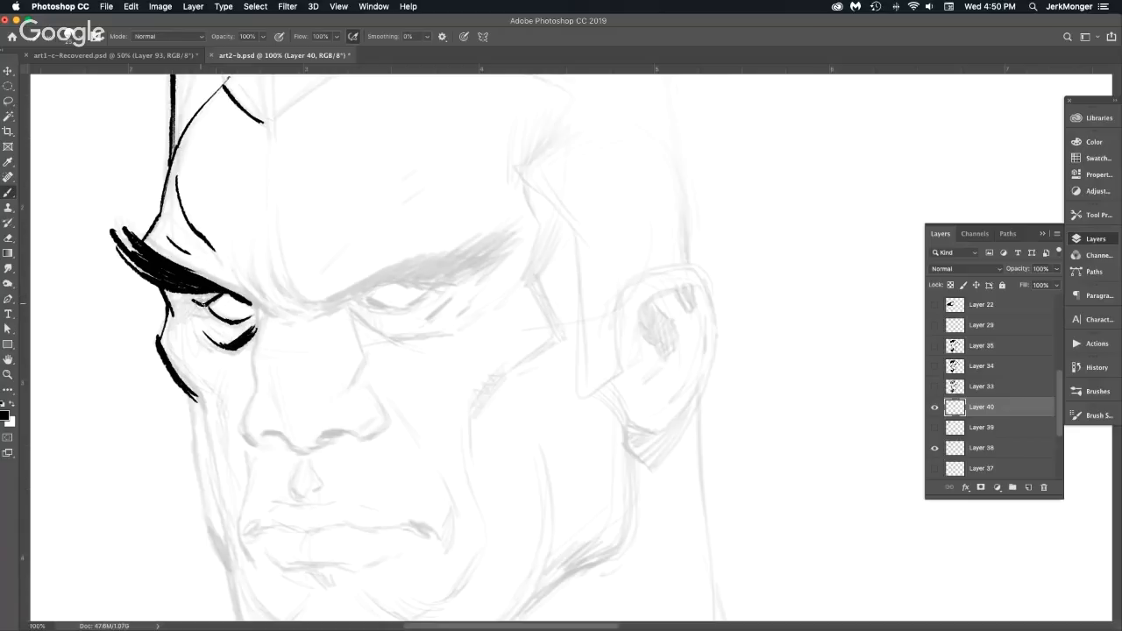
{"action": "left_click_drag", "start_coordinate": [158, 340], "coordinate": [167, 305]}
Ink the two lines of the far cheek hollow and a heavy jaw edge running down toward the chin.
{"action": "scroll", "coordinate": [368, 253], "scroll_direction": "down", "scroll_amount": 3}
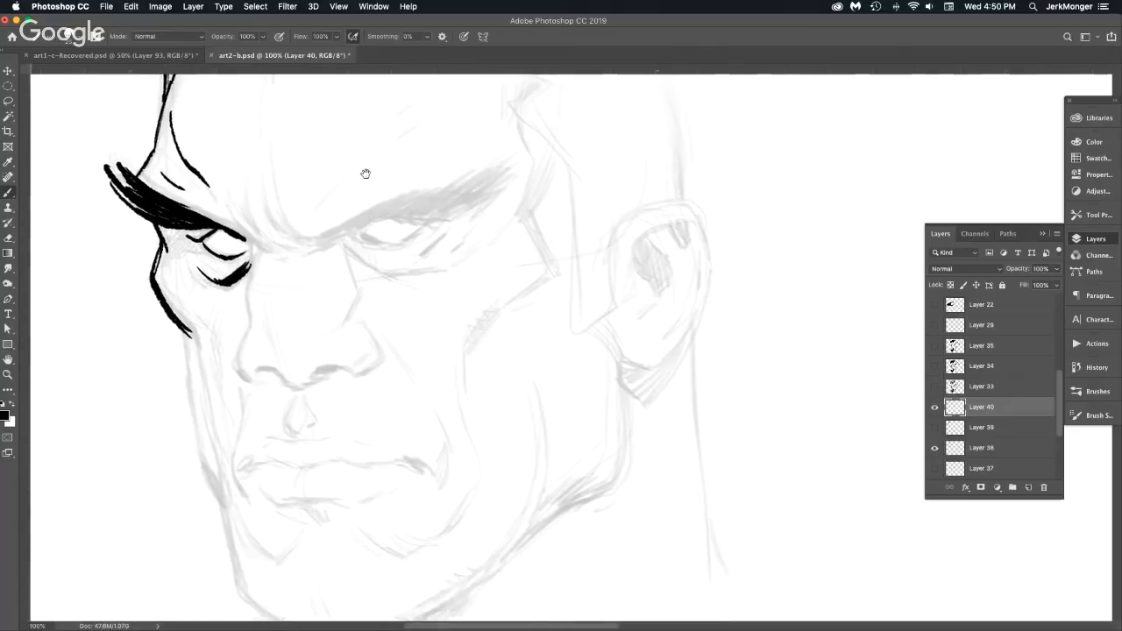
{"action": "left_click_drag", "start_coordinate": [198, 280], "coordinate": [235, 405]}
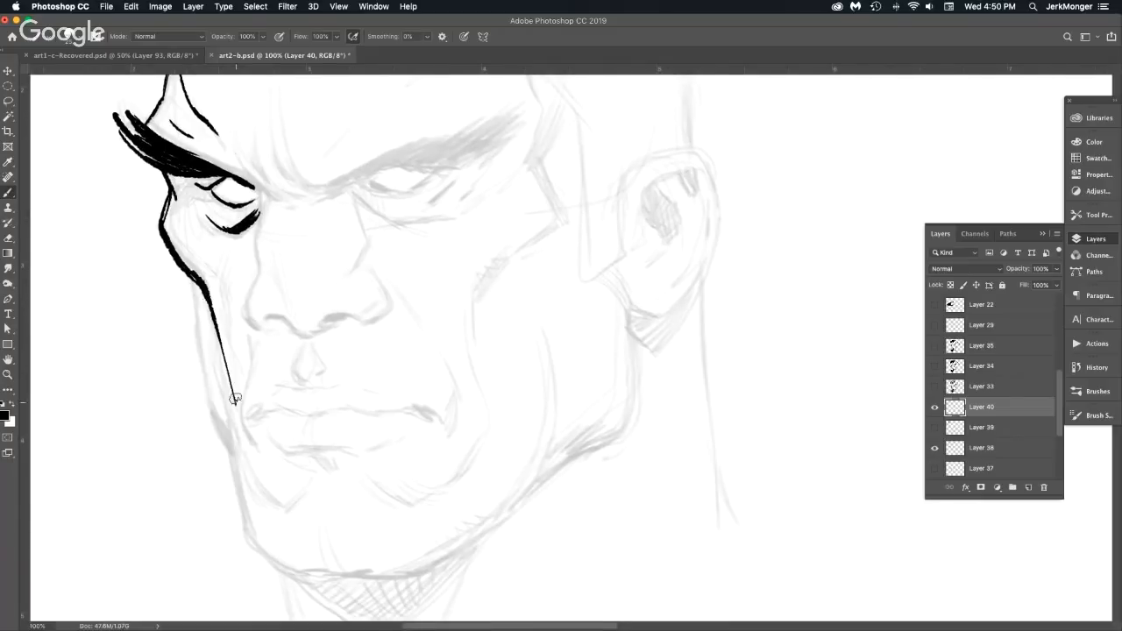
{"action": "key", "text": "super+z"}
{"action": "left_click_drag", "start_coordinate": [202, 286], "coordinate": [226, 404]}
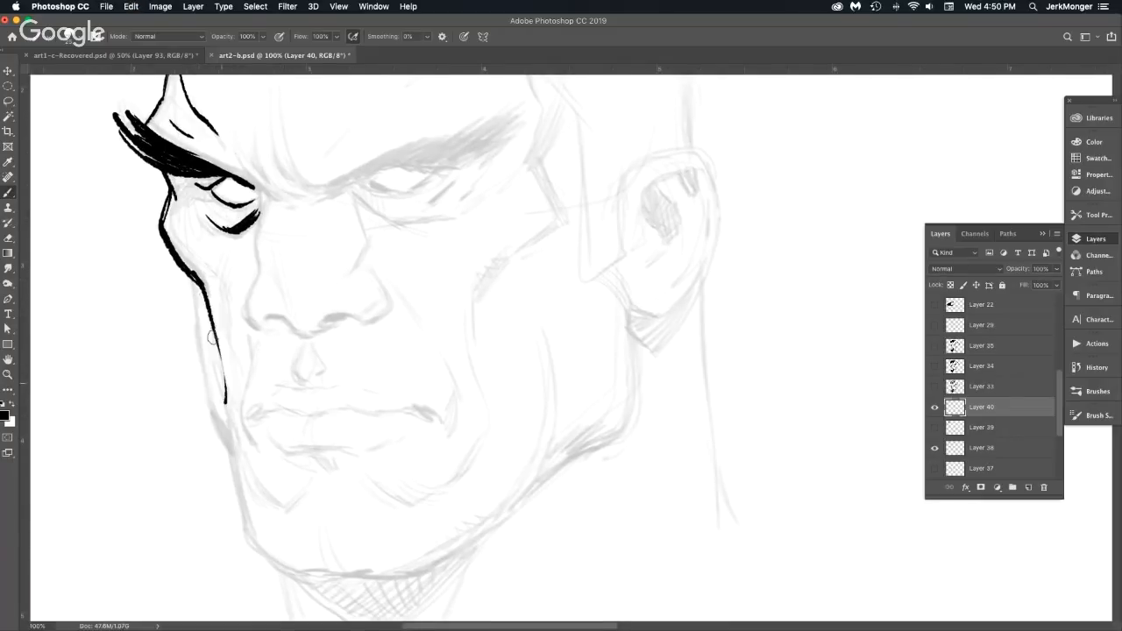
{"action": "left_click_drag", "start_coordinate": [213, 337], "coordinate": [232, 435]}
{"action": "mouse_move", "coordinate": [191, 278]}
{"action": "left_mouse_down"}
{"action": "mouse_move", "coordinate": [211, 418]}
{"action": "mouse_move", "coordinate": [238, 465]}
{"action": "left_mouse_up"}
{"action": "left_click_drag", "start_coordinate": [208, 395], "coordinate": [249, 524]}
{"action": "left_click_drag", "start_coordinate": [229, 445], "coordinate": [252, 527]}
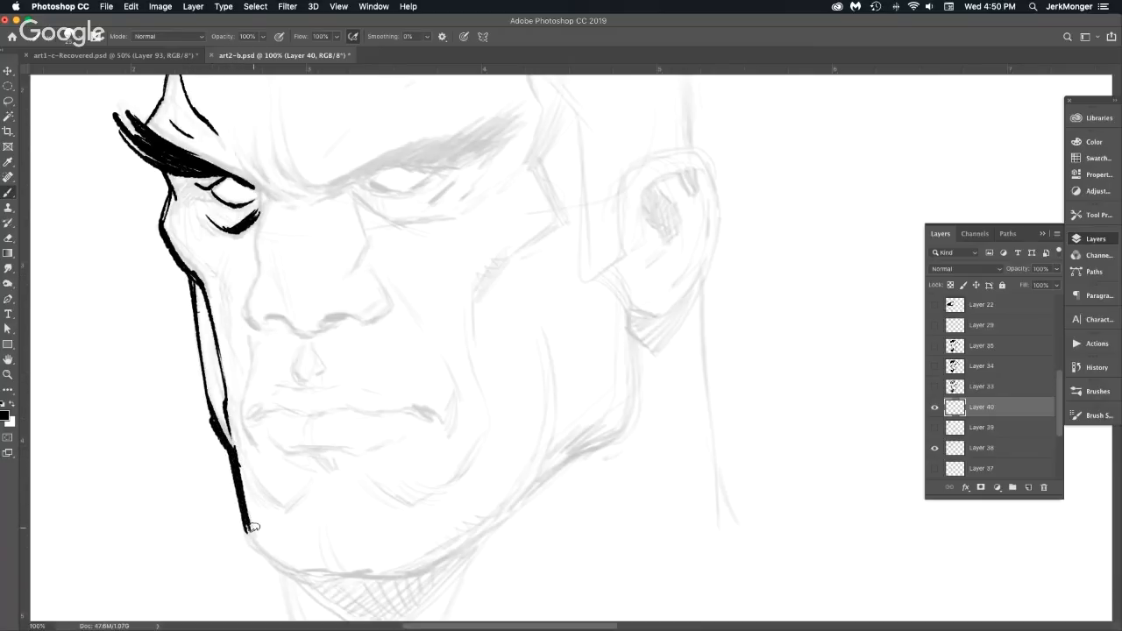
Ink the nose and nostril outlines, then the frown creases and the thick inner part of the near eyebrow.
{"action": "mouse_move", "coordinate": [259, 182]}
{"action": "left_mouse_down"}
{"action": "mouse_move", "coordinate": [248, 298]}
{"action": "mouse_move", "coordinate": [258, 326]}
{"action": "mouse_move", "coordinate": [316, 331]}
{"action": "mouse_move", "coordinate": [390, 304]}
{"action": "left_mouse_up"}
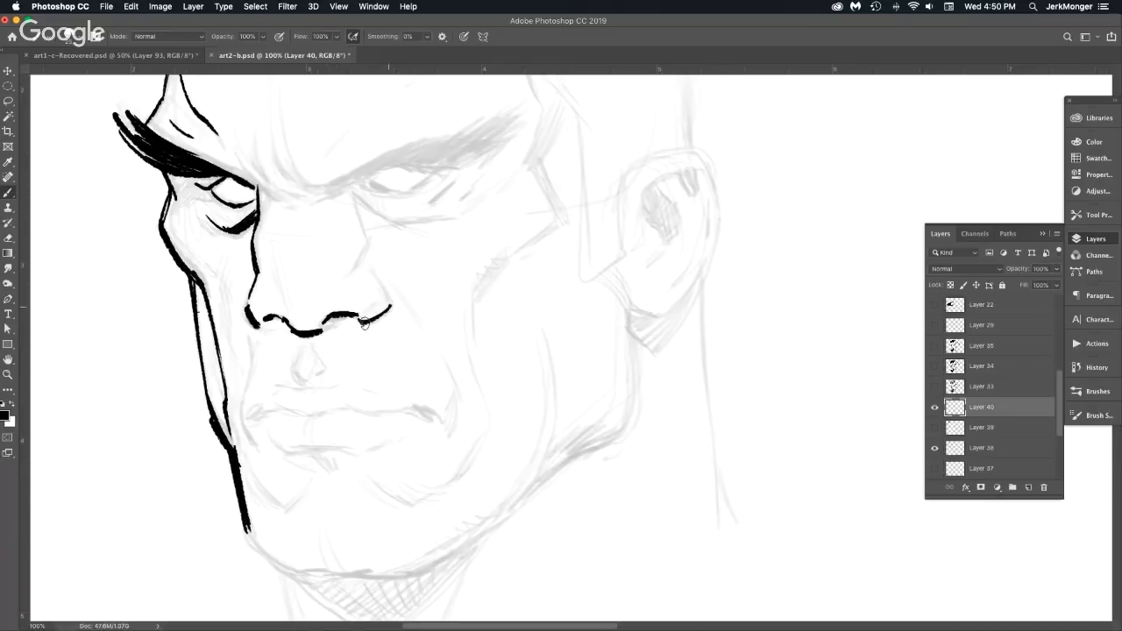
{"action": "left_click_drag", "start_coordinate": [370, 265], "coordinate": [393, 300]}
{"action": "left_click_drag", "start_coordinate": [199, 157], "coordinate": [259, 187]}
{"action": "mouse_move", "coordinate": [252, 142]}
{"action": "left_mouse_down"}
{"action": "mouse_move", "coordinate": [258, 186]}
{"action": "mouse_move", "coordinate": [277, 197]}
{"action": "mouse_move", "coordinate": [337, 188]}
{"action": "mouse_move", "coordinate": [303, 177]}
{"action": "mouse_move", "coordinate": [314, 194]}
{"action": "mouse_move", "coordinate": [326, 191]}
{"action": "mouse_move", "coordinate": [312, 199]}
{"action": "mouse_move", "coordinate": [417, 144]}
{"action": "left_mouse_up"}
{"action": "left_click_drag", "start_coordinate": [335, 188], "coordinate": [419, 143]}
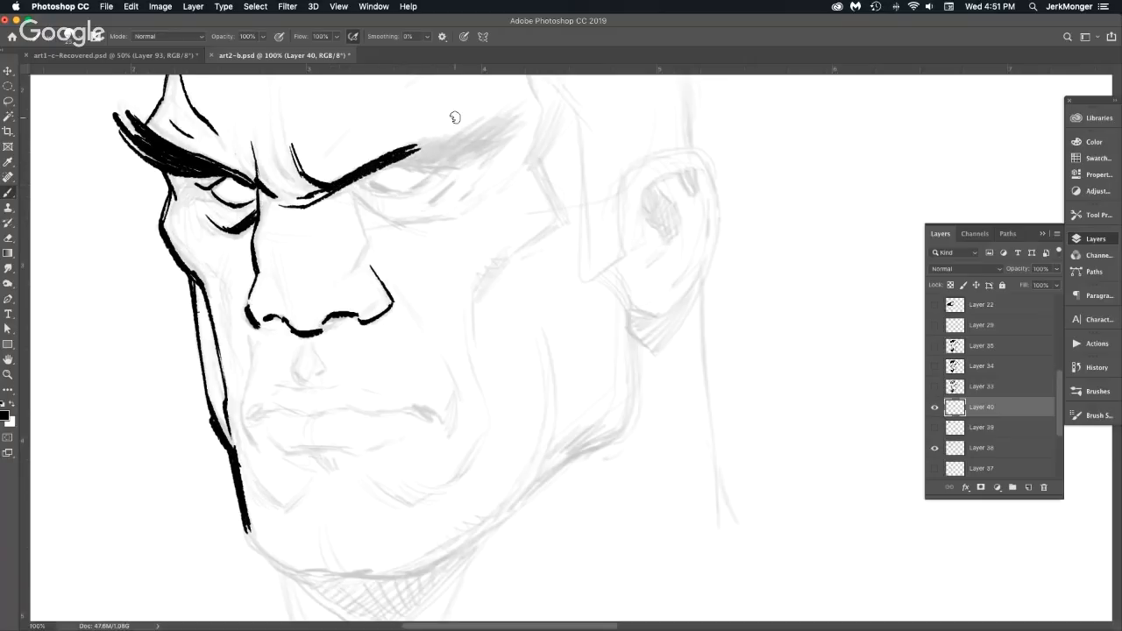
Thicken the far eye's lid lines and fill the shadow at its outer corner with solid black.
{"action": "left_click_drag", "start_coordinate": [200, 185], "coordinate": [221, 178]}
{"action": "mouse_move", "coordinate": [211, 192]}
{"action": "left_mouse_down"}
{"action": "mouse_move", "coordinate": [235, 208]}
{"action": "mouse_move", "coordinate": [257, 203]}
{"action": "left_mouse_up"}
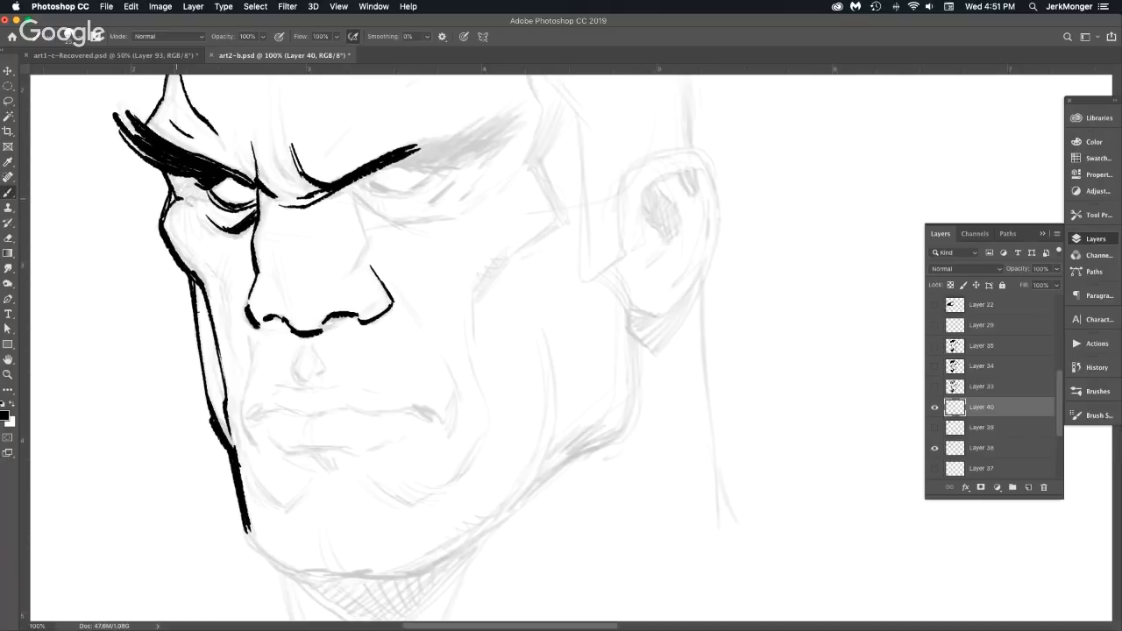
{"action": "mouse_move", "coordinate": [189, 203]}
{"action": "left_mouse_down"}
{"action": "mouse_move", "coordinate": [207, 187]}
{"action": "mouse_move", "coordinate": [201, 206]}
{"action": "mouse_move", "coordinate": [171, 179]}
{"action": "mouse_move", "coordinate": [182, 197]}
{"action": "mouse_move", "coordinate": [189, 182]}
{"action": "mouse_move", "coordinate": [204, 189]}
{"action": "left_mouse_up"}
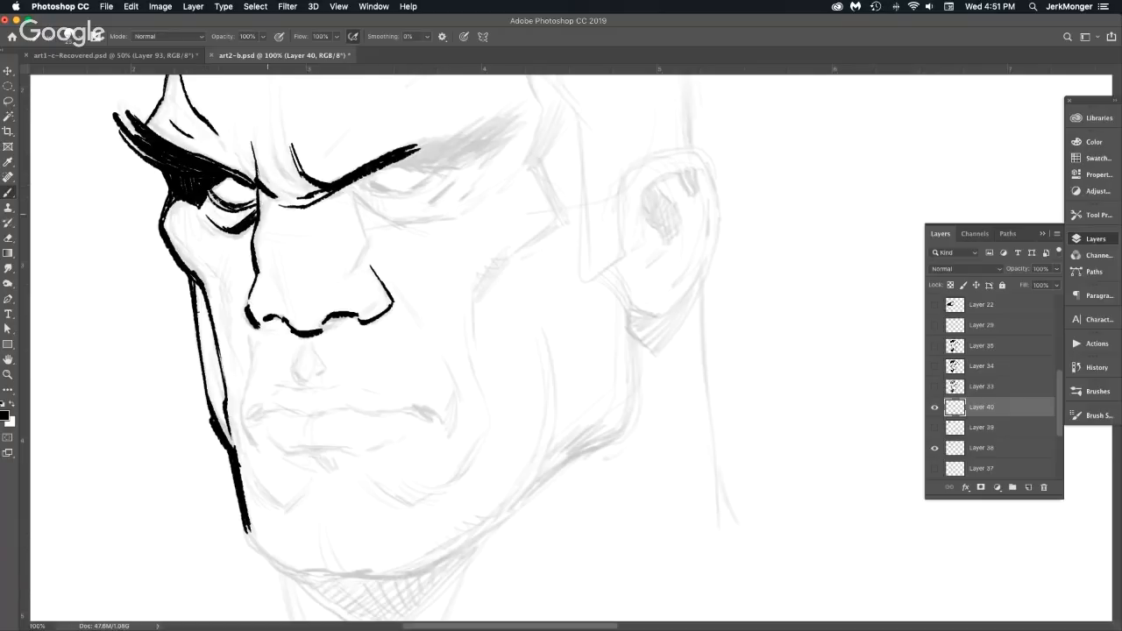
Add a thin crease line above the inner end of the far eyebrow.
{"action": "left_click", "coordinate": [465, 342], "text": "alt"}
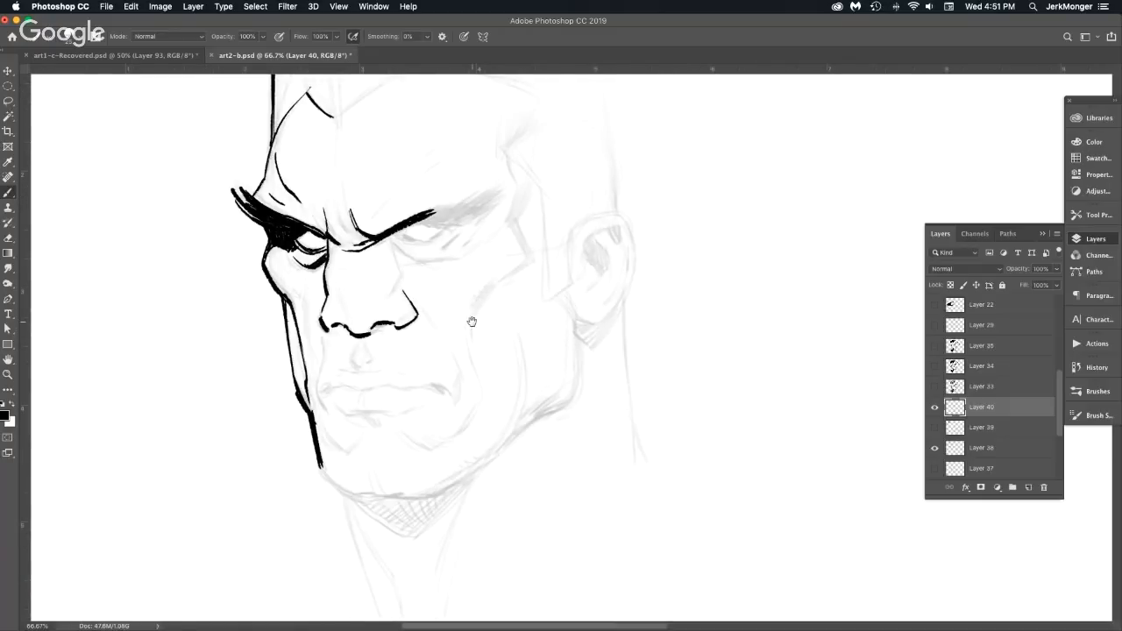
{"action": "left_click", "coordinate": [323, 210], "text": "super"}
{"action": "left_click", "coordinate": [324, 210], "text": "super"}
{"action": "mouse_move", "coordinate": [272, 203]}
{"action": "left_mouse_down"}
{"action": "mouse_move", "coordinate": [326, 213]}
{"action": "mouse_move", "coordinate": [318, 266]}
{"action": "left_mouse_up"}
{"action": "key", "text": "super+z"}
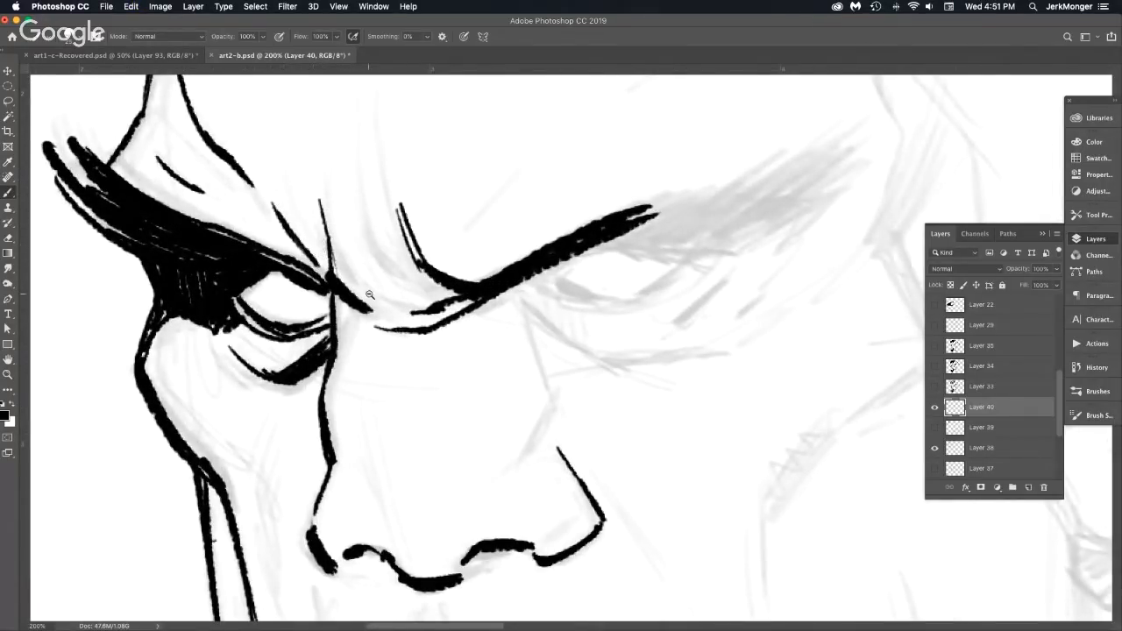
Extend the far nostril wing and ink the fold running from beneath it around the far corner of the mouth.
{"action": "left_click", "coordinate": [370, 295], "text": "alt"}
{"action": "left_click", "coordinate": [369, 296], "text": "alt"}
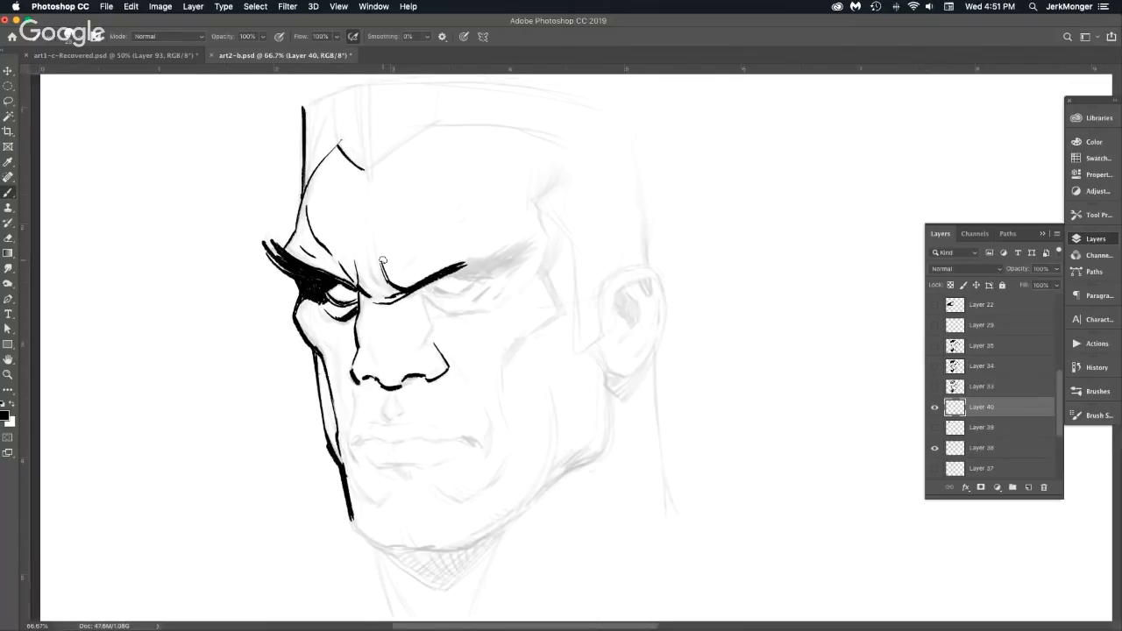
{"action": "left_click", "coordinate": [385, 392], "text": "super"}
{"action": "left_click", "coordinate": [386, 392], "text": "super"}
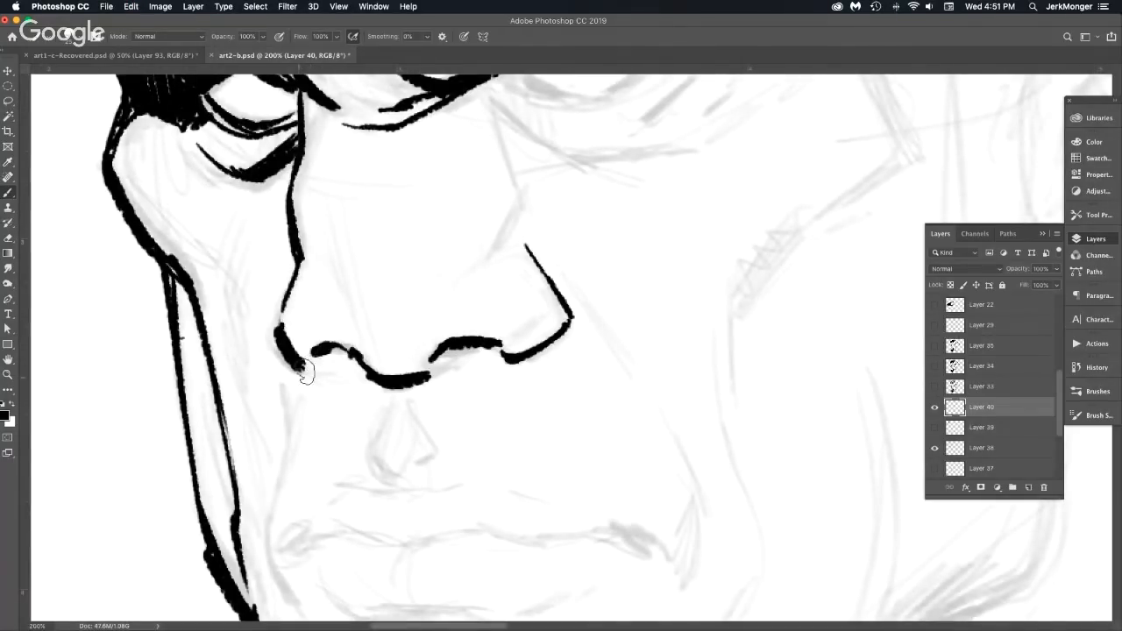
{"action": "mouse_move", "coordinate": [304, 370]}
{"action": "left_mouse_down"}
{"action": "mouse_move", "coordinate": [323, 359]}
{"action": "mouse_move", "coordinate": [283, 412]}
{"action": "mouse_move", "coordinate": [272, 498]}
{"action": "left_mouse_up"}
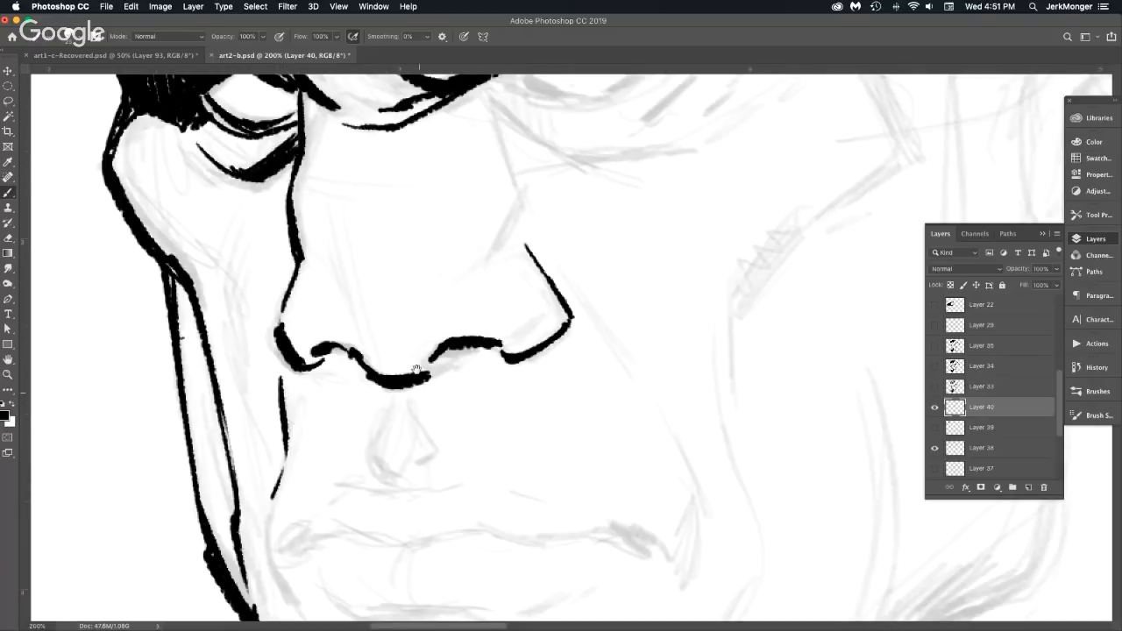
{"action": "left_click_drag", "start_coordinate": [417, 369], "coordinate": [408, 213]}
{"action": "mouse_move", "coordinate": [272, 329]}
{"action": "left_mouse_down"}
{"action": "mouse_move", "coordinate": [256, 392]}
{"action": "mouse_move", "coordinate": [291, 456]}
{"action": "left_mouse_up"}
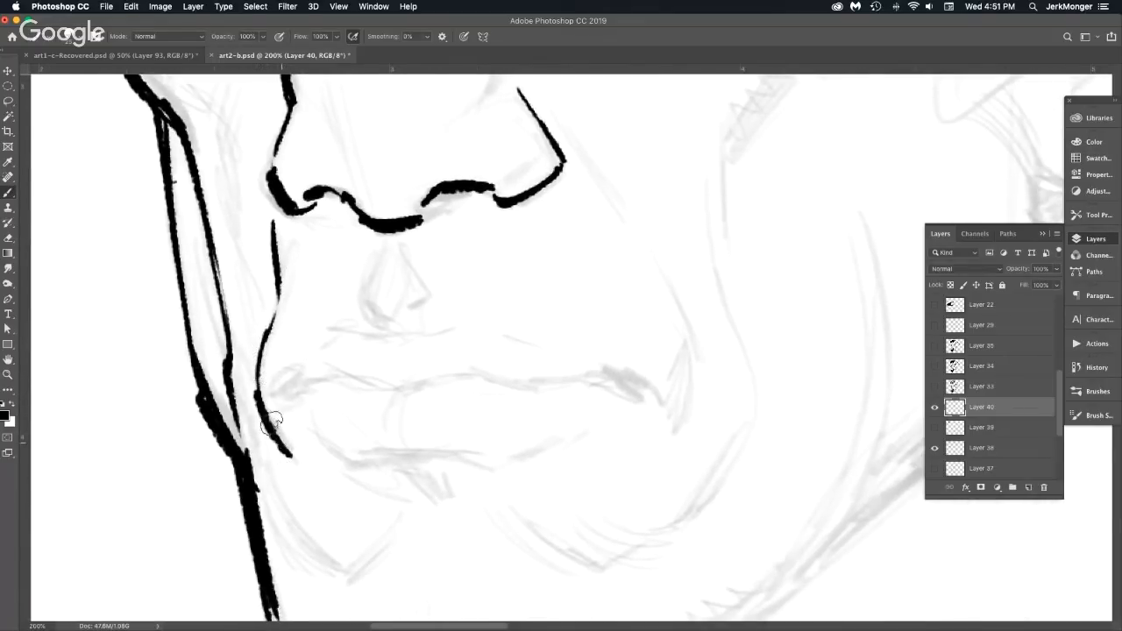
{"action": "left_click_drag", "start_coordinate": [257, 379], "coordinate": [294, 454]}
{"action": "mouse_move", "coordinate": [342, 411]}
{"action": "left_mouse_down"}
{"action": "mouse_move", "coordinate": [314, 331]}
{"action": "mouse_move", "coordinate": [289, 283]}
{"action": "left_mouse_up"}
{"action": "mouse_move", "coordinate": [213, 368]}
{"action": "left_mouse_down"}
{"action": "mouse_move", "coordinate": [299, 467]}
{"action": "mouse_move", "coordinate": [345, 399]}
{"action": "mouse_move", "coordinate": [318, 451]}
{"action": "left_mouse_up"}
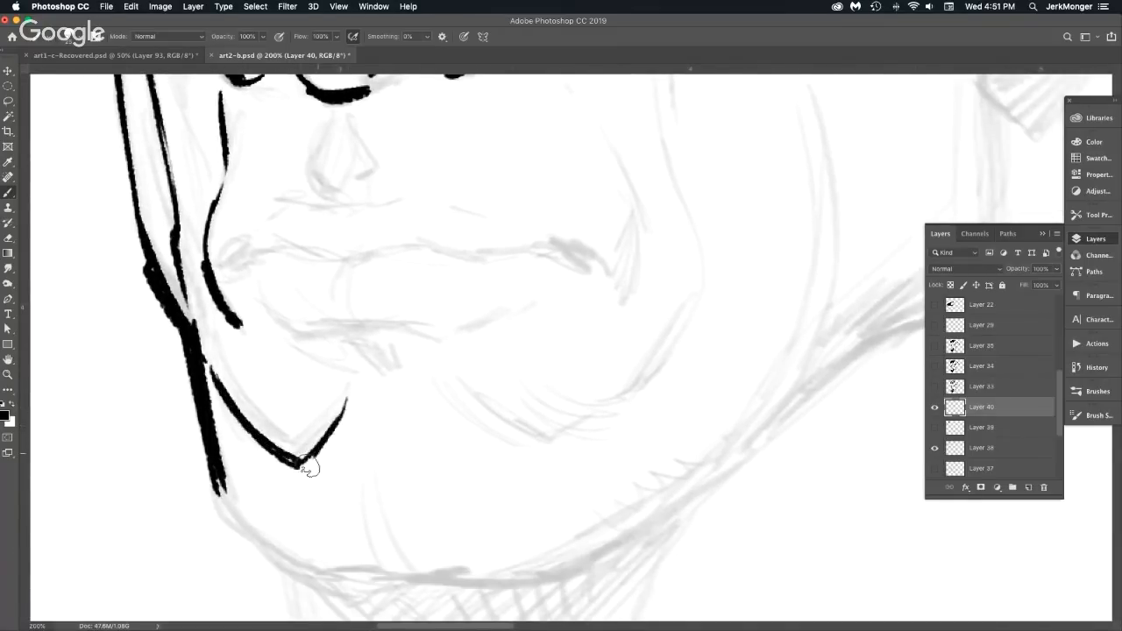
{"action": "scroll", "coordinate": [409, 415], "scroll_direction": "down", "scroll_amount": 4}
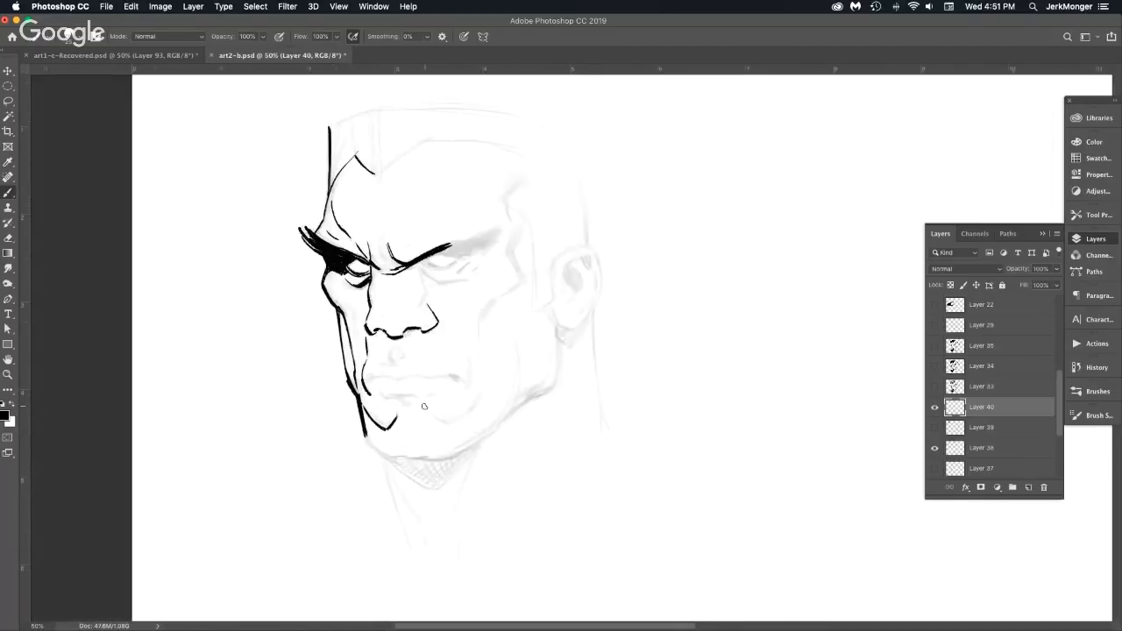
{"action": "key", "text": "super+z"}
{"action": "key", "text": "super+z"}
{"action": "key", "text": "super+z"}
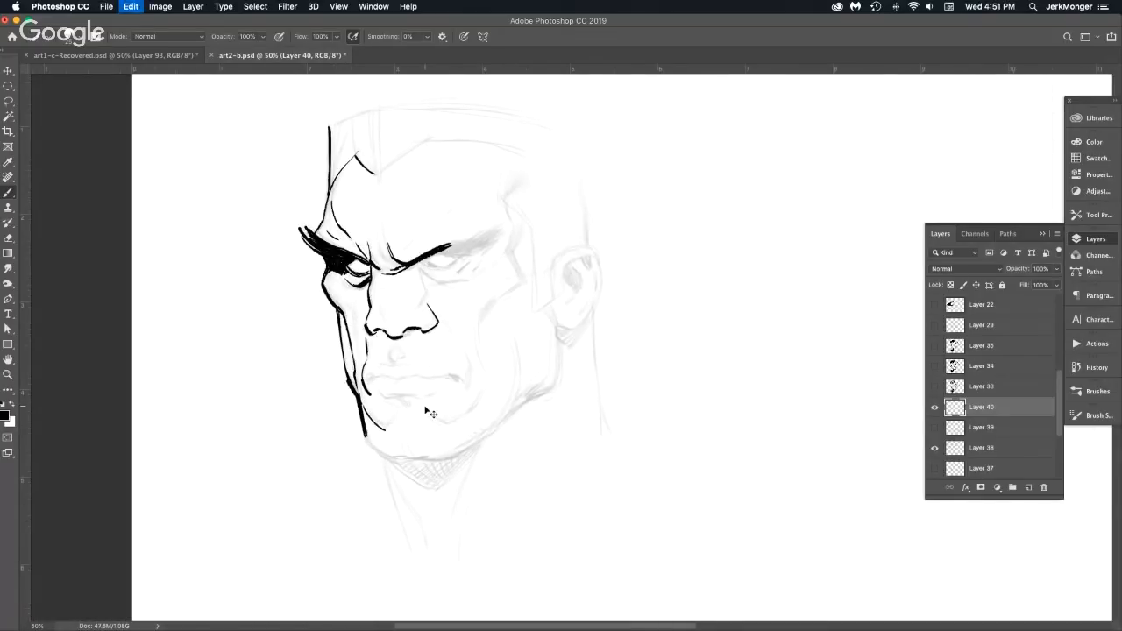
{"action": "left_click", "coordinate": [401, 397], "text": "super"}
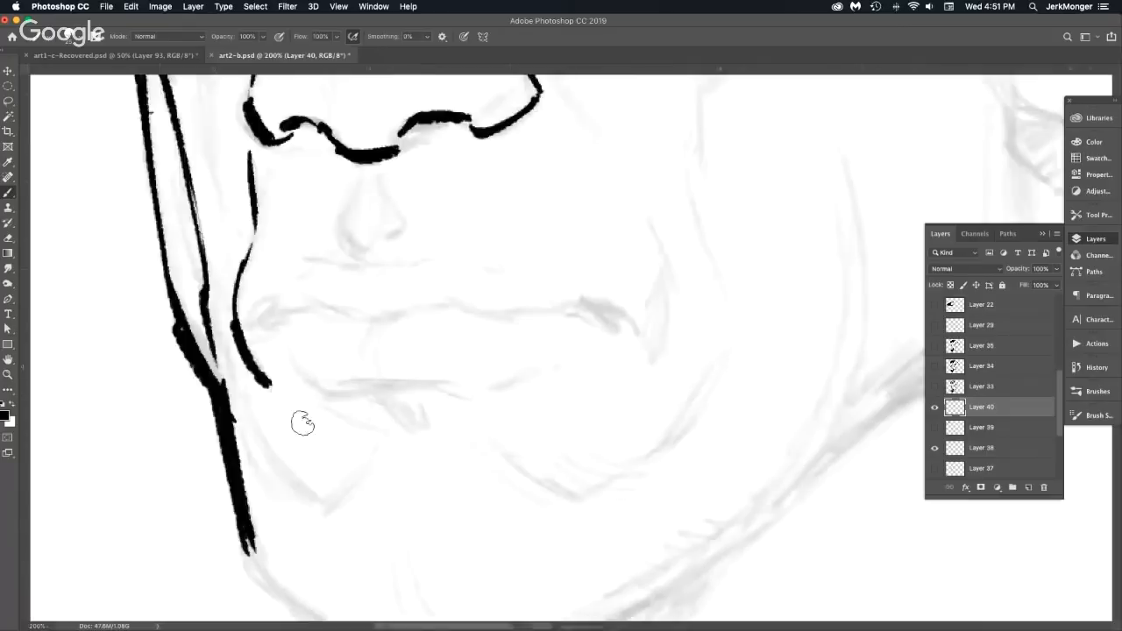
Ink a doubled crease line curving down from below the far corner of the mouth toward the chin.
{"action": "left_click", "coordinate": [242, 396], "text": "shift"}
{"action": "key", "text": "super+z"}
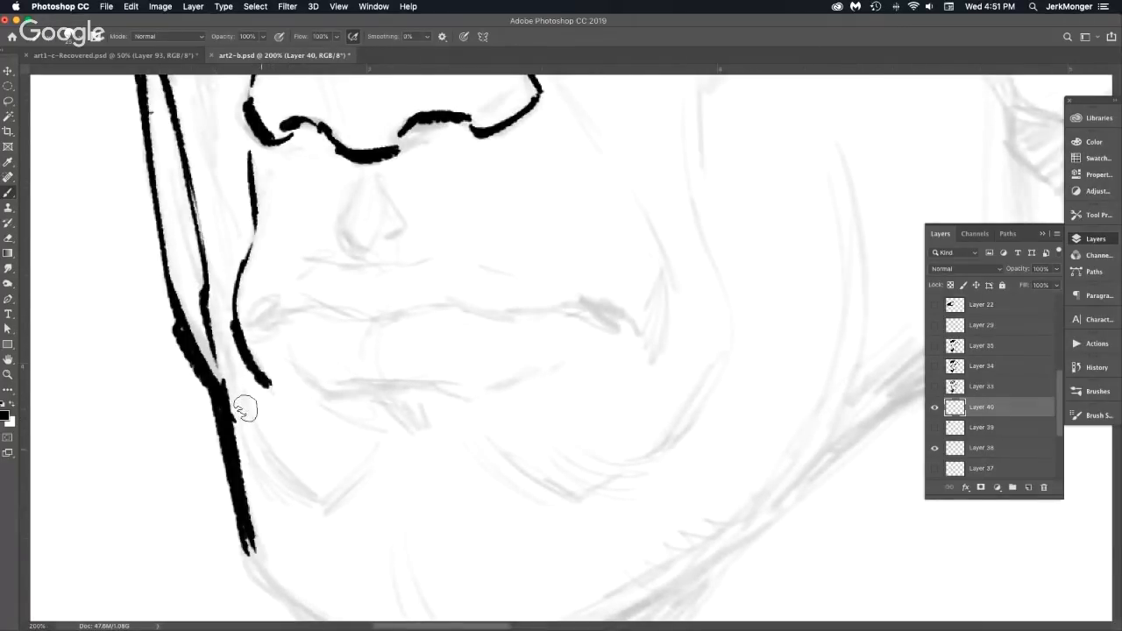
{"action": "mouse_move", "coordinate": [242, 399]}
{"action": "left_mouse_down"}
{"action": "mouse_move", "coordinate": [318, 519]}
{"action": "mouse_move", "coordinate": [311, 509]}
{"action": "left_mouse_up"}
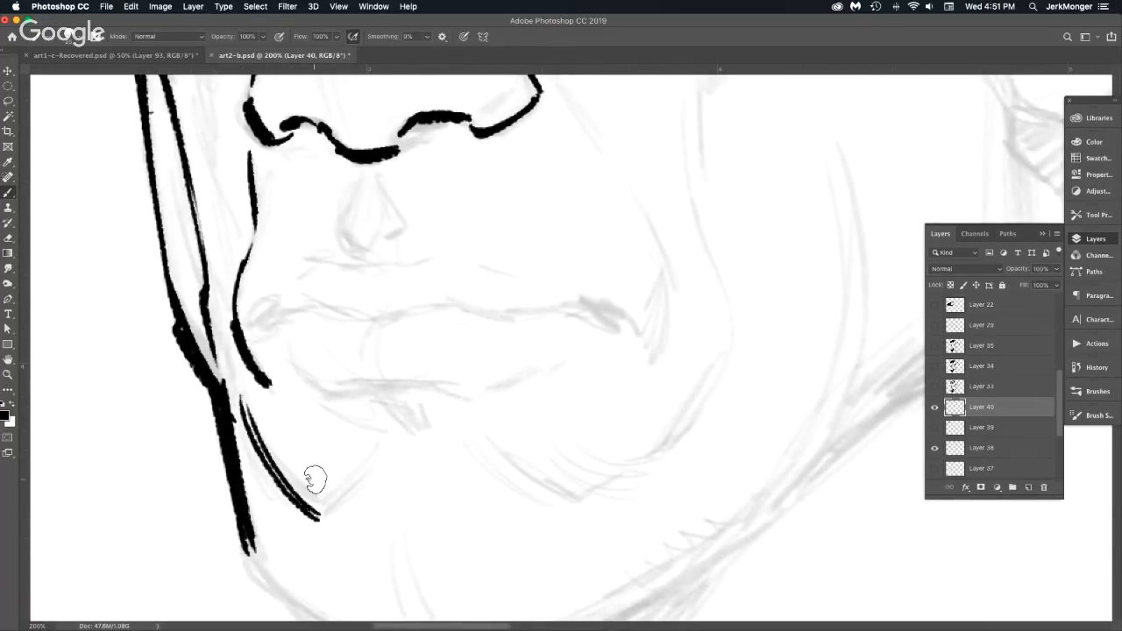
Ink the shadowed underside of the lower lip and the wavy line between the lips, including both mouth corners.
{"action": "mouse_move", "coordinate": [285, 358]}
{"action": "left_mouse_down"}
{"action": "mouse_move", "coordinate": [332, 403]}
{"action": "mouse_move", "coordinate": [368, 393]}
{"action": "mouse_move", "coordinate": [325, 407]}
{"action": "mouse_move", "coordinate": [378, 388]}
{"action": "mouse_move", "coordinate": [472, 394]}
{"action": "mouse_move", "coordinate": [526, 375]}
{"action": "left_mouse_up"}
{"action": "left_click", "coordinate": [437, 395]}
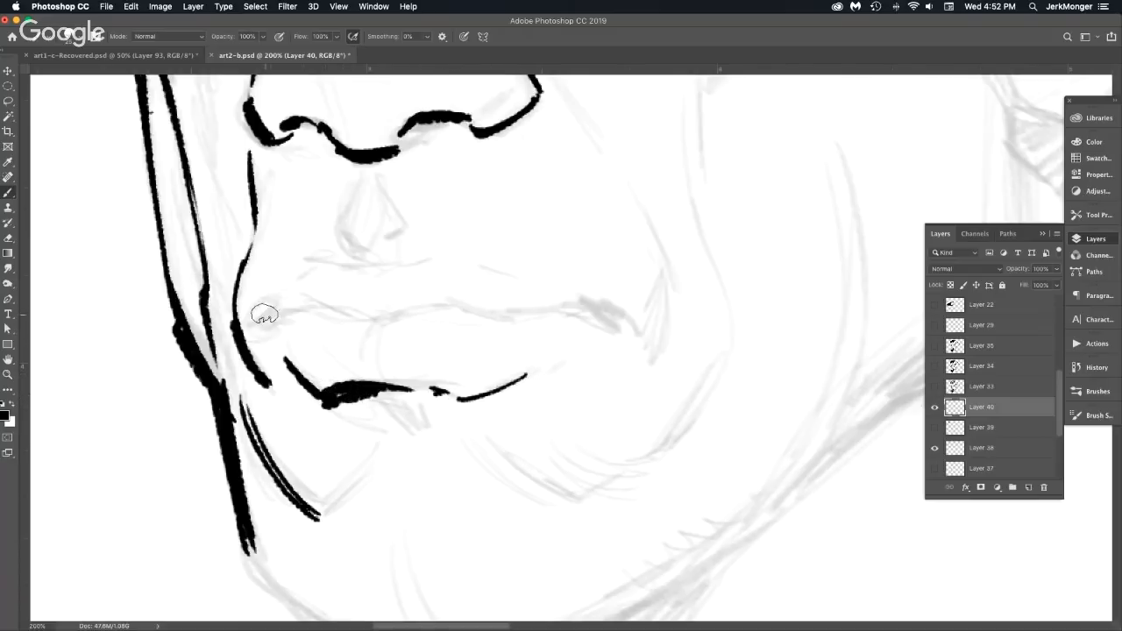
{"action": "mouse_move", "coordinate": [260, 315]}
{"action": "left_mouse_down"}
{"action": "mouse_move", "coordinate": [339, 306]}
{"action": "mouse_move", "coordinate": [375, 322]}
{"action": "mouse_move", "coordinate": [441, 303]}
{"action": "mouse_move", "coordinate": [504, 324]}
{"action": "mouse_move", "coordinate": [561, 307]}
{"action": "mouse_move", "coordinate": [650, 343]}
{"action": "left_mouse_up"}
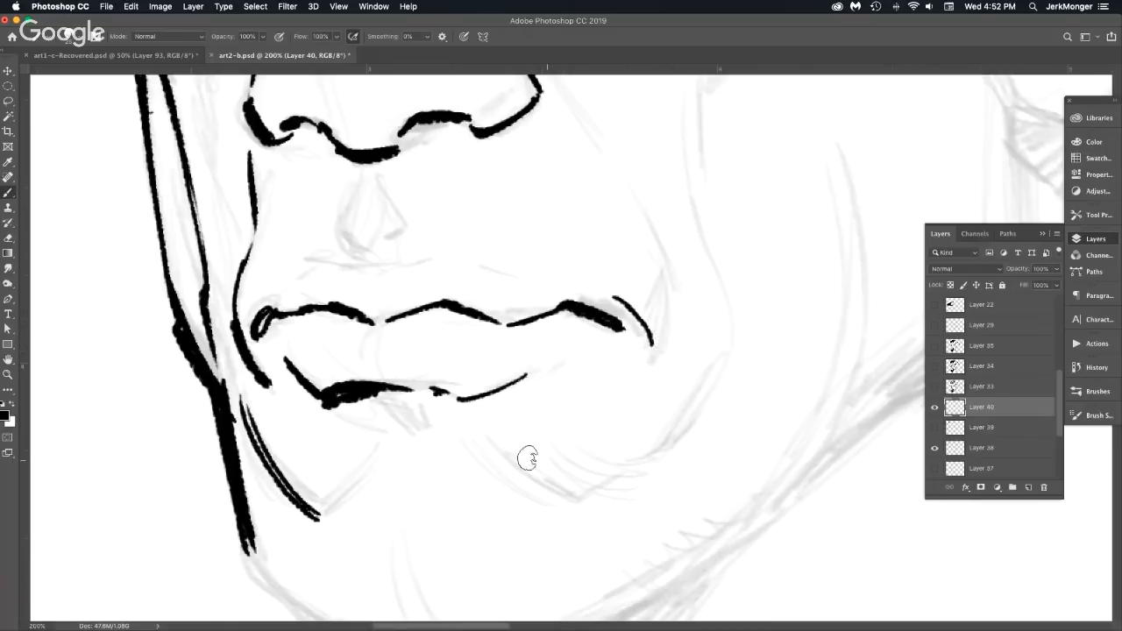
Ink a doubled diagonal crease on the near side of the chin, with a small dot at its lower end.
{"action": "left_click", "coordinate": [562, 510]}
{"action": "left_click_drag", "start_coordinate": [564, 509], "coordinate": [681, 420]}
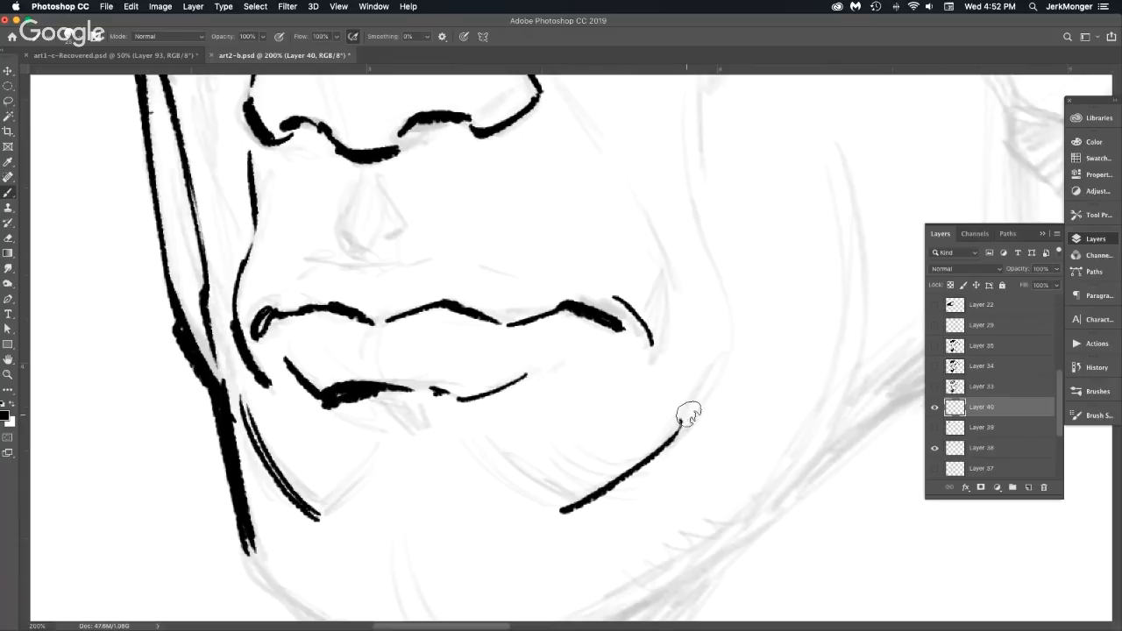
{"action": "left_click_drag", "start_coordinate": [576, 518], "coordinate": [684, 439]}
{"action": "left_click", "coordinate": [559, 527]}
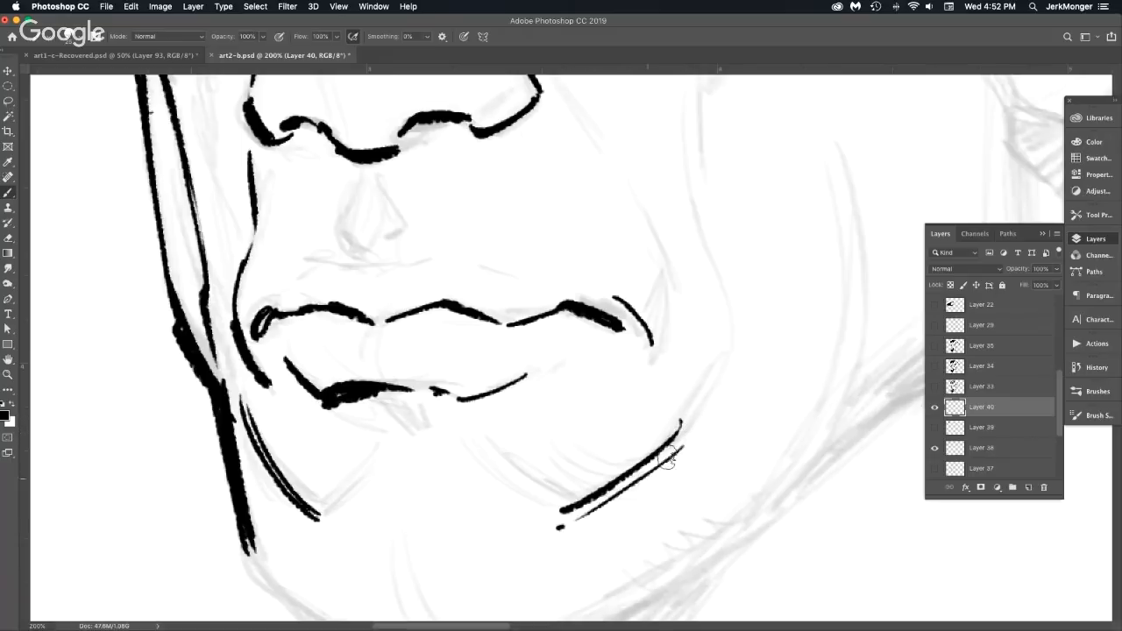
Continue the far jaw contour around the chin and ink its underside as a thick line tapering toward the near side.
{"action": "scroll", "coordinate": [680, 427], "scroll_direction": "down", "scroll_amount": 3}
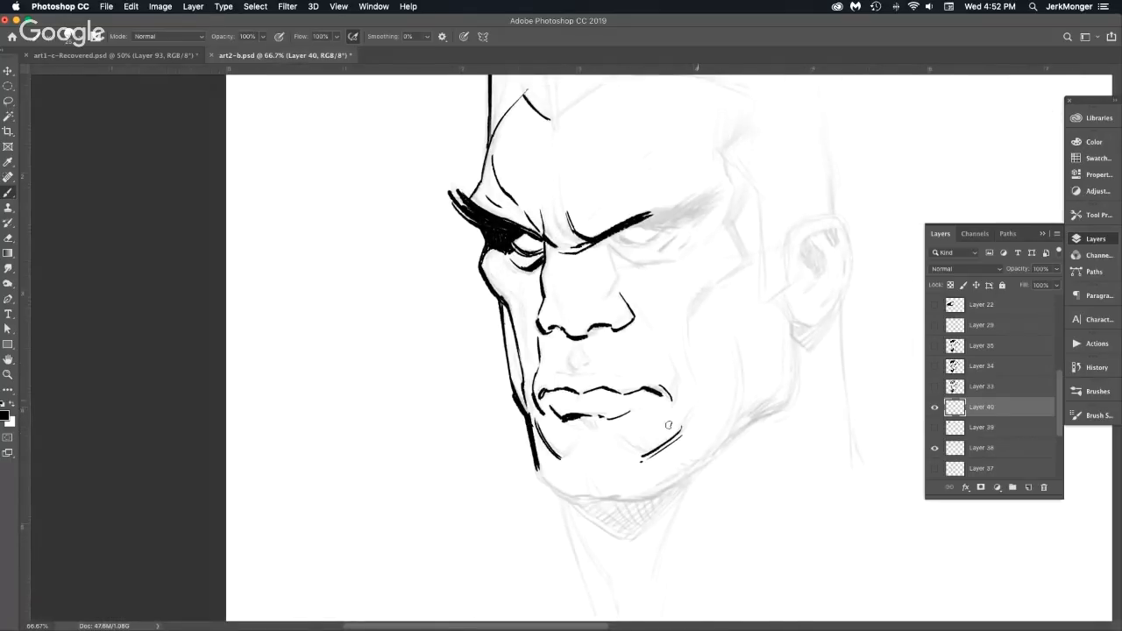
{"action": "triple_click", "coordinate": [619, 470], "text": "super"}
{"action": "left_click_drag", "start_coordinate": [501, 382], "coordinate": [254, 122]}
{"action": "mouse_move", "coordinate": [411, 339]}
{"action": "left_mouse_down"}
{"action": "mouse_move", "coordinate": [334, 257]}
{"action": "mouse_move", "coordinate": [486, 418]}
{"action": "left_mouse_up"}
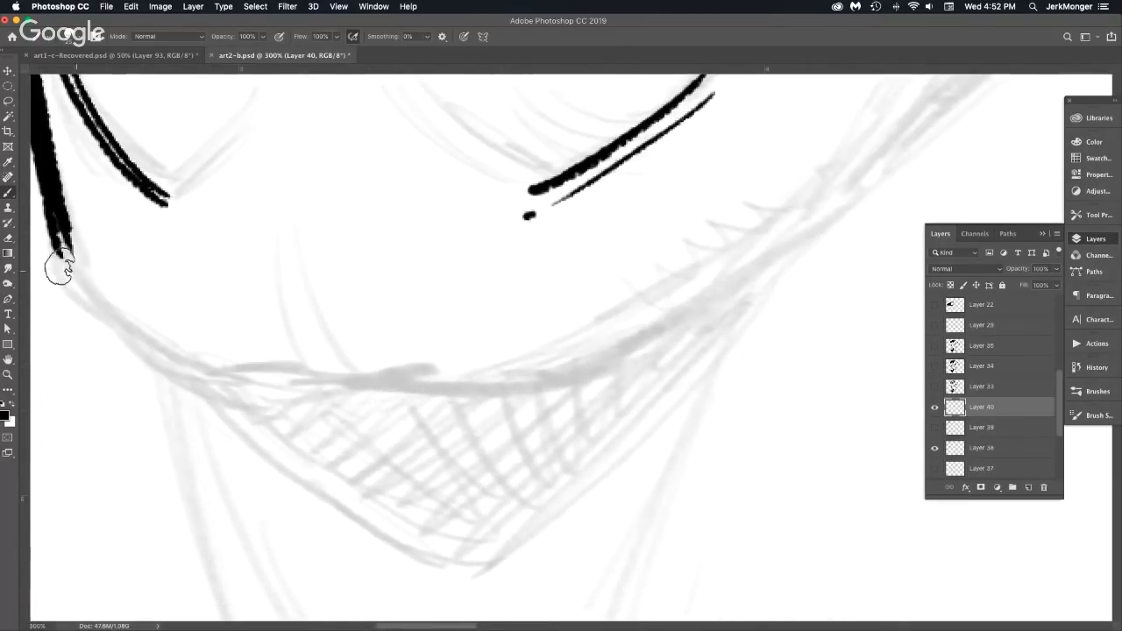
{"action": "mouse_move", "coordinate": [55, 245]}
{"action": "left_mouse_down"}
{"action": "mouse_move", "coordinate": [219, 382]}
{"action": "mouse_move", "coordinate": [603, 358]}
{"action": "left_mouse_up"}
{"action": "mouse_move", "coordinate": [215, 383]}
{"action": "left_mouse_down"}
{"action": "mouse_move", "coordinate": [363, 393]}
{"action": "mouse_move", "coordinate": [603, 357]}
{"action": "left_mouse_up"}
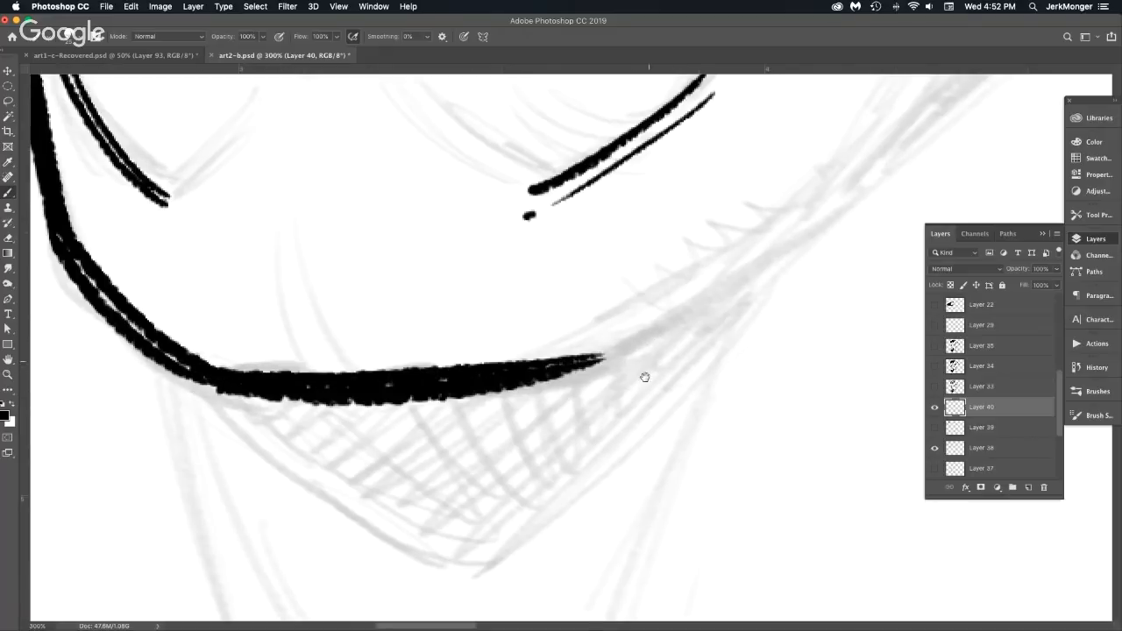
Thicken the outer contour of the far cheek below the cheekbone.
{"action": "key", "text": "super+minus"}
{"action": "key", "text": "super+minus"}
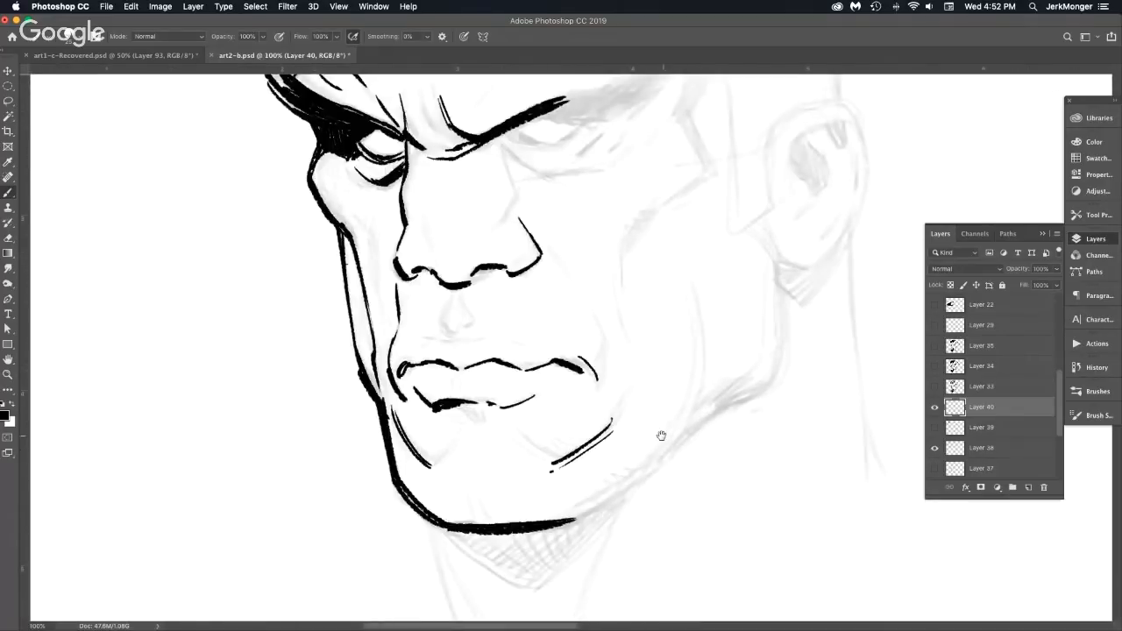
{"action": "key", "text": "super+plus"}
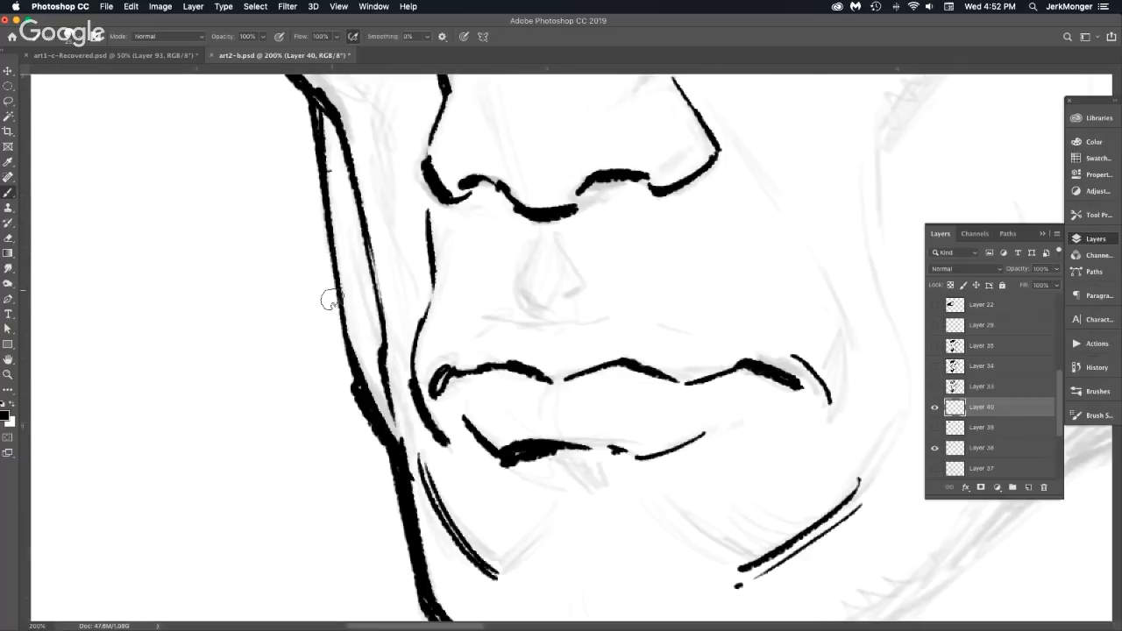
{"action": "left_click_drag", "start_coordinate": [307, 97], "coordinate": [335, 295]}
{"action": "left_click_drag", "start_coordinate": [309, 121], "coordinate": [335, 309]}
Thicken the far cheekbone contour from beside the eye down to the start of the cheek line.
{"action": "key", "text": "super+minus"}
{"action": "key", "text": "super+minus"}
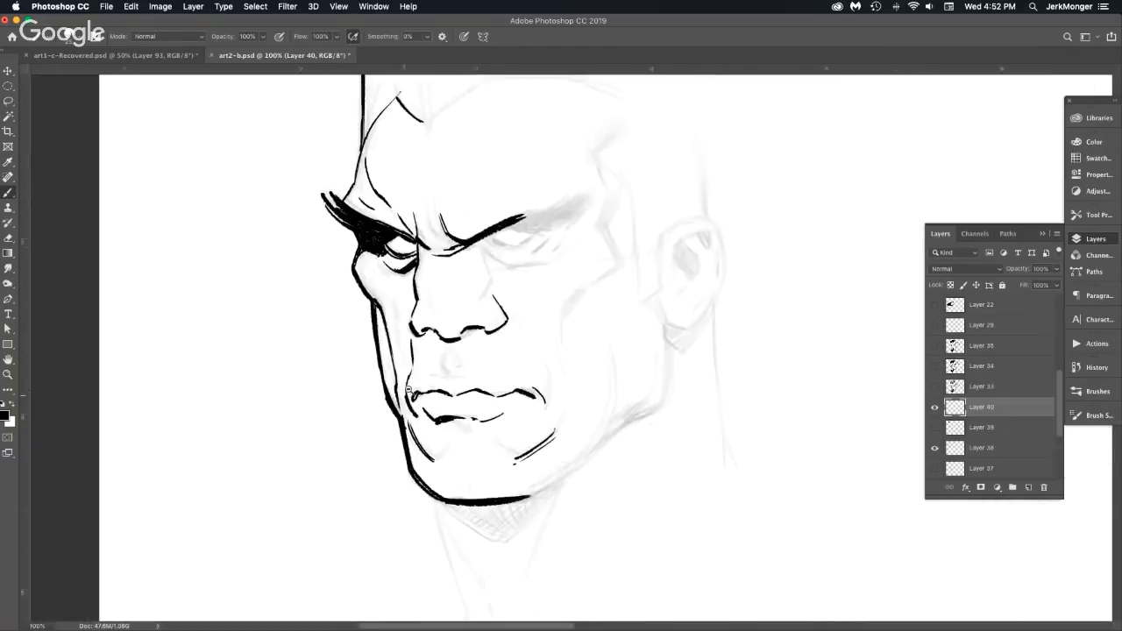
{"action": "key", "text": "super+plus"}
{"action": "key", "text": "super+plus"}
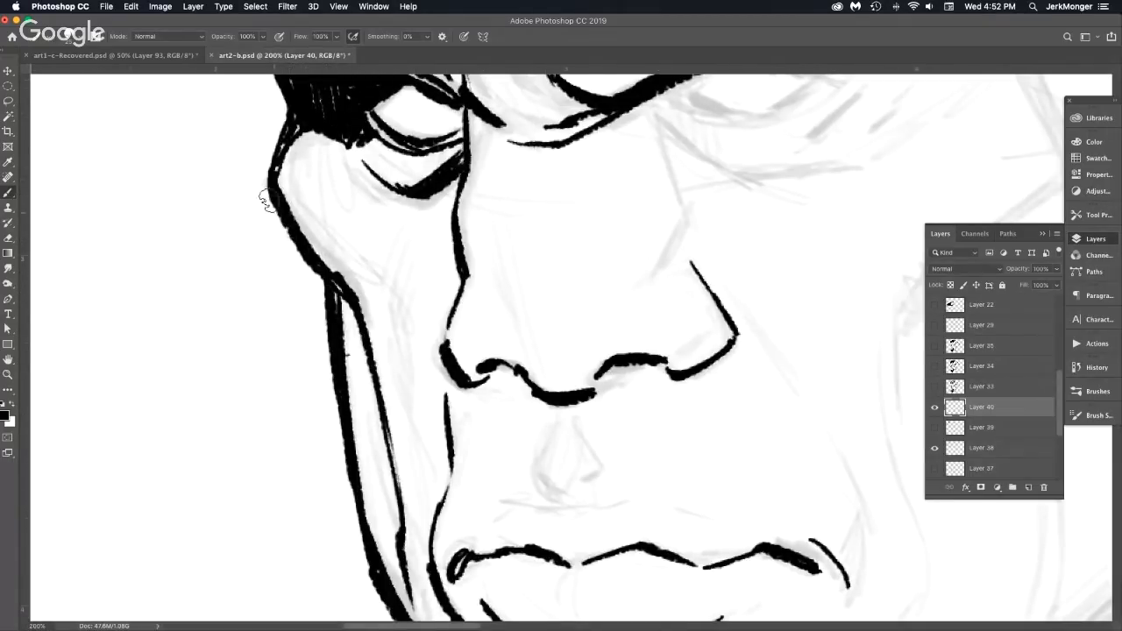
{"action": "left_click_drag", "start_coordinate": [268, 199], "coordinate": [326, 307]}
{"action": "mouse_move", "coordinate": [272, 201]}
{"action": "left_mouse_down"}
{"action": "mouse_move", "coordinate": [329, 313]}
{"action": "mouse_move", "coordinate": [279, 222]}
{"action": "mouse_move", "coordinate": [334, 282]}
{"action": "left_mouse_up"}
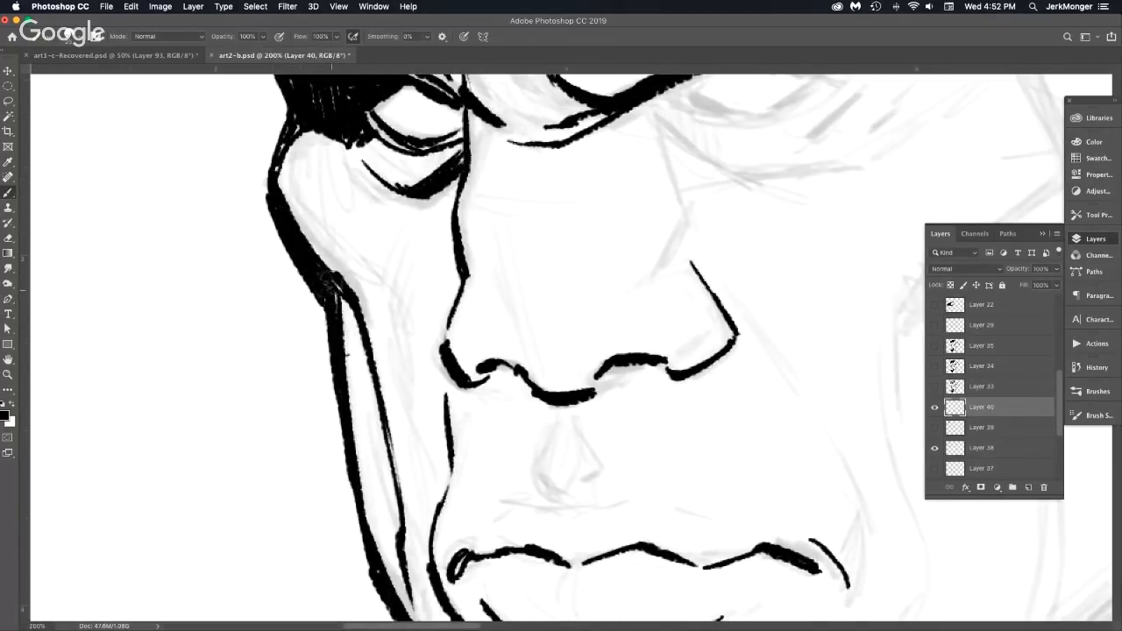
Ink the upper edge of the upper lip and the two philtrum marks beneath the nose.
{"action": "scroll", "coordinate": [407, 211], "scroll_direction": "down", "scroll_amount": 3}
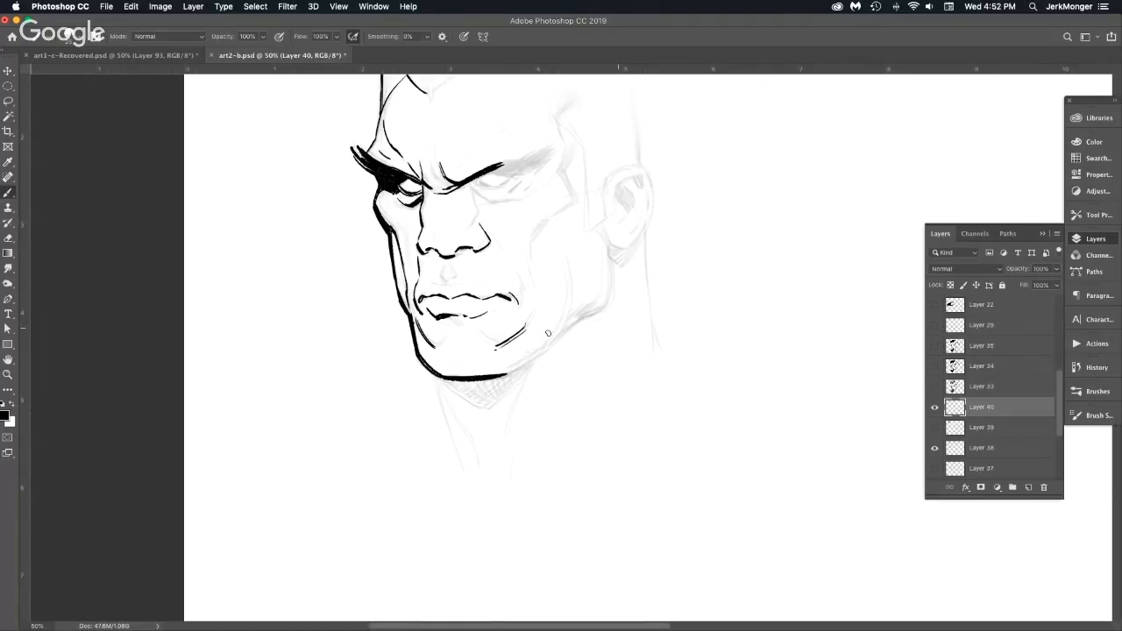
{"action": "scroll", "coordinate": [461, 275], "scroll_direction": "up", "scroll_amount": 5}
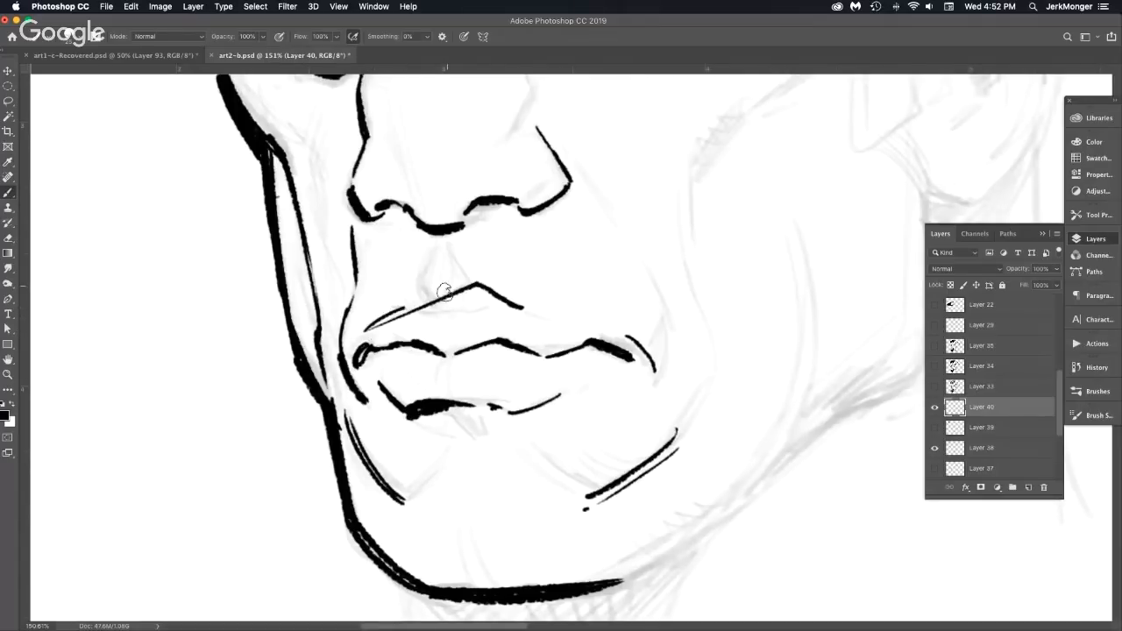
{"action": "mouse_move", "coordinate": [368, 323]}
{"action": "left_mouse_down"}
{"action": "mouse_move", "coordinate": [433, 308]}
{"action": "mouse_move", "coordinate": [412, 305]}
{"action": "mouse_move", "coordinate": [457, 311]}
{"action": "mouse_move", "coordinate": [507, 290]}
{"action": "mouse_move", "coordinate": [460, 310]}
{"action": "mouse_move", "coordinate": [501, 297]}
{"action": "left_mouse_up"}
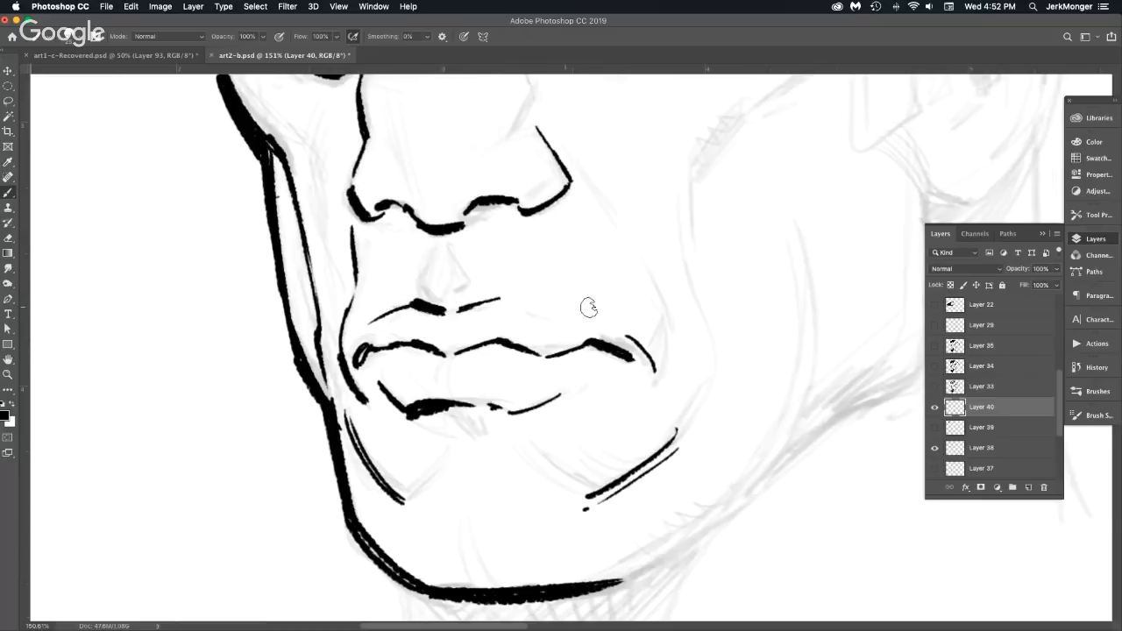
{"action": "mouse_move", "coordinate": [432, 233]}
{"action": "left_mouse_down"}
{"action": "mouse_move", "coordinate": [421, 273]}
{"action": "mouse_move", "coordinate": [438, 290]}
{"action": "mouse_move", "coordinate": [426, 268]}
{"action": "mouse_move", "coordinate": [465, 268]}
{"action": "left_mouse_up"}
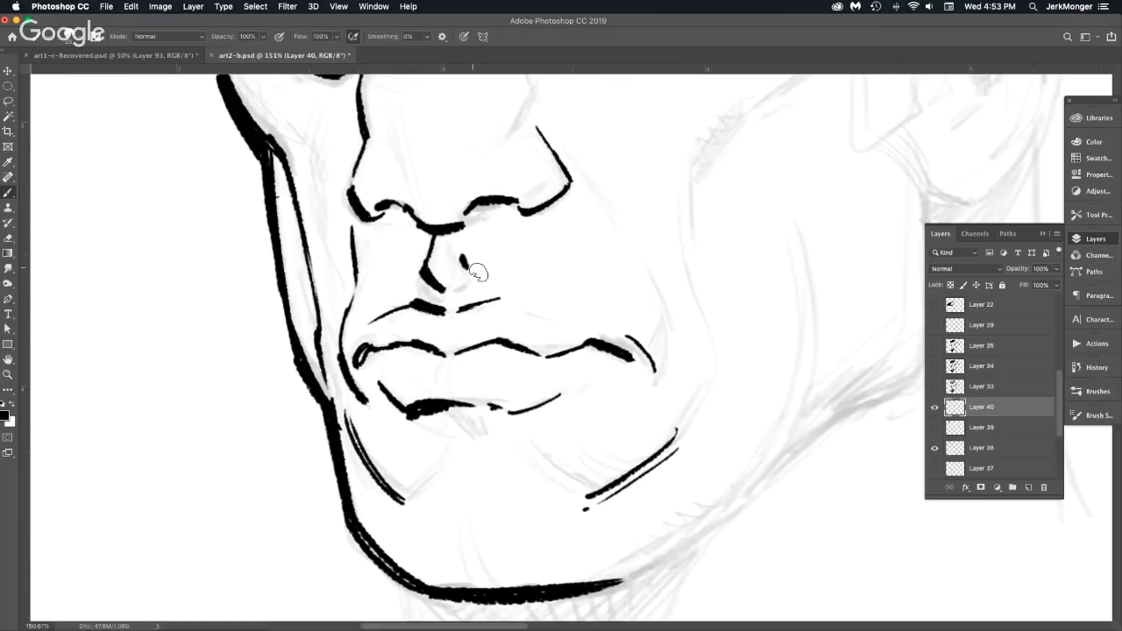
Join the gap in the middle of the line between the lips with a thick black dip.
{"action": "left_click", "coordinate": [633, 411], "text": "alt"}
{"action": "left_click", "coordinate": [634, 411], "text": "alt"}
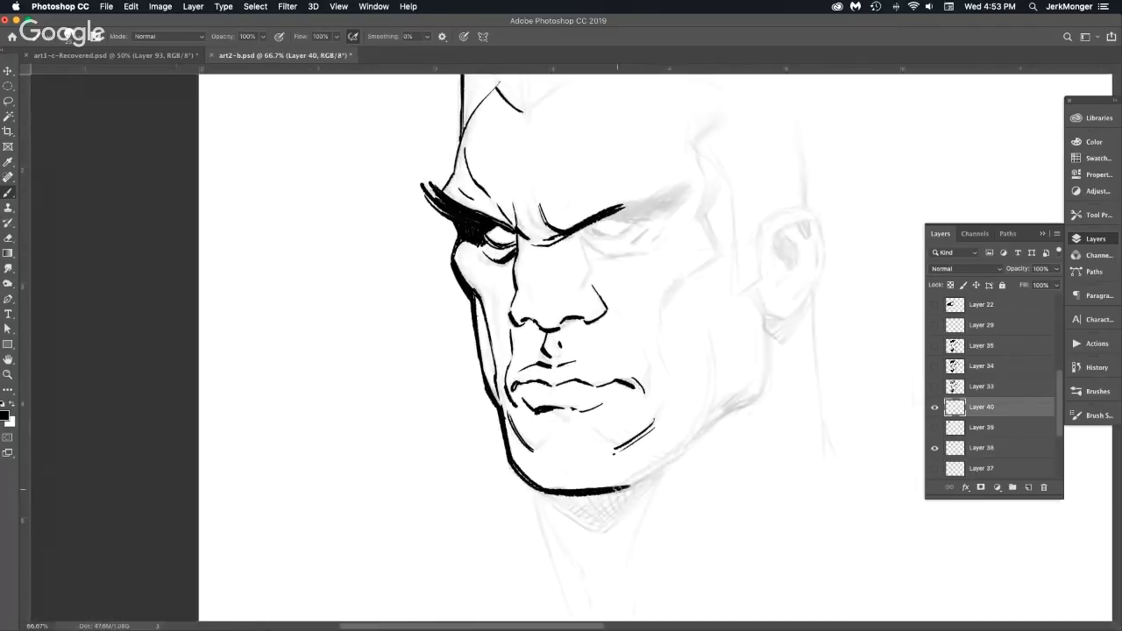
{"action": "left_click", "coordinate": [570, 360]}
{"action": "left_click", "coordinate": [570, 361]}
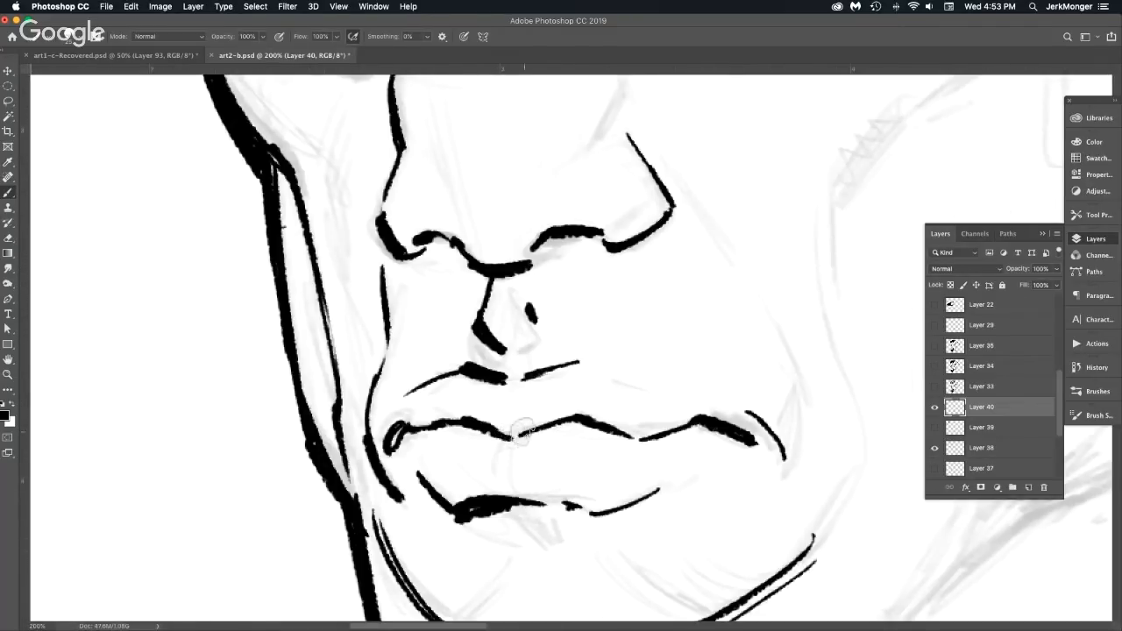
{"action": "left_click_drag", "start_coordinate": [503, 433], "coordinate": [542, 431]}
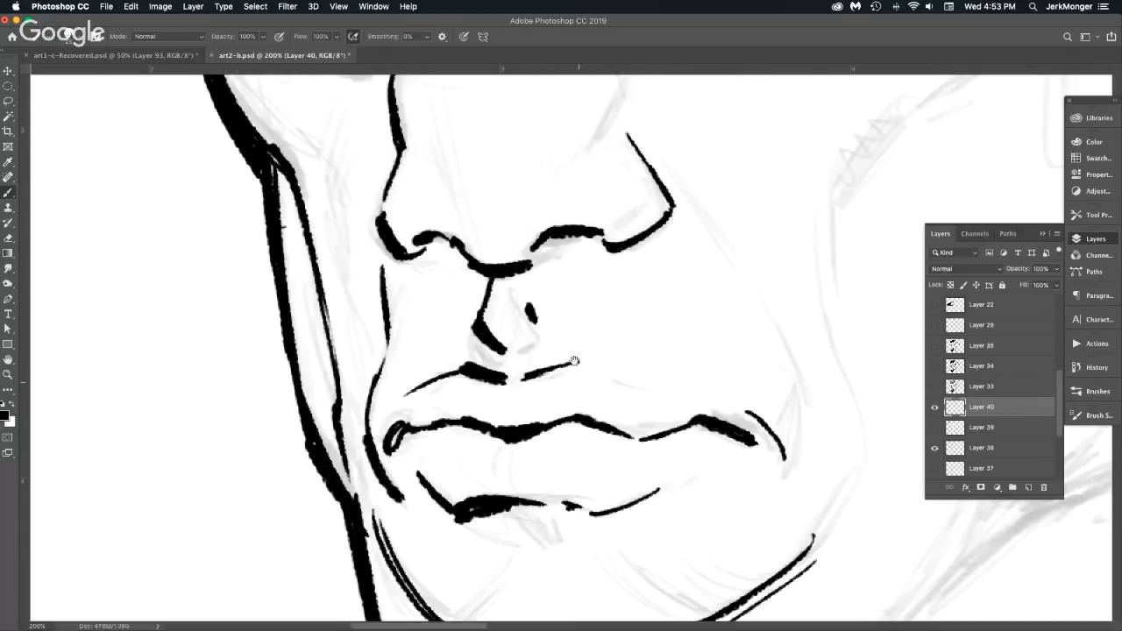
Ink two short vertical lines down the middle of the lower lip and close the lip's underside with curved strokes.
{"action": "left_click_drag", "start_coordinate": [574, 361], "coordinate": [574, 278]}
{"action": "key", "text": "super+minus"}
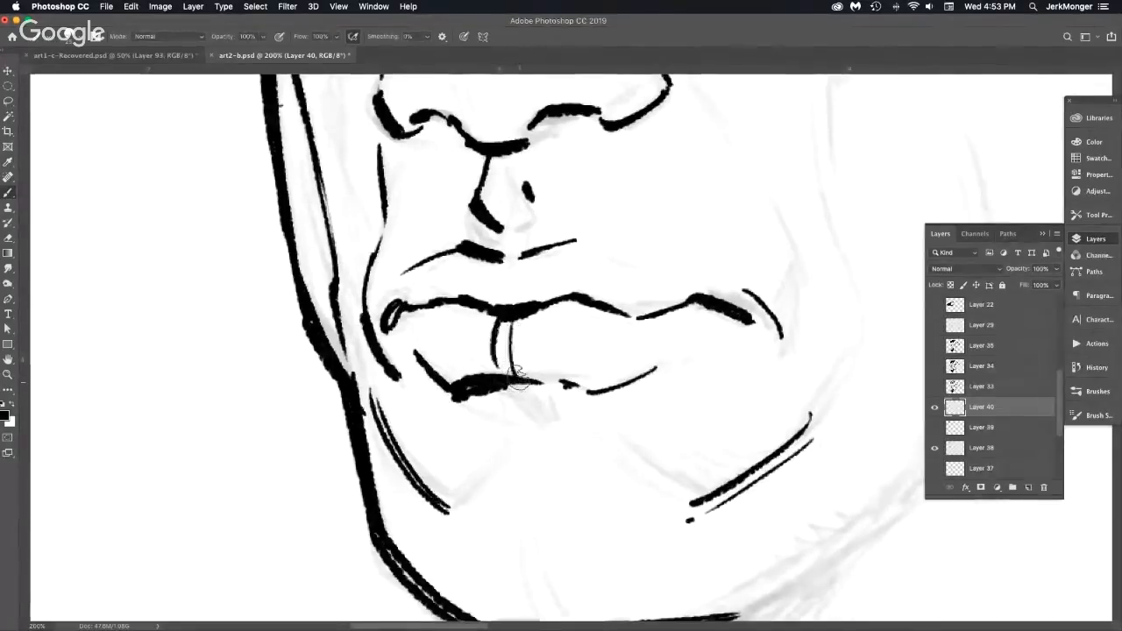
{"action": "key", "text": "super+minus"}
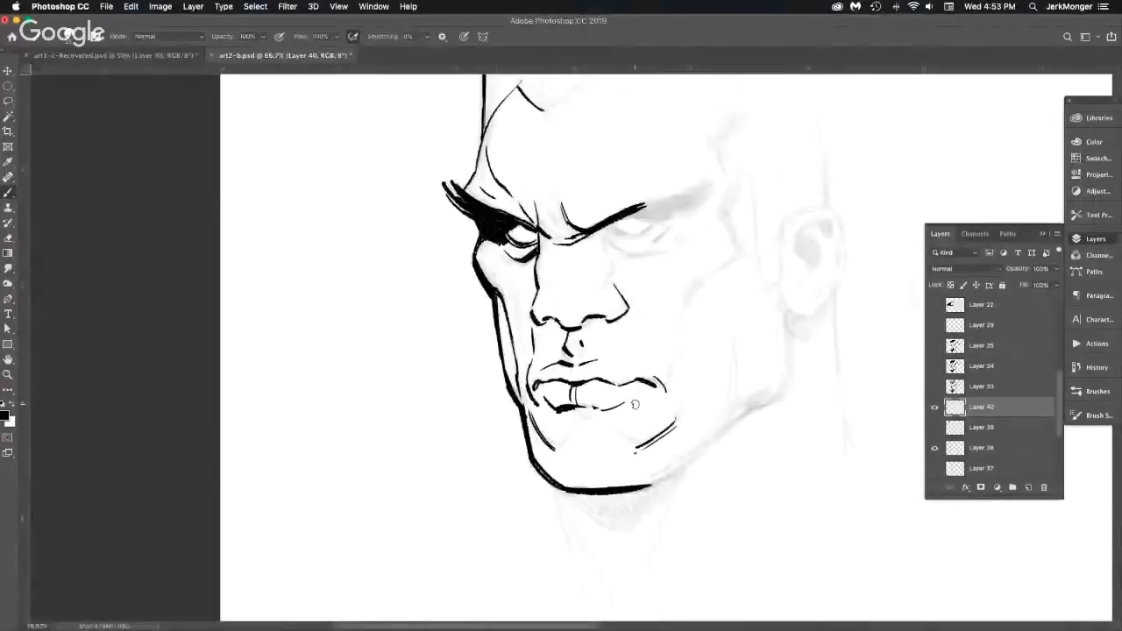
{"action": "left_click_drag", "start_coordinate": [586, 410], "coordinate": [635, 419]}
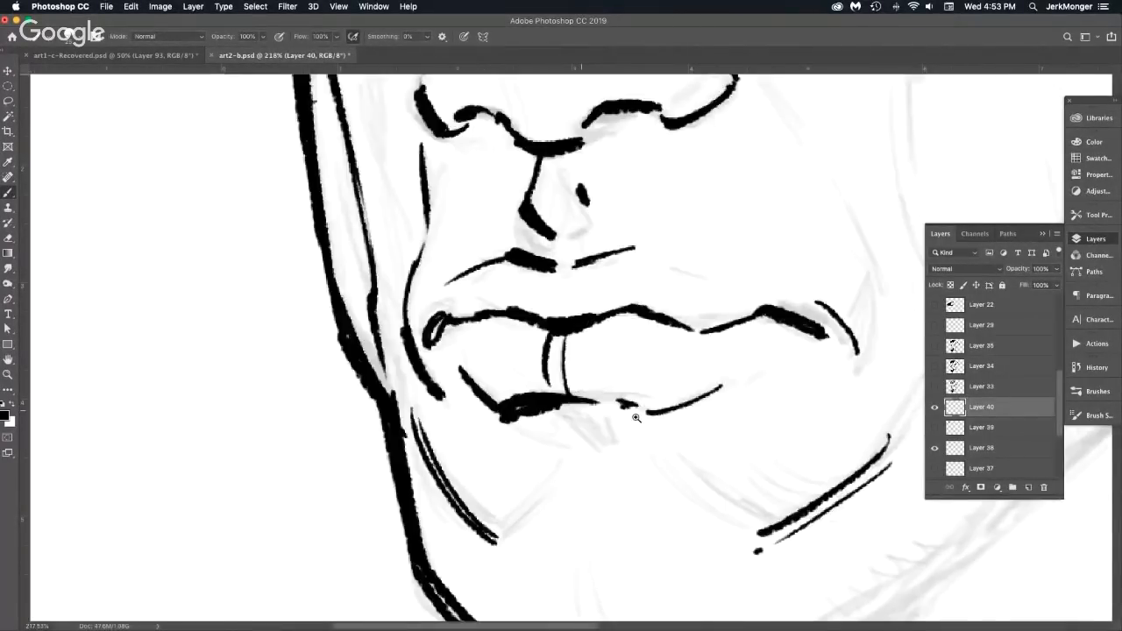
{"action": "key", "text": "super+z"}
{"action": "mouse_move", "coordinate": [514, 417]}
{"action": "left_mouse_down"}
{"action": "mouse_move", "coordinate": [579, 425]}
{"action": "mouse_move", "coordinate": [652, 413]}
{"action": "left_mouse_up"}
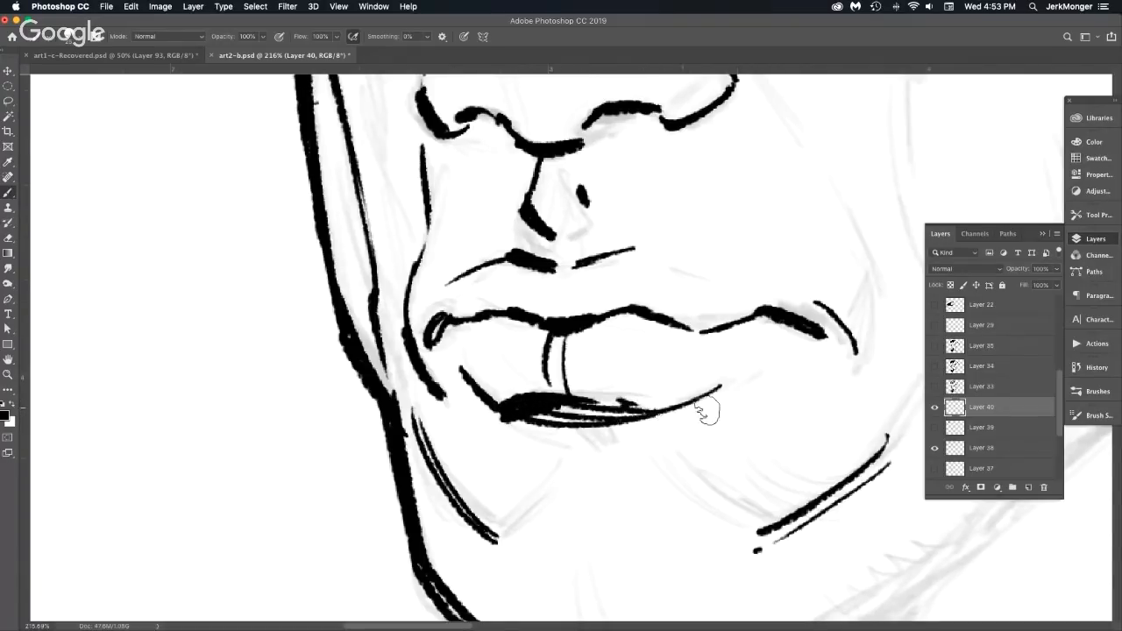
Add inner strokes that turn both chin creases into V shapes, undoing the extra parallel line on the near side.
{"action": "left_click_drag", "start_coordinate": [676, 456], "coordinate": [527, 382]}
{"action": "left_click_drag", "start_coordinate": [345, 467], "coordinate": [358, 428]}
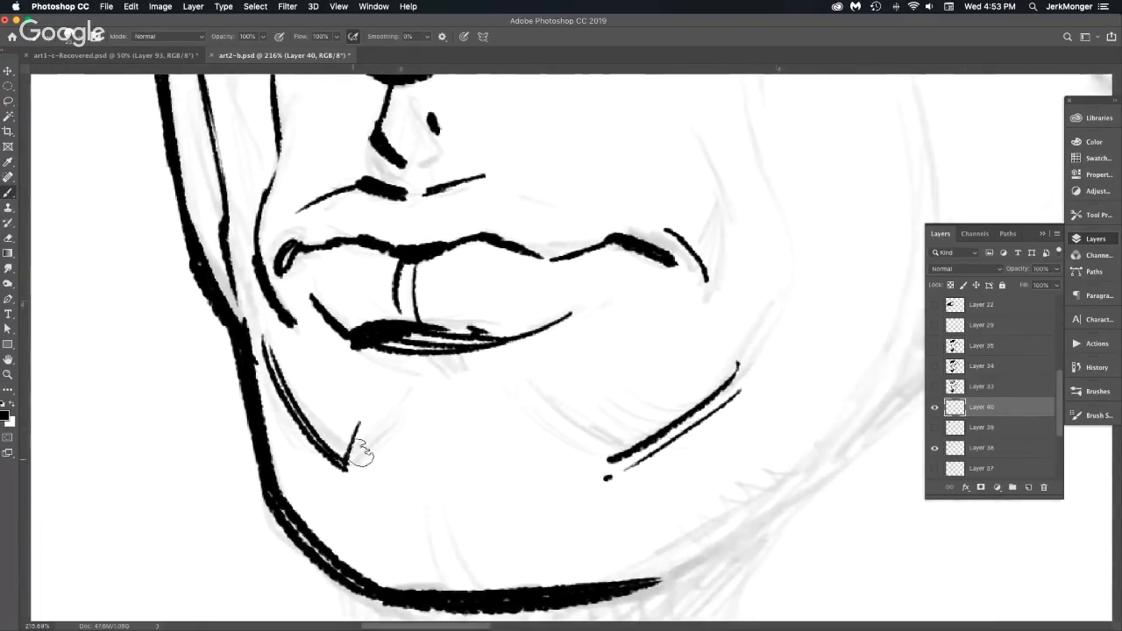
{"action": "left_click_drag", "start_coordinate": [518, 409], "coordinate": [615, 462]}
{"action": "left_click_drag", "start_coordinate": [527, 410], "coordinate": [632, 444]}
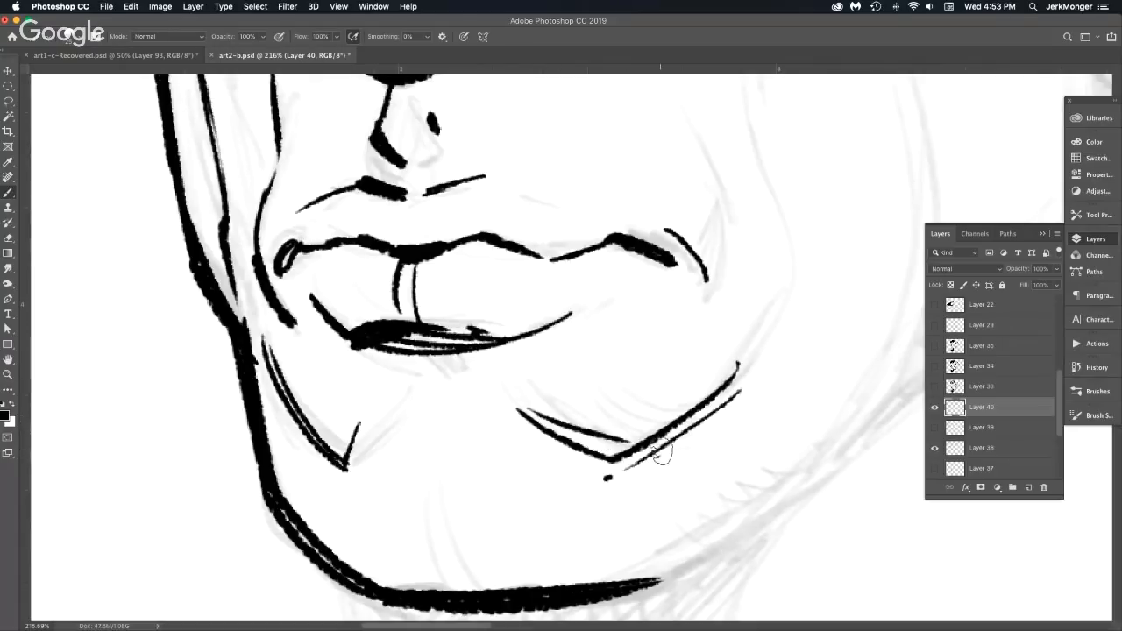
{"action": "key", "text": "super+z"}
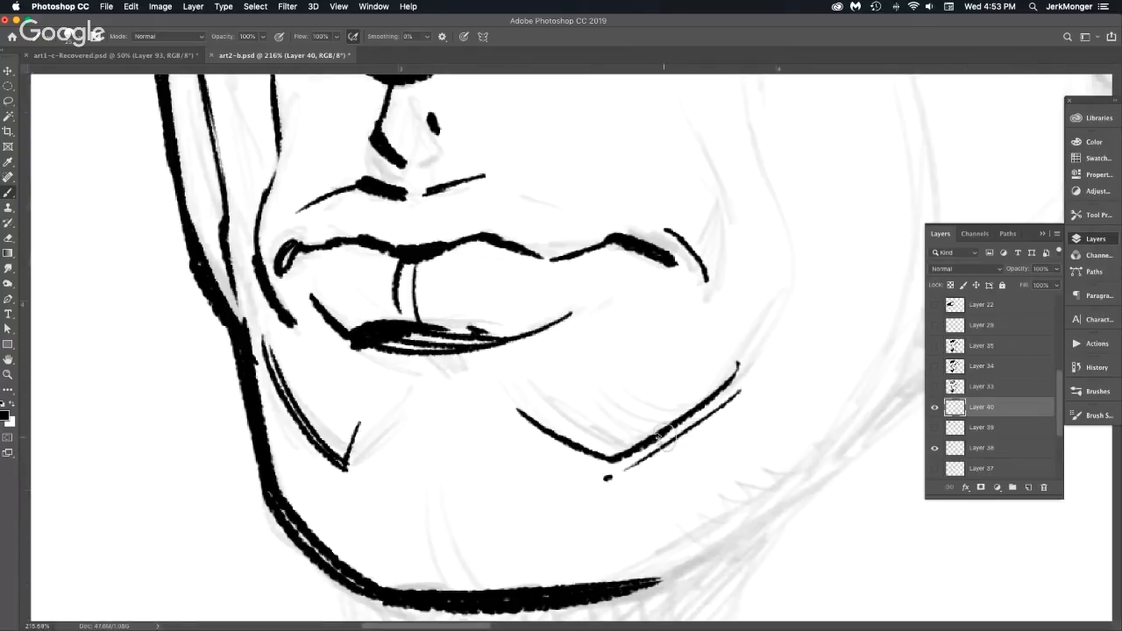
Stop sharing the browser screen in the Google Hangouts session.
{"action": "key", "text": "shift+Tab"}
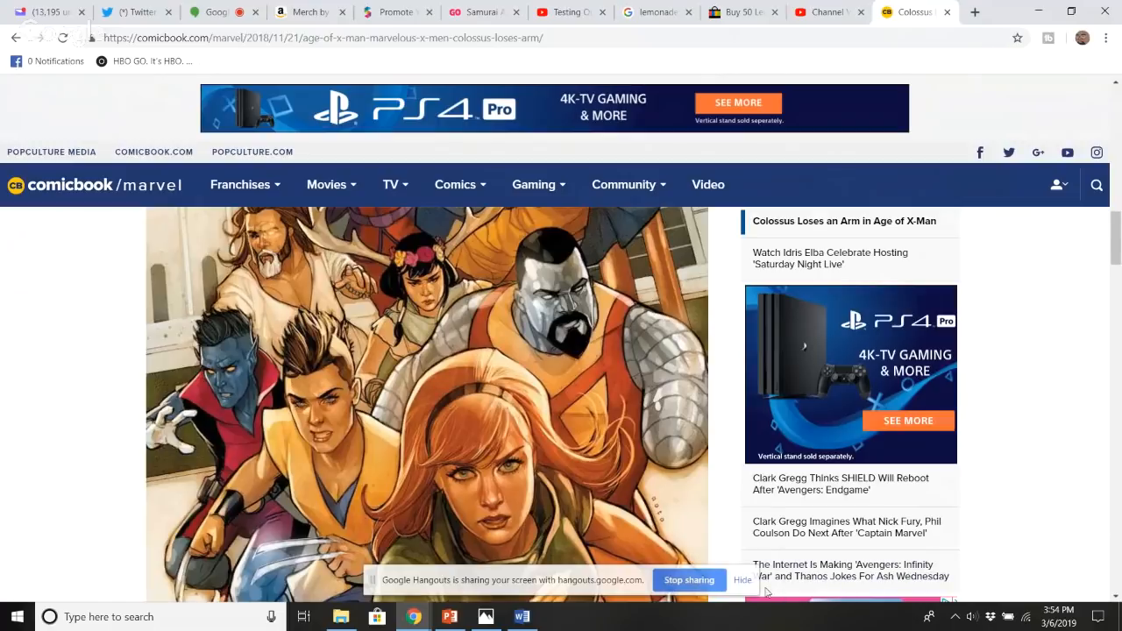
{"action": "left_click", "coordinate": [689, 581]}
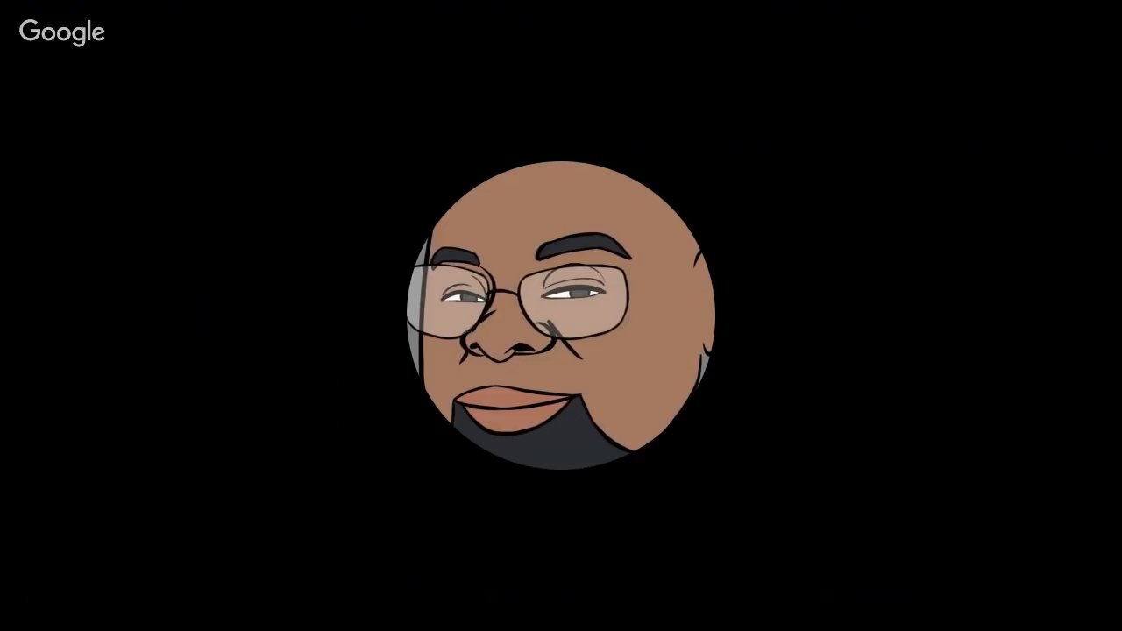
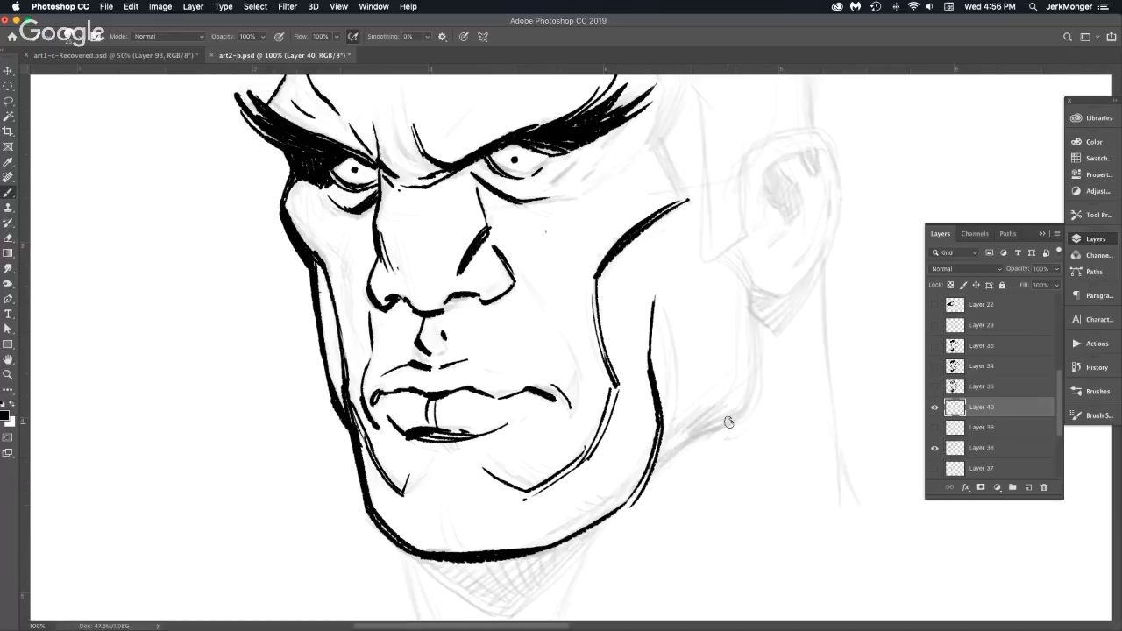
Ink the lower jaw line from the cheek crease toward the near jaw corner, with short shading strokes along its inner side.
{"action": "left_click_drag", "start_coordinate": [675, 458], "coordinate": [541, 574]}
{"action": "left_click", "coordinate": [660, 478]}
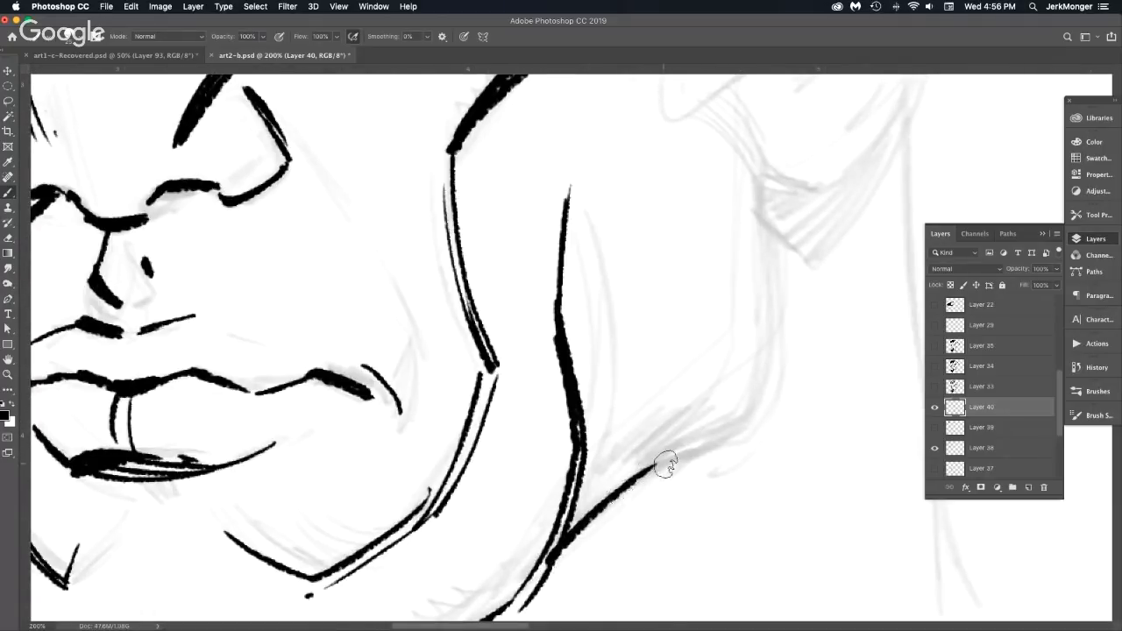
{"action": "mouse_move", "coordinate": [666, 465]}
{"action": "left_mouse_down"}
{"action": "mouse_move", "coordinate": [566, 552]}
{"action": "mouse_move", "coordinate": [660, 472]}
{"action": "mouse_move", "coordinate": [638, 471]}
{"action": "mouse_move", "coordinate": [699, 455]}
{"action": "mouse_move", "coordinate": [626, 470]}
{"action": "mouse_move", "coordinate": [747, 442]}
{"action": "left_mouse_up"}
{"action": "mouse_move", "coordinate": [625, 461]}
{"action": "left_mouse_down"}
{"action": "mouse_move", "coordinate": [725, 443]}
{"action": "mouse_move", "coordinate": [605, 451]}
{"action": "mouse_move", "coordinate": [690, 450]}
{"action": "left_mouse_up"}
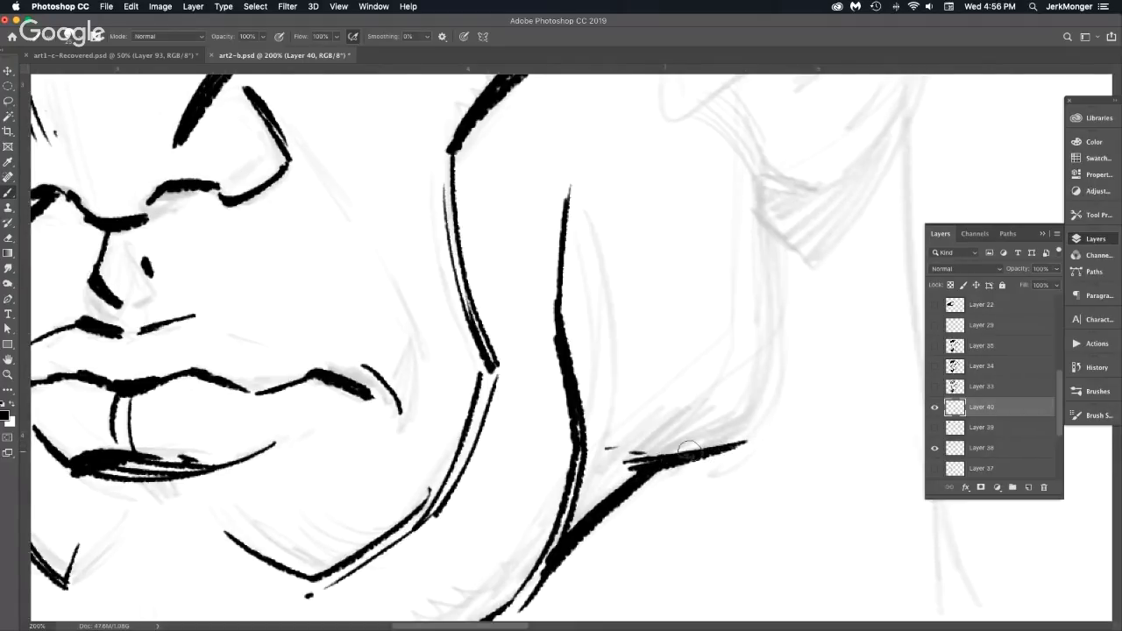
Ink the rear edge of the jaw from below the ear down around the jaw corner and thicken the join.
{"action": "left_click_drag", "start_coordinate": [780, 400], "coordinate": [707, 453]}
{"action": "mouse_move", "coordinate": [682, 195]}
{"action": "left_mouse_down"}
{"action": "mouse_move", "coordinate": [705, 432]}
{"action": "mouse_move", "coordinate": [691, 471]}
{"action": "left_mouse_up"}
{"action": "left_click_drag", "start_coordinate": [645, 504], "coordinate": [694, 463]}
{"action": "left_click_drag", "start_coordinate": [705, 440], "coordinate": [645, 502]}
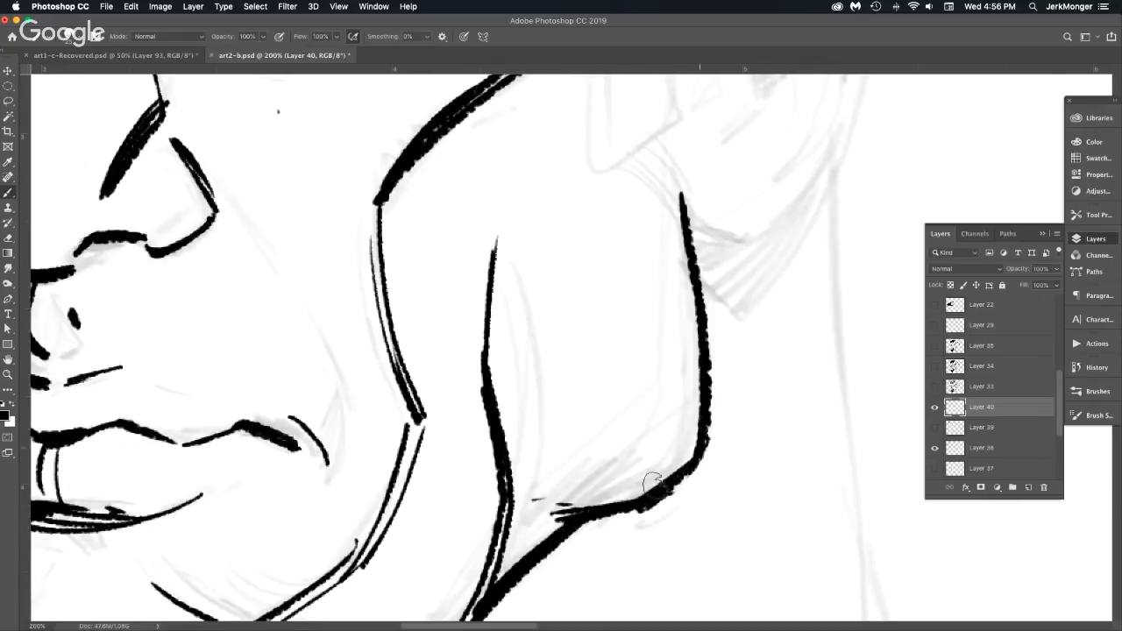
{"action": "scroll", "coordinate": [734, 249], "scroll_direction": "down", "scroll_amount": 2}
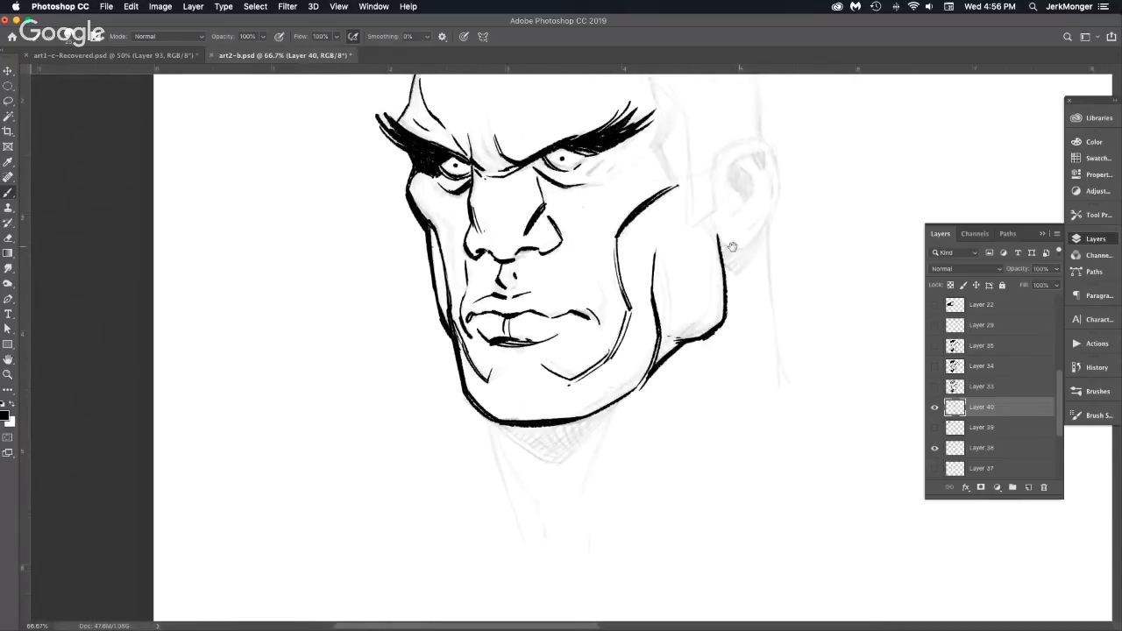
Ink the far edge of the neck below the chin, plus a curved muscle line running down the throat inside it.
{"action": "scroll", "coordinate": [500, 432], "scroll_direction": "up", "scroll_amount": 1}
{"action": "mouse_move", "coordinate": [505, 399]}
{"action": "left_mouse_down"}
{"action": "mouse_move", "coordinate": [408, 318]}
{"action": "mouse_move", "coordinate": [368, 301]}
{"action": "mouse_move", "coordinate": [406, 451]}
{"action": "left_mouse_up"}
{"action": "left_click_drag", "start_coordinate": [373, 333], "coordinate": [426, 487]}
{"action": "left_click_drag", "start_coordinate": [376, 326], "coordinate": [417, 457]}
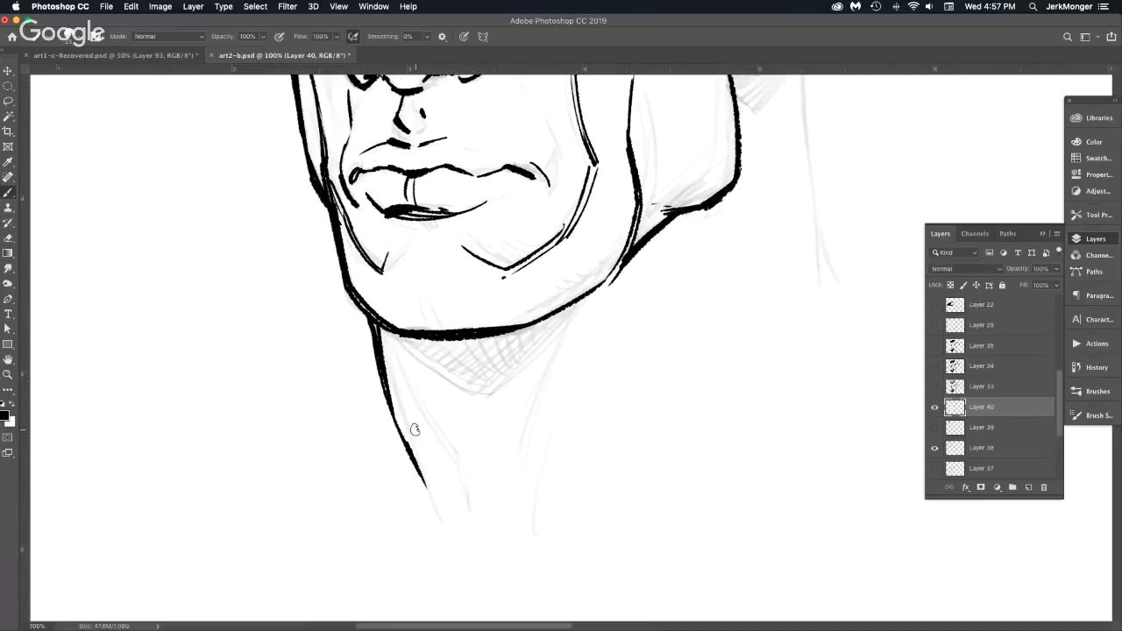
{"action": "mouse_move", "coordinate": [393, 334]}
{"action": "left_mouse_down"}
{"action": "mouse_move", "coordinate": [412, 407]}
{"action": "mouse_move", "coordinate": [442, 447]}
{"action": "mouse_move", "coordinate": [399, 353]}
{"action": "mouse_move", "coordinate": [445, 447]}
{"action": "left_mouse_up"}
{"action": "mouse_move", "coordinate": [402, 359]}
{"action": "left_mouse_down"}
{"action": "mouse_move", "coordinate": [440, 440]}
{"action": "mouse_move", "coordinate": [462, 547]}
{"action": "left_mouse_up"}
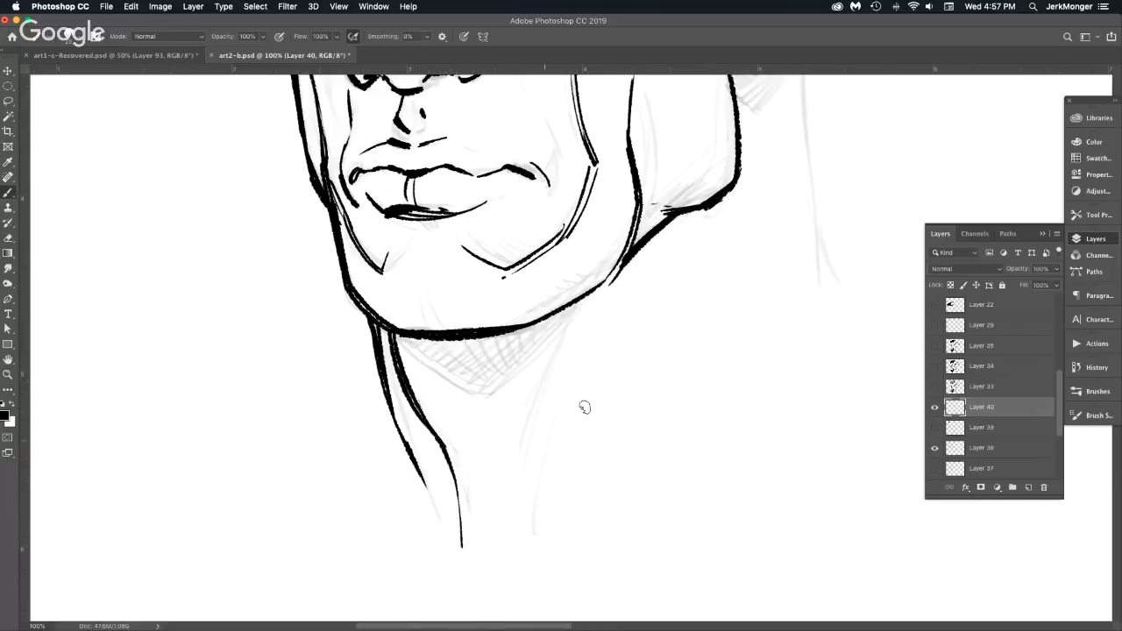
Ink the near throat line down from the jaw with a broken lower end, and outline the V-shaped shadow under the chin.
{"action": "left_click_drag", "start_coordinate": [603, 283], "coordinate": [550, 376]}
{"action": "mouse_move", "coordinate": [590, 300]}
{"action": "left_mouse_down"}
{"action": "mouse_move", "coordinate": [536, 399]}
{"action": "mouse_move", "coordinate": [524, 457]}
{"action": "left_mouse_up"}
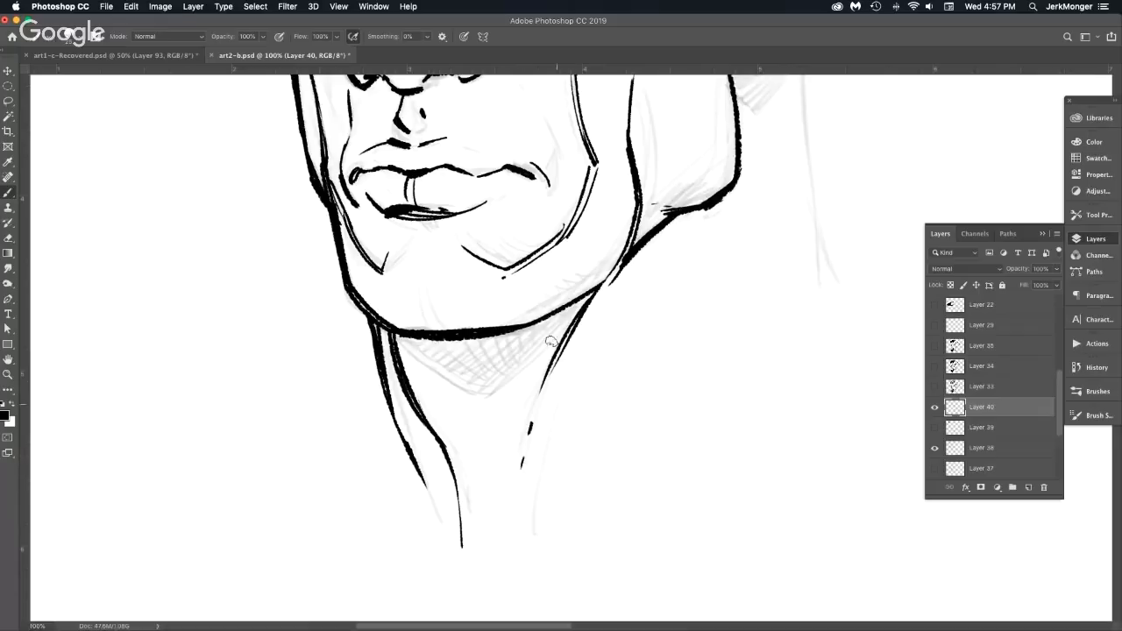
{"action": "left_click_drag", "start_coordinate": [400, 347], "coordinate": [457, 404]}
{"action": "left_click_drag", "start_coordinate": [472, 408], "coordinate": [563, 344]}
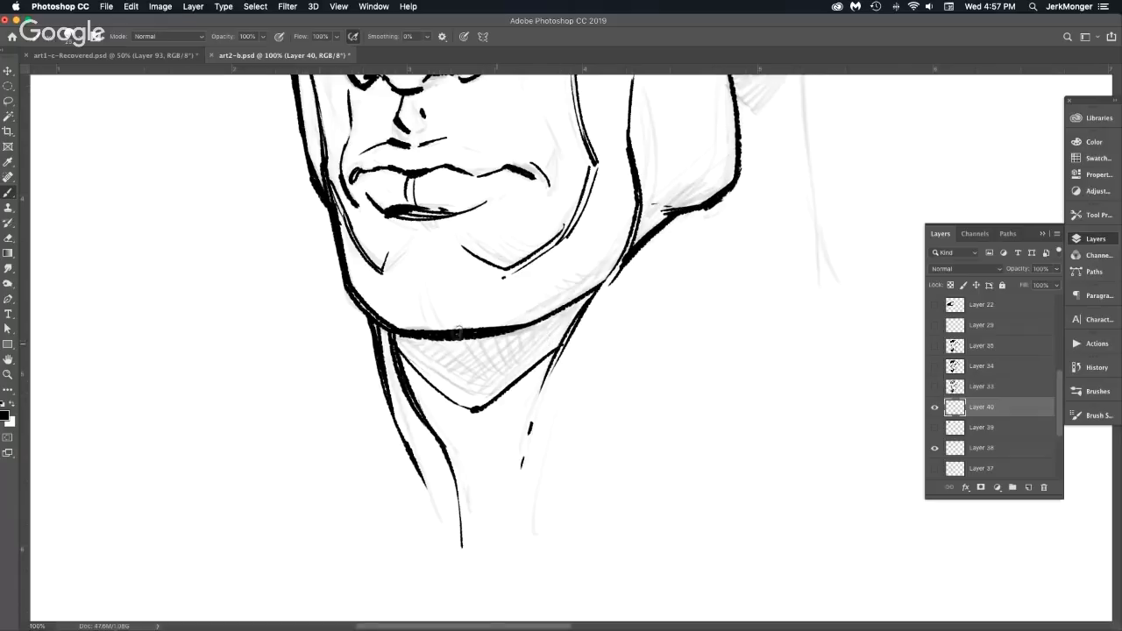
Fill the V-shaped shadow under the chin with dense, near-vertical hatching strokes.
{"action": "left_click_drag", "start_coordinate": [398, 338], "coordinate": [473, 406]}
{"action": "mouse_move", "coordinate": [433, 331]}
{"action": "left_mouse_down"}
{"action": "mouse_move", "coordinate": [478, 405]}
{"action": "mouse_move", "coordinate": [444, 335]}
{"action": "left_mouse_up"}
{"action": "mouse_move", "coordinate": [479, 411]}
{"action": "left_mouse_down"}
{"action": "mouse_move", "coordinate": [461, 343]}
{"action": "mouse_move", "coordinate": [485, 399]}
{"action": "mouse_move", "coordinate": [477, 328]}
{"action": "mouse_move", "coordinate": [497, 387]}
{"action": "mouse_move", "coordinate": [489, 328]}
{"action": "left_mouse_up"}
{"action": "mouse_move", "coordinate": [507, 396]}
{"action": "left_mouse_down"}
{"action": "mouse_move", "coordinate": [498, 326]}
{"action": "mouse_move", "coordinate": [505, 340]}
{"action": "mouse_move", "coordinate": [511, 332]}
{"action": "left_mouse_up"}
{"action": "left_click_drag", "start_coordinate": [525, 369], "coordinate": [521, 331]}
{"action": "left_click_drag", "start_coordinate": [531, 372], "coordinate": [529, 326]}
{"action": "left_click_drag", "start_coordinate": [543, 363], "coordinate": [542, 318]}
{"action": "left_click_drag", "start_coordinate": [556, 352], "coordinate": [553, 311]}
{"action": "left_click_drag", "start_coordinate": [574, 347], "coordinate": [570, 302]}
{"action": "left_click_drag", "start_coordinate": [589, 314], "coordinate": [579, 294]}
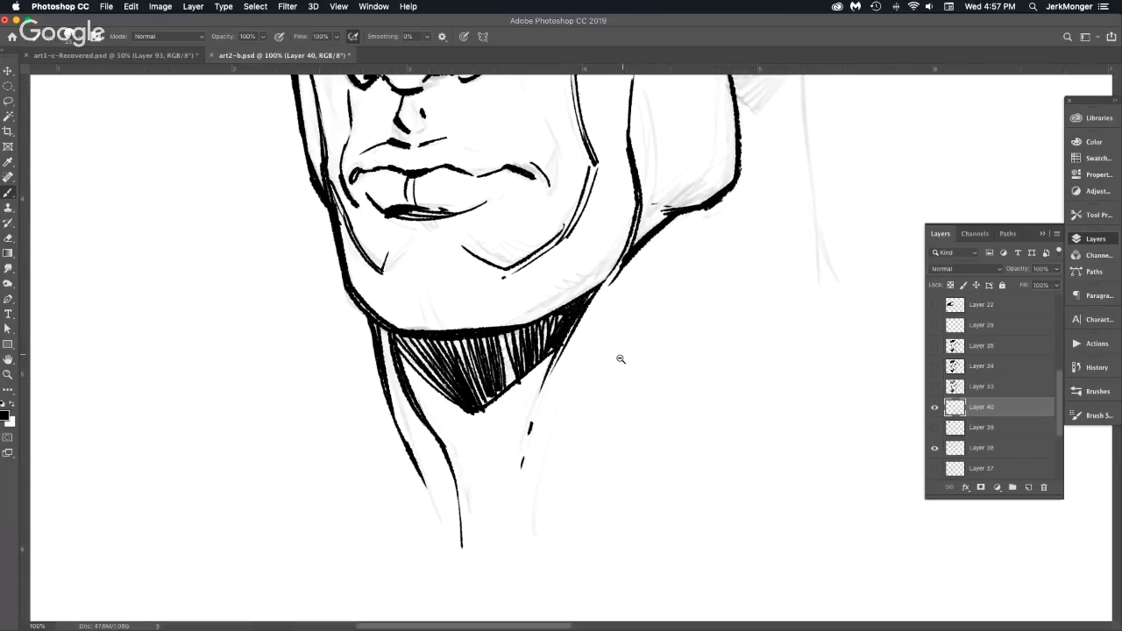
{"action": "scroll", "coordinate": [623, 355], "scroll_direction": "down", "scroll_amount": 2}
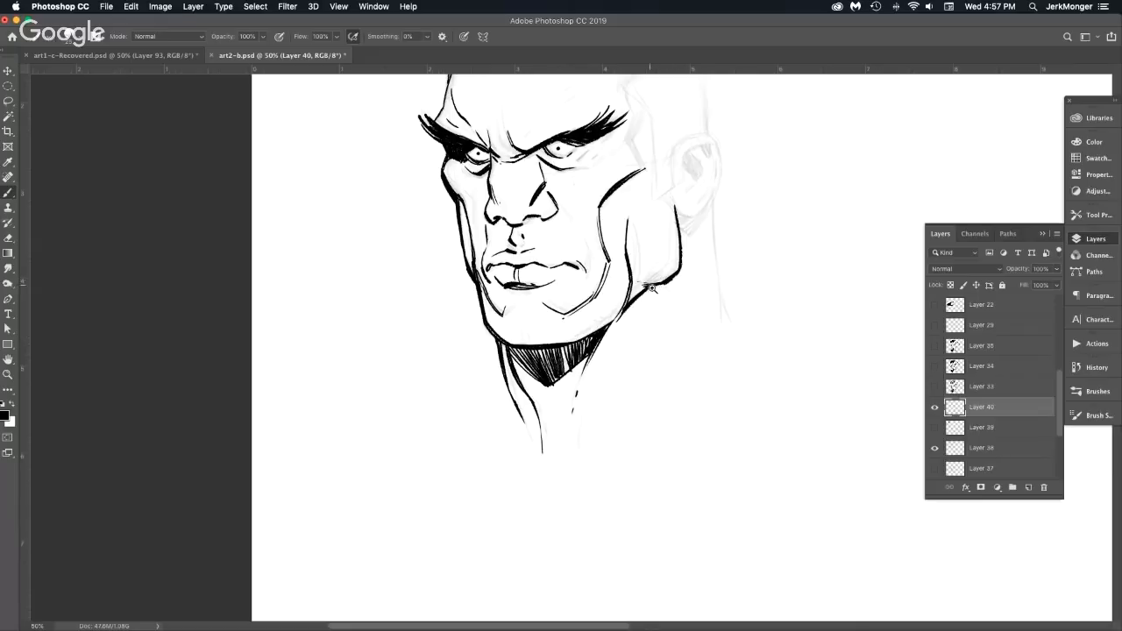
Add short shading ticks along the inner side of the near jaw corner and along the lower jaw line beside the chin.
{"action": "scroll", "coordinate": [680, 293], "scroll_direction": "up", "scroll_amount": 3}
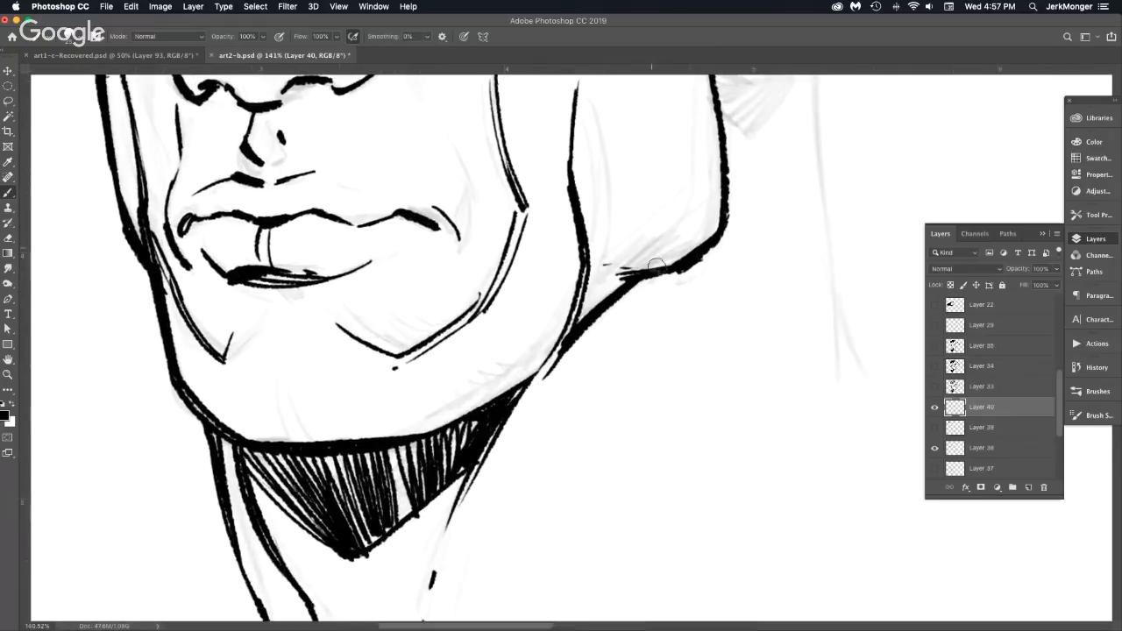
{"action": "left_click_drag", "start_coordinate": [665, 273], "coordinate": [719, 300]}
{"action": "key", "text": "super+z"}
{"action": "left_click_drag", "start_coordinate": [657, 262], "coordinate": [671, 267]}
{"action": "left_click_drag", "start_coordinate": [676, 256], "coordinate": [682, 264]}
{"action": "left_click_drag", "start_coordinate": [687, 250], "coordinate": [698, 253]}
{"action": "left_click_drag", "start_coordinate": [703, 240], "coordinate": [707, 249]}
{"action": "left_click_drag", "start_coordinate": [450, 416], "coordinate": [538, 370]}
{"action": "left_click_drag", "start_coordinate": [594, 322], "coordinate": [524, 397]}
{"action": "mouse_move", "coordinate": [564, 351]}
{"action": "left_mouse_down"}
{"action": "mouse_move", "coordinate": [503, 415]}
{"action": "mouse_move", "coordinate": [573, 343]}
{"action": "mouse_move", "coordinate": [508, 404]}
{"action": "mouse_move", "coordinate": [562, 346]}
{"action": "left_mouse_up"}
{"action": "scroll", "coordinate": [608, 370], "scroll_direction": "down", "scroll_amount": 6}
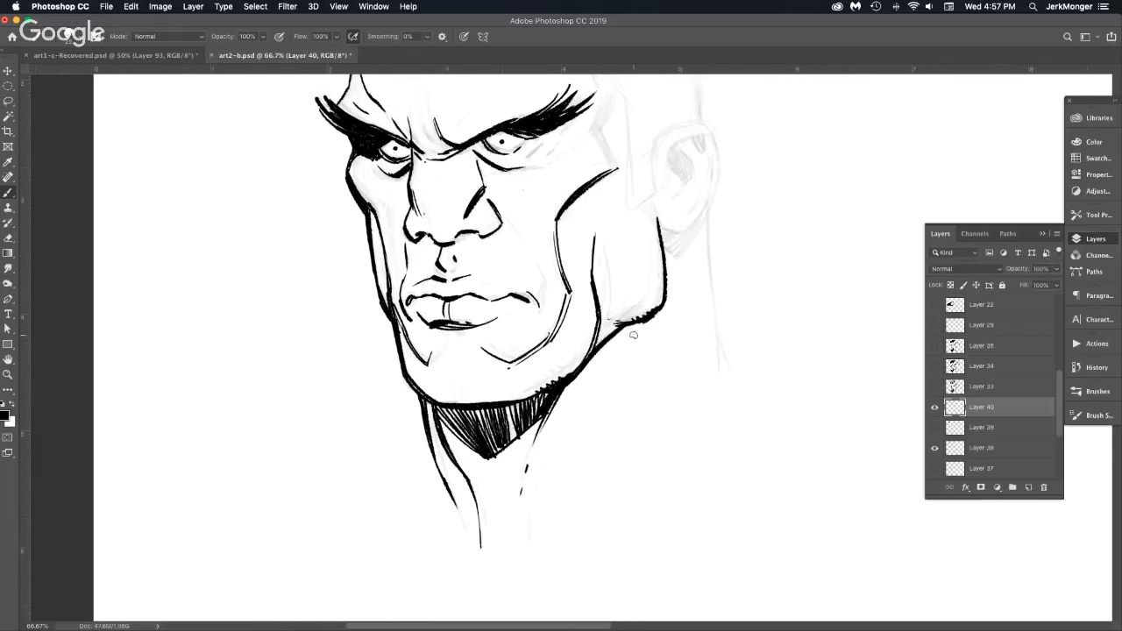
Ink a curved double line closing the outer corner of the near eye below the upper lid.
{"action": "scroll", "coordinate": [665, 235], "scroll_direction": "up", "scroll_amount": 5}
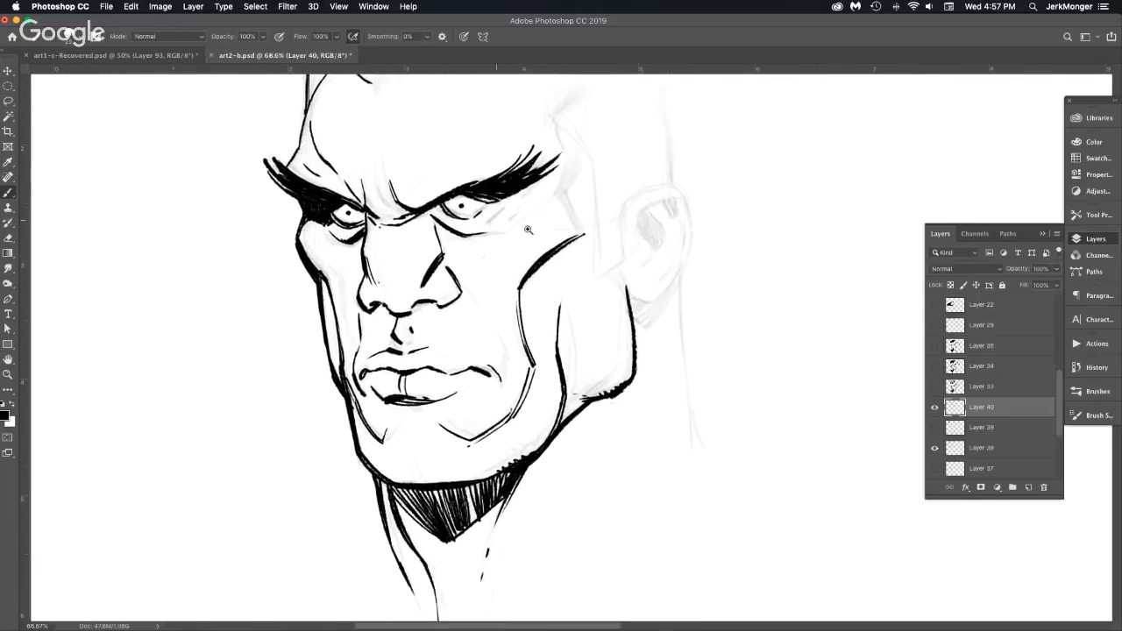
{"action": "left_click_drag", "start_coordinate": [452, 218], "coordinate": [493, 178]}
{"action": "key", "text": "super+z"}
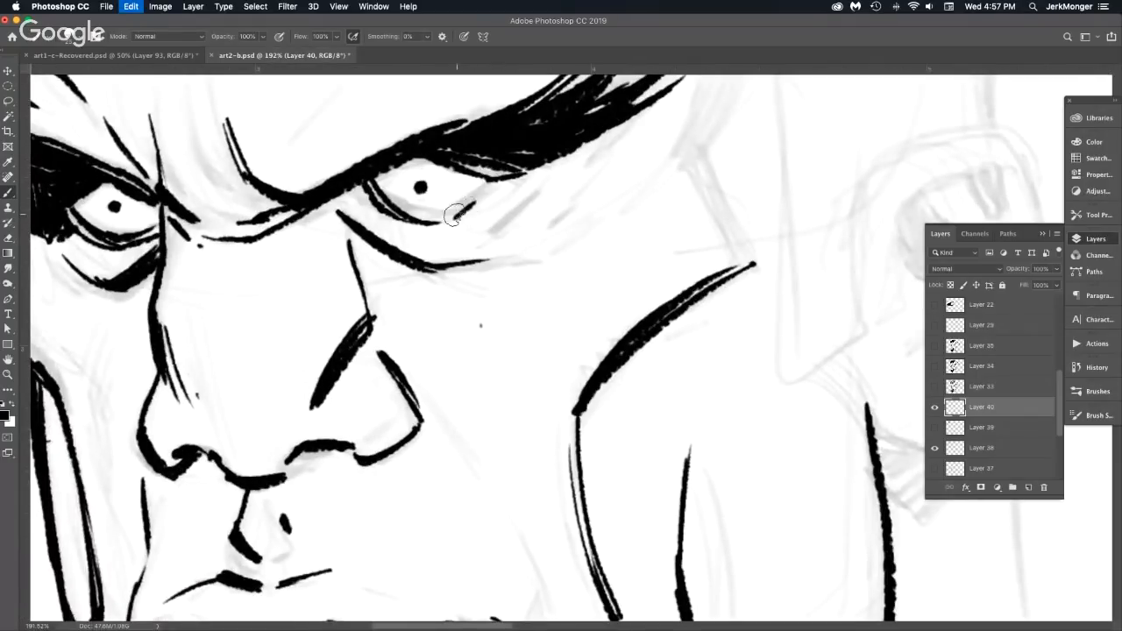
{"action": "left_click_drag", "start_coordinate": [455, 218], "coordinate": [498, 180]}
{"action": "scroll", "coordinate": [513, 219], "scroll_direction": "down", "scroll_amount": 6}
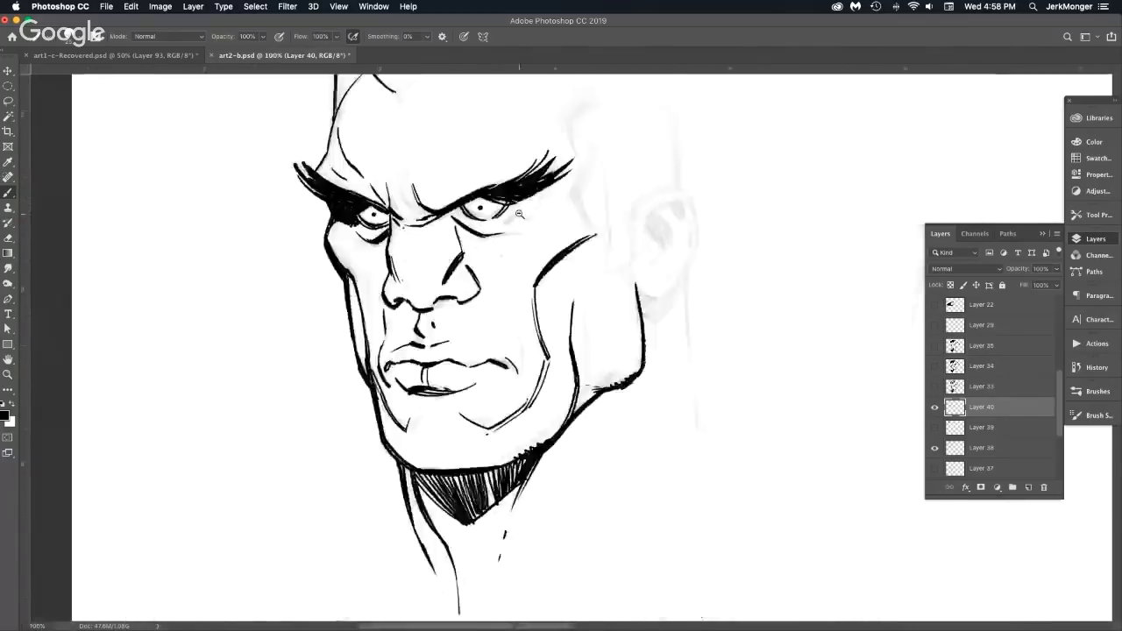
Ink a second curved crease outside the near eye, running down from the dark brow.
{"action": "scroll", "coordinate": [530, 211], "scroll_direction": "up", "scroll_amount": 6}
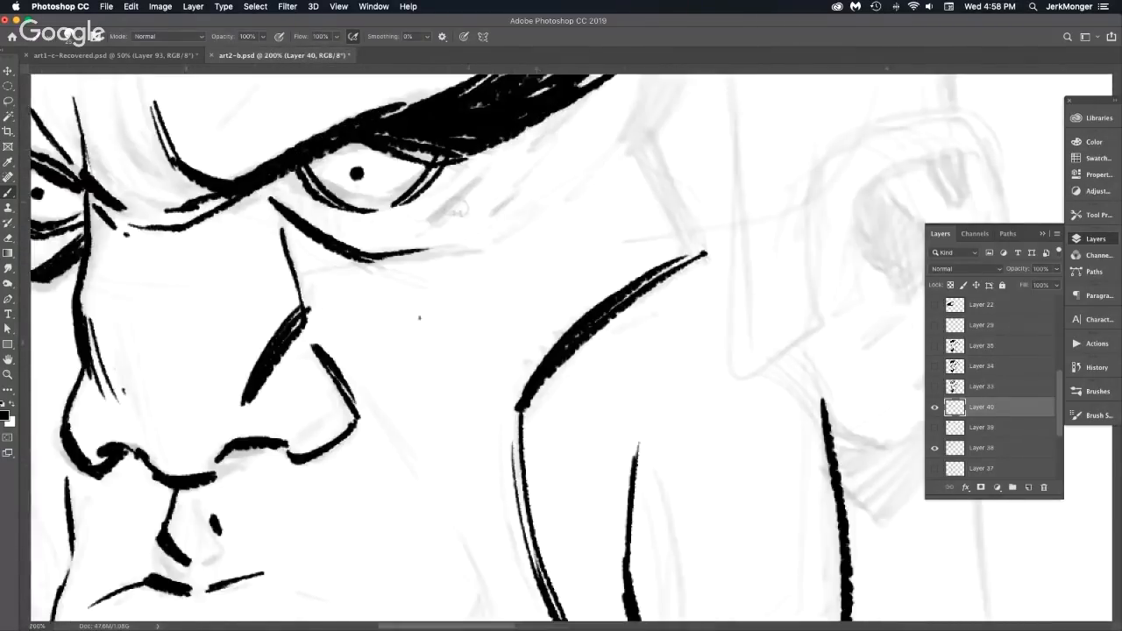
{"action": "left_click_drag", "start_coordinate": [491, 148], "coordinate": [539, 221]}
{"action": "key", "text": "super+z"}
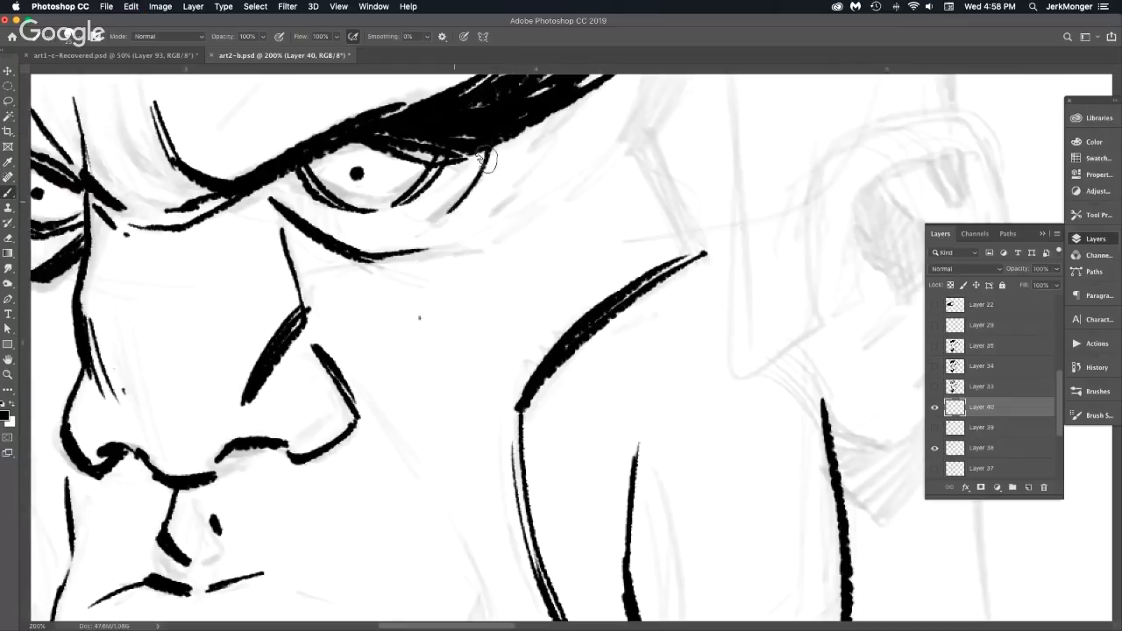
{"action": "mouse_move", "coordinate": [496, 146]}
{"action": "left_mouse_down"}
{"action": "mouse_move", "coordinate": [492, 173]}
{"action": "mouse_move", "coordinate": [454, 208]}
{"action": "left_mouse_up"}
{"action": "scroll", "coordinate": [482, 214], "scroll_direction": "down", "scroll_amount": 6}
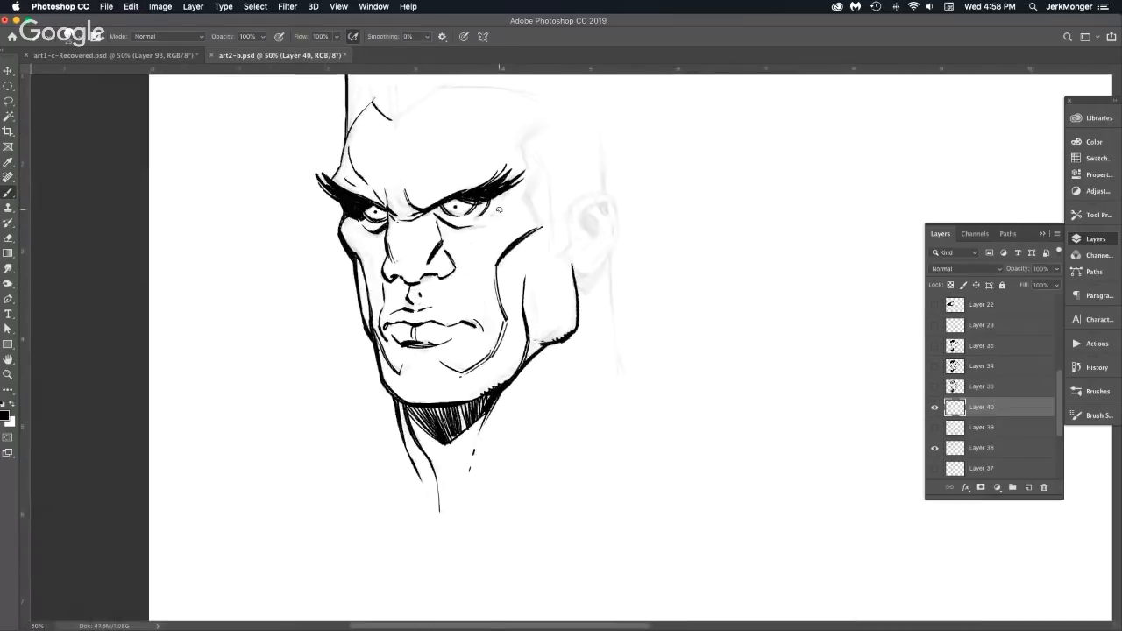
Fill the inner corner of the near eye with solid black between the brow and the lower eye crease.
{"action": "scroll", "coordinate": [447, 213], "scroll_direction": "up", "scroll_amount": 5}
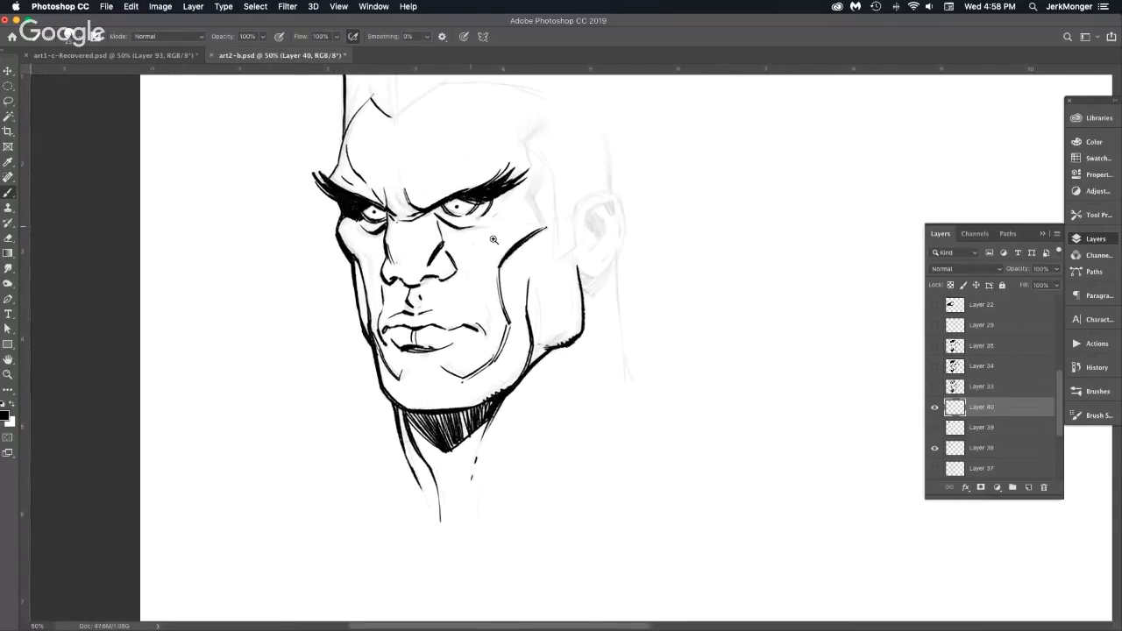
{"action": "left_click_drag", "start_coordinate": [434, 199], "coordinate": [530, 261]}
{"action": "key", "text": "super+z"}
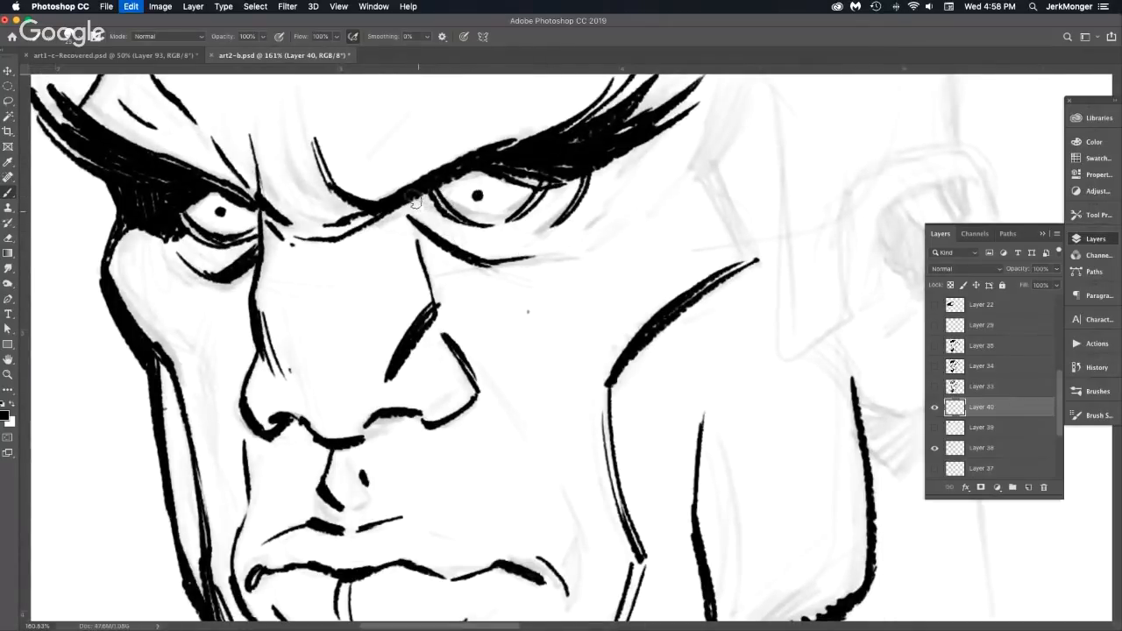
{"action": "left_click_drag", "start_coordinate": [414, 204], "coordinate": [452, 235]}
{"action": "mouse_move", "coordinate": [426, 194]}
{"action": "left_mouse_down"}
{"action": "mouse_move", "coordinate": [435, 235]}
{"action": "mouse_move", "coordinate": [452, 238]}
{"action": "left_mouse_up"}
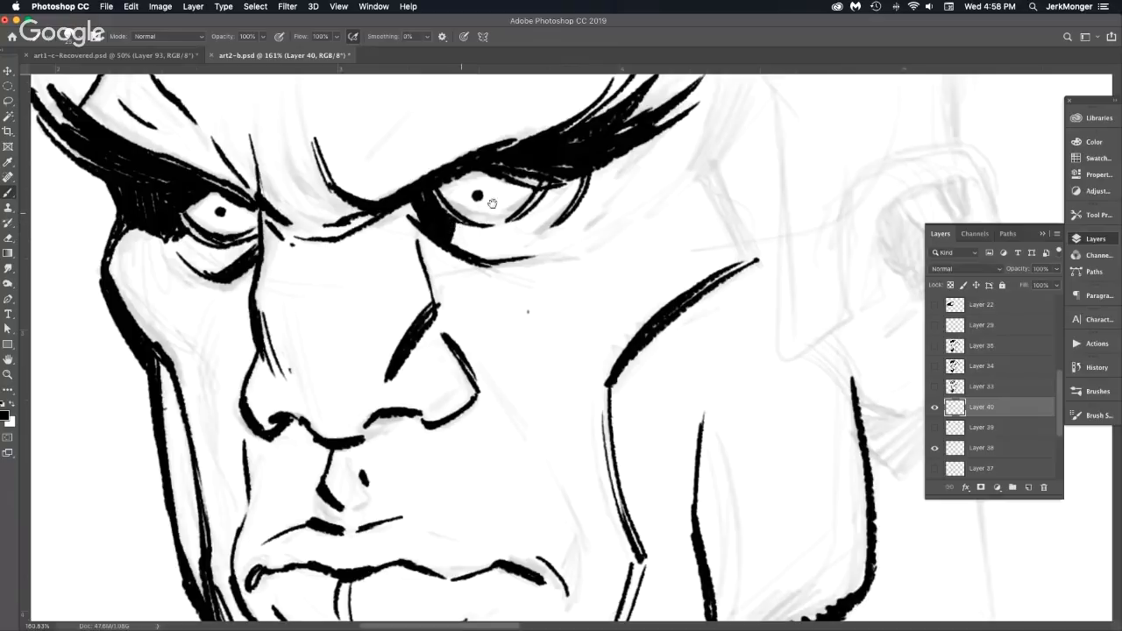
{"action": "left_click", "coordinate": [482, 245], "text": "alt"}
{"action": "left_click", "coordinate": [454, 243], "text": "super"}
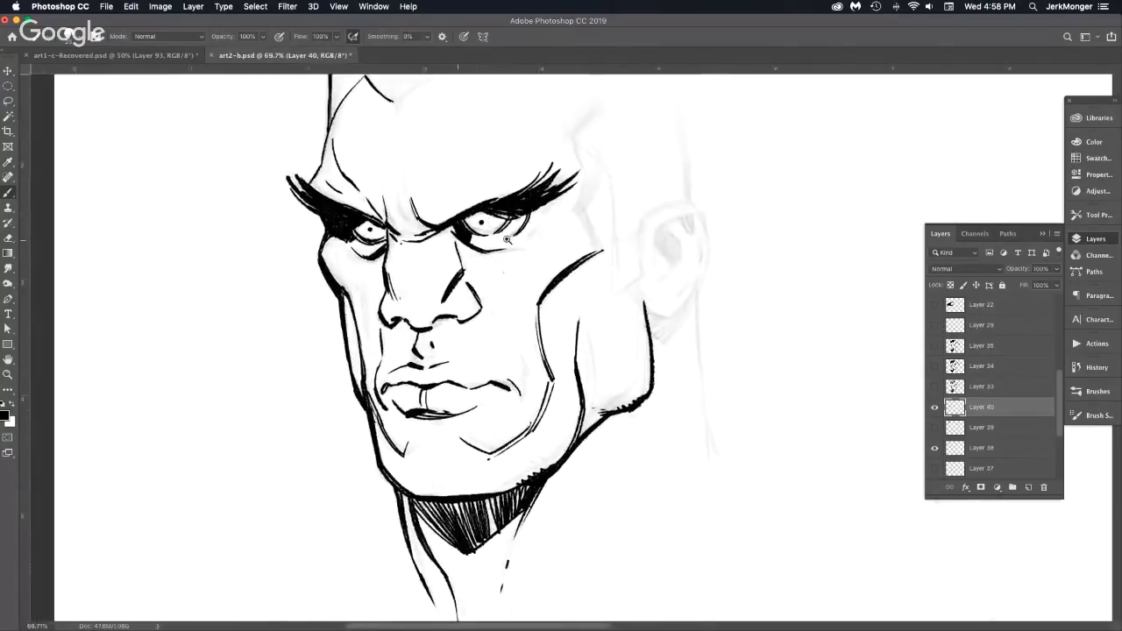
Ink a dark wedge beside the nose bridge, extending the near eye's inner corner shadow under the brow.
{"action": "left_click_drag", "start_coordinate": [402, 250], "coordinate": [479, 242]}
{"action": "key", "text": "super+z"}
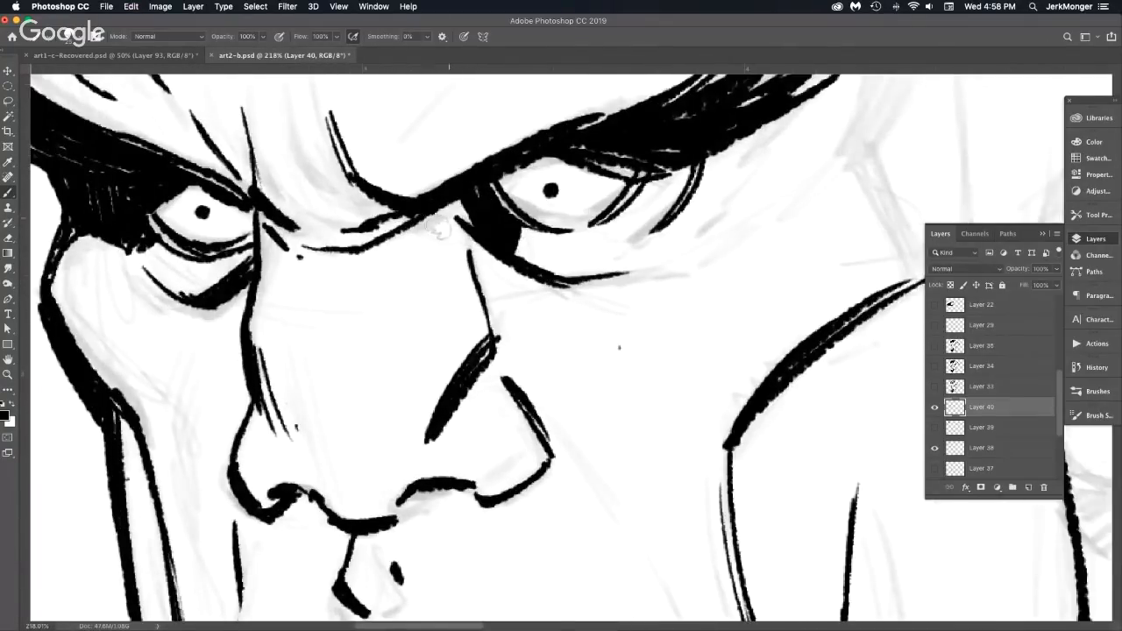
{"action": "mouse_move", "coordinate": [409, 249]}
{"action": "left_mouse_down"}
{"action": "mouse_move", "coordinate": [440, 239]}
{"action": "mouse_move", "coordinate": [456, 188]}
{"action": "mouse_move", "coordinate": [436, 237]}
{"action": "mouse_move", "coordinate": [462, 195]}
{"action": "left_mouse_up"}
{"action": "left_click", "coordinate": [496, 273], "text": "alt"}
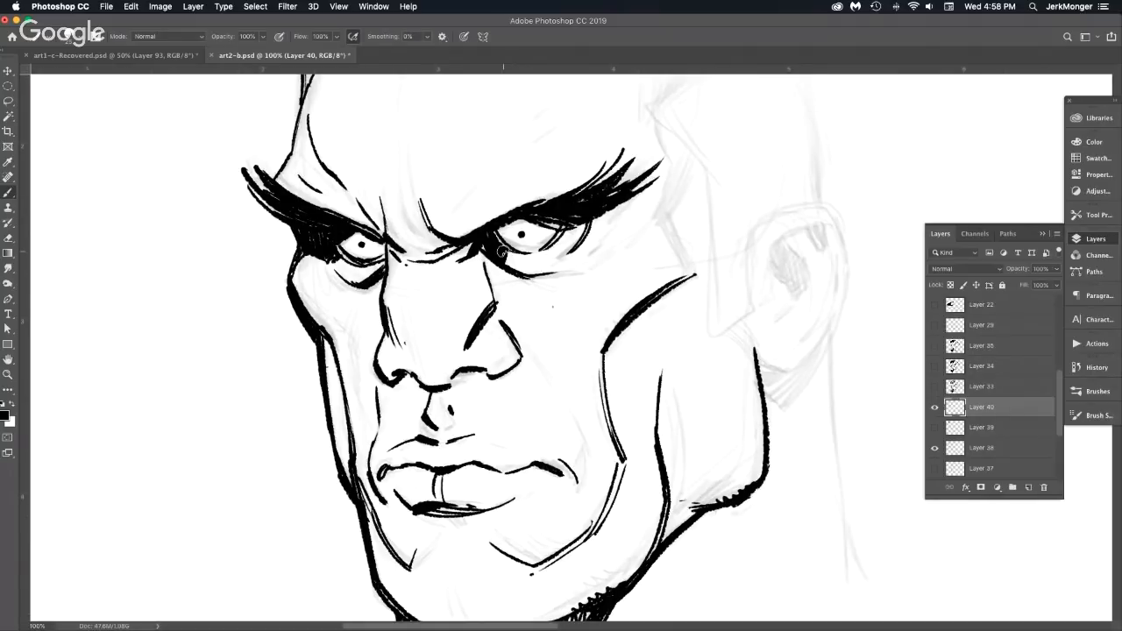
Retouch the lower edge of the black shadow beside the far eye with white.
{"action": "scroll", "coordinate": [337, 255], "scroll_direction": "up", "scroll_amount": 3}
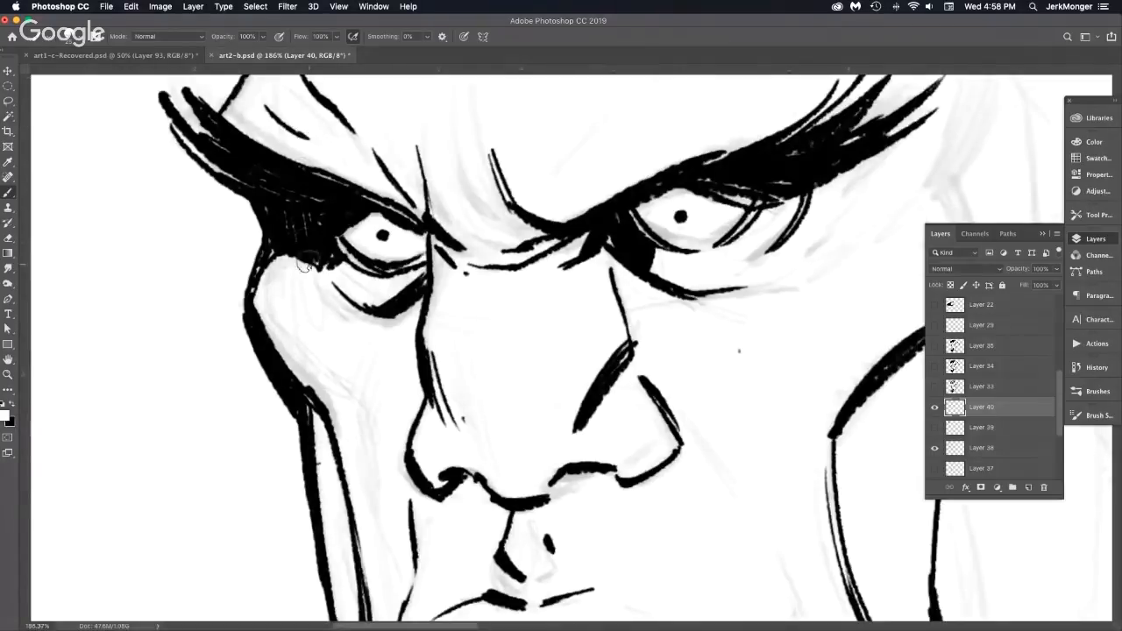
{"action": "left_click_drag", "start_coordinate": [309, 225], "coordinate": [322, 271]}
{"action": "left_click", "coordinate": [764, 321], "text": "alt+super"}
{"action": "left_click", "coordinate": [764, 321], "text": "alt+super"}
{"action": "left_click_drag", "start_coordinate": [790, 331], "coordinate": [690, 325]}
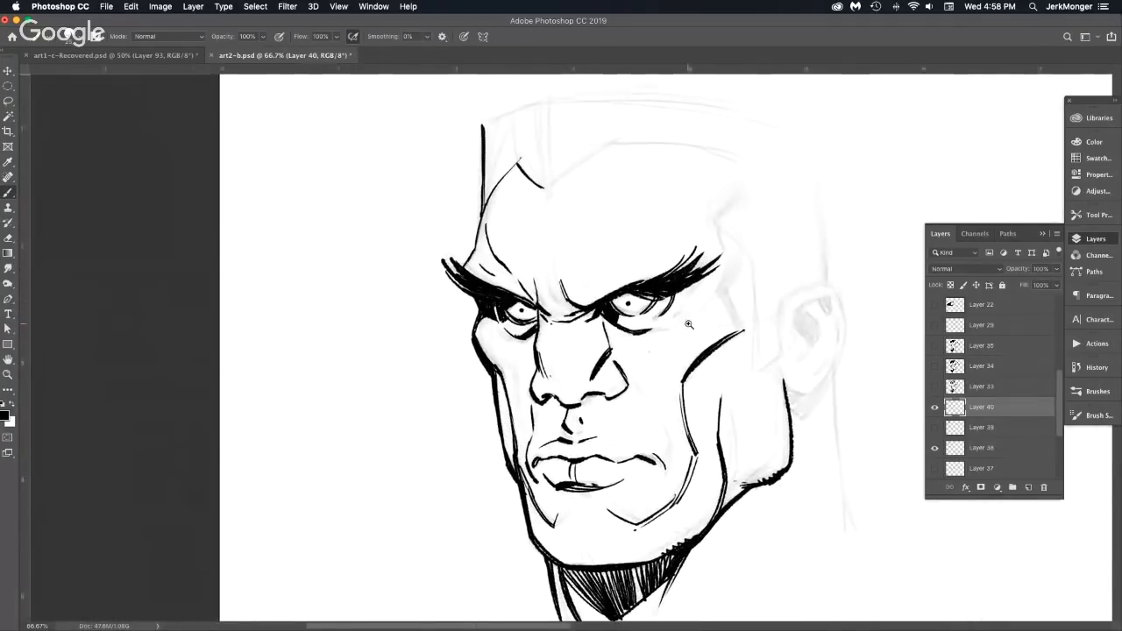
Thicken the far temple hairline up to its peak and the short line descending from that peak toward the forehead centre.
{"action": "left_click", "coordinate": [532, 177], "text": "super"}
{"action": "left_click", "coordinate": [493, 199], "text": "super"}
{"action": "left_click_drag", "start_coordinate": [479, 202], "coordinate": [337, 363]}
{"action": "left_click_drag", "start_coordinate": [287, 423], "coordinate": [389, 263]}
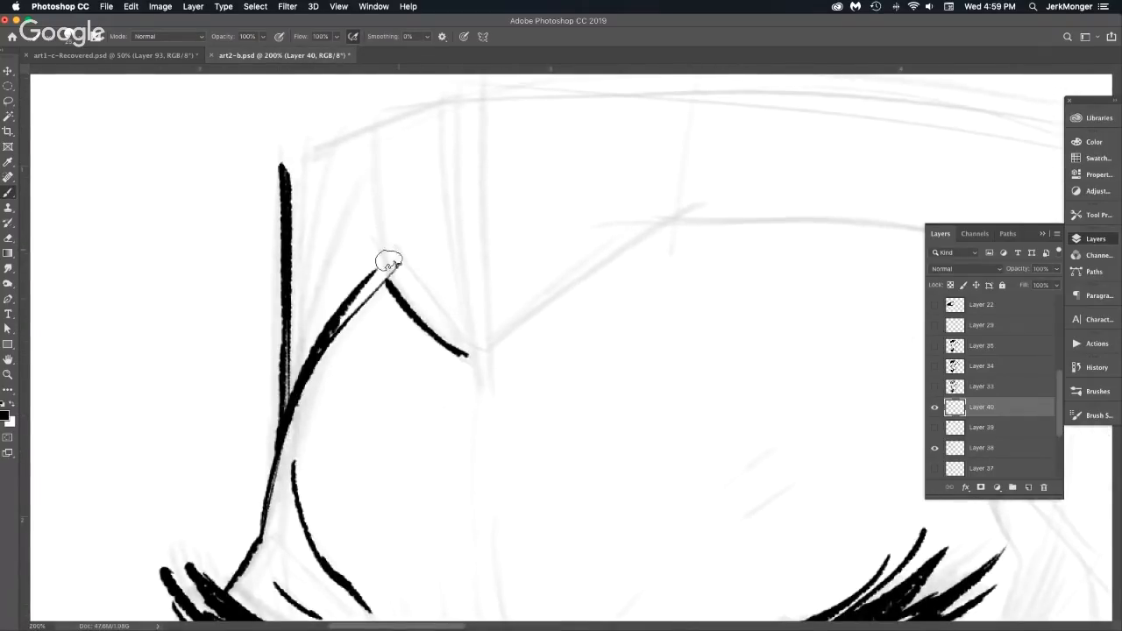
{"action": "left_click_drag", "start_coordinate": [316, 368], "coordinate": [389, 266]}
{"action": "mouse_move", "coordinate": [360, 307]}
{"action": "left_mouse_down"}
{"action": "mouse_move", "coordinate": [401, 283]}
{"action": "mouse_move", "coordinate": [387, 273]}
{"action": "mouse_move", "coordinate": [445, 336]}
{"action": "left_mouse_up"}
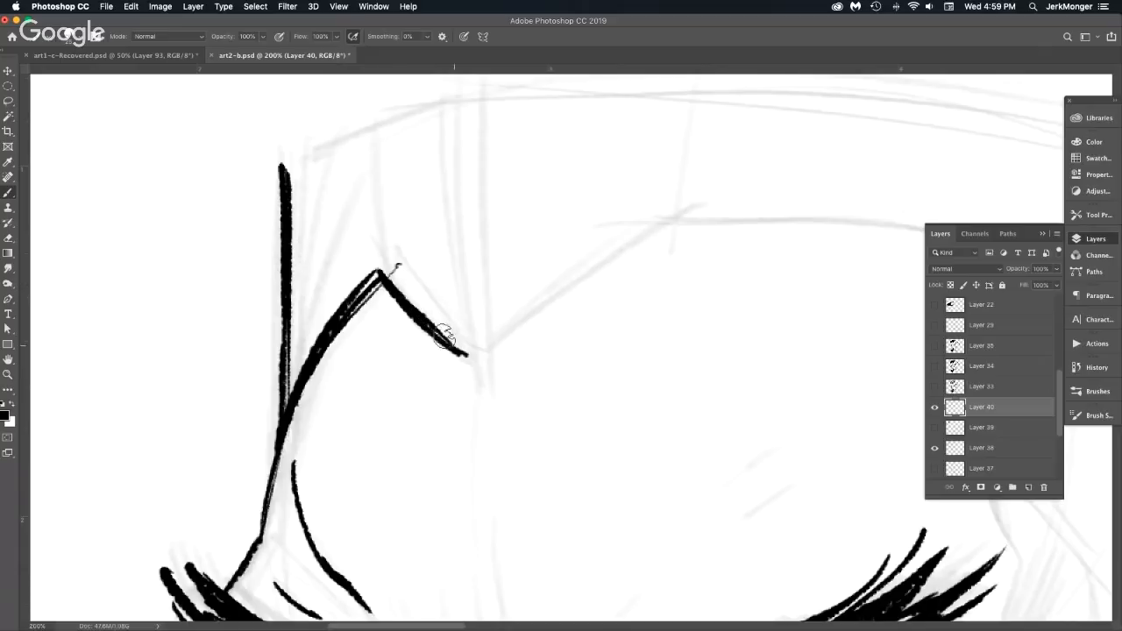
Ink the far top edge of the hair and the near side of the widow's peak, joining the hairline into a V.
{"action": "left_click_drag", "start_coordinate": [501, 293], "coordinate": [503, 362]}
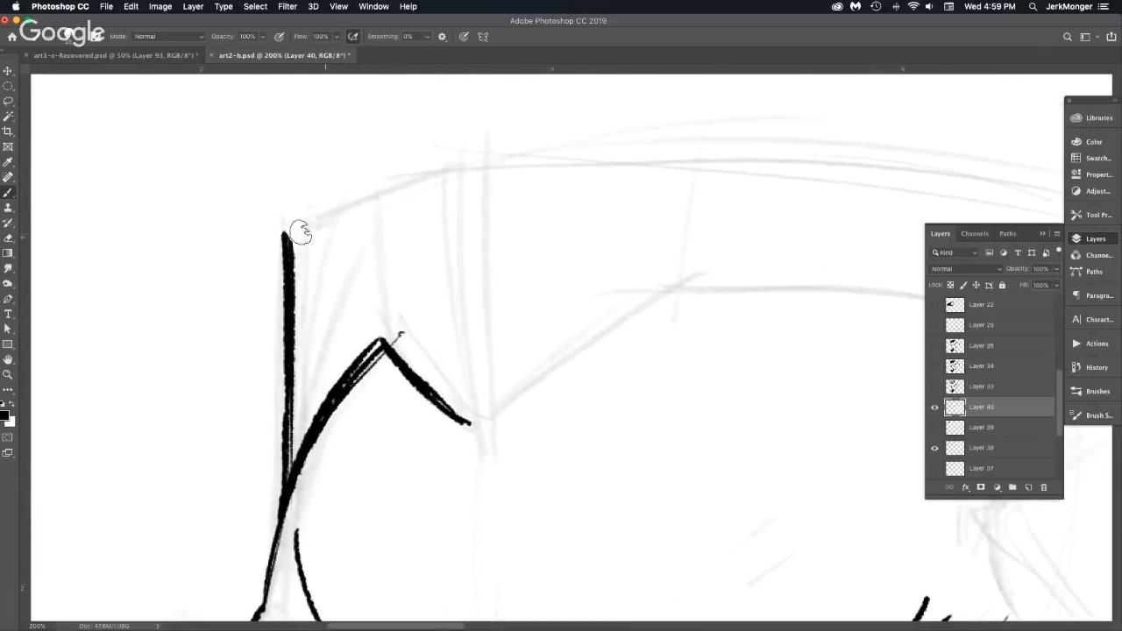
{"action": "left_click_drag", "start_coordinate": [285, 231], "coordinate": [500, 159]}
{"action": "left_click_drag", "start_coordinate": [481, 428], "coordinate": [690, 295]}
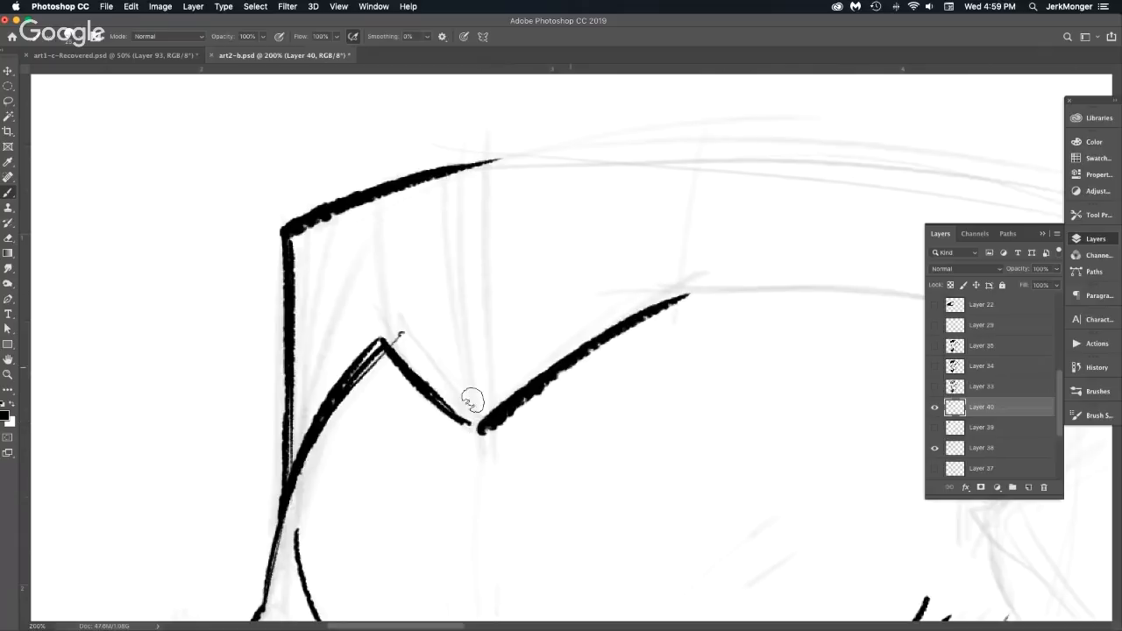
{"action": "left_click_drag", "start_coordinate": [372, 336], "coordinate": [491, 423]}
{"action": "left_click_drag", "start_coordinate": [434, 393], "coordinate": [480, 428]}
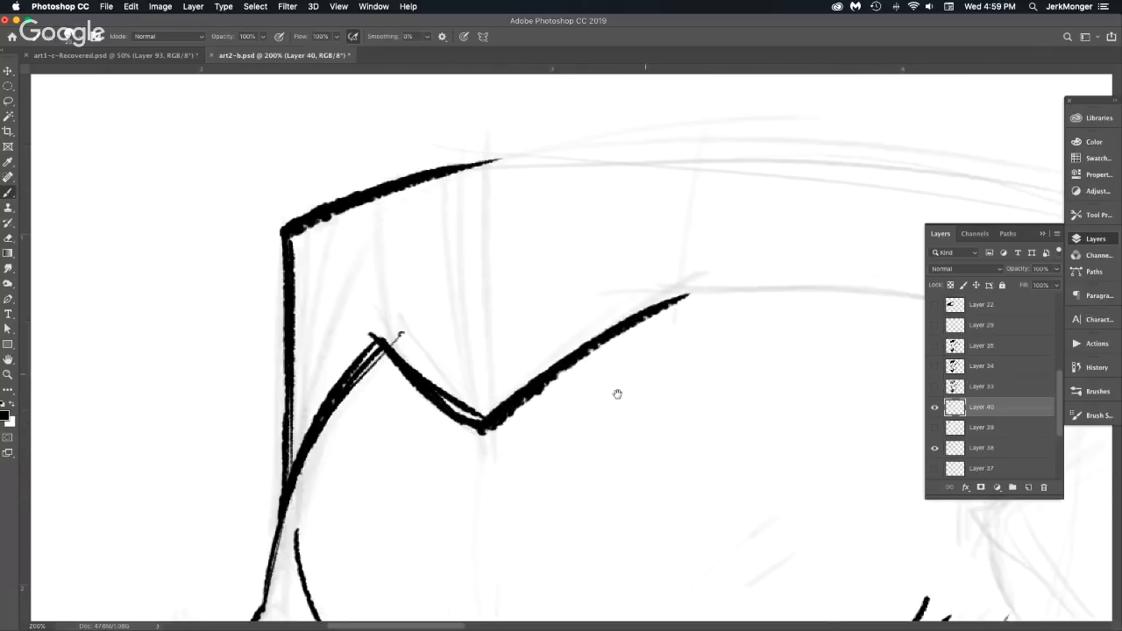
Ink a vertical double line from the top edge of the hair down to the widow's peak.
{"action": "left_click_drag", "start_coordinate": [616, 394], "coordinate": [479, 406]}
{"action": "left_click_drag", "start_coordinate": [306, 181], "coordinate": [322, 443]}
{"action": "left_click_drag", "start_coordinate": [314, 179], "coordinate": [326, 441]}
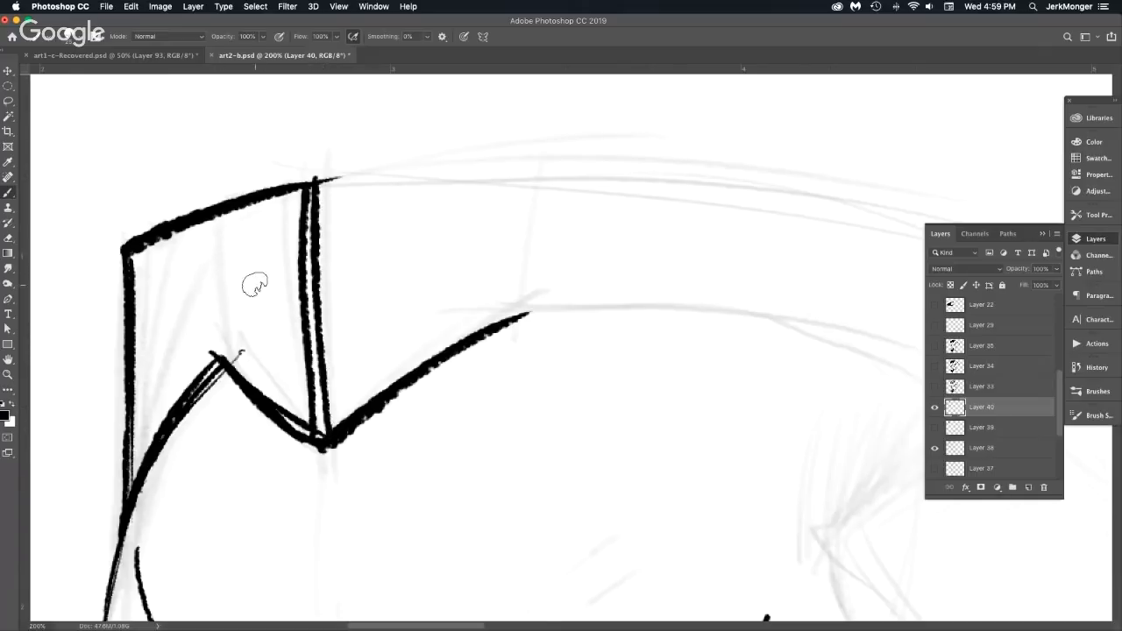
{"action": "scroll", "coordinate": [525, 406], "scroll_direction": "down", "scroll_amount": 5}
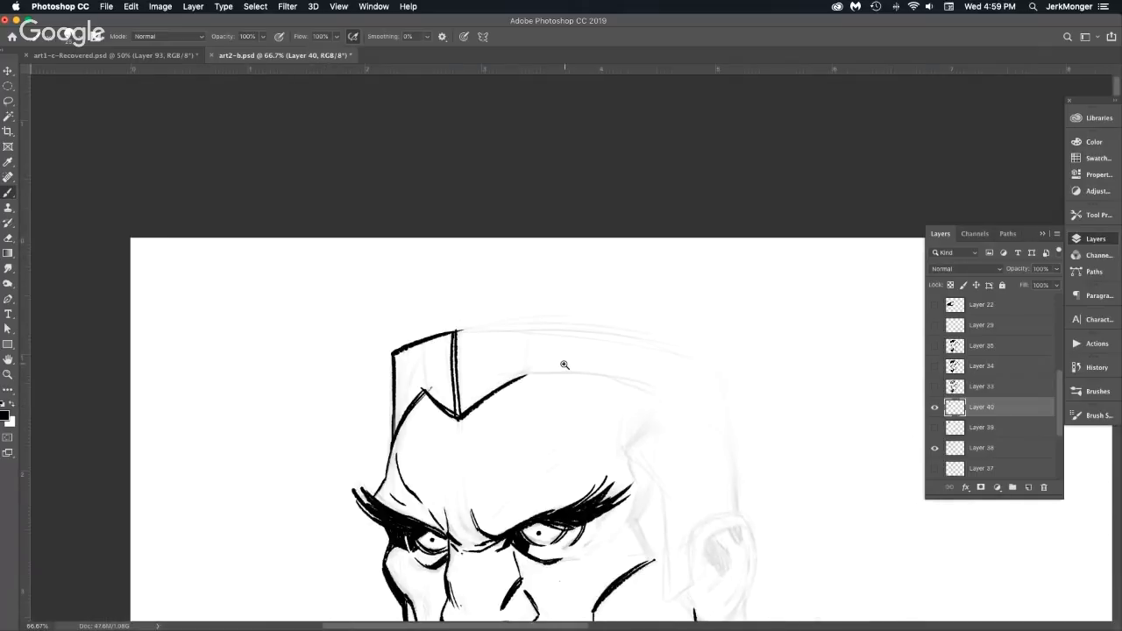
Ink the flat top edge of the hair back to its rear corner and the back edge of the head down to the ear.
{"action": "scroll", "coordinate": [565, 365], "scroll_direction": "up", "scroll_amount": 1}
{"action": "mouse_move", "coordinate": [454, 266]}
{"action": "left_mouse_down"}
{"action": "mouse_move", "coordinate": [261, 237]}
{"action": "mouse_move", "coordinate": [605, 273]}
{"action": "left_mouse_up"}
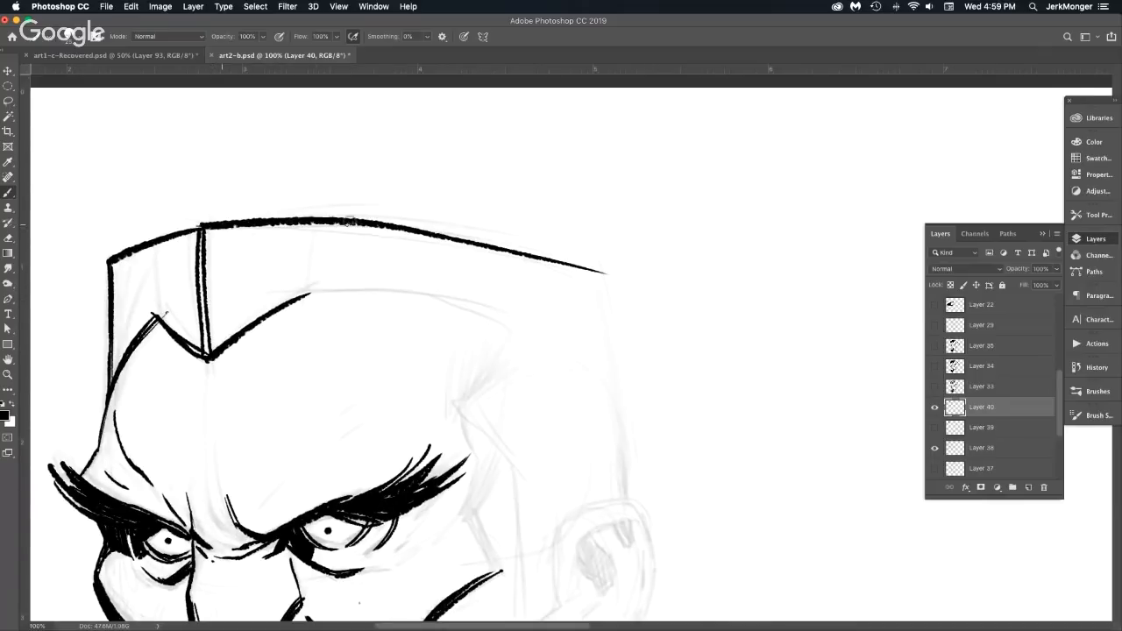
{"action": "left_click_drag", "start_coordinate": [405, 230], "coordinate": [605, 270]}
{"action": "mouse_move", "coordinate": [446, 238]}
{"action": "left_mouse_down"}
{"action": "mouse_move", "coordinate": [604, 270]}
{"action": "mouse_move", "coordinate": [581, 205]}
{"action": "left_mouse_up"}
{"action": "left_click_drag", "start_coordinate": [570, 167], "coordinate": [594, 300]}
{"action": "mouse_move", "coordinate": [572, 188]}
{"action": "left_mouse_down"}
{"action": "mouse_move", "coordinate": [597, 307]}
{"action": "mouse_move", "coordinate": [596, 409]}
{"action": "left_mouse_up"}
{"action": "left_click_drag", "start_coordinate": [595, 302], "coordinate": [597, 408]}
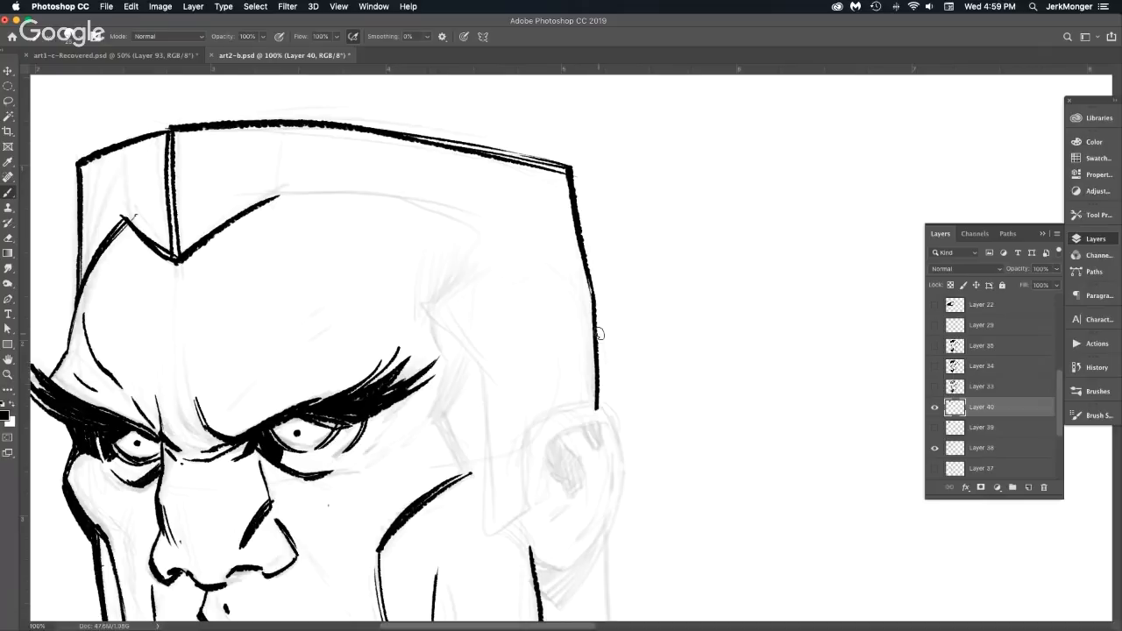
Ink the angular hairline at the near temple and the pointed sideburn in front of the ear.
{"action": "mouse_move", "coordinate": [459, 222]}
{"action": "left_mouse_down"}
{"action": "mouse_move", "coordinate": [422, 301]}
{"action": "mouse_move", "coordinate": [479, 374]}
{"action": "left_mouse_up"}
{"action": "mouse_move", "coordinate": [422, 303]}
{"action": "left_mouse_down"}
{"action": "mouse_move", "coordinate": [488, 383]}
{"action": "mouse_move", "coordinate": [493, 507]}
{"action": "left_mouse_up"}
{"action": "mouse_move", "coordinate": [489, 412]}
{"action": "left_mouse_down"}
{"action": "mouse_move", "coordinate": [491, 535]}
{"action": "mouse_move", "coordinate": [524, 491]}
{"action": "mouse_move", "coordinate": [529, 412]}
{"action": "left_mouse_up"}
{"action": "mouse_move", "coordinate": [515, 518]}
{"action": "left_mouse_down"}
{"action": "mouse_move", "coordinate": [620, 410]}
{"action": "mouse_move", "coordinate": [622, 439]}
{"action": "mouse_move", "coordinate": [621, 411]}
{"action": "mouse_move", "coordinate": [644, 397]}
{"action": "mouse_move", "coordinate": [628, 333]}
{"action": "mouse_move", "coordinate": [561, 311]}
{"action": "left_mouse_up"}
Ink the ear's lobe and outer rim, and draw the folds inside the ear.
{"action": "mouse_move", "coordinate": [502, 405]}
{"action": "left_mouse_down"}
{"action": "mouse_move", "coordinate": [531, 431]}
{"action": "mouse_move", "coordinate": [575, 401]}
{"action": "left_mouse_up"}
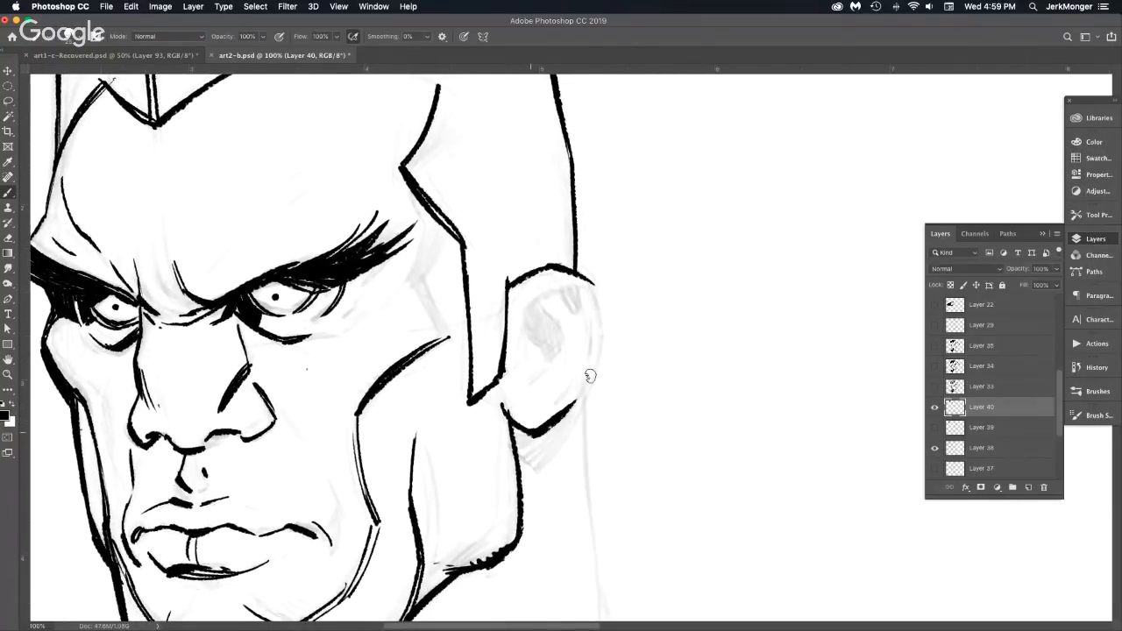
{"action": "left_click_drag", "start_coordinate": [594, 289], "coordinate": [575, 404]}
{"action": "left_click_drag", "start_coordinate": [524, 311], "coordinate": [536, 386]}
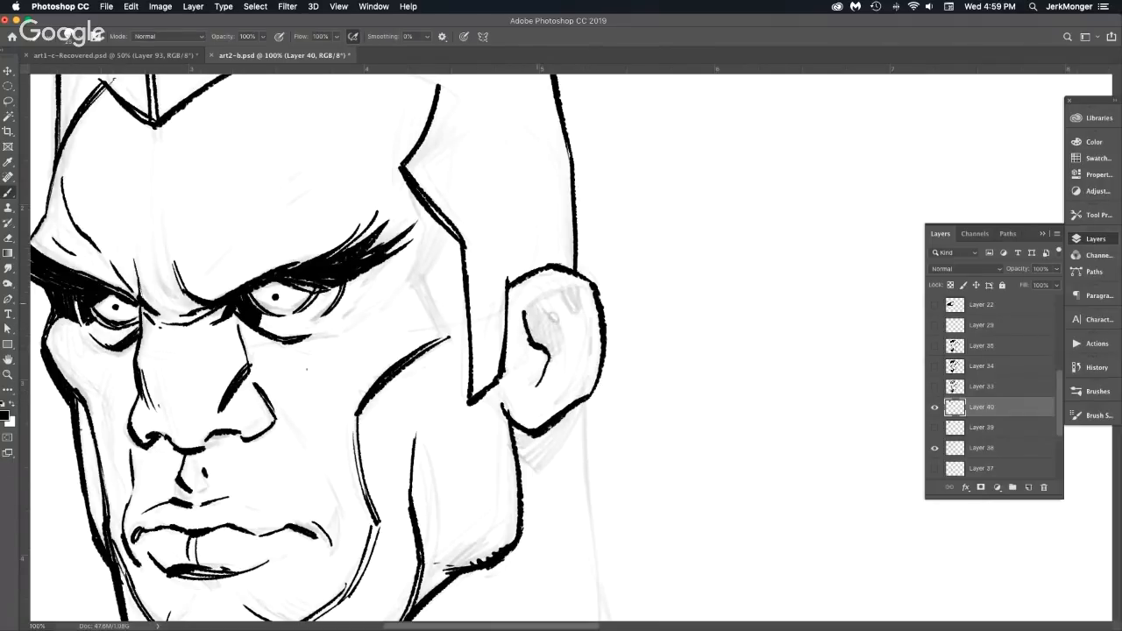
{"action": "left_click_drag", "start_coordinate": [536, 304], "coordinate": [550, 356]}
{"action": "left_click_drag", "start_coordinate": [524, 306], "coordinate": [576, 284]}
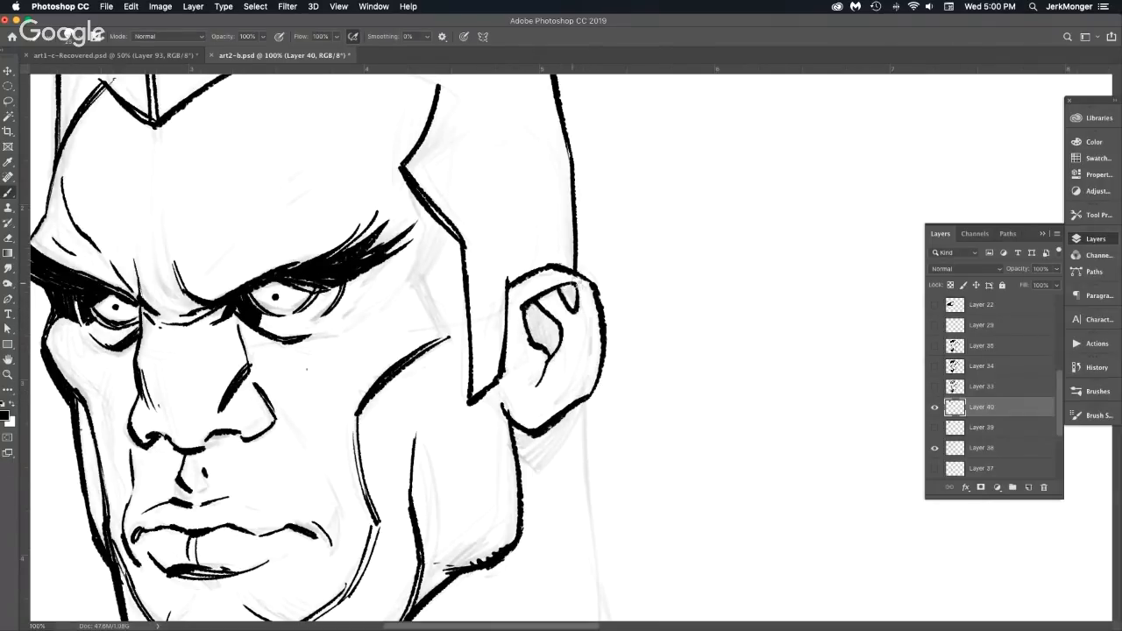
{"action": "left_click", "coordinate": [588, 381], "text": "alt"}
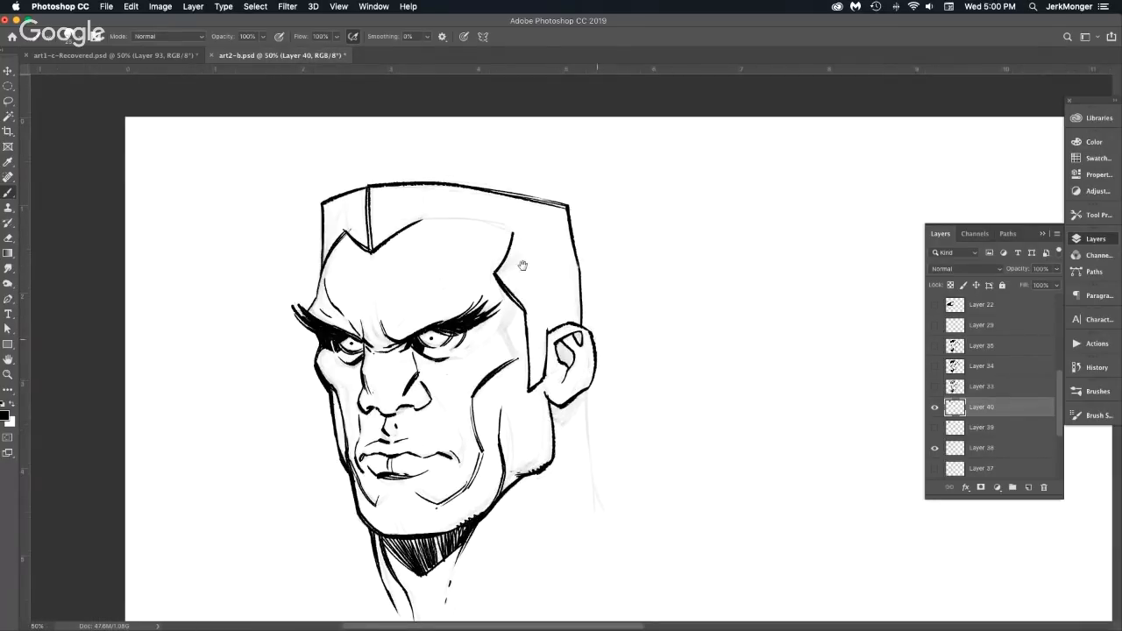
Ink the hairline's arc over the forehead from the widow's peak to the corner at the near temple.
{"action": "left_click", "coordinate": [464, 232], "text": "super"}
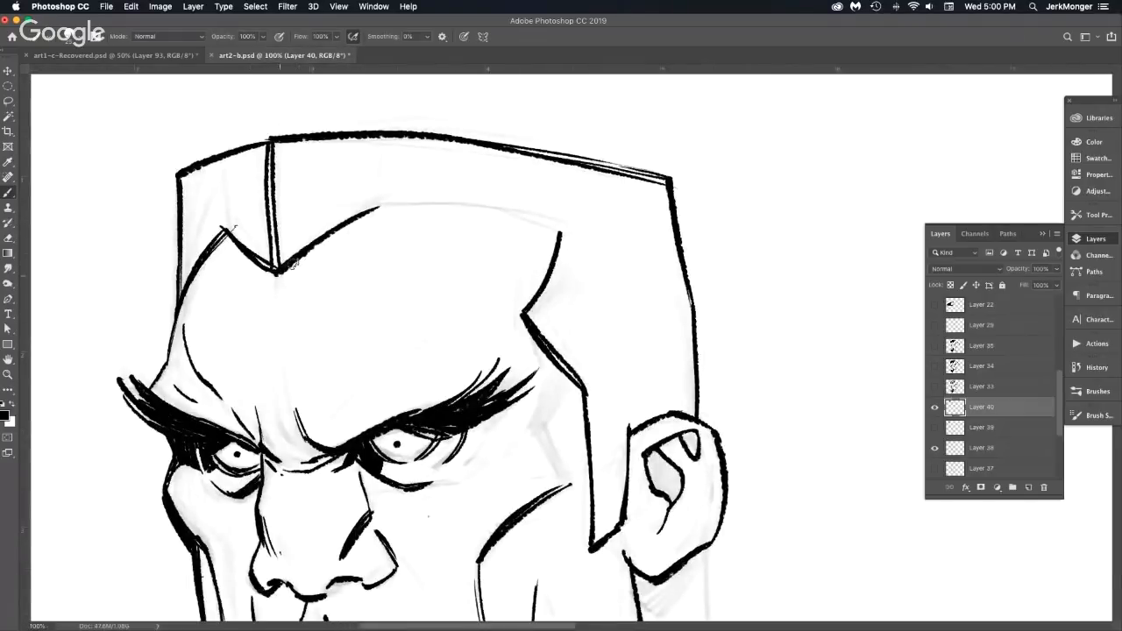
{"action": "left_click_drag", "start_coordinate": [280, 271], "coordinate": [383, 209]}
{"action": "key", "text": "super+z"}
{"action": "mouse_move", "coordinate": [292, 265]}
{"action": "left_mouse_down"}
{"action": "mouse_move", "coordinate": [397, 205]}
{"action": "mouse_move", "coordinate": [559, 234]}
{"action": "left_mouse_up"}
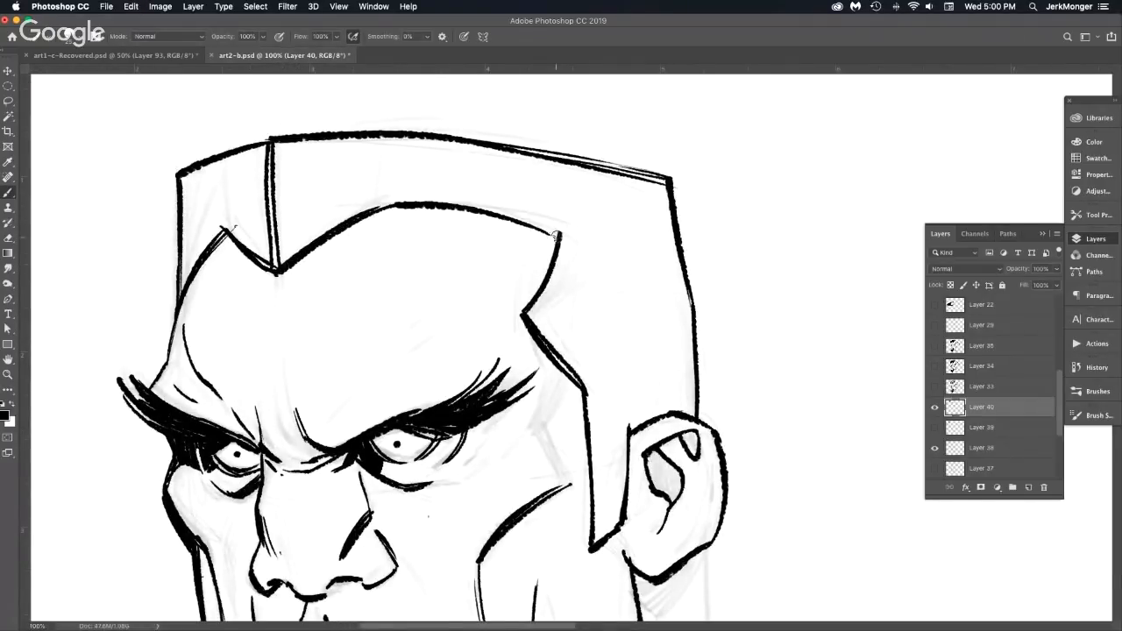
Ink the back edge of the neck from below the ear down to where it flares into the shoulder.
{"action": "left_click", "coordinate": [637, 398], "text": "alt"}
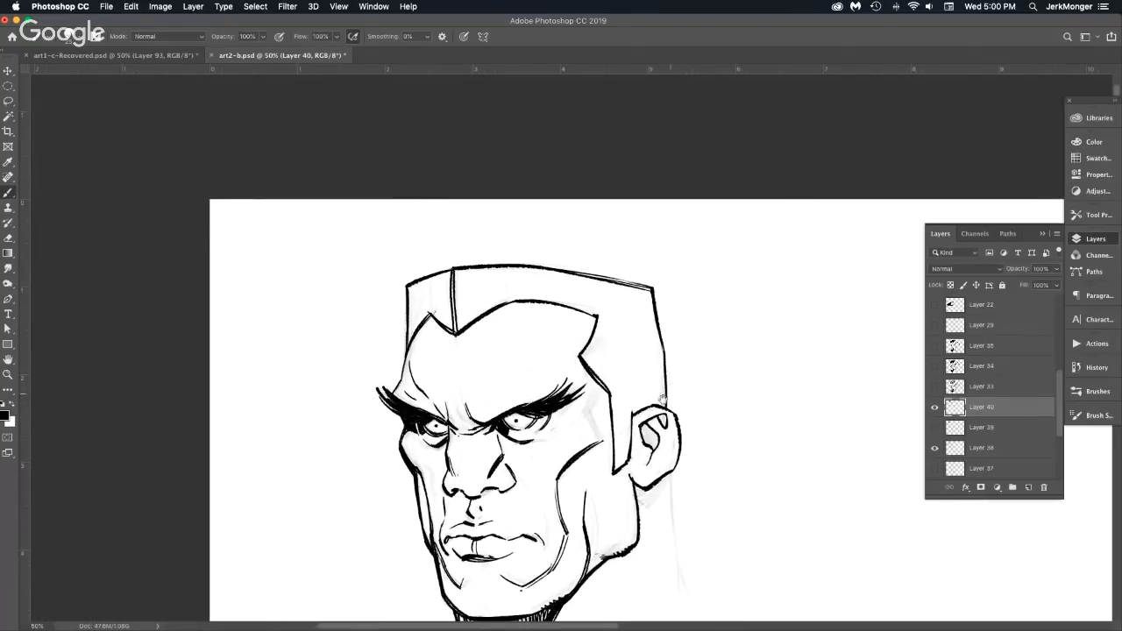
{"action": "left_click", "coordinate": [663, 400]}
{"action": "scroll", "coordinate": [614, 368], "scroll_direction": "down", "scroll_amount": 5}
{"action": "scroll", "coordinate": [614, 369], "scroll_direction": "right", "scroll_amount": 4}
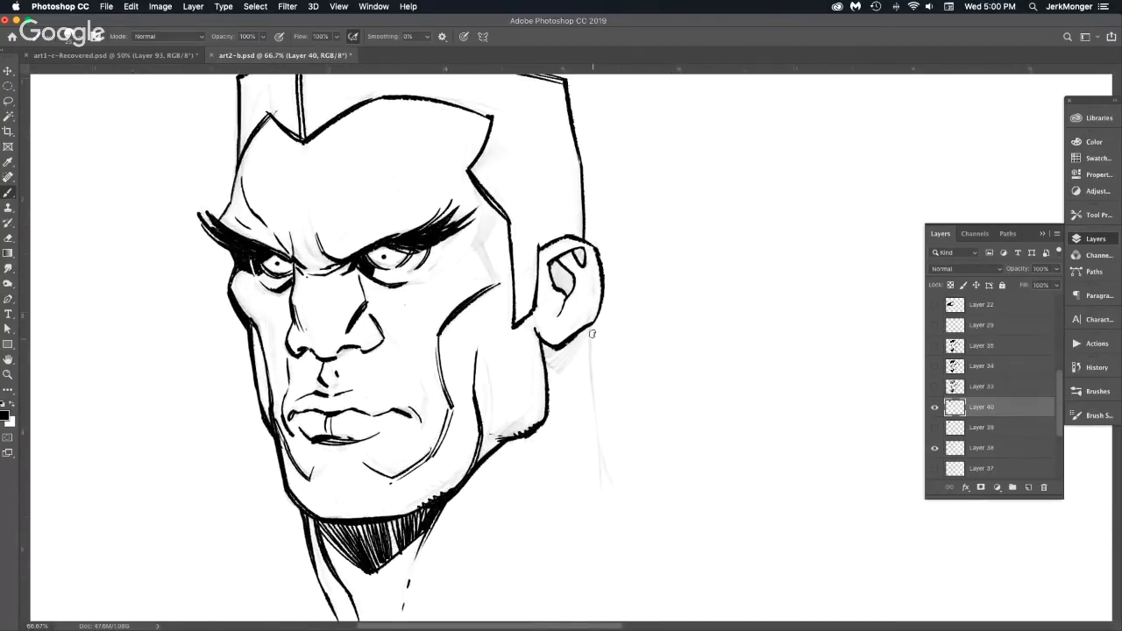
{"action": "mouse_move", "coordinate": [588, 323]}
{"action": "left_mouse_down"}
{"action": "mouse_move", "coordinate": [603, 446]}
{"action": "mouse_move", "coordinate": [625, 491]}
{"action": "left_mouse_up"}
Ink the round iris outlines around the pupils of both eyes.
{"action": "scroll", "coordinate": [279, 262], "scroll_direction": "up", "scroll_amount": 5}
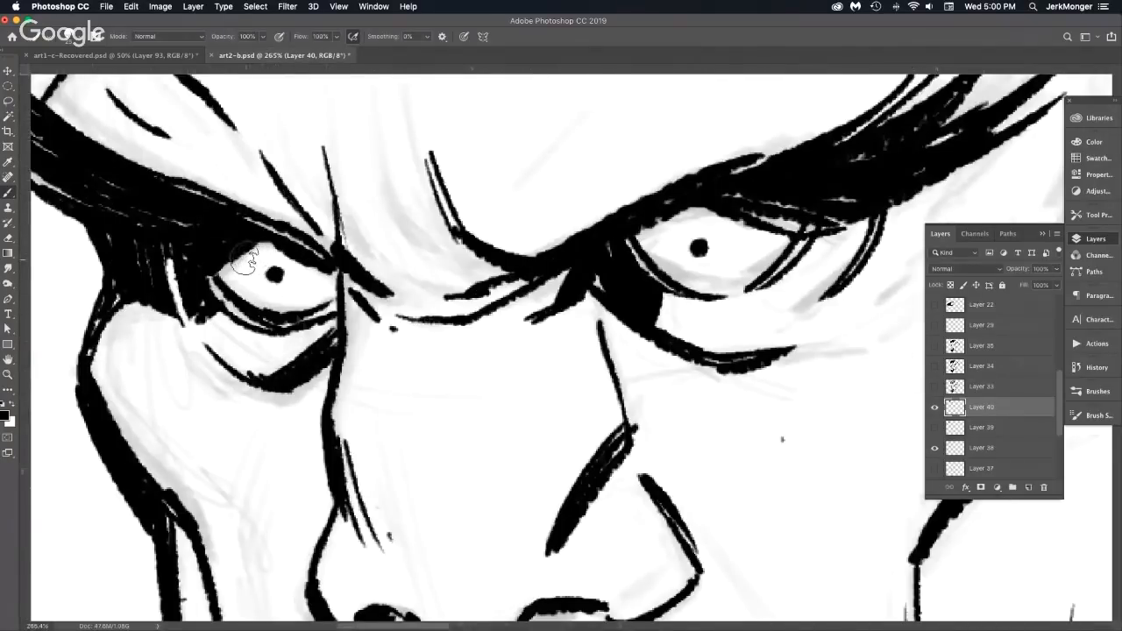
{"action": "mouse_move", "coordinate": [253, 250]}
{"action": "left_mouse_down"}
{"action": "mouse_move", "coordinate": [234, 270]}
{"action": "mouse_move", "coordinate": [245, 285]}
{"action": "mouse_move", "coordinate": [291, 298]}
{"action": "mouse_move", "coordinate": [305, 274]}
{"action": "left_mouse_up"}
{"action": "mouse_move", "coordinate": [677, 210]}
{"action": "left_mouse_down"}
{"action": "mouse_move", "coordinate": [654, 224]}
{"action": "mouse_move", "coordinate": [667, 279]}
{"action": "mouse_move", "coordinate": [728, 291]}
{"action": "mouse_move", "coordinate": [752, 230]}
{"action": "mouse_move", "coordinate": [745, 281]}
{"action": "left_mouse_up"}
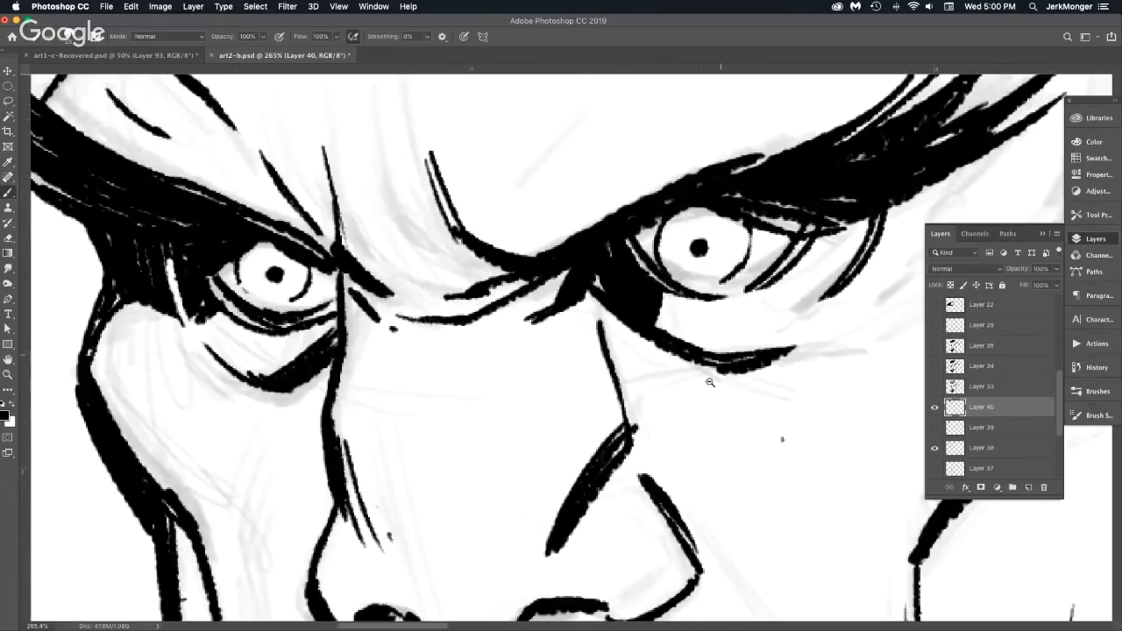
Try short crease lines beside the nose and above the mouth on both sides, and undo them.
{"action": "left_click", "coordinate": [707, 386], "text": "alt"}
{"action": "left_click", "coordinate": [708, 385], "text": "alt"}
{"action": "left_click", "coordinate": [709, 387], "text": "alt"}
{"action": "left_click", "coordinate": [779, 428], "text": "alt"}
{"action": "left_click_drag", "start_coordinate": [780, 436], "coordinate": [599, 368]}
{"action": "key", "text": "super+r"}
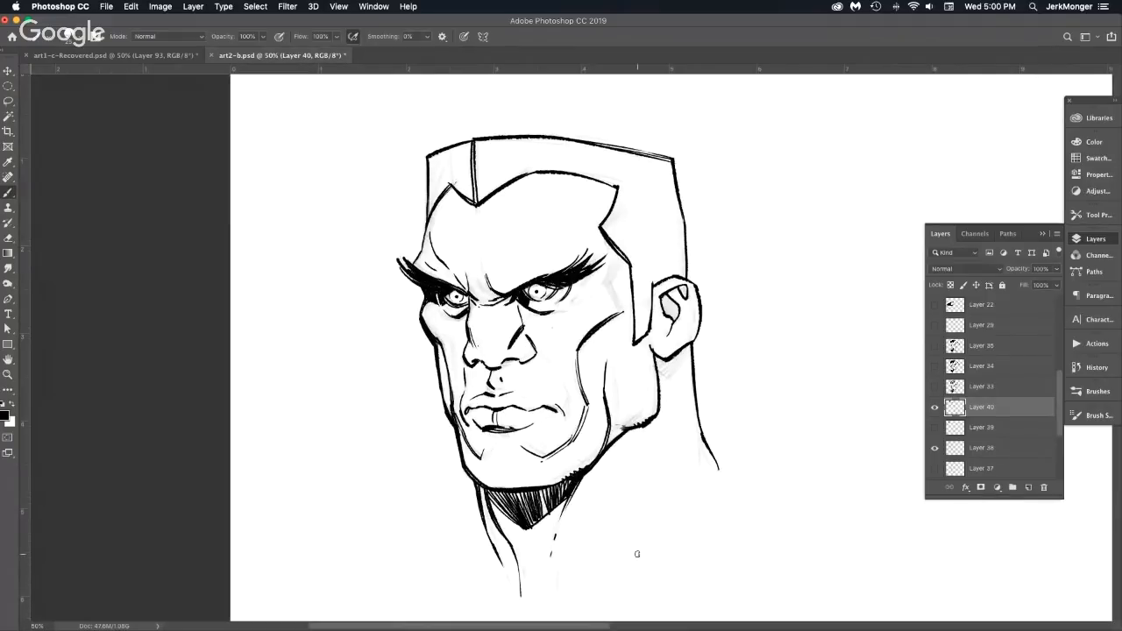
{"action": "left_click", "coordinate": [534, 384], "text": "super"}
{"action": "left_click", "coordinate": [534, 384], "text": "super"}
{"action": "left_click", "coordinate": [534, 384], "text": "super"}
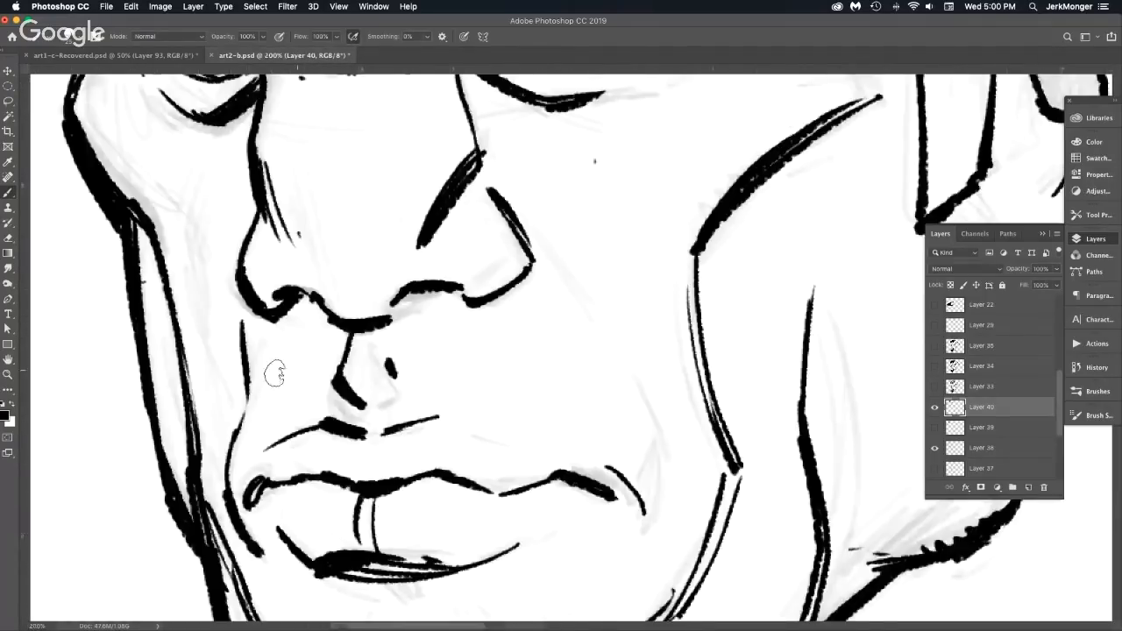
{"action": "mouse_move", "coordinate": [541, 382]}
{"action": "left_mouse_down"}
{"action": "mouse_move", "coordinate": [265, 348]}
{"action": "mouse_move", "coordinate": [311, 405]}
{"action": "mouse_move", "coordinate": [278, 421]}
{"action": "mouse_move", "coordinate": [298, 428]}
{"action": "left_mouse_up"}
{"action": "key", "text": "super+z"}
{"action": "mouse_move", "coordinate": [465, 416]}
{"action": "left_mouse_down"}
{"action": "mouse_move", "coordinate": [499, 382]}
{"action": "mouse_move", "coordinate": [485, 409]}
{"action": "mouse_move", "coordinate": [589, 312]}
{"action": "left_mouse_up"}
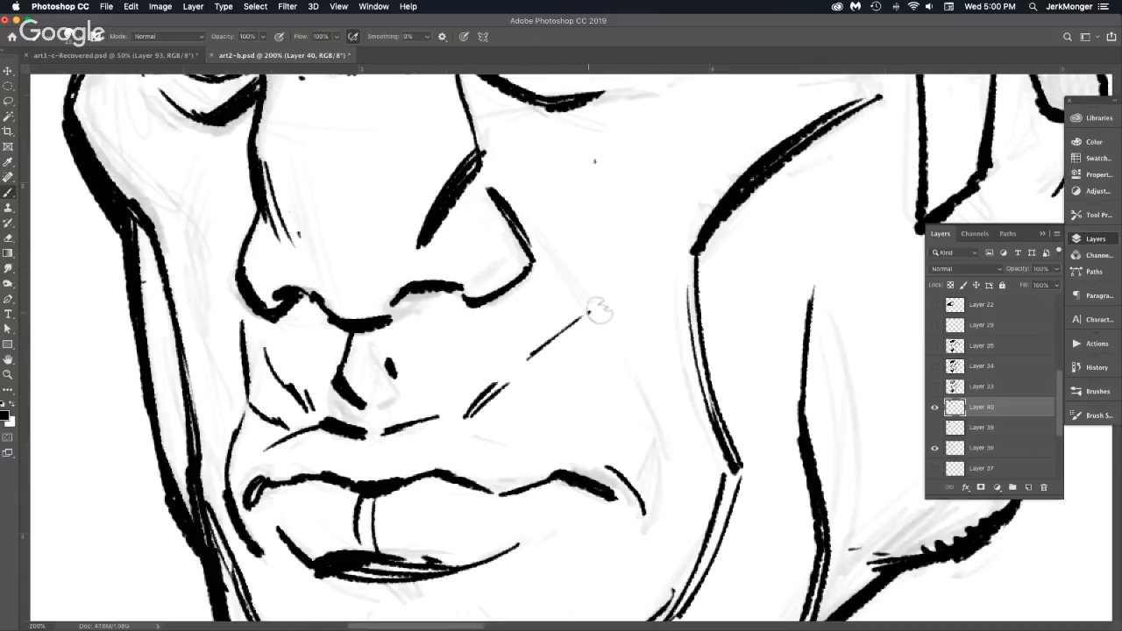
{"action": "mouse_move", "coordinate": [517, 436]}
{"action": "left_mouse_down"}
{"action": "mouse_move", "coordinate": [640, 388]}
{"action": "mouse_move", "coordinate": [636, 398]}
{"action": "mouse_move", "coordinate": [654, 394]}
{"action": "left_mouse_up"}
{"action": "left_click", "coordinate": [645, 448], "text": "alt"}
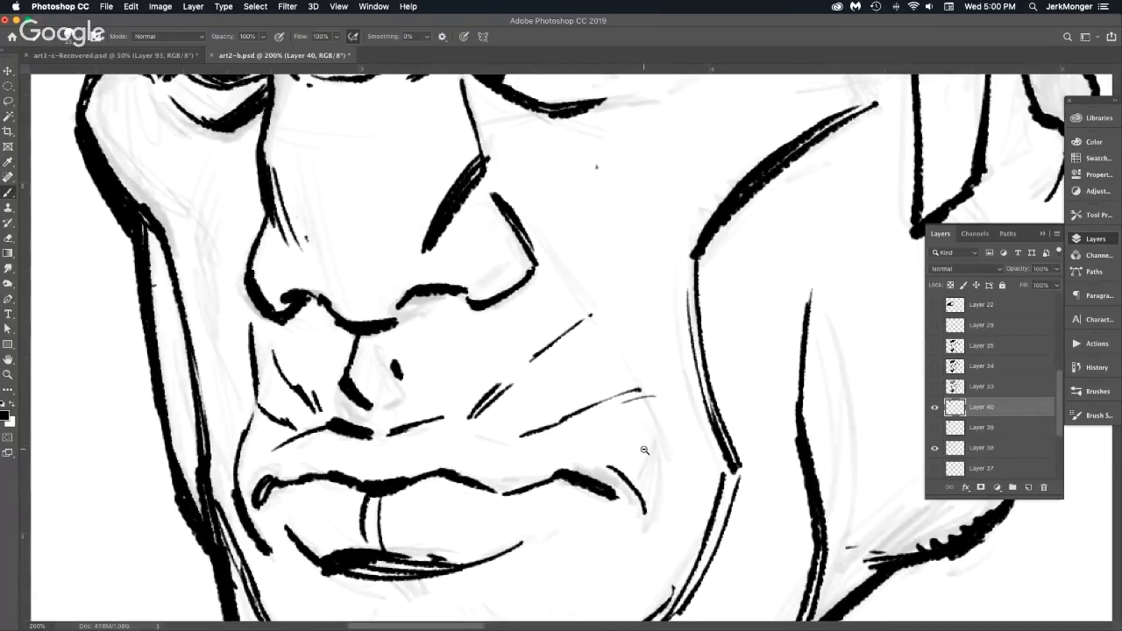
{"action": "left_click", "coordinate": [645, 448], "text": "alt"}
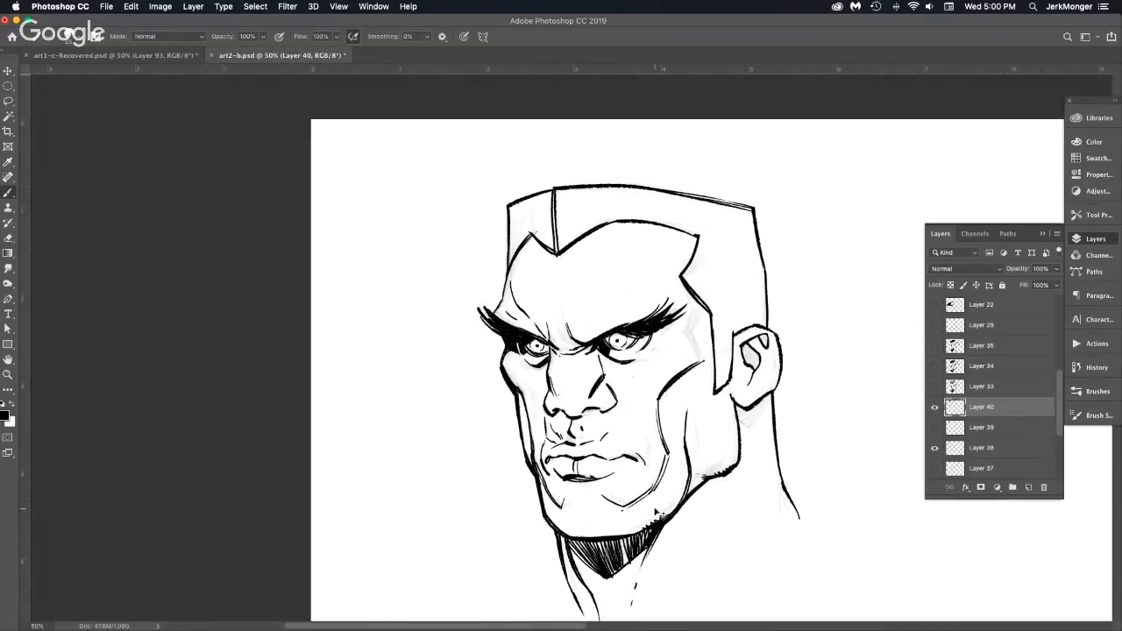
{"action": "key", "text": "super+z"}
{"action": "key", "text": "super+z"}
{"action": "key", "text": "super+z"}
Ink the far cheek's fold from beside the nose down to the jaw and feather its upper end with short strokes.
{"action": "scroll", "coordinate": [561, 421], "scroll_direction": "up", "scroll_amount": 8}
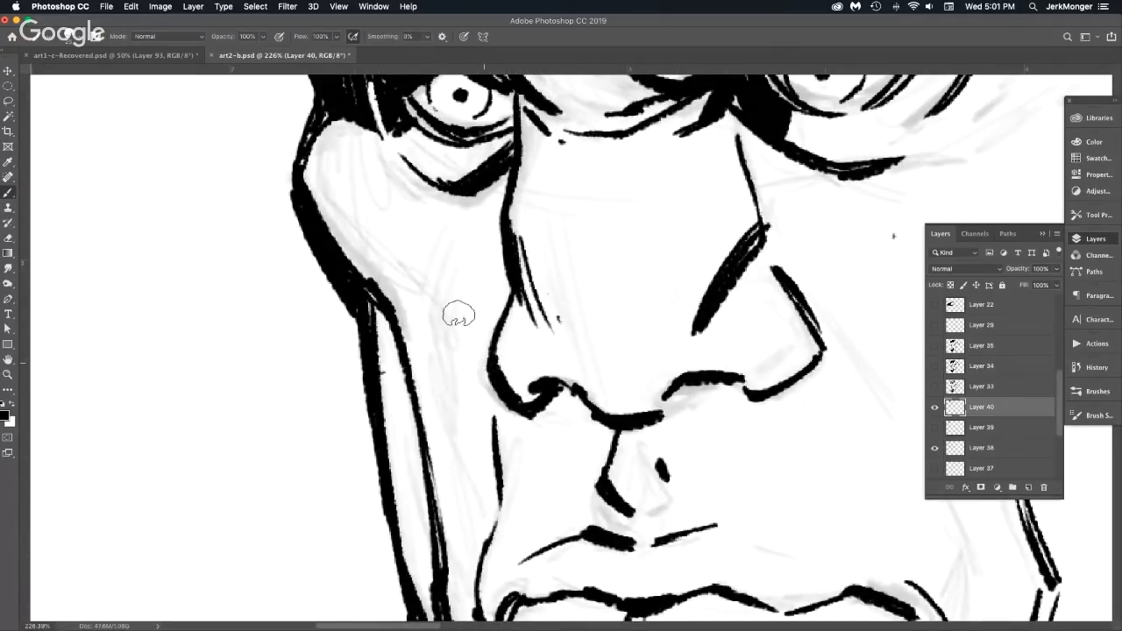
{"action": "left_click_drag", "start_coordinate": [432, 316], "coordinate": [461, 446]}
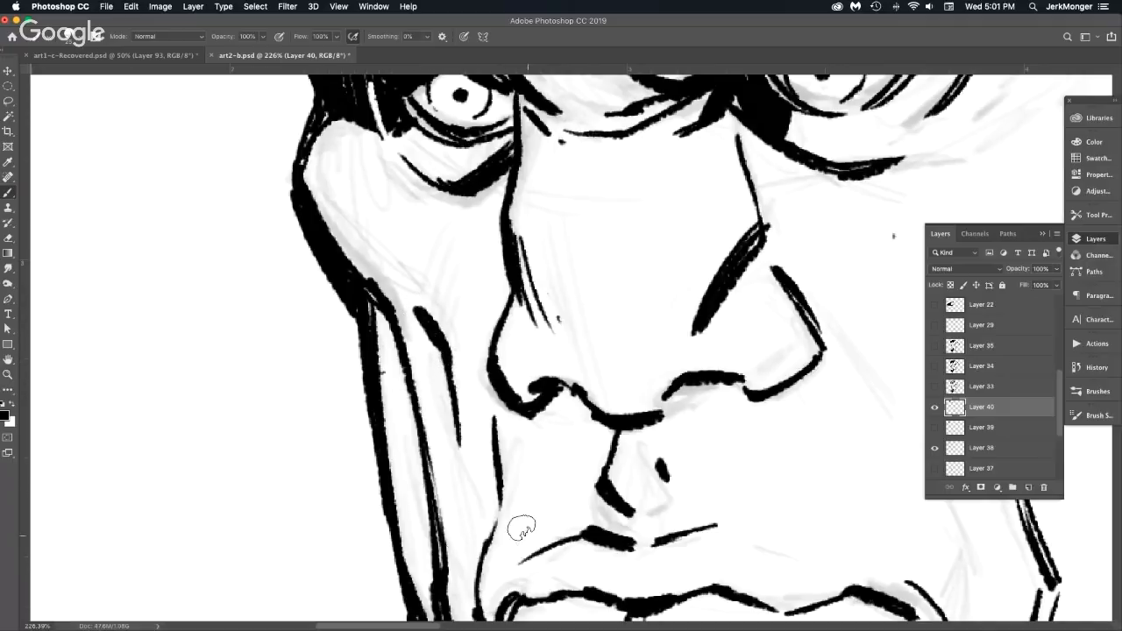
{"action": "left_click", "coordinate": [552, 365], "text": "alt"}
{"action": "left_click", "coordinate": [553, 365], "text": "alt"}
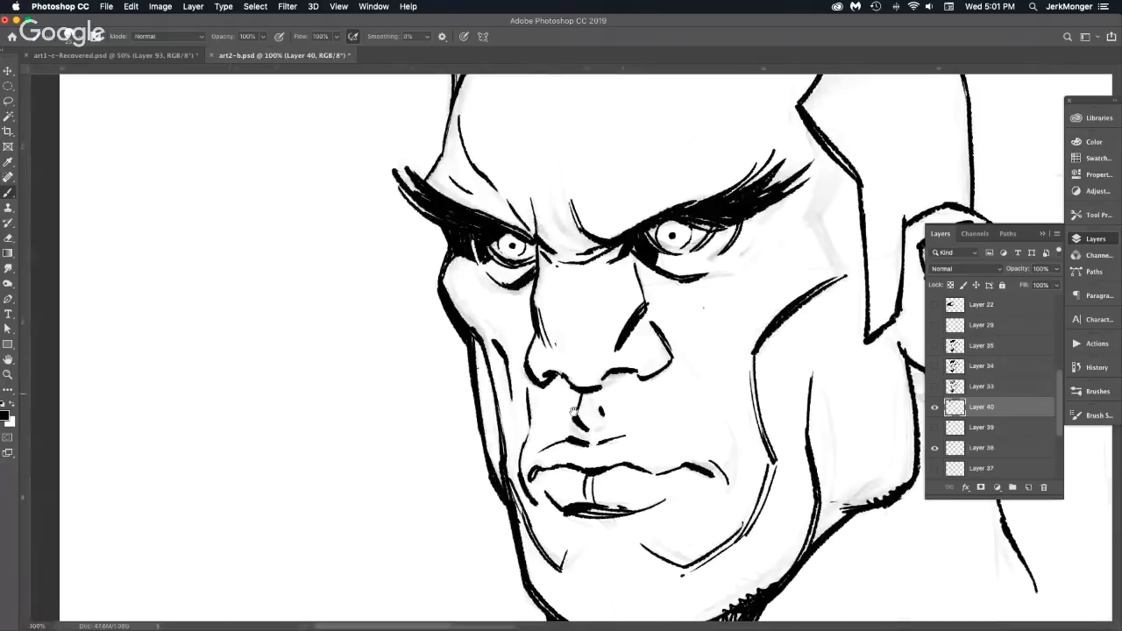
{"action": "left_click", "coordinate": [521, 413], "text": "super"}
{"action": "mouse_move", "coordinate": [509, 371]}
{"action": "left_mouse_down"}
{"action": "mouse_move", "coordinate": [473, 276]}
{"action": "mouse_move", "coordinate": [459, 382]}
{"action": "left_mouse_up"}
{"action": "left_click_drag", "start_coordinate": [463, 273], "coordinate": [455, 400]}
{"action": "left_click_drag", "start_coordinate": [473, 294], "coordinate": [462, 391]}
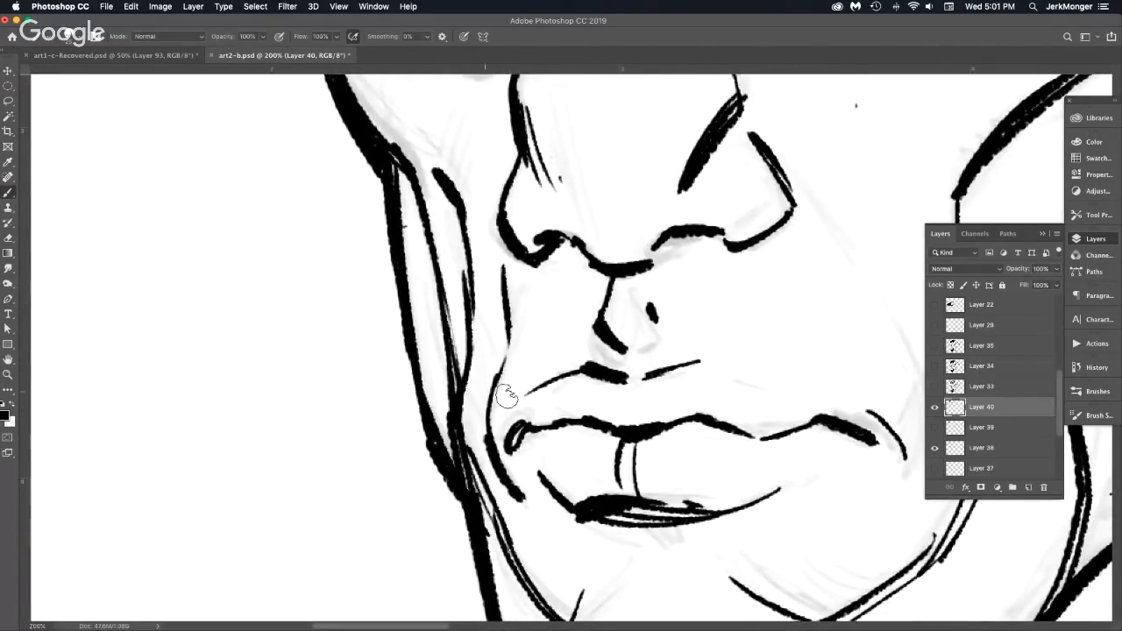
{"action": "left_click", "coordinate": [604, 438], "text": "alt"}
{"action": "left_click", "coordinate": [753, 316], "text": "super"}
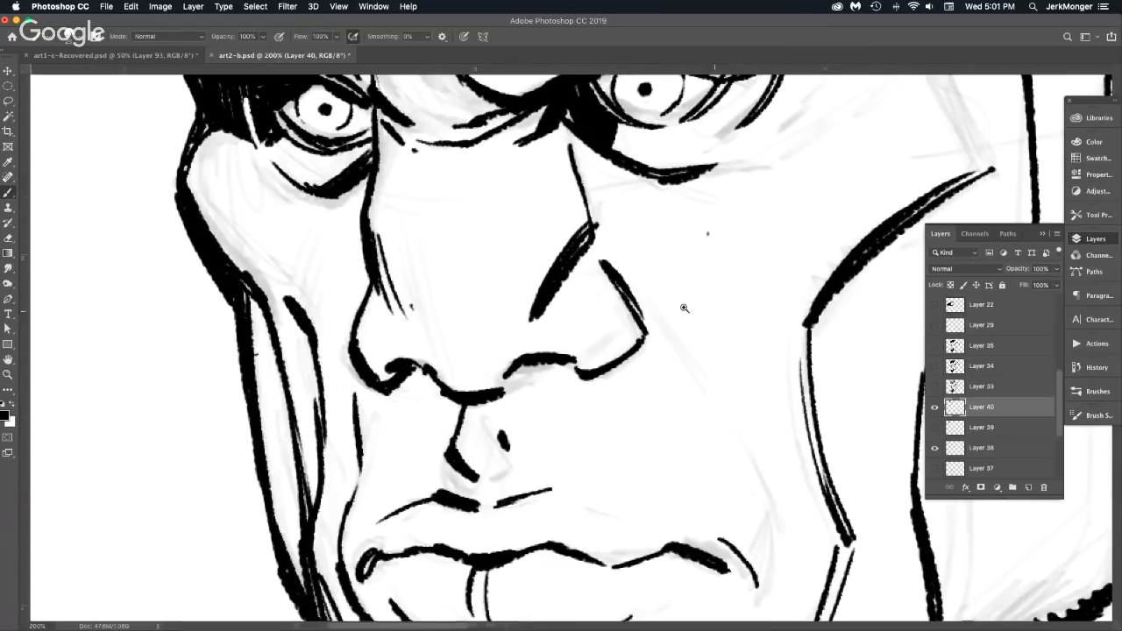
{"action": "left_click_drag", "start_coordinate": [282, 276], "coordinate": [307, 321]}
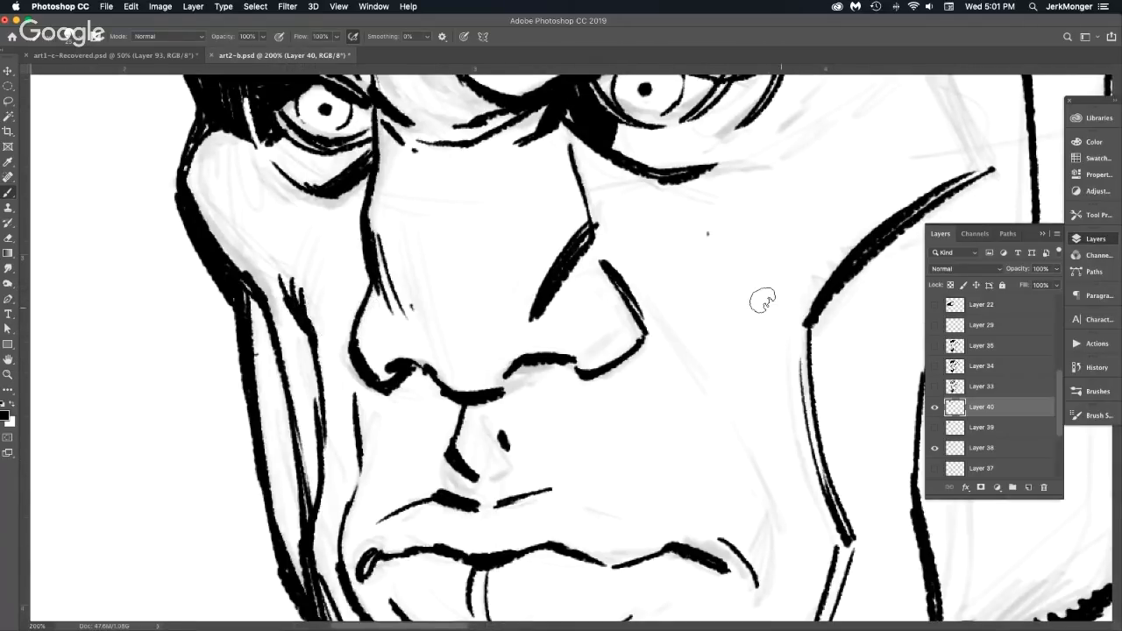
Ink the near cheek's inner fold from short feathered marks beside the cheekbone down toward the mouth corner.
{"action": "mouse_move", "coordinate": [769, 284]}
{"action": "left_mouse_down"}
{"action": "mouse_move", "coordinate": [745, 355]}
{"action": "mouse_move", "coordinate": [763, 314]}
{"action": "mouse_move", "coordinate": [751, 345]}
{"action": "mouse_move", "coordinate": [752, 300]}
{"action": "mouse_move", "coordinate": [757, 314]}
{"action": "mouse_move", "coordinate": [768, 285]}
{"action": "left_mouse_up"}
{"action": "mouse_move", "coordinate": [790, 247]}
{"action": "left_mouse_down"}
{"action": "mouse_move", "coordinate": [788, 259]}
{"action": "mouse_move", "coordinate": [800, 258]}
{"action": "mouse_move", "coordinate": [779, 279]}
{"action": "left_mouse_up"}
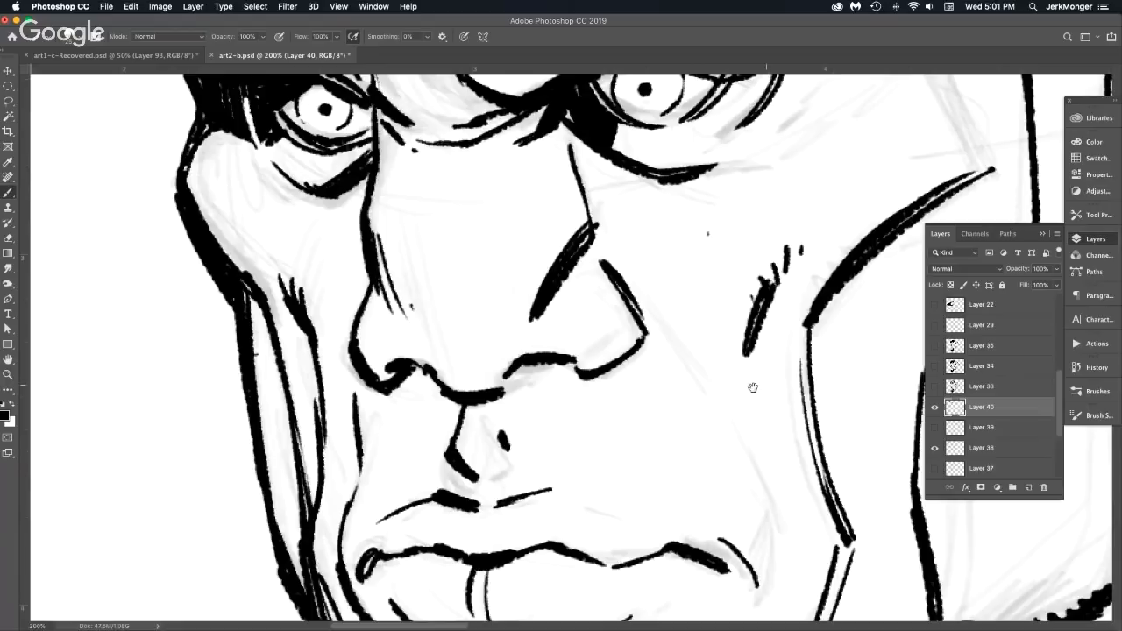
{"action": "mouse_move", "coordinate": [753, 388]}
{"action": "left_mouse_down"}
{"action": "mouse_move", "coordinate": [653, 342]}
{"action": "mouse_move", "coordinate": [557, 266]}
{"action": "left_mouse_up"}
{"action": "left_click_drag", "start_coordinate": [551, 231], "coordinate": [589, 382]}
{"action": "mouse_move", "coordinate": [554, 242]}
{"action": "left_mouse_down"}
{"action": "mouse_move", "coordinate": [592, 382]}
{"action": "mouse_move", "coordinate": [584, 512]}
{"action": "left_mouse_up"}
Ink the near temple's contour from the hairline down to the cheekbone and hatch the shadow beside the sideburn.
{"action": "key", "text": "super+minus"}
{"action": "key", "text": "super+minus"}
{"action": "key", "text": "super+minus"}
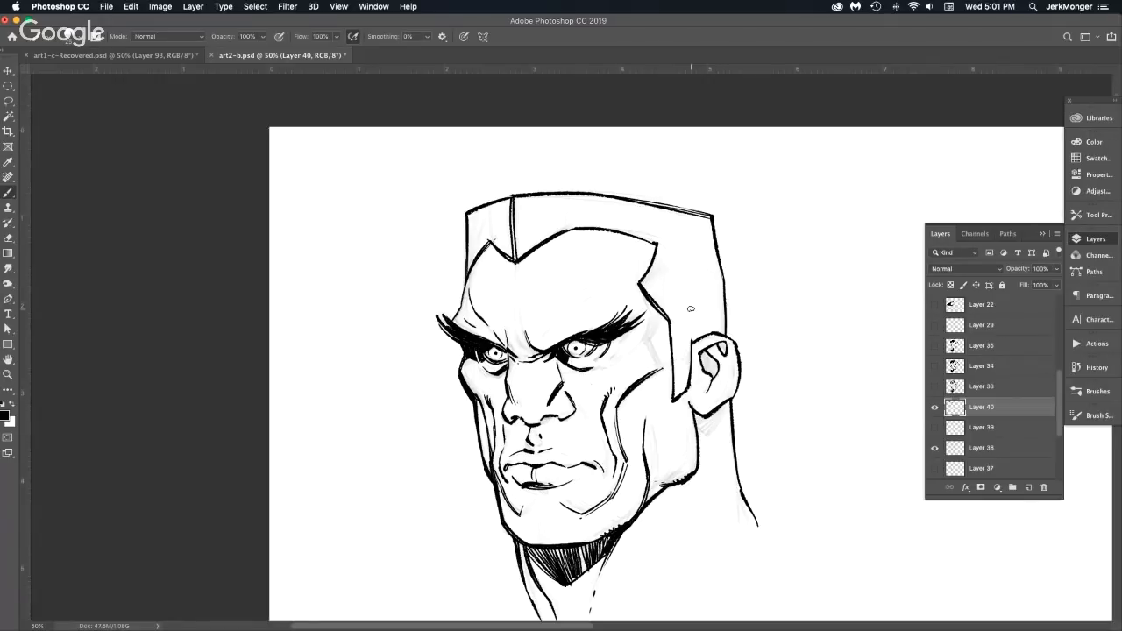
{"action": "scroll", "coordinate": [662, 352], "scroll_direction": "up", "scroll_amount": 3}
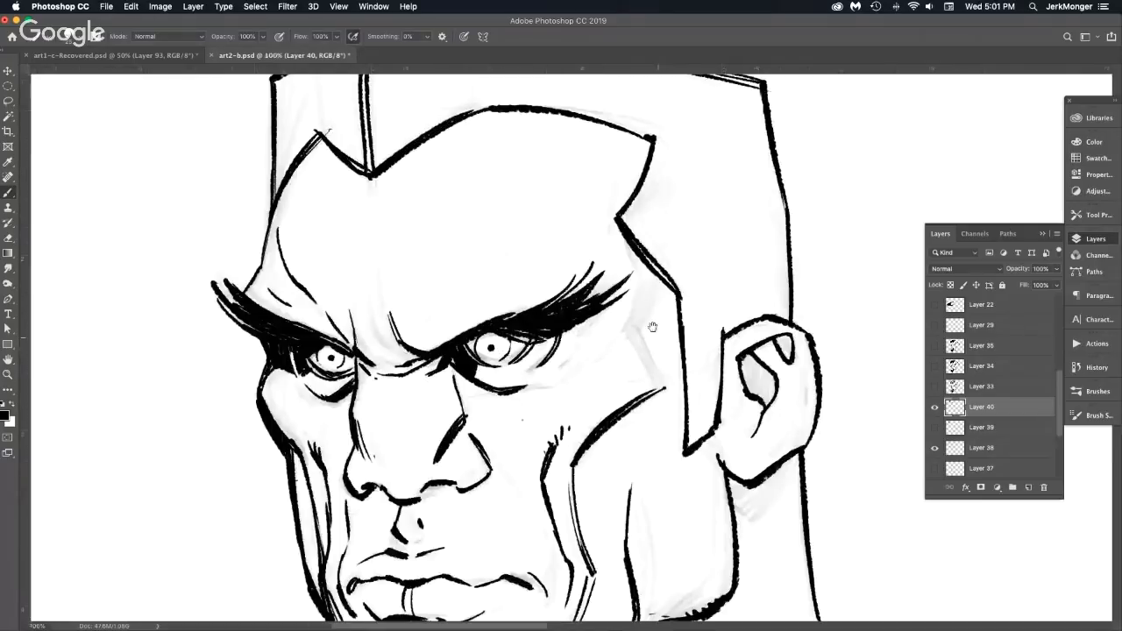
{"action": "left_click_drag", "start_coordinate": [649, 330], "coordinate": [662, 395]}
{"action": "mouse_move", "coordinate": [650, 319]}
{"action": "left_mouse_down"}
{"action": "mouse_move", "coordinate": [664, 381]}
{"action": "mouse_move", "coordinate": [654, 321]}
{"action": "left_mouse_up"}
{"action": "left_click_drag", "start_coordinate": [654, 271], "coordinate": [650, 326]}
{"action": "mouse_move", "coordinate": [676, 289]}
{"action": "left_mouse_down"}
{"action": "mouse_move", "coordinate": [654, 328]}
{"action": "mouse_move", "coordinate": [659, 351]}
{"action": "left_mouse_up"}
Ink vertical frown creases between the eyebrows, running up onto the forehead.
{"action": "scroll", "coordinate": [666, 347], "scroll_direction": "down", "scroll_amount": 3}
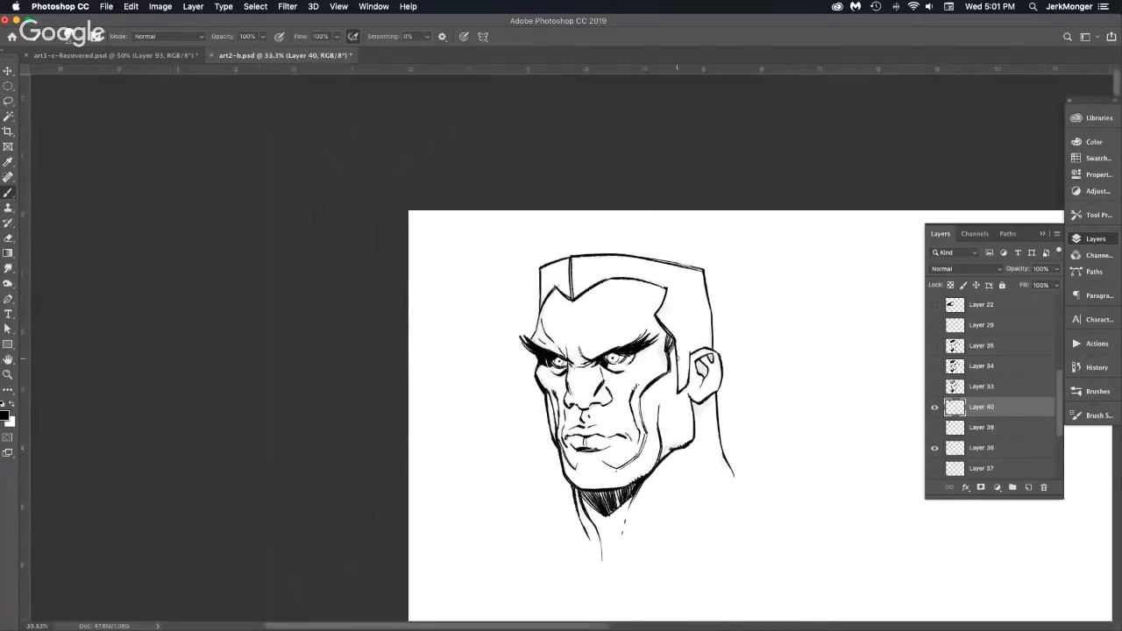
{"action": "scroll", "coordinate": [602, 331], "scroll_direction": "up", "scroll_amount": 3}
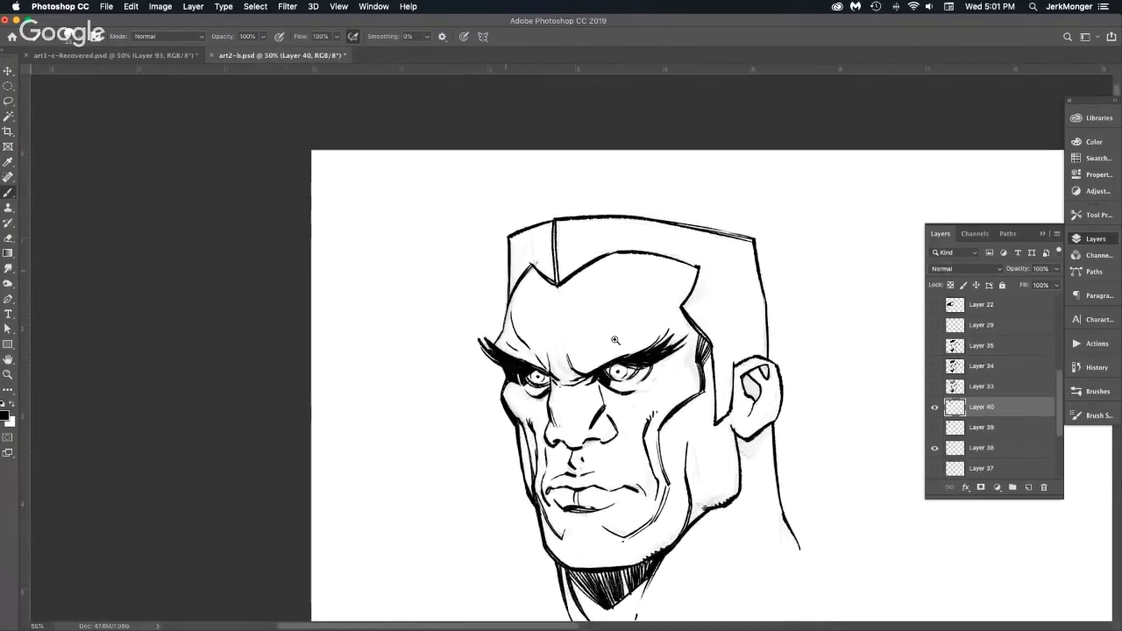
{"action": "left_click_drag", "start_coordinate": [482, 344], "coordinate": [489, 406]}
{"action": "mouse_move", "coordinate": [504, 304]}
{"action": "left_mouse_down"}
{"action": "mouse_move", "coordinate": [506, 384]}
{"action": "mouse_move", "coordinate": [520, 416]}
{"action": "left_mouse_up"}
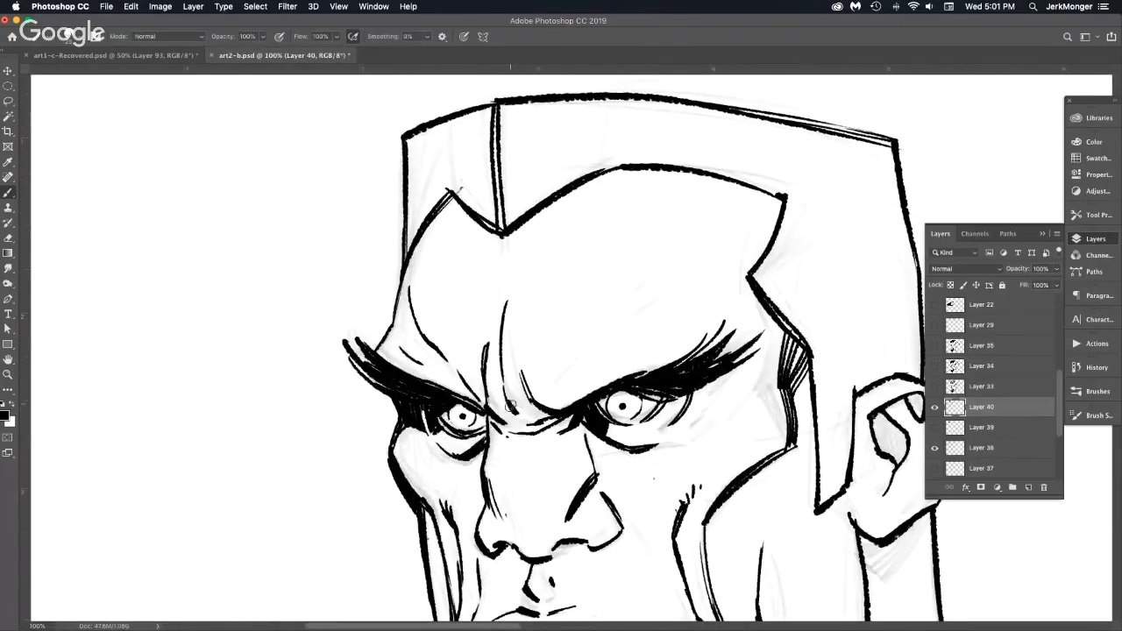
Ink diagonal wrinkle lines and small broken marks on the forehead above the near eyebrow.
{"action": "scroll", "coordinate": [605, 387], "scroll_direction": "down", "scroll_amount": 3}
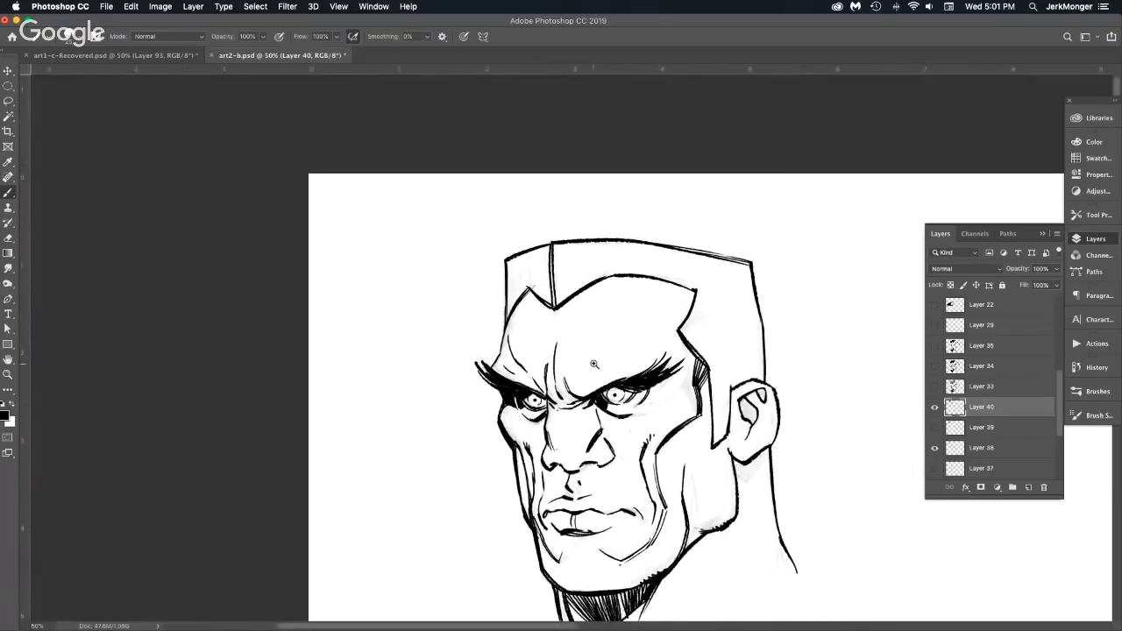
{"action": "scroll", "coordinate": [597, 385], "scroll_direction": "up", "scroll_amount": 3}
{"action": "left_click_drag", "start_coordinate": [561, 382], "coordinate": [609, 329]}
{"action": "left_click_drag", "start_coordinate": [633, 313], "coordinate": [638, 309]}
{"action": "left_click_drag", "start_coordinate": [628, 362], "coordinate": [604, 378]}
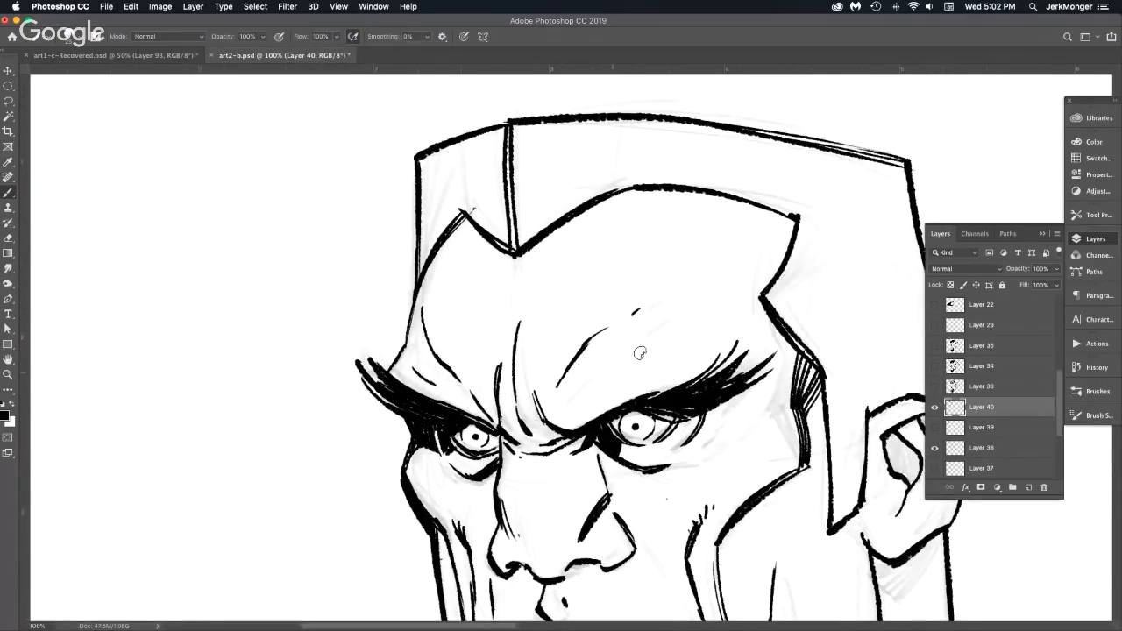
{"action": "left_click", "coordinate": [658, 343]}
{"action": "left_click_drag", "start_coordinate": [658, 291], "coordinate": [670, 281]}
Hatch the front of the flat-top hair with spaced groups of vertical lines from the far edge to the near temple.
{"action": "left_click", "coordinate": [667, 355], "text": "alt"}
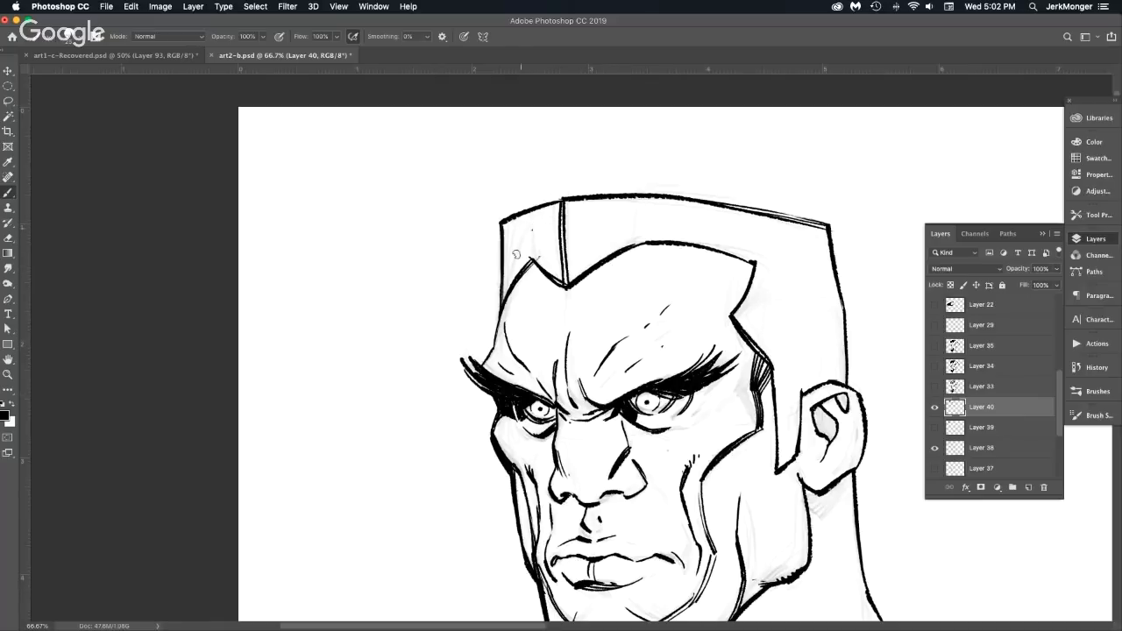
{"action": "mouse_move", "coordinate": [506, 222]}
{"action": "left_mouse_down"}
{"action": "mouse_move", "coordinate": [506, 302]}
{"action": "mouse_move", "coordinate": [514, 282]}
{"action": "left_mouse_up"}
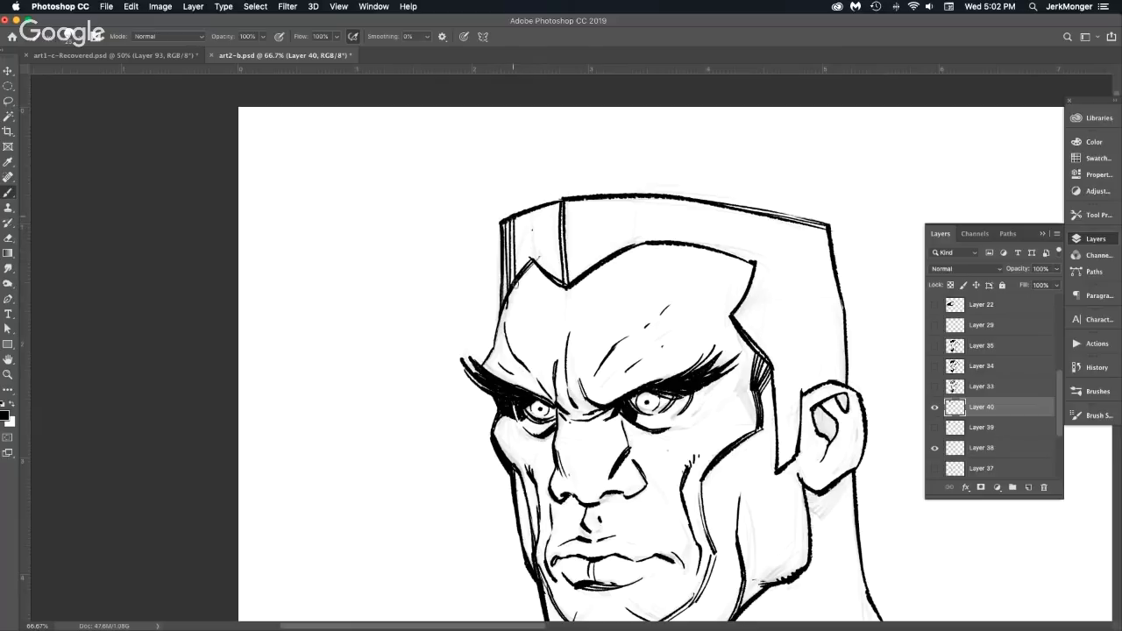
{"action": "left_click_drag", "start_coordinate": [537, 207], "coordinate": [540, 279]}
{"action": "mouse_move", "coordinate": [552, 279]}
{"action": "left_mouse_down"}
{"action": "mouse_move", "coordinate": [544, 207]}
{"action": "mouse_move", "coordinate": [556, 207]}
{"action": "left_mouse_up"}
{"action": "mouse_move", "coordinate": [602, 263]}
{"action": "left_mouse_down"}
{"action": "mouse_move", "coordinate": [600, 200]}
{"action": "mouse_move", "coordinate": [616, 199]}
{"action": "left_mouse_up"}
{"action": "left_click_drag", "start_coordinate": [687, 244], "coordinate": [707, 196]}
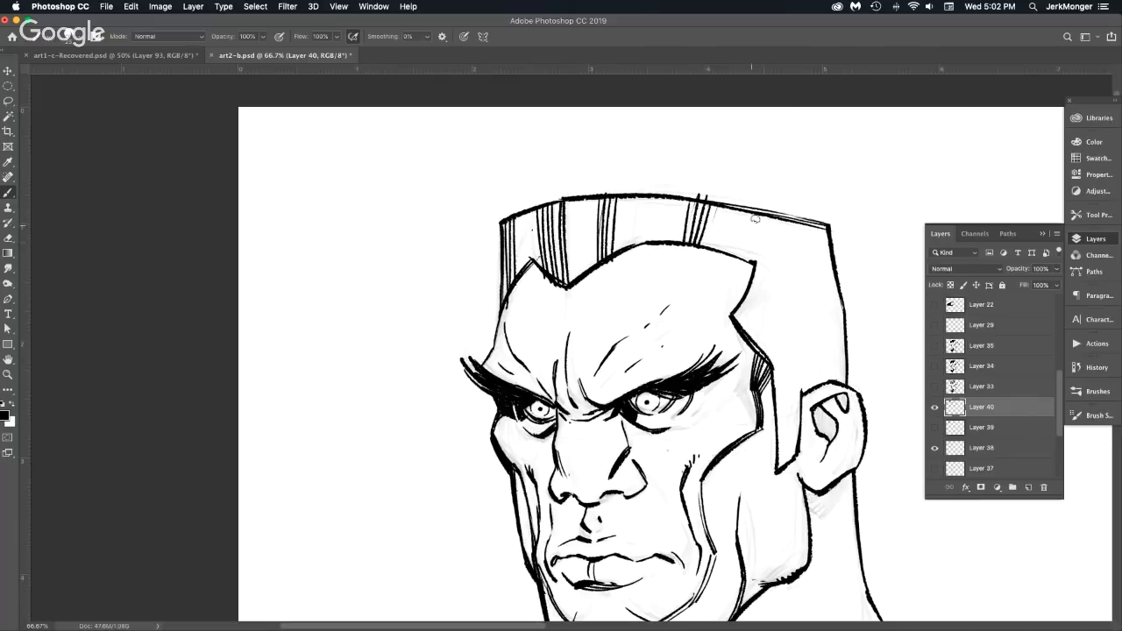
{"action": "left_click_drag", "start_coordinate": [745, 261], "coordinate": [766, 216]}
{"action": "left_click_drag", "start_coordinate": [757, 260], "coordinate": [772, 216]}
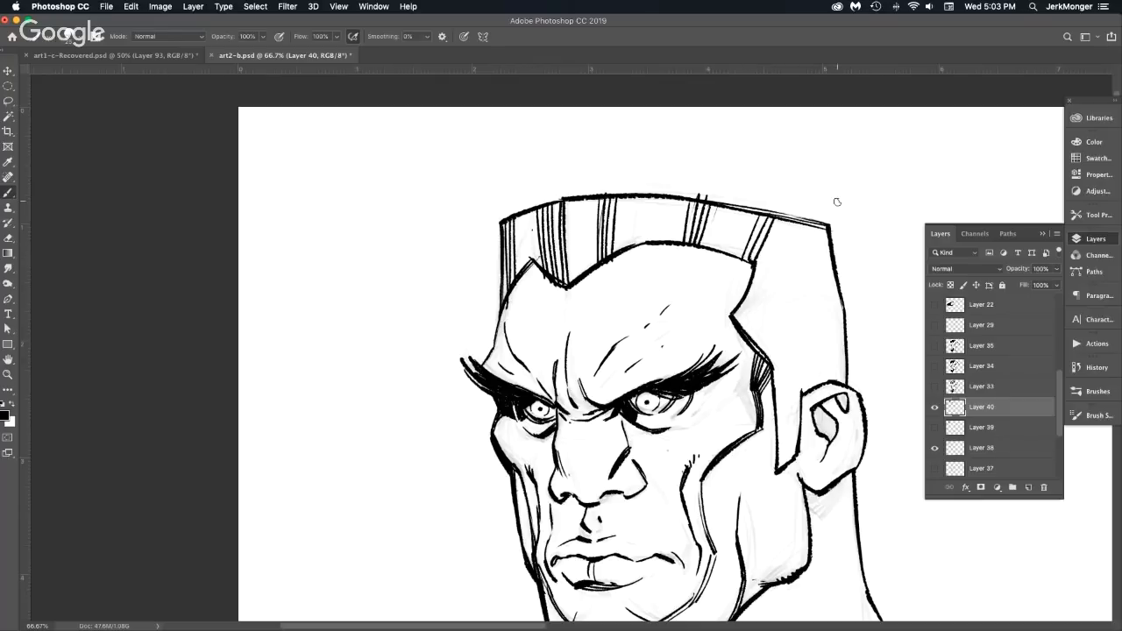
Ink curved lines across the side of the head from the temple to the back edge, with small accent marks.
{"action": "key", "text": "super+0"}
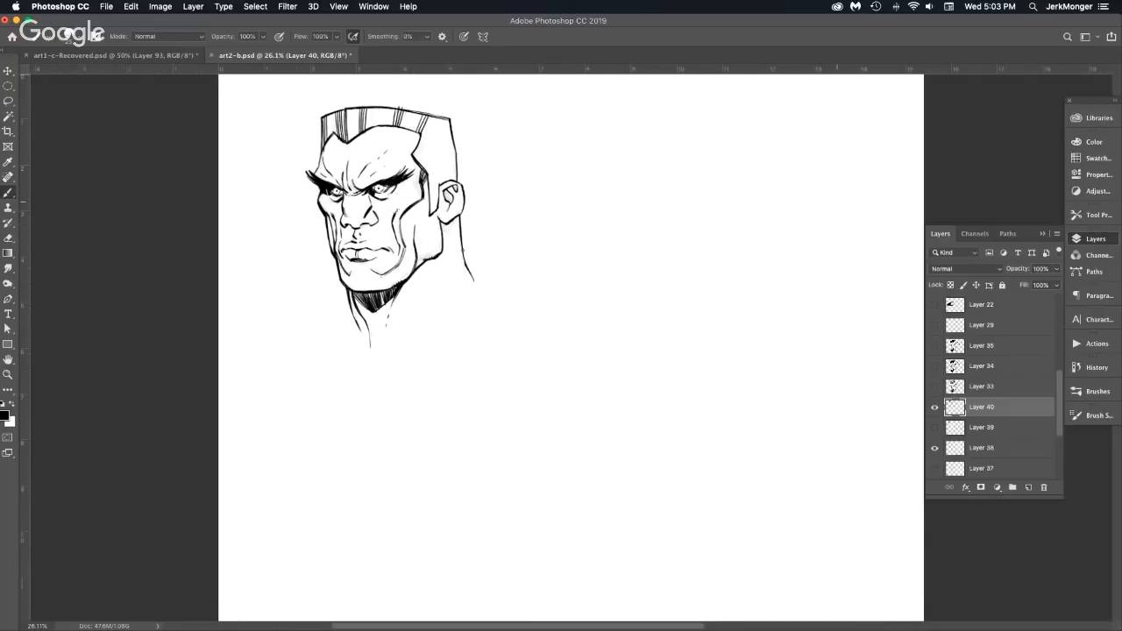
{"action": "left_click_drag", "start_coordinate": [447, 172], "coordinate": [526, 172]}
{"action": "mouse_move", "coordinate": [372, 142]}
{"action": "left_mouse_down"}
{"action": "mouse_move", "coordinate": [453, 298]}
{"action": "mouse_move", "coordinate": [510, 256]}
{"action": "left_mouse_up"}
{"action": "mouse_move", "coordinate": [465, 304]}
{"action": "left_mouse_down"}
{"action": "mouse_move", "coordinate": [565, 256]}
{"action": "mouse_move", "coordinate": [571, 266]}
{"action": "left_mouse_up"}
{"action": "left_click_drag", "start_coordinate": [512, 235], "coordinate": [521, 229]}
{"action": "left_click_drag", "start_coordinate": [513, 299], "coordinate": [521, 295]}
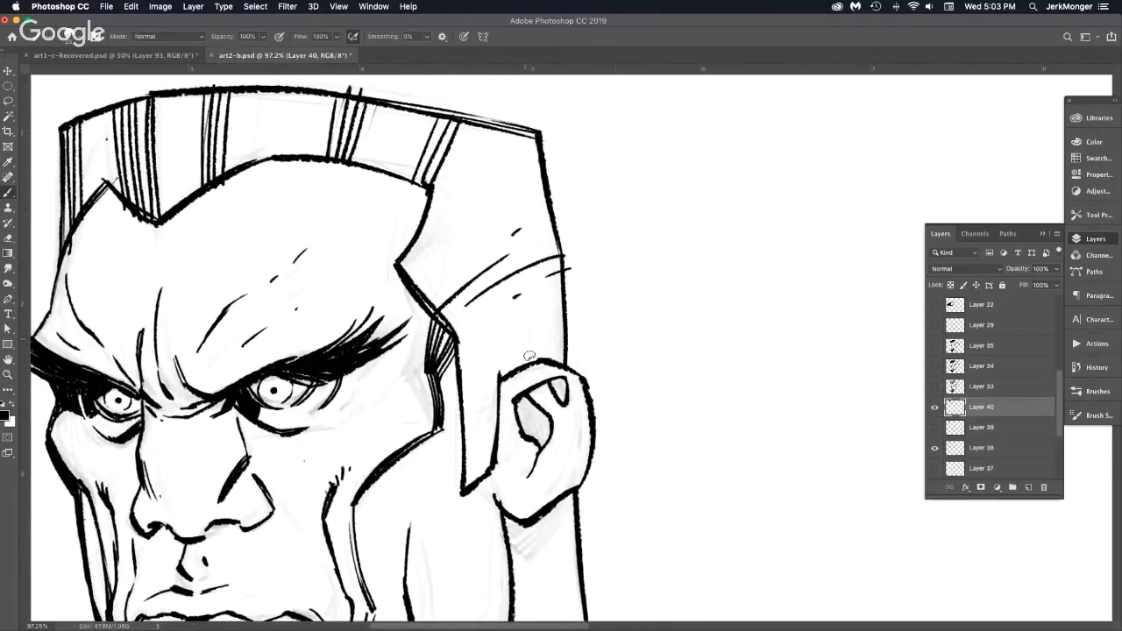
Hatch the lower tip of the sideburn in front of the ear with short diagonal strokes.
{"action": "left_click", "coordinate": [538, 367], "text": "alt"}
{"action": "left_click_drag", "start_coordinate": [586, 361], "coordinate": [662, 305]}
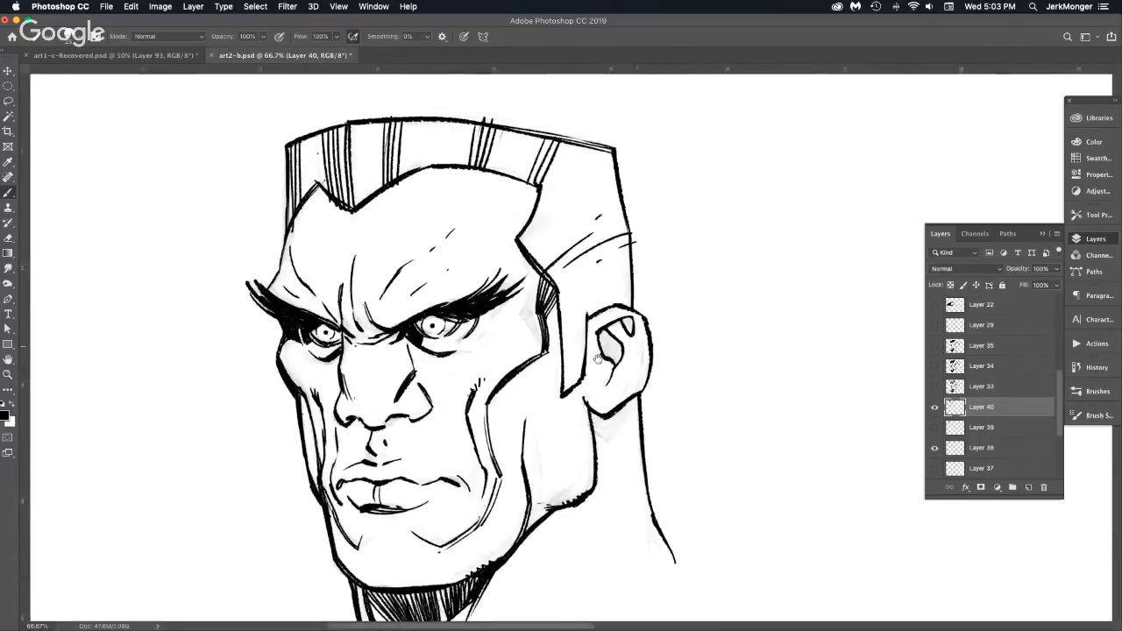
{"action": "left_click_drag", "start_coordinate": [584, 365], "coordinate": [567, 386]}
{"action": "mouse_move", "coordinate": [576, 369]}
{"action": "left_mouse_down"}
{"action": "mouse_move", "coordinate": [564, 388]}
{"action": "mouse_move", "coordinate": [563, 377]}
{"action": "left_mouse_up"}
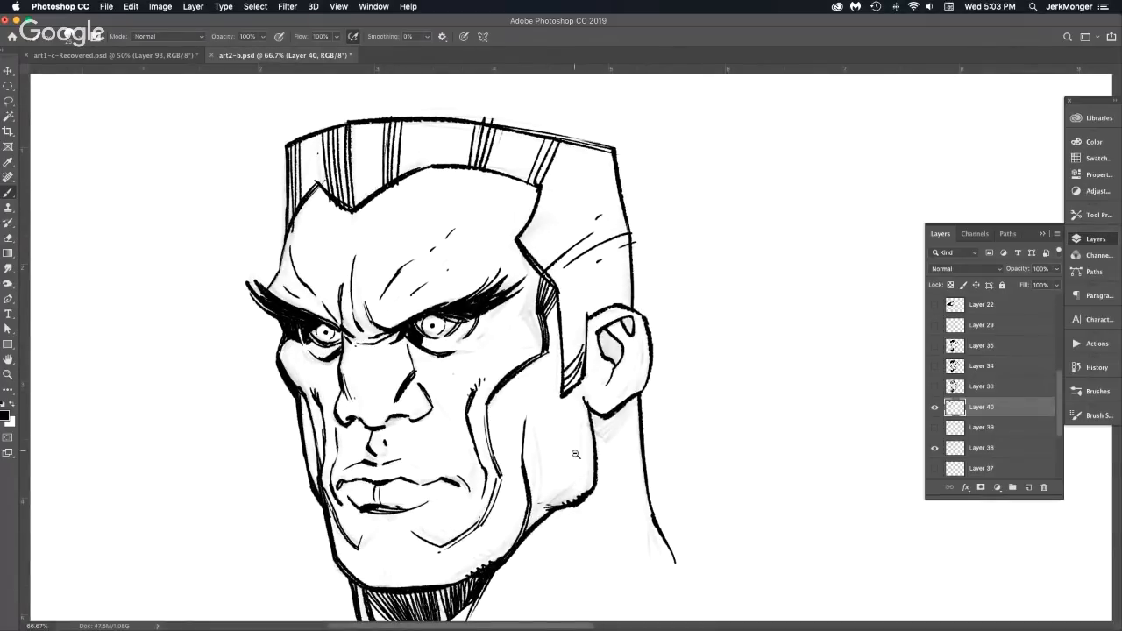
{"action": "left_click", "coordinate": [576, 455], "text": "alt"}
{"action": "left_click", "coordinate": [576, 455], "text": "alt"}
{"action": "left_click_drag", "start_coordinate": [581, 445], "coordinate": [531, 315]}
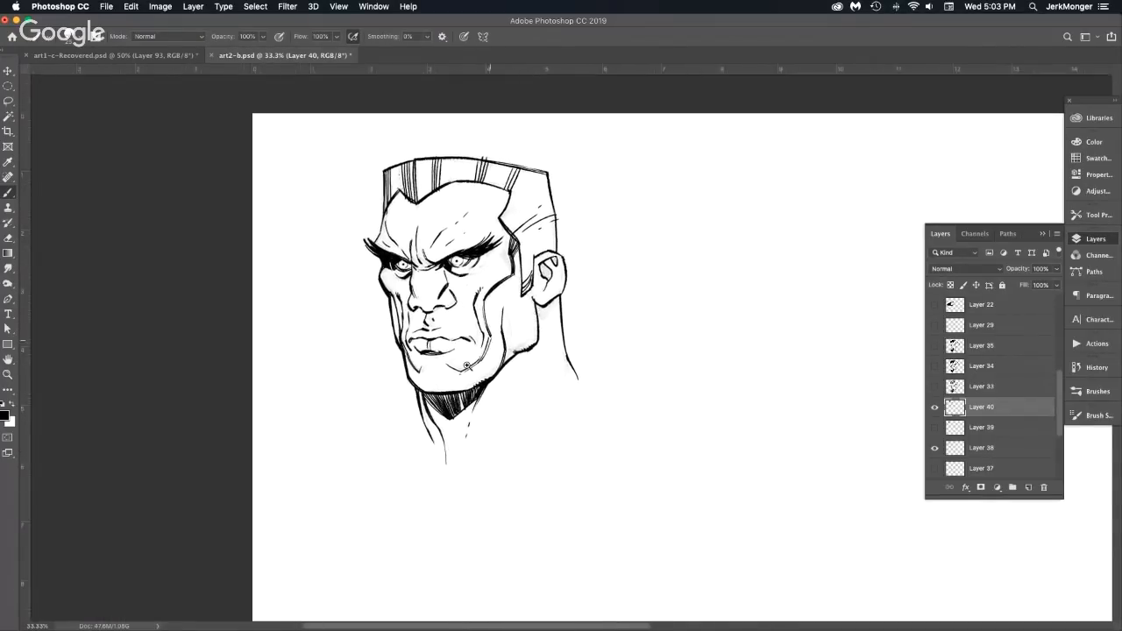
{"action": "left_click", "coordinate": [458, 382], "text": "super"}
{"action": "left_click", "coordinate": [458, 383], "text": "super"}
{"action": "left_click", "coordinate": [363, 355], "text": "super"}
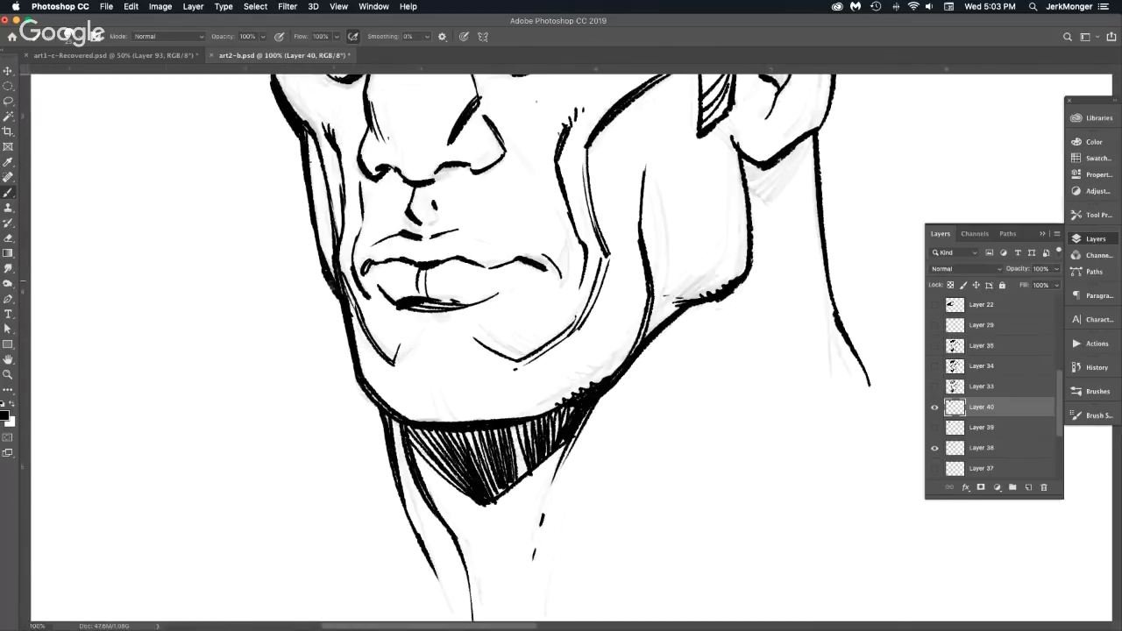
Thicken the contour of the far cheek and jaw down to the chin with overlapping ink strokes.
{"action": "left_click_drag", "start_coordinate": [318, 244], "coordinate": [344, 318]}
{"action": "left_click_drag", "start_coordinate": [304, 138], "coordinate": [326, 281]}
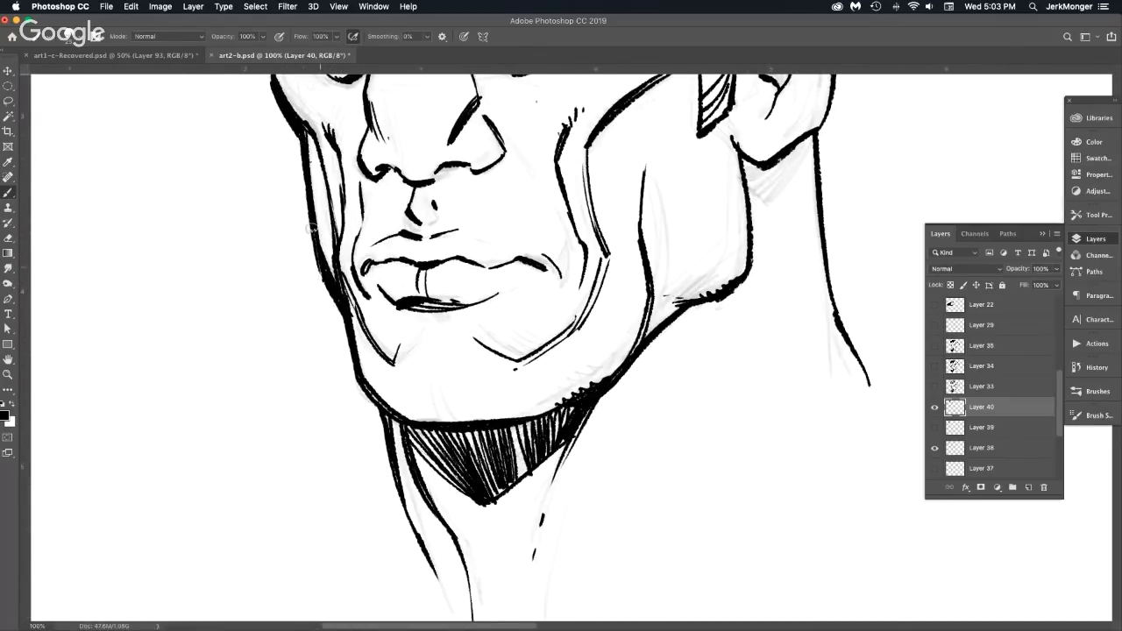
{"action": "left_click_drag", "start_coordinate": [347, 338], "coordinate": [353, 368]}
{"action": "mouse_move", "coordinate": [340, 302]}
{"action": "left_mouse_down"}
{"action": "mouse_move", "coordinate": [357, 374]}
{"action": "mouse_move", "coordinate": [396, 407]}
{"action": "left_mouse_up"}
{"action": "left_click", "coordinate": [572, 453], "text": "alt"}
{"action": "left_click", "coordinate": [571, 453], "text": "alt"}
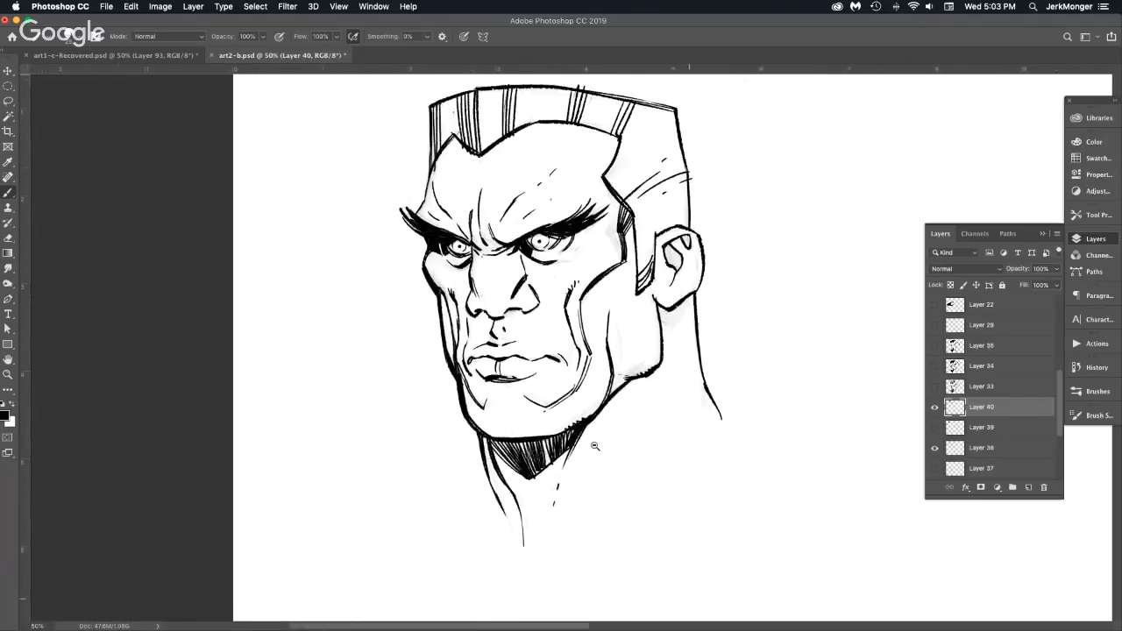
Thicken the underside of the near jawline from the chin shadow back toward the jaw corner.
{"action": "left_click", "coordinate": [606, 397], "text": "super"}
{"action": "left_click", "coordinate": [612, 404], "text": "super"}
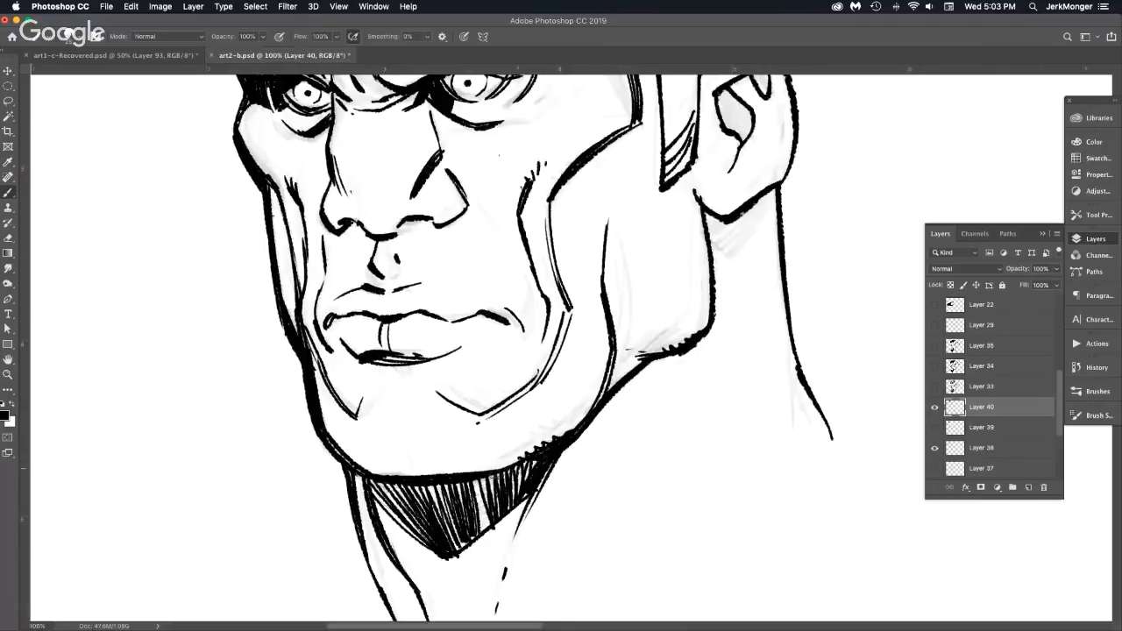
{"action": "left_click_drag", "start_coordinate": [550, 447], "coordinate": [521, 469]}
{"action": "left_click_drag", "start_coordinate": [697, 335], "coordinate": [635, 364]}
{"action": "left_click_drag", "start_coordinate": [561, 447], "coordinate": [653, 358]}
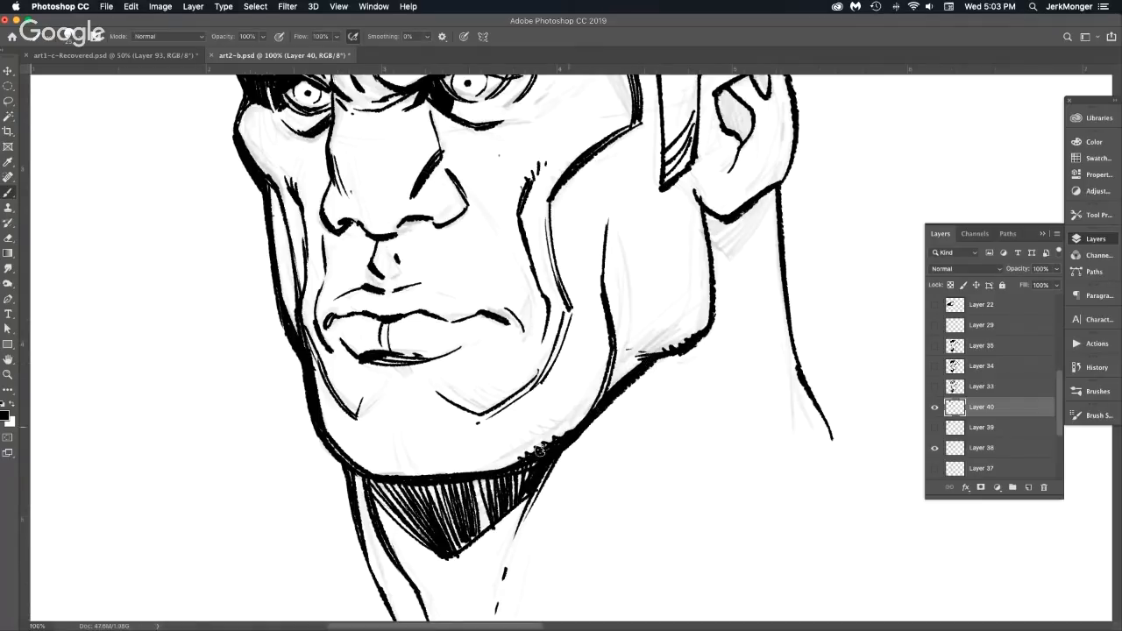
{"action": "left_click_drag", "start_coordinate": [543, 451], "coordinate": [646, 360]}
{"action": "left_click_drag", "start_coordinate": [556, 442], "coordinate": [646, 360]}
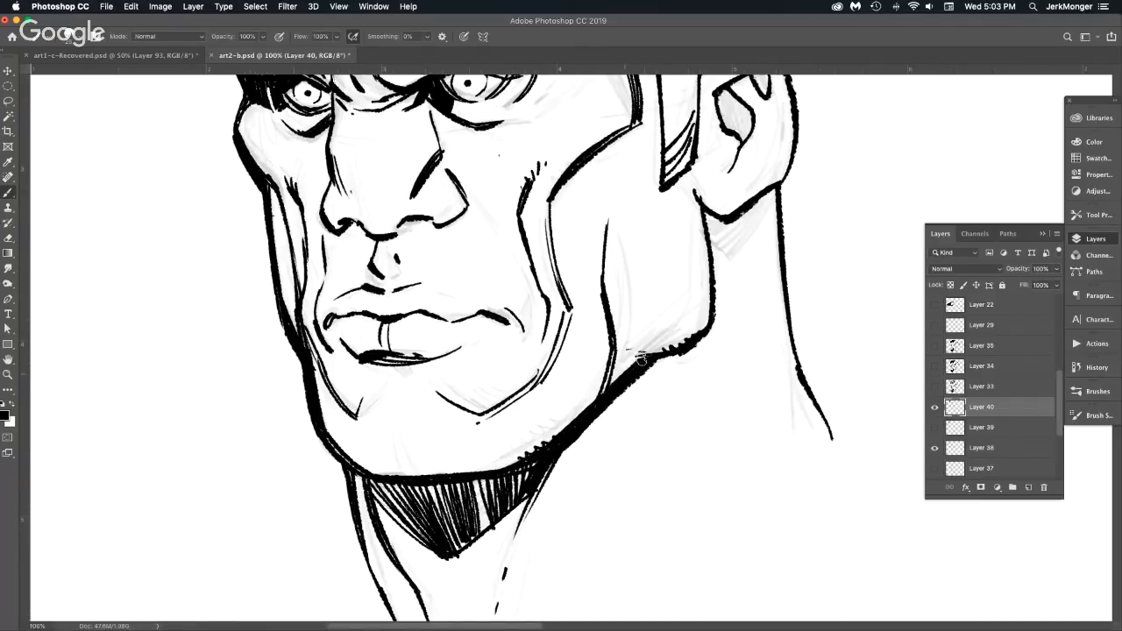
Build up the heavy black line beneath the near jaw corner, smoothing its lower edge into the jawline.
{"action": "key", "text": "super+minus"}
{"action": "key", "text": "super+minus"}
{"action": "left_click", "coordinate": [671, 384], "text": "super"}
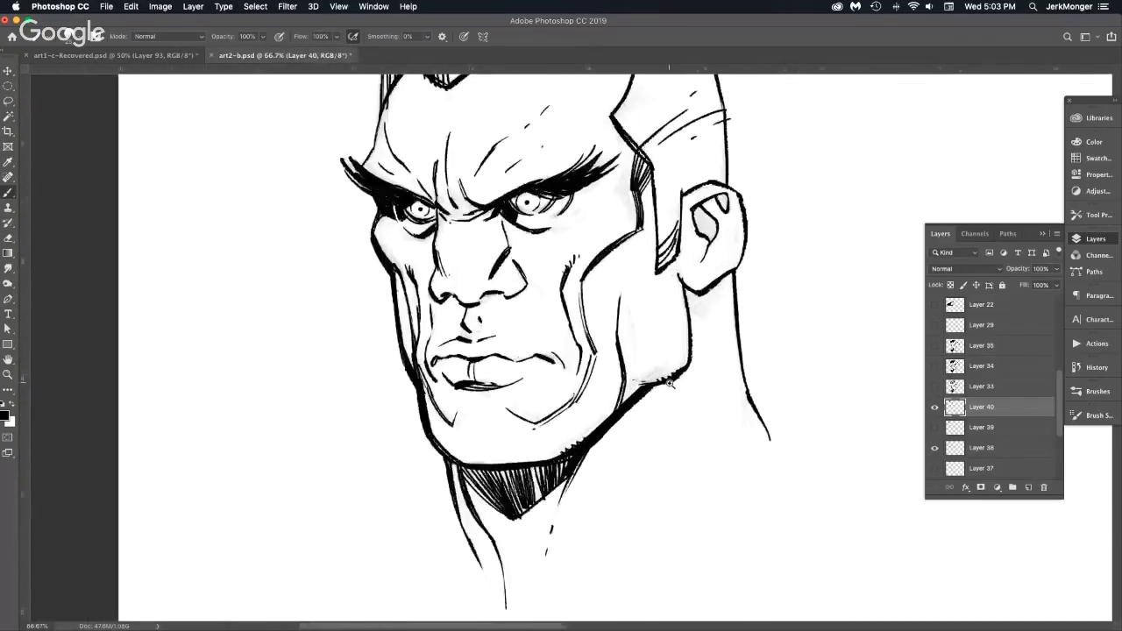
{"action": "left_click", "coordinate": [670, 384], "text": "super"}
{"action": "left_click", "coordinate": [671, 384], "text": "super"}
{"action": "left_click_drag", "start_coordinate": [591, 423], "coordinate": [660, 412]}
{"action": "key", "text": "super+z"}
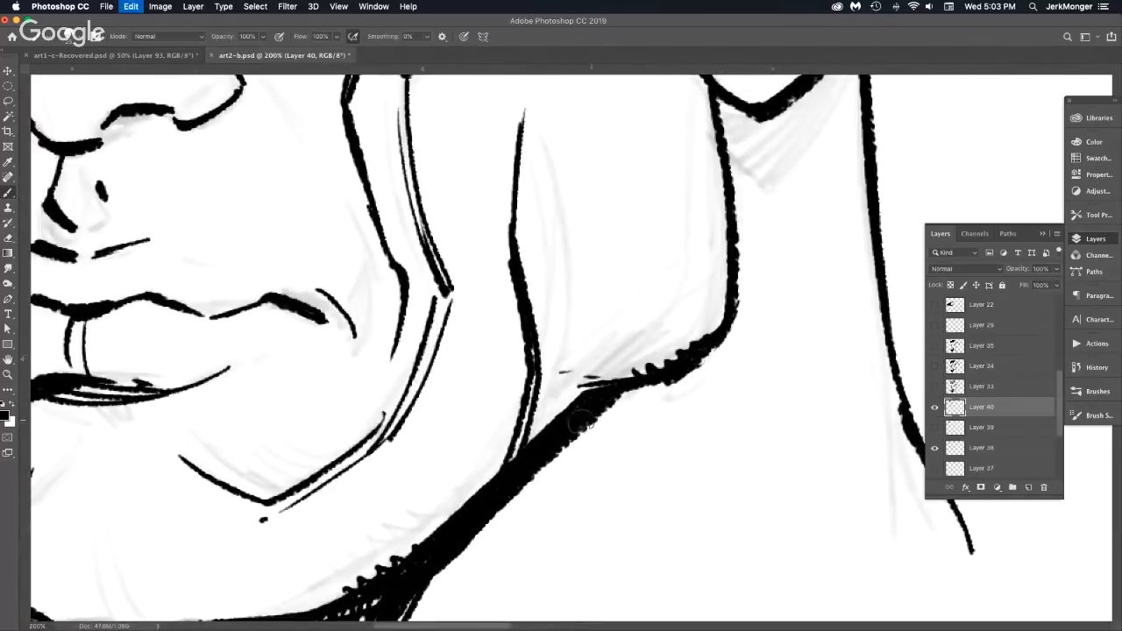
{"action": "left_click_drag", "start_coordinate": [582, 426], "coordinate": [715, 343]}
{"action": "left_click_drag", "start_coordinate": [614, 398], "coordinate": [642, 391]}
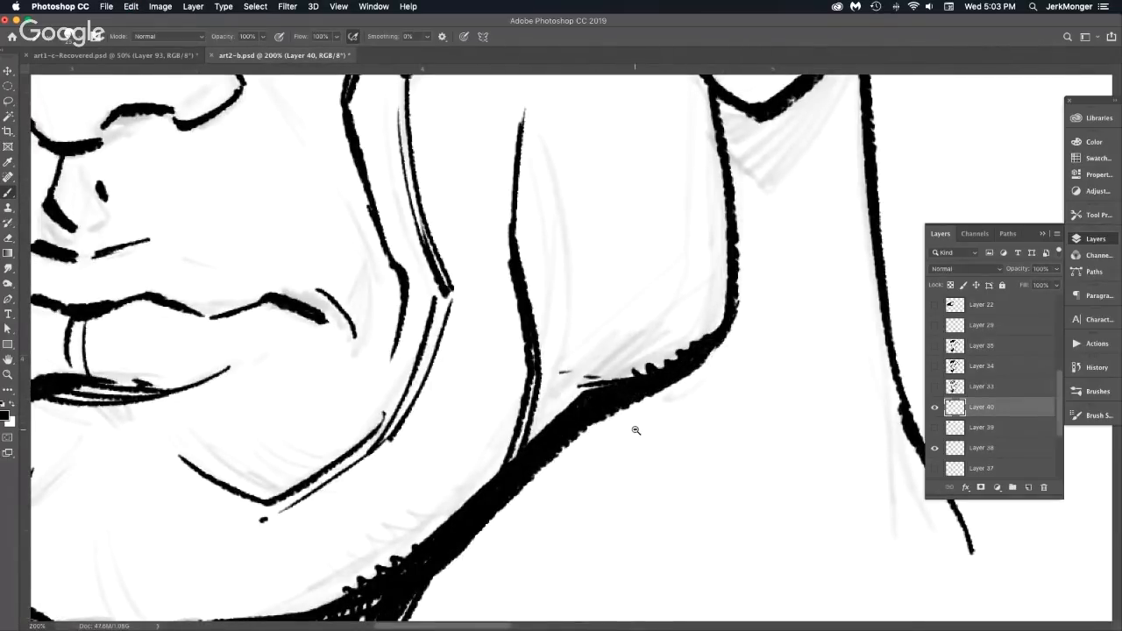
{"action": "left_click", "coordinate": [636, 429], "text": "alt"}
{"action": "left_click", "coordinate": [636, 429], "text": "alt"}
{"action": "left_click", "coordinate": [636, 429], "text": "alt"}
Ink the far outline of the neck, bending outward below the chin and curving down toward the throat.
{"action": "left_click", "coordinate": [525, 510], "text": "super"}
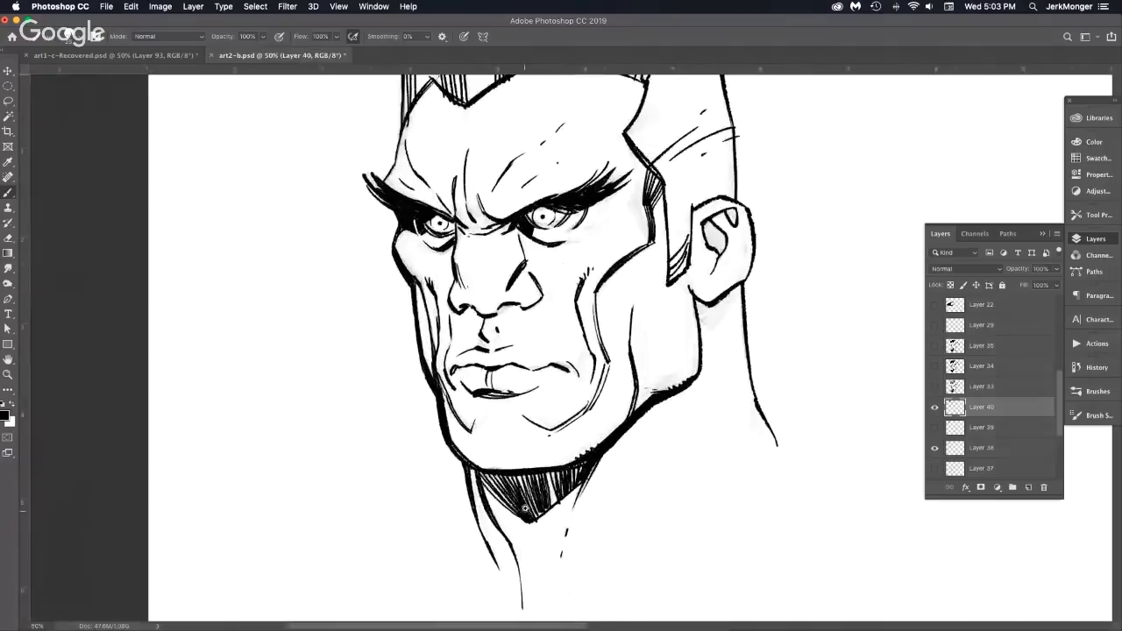
{"action": "left_click", "coordinate": [524, 510], "text": "super"}
{"action": "left_click_drag", "start_coordinate": [498, 448], "coordinate": [462, 296]}
{"action": "mouse_move", "coordinate": [408, 351]}
{"action": "left_mouse_down"}
{"action": "mouse_move", "coordinate": [410, 481]}
{"action": "mouse_move", "coordinate": [444, 540]}
{"action": "left_mouse_up"}
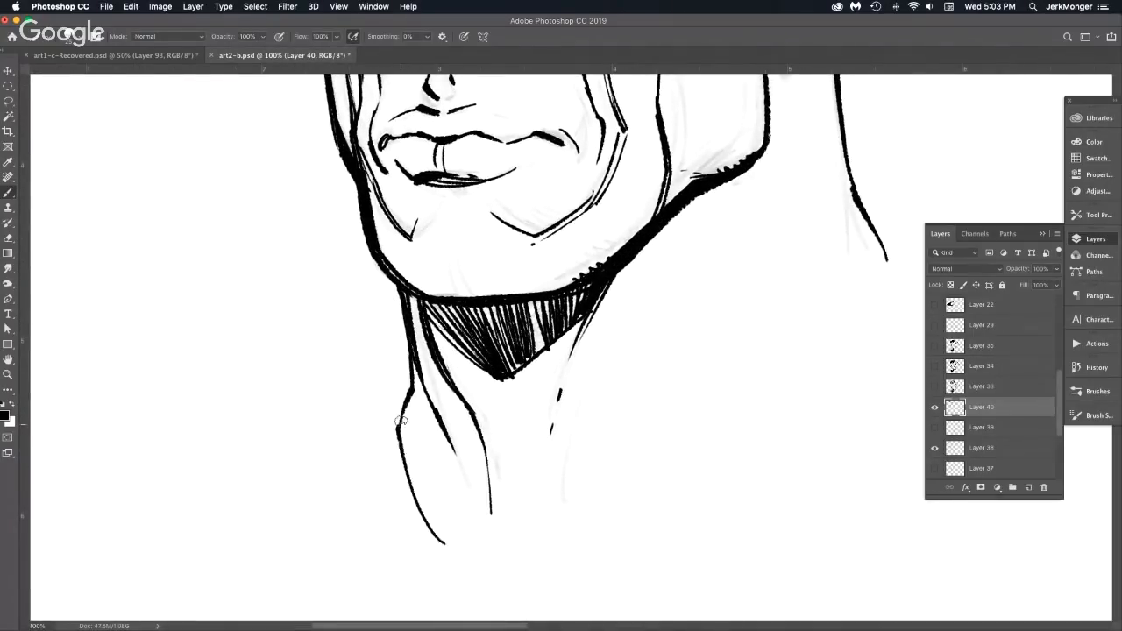
{"action": "left_click_drag", "start_coordinate": [401, 423], "coordinate": [447, 542]}
Ink the rounded base of the neck and a bold diagonal line rising from it to the nape.
{"action": "left_click", "coordinate": [543, 523], "text": "alt"}
{"action": "mouse_move", "coordinate": [597, 491]}
{"action": "left_mouse_down"}
{"action": "mouse_move", "coordinate": [508, 532]}
{"action": "mouse_move", "coordinate": [477, 570]}
{"action": "mouse_move", "coordinate": [623, 423]}
{"action": "left_mouse_up"}
{"action": "mouse_move", "coordinate": [485, 567]}
{"action": "left_mouse_down"}
{"action": "mouse_move", "coordinate": [609, 439]}
{"action": "mouse_move", "coordinate": [674, 399]}
{"action": "left_mouse_up"}
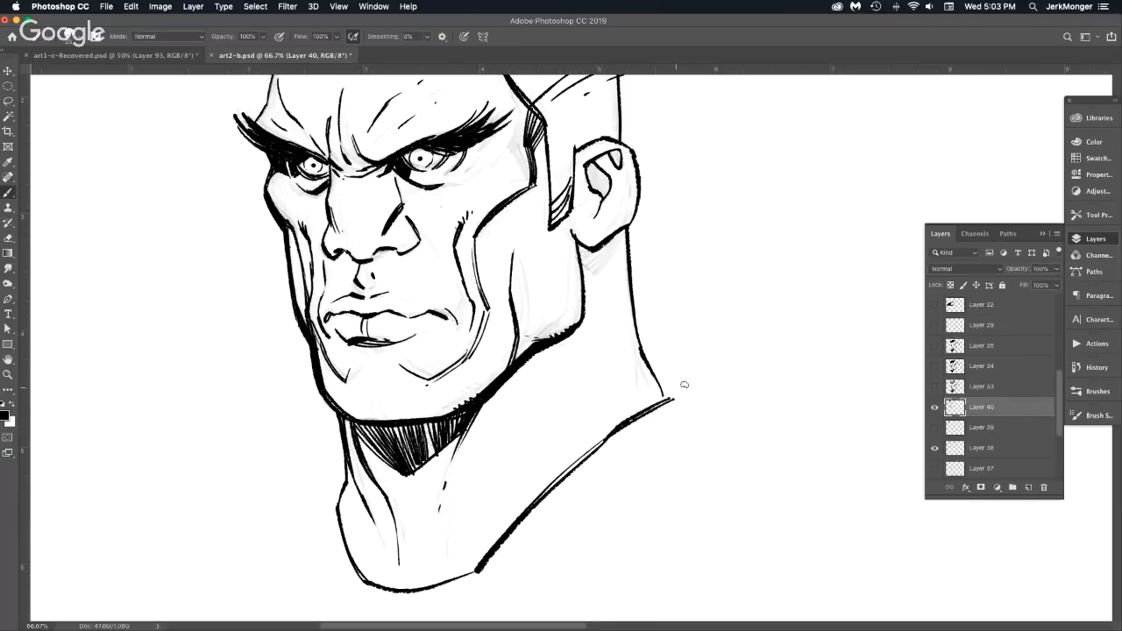
Double the diagonal line at the neck's base and ink a short muscle line rising from it.
{"action": "left_click", "coordinate": [660, 443], "text": "alt"}
{"action": "left_click", "coordinate": [615, 444], "text": "super"}
{"action": "left_click", "coordinate": [613, 445], "text": "super"}
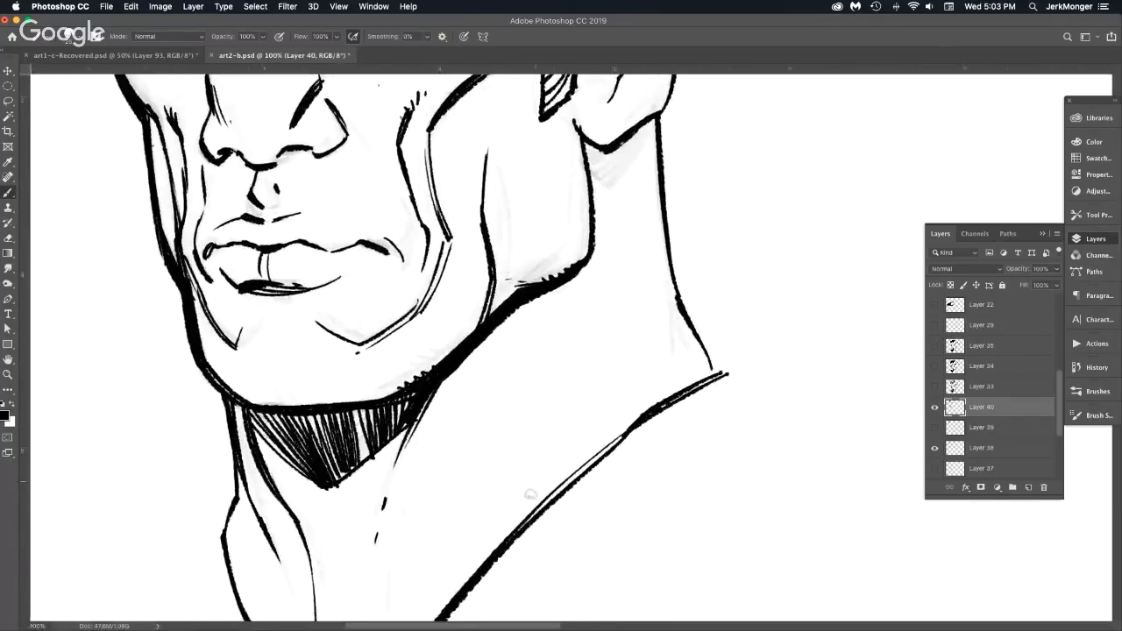
{"action": "left_click_drag", "start_coordinate": [513, 528], "coordinate": [515, 418]}
{"action": "left_click", "coordinate": [588, 456], "text": "alt"}
{"action": "left_click", "coordinate": [589, 456], "text": "alt"}
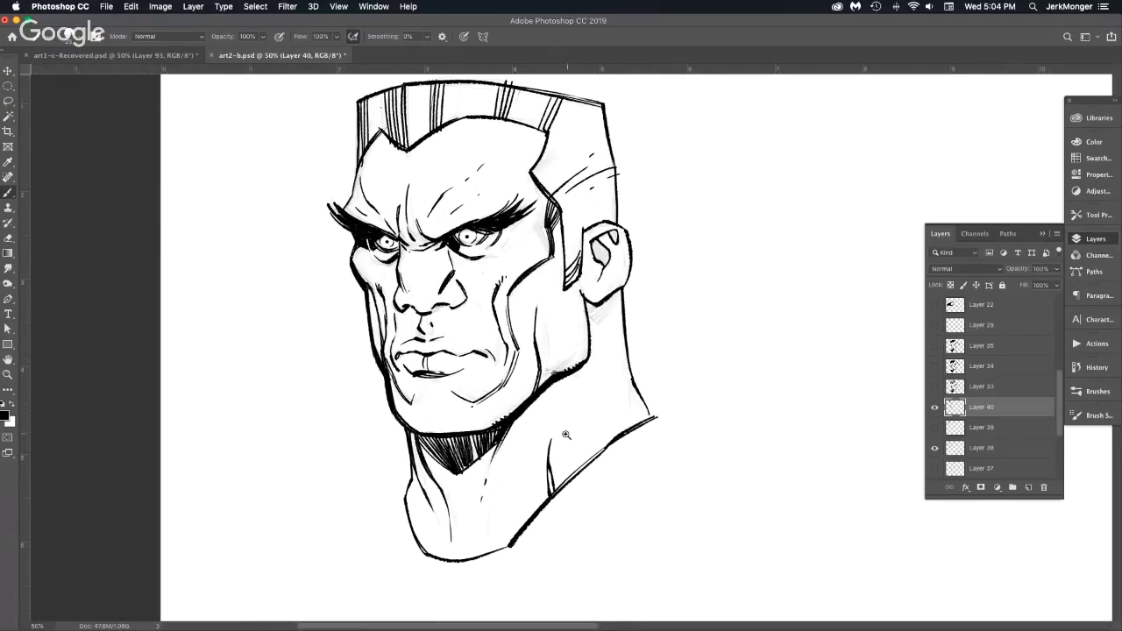
Extend the neck muscle line up toward the jaw with small ticks and dots, and add crease marks at the throat's base.
{"action": "left_click", "coordinate": [566, 435], "text": "super"}
{"action": "left_click", "coordinate": [566, 434], "text": "super"}
{"action": "left_click_drag", "start_coordinate": [575, 360], "coordinate": [533, 453]}
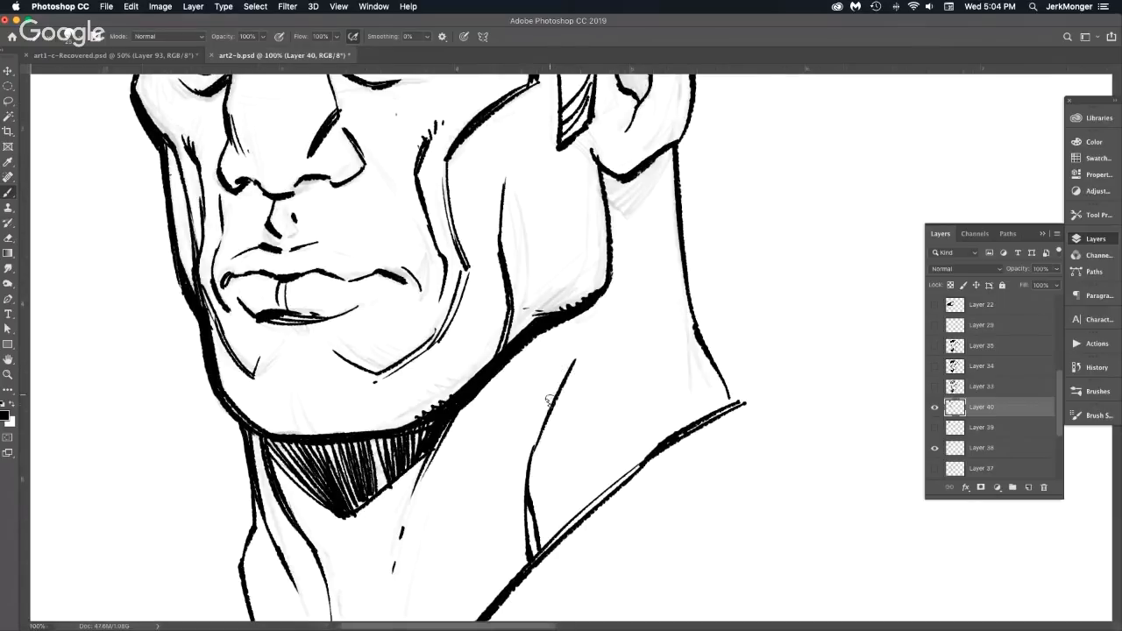
{"action": "left_click_drag", "start_coordinate": [550, 398], "coordinate": [553, 404]}
{"action": "left_click", "coordinate": [586, 474], "text": "alt"}
{"action": "left_click", "coordinate": [592, 561], "text": "alt"}
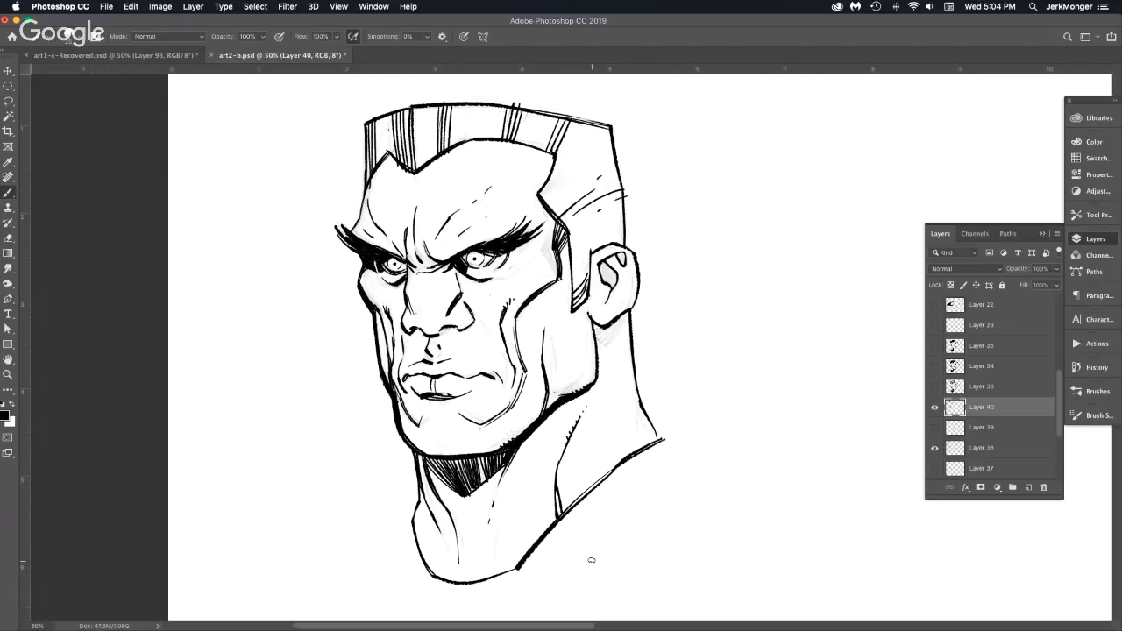
{"action": "mouse_move", "coordinate": [495, 533]}
{"action": "left_mouse_down"}
{"action": "mouse_move", "coordinate": [488, 565]}
{"action": "mouse_move", "coordinate": [512, 569]}
{"action": "left_mouse_up"}
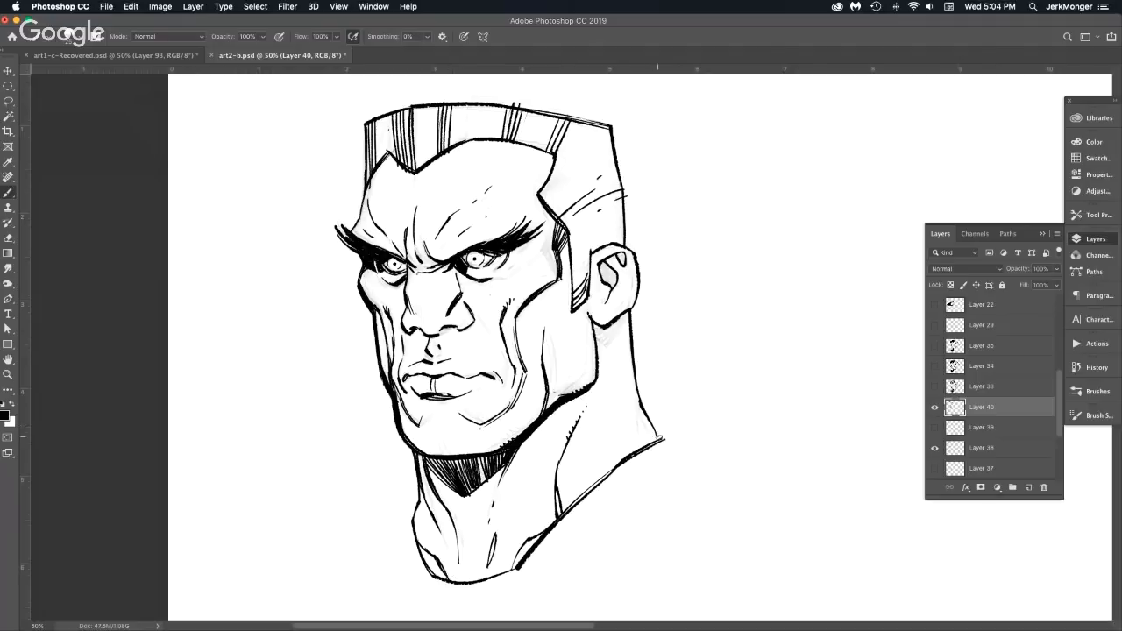
Outline a pointed shadow shape beneath the earlobe and fill it with dense black strokes.
{"action": "left_click", "coordinate": [605, 335]}
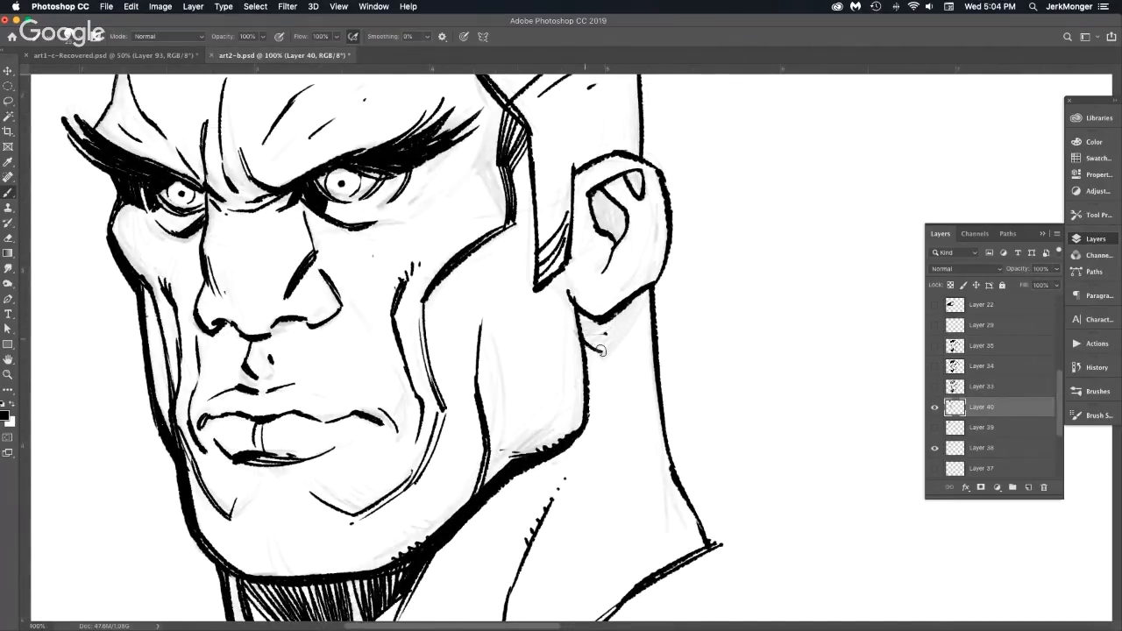
{"action": "mouse_move", "coordinate": [602, 350]}
{"action": "left_mouse_down"}
{"action": "mouse_move", "coordinate": [651, 291]}
{"action": "mouse_move", "coordinate": [608, 348]}
{"action": "left_mouse_up"}
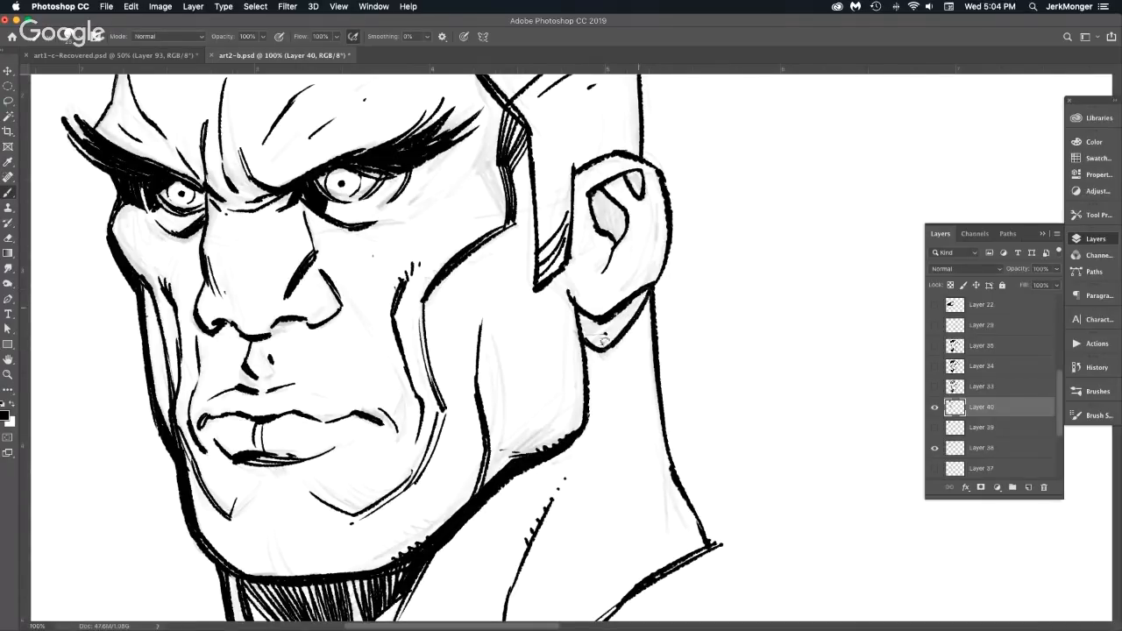
{"action": "left_click_drag", "start_coordinate": [649, 293], "coordinate": [604, 347]}
{"action": "mouse_move", "coordinate": [642, 296]}
{"action": "left_mouse_down"}
{"action": "mouse_move", "coordinate": [599, 347]}
{"action": "mouse_move", "coordinate": [583, 335]}
{"action": "mouse_move", "coordinate": [577, 346]}
{"action": "mouse_move", "coordinate": [602, 349]}
{"action": "mouse_move", "coordinate": [630, 305]}
{"action": "left_mouse_up"}
{"action": "mouse_move", "coordinate": [638, 310]}
{"action": "left_mouse_down"}
{"action": "mouse_move", "coordinate": [619, 332]}
{"action": "mouse_move", "coordinate": [630, 321]}
{"action": "left_mouse_up"}
{"action": "left_click", "coordinate": [636, 355], "text": "alt"}
{"action": "left_click", "coordinate": [635, 355], "text": "alt"}
{"action": "left_click", "coordinate": [636, 355], "text": "alt"}
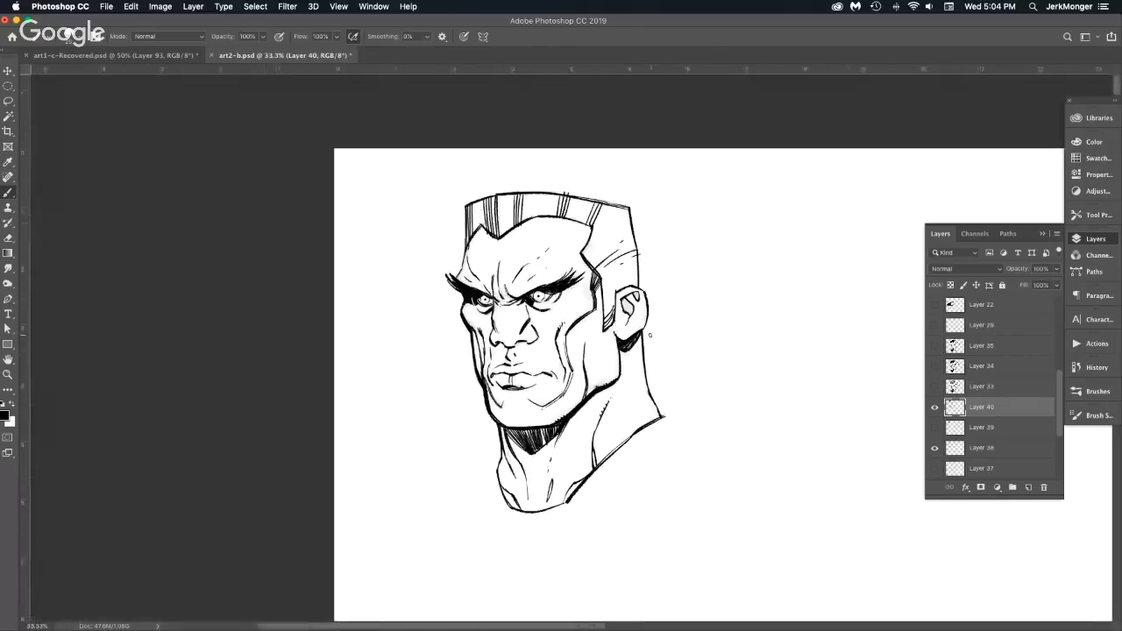
Thicken the hairline at the near temple with a second curved stroke down to its inner corner.
{"action": "left_click", "coordinate": [592, 248], "text": "super"}
{"action": "left_click", "coordinate": [592, 248], "text": "super"}
{"action": "left_click", "coordinate": [592, 248], "text": "super"}
{"action": "left_click_drag", "start_coordinate": [588, 188], "coordinate": [592, 250]}
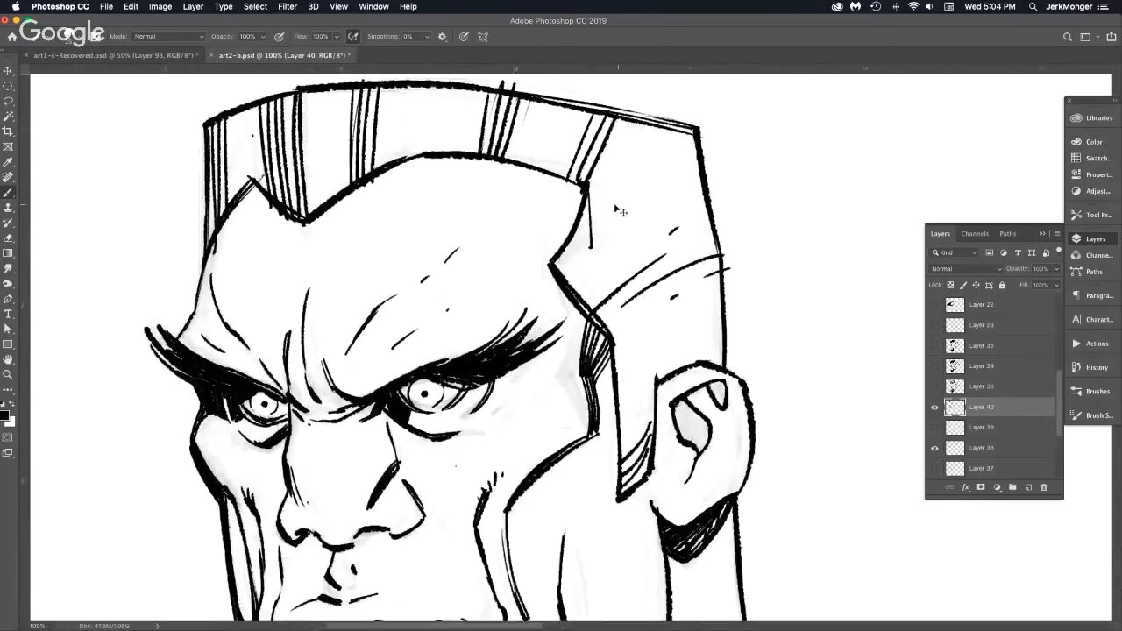
{"action": "key", "text": "super+z"}
{"action": "left_click_drag", "start_coordinate": [587, 189], "coordinate": [558, 265]}
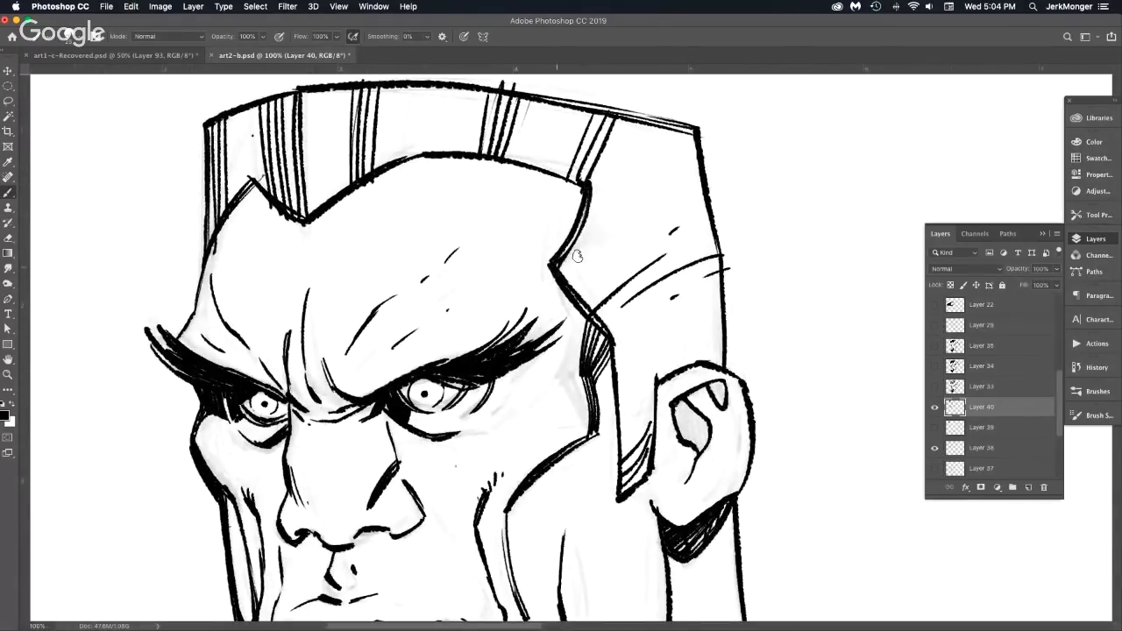
{"action": "left_click", "coordinate": [606, 300], "text": "alt"}
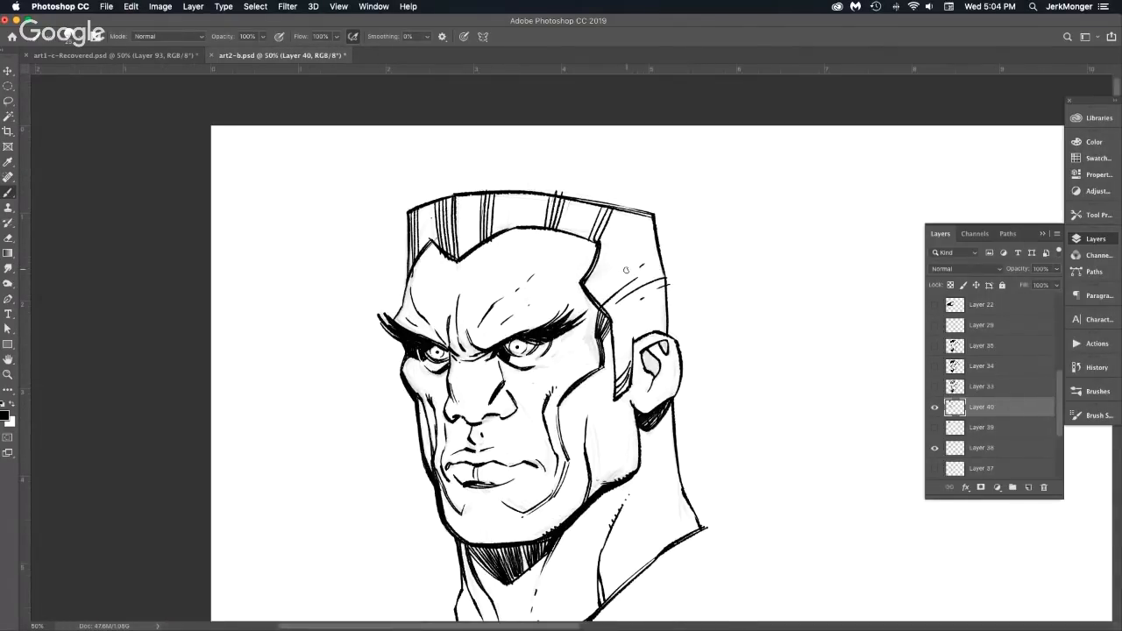
Clean the forehead edge of the hairline with white strokes around the widow's peak and far temple.
{"action": "left_click_drag", "start_coordinate": [489, 247], "coordinate": [537, 249]}
{"action": "key", "text": "x"}
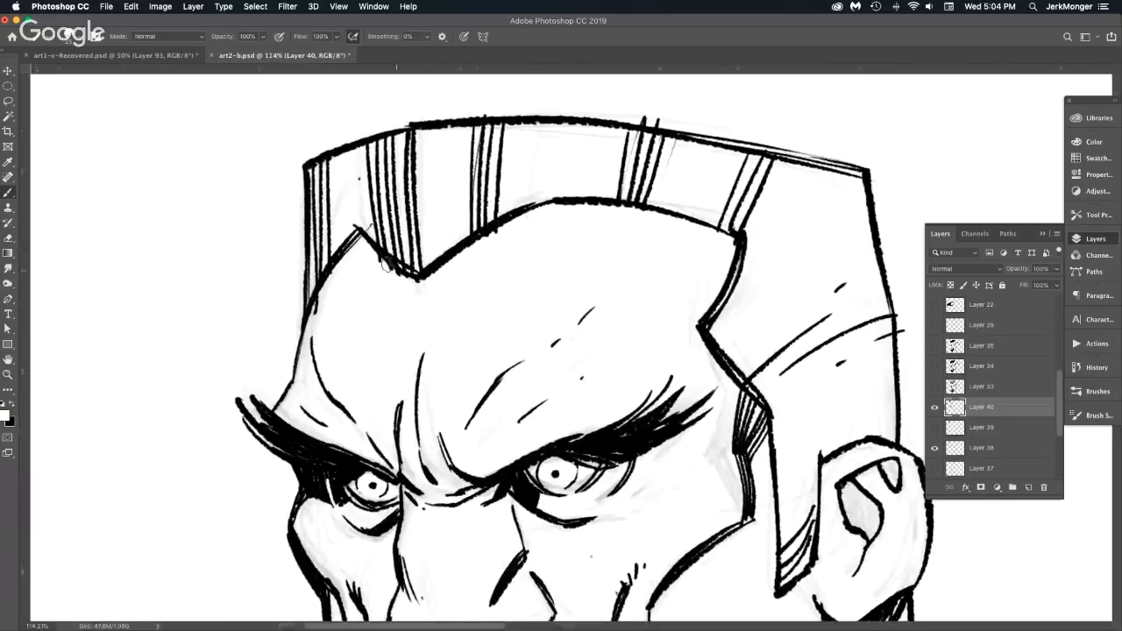
{"action": "left_click_drag", "start_coordinate": [386, 261], "coordinate": [412, 281]}
{"action": "left_click_drag", "start_coordinate": [314, 322], "coordinate": [323, 290]}
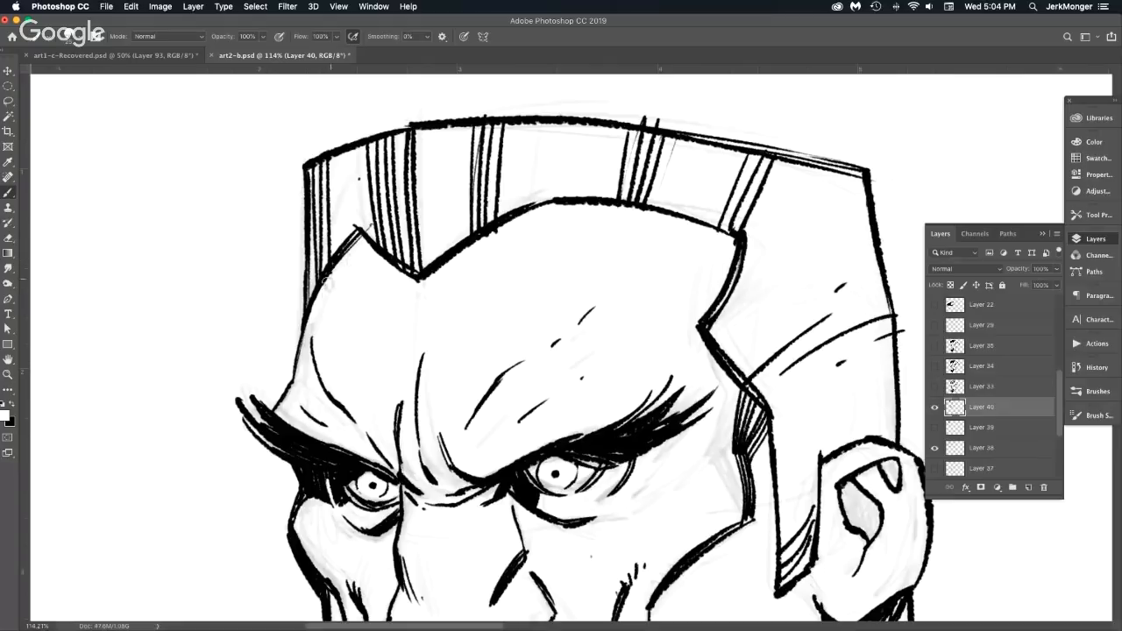
{"action": "left_click_drag", "start_coordinate": [475, 250], "coordinate": [529, 217]}
Ink clusters of short dashes in black between the hatch groups and on the side of the flat-top hair.
{"action": "key", "text": "x"}
{"action": "mouse_move", "coordinate": [566, 172]}
{"action": "left_mouse_down"}
{"action": "mouse_move", "coordinate": [579, 144]}
{"action": "mouse_move", "coordinate": [587, 173]}
{"action": "left_mouse_up"}
{"action": "left_click_drag", "start_coordinate": [340, 183], "coordinate": [343, 193]}
{"action": "left_click_drag", "start_coordinate": [344, 165], "coordinate": [355, 201]}
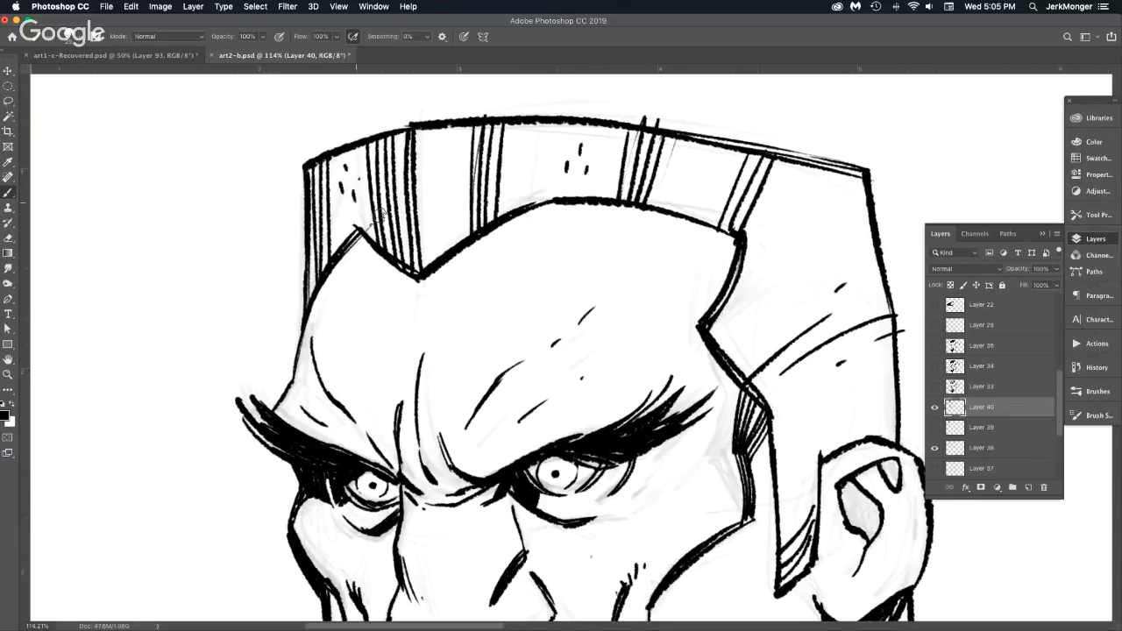
{"action": "left_click_drag", "start_coordinate": [808, 241], "coordinate": [807, 250]}
{"action": "mouse_move", "coordinate": [807, 215]}
{"action": "left_mouse_down"}
{"action": "mouse_move", "coordinate": [804, 226]}
{"action": "mouse_move", "coordinate": [824, 205]}
{"action": "left_mouse_up"}
{"action": "scroll", "coordinate": [750, 405], "scroll_direction": "down", "scroll_amount": 3}
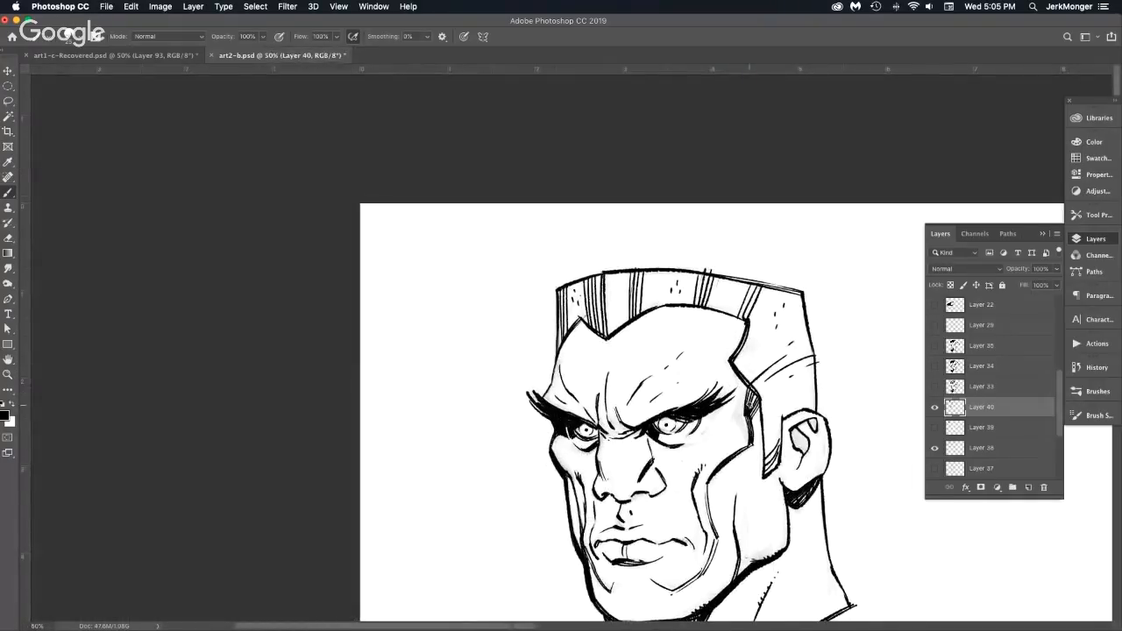
Ink a curved hair line just above the ear with small accent marks at the back of the head.
{"action": "left_click_drag", "start_coordinate": [689, 402], "coordinate": [471, 277]}
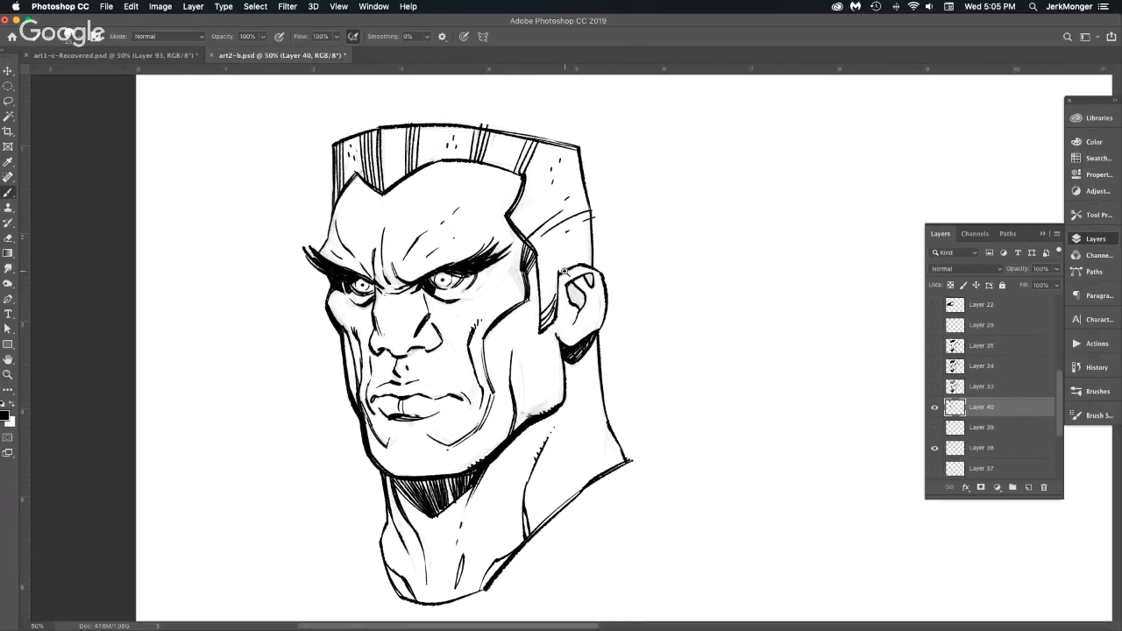
{"action": "scroll", "coordinate": [564, 273], "scroll_direction": "up", "scroll_amount": 3}
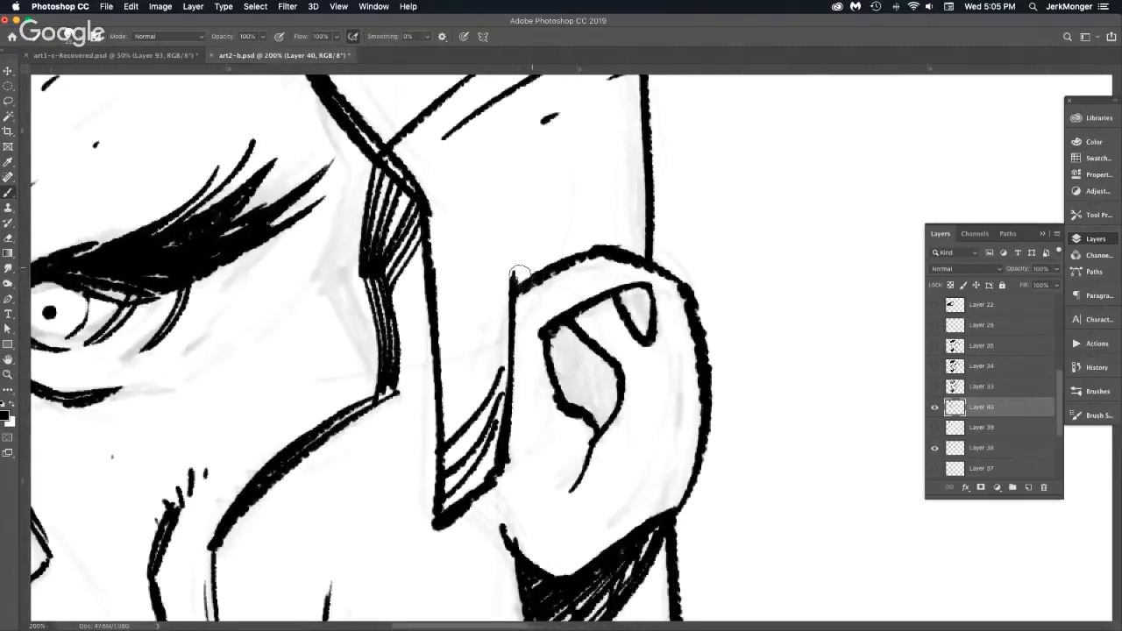
{"action": "mouse_move", "coordinate": [517, 273]}
{"action": "left_mouse_down"}
{"action": "mouse_move", "coordinate": [654, 223]}
{"action": "mouse_move", "coordinate": [668, 204]}
{"action": "left_mouse_up"}
{"action": "scroll", "coordinate": [727, 281], "scroll_direction": "down", "scroll_amount": 3}
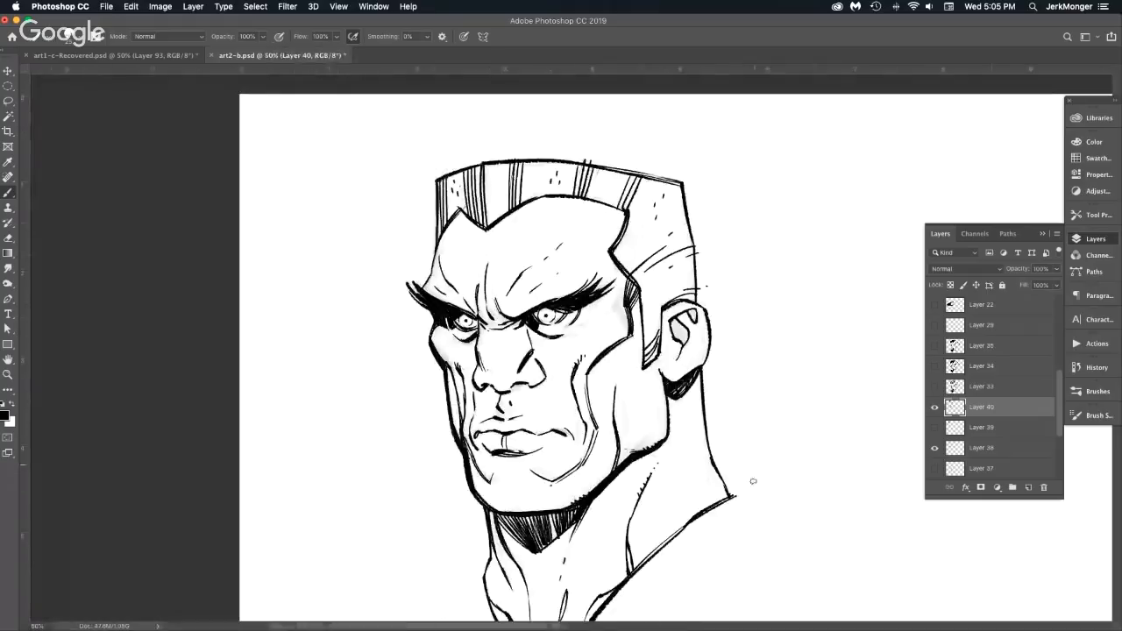
Hatch the back edge of the jaw below the earlobe with short diagonal strokes and a few loose dots.
{"action": "left_click", "coordinate": [645, 443], "text": "super"}
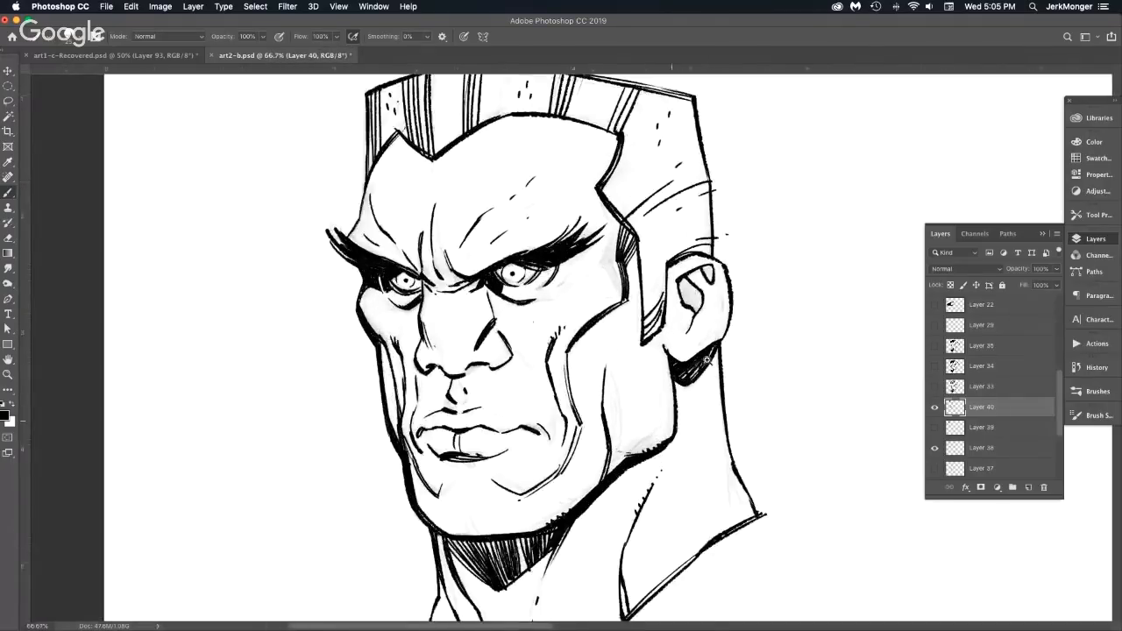
{"action": "left_click", "coordinate": [645, 444], "text": "super"}
{"action": "left_click", "coordinate": [684, 322], "text": "super"}
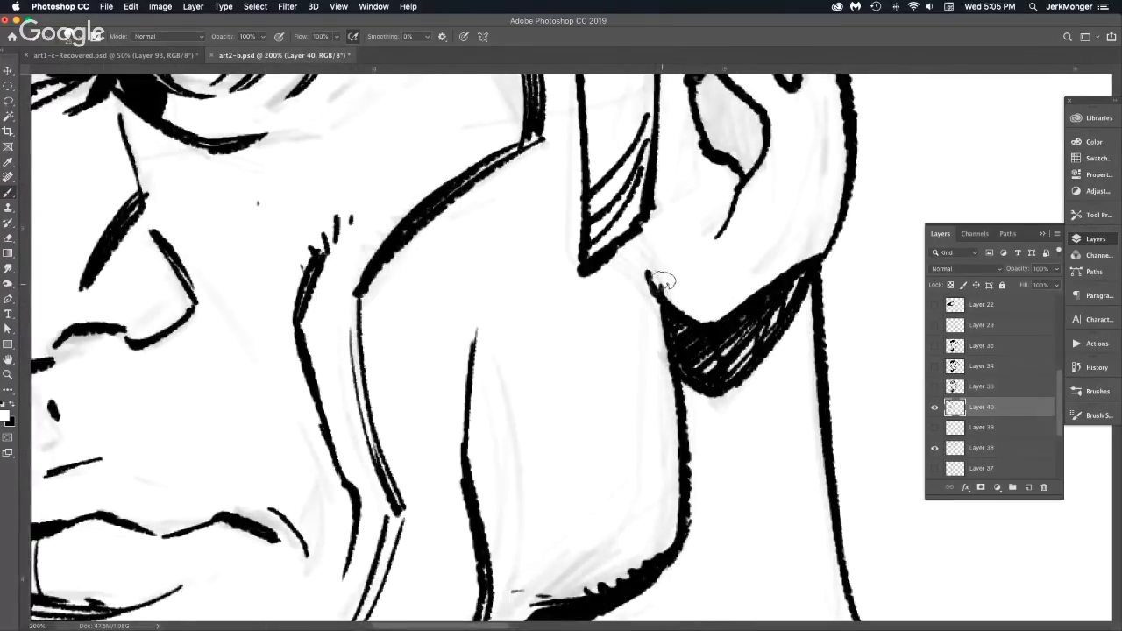
{"action": "key", "text": "x"}
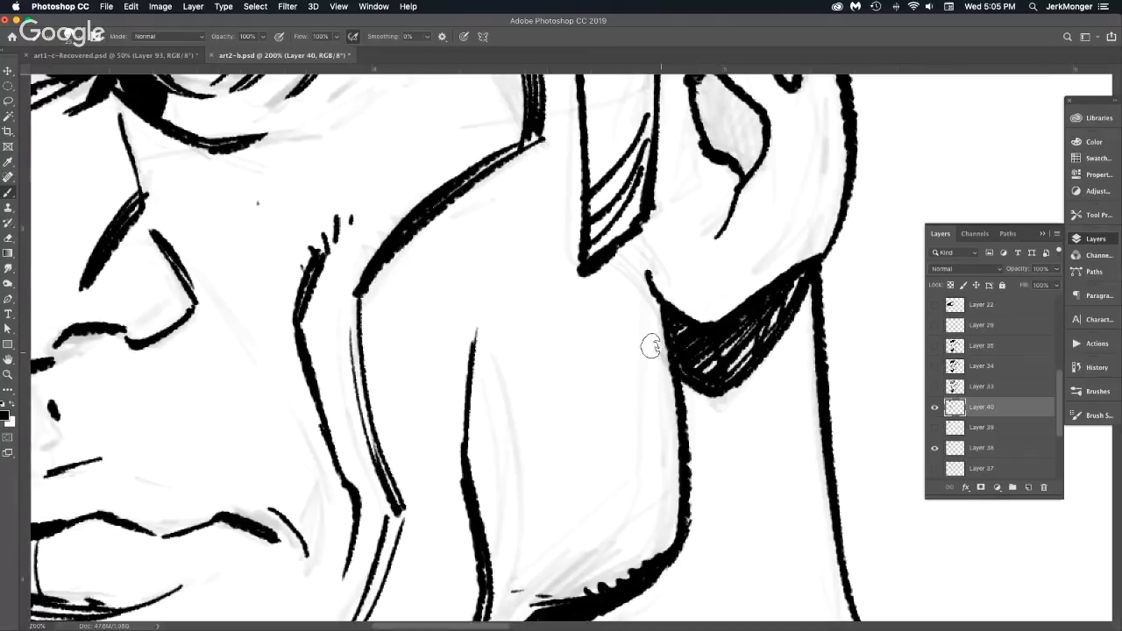
{"action": "mouse_move", "coordinate": [651, 345]}
{"action": "left_mouse_down"}
{"action": "mouse_move", "coordinate": [668, 365]}
{"action": "mouse_move", "coordinate": [678, 424]}
{"action": "mouse_move", "coordinate": [643, 363]}
{"action": "mouse_move", "coordinate": [681, 439]}
{"action": "left_mouse_up"}
{"action": "left_click", "coordinate": [628, 335]}
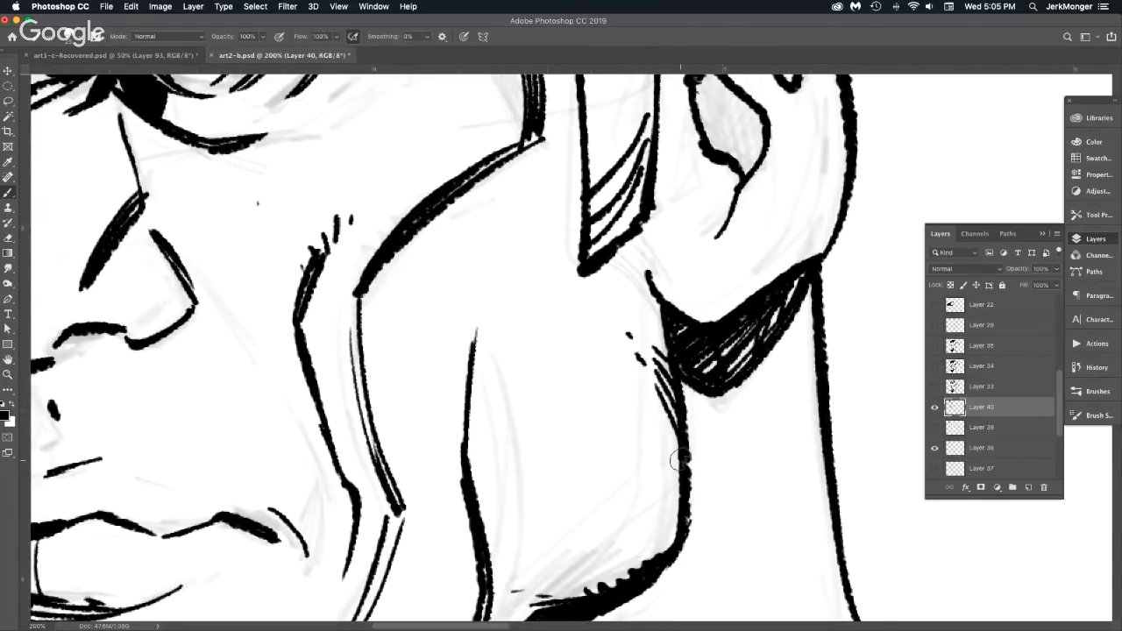
{"action": "left_click", "coordinate": [697, 435], "text": "alt"}
{"action": "left_click", "coordinate": [697, 435], "text": "alt"}
{"action": "left_click", "coordinate": [697, 434], "text": "alt"}
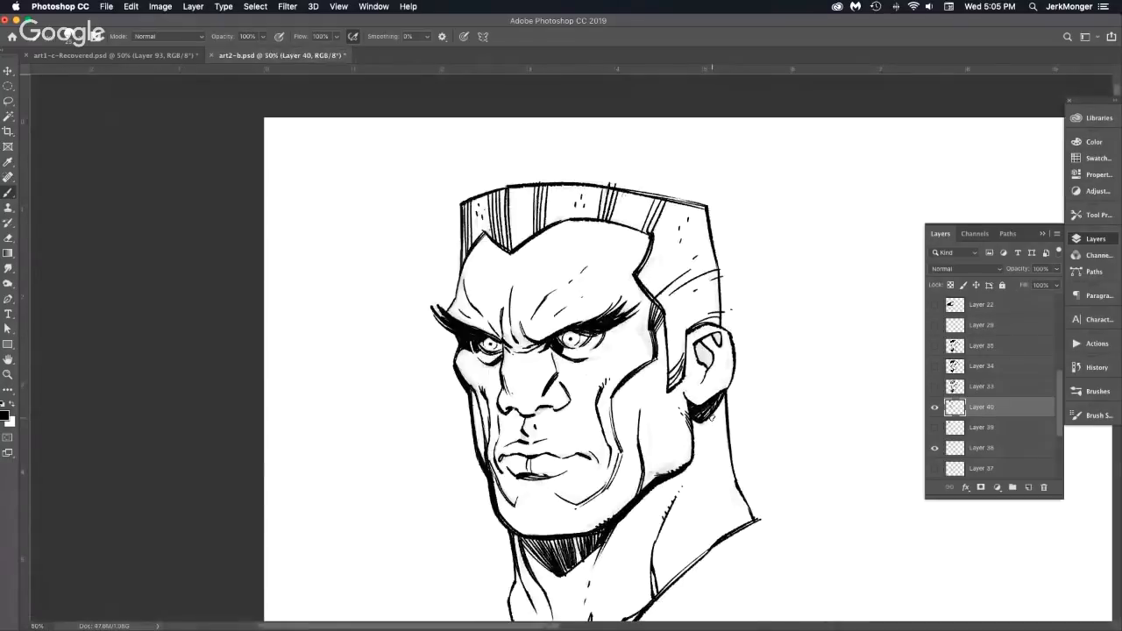
Darken the far cheek contour with long black strokes running from the cheekbone down toward the mouth.
{"action": "left_click", "coordinate": [646, 390], "text": "ctrl"}
{"action": "left_click", "coordinate": [646, 389], "text": "ctrl"}
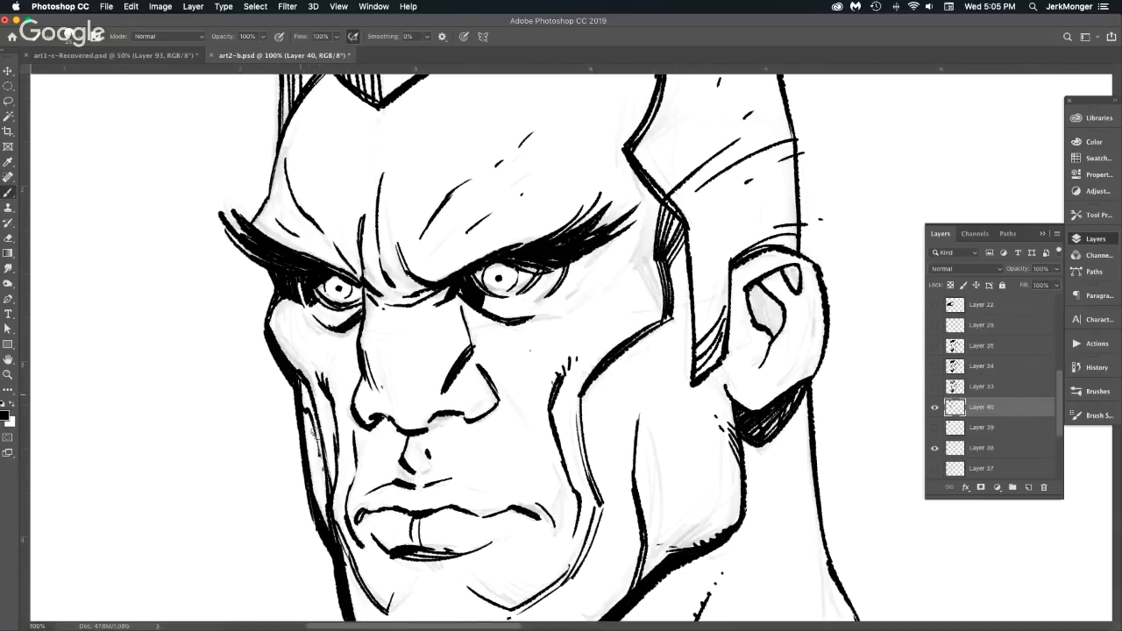
{"action": "mouse_move", "coordinate": [305, 390]}
{"action": "left_mouse_down"}
{"action": "mouse_move", "coordinate": [320, 424]}
{"action": "mouse_move", "coordinate": [324, 507]}
{"action": "left_mouse_up"}
{"action": "left_click_drag", "start_coordinate": [321, 430], "coordinate": [327, 527]}
{"action": "left_click_drag", "start_coordinate": [317, 470], "coordinate": [330, 517]}
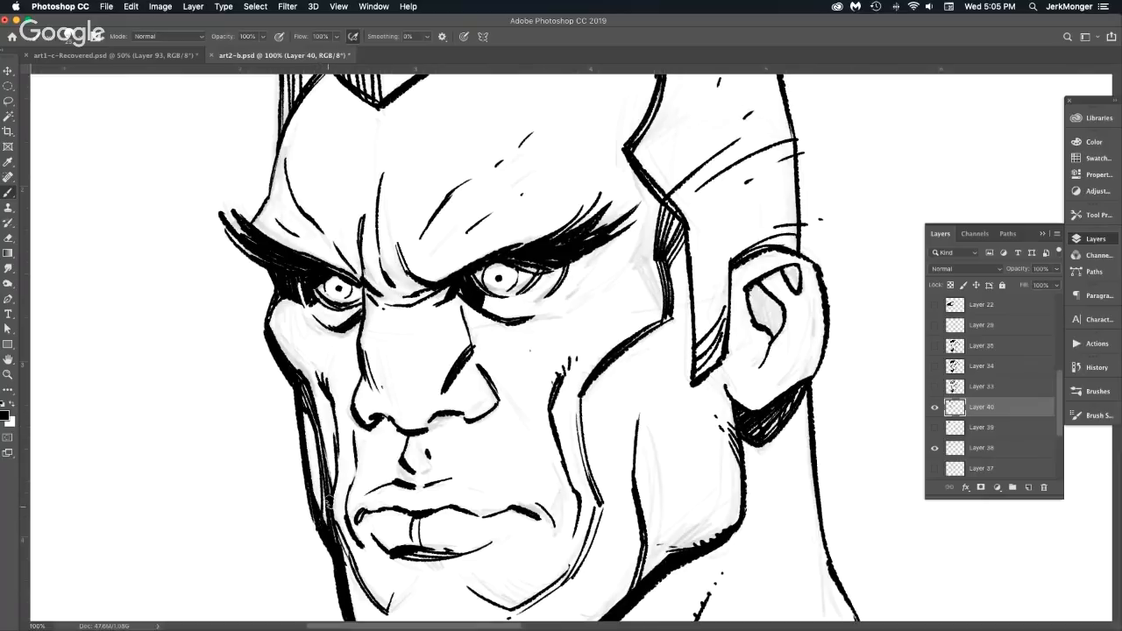
{"action": "left_click", "coordinate": [620, 473], "text": "alt"}
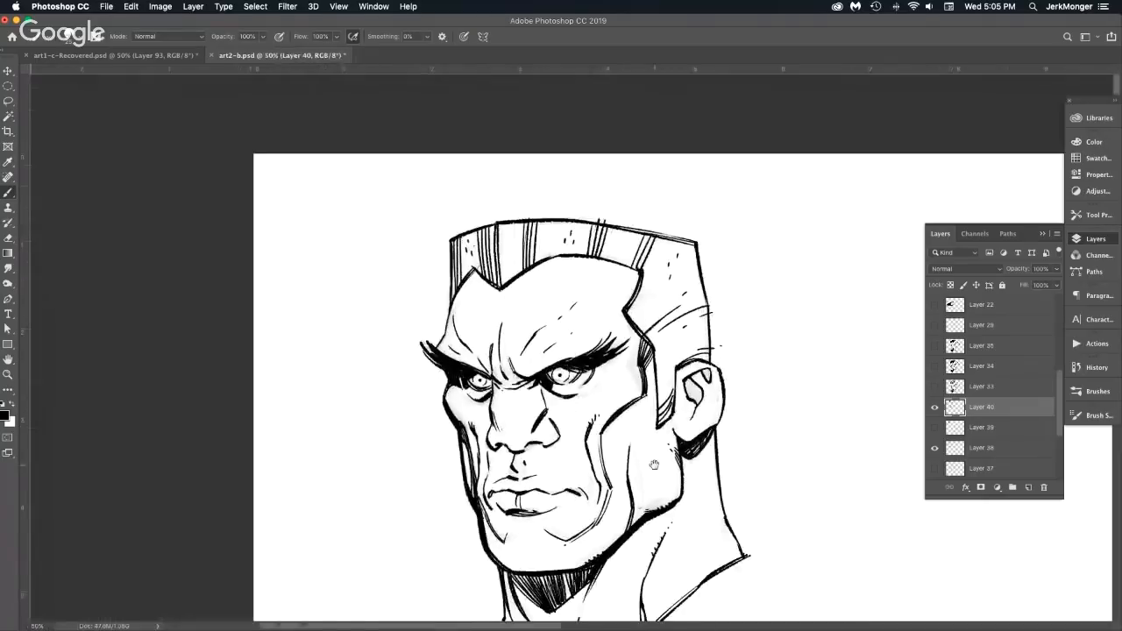
Ink short dashes and dots along the bag under the far eye and beneath the outer half of the near eye.
{"action": "left_click_drag", "start_coordinate": [488, 403], "coordinate": [598, 431]}
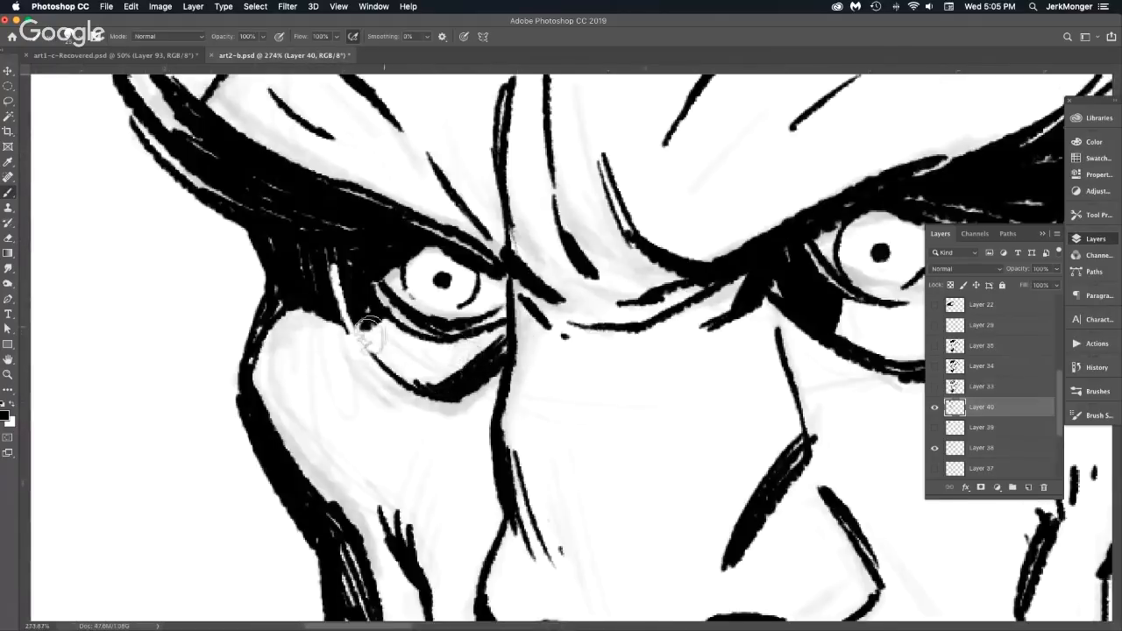
{"action": "mouse_move", "coordinate": [391, 391]}
{"action": "left_mouse_down"}
{"action": "mouse_move", "coordinate": [377, 389]}
{"action": "mouse_move", "coordinate": [412, 386]}
{"action": "left_mouse_up"}
{"action": "left_click", "coordinate": [670, 493], "text": "alt"}
{"action": "left_click_drag", "start_coordinate": [669, 494], "coordinate": [511, 492]}
{"action": "mouse_move", "coordinate": [723, 384]}
{"action": "left_mouse_down"}
{"action": "mouse_move", "coordinate": [710, 382]}
{"action": "mouse_move", "coordinate": [743, 370]}
{"action": "left_mouse_up"}
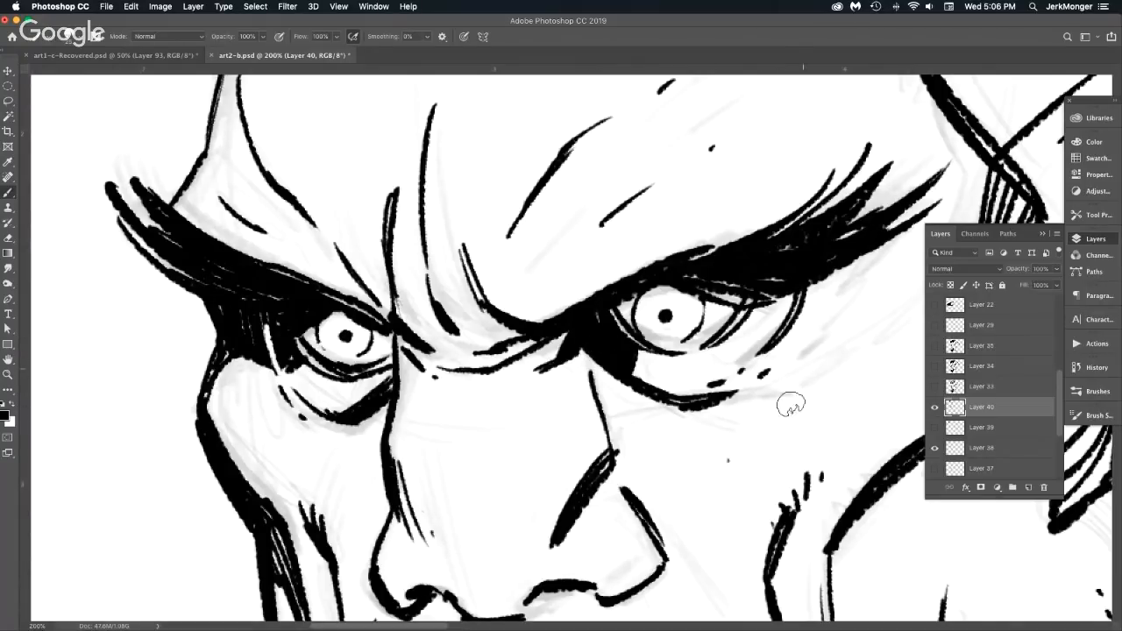
{"action": "key", "text": "super+minus"}
{"action": "key", "text": "super+minus"}
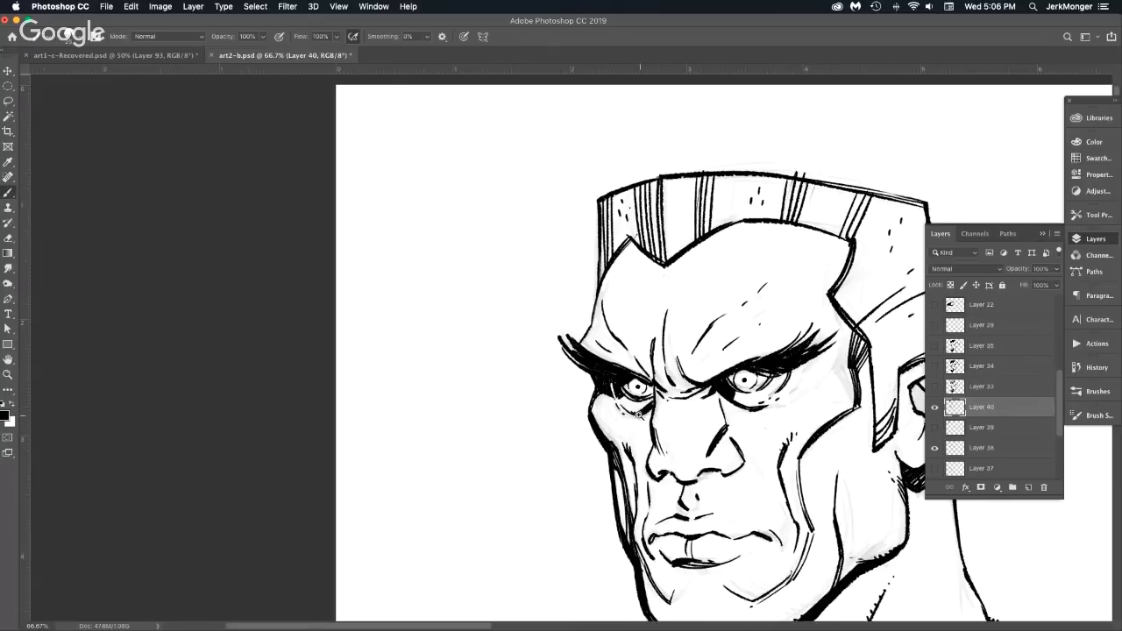
Ink a thin curved crease below the far eye's bag, undoing the first stroke and redrawing it up toward the nose.
{"action": "mouse_move", "coordinate": [639, 415]}
{"action": "left_mouse_down"}
{"action": "mouse_move", "coordinate": [697, 428]}
{"action": "mouse_move", "coordinate": [654, 382]}
{"action": "left_mouse_up"}
{"action": "left_click_drag", "start_coordinate": [600, 435], "coordinate": [701, 429]}
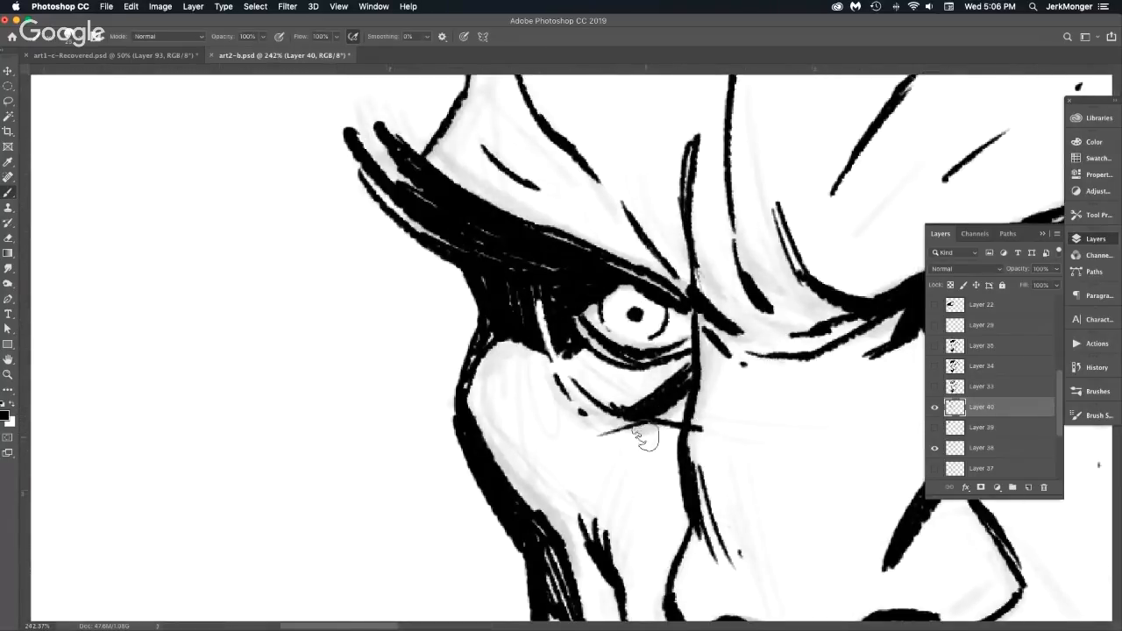
{"action": "key", "text": "ctrl+z"}
{"action": "mouse_move", "coordinate": [601, 437]}
{"action": "left_mouse_down"}
{"action": "mouse_move", "coordinate": [647, 442]}
{"action": "mouse_move", "coordinate": [695, 390]}
{"action": "left_mouse_up"}
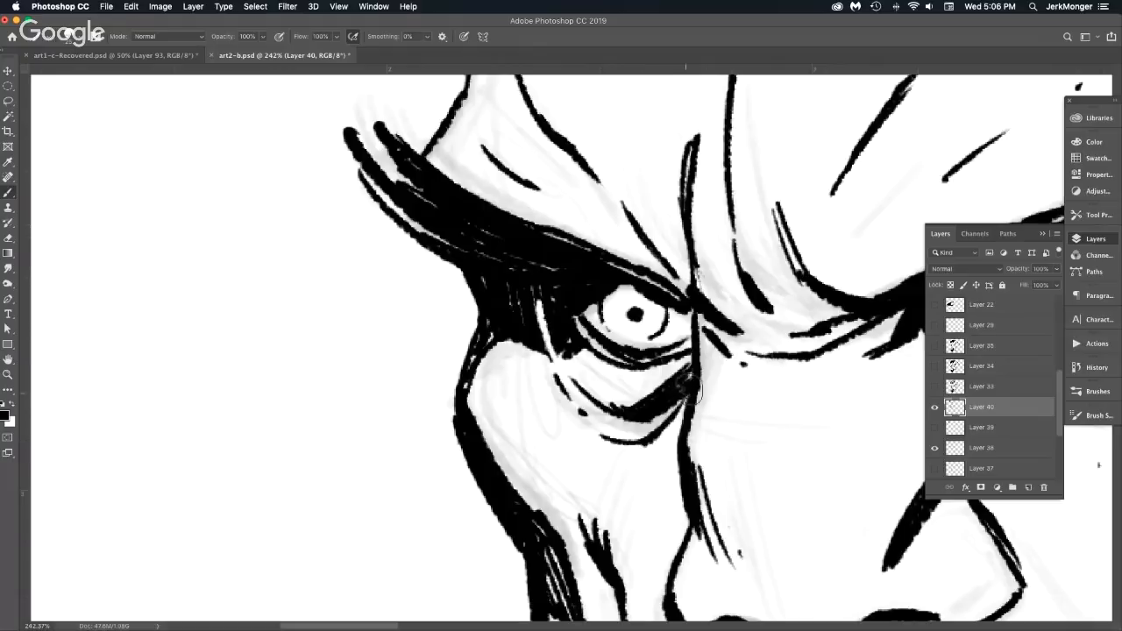
Thicken the near side of the nose bridge and ink a short crease ending in a dot below the near eye's bag.
{"action": "scroll", "coordinate": [614, 430], "scroll_direction": "right", "scroll_amount": 6}
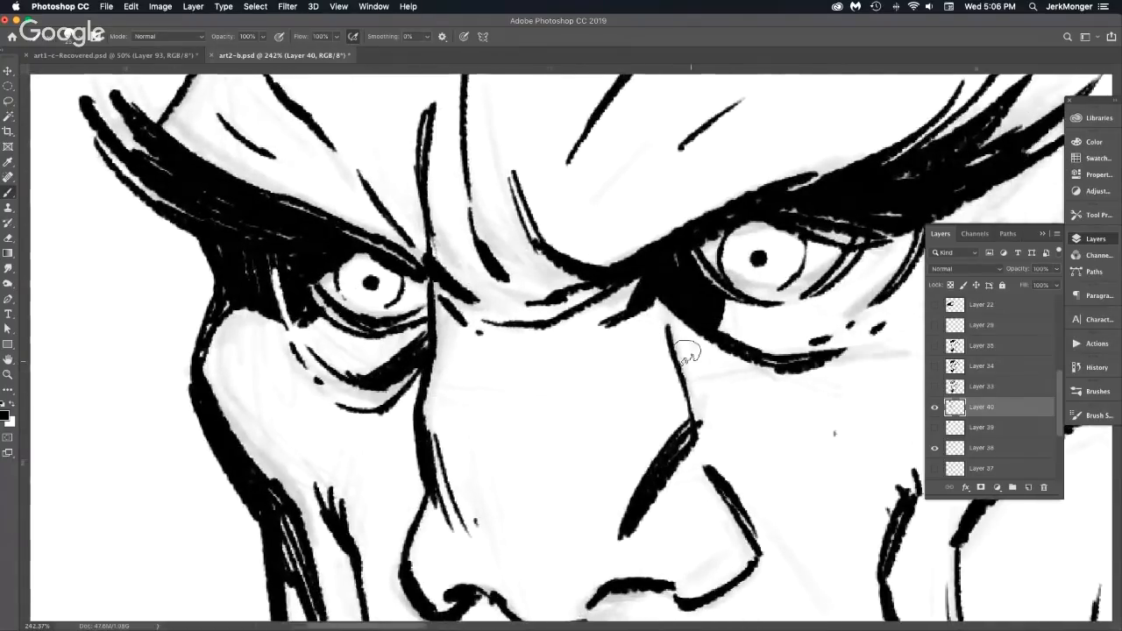
{"action": "left_click_drag", "start_coordinate": [668, 327], "coordinate": [698, 419]}
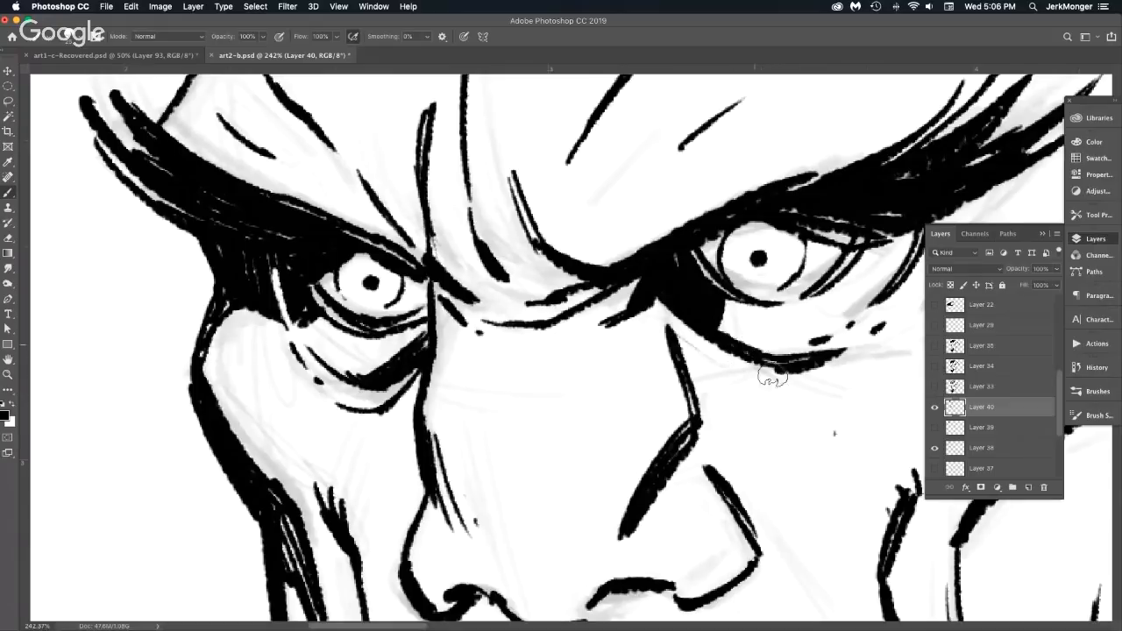
{"action": "key", "text": "super+z"}
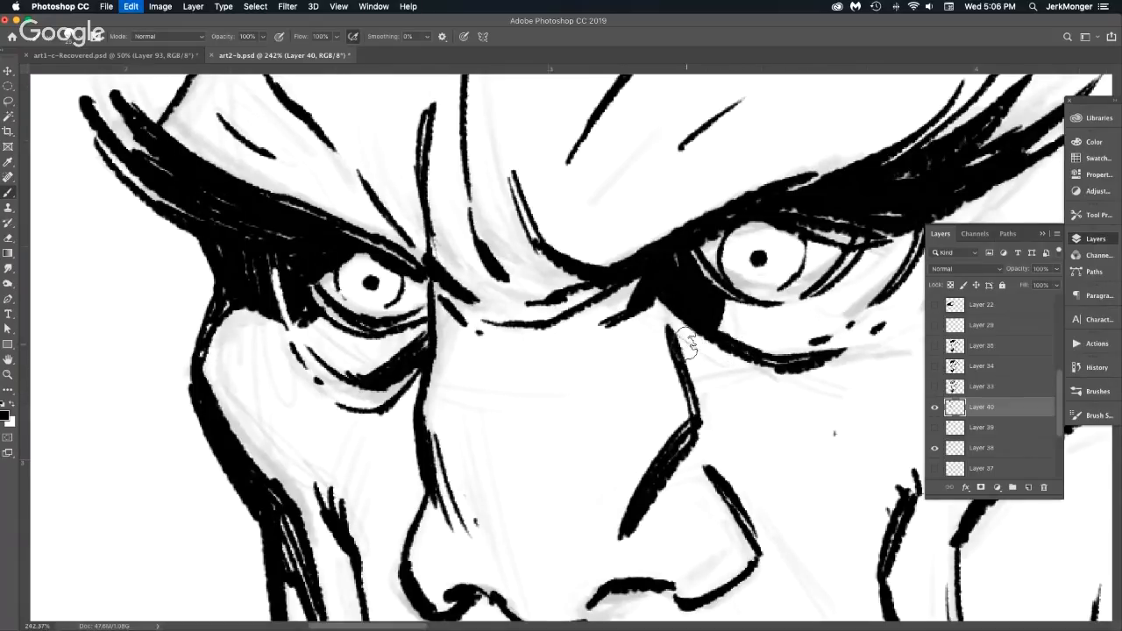
{"action": "left_click_drag", "start_coordinate": [688, 343], "coordinate": [766, 393]}
{"action": "left_click", "coordinate": [793, 401]}
{"action": "left_click", "coordinate": [842, 446], "text": "alt"}
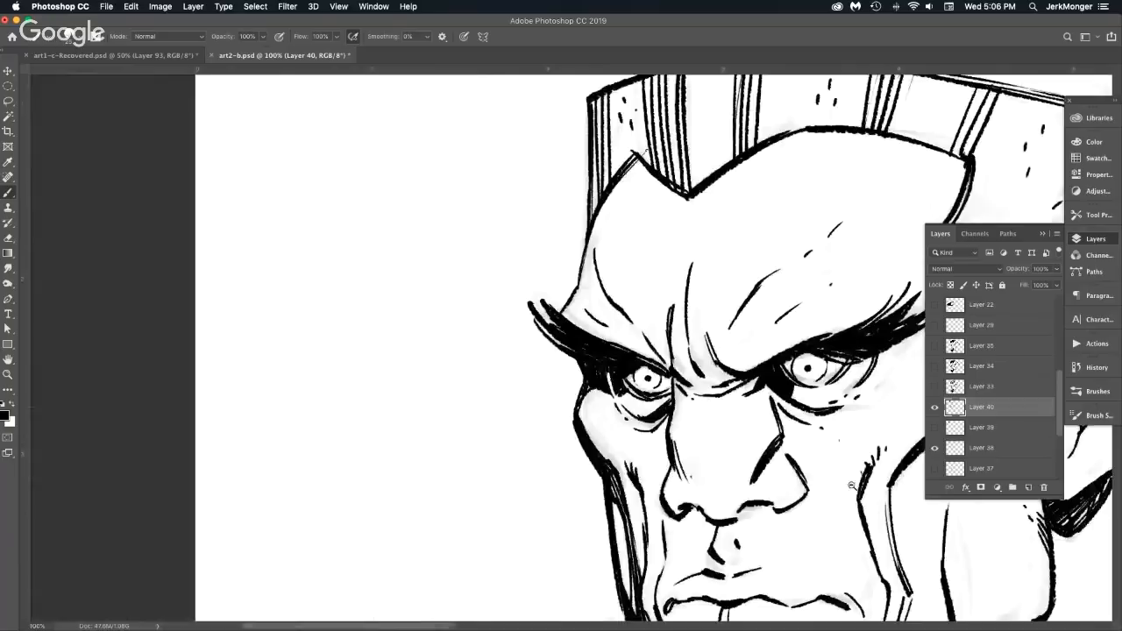
Reinforce the nose bridge line in black just below the inner corner of the near eye.
{"action": "left_click_drag", "start_coordinate": [776, 454], "coordinate": [620, 431]}
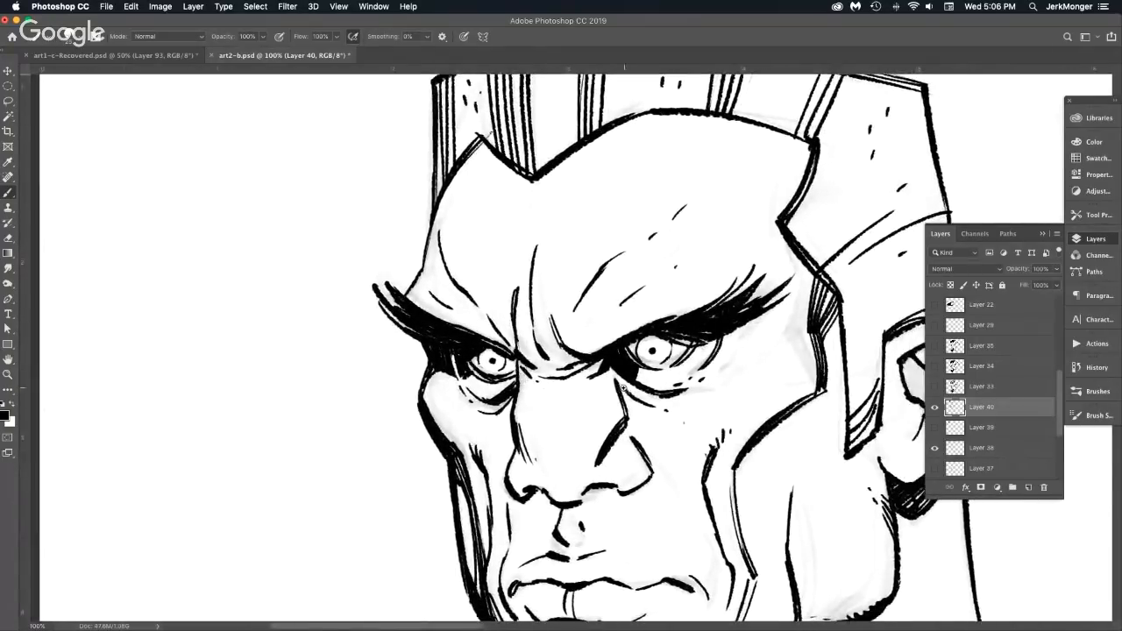
{"action": "left_click", "coordinate": [627, 388], "text": "super"}
{"action": "mouse_move", "coordinate": [618, 379]}
{"action": "left_mouse_down"}
{"action": "mouse_move", "coordinate": [611, 345]}
{"action": "mouse_move", "coordinate": [600, 378]}
{"action": "mouse_move", "coordinate": [593, 353]}
{"action": "mouse_move", "coordinate": [619, 410]}
{"action": "left_mouse_up"}
{"action": "mouse_move", "coordinate": [611, 357]}
{"action": "left_mouse_down"}
{"action": "mouse_move", "coordinate": [623, 418]}
{"action": "mouse_move", "coordinate": [598, 346]}
{"action": "mouse_move", "coordinate": [614, 359]}
{"action": "mouse_move", "coordinate": [603, 369]}
{"action": "mouse_move", "coordinate": [621, 430]}
{"action": "left_mouse_up"}
{"action": "scroll", "coordinate": [622, 432], "scroll_direction": "down", "scroll_amount": 4}
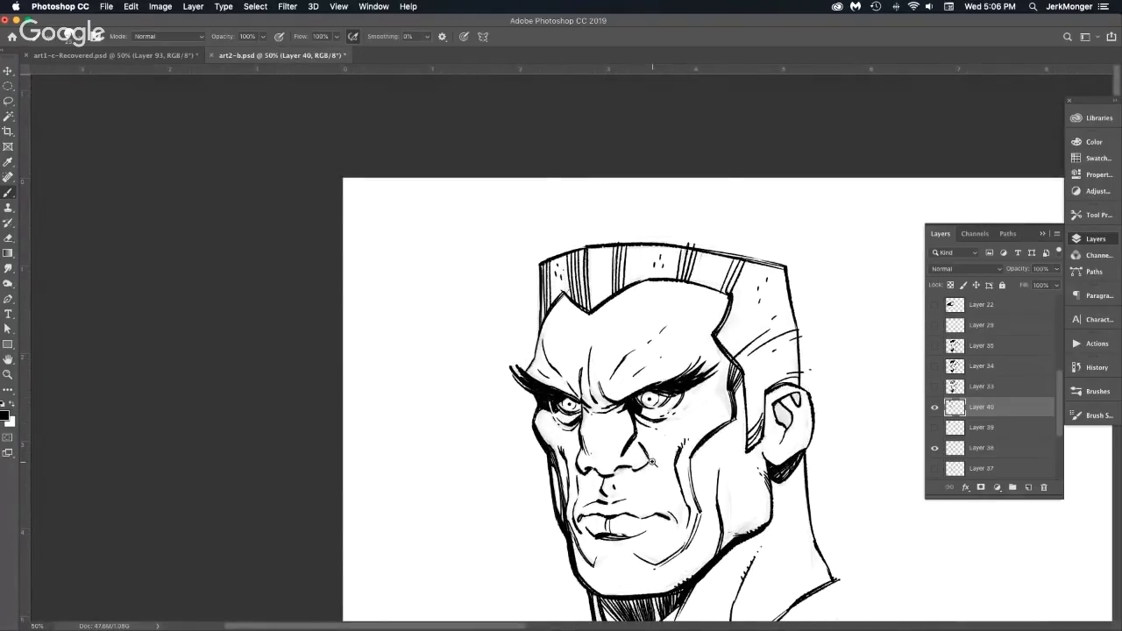
Thicken the underside of the near nostril wing and fill the near nostril opening with black.
{"action": "scroll", "coordinate": [652, 462], "scroll_direction": "up", "scroll_amount": 4}
{"action": "left_click_drag", "start_coordinate": [574, 509], "coordinate": [633, 465]}
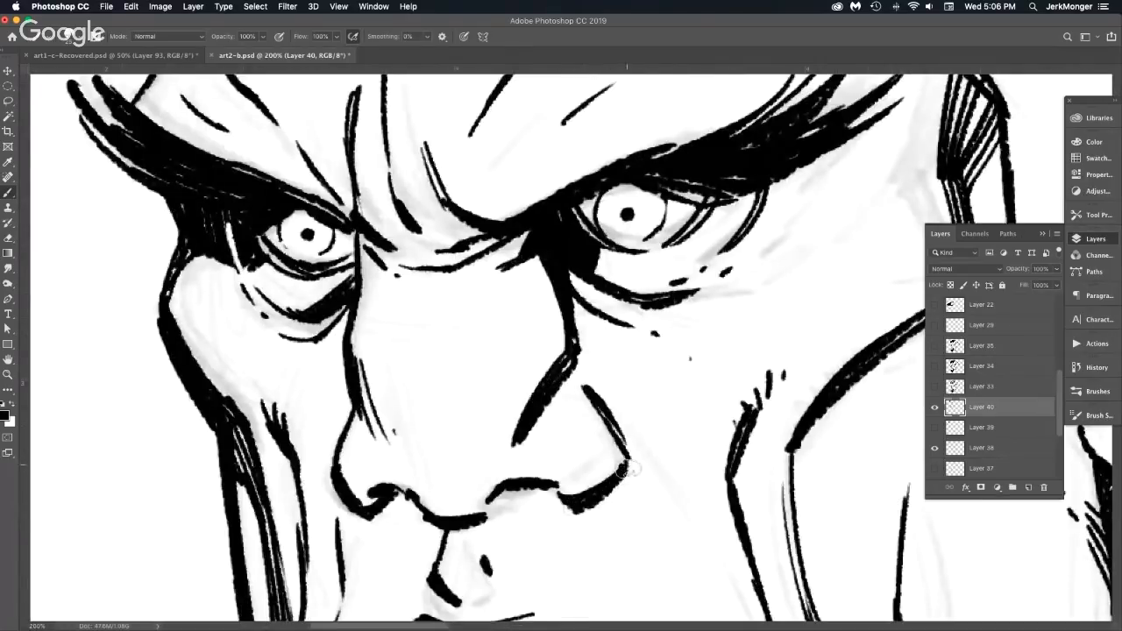
{"action": "left_click_drag", "start_coordinate": [554, 494], "coordinate": [574, 509]}
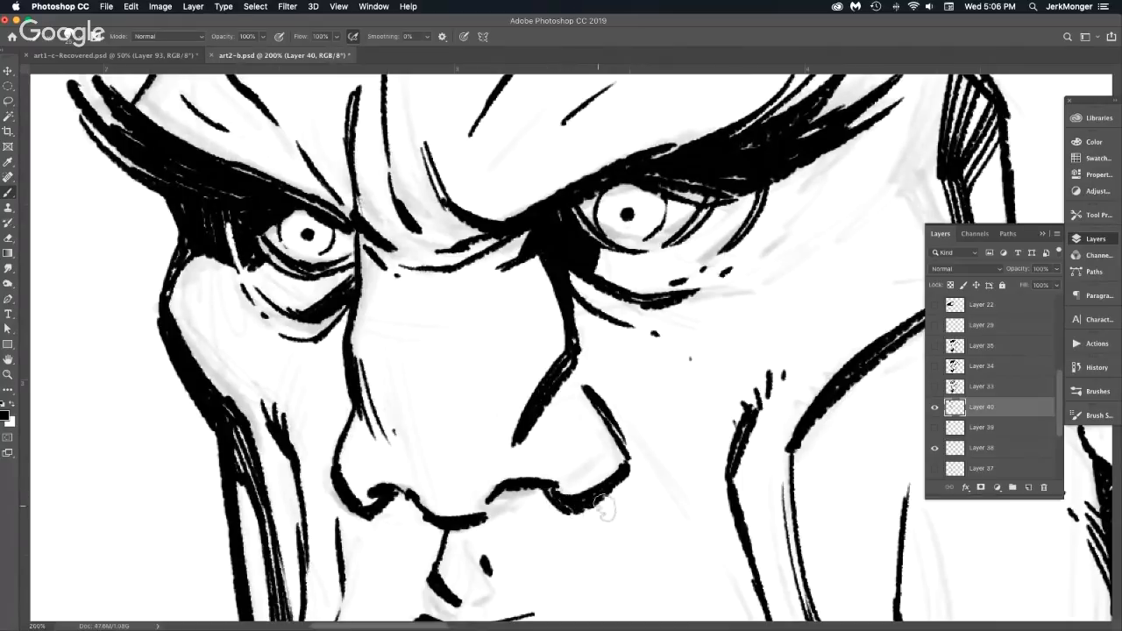
{"action": "scroll", "coordinate": [605, 508], "scroll_direction": "down", "scroll_amount": 3}
{"action": "scroll", "coordinate": [579, 507], "scroll_direction": "up", "scroll_amount": 3}
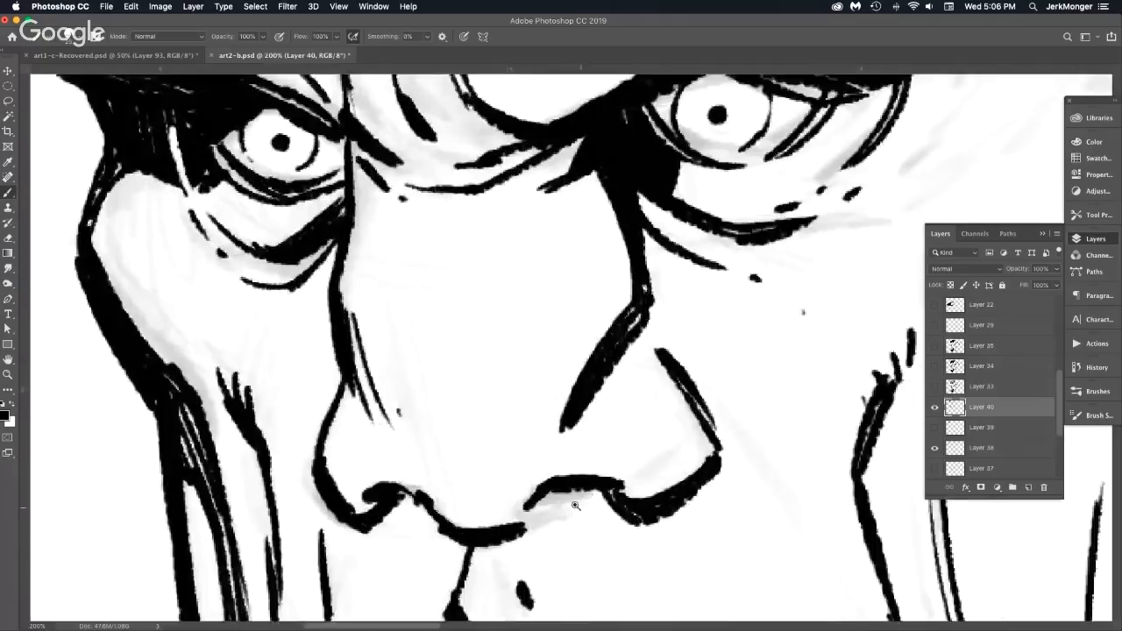
{"action": "mouse_move", "coordinate": [532, 502]}
{"action": "left_mouse_down"}
{"action": "mouse_move", "coordinate": [556, 510]}
{"action": "mouse_move", "coordinate": [575, 481]}
{"action": "mouse_move", "coordinate": [550, 496]}
{"action": "mouse_move", "coordinate": [561, 508]}
{"action": "left_mouse_up"}
{"action": "scroll", "coordinate": [607, 497], "scroll_direction": "down", "scroll_amount": 4}
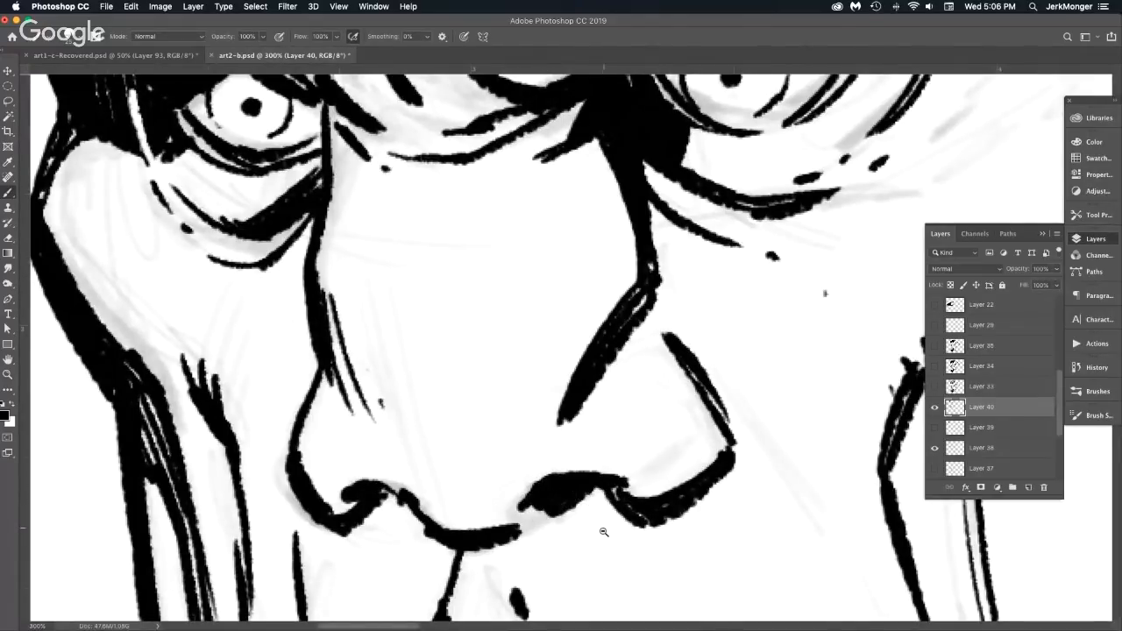
{"action": "left_click_drag", "start_coordinate": [601, 478], "coordinate": [590, 470]}
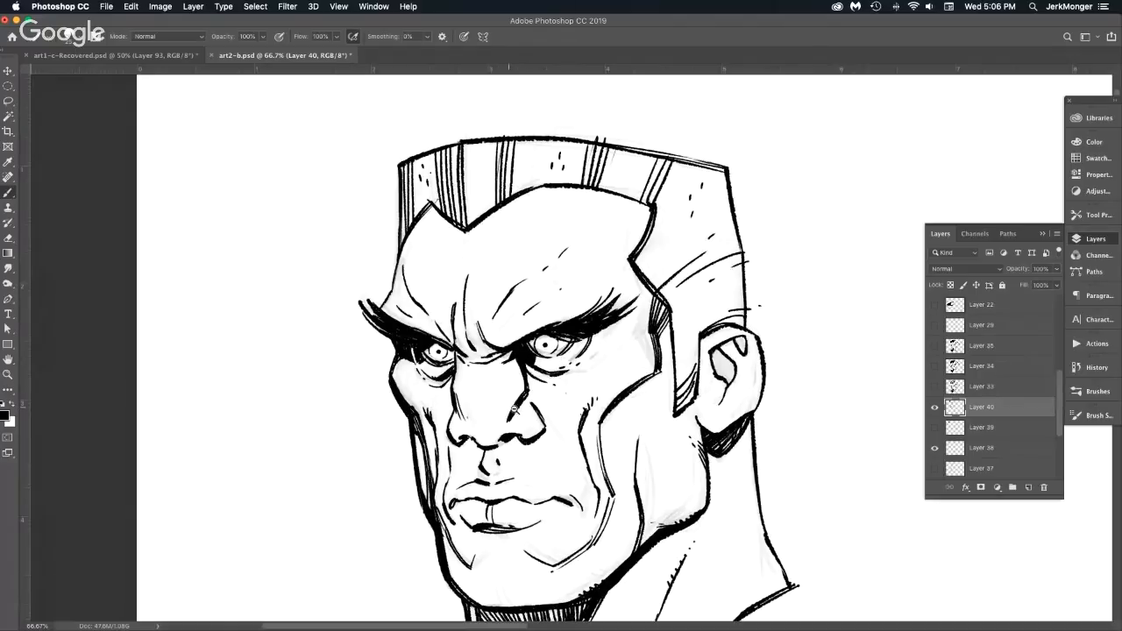
Dot small black marks around the pupils inside the irises of both eyes.
{"action": "scroll", "coordinate": [516, 409], "scroll_direction": "up", "scroll_amount": 4}
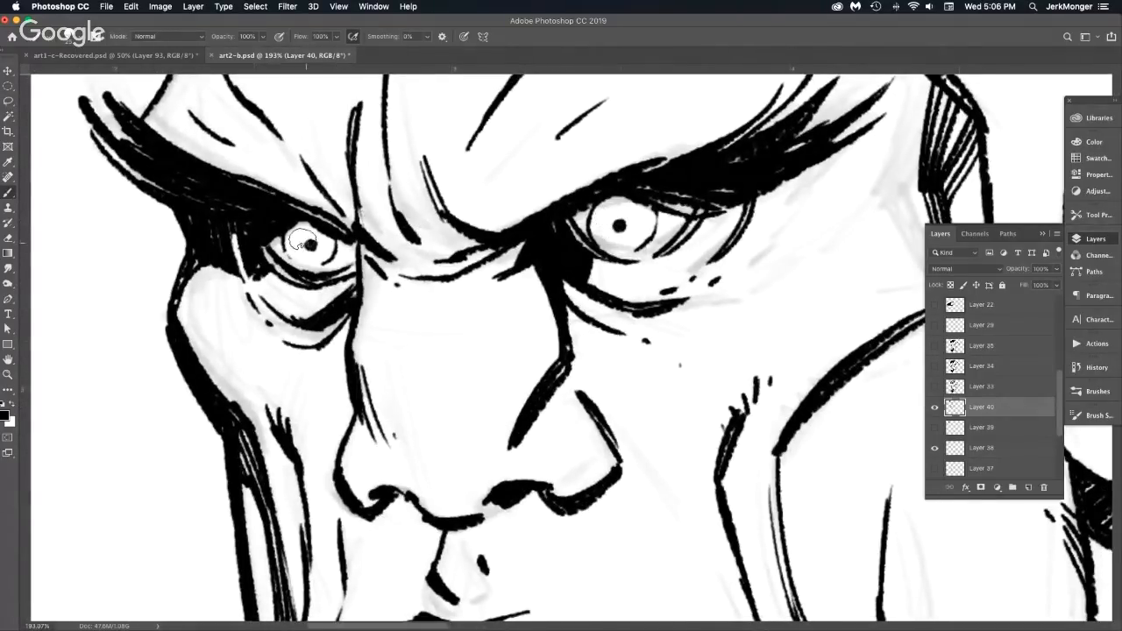
{"action": "left_click", "coordinate": [303, 238]}
{"action": "left_click", "coordinate": [300, 248]}
{"action": "left_click", "coordinate": [306, 258]}
{"action": "left_click", "coordinate": [607, 236]}
{"action": "left_click", "coordinate": [604, 215]}
{"action": "left_click", "coordinate": [630, 239]}
{"action": "left_click", "coordinate": [639, 225]}
{"action": "left_click", "coordinate": [625, 211]}
{"action": "scroll", "coordinate": [631, 450], "scroll_direction": "down", "scroll_amount": 5}
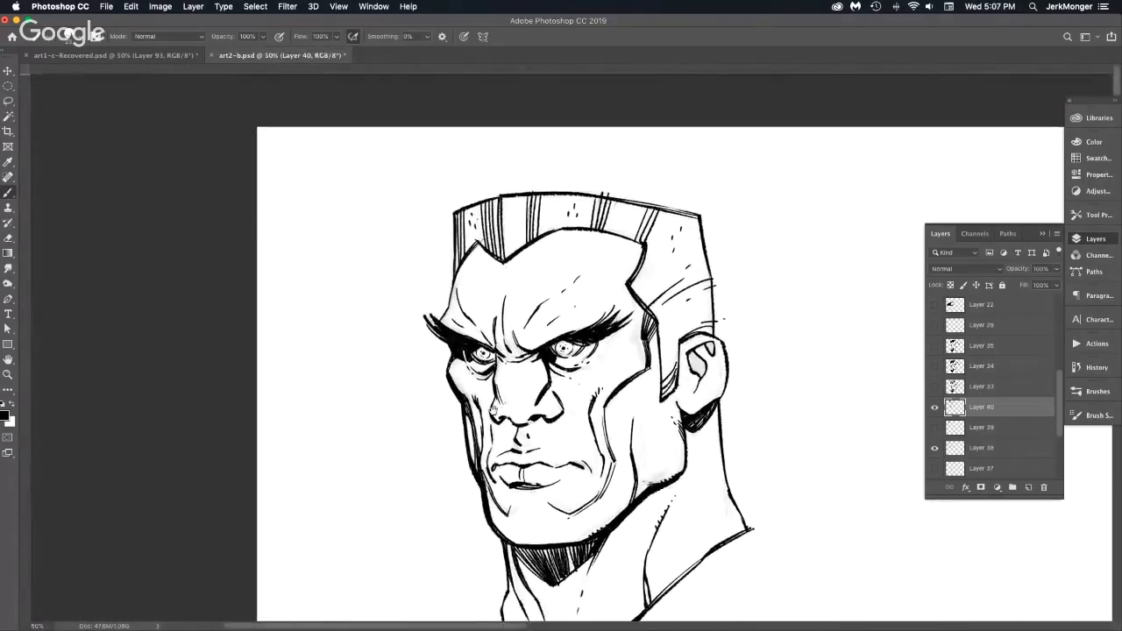
Ink short vertical dashes down the centre of the forehead, above and beside the frown lines.
{"action": "scroll", "coordinate": [509, 299], "scroll_direction": "up", "scroll_amount": 2}
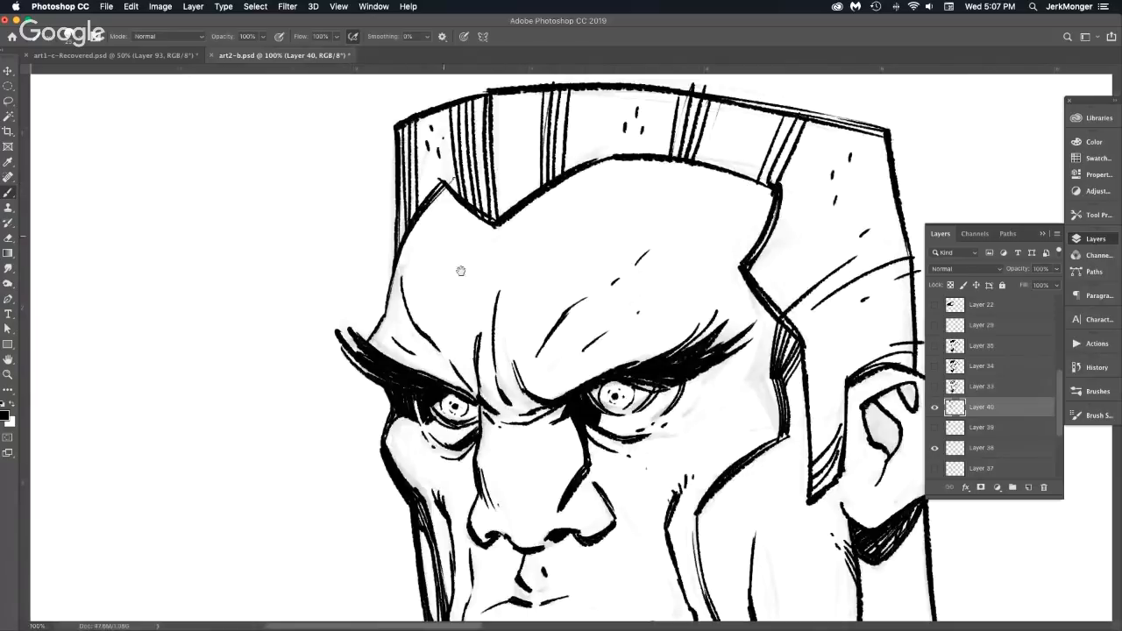
{"action": "scroll", "coordinate": [461, 271], "scroll_direction": "up", "scroll_amount": 1}
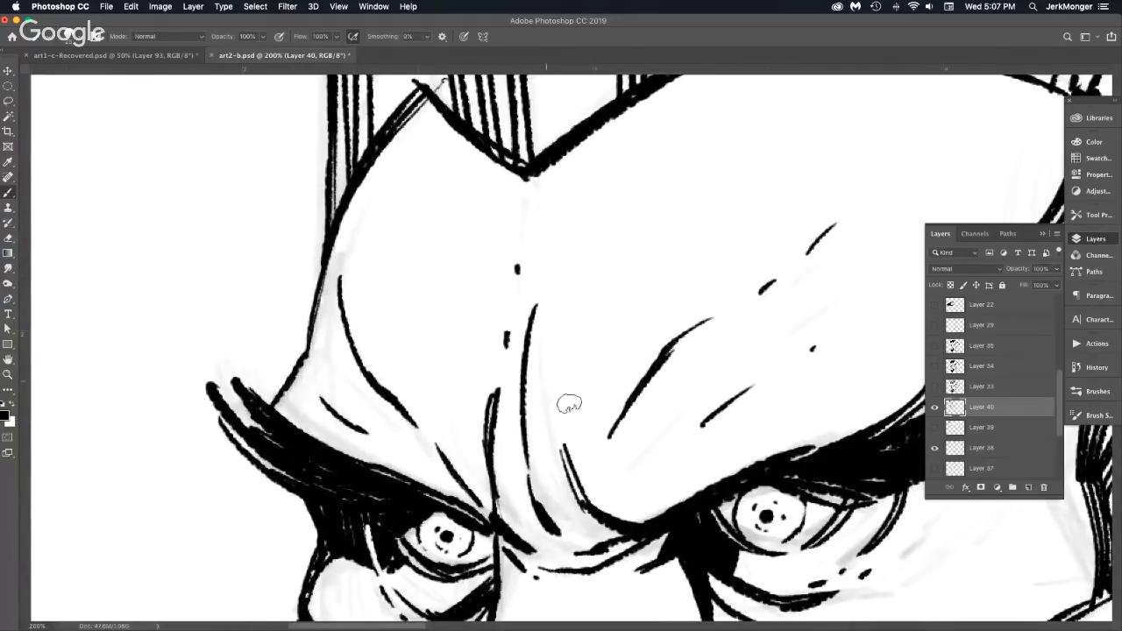
{"action": "left_click_drag", "start_coordinate": [550, 383], "coordinate": [556, 402]}
{"action": "scroll", "coordinate": [569, 423], "scroll_direction": "down", "scroll_amount": 1}
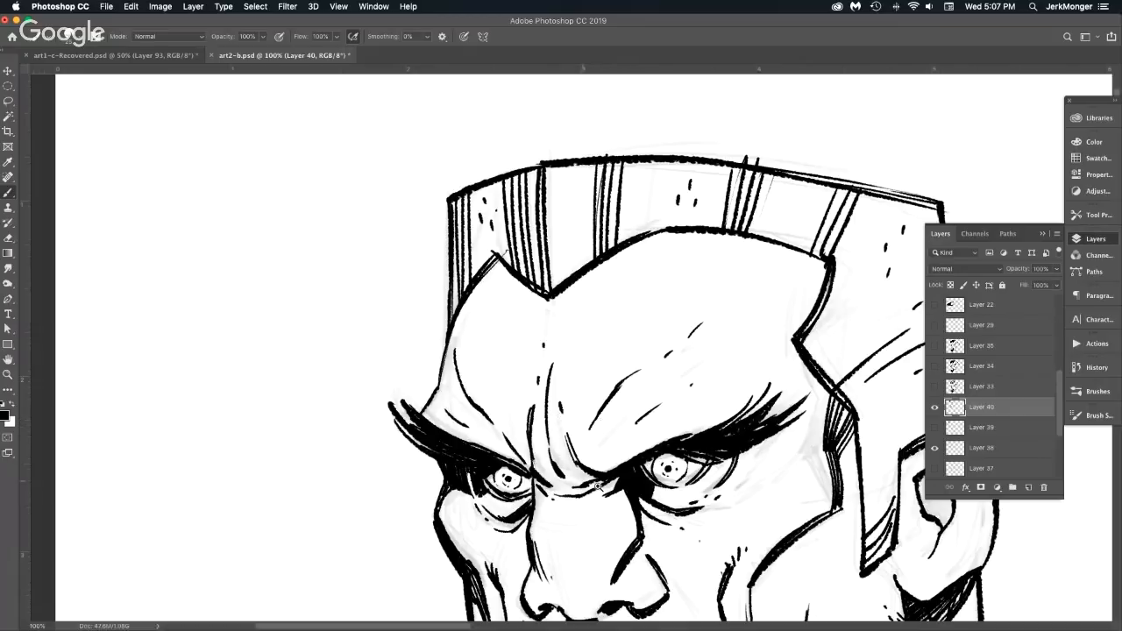
Add small black crease strokes between the eyebrows, around the top of the nose bridge.
{"action": "scroll", "coordinate": [628, 488], "scroll_direction": "up", "scroll_amount": 3}
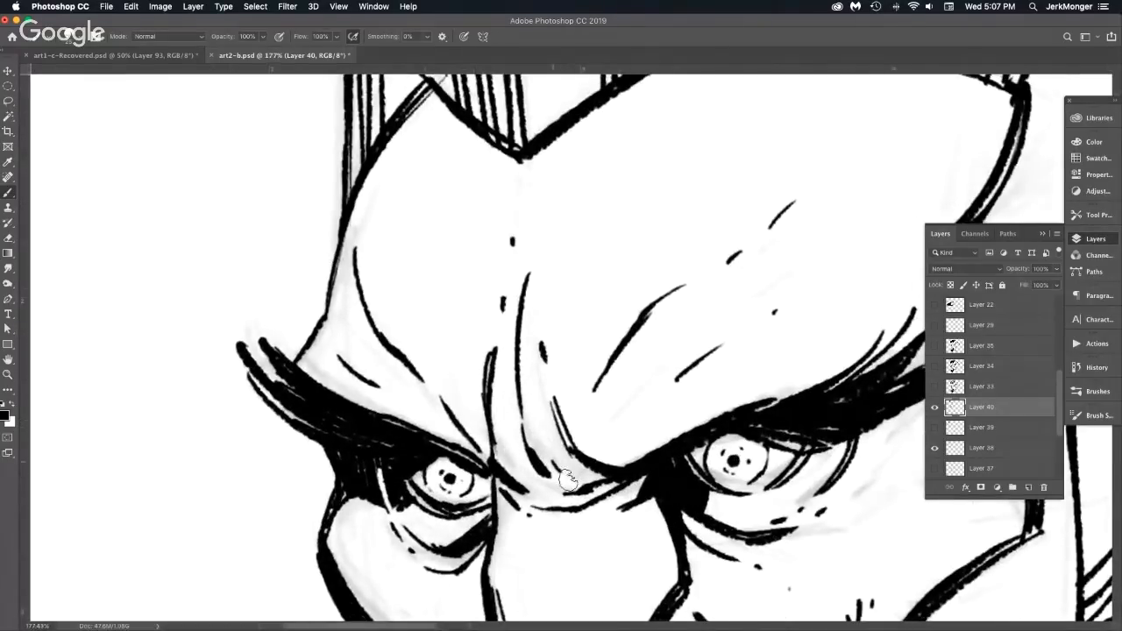
{"action": "left_click_drag", "start_coordinate": [619, 474], "coordinate": [636, 468]}
{"action": "left_click_drag", "start_coordinate": [496, 467], "coordinate": [545, 491]}
{"action": "scroll", "coordinate": [600, 510], "scroll_direction": "down", "scroll_amount": 5}
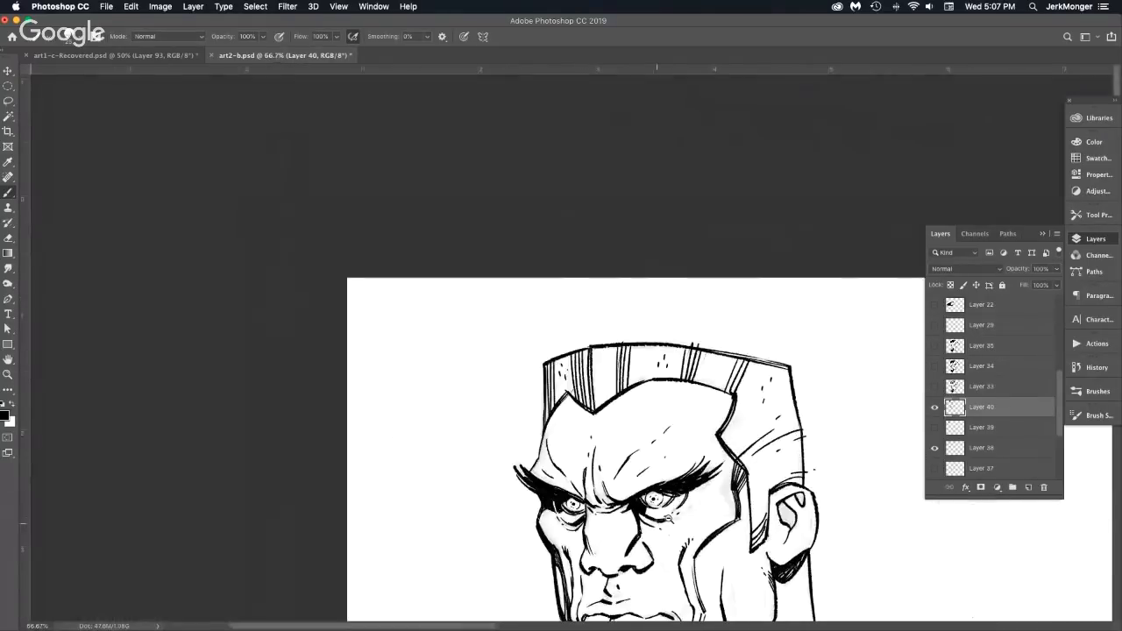
{"action": "left_click_drag", "start_coordinate": [618, 397], "coordinate": [606, 382]}
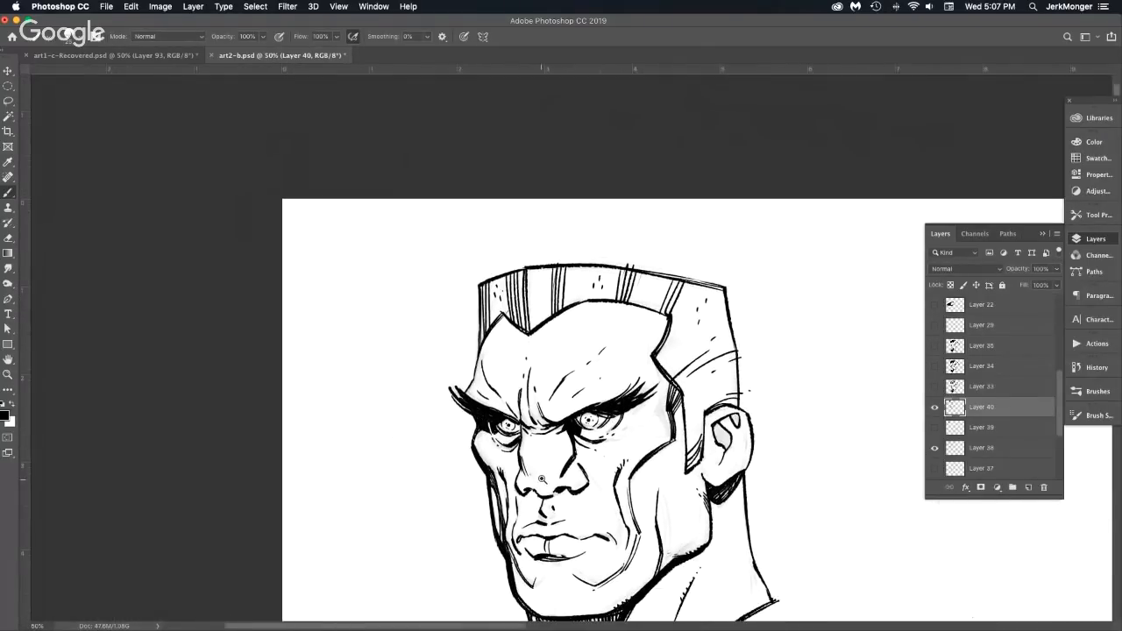
Ink small accent marks on the tip of the nose just above its lower edge.
{"action": "scroll", "coordinate": [542, 479], "scroll_direction": "up", "scroll_amount": 1}
{"action": "scroll", "coordinate": [562, 477], "scroll_direction": "up", "scroll_amount": 5}
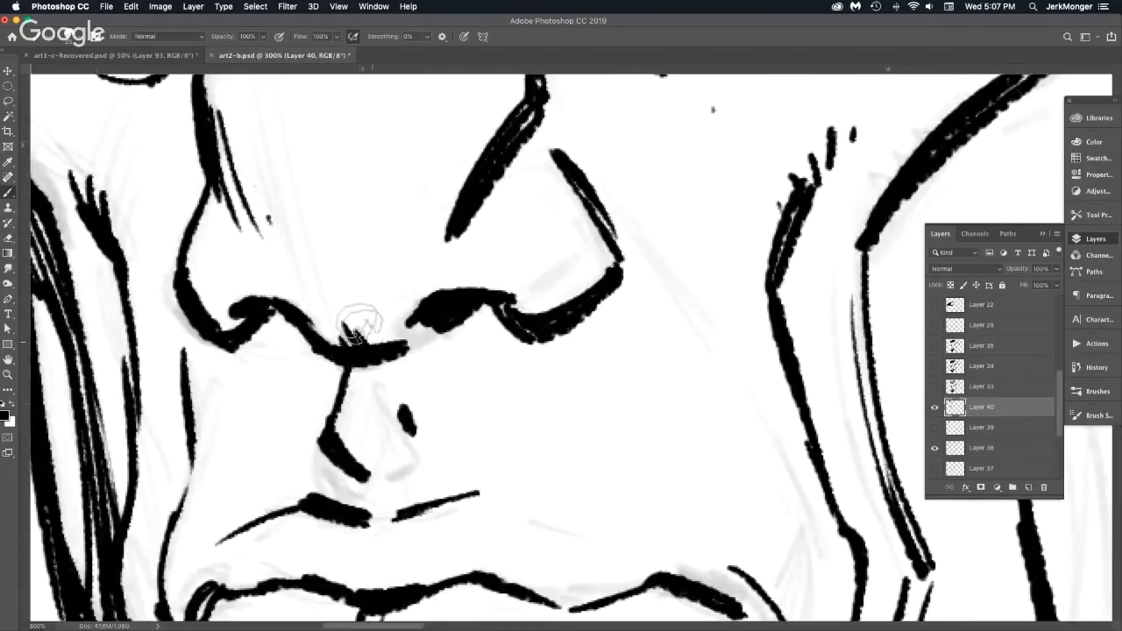
{"action": "scroll", "coordinate": [488, 348], "scroll_direction": "down", "scroll_amount": 1}
{"action": "scroll", "coordinate": [488, 349], "scroll_direction": "down", "scroll_amount": 3}
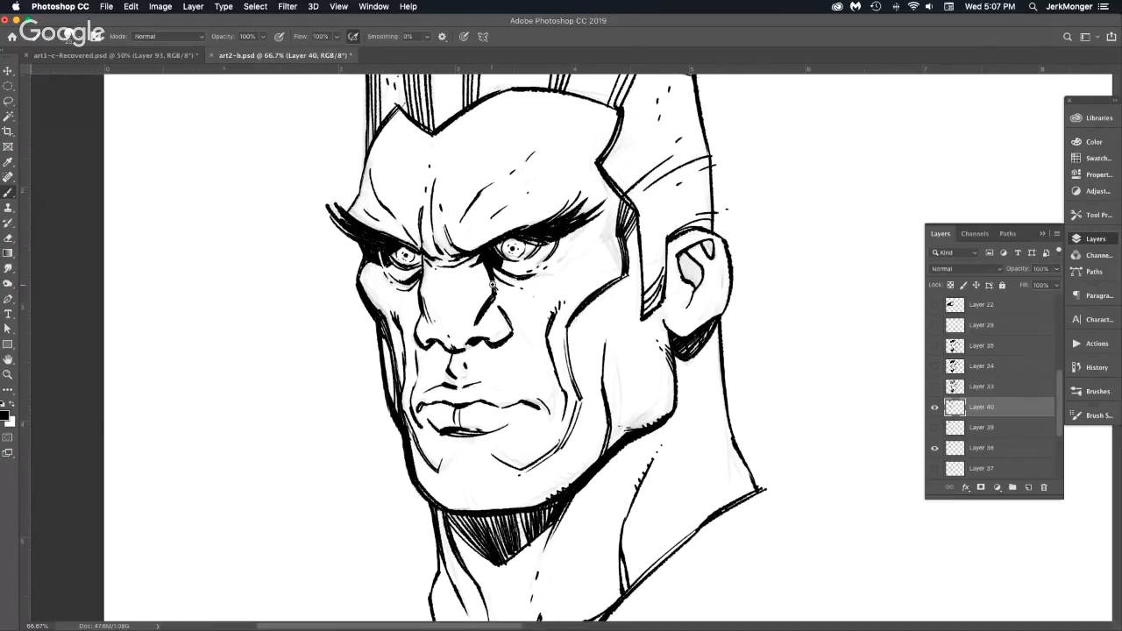
Thicken the far side of the nose bridge with a short black stroke below the far eye.
{"action": "scroll", "coordinate": [494, 284], "scroll_direction": "up", "scroll_amount": 3}
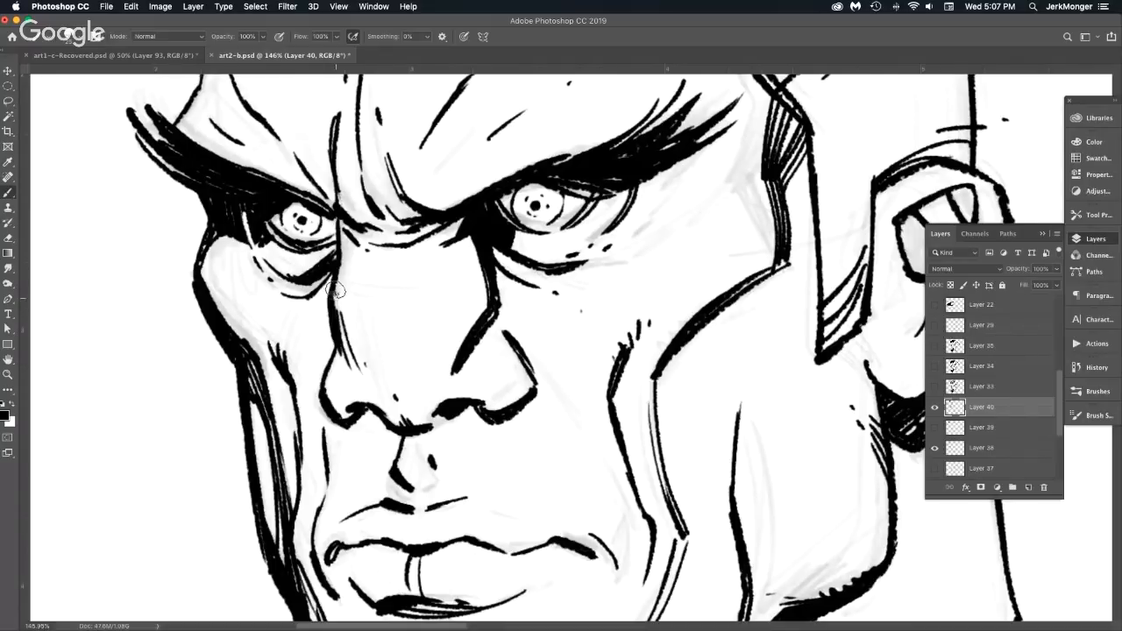
{"action": "left_click_drag", "start_coordinate": [336, 289], "coordinate": [348, 321]}
{"action": "key", "text": "super+0"}
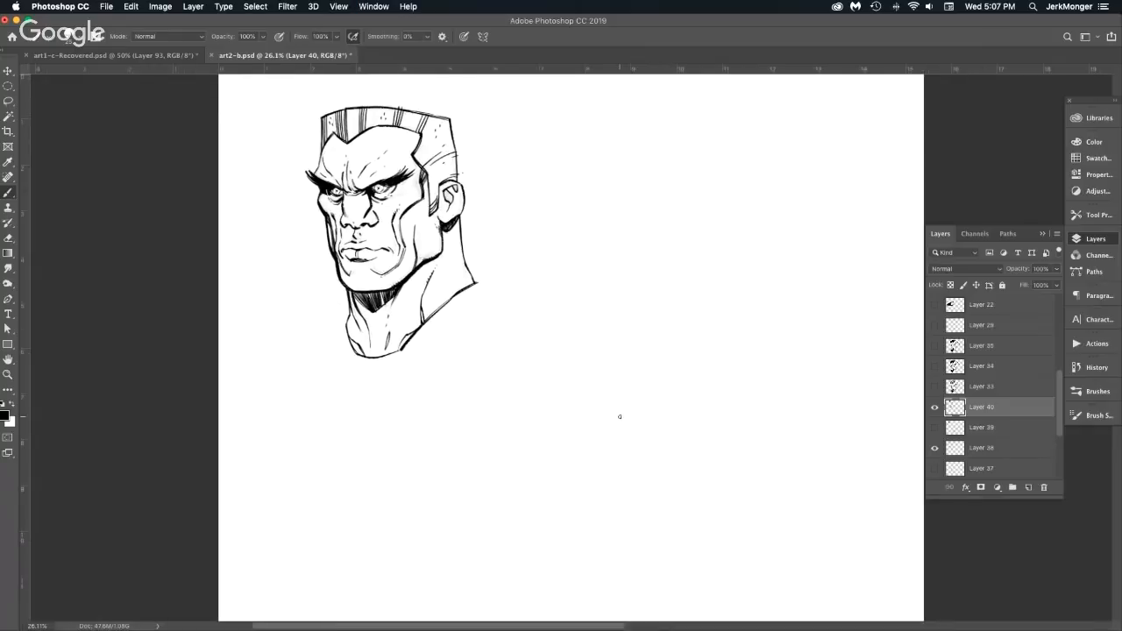
Undo the stray line across the face and darken the upper lid shadows over the irises of both eyes.
{"action": "mouse_move", "coordinate": [421, 203]}
{"action": "left_mouse_down"}
{"action": "mouse_move", "coordinate": [476, 230]}
{"action": "mouse_move", "coordinate": [270, 167]}
{"action": "left_mouse_up"}
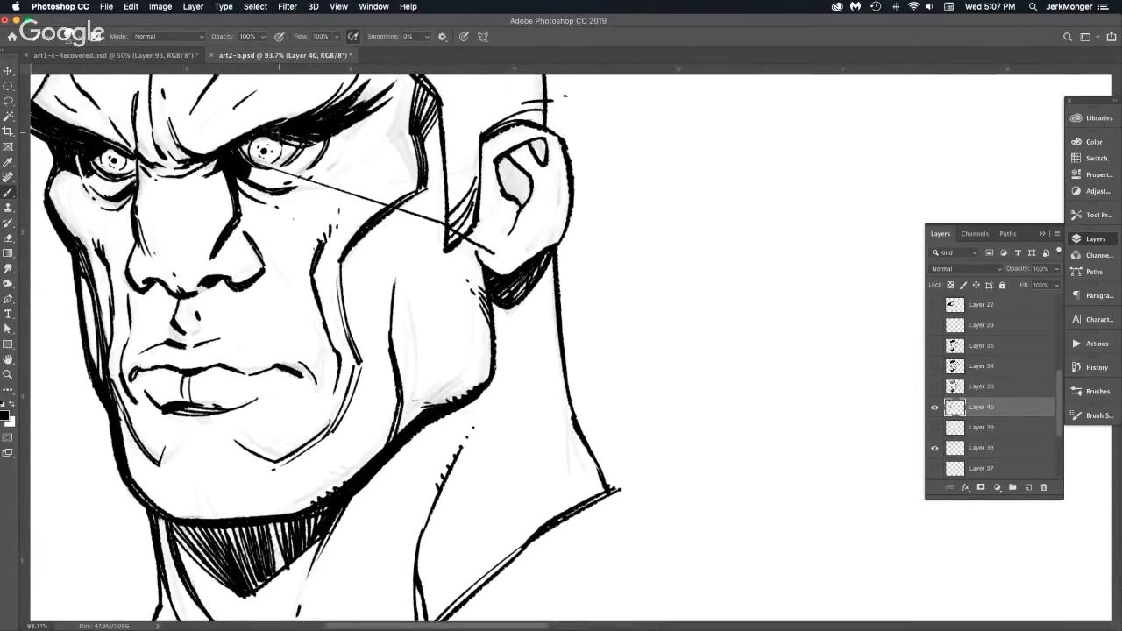
{"action": "key", "text": "super+z"}
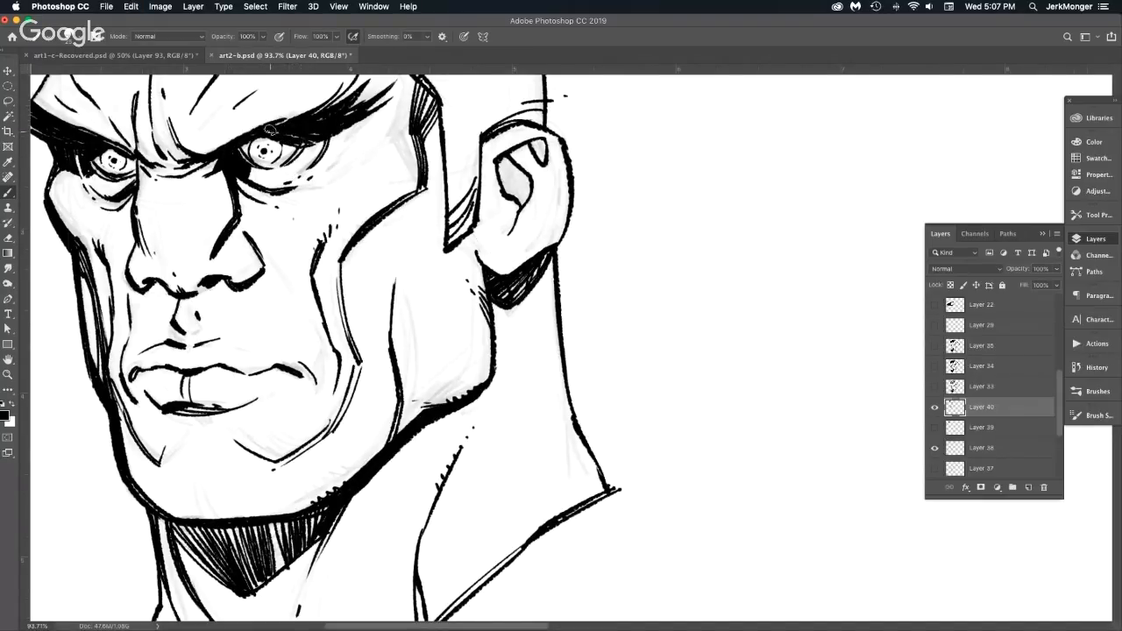
{"action": "left_click_drag", "start_coordinate": [247, 142], "coordinate": [297, 142]}
{"action": "scroll", "coordinate": [110, 156], "scroll_direction": "up", "scroll_amount": 5}
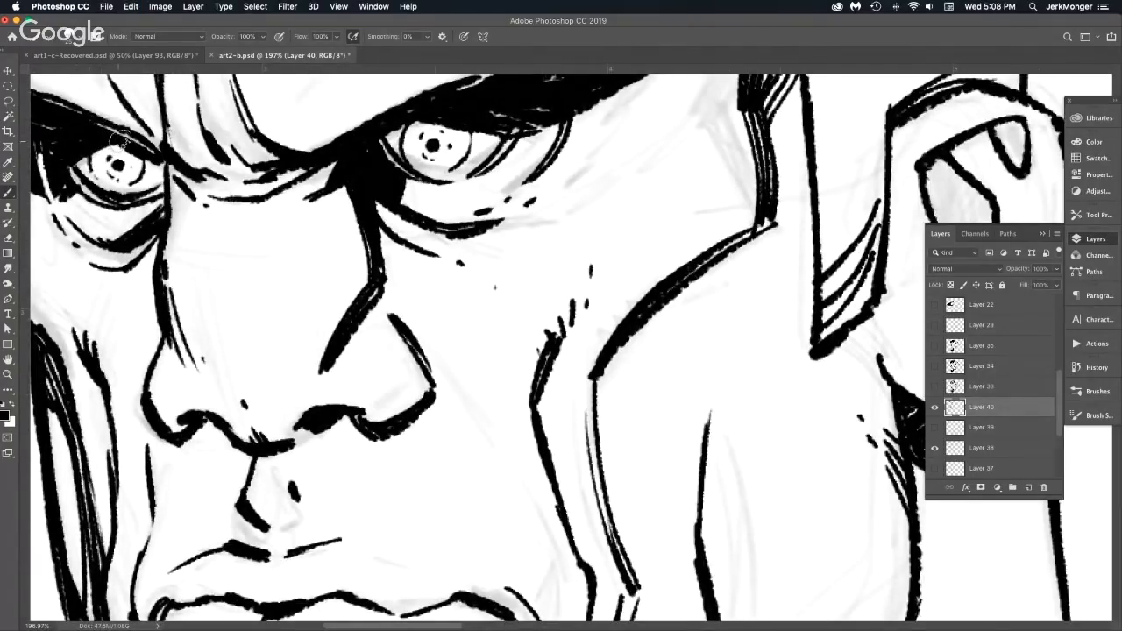
{"action": "scroll", "coordinate": [272, 263], "scroll_direction": "down", "scroll_amount": 6}
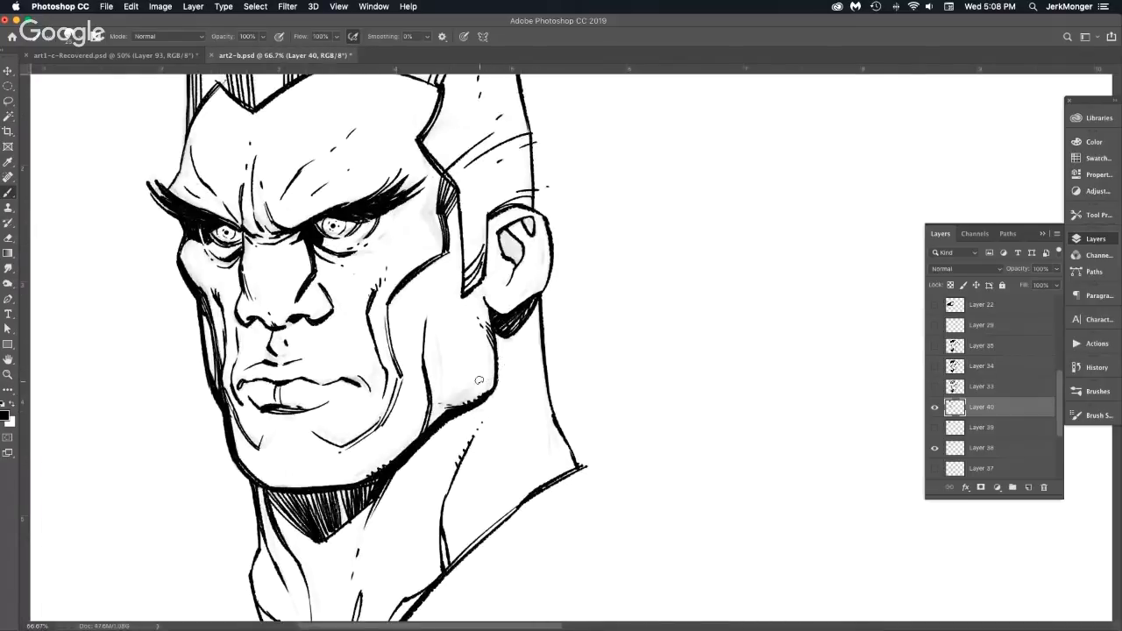
Ink a short contour line down the centre of the upper lip, from the cupid's bow to the mouth line.
{"action": "scroll", "coordinate": [289, 332], "scroll_direction": "up", "scroll_amount": 3}
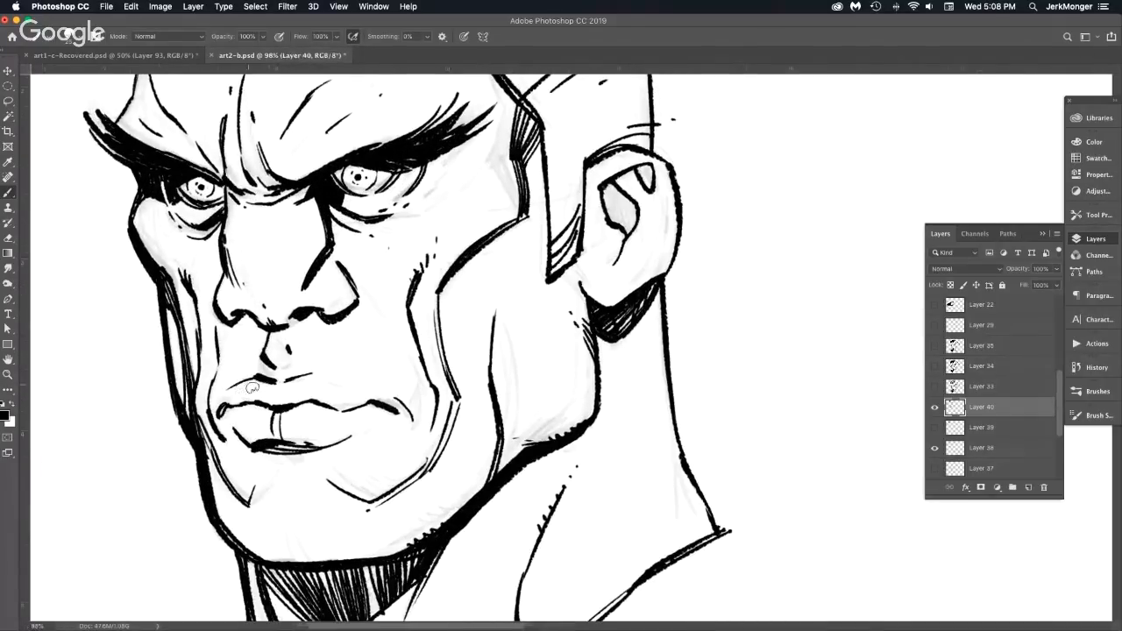
{"action": "key", "text": "x"}
{"action": "key", "text": "x"}
{"action": "scroll", "coordinate": [428, 471], "scroll_direction": "down", "scroll_amount": 2}
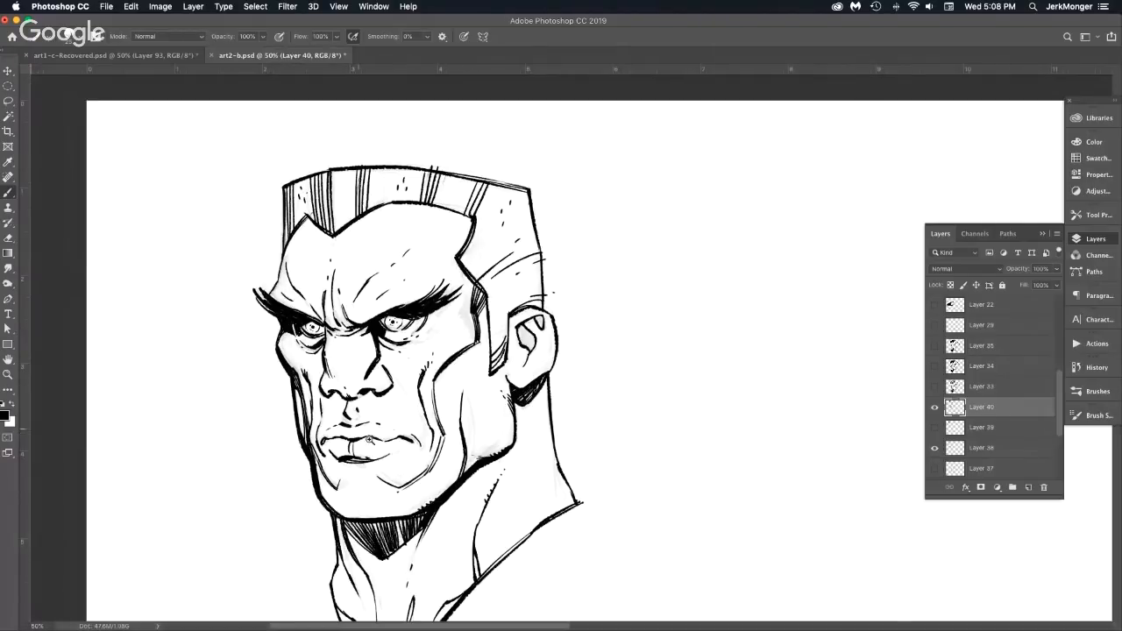
{"action": "scroll", "coordinate": [369, 439], "scroll_direction": "up", "scroll_amount": 5}
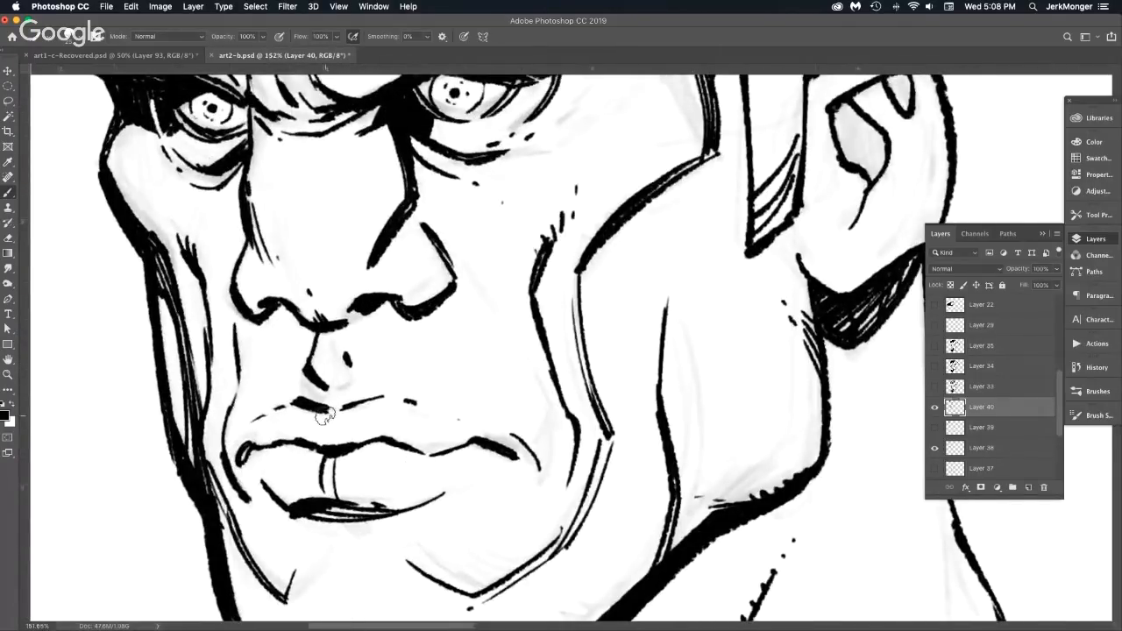
{"action": "left_click_drag", "start_coordinate": [323, 412], "coordinate": [340, 445]}
{"action": "scroll", "coordinate": [431, 507], "scroll_direction": "down", "scroll_amount": 3}
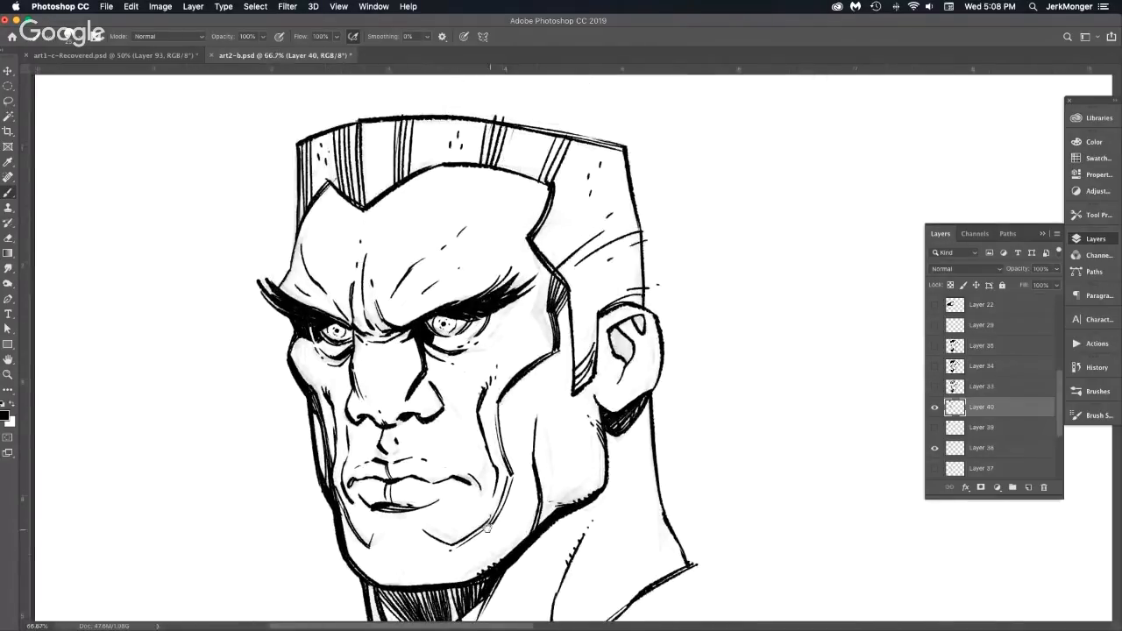
Add pairs of short curved contour strokes near both ends of the upper lip.
{"action": "scroll", "coordinate": [364, 472], "scroll_direction": "up", "scroll_amount": 6}
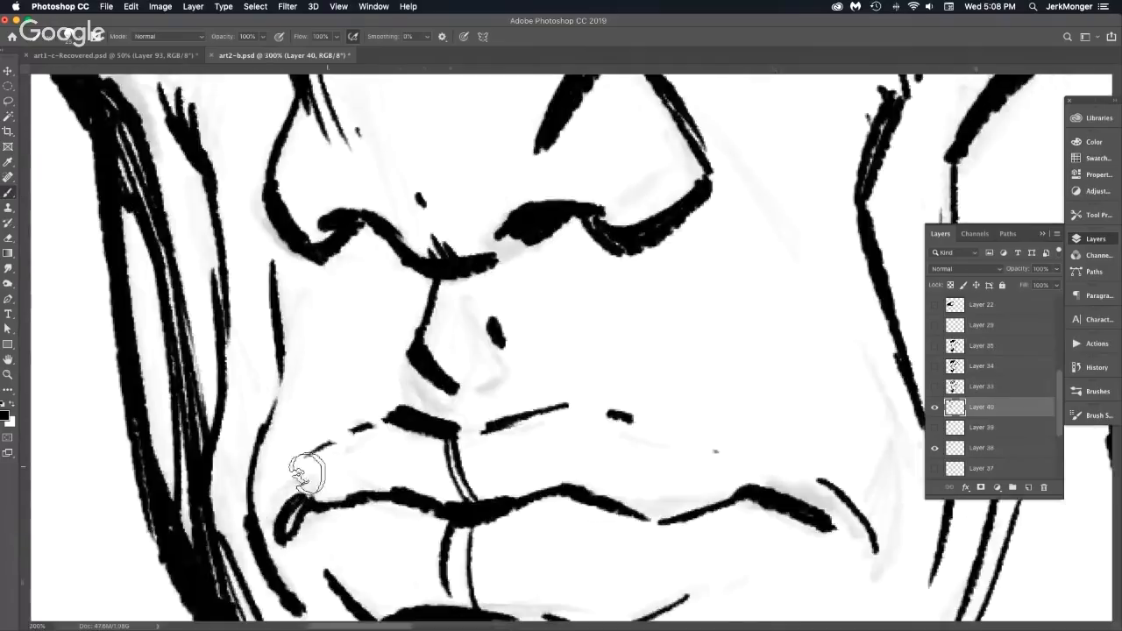
{"action": "left_click_drag", "start_coordinate": [309, 490], "coordinate": [332, 503]}
{"action": "left_click_drag", "start_coordinate": [311, 453], "coordinate": [334, 500]}
{"action": "mouse_move", "coordinate": [668, 438]}
{"action": "left_mouse_down"}
{"action": "mouse_move", "coordinate": [665, 478]}
{"action": "mouse_move", "coordinate": [707, 506]}
{"action": "left_mouse_up"}
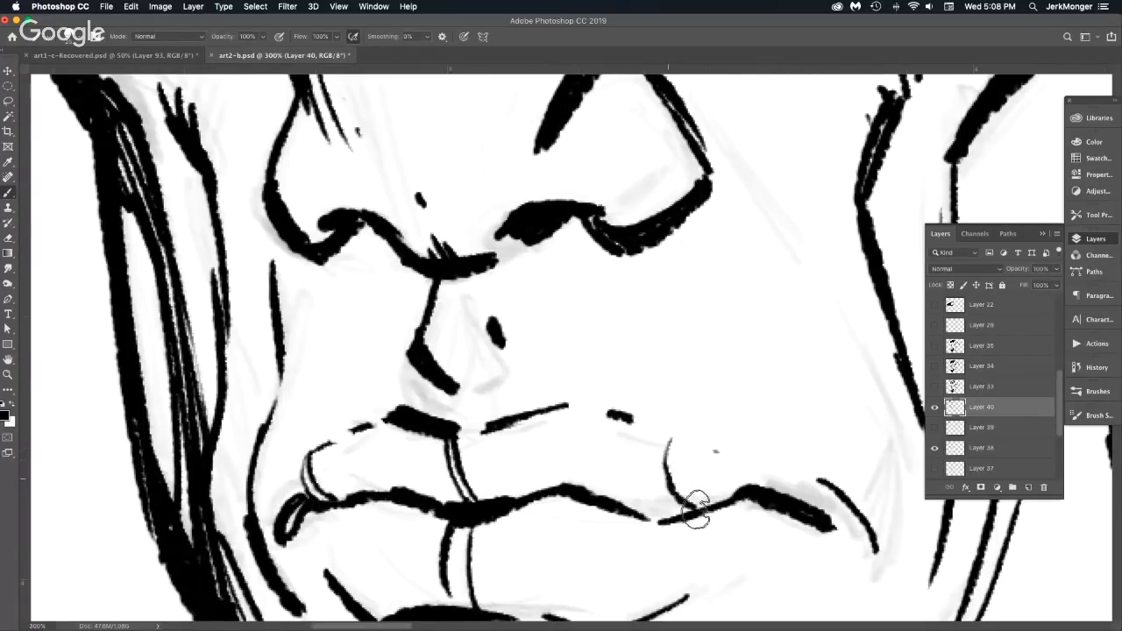
{"action": "mouse_move", "coordinate": [678, 443]}
{"action": "left_mouse_down"}
{"action": "mouse_move", "coordinate": [716, 506]}
{"action": "mouse_move", "coordinate": [665, 365]}
{"action": "left_mouse_up"}
{"action": "scroll", "coordinate": [716, 507], "scroll_direction": "down", "scroll_amount": 3}
{"action": "left_click", "coordinate": [650, 407], "text": "super"}
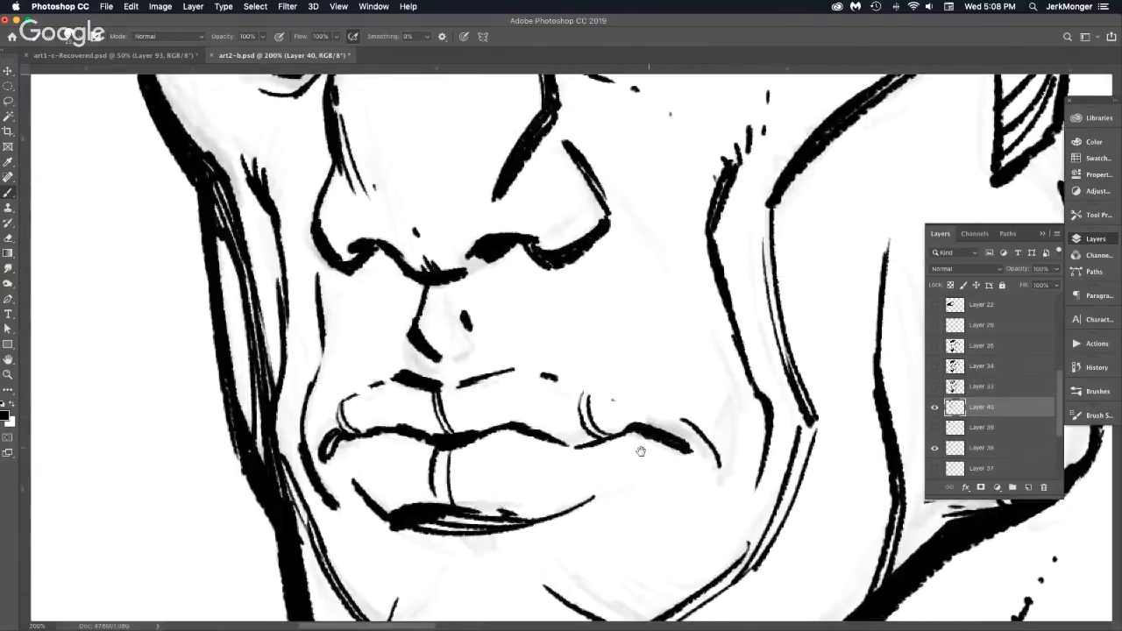
{"action": "left_click_drag", "start_coordinate": [605, 431], "coordinate": [556, 385]}
Ink two curved cleft strokes rising from the lower edge of the chin.
{"action": "scroll", "coordinate": [555, 385], "scroll_direction": "down", "scroll_amount": 5}
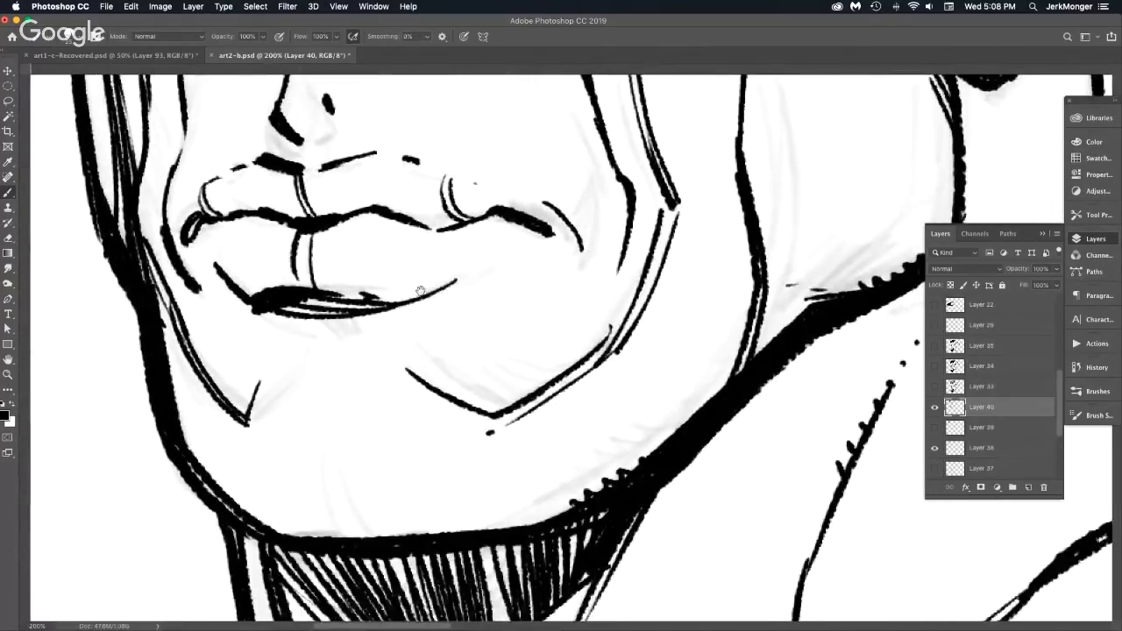
{"action": "mouse_move", "coordinate": [368, 535]}
{"action": "left_mouse_down"}
{"action": "mouse_move", "coordinate": [323, 443]}
{"action": "mouse_move", "coordinate": [323, 418]}
{"action": "left_mouse_up"}
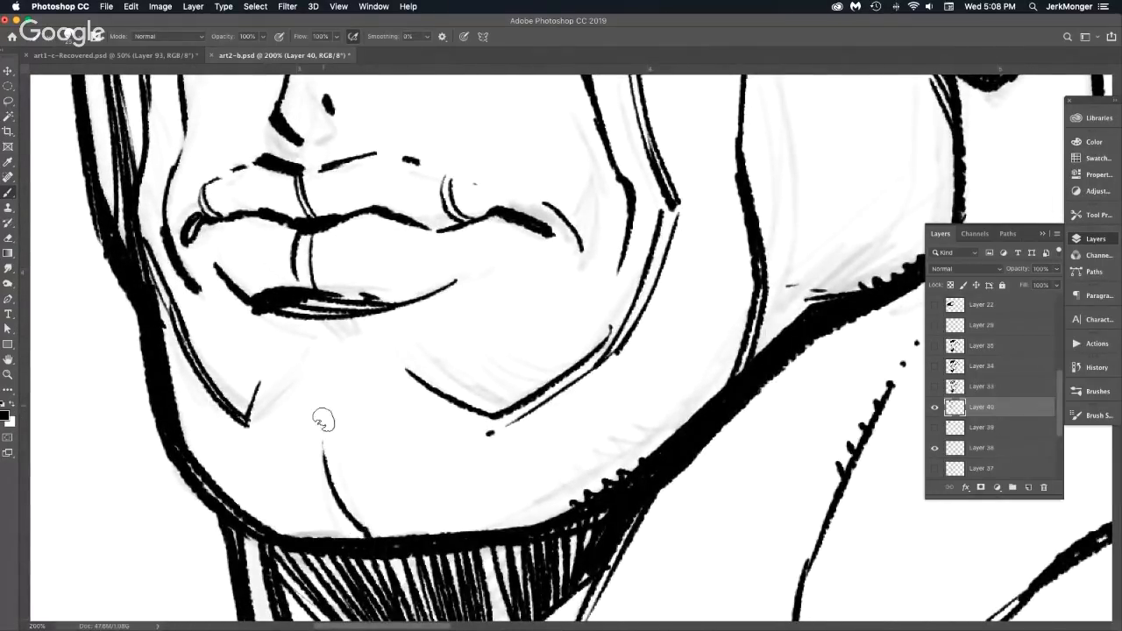
{"action": "left_click_drag", "start_coordinate": [320, 482], "coordinate": [358, 546]}
{"action": "left_click", "coordinate": [447, 535], "text": "alt"}
{"action": "left_click", "coordinate": [447, 534], "text": "alt"}
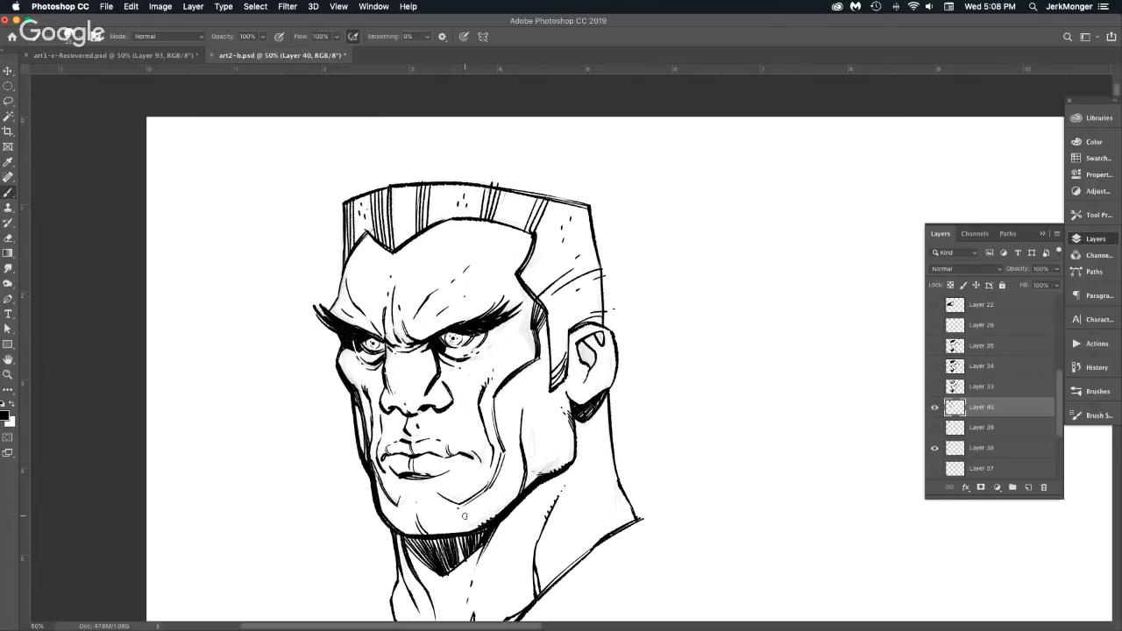
Try black diagonal hatching under the near cheekbone, filling between its edge and a new curved lower boundary.
{"action": "left_click", "coordinate": [535, 388]}
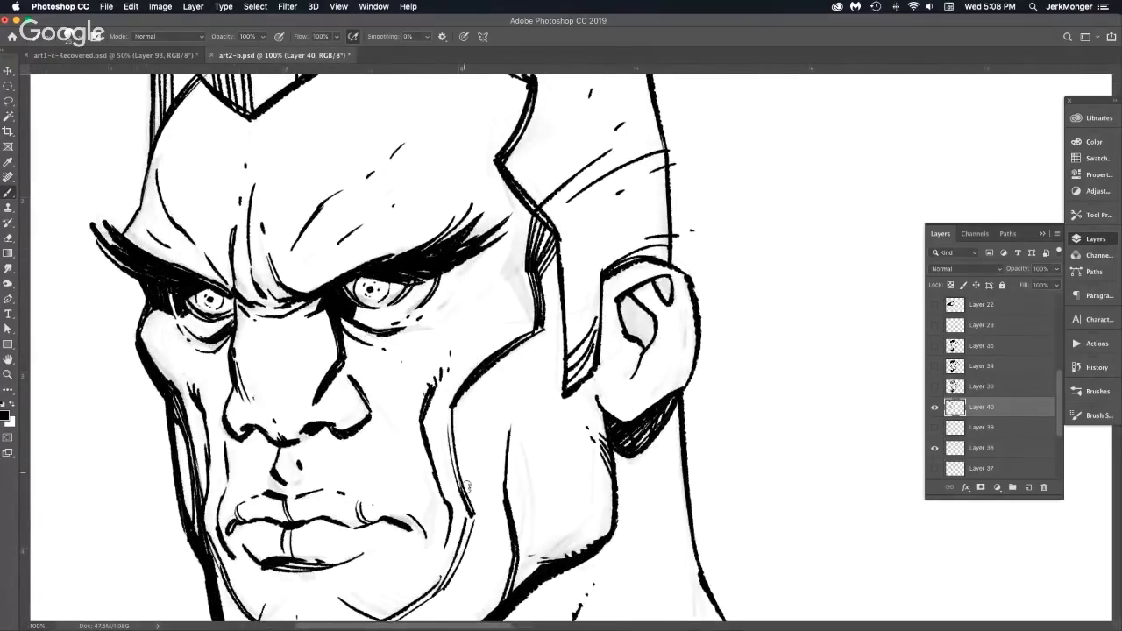
{"action": "mouse_move", "coordinate": [470, 509]}
{"action": "left_mouse_down"}
{"action": "mouse_move", "coordinate": [457, 441]}
{"action": "mouse_move", "coordinate": [526, 340]}
{"action": "left_mouse_up"}
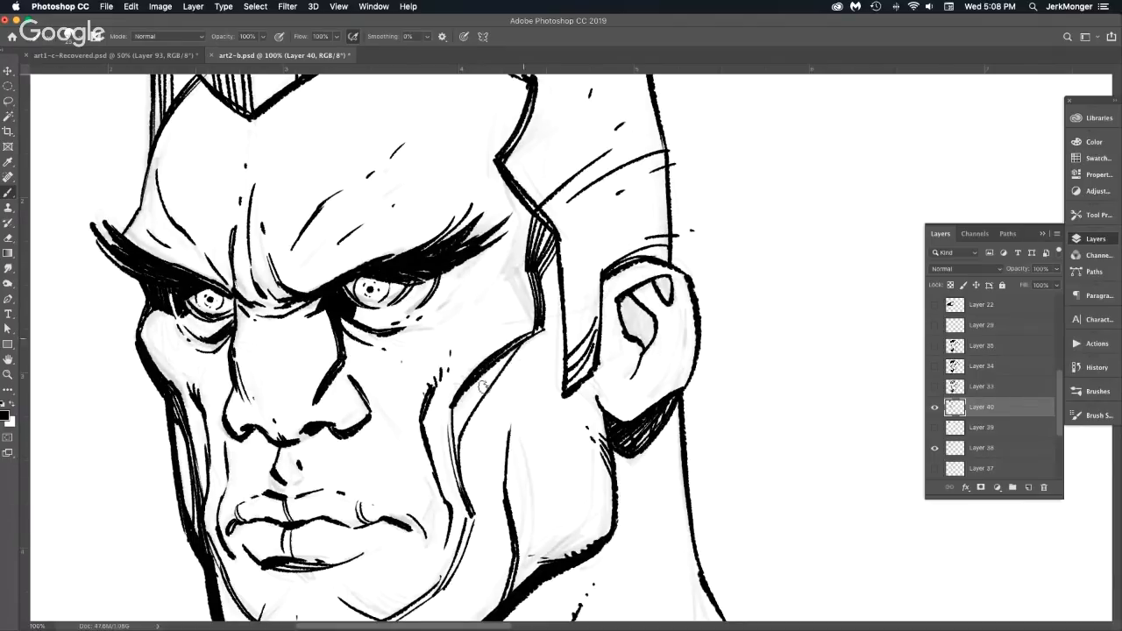
{"action": "left_click_drag", "start_coordinate": [458, 390], "coordinate": [454, 459]}
{"action": "left_click_drag", "start_coordinate": [462, 396], "coordinate": [456, 436]}
{"action": "left_click_drag", "start_coordinate": [471, 387], "coordinate": [471, 415]}
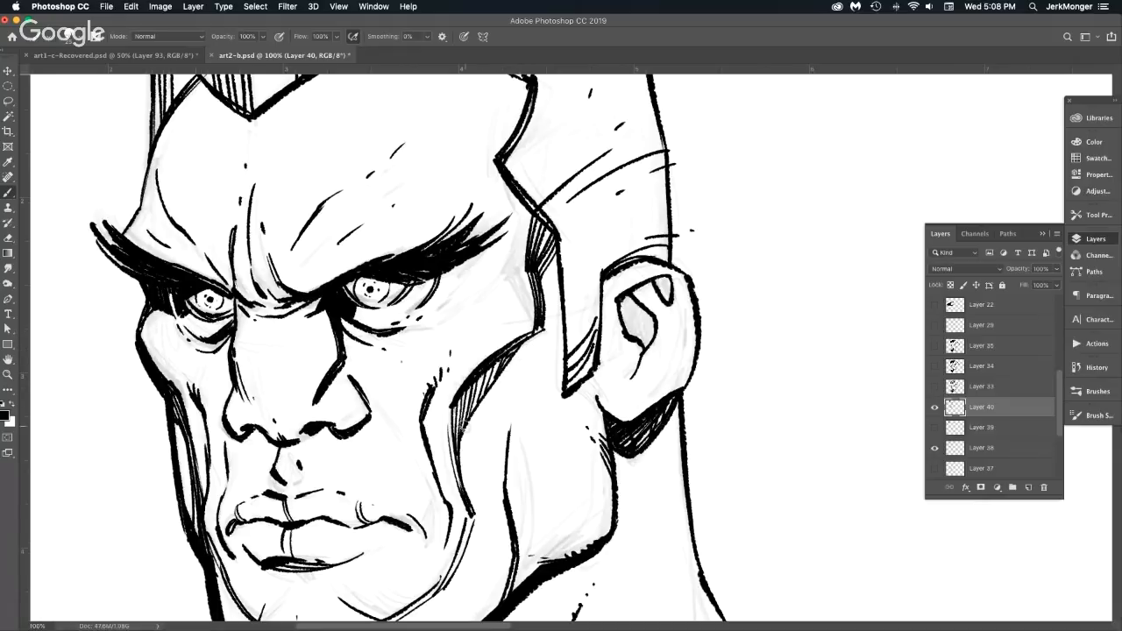
{"action": "left_click_drag", "start_coordinate": [481, 404], "coordinate": [534, 342]}
{"action": "left_click_drag", "start_coordinate": [496, 383], "coordinate": [518, 360]}
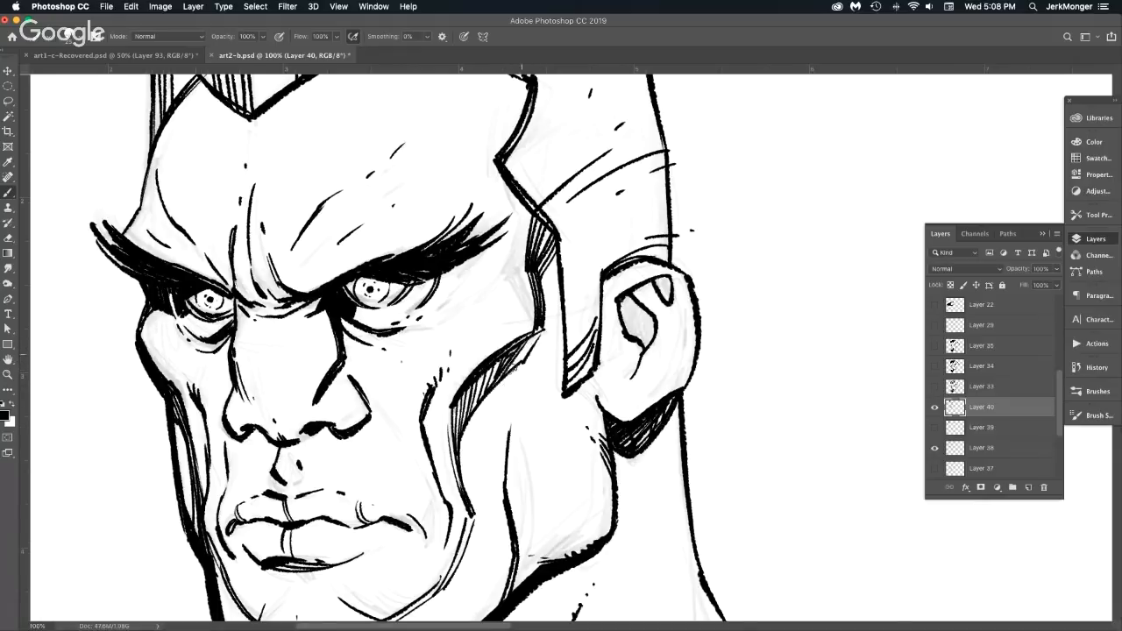
Try breaking up the cheekbone hatching and trimming its edges with white strokes.
{"action": "key", "text": "x"}
{"action": "left_click_drag", "start_coordinate": [468, 396], "coordinate": [547, 333]}
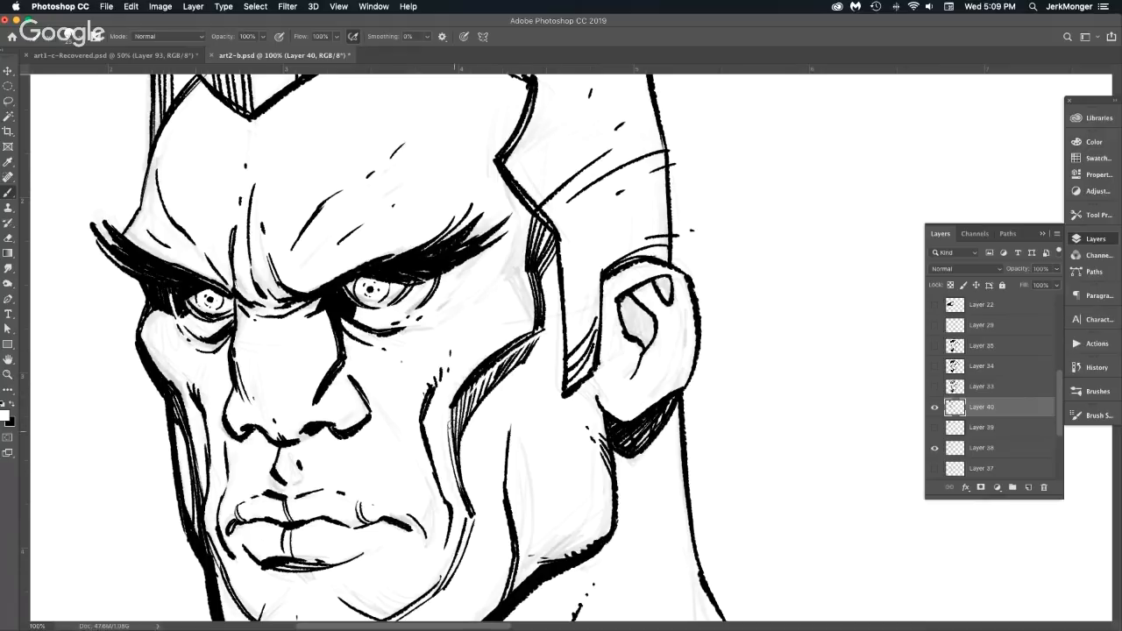
{"action": "left_click_drag", "start_coordinate": [455, 400], "coordinate": [468, 478]}
{"action": "left_click", "coordinate": [482, 478], "text": "alt"}
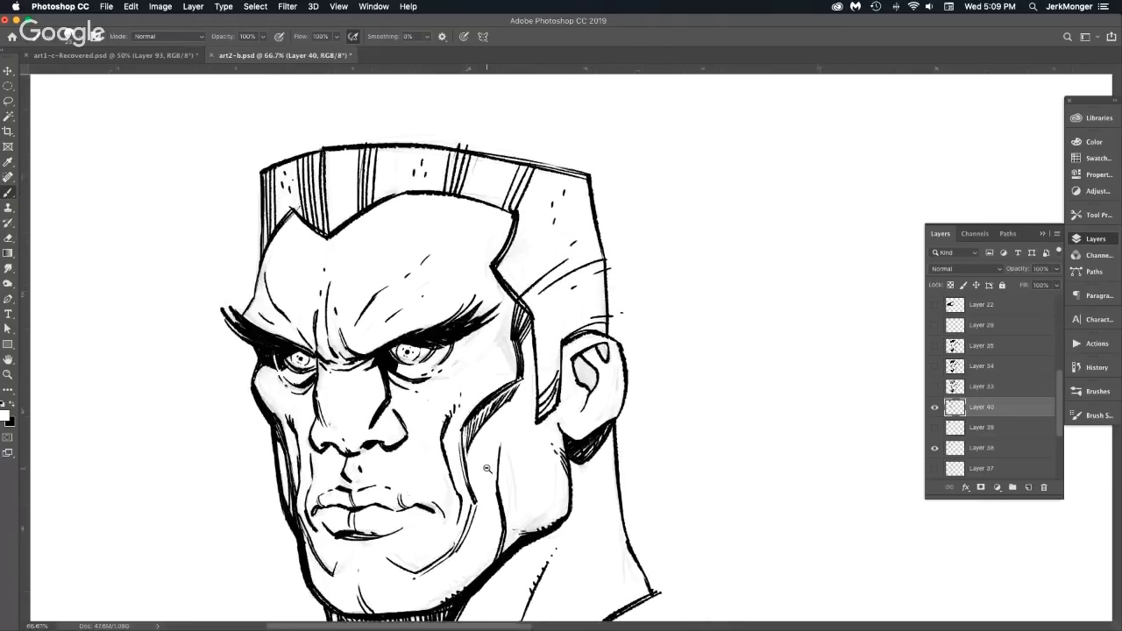
{"action": "left_click", "coordinate": [482, 477], "text": "alt"}
{"action": "left_click", "coordinate": [494, 440], "text": "super"}
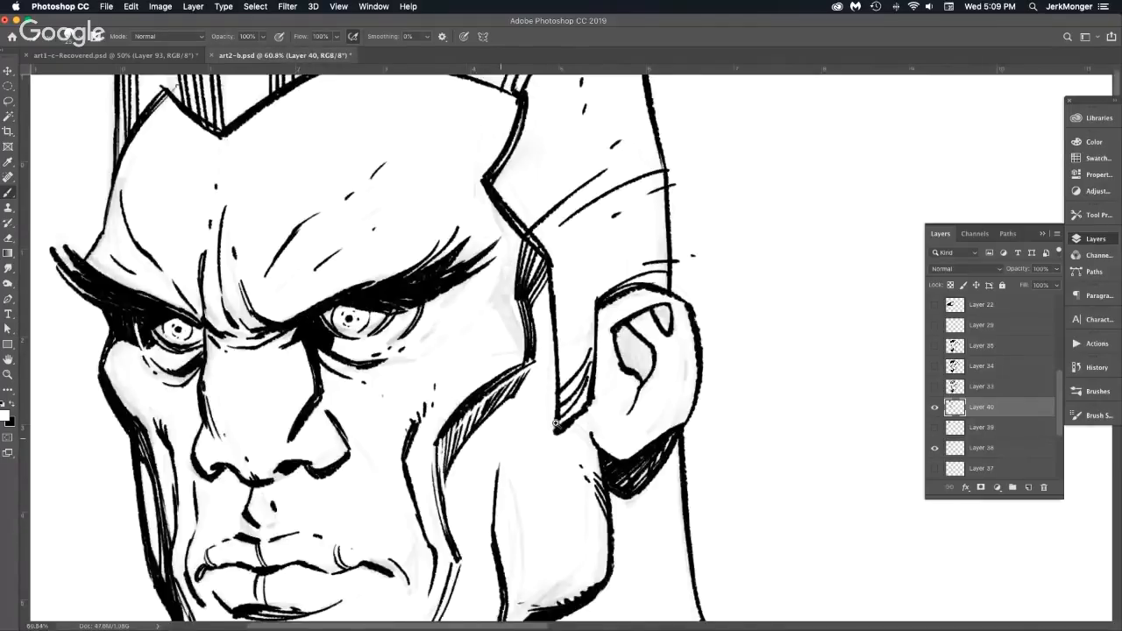
{"action": "left_click_drag", "start_coordinate": [433, 468], "coordinate": [533, 363]}
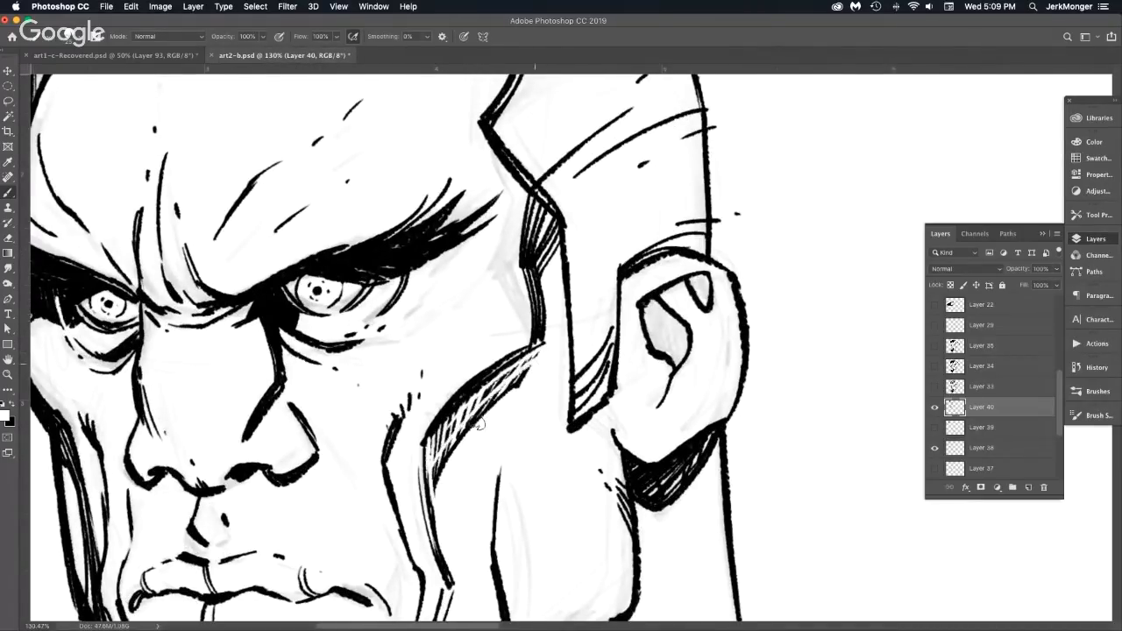
{"action": "left_click_drag", "start_coordinate": [439, 480], "coordinate": [544, 353]}
{"action": "left_click", "coordinate": [501, 451], "text": "alt"}
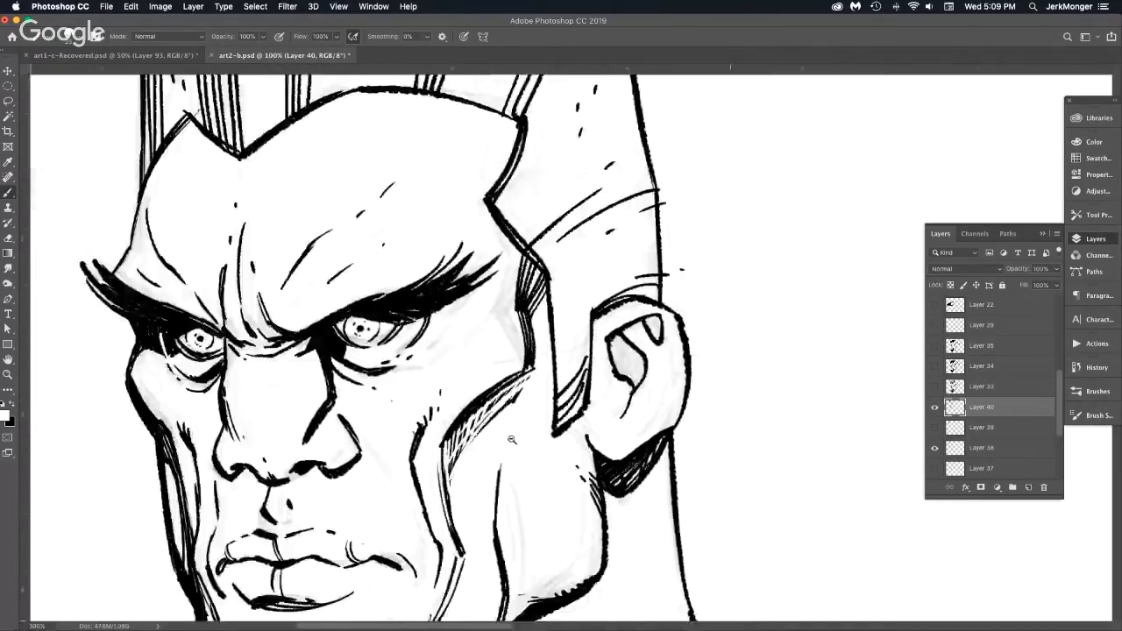
Undo the white strokes and the black hatching under the near cheekbone.
{"action": "key", "text": "super+z"}
{"action": "key", "text": "super+z"}
{"action": "key", "text": "super+z"}
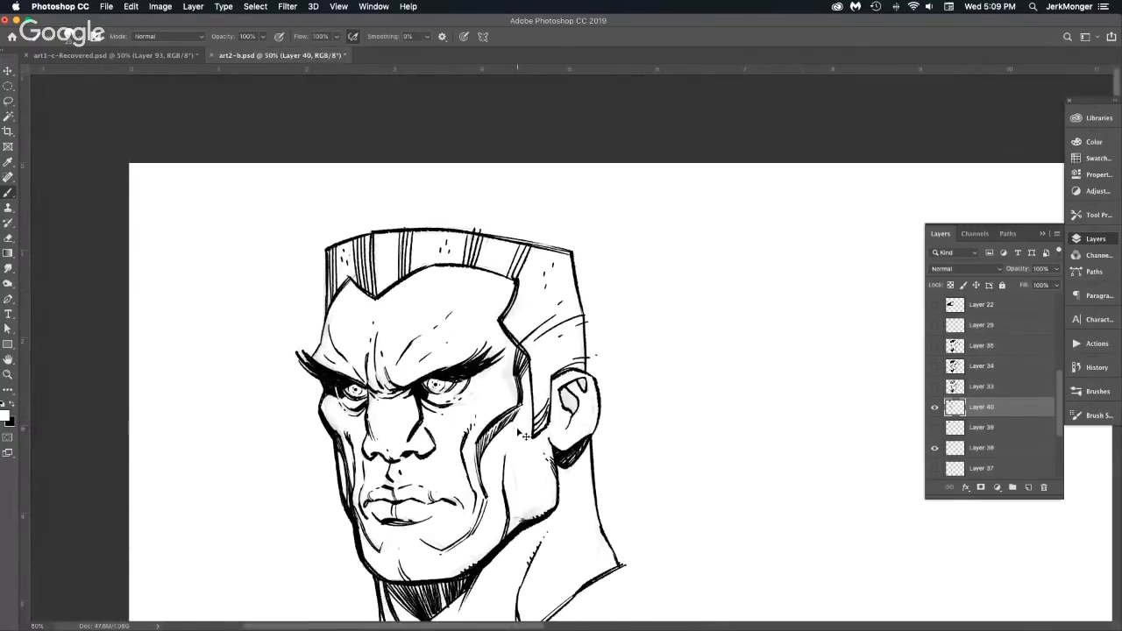
{"action": "key", "text": "super+z"}
{"action": "key", "text": "super+z"}
{"action": "key", "text": "super+z"}
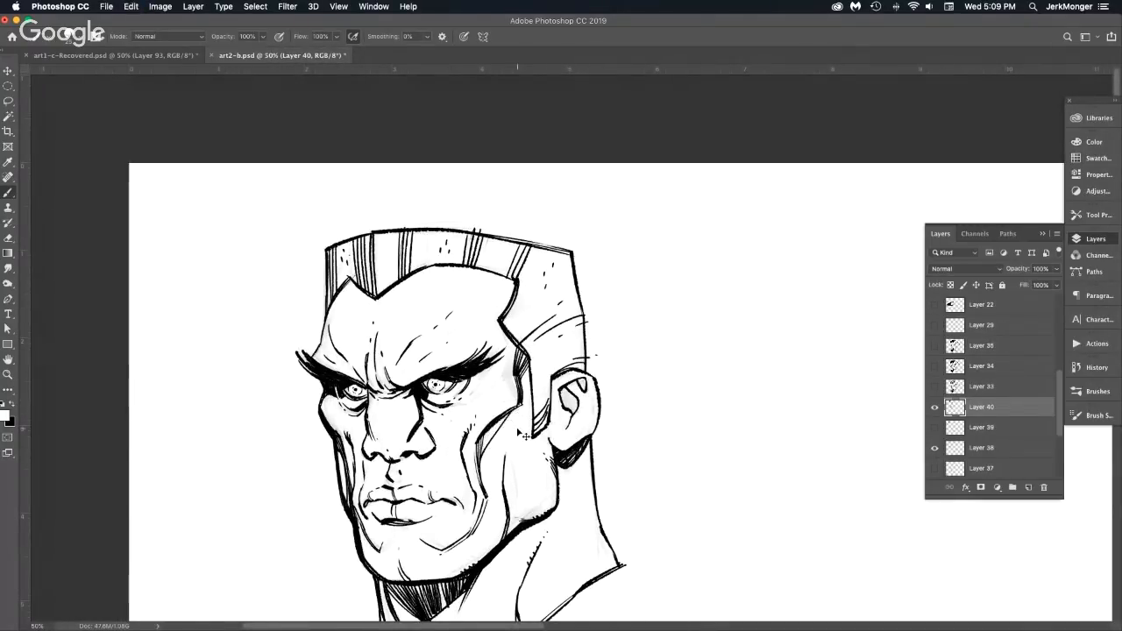
{"action": "key", "text": "super+z"}
{"action": "key", "text": "super+z"}
{"action": "key", "text": "super+z"}
Ink thin black parallel strokes running down from the lower end of the near cheekbone along the cheek fold.
{"action": "scroll", "coordinate": [465, 425], "scroll_direction": "up", "scroll_amount": 5}
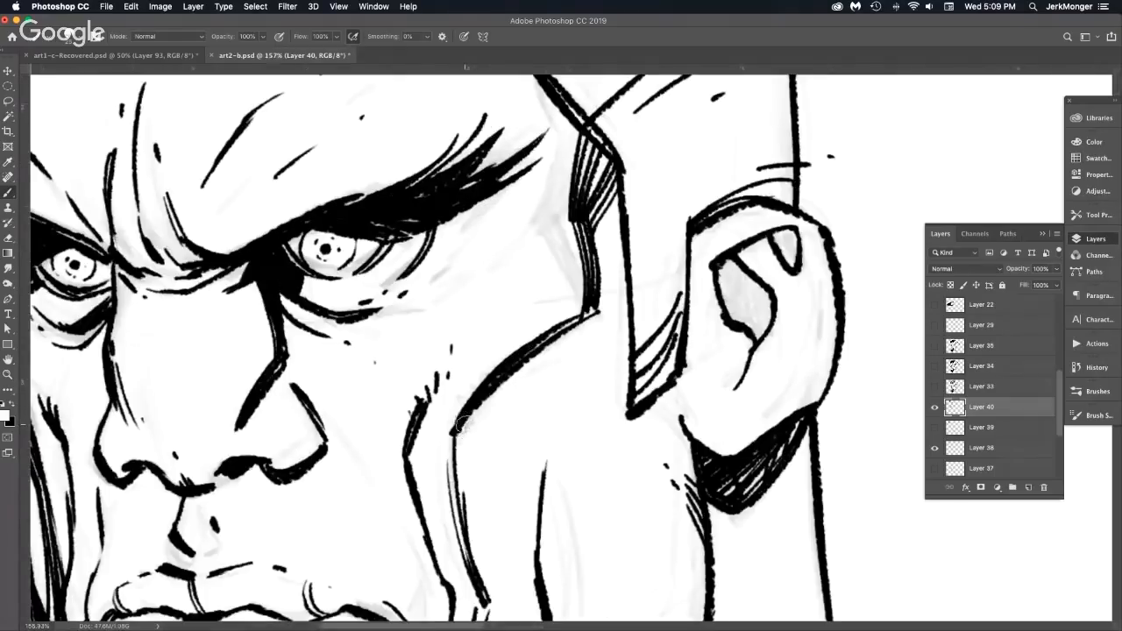
{"action": "key", "text": "x"}
{"action": "left_click_drag", "start_coordinate": [466, 424], "coordinate": [466, 498]}
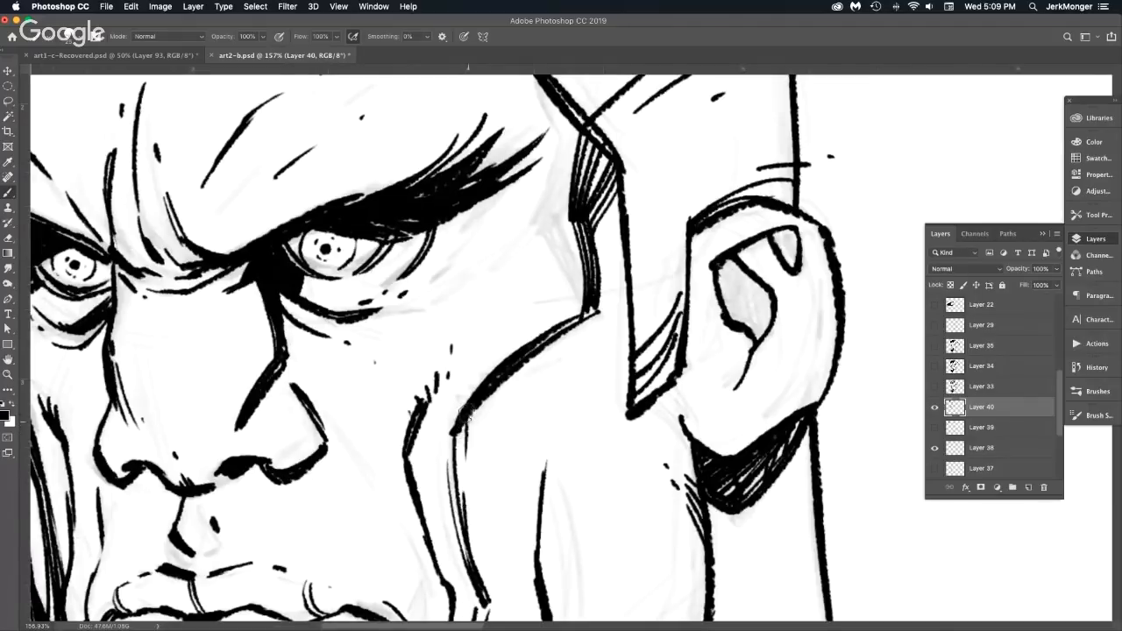
{"action": "mouse_move", "coordinate": [467, 415]}
{"action": "left_mouse_down"}
{"action": "mouse_move", "coordinate": [463, 490]}
{"action": "mouse_move", "coordinate": [474, 404]}
{"action": "mouse_move", "coordinate": [463, 554]}
{"action": "left_mouse_up"}
{"action": "scroll", "coordinate": [492, 507], "scroll_direction": "down", "scroll_amount": 5}
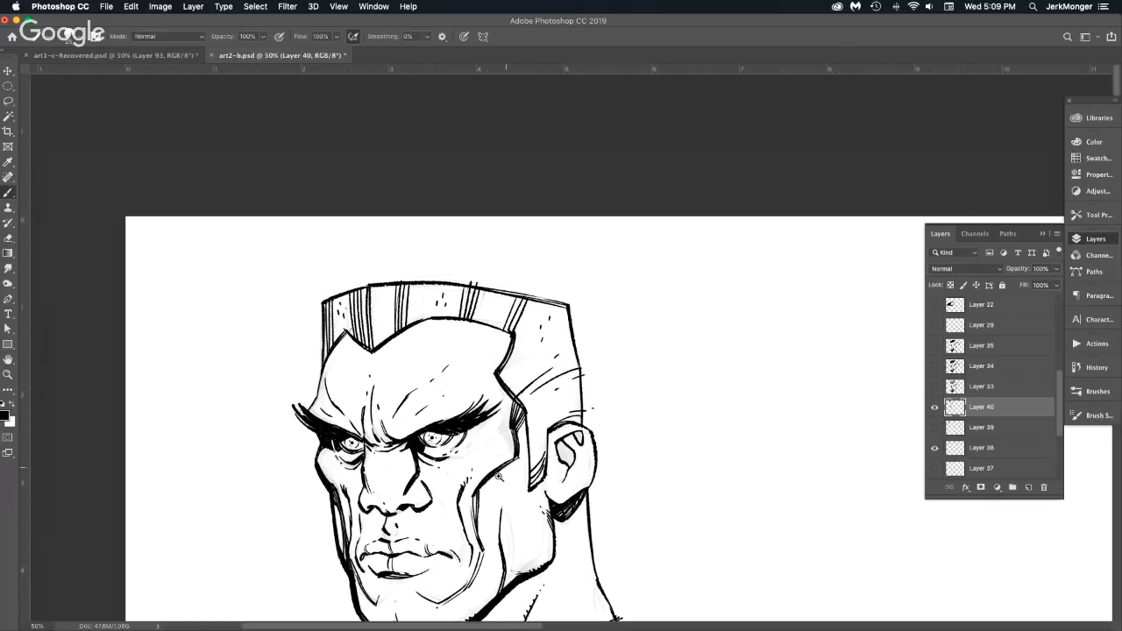
Thicken the near cheekbone shadow with black strokes parallel to its underside, reaching up to the sideburn edge.
{"action": "scroll", "coordinate": [498, 476], "scroll_direction": "up", "scroll_amount": 6}
{"action": "left_click_drag", "start_coordinate": [419, 537], "coordinate": [561, 402]}
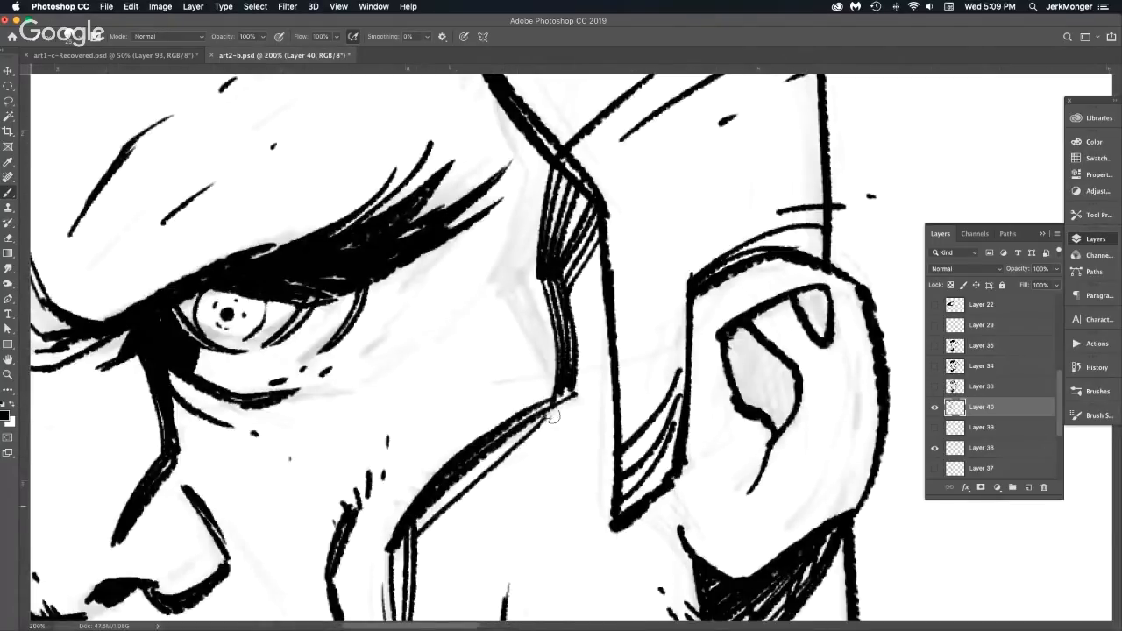
{"action": "left_click_drag", "start_coordinate": [417, 525], "coordinate": [540, 412]}
{"action": "scroll", "coordinate": [536, 462], "scroll_direction": "down", "scroll_amount": 3}
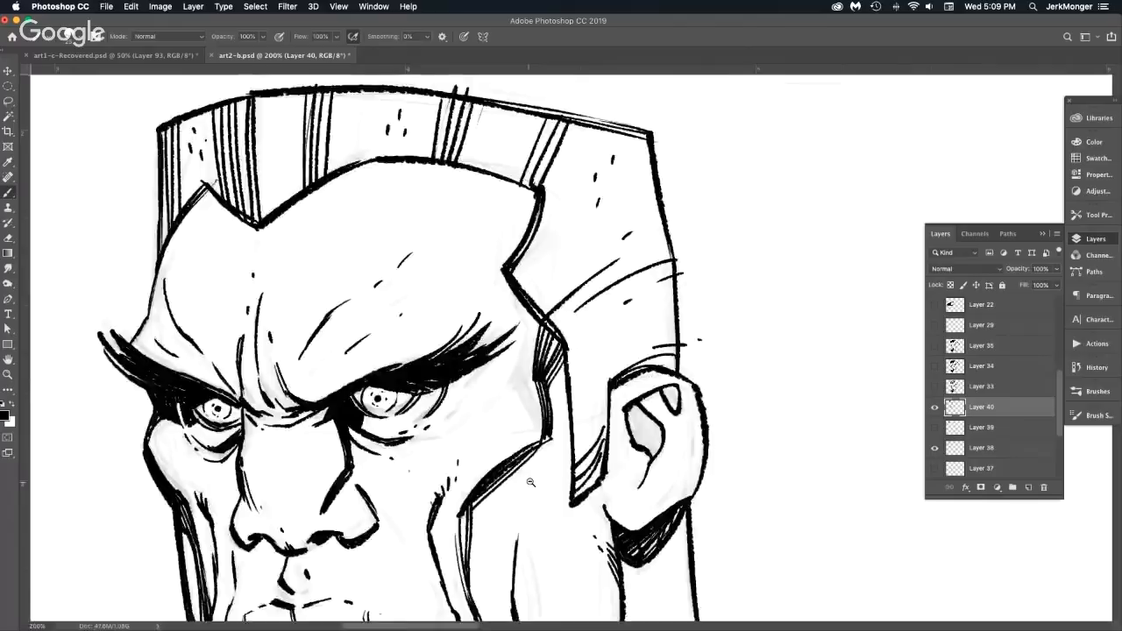
Add a row of short black tick marks along the upper edge of the near cheekbone shadow.
{"action": "scroll", "coordinate": [529, 475], "scroll_direction": "up", "scroll_amount": 4}
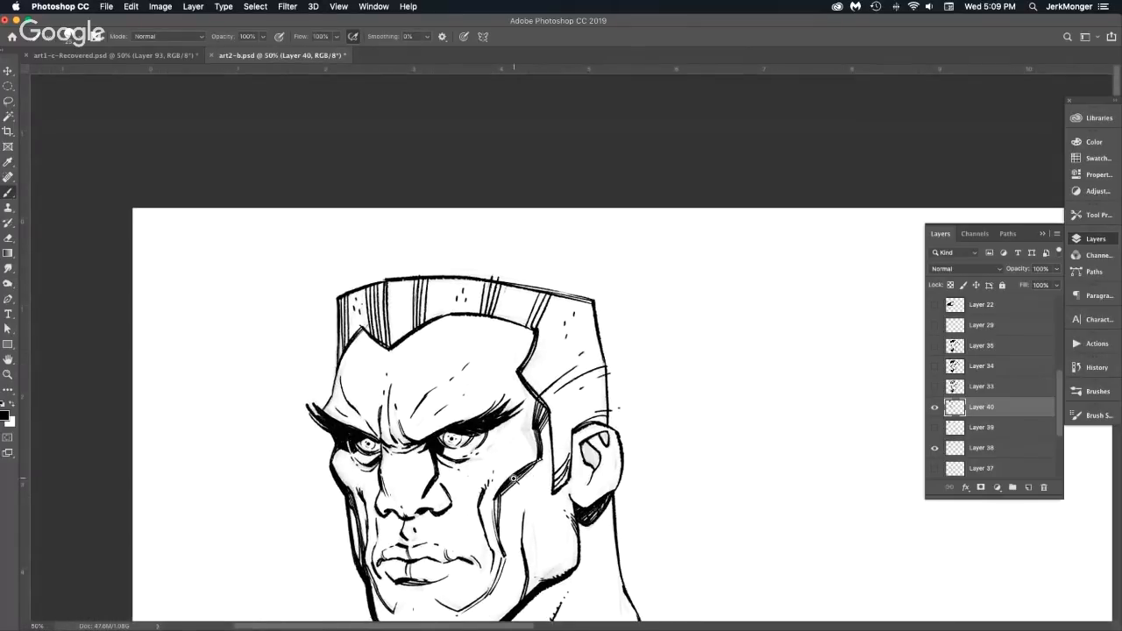
{"action": "left_click_drag", "start_coordinate": [495, 454], "coordinate": [575, 410]}
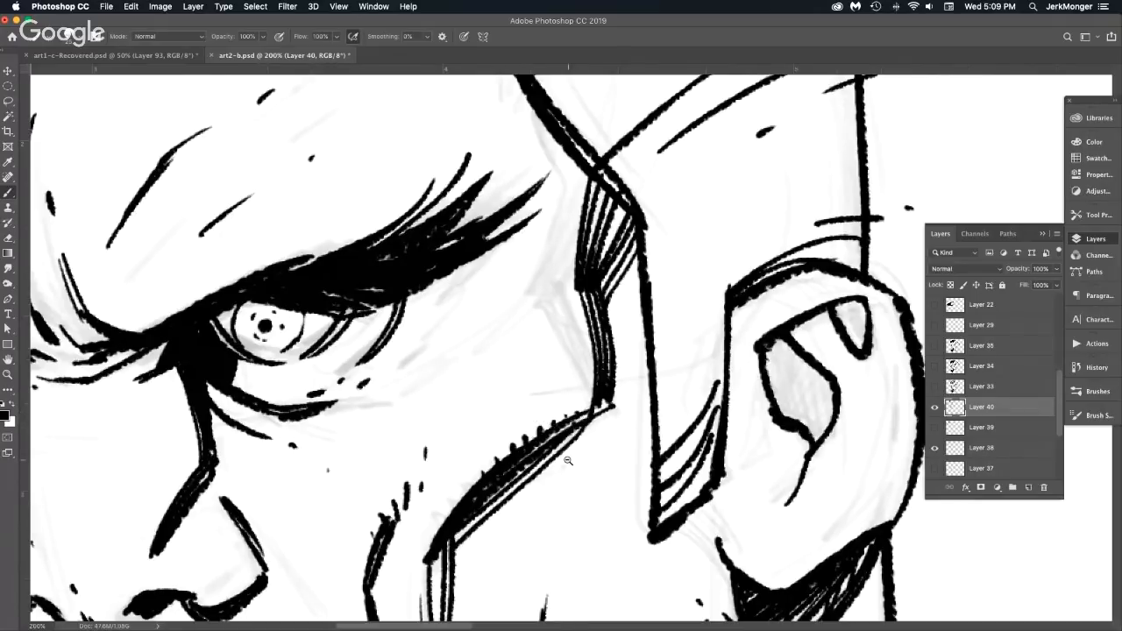
{"action": "scroll", "coordinate": [570, 462], "scroll_direction": "down", "scroll_amount": 3}
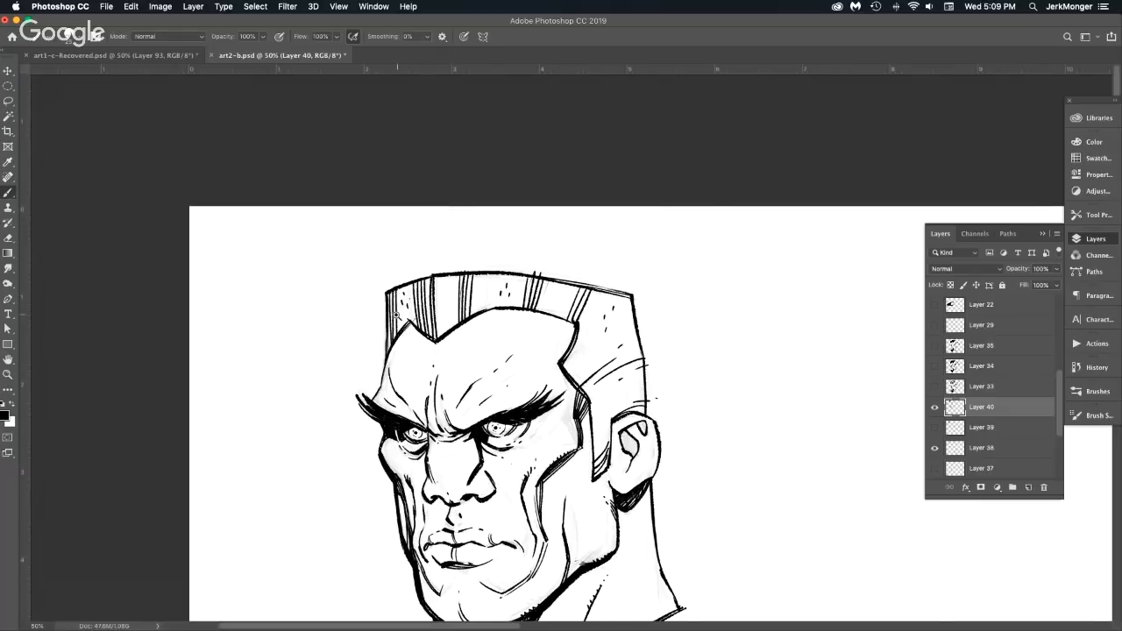
Redraw and thicken the far outline of the hair and forehead, from the flat-top corner down to the eyebrow.
{"action": "scroll", "coordinate": [401, 315], "scroll_direction": "up", "scroll_amount": 2}
{"action": "left_click_drag", "start_coordinate": [372, 272], "coordinate": [364, 408]}
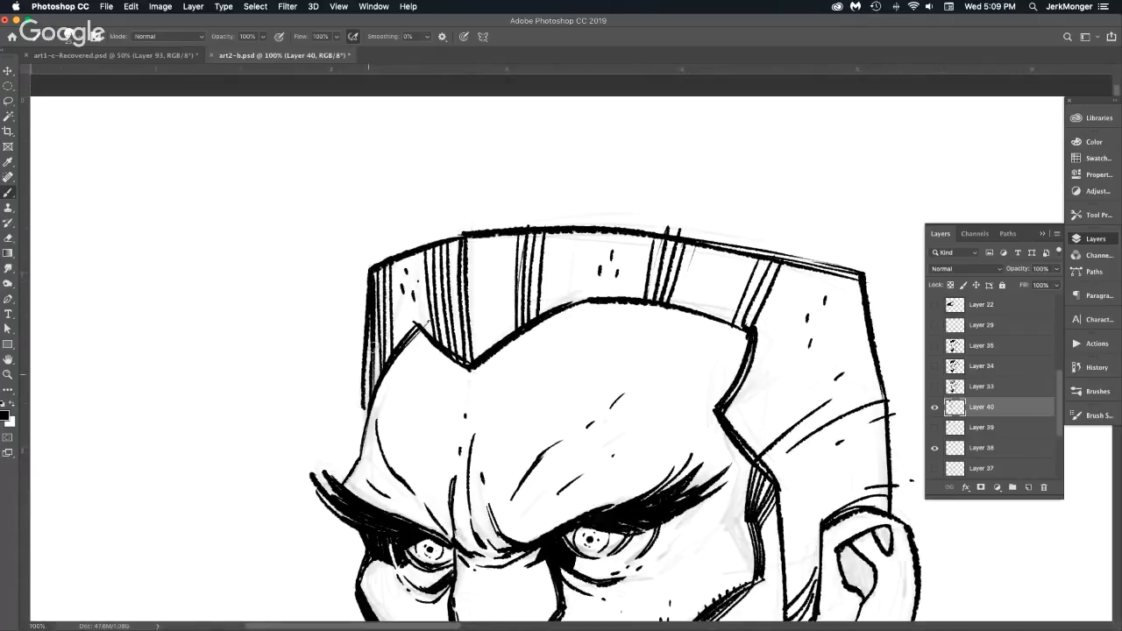
{"action": "key", "text": "super+z"}
{"action": "left_click_drag", "start_coordinate": [369, 273], "coordinate": [365, 421]}
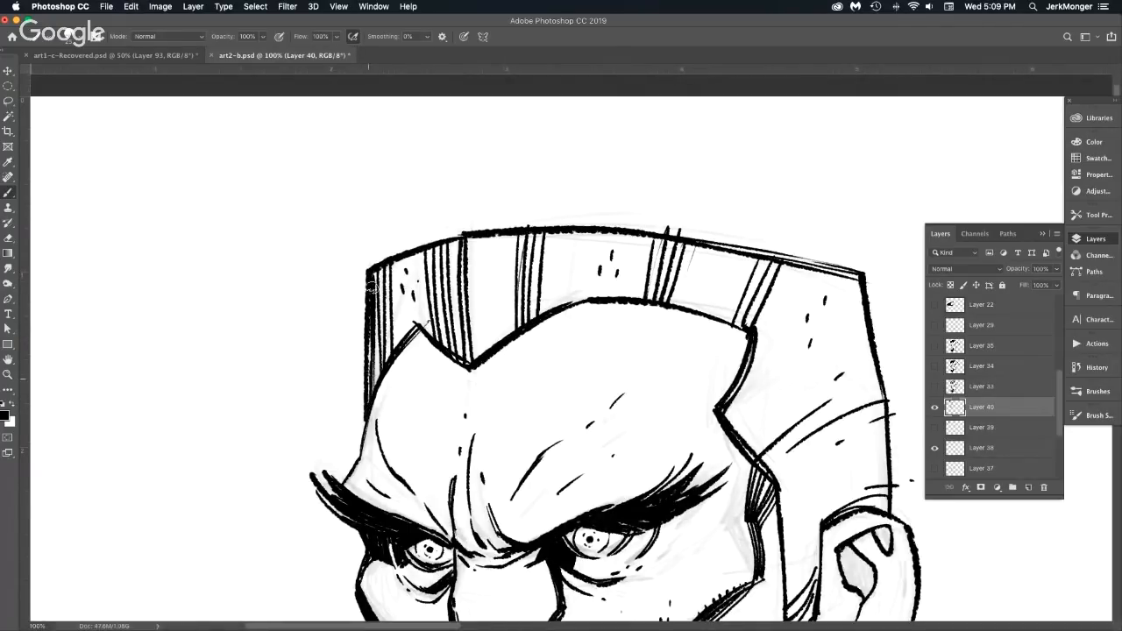
{"action": "left_click_drag", "start_coordinate": [370, 316], "coordinate": [367, 411]}
{"action": "left_click_drag", "start_coordinate": [370, 350], "coordinate": [354, 468]}
{"action": "left_click_drag", "start_coordinate": [368, 405], "coordinate": [340, 487]}
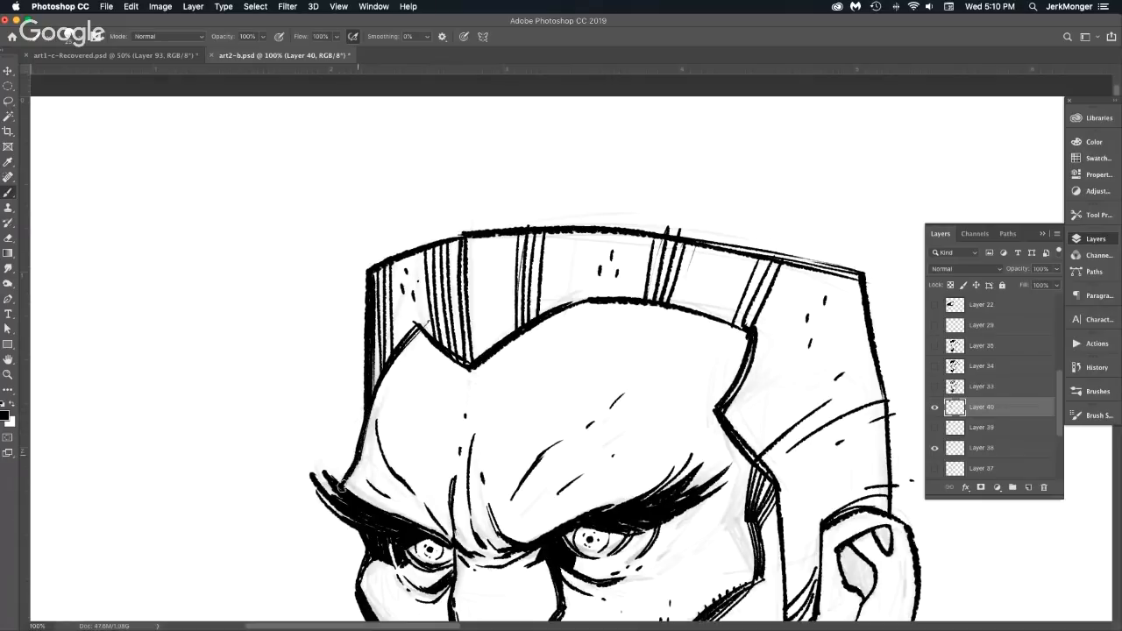
Thicken the outer contour of the far cheek below the eye with a black stroke.
{"action": "left_click_drag", "start_coordinate": [531, 395], "coordinate": [401, 190]}
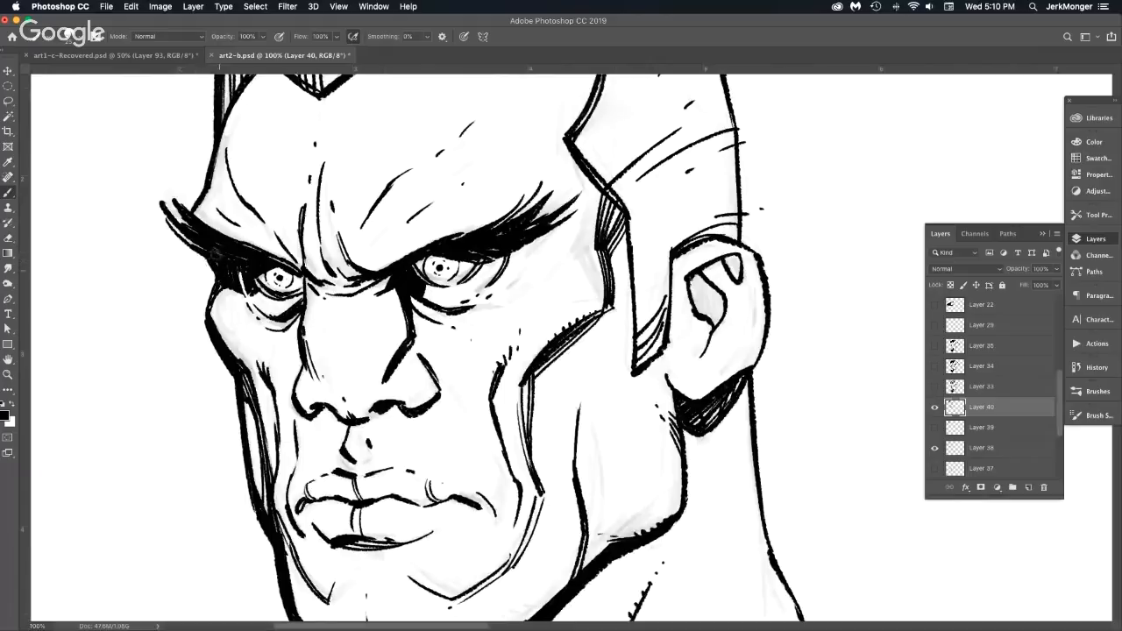
{"action": "left_click_drag", "start_coordinate": [207, 318], "coordinate": [237, 387]}
{"action": "left_click", "coordinate": [448, 481], "text": "alt"}
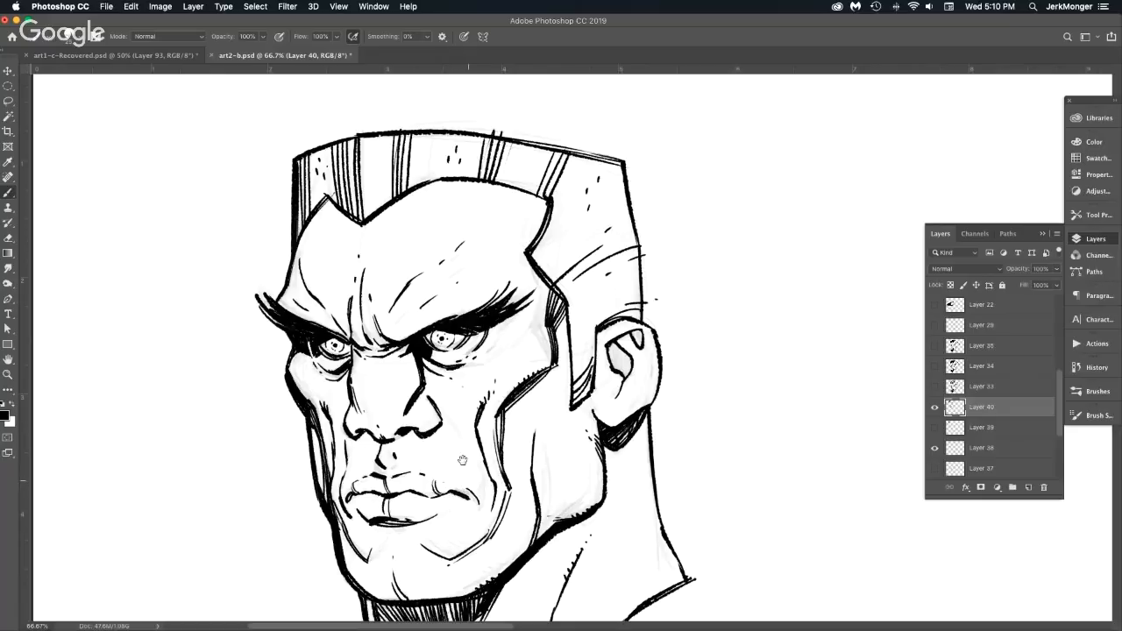
Darken the gap between the front neck outline and the neck tendon under the far jaw with black hatching strokes.
{"action": "scroll", "coordinate": [463, 460], "scroll_direction": "down", "scroll_amount": 5}
{"action": "left_click", "coordinate": [346, 452], "text": "super"}
{"action": "left_click", "coordinate": [345, 451], "text": "super"}
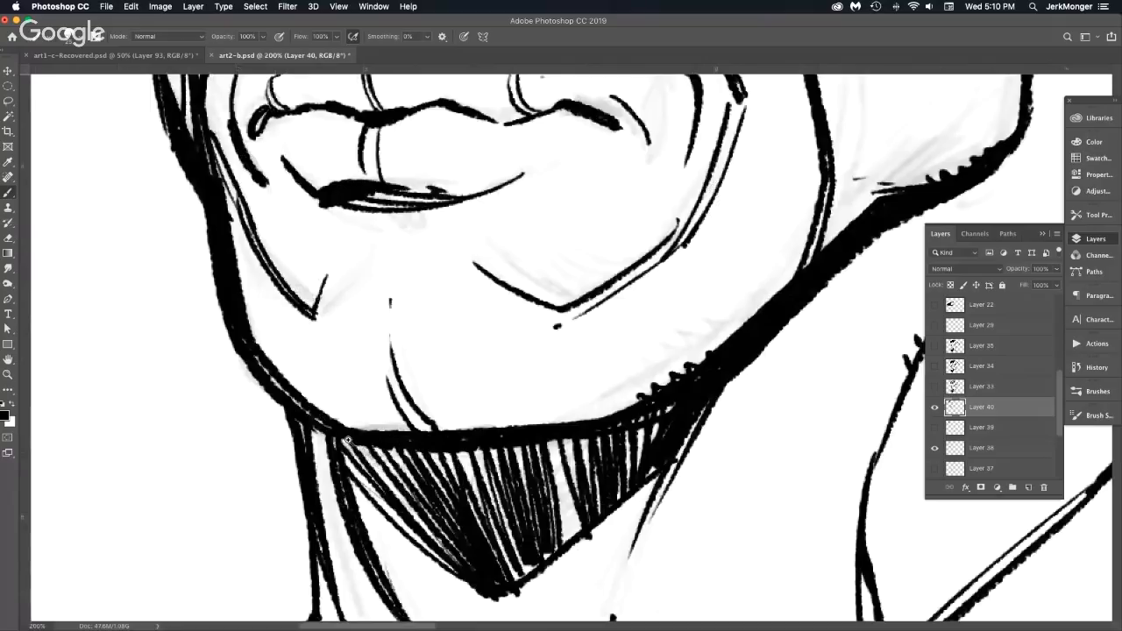
{"action": "key", "text": "super+z"}
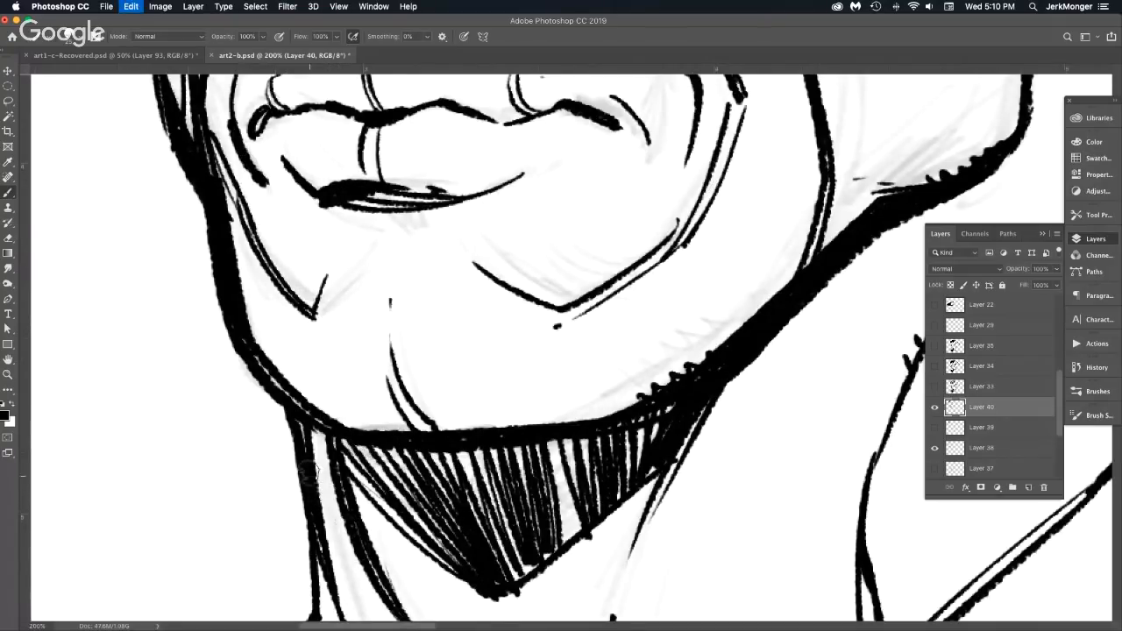
{"action": "left_click_drag", "start_coordinate": [314, 479], "coordinate": [362, 551]}
{"action": "left_click_drag", "start_coordinate": [312, 454], "coordinate": [354, 536]}
{"action": "left_click_drag", "start_coordinate": [304, 430], "coordinate": [347, 523]}
{"action": "mouse_move", "coordinate": [309, 422]}
{"action": "left_mouse_down"}
{"action": "mouse_move", "coordinate": [345, 522]}
{"action": "mouse_move", "coordinate": [335, 467]}
{"action": "left_mouse_up"}
{"action": "key", "text": "super+minus"}
{"action": "key", "text": "super+minus"}
{"action": "key", "text": "super+minus"}
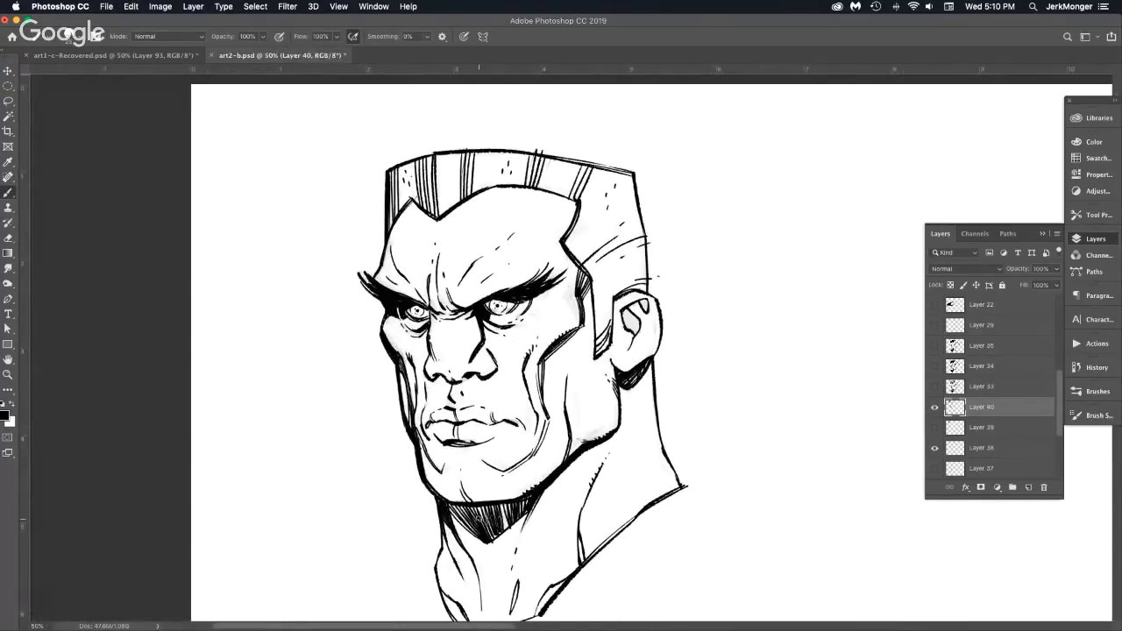
Thicken the front contour of the neck and continue the heavier black line around the neck's base.
{"action": "key", "text": "super+plus"}
{"action": "key", "text": "super+plus"}
{"action": "key", "text": "super+plus"}
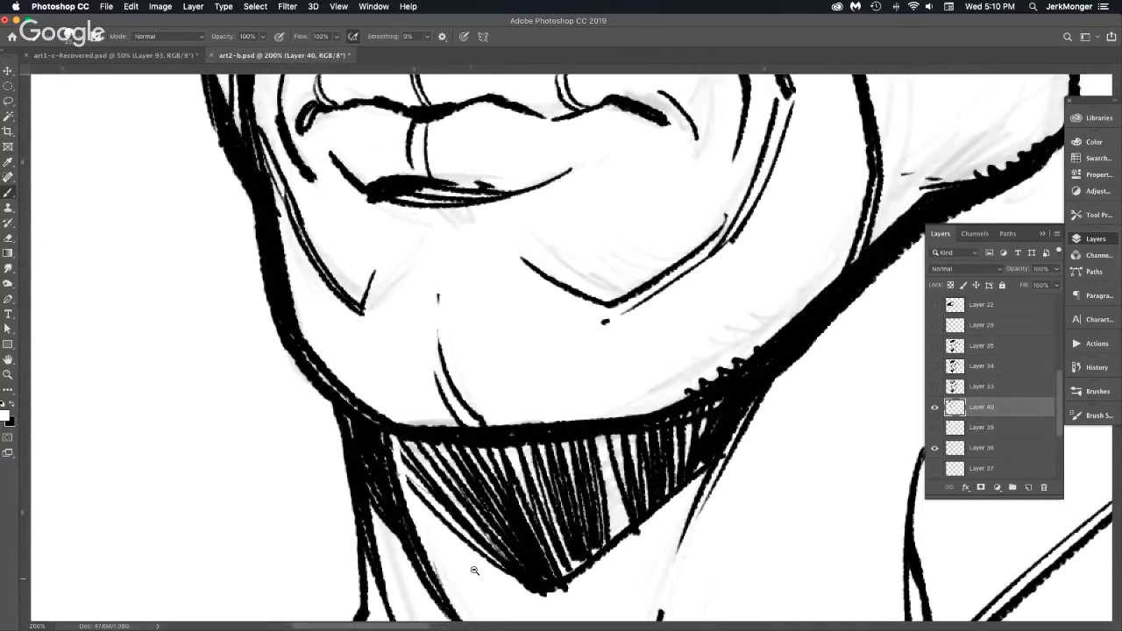
{"action": "key", "text": "super+minus"}
{"action": "key", "text": "super+minus"}
{"action": "key", "text": "super+minus"}
{"action": "left_click_drag", "start_coordinate": [636, 458], "coordinate": [426, 357]}
{"action": "left_click", "coordinate": [250, 485], "text": "super"}
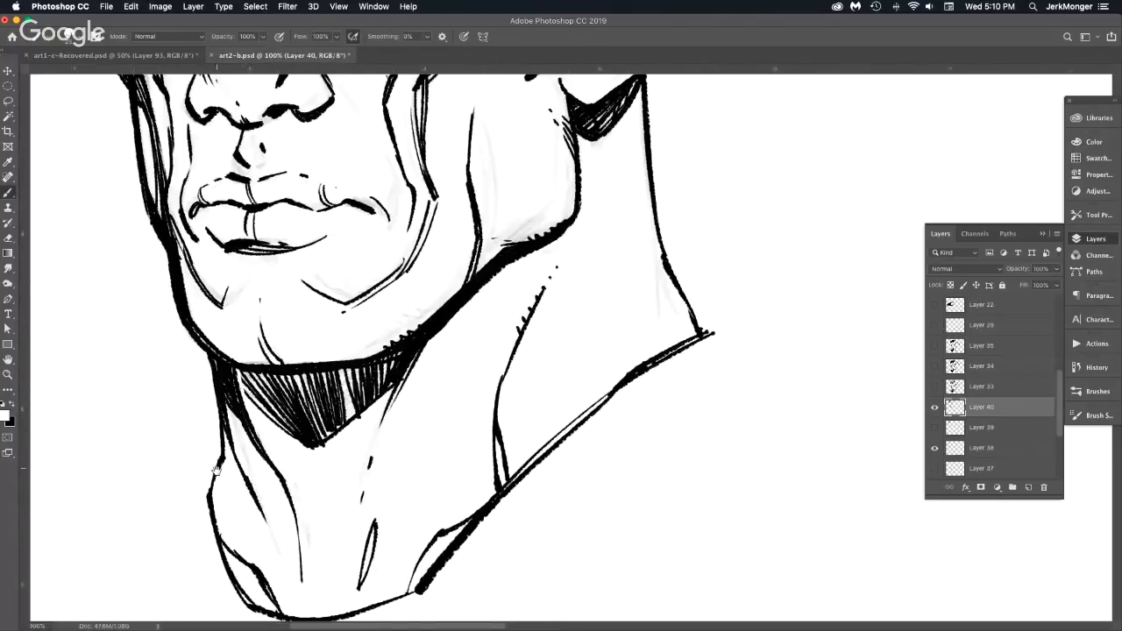
{"action": "left_click", "coordinate": [218, 470], "text": "super"}
{"action": "key", "text": "x"}
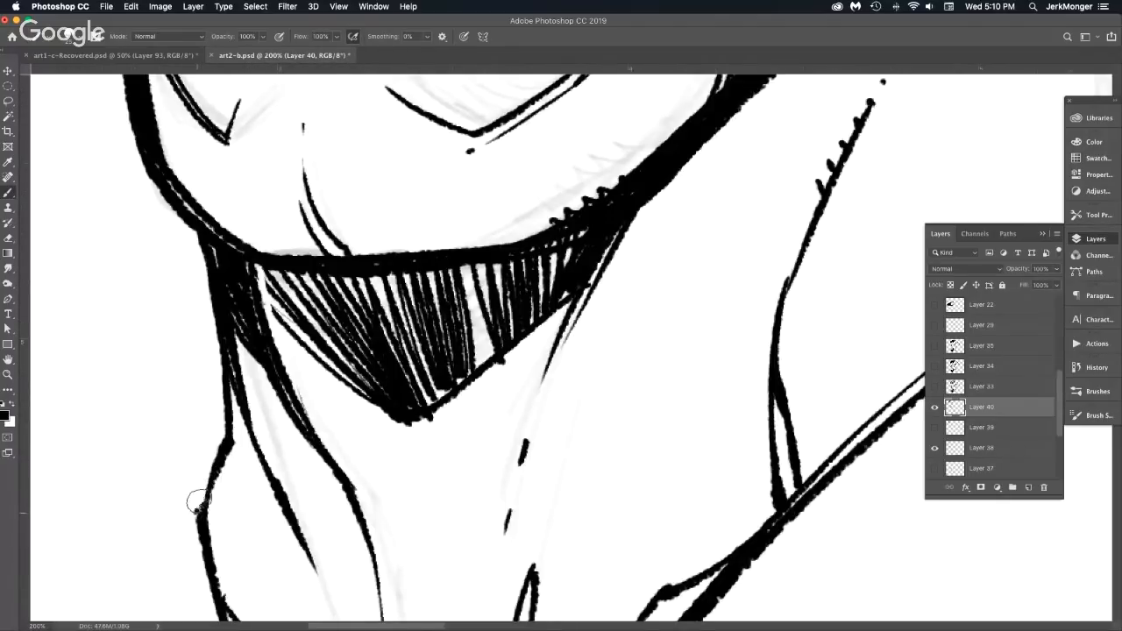
{"action": "left_click_drag", "start_coordinate": [198, 502], "coordinate": [231, 436]}
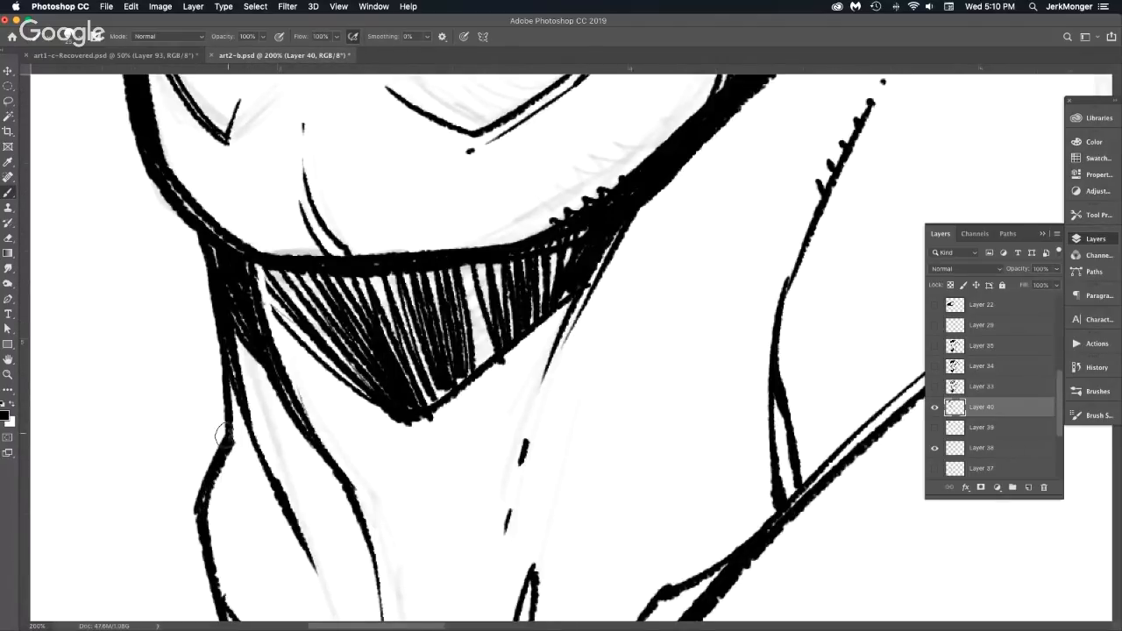
{"action": "left_click", "coordinate": [343, 462], "text": "alt"}
{"action": "left_click", "coordinate": [343, 462], "text": "alt"}
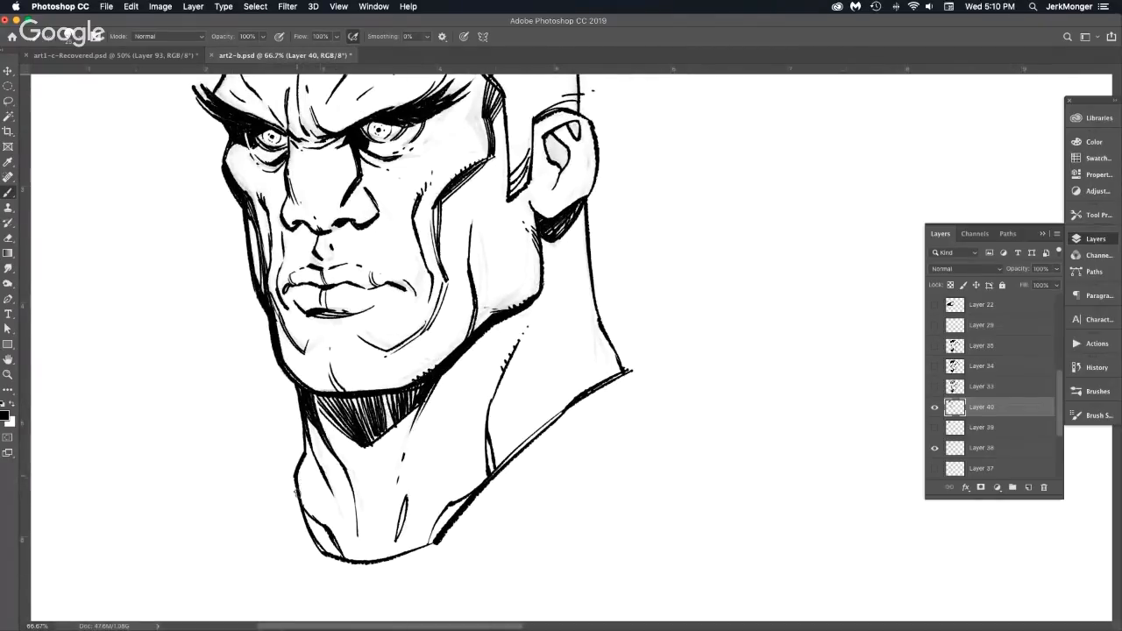
{"action": "left_click_drag", "start_coordinate": [294, 479], "coordinate": [315, 549]}
{"action": "mouse_move", "coordinate": [315, 549]}
{"action": "left_mouse_down"}
{"action": "mouse_move", "coordinate": [366, 561]}
{"action": "mouse_move", "coordinate": [333, 527]}
{"action": "mouse_move", "coordinate": [385, 556]}
{"action": "mouse_move", "coordinate": [381, 565]}
{"action": "mouse_move", "coordinate": [437, 542]}
{"action": "left_mouse_up"}
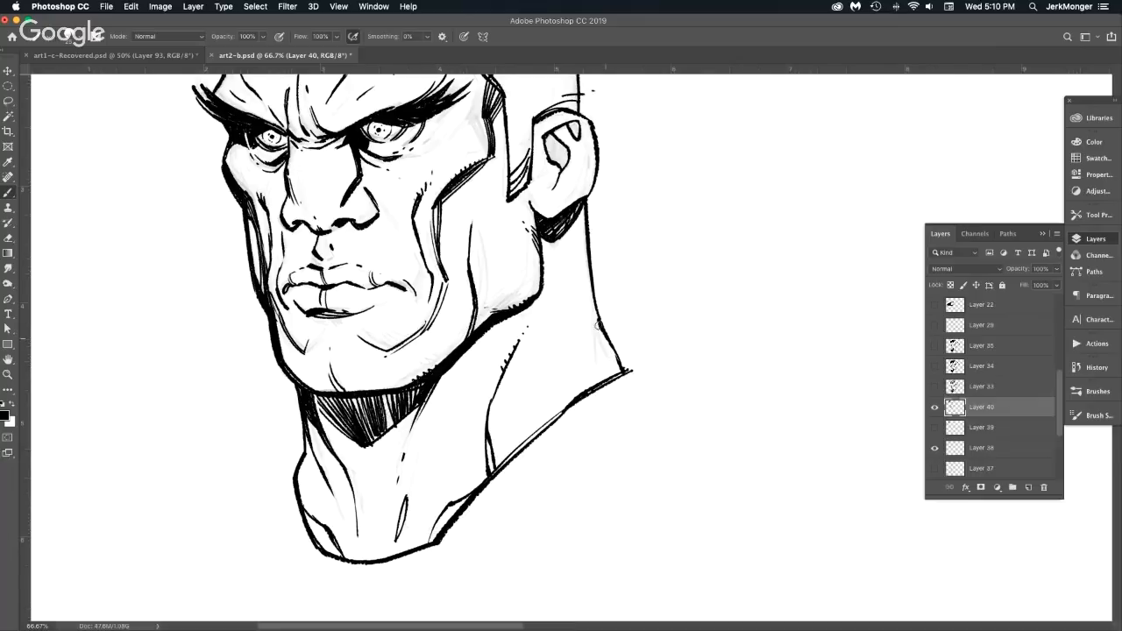
Thicken the back contour of the neck from below the ear down to the pointed shoulder corner.
{"action": "left_click_drag", "start_coordinate": [610, 340], "coordinate": [630, 372]}
{"action": "left_click_drag", "start_coordinate": [602, 329], "coordinate": [627, 370]}
{"action": "mouse_move", "coordinate": [583, 203]}
{"action": "left_mouse_down"}
{"action": "mouse_move", "coordinate": [599, 328]}
{"action": "mouse_move", "coordinate": [589, 279]}
{"action": "left_mouse_up"}
{"action": "left_click", "coordinate": [612, 321], "text": "alt"}
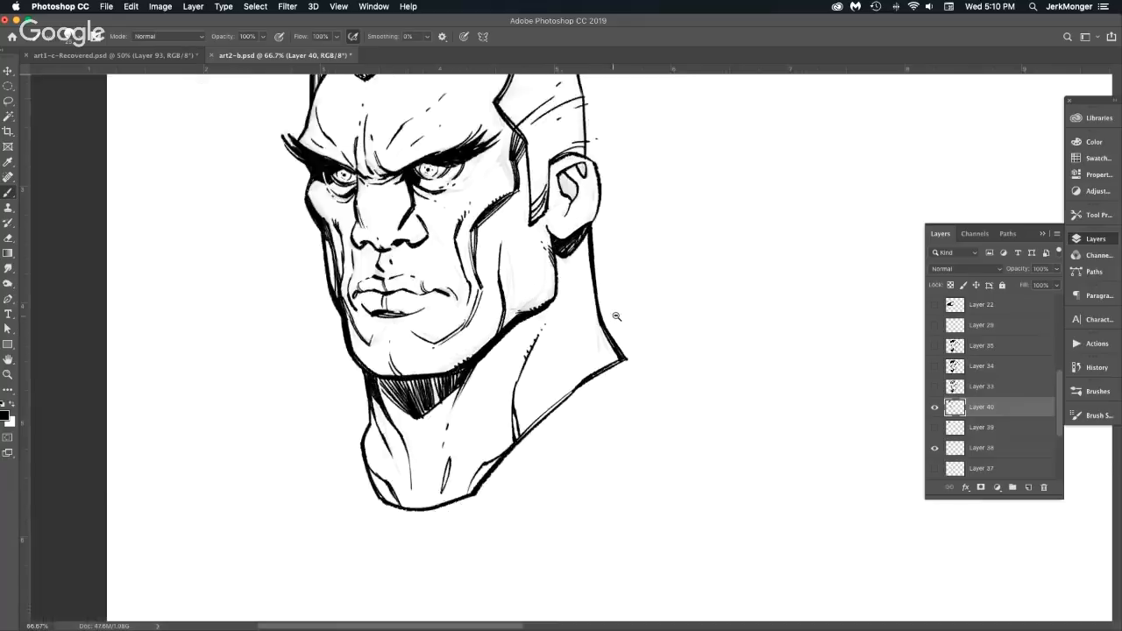
{"action": "left_click", "coordinate": [612, 321], "text": "alt"}
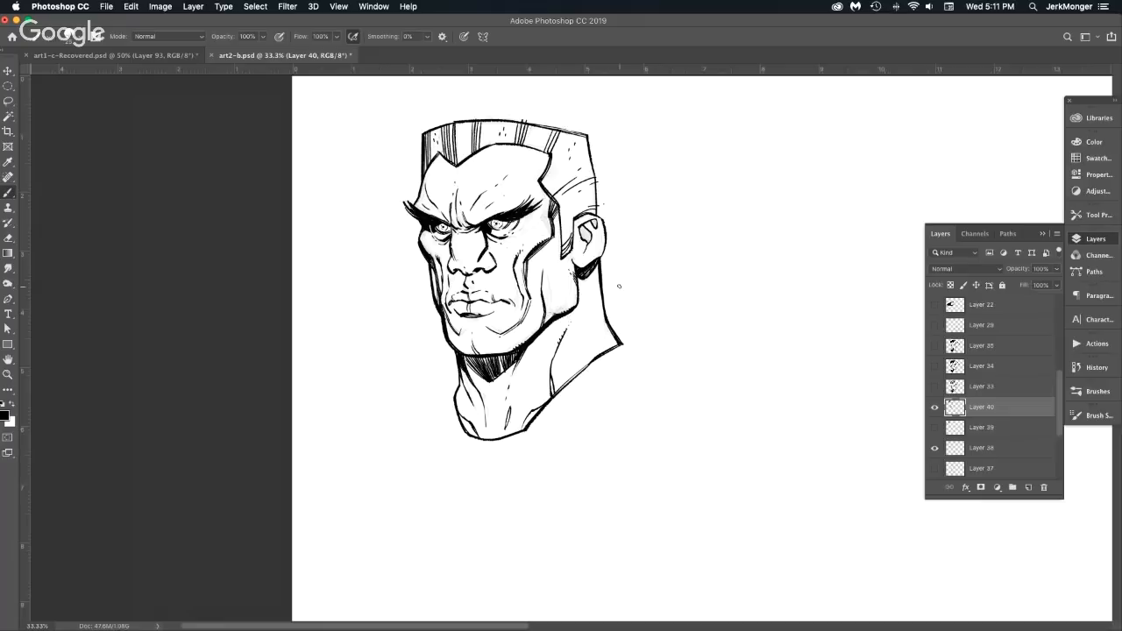
Draw a short line at the far temple and a narrow two-line band curving from the near hairline down onto the forehead.
{"action": "left_click", "coordinate": [527, 156], "text": "super"}
{"action": "left_click", "coordinate": [527, 155], "text": "super"}
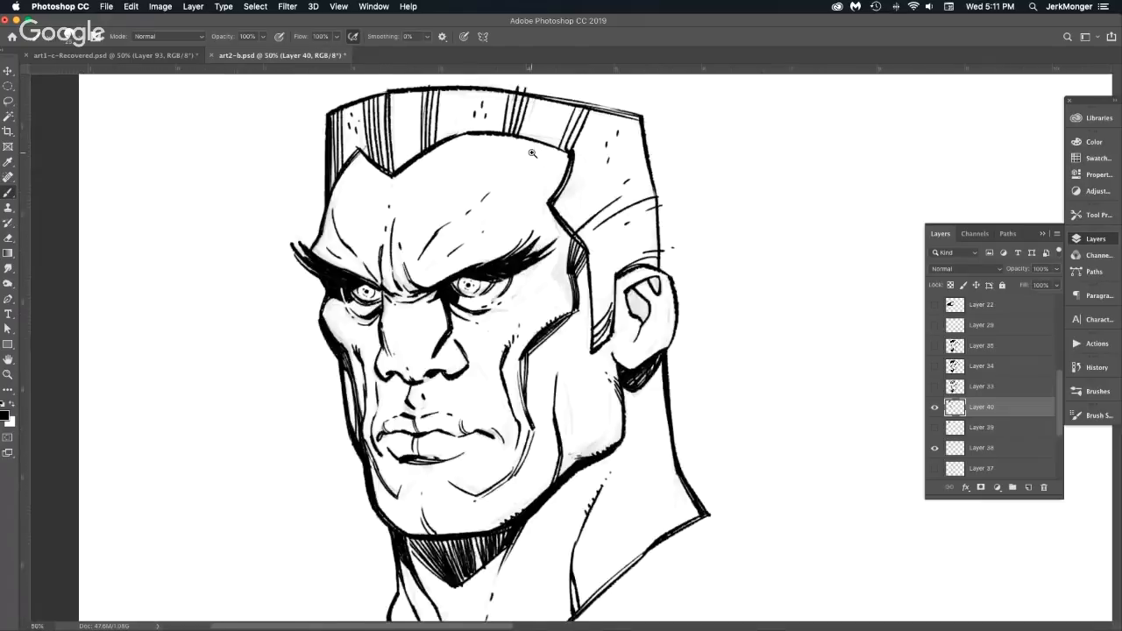
{"action": "left_click", "coordinate": [527, 155], "text": "super"}
{"action": "mouse_move", "coordinate": [527, 132]}
{"action": "left_mouse_down"}
{"action": "mouse_move", "coordinate": [531, 154]}
{"action": "mouse_move", "coordinate": [508, 164]}
{"action": "mouse_move", "coordinate": [485, 201]}
{"action": "left_mouse_up"}
{"action": "key", "text": "super+z"}
{"action": "key", "text": "super+z"}
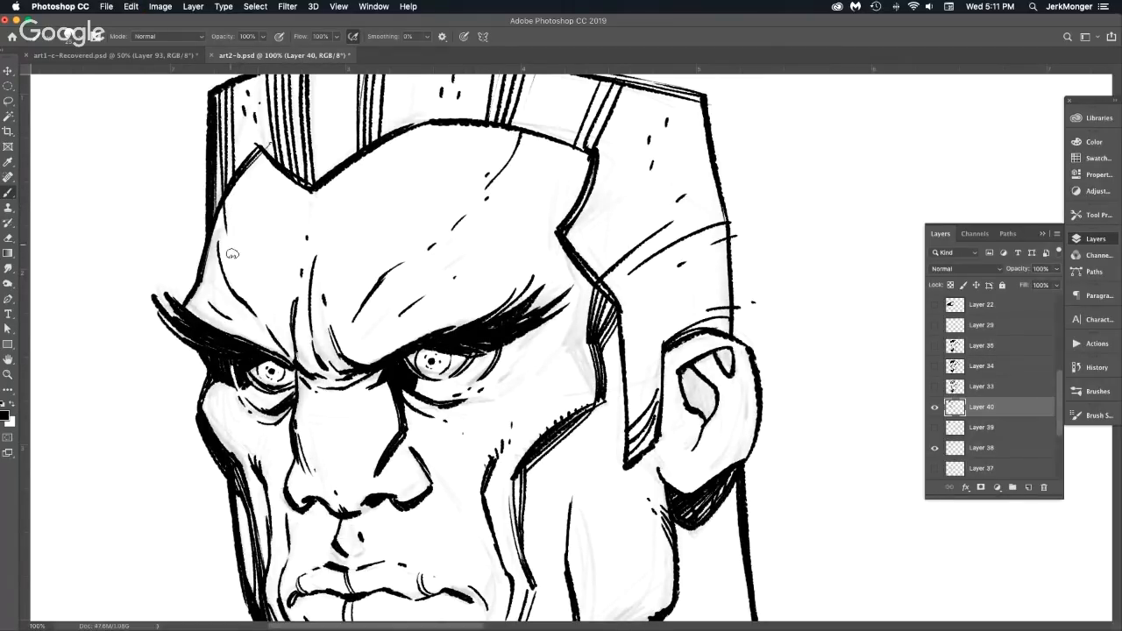
{"action": "scroll", "coordinate": [507, 339], "scroll_direction": "down", "scroll_amount": 3}
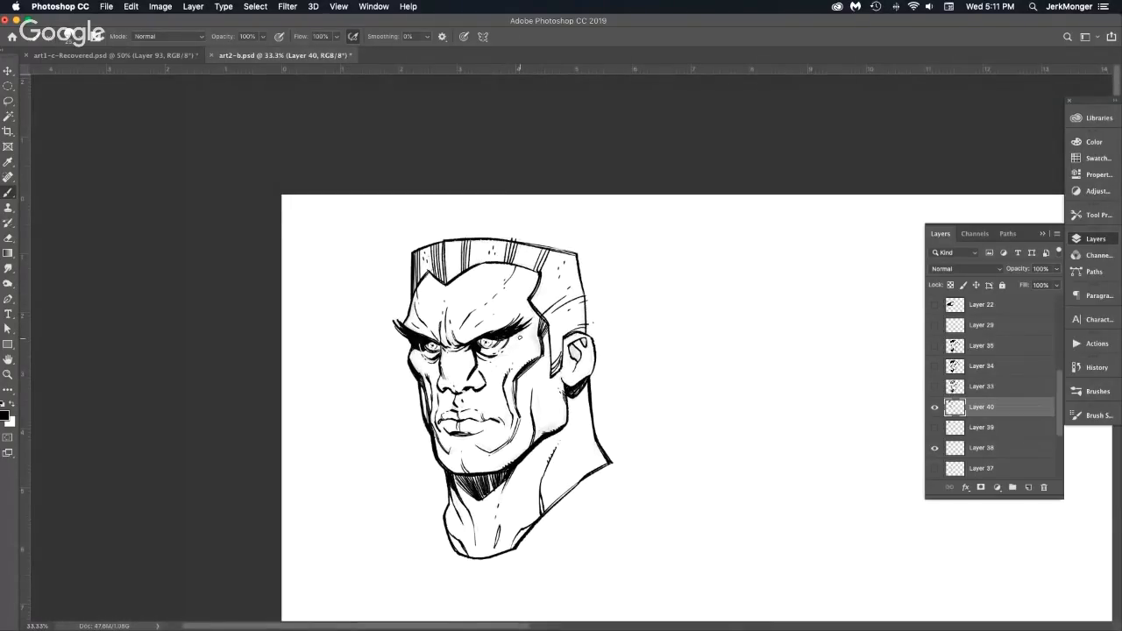
{"action": "left_click", "coordinate": [516, 274], "text": "super"}
{"action": "left_click_drag", "start_coordinate": [491, 314], "coordinate": [597, 281]}
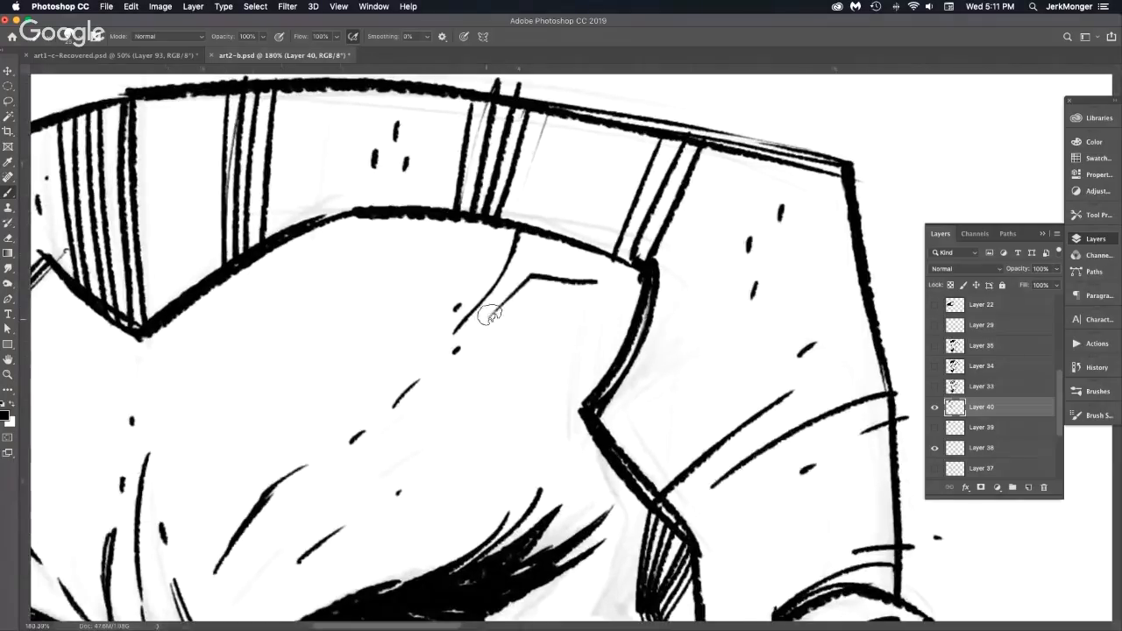
{"action": "key", "text": "super+z"}
{"action": "mouse_move", "coordinate": [491, 317]}
{"action": "left_mouse_down"}
{"action": "mouse_move", "coordinate": [538, 235]}
{"action": "mouse_move", "coordinate": [471, 321]}
{"action": "left_mouse_up"}
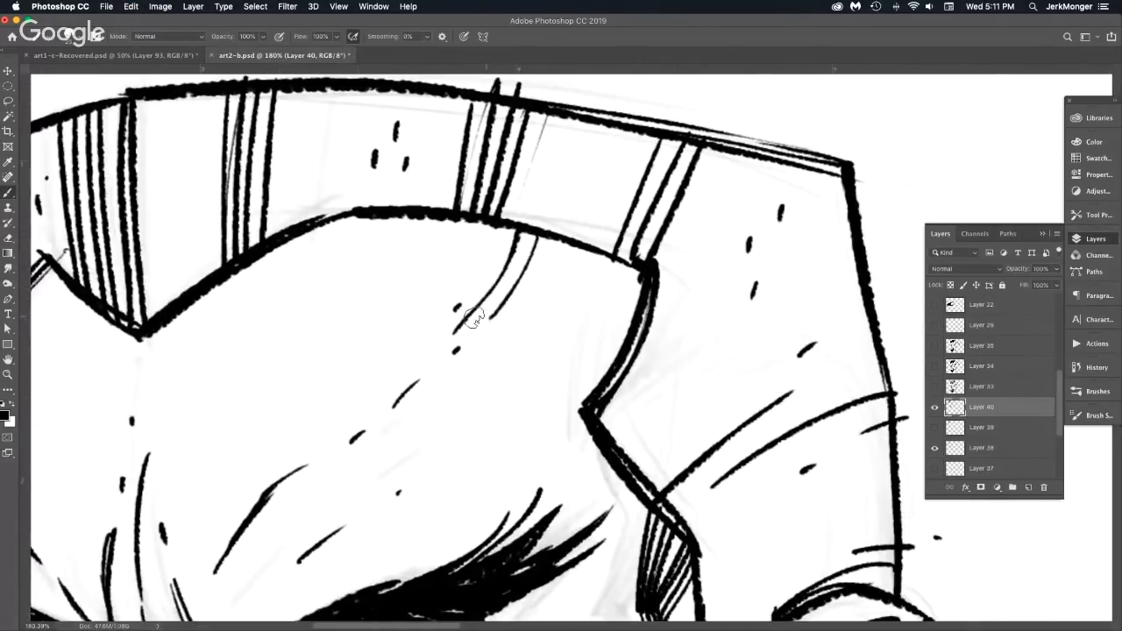
Add groups of short black dashes as texture on the rear jaw and the side of the neck.
{"action": "scroll", "coordinate": [545, 311], "scroll_direction": "down", "scroll_amount": 3}
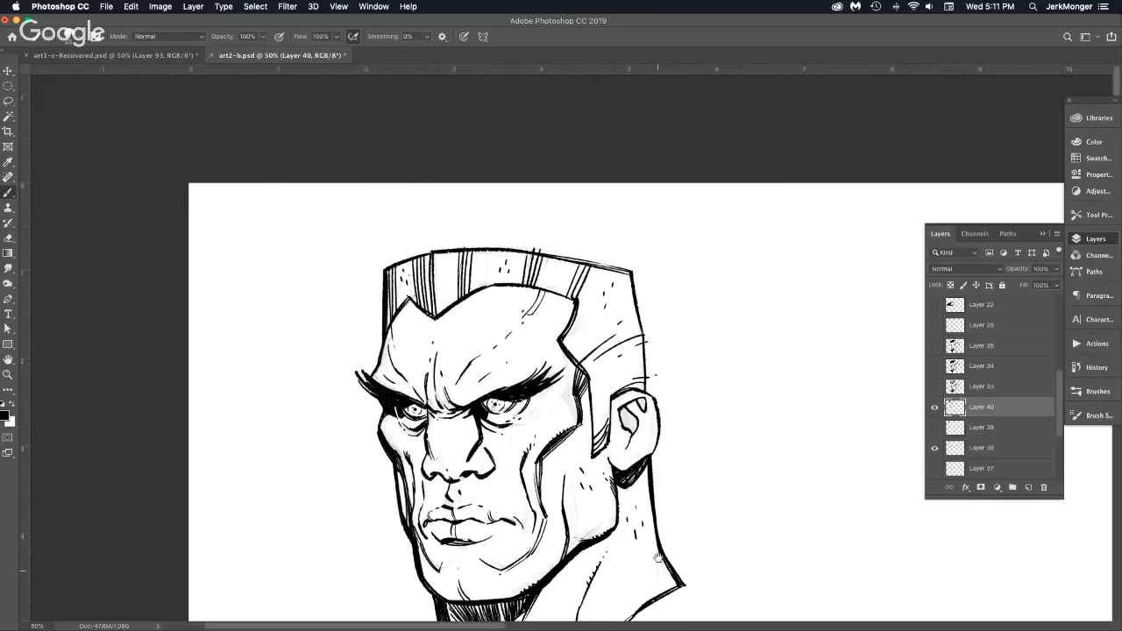
{"action": "scroll", "coordinate": [658, 557], "scroll_direction": "down", "scroll_amount": 4}
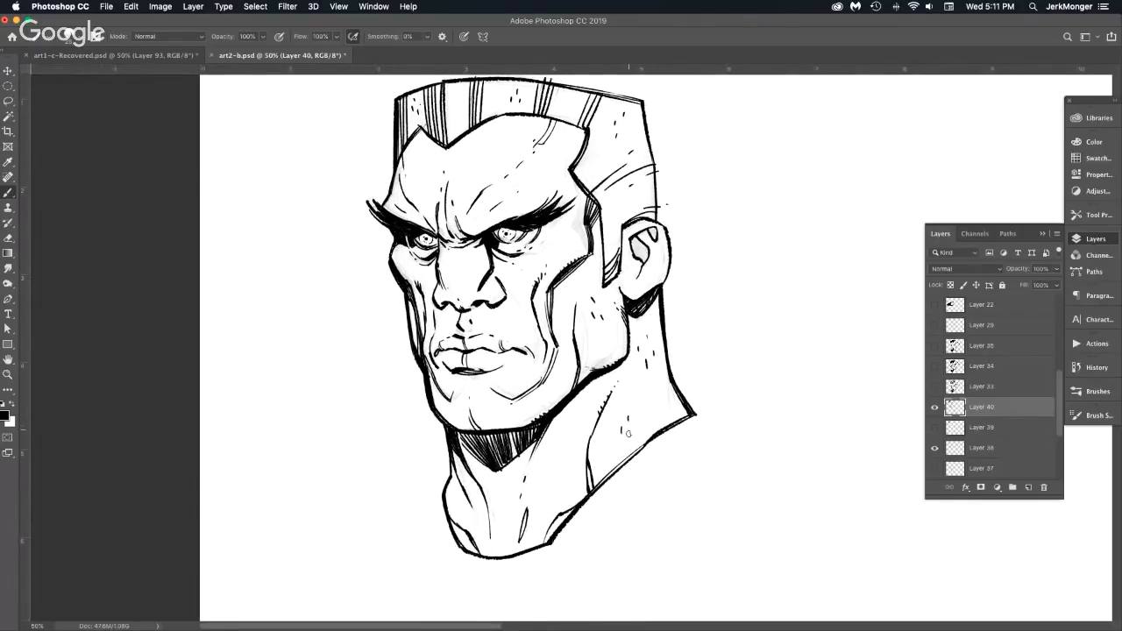
{"action": "scroll", "coordinate": [629, 488], "scroll_direction": "down", "scroll_amount": 1}
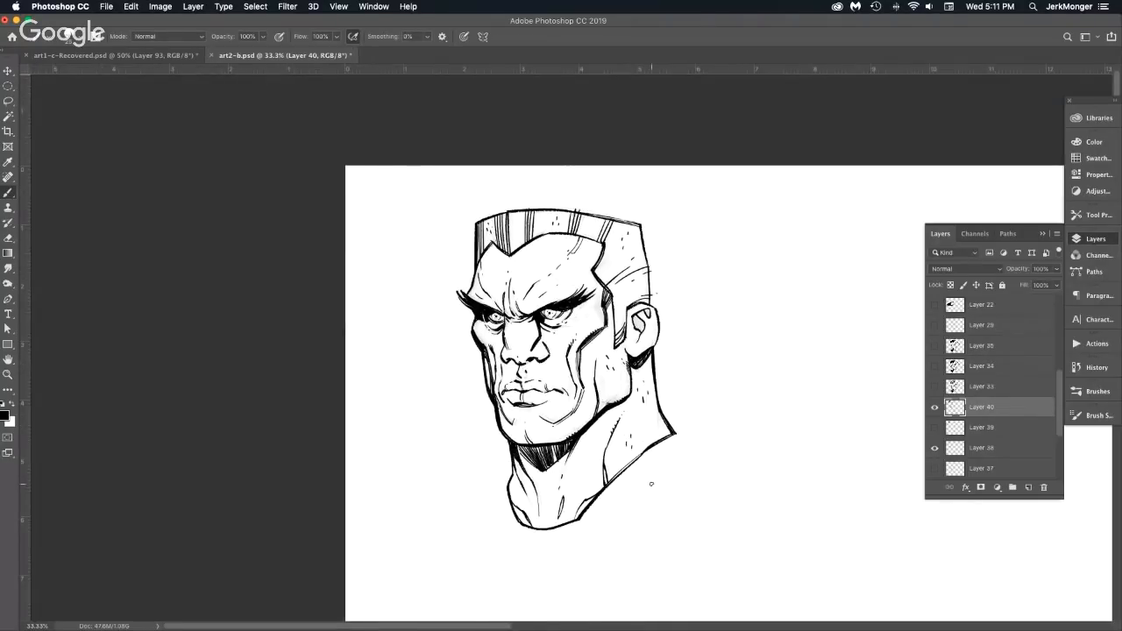
Strengthen the front neck tendon with black strokes running down to the neck's base and add small marks beside it.
{"action": "scroll", "coordinate": [543, 505], "scroll_direction": "up", "scroll_amount": 3}
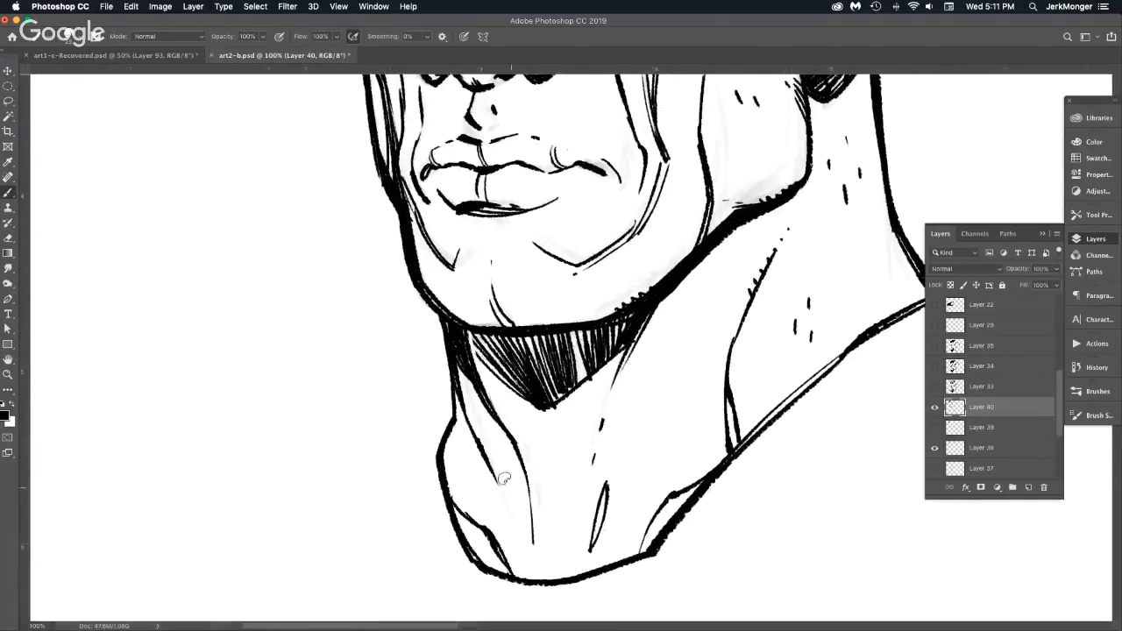
{"action": "left_click_drag", "start_coordinate": [489, 459], "coordinate": [520, 526]}
{"action": "mouse_move", "coordinate": [495, 468]}
{"action": "left_mouse_down"}
{"action": "mouse_move", "coordinate": [525, 535]}
{"action": "mouse_move", "coordinate": [528, 582]}
{"action": "left_mouse_up"}
{"action": "mouse_move", "coordinate": [514, 524]}
{"action": "left_mouse_down"}
{"action": "mouse_move", "coordinate": [526, 580]}
{"action": "mouse_move", "coordinate": [512, 531]}
{"action": "mouse_move", "coordinate": [496, 521]}
{"action": "left_mouse_up"}
{"action": "key", "text": "super+minus"}
{"action": "key", "text": "super+minus"}
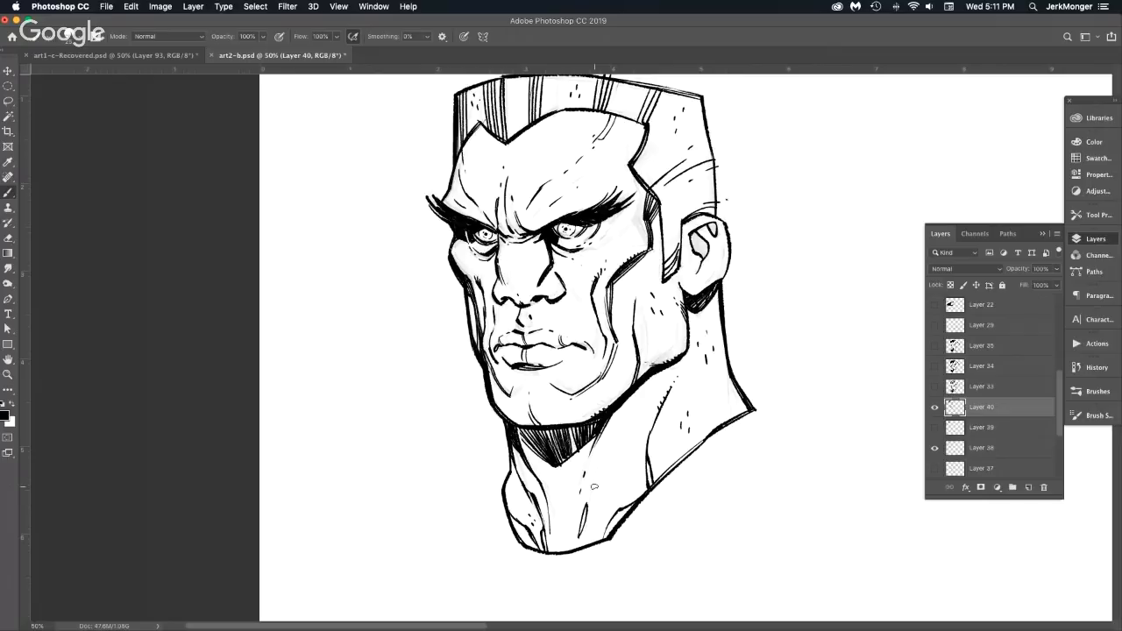
Thicken the underside of the jaw toward its rear corner and add a short stroke beside the side neck muscle line.
{"action": "scroll", "coordinate": [644, 392], "scroll_direction": "up", "scroll_amount": 2}
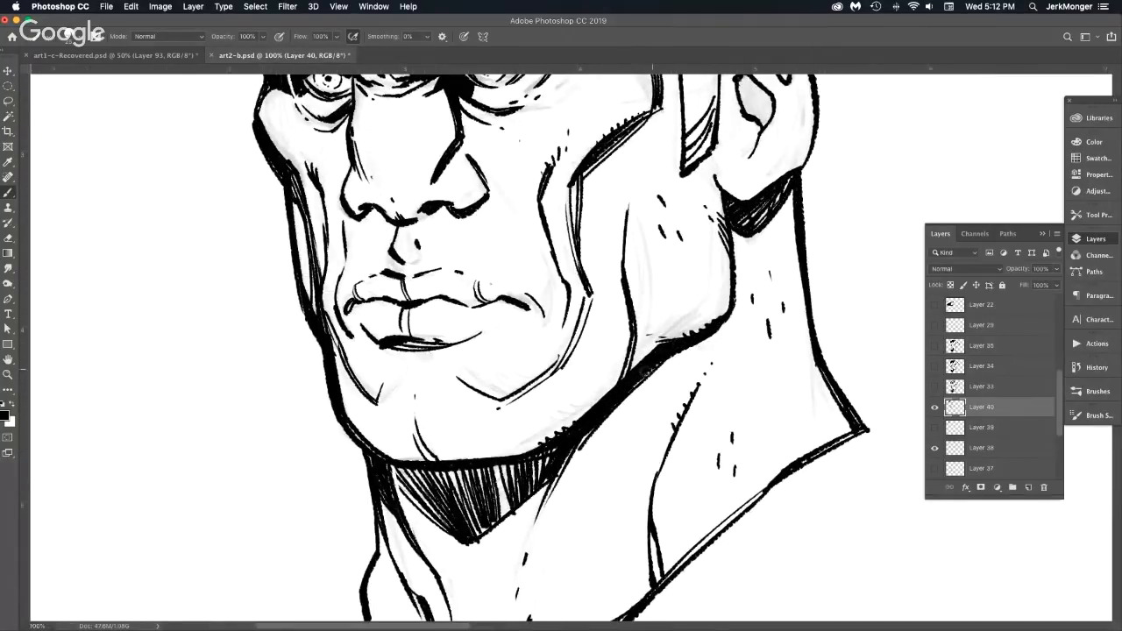
{"action": "mouse_move", "coordinate": [644, 373]}
{"action": "left_mouse_down"}
{"action": "mouse_move", "coordinate": [701, 349]}
{"action": "mouse_move", "coordinate": [726, 303]}
{"action": "left_mouse_up"}
{"action": "scroll", "coordinate": [736, 342], "scroll_direction": "down", "scroll_amount": 2}
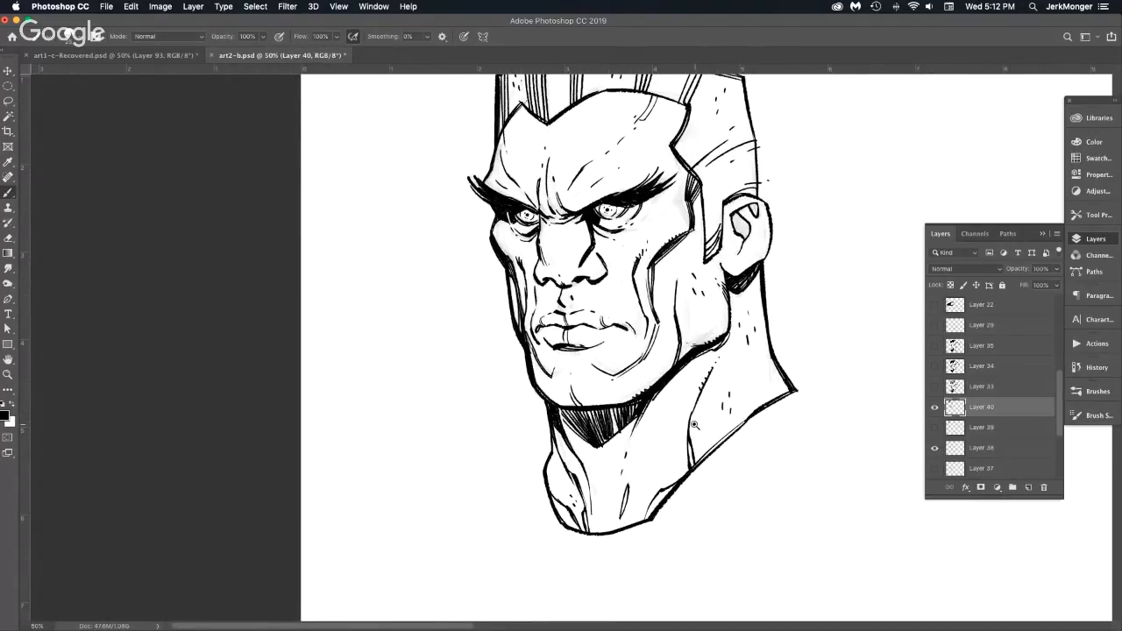
{"action": "scroll", "coordinate": [694, 425], "scroll_direction": "up", "scroll_amount": 2}
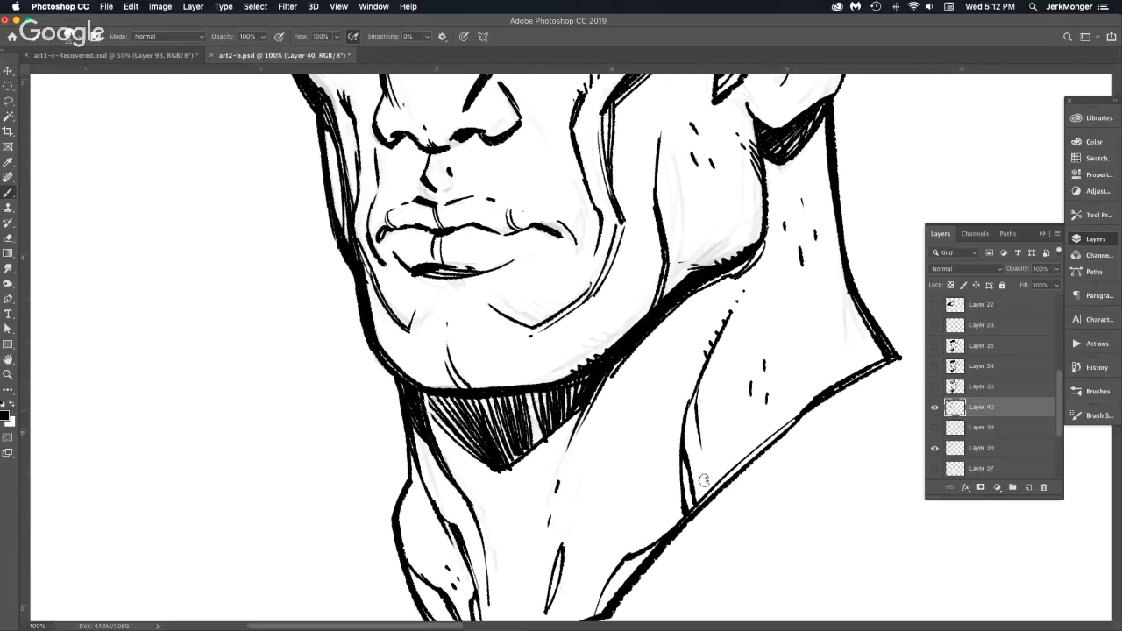
{"action": "scroll", "coordinate": [738, 484], "scroll_direction": "down", "scroll_amount": 2}
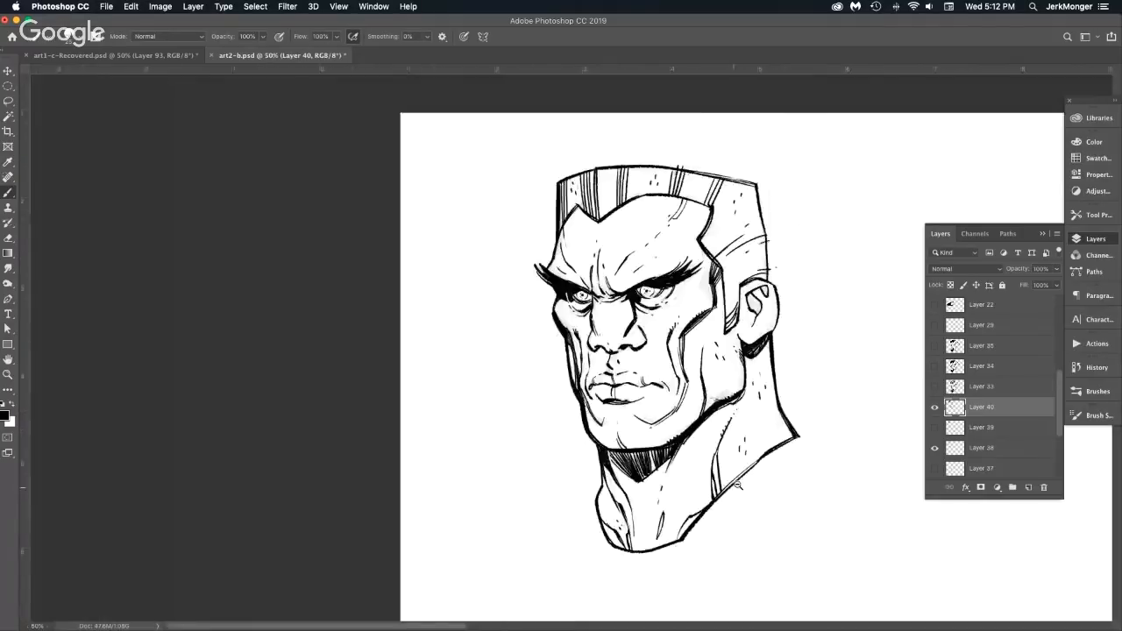
{"action": "left_click_drag", "start_coordinate": [796, 401], "coordinate": [578, 376]}
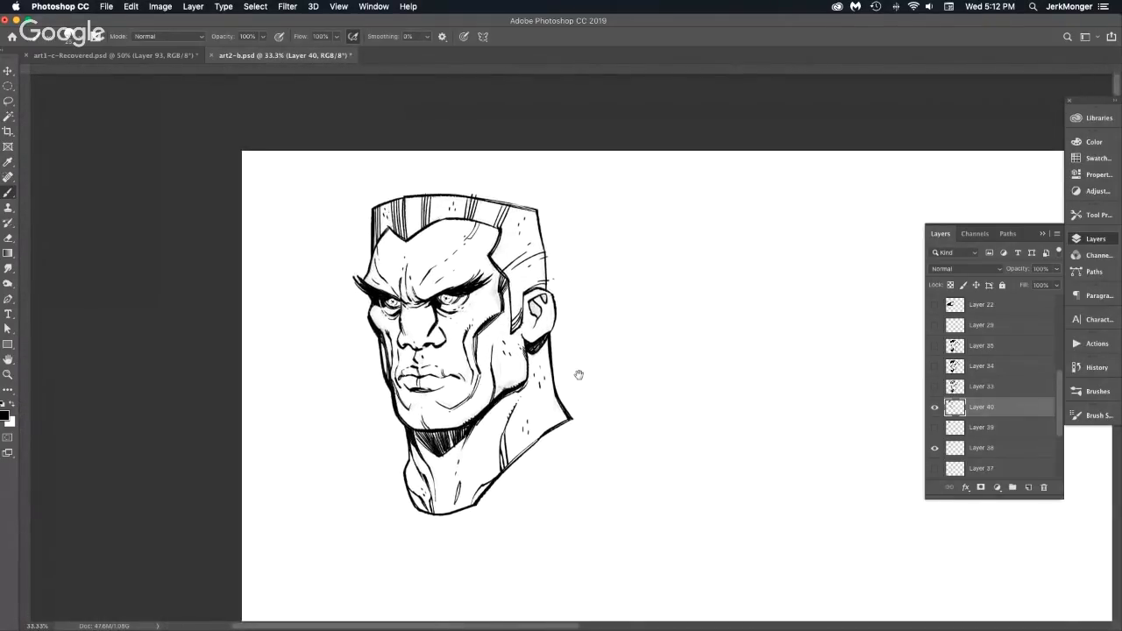
Paint out the small dots around the pupils in white so each iris holds only a solid black pupil.
{"action": "key", "text": "super+r"}
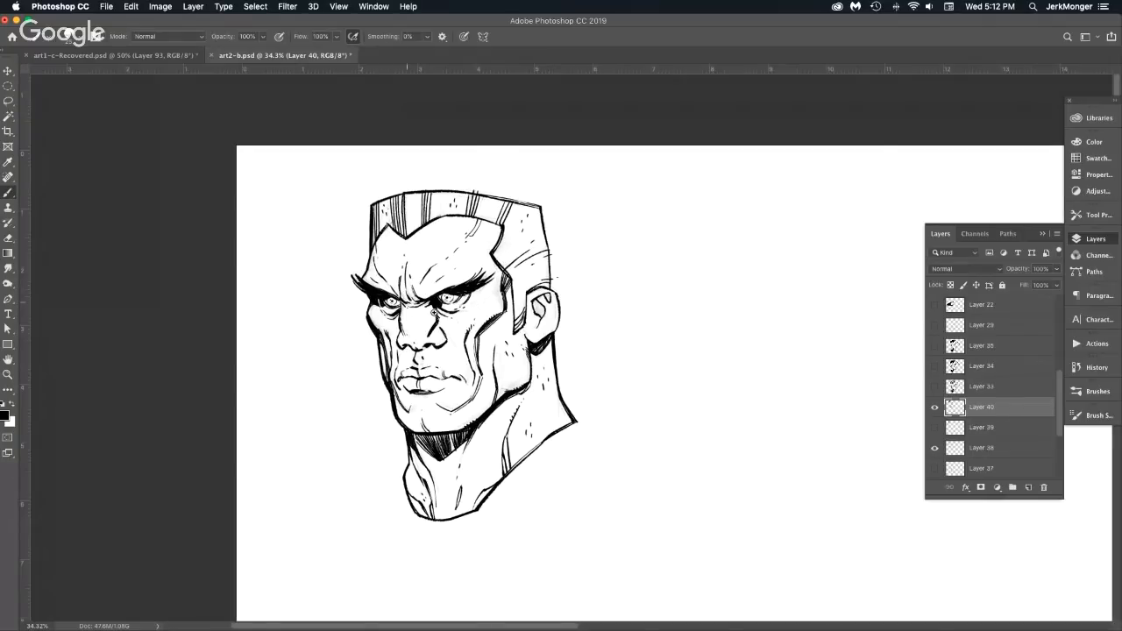
{"action": "scroll", "coordinate": [399, 299], "scroll_direction": "up", "scroll_amount": 5}
{"action": "mouse_move", "coordinate": [323, 299]}
{"action": "left_mouse_down"}
{"action": "mouse_move", "coordinate": [309, 306]}
{"action": "mouse_move", "coordinate": [317, 315]}
{"action": "mouse_move", "coordinate": [350, 299]}
{"action": "left_mouse_up"}
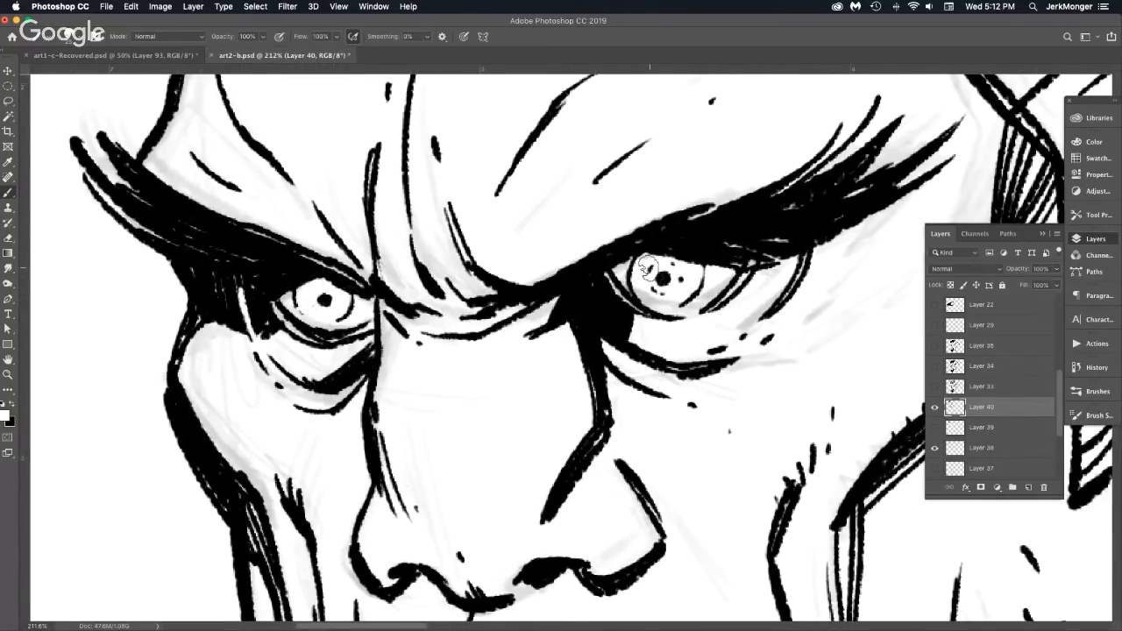
{"action": "mouse_move", "coordinate": [653, 267]}
{"action": "left_mouse_down"}
{"action": "mouse_move", "coordinate": [663, 296]}
{"action": "mouse_move", "coordinate": [653, 278]}
{"action": "mouse_move", "coordinate": [674, 265]}
{"action": "mouse_move", "coordinate": [683, 285]}
{"action": "left_mouse_up"}
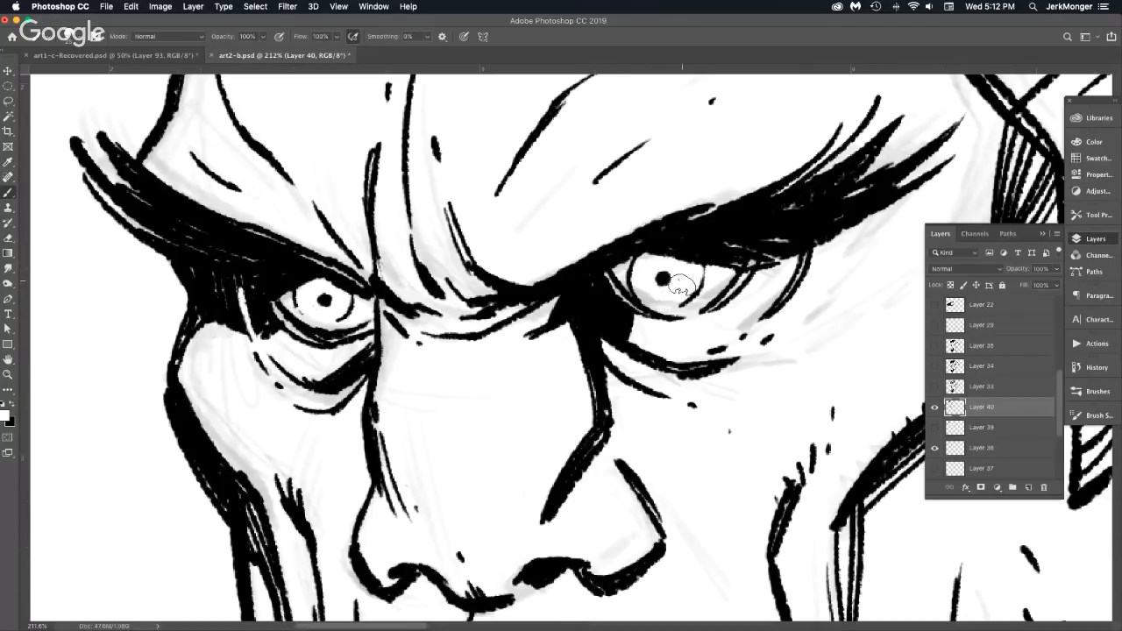
{"action": "scroll", "coordinate": [737, 401], "scroll_direction": "down", "scroll_amount": 4}
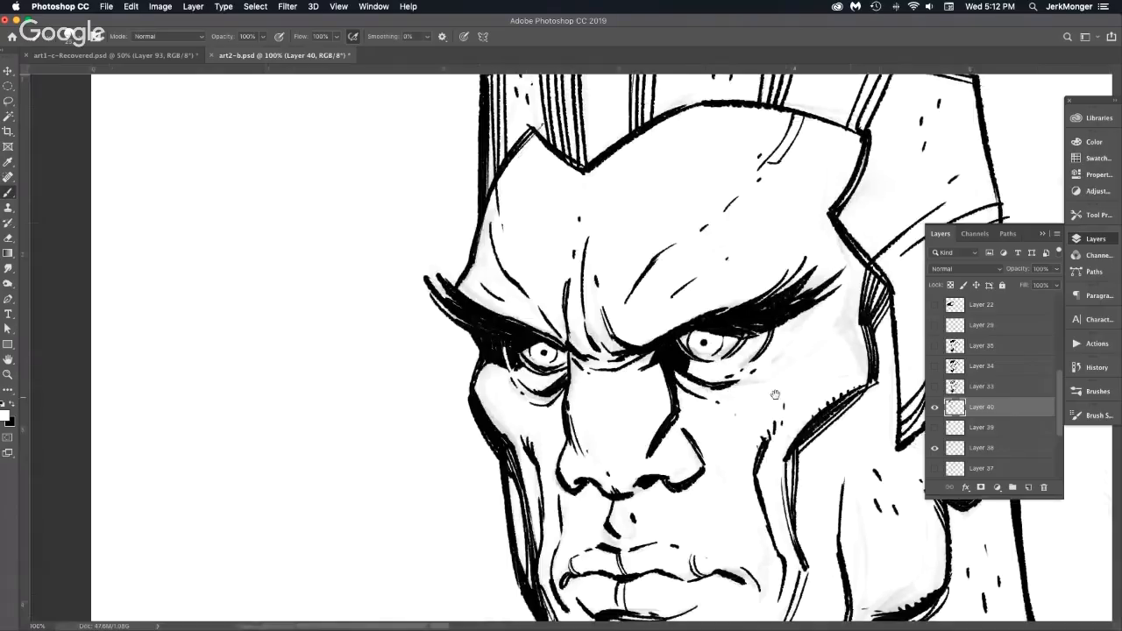
{"action": "scroll", "coordinate": [780, 399], "scroll_direction": "right", "scroll_amount": 5}
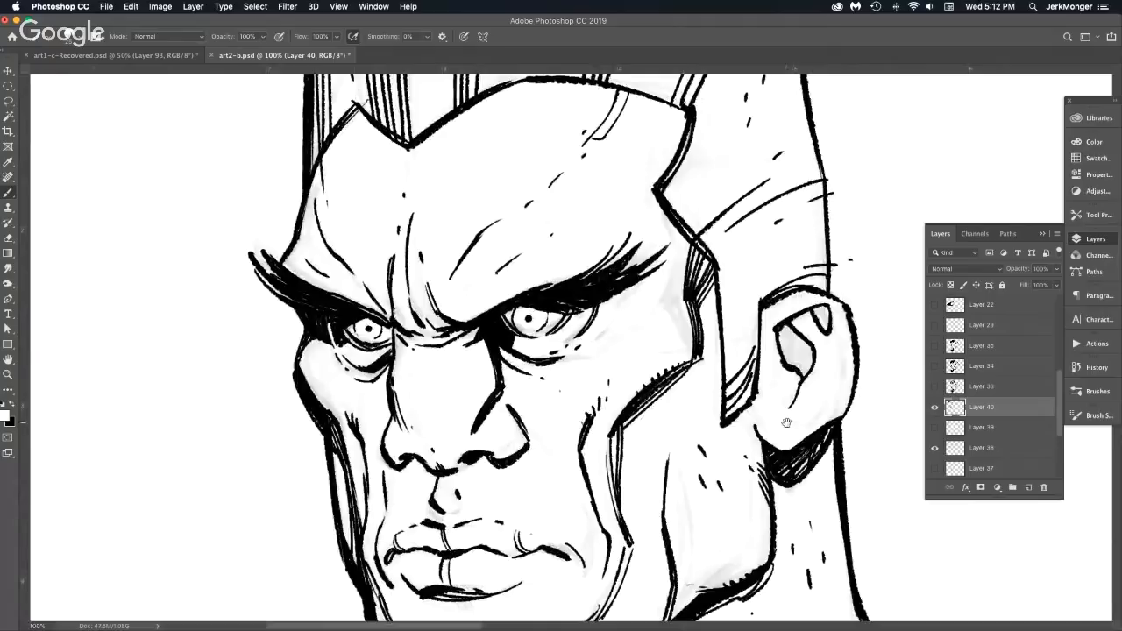
Fill the ear's inner hollow with solid black and add a thin line inside the ear's rear rim.
{"action": "left_click_drag", "start_coordinate": [796, 426], "coordinate": [683, 403]}
{"action": "key", "text": "x"}
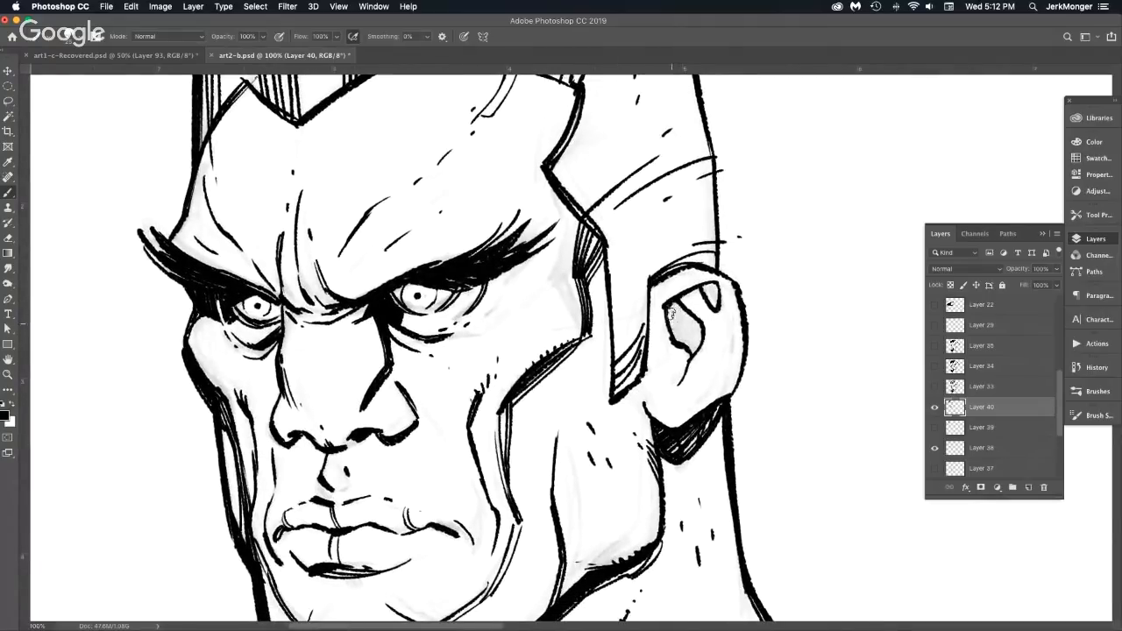
{"action": "mouse_move", "coordinate": [668, 307]}
{"action": "left_mouse_down"}
{"action": "mouse_move", "coordinate": [692, 357]}
{"action": "mouse_move", "coordinate": [703, 289]}
{"action": "mouse_move", "coordinate": [712, 307]}
{"action": "mouse_move", "coordinate": [717, 281]}
{"action": "mouse_move", "coordinate": [692, 326]}
{"action": "mouse_move", "coordinate": [695, 355]}
{"action": "left_mouse_up"}
{"action": "scroll", "coordinate": [733, 341], "scroll_direction": "down", "scroll_amount": 3}
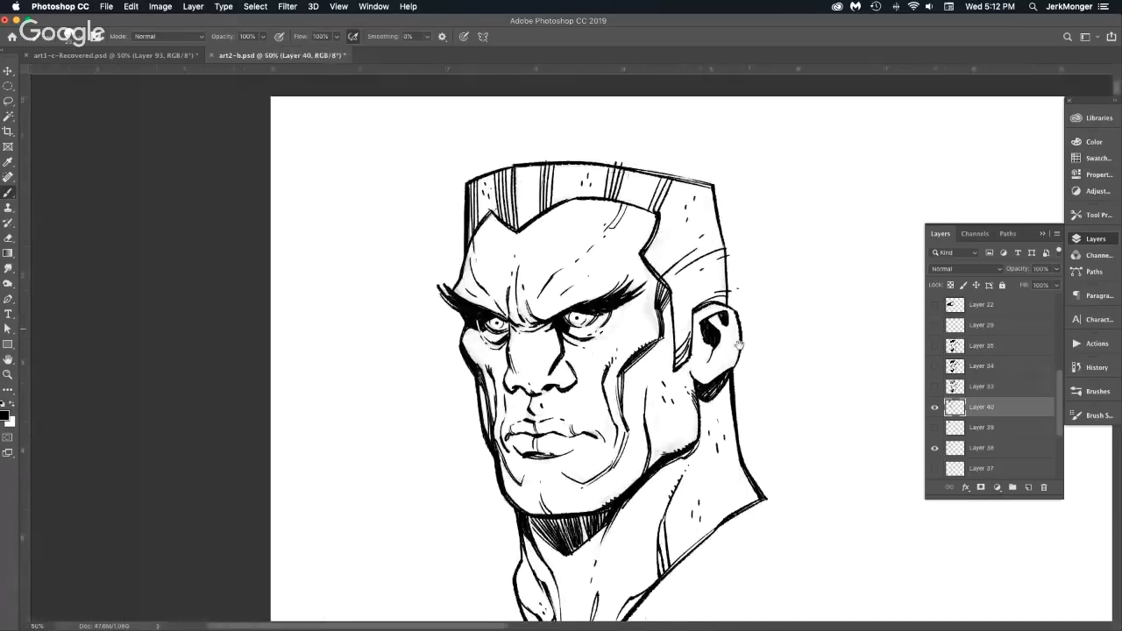
{"action": "scroll", "coordinate": [733, 342], "scroll_direction": "up", "scroll_amount": 1}
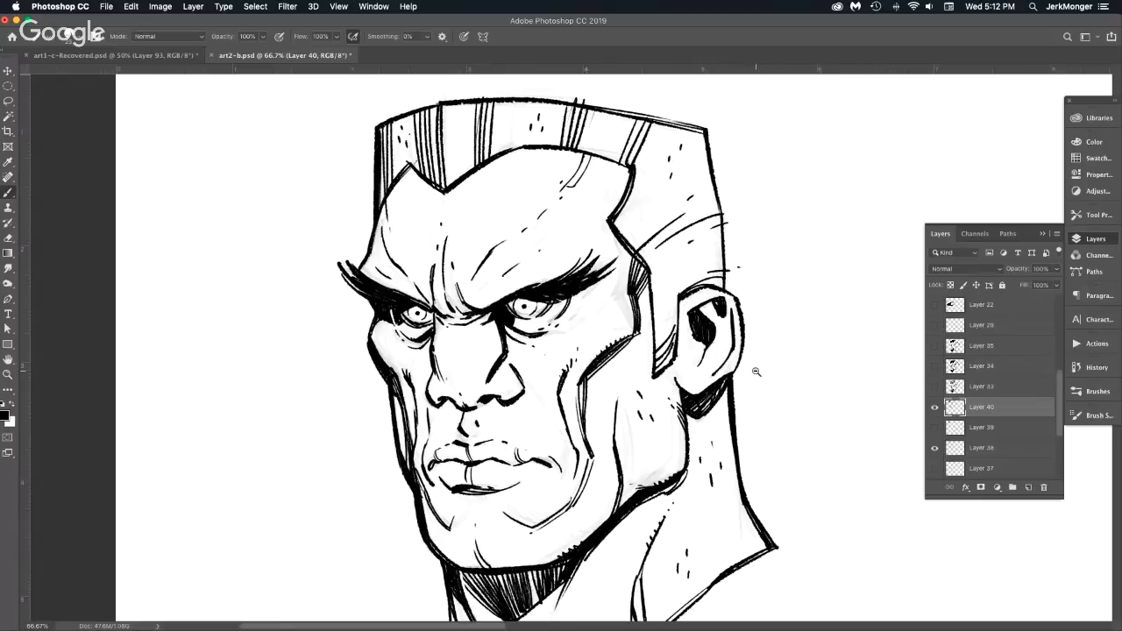
{"action": "scroll", "coordinate": [757, 371], "scroll_direction": "down", "scroll_amount": 2}
{"action": "scroll", "coordinate": [766, 333], "scroll_direction": "up", "scroll_amount": 2}
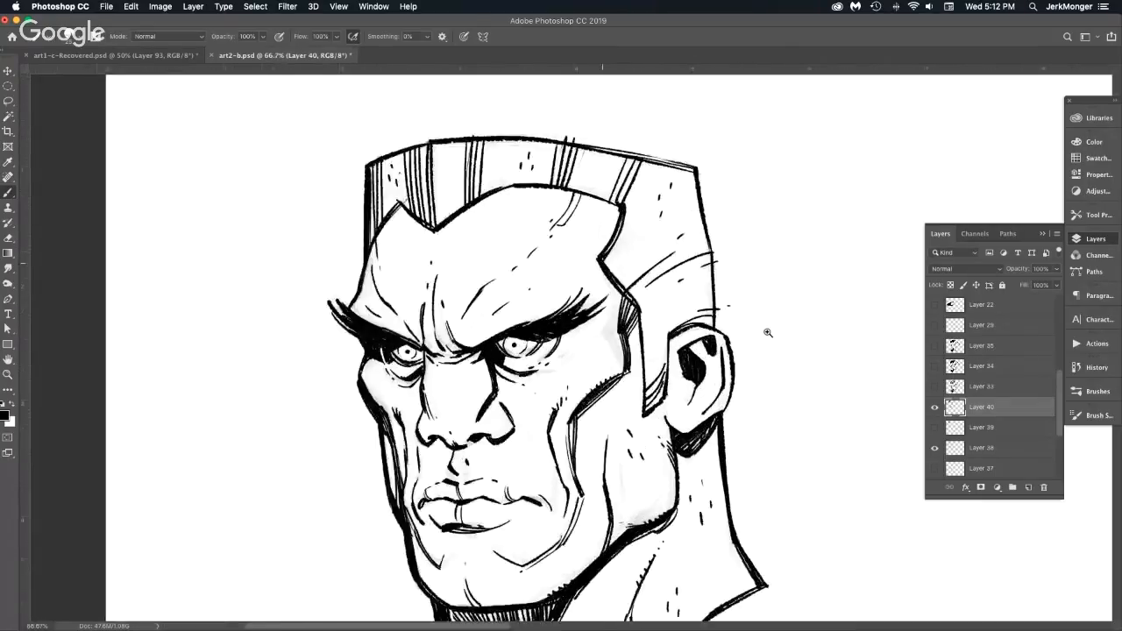
Try lettering an outlined block capital T in the blank area beside the ear.
{"action": "left_click", "coordinate": [768, 333], "text": "super"}
{"action": "left_click_drag", "start_coordinate": [633, 298], "coordinate": [408, 252]}
{"action": "left_click_drag", "start_coordinate": [526, 221], "coordinate": [530, 294]}
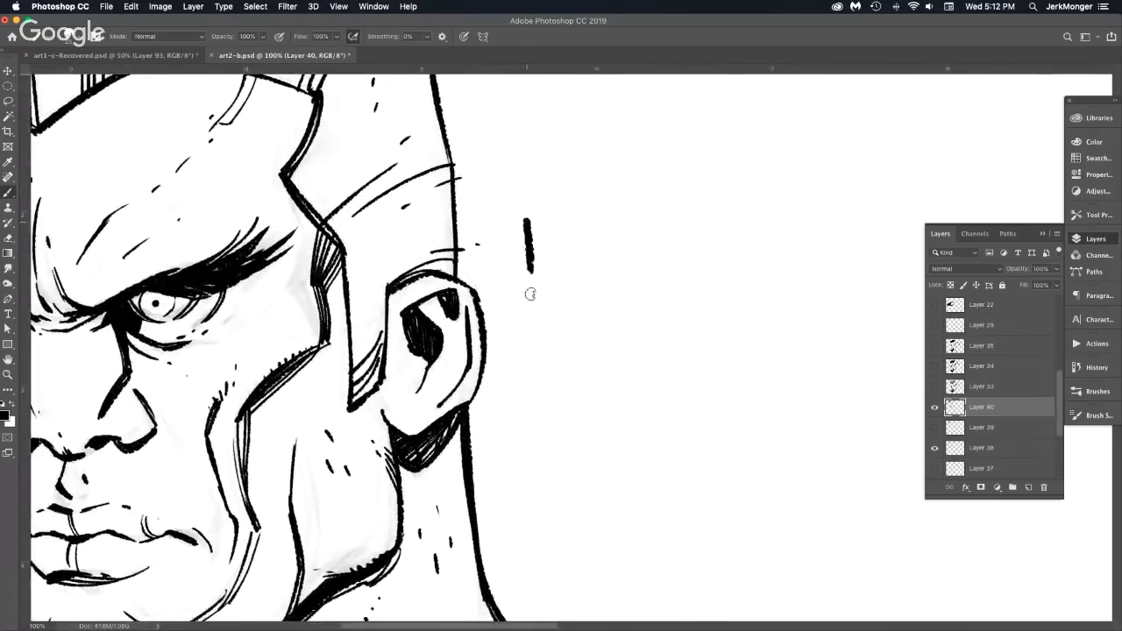
{"action": "mouse_move", "coordinate": [528, 226]}
{"action": "left_mouse_down"}
{"action": "mouse_move", "coordinate": [541, 302]}
{"action": "mouse_move", "coordinate": [558, 301]}
{"action": "mouse_move", "coordinate": [590, 208]}
{"action": "mouse_move", "coordinate": [677, 191]}
{"action": "mouse_move", "coordinate": [684, 250]}
{"action": "left_mouse_up"}
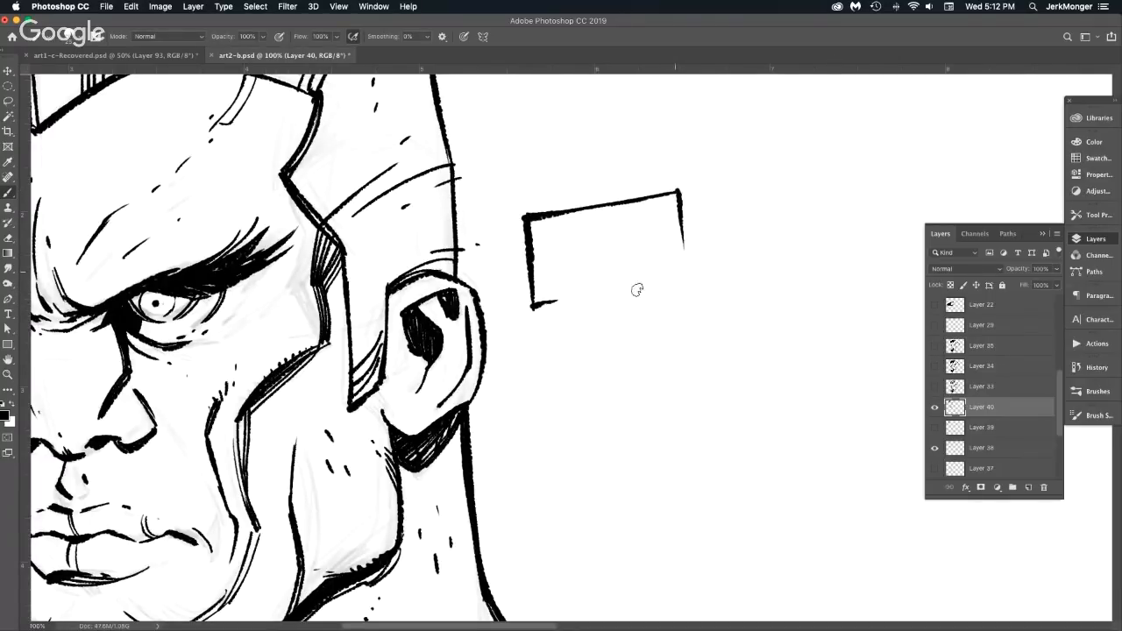
{"action": "left_click_drag", "start_coordinate": [635, 281], "coordinate": [691, 260]}
{"action": "left_click_drag", "start_coordinate": [533, 307], "coordinate": [568, 300]}
{"action": "left_click_drag", "start_coordinate": [596, 291], "coordinate": [601, 412]}
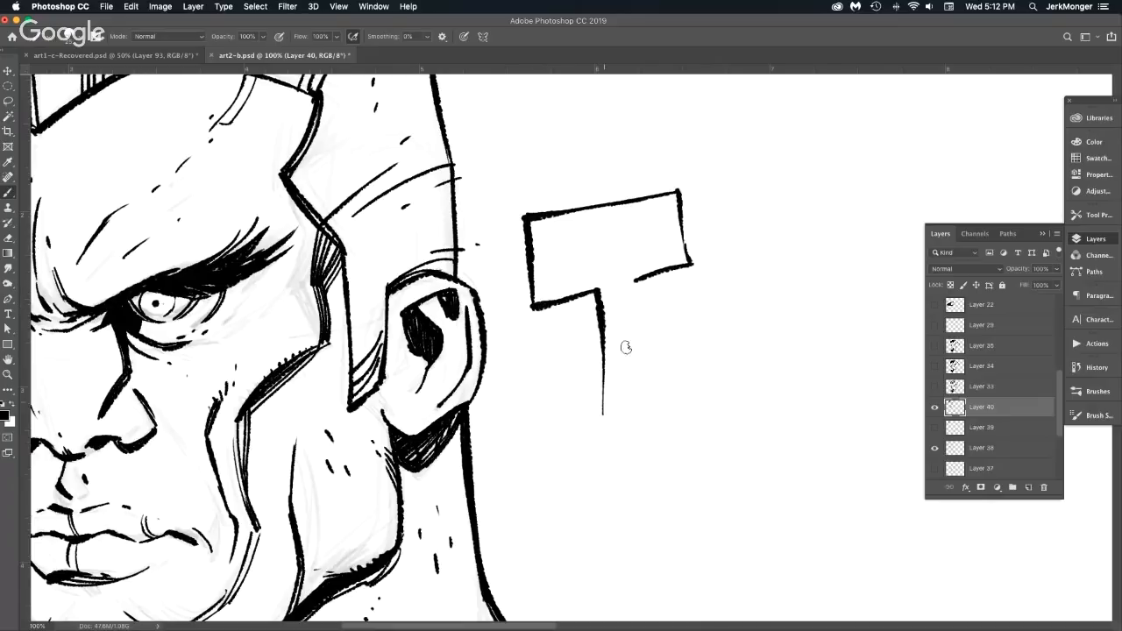
{"action": "left_click_drag", "start_coordinate": [635, 279], "coordinate": [659, 405]}
{"action": "mouse_move", "coordinate": [598, 291]}
{"action": "left_mouse_down"}
{"action": "mouse_move", "coordinate": [617, 439]}
{"action": "mouse_move", "coordinate": [604, 439]}
{"action": "mouse_move", "coordinate": [661, 406]}
{"action": "left_mouse_up"}
Try adding outlined block capitals O and M after the T, cleaning up the M's upper corner in white.
{"action": "mouse_move", "coordinate": [698, 280]}
{"action": "left_mouse_down"}
{"action": "mouse_move", "coordinate": [648, 326]}
{"action": "mouse_move", "coordinate": [731, 364]}
{"action": "left_mouse_up"}
{"action": "mouse_move", "coordinate": [702, 279]}
{"action": "left_mouse_down"}
{"action": "mouse_move", "coordinate": [750, 303]}
{"action": "mouse_move", "coordinate": [734, 356]}
{"action": "left_mouse_up"}
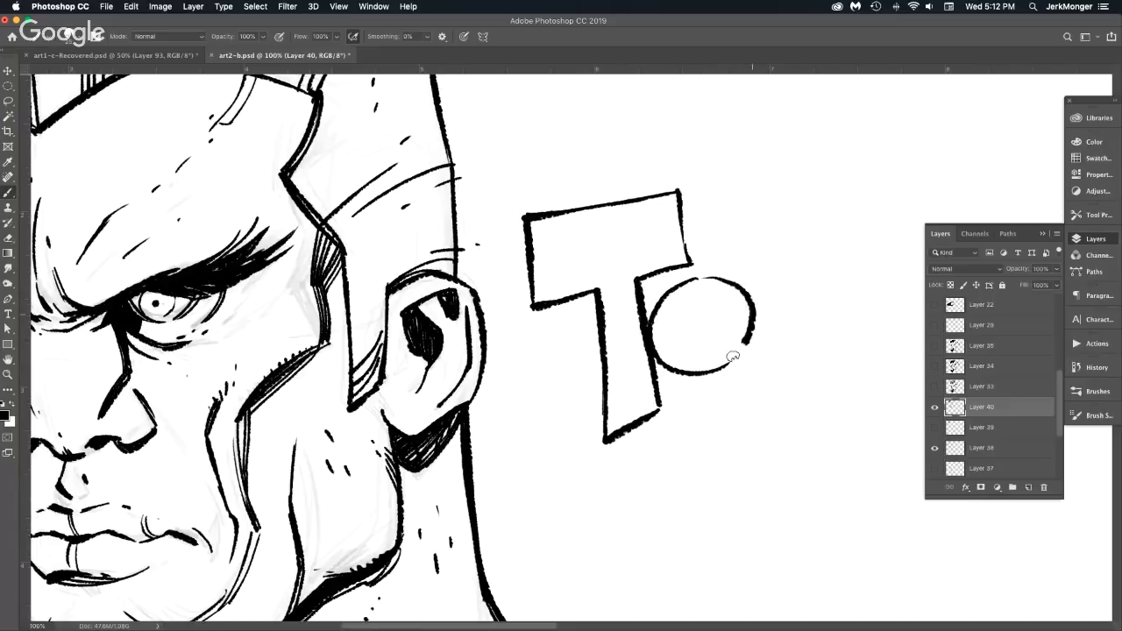
{"action": "mouse_move", "coordinate": [701, 300]}
{"action": "left_mouse_down"}
{"action": "mouse_move", "coordinate": [675, 318]}
{"action": "mouse_move", "coordinate": [680, 344]}
{"action": "mouse_move", "coordinate": [716, 340]}
{"action": "mouse_move", "coordinate": [719, 309]}
{"action": "mouse_move", "coordinate": [709, 342]}
{"action": "left_mouse_up"}
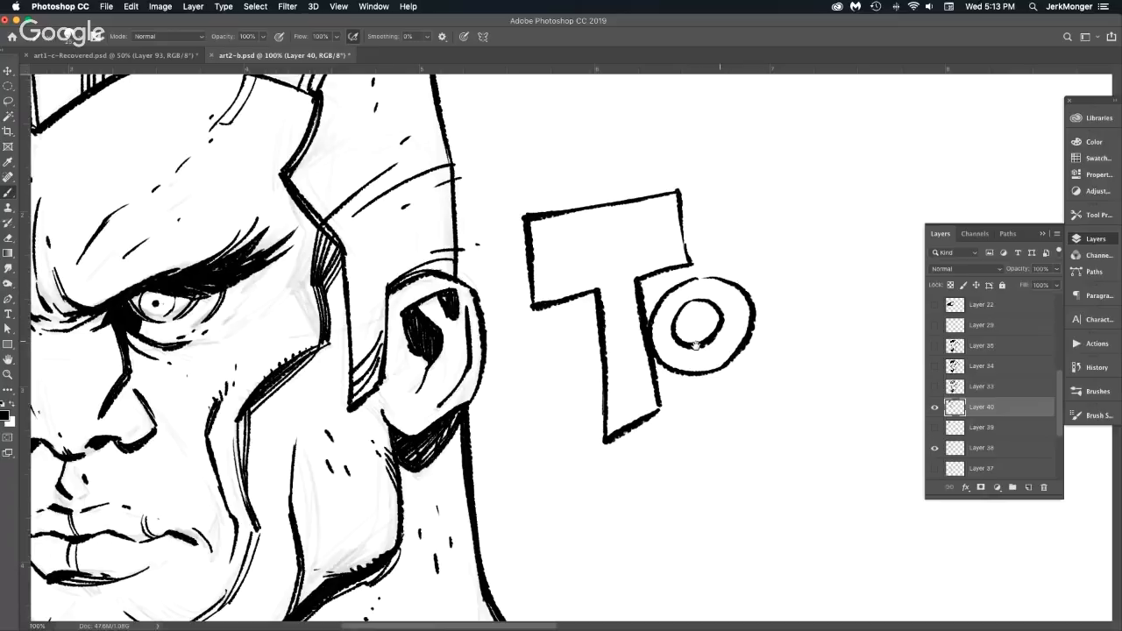
{"action": "mouse_move", "coordinate": [765, 295]}
{"action": "left_mouse_down"}
{"action": "mouse_move", "coordinate": [571, 296]}
{"action": "mouse_move", "coordinate": [565, 373]}
{"action": "left_mouse_up"}
{"action": "mouse_move", "coordinate": [556, 283]}
{"action": "left_mouse_down"}
{"action": "mouse_move", "coordinate": [586, 267]}
{"action": "mouse_move", "coordinate": [606, 308]}
{"action": "mouse_move", "coordinate": [617, 257]}
{"action": "mouse_move", "coordinate": [682, 262]}
{"action": "left_mouse_up"}
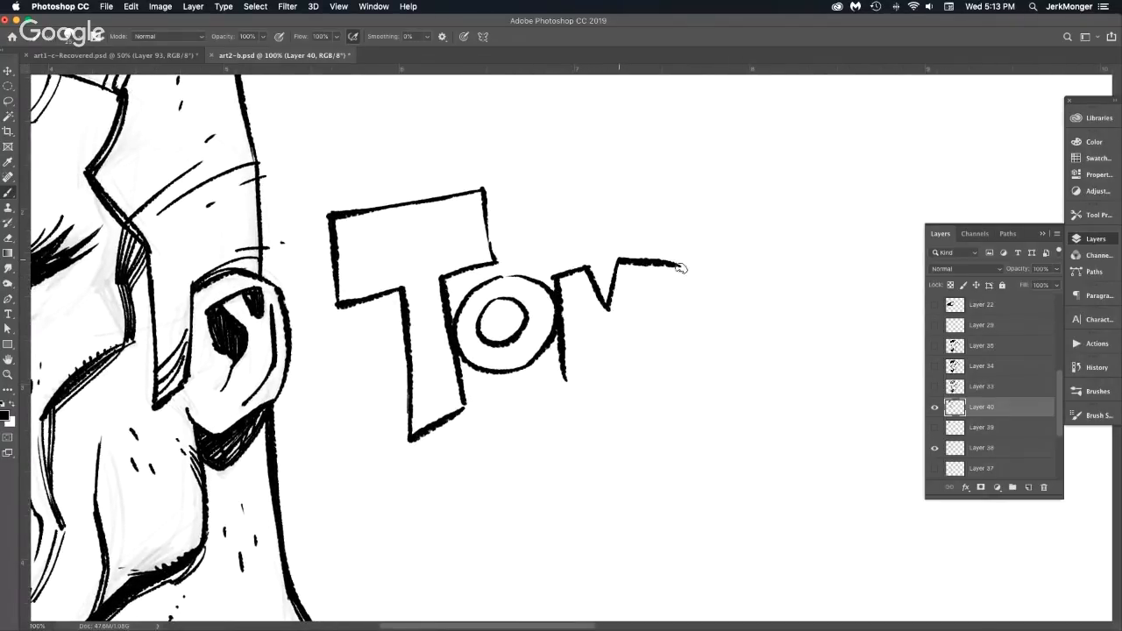
{"action": "mouse_move", "coordinate": [569, 386]}
{"action": "left_mouse_down"}
{"action": "mouse_move", "coordinate": [602, 370]}
{"action": "mouse_move", "coordinate": [591, 332]}
{"action": "mouse_move", "coordinate": [614, 354]}
{"action": "mouse_move", "coordinate": [628, 323]}
{"action": "mouse_move", "coordinate": [628, 370]}
{"action": "mouse_move", "coordinate": [656, 367]}
{"action": "left_mouse_up"}
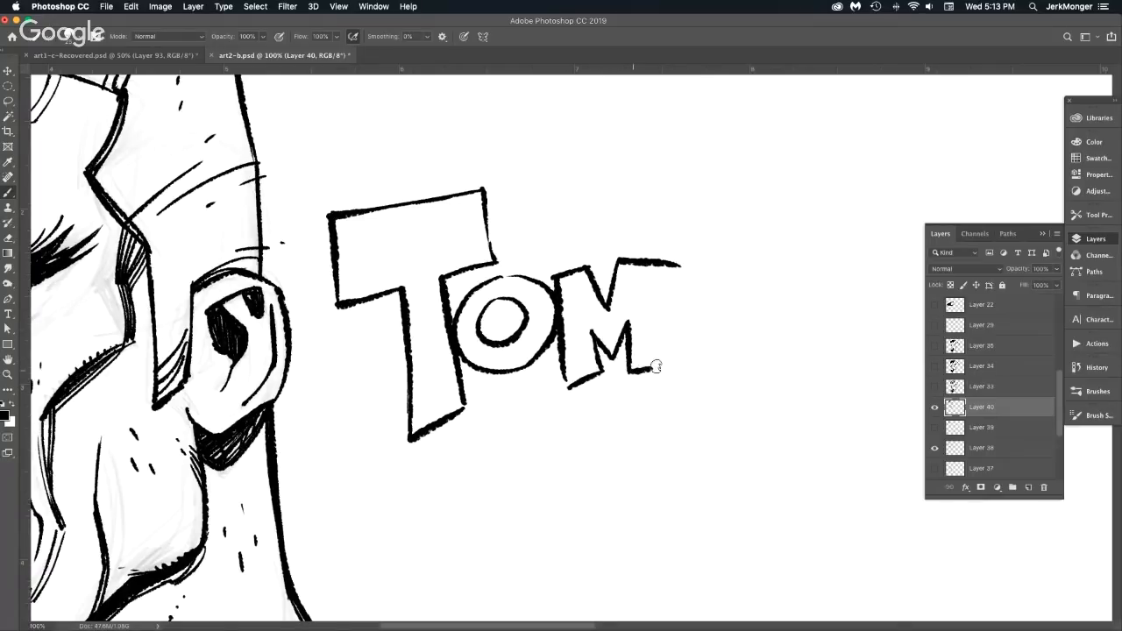
{"action": "left_click", "coordinate": [666, 261], "text": "shift"}
{"action": "left_click", "coordinate": [677, 263]}
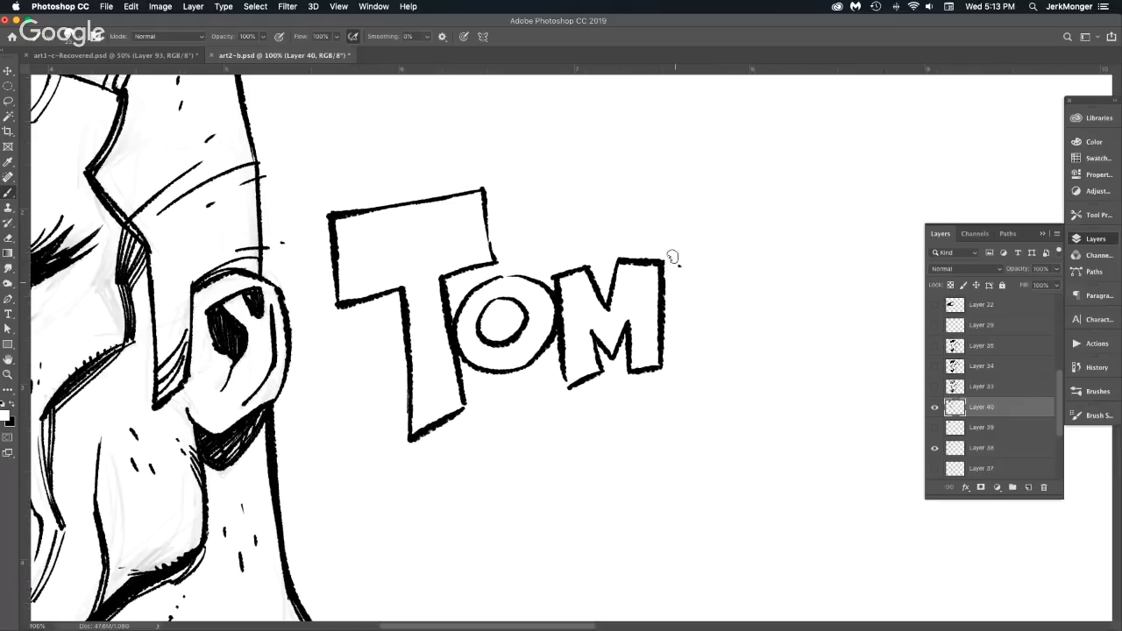
{"action": "key", "text": "x"}
Try adding an outlined block capital B to complete TOMB beside the head.
{"action": "left_click_drag", "start_coordinate": [666, 268], "coordinate": [682, 359]}
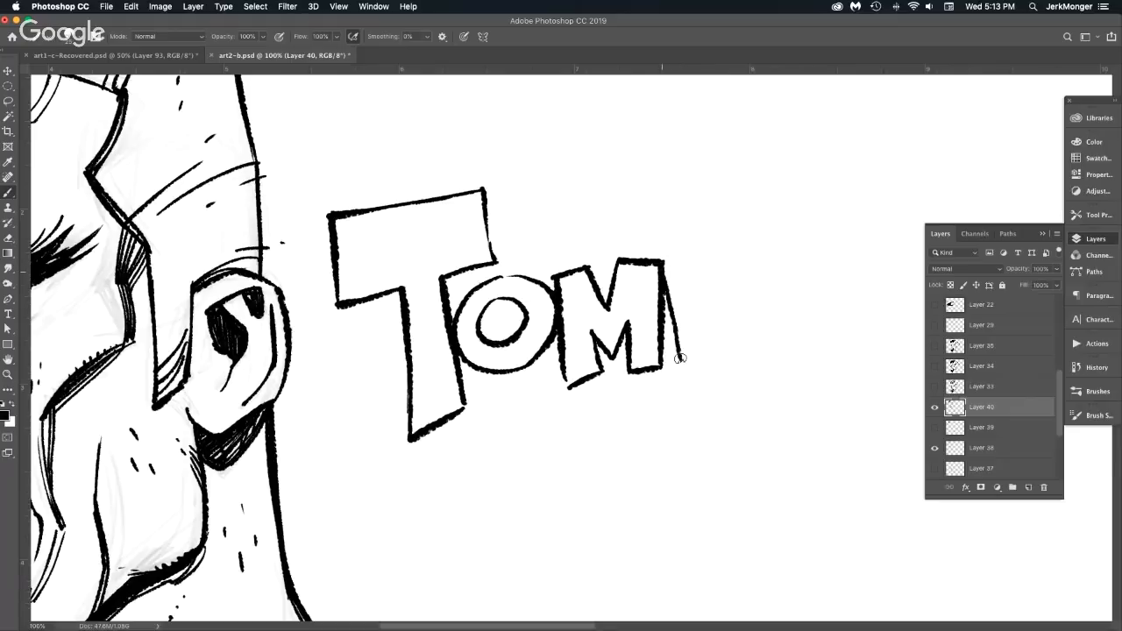
{"action": "mouse_move", "coordinate": [656, 258]}
{"action": "left_mouse_down"}
{"action": "mouse_move", "coordinate": [722, 235]}
{"action": "mouse_move", "coordinate": [741, 242]}
{"action": "mouse_move", "coordinate": [707, 300]}
{"action": "mouse_move", "coordinate": [753, 319]}
{"action": "mouse_move", "coordinate": [679, 364]}
{"action": "left_mouse_up"}
{"action": "mouse_move", "coordinate": [688, 277]}
{"action": "left_mouse_down"}
{"action": "mouse_move", "coordinate": [689, 291]}
{"action": "mouse_move", "coordinate": [703, 280]}
{"action": "mouse_move", "coordinate": [698, 336]}
{"action": "left_mouse_up"}
{"action": "left_click", "coordinate": [699, 427], "text": "alt"}
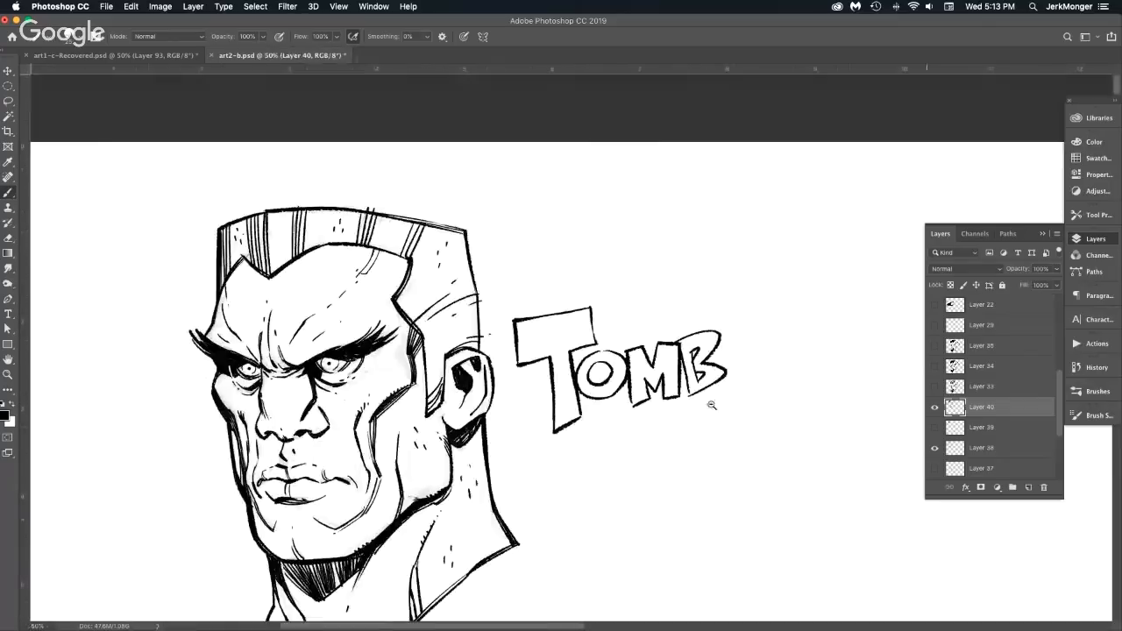
Undo all the outlined TOMB lettering strokes beside the head.
{"action": "key", "text": "super+z"}
{"action": "key", "text": "super+z"}
{"action": "key", "text": "super+z"}
{"action": "key", "text": "super+z"}
{"action": "key", "text": "super+z"}
{"action": "key", "text": "super+z"}
{"action": "key", "text": "super+z"}
{"action": "key", "text": "super+z"}
{"action": "key", "text": "super+z"}
{"action": "key", "text": "super+z"}
{"action": "key", "text": "super+z"}
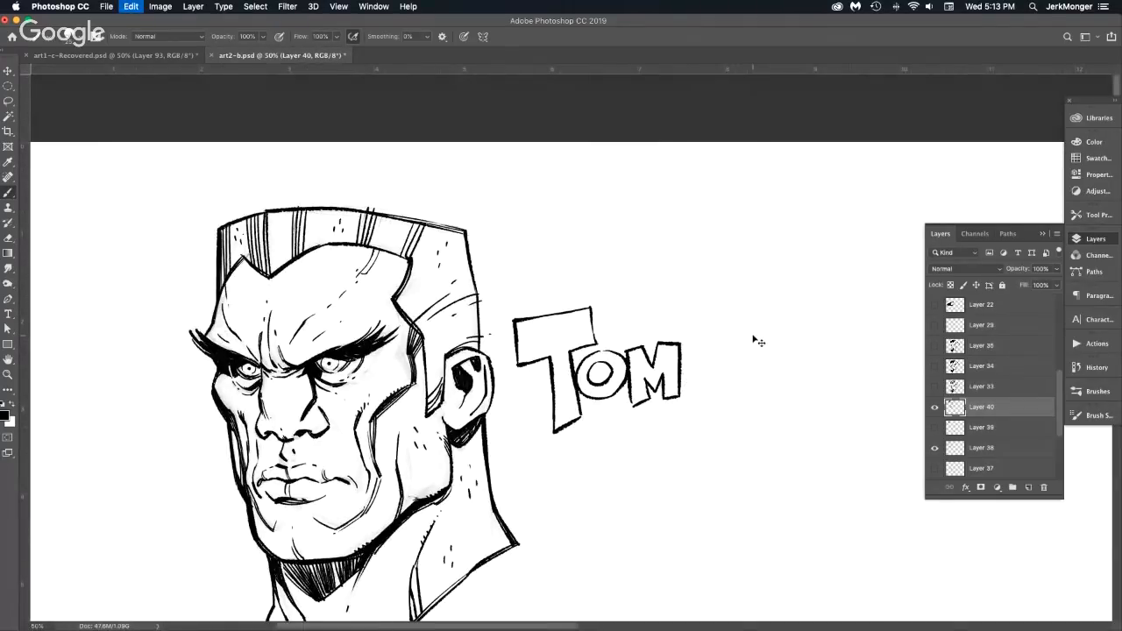
{"action": "key", "text": "super+z"}
{"action": "key", "text": "super+z"}
{"action": "key", "text": "super+z"}
{"action": "key", "text": "super+z"}
{"action": "key", "text": "super+z"}
{"action": "key", "text": "super+z"}
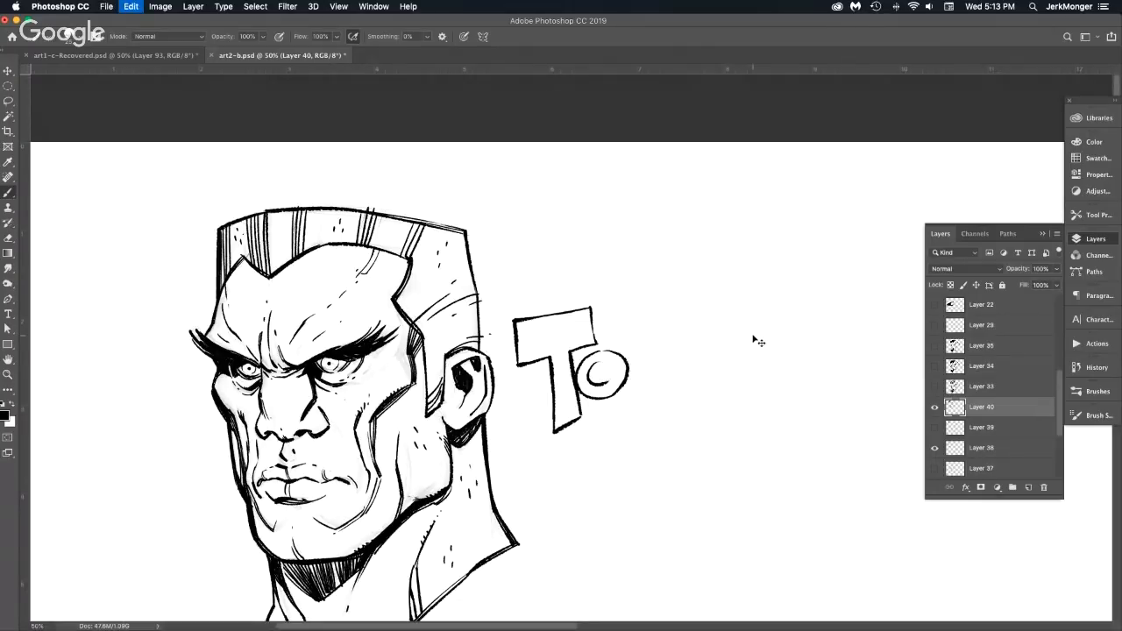
{"action": "key", "text": "super+z"}
{"action": "key", "text": "super+z"}
{"action": "key", "text": "super+z"}
{"action": "key", "text": "super+z"}
{"action": "key", "text": "super+z"}
{"action": "key", "text": "super+z"}
{"action": "key", "text": "super+z"}
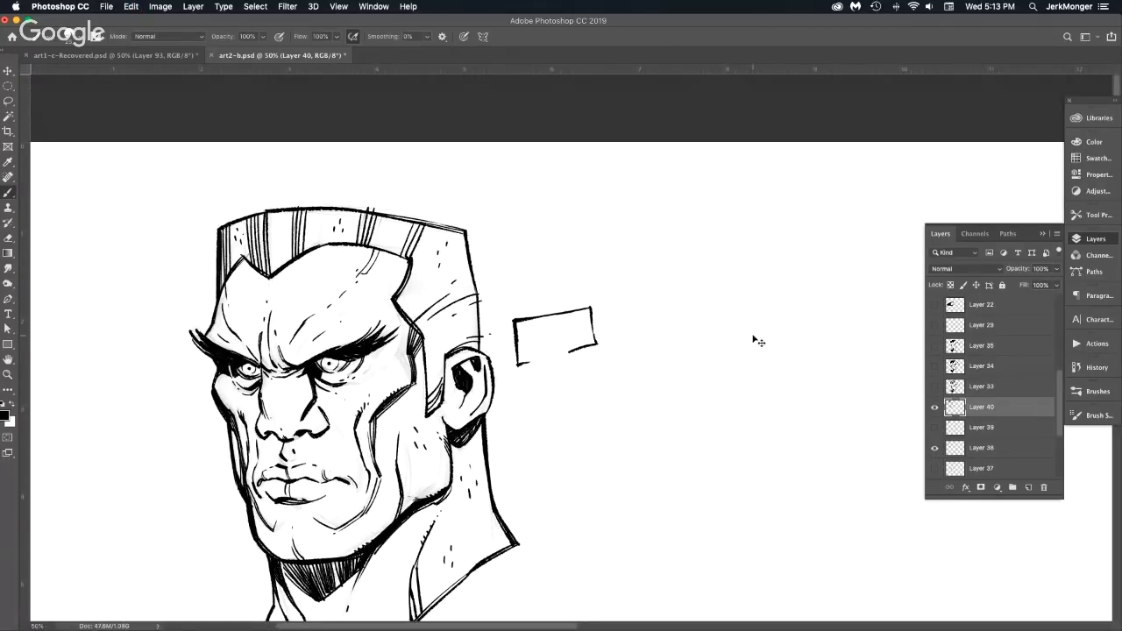
{"action": "key", "text": "super+z"}
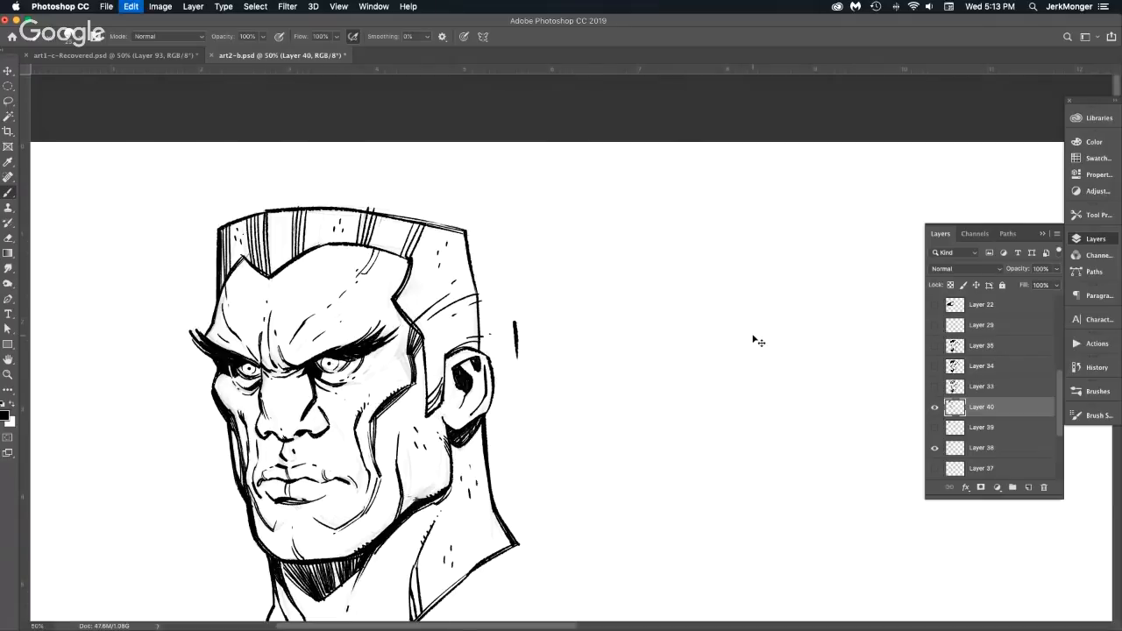
{"action": "key", "text": "super+z"}
Hand-letter the word TOMBSTONE in small bold black brush strokes beside the ear.
{"action": "left_click", "coordinate": [539, 382], "text": "super"}
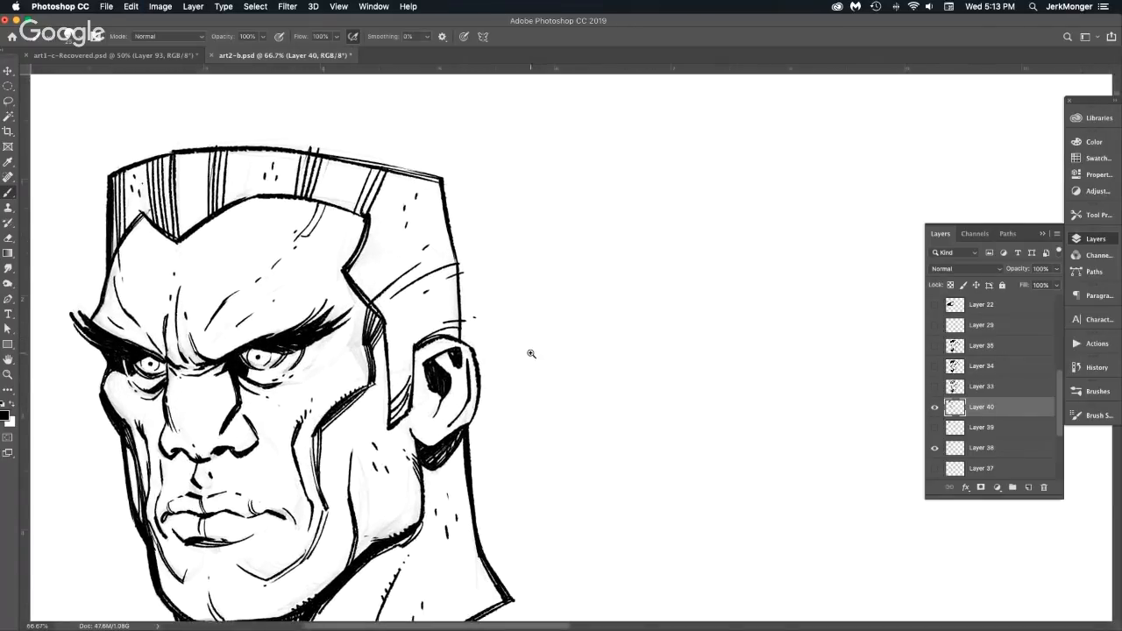
{"action": "left_click", "coordinate": [532, 354], "text": "super"}
{"action": "left_click", "coordinate": [530, 352], "text": "super"}
{"action": "left_click_drag", "start_coordinate": [504, 326], "coordinate": [506, 417]}
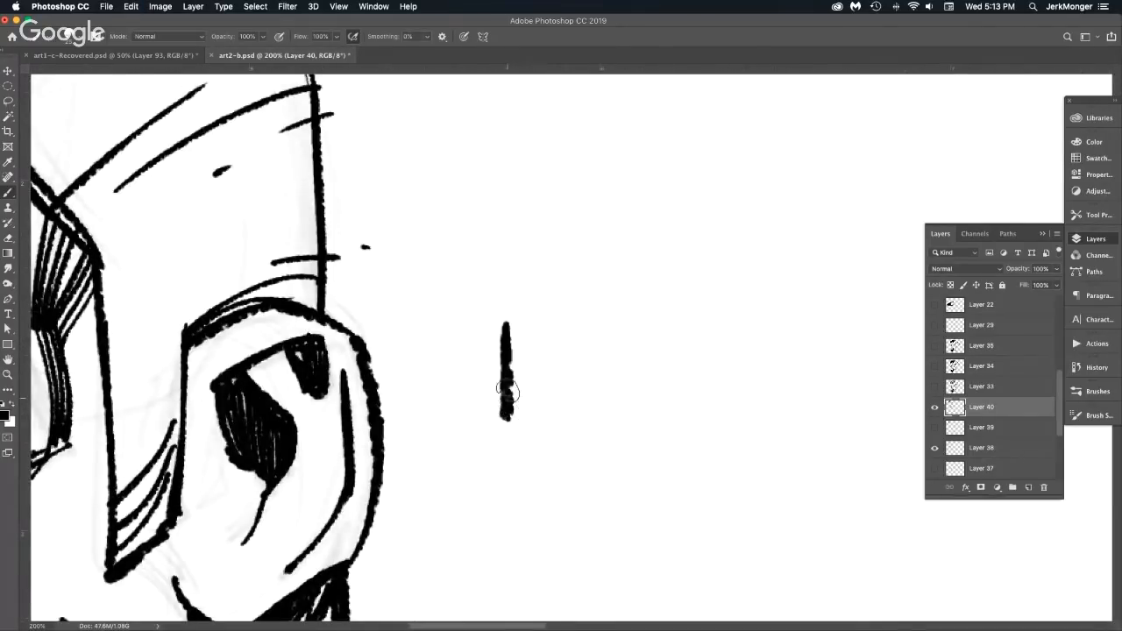
{"action": "mouse_move", "coordinate": [475, 334]}
{"action": "left_mouse_down"}
{"action": "mouse_move", "coordinate": [617, 379]}
{"action": "mouse_move", "coordinate": [634, 328]}
{"action": "mouse_move", "coordinate": [671, 356]}
{"action": "mouse_move", "coordinate": [666, 388]}
{"action": "left_mouse_up"}
{"action": "mouse_move", "coordinate": [668, 346]}
{"action": "left_mouse_down"}
{"action": "mouse_move", "coordinate": [720, 325]}
{"action": "mouse_move", "coordinate": [744, 373]}
{"action": "left_mouse_up"}
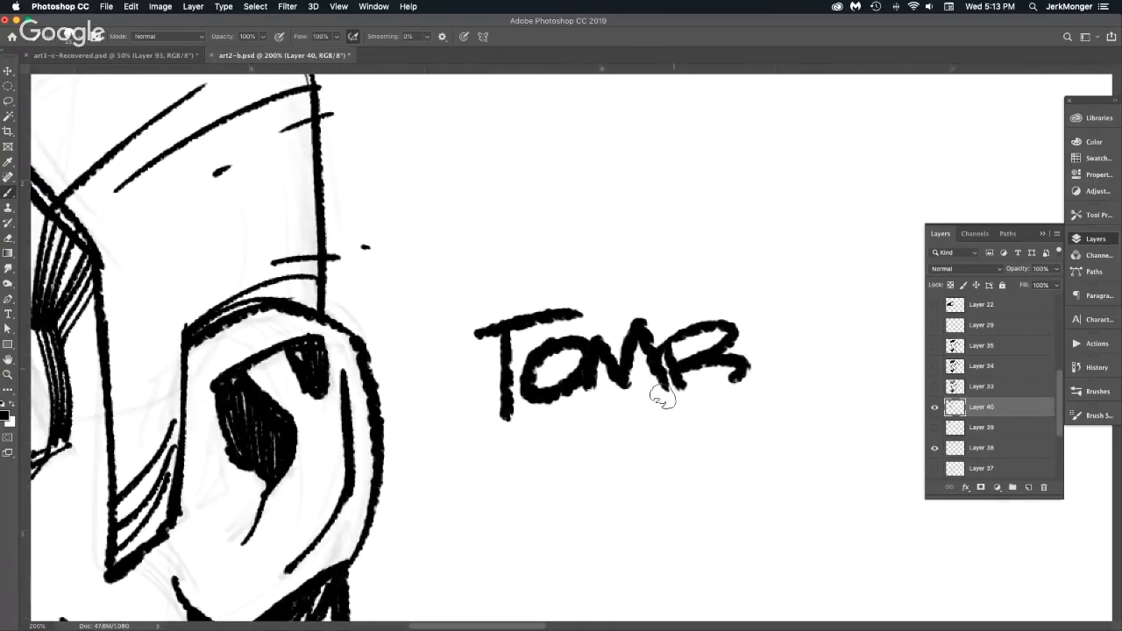
{"action": "left_click_drag", "start_coordinate": [660, 397], "coordinate": [746, 377]}
{"action": "mouse_move", "coordinate": [772, 319]}
{"action": "left_mouse_down"}
{"action": "mouse_move", "coordinate": [792, 360]}
{"action": "mouse_move", "coordinate": [800, 319]}
{"action": "mouse_move", "coordinate": [811, 381]}
{"action": "mouse_move", "coordinate": [779, 325]}
{"action": "mouse_move", "coordinate": [857, 332]}
{"action": "mouse_move", "coordinate": [638, 388]}
{"action": "mouse_move", "coordinate": [695, 329]}
{"action": "mouse_move", "coordinate": [698, 355]}
{"action": "mouse_move", "coordinate": [764, 321]}
{"action": "mouse_move", "coordinate": [753, 358]}
{"action": "mouse_move", "coordinate": [749, 315]}
{"action": "mouse_move", "coordinate": [811, 293]}
{"action": "mouse_move", "coordinate": [832, 314]}
{"action": "mouse_move", "coordinate": [887, 300]}
{"action": "left_mouse_up"}
{"action": "mouse_move", "coordinate": [837, 314]}
{"action": "left_mouse_down"}
{"action": "mouse_move", "coordinate": [879, 308]}
{"action": "mouse_move", "coordinate": [841, 354]}
{"action": "mouse_move", "coordinate": [903, 347]}
{"action": "left_mouse_up"}
{"action": "left_click_drag", "start_coordinate": [840, 333], "coordinate": [915, 324]}
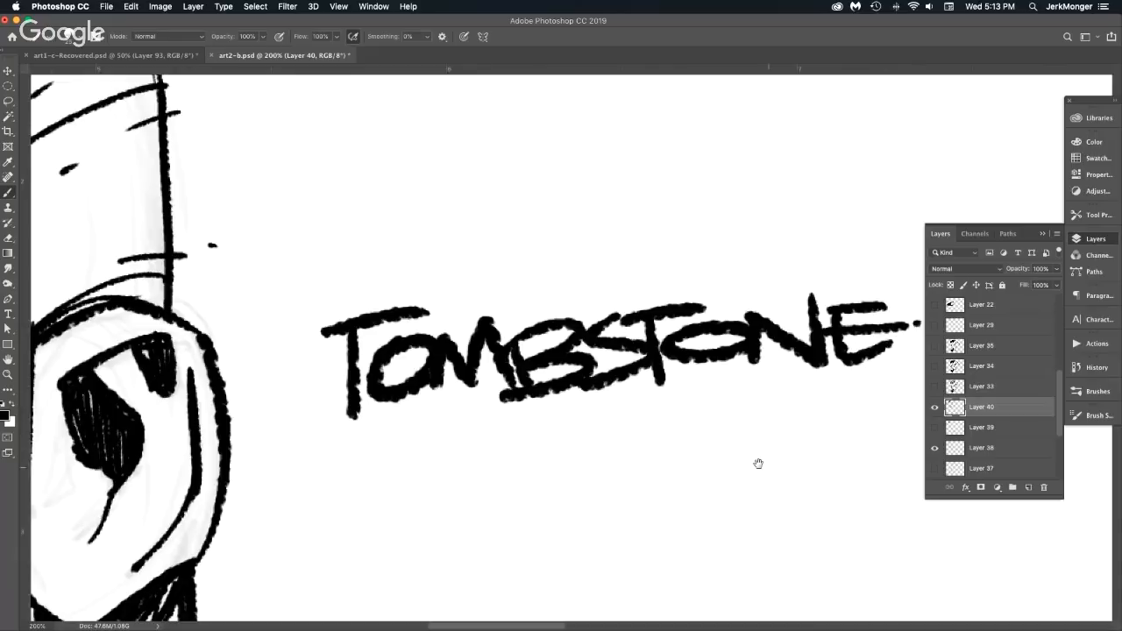
Draw a long black underline beneath the TOMBSTONE lettering, ending in a short dash.
{"action": "left_click_drag", "start_coordinate": [757, 461], "coordinate": [725, 421]}
{"action": "left_click_drag", "start_coordinate": [353, 388], "coordinate": [843, 372]}
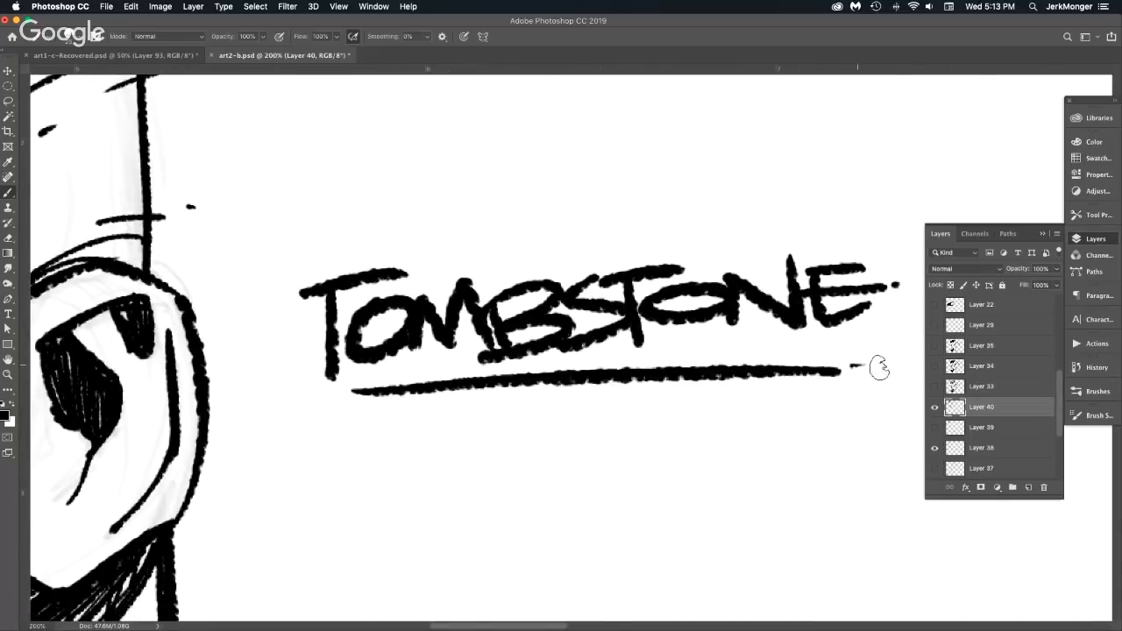
{"action": "scroll", "coordinate": [756, 466], "scroll_direction": "down", "scroll_amount": 3}
{"action": "left_click_drag", "start_coordinate": [756, 466], "coordinate": [728, 405]}
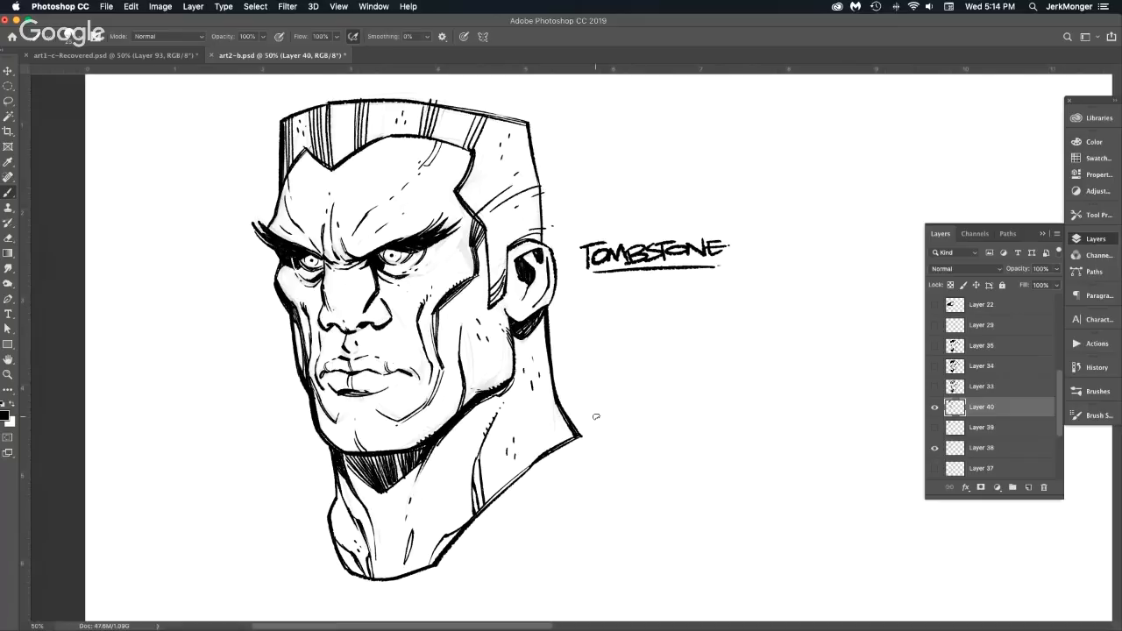
Hide the faint pencil sketch layer and toggle the ink layer's visibility off and back on.
{"action": "left_click", "coordinate": [935, 449]}
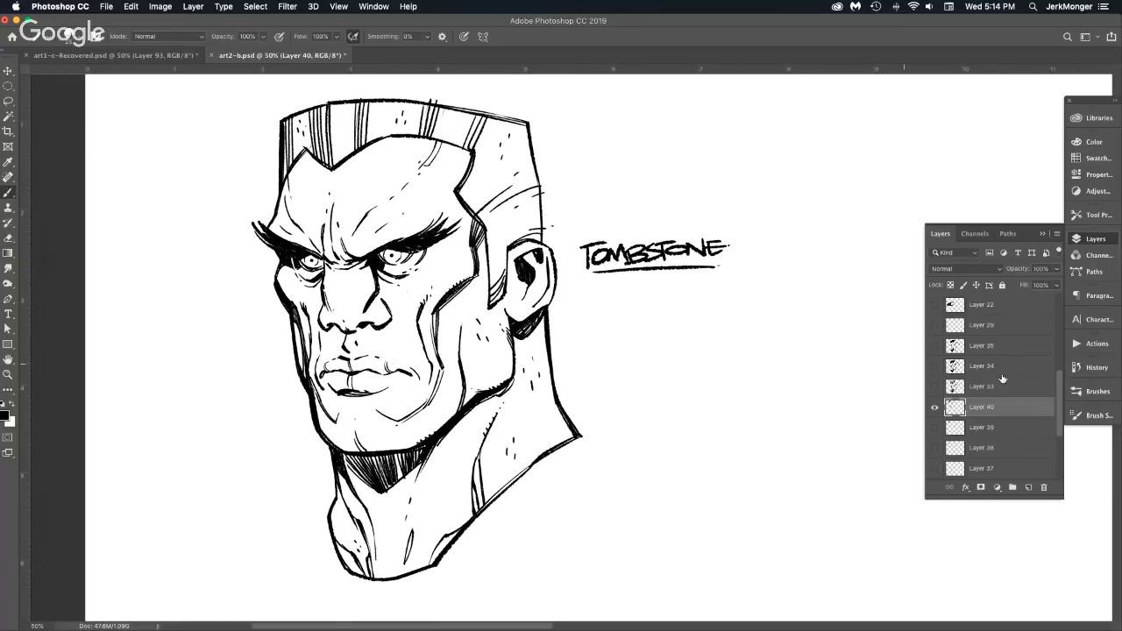
{"action": "left_click", "coordinate": [935, 408]}
{"action": "left_click", "coordinate": [935, 408]}
Fill the gap at the outer corner of the eye nearest the ear with solid black shadow.
{"action": "scroll", "coordinate": [458, 266], "scroll_direction": "up", "scroll_amount": 1}
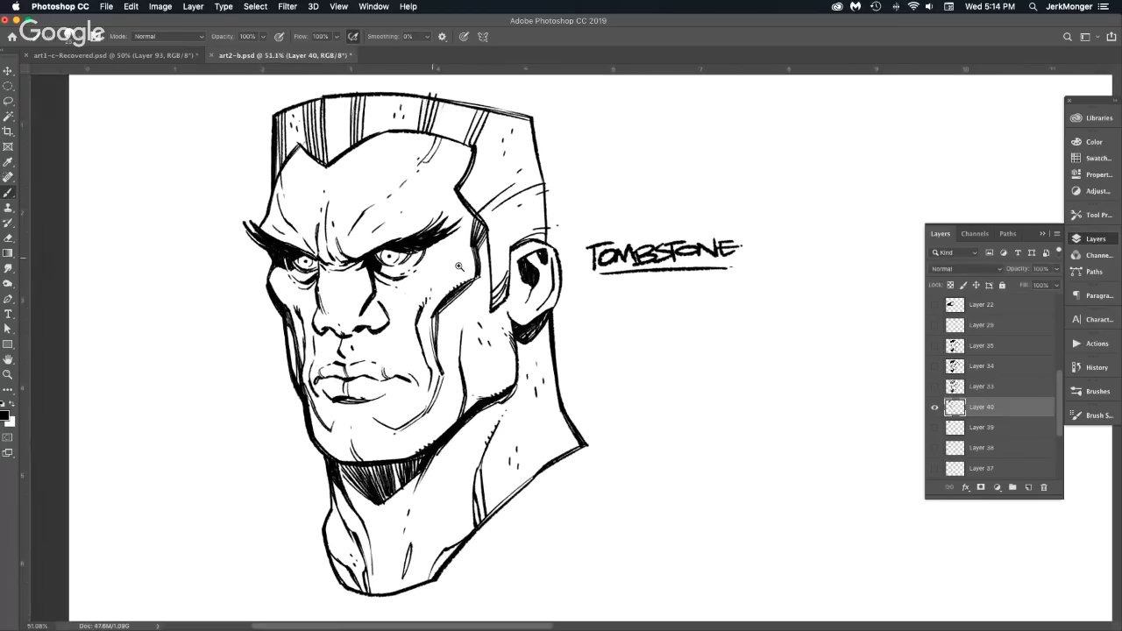
{"action": "scroll", "coordinate": [427, 259], "scroll_direction": "up", "scroll_amount": 5}
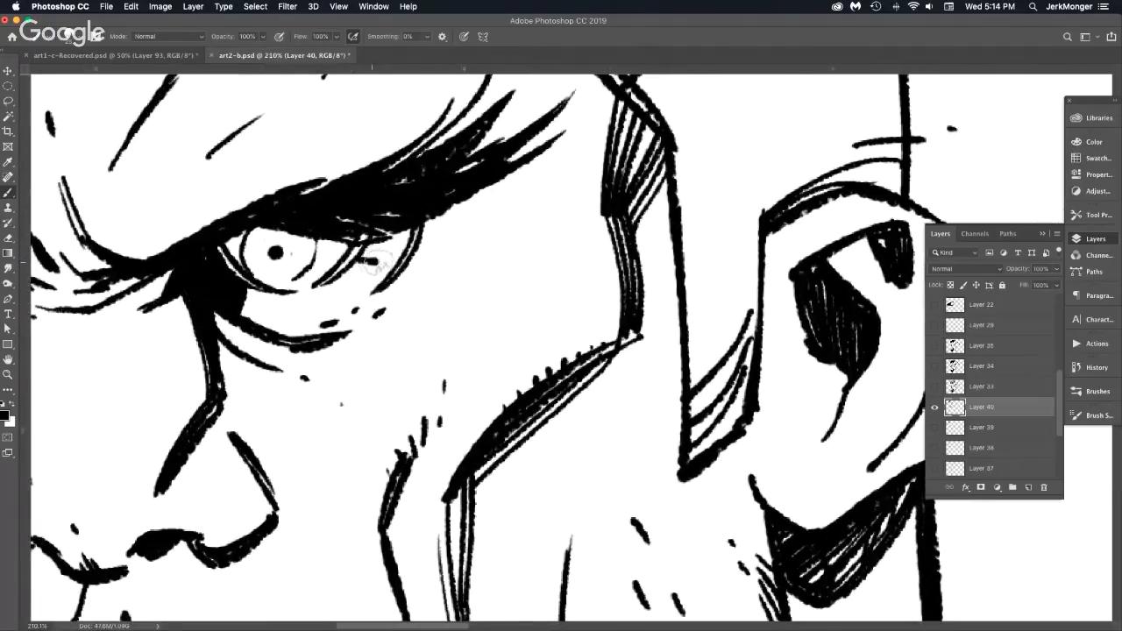
{"action": "mouse_move", "coordinate": [381, 261]}
{"action": "left_mouse_down"}
{"action": "mouse_move", "coordinate": [401, 235]}
{"action": "mouse_move", "coordinate": [376, 258]}
{"action": "mouse_move", "coordinate": [385, 237]}
{"action": "left_mouse_up"}
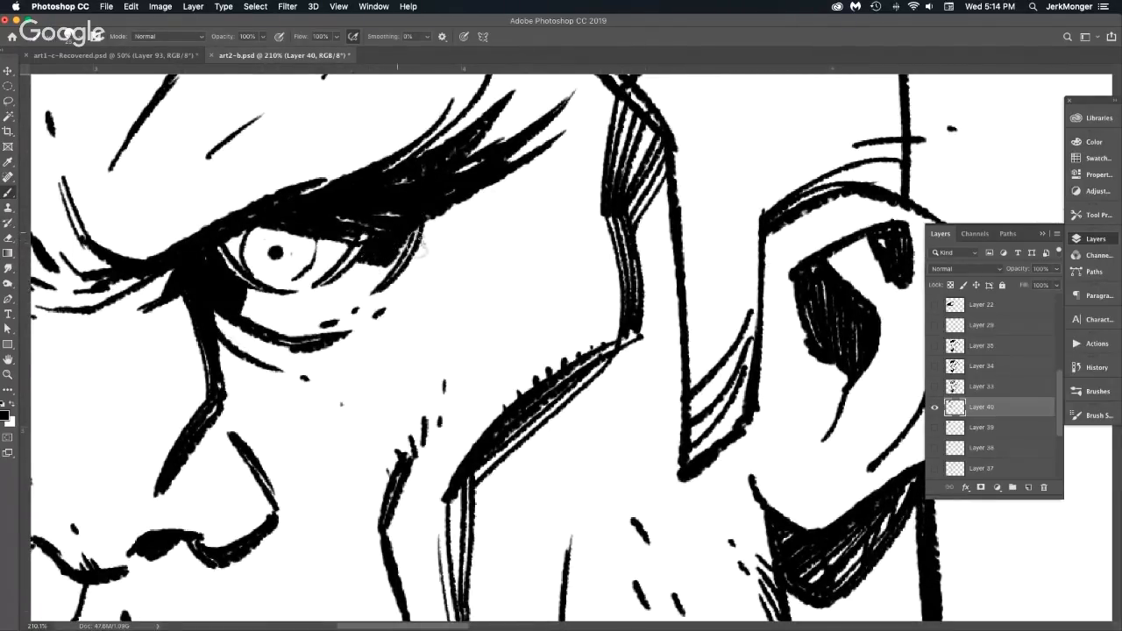
{"action": "scroll", "coordinate": [462, 344], "scroll_direction": "down", "scroll_amount": 6}
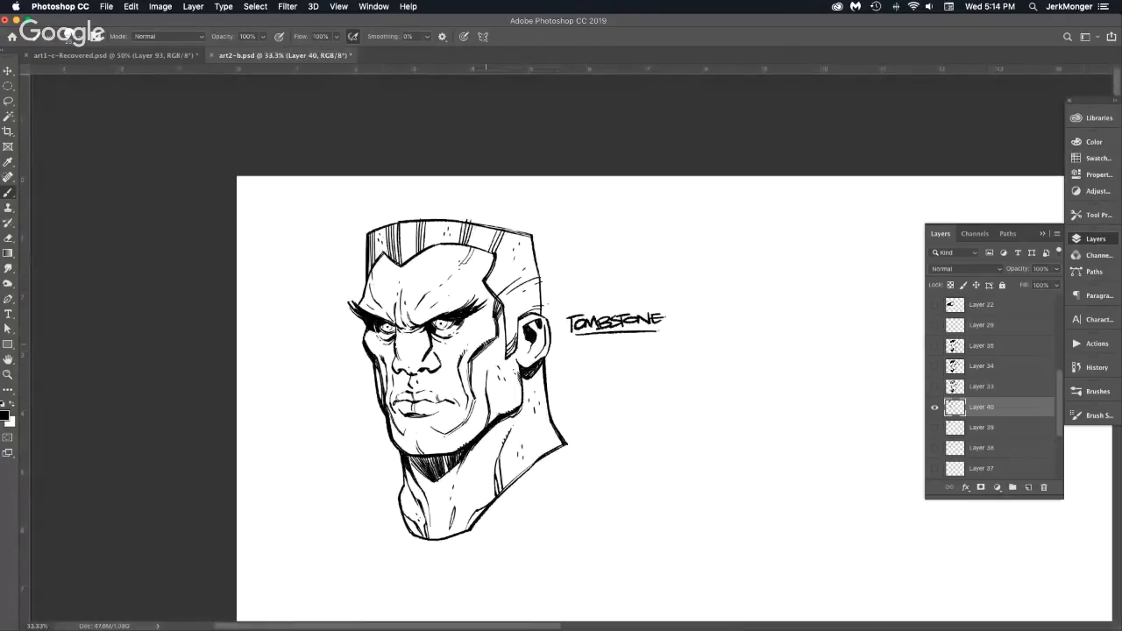
Paint a thin white stroke along the inner part of the upper lid on the eye nearest the ear, redoing it once.
{"action": "scroll", "coordinate": [449, 318], "scroll_direction": "up", "scroll_amount": 6}
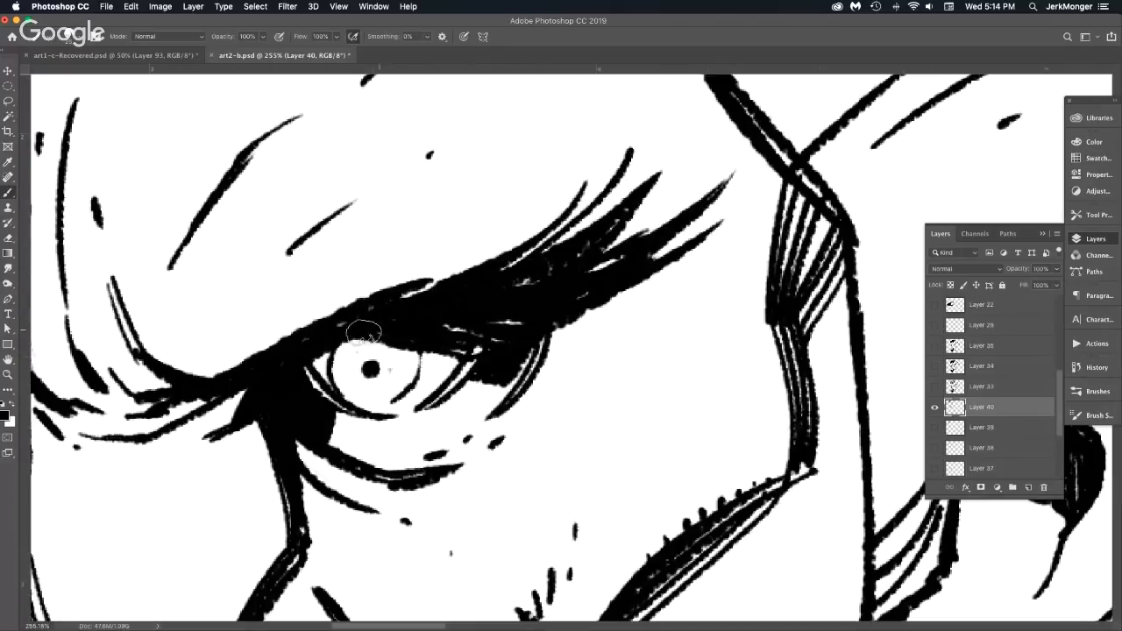
{"action": "key", "text": "x"}
{"action": "left_click_drag", "start_coordinate": [317, 340], "coordinate": [387, 342]}
{"action": "key", "text": "super+z"}
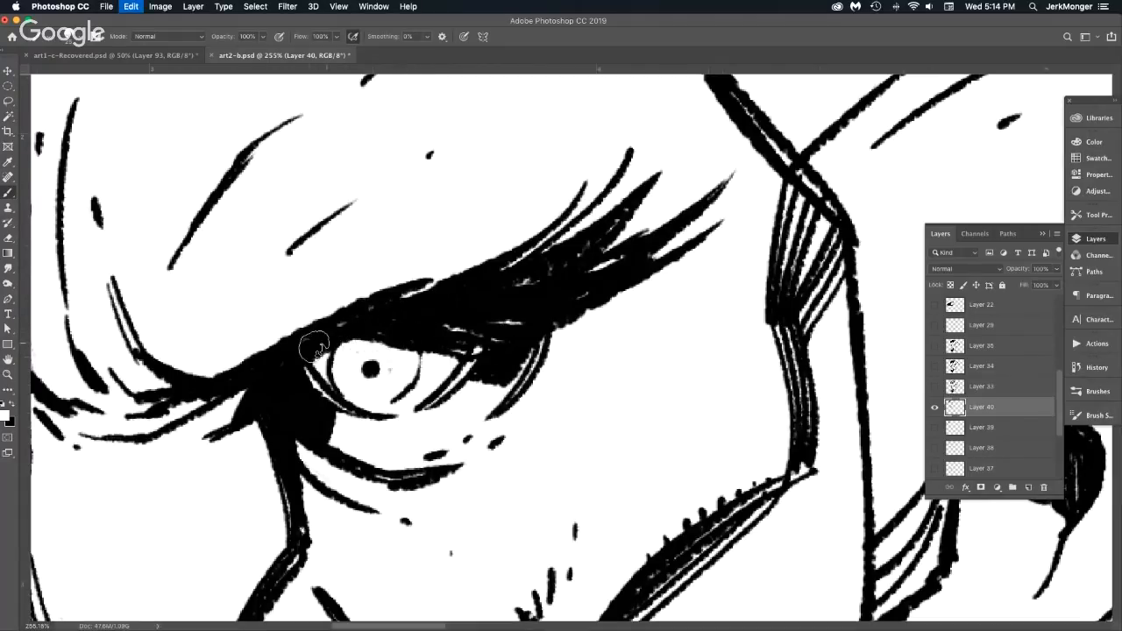
{"action": "left_click_drag", "start_coordinate": [315, 344], "coordinate": [377, 342]}
{"action": "scroll", "coordinate": [463, 430], "scroll_direction": "down", "scroll_amount": 4}
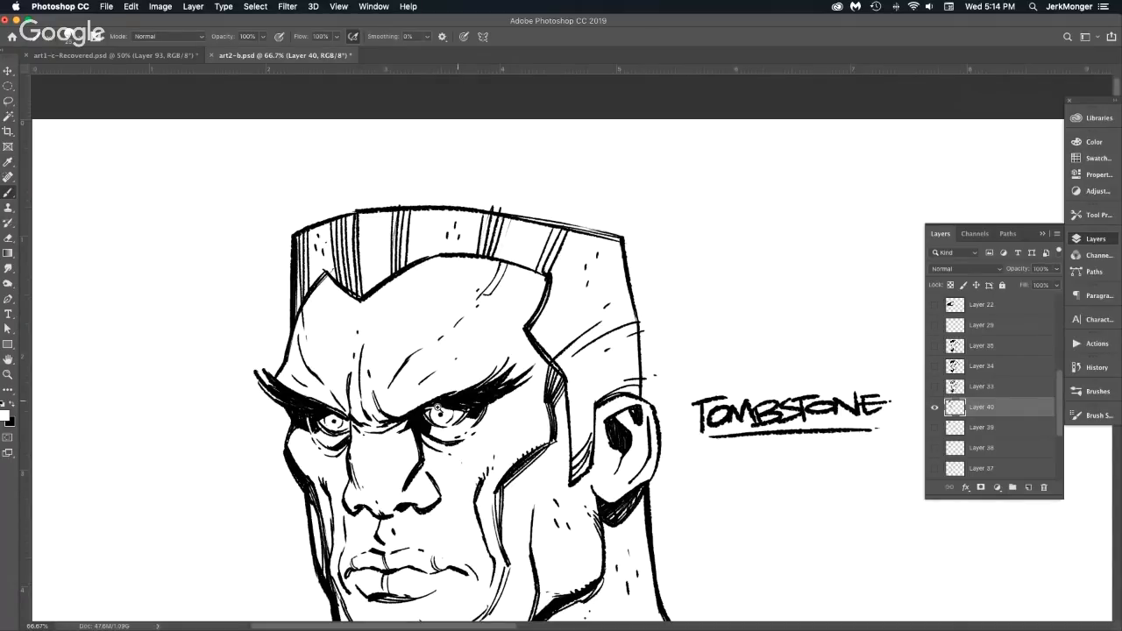
Save the art2-b.psd drawing and switch to another application.
{"action": "scroll", "coordinate": [456, 408], "scroll_direction": "up", "scroll_amount": 5}
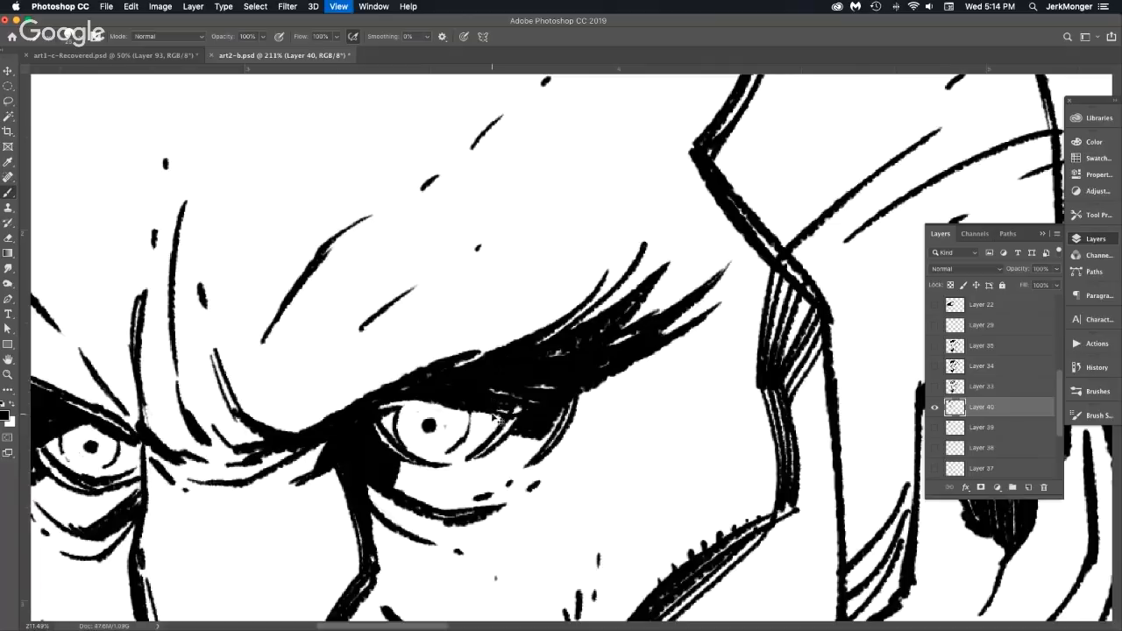
{"action": "key", "text": "super+0"}
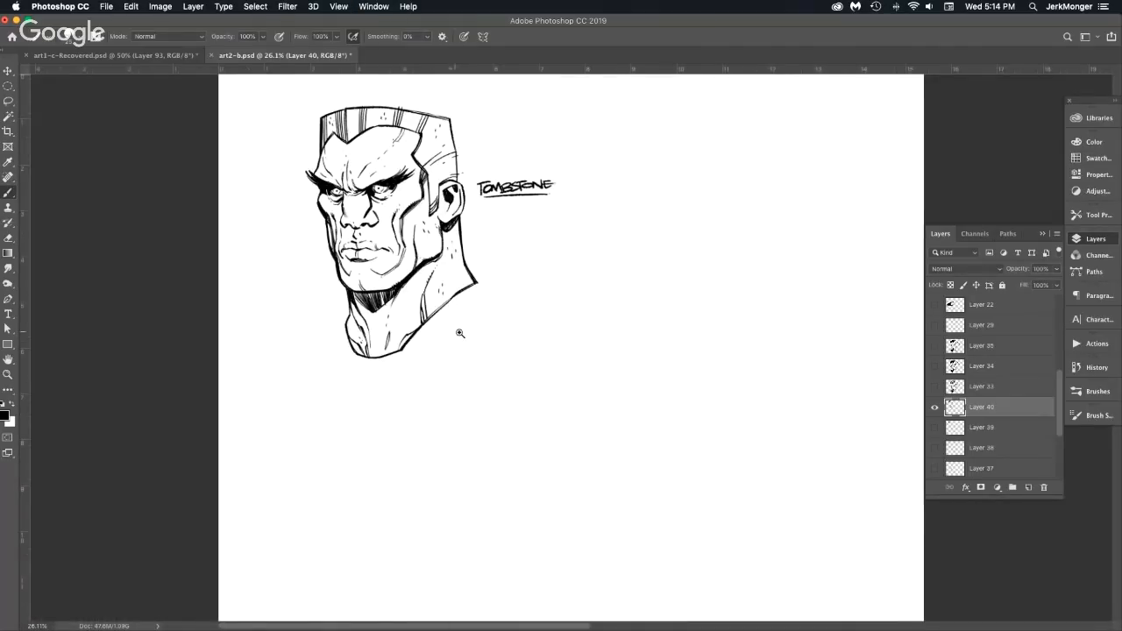
{"action": "mouse_move", "coordinate": [459, 332]}
{"action": "left_mouse_down"}
{"action": "mouse_move", "coordinate": [493, 357]}
{"action": "mouse_move", "coordinate": [505, 497]}
{"action": "left_mouse_up"}
{"action": "key", "text": "super+s"}
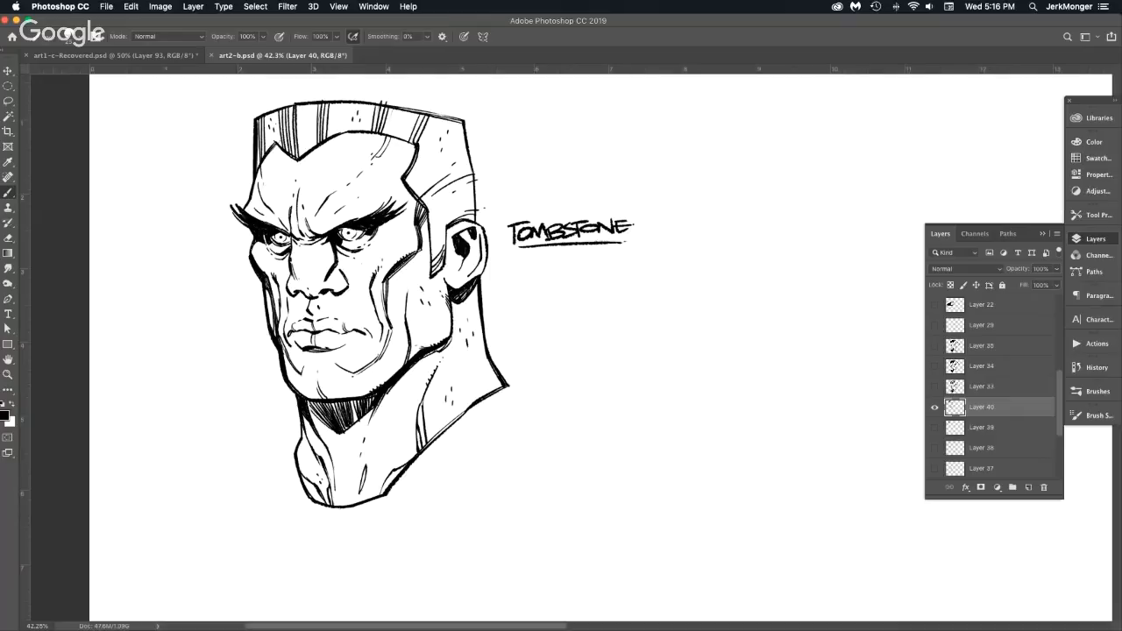
{"action": "key", "text": "super+Tab"}
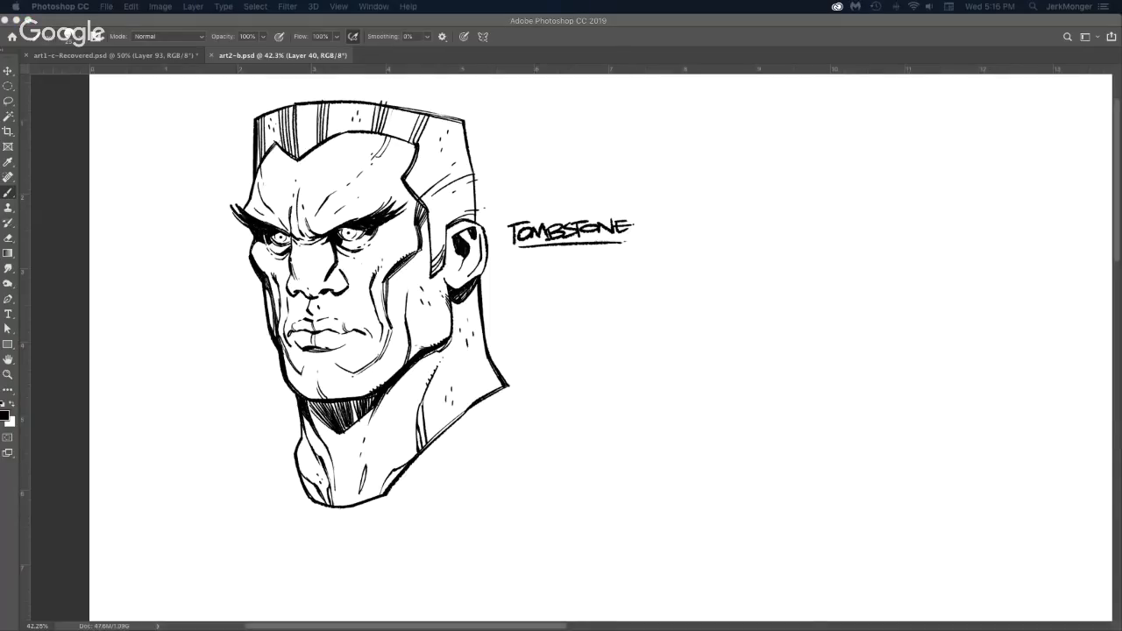